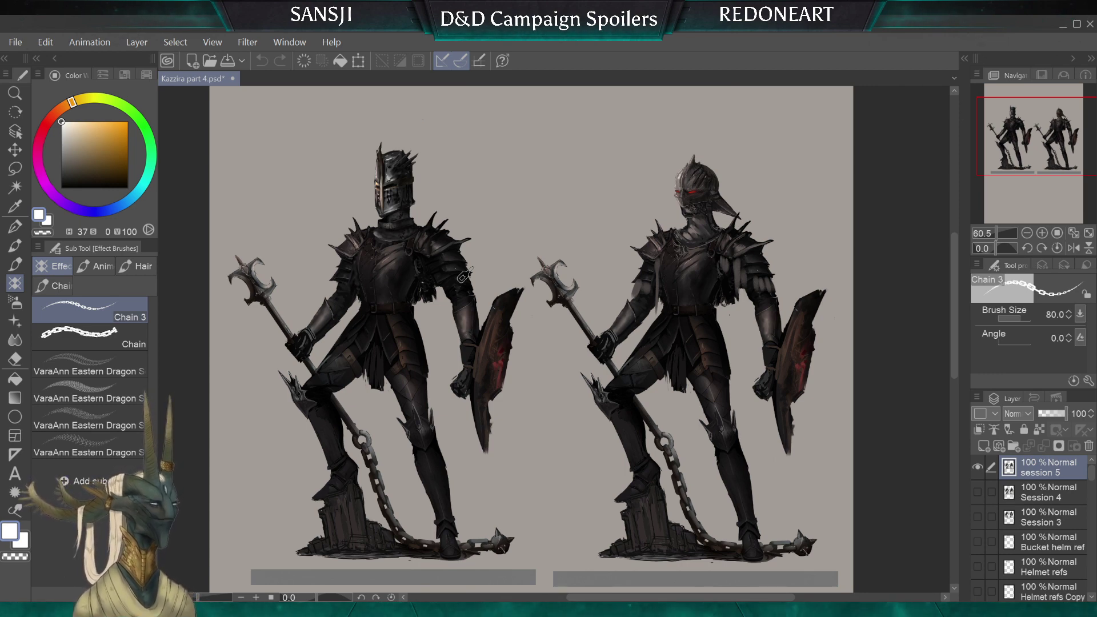
Hide the session 5 layer and make the WIP layer visible
{"action": "scroll", "coordinate": [463, 277], "scroll_direction": "down", "scroll_amount": 3}
{"action": "scroll", "coordinate": [525, 237], "scroll_direction": "up", "scroll_amount": 1}
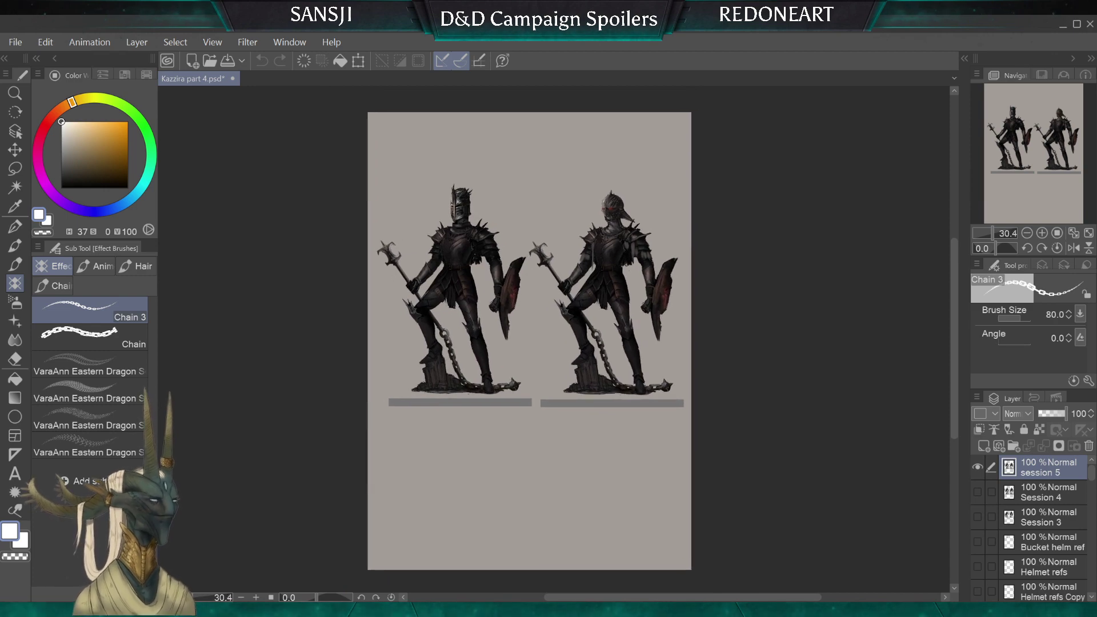
{"action": "left_click", "coordinate": [978, 467]}
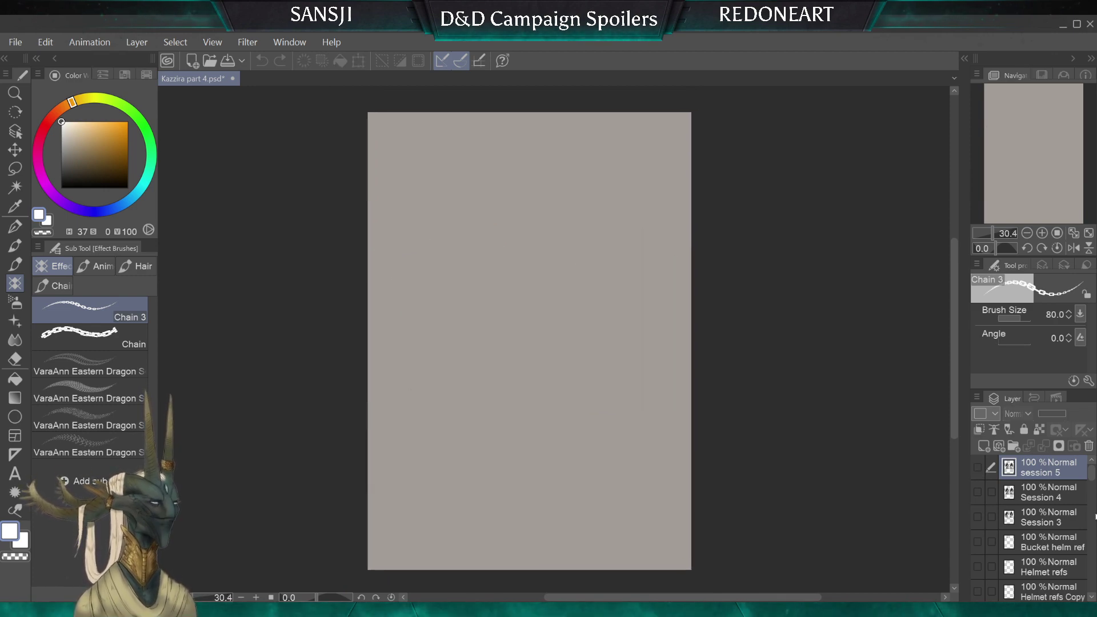
{"action": "left_click", "coordinate": [1092, 596]}
{"action": "left_click", "coordinate": [1092, 597]}
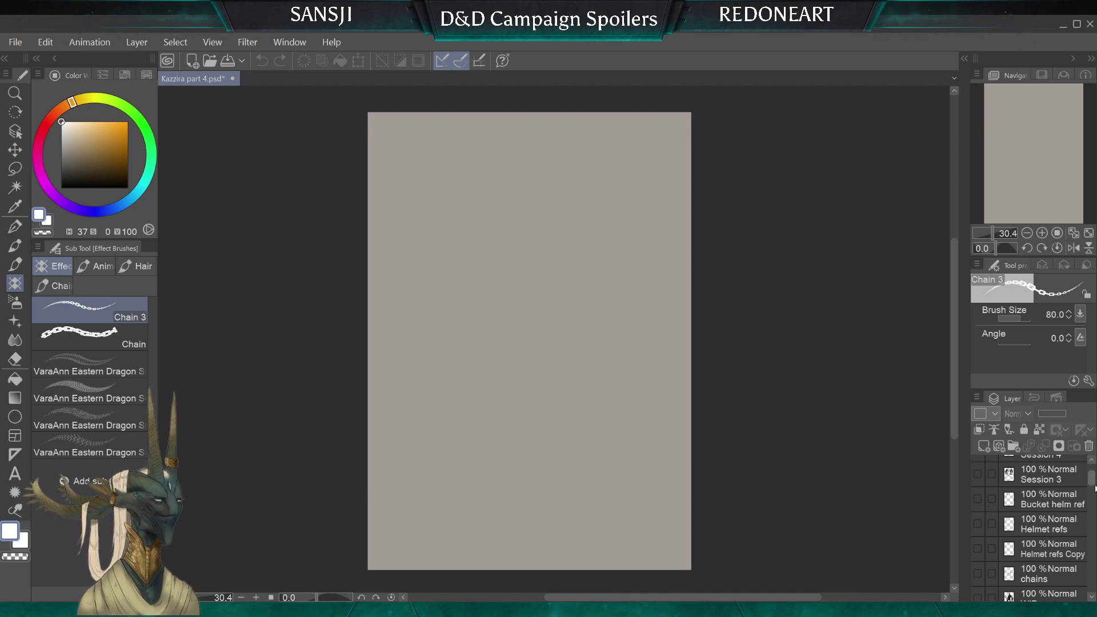
{"action": "left_click_drag", "start_coordinate": [1092, 485], "coordinate": [1093, 488]}
{"action": "scroll", "coordinate": [1093, 487], "scroll_direction": "down", "scroll_amount": 2}
{"action": "left_click", "coordinate": [978, 526]}
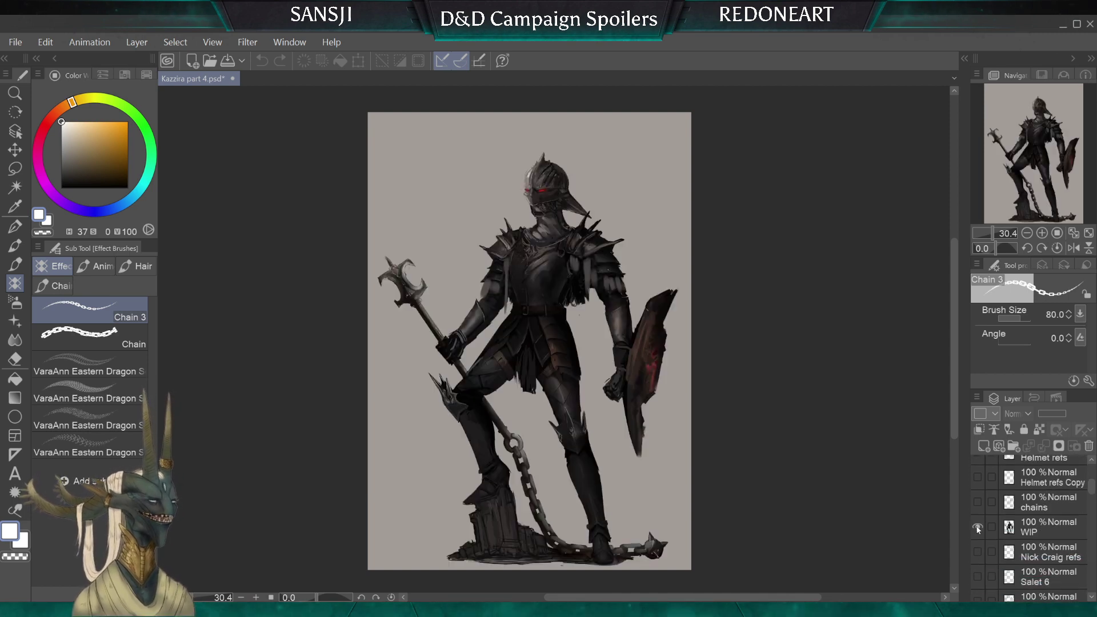
Add a new raster layer directly above the WIP layer
{"action": "scroll", "coordinate": [519, 153], "scroll_direction": "up", "scroll_amount": 1}
{"action": "left_click_drag", "start_coordinate": [519, 154], "coordinate": [532, 133]}
{"action": "left_click", "coordinate": [1043, 532]}
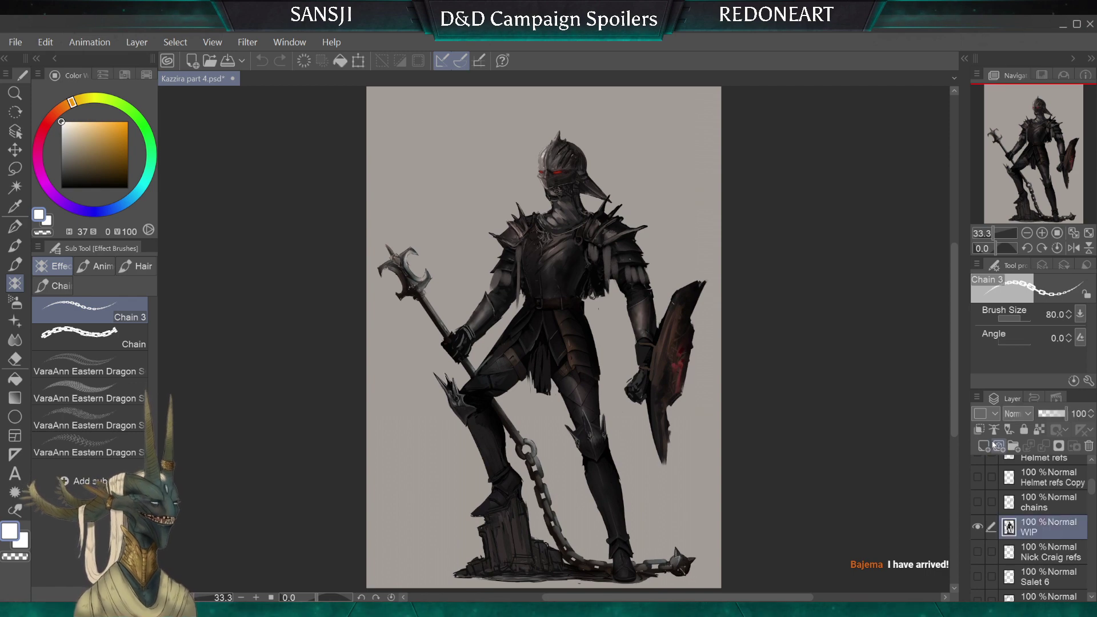
{"action": "left_click", "coordinate": [987, 448]}
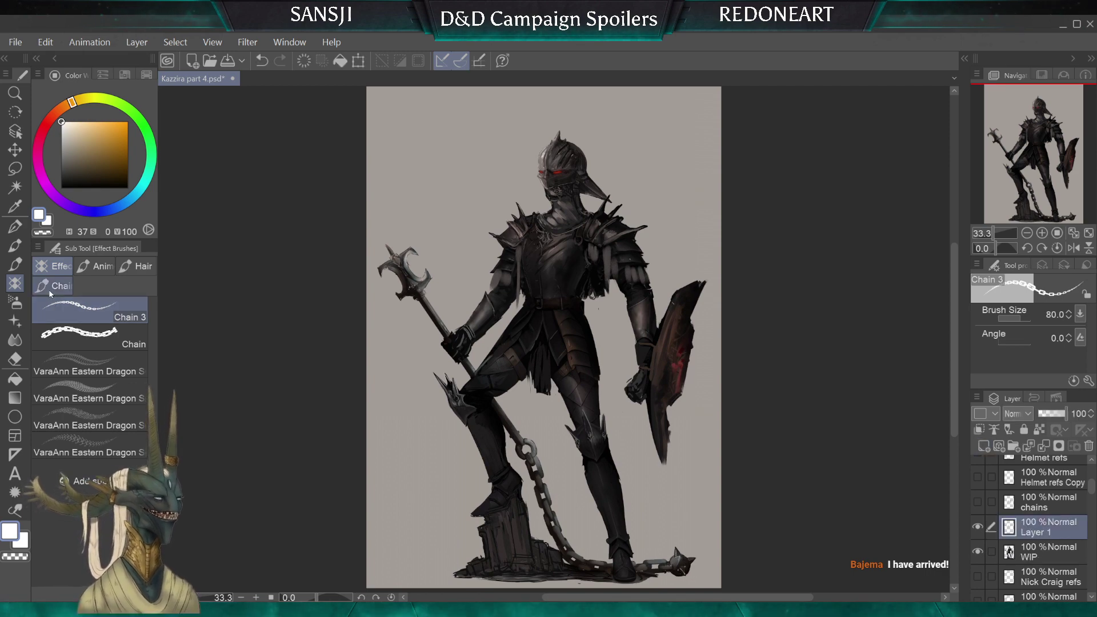
Sample a dark tone at the knight's neck and paint a test stroke down it with the Chainmail1 brush at size 25
{"action": "left_click", "coordinate": [70, 287]}
{"action": "scroll", "coordinate": [552, 132], "scroll_direction": "up", "scroll_amount": 4}
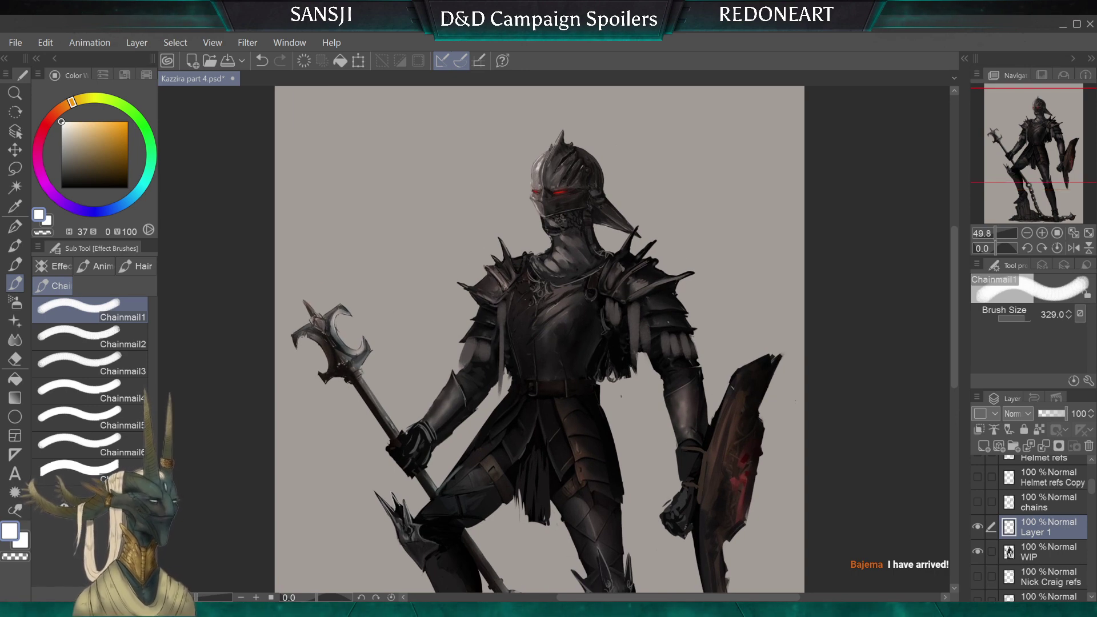
{"action": "mouse_move", "coordinate": [657, 446]}
{"action": "left_mouse_down"}
{"action": "mouse_move", "coordinate": [300, 145]}
{"action": "mouse_move", "coordinate": [685, 463]}
{"action": "mouse_move", "coordinate": [658, 497]}
{"action": "left_mouse_up"}
{"action": "key", "text": "bracketright"}
{"action": "key", "text": "bracketleft"}
{"action": "key", "text": "bracketleft"}
{"action": "key", "text": "bracketleft"}
{"action": "key", "text": "bracketleft"}
{"action": "key", "text": "bracketleft"}
{"action": "key", "text": "bracketleft"}
{"action": "key", "text": "bracketleft"}
{"action": "key", "text": "bracketleft"}
{"action": "key", "text": "bracketleft"}
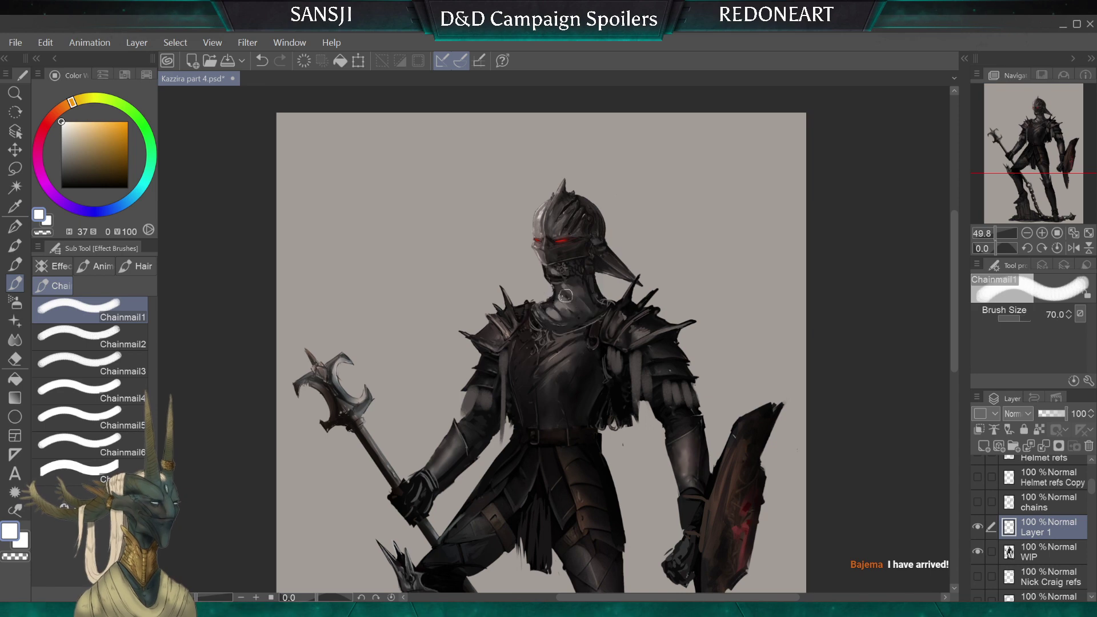
{"action": "key", "text": "bracketleft"}
{"action": "scroll", "coordinate": [567, 340], "scroll_direction": "up", "scroll_amount": 3}
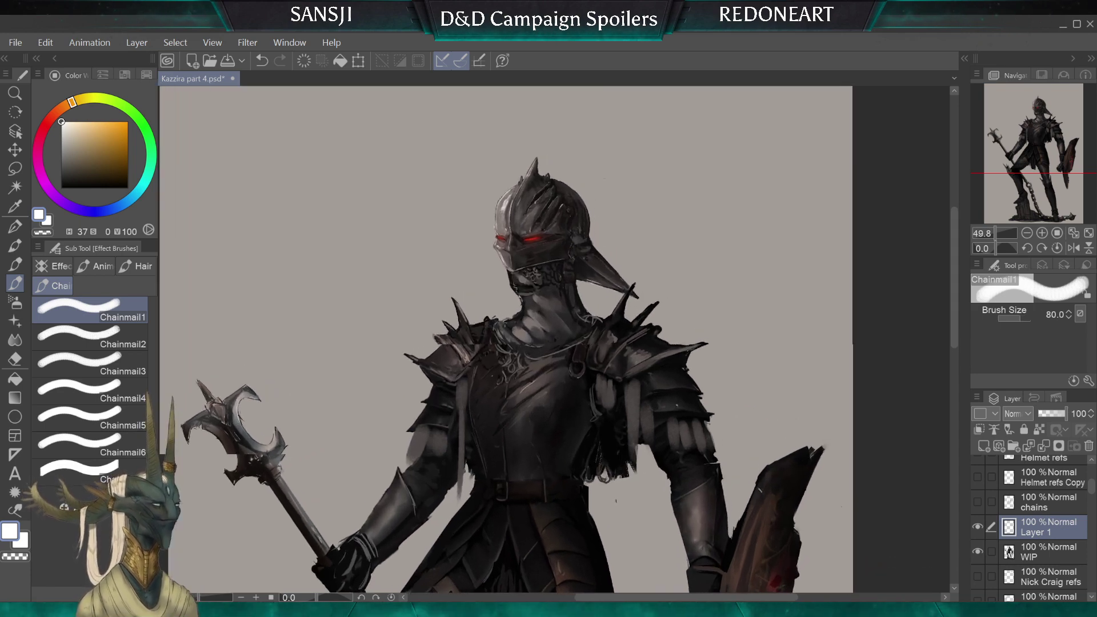
{"action": "left_click", "coordinate": [518, 304], "text": "alt"}
{"action": "left_click_drag", "start_coordinate": [515, 300], "coordinate": [519, 362]}
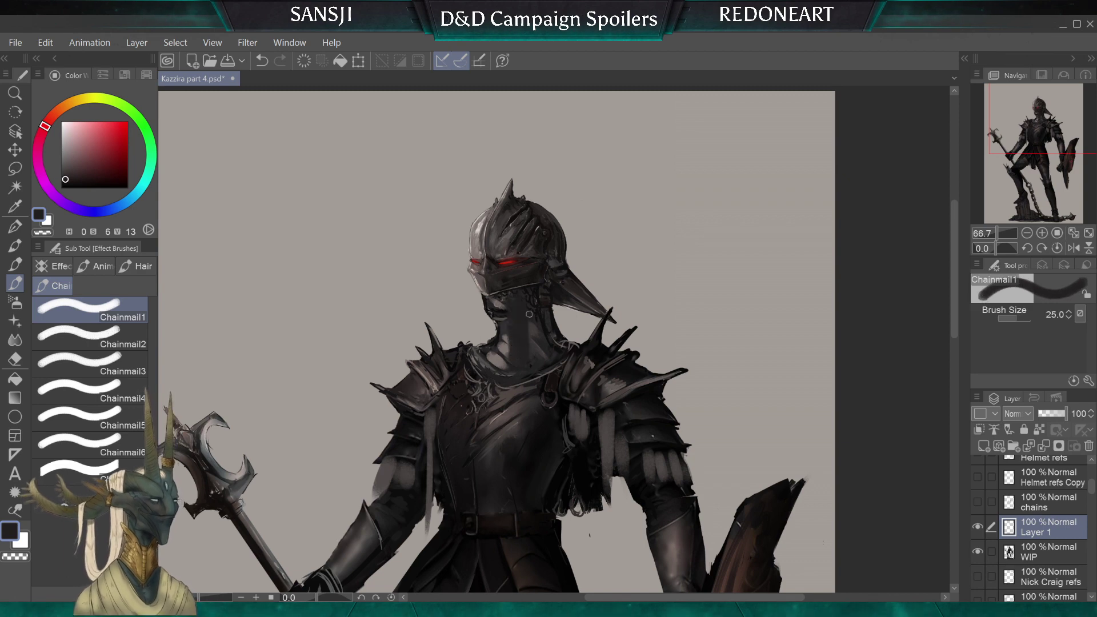
Stamp a dark Chainmail1 swatch at size 100 on the blank background in front of the helmet
{"action": "key", "text": "bracketright"}
{"action": "key", "text": "bracketright"}
{"action": "key", "text": "bracketright"}
{"action": "key", "text": "bracketright"}
{"action": "left_click", "coordinate": [384, 264]}
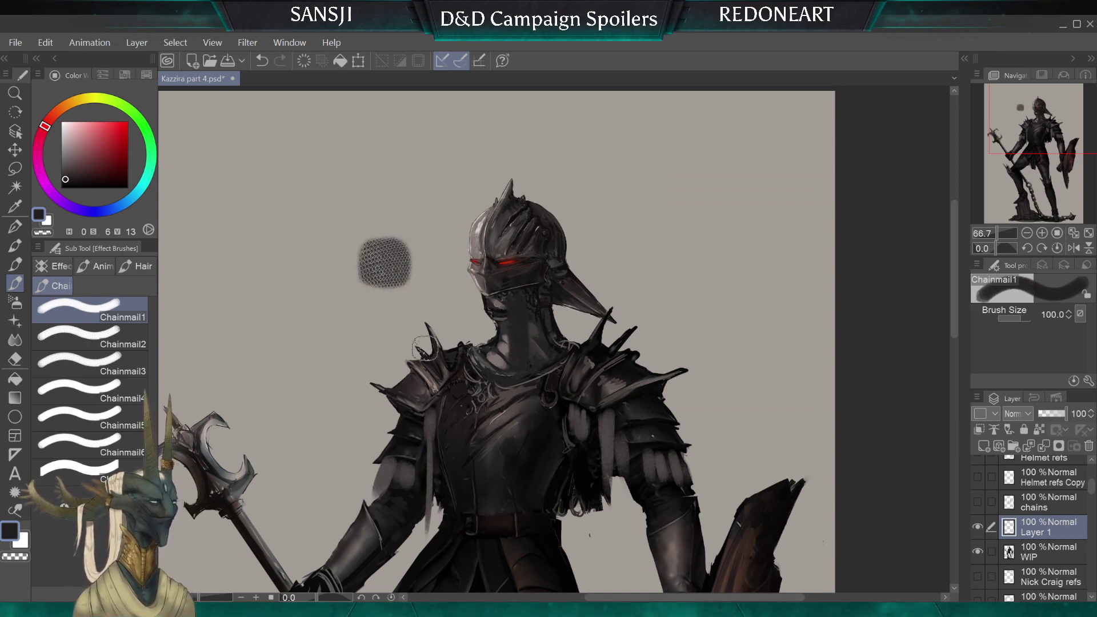
Choose a mid-grey colour and paint a short Chainmail1 test stroke at size 30 just below the face mask
{"action": "key", "text": "bracketleft"}
{"action": "key", "text": "bracketleft"}
{"action": "key", "text": "bracketleft"}
{"action": "key", "text": "bracketleft"}
{"action": "key", "text": "bracketleft"}
{"action": "key", "text": "bracketleft"}
{"action": "scroll", "coordinate": [475, 293], "scroll_direction": "up", "scroll_amount": 2}
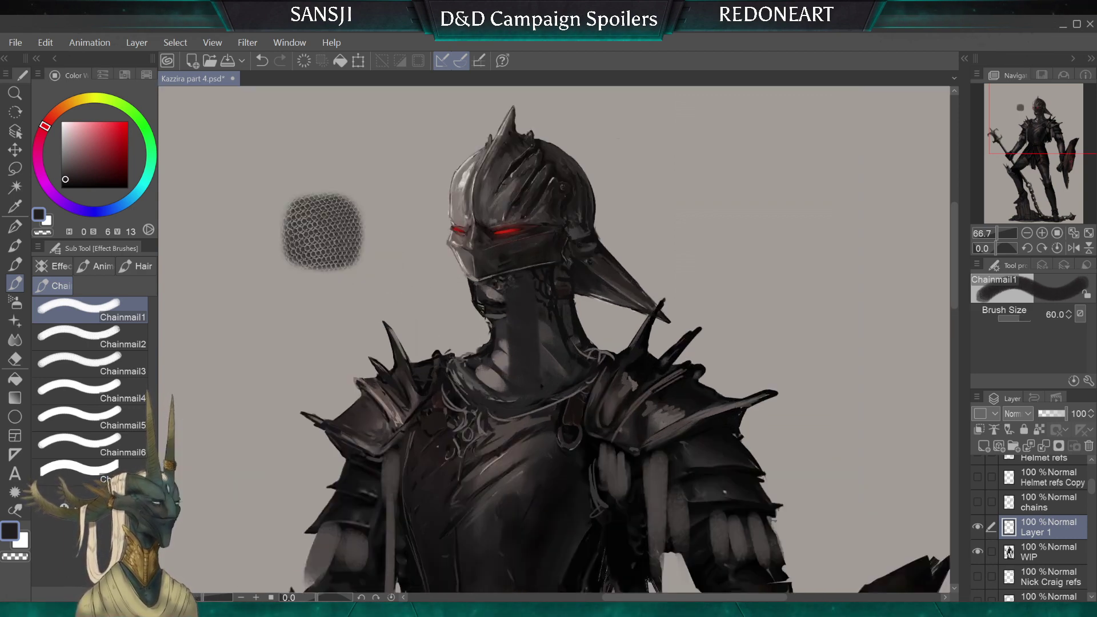
{"action": "left_click_drag", "start_coordinate": [427, 253], "coordinate": [475, 292]}
{"action": "scroll", "coordinate": [537, 388], "scroll_direction": "up", "scroll_amount": 3}
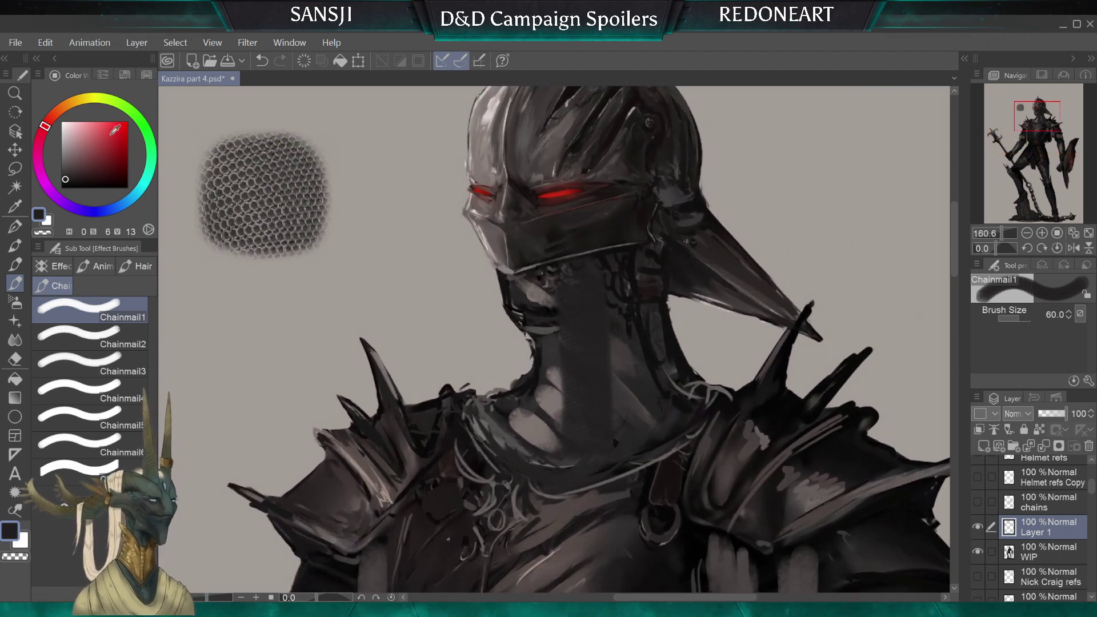
{"action": "left_click", "coordinate": [61, 152]}
{"action": "key", "text": "bracketleft"}
{"action": "left_click_drag", "start_coordinate": [557, 295], "coordinate": [556, 327]}
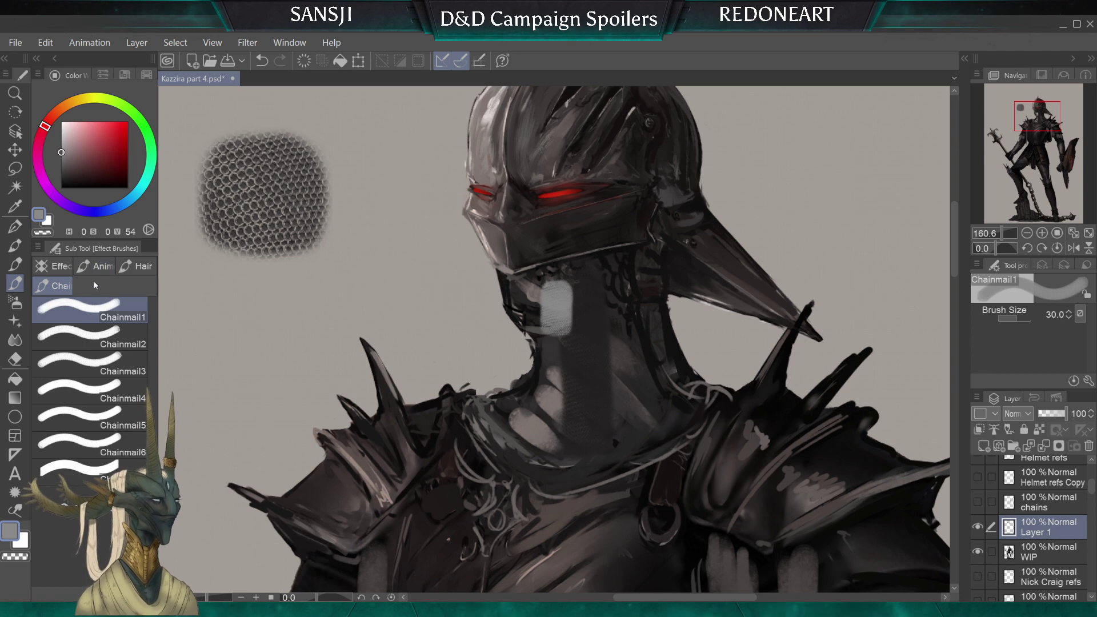
Erase the chainmail test strokes from the neck with the Soft eraser at size 120
{"action": "key", "text": "e"}
{"action": "key", "text": "bracketleft"}
{"action": "key", "text": "bracketleft"}
{"action": "key", "text": "bracketleft"}
{"action": "key", "text": "bracketleft"}
{"action": "key", "text": "bracketleft"}
{"action": "key", "text": "bracketleft"}
{"action": "key", "text": "bracketleft"}
{"action": "key", "text": "bracketleft"}
{"action": "key", "text": "bracketleft"}
{"action": "key", "text": "bracketleft"}
{"action": "key", "text": "bracketleft"}
{"action": "key", "text": "bracketleft"}
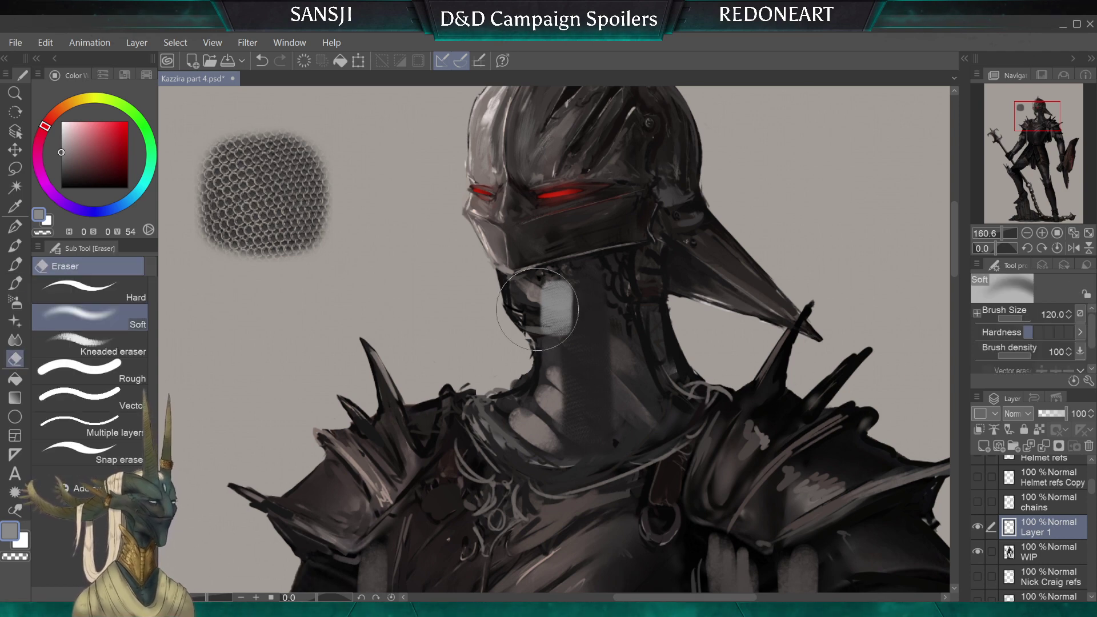
{"action": "mouse_move", "coordinate": [542, 315]}
{"action": "left_mouse_down"}
{"action": "mouse_move", "coordinate": [595, 388]}
{"action": "mouse_move", "coordinate": [595, 419]}
{"action": "mouse_move", "coordinate": [631, 438]}
{"action": "left_mouse_up"}
{"action": "key", "text": "bracketleft"}
{"action": "key", "text": "bracketleft"}
{"action": "key", "text": "bracketleft"}
{"action": "key", "text": "bracketleft"}
{"action": "key", "text": "bracketleft"}
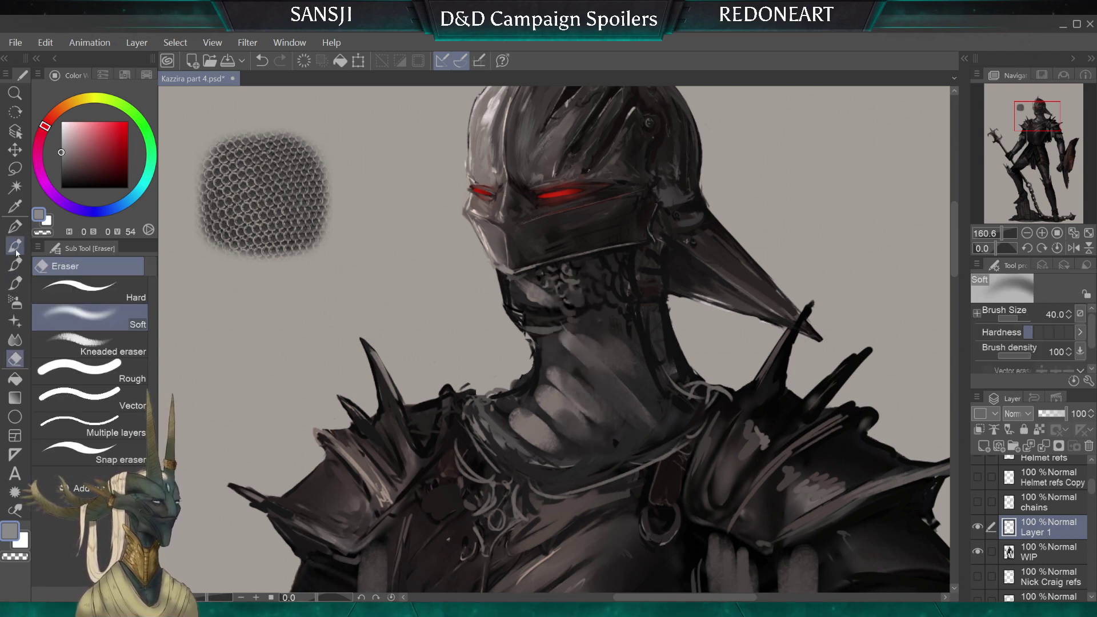
Try the Chainmail2 brush in grey at size 200 on the neck below the mask
{"action": "left_click", "coordinate": [15, 283]}
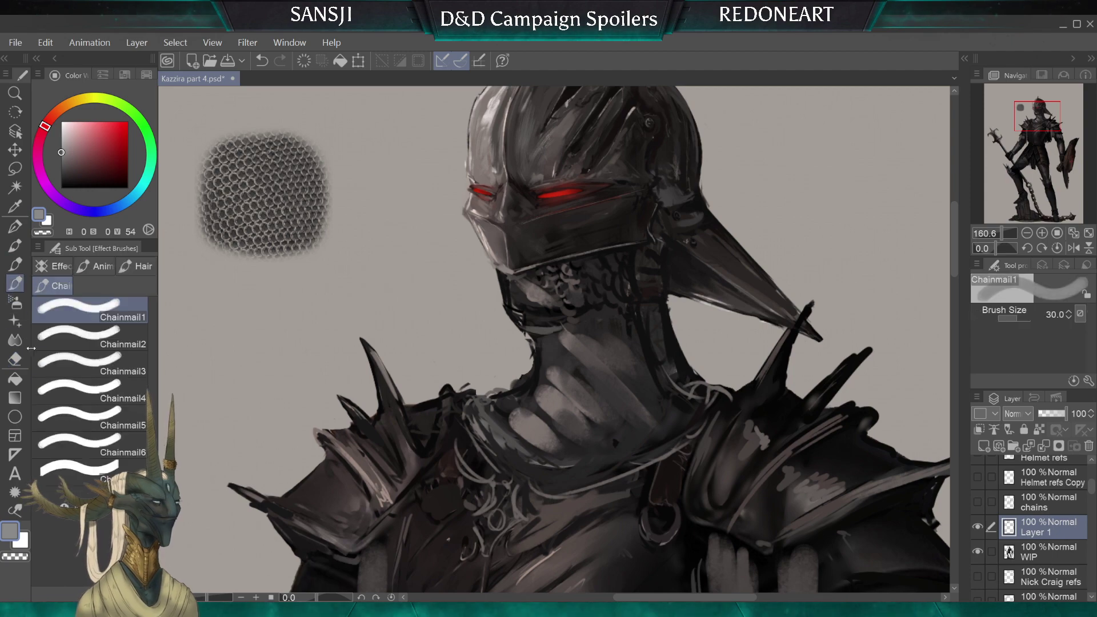
{"action": "left_click", "coordinate": [80, 337]}
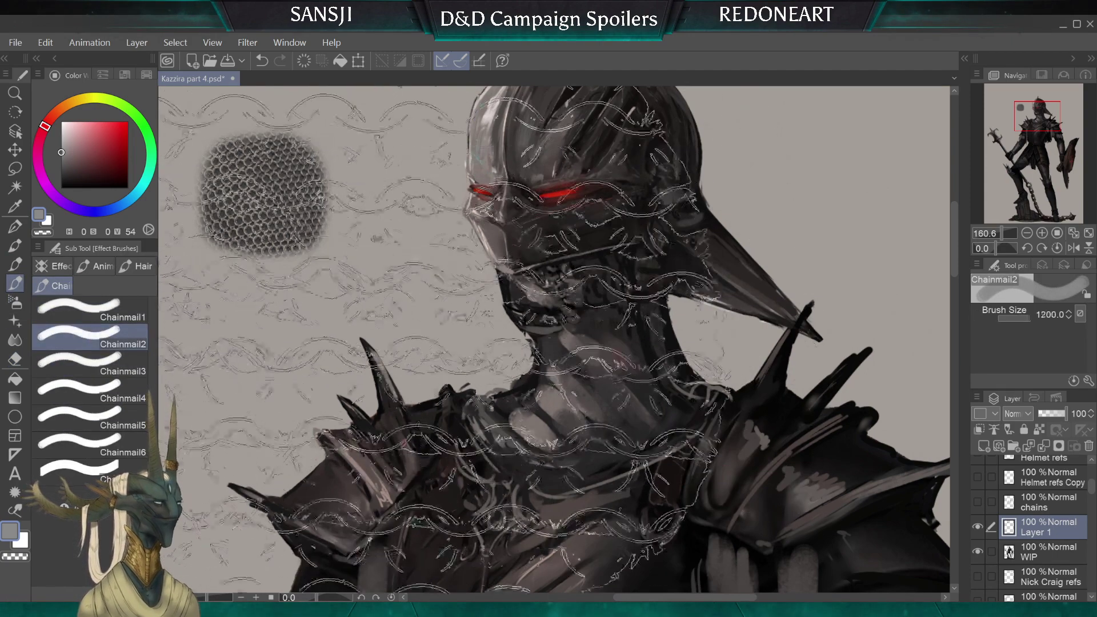
{"action": "key", "text": "bracketleft"}
{"action": "key", "text": "bracketleft"}
{"action": "key", "text": "bracketleft"}
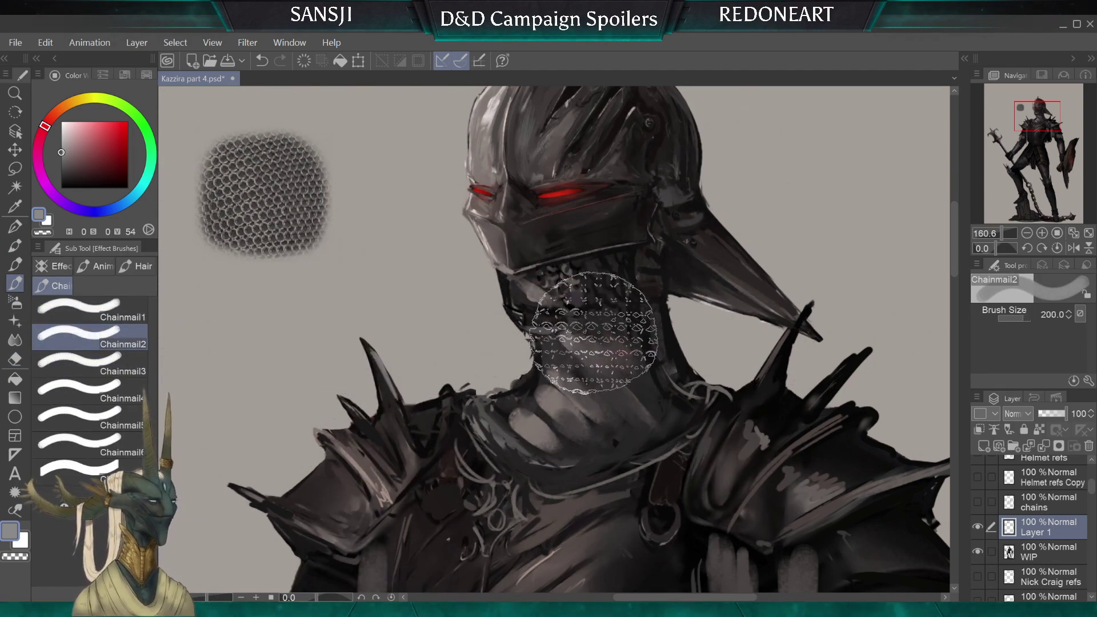
{"action": "mouse_move", "coordinate": [588, 310]}
{"action": "left_mouse_down"}
{"action": "mouse_move", "coordinate": [579, 297]}
{"action": "mouse_move", "coordinate": [588, 326]}
{"action": "left_mouse_up"}
{"action": "key", "text": "bracketleft"}
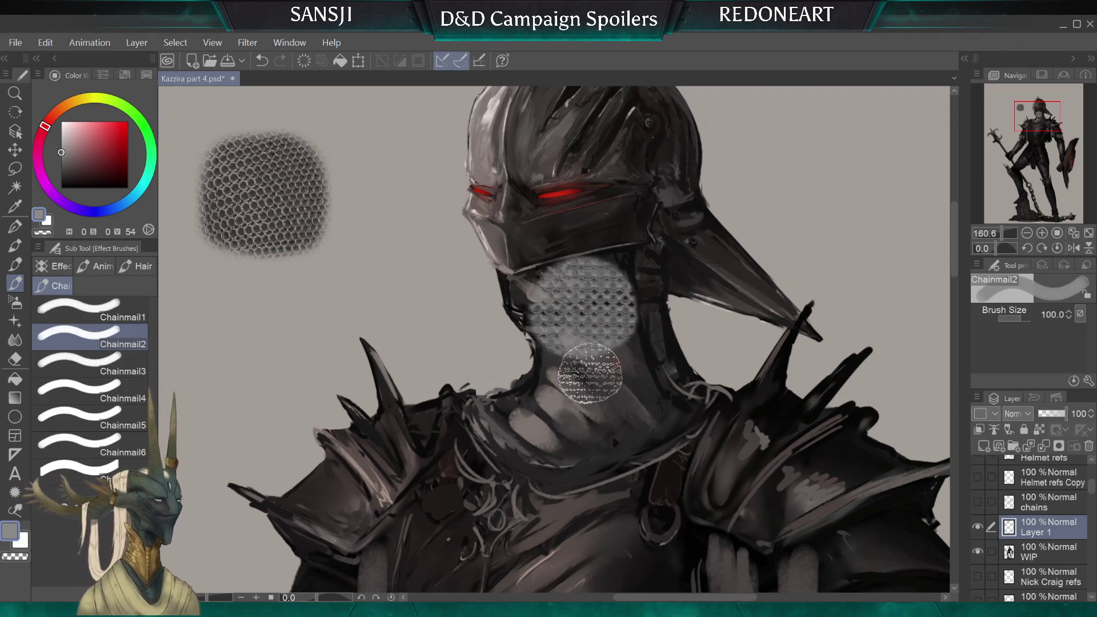
{"action": "mouse_move", "coordinate": [407, 321]}
{"action": "left_mouse_down"}
{"action": "mouse_move", "coordinate": [395, 289]}
{"action": "mouse_move", "coordinate": [406, 328]}
{"action": "left_mouse_up"}
Erase the Chainmail2 test patch from the neck with the Soft eraser at size 200
{"action": "key", "text": "e"}
{"action": "key", "text": "bracketright"}
{"action": "key", "text": "bracketright"}
{"action": "key", "text": "bracketright"}
{"action": "key", "text": "bracketright"}
{"action": "key", "text": "bracketright"}
{"action": "key", "text": "bracketright"}
{"action": "key", "text": "bracketright"}
{"action": "key", "text": "bracketright"}
{"action": "key", "text": "bracketright"}
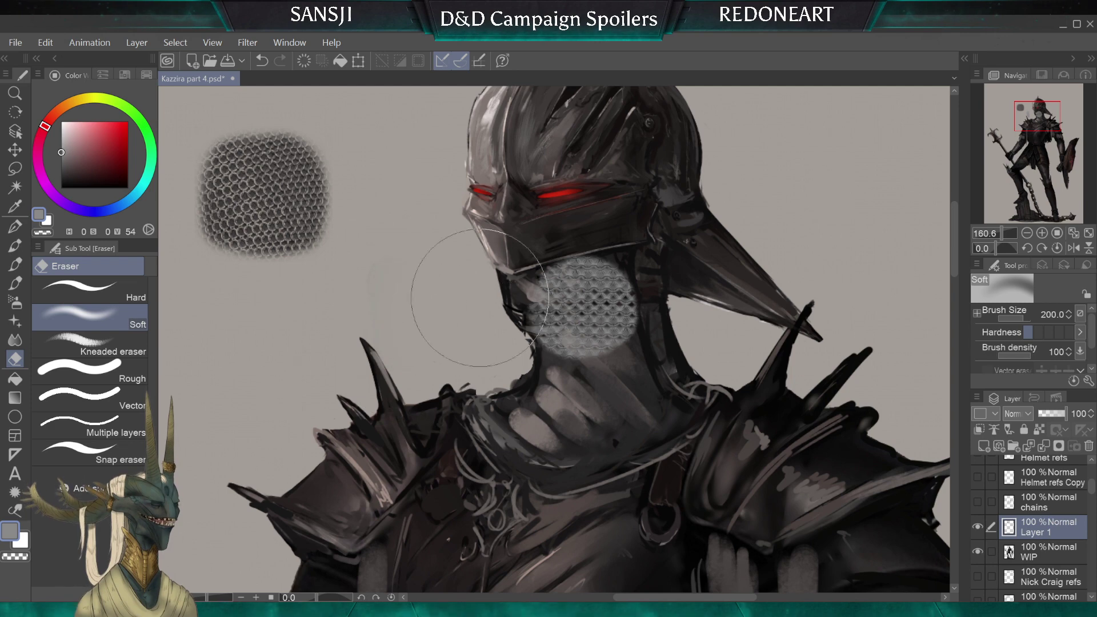
{"action": "left_click_drag", "start_coordinate": [477, 299], "coordinate": [640, 326]}
{"action": "key", "text": "bracketleft"}
{"action": "key", "text": "bracketleft"}
{"action": "key", "text": "bracketleft"}
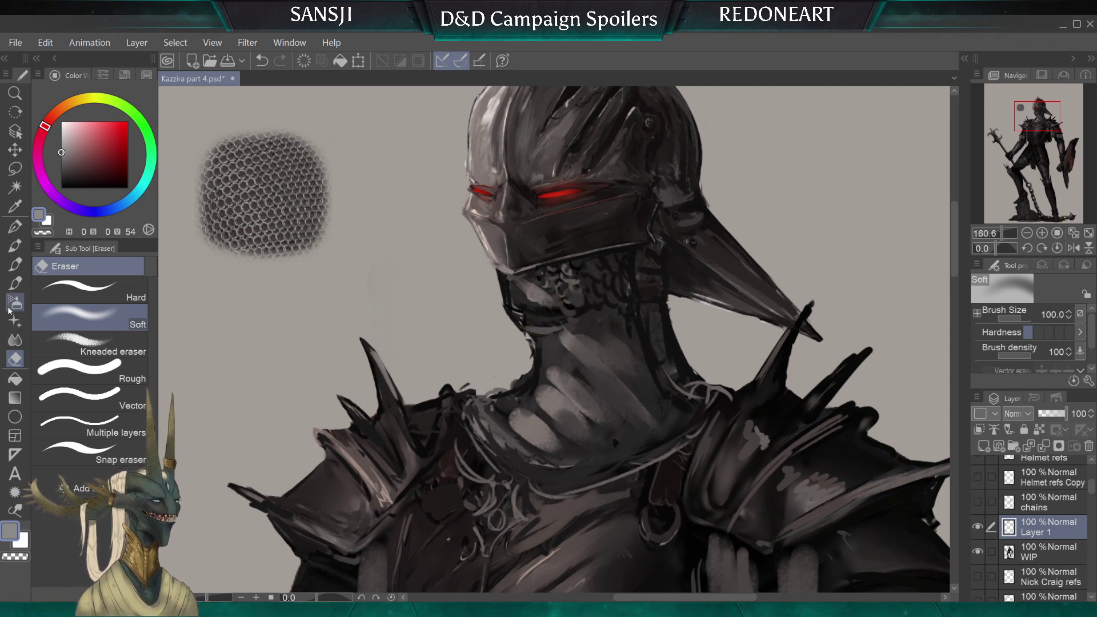
Paint a round grey swatch with the Chainmail3 brush on the background between the first swatch and the neck
{"action": "left_click", "coordinate": [13, 284]}
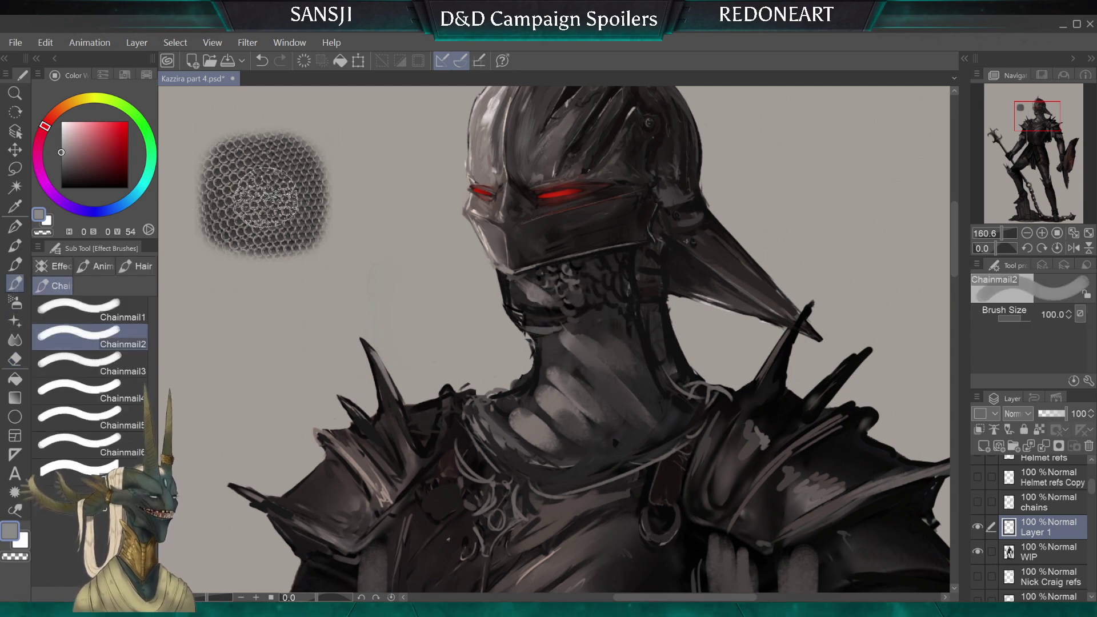
{"action": "left_click", "coordinate": [57, 367]}
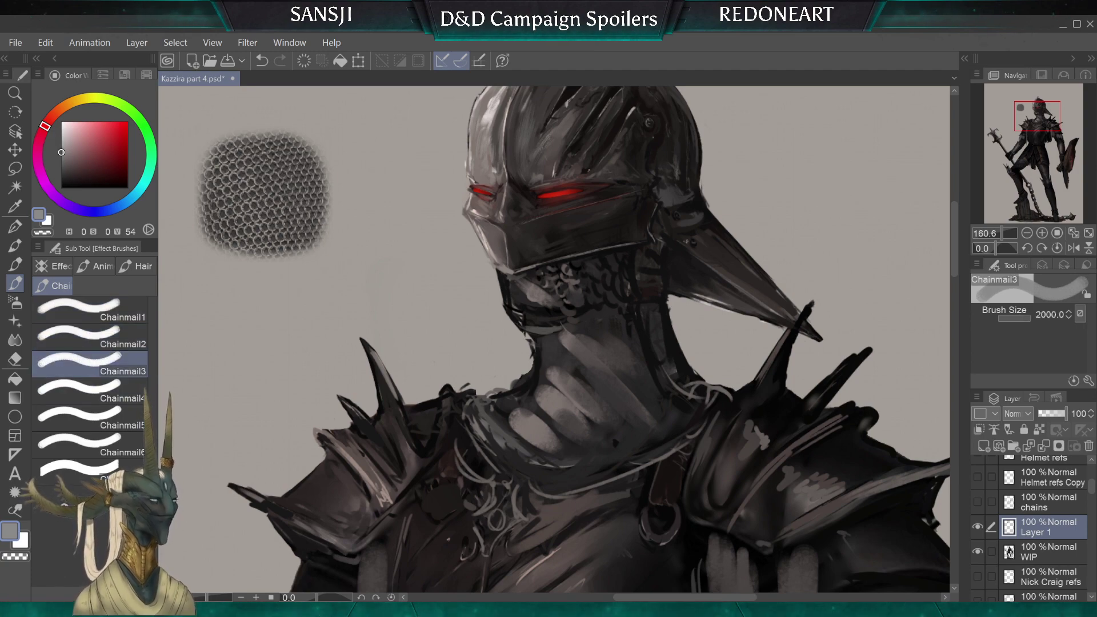
{"action": "key", "text": "bracketleft"}
{"action": "key", "text": "bracketleft"}
{"action": "key", "text": "bracketleft"}
{"action": "key", "text": "bracketleft"}
{"action": "key", "text": "bracketleft"}
{"action": "key", "text": "bracketleft"}
{"action": "key", "text": "bracketleft"}
{"action": "key", "text": "bracketleft"}
{"action": "key", "text": "bracketleft"}
{"action": "key", "text": "bracketleft"}
{"action": "key", "text": "bracketleft"}
{"action": "key", "text": "bracketleft"}
{"action": "key", "text": "bracketleft"}
{"action": "key", "text": "bracketleft"}
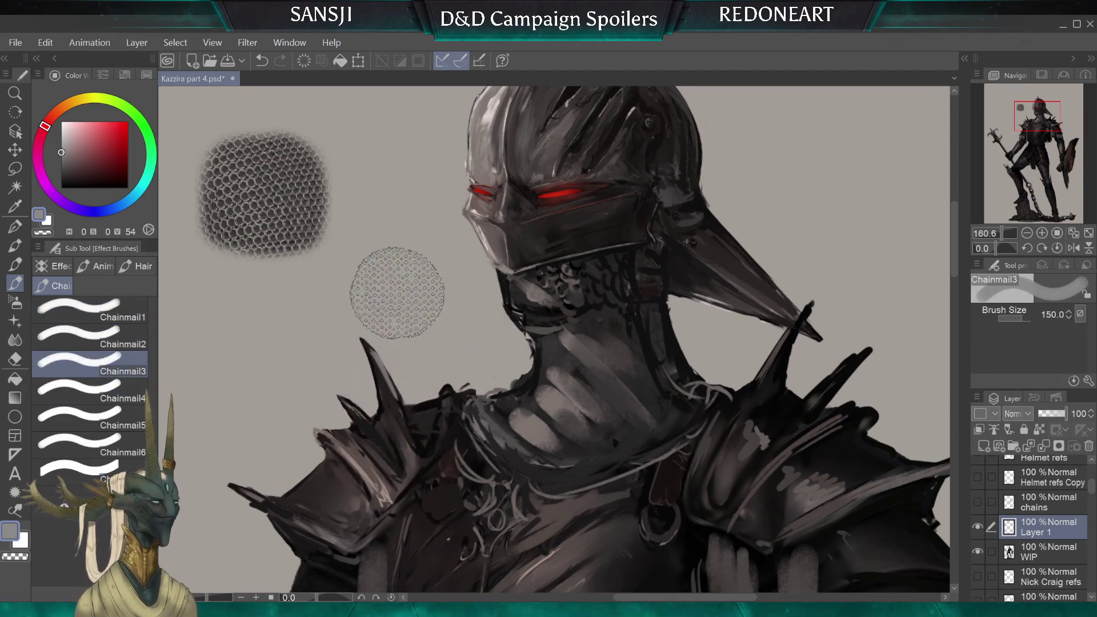
{"action": "key", "text": "bracketright"}
{"action": "key", "text": "bracketright"}
{"action": "left_click_drag", "start_coordinate": [379, 258], "coordinate": [409, 284]}
Cover the neck and collar with grey Chainmail3 texture at size 100, from below the mask to the upper chest
{"action": "key", "text": "bracketleft"}
{"action": "key", "text": "bracketleft"}
{"action": "key", "text": "bracketleft"}
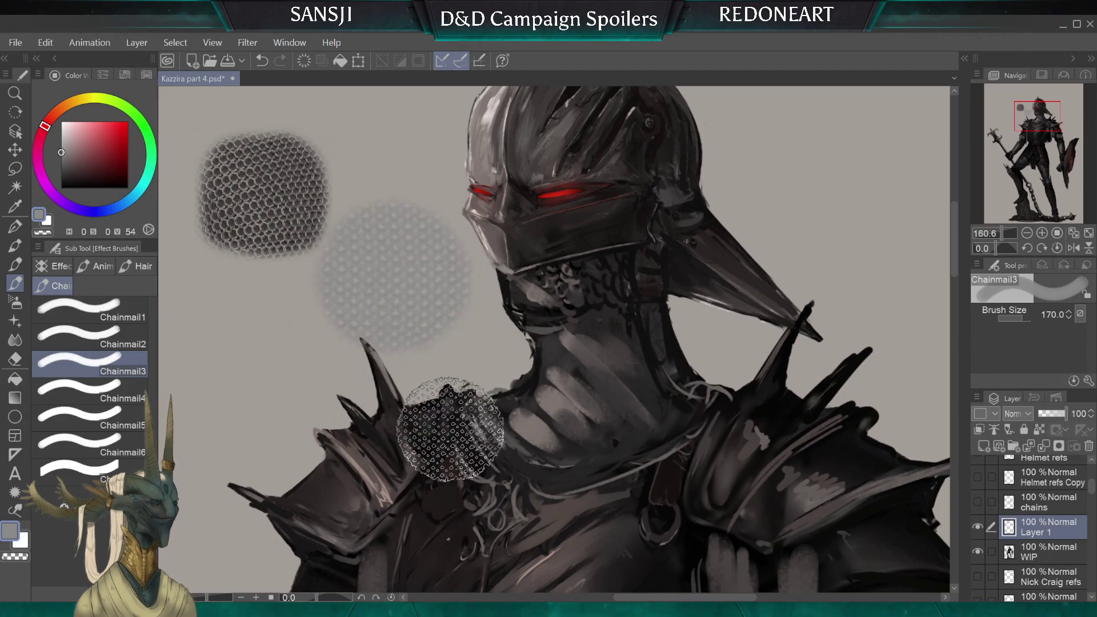
{"action": "key", "text": "bracketleft"}
{"action": "key", "text": "bracketleft"}
{"action": "left_click_drag", "start_coordinate": [604, 287], "coordinate": [623, 405]}
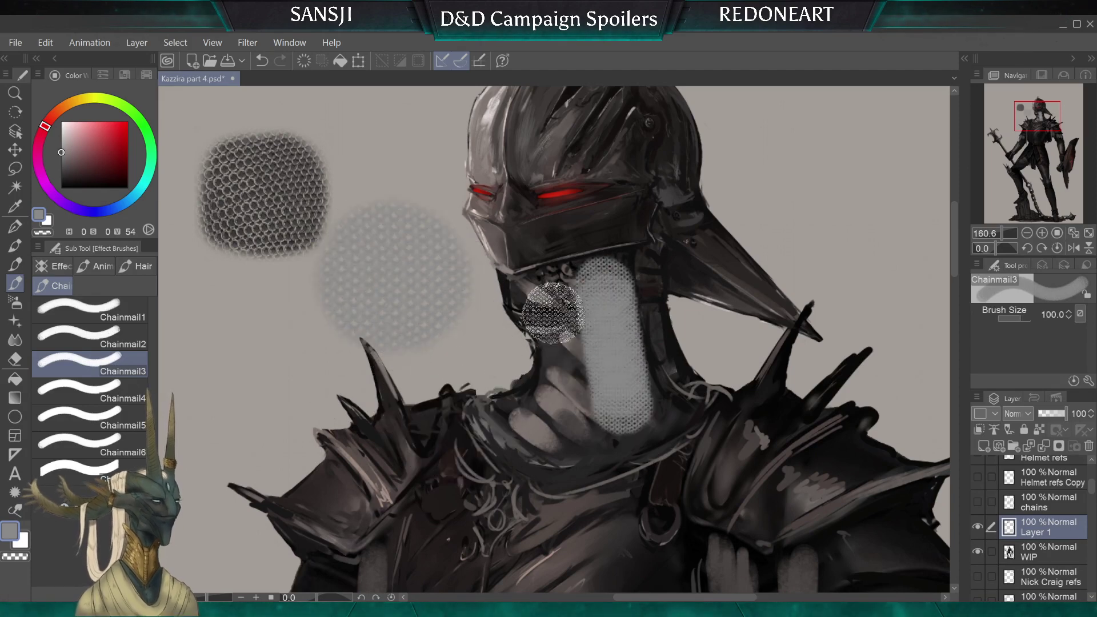
{"action": "mouse_move", "coordinate": [551, 292]}
{"action": "left_mouse_down"}
{"action": "mouse_move", "coordinate": [559, 429]}
{"action": "mouse_move", "coordinate": [520, 426]}
{"action": "mouse_move", "coordinate": [519, 403]}
{"action": "mouse_move", "coordinate": [583, 443]}
{"action": "mouse_move", "coordinate": [593, 429]}
{"action": "mouse_move", "coordinate": [668, 417]}
{"action": "mouse_move", "coordinate": [641, 332]}
{"action": "mouse_move", "coordinate": [547, 460]}
{"action": "mouse_move", "coordinate": [572, 461]}
{"action": "mouse_move", "coordinate": [493, 479]}
{"action": "mouse_move", "coordinate": [528, 465]}
{"action": "mouse_move", "coordinate": [547, 498]}
{"action": "mouse_move", "coordinate": [600, 465]}
{"action": "mouse_move", "coordinate": [659, 373]}
{"action": "mouse_move", "coordinate": [618, 247]}
{"action": "mouse_move", "coordinate": [595, 272]}
{"action": "mouse_move", "coordinate": [518, 282]}
{"action": "mouse_move", "coordinate": [546, 354]}
{"action": "mouse_move", "coordinate": [539, 336]}
{"action": "mouse_move", "coordinate": [486, 429]}
{"action": "left_mouse_up"}
{"action": "key", "text": "bracketleft"}
{"action": "key", "text": "bracketright"}
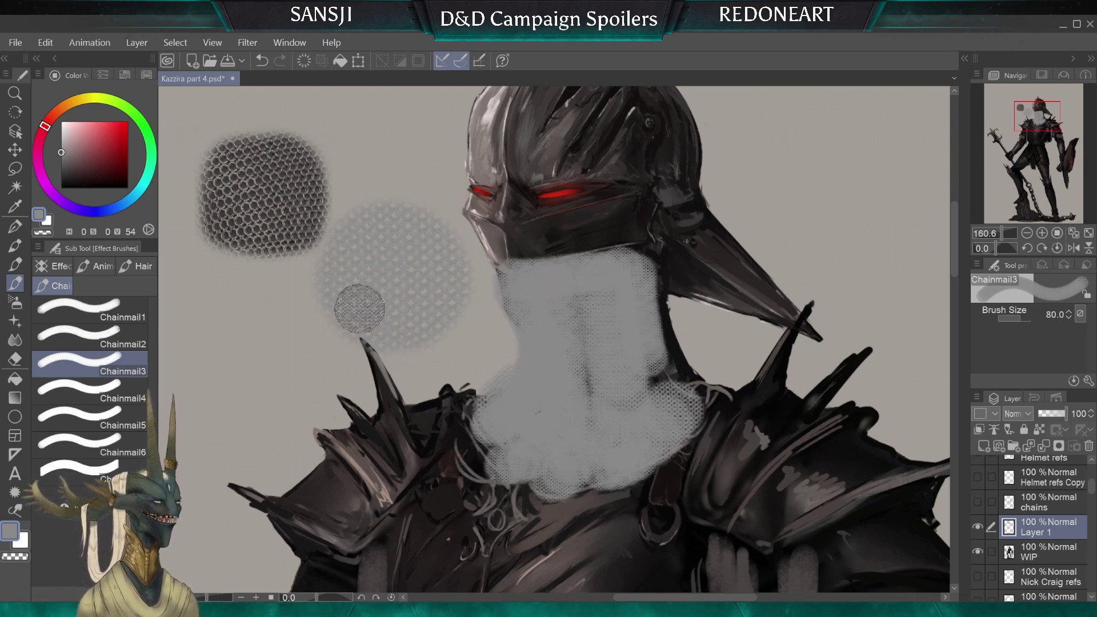
Sample the dark tone from the first chainmail swatch and paint Chainmail3 strokes over the grey neck and collar
{"action": "left_click", "coordinate": [281, 210], "text": "alt"}
{"action": "key", "text": "bracketright"}
{"action": "key", "text": "bracketright"}
{"action": "left_click_drag", "start_coordinate": [554, 267], "coordinate": [564, 454]}
{"action": "left_click_drag", "start_coordinate": [606, 294], "coordinate": [607, 455]}
{"action": "mouse_move", "coordinate": [637, 316]}
{"action": "left_mouse_down"}
{"action": "mouse_move", "coordinate": [661, 448]}
{"action": "mouse_move", "coordinate": [682, 394]}
{"action": "mouse_move", "coordinate": [687, 435]}
{"action": "left_mouse_up"}
{"action": "key", "text": "bracketleft"}
{"action": "key", "text": "bracketleft"}
{"action": "key", "text": "bracketleft"}
{"action": "mouse_move", "coordinate": [518, 280]}
{"action": "left_mouse_down"}
{"action": "mouse_move", "coordinate": [519, 392]}
{"action": "mouse_move", "coordinate": [473, 418]}
{"action": "mouse_move", "coordinate": [526, 389]}
{"action": "mouse_move", "coordinate": [511, 438]}
{"action": "mouse_move", "coordinate": [525, 438]}
{"action": "mouse_move", "coordinate": [518, 471]}
{"action": "mouse_move", "coordinate": [551, 480]}
{"action": "mouse_move", "coordinate": [551, 497]}
{"action": "mouse_move", "coordinate": [500, 471]}
{"action": "left_mouse_up"}
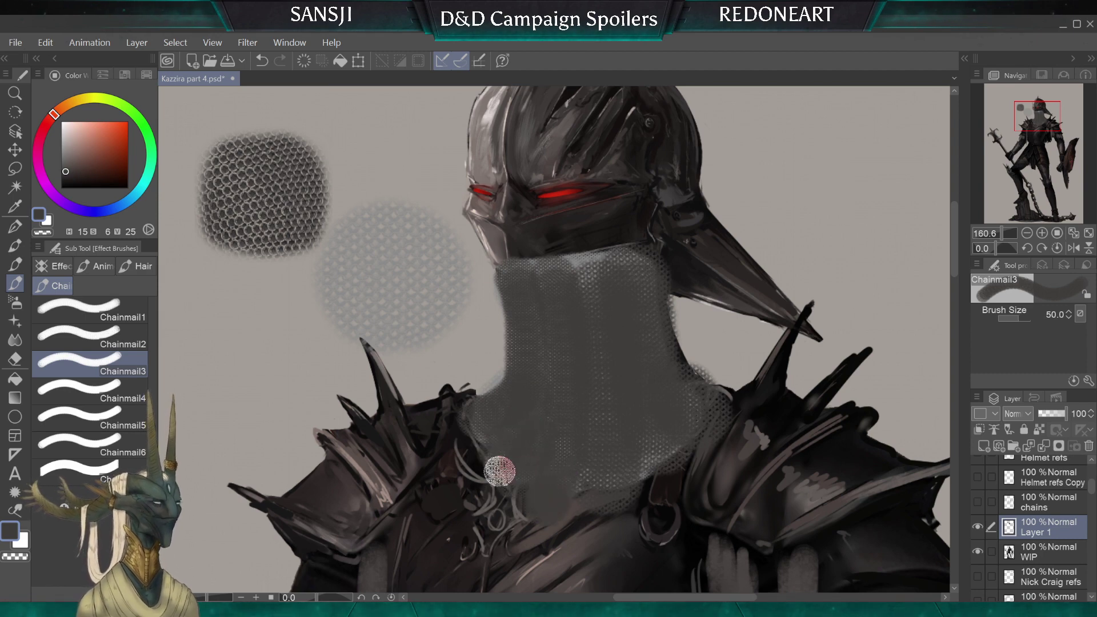
Darken the upper edge and rear side of the neck chainmail down to the shoulder with Chainmail3 at size 50
{"action": "key", "text": "bracketleft"}
{"action": "key", "text": "bracketleft"}
{"action": "key", "text": "bracketleft"}
{"action": "key", "text": "bracketleft"}
{"action": "key", "text": "bracketright"}
{"action": "key", "text": "bracketright"}
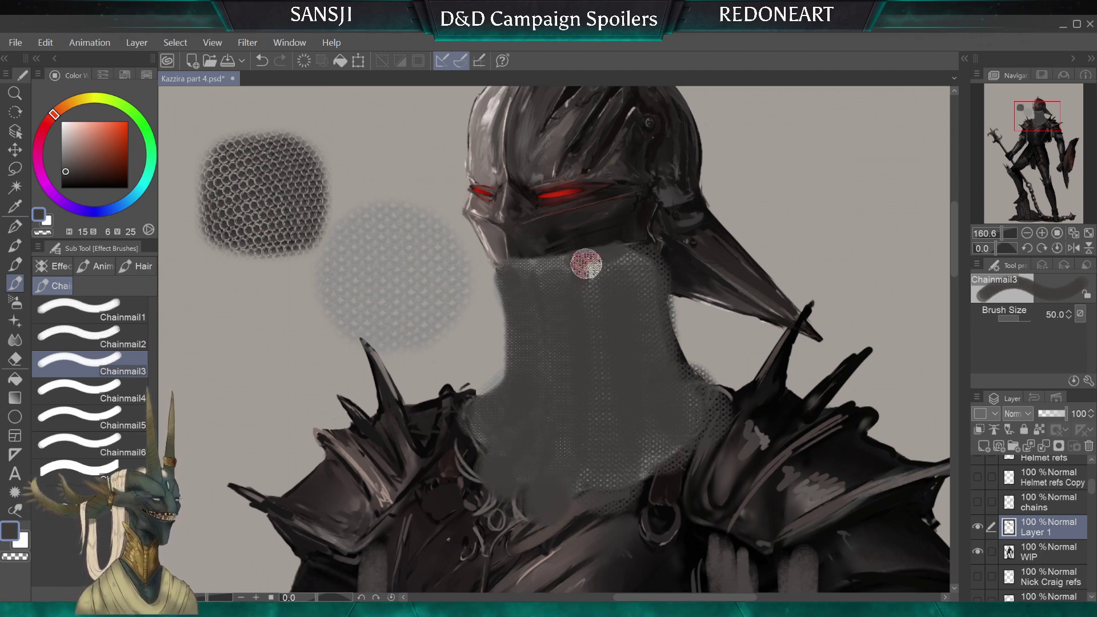
{"action": "mouse_move", "coordinate": [585, 264]}
{"action": "left_mouse_down"}
{"action": "mouse_move", "coordinate": [663, 247]}
{"action": "mouse_move", "coordinate": [638, 276]}
{"action": "mouse_move", "coordinate": [658, 276]}
{"action": "mouse_move", "coordinate": [742, 412]}
{"action": "left_mouse_up"}
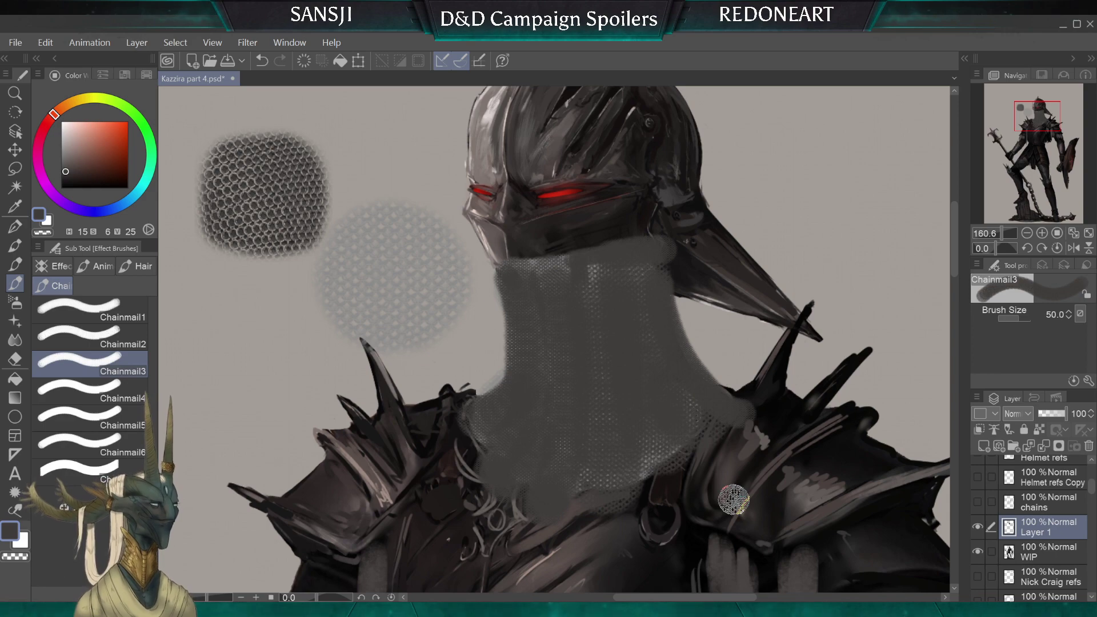
{"action": "scroll", "coordinate": [583, 345], "scroll_direction": "down", "scroll_amount": 8}
{"action": "key", "text": "ctrl+minus"}
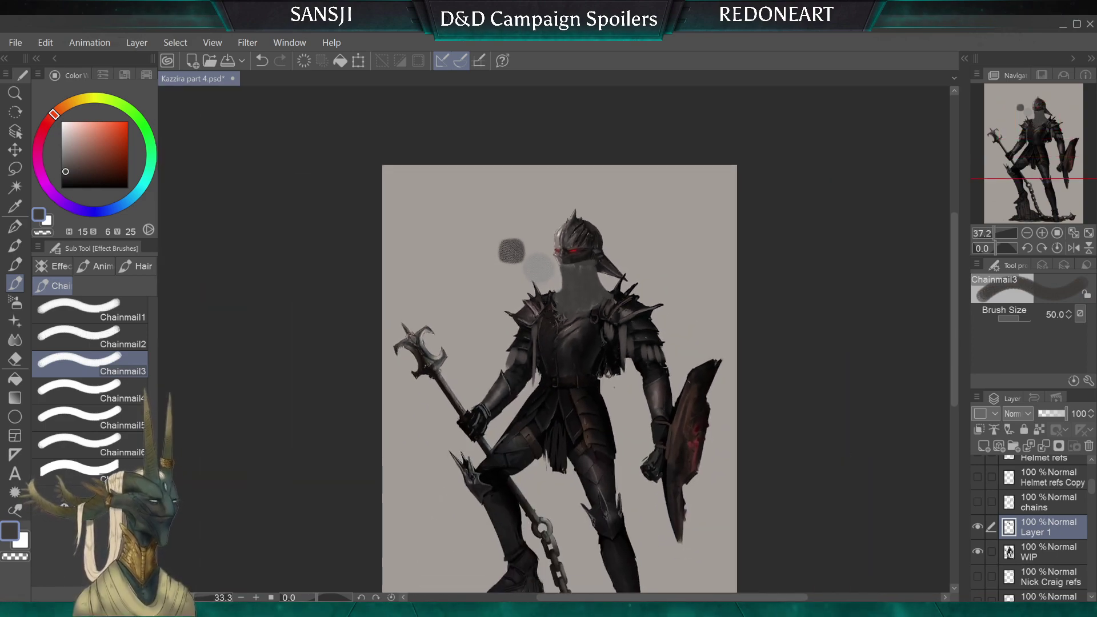
{"action": "key", "text": "ctrl+plus"}
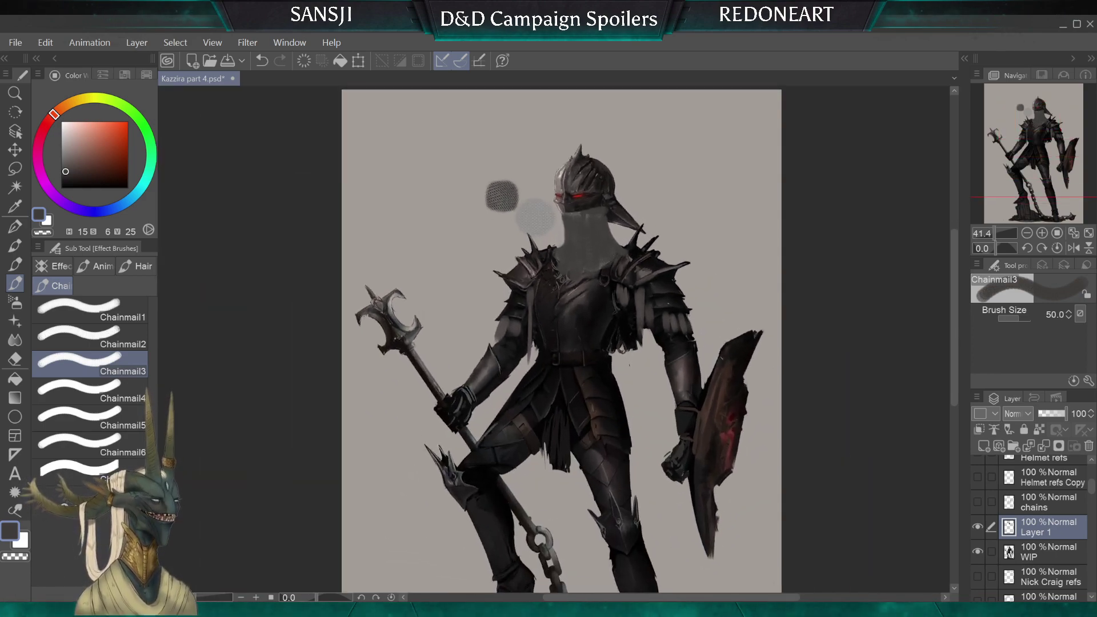
{"action": "scroll", "coordinate": [552, 337], "scroll_direction": "up", "scroll_amount": 3}
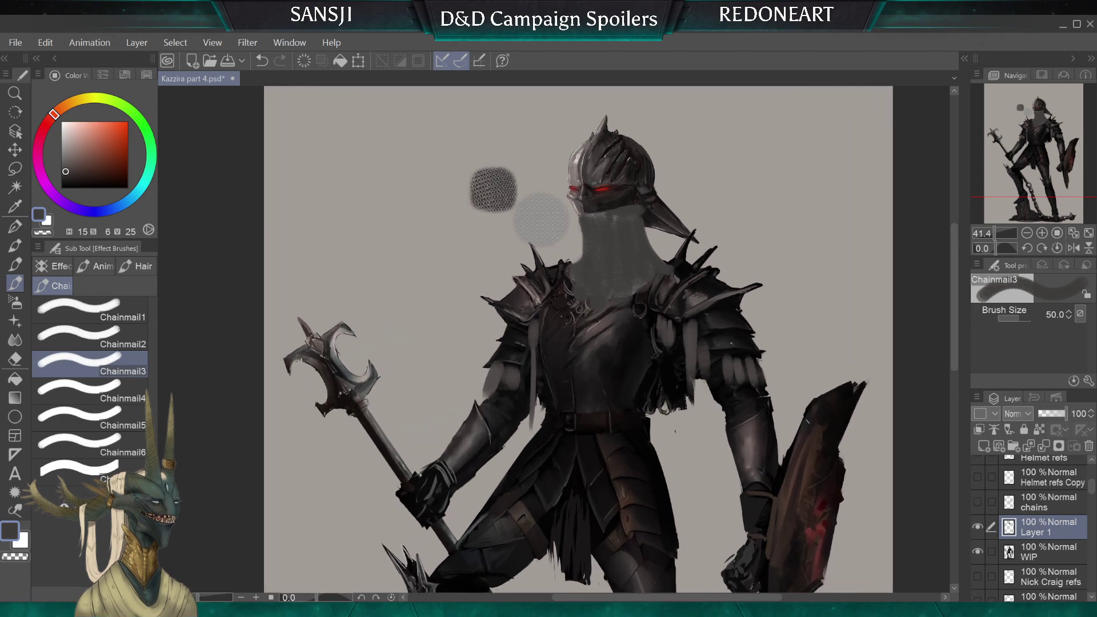
{"action": "key", "text": "ctrl+plus"}
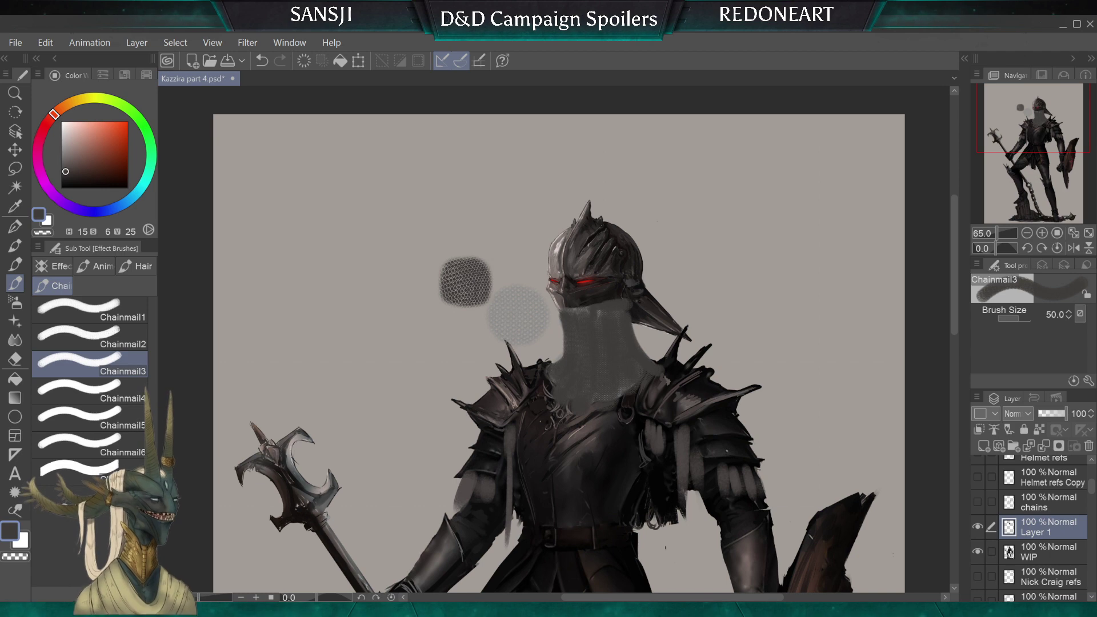
Sample a dark tone from the breastplate and stamp a round Chainmail5 swatch at size 250 on the background before the first swatches
{"action": "left_click", "coordinate": [86, 419]}
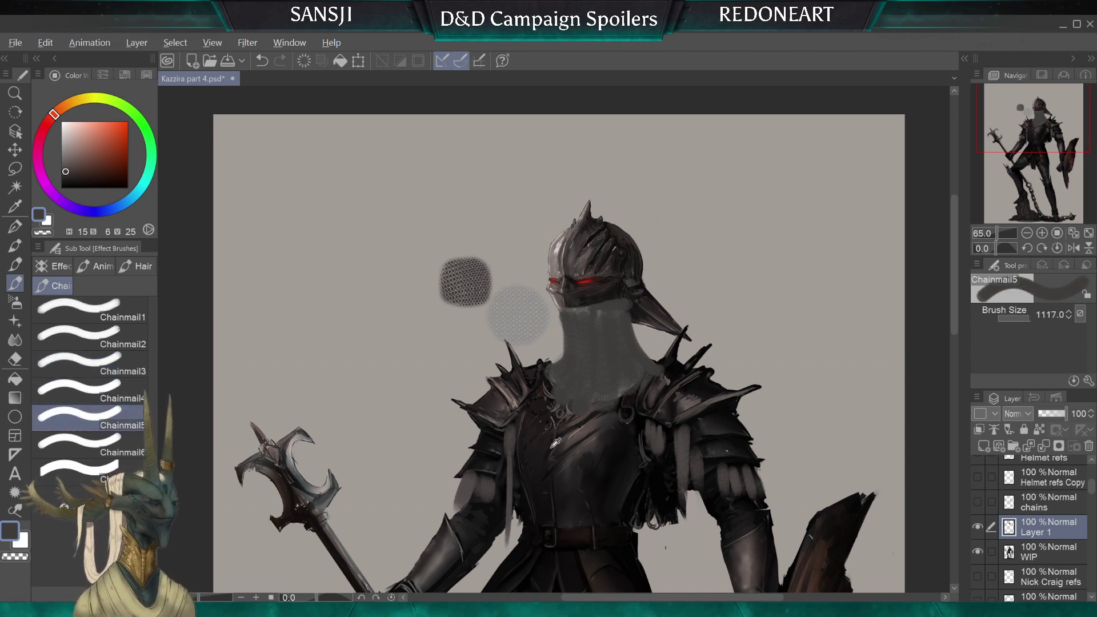
{"action": "left_click", "coordinate": [552, 437], "text": "alt"}
{"action": "left_click", "coordinate": [373, 332]}
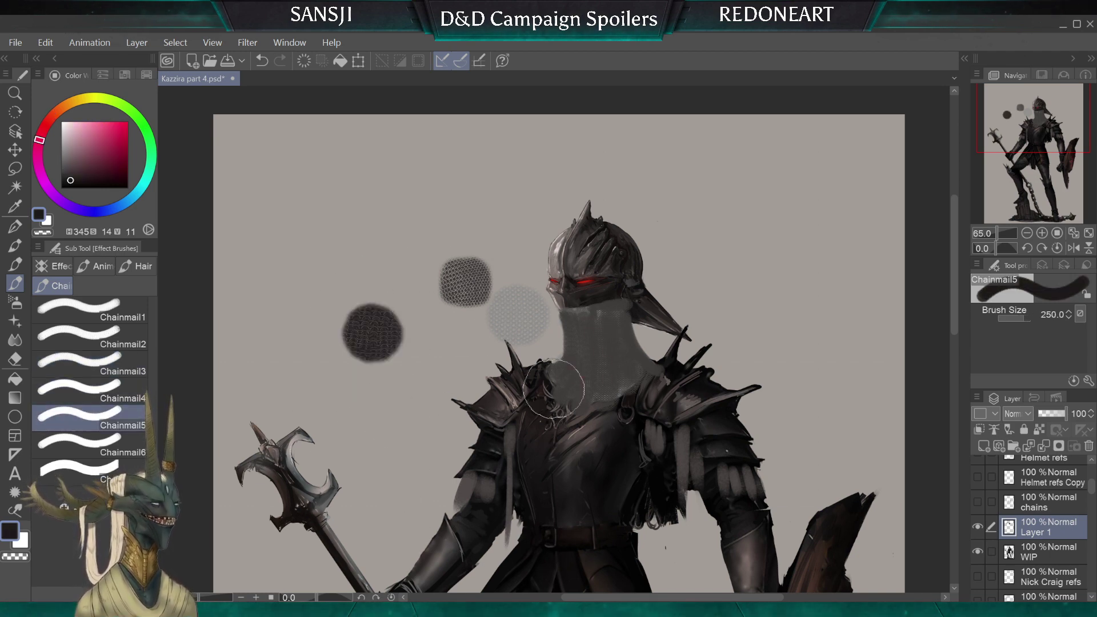
Cover the neck and collar from the mask to the upper chest with dark Chainmail5 texture, using sizes 250 and 150
{"action": "left_click", "coordinate": [595, 320]}
{"action": "key", "text": "]"}
{"action": "left_click", "coordinate": [596, 353]}
{"action": "left_click", "coordinate": [597, 393]}
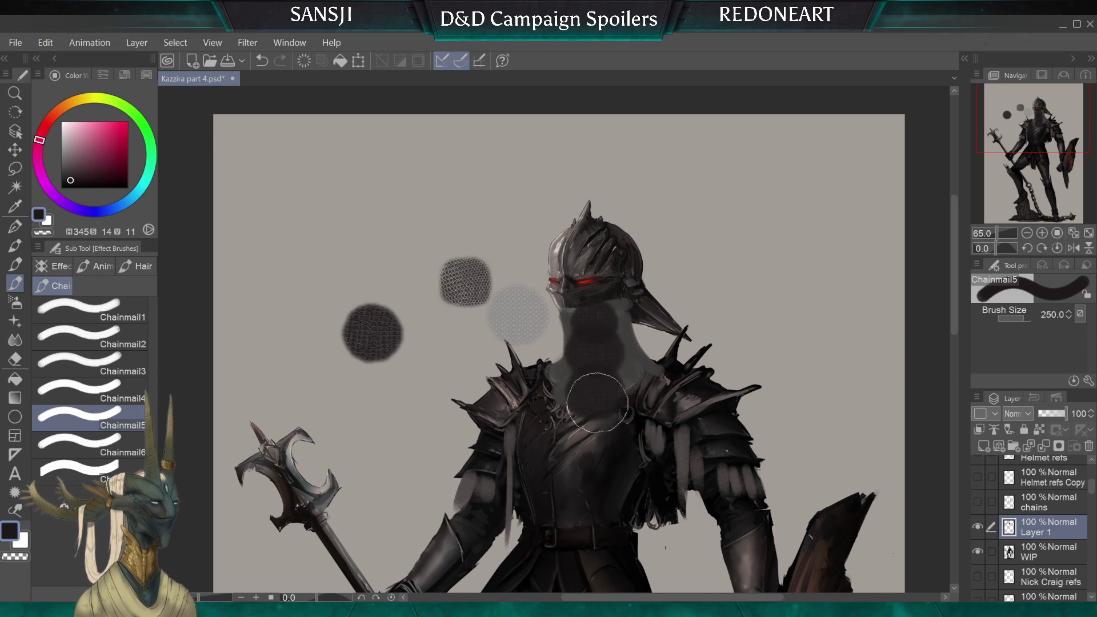
{"action": "key", "text": "["}
{"action": "key", "text": "["}
{"action": "mouse_move", "coordinate": [622, 328]}
{"action": "left_mouse_down"}
{"action": "mouse_move", "coordinate": [622, 303]}
{"action": "mouse_move", "coordinate": [630, 374]}
{"action": "left_mouse_up"}
{"action": "key", "text": "bracketleft"}
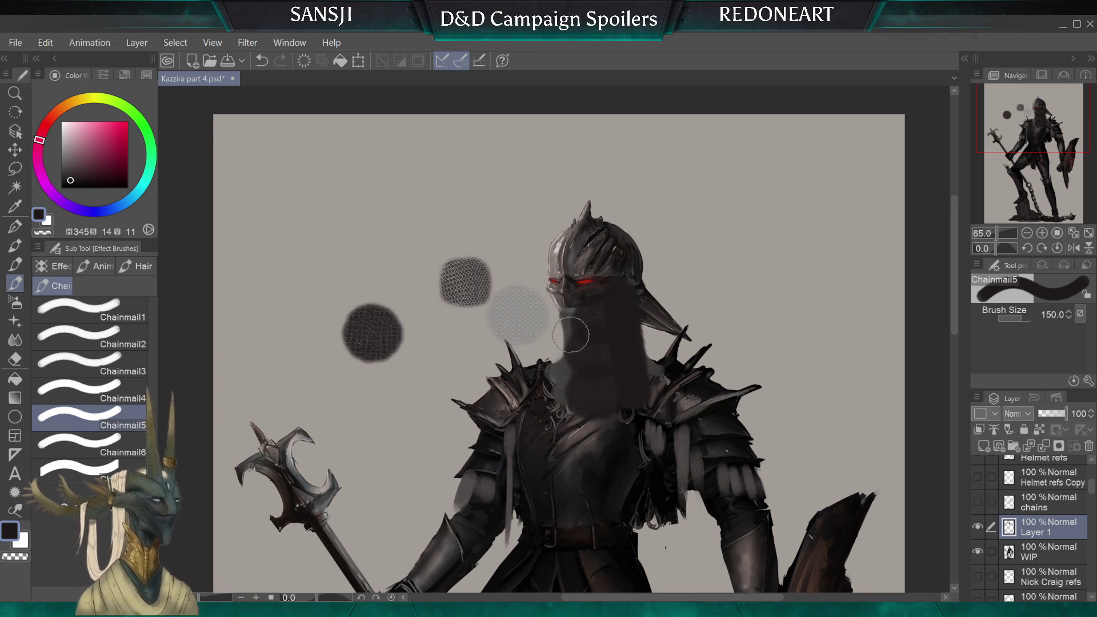
{"action": "key", "text": "bracketright"}
{"action": "key", "text": "bracketright"}
{"action": "left_click_drag", "start_coordinate": [572, 317], "coordinate": [553, 393]}
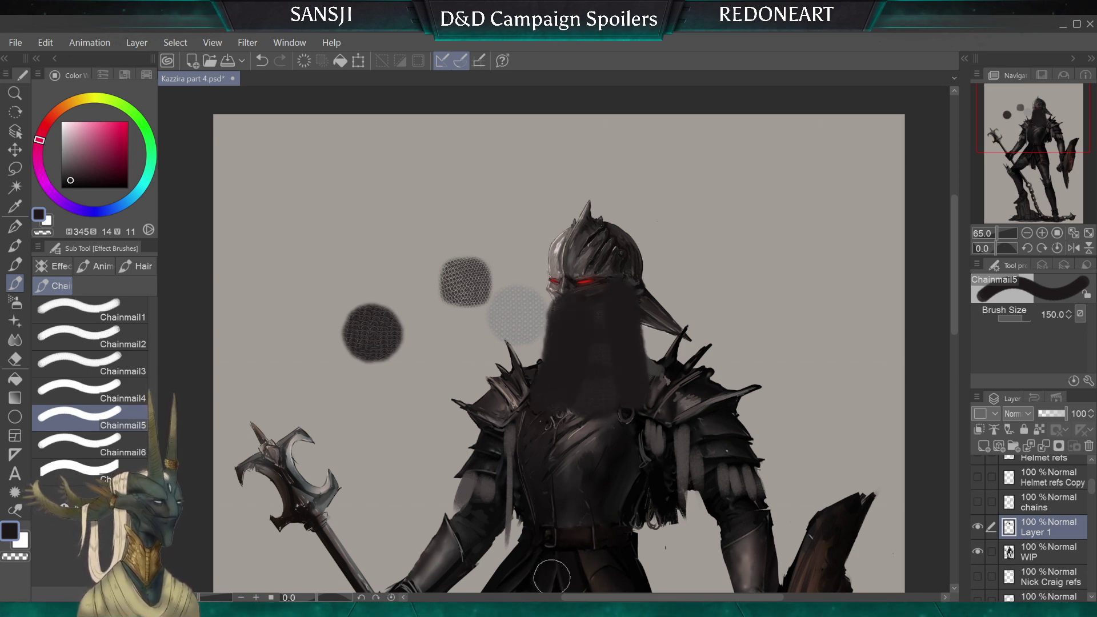
Erase all chainmail texture from the neck and collar and every test swatch from the background with the Soft eraser
{"action": "key", "text": "e"}
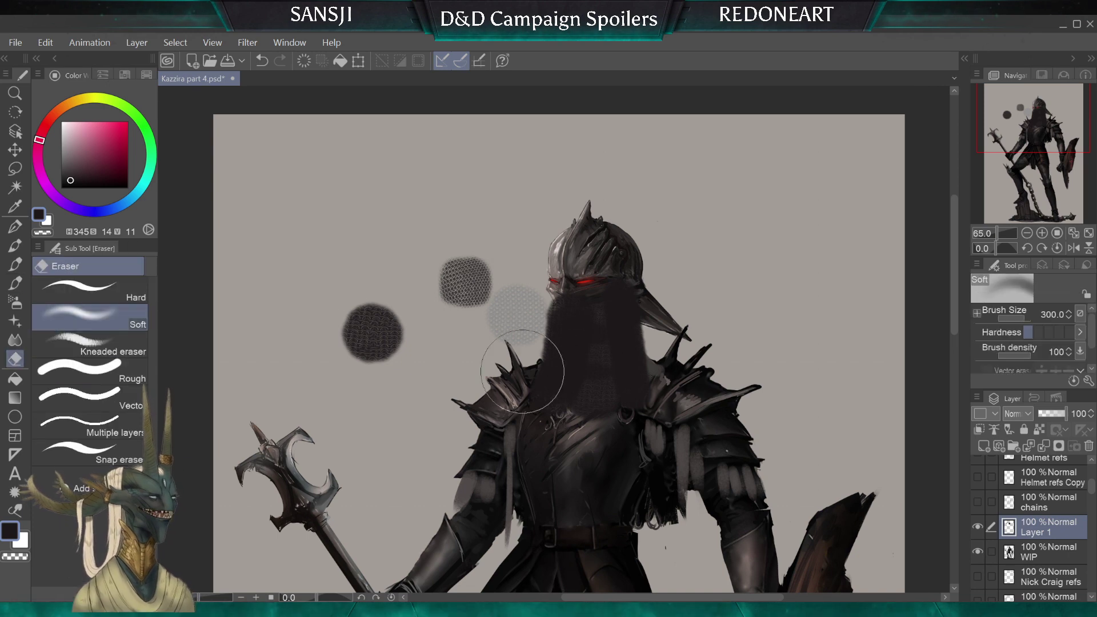
{"action": "mouse_move", "coordinate": [580, 271]}
{"action": "left_mouse_down"}
{"action": "mouse_move", "coordinate": [572, 345]}
{"action": "mouse_move", "coordinate": [601, 288]}
{"action": "mouse_move", "coordinate": [593, 379]}
{"action": "left_mouse_up"}
{"action": "key", "text": "bracketleft"}
{"action": "key", "text": "bracketleft"}
{"action": "key", "text": "bracketleft"}
{"action": "key", "text": "bracketleft"}
{"action": "key", "text": "bracketleft"}
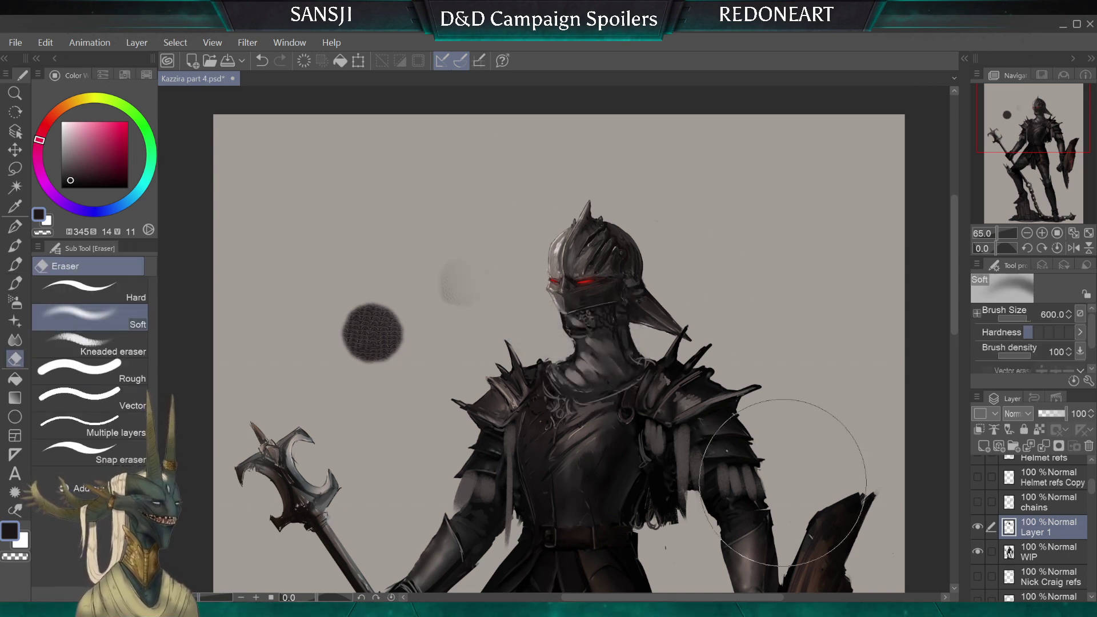
{"action": "left_click_drag", "start_coordinate": [505, 288], "coordinate": [486, 291]}
{"action": "left_click_drag", "start_coordinate": [301, 252], "coordinate": [411, 360]}
{"action": "key", "text": "bracketleft"}
{"action": "key", "text": "bracketleft"}
{"action": "key", "text": "bracketleft"}
{"action": "key", "text": "bracketleft"}
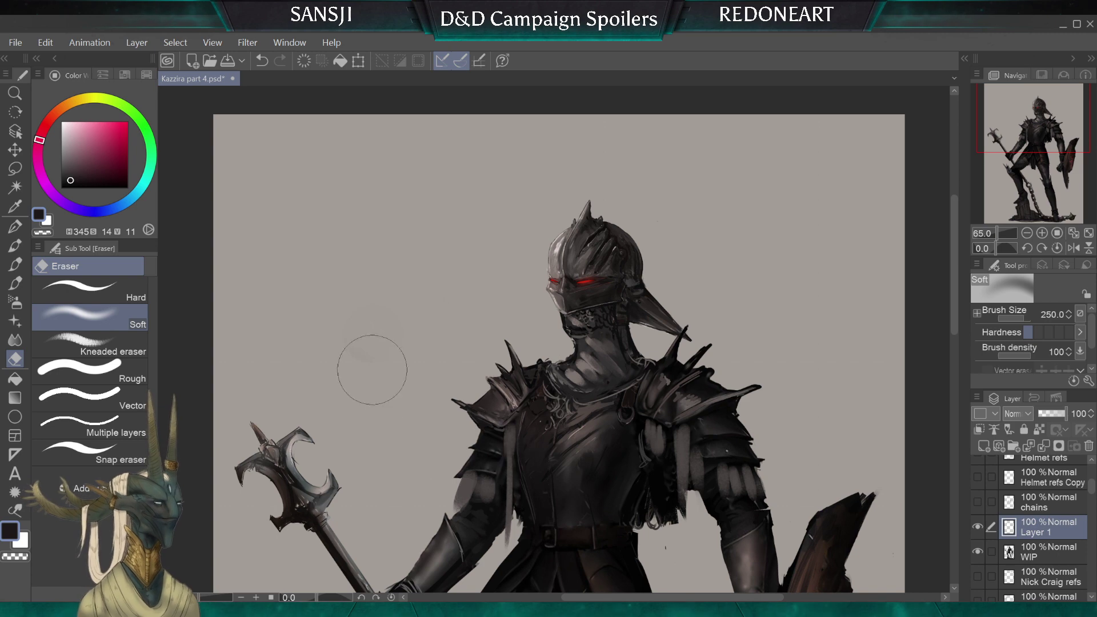
Stamp one large round swatch with the Chainmail6 brush on the background in front of the helmet
{"action": "left_click", "coordinate": [15, 283]}
{"action": "left_click", "coordinate": [88, 445]}
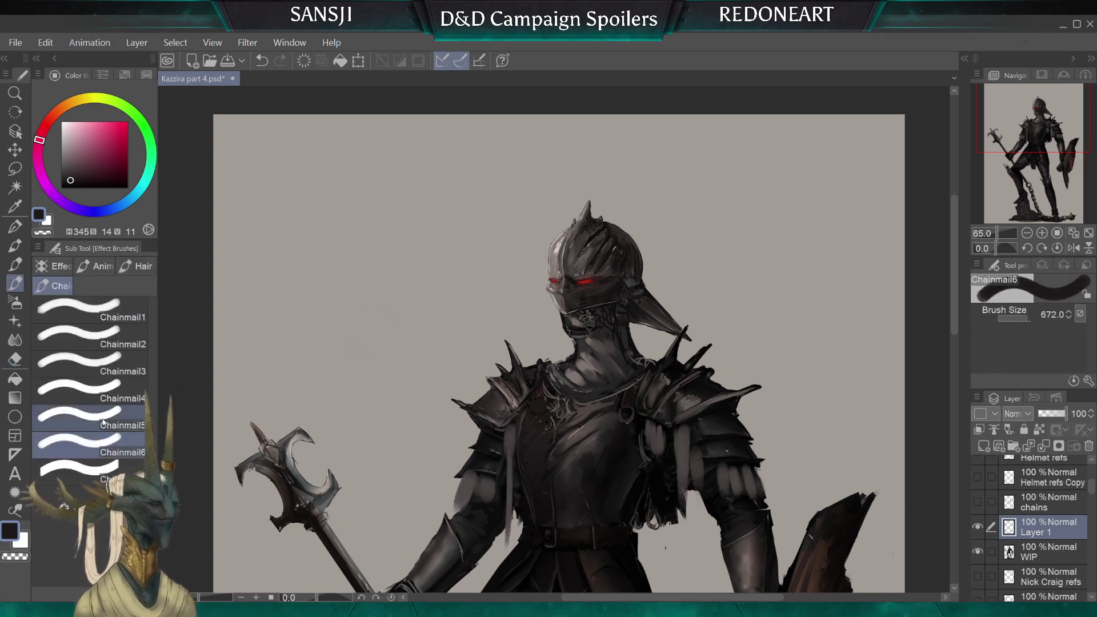
{"action": "key", "text": "bracketleft"}
{"action": "key", "text": "bracketleft"}
{"action": "left_click", "coordinate": [432, 316]}
{"action": "key", "text": "bracketleft"}
{"action": "key", "text": "bracketleft"}
{"action": "key", "text": "bracketleft"}
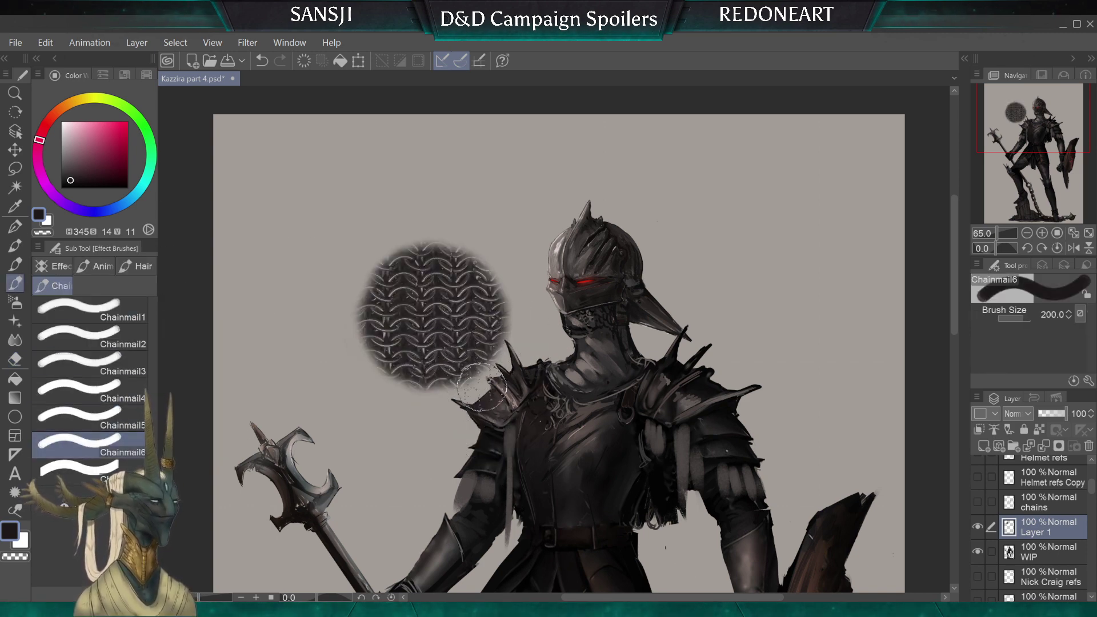
Examine the ring detail of the large Chainmail6 swatch up close and beside the figure
{"action": "scroll", "coordinate": [480, 387], "scroll_direction": "up", "scroll_amount": 5}
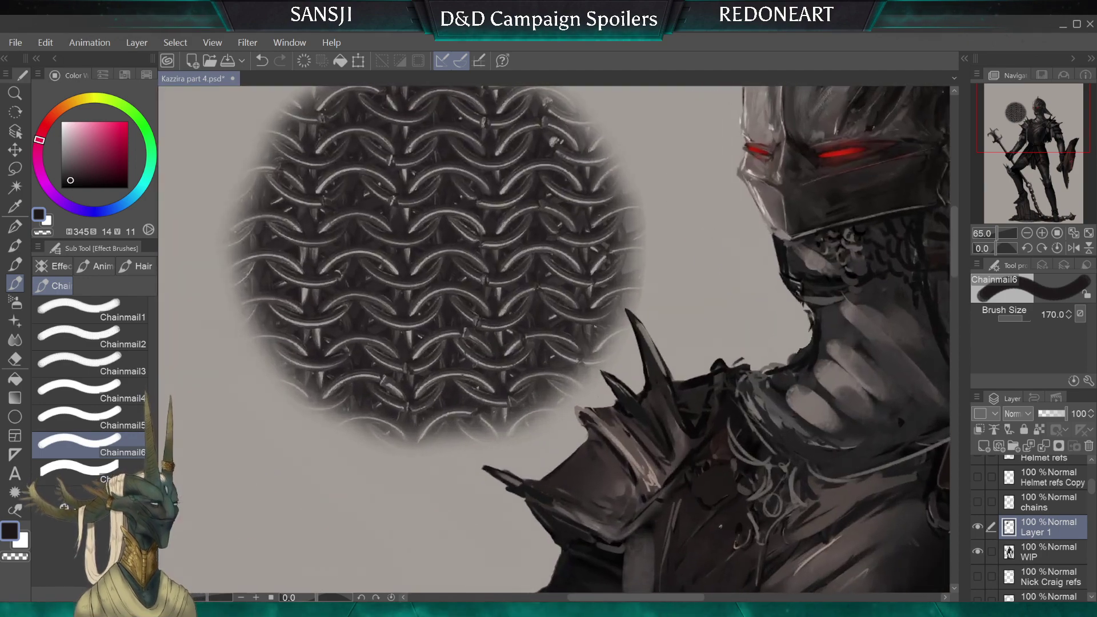
{"action": "scroll", "coordinate": [378, 275], "scroll_direction": "up", "scroll_amount": 3}
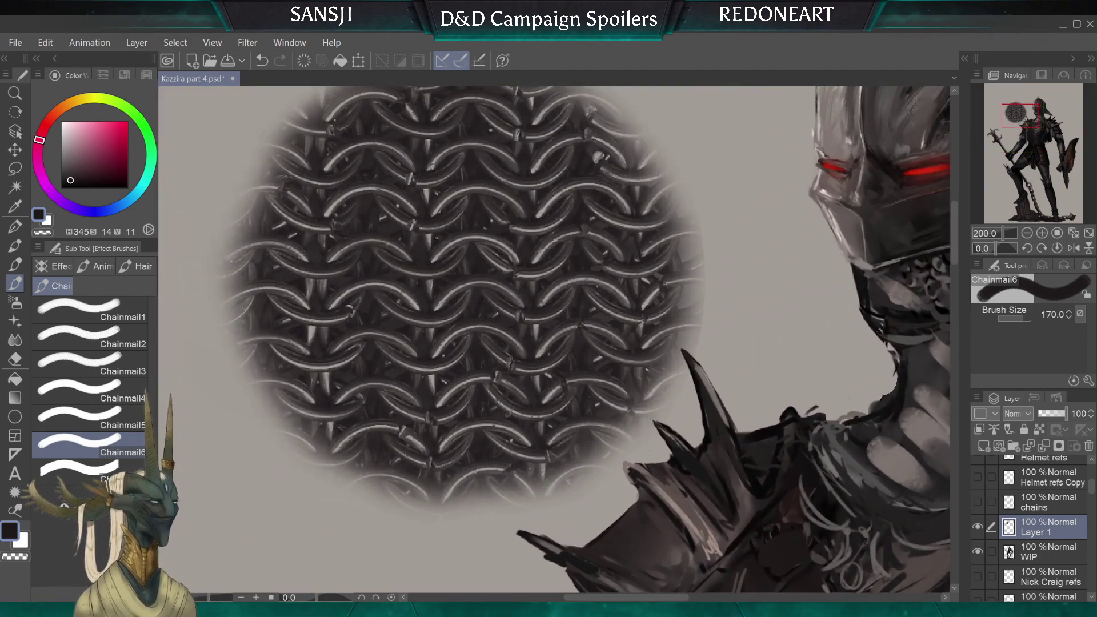
{"action": "scroll", "coordinate": [554, 343], "scroll_direction": "up", "scroll_amount": 3}
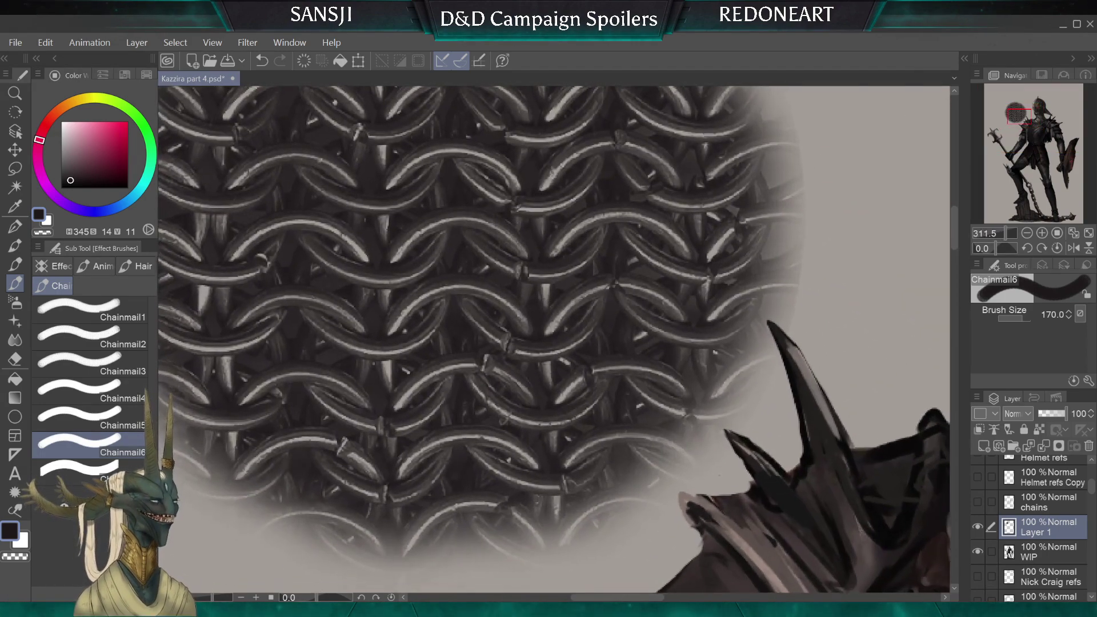
{"action": "scroll", "coordinate": [483, 386], "scroll_direction": "down", "scroll_amount": 5}
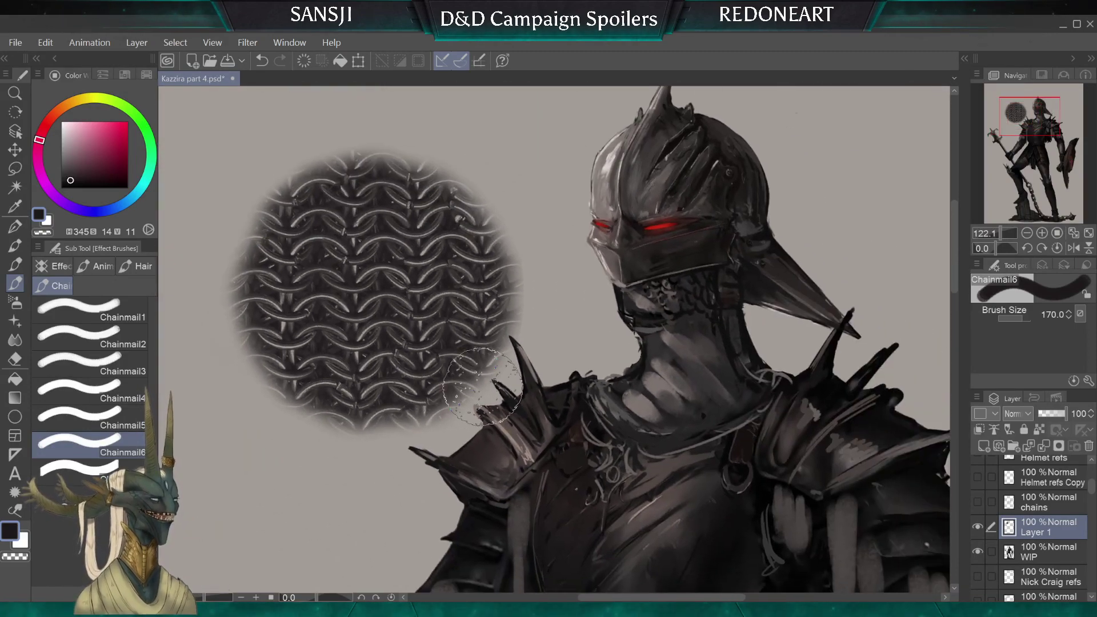
{"action": "scroll", "coordinate": [483, 386], "scroll_direction": "up", "scroll_amount": 1}
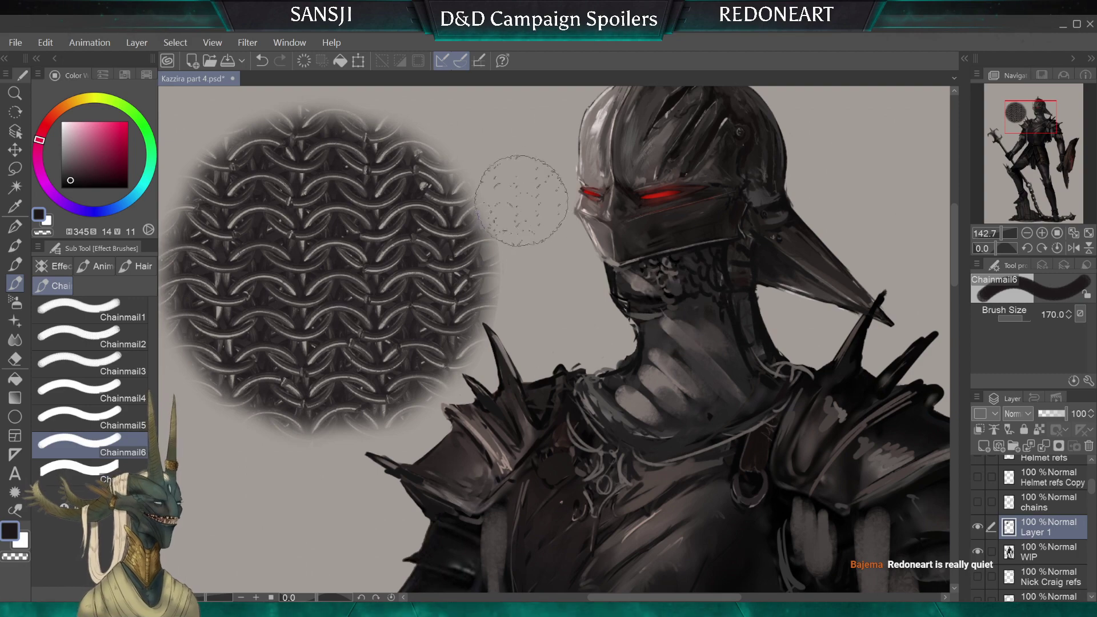
{"action": "key", "text": "bracketleft"}
{"action": "scroll", "coordinate": [552, 273], "scroll_direction": "down", "scroll_amount": 3}
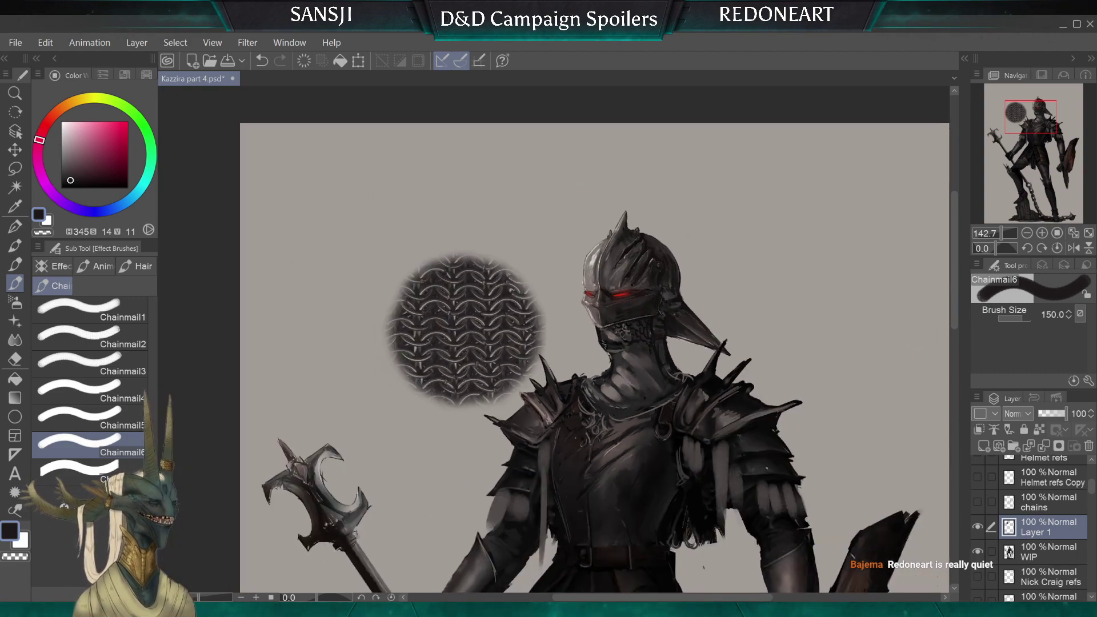
Stamp three Chainmail6 swatches of decreasing size on the background behind the helmet, the smaller two at sizes 300 and 200
{"action": "key", "text": "bracketright"}
{"action": "key", "text": "bracketright"}
{"action": "key", "text": "bracketright"}
{"action": "key", "text": "bracketright"}
{"action": "key", "text": "bracketright"}
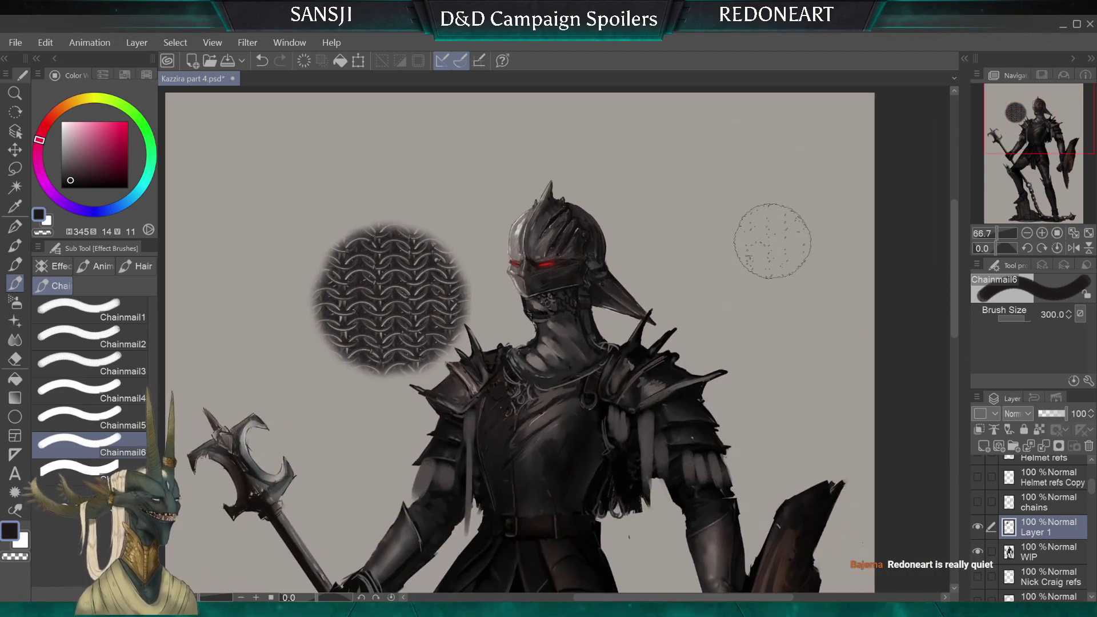
{"action": "left_click", "coordinate": [764, 233]}
{"action": "key", "text": "bracketleft"}
{"action": "key", "text": "bracketleft"}
{"action": "key", "text": "bracketleft"}
{"action": "left_click", "coordinate": [756, 349]}
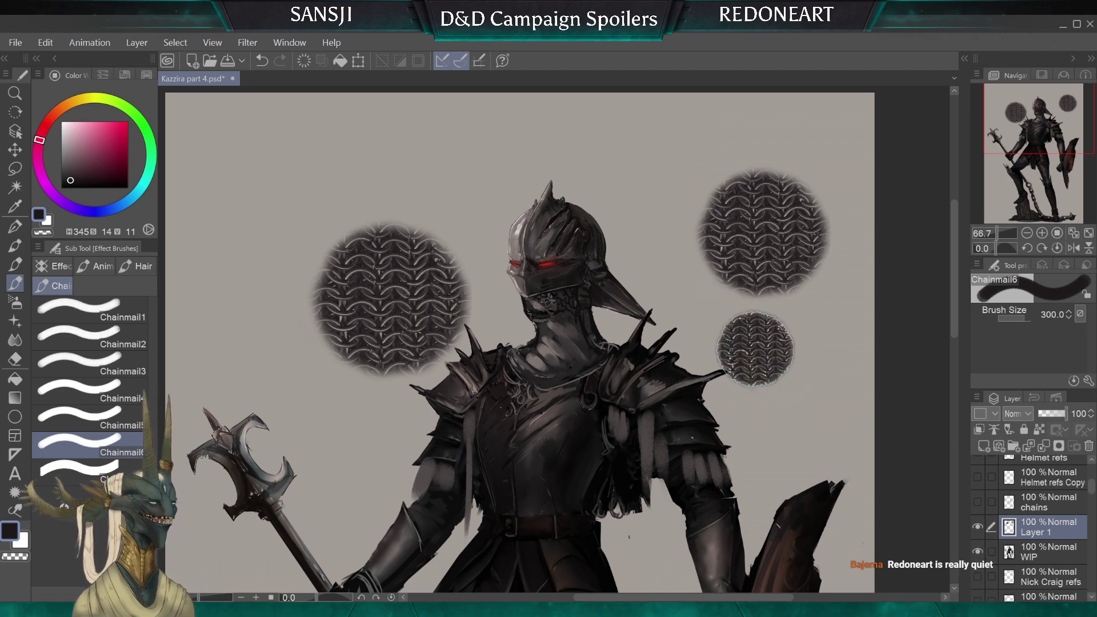
{"action": "key", "text": "bracketleft"}
{"action": "left_click", "coordinate": [685, 304]}
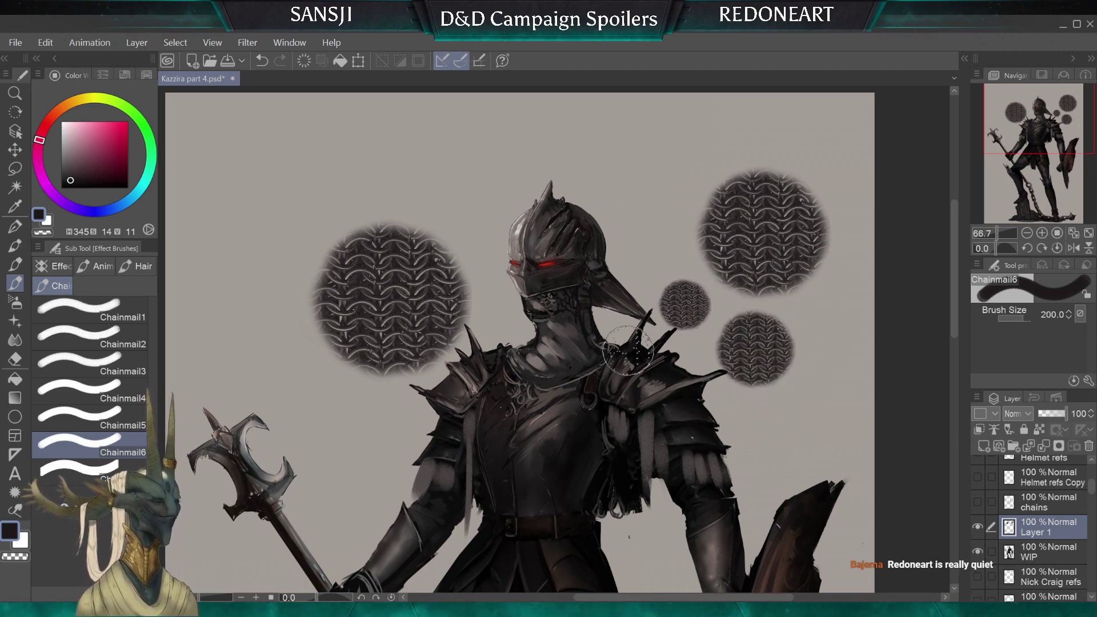
Cover the neck and collar with dark Chainmail6 texture, using sizes 200 and 170
{"action": "key", "text": "bracketleft"}
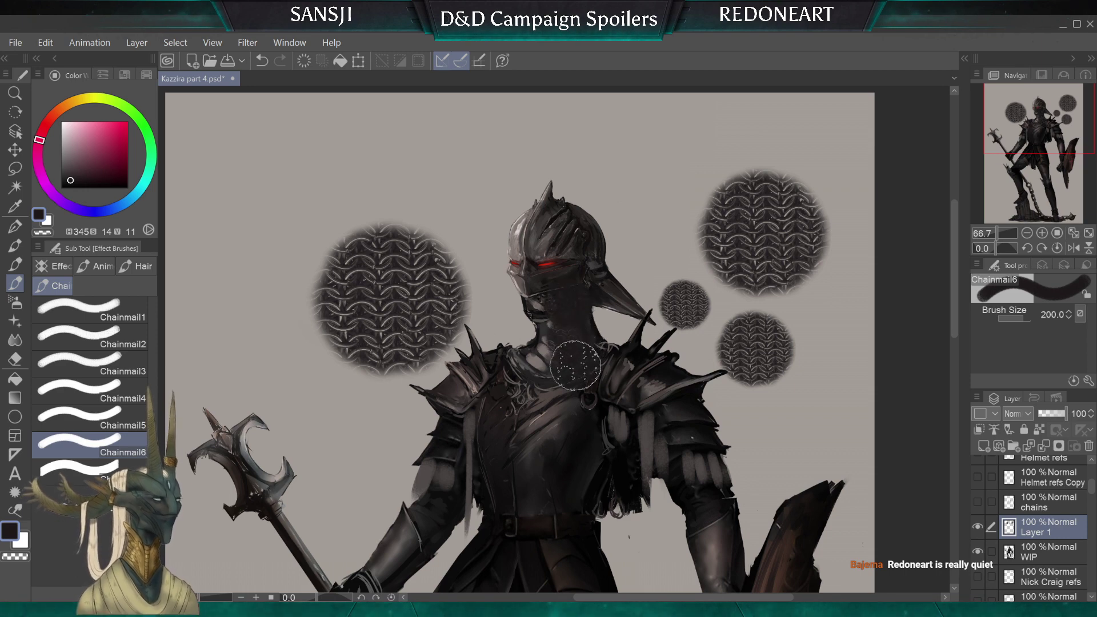
{"action": "mouse_move", "coordinate": [548, 303]}
{"action": "left_mouse_down"}
{"action": "mouse_move", "coordinate": [540, 356]}
{"action": "mouse_move", "coordinate": [555, 400]}
{"action": "left_mouse_up"}
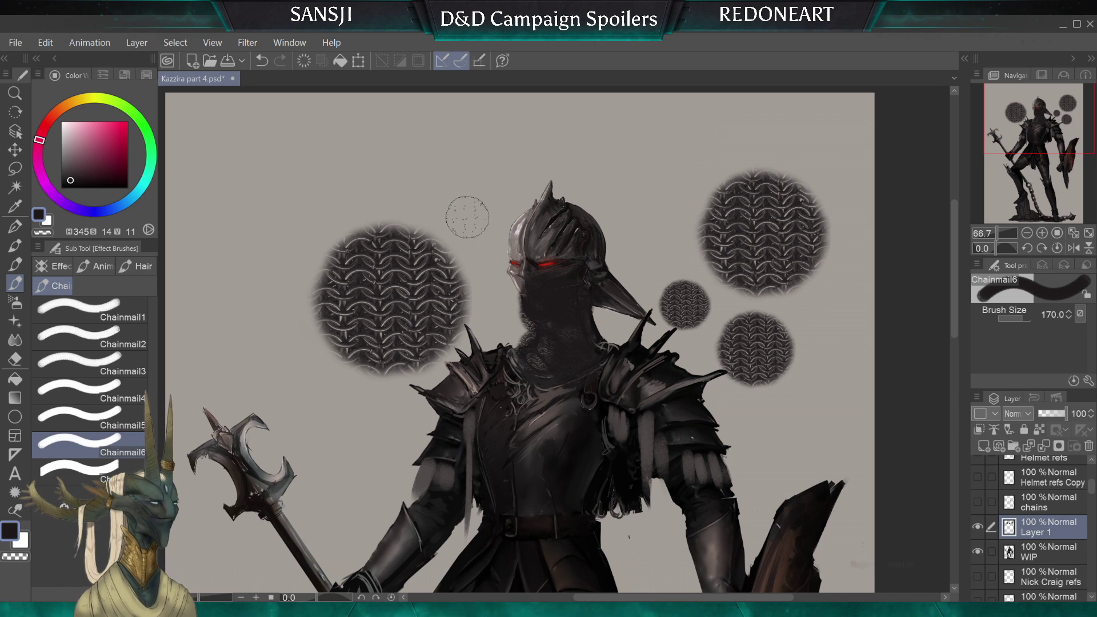
Stamp three small overlapping Chainmail6 swatches at sizes 170, 200 and 120 between the helmet and the large rear swatch
{"action": "left_click", "coordinate": [642, 202]}
{"action": "key", "text": "bracketright"}
{"action": "key", "text": "bracketright"}
{"action": "key", "text": "bracketright"}
{"action": "left_click", "coordinate": [647, 240]}
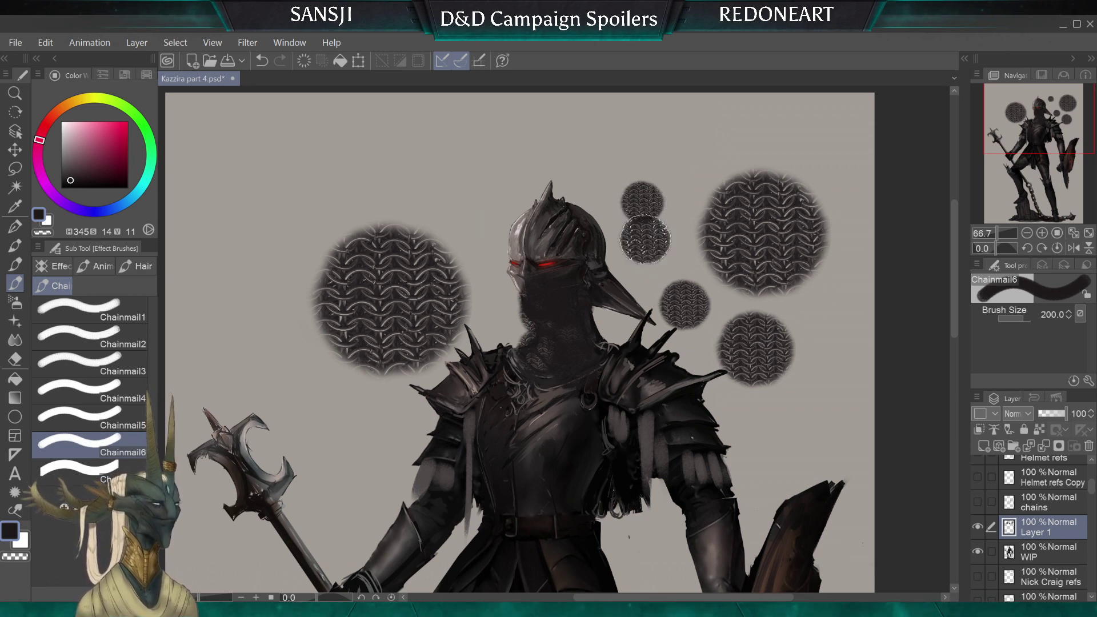
{"action": "key", "text": "bracketleft"}
{"action": "key", "text": "bracketleft"}
{"action": "left_click", "coordinate": [669, 216]}
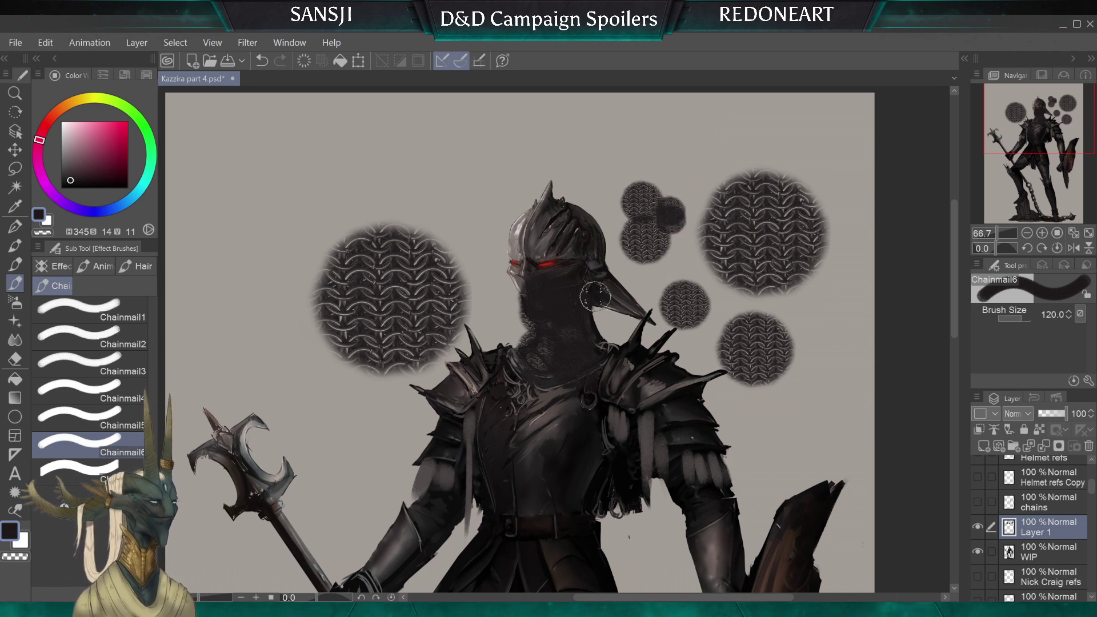
Erase the three overlapping small swatches with the Soft eraser at size 120 and the neck and collar chainmail at size 600
{"action": "left_click", "coordinate": [15, 359]}
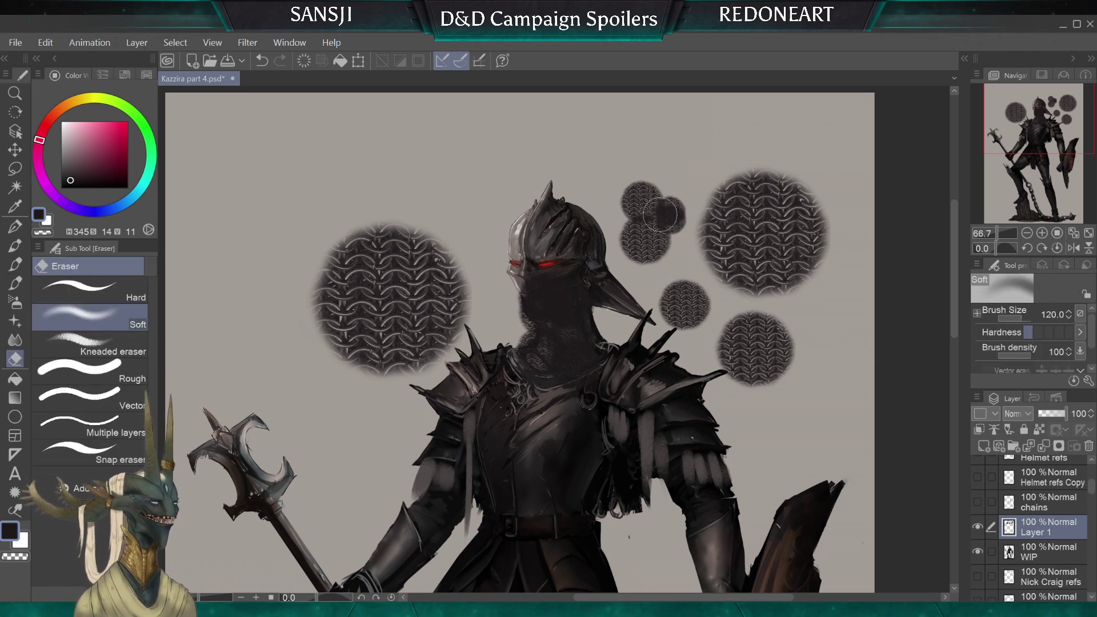
{"action": "mouse_move", "coordinate": [662, 215]}
{"action": "left_mouse_down"}
{"action": "mouse_move", "coordinate": [679, 236]}
{"action": "mouse_move", "coordinate": [662, 165]}
{"action": "mouse_move", "coordinate": [645, 246]}
{"action": "left_mouse_up"}
{"action": "key", "text": "bracketright"}
{"action": "key", "text": "bracketright"}
{"action": "key", "text": "bracketright"}
{"action": "key", "text": "bracketright"}
{"action": "key", "text": "bracketright"}
{"action": "key", "text": "bracketright"}
{"action": "key", "text": "bracketright"}
{"action": "key", "text": "bracketright"}
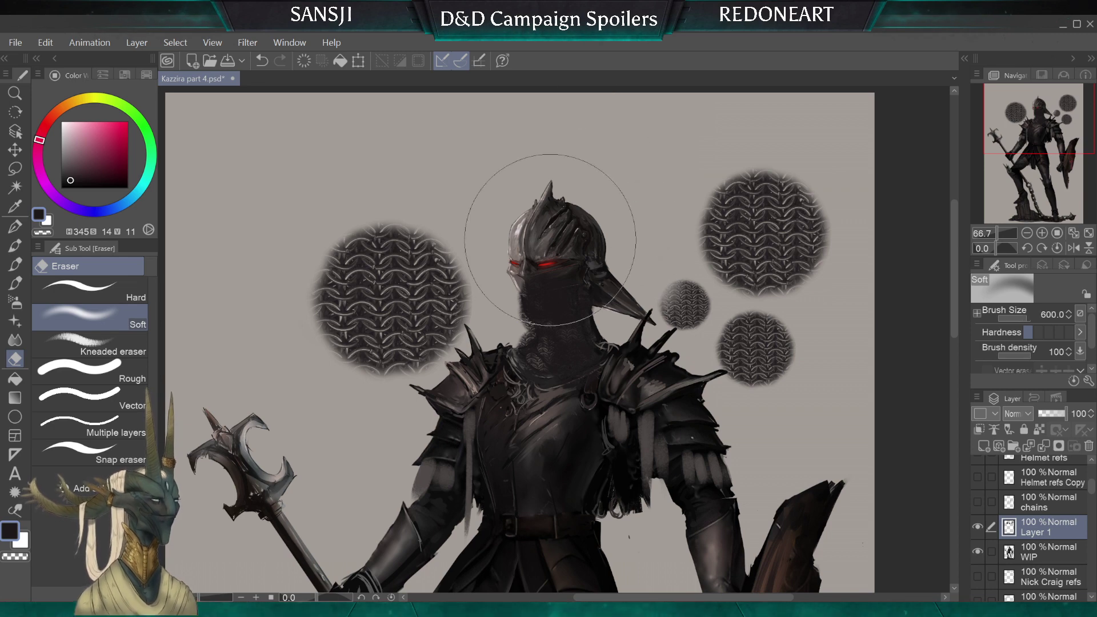
{"action": "left_click_drag", "start_coordinate": [547, 369], "coordinate": [565, 327]}
{"action": "key", "text": "bracketleft"}
{"action": "key", "text": "bracketleft"}
{"action": "key", "text": "bracketleft"}
{"action": "key", "text": "bracketleft"}
{"action": "key", "text": "bracketleft"}
{"action": "key", "text": "bracketleft"}
{"action": "key", "text": "bracketleft"}
{"action": "key", "text": "bracketleft"}
{"action": "key", "text": "bracketleft"}
{"action": "key", "text": "bracketleft"}
Stamp two more Chainmail6 swatches at sizes 300 and 200 on the background above the large front swatch
{"action": "left_click", "coordinate": [14, 245]}
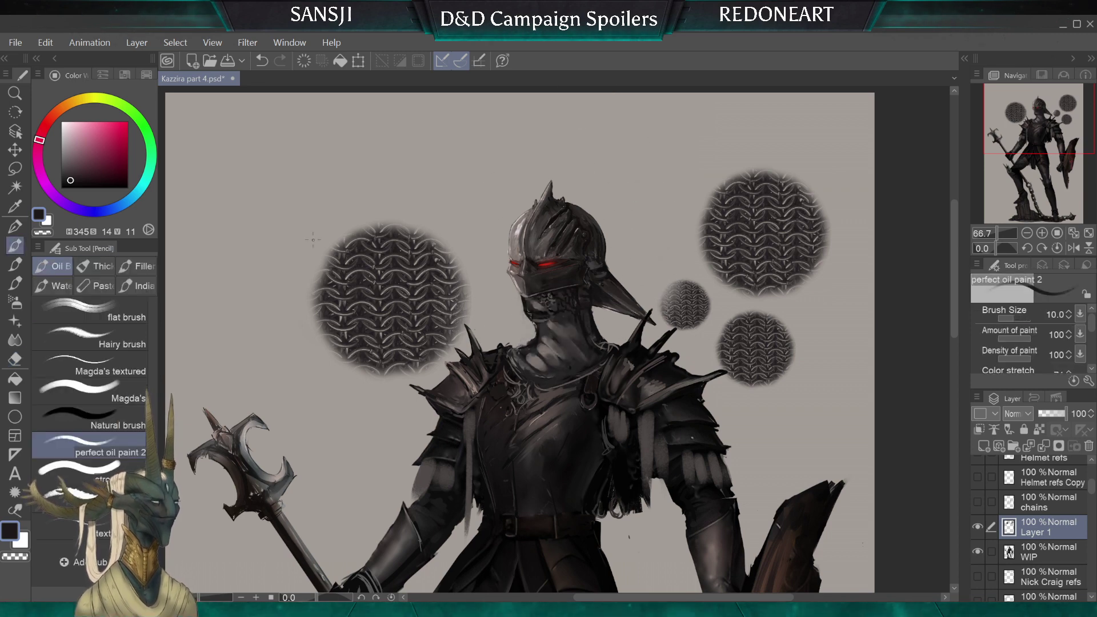
{"action": "left_click", "coordinate": [15, 284]}
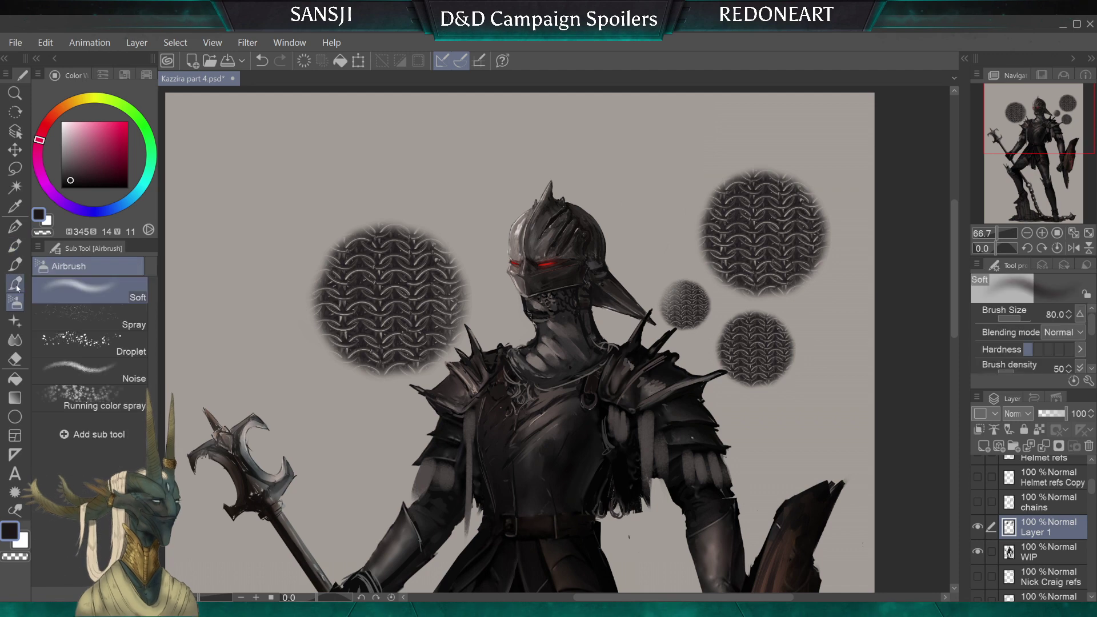
{"action": "left_click", "coordinate": [470, 165]}
{"action": "key", "text": "bracketleft"}
{"action": "key", "text": "bracketleft"}
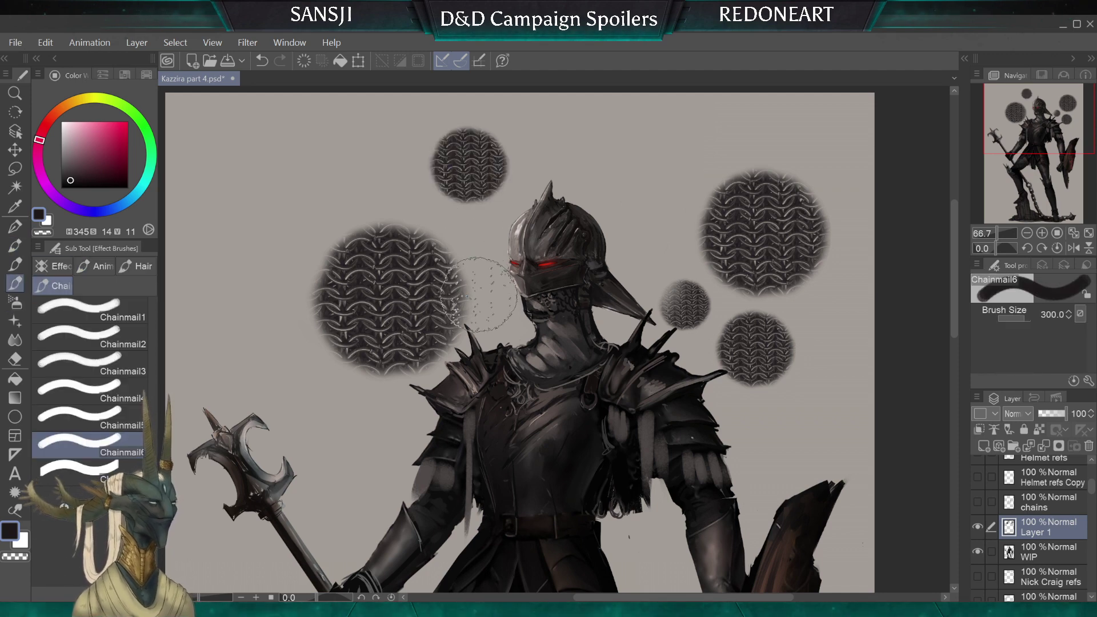
{"action": "left_click", "coordinate": [404, 168]}
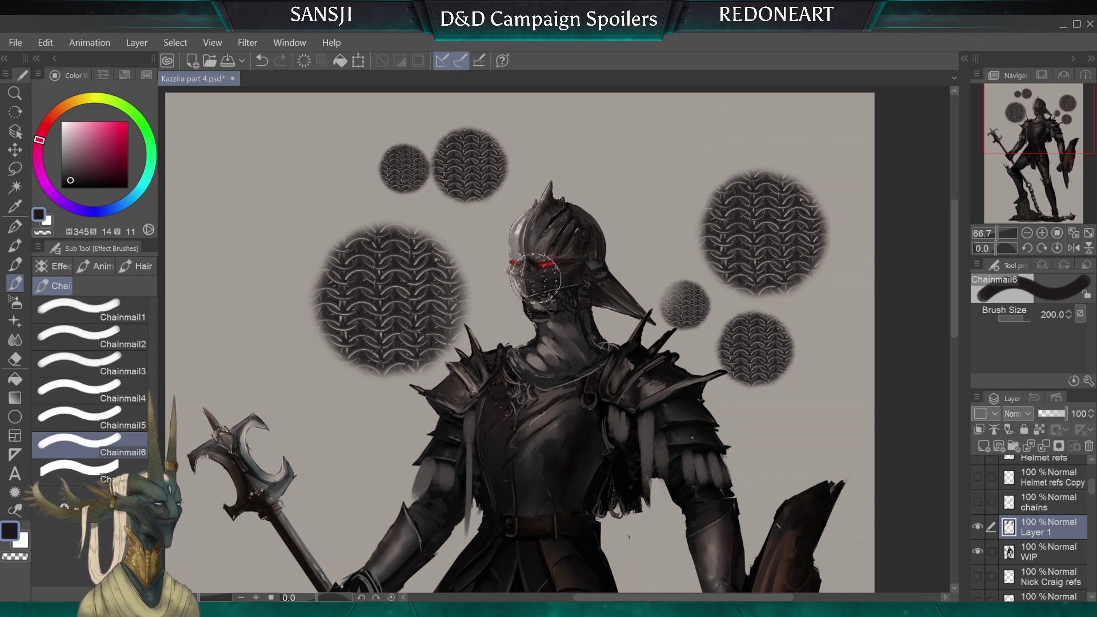
Dab Chainmail6 texture at size 200 onto the front of the neck and the collar
{"action": "left_click", "coordinate": [546, 358]}
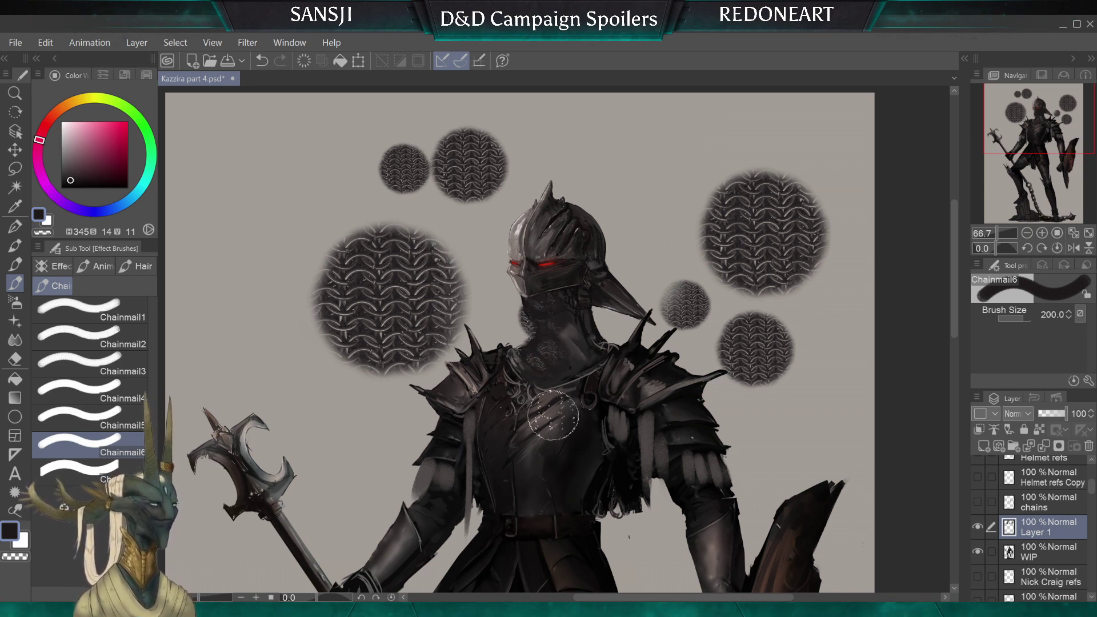
{"action": "scroll", "coordinate": [582, 423], "scroll_direction": "up", "scroll_amount": 2}
{"action": "scroll", "coordinate": [582, 365], "scroll_direction": "up", "scroll_amount": 2}
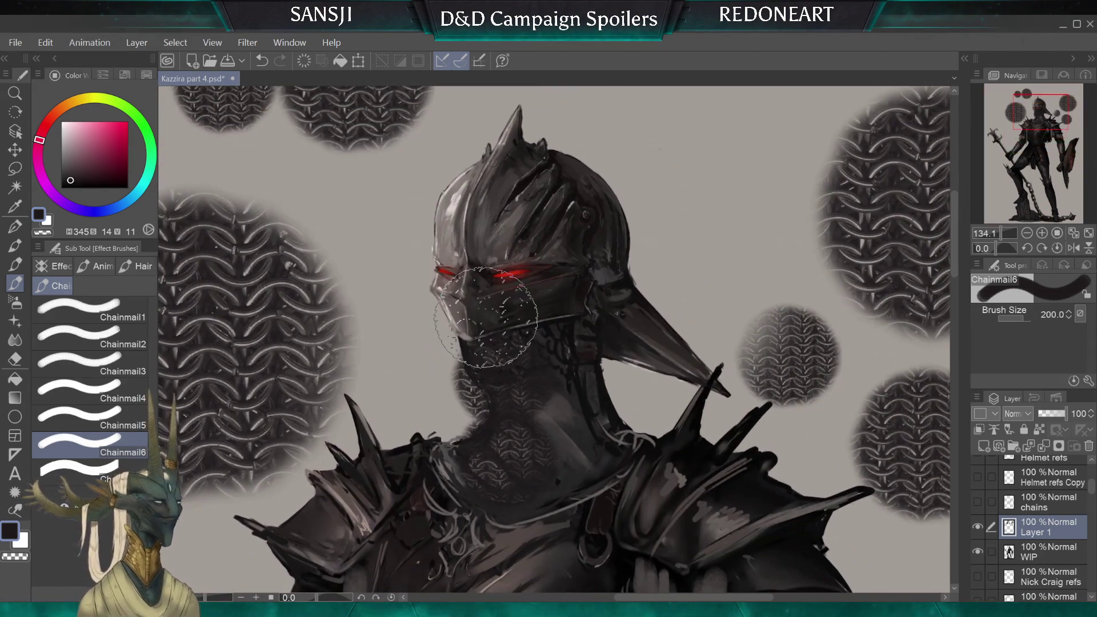
Paint vertical Chainmail6 test strokes behind and over the rear of the helmet at size 200, plus one farther back at size 170
{"action": "left_click_drag", "start_coordinate": [691, 166], "coordinate": [688, 328]}
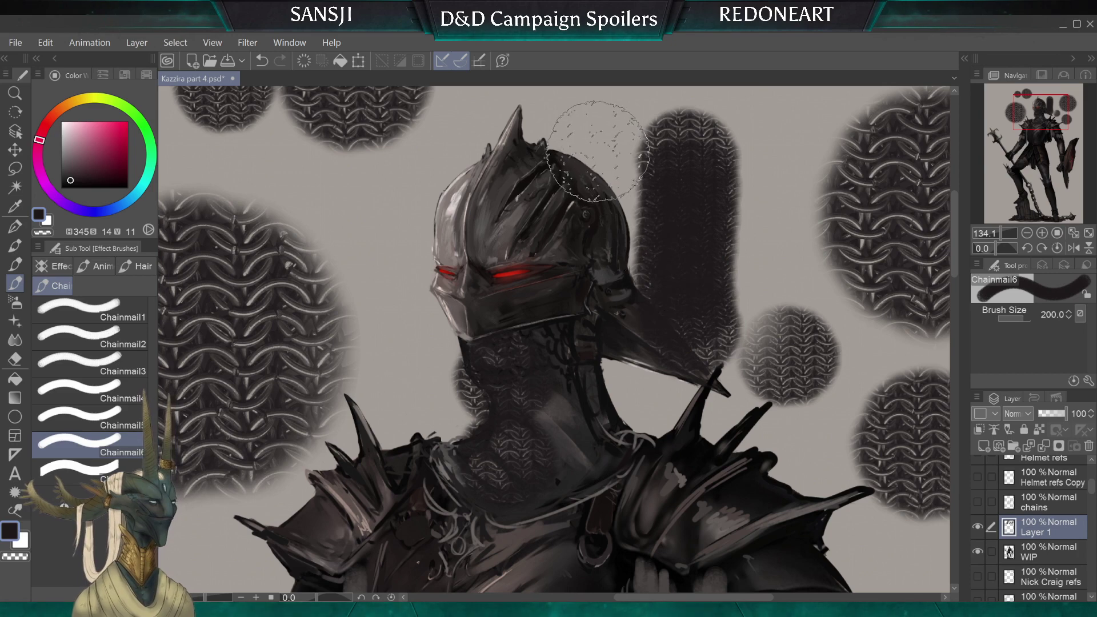
{"action": "left_click_drag", "start_coordinate": [597, 152], "coordinate": [609, 323]}
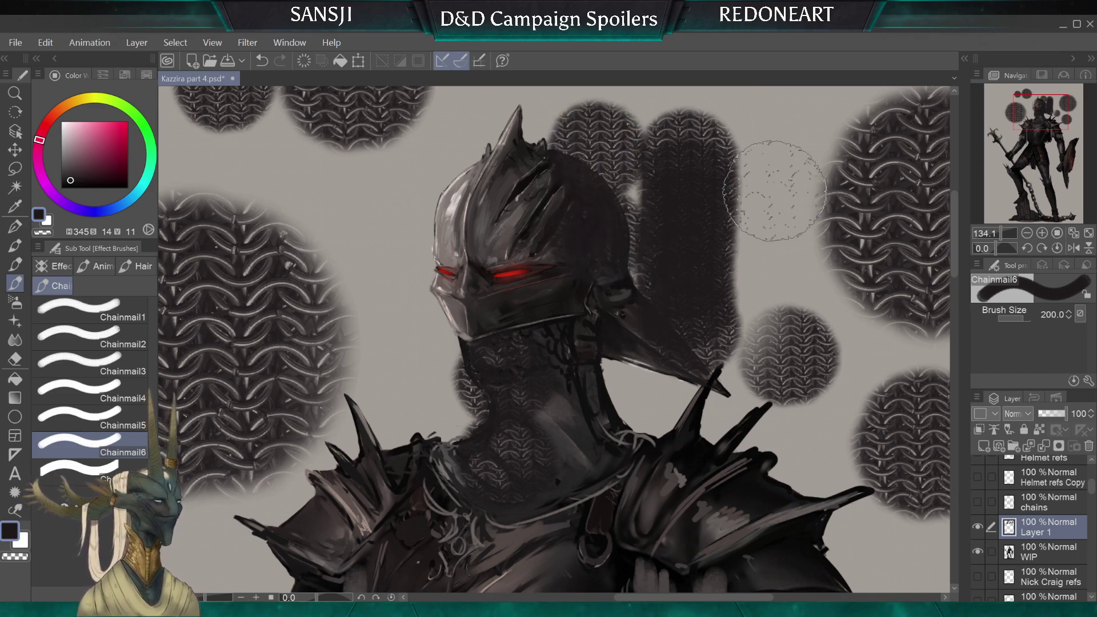
{"action": "key", "text": "["}
{"action": "left_click_drag", "start_coordinate": [760, 157], "coordinate": [765, 334]}
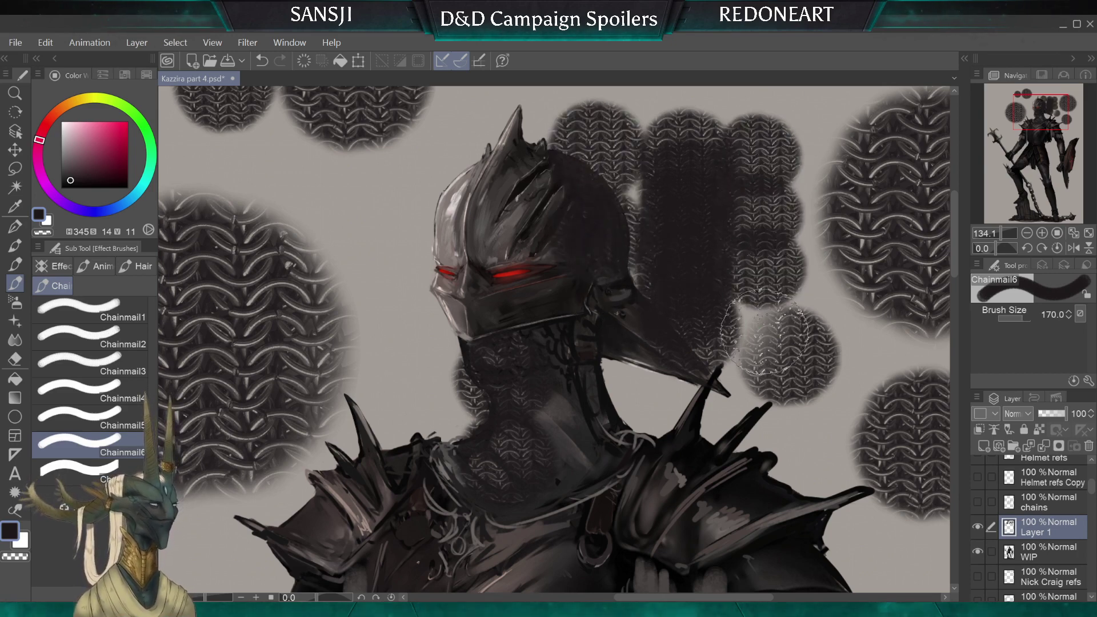
{"action": "key", "text": "bracketright"}
{"action": "key", "text": "bracketright"}
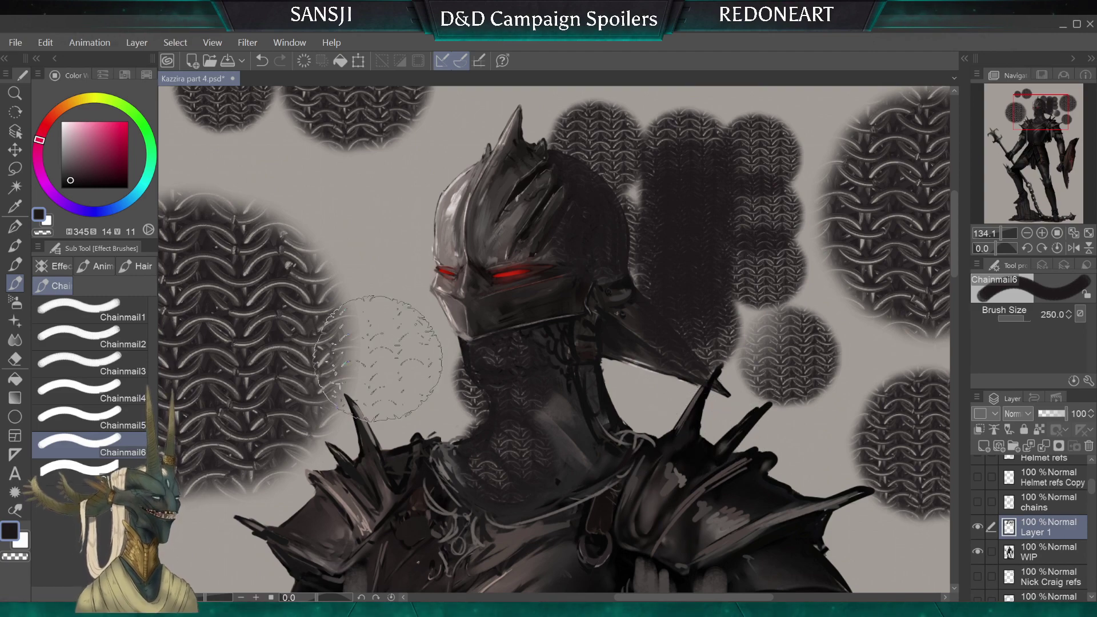
Delete the layer holding the chainmail test swatches and add a new empty layer above the WIP layer
{"action": "key", "text": "bracketright"}
{"action": "key", "text": "ctrl+minus"}
{"action": "key", "text": "ctrl+minus"}
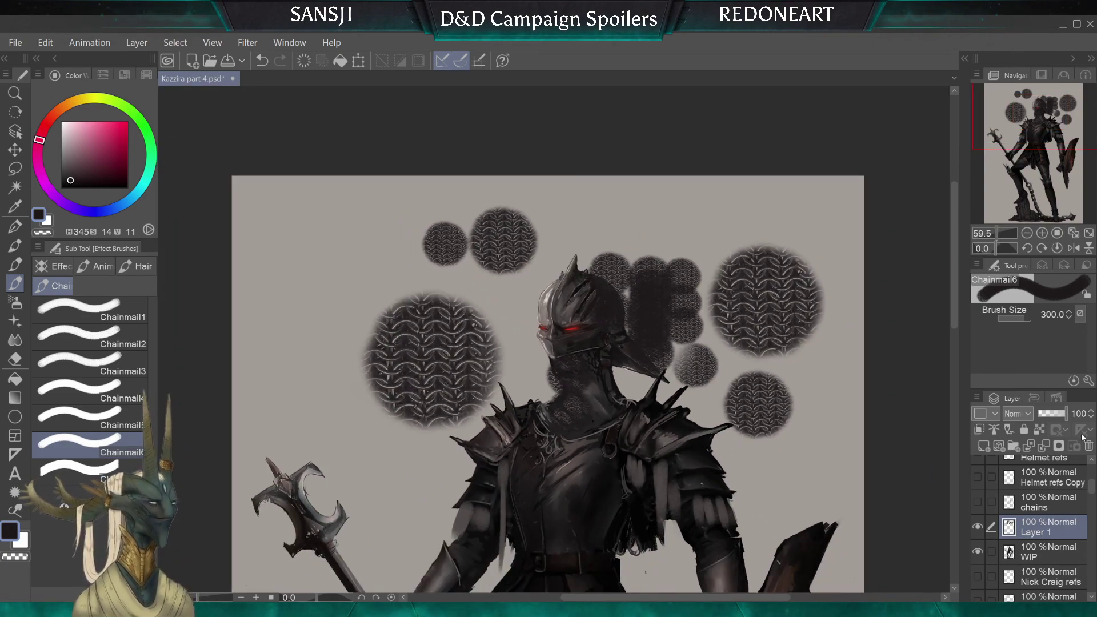
{"action": "left_click", "coordinate": [1088, 446]}
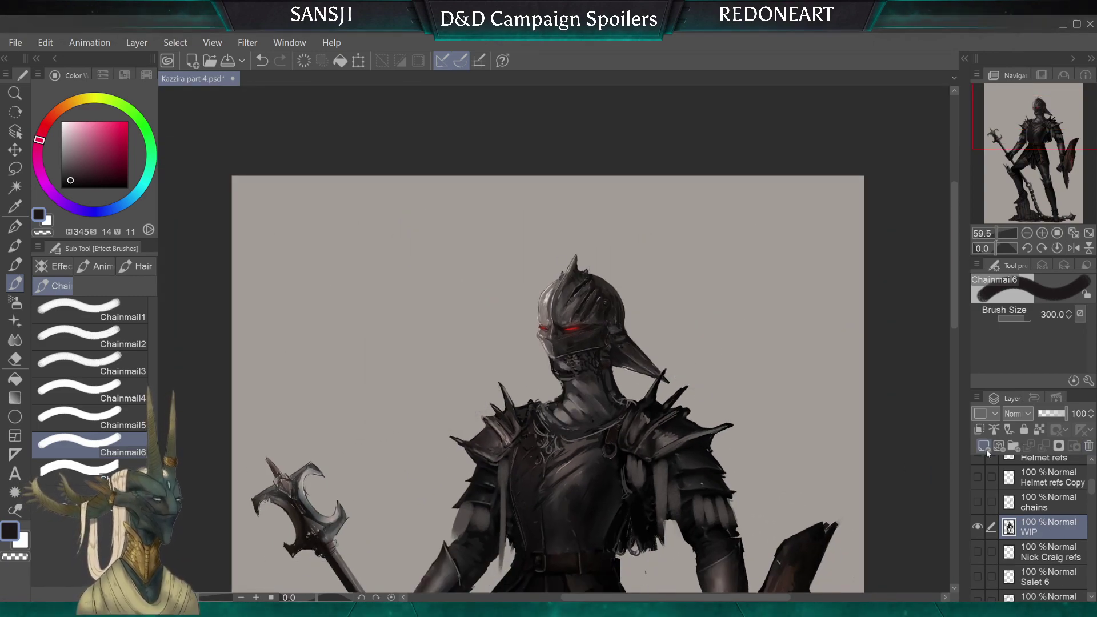
{"action": "left_click", "coordinate": [984, 446]}
Sample a dark tone from the helmet and stamp Chainmail6 at size 300 over the front of the neck
{"action": "scroll", "coordinate": [614, 423], "scroll_direction": "up", "scroll_amount": 3}
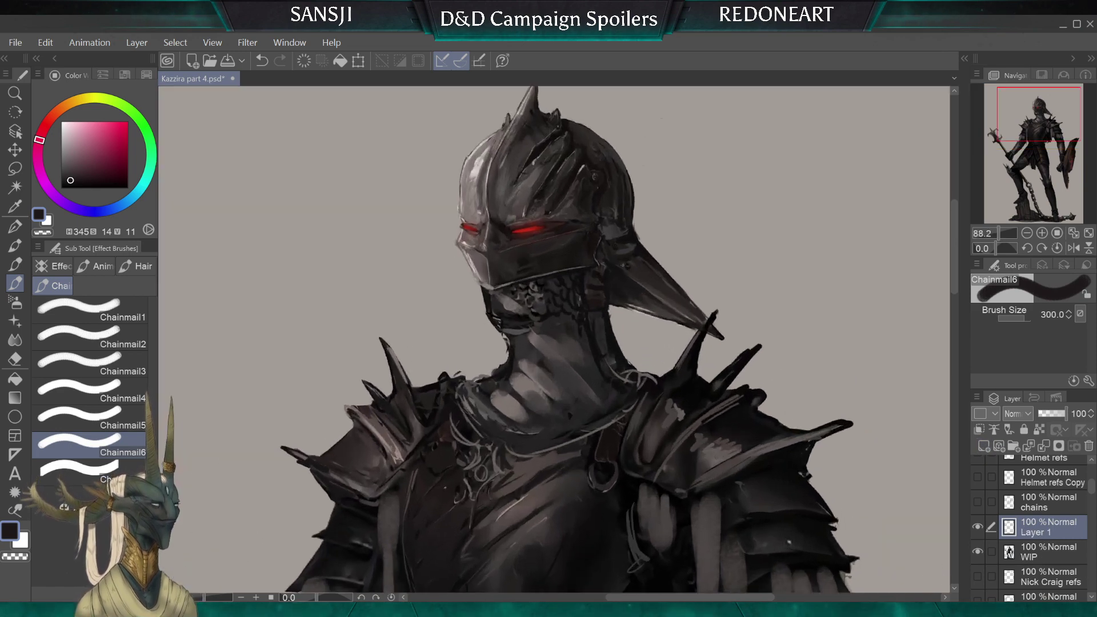
{"action": "left_click", "coordinate": [483, 254], "text": "alt"}
{"action": "mouse_move", "coordinate": [532, 324]}
{"action": "left_mouse_down"}
{"action": "mouse_move", "coordinate": [534, 352]}
{"action": "mouse_move", "coordinate": [527, 318]}
{"action": "mouse_move", "coordinate": [537, 251]}
{"action": "mouse_move", "coordinate": [531, 320]}
{"action": "mouse_move", "coordinate": [514, 343]}
{"action": "mouse_move", "coordinate": [532, 365]}
{"action": "mouse_move", "coordinate": [530, 405]}
{"action": "mouse_move", "coordinate": [558, 436]}
{"action": "mouse_move", "coordinate": [568, 368]}
{"action": "mouse_move", "coordinate": [517, 269]}
{"action": "left_mouse_up"}
{"action": "left_click", "coordinate": [580, 244], "text": "alt"}
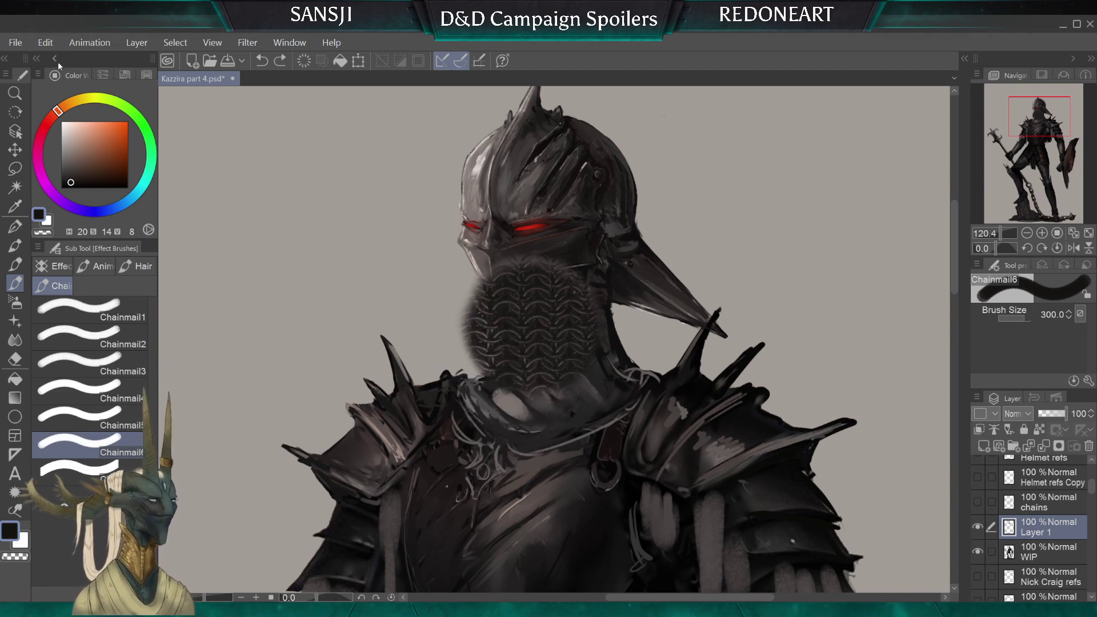
Try extending the Chainmail6 texture at size 300 over the rear of the neck, the collar and the front shoulder in sampled tones
{"action": "left_click", "coordinate": [55, 59]}
{"action": "left_click", "coordinate": [433, 230], "text": "alt"}
{"action": "mouse_move", "coordinate": [434, 400]}
{"action": "left_mouse_down"}
{"action": "mouse_move", "coordinate": [457, 411]}
{"action": "mouse_move", "coordinate": [502, 380]}
{"action": "mouse_move", "coordinate": [562, 392]}
{"action": "mouse_move", "coordinate": [562, 274]}
{"action": "mouse_move", "coordinate": [557, 394]}
{"action": "mouse_move", "coordinate": [388, 400]}
{"action": "mouse_move", "coordinate": [458, 403]}
{"action": "mouse_move", "coordinate": [423, 388]}
{"action": "left_mouse_up"}
{"action": "left_click", "coordinate": [457, 272], "text": "alt"}
{"action": "mouse_move", "coordinate": [393, 396]}
{"action": "left_mouse_down"}
{"action": "mouse_move", "coordinate": [366, 412]}
{"action": "mouse_move", "coordinate": [475, 440]}
{"action": "mouse_move", "coordinate": [566, 360]}
{"action": "mouse_move", "coordinate": [326, 250]}
{"action": "mouse_move", "coordinate": [544, 289]}
{"action": "mouse_move", "coordinate": [586, 457]}
{"action": "left_mouse_up"}
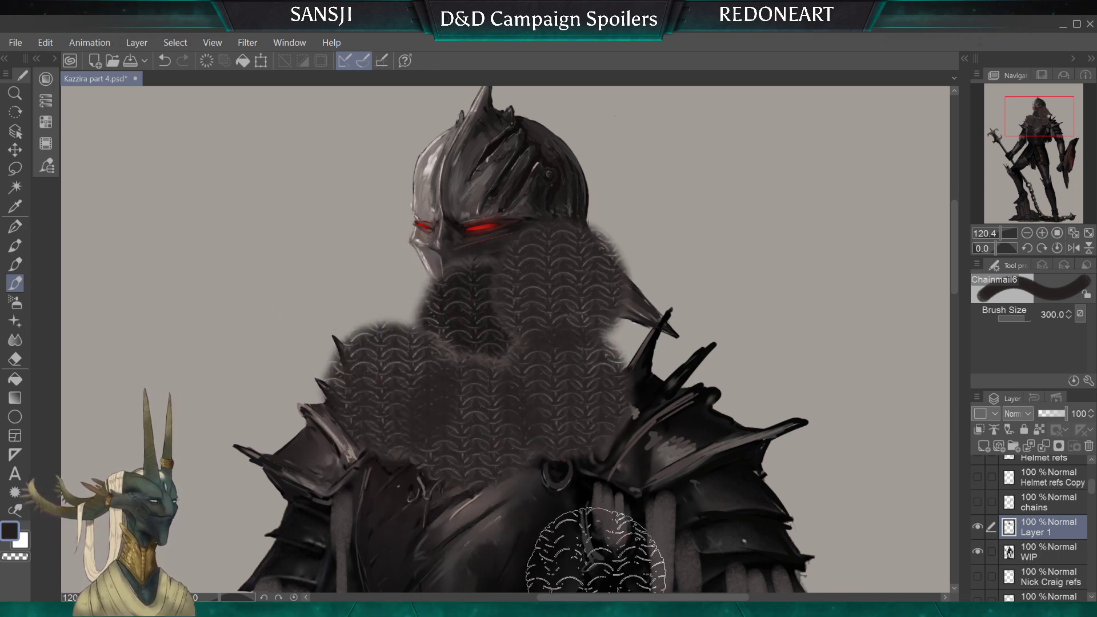
Undo the extra Chainmail6 dabs over the collar, shoulder and rear of the neck, keeping only the first neck stamp
{"action": "scroll", "coordinate": [596, 549], "scroll_direction": "down", "scroll_amount": 4}
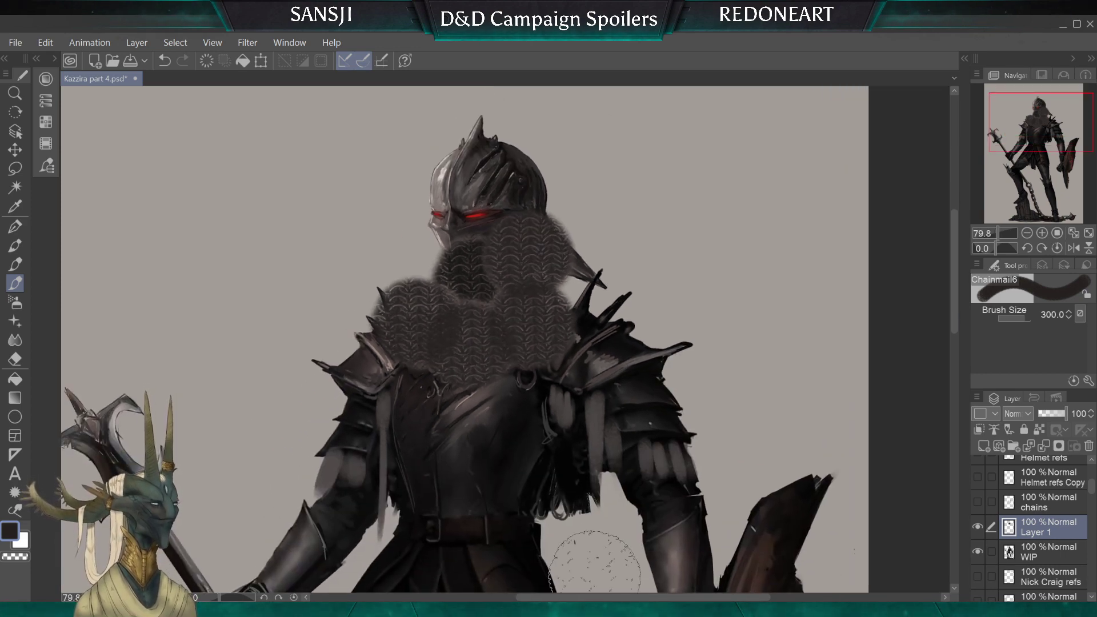
{"action": "key", "text": "ctrl+z"}
{"action": "key", "text": "ctrl+z"}
{"action": "key", "text": "ctrl+z"}
{"action": "key", "text": "ctrl+z"}
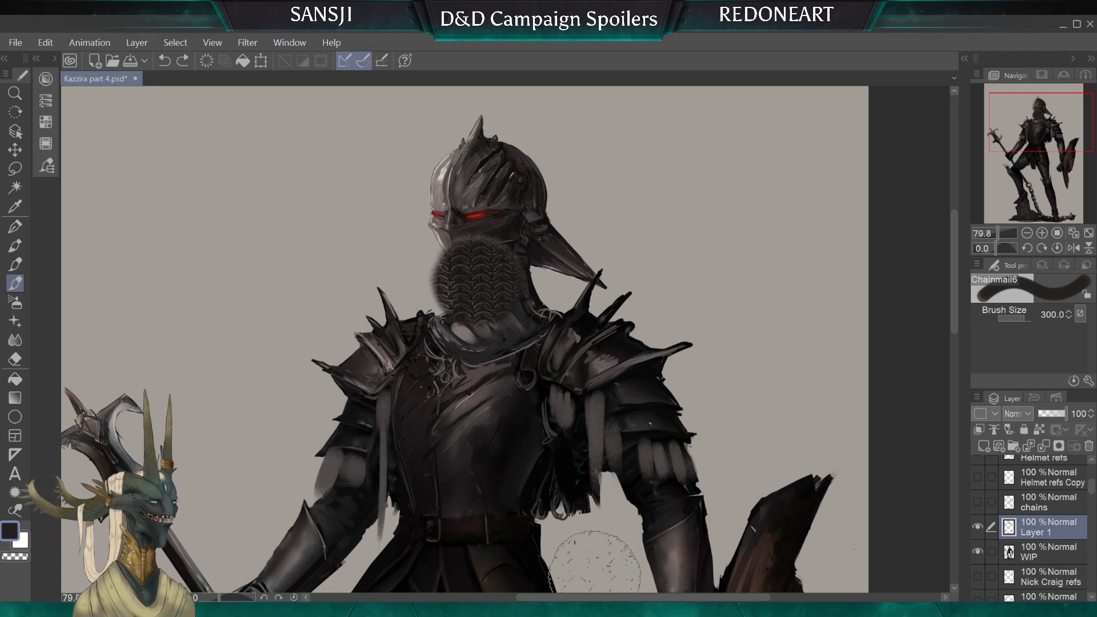
Shift the chainmail stamp slightly toward the middle of the neck and duplicate it below onto the collar and upper chest
{"action": "key", "text": "k"}
{"action": "mouse_move", "coordinate": [478, 369]}
{"action": "left_mouse_down"}
{"action": "mouse_move", "coordinate": [492, 378]}
{"action": "mouse_move", "coordinate": [484, 372]}
{"action": "left_mouse_up"}
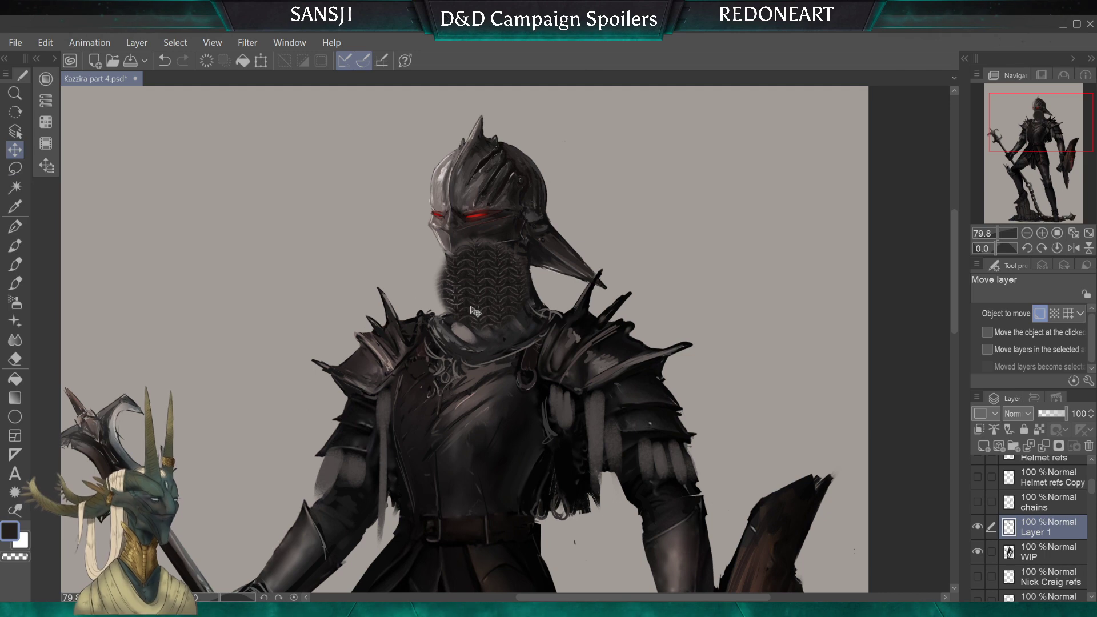
{"action": "left_click_drag", "start_coordinate": [471, 307], "coordinate": [460, 352], "text": "alt"}
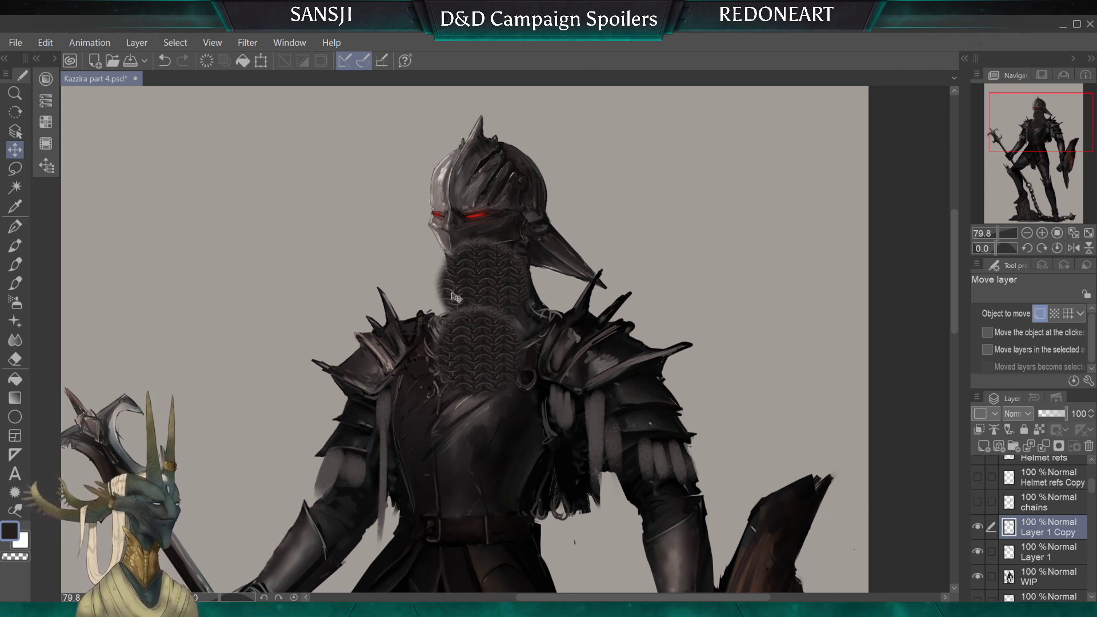
Reopen the chainmail brush list and choose the Chainmail7 brush
{"action": "scroll", "coordinate": [455, 297], "scroll_direction": "up", "scroll_amount": 5}
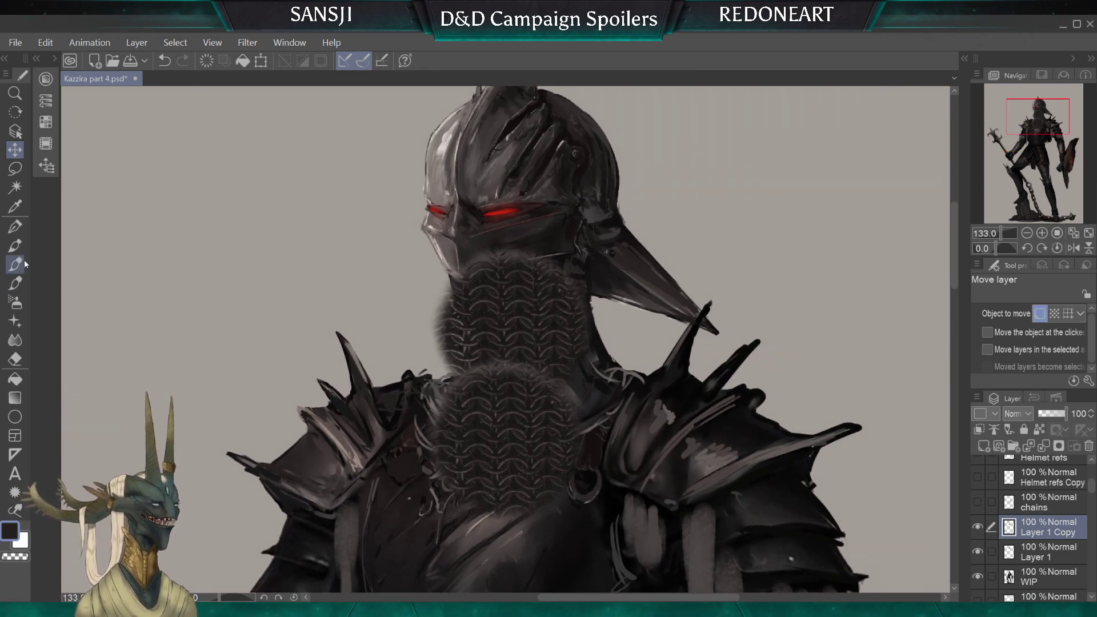
{"action": "left_click", "coordinate": [22, 285]}
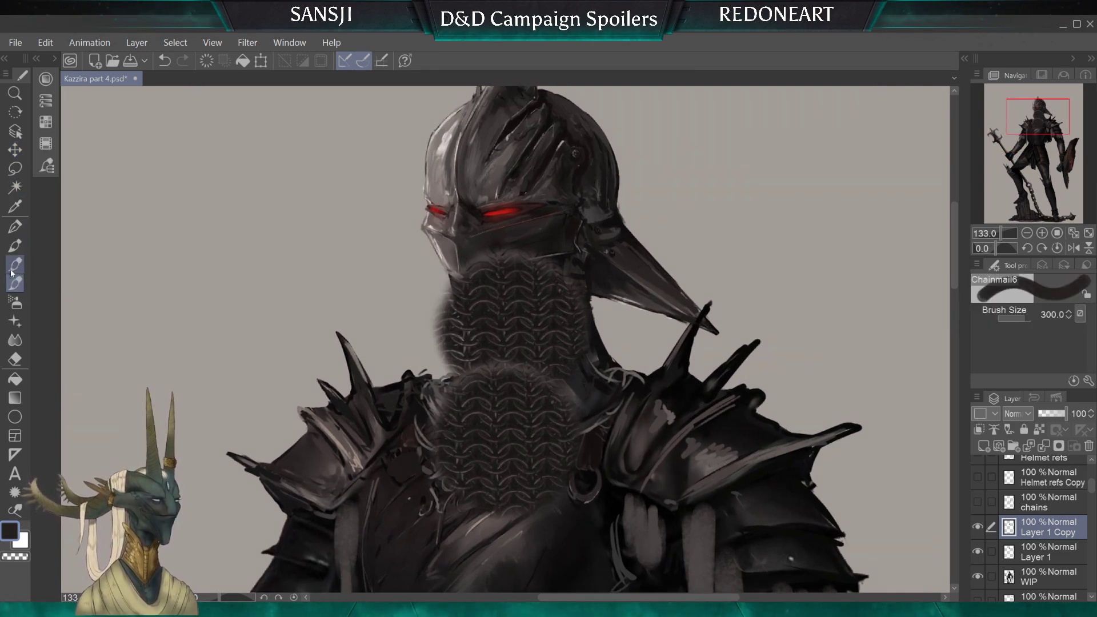
{"action": "left_click", "coordinate": [37, 58]}
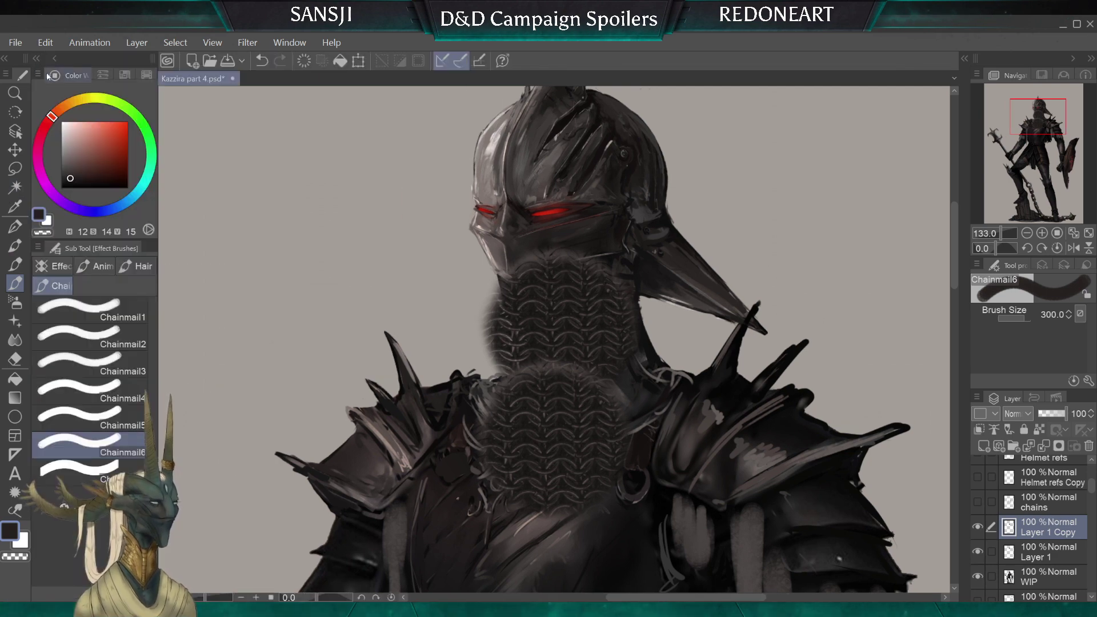
{"action": "left_click", "coordinate": [86, 475]}
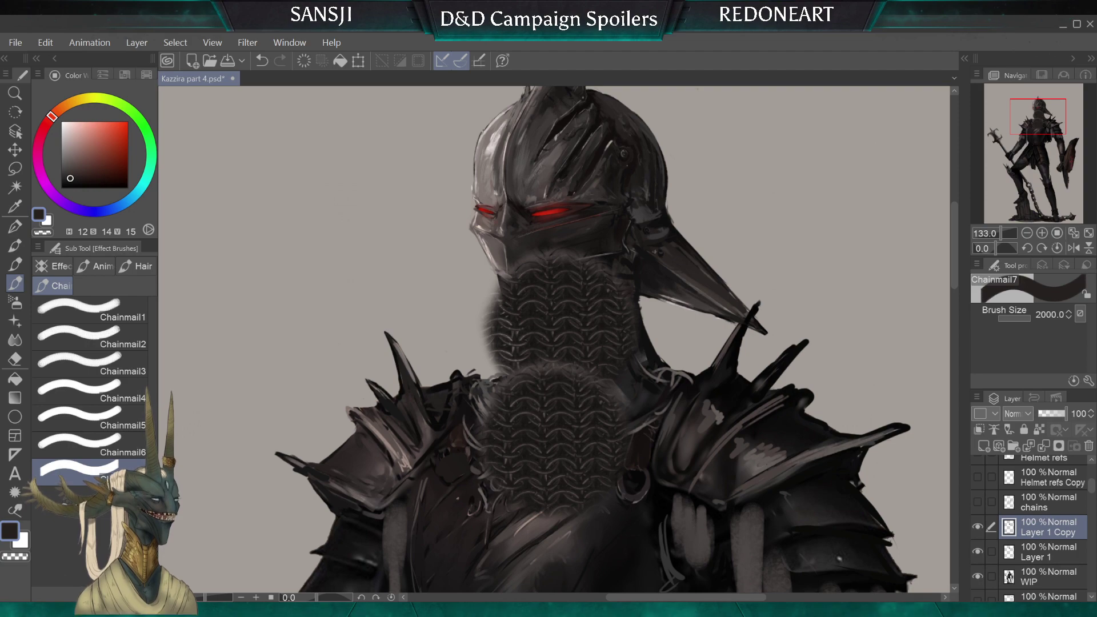
Stamp Chainmail7 at size 2000 in front of the helmet, and test a vertical stroke and a size 170 stamp behind it
{"action": "left_click", "coordinate": [289, 343]}
{"action": "key", "text": "["}
{"action": "key", "text": "["}
{"action": "key", "text": "["}
{"action": "key", "text": "["}
{"action": "key", "text": "["}
{"action": "key", "text": "["}
{"action": "key", "text": "["}
{"action": "key", "text": "["}
{"action": "key", "text": "["}
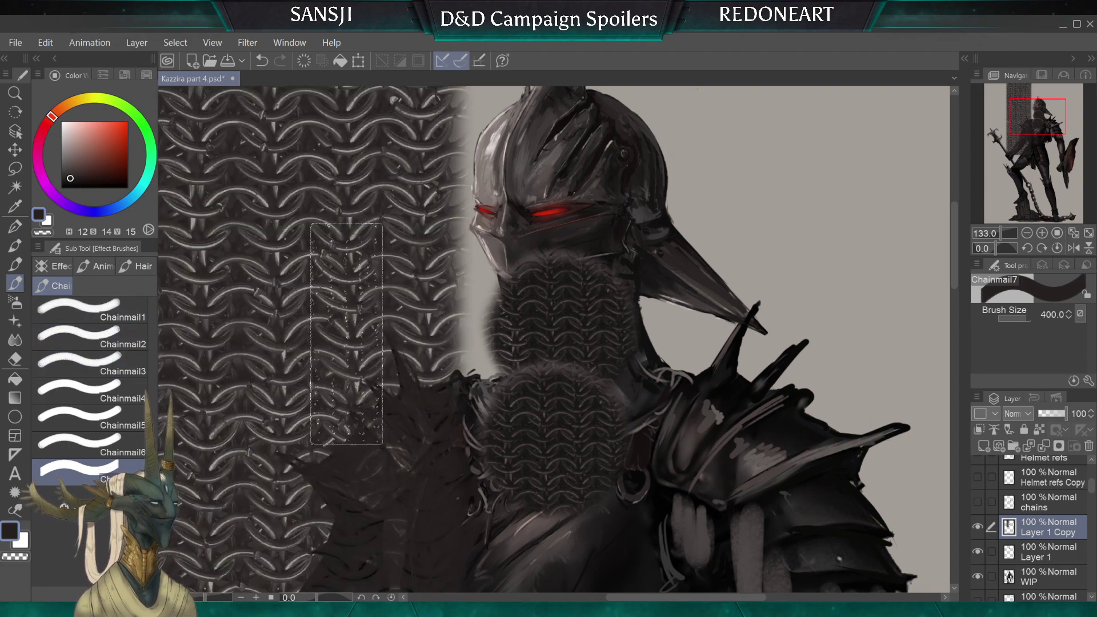
{"action": "key", "text": "["}
{"action": "key", "text": "["}
{"action": "key", "text": "["}
{"action": "left_click_drag", "start_coordinate": [787, 208], "coordinate": [795, 275]}
{"action": "key", "text": "["}
{"action": "left_click", "coordinate": [843, 200]}
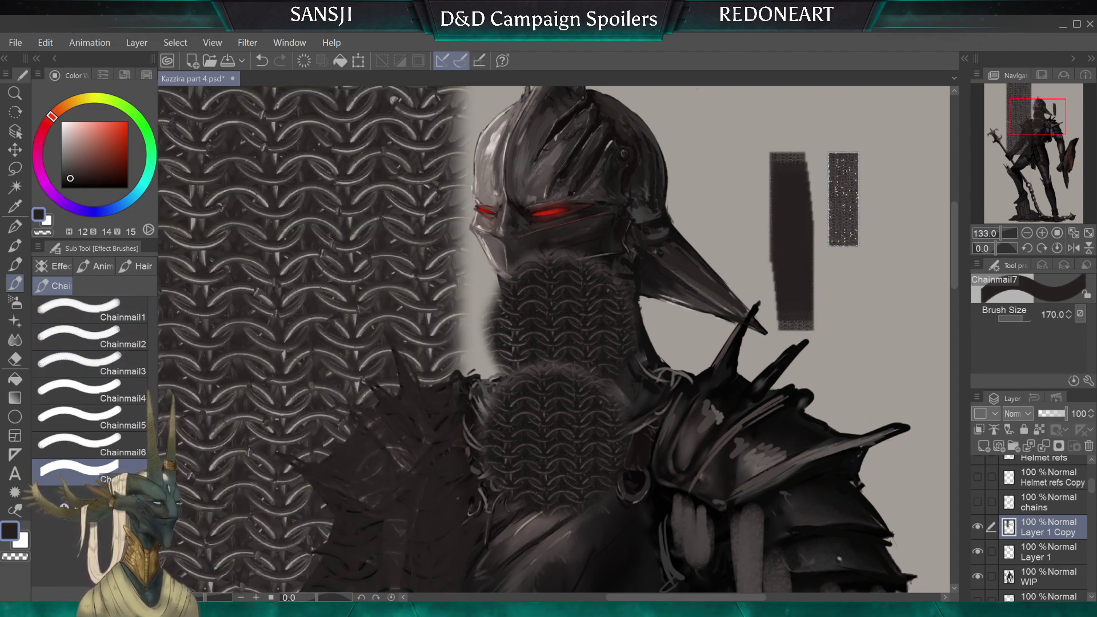
Stamp a larger Chainmail7 swatch behind the helmet and another at size 250 between the helmet and the vertical stroke
{"action": "key", "text": "]"}
{"action": "key", "text": "]"}
{"action": "key", "text": "]"}
{"action": "key", "text": "]"}
{"action": "key", "text": "]"}
{"action": "left_click", "coordinate": [891, 281]}
{"action": "key", "text": "["}
{"action": "key", "text": "["}
{"action": "key", "text": "["}
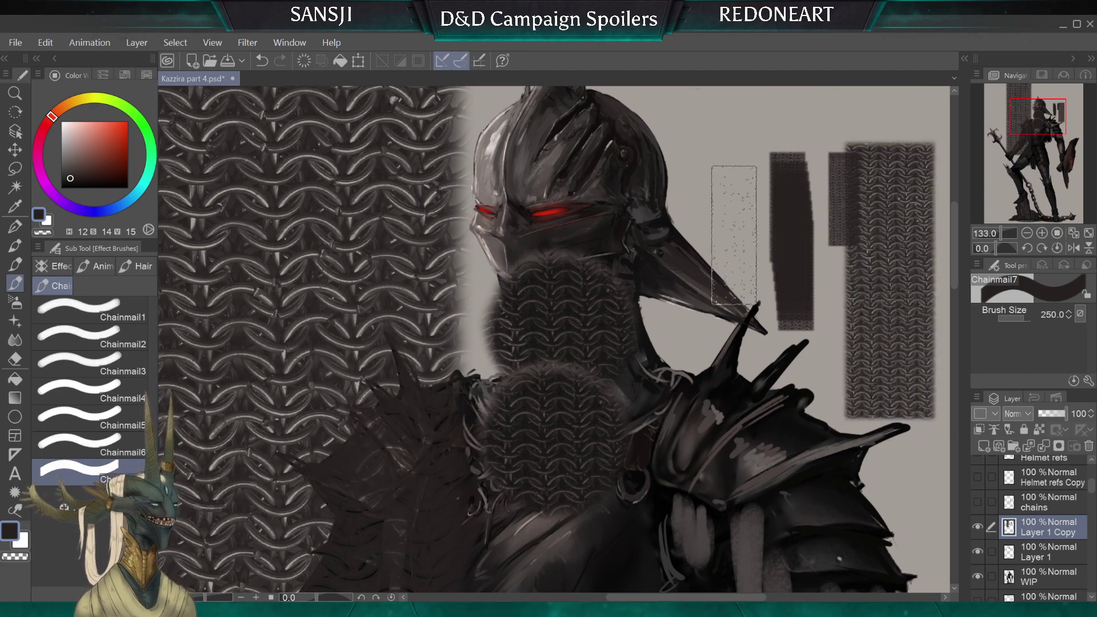
{"action": "left_click", "coordinate": [726, 222]}
Paint freehand Chainmail7 test strokes down the rear of the helmet and from the visor across the large swatch
{"action": "key", "text": "["}
{"action": "left_click_drag", "start_coordinate": [659, 160], "coordinate": [693, 331]}
{"action": "mouse_move", "coordinate": [519, 224]}
{"action": "left_mouse_down"}
{"action": "mouse_move", "coordinate": [422, 189]}
{"action": "mouse_move", "coordinate": [243, 368]}
{"action": "left_mouse_up"}
{"action": "key", "text": "["}
{"action": "scroll", "coordinate": [657, 348], "scroll_direction": "down", "scroll_amount": 3}
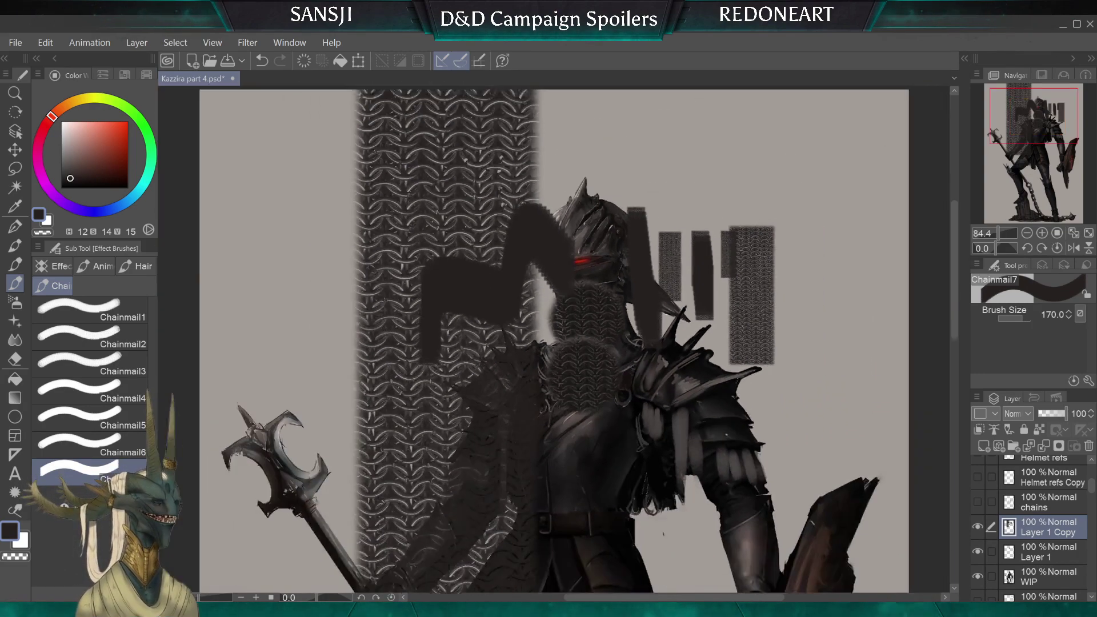
{"action": "scroll", "coordinate": [549, 343], "scroll_direction": "down", "scroll_amount": 2}
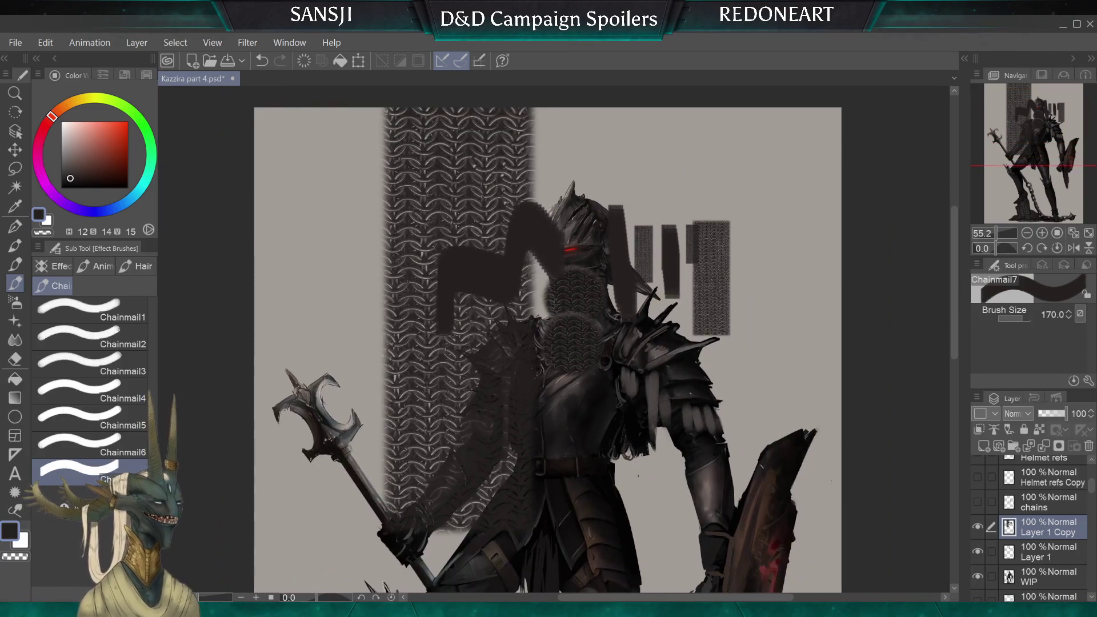
Undo all the Chainmail7 test swatches and strokes, back to a single Layer 1 above the WIP layer
{"action": "key", "text": "ctrl+z"}
{"action": "key", "text": "ctrl+z"}
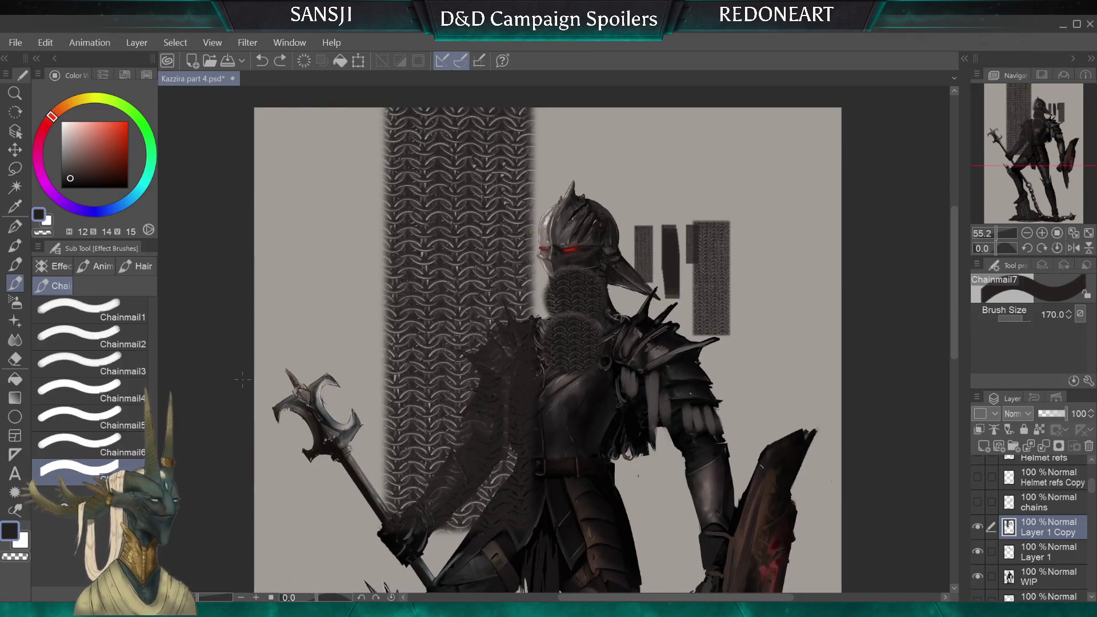
{"action": "key", "text": "ctrl+z"}
{"action": "key", "text": "ctrl+z"}
{"action": "key", "text": "ctrl+z"}
{"action": "key", "text": "ctrl+z"}
{"action": "key", "text": "ctrl+z"}
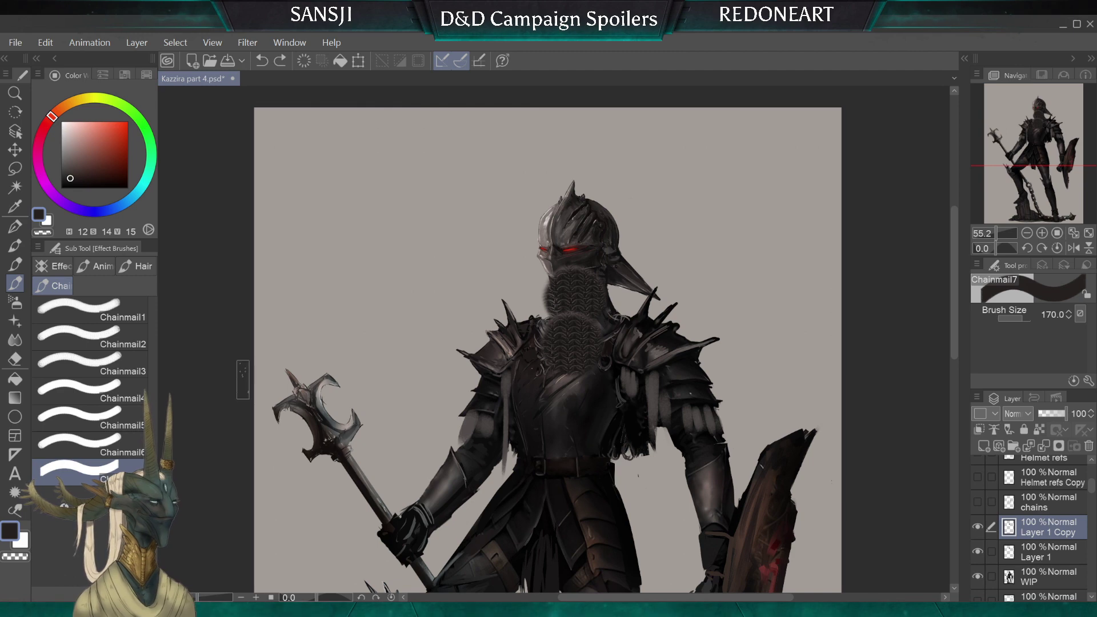
{"action": "key", "text": "ctrl+z"}
{"action": "key", "text": "ctrl+z"}
{"action": "key", "text": "ctrl+z"}
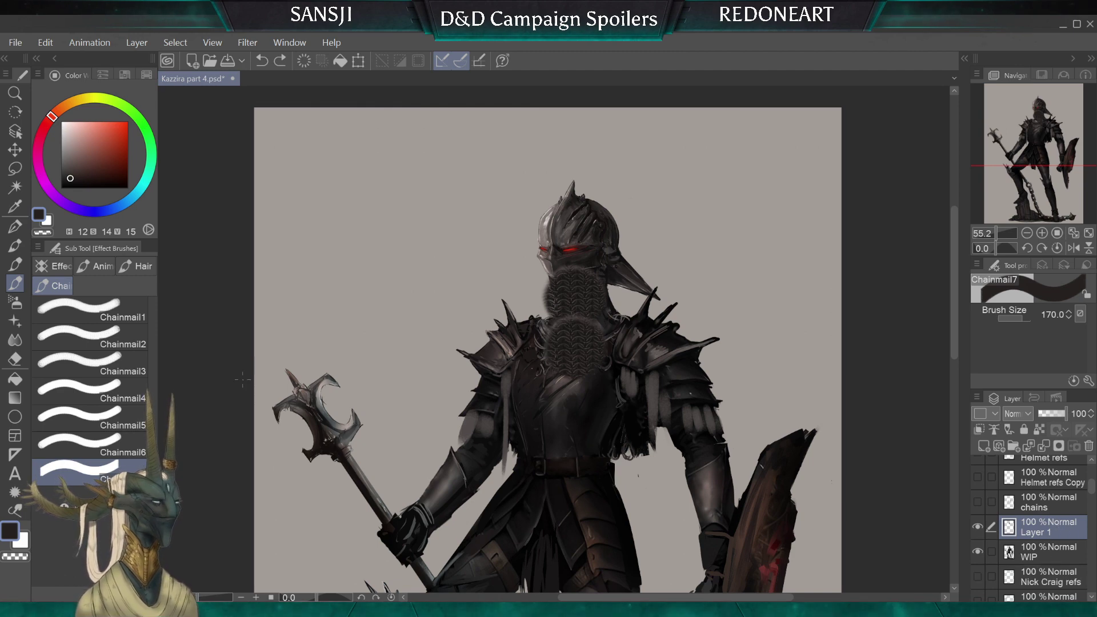
Hide Layer 1 with its chainmail stamps and add a new empty layer above it
{"action": "left_click", "coordinate": [975, 528]}
{"action": "key", "text": "ctrl+z"}
{"action": "key", "text": "ctrl+shift+n"}
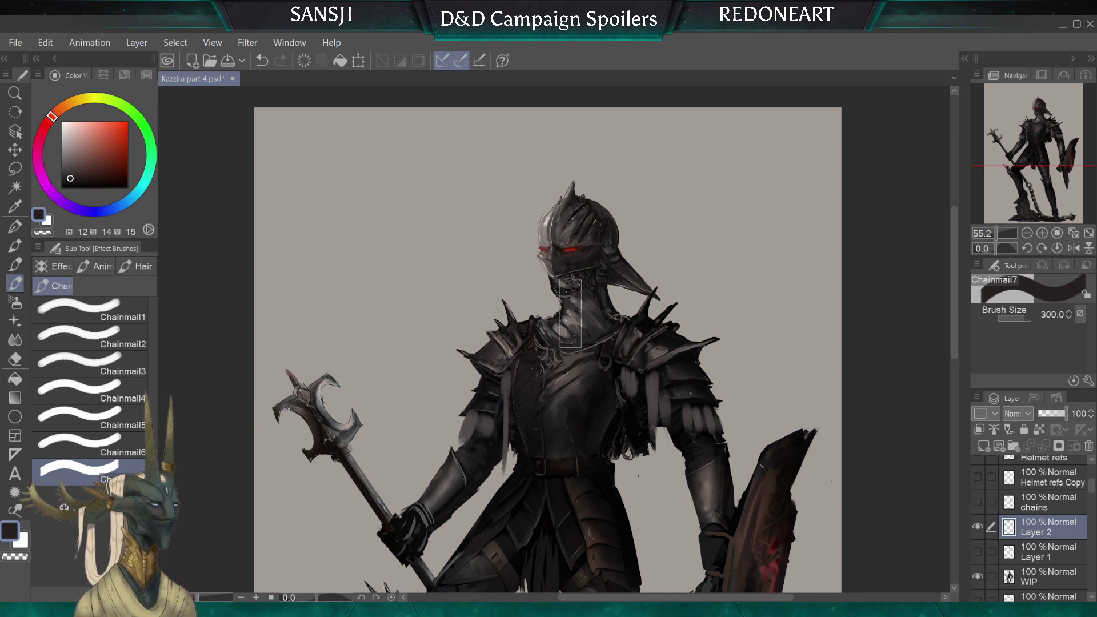
Paint over the neck from below the visor to the collar with the Chainmail7 brush, ending at brush size 100
{"action": "mouse_move", "coordinate": [558, 310]}
{"action": "left_mouse_down"}
{"action": "mouse_move", "coordinate": [571, 363]}
{"action": "mouse_move", "coordinate": [578, 306]}
{"action": "mouse_move", "coordinate": [592, 336]}
{"action": "mouse_move", "coordinate": [595, 304]}
{"action": "left_mouse_up"}
{"action": "key", "text": "["}
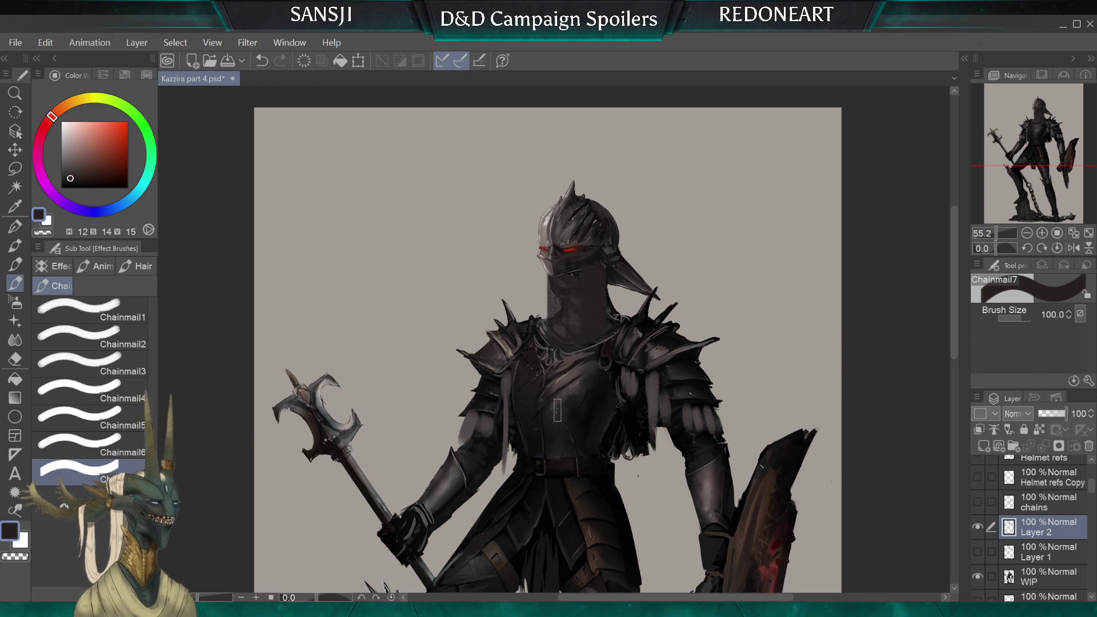
{"action": "scroll", "coordinate": [589, 286], "scroll_direction": "up", "scroll_amount": 5}
{"action": "scroll", "coordinate": [468, 412], "scroll_direction": "up", "scroll_amount": 2}
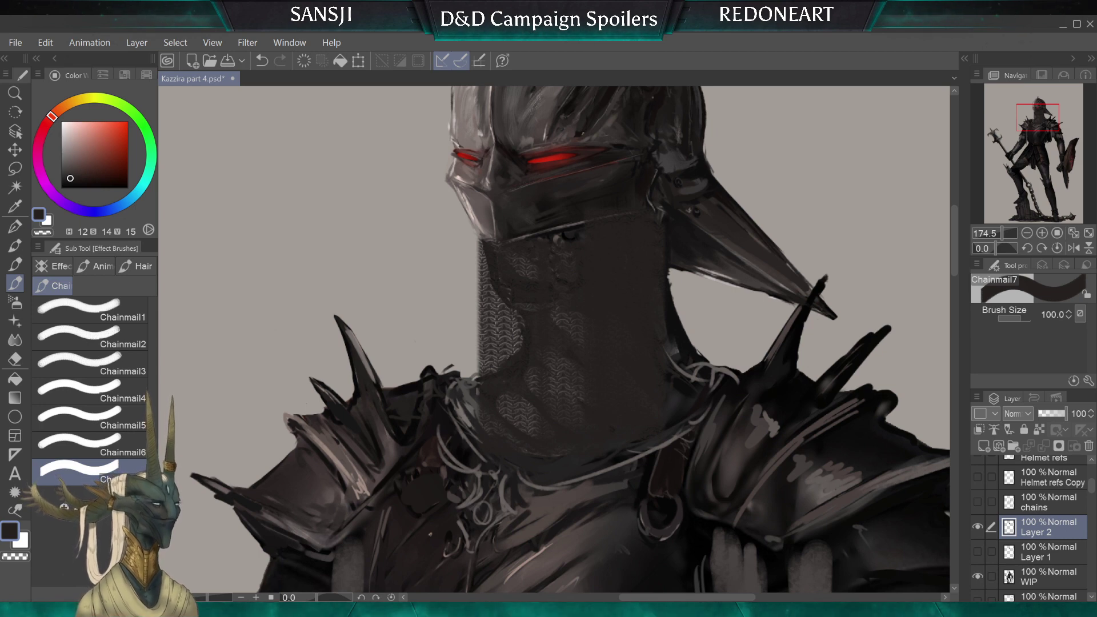
Paint a clean dark front edge on the neck from the visor to the shoulder with the flat brush
{"action": "left_click", "coordinate": [15, 245]}
{"action": "left_click", "coordinate": [73, 314]}
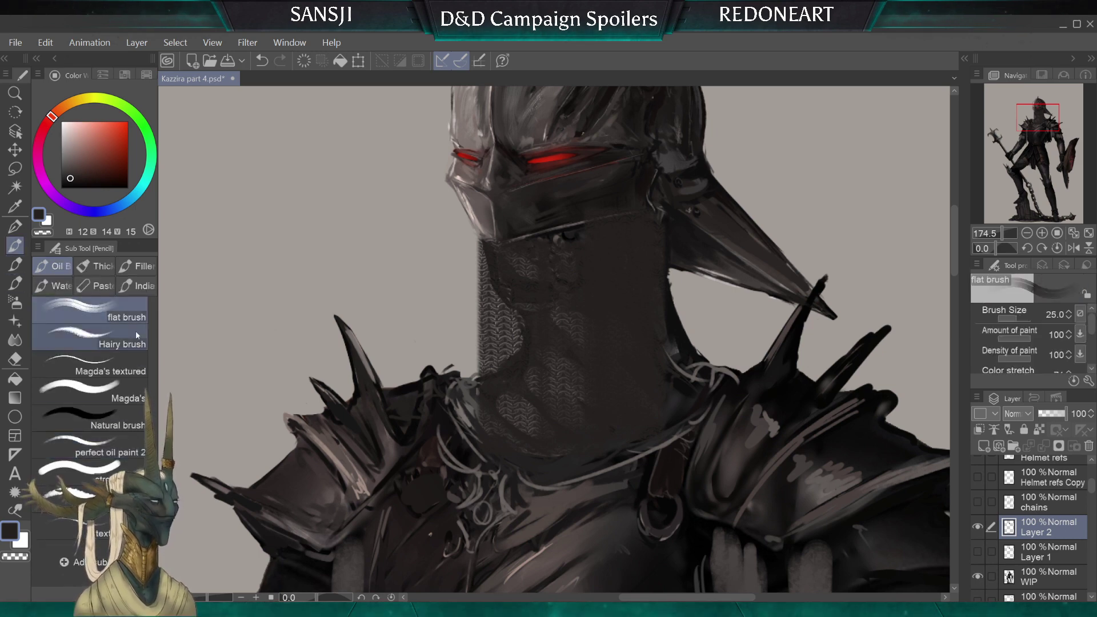
{"action": "key", "text": "bracketleft"}
{"action": "key", "text": "bracketleft"}
{"action": "key", "text": "bracketleft"}
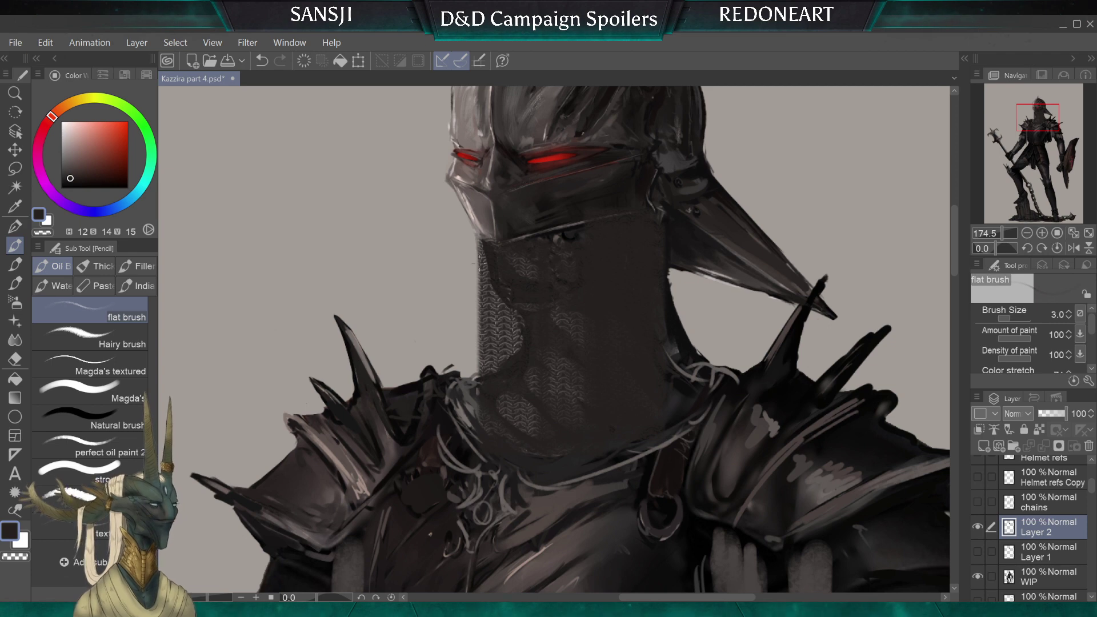
{"action": "left_click_drag", "start_coordinate": [479, 259], "coordinate": [465, 371]}
Fill in the rear edge of the neck down to the shoulder with the flat brush at size 20
{"action": "key", "text": "bracketright"}
{"action": "key", "text": "bracketright"}
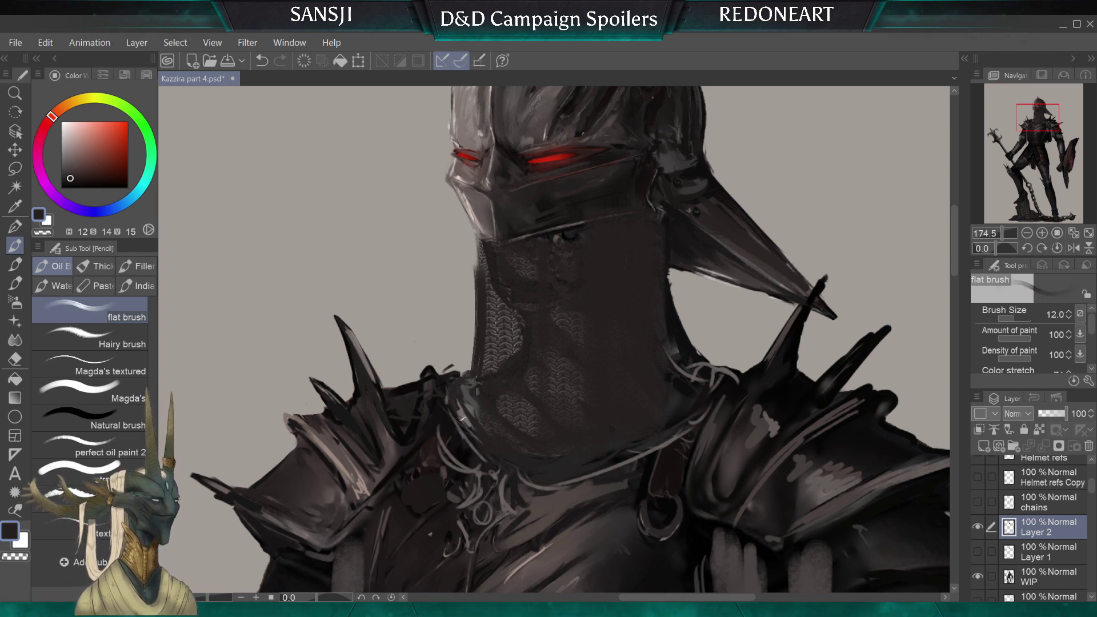
{"action": "key", "text": "bracketright"}
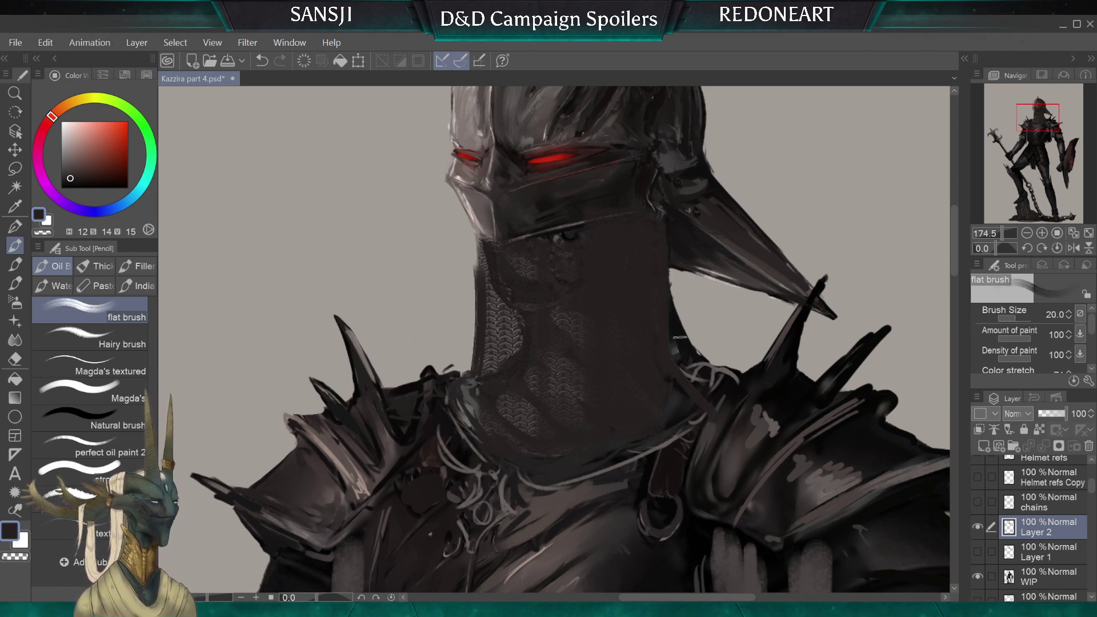
{"action": "left_click_drag", "start_coordinate": [674, 267], "coordinate": [680, 364]}
{"action": "left_click_drag", "start_coordinate": [679, 313], "coordinate": [723, 395]}
Paint the dark mail base over the front of the collar and extend its lower edge onto the chest
{"action": "key", "text": "bracketleft"}
{"action": "mouse_move", "coordinate": [482, 239]}
{"action": "left_mouse_down"}
{"action": "mouse_move", "coordinate": [458, 441]}
{"action": "mouse_move", "coordinate": [465, 403]}
{"action": "mouse_move", "coordinate": [511, 473]}
{"action": "left_mouse_up"}
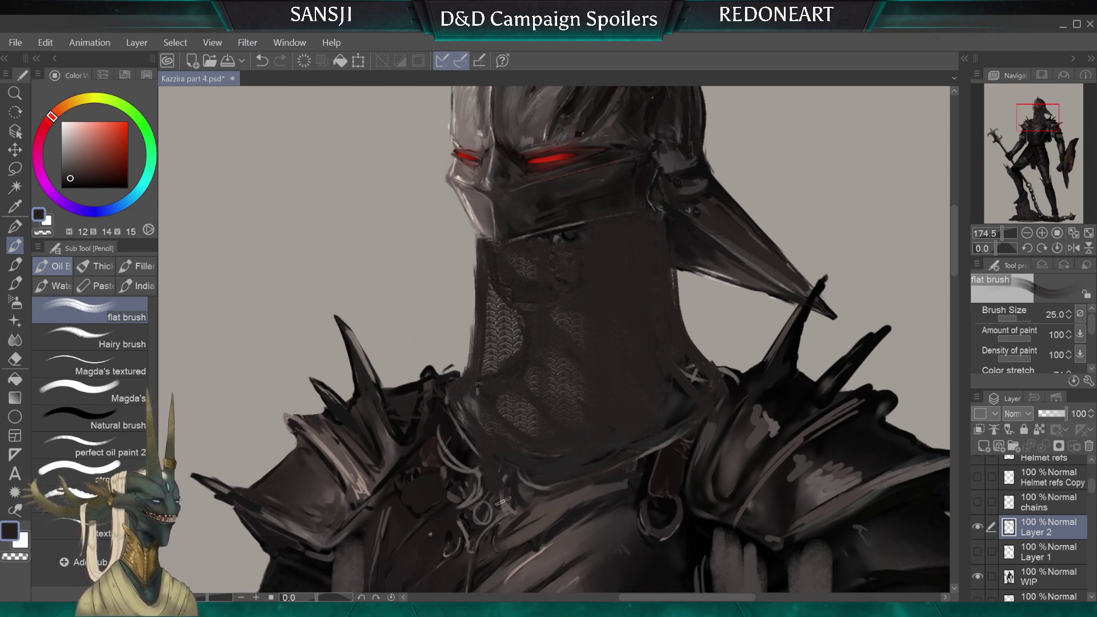
{"action": "key", "text": "bracketright"}
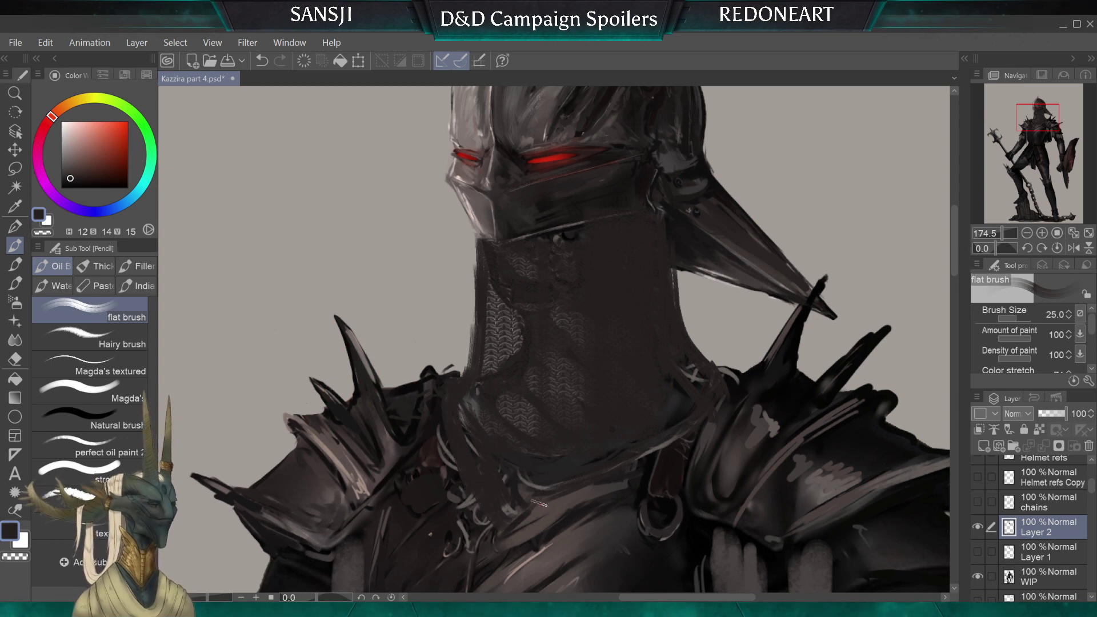
{"action": "key", "text": "bracketright"}
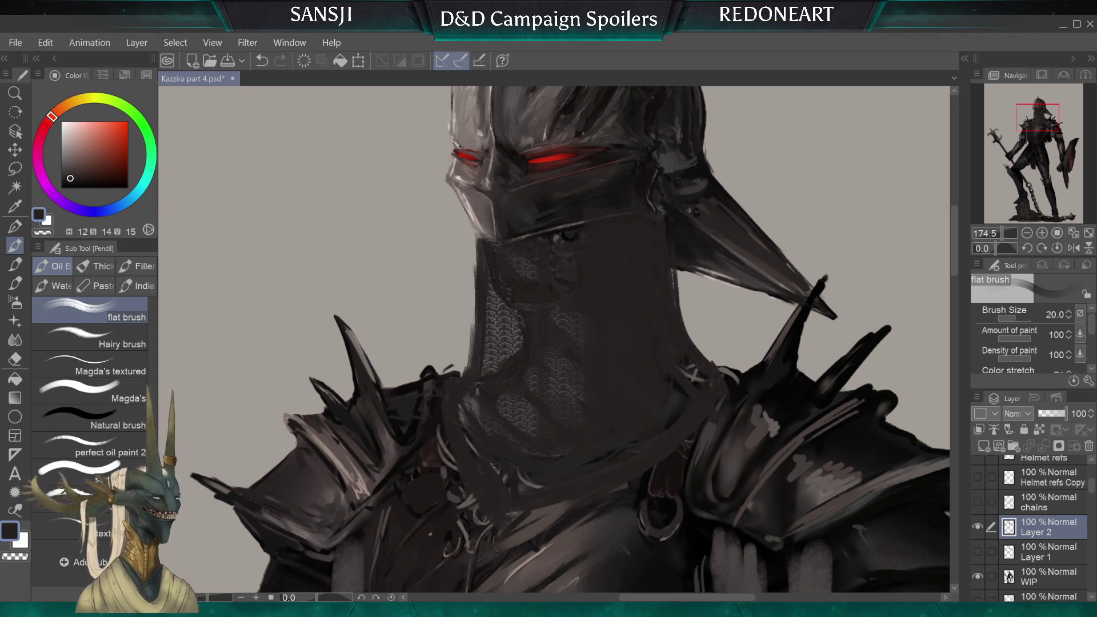
Cover the light rings at the rear of the collar with the dark mail colour, using the flat brush at sizes 17 to 25
{"action": "key", "text": "bracketright"}
{"action": "key", "text": "bracketright"}
{"action": "key", "text": "bracketright"}
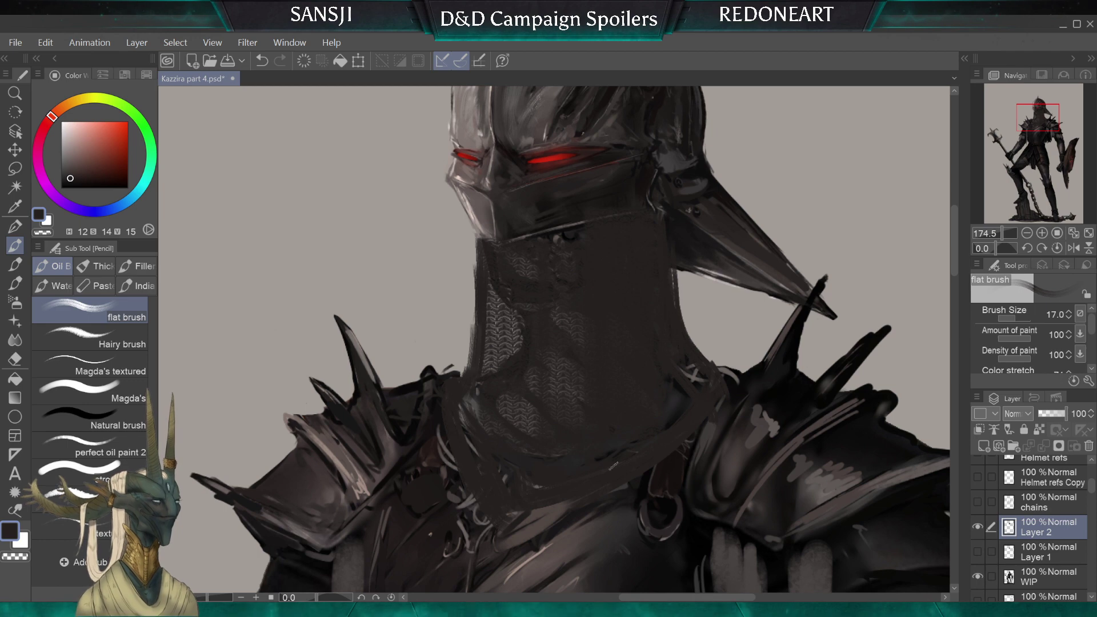
{"action": "key", "text": "bracketleft"}
{"action": "key", "text": "bracketleft"}
{"action": "key", "text": "bracketleft"}
{"action": "key", "text": "bracketleft"}
{"action": "key", "text": "bracketleft"}
{"action": "key", "text": "bracketleft"}
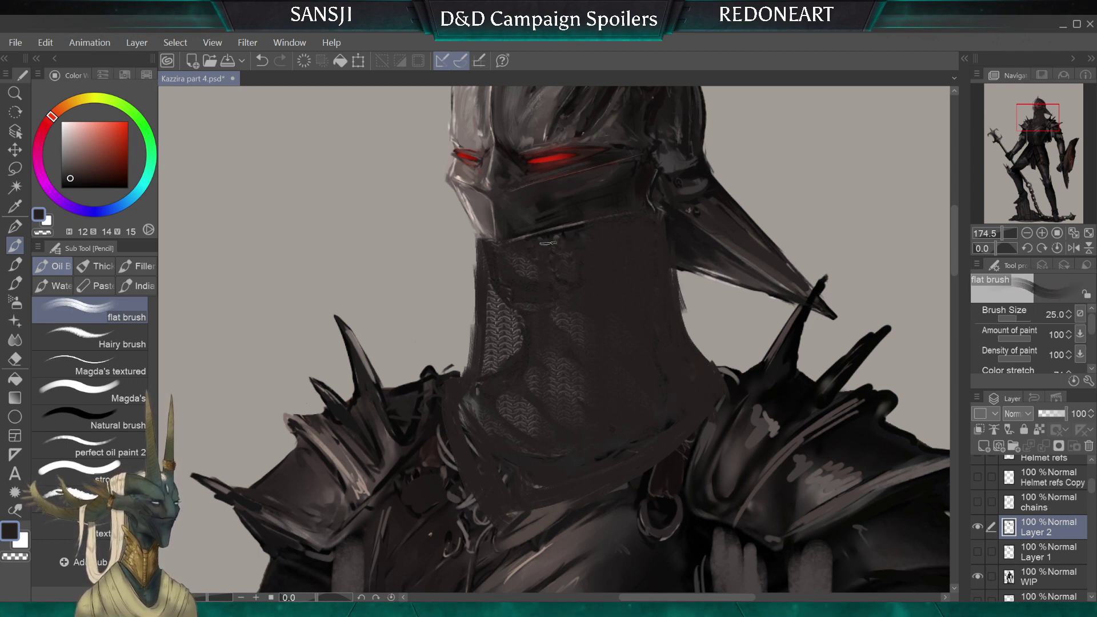
Darken the shadow under the visor's lower edge with thin near-black flat brush strokes at sizes 6 to 10
{"action": "key", "text": "bracketleft"}
{"action": "key", "text": "bracketleft"}
{"action": "key", "text": "bracketleft"}
{"action": "key", "text": "bracketleft"}
{"action": "key", "text": "bracketleft"}
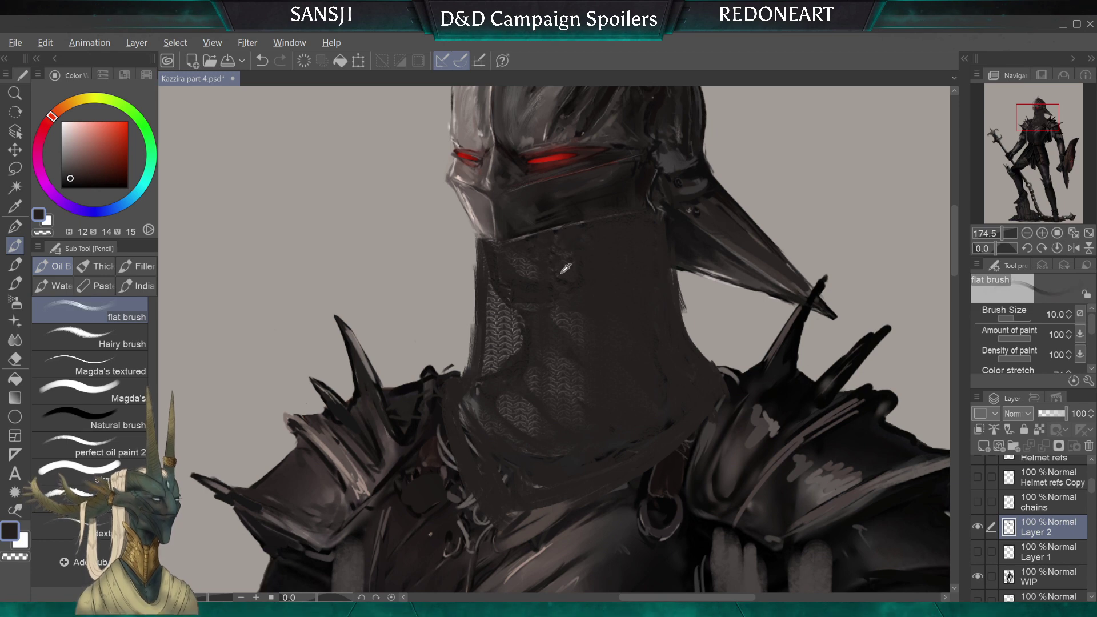
{"action": "left_click", "coordinate": [579, 219], "text": "alt"}
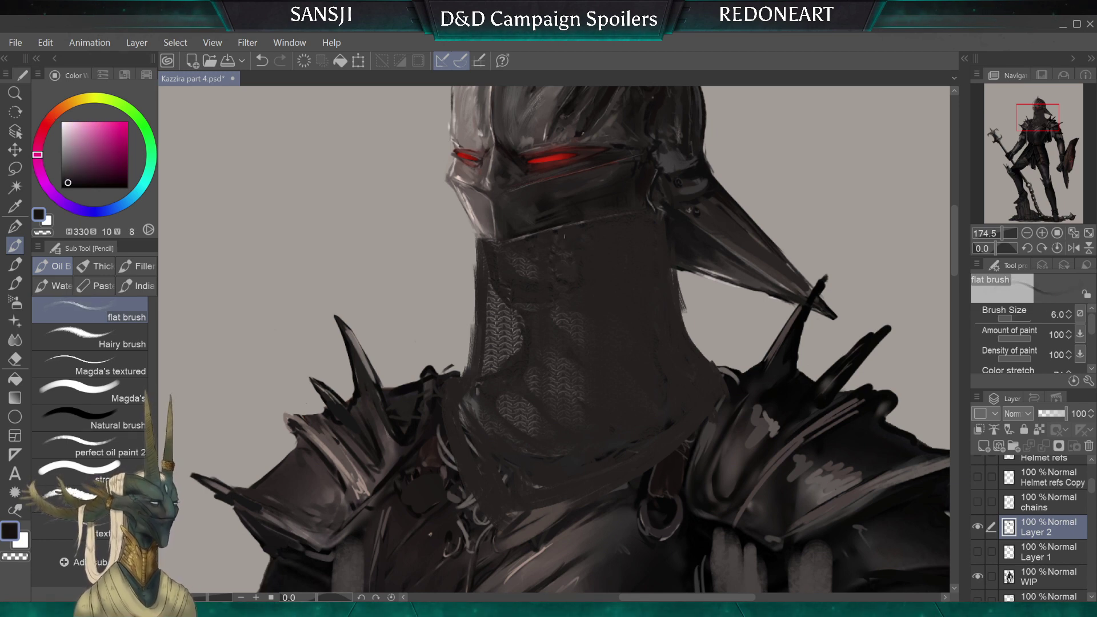
{"action": "key", "text": "bracketright"}
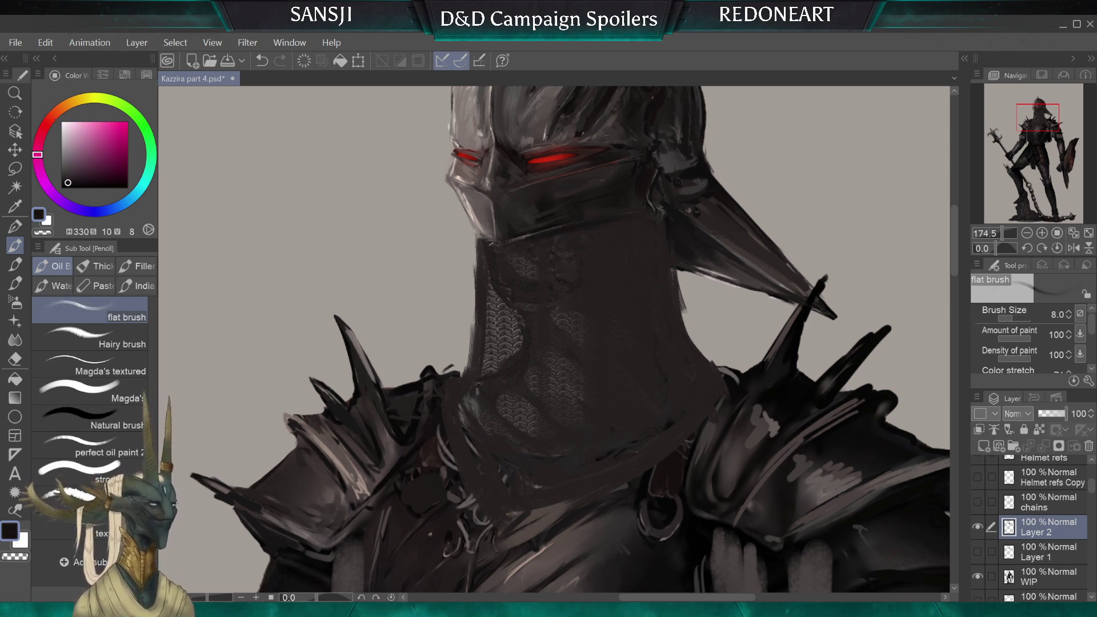
{"action": "key", "text": "bracketright"}
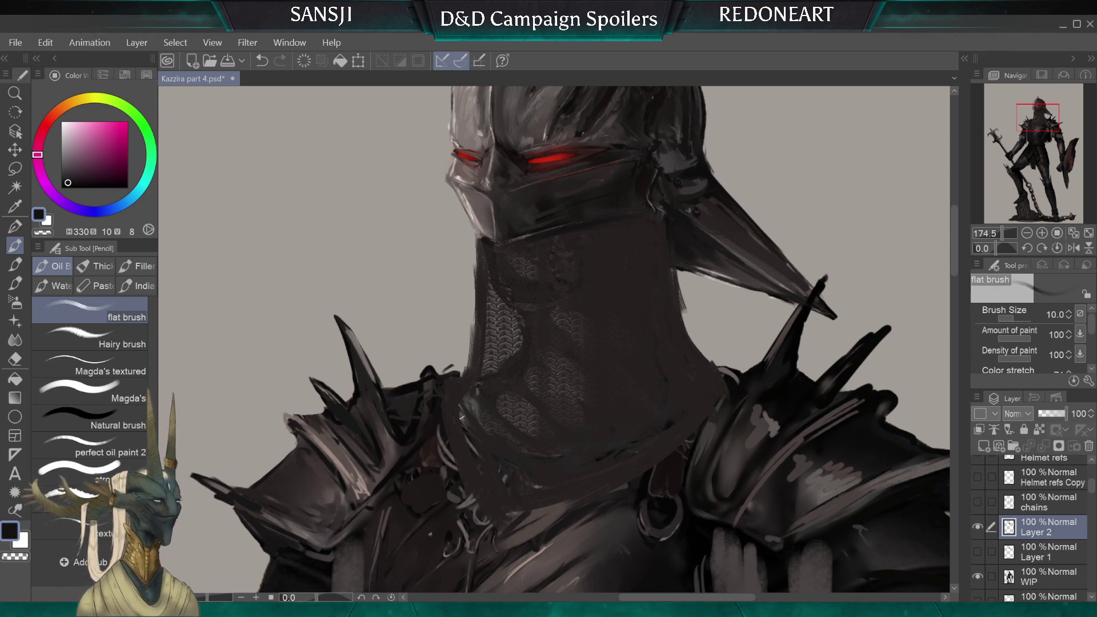
Create a new layer directly above Layer 1 and paint near-black behind the rings at the front of the neck, flat brush size 25
{"action": "left_click", "coordinate": [1012, 559]}
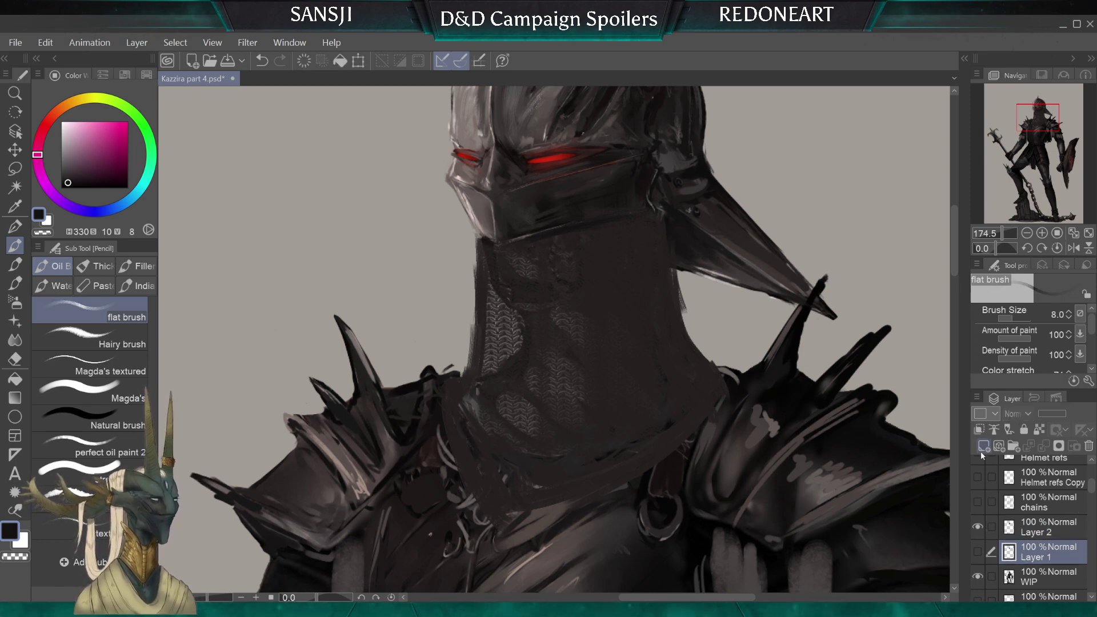
{"action": "left_click", "coordinate": [983, 448]}
{"action": "key", "text": "bracketright"}
{"action": "key", "text": "bracketright"}
{"action": "key", "text": "bracketright"}
{"action": "key", "text": "bracketright"}
{"action": "key", "text": "bracketright"}
{"action": "key", "text": "bracketright"}
{"action": "key", "text": "bracketright"}
{"action": "key", "text": "bracketright"}
{"action": "left_click_drag", "start_coordinate": [501, 286], "coordinate": [491, 418]}
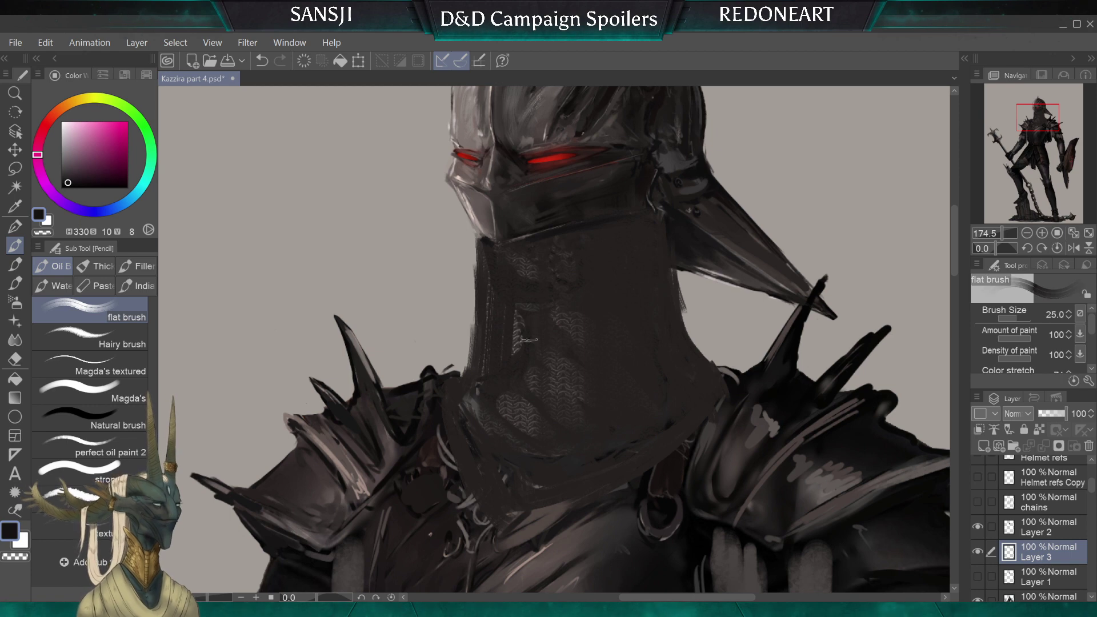
Fill behind the front neck rings with the dark mail colour at size 50, and compare the new layer with Layer 2 by toggling both
{"action": "key", "text": "bracketright"}
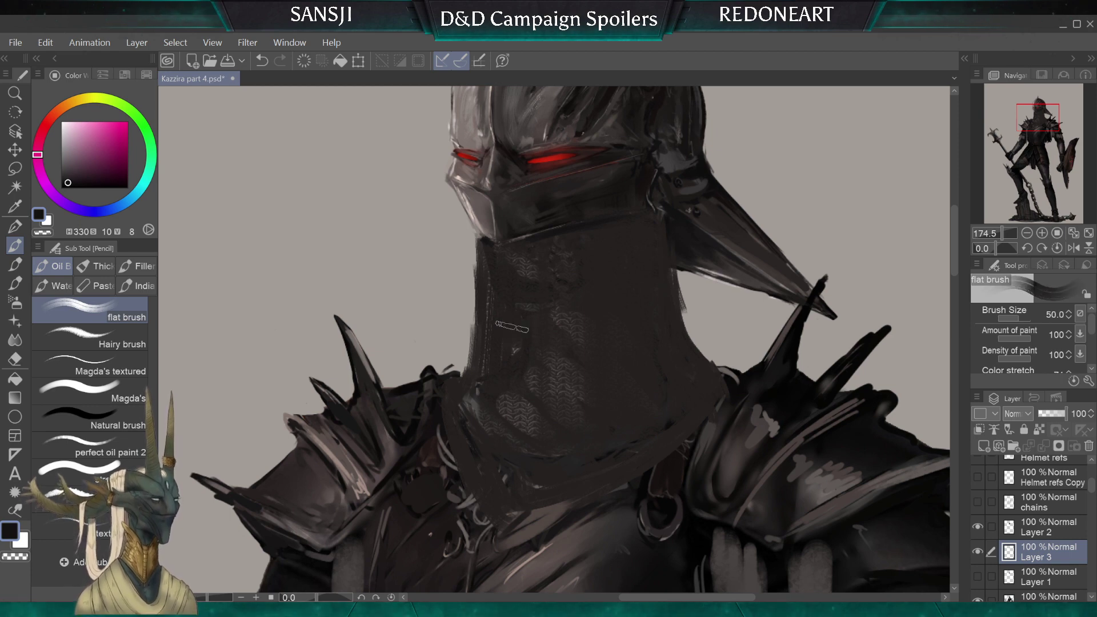
{"action": "left_click", "coordinate": [543, 361], "text": "alt"}
{"action": "mouse_move", "coordinate": [512, 304]}
{"action": "left_mouse_down"}
{"action": "mouse_move", "coordinate": [516, 322]}
{"action": "mouse_move", "coordinate": [512, 266]}
{"action": "left_mouse_up"}
{"action": "left_click", "coordinate": [978, 551]}
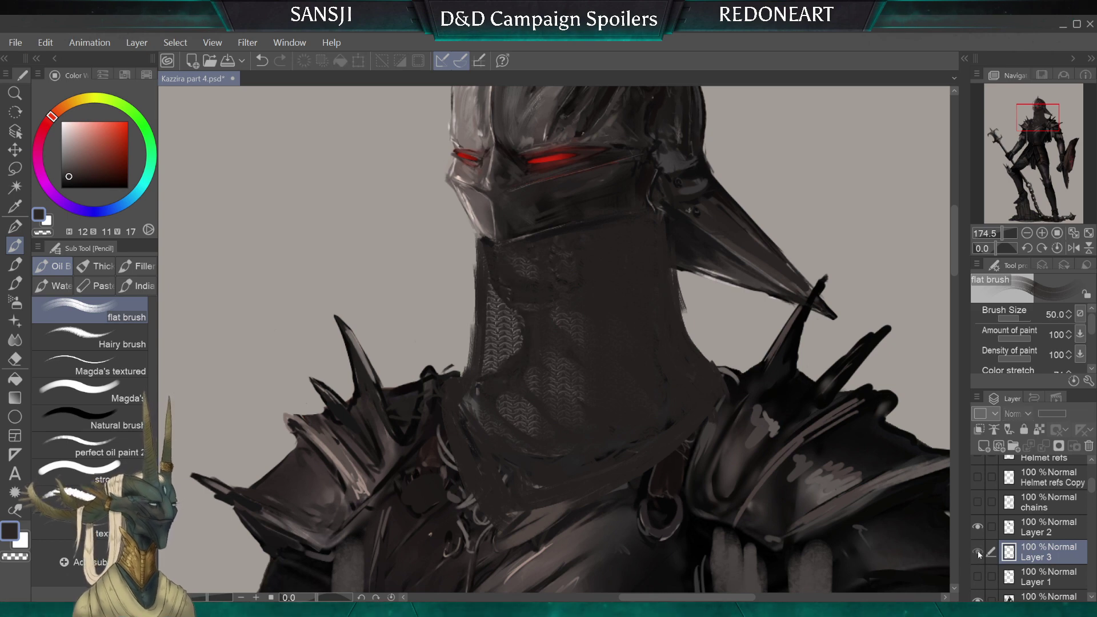
{"action": "left_click", "coordinate": [978, 551]}
{"action": "left_click", "coordinate": [978, 527]}
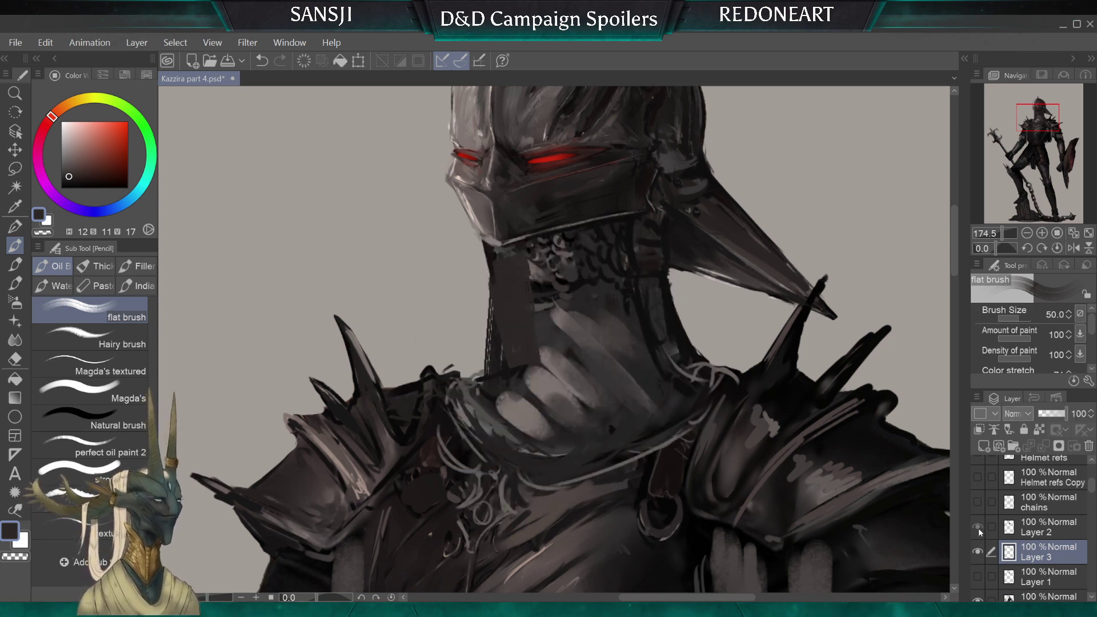
{"action": "left_click", "coordinate": [978, 528]}
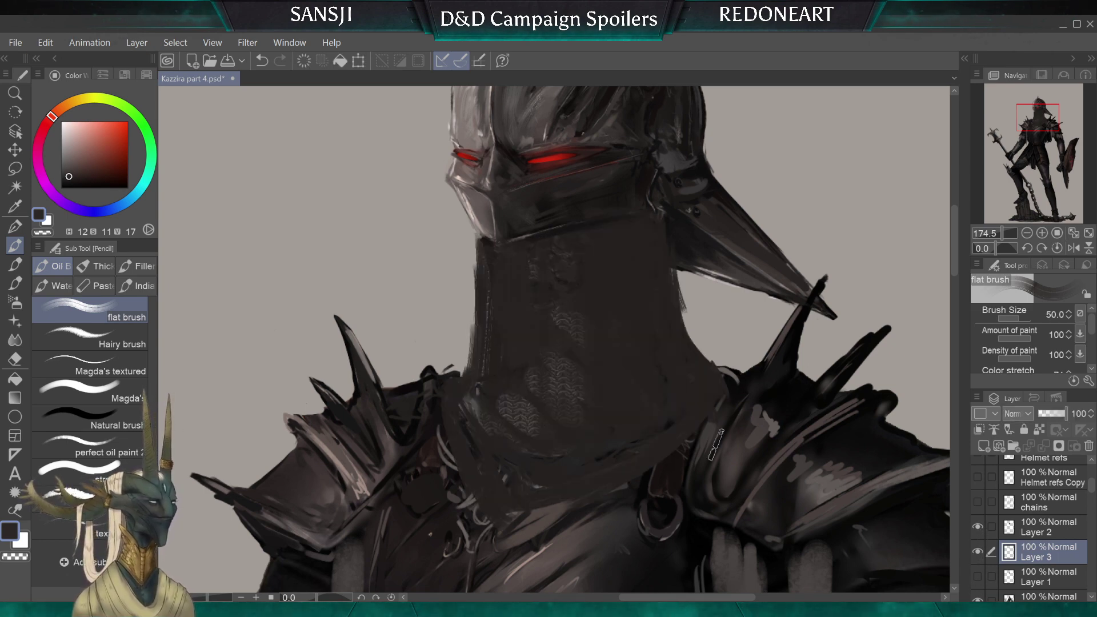
Choose a neutral light grey and paint it behind the rings down the front of the neck with the flat brush at size 60
{"action": "left_click", "coordinate": [62, 144]}
{"action": "key", "text": "bracketright"}
{"action": "left_click_drag", "start_coordinate": [510, 280], "coordinate": [519, 374]}
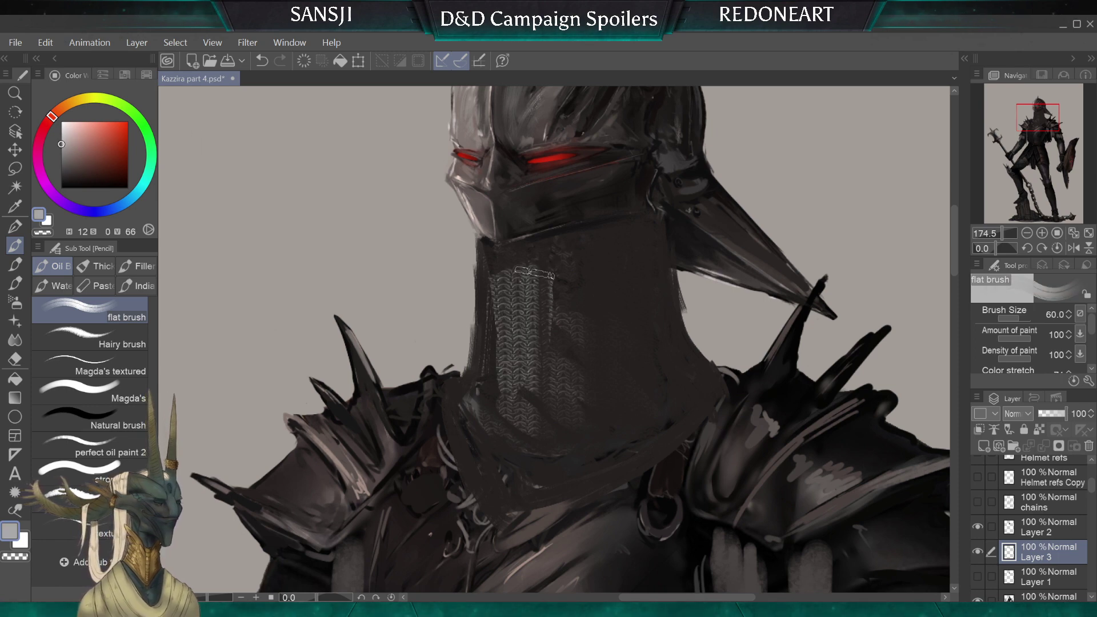
{"action": "mouse_move", "coordinate": [521, 261]}
{"action": "left_mouse_down"}
{"action": "mouse_move", "coordinate": [510, 281]}
{"action": "mouse_move", "coordinate": [489, 271]}
{"action": "mouse_move", "coordinate": [476, 402]}
{"action": "mouse_move", "coordinate": [495, 424]}
{"action": "left_mouse_up"}
{"action": "key", "text": "bracketleft"}
{"action": "key", "text": "bracketleft"}
{"action": "key", "text": "bracketleft"}
{"action": "key", "text": "bracketleft"}
{"action": "key", "text": "bracketleft"}
{"action": "key", "text": "bracketleft"}
Bring out the rings across the middle and rear of the neck with long light grey strokes at size 70
{"action": "key", "text": "bracketright"}
{"action": "key", "text": "bracketright"}
{"action": "key", "text": "bracketright"}
{"action": "key", "text": "bracketright"}
{"action": "key", "text": "bracketright"}
{"action": "key", "text": "bracketright"}
{"action": "key", "text": "bracketright"}
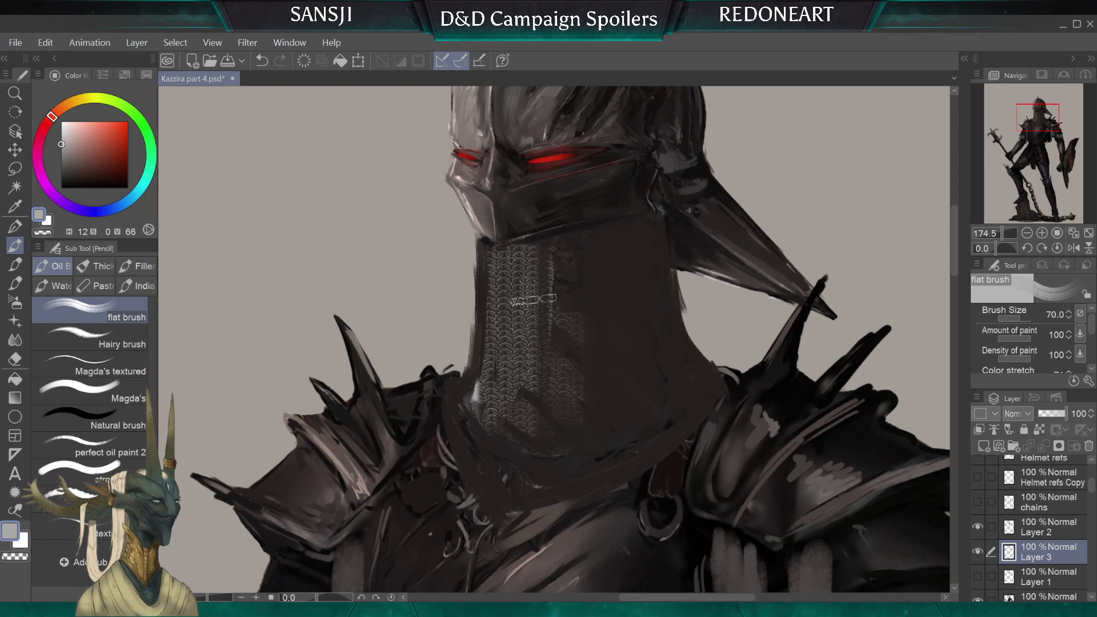
{"action": "mouse_move", "coordinate": [533, 298]}
{"action": "left_mouse_down"}
{"action": "mouse_move", "coordinate": [536, 362]}
{"action": "mouse_move", "coordinate": [520, 423]}
{"action": "left_mouse_up"}
{"action": "left_click_drag", "start_coordinate": [549, 251], "coordinate": [578, 463]}
{"action": "mouse_move", "coordinate": [607, 255]}
{"action": "left_mouse_down"}
{"action": "mouse_move", "coordinate": [647, 412]}
{"action": "mouse_move", "coordinate": [625, 448]}
{"action": "mouse_move", "coordinate": [617, 439]}
{"action": "mouse_move", "coordinate": [651, 423]}
{"action": "left_mouse_up"}
Cover the grey spill along the lower and rear collar with the dark mail colour, switching from the flat brush to perfect oil paint 2
{"action": "key", "text": "bracketright"}
{"action": "left_click", "coordinate": [604, 439], "text": "alt"}
{"action": "key", "text": "bracketleft"}
{"action": "key", "text": "bracketleft"}
{"action": "key", "text": "bracketleft"}
{"action": "left_click_drag", "start_coordinate": [589, 471], "coordinate": [580, 460]}
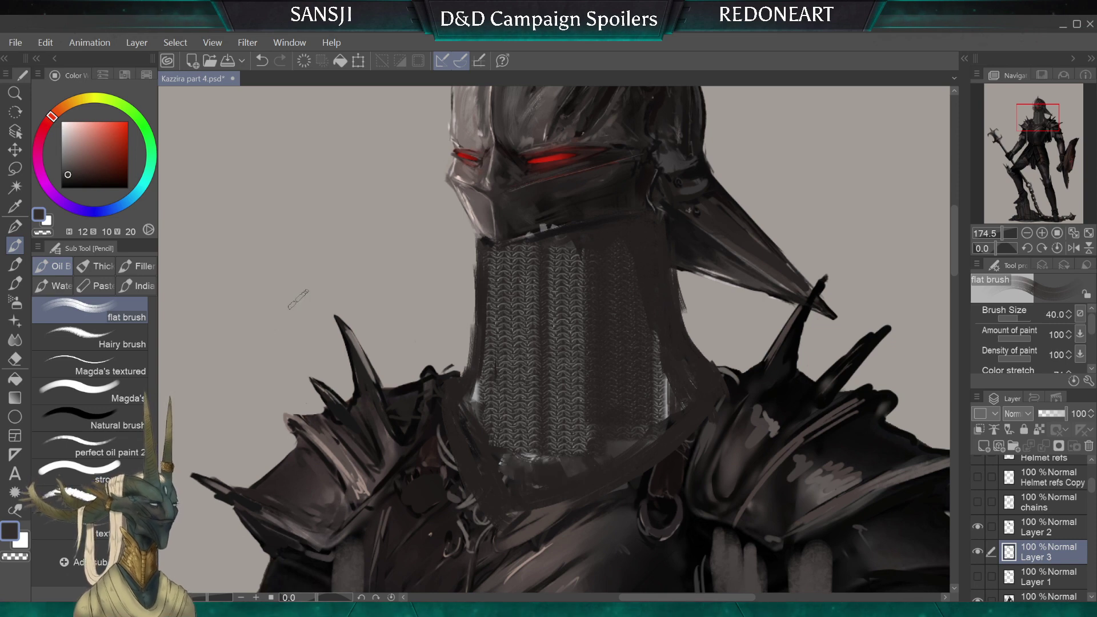
{"action": "left_click", "coordinate": [91, 445]}
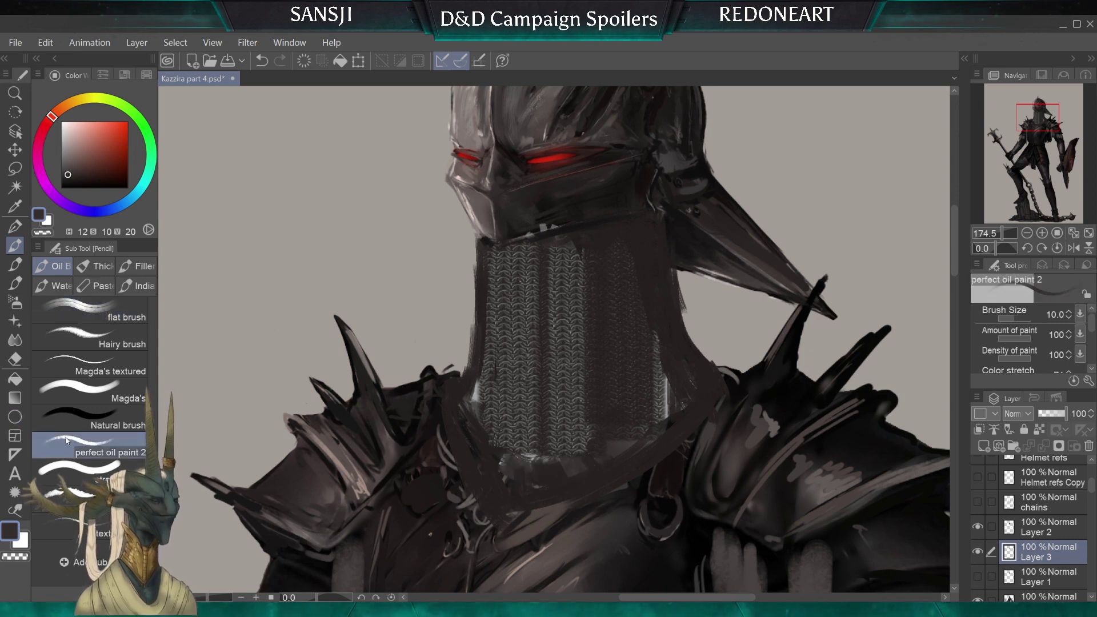
{"action": "key", "text": "bracketright"}
{"action": "mouse_move", "coordinate": [512, 452]}
{"action": "left_mouse_down"}
{"action": "mouse_move", "coordinate": [577, 452]}
{"action": "mouse_move", "coordinate": [594, 463]}
{"action": "mouse_move", "coordinate": [543, 463]}
{"action": "mouse_move", "coordinate": [599, 419]}
{"action": "mouse_move", "coordinate": [645, 442]}
{"action": "mouse_move", "coordinate": [645, 363]}
{"action": "mouse_move", "coordinate": [665, 402]}
{"action": "left_mouse_up"}
Darken the front edge of the neck and collar with small perfect oil paint 2 strokes to narrow the lit rings
{"action": "key", "text": "bracketleft"}
{"action": "key", "text": "bracketleft"}
{"action": "key", "text": "bracketleft"}
{"action": "key", "text": "bracketleft"}
{"action": "key", "text": "bracketleft"}
{"action": "key", "text": "bracketleft"}
{"action": "key", "text": "bracketleft"}
{"action": "key", "text": "bracketleft"}
{"action": "left_click_drag", "start_coordinate": [482, 387], "coordinate": [475, 446]}
{"action": "left_click_drag", "start_coordinate": [492, 380], "coordinate": [492, 288]}
Shade the tops of the lit ring columns just below the visor with the dark mail colour at size 70
{"action": "key", "text": "bracketright"}
{"action": "key", "text": "bracketright"}
{"action": "key", "text": "bracketright"}
{"action": "key", "text": "bracketright"}
{"action": "key", "text": "bracketright"}
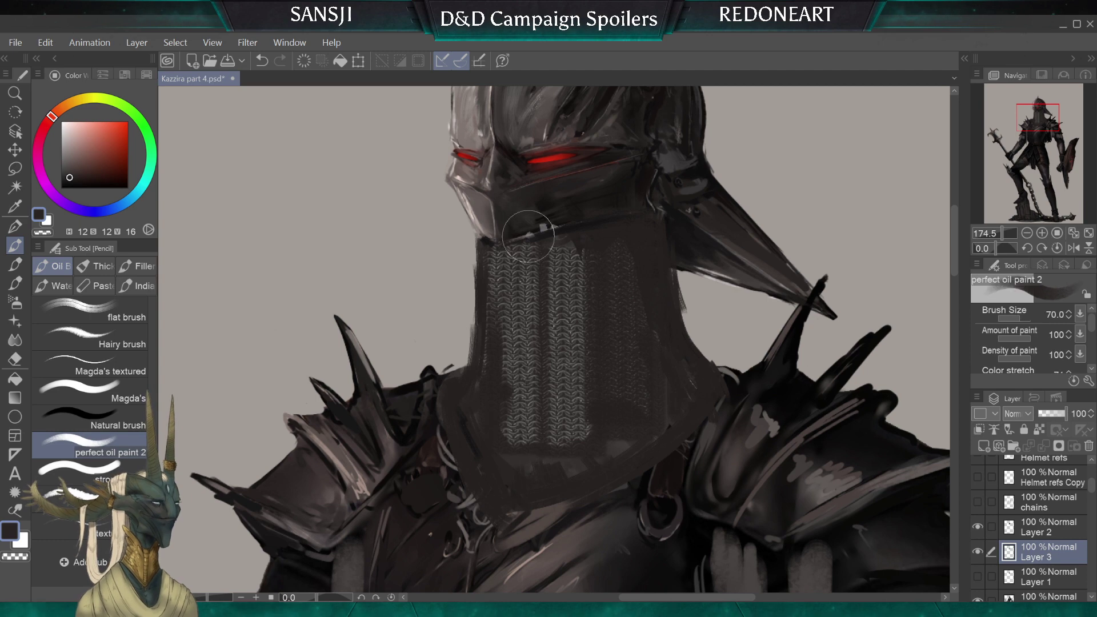
{"action": "mouse_move", "coordinate": [528, 236]}
{"action": "left_mouse_down"}
{"action": "mouse_move", "coordinate": [548, 225]}
{"action": "mouse_move", "coordinate": [587, 277]}
{"action": "left_mouse_up"}
{"action": "key", "text": "bracketleft"}
{"action": "key", "text": "bracketleft"}
Pick the visor's dark colour and paint out the grey spill on its lower rim, extending into the rings at sizes 17 to 20
{"action": "left_click", "coordinate": [597, 203], "text": "alt"}
{"action": "key", "text": "bracketleft"}
{"action": "key", "text": "bracketleft"}
{"action": "key", "text": "bracketleft"}
{"action": "key", "text": "bracketleft"}
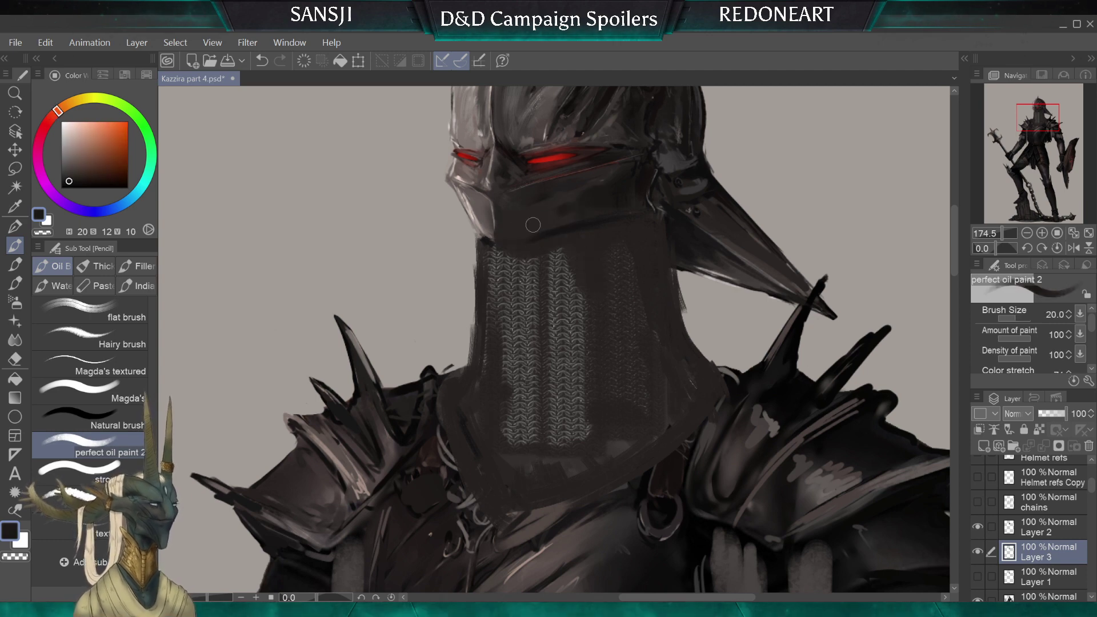
{"action": "key", "text": "bracketleft"}
{"action": "left_click_drag", "start_coordinate": [544, 246], "coordinate": [559, 276]}
{"action": "key", "text": "bracketright"}
{"action": "key", "text": "bracketright"}
{"action": "key", "text": "bracketleft"}
{"action": "key", "text": "bracketleft"}
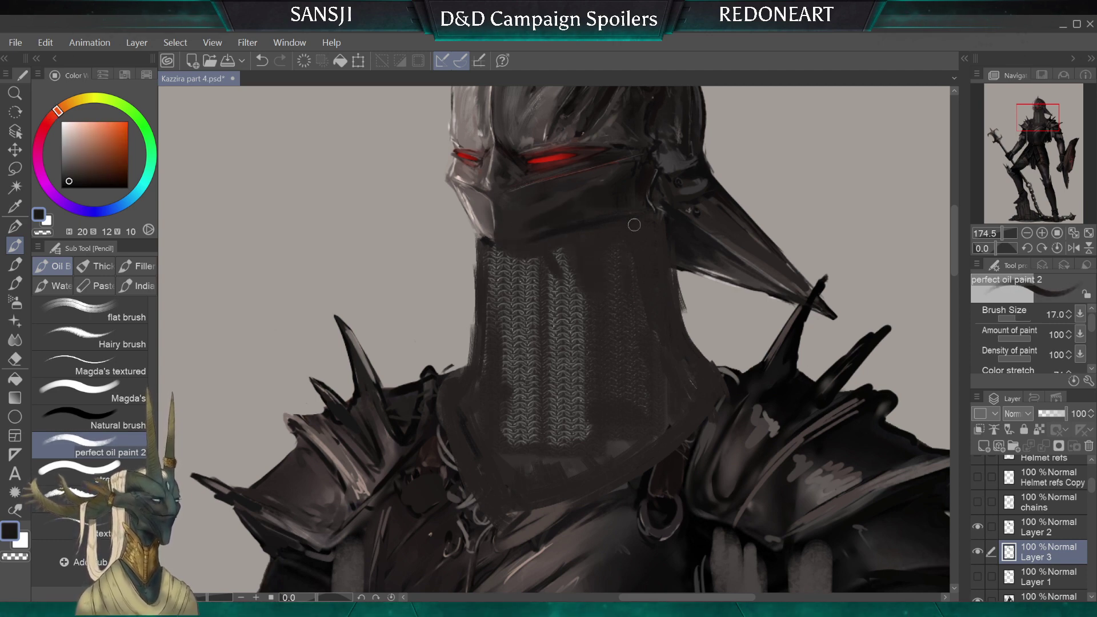
Pick the dark mail colour and even out the lower collar with perfect oil paint 2 at sizes 50 down to 12
{"action": "key", "text": "bracketright"}
{"action": "key", "text": "bracketright"}
{"action": "key", "text": "bracketright"}
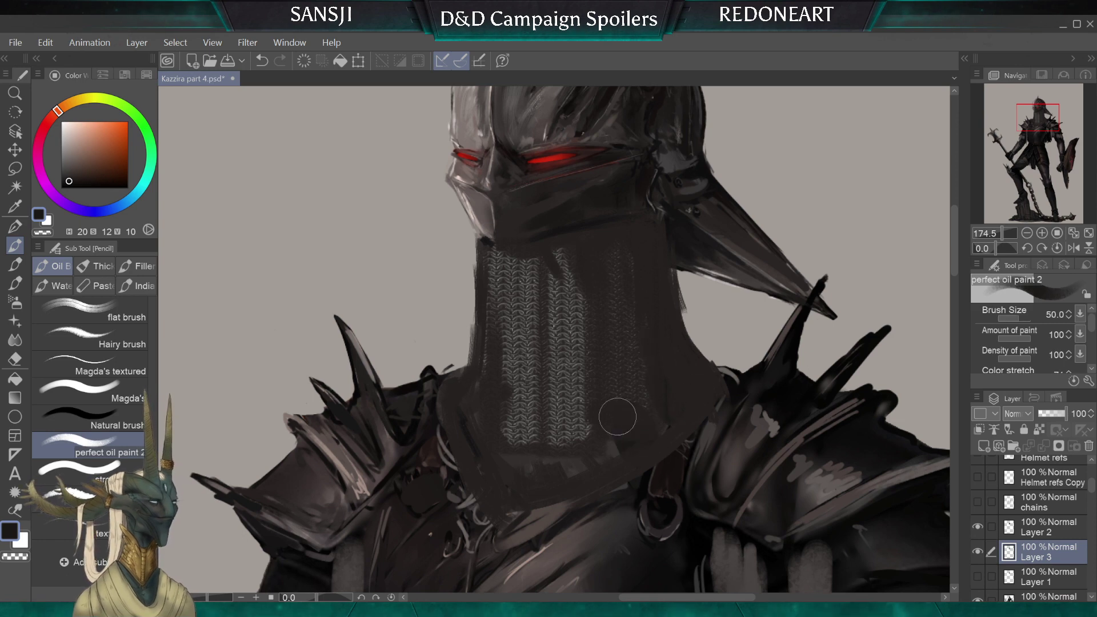
{"action": "left_click", "coordinate": [609, 400], "text": "alt"}
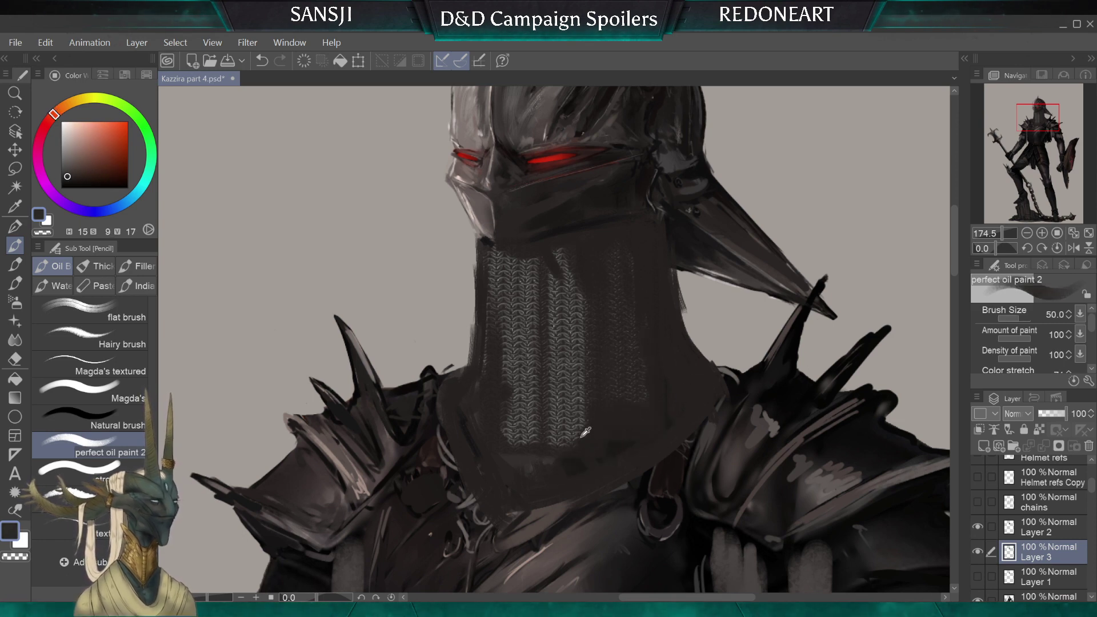
{"action": "key", "text": "bracketleft"}
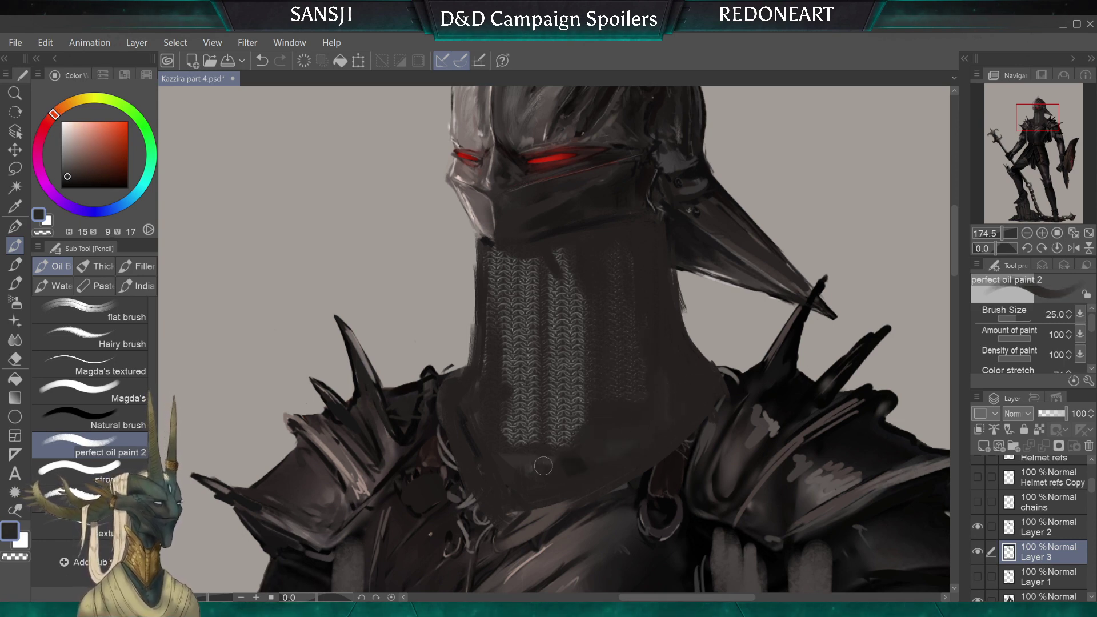
{"action": "key", "text": "bracketleft"}
{"action": "key", "text": "bracketleft"}
{"action": "key", "text": "bracketleft"}
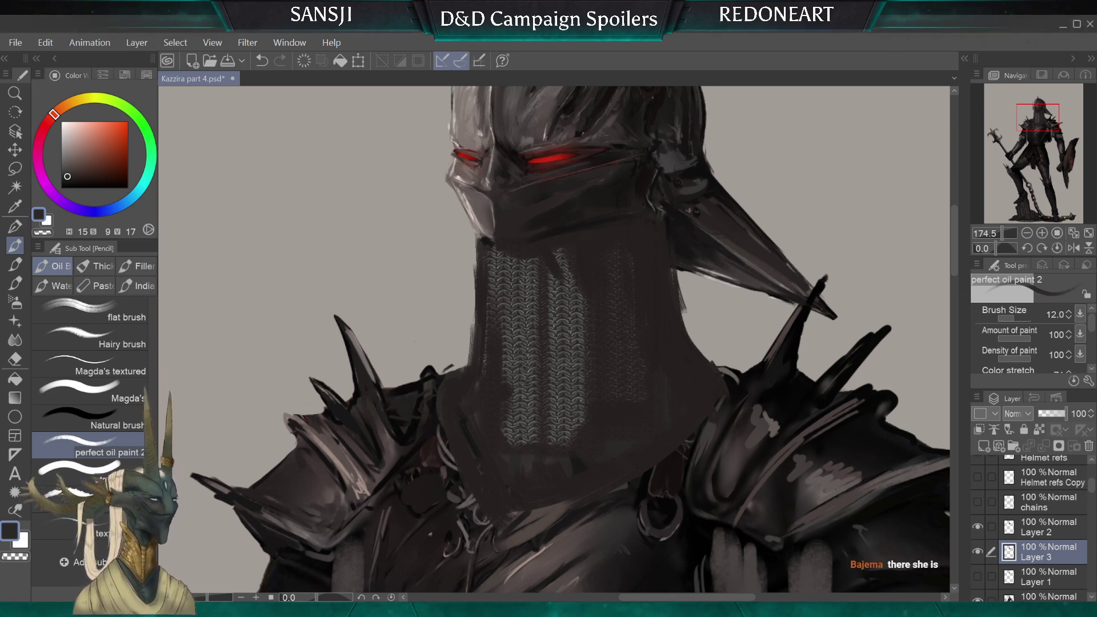
Cover the upper and rear part of the middle ring column with the dark mail colour, enlarging the brush to 50
{"action": "key", "text": "bracketright"}
{"action": "key", "text": "bracketright"}
{"action": "mouse_move", "coordinate": [558, 252]}
{"action": "left_mouse_down"}
{"action": "mouse_move", "coordinate": [567, 324]}
{"action": "mouse_move", "coordinate": [567, 248]}
{"action": "mouse_move", "coordinate": [569, 335]}
{"action": "left_mouse_up"}
{"action": "key", "text": "bracketright"}
{"action": "key", "text": "bracketright"}
{"action": "key", "text": "bracketright"}
{"action": "left_click", "coordinate": [570, 290], "text": "alt"}
{"action": "key", "text": "bracketright"}
{"action": "key", "text": "bracketright"}
{"action": "mouse_move", "coordinate": [563, 267]}
{"action": "left_mouse_down"}
{"action": "mouse_move", "coordinate": [566, 388]}
{"action": "mouse_move", "coordinate": [572, 318]}
{"action": "mouse_move", "coordinate": [590, 414]}
{"action": "left_mouse_up"}
{"action": "left_click_drag", "start_coordinate": [597, 279], "coordinate": [601, 399]}
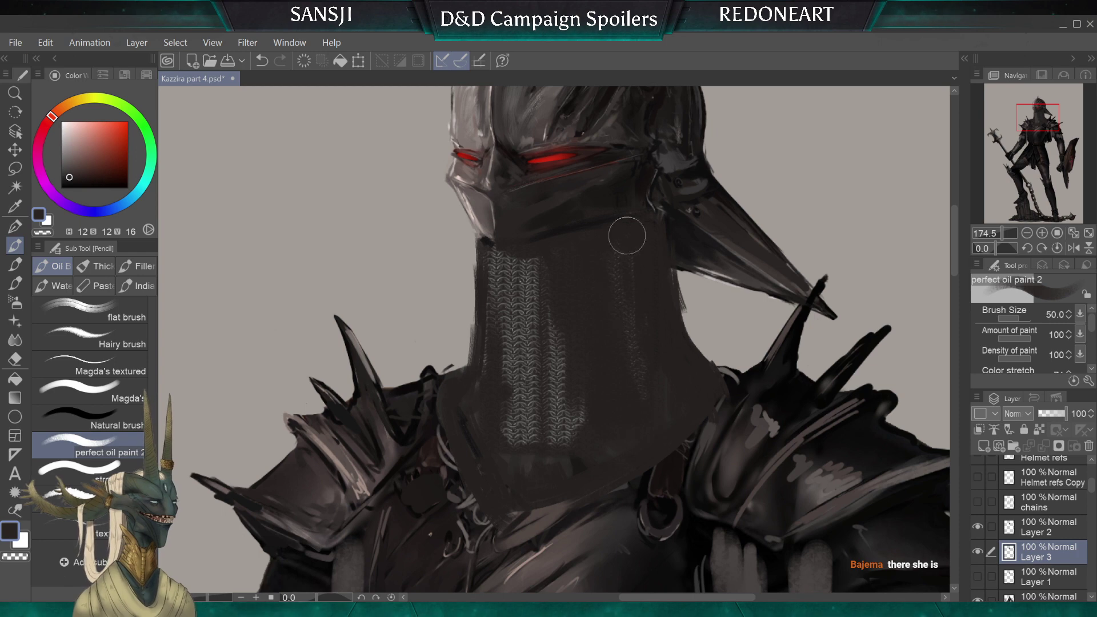
Cover the faint rings at the rear of the neck with the dark mail colour and carry it down to the collar
{"action": "key", "text": "bracketleft"}
{"action": "key", "text": "bracketleft"}
{"action": "key", "text": "bracketleft"}
{"action": "key", "text": "bracketleft"}
{"action": "mouse_move", "coordinate": [626, 245]}
{"action": "left_mouse_down"}
{"action": "mouse_move", "coordinate": [676, 391]}
{"action": "mouse_move", "coordinate": [659, 303]}
{"action": "mouse_move", "coordinate": [684, 362]}
{"action": "mouse_move", "coordinate": [714, 395]}
{"action": "mouse_move", "coordinate": [736, 391]}
{"action": "mouse_move", "coordinate": [723, 397]}
{"action": "mouse_move", "coordinate": [727, 380]}
{"action": "mouse_move", "coordinate": [696, 403]}
{"action": "mouse_move", "coordinate": [734, 384]}
{"action": "mouse_move", "coordinate": [670, 474]}
{"action": "mouse_move", "coordinate": [624, 506]}
{"action": "mouse_move", "coordinate": [697, 436]}
{"action": "mouse_move", "coordinate": [624, 492]}
{"action": "mouse_move", "coordinate": [527, 517]}
{"action": "left_mouse_up"}
Pick a near-black from the shoulder and paint thin contour lines along the collar's fold and the visor's edge at sizes 7 to 12
{"action": "left_click", "coordinate": [709, 422], "text": "alt"}
{"action": "key", "text": "bracketleft"}
{"action": "key", "text": "bracketleft"}
{"action": "key", "text": "bracketleft"}
{"action": "key", "text": "bracketleft"}
{"action": "key", "text": "bracketleft"}
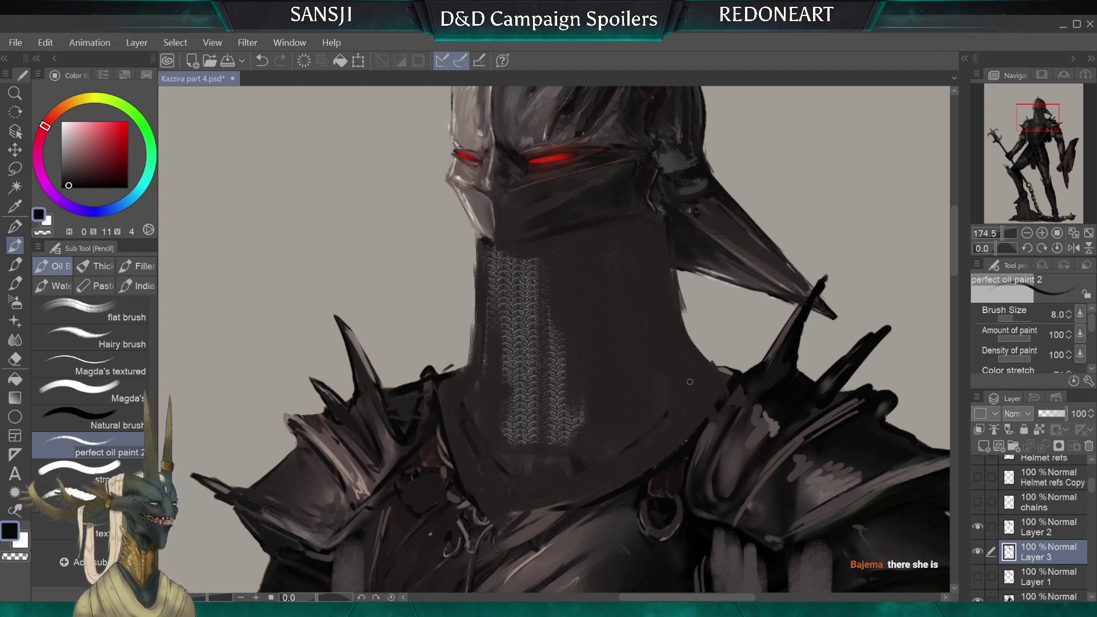
{"action": "key", "text": "bracketright"}
{"action": "key", "text": "bracketright"}
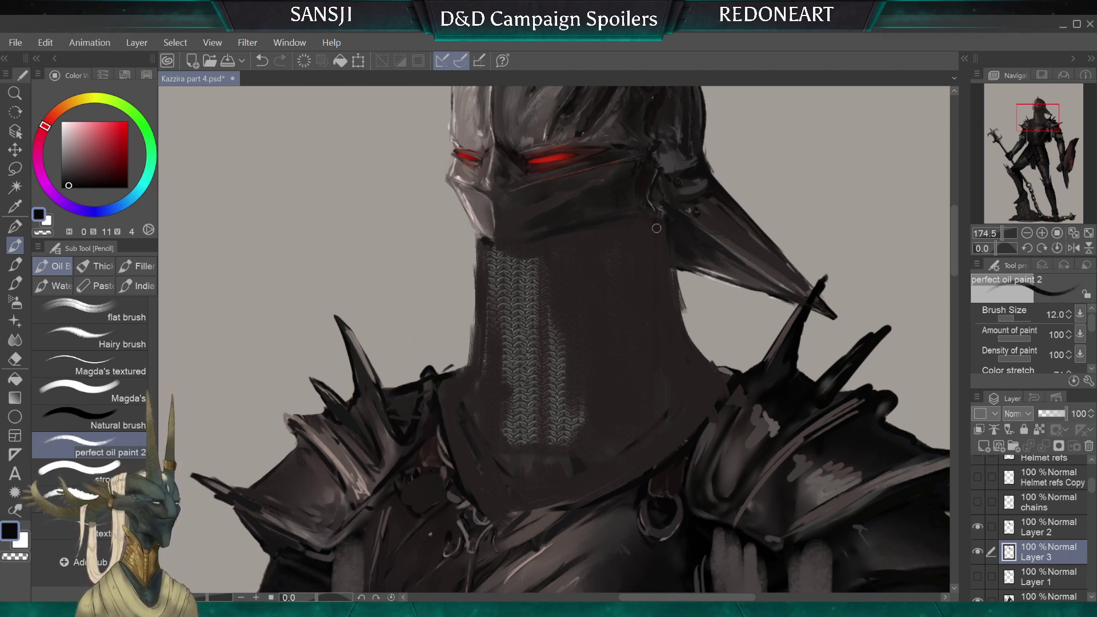
{"action": "key", "text": "bracketleft"}
{"action": "key", "text": "bracketleft"}
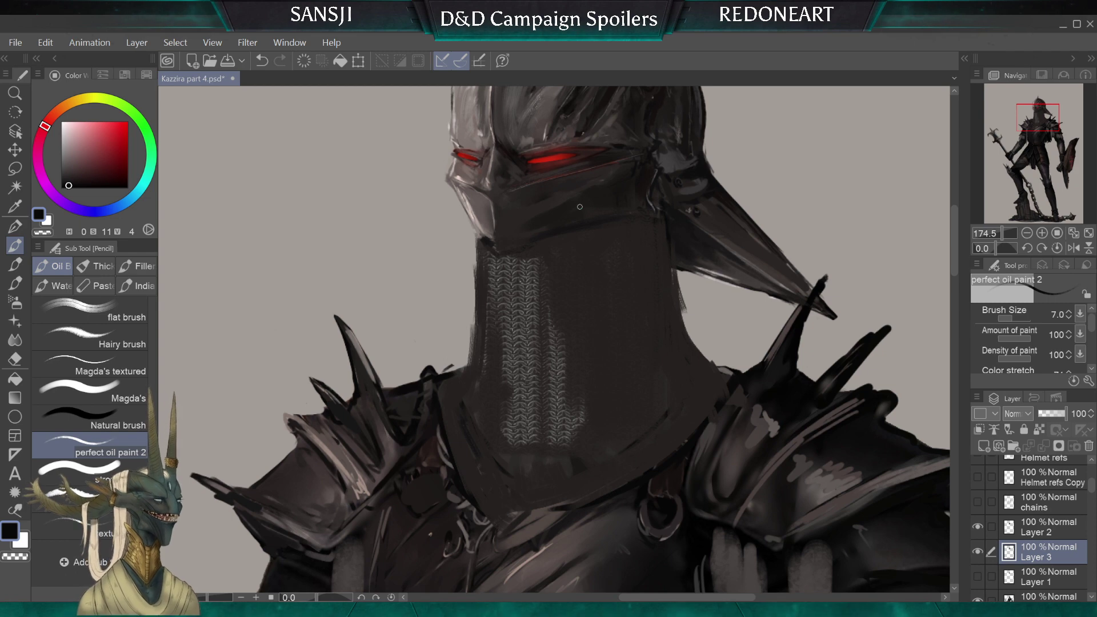
Examine the whole figure from helmet to base to judge how the neck fits the rest of the armour
{"action": "scroll", "coordinate": [440, 347], "scroll_direction": "down", "scroll_amount": 2}
{"action": "scroll", "coordinate": [580, 207], "scroll_direction": "down", "scroll_amount": 3}
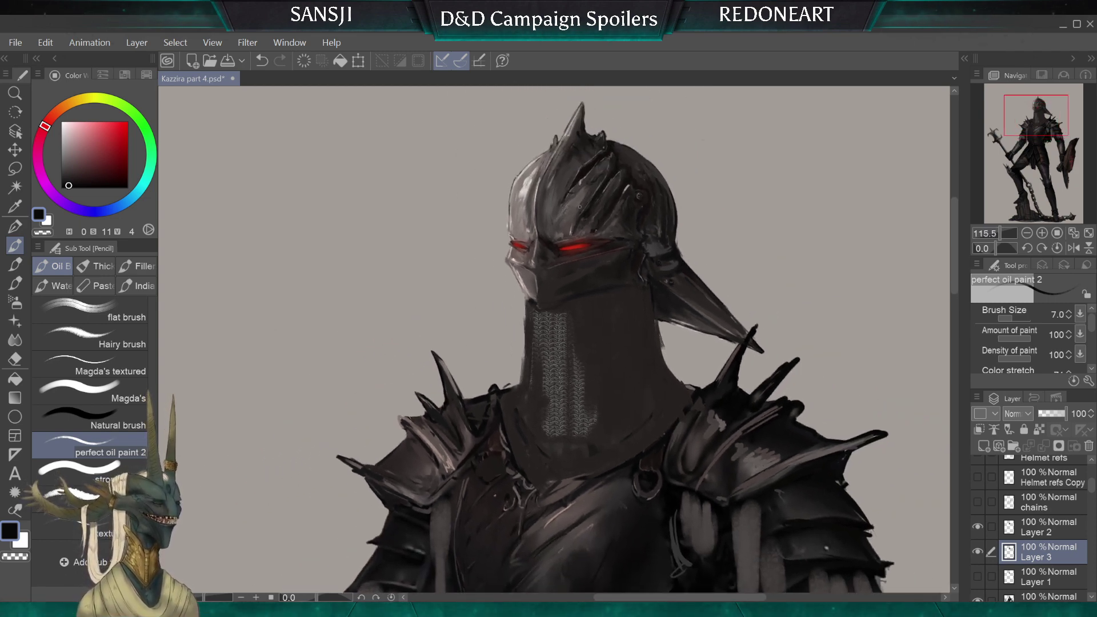
{"action": "left_click_drag", "start_coordinate": [579, 207], "coordinate": [652, 63]}
{"action": "scroll", "coordinate": [546, 388], "scroll_direction": "down", "scroll_amount": 1}
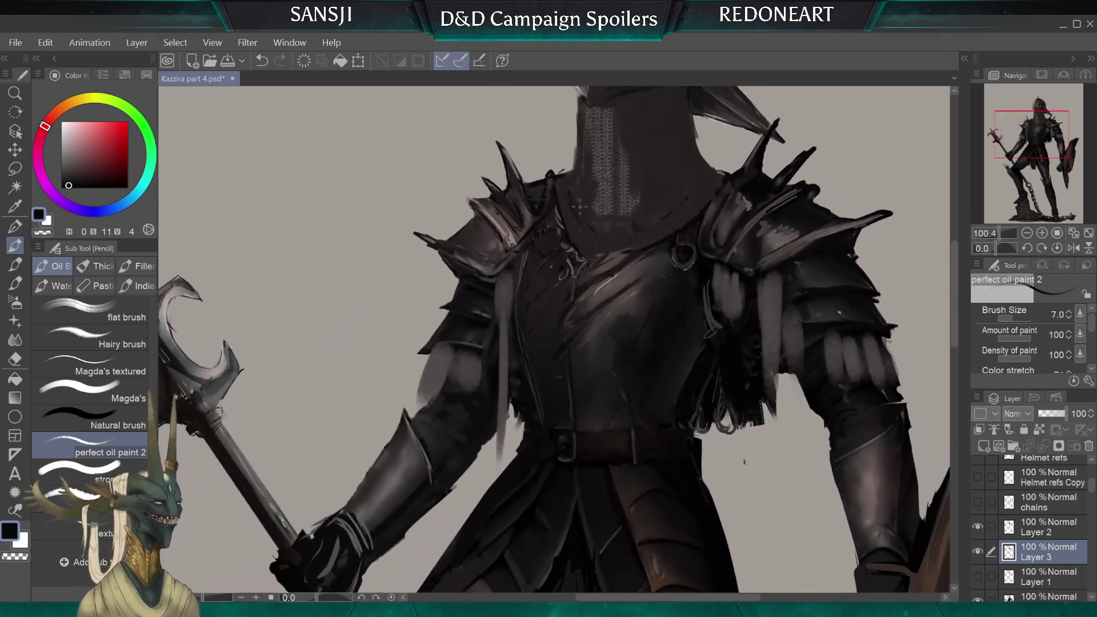
{"action": "left_click_drag", "start_coordinate": [546, 389], "coordinate": [544, 371]}
{"action": "scroll", "coordinate": [531, 143], "scroll_direction": "down", "scroll_amount": 2}
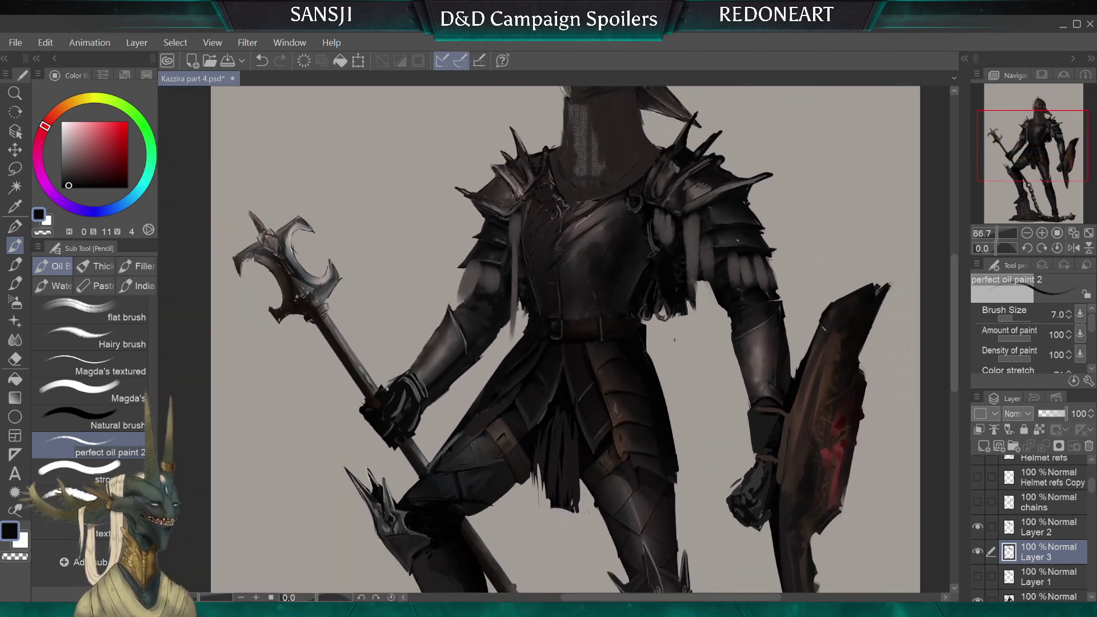
{"action": "left_click_drag", "start_coordinate": [572, 400], "coordinate": [563, 66]}
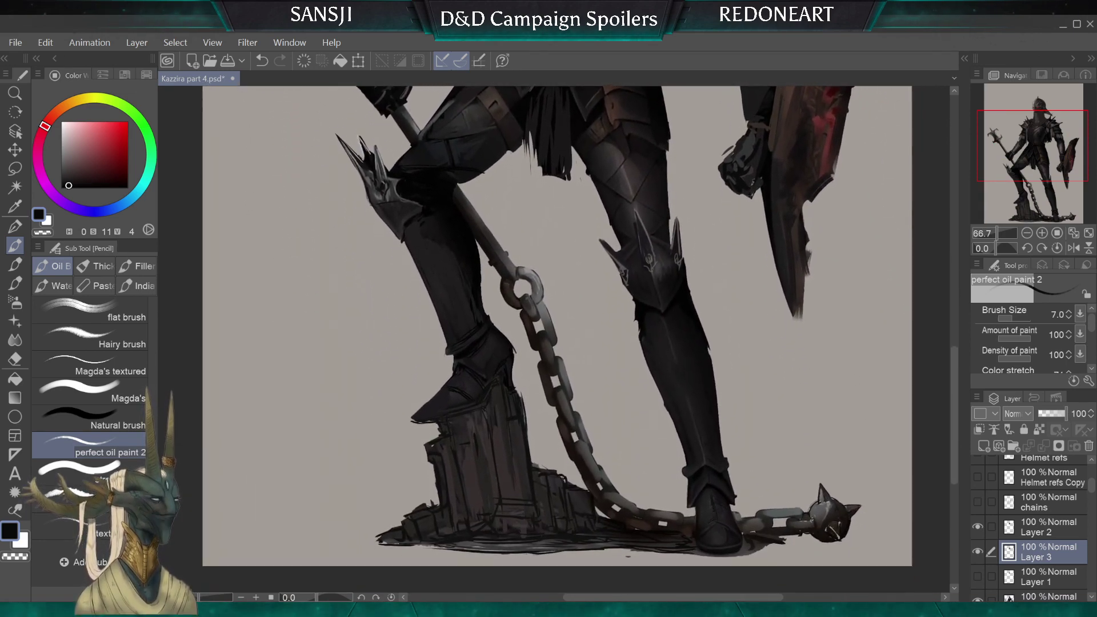
{"action": "left_click_drag", "start_coordinate": [580, 207], "coordinate": [544, 545]}
{"action": "left_click_drag", "start_coordinate": [472, 315], "coordinate": [534, 314]}
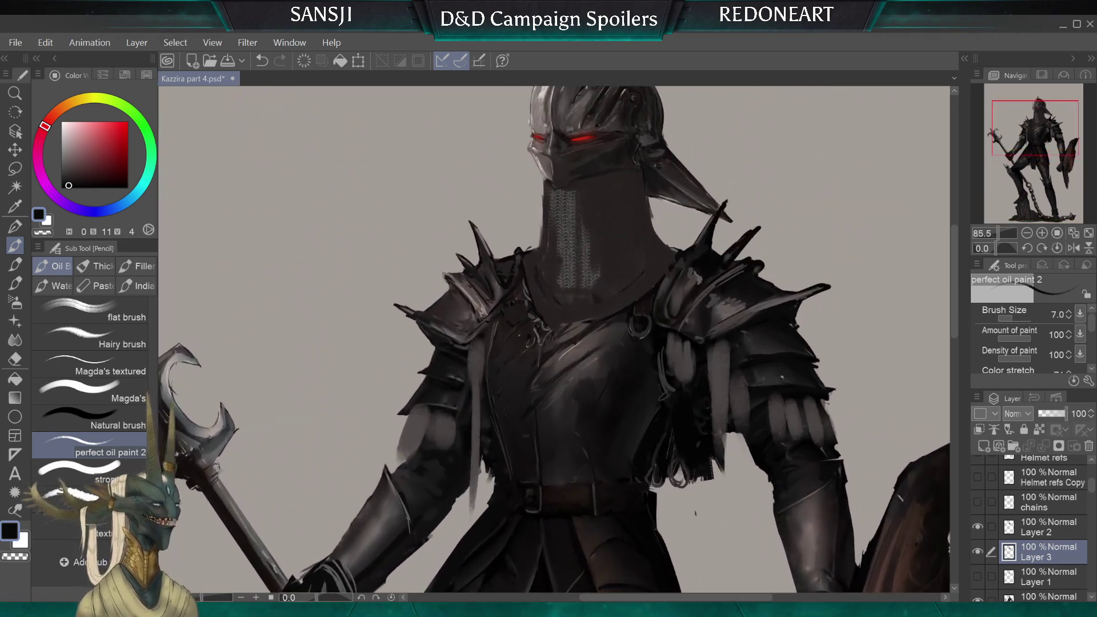
Paint near-black over the grey strokes hanging beneath the shield-side pauldron with perfect oil paint 2 at sizes 10 to 12
{"action": "key", "text": "bracketright"}
{"action": "key", "text": "bracketright"}
{"action": "key", "text": "bracketright"}
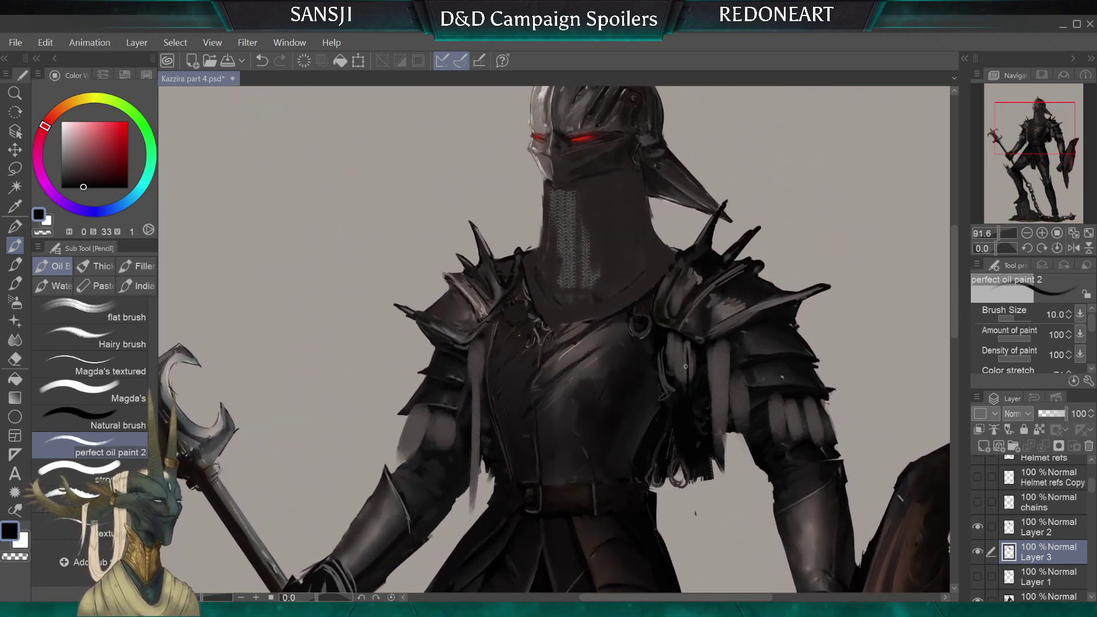
{"action": "left_click_drag", "start_coordinate": [683, 343], "coordinate": [686, 394]}
{"action": "key", "text": "bracketleft"}
{"action": "key", "text": "bracketright"}
{"action": "key", "text": "bracketright"}
{"action": "left_click_drag", "start_coordinate": [686, 343], "coordinate": [726, 430]}
Pick a dark grey from the helmet and paint softer rings down the middle of the neck with the brush at size 50
{"action": "left_click", "coordinate": [617, 186], "text": "alt"}
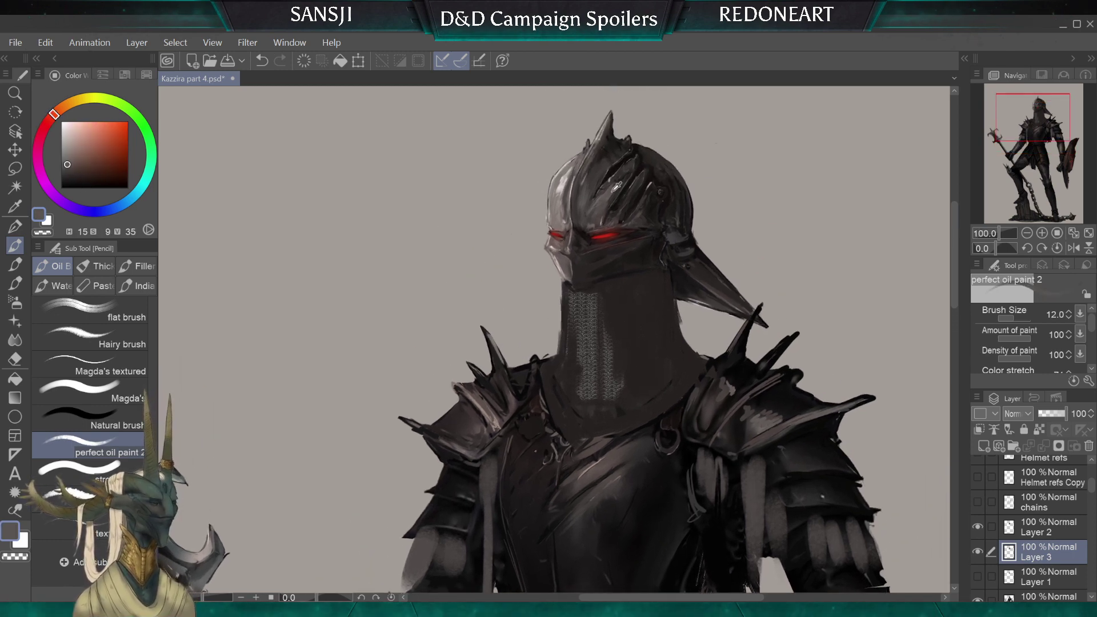
{"action": "key", "text": "bracketright"}
{"action": "key", "text": "bracketright"}
{"action": "key", "text": "bracketright"}
{"action": "key", "text": "bracketright"}
{"action": "key", "text": "bracketright"}
{"action": "key", "text": "bracketright"}
{"action": "key", "text": "bracketright"}
{"action": "key", "text": "bracketleft"}
{"action": "key", "text": "bracketleft"}
{"action": "key", "text": "bracketleft"}
{"action": "key", "text": "bracketright"}
{"action": "left_click_drag", "start_coordinate": [609, 350], "coordinate": [613, 389]}
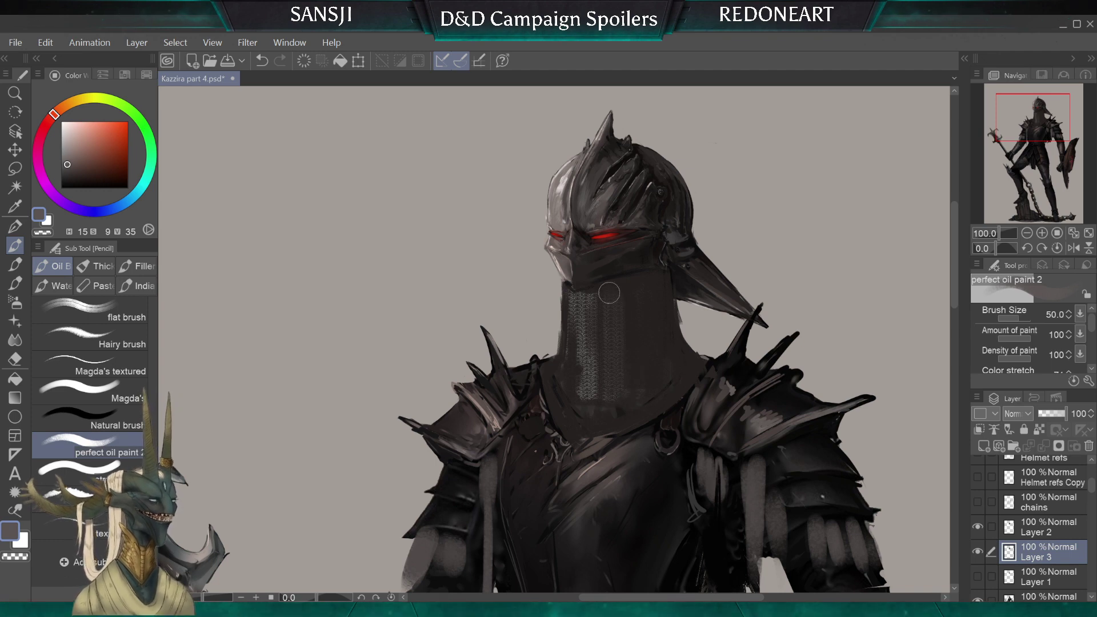
Extend the dark grey rings over the lower front of the neck with the brush at size 25
{"action": "key", "text": "bracketleft"}
{"action": "left_click_drag", "start_coordinate": [600, 343], "coordinate": [591, 404]}
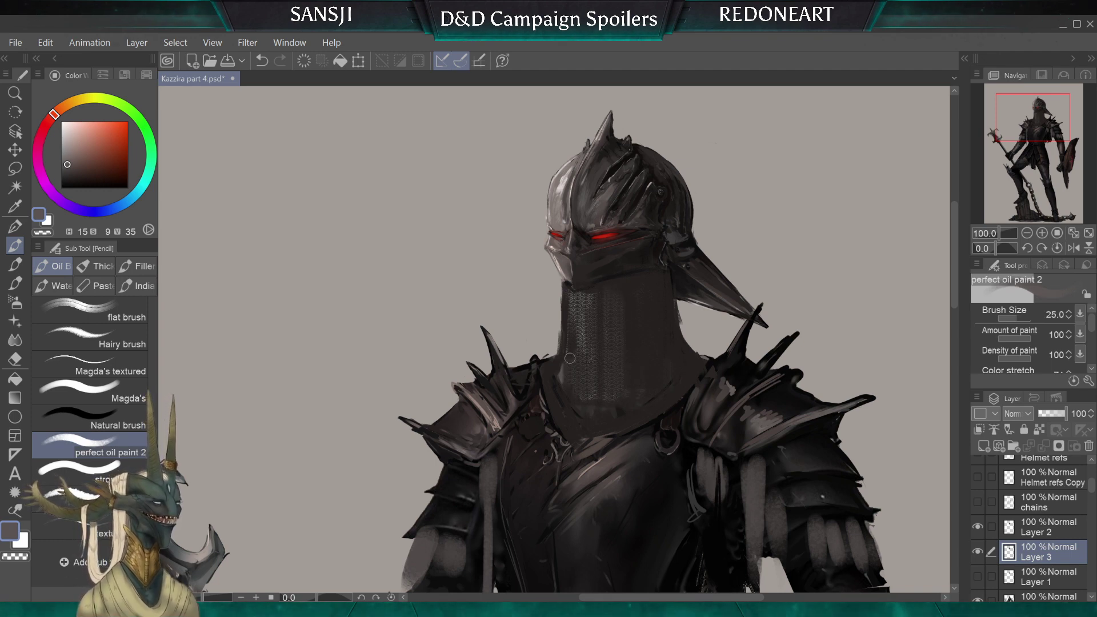
Pick a near-black beside the neck and darken the shadowed areas around the chainmail rings with the brush at size 20
{"action": "left_click", "coordinate": [557, 382], "text": "alt"}
{"action": "key", "text": "bracketright"}
{"action": "key", "text": "bracketright"}
{"action": "key", "text": "bracketleft"}
{"action": "key", "text": "bracketleft"}
{"action": "key", "text": "bracketleft"}
{"action": "key", "text": "bracketleft"}
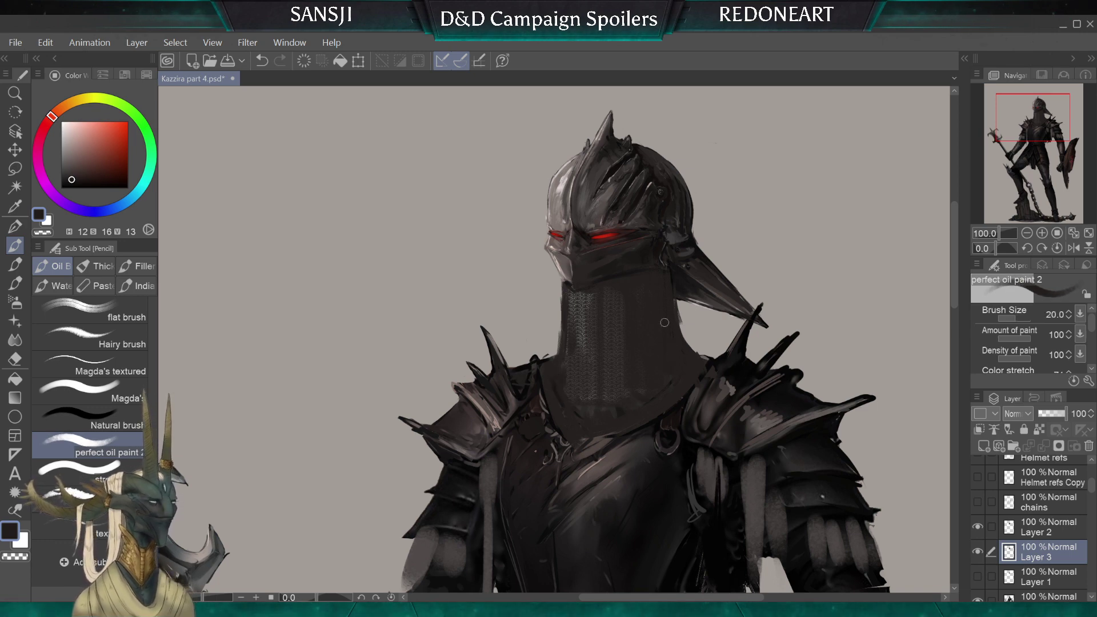
{"action": "key", "text": "bracketleft"}
{"action": "key", "text": "bracketleft"}
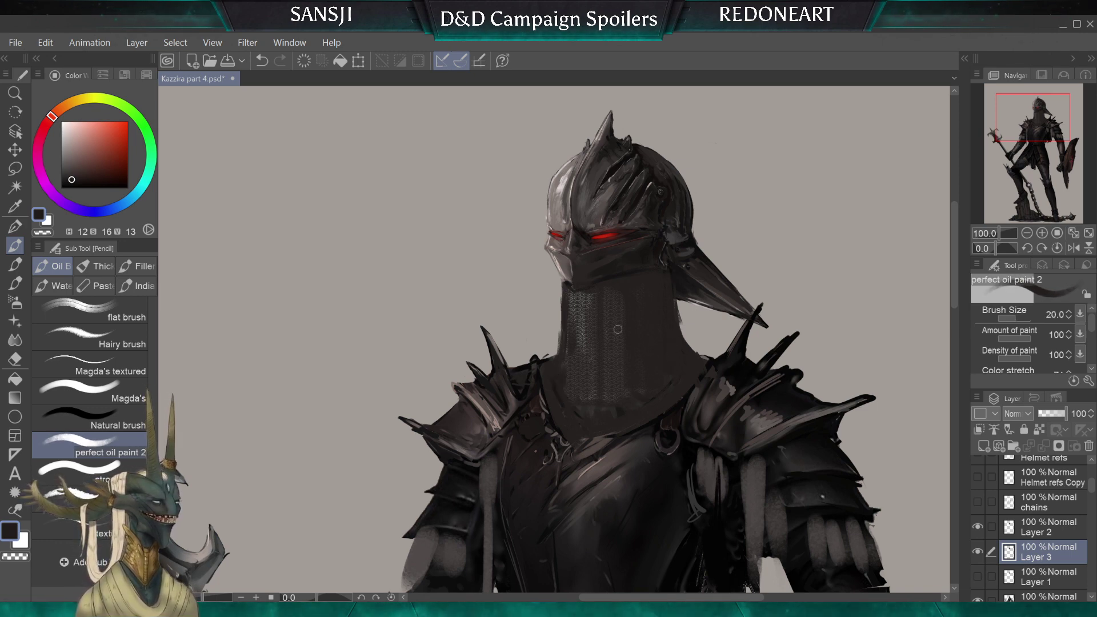
Sample a deeper near-black from the helmet's lower edge and paint the neck and collar edges at sizes 10 to 12
{"action": "left_click", "coordinate": [668, 279], "text": "alt"}
{"action": "key", "text": "bracketleft"}
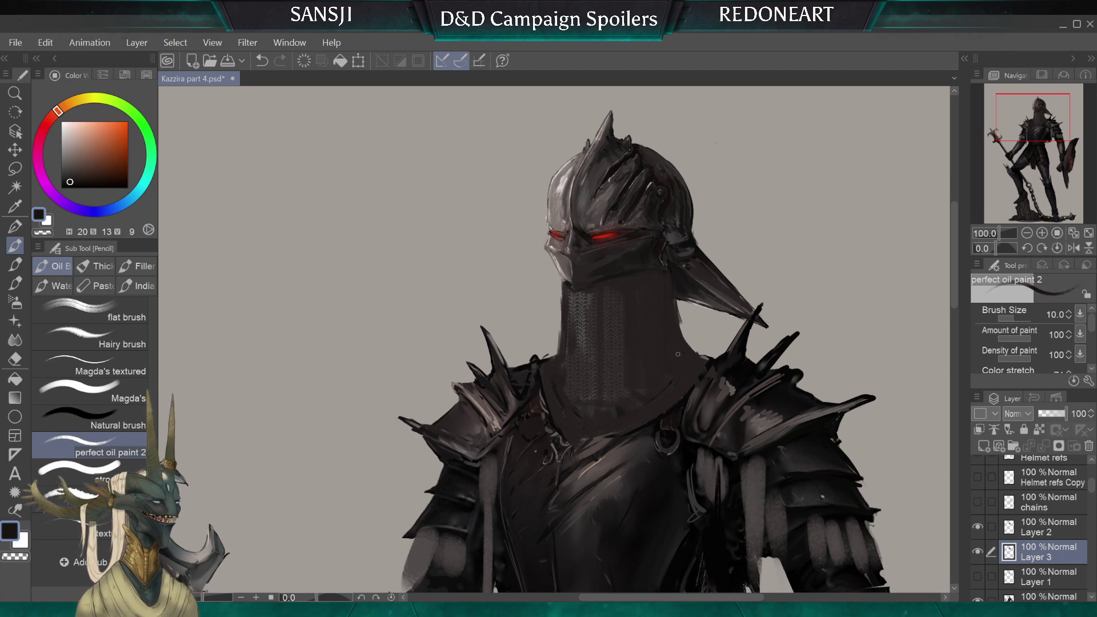
{"action": "key", "text": "bracketright"}
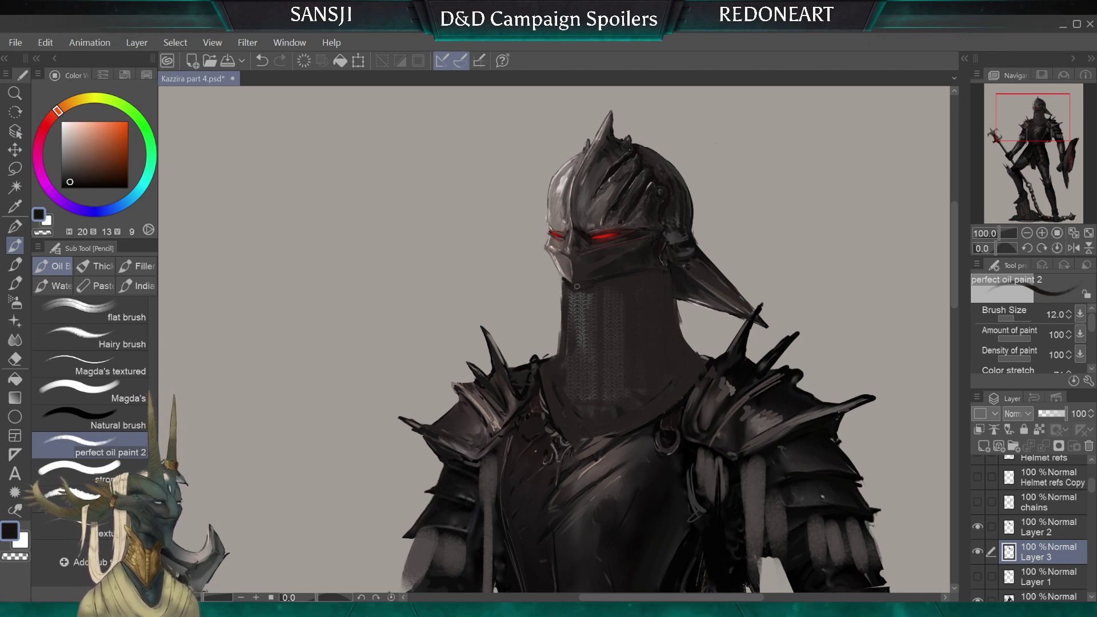
{"action": "key", "text": "bracketleft"}
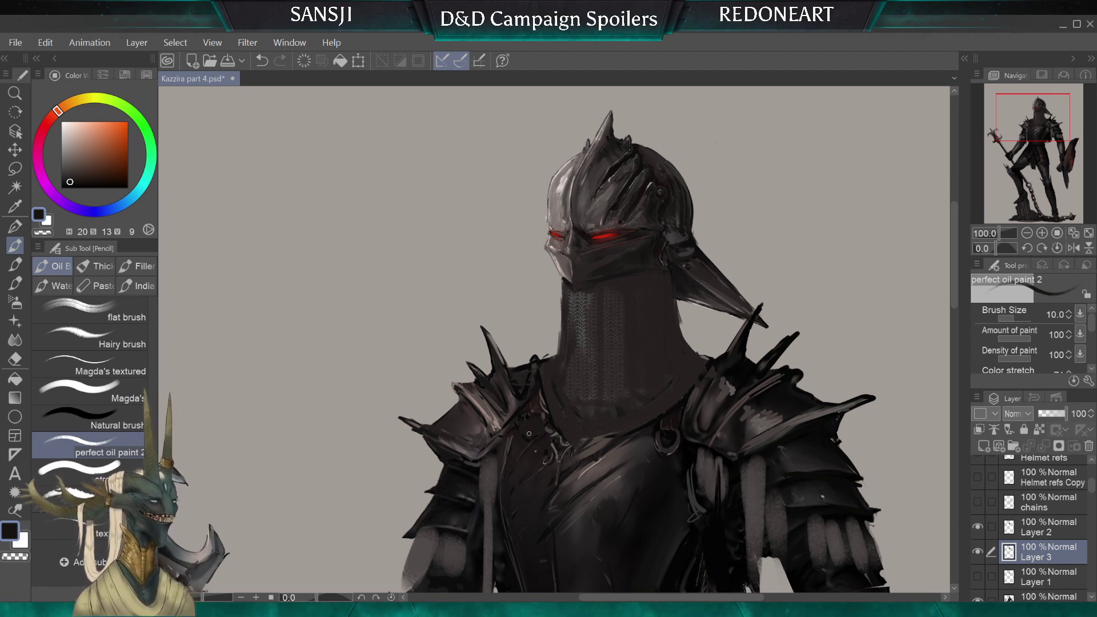
Pick a dark grey from the helmet and shade the lower front of the neck with the brush at sizes 40 to 50
{"action": "scroll", "coordinate": [483, 291], "scroll_direction": "down", "scroll_amount": 5}
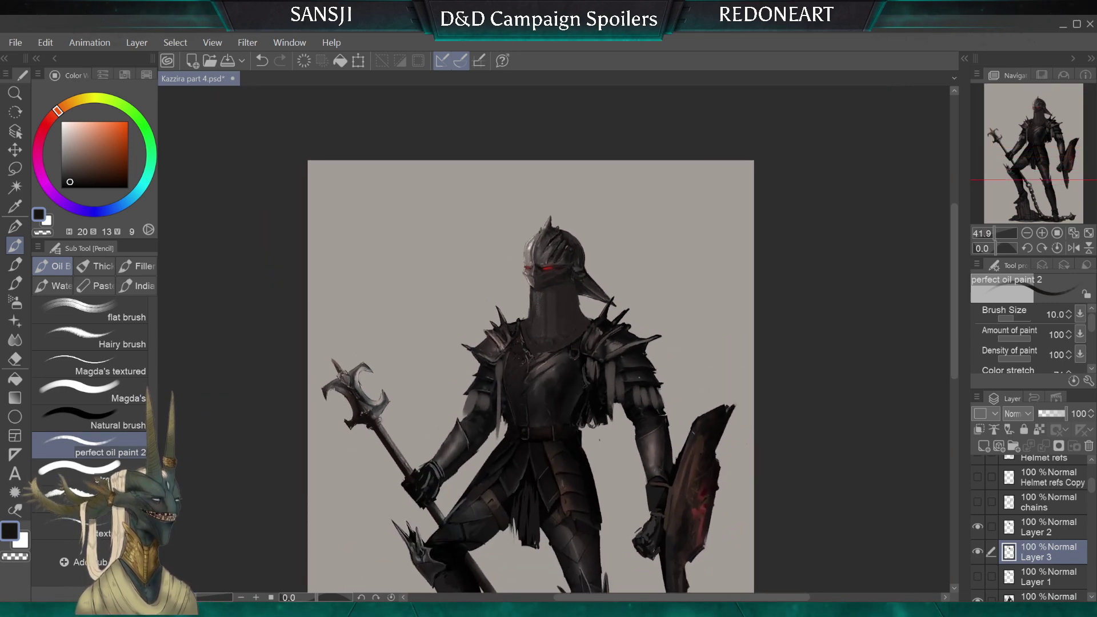
{"action": "scroll", "coordinate": [465, 287], "scroll_direction": "up", "scroll_amount": 4}
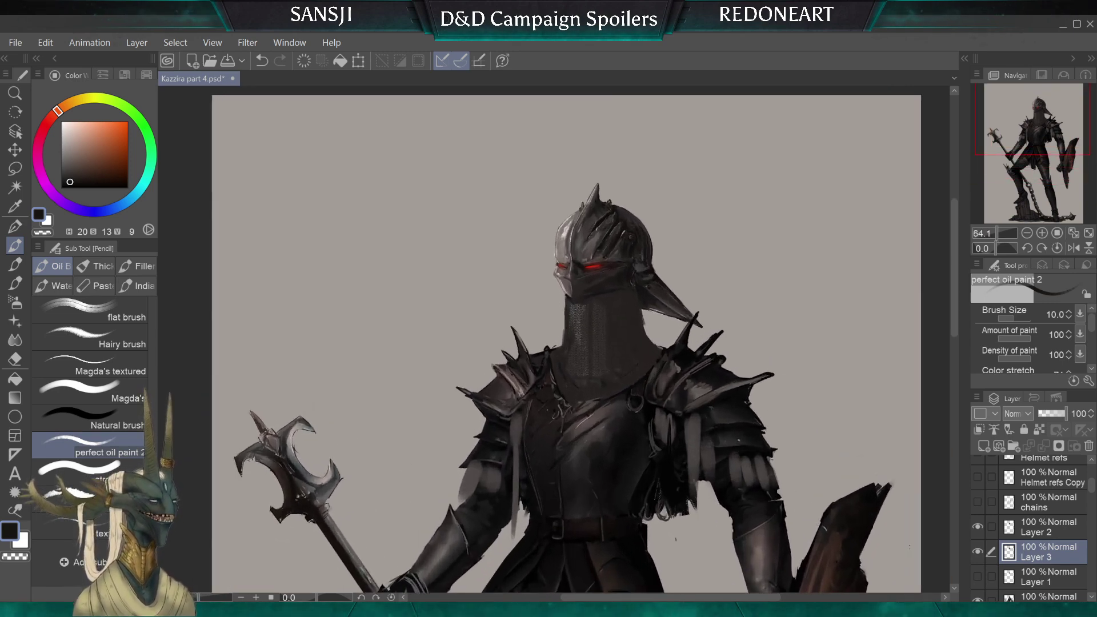
{"action": "scroll", "coordinate": [465, 287], "scroll_direction": "up", "scroll_amount": 1}
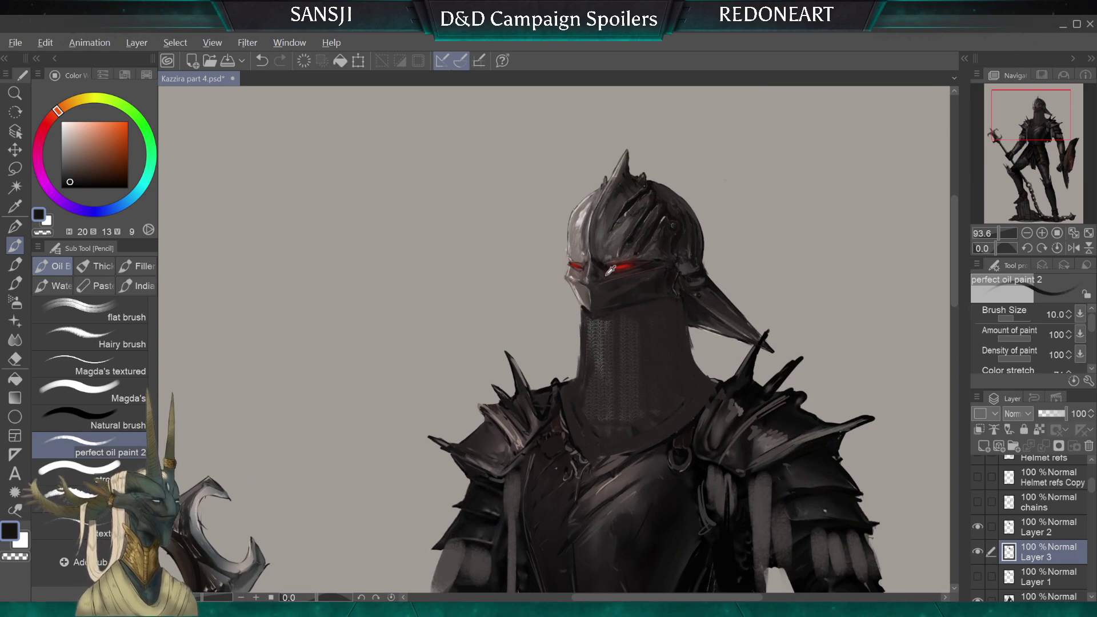
{"action": "left_click", "coordinate": [599, 243], "text": "alt"}
{"action": "key", "text": "bracketright"}
{"action": "key", "text": "bracketright"}
{"action": "key", "text": "bracketright"}
{"action": "key", "text": "bracketright"}
{"action": "key", "text": "bracketright"}
{"action": "key", "text": "bracketright"}
{"action": "key", "text": "bracketright"}
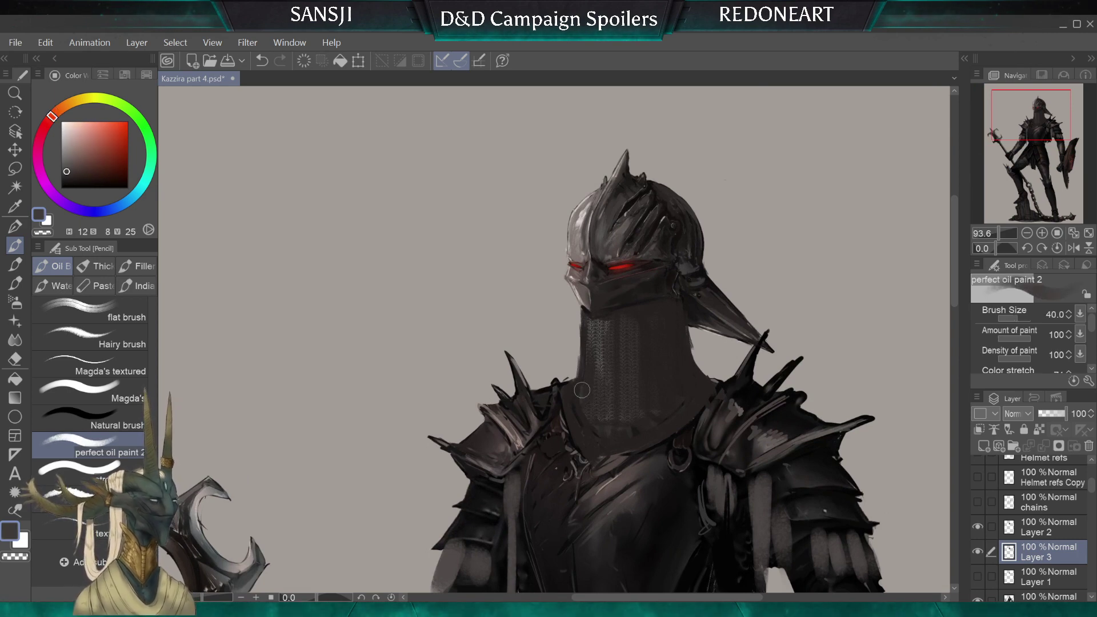
{"action": "mouse_move", "coordinate": [594, 393]}
{"action": "left_mouse_down"}
{"action": "mouse_move", "coordinate": [597, 324]}
{"action": "mouse_move", "coordinate": [599, 382]}
{"action": "left_mouse_up"}
{"action": "key", "text": "bracketleft"}
{"action": "left_click", "coordinate": [603, 333], "text": "alt"}
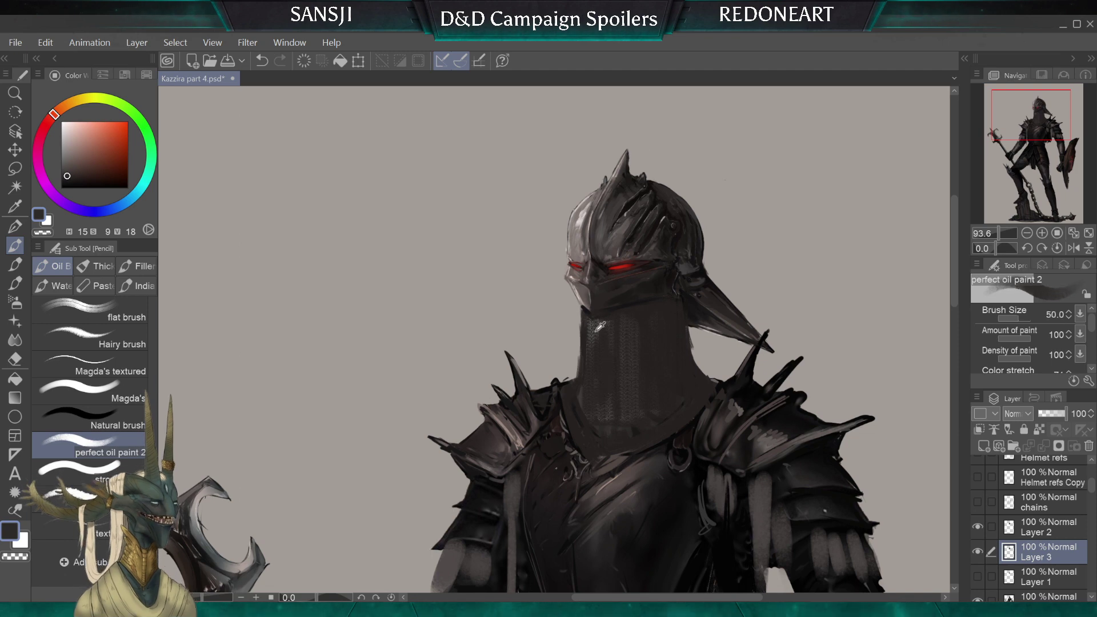
Choose a neutral mid grey and brighten the chainmail rings down the front of the neck and collar at sizes 25 to 30
{"action": "key", "text": "bracketright"}
{"action": "left_click", "coordinate": [73, 151]}
{"action": "left_click_drag", "start_coordinate": [73, 152], "coordinate": [61, 155]}
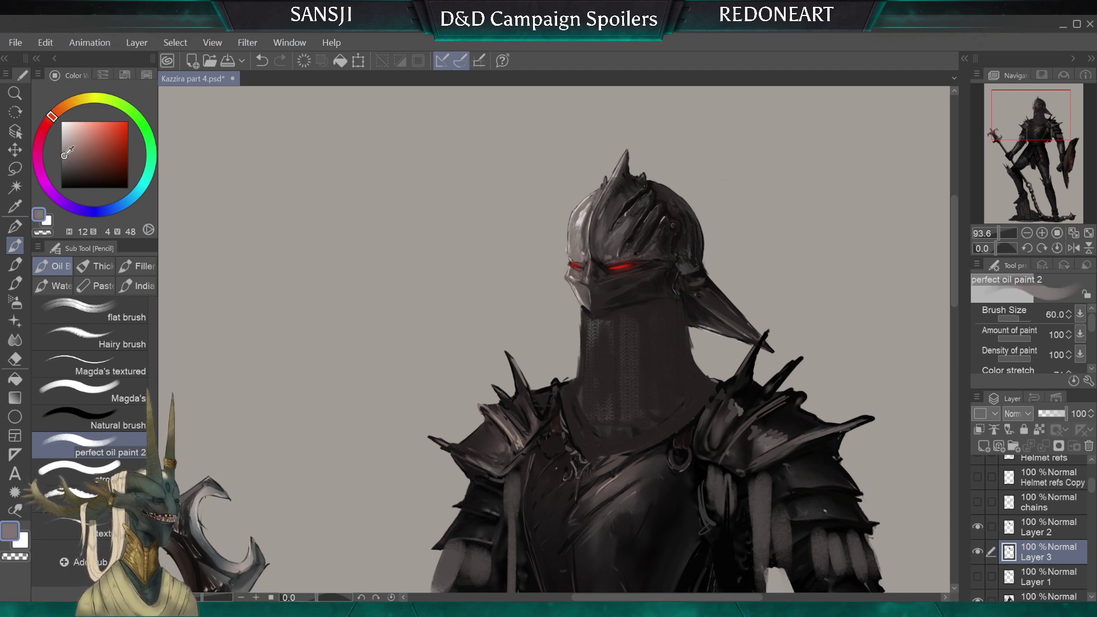
{"action": "key", "text": "bracketleft"}
{"action": "key", "text": "bracketleft"}
{"action": "key", "text": "bracketleft"}
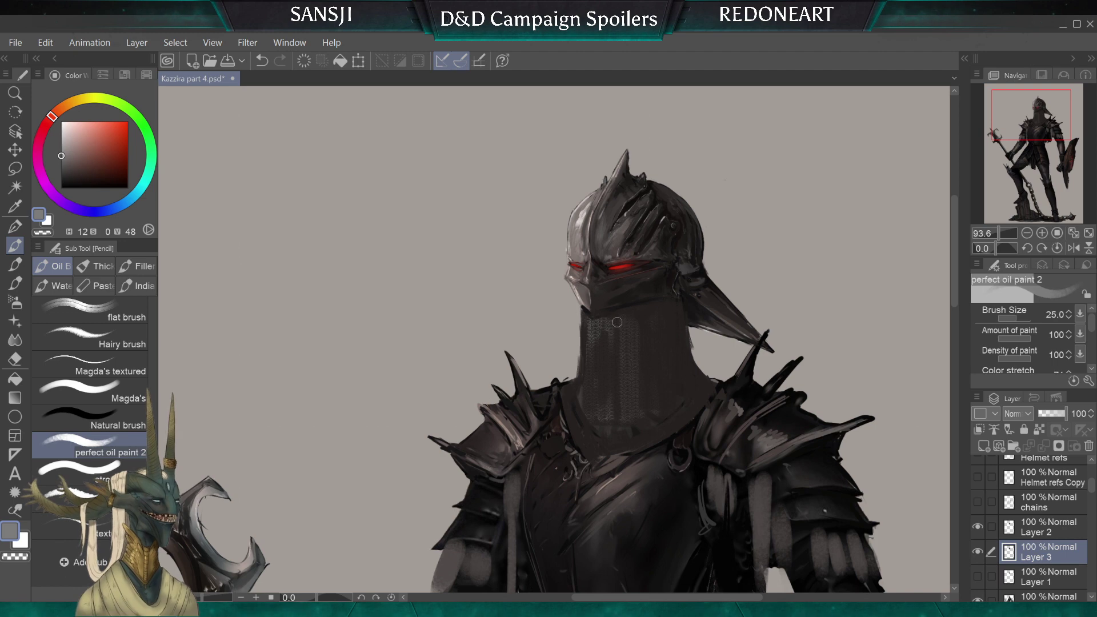
{"action": "key", "text": "bracketright"}
{"action": "left_click_drag", "start_coordinate": [607, 328], "coordinate": [606, 393]}
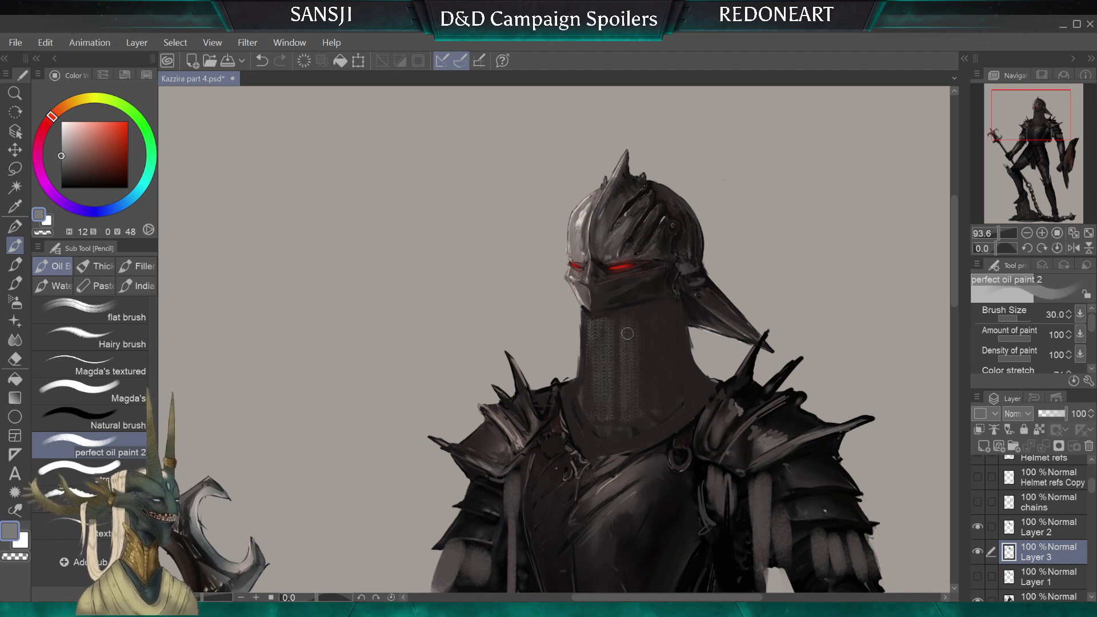
{"action": "key", "text": "bracketright"}
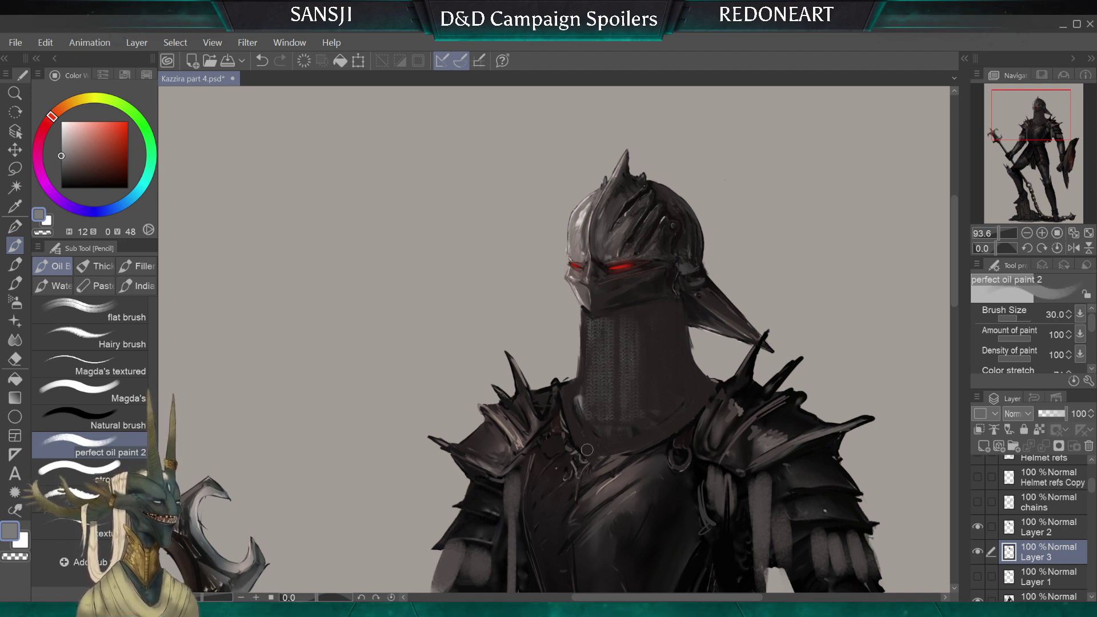
Pick the dark neck colour, paint over the pale strokes on the collar at size 50, and refine the collar at sizes 15 to 5
{"action": "left_click", "coordinate": [654, 410], "text": "alt"}
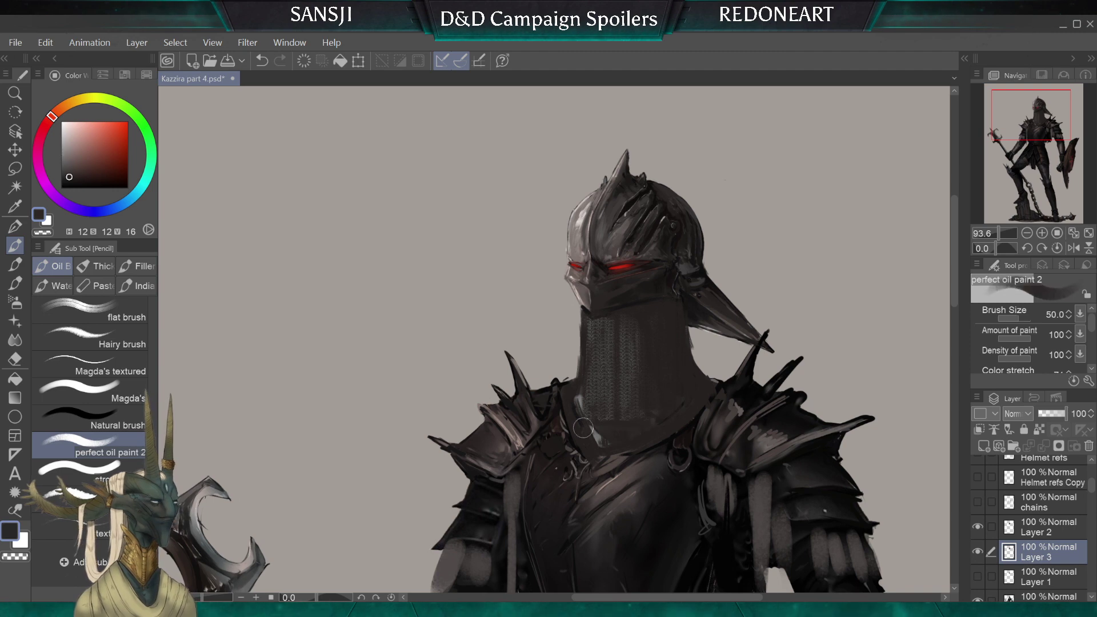
{"action": "key", "text": "bracketleft"}
{"action": "key", "text": "bracketleft"}
{"action": "key", "text": "bracketleft"}
{"action": "key", "text": "bracketleft"}
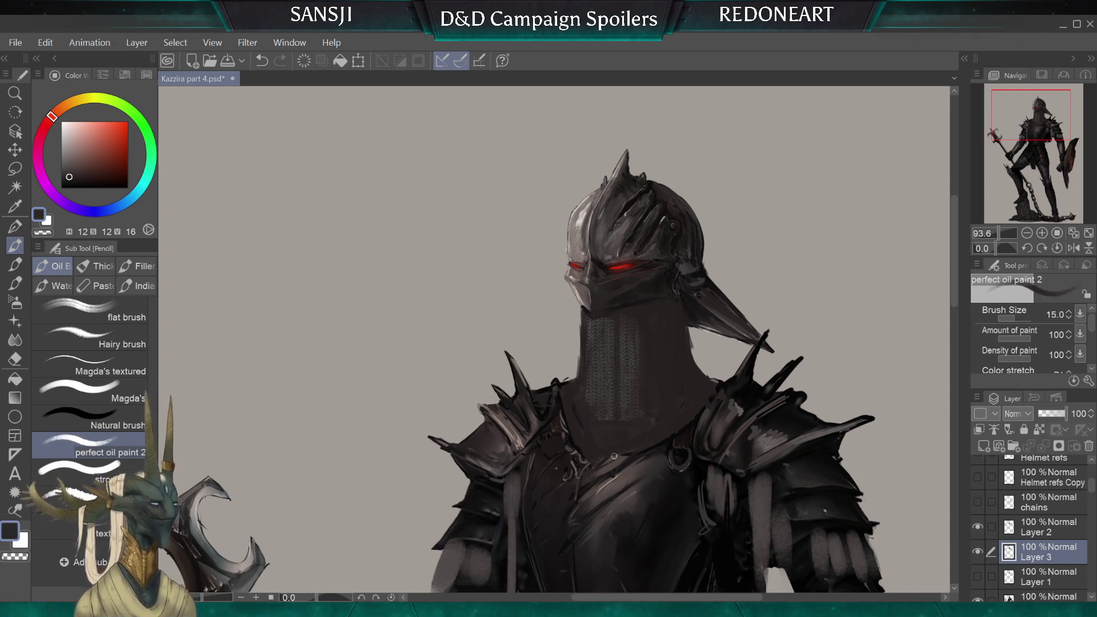
{"action": "key", "text": "bracketleft"}
{"action": "key", "text": "bracketleft"}
{"action": "key", "text": "bracketleft"}
{"action": "key", "text": "bracketleft"}
{"action": "key", "text": "bracketleft"}
{"action": "key", "text": "bracketleft"}
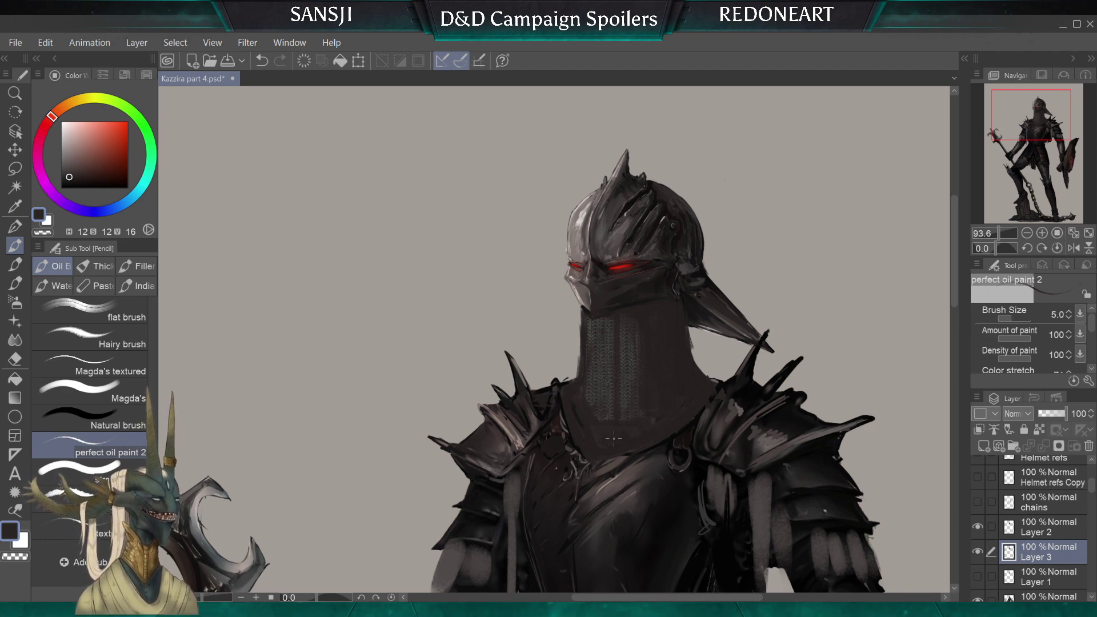
Return to the Kazzira part 4 document and examine the knight's helmet, neck and shoulders
{"action": "scroll", "coordinate": [614, 438], "scroll_direction": "down", "scroll_amount": 2}
{"action": "left_click_drag", "start_coordinate": [614, 439], "coordinate": [656, 352]}
{"action": "scroll", "coordinate": [614, 439], "scroll_direction": "down", "scroll_amount": 2}
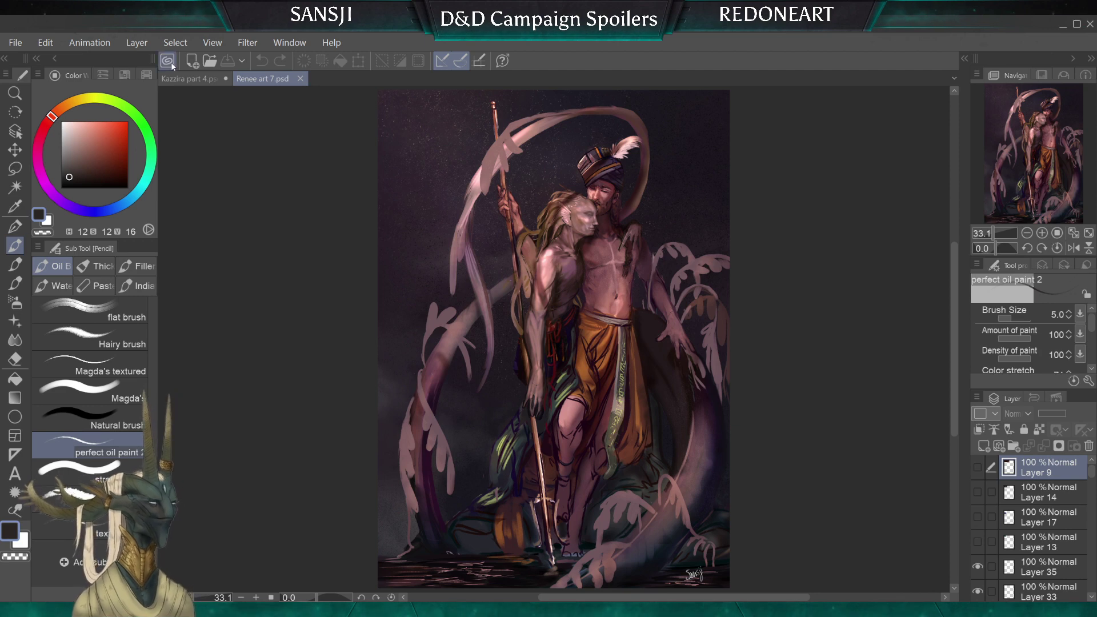
{"action": "left_click", "coordinate": [198, 78]}
{"action": "left_click_drag", "start_coordinate": [606, 308], "coordinate": [544, 360]}
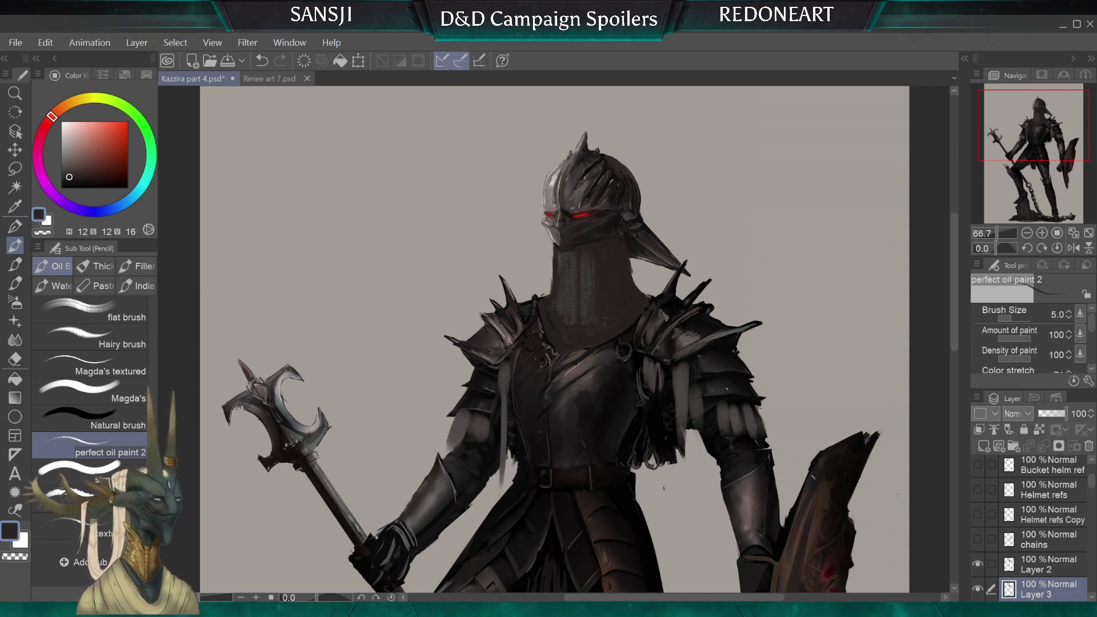
{"action": "scroll", "coordinate": [601, 197], "scroll_direction": "up", "scroll_amount": 3}
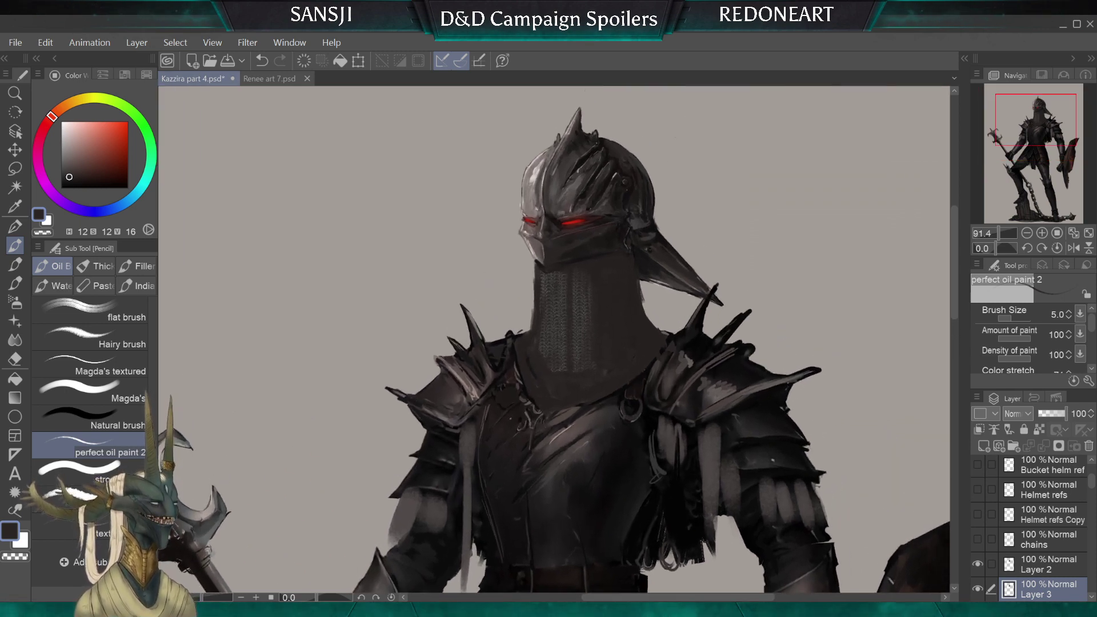
{"action": "left_click_drag", "start_coordinate": [571, 320], "coordinate": [671, 349]}
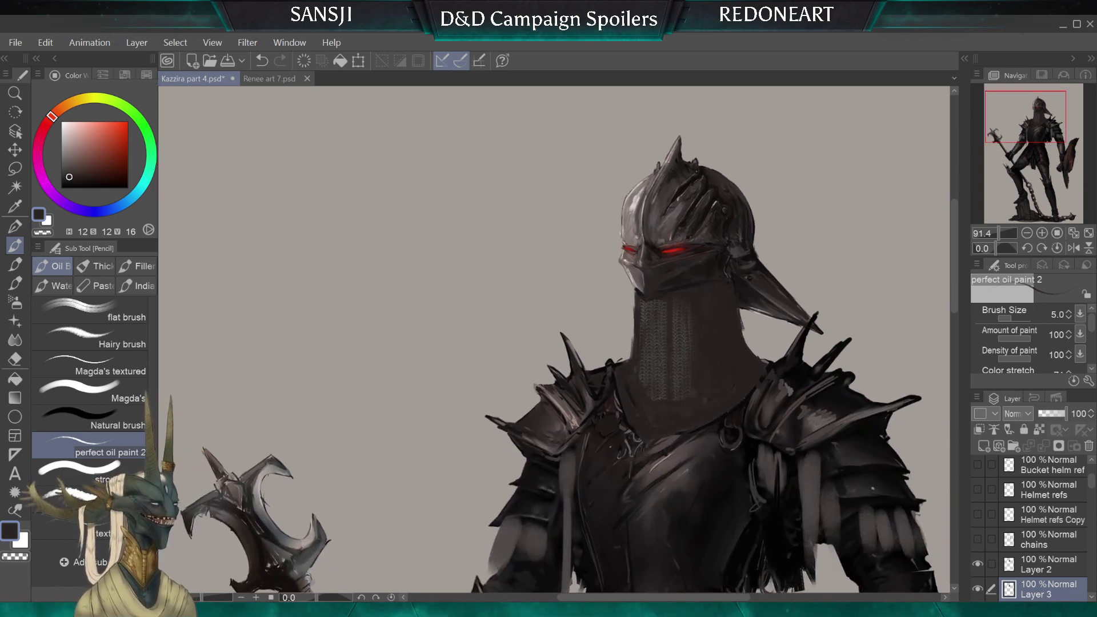
Compare the painting with and without Layer 2, and merge Layer 2 with Layer 3
{"action": "left_click", "coordinate": [978, 564]}
{"action": "left_click", "coordinate": [977, 564]}
{"action": "left_click", "coordinate": [1033, 563], "text": "ctrl"}
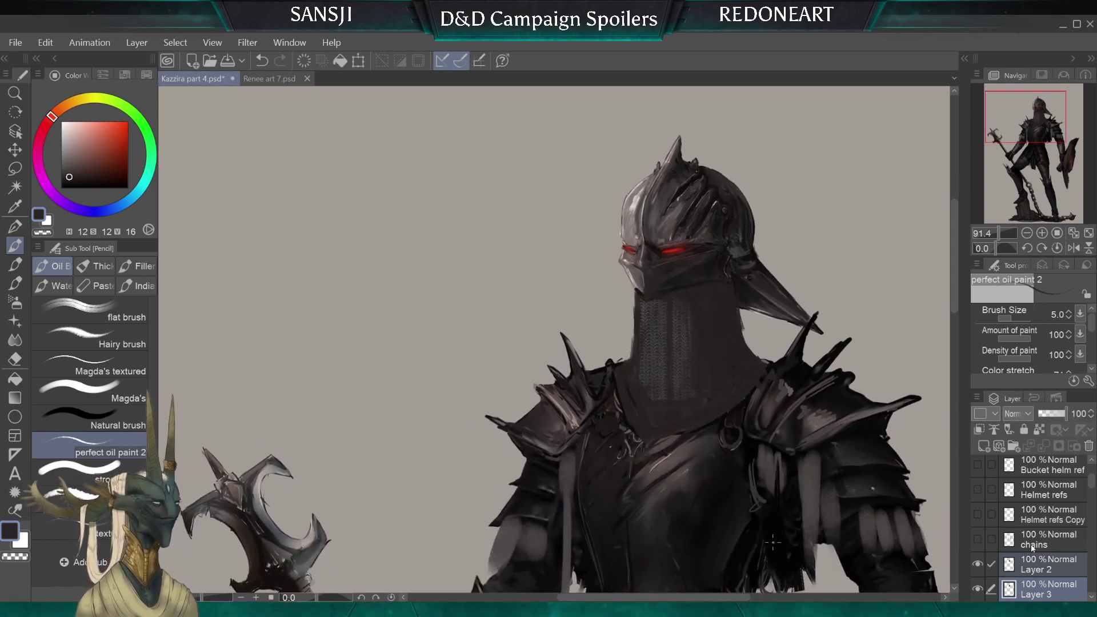
{"action": "key", "text": "shift+alt+e"}
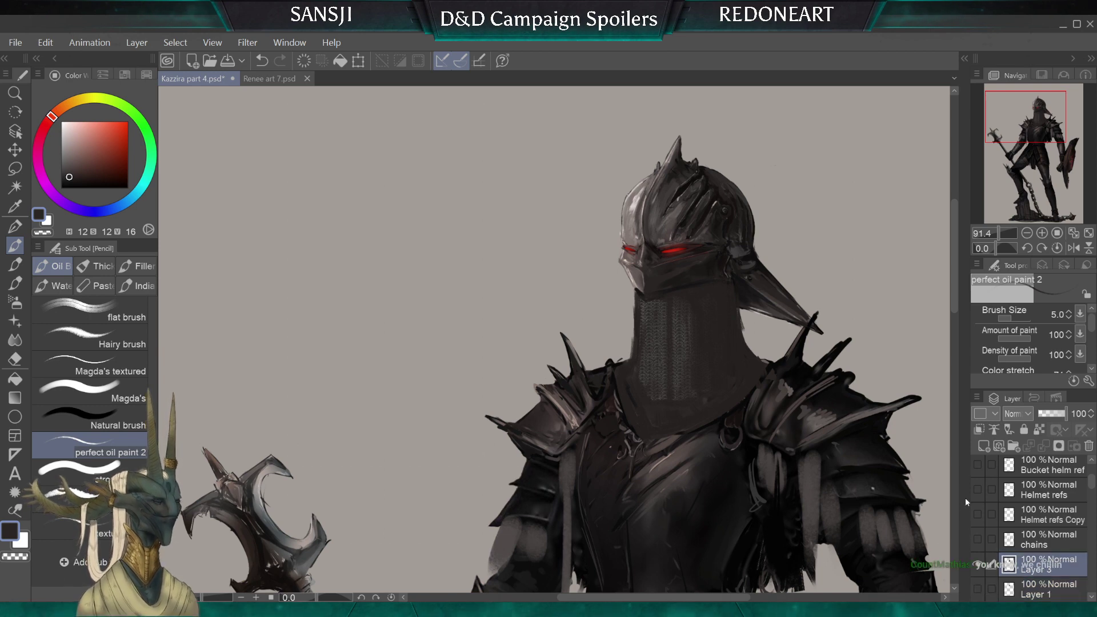
Trim the outline of the neck with the Hard eraser, working from size 20 down to size 7
{"action": "scroll", "coordinate": [657, 286], "scroll_direction": "up", "scroll_amount": 1}
{"action": "left_click_drag", "start_coordinate": [657, 285], "coordinate": [625, 303]}
{"action": "key", "text": "e"}
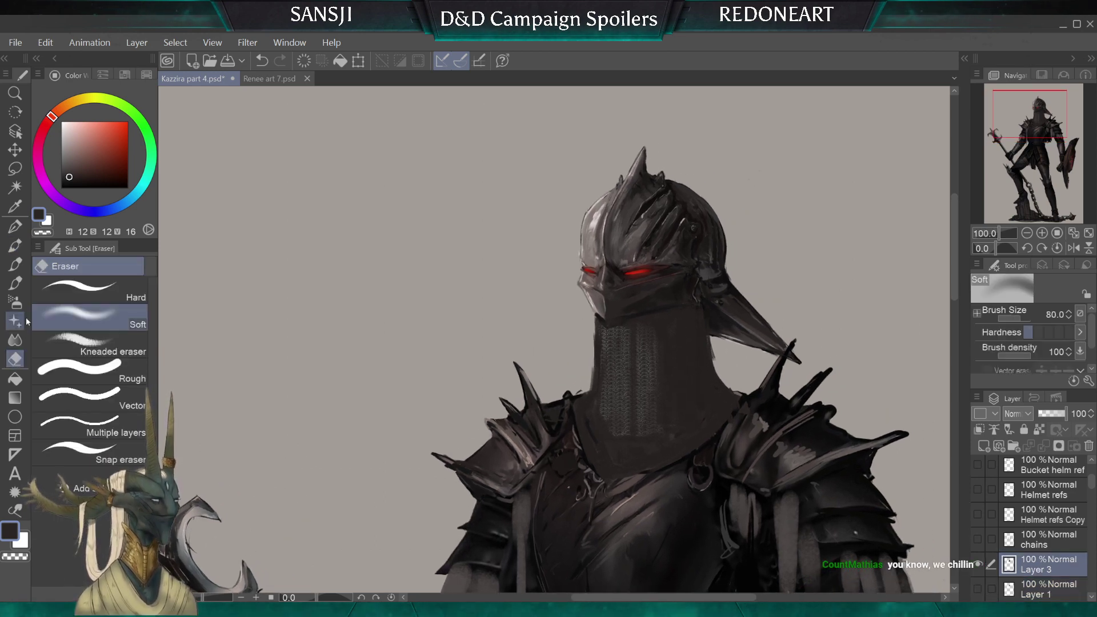
{"action": "key", "text": "bracketright"}
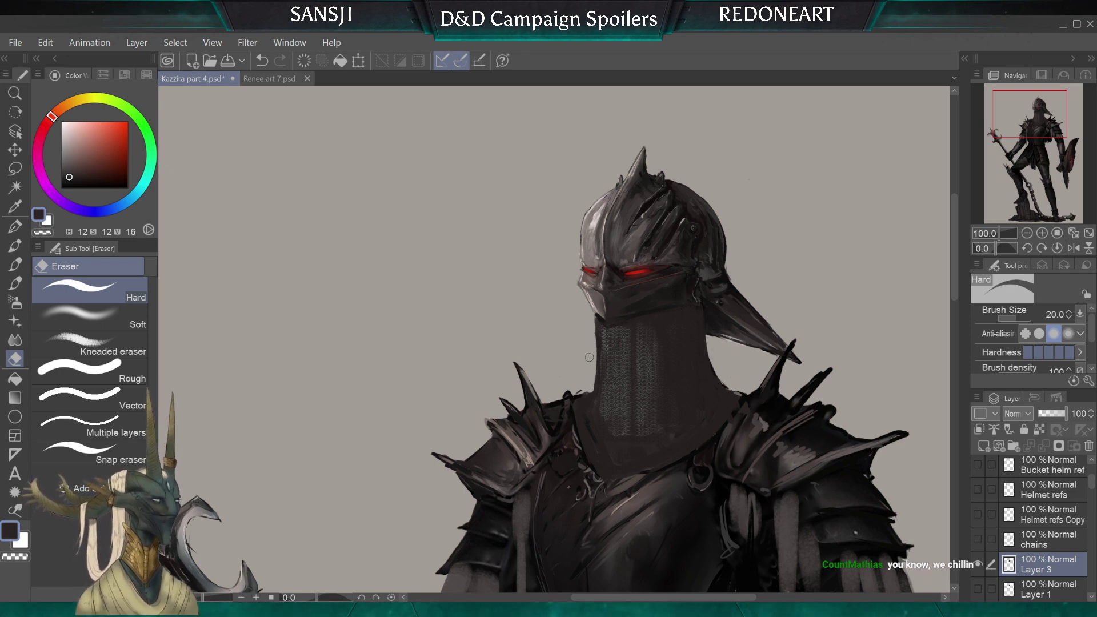
{"action": "key", "text": "bracketleft"}
{"action": "key", "text": "bracketleft"}
{"action": "key", "text": "bracketleft"}
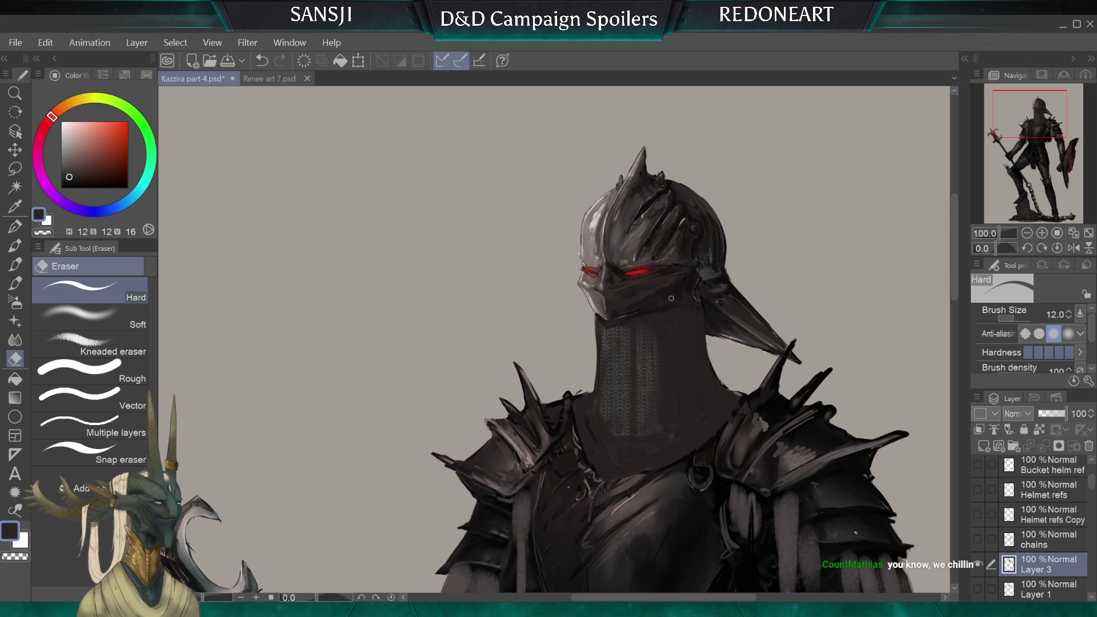
{"action": "key", "text": "["}
{"action": "key", "text": "["}
{"action": "key", "text": "["}
{"action": "key", "text": "["}
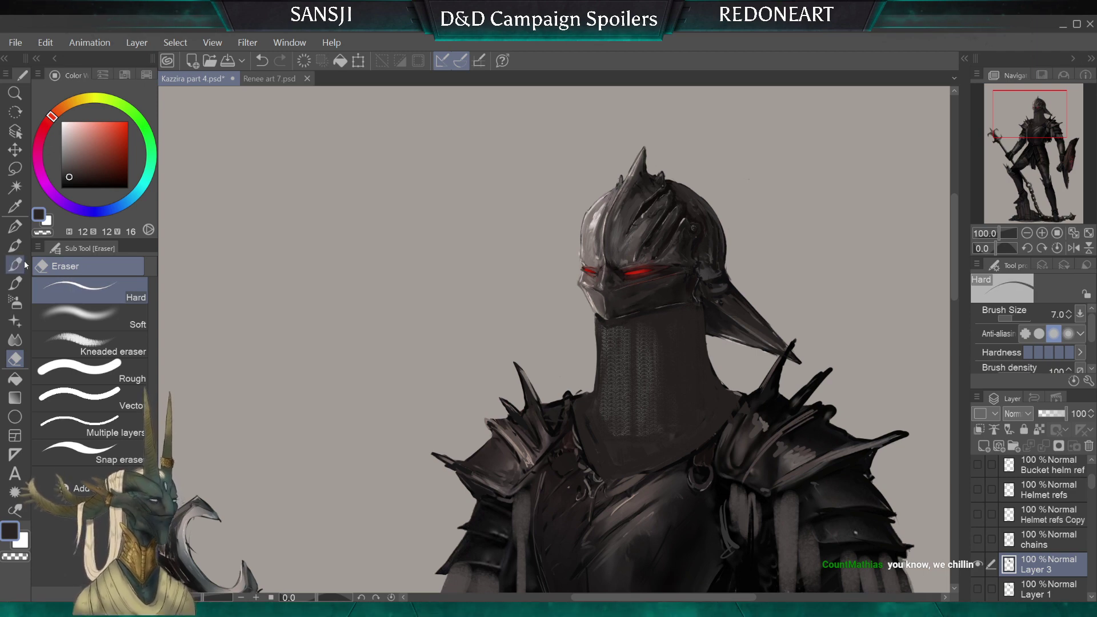
Pick a near-black from the face guard with perfect oil paint 2 and darken the helmet's lower edge at size 10
{"action": "left_click", "coordinate": [15, 246]}
{"action": "left_click", "coordinate": [658, 299], "text": "alt"}
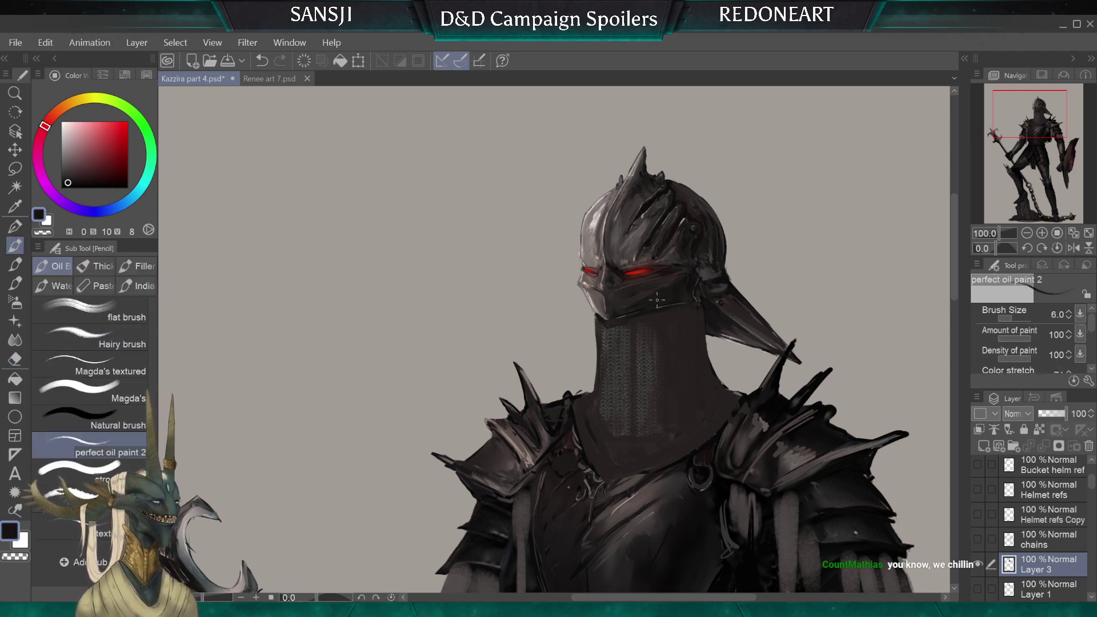
{"action": "key", "text": "bracketright"}
{"action": "key", "text": "bracketright"}
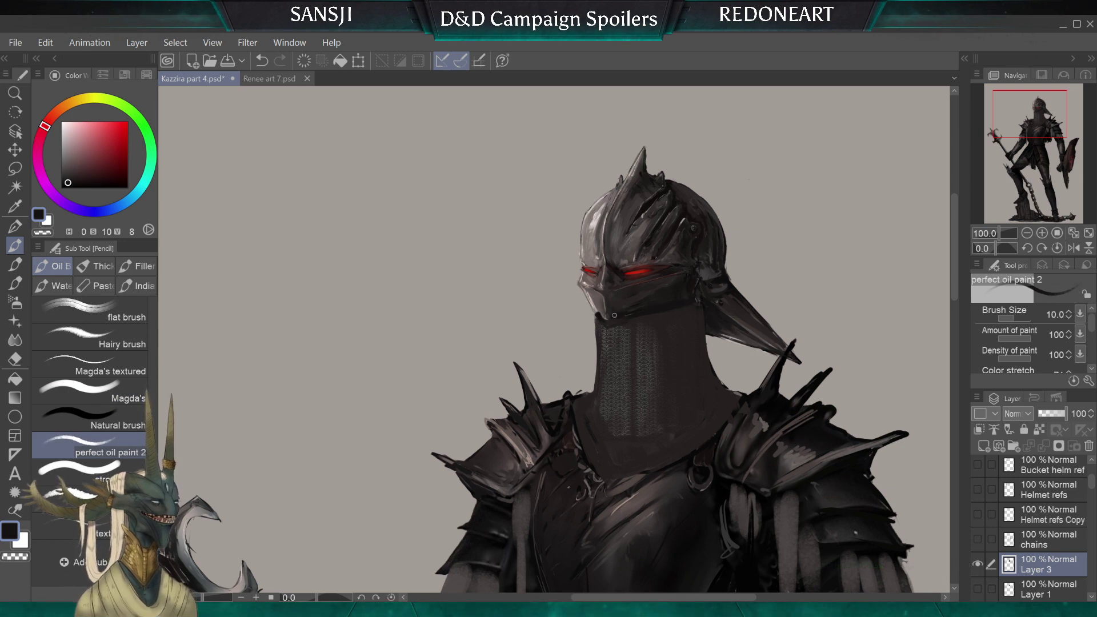
{"action": "key", "text": "bracketright"}
{"action": "key", "text": "bracketright"}
Sample a brownish grey from the helmet and paint the chin edge of the face guard with the brush at size 15
{"action": "left_click", "coordinate": [658, 269], "text": "alt"}
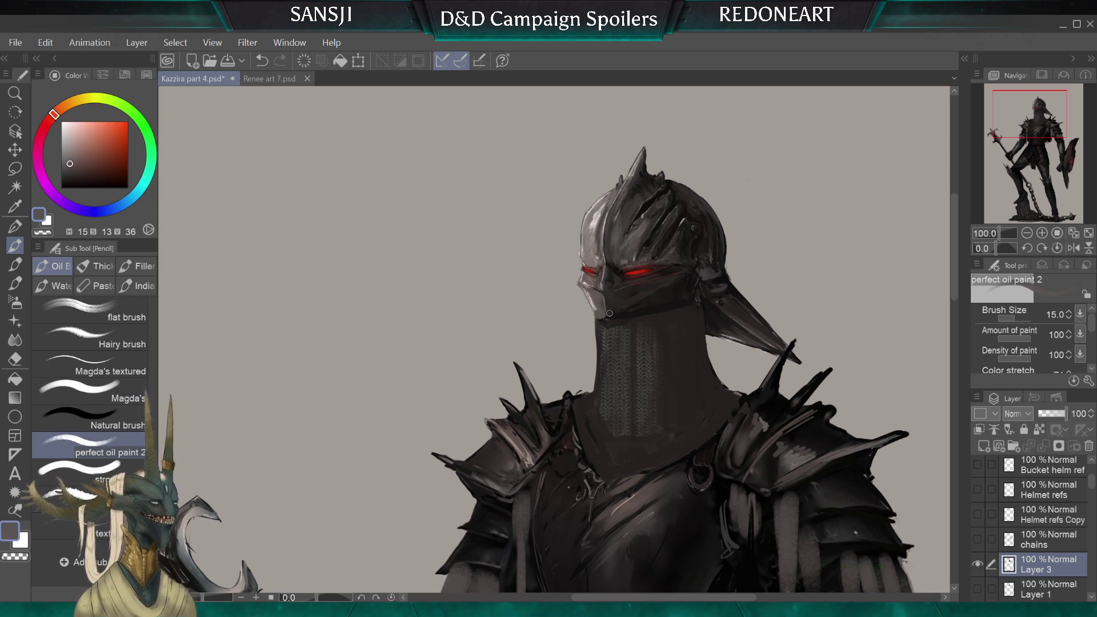
{"action": "key", "text": "bracketleft"}
{"action": "key", "text": "bracketleft"}
{"action": "key", "text": "bracketleft"}
Sample a near-black from the face guard and line its lower edge with perfect oil paint 2 at sizes 2.5 to 6
{"action": "left_click", "coordinate": [612, 315], "text": "alt"}
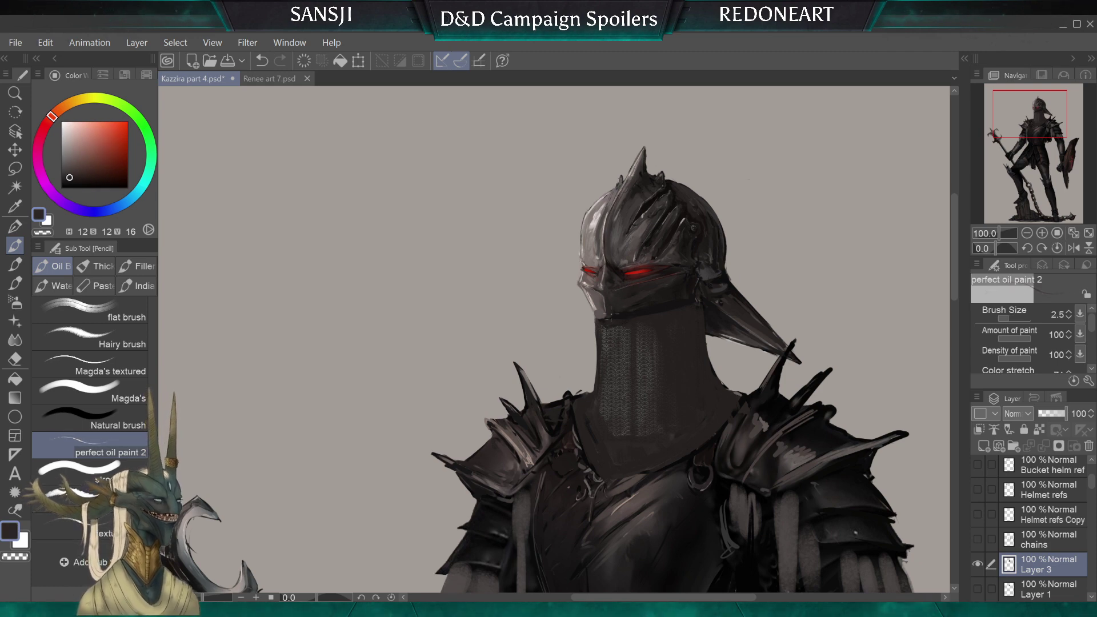
{"action": "key", "text": "bracketright"}
{"action": "key", "text": "bracketright"}
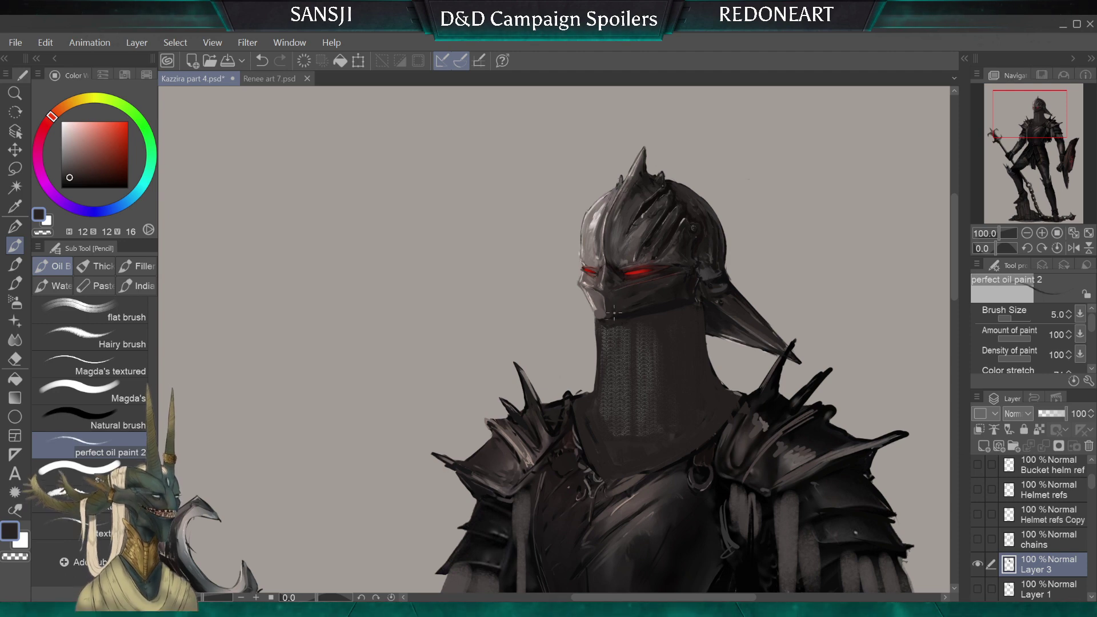
{"action": "key", "text": "bracketright"}
{"action": "key", "text": "bracketright"}
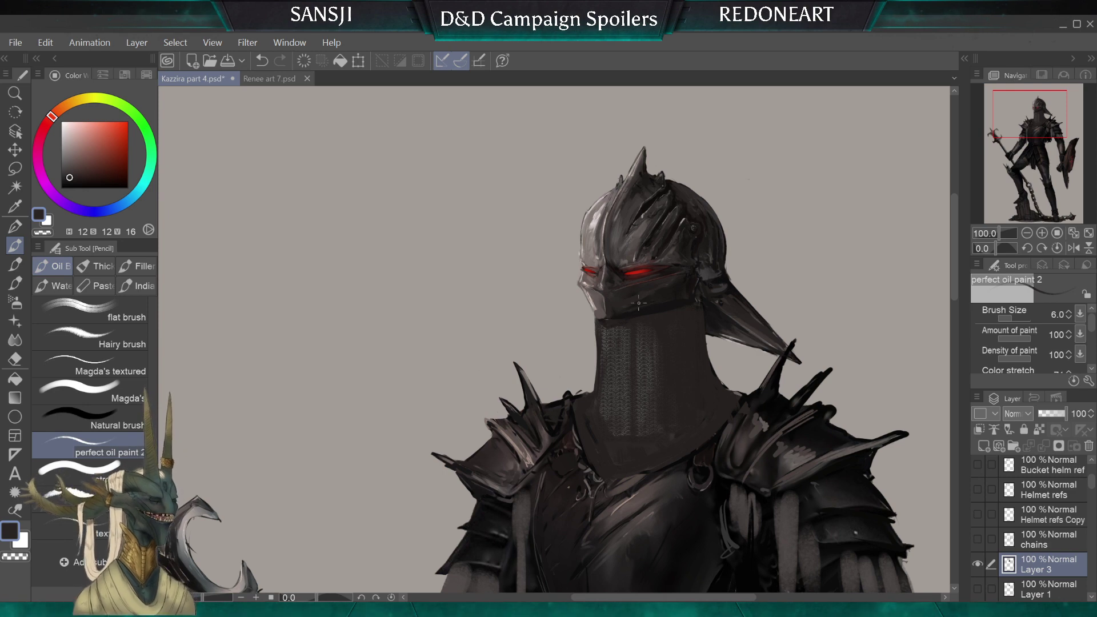
{"action": "key", "text": "bracketleft"}
{"action": "key", "text": "bracketleft"}
{"action": "key", "text": "bracketleft"}
{"action": "key", "text": "bracketleft"}
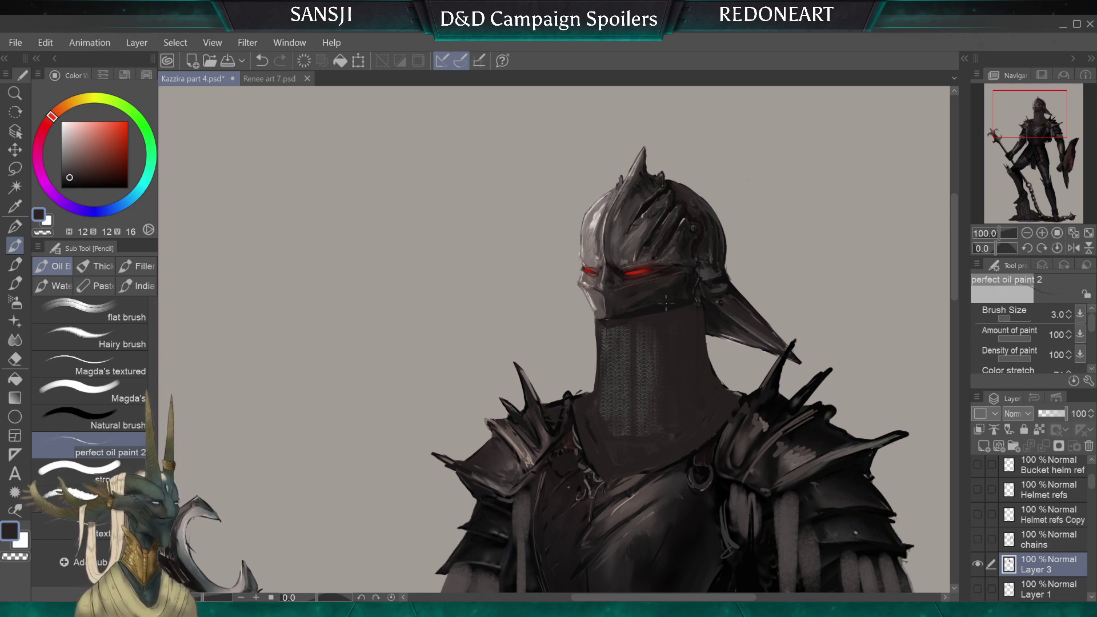
Touch up the face guard from chin to rear hinge with sampled brownish grey and near-black, using small brush sizes up to 6
{"action": "key", "text": "bracketright"}
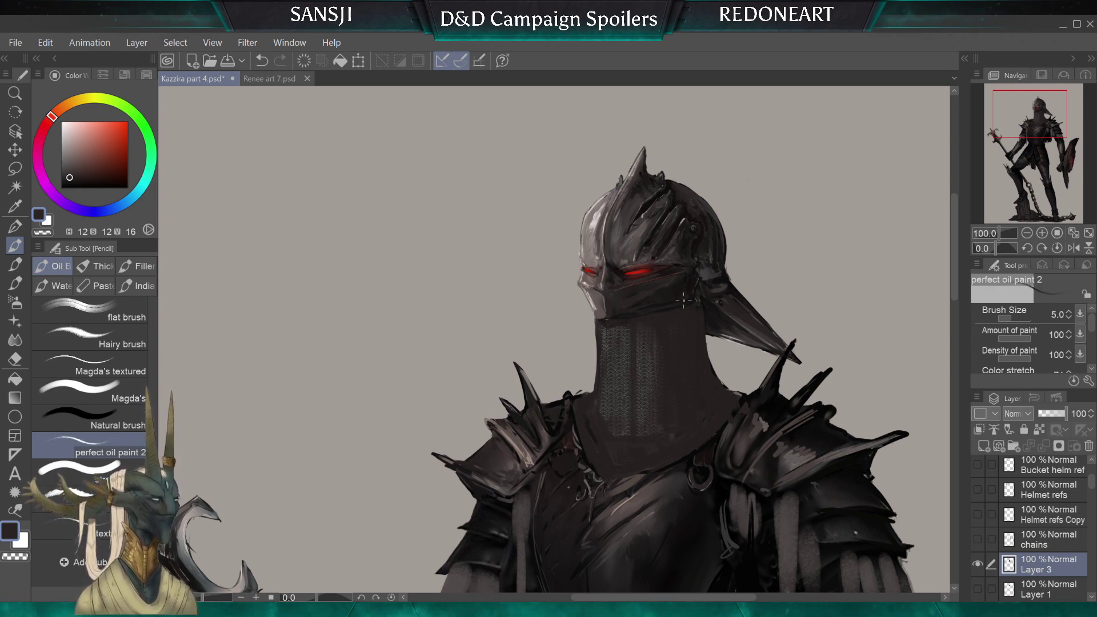
{"action": "key", "text": "bracketright"}
{"action": "left_click", "coordinate": [604, 314], "text": "alt"}
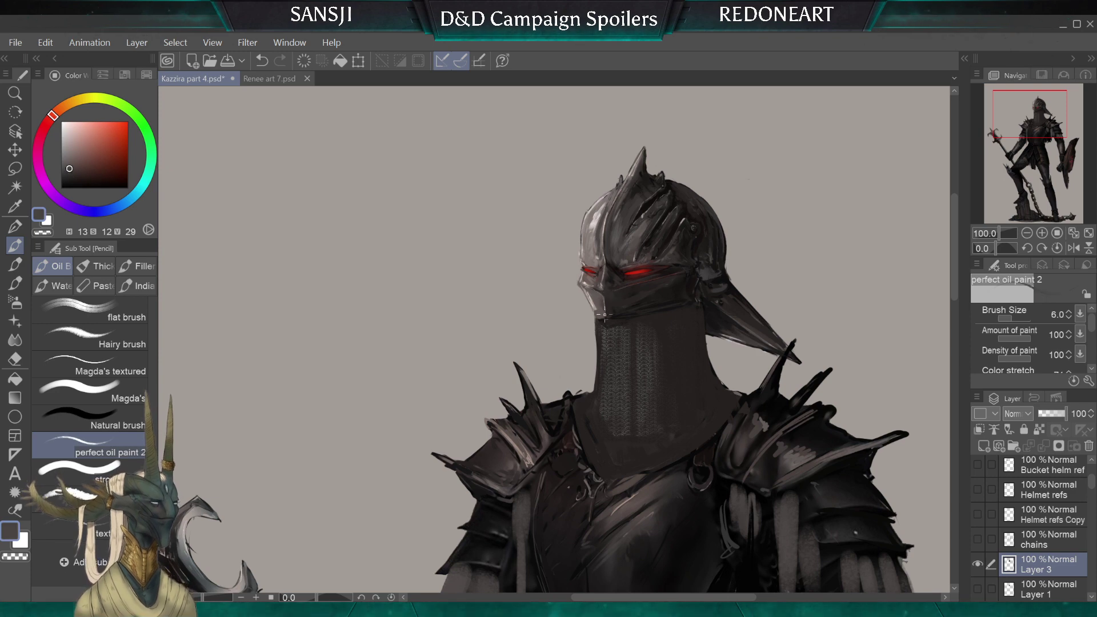
{"action": "left_click", "coordinate": [608, 310], "text": "alt"}
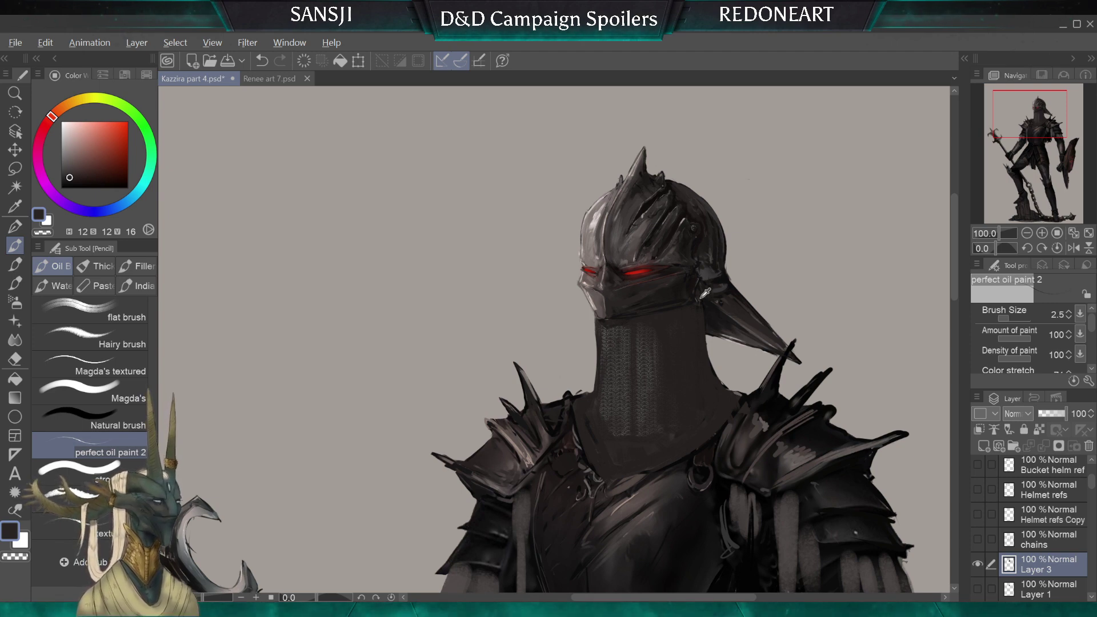
Sample a near-black beside the neck and paint dark link marks down its back edge, going from size 6 to 3
{"action": "left_click", "coordinate": [696, 339], "text": "alt"}
{"action": "key", "text": "]"}
{"action": "key", "text": "]"}
{"action": "key", "text": "]"}
{"action": "key", "text": "]"}
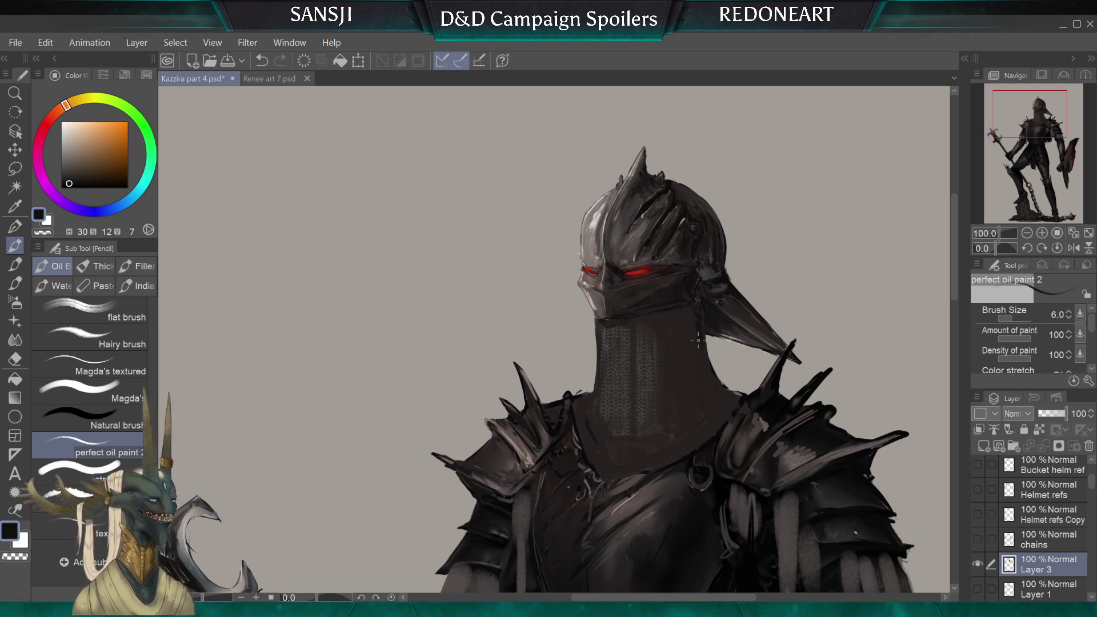
{"action": "key", "text": "bracketleft"}
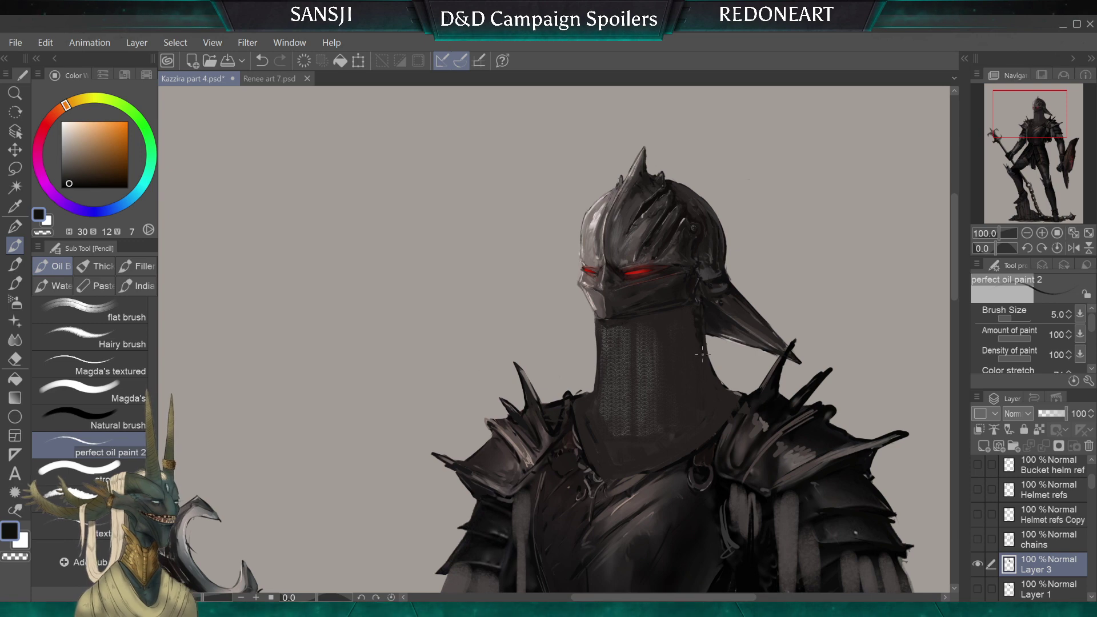
{"action": "key", "text": "bracketleft"}
{"action": "key", "text": "bracketleft"}
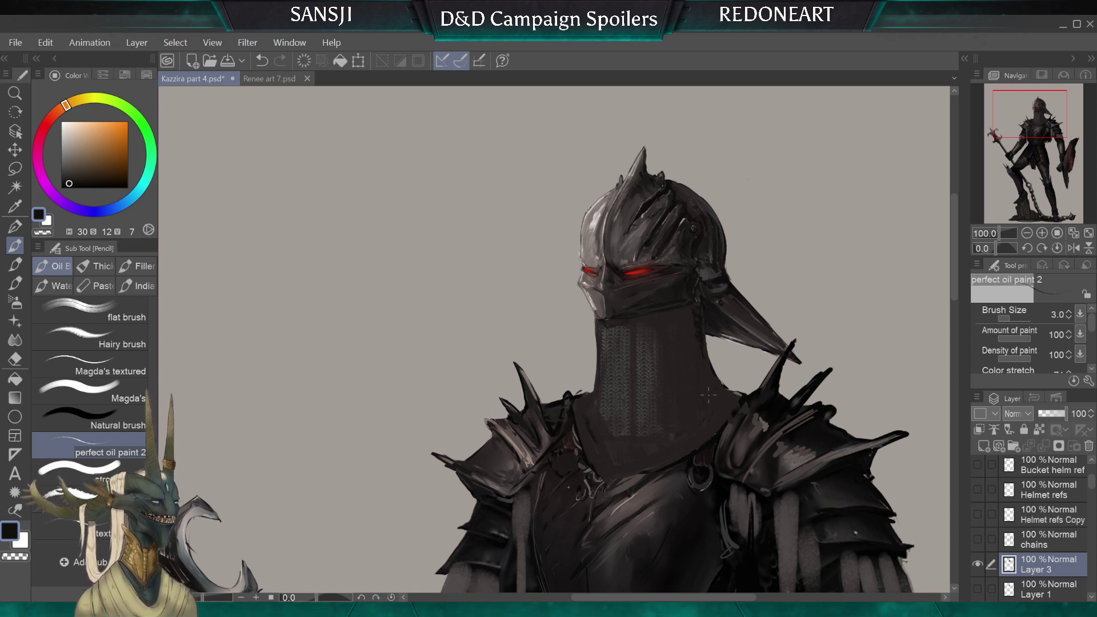
Extend the dark chainmail marks from the back of the neck onto the collar by the shoulder at sizes 7 and 8
{"action": "key", "text": "bracketright"}
{"action": "key", "text": "bracketright"}
{"action": "key", "text": "bracketright"}
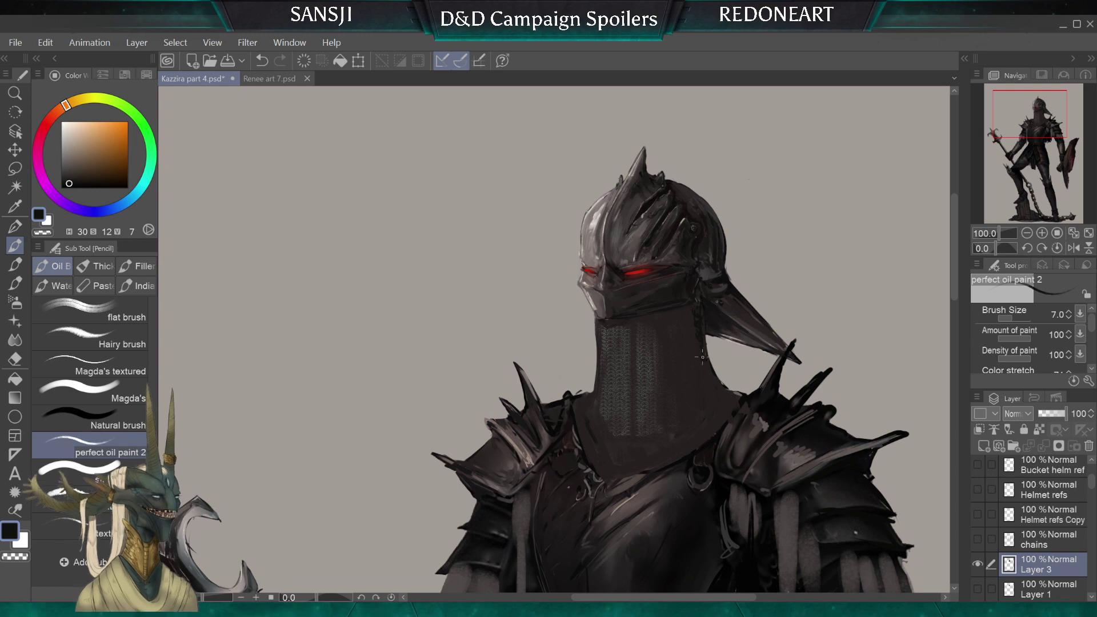
{"action": "key", "text": "bracketright"}
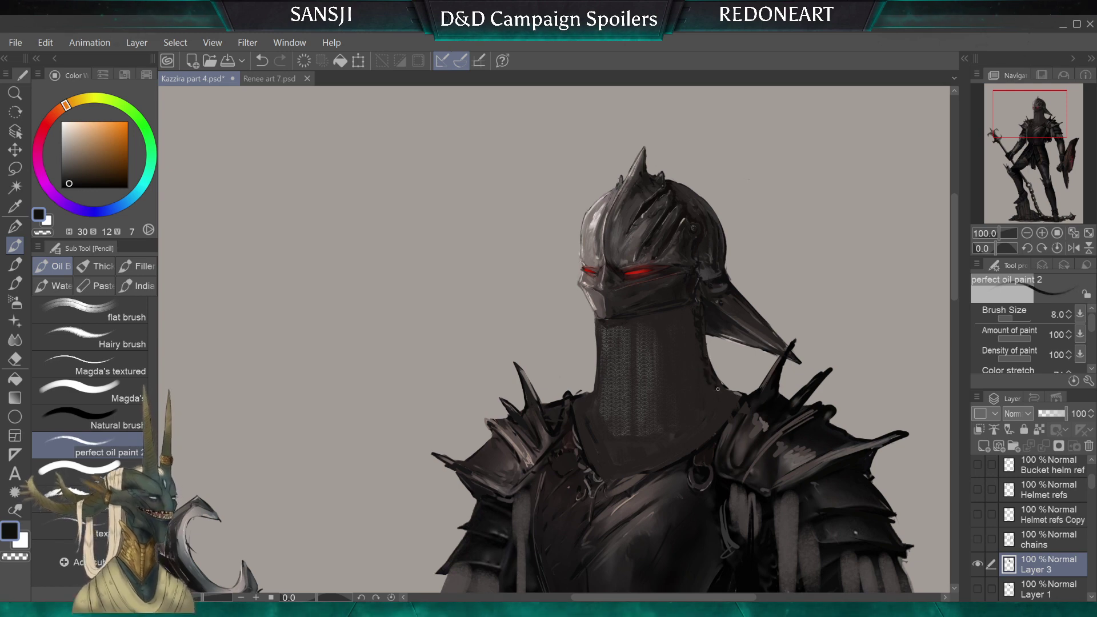
{"action": "key", "text": "bracketleft"}
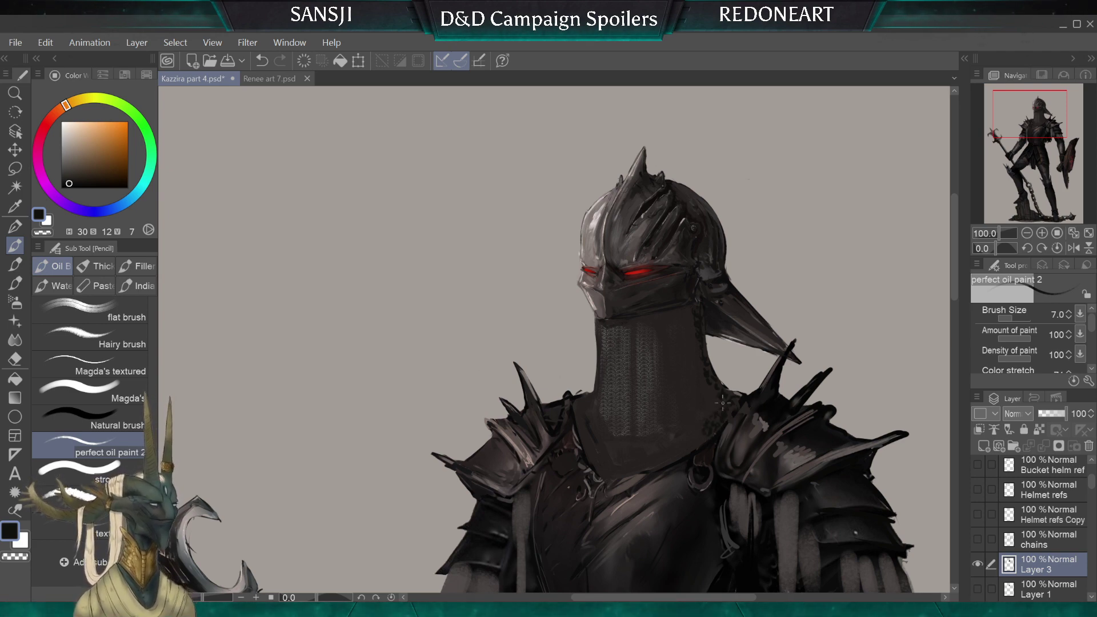
Refine the dark links on the rear neck edge below the helmet hinge at sizes 2.5 to 6
{"action": "key", "text": "bracketleft"}
{"action": "key", "text": "bracketleft"}
{"action": "key", "text": "bracketleft"}
{"action": "key", "text": "bracketleft"}
{"action": "key", "text": "bracketleft"}
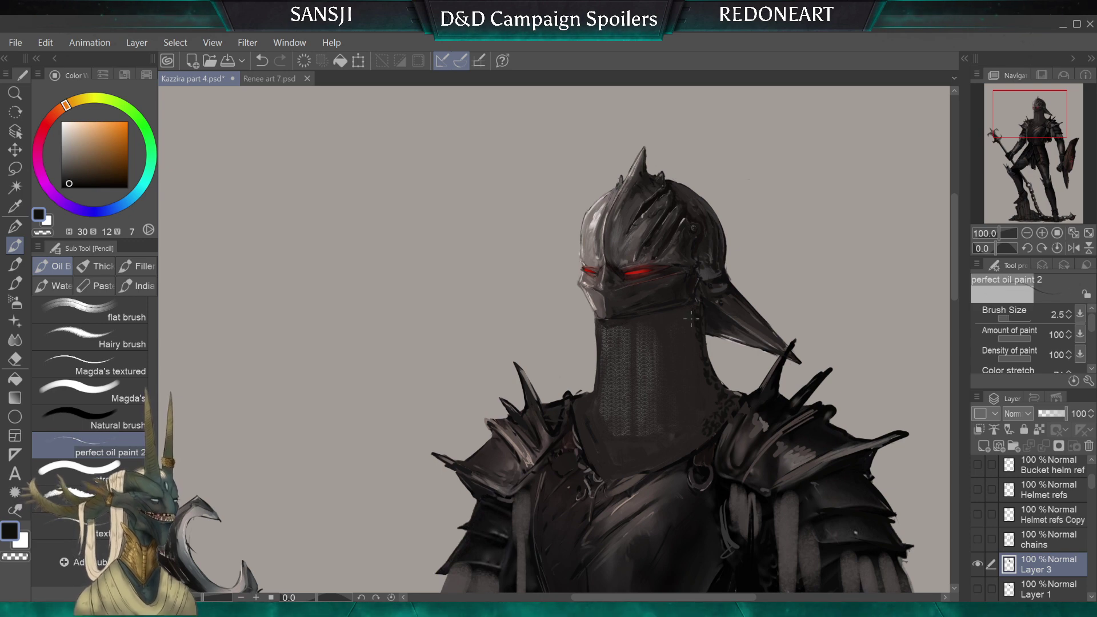
{"action": "key", "text": "bracketright"}
{"action": "key", "text": "bracketright"}
{"action": "key", "text": "bracketright"}
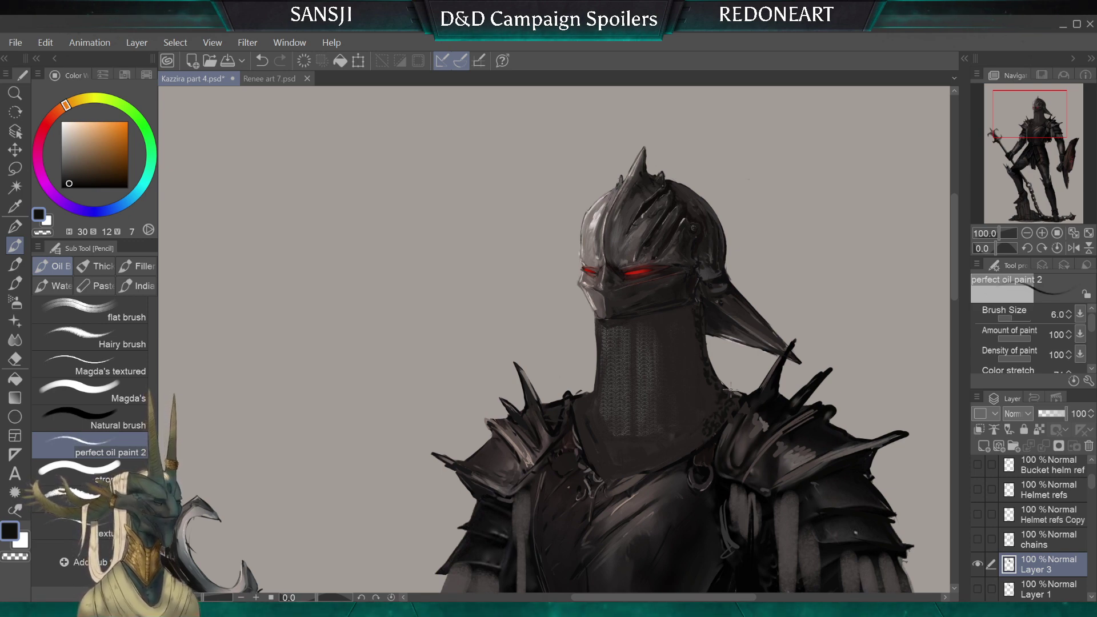
Paint the dark fold line around the lower collar and darken the neck's front edge at sizes 4 to 7
{"action": "key", "text": "bracketleft"}
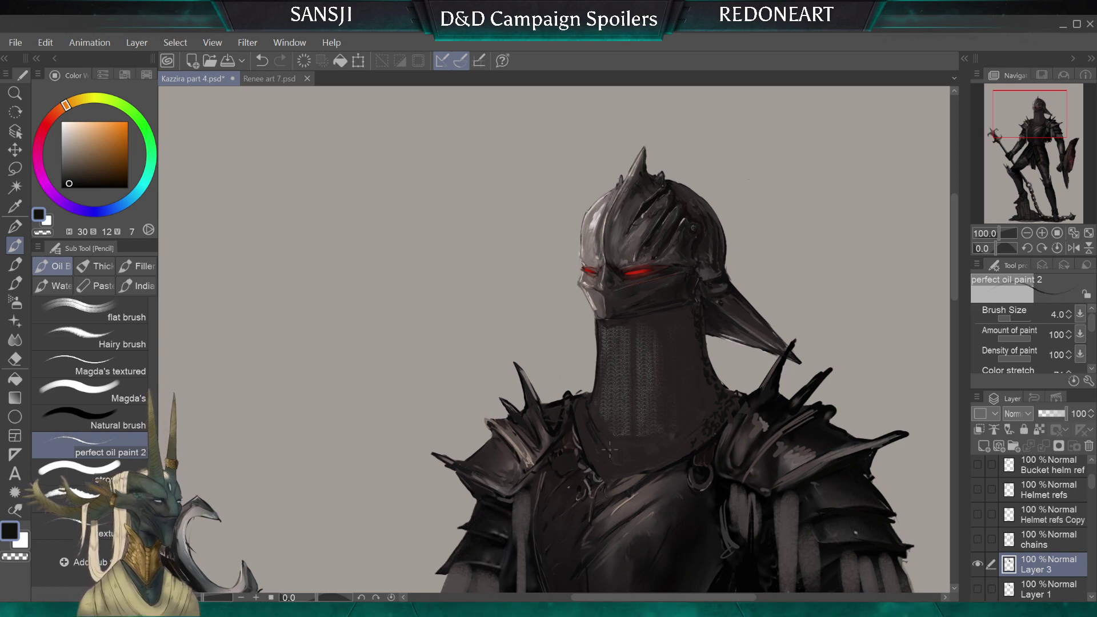
{"action": "key", "text": "bracketleft"}
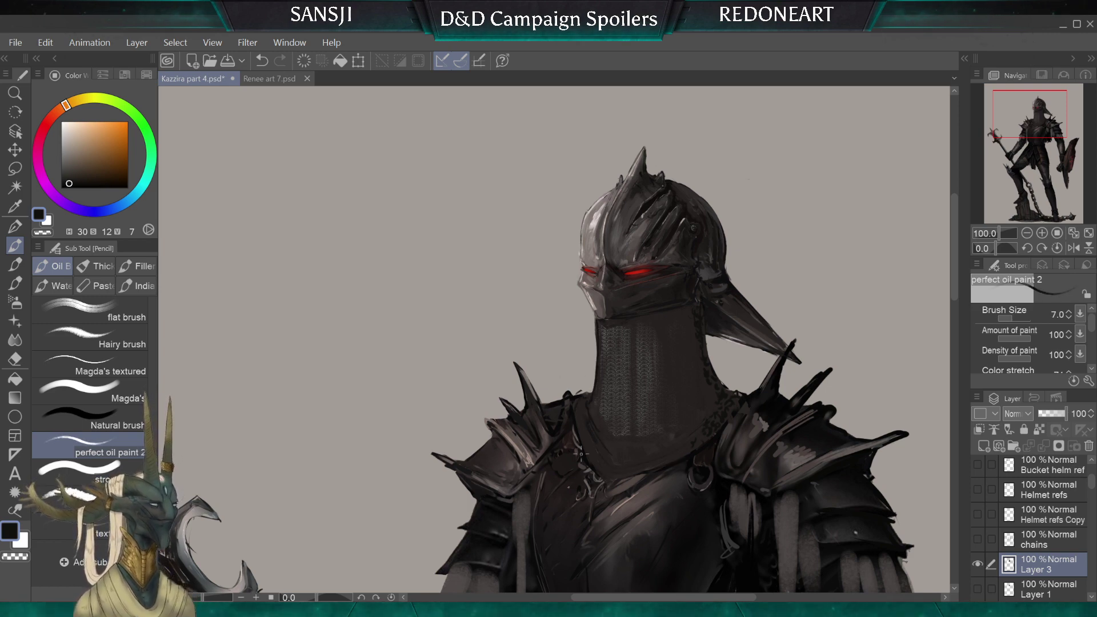
{"action": "key", "text": "bracketleft"}
{"action": "key", "text": "bracketleft"}
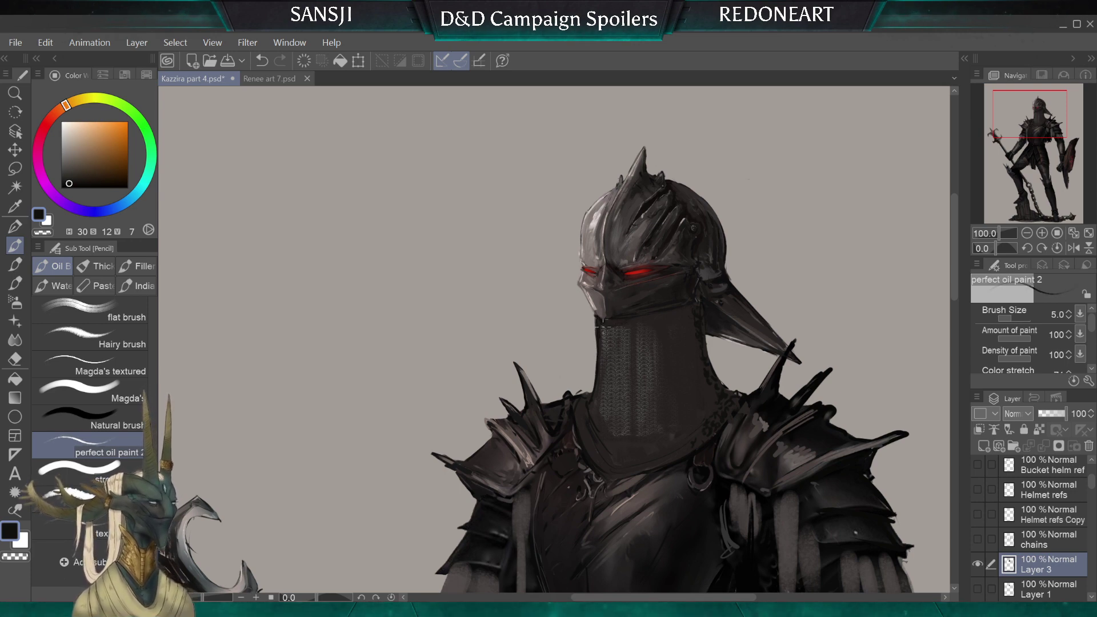
Darken the front edge of the neck and the collar beside the shoulder, working from size 7 down to 3
{"action": "key", "text": "bracketright"}
{"action": "key", "text": "bracketright"}
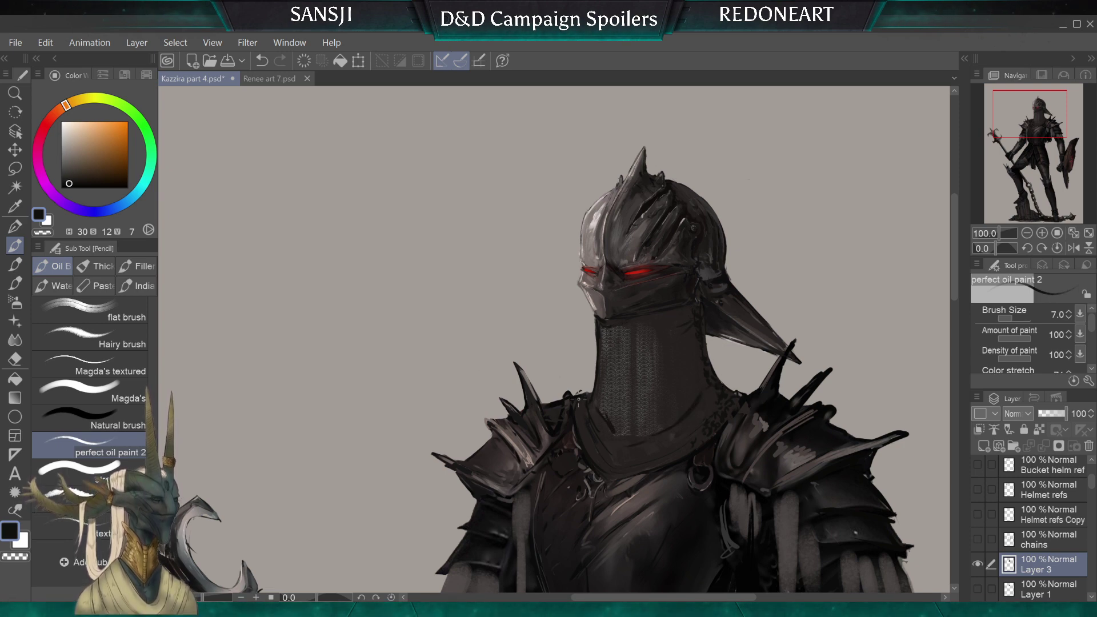
{"action": "key", "text": "bracketleft"}
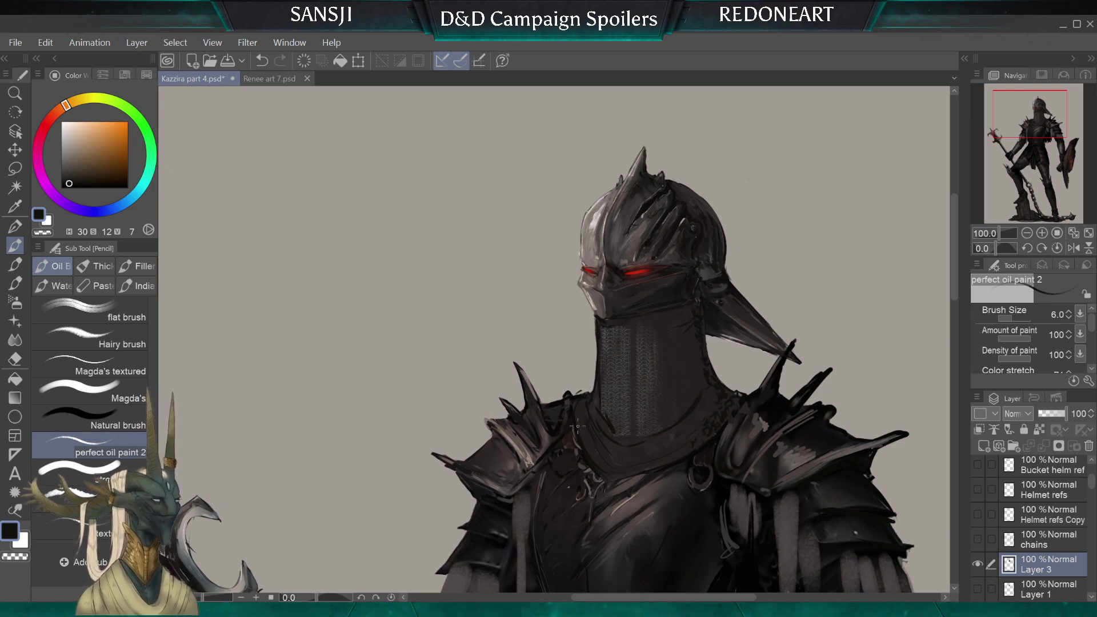
{"action": "key", "text": "bracketleft"}
{"action": "key", "text": "bracketleft"}
{"action": "key", "text": "bracketleft"}
{"action": "key", "text": "bracketleft"}
{"action": "key", "text": "bracketleft"}
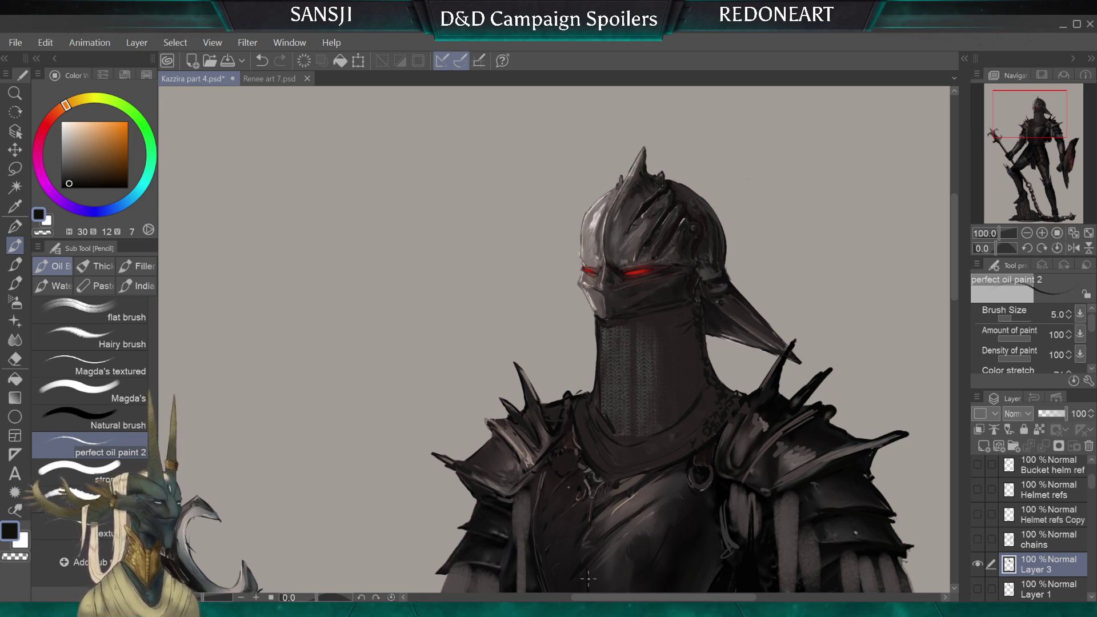
Check the upper figure as a whole, undo the last brush stroke, and set the brush size to 4
{"action": "scroll", "coordinate": [480, 337], "scroll_direction": "down", "scroll_amount": 3}
{"action": "key", "text": "ctrl+minus"}
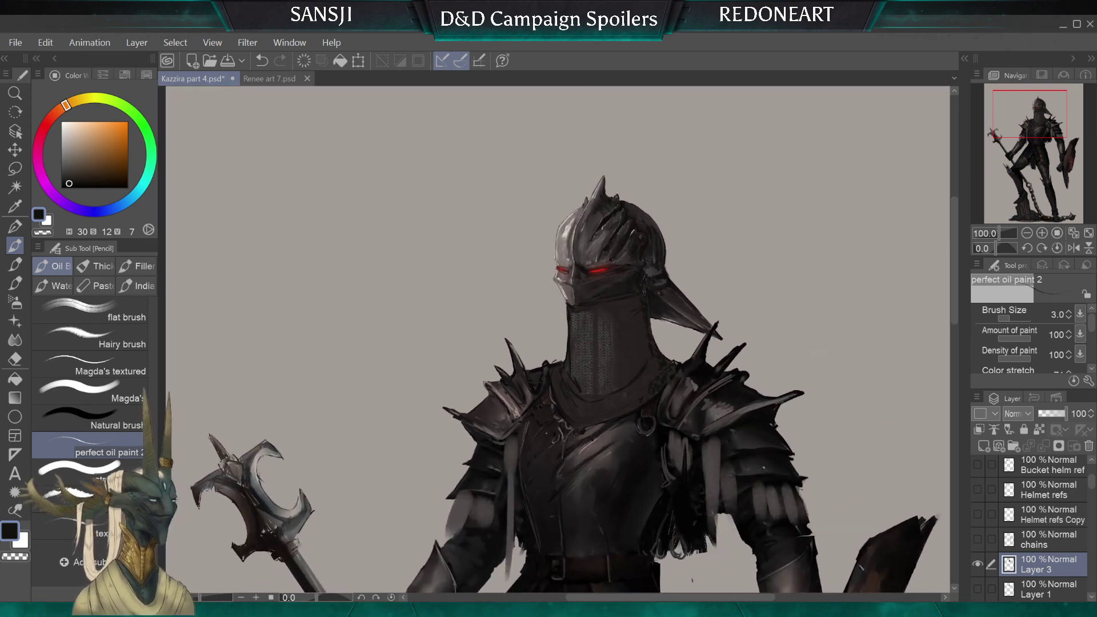
{"action": "scroll", "coordinate": [552, 339], "scroll_direction": "up", "scroll_amount": 1}
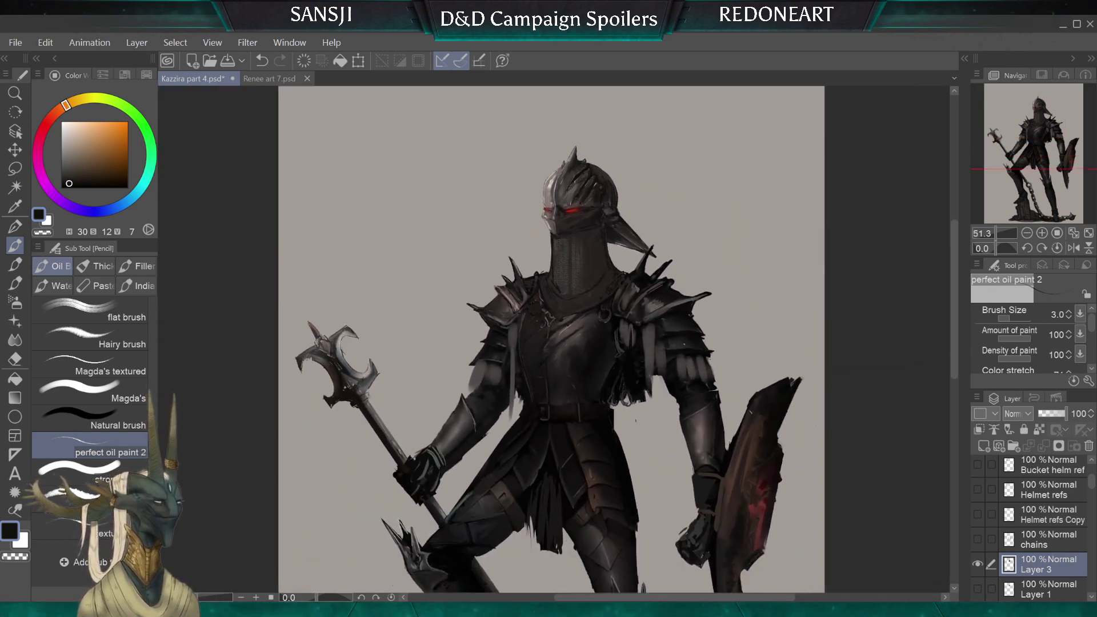
{"action": "scroll", "coordinate": [552, 339], "scroll_direction": "up", "scroll_amount": 5}
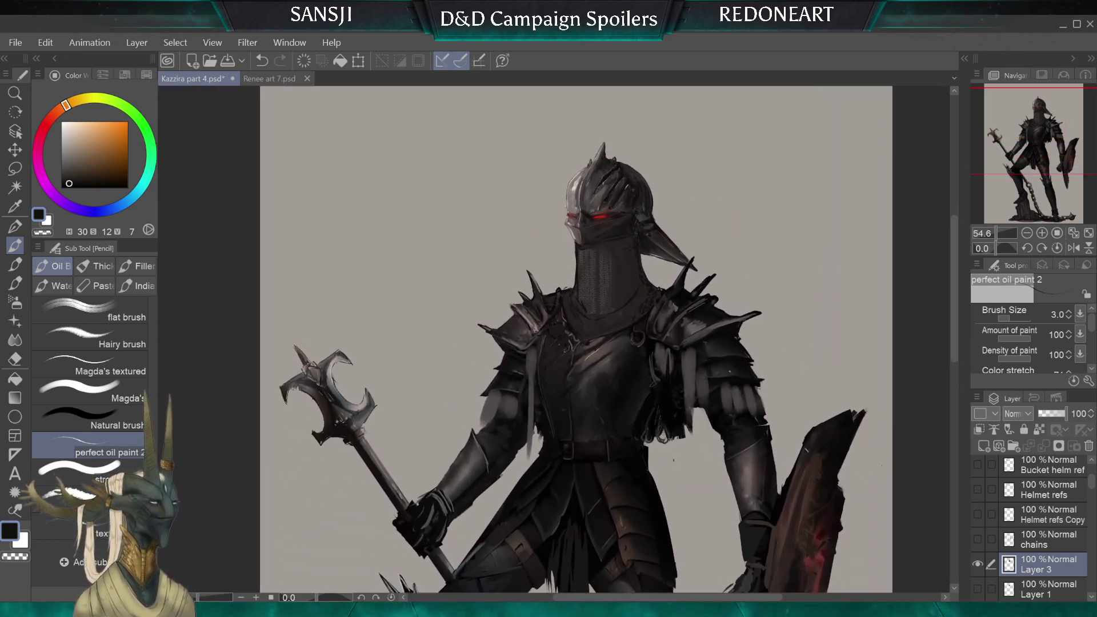
{"action": "key", "text": "ctrl+z"}
{"action": "key", "text": "bracketright"}
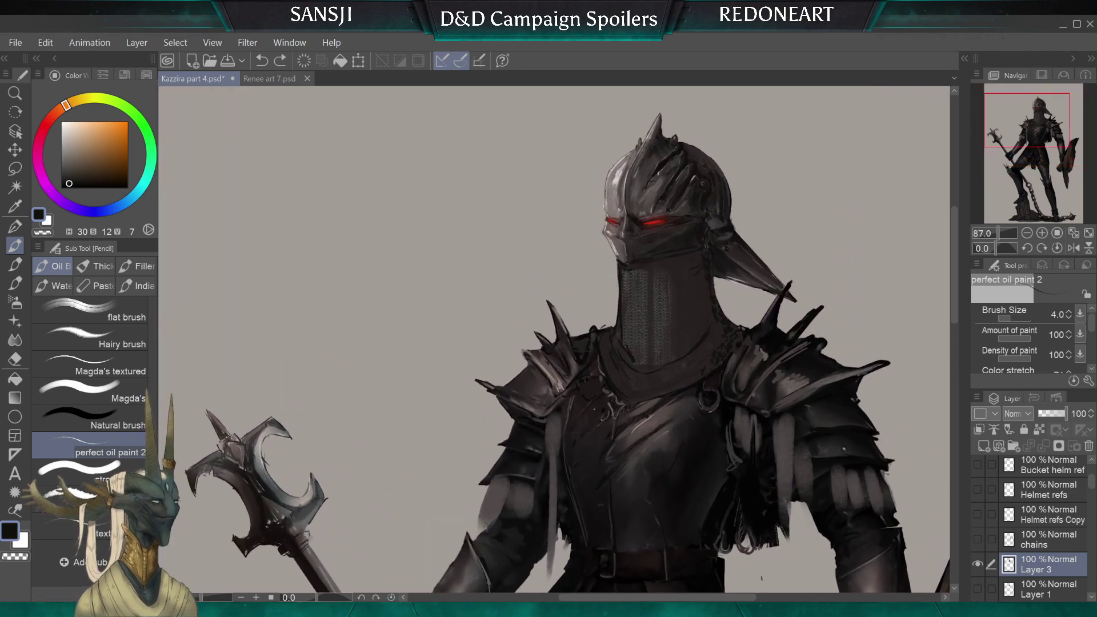
Sample a brownish grey from the helmet and paint down the front edge of the neck at size 8
{"action": "left_click", "coordinate": [640, 206], "text": "alt"}
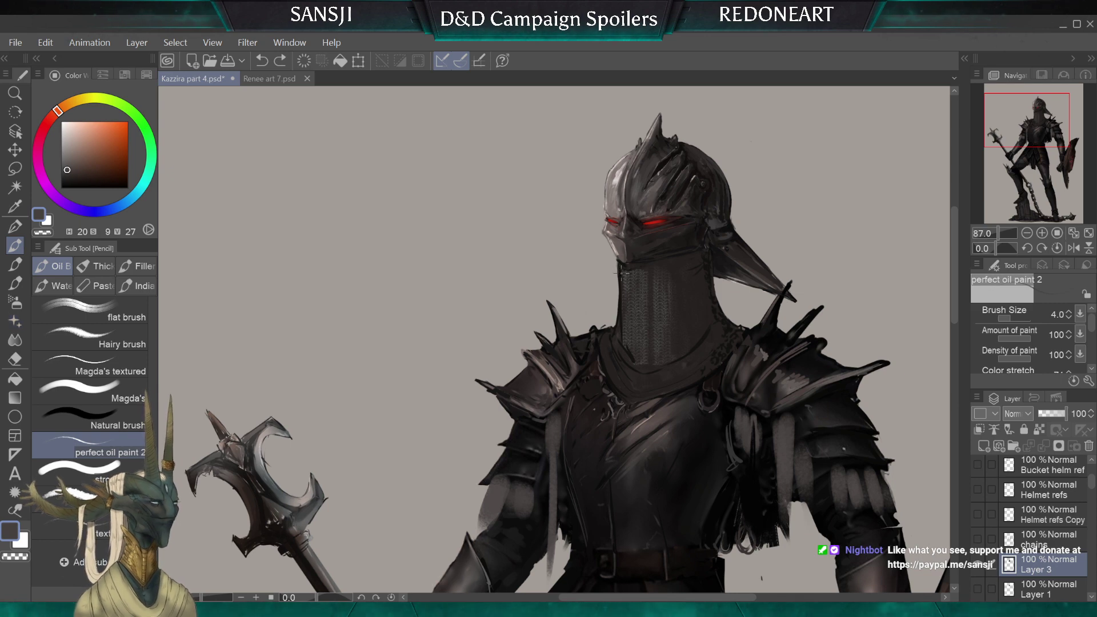
{"action": "key", "text": "]"}
{"action": "key", "text": "]"}
{"action": "key", "text": "]"}
{"action": "key", "text": "]"}
{"action": "left_click_drag", "start_coordinate": [621, 274], "coordinate": [620, 328]}
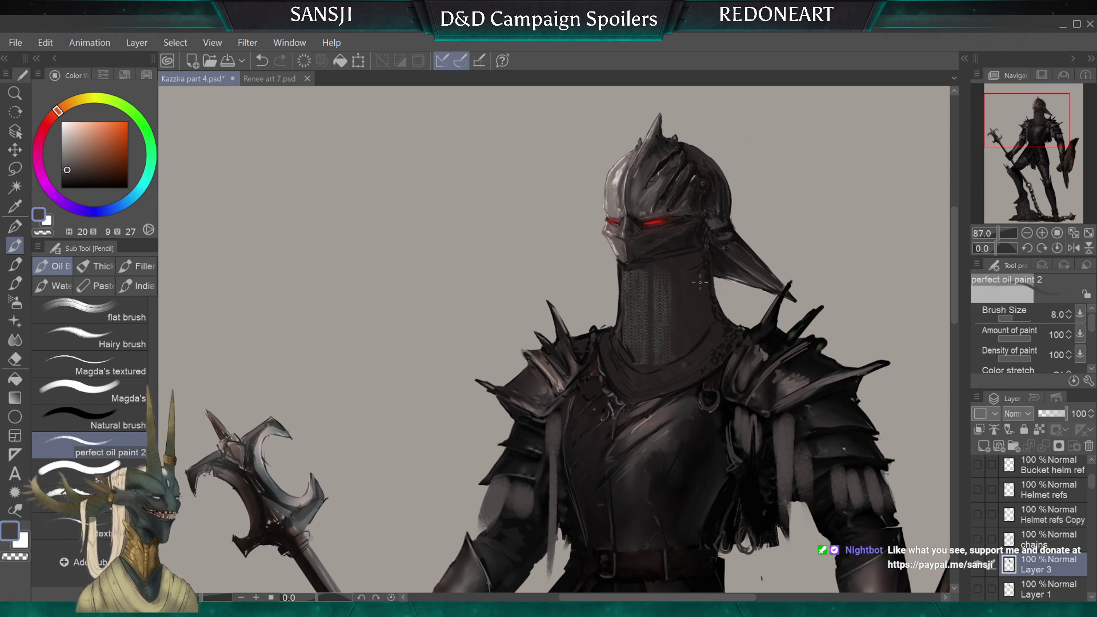
Paint brownish-grey mail highlights along the back of the neck and the front of the collar at sizes 5 to 7
{"action": "key", "text": "bracketleft"}
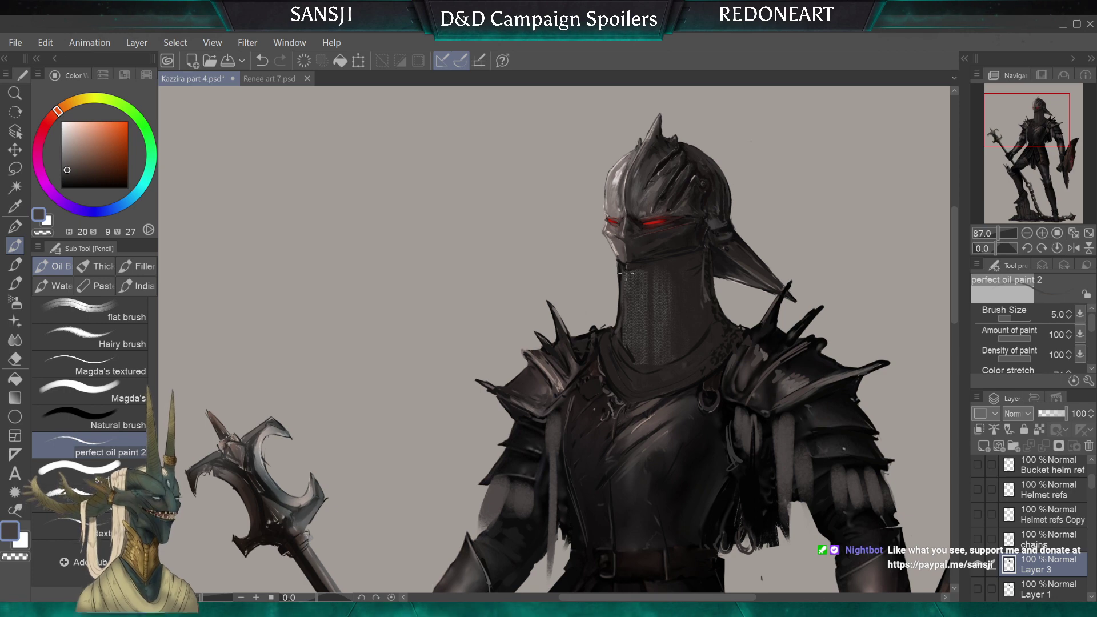
{"action": "key", "text": "bracketright"}
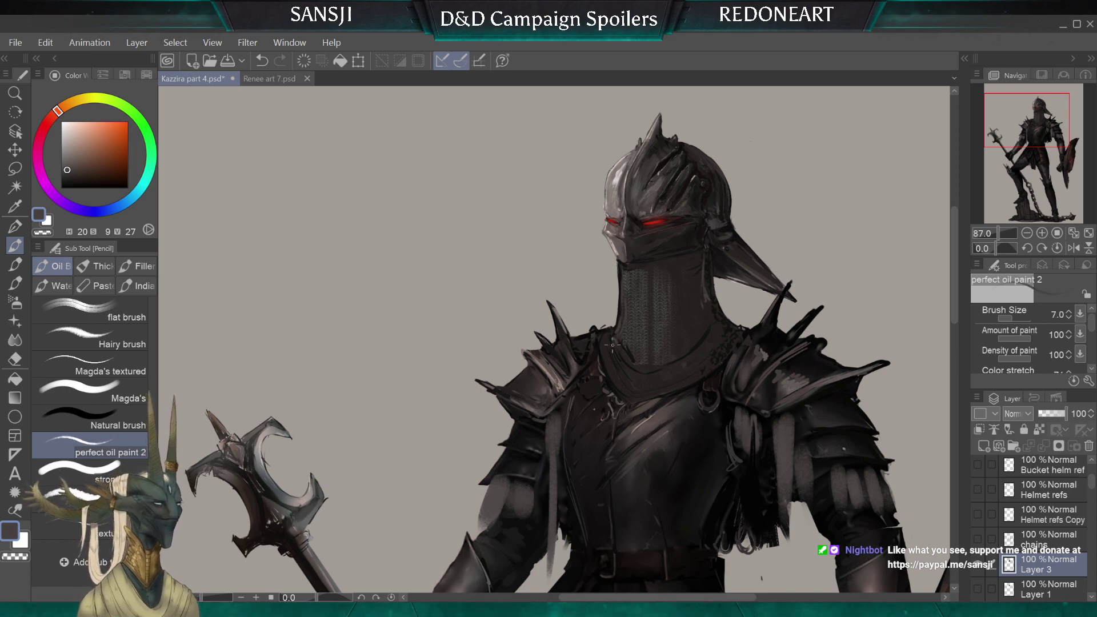
{"action": "key", "text": "bracketleft"}
{"action": "key", "text": "bracketleft"}
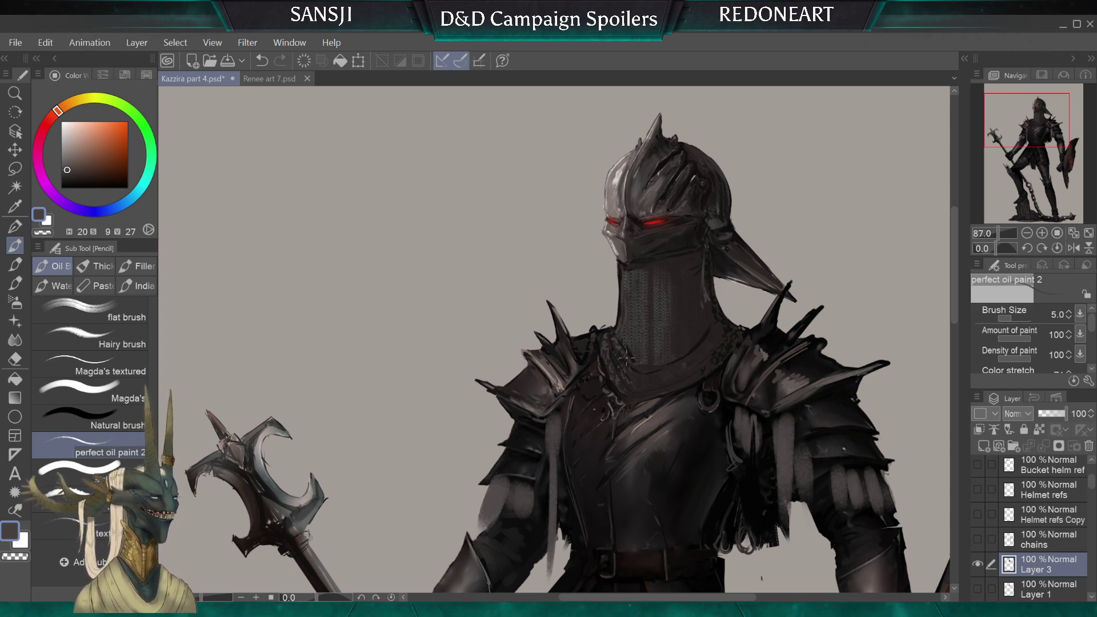
Add fine brownish-grey links across the collar fold at size 3
{"action": "key", "text": "bracketleft"}
{"action": "key", "text": "bracketleft"}
{"action": "key", "text": "bracketleft"}
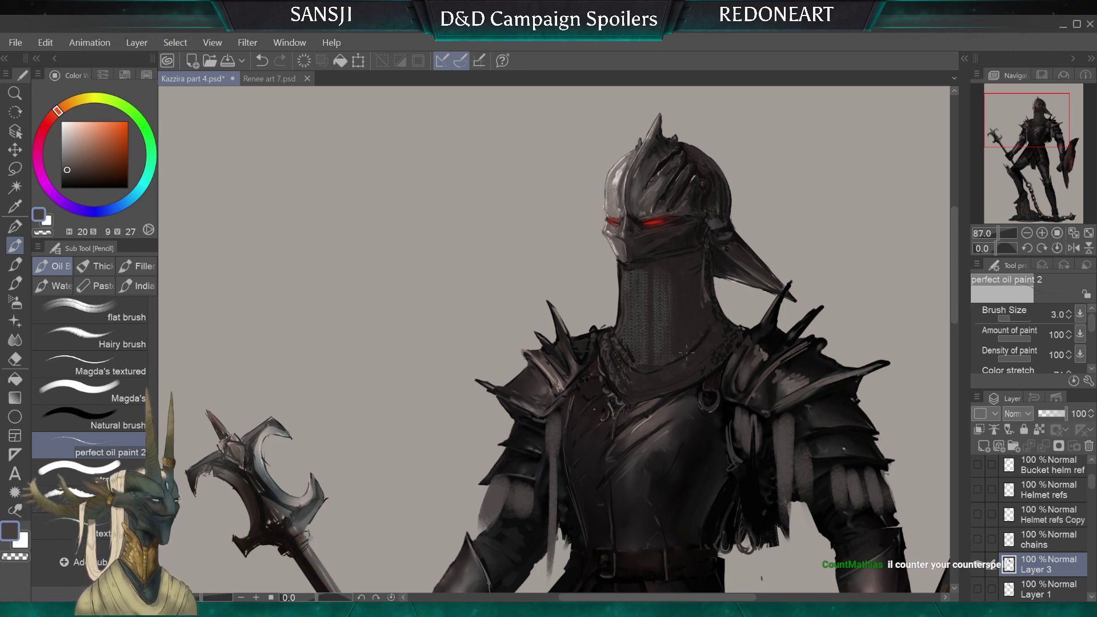
{"action": "key", "text": "bracketright"}
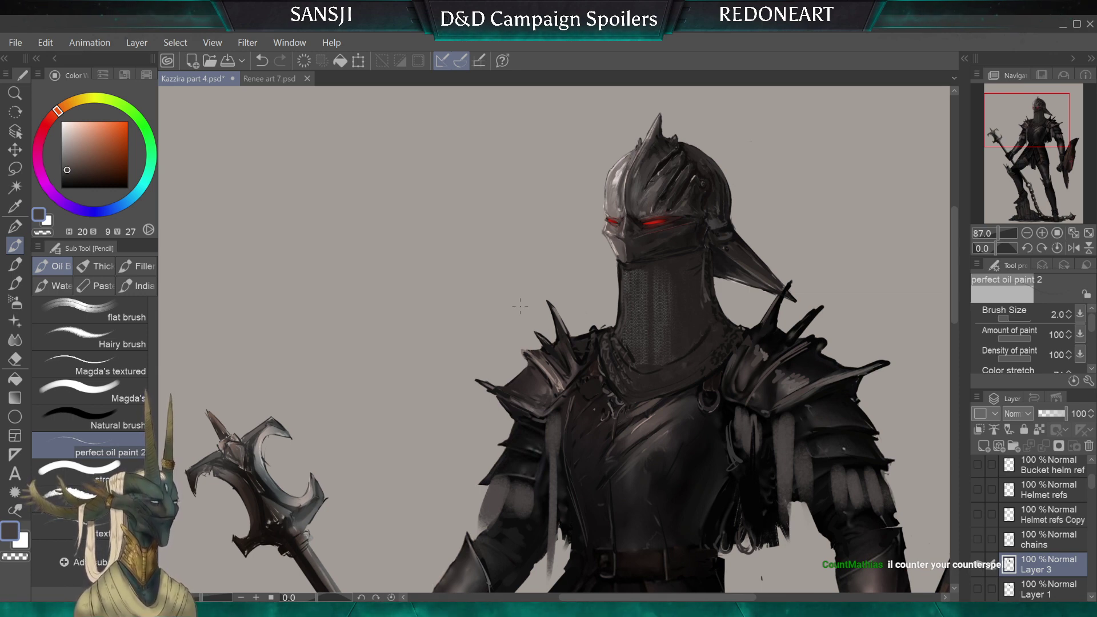
{"action": "scroll", "coordinate": [388, 290], "scroll_direction": "down", "scroll_amount": 2}
{"action": "scroll", "coordinate": [479, 375], "scroll_direction": "up", "scroll_amount": 3}
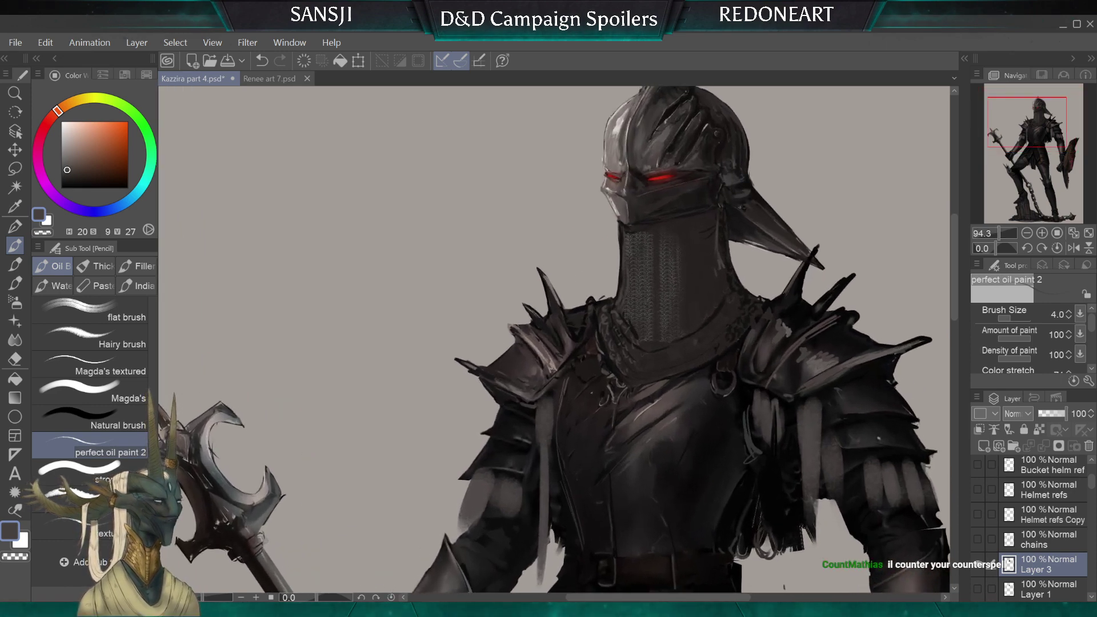
Sample dark brownish greys from the neck and collar and touch up the strap beside the front of the collar at sizes 4 to 8
{"action": "left_click", "coordinate": [671, 309], "text": "alt"}
{"action": "key", "text": "bracketright"}
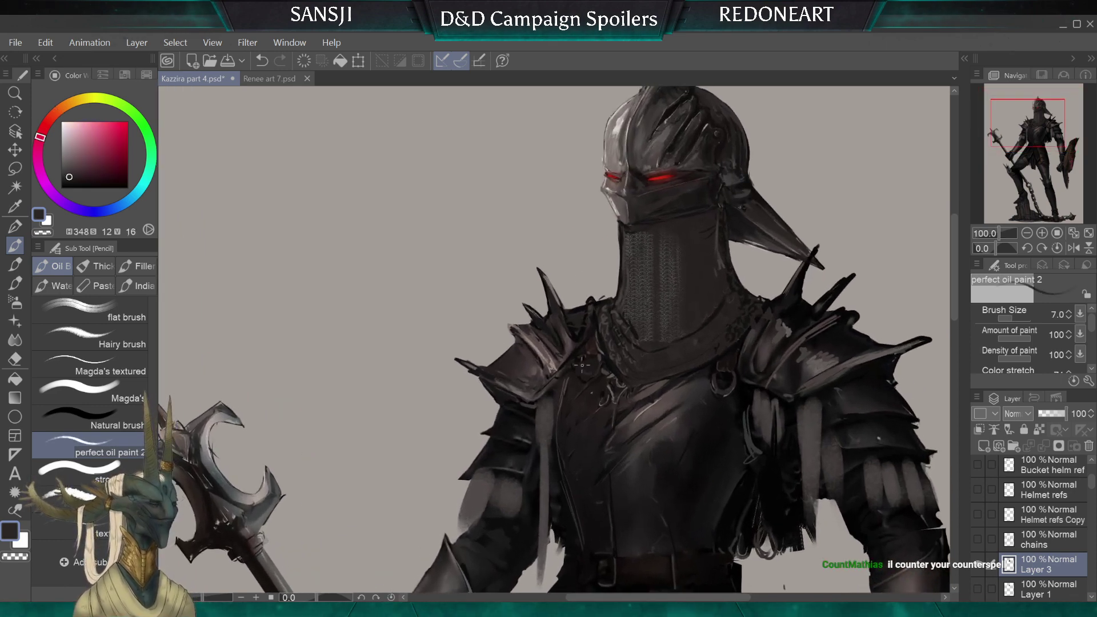
{"action": "key", "text": "bracketright"}
{"action": "left_click", "coordinate": [599, 367], "text": "alt"}
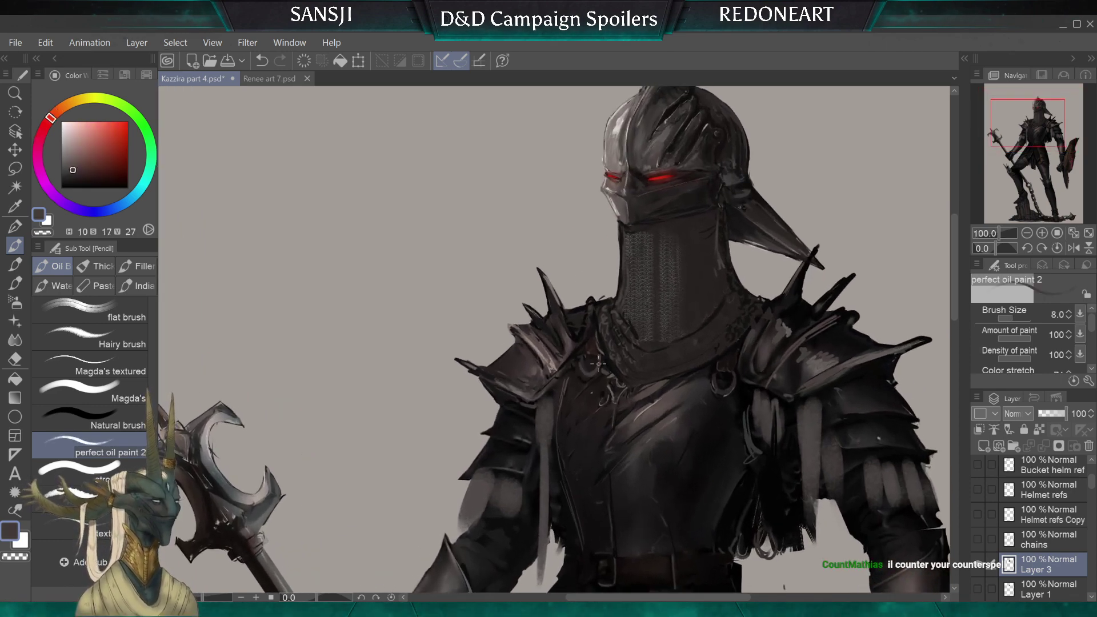
{"action": "key", "text": "bracketleft"}
{"action": "key", "text": "bracketleft"}
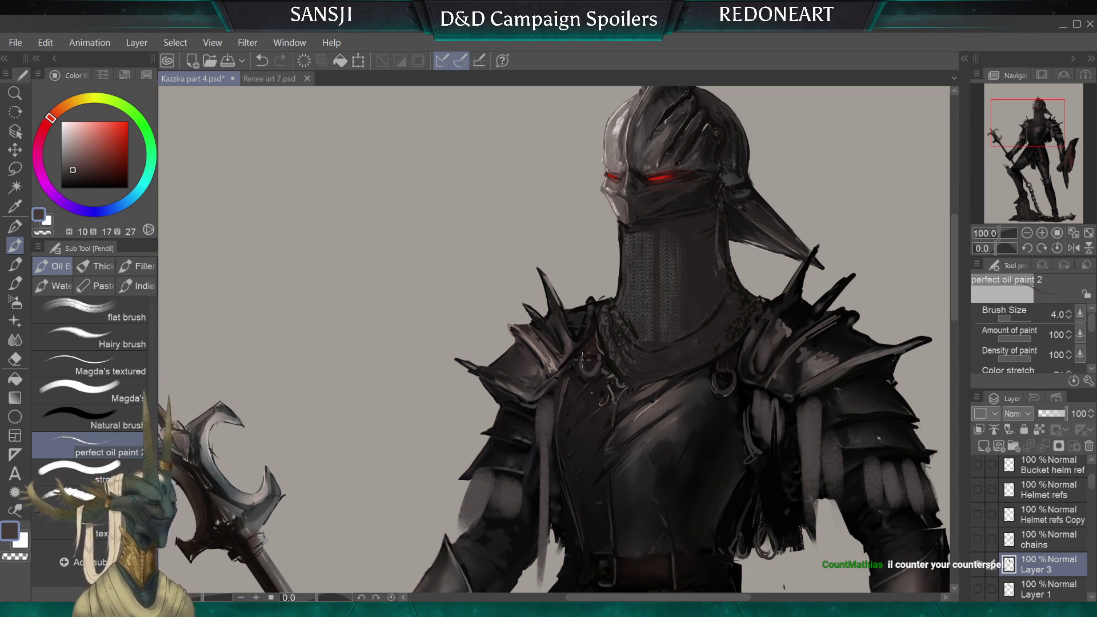
Sample a near-black brown beside the collar and paint over the loose light marks around the front strap ring, enlarging the brush to 17
{"action": "left_click", "coordinate": [595, 351], "text": "alt"}
{"action": "key", "text": "bracketright"}
{"action": "key", "text": "bracketright"}
{"action": "key", "text": "bracketright"}
{"action": "key", "text": "bracketright"}
{"action": "key", "text": "bracketright"}
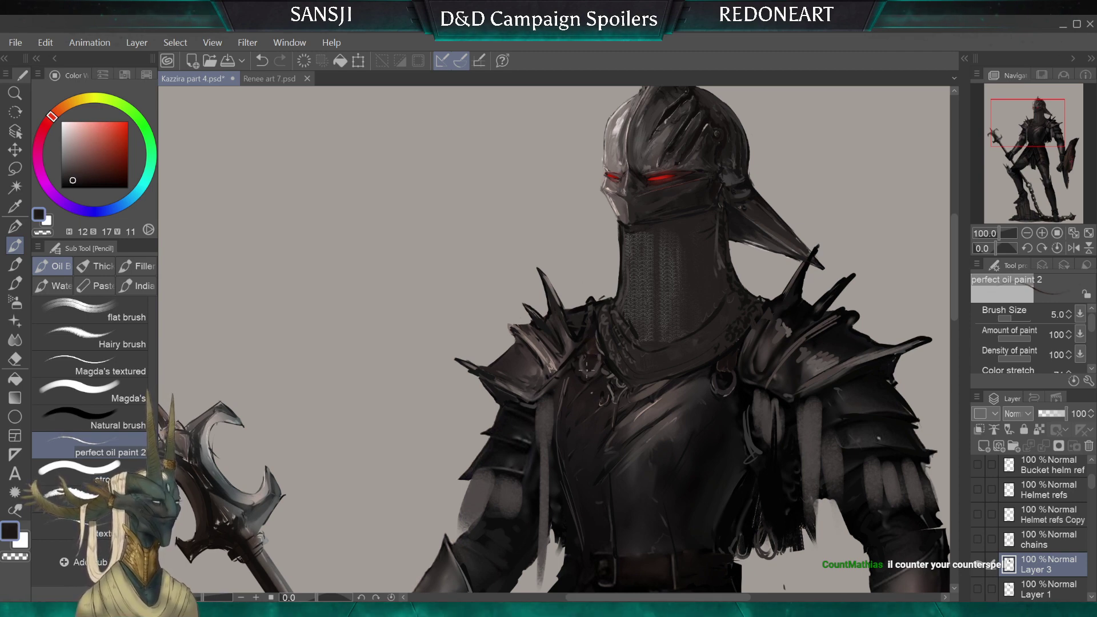
{"action": "key", "text": "bracketright"}
{"action": "key", "text": "bracketright"}
{"action": "key", "text": "bracketright"}
{"action": "key", "text": "bracketright"}
{"action": "key", "text": "bracketright"}
{"action": "key", "text": "bracketright"}
{"action": "key", "text": "bracketright"}
Sample dark and brownish greys from the upper breastplate and repaint the area just below the collar at about size 12
{"action": "left_click", "coordinate": [607, 377], "text": "alt"}
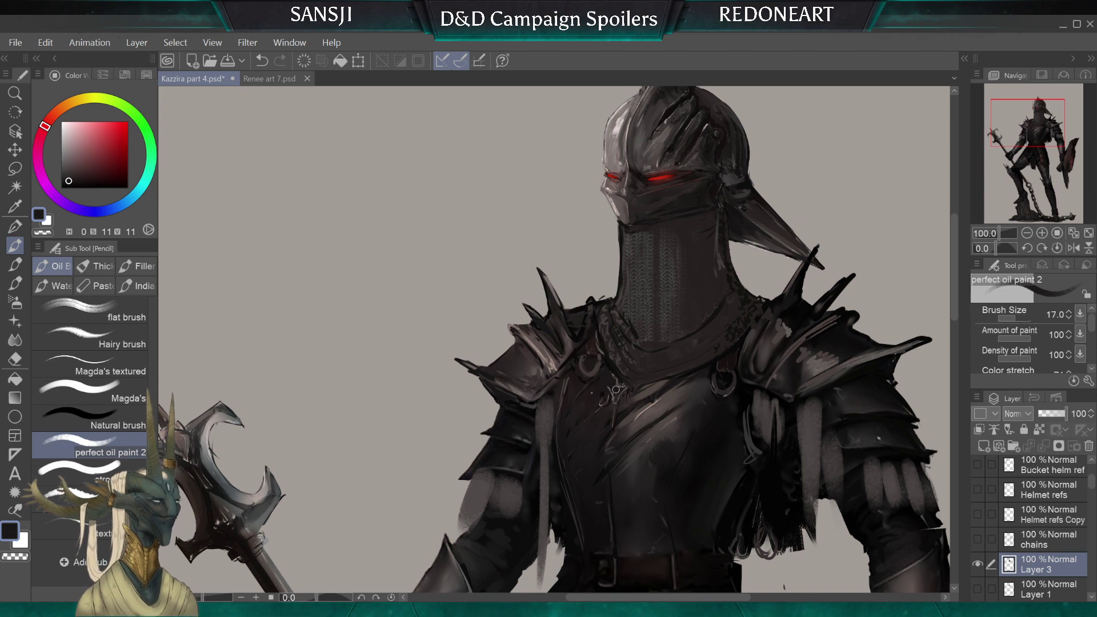
{"action": "key", "text": "bracketleft"}
{"action": "key", "text": "bracketleft"}
{"action": "key", "text": "bracketleft"}
{"action": "key", "text": "bracketleft"}
{"action": "key", "text": "bracketleft"}
{"action": "left_click", "coordinate": [634, 387], "text": "alt"}
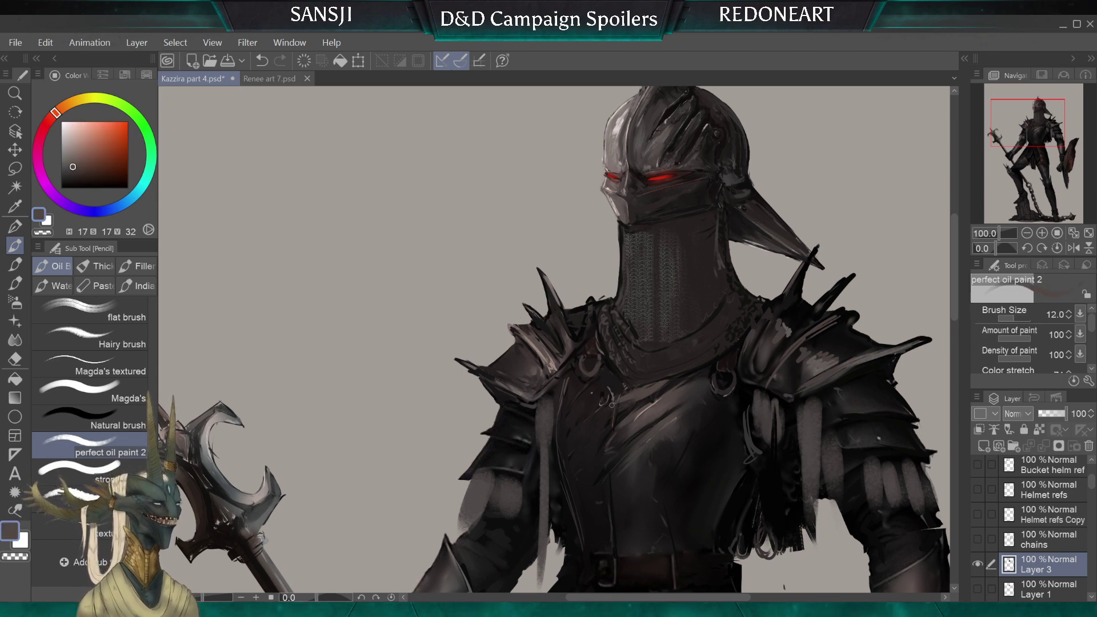
{"action": "left_click", "coordinate": [612, 395], "text": "alt"}
{"action": "key", "text": "bracketright"}
{"action": "key", "text": "bracketright"}
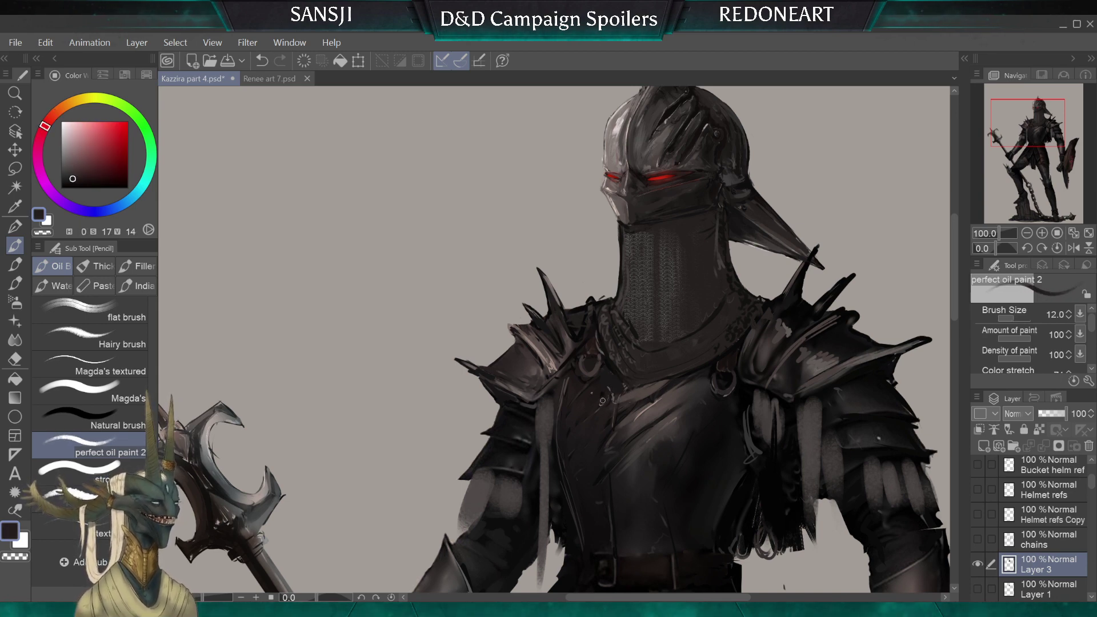
Smooth the dark upper chest at sizes 15 to 17, reducing the brush to 7 for the collar's lower edge
{"action": "key", "text": "bracketright"}
{"action": "key", "text": "bracketright"}
{"action": "key", "text": "bracketright"}
{"action": "key", "text": "bracketright"}
{"action": "key", "text": "bracketright"}
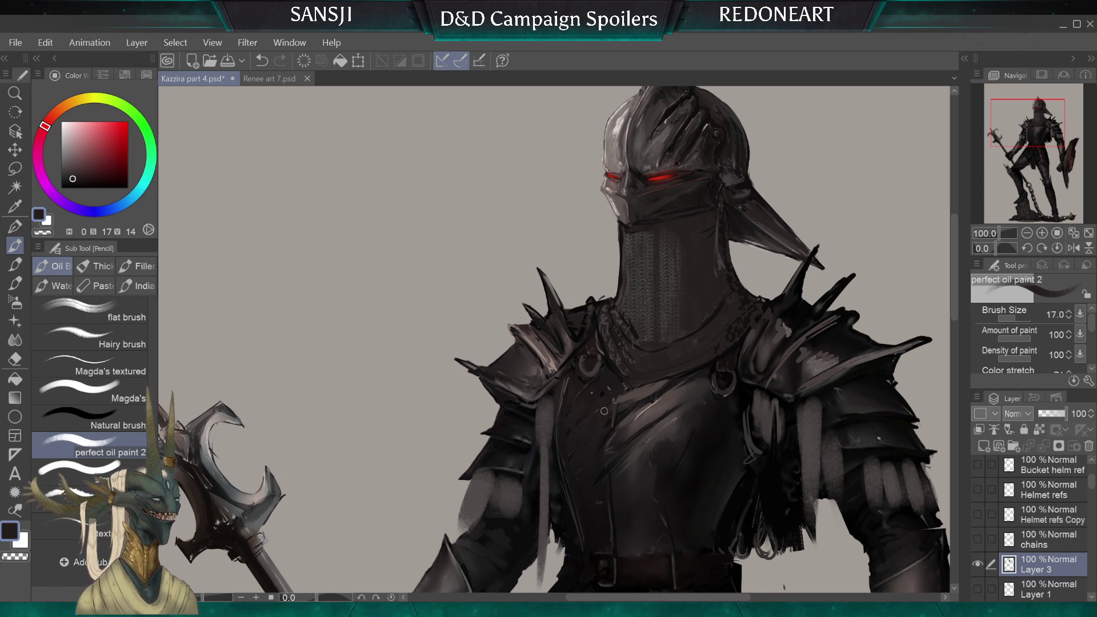
{"action": "key", "text": "bracketright"}
{"action": "key", "text": "bracketright"}
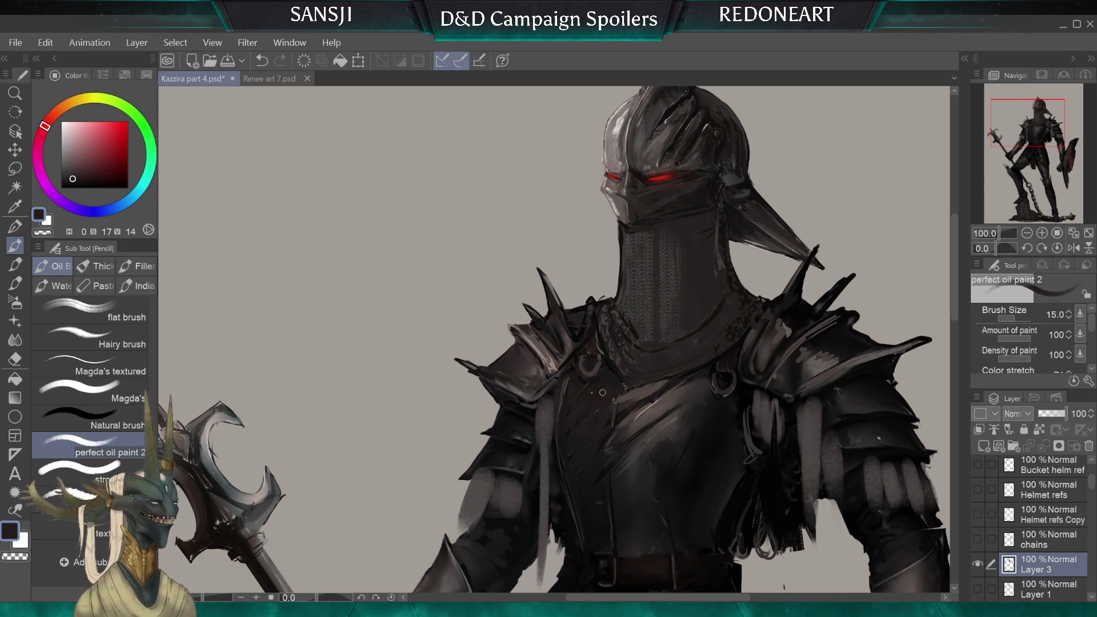
{"action": "key", "text": "bracketleft"}
{"action": "key", "text": "bracketleft"}
{"action": "key", "text": "bracketleft"}
{"action": "key", "text": "bracketleft"}
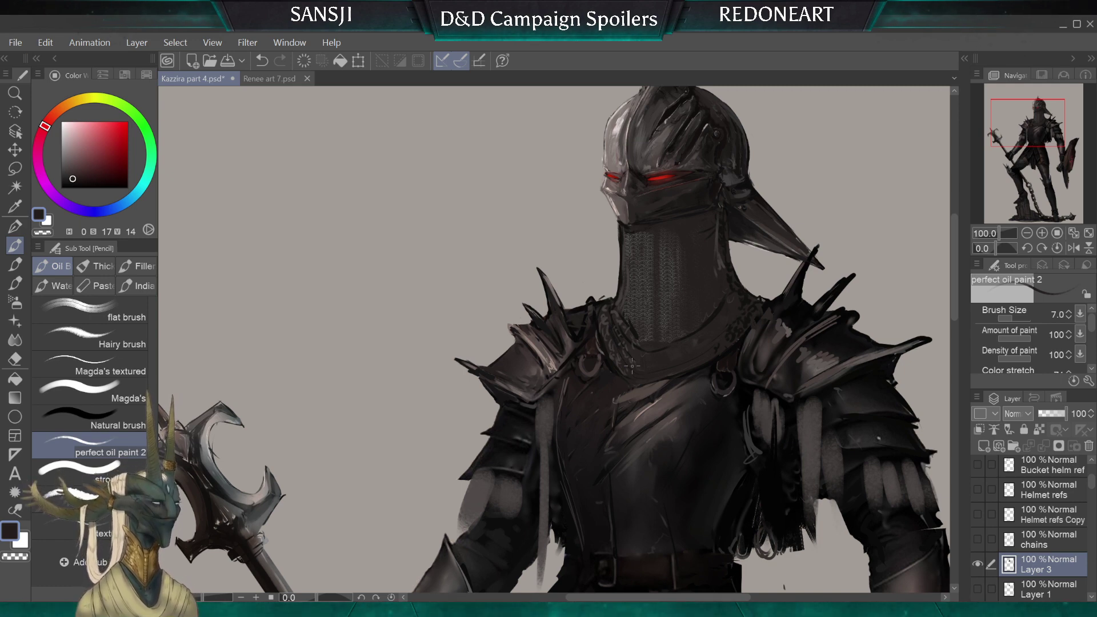
Sample near-black from below the collar and paint dark links and edges along the collar and back of the neck at sizes 6 to 7
{"action": "scroll", "coordinate": [632, 366], "scroll_direction": "up", "scroll_amount": 3}
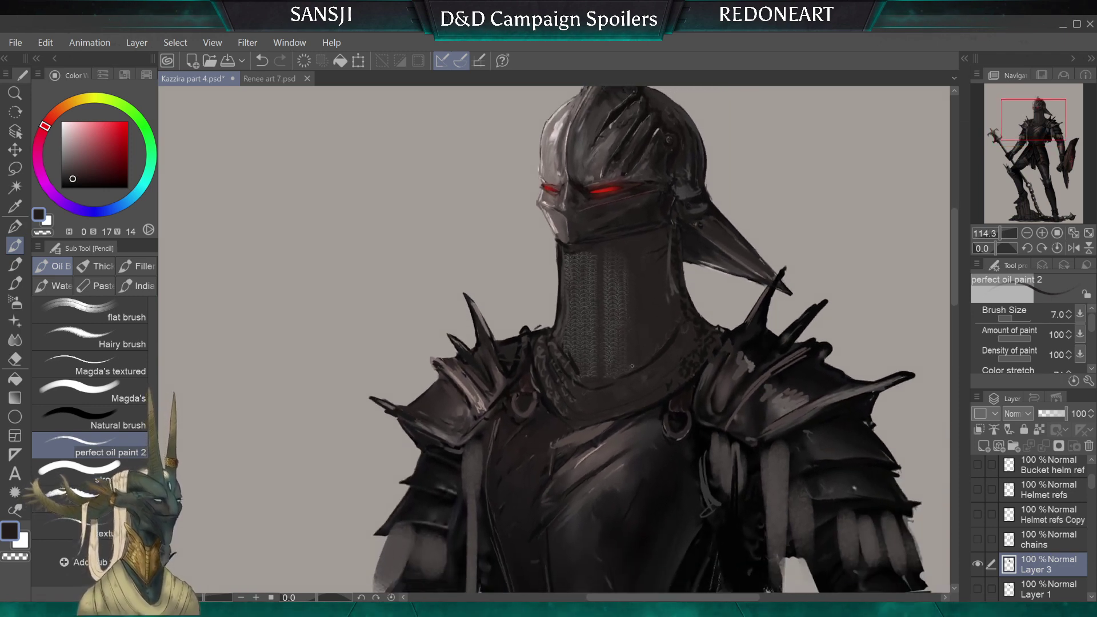
{"action": "key", "text": "["}
{"action": "key", "text": "["}
{"action": "key", "text": "["}
{"action": "left_click", "coordinate": [634, 410], "text": "alt"}
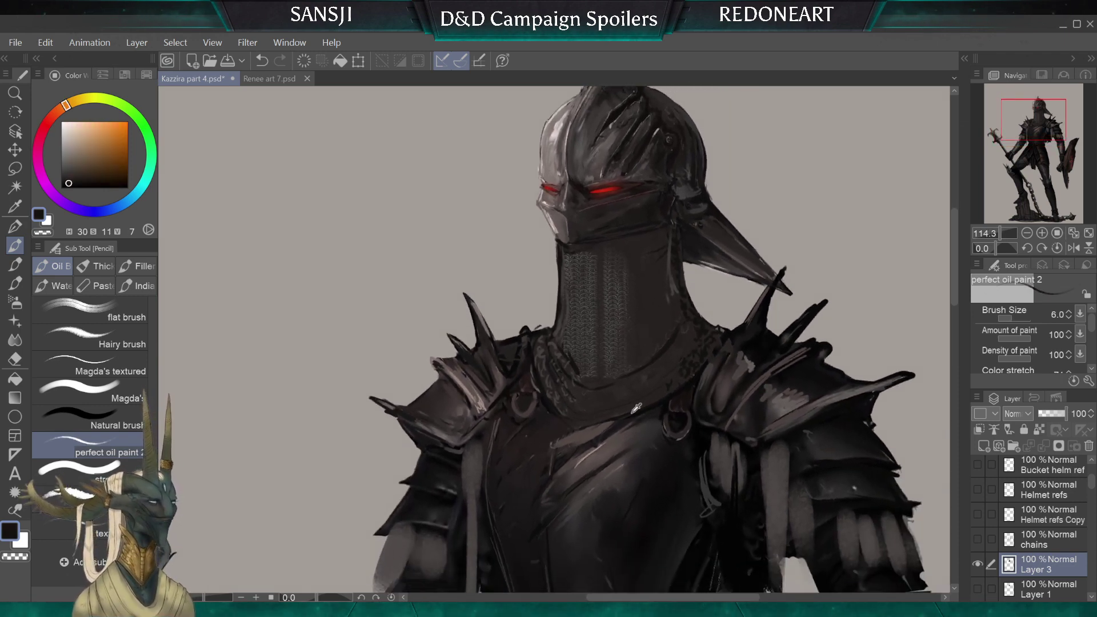
{"action": "key", "text": "bracketright"}
{"action": "key", "text": "bracketright"}
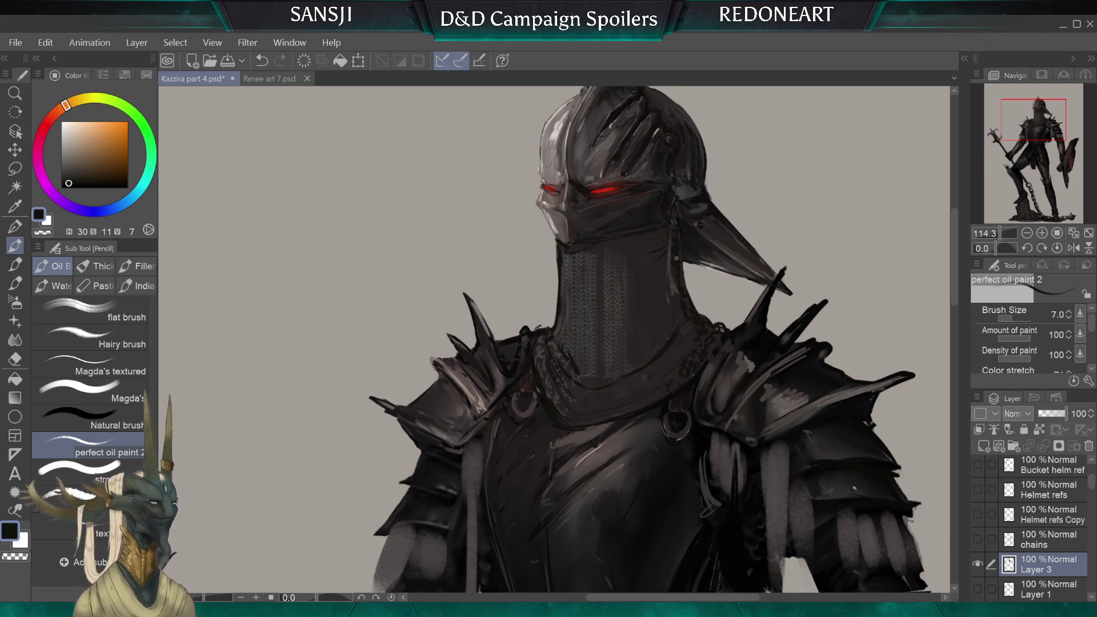
{"action": "key", "text": "bracketleft"}
{"action": "key", "text": "bracketleft"}
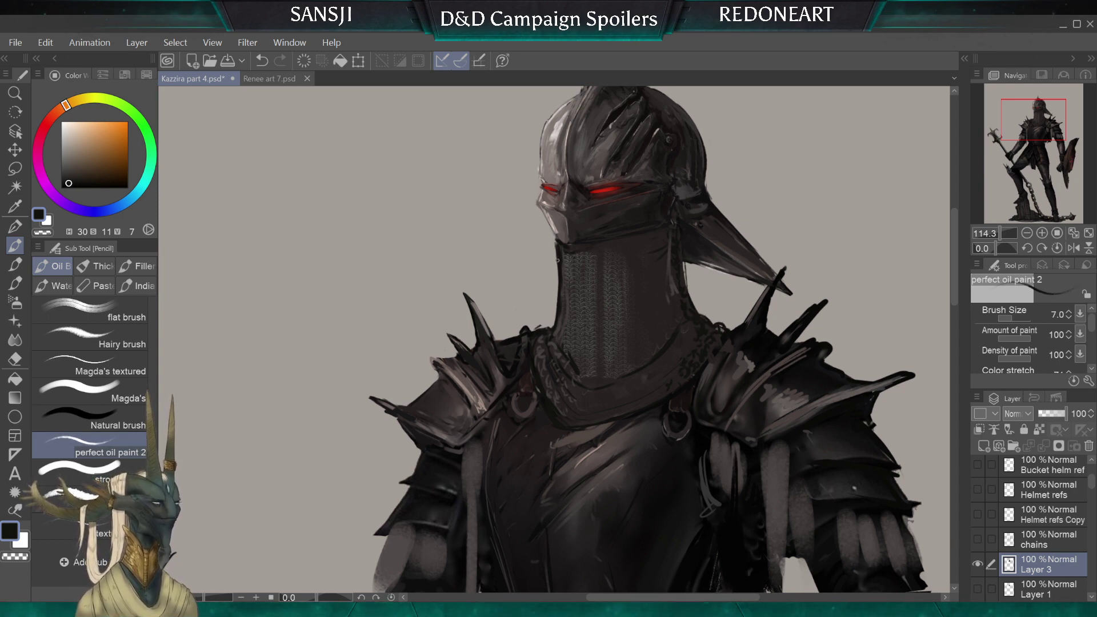
{"action": "key", "text": "bracketleft"}
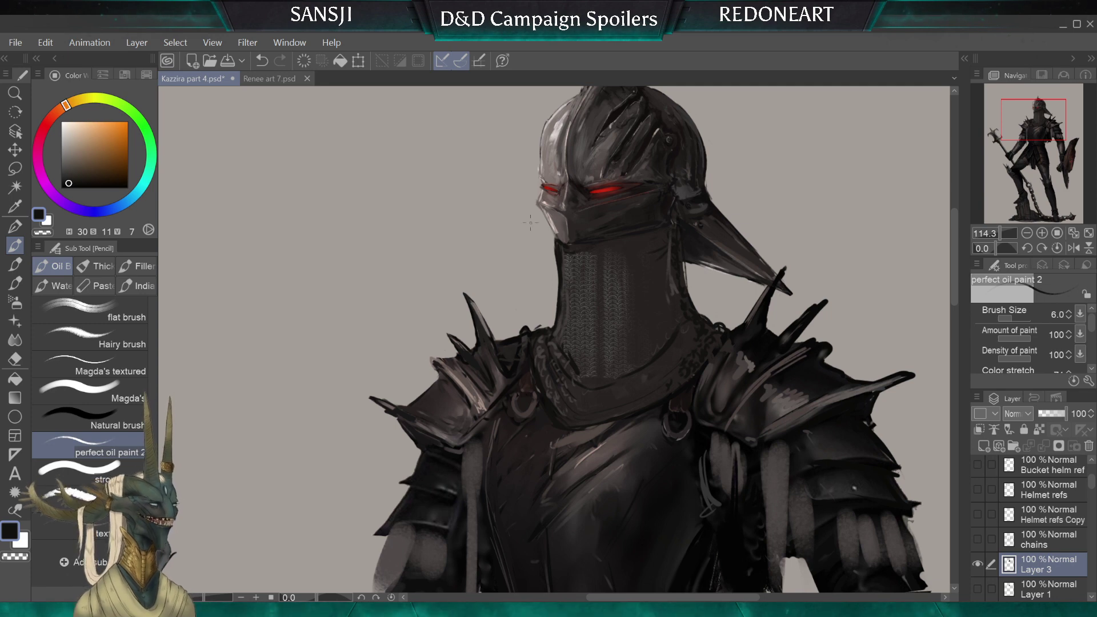
Trim the front edge of the neck with the Hard eraser at sizes 6 to 8
{"action": "left_click", "coordinate": [16, 361]}
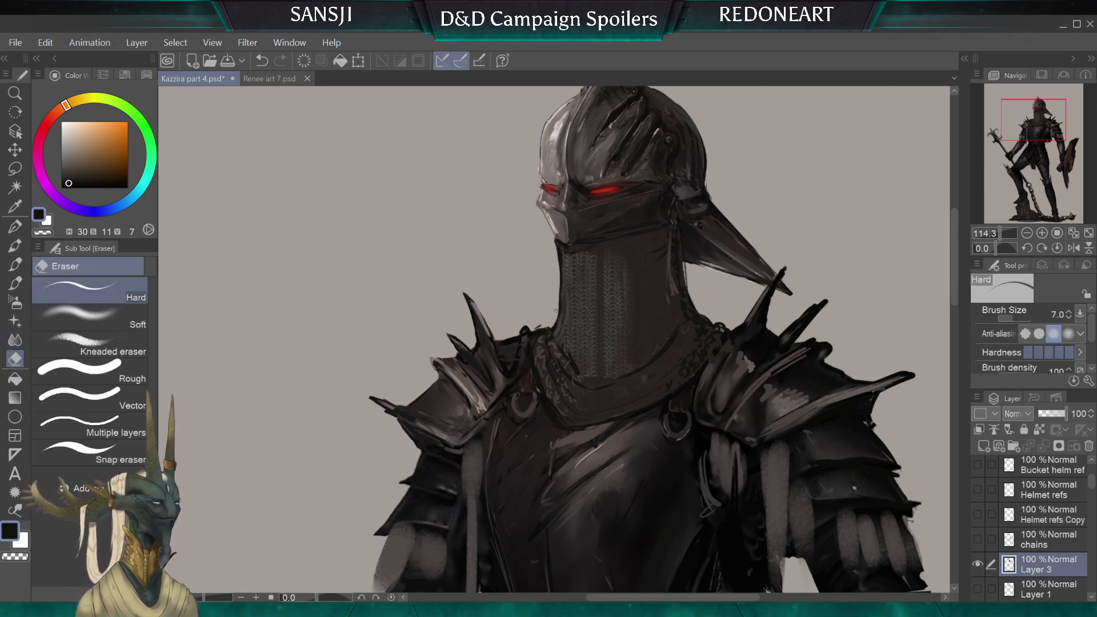
{"action": "left_click_drag", "start_coordinate": [559, 251], "coordinate": [560, 286]}
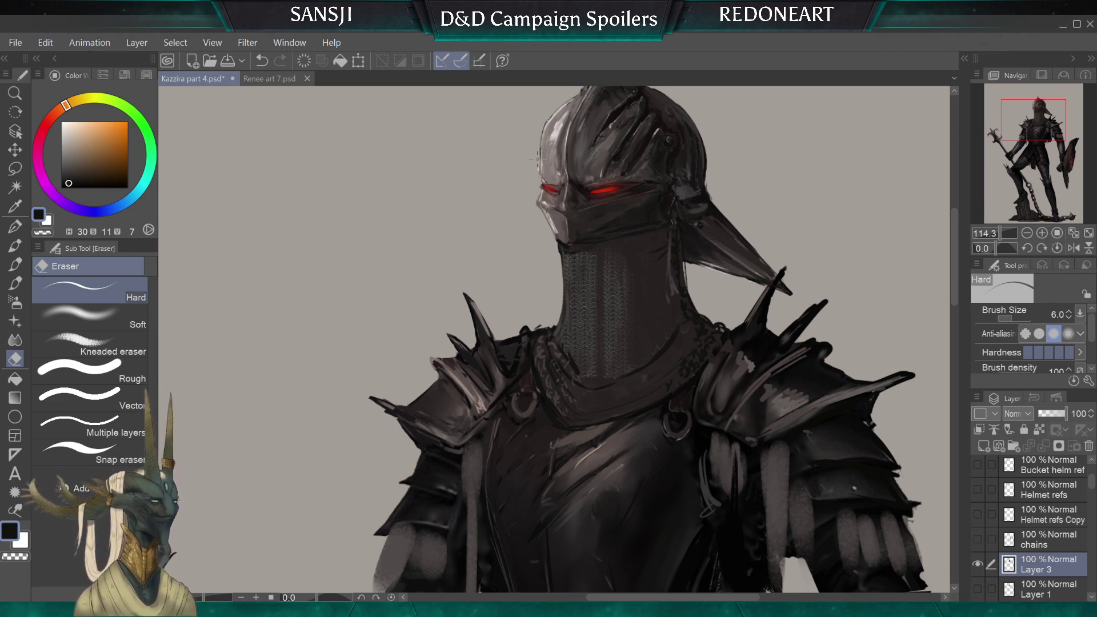
{"action": "key", "text": "bracketright"}
{"action": "key", "text": "bracketright"}
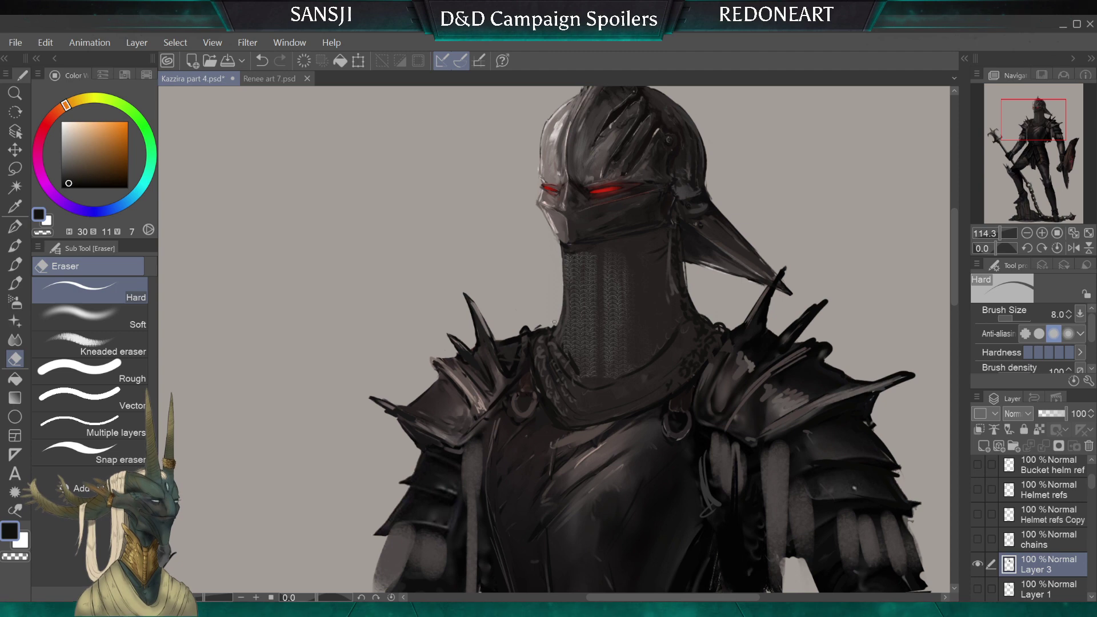
{"action": "key", "text": "bracketleft"}
{"action": "left_click_drag", "start_coordinate": [554, 322], "coordinate": [556, 330]}
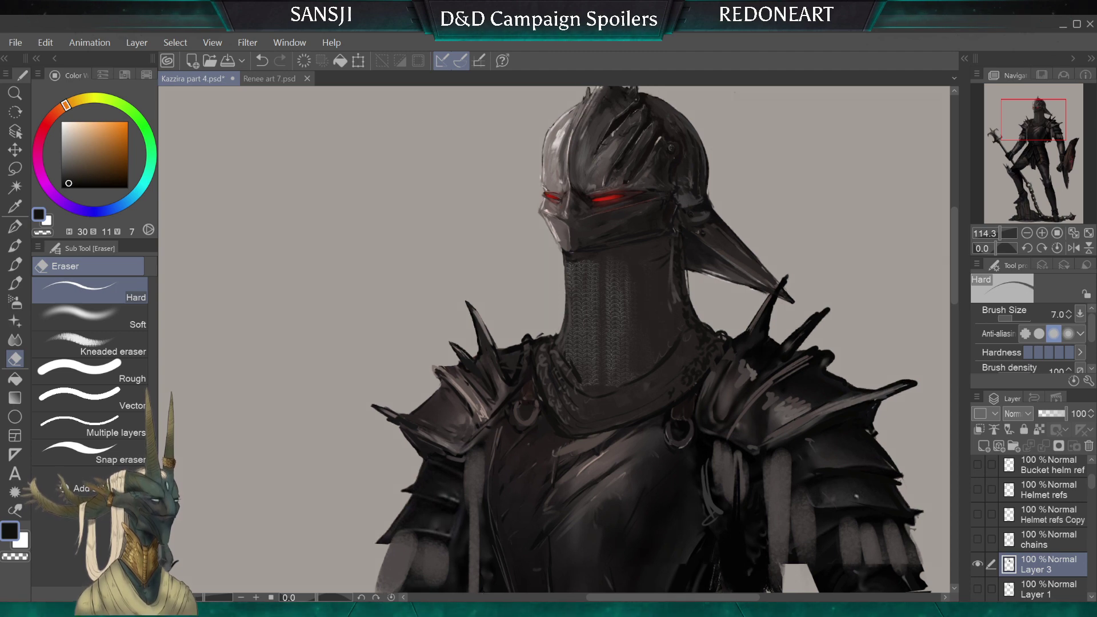
Sample a brownish grey from the helmet's chin and paint a thin highlight along its lower rim with perfect oil paint 2 at sizes 3 to 5
{"action": "scroll", "coordinate": [554, 340], "scroll_direction": "up", "scroll_amount": 2}
{"action": "scroll", "coordinate": [586, 513], "scroll_direction": "up", "scroll_amount": 1}
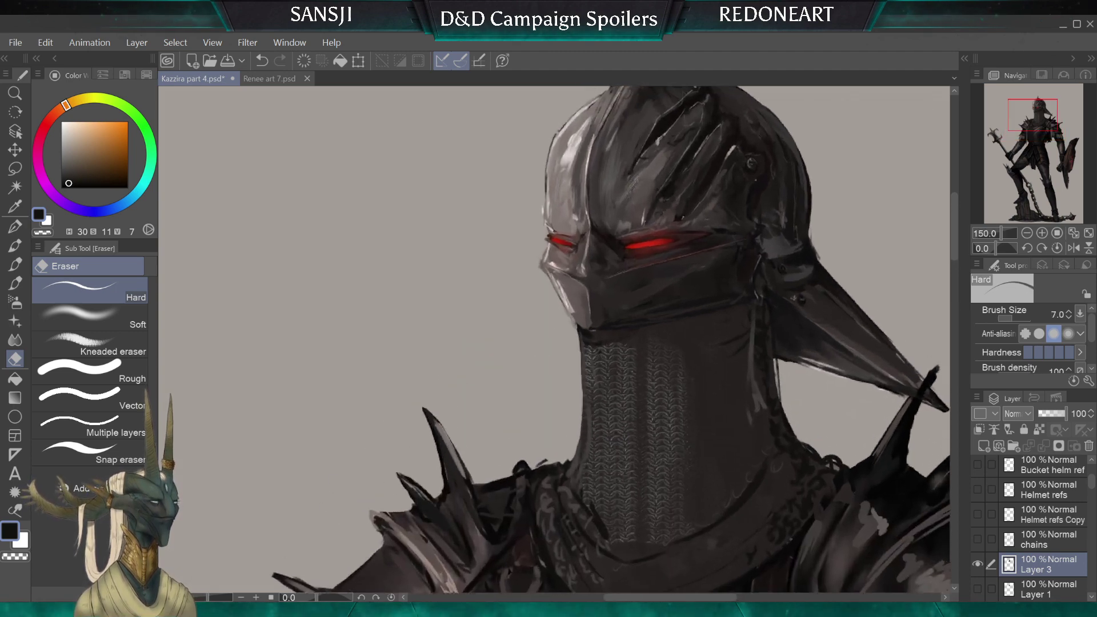
{"action": "left_click", "coordinate": [15, 248]}
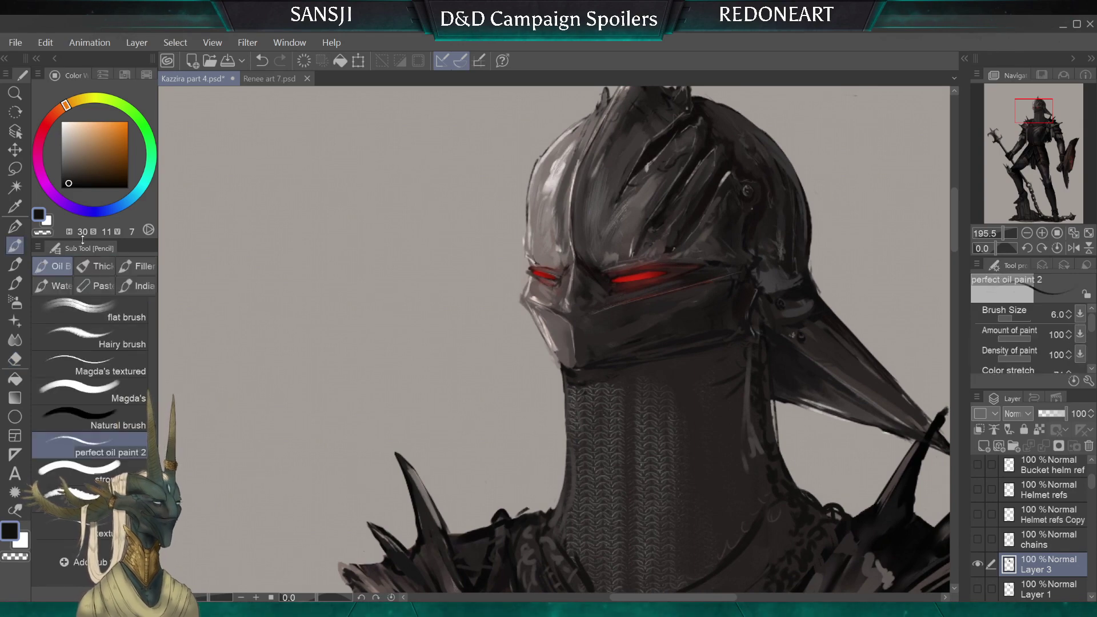
{"action": "key", "text": "bracketleft"}
{"action": "key", "text": "bracketleft"}
{"action": "key", "text": "bracketleft"}
{"action": "left_click", "coordinate": [568, 354], "text": "alt"}
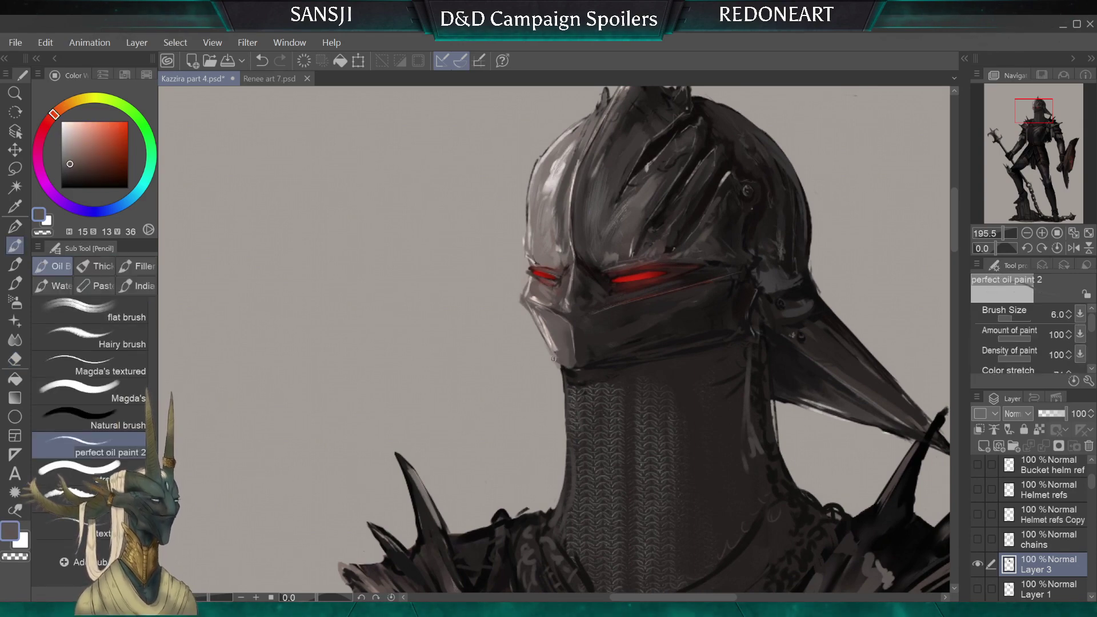
{"action": "key", "text": "bracketright"}
{"action": "key", "text": "bracketright"}
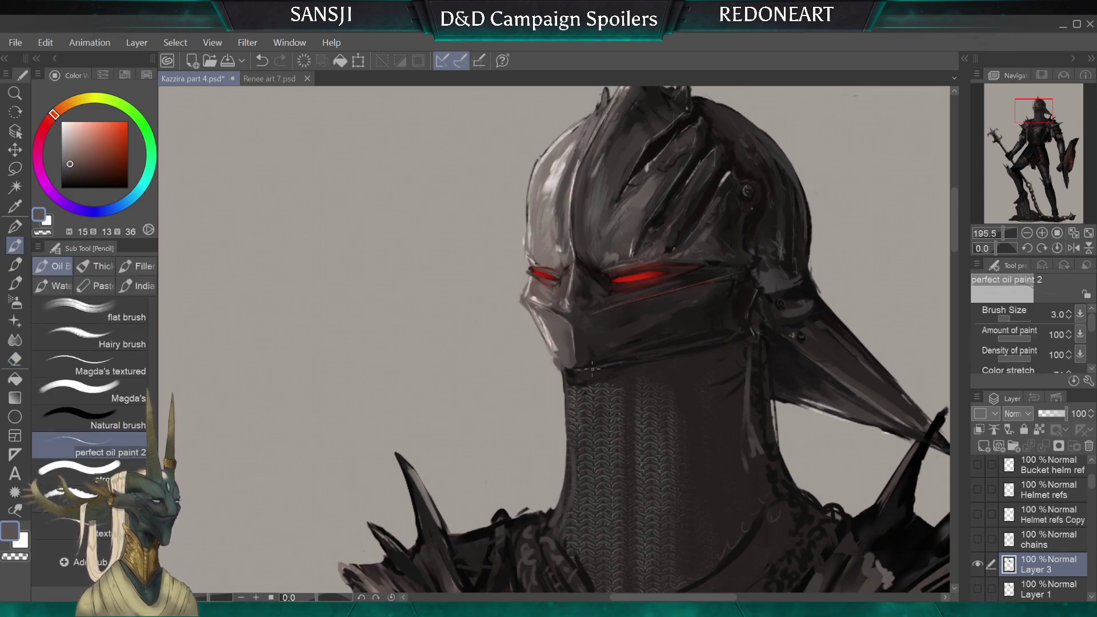
{"action": "left_click_drag", "start_coordinate": [705, 341], "coordinate": [624, 361]}
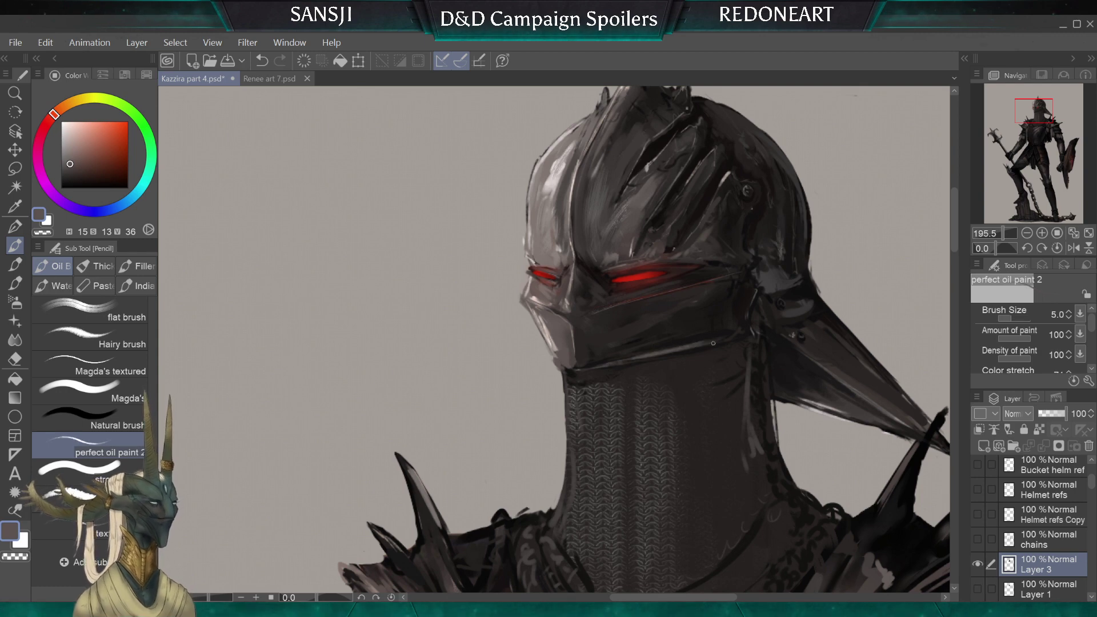
{"action": "key", "text": "bracketleft"}
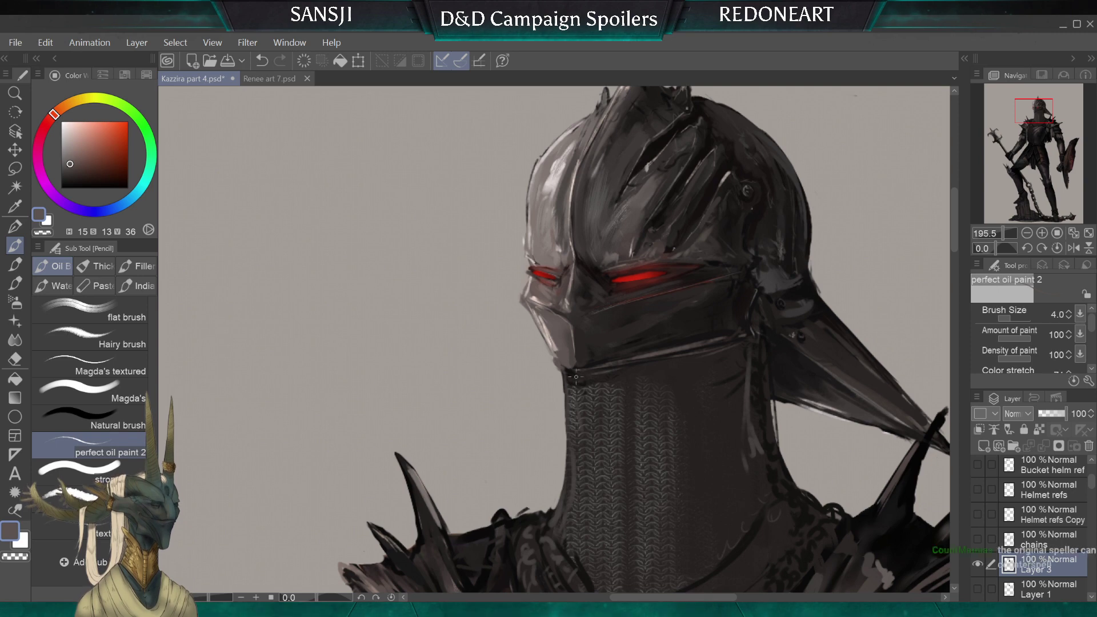
{"action": "key", "text": "bracketright"}
{"action": "key", "text": "bracketright"}
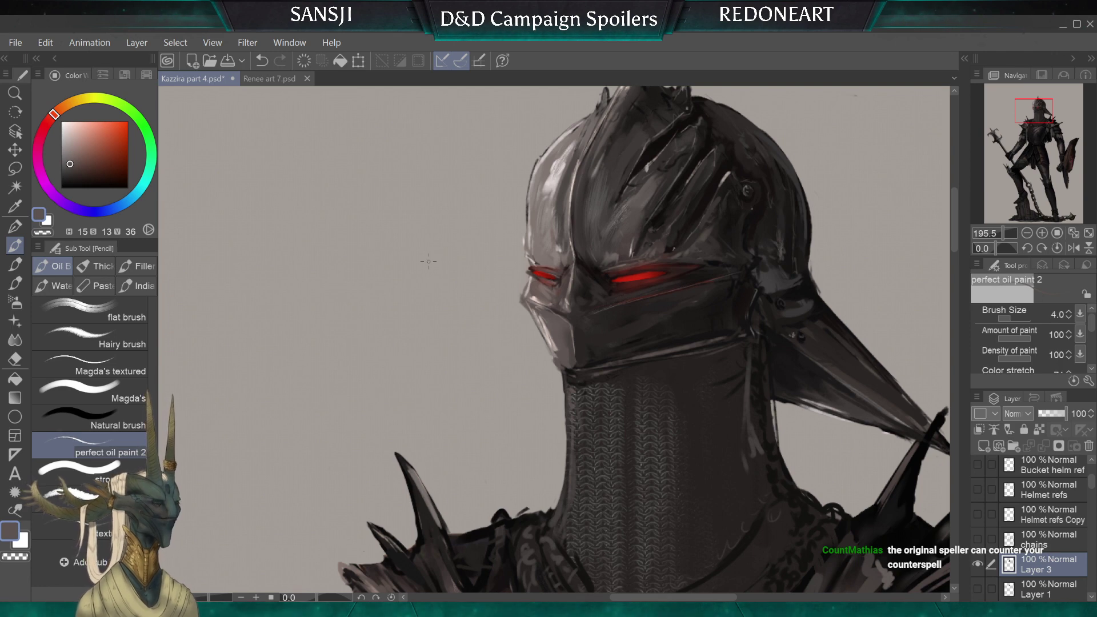
Sketch a small near-black spellcaster with a pointed hat and outstretched arm casting a spell on the empty background beside the helmet
{"action": "left_click_drag", "start_coordinate": [429, 261], "coordinate": [589, 327]}
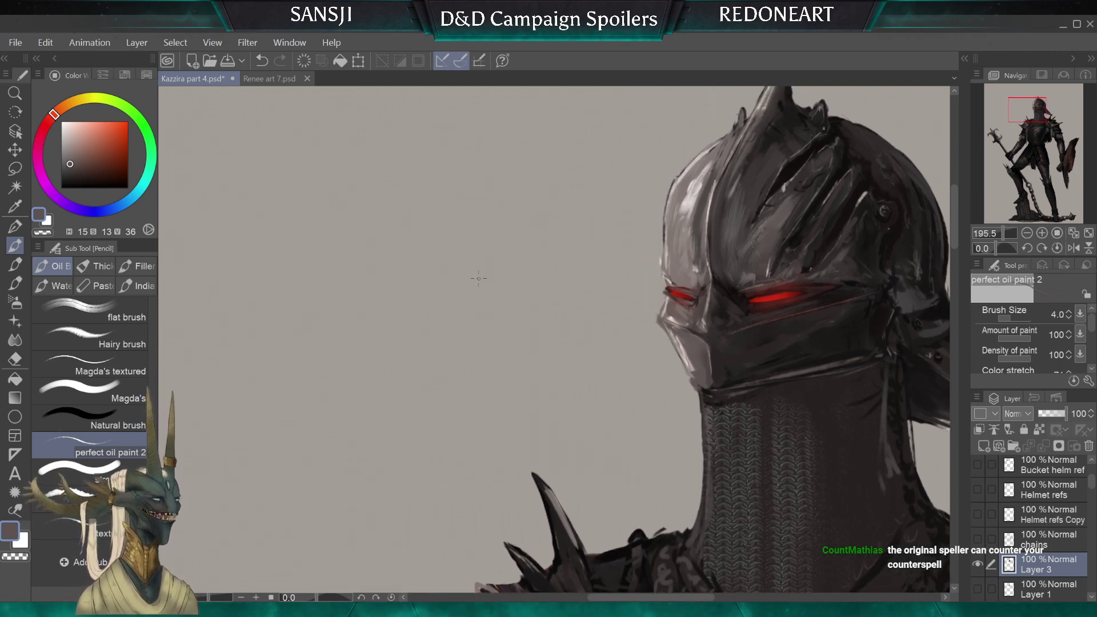
{"action": "left_click", "coordinate": [78, 183]}
{"action": "key", "text": "bracketright"}
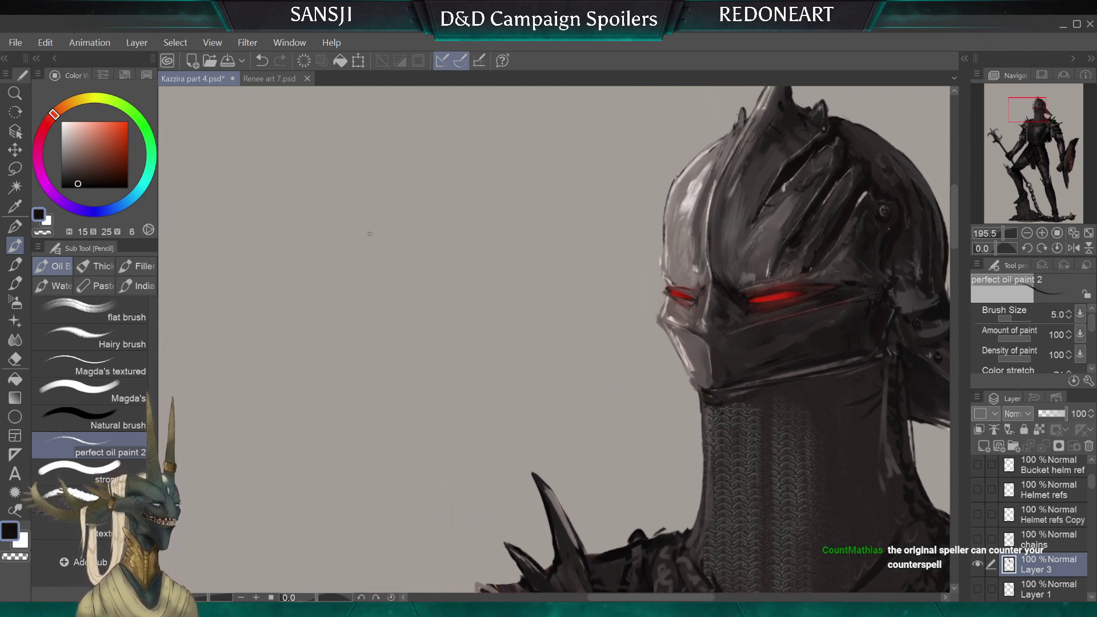
{"action": "left_click_drag", "start_coordinate": [449, 311], "coordinate": [467, 303]}
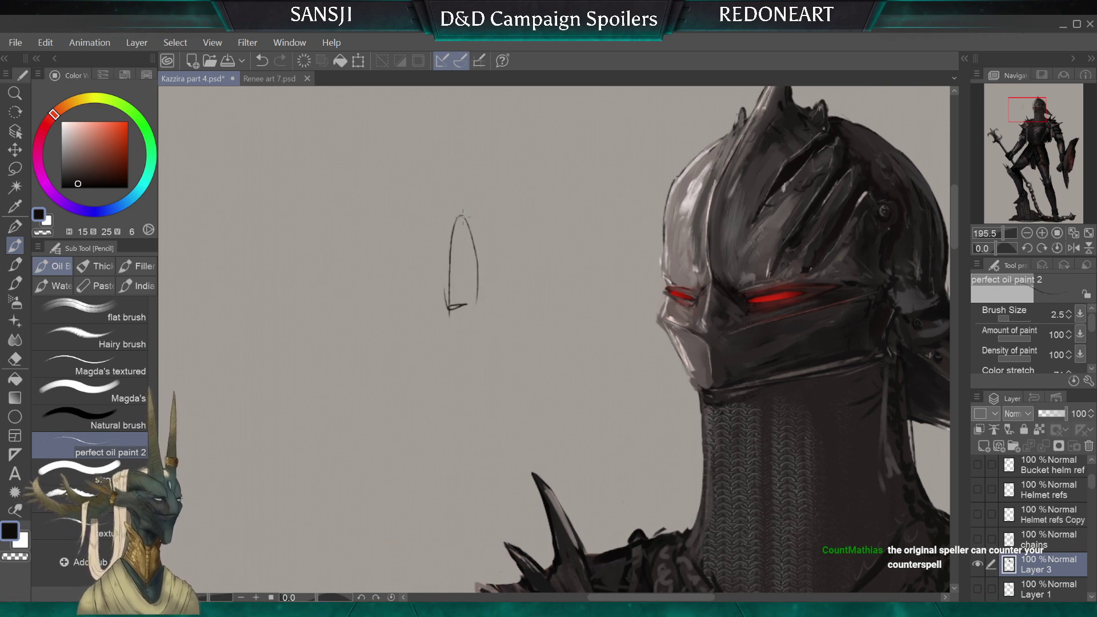
{"action": "mouse_move", "coordinate": [456, 218]}
{"action": "left_mouse_down"}
{"action": "mouse_move", "coordinate": [463, 199]}
{"action": "mouse_move", "coordinate": [487, 205]}
{"action": "left_mouse_up"}
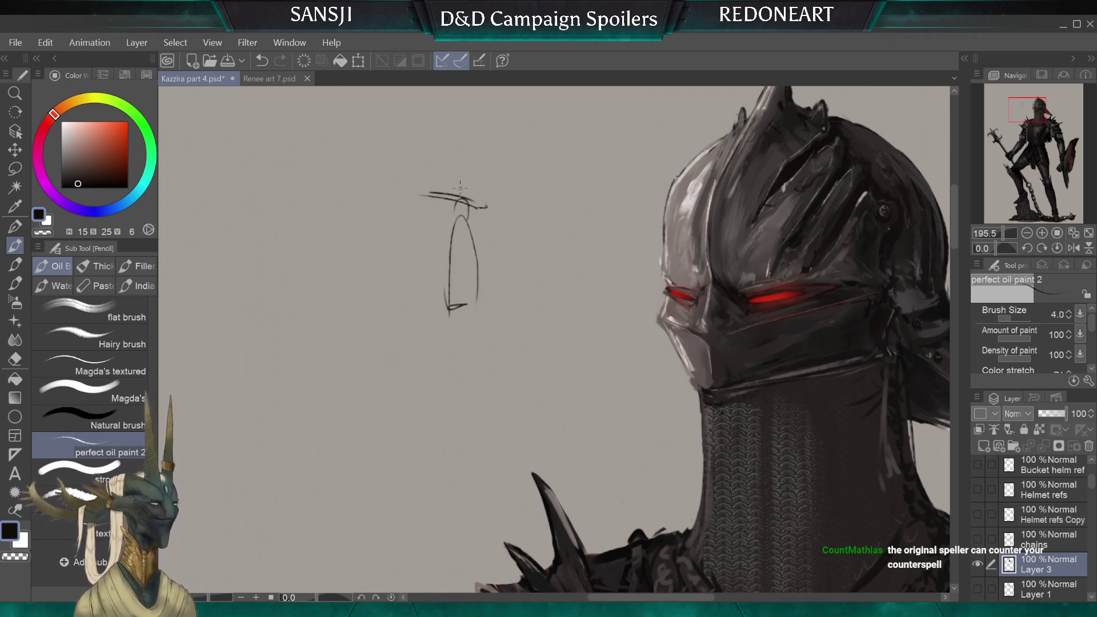
{"action": "mouse_move", "coordinate": [467, 165]}
{"action": "left_mouse_down"}
{"action": "mouse_move", "coordinate": [472, 200]}
{"action": "mouse_move", "coordinate": [457, 187]}
{"action": "left_mouse_up"}
{"action": "key", "text": "bracketleft"}
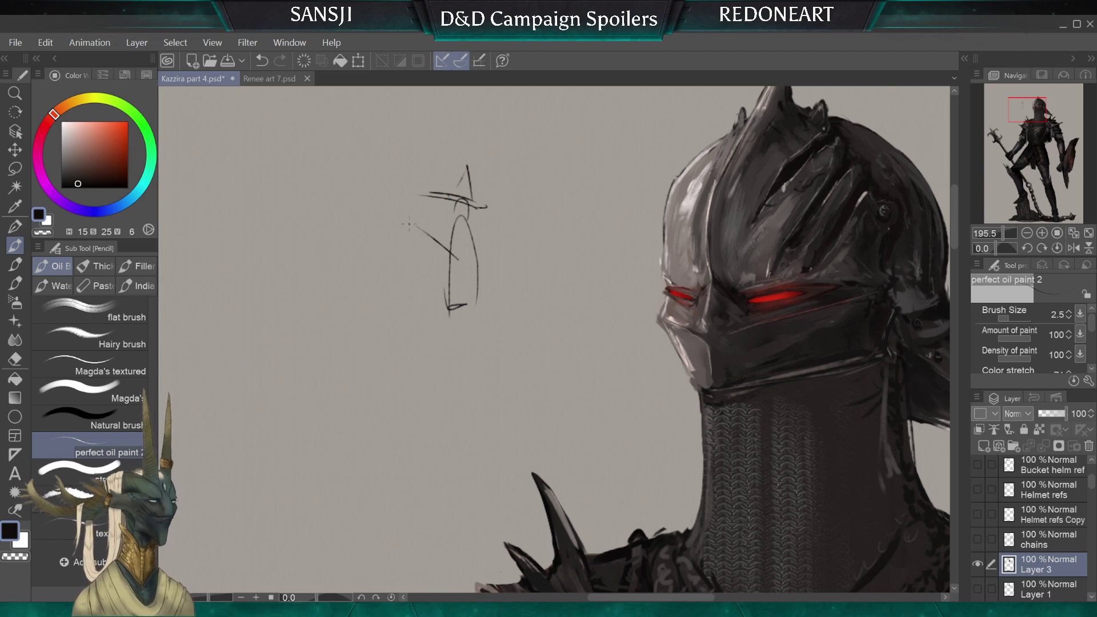
{"action": "left_click_drag", "start_coordinate": [450, 241], "coordinate": [416, 231]}
{"action": "left_click_drag", "start_coordinate": [372, 201], "coordinate": [370, 197]}
{"action": "left_click_drag", "start_coordinate": [331, 153], "coordinate": [356, 179]}
{"action": "left_click_drag", "start_coordinate": [350, 151], "coordinate": [358, 167]}
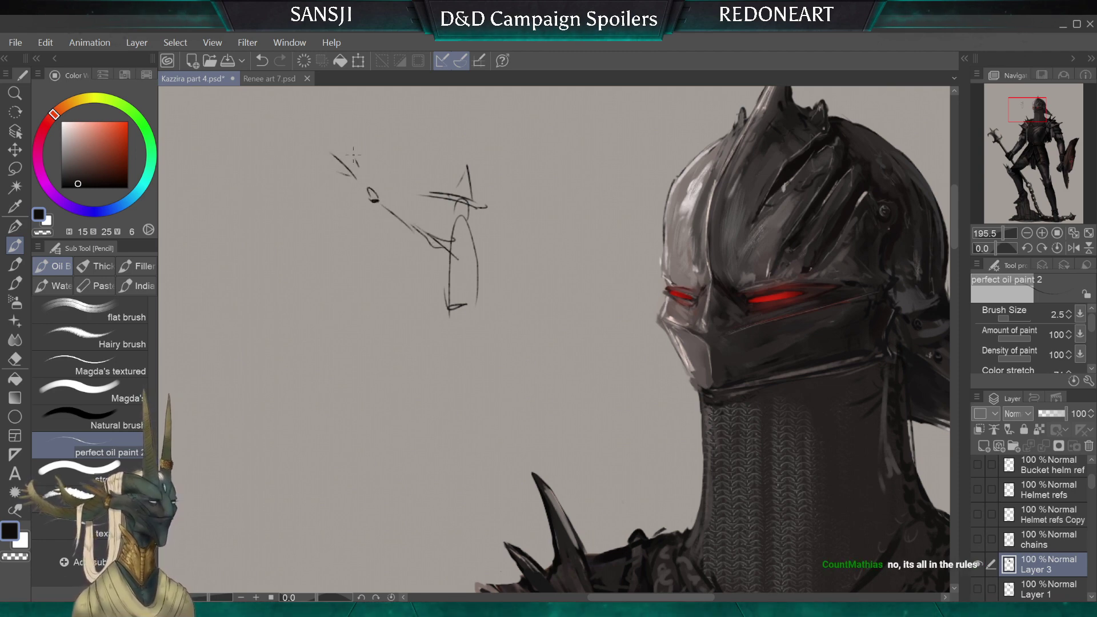
{"action": "left_click_drag", "start_coordinate": [473, 301], "coordinate": [475, 309]}
Sketch a second small pointed shape on the empty background facing the spellcaster, and switch to the Hard eraser at size 10
{"action": "key", "text": "bracketright"}
{"action": "key", "text": "bracketright"}
{"action": "left_click_drag", "start_coordinate": [242, 239], "coordinate": [458, 293]}
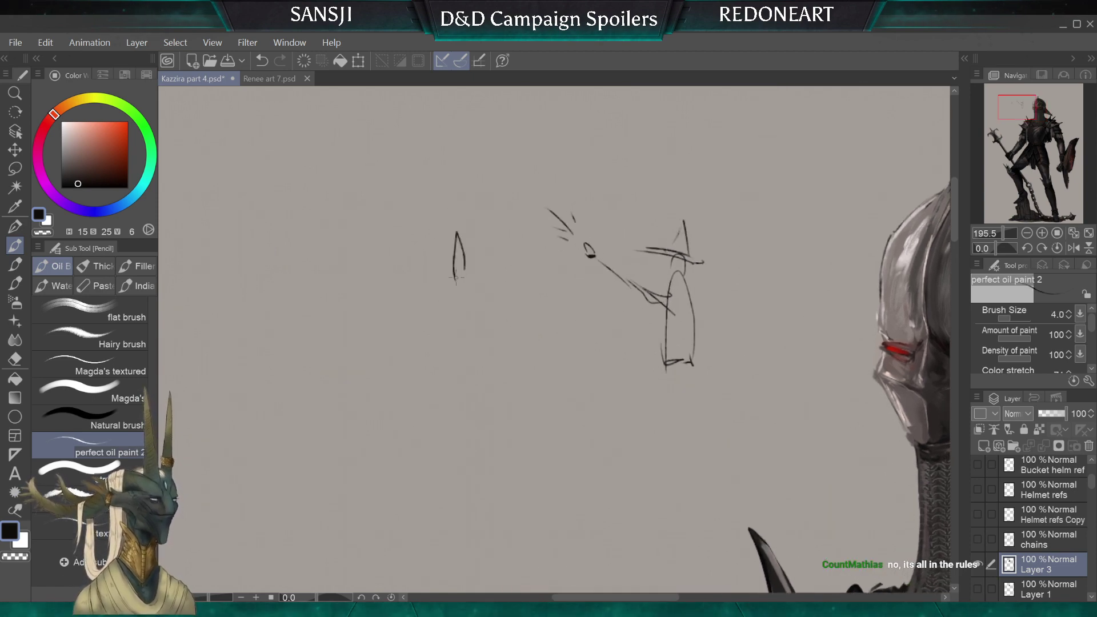
{"action": "left_click_drag", "start_coordinate": [473, 264], "coordinate": [461, 279]}
{"action": "key", "text": "bracketleft"}
{"action": "key", "text": "bracketleft"}
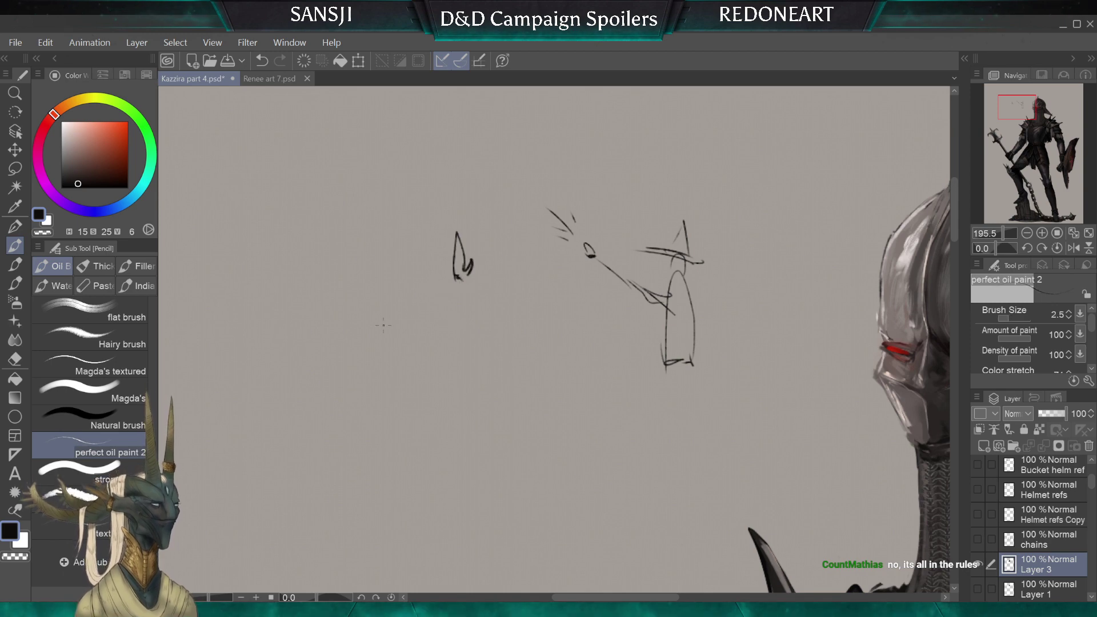
{"action": "left_click", "coordinate": [15, 359]}
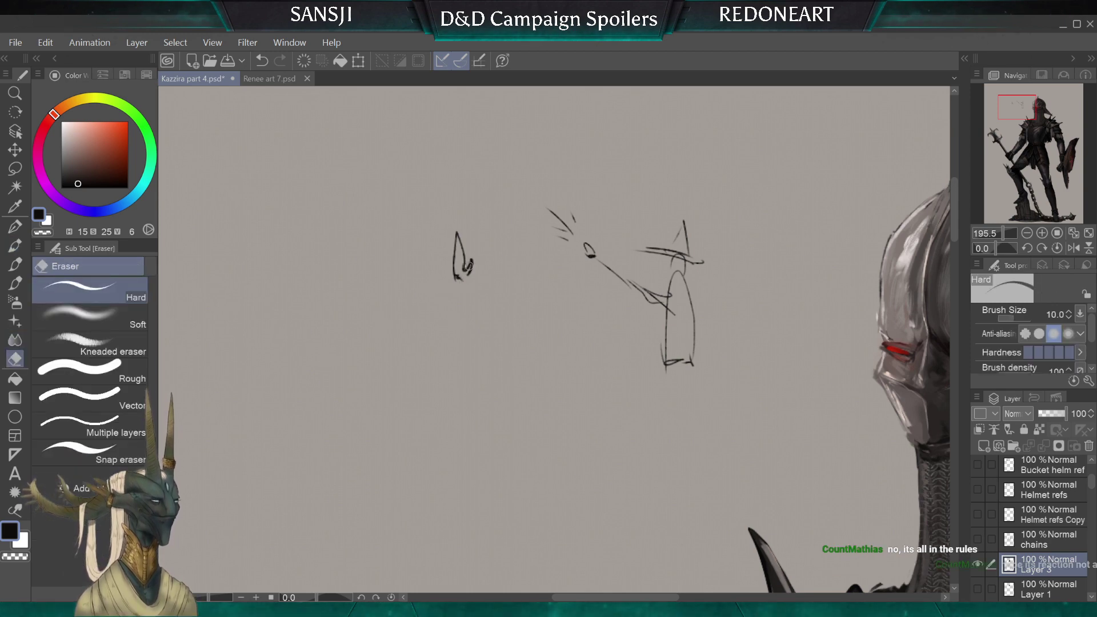
Sketch a second robed wizard with a pointed hat facing the spellcaster, using perfect oil paint 2 at sizes 2 to 2.5
{"action": "key", "text": "p"}
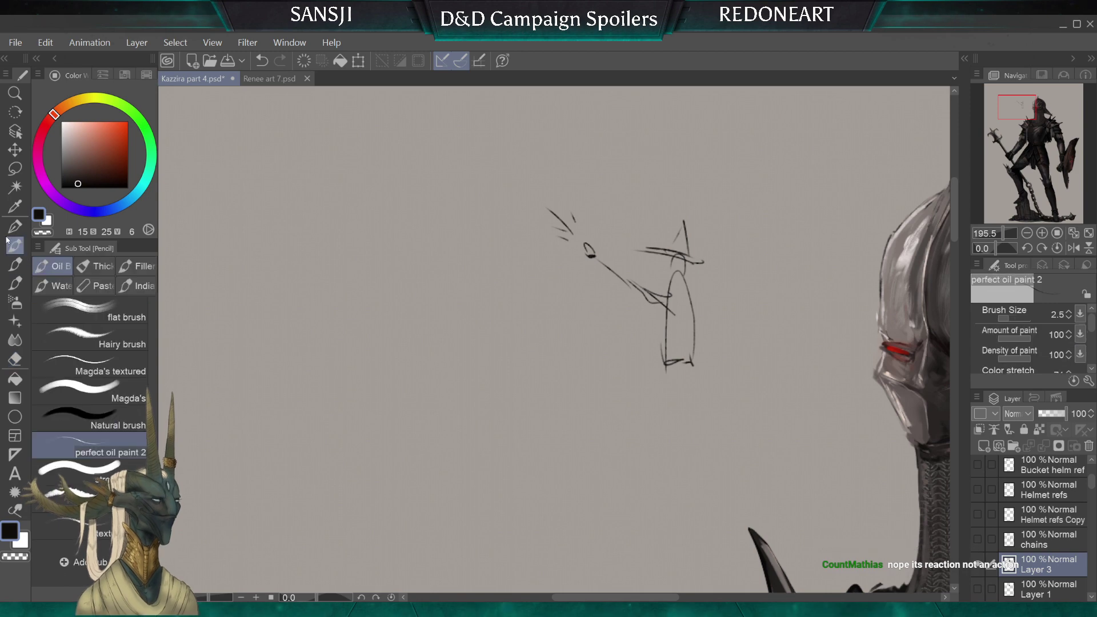
{"action": "mouse_move", "coordinate": [482, 263]}
{"action": "left_mouse_down"}
{"action": "mouse_move", "coordinate": [456, 259]}
{"action": "mouse_move", "coordinate": [487, 261]}
{"action": "mouse_move", "coordinate": [463, 248]}
{"action": "mouse_move", "coordinate": [415, 260]}
{"action": "left_mouse_up"}
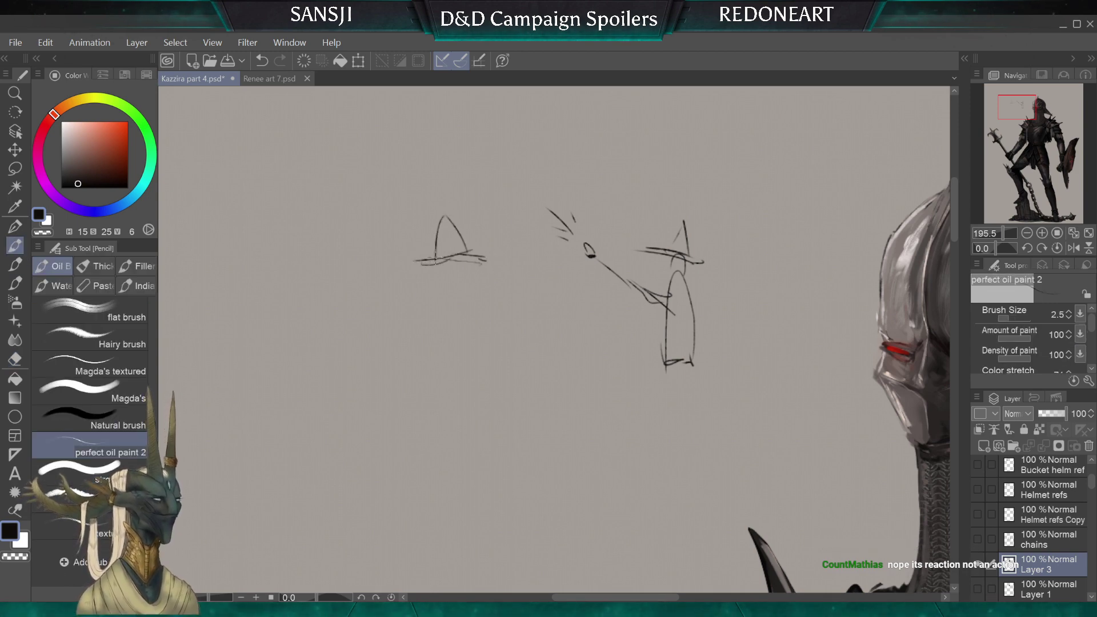
{"action": "mouse_move", "coordinate": [443, 215]}
{"action": "left_mouse_down"}
{"action": "mouse_move", "coordinate": [420, 237]}
{"action": "mouse_move", "coordinate": [445, 280]}
{"action": "mouse_move", "coordinate": [506, 274]}
{"action": "mouse_move", "coordinate": [453, 311]}
{"action": "mouse_move", "coordinate": [442, 353]}
{"action": "left_mouse_up"}
{"action": "left_click_drag", "start_coordinate": [489, 314], "coordinate": [493, 378]}
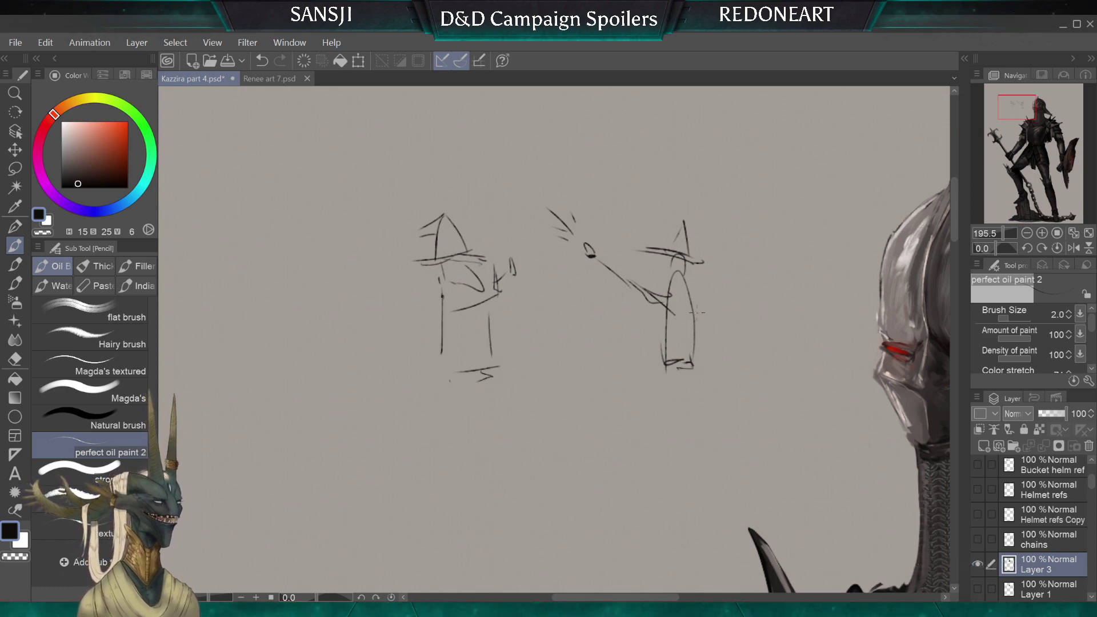
Handwrite a label above the spellcaster, erase the false start, and letter "Evil W" there at brush size 3
{"action": "key", "text": "bracketleft"}
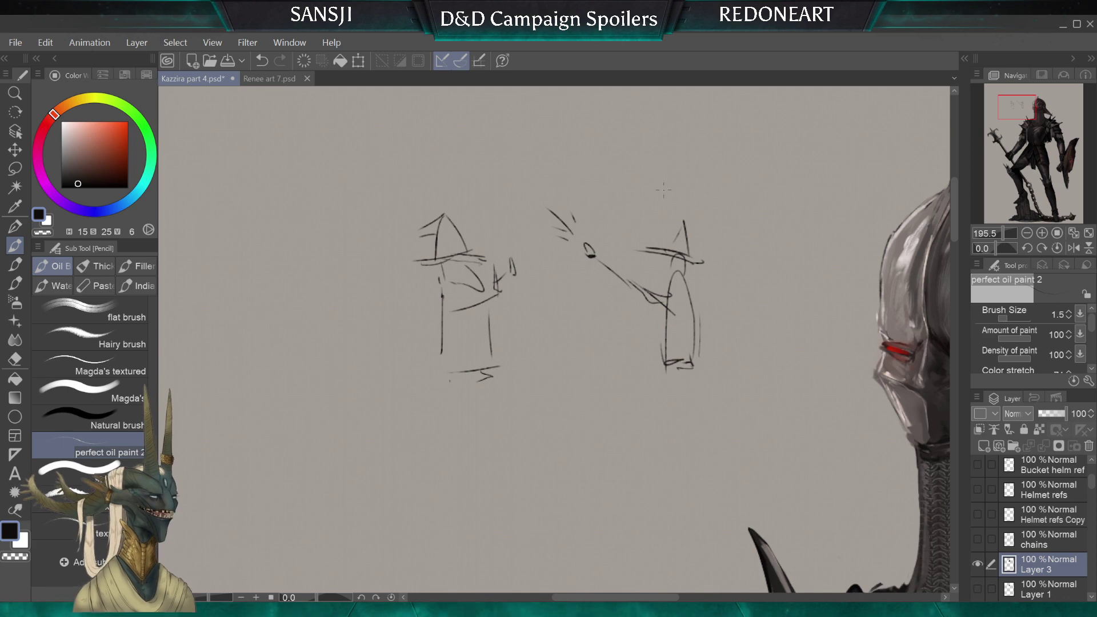
{"action": "mouse_move", "coordinate": [673, 175]}
{"action": "left_mouse_down"}
{"action": "mouse_move", "coordinate": [675, 193]}
{"action": "mouse_move", "coordinate": [732, 167]}
{"action": "left_mouse_up"}
{"action": "key", "text": "bracketright"}
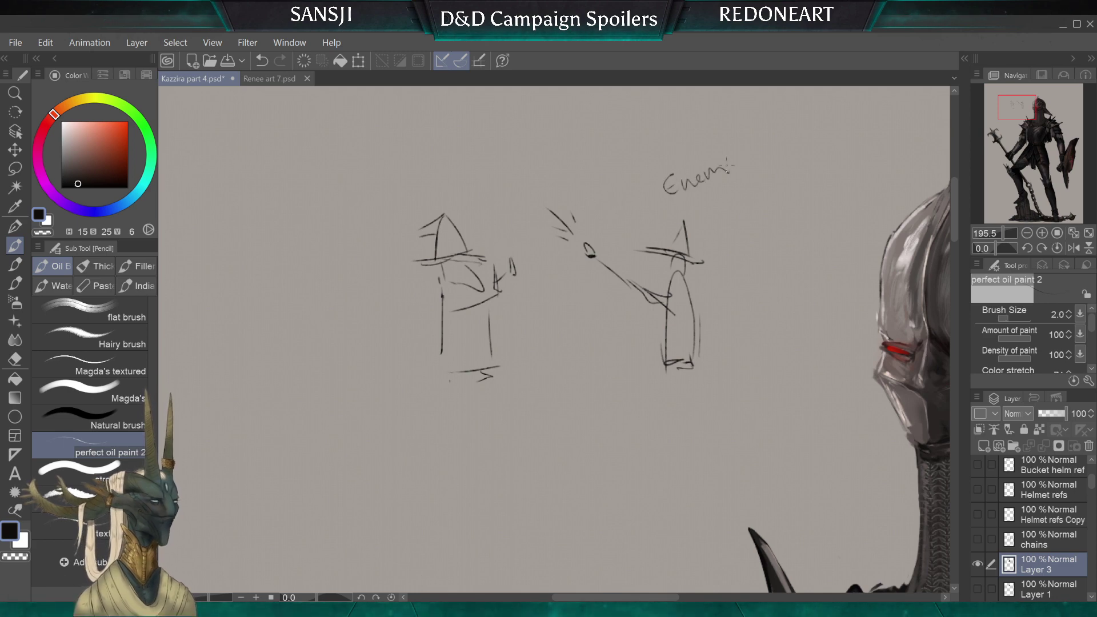
{"action": "key", "text": "e"}
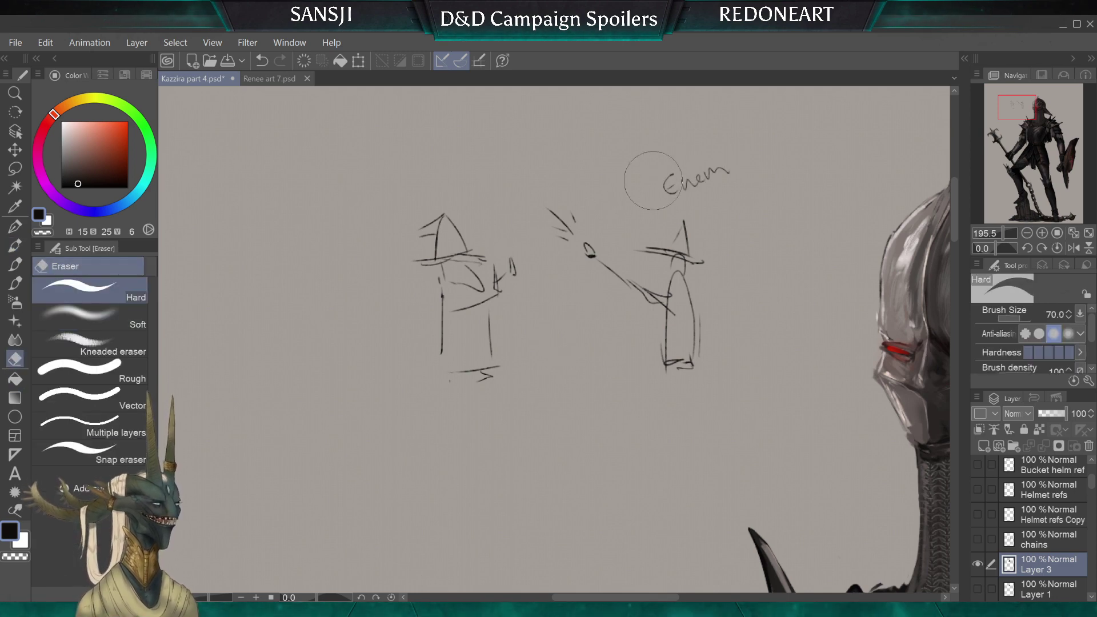
{"action": "mouse_move", "coordinate": [648, 174]}
{"action": "left_mouse_down"}
{"action": "mouse_move", "coordinate": [685, 176]}
{"action": "mouse_move", "coordinate": [659, 197]}
{"action": "left_mouse_up"}
{"action": "key", "text": "p"}
{"action": "key", "text": "bracketright"}
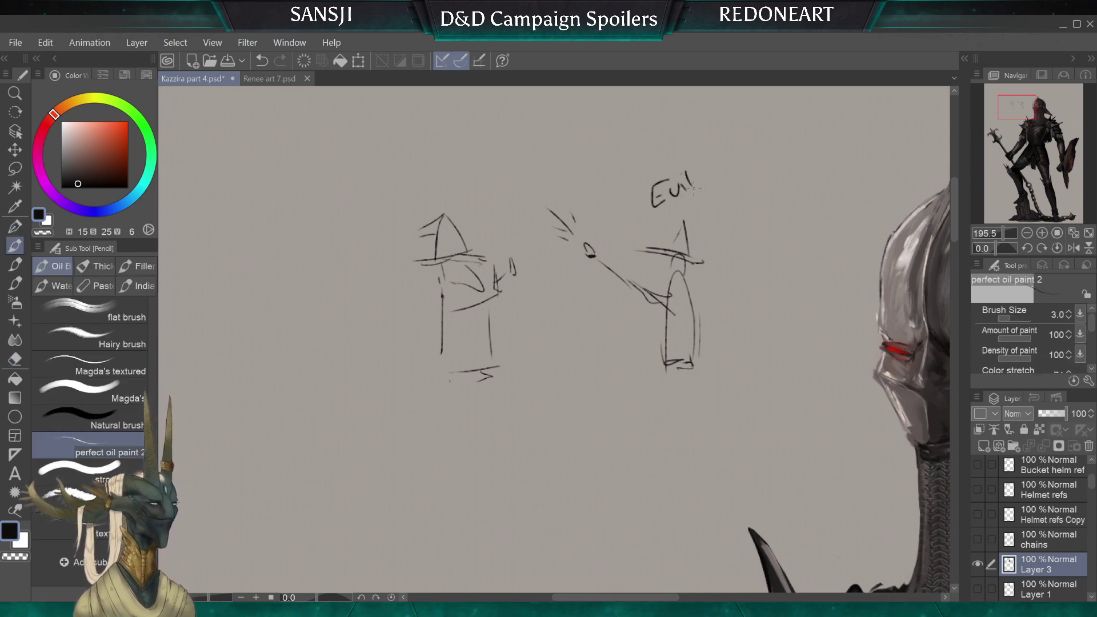
{"action": "left_click_drag", "start_coordinate": [719, 175], "coordinate": [732, 158]}
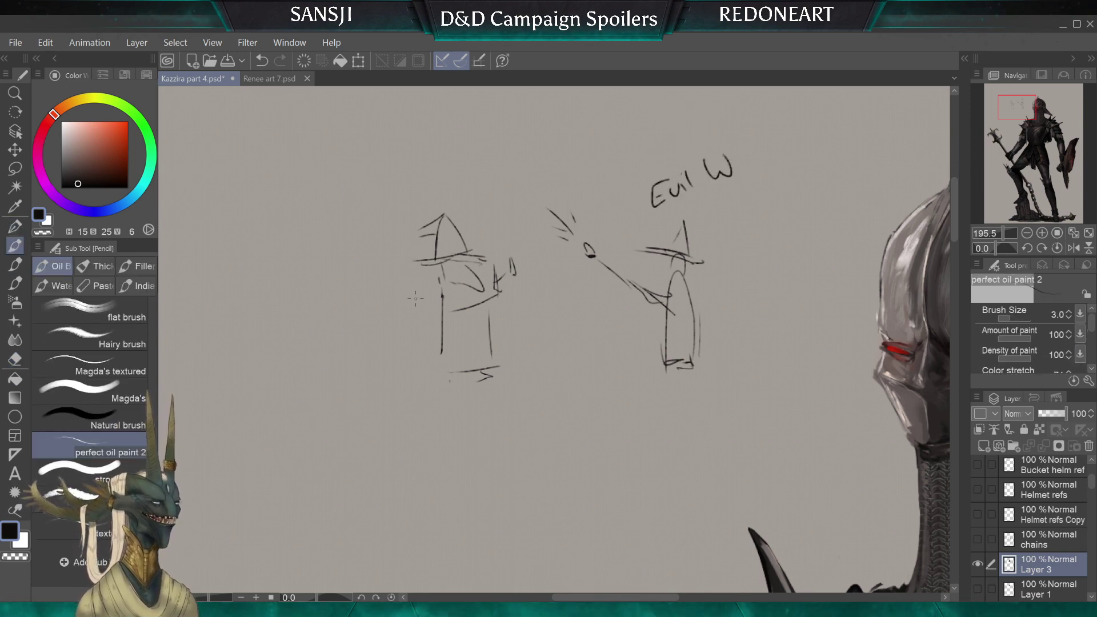
Handwrite "gandalf" above the second wizard and add a foot stroke at the base of its robe
{"action": "left_click_drag", "start_coordinate": [410, 184], "coordinate": [416, 179]}
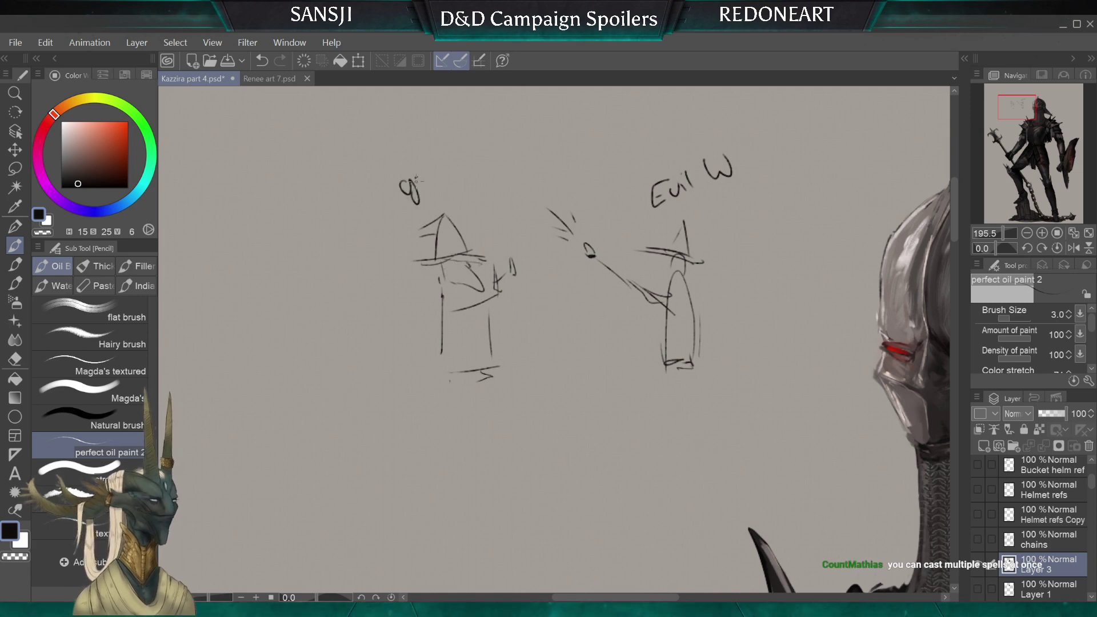
{"action": "mouse_move", "coordinate": [469, 152]}
{"action": "left_mouse_down"}
{"action": "mouse_move", "coordinate": [469, 164]}
{"action": "mouse_move", "coordinate": [472, 123]}
{"action": "left_mouse_up"}
{"action": "left_click_drag", "start_coordinate": [485, 127], "coordinate": [480, 153]}
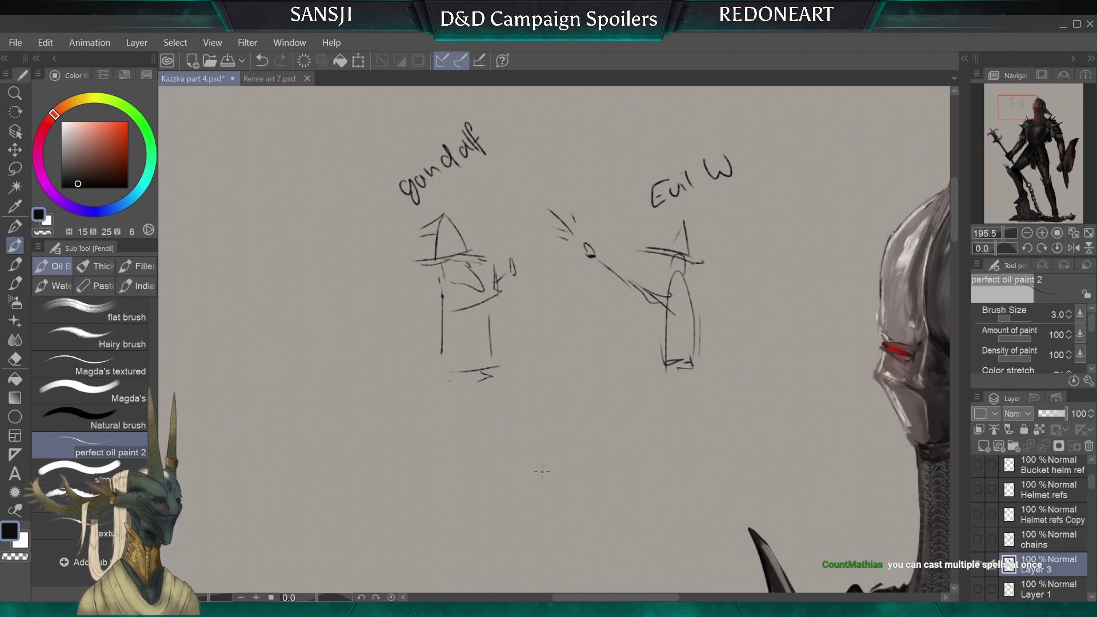
{"action": "left_click_drag", "start_coordinate": [435, 377], "coordinate": [450, 375]}
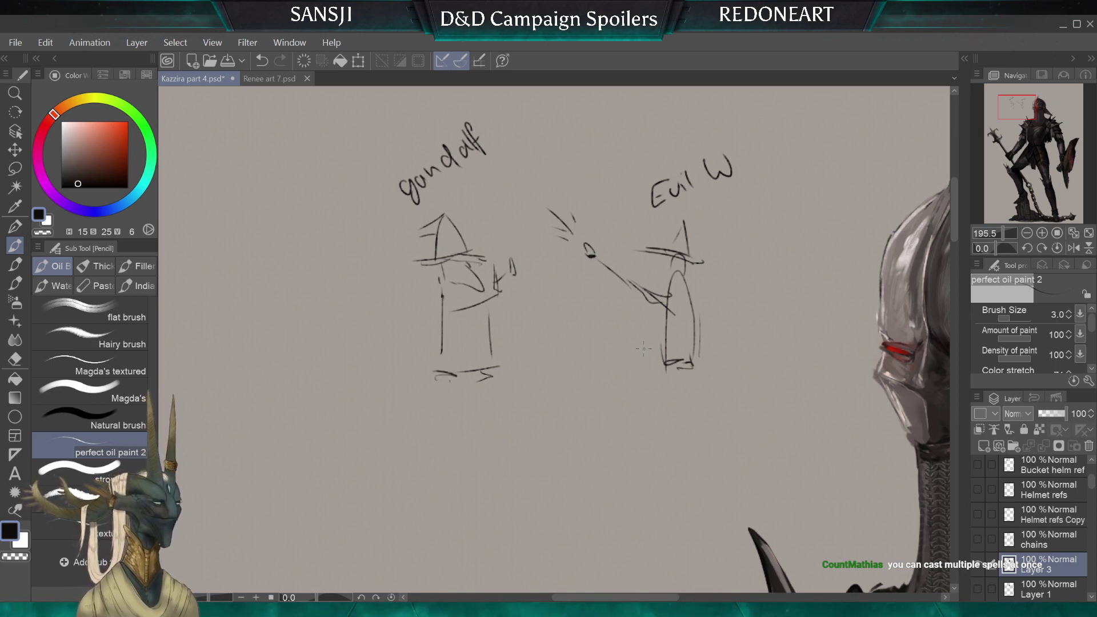
Draw an arrow and crossed-out circles between the two wizards to illustrate the spell being countered
{"action": "left_click_drag", "start_coordinate": [639, 326], "coordinate": [581, 323]}
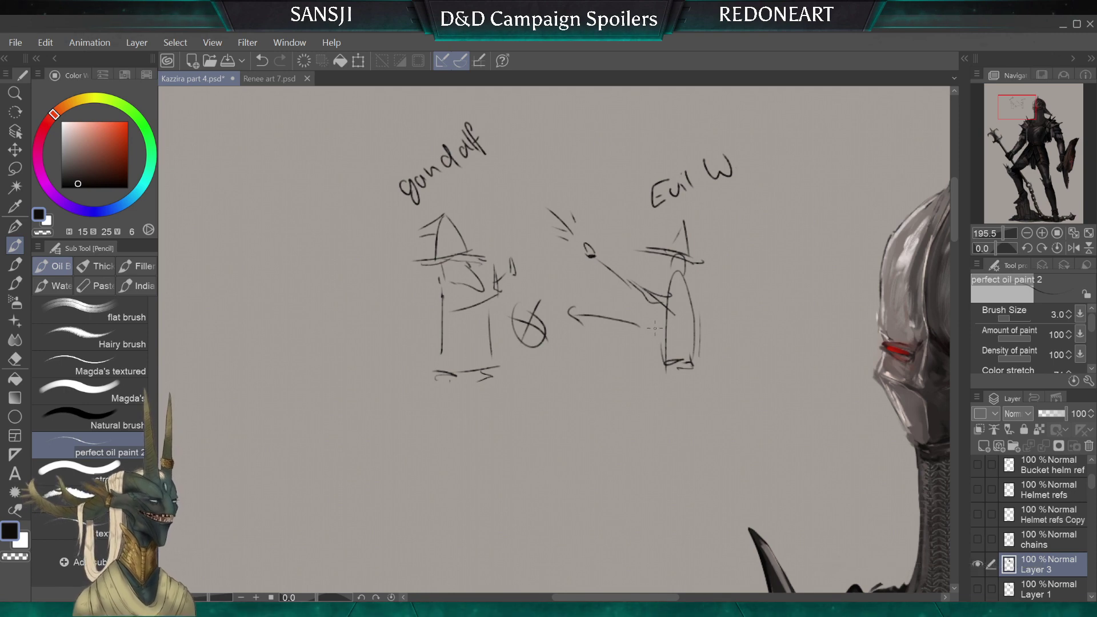
{"action": "left_click_drag", "start_coordinate": [649, 347], "coordinate": [636, 343]}
{"action": "mouse_move", "coordinate": [636, 339]}
{"action": "left_mouse_down"}
{"action": "mouse_move", "coordinate": [648, 344]}
{"action": "mouse_move", "coordinate": [621, 342]}
{"action": "left_mouse_up"}
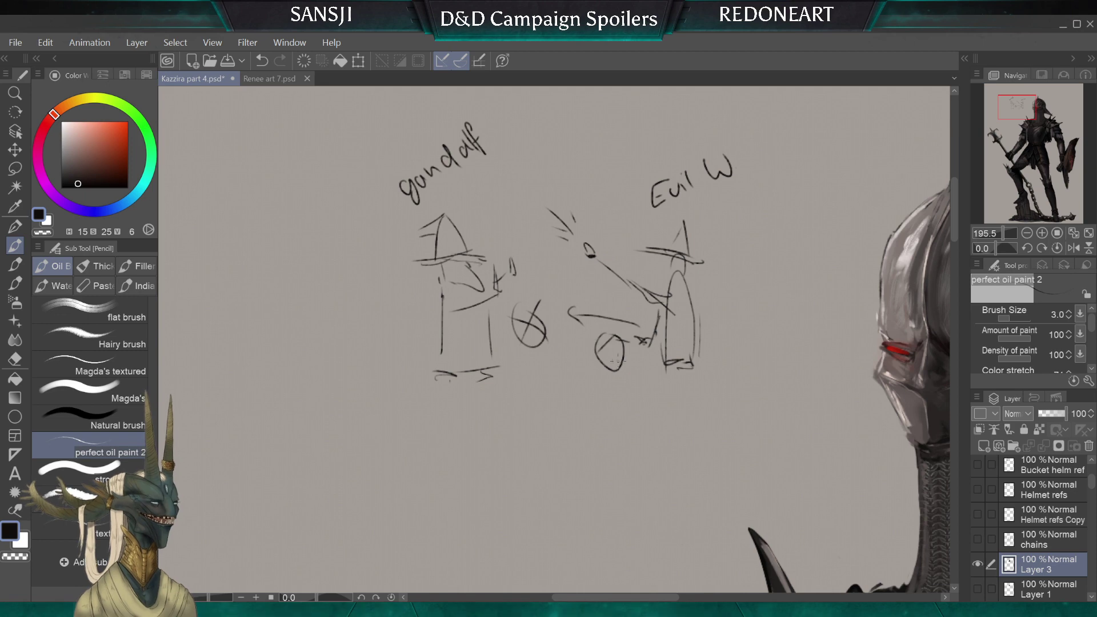
Sketch a third hatted figure with an outstretched arm behind the Evil W spellcaster and label it "Evil"
{"action": "left_click_drag", "start_coordinate": [760, 359], "coordinate": [734, 370]}
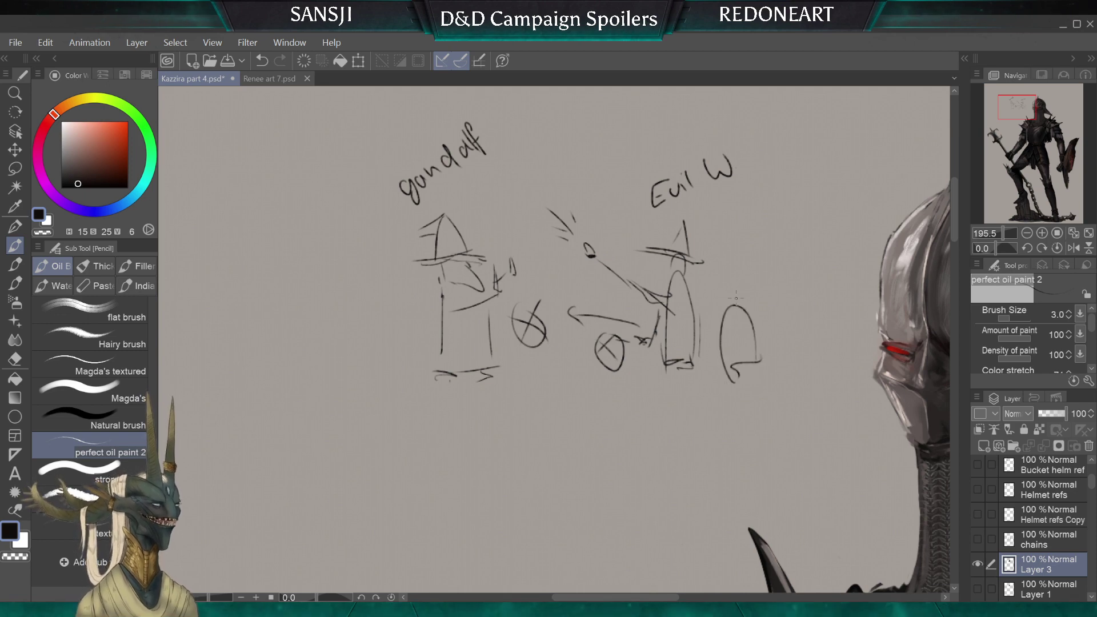
{"action": "mouse_move", "coordinate": [790, 247]}
{"action": "left_mouse_down"}
{"action": "mouse_move", "coordinate": [791, 264]}
{"action": "mouse_move", "coordinate": [829, 259]}
{"action": "left_mouse_up"}
{"action": "left_click", "coordinate": [801, 229]}
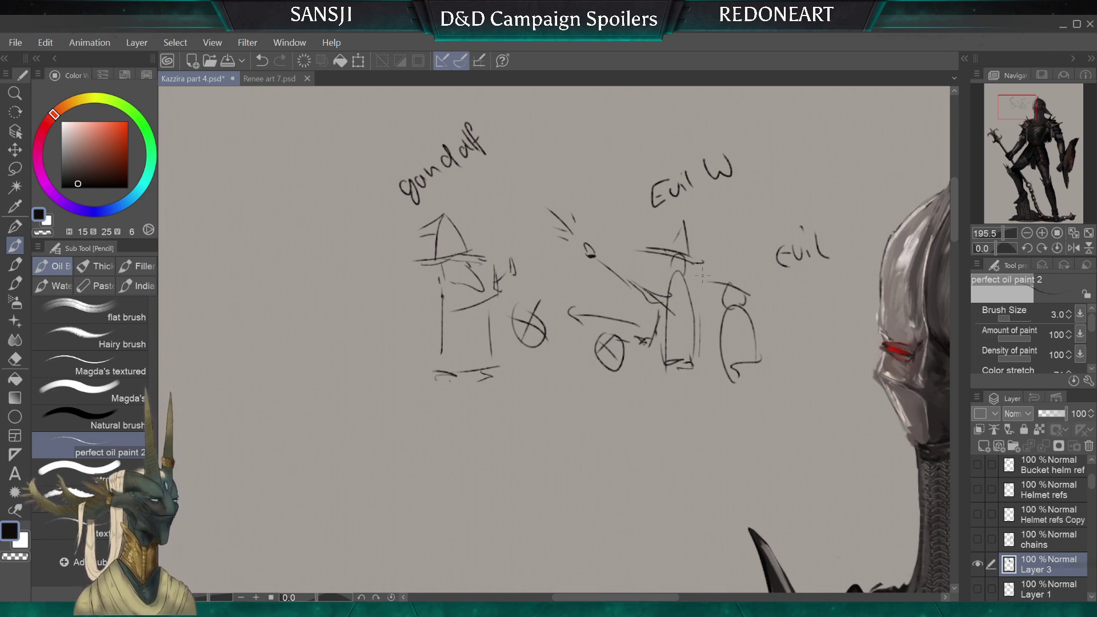
{"action": "mouse_move", "coordinate": [721, 276]}
{"action": "left_mouse_down"}
{"action": "mouse_move", "coordinate": [758, 296]}
{"action": "mouse_move", "coordinate": [699, 273]}
{"action": "mouse_move", "coordinate": [707, 323]}
{"action": "left_mouse_up"}
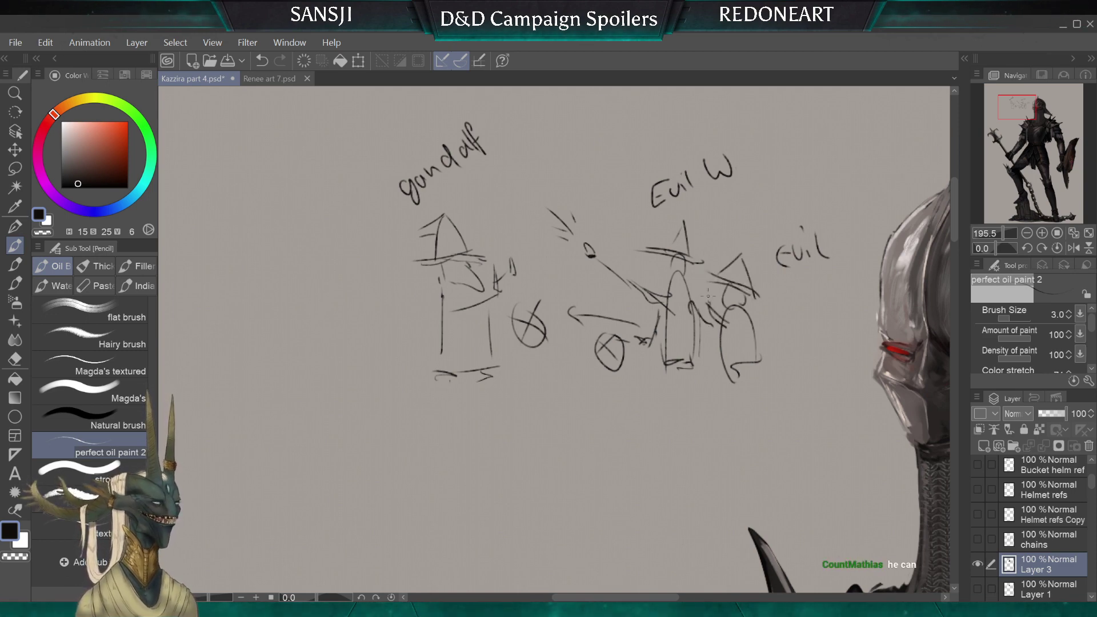
Erase the arrow and the circle nearest Evil W with the Hard eraser, and clean up that figure's robe with a smaller eraser
{"action": "key", "text": "e"}
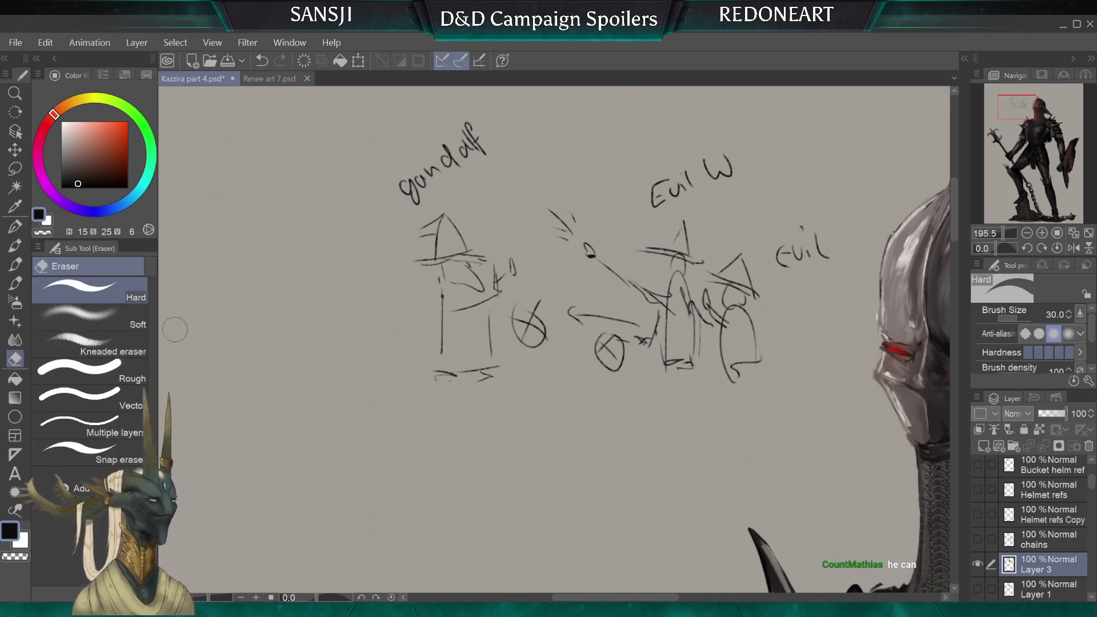
{"action": "mouse_move", "coordinate": [611, 357]}
{"action": "left_mouse_down"}
{"action": "mouse_move", "coordinate": [621, 322]}
{"action": "mouse_move", "coordinate": [574, 314]}
{"action": "left_mouse_up"}
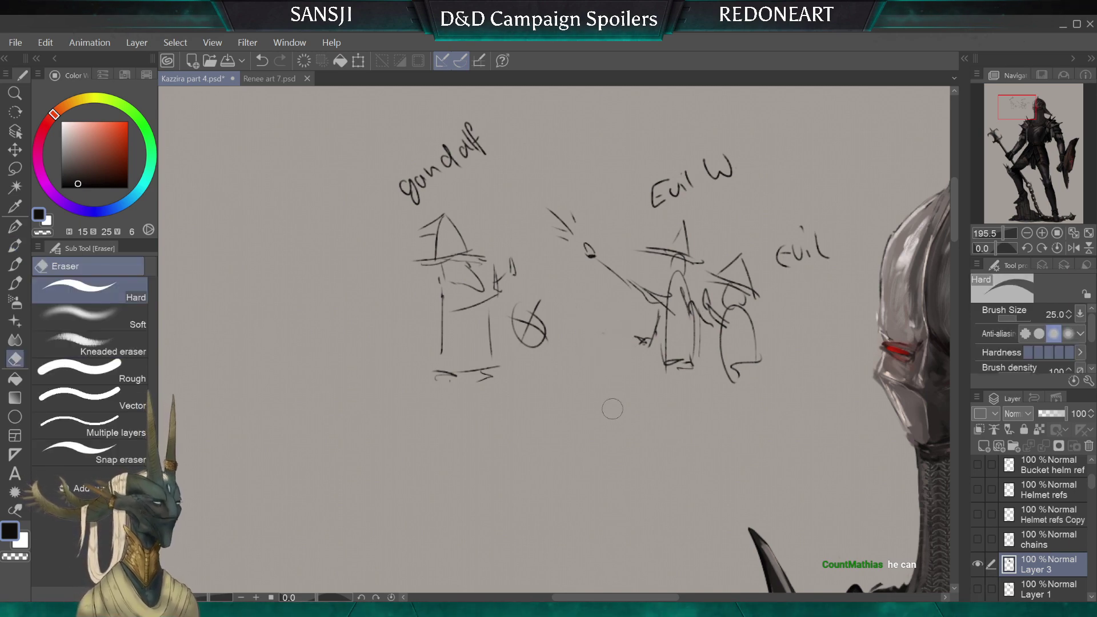
{"action": "key", "text": "bracketleft"}
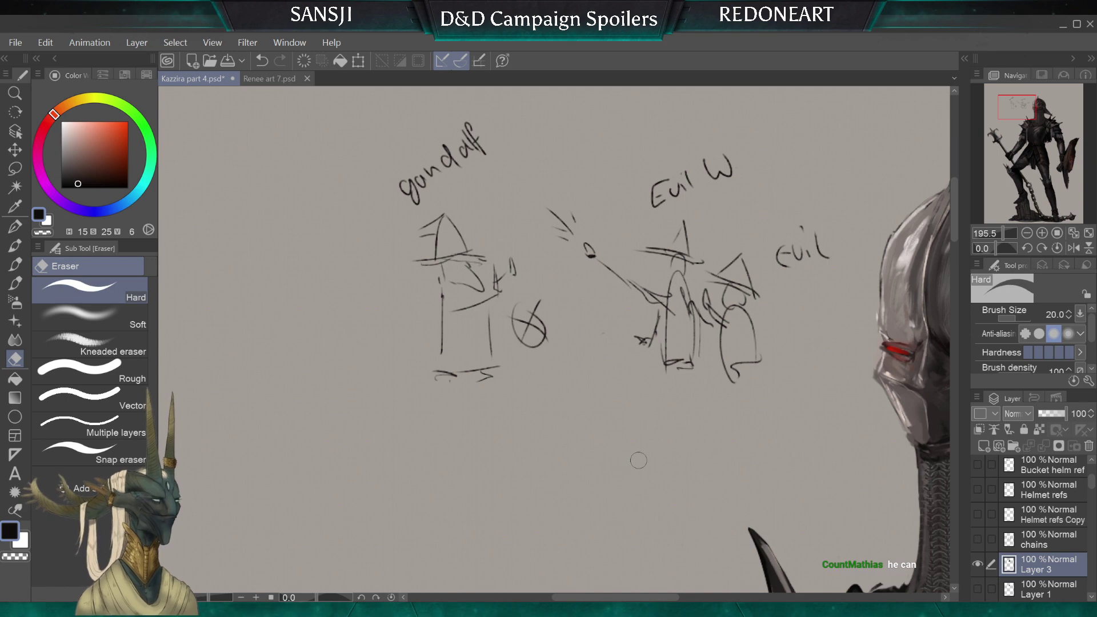
{"action": "key", "text": "bracketleft"}
{"action": "key", "text": "bracketleft"}
{"action": "key", "text": "bracketleft"}
{"action": "key", "text": "bracketleft"}
{"action": "key", "text": "bracketleft"}
{"action": "key", "text": "bracketleft"}
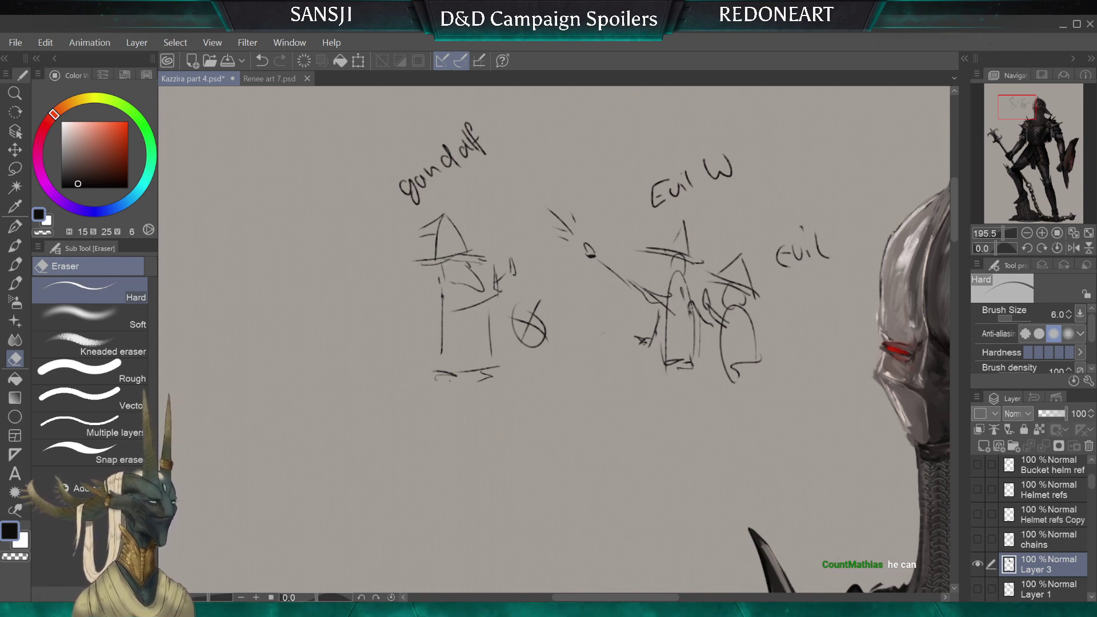
{"action": "key", "text": "bracketright"}
{"action": "key", "text": "bracketright"}
{"action": "mouse_move", "coordinate": [686, 297]}
{"action": "left_mouse_down"}
{"action": "mouse_move", "coordinate": [724, 372]}
{"action": "mouse_move", "coordinate": [757, 383]}
{"action": "mouse_move", "coordinate": [689, 385]}
{"action": "mouse_move", "coordinate": [714, 391]}
{"action": "mouse_move", "coordinate": [678, 388]}
{"action": "left_mouse_up"}
Reinforce the robe outlines and base lines of the doodled wizards with perfect oil paint 2 at size 2.5
{"action": "key", "text": "p"}
{"action": "left_click_drag", "start_coordinate": [489, 314], "coordinate": [486, 391]}
{"action": "left_click_drag", "start_coordinate": [441, 323], "coordinate": [442, 380]}
{"action": "left_click_drag", "start_coordinate": [434, 387], "coordinate": [471, 389]}
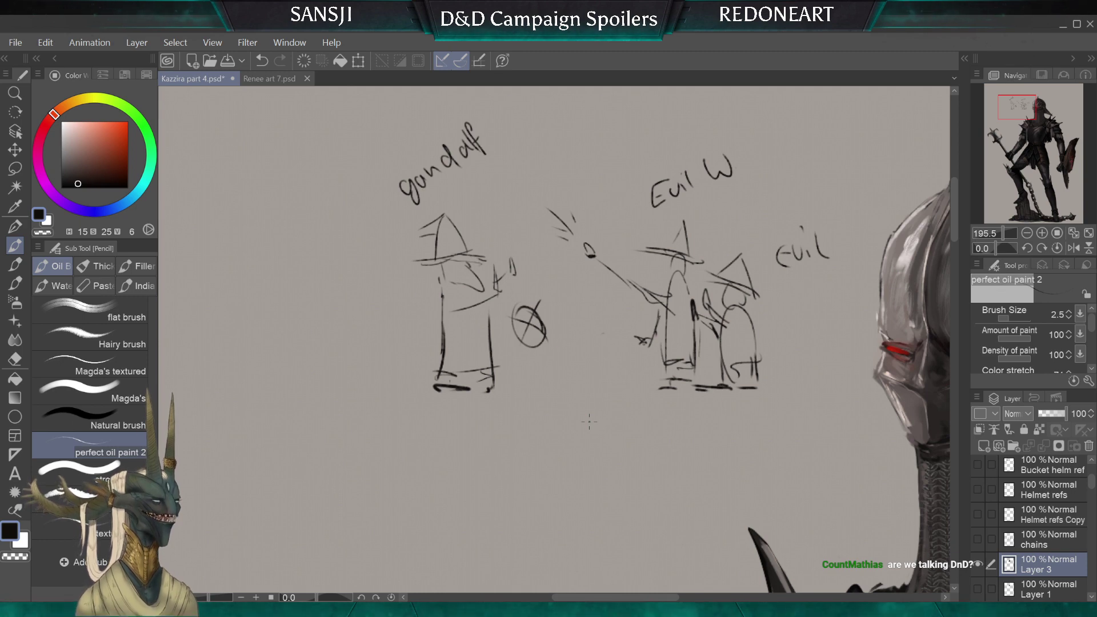
Reorder Layer 3 beneath Layer 1 and merge it with the WIP layer
{"action": "scroll", "coordinate": [589, 421], "scroll_direction": "down", "scroll_amount": 6}
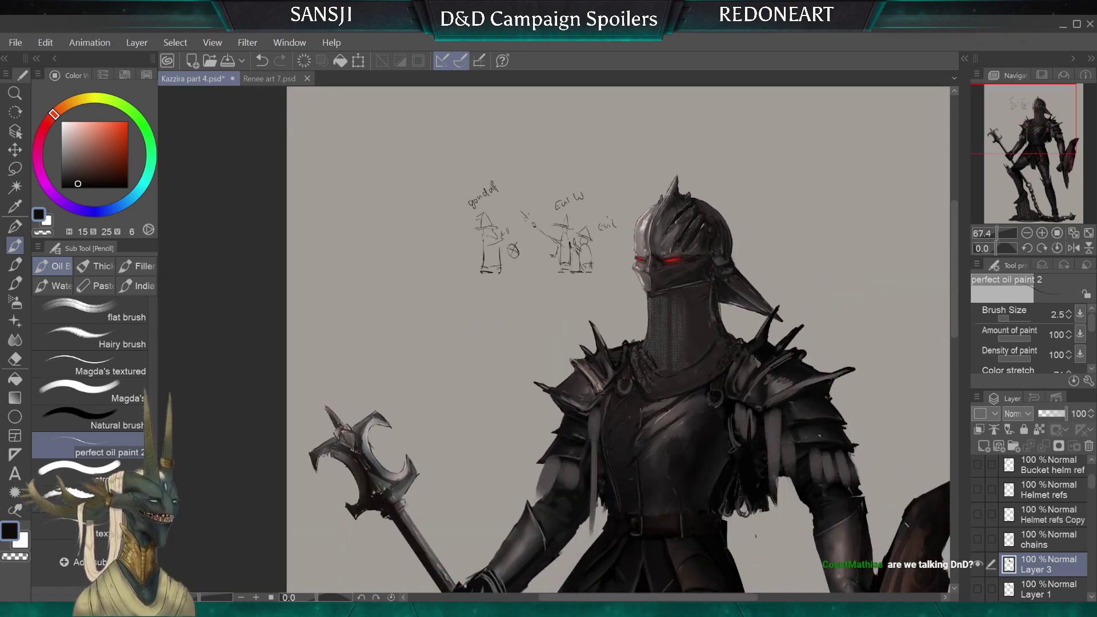
{"action": "scroll", "coordinate": [589, 422], "scroll_direction": "down", "scroll_amount": 2}
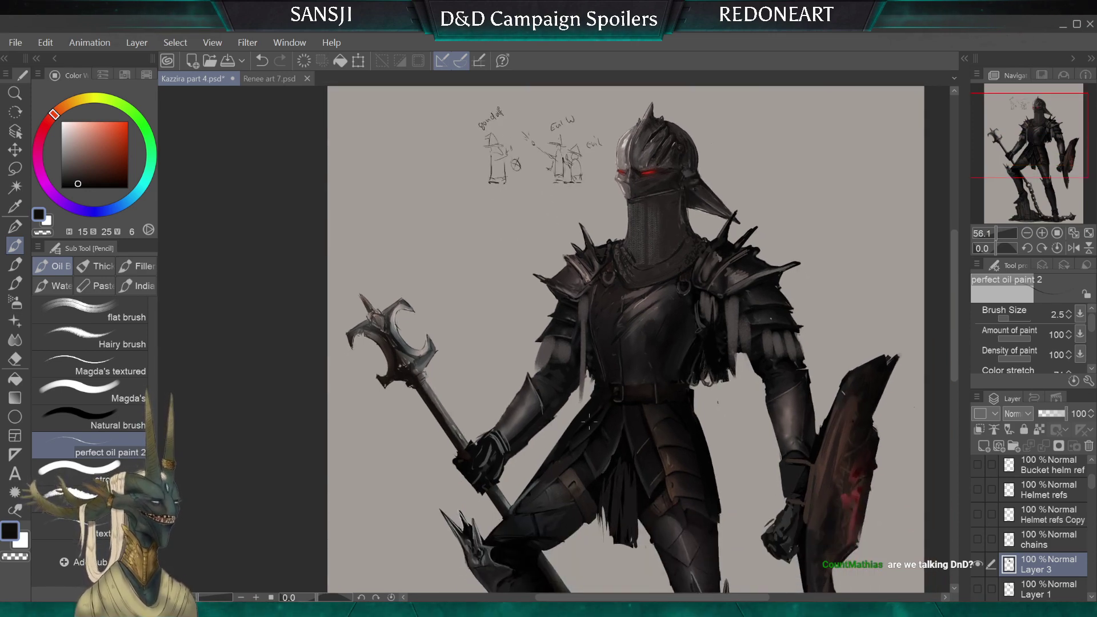
{"action": "scroll", "coordinate": [1022, 482], "scroll_direction": "down", "scroll_amount": 4}
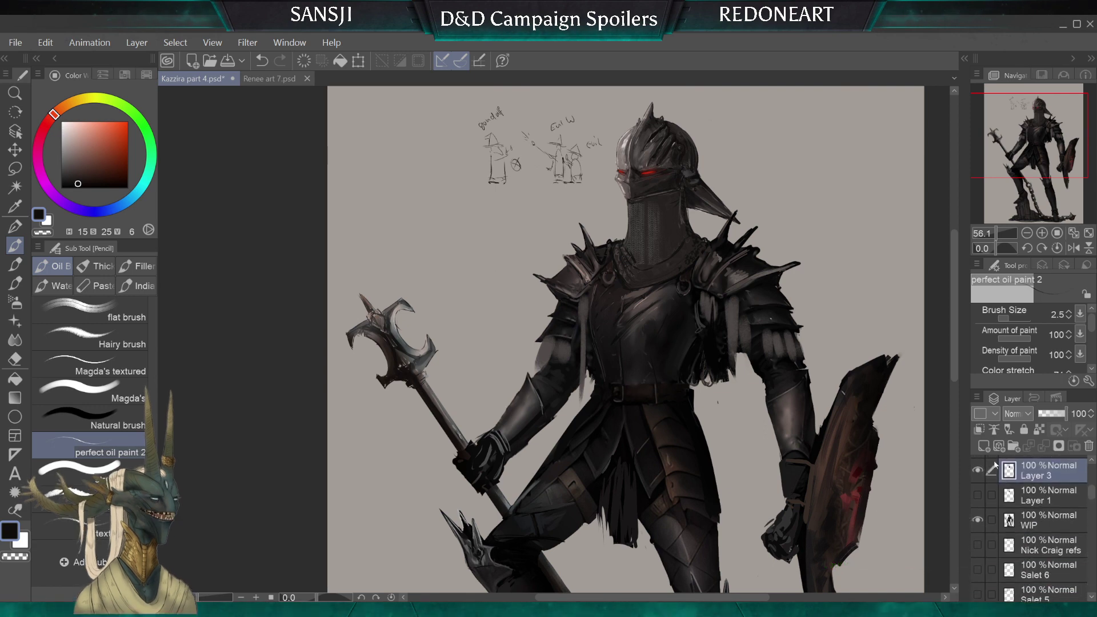
{"action": "left_click_drag", "start_coordinate": [1022, 480], "coordinate": [1001, 487]}
{"action": "left_click", "coordinate": [978, 470]}
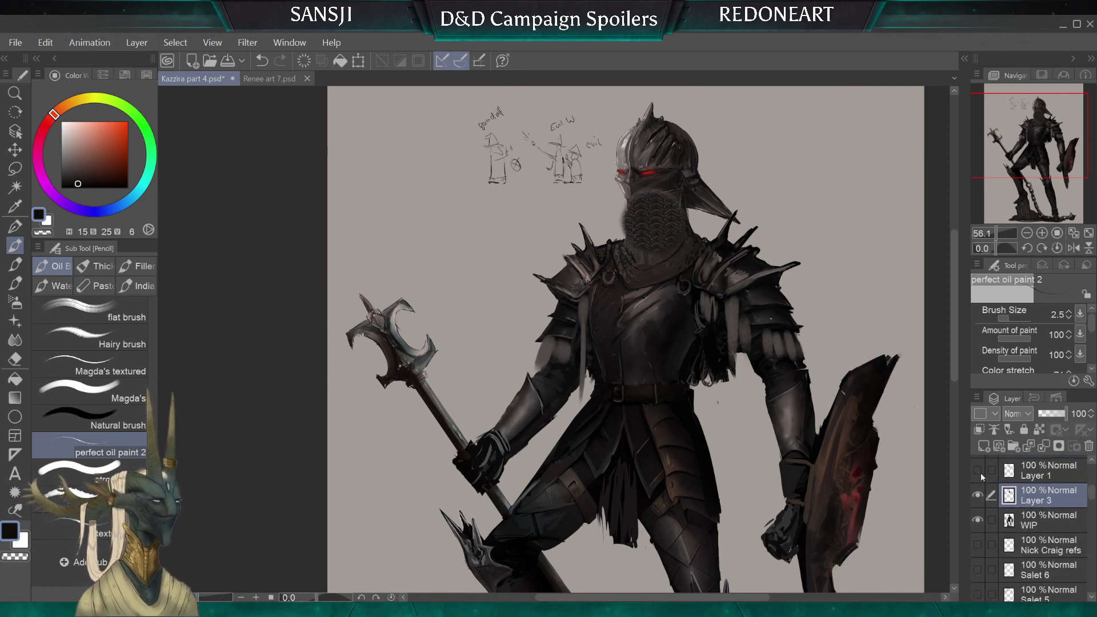
{"action": "left_click", "coordinate": [1034, 520], "text": "ctrl"}
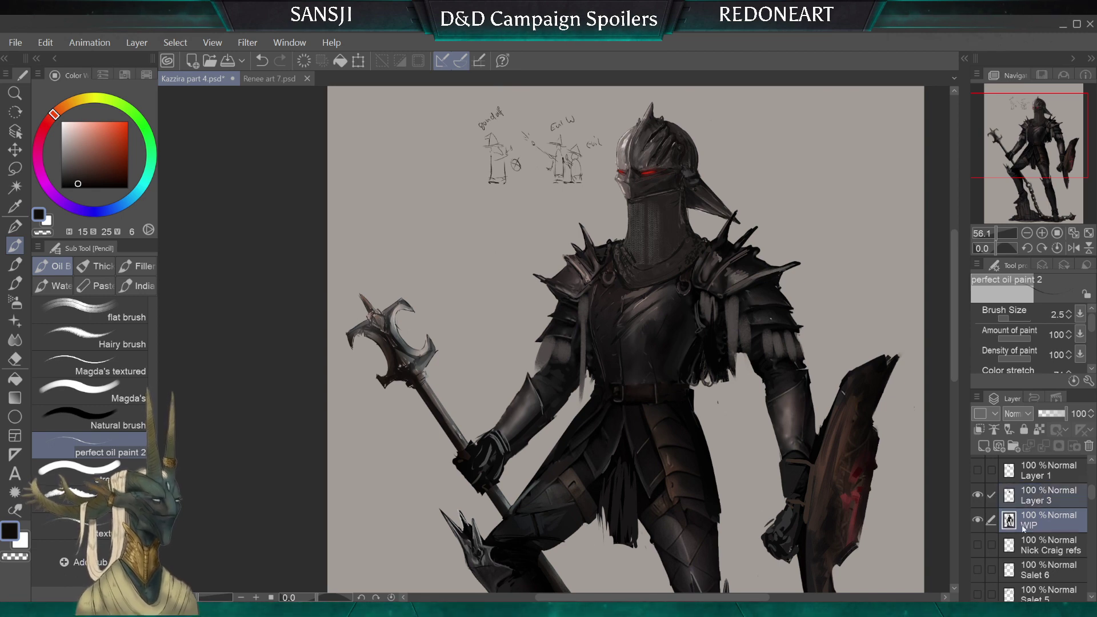
{"action": "left_click", "coordinate": [967, 460]}
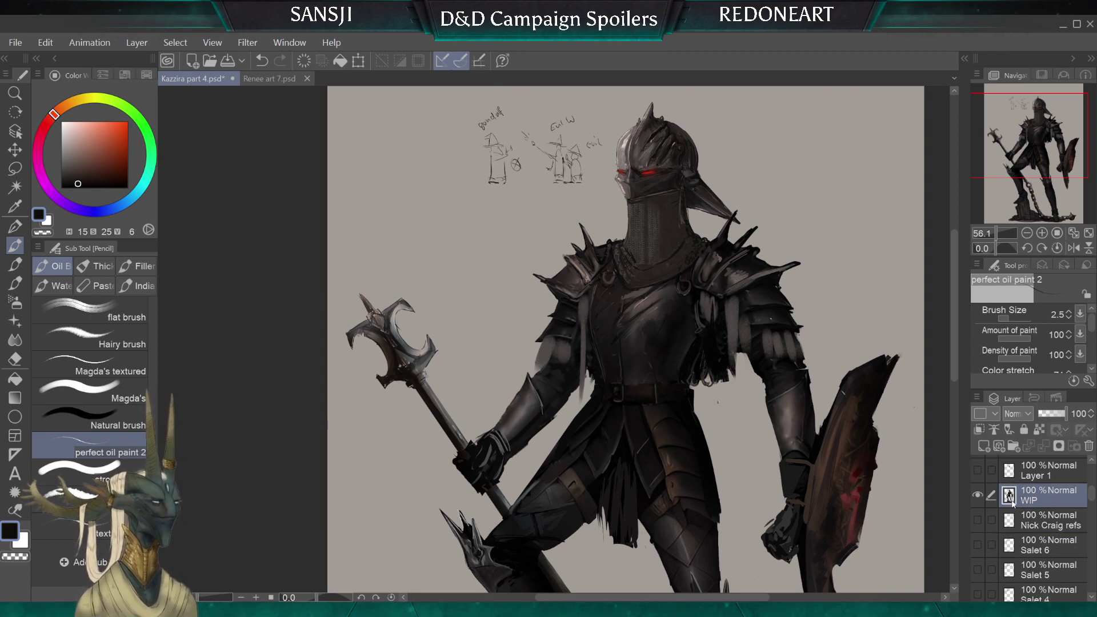
Show Layer 1 and transform its chainmail patch, scaling it down and placing it on the rear part of the knight's neck
{"action": "left_click", "coordinate": [977, 470]}
{"action": "left_click", "coordinate": [1027, 473]}
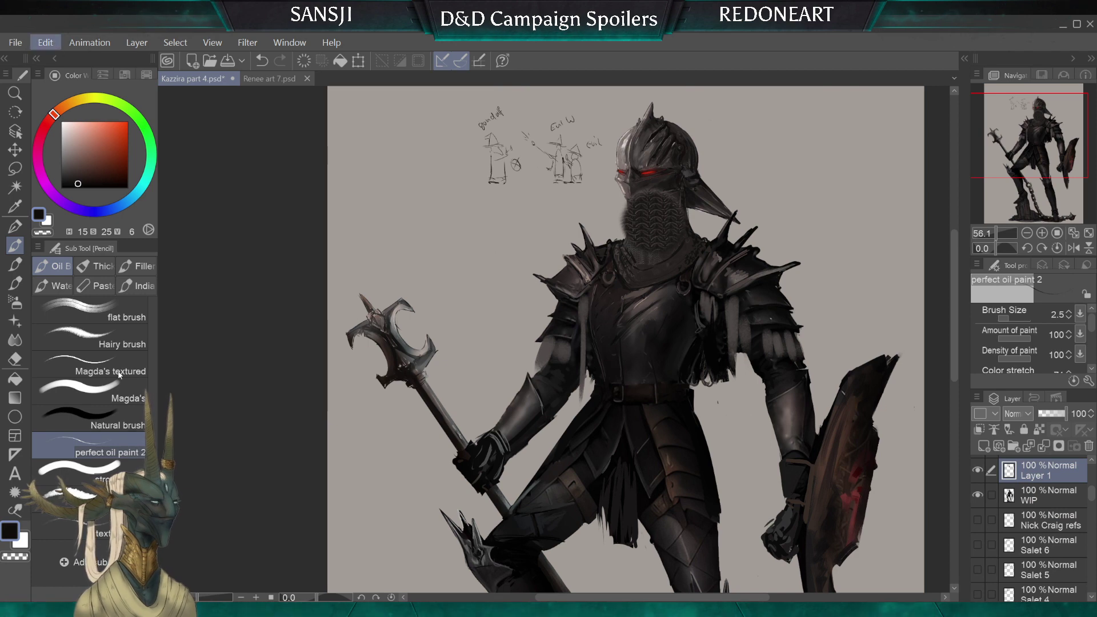
{"action": "key", "text": "ctrl+t"}
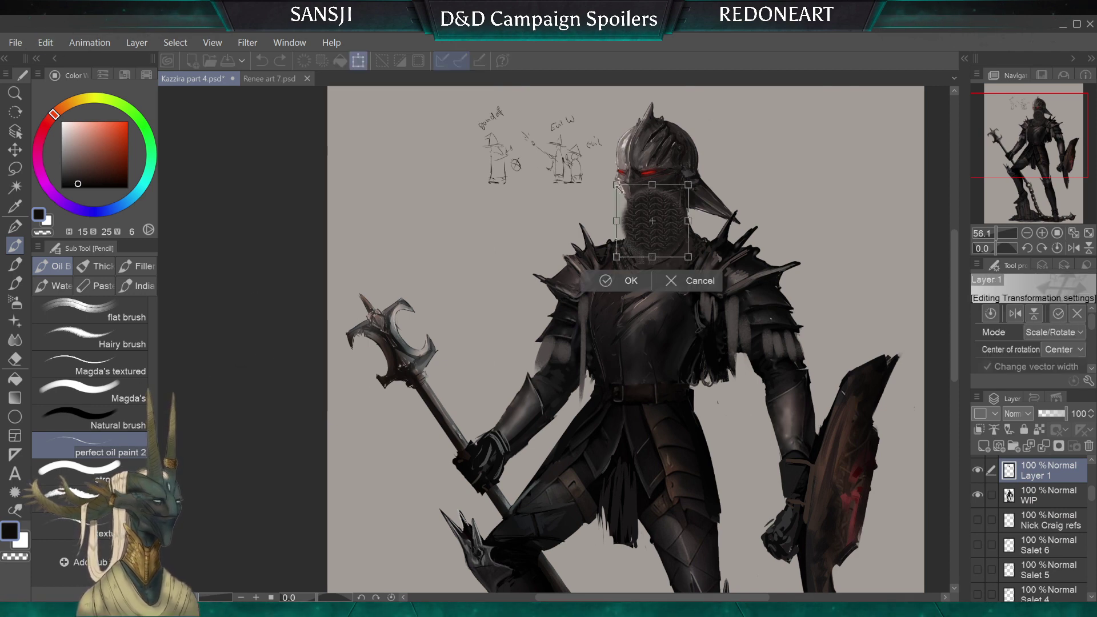
{"action": "mouse_move", "coordinate": [631, 200]}
{"action": "left_mouse_down"}
{"action": "mouse_move", "coordinate": [653, 216]}
{"action": "mouse_move", "coordinate": [633, 186]}
{"action": "mouse_move", "coordinate": [659, 216]}
{"action": "mouse_move", "coordinate": [636, 372]}
{"action": "mouse_move", "coordinate": [644, 387]}
{"action": "left_mouse_up"}
{"action": "left_click", "coordinate": [618, 248]}
Soften the edges of the chainmail patch on the neck with the Soft eraser at size 40
{"action": "scroll", "coordinate": [663, 240], "scroll_direction": "up", "scroll_amount": 1}
{"action": "scroll", "coordinate": [629, 303], "scroll_direction": "up", "scroll_amount": 5}
{"action": "left_click", "coordinate": [16, 359]}
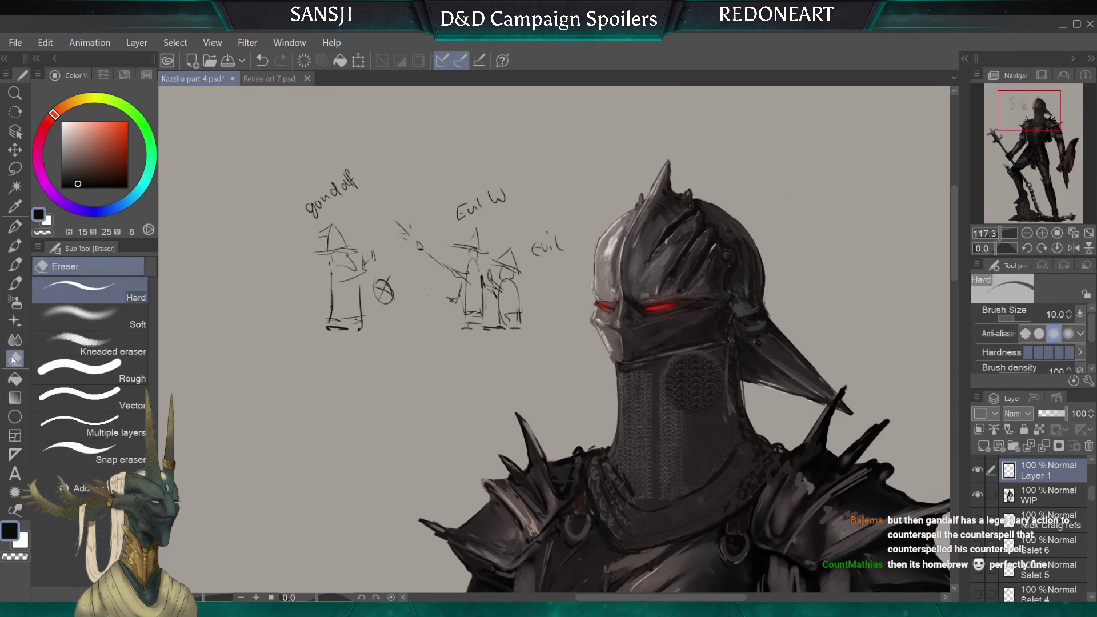
{"action": "left_click", "coordinate": [86, 314]}
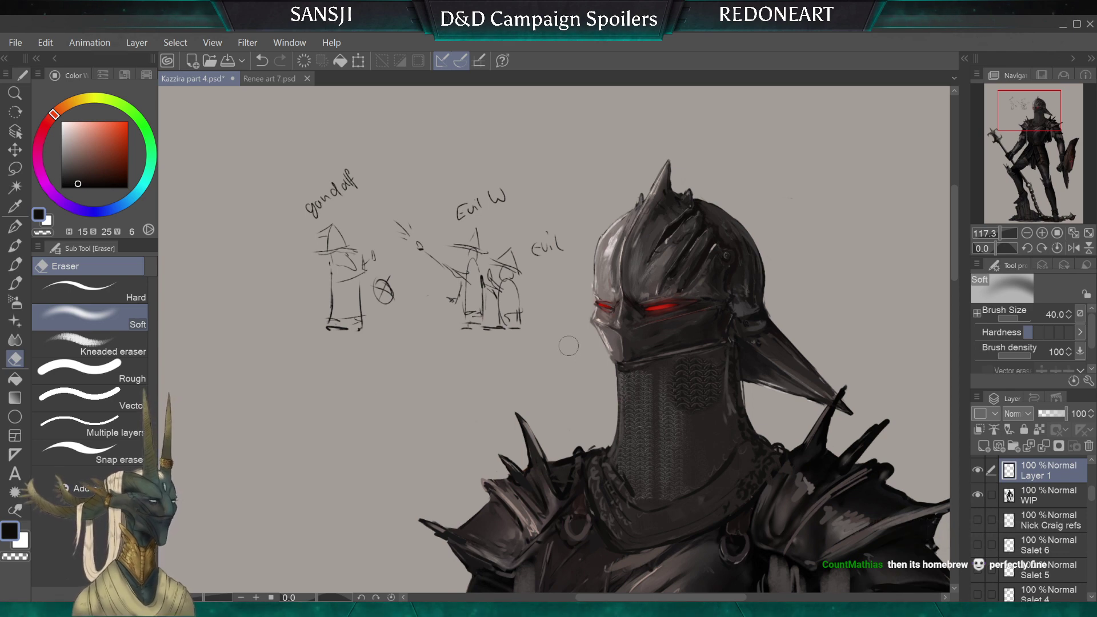
Duplicate the chainmail patch layer twice and shift the patches down the neck to extend the mail texture
{"action": "key", "text": "k"}
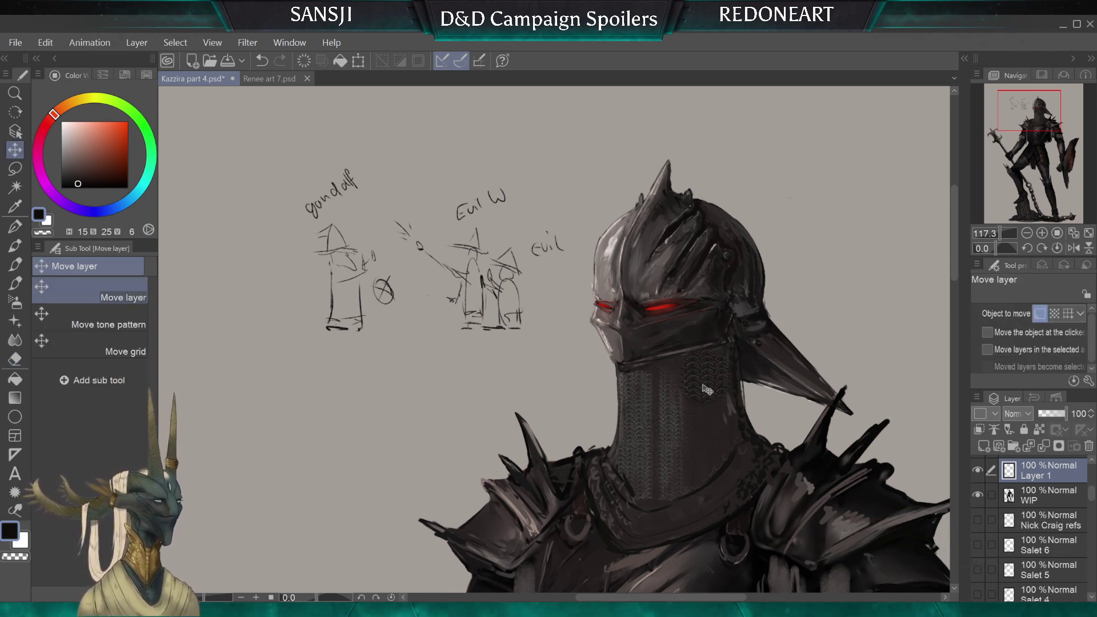
{"action": "left_click_drag", "start_coordinate": [709, 391], "coordinate": [709, 405]}
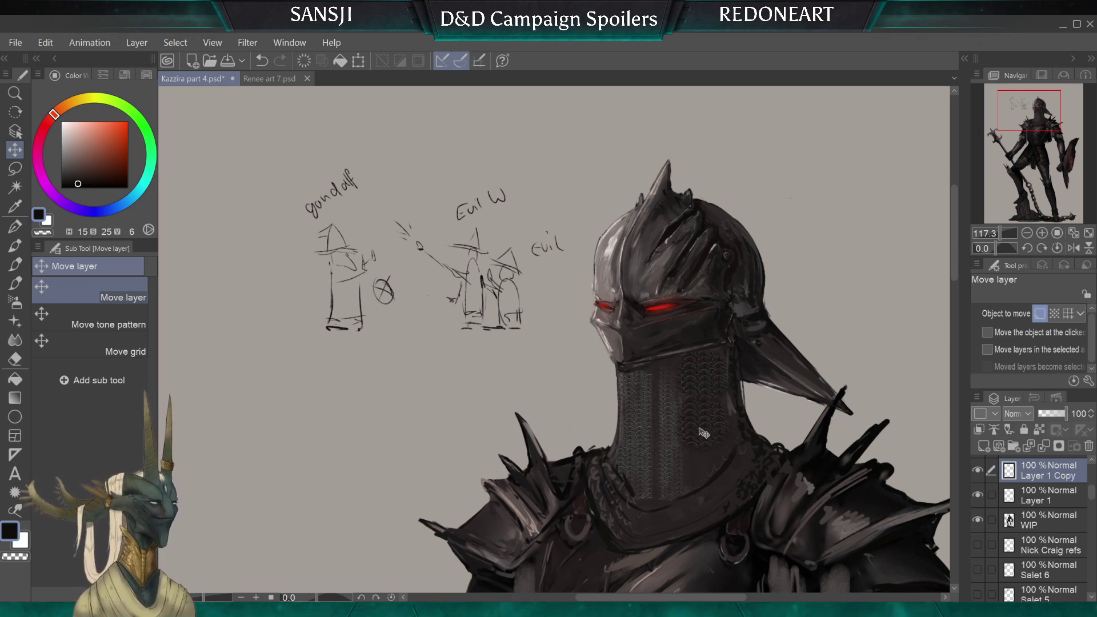
{"action": "key", "text": "ctrl+j"}
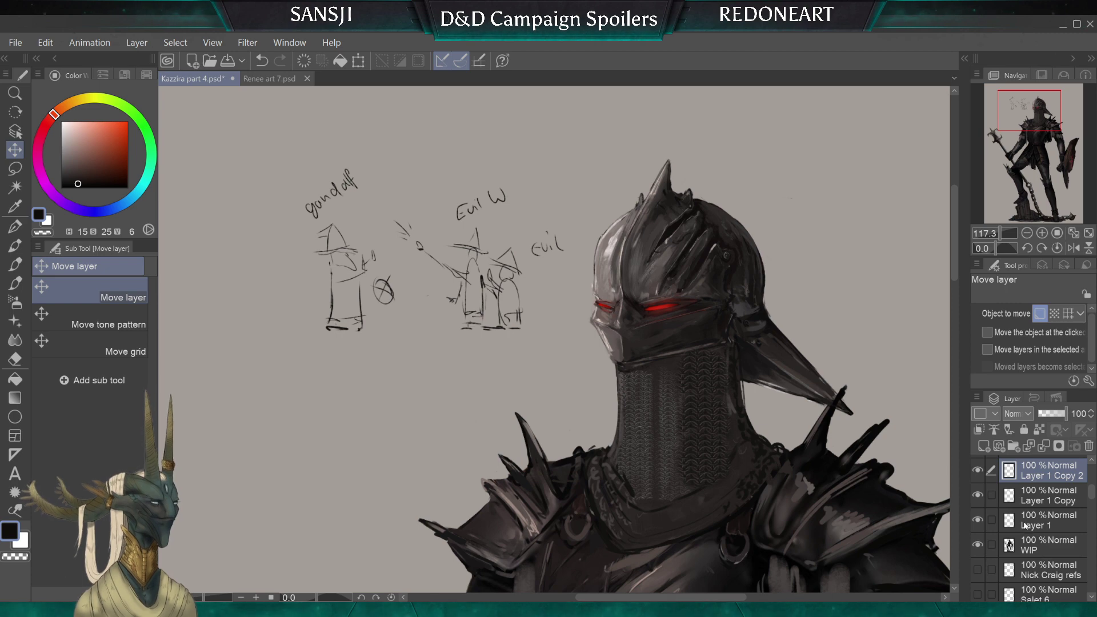
Merge Layer 1 and its two copies, holding the chainmail patches, into the WIP layer
{"action": "left_click", "coordinate": [1036, 541]}
{"action": "left_click", "coordinate": [1032, 475], "text": "shift"}
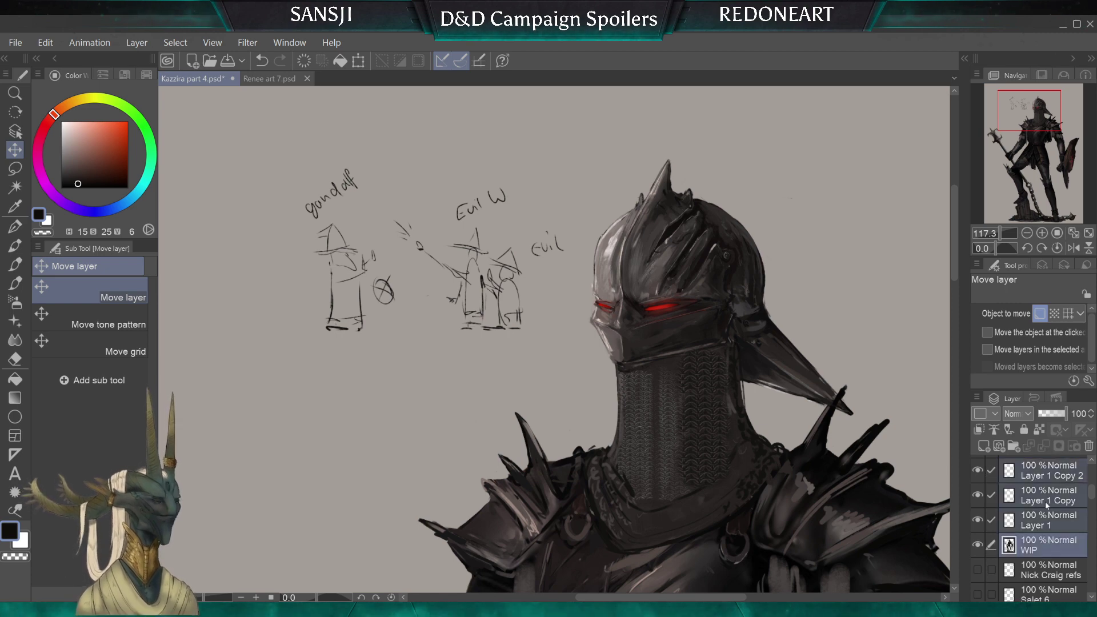
{"action": "key", "text": "alt+shift+e"}
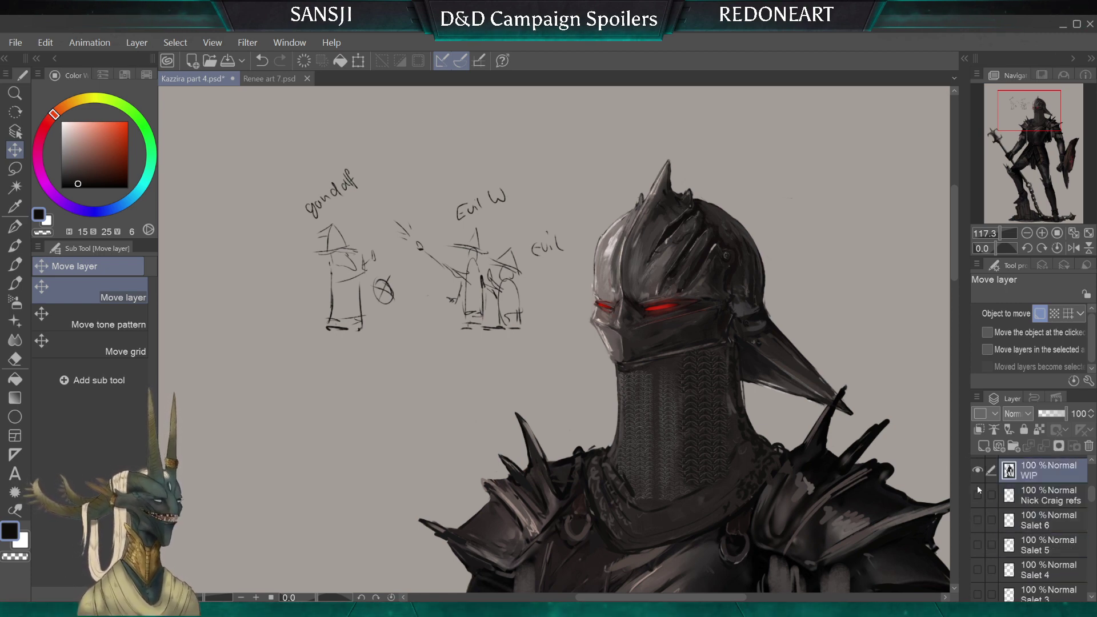
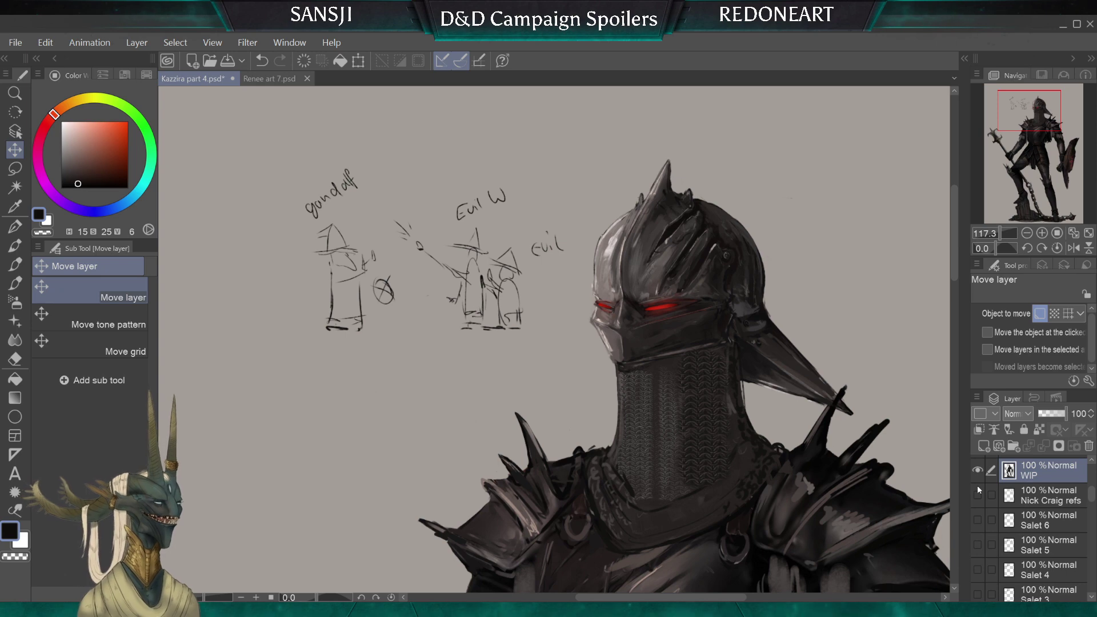
Duplicate the WIP layer and hide the original beneath the copy
{"action": "left_click_drag", "start_coordinate": [571, 343], "coordinate": [545, 370]}
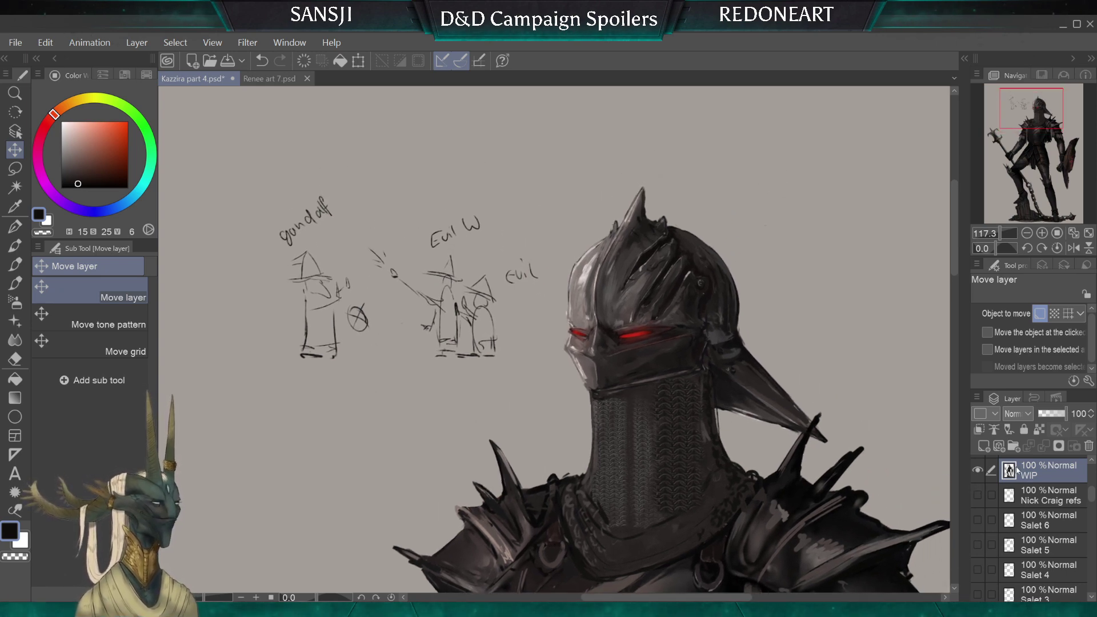
{"action": "left_click_drag", "start_coordinate": [989, 454], "coordinate": [984, 447]}
{"action": "left_click", "coordinate": [978, 495]}
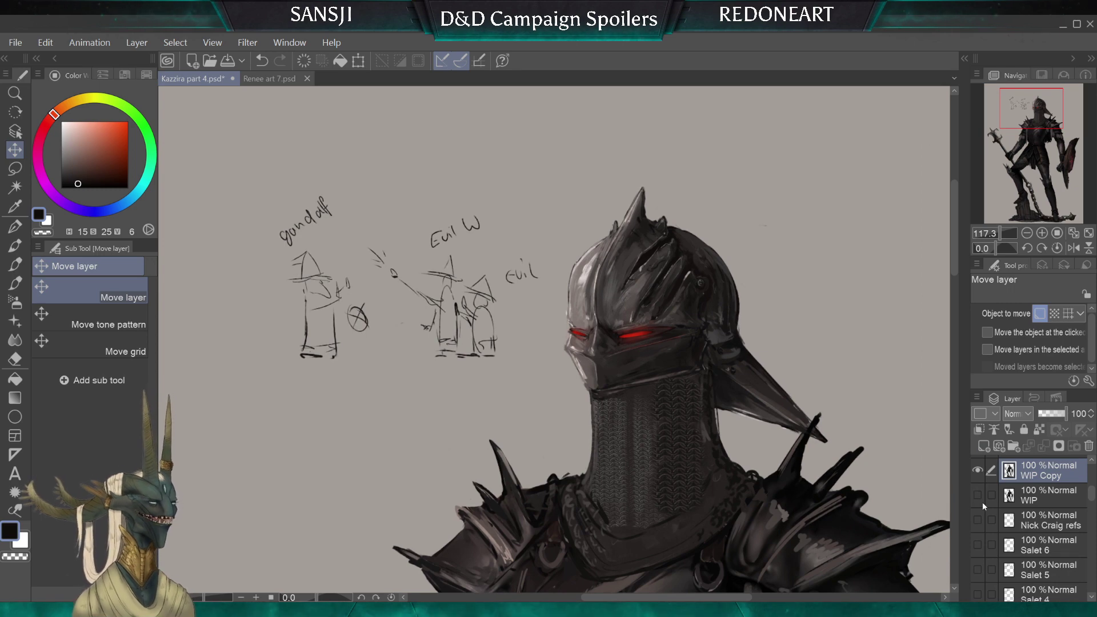
Erase the labelled wizard doodles from the background, starting with the Soft eraser and finishing with the Hard eraser at size 100
{"action": "left_click", "coordinate": [15, 359]}
{"action": "key", "text": "]"}
{"action": "key", "text": "]"}
{"action": "key", "text": "]"}
{"action": "key", "text": "]"}
{"action": "key", "text": "]"}
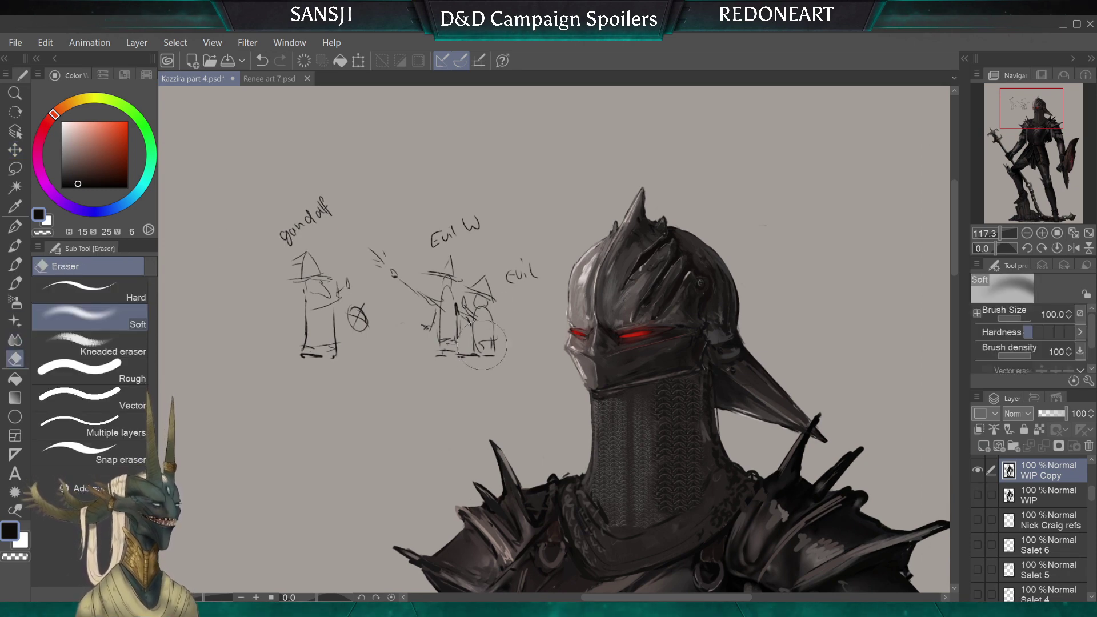
{"action": "left_click_drag", "start_coordinate": [490, 349], "coordinate": [511, 279]}
{"action": "left_click", "coordinate": [80, 288]}
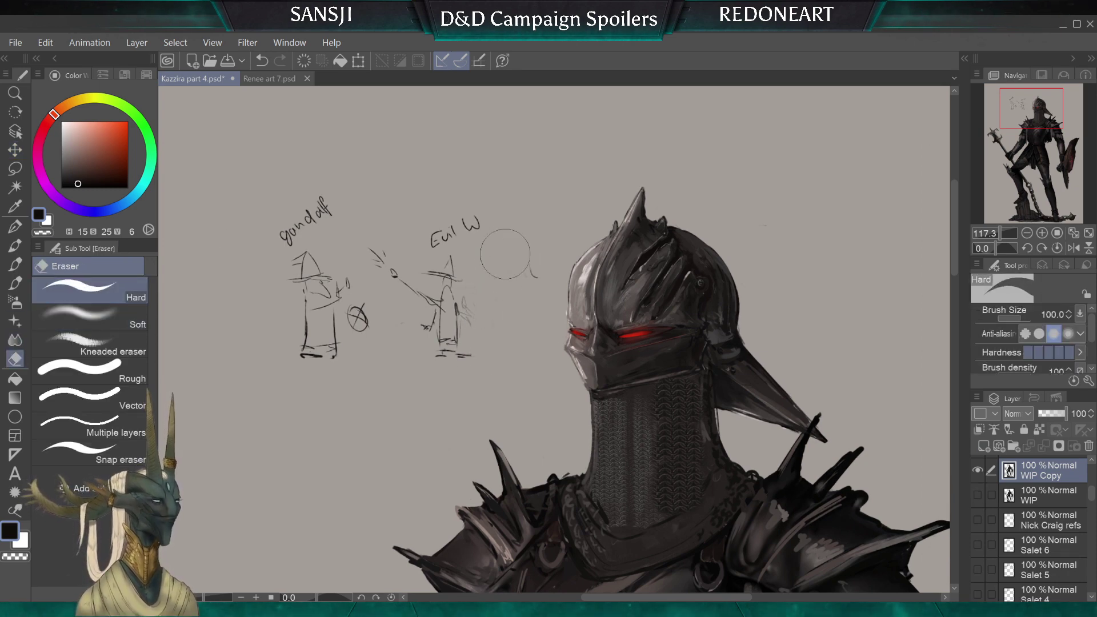
{"action": "mouse_move", "coordinate": [491, 338]}
{"action": "left_mouse_down"}
{"action": "mouse_move", "coordinate": [508, 309]}
{"action": "mouse_move", "coordinate": [487, 343]}
{"action": "mouse_move", "coordinate": [470, 239]}
{"action": "mouse_move", "coordinate": [428, 278]}
{"action": "mouse_move", "coordinate": [335, 250]}
{"action": "mouse_move", "coordinate": [340, 264]}
{"action": "mouse_move", "coordinate": [248, 281]}
{"action": "mouse_move", "coordinate": [320, 256]}
{"action": "mouse_move", "coordinate": [336, 319]}
{"action": "left_mouse_up"}
{"action": "key", "text": "["}
{"action": "key", "text": "["}
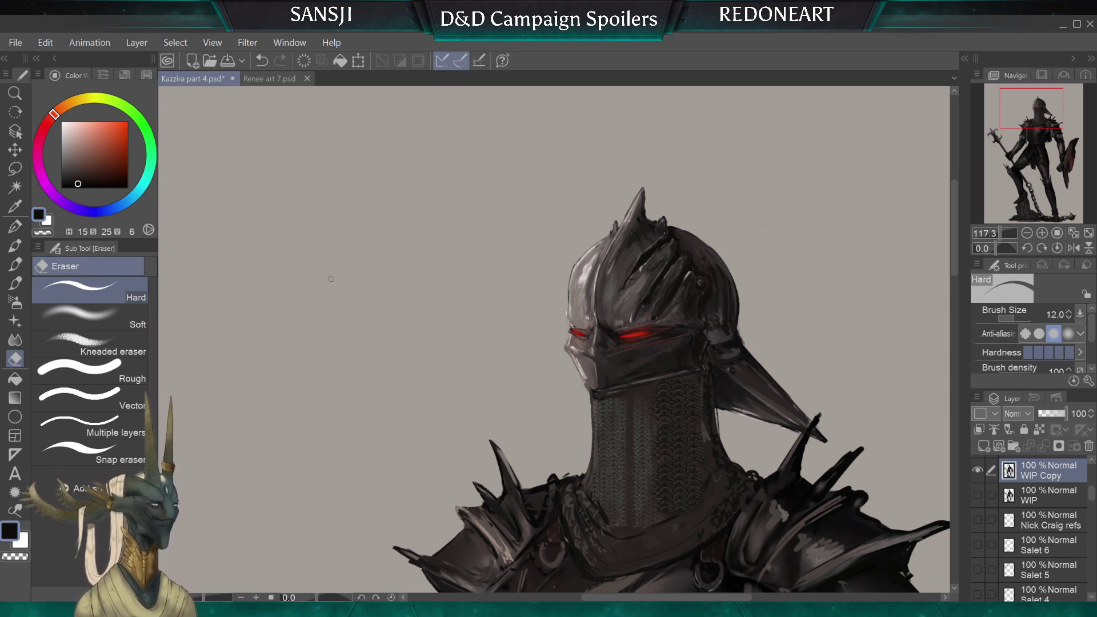
Remove the long pointed tail from the back of the helmet with the Hard eraser, leaving a short stub
{"action": "key", "text": "p"}
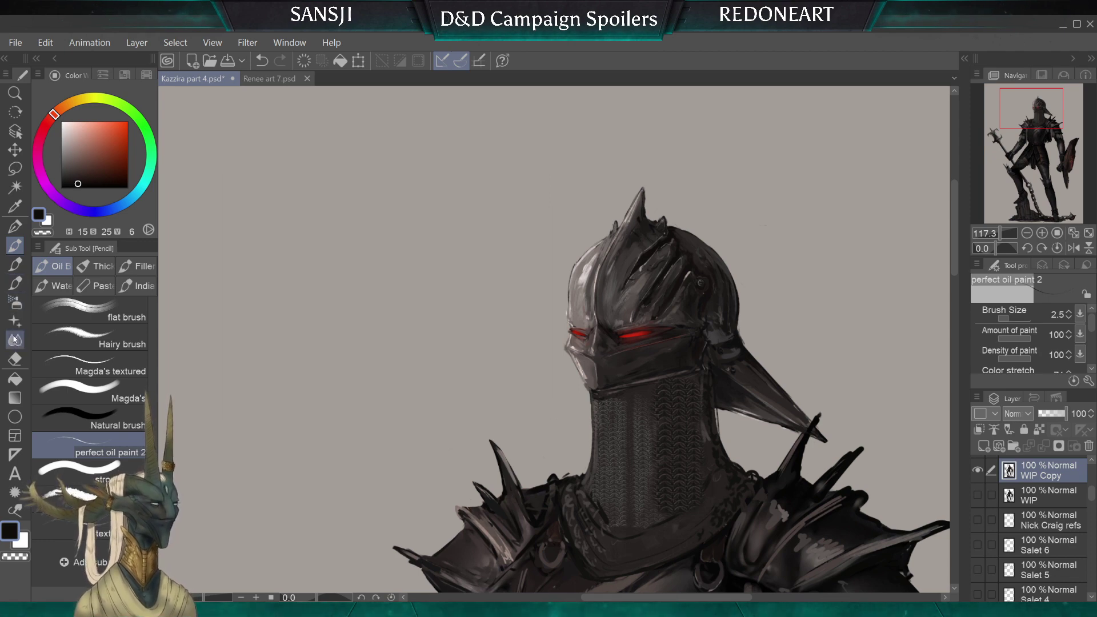
{"action": "left_click", "coordinate": [16, 359]}
{"action": "key", "text": "bracketright"}
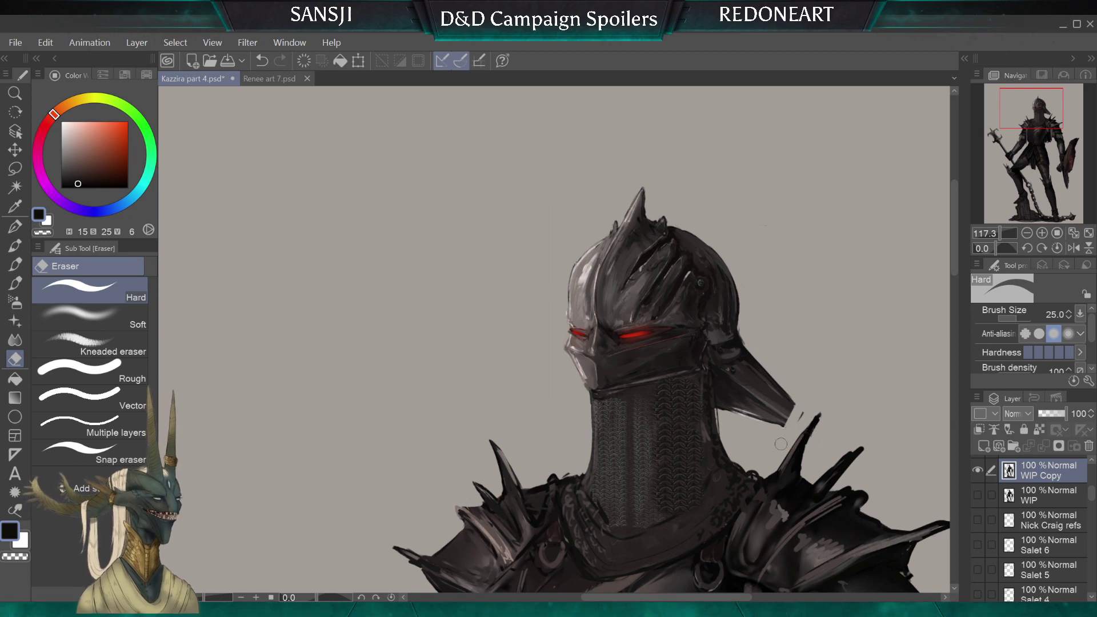
{"action": "key", "text": "bracketright"}
{"action": "key", "text": "bracketright"}
{"action": "key", "text": "bracketright"}
{"action": "key", "text": "bracketright"}
{"action": "key", "text": "bracketright"}
{"action": "key", "text": "bracketright"}
{"action": "key", "text": "bracketright"}
{"action": "mouse_move", "coordinate": [797, 400]}
{"action": "left_mouse_down"}
{"action": "mouse_move", "coordinate": [760, 357]}
{"action": "mouse_move", "coordinate": [743, 400]}
{"action": "left_mouse_up"}
{"action": "key", "text": "bracketleft"}
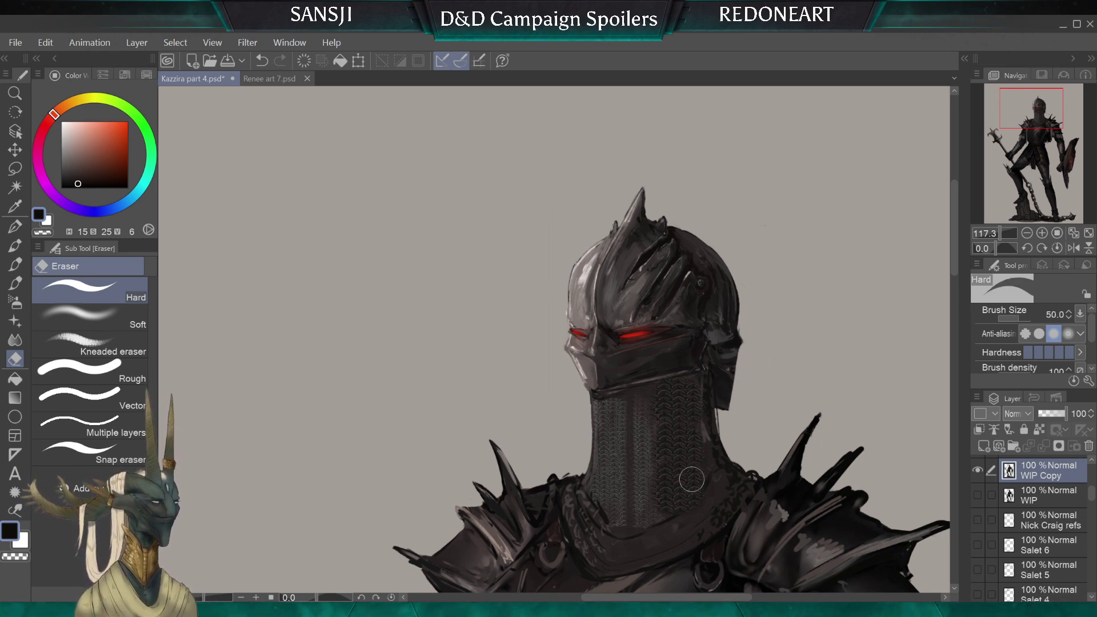
Paint a dark base shape hanging down behind the neck from the helmet stub with perfect oil paint 2, using sampled near-black colours
{"action": "left_click", "coordinate": [15, 246]}
{"action": "left_click", "coordinate": [717, 388], "text": "alt"}
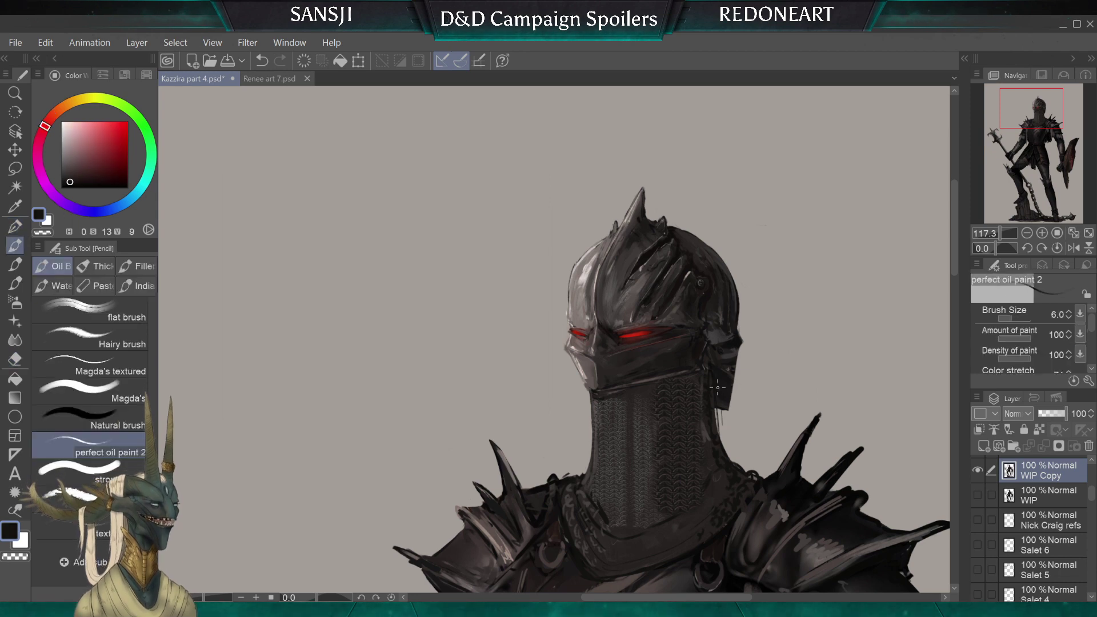
{"action": "mouse_move", "coordinate": [721, 426]}
{"action": "left_mouse_down"}
{"action": "mouse_move", "coordinate": [728, 437]}
{"action": "mouse_move", "coordinate": [728, 419]}
{"action": "mouse_move", "coordinate": [739, 435]}
{"action": "mouse_move", "coordinate": [723, 431]}
{"action": "mouse_move", "coordinate": [720, 393]}
{"action": "mouse_move", "coordinate": [735, 446]}
{"action": "left_mouse_up"}
{"action": "key", "text": "bracketright"}
{"action": "key", "text": "bracketright"}
{"action": "left_click", "coordinate": [728, 419], "text": "alt"}
{"action": "key", "text": "bracketright"}
{"action": "key", "text": "bracketright"}
{"action": "key", "text": "bracketright"}
{"action": "key", "text": "bracketleft"}
{"action": "key", "text": "bracketleft"}
{"action": "key", "text": "bracketleft"}
{"action": "key", "text": "bracketleft"}
Block in the outer plate of the rear neck guard in sampled dark brown and add lighter grey strokes along it
{"action": "left_click", "coordinate": [728, 370], "text": "alt"}
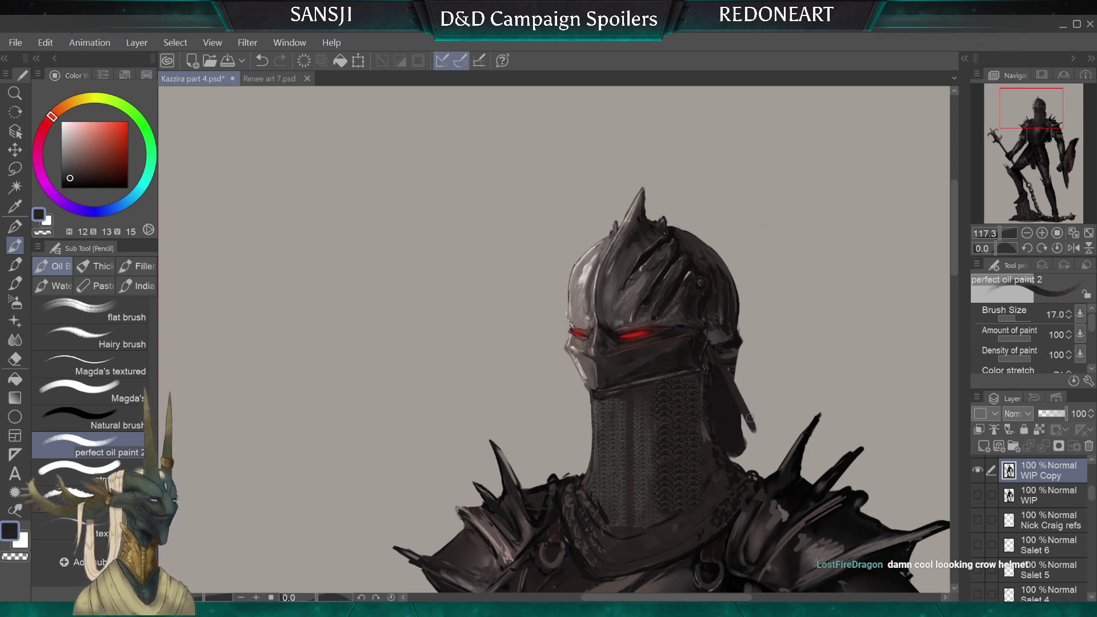
{"action": "mouse_move", "coordinate": [739, 344]}
{"action": "left_mouse_down"}
{"action": "mouse_move", "coordinate": [775, 409]}
{"action": "mouse_move", "coordinate": [779, 439]}
{"action": "mouse_move", "coordinate": [768, 447]}
{"action": "mouse_move", "coordinate": [753, 380]}
{"action": "mouse_move", "coordinate": [732, 355]}
{"action": "mouse_move", "coordinate": [763, 437]}
{"action": "left_mouse_up"}
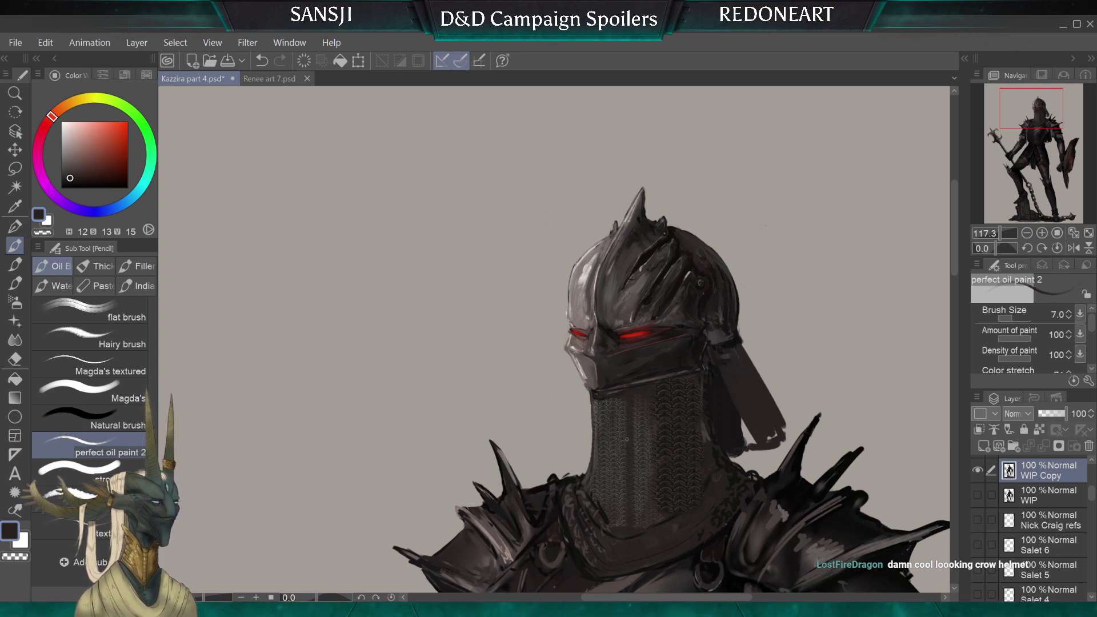
{"action": "left_click", "coordinate": [721, 336], "text": "alt"}
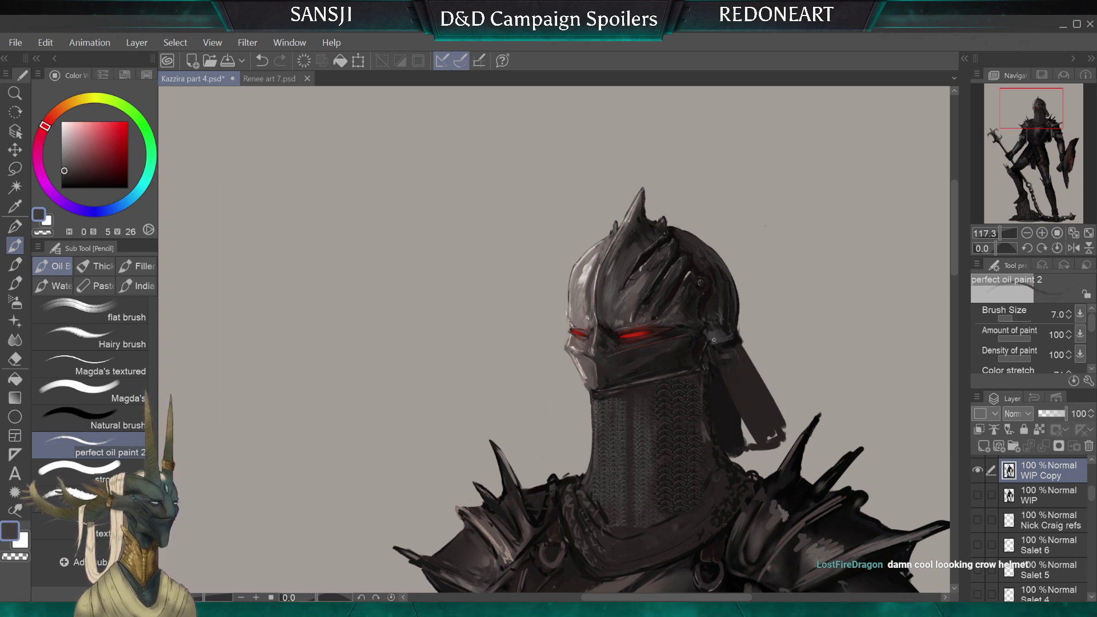
{"action": "key", "text": "]"}
{"action": "left_click_drag", "start_coordinate": [726, 366], "coordinate": [735, 362]}
{"action": "key", "text": "bracketleft"}
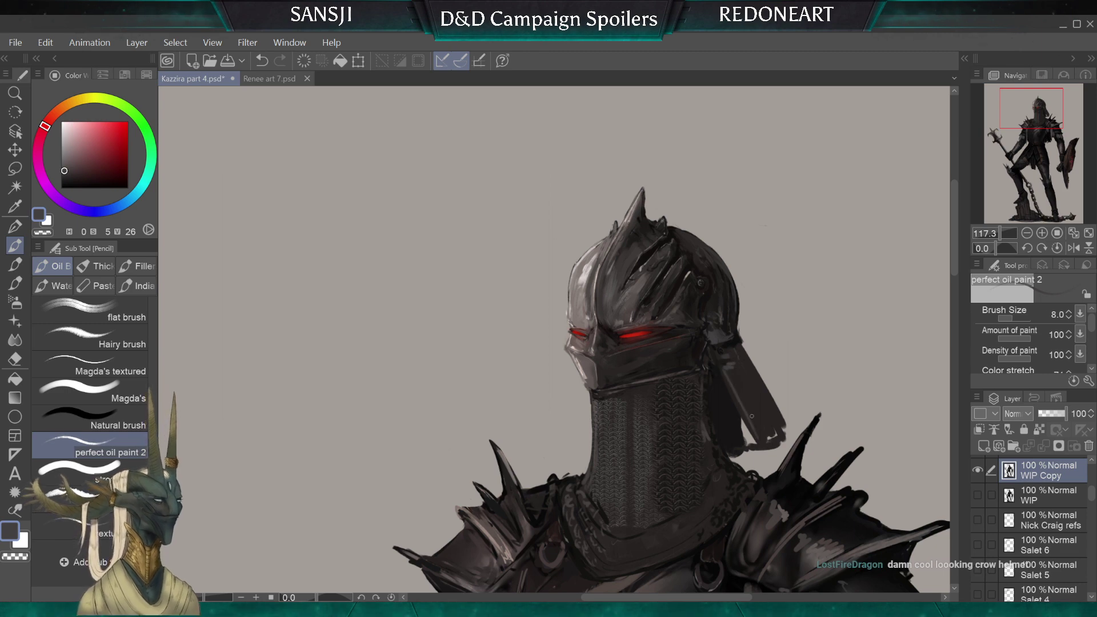
Fill in the shadowed inner side of the neck guard with a sampled near-black using a larger brush
{"action": "left_click", "coordinate": [734, 411], "text": "alt"}
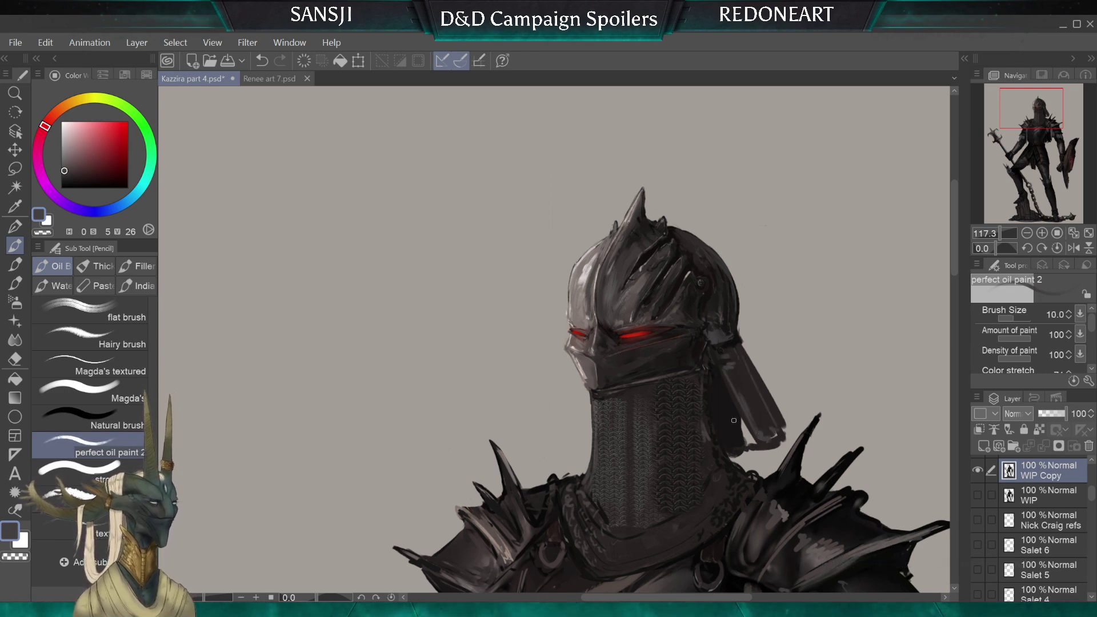
{"action": "key", "text": "bracketright"}
{"action": "key", "text": "bracketright"}
{"action": "key", "text": "bracketright"}
{"action": "left_click_drag", "start_coordinate": [739, 414], "coordinate": [721, 432]}
Outline and sharpen the neck guard's edges in near-black with perfect oil paint 2 at small sizes of about 4 to 6
{"action": "left_click", "coordinate": [714, 351], "text": "alt"}
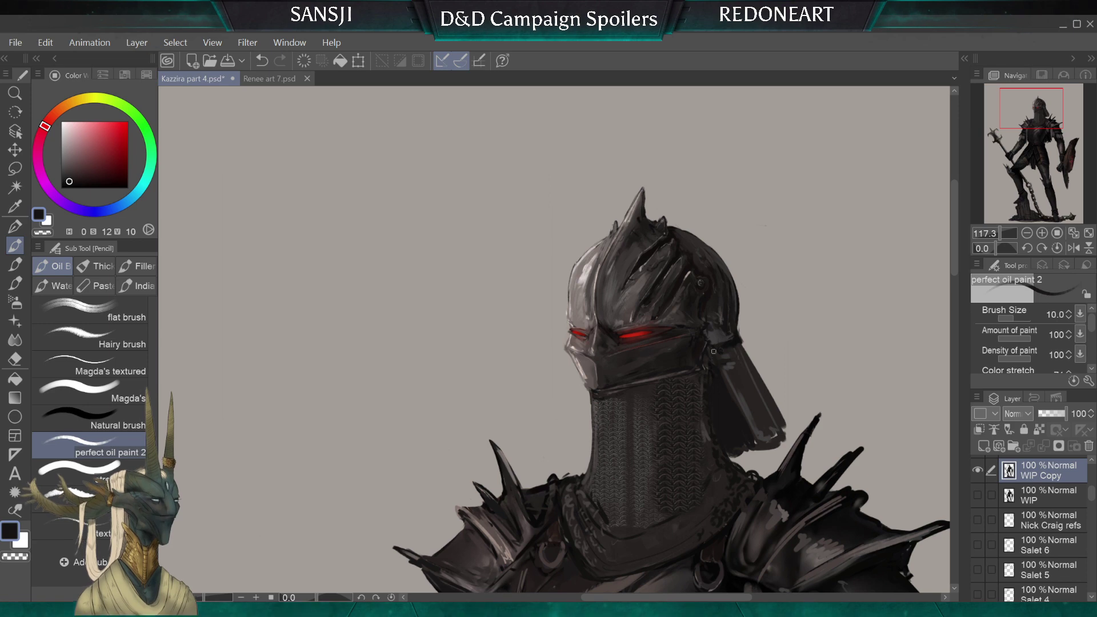
{"action": "key", "text": "bracketleft"}
{"action": "key", "text": "bracketleft"}
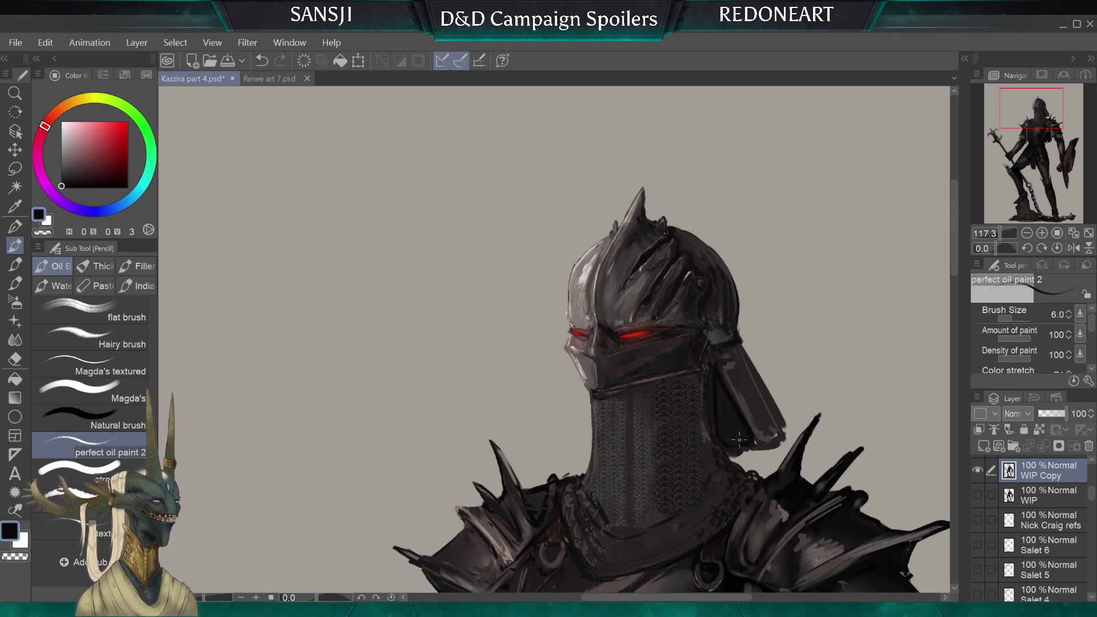
{"action": "key", "text": "bracketright"}
{"action": "key", "text": "bracketright"}
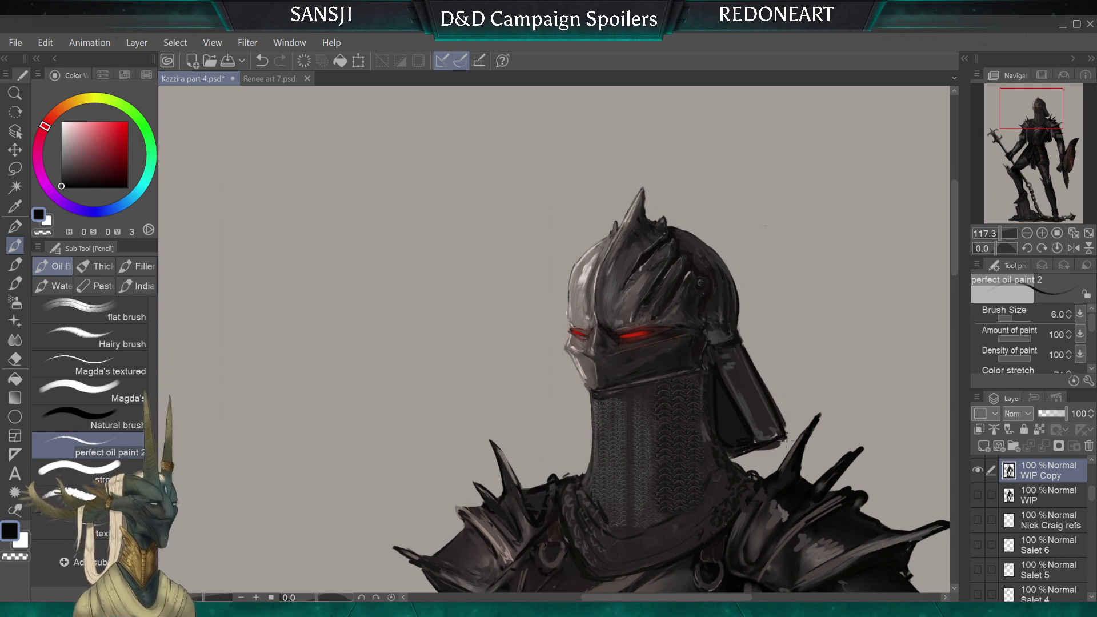
{"action": "key", "text": "bracketright"}
{"action": "key", "text": "bracketleft"}
{"action": "key", "text": "bracketleft"}
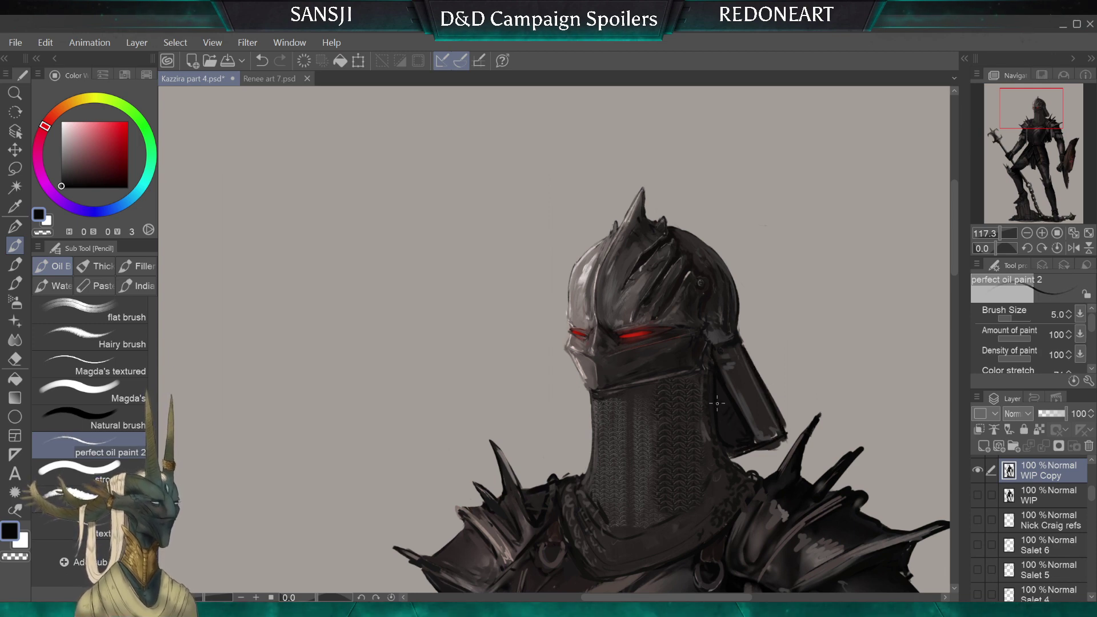
{"action": "key", "text": "bracketright"}
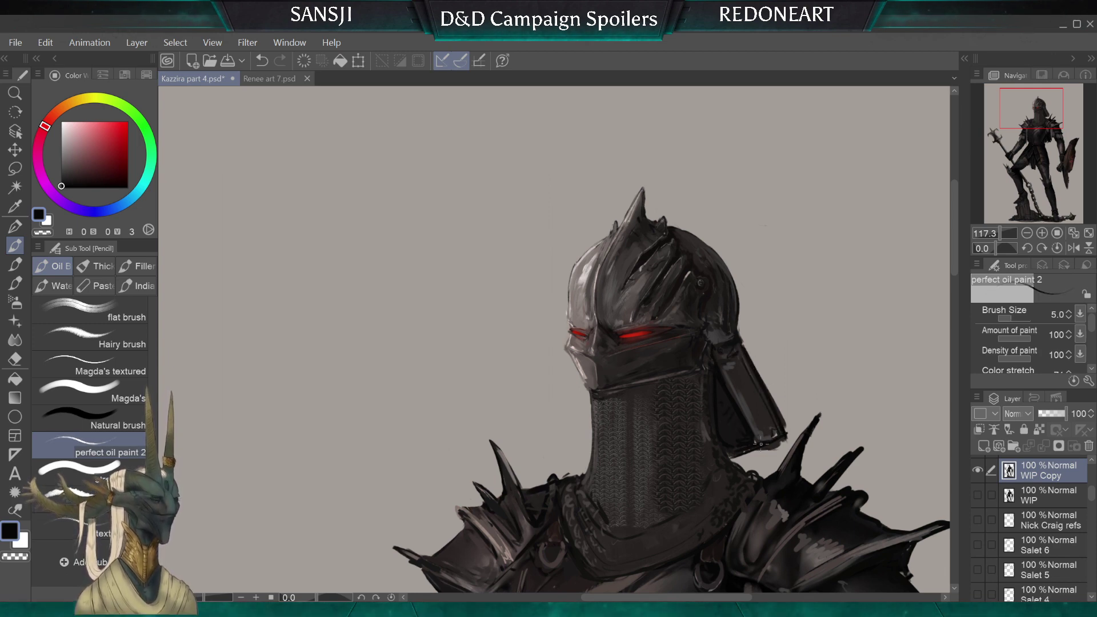
{"action": "key", "text": "bracketright"}
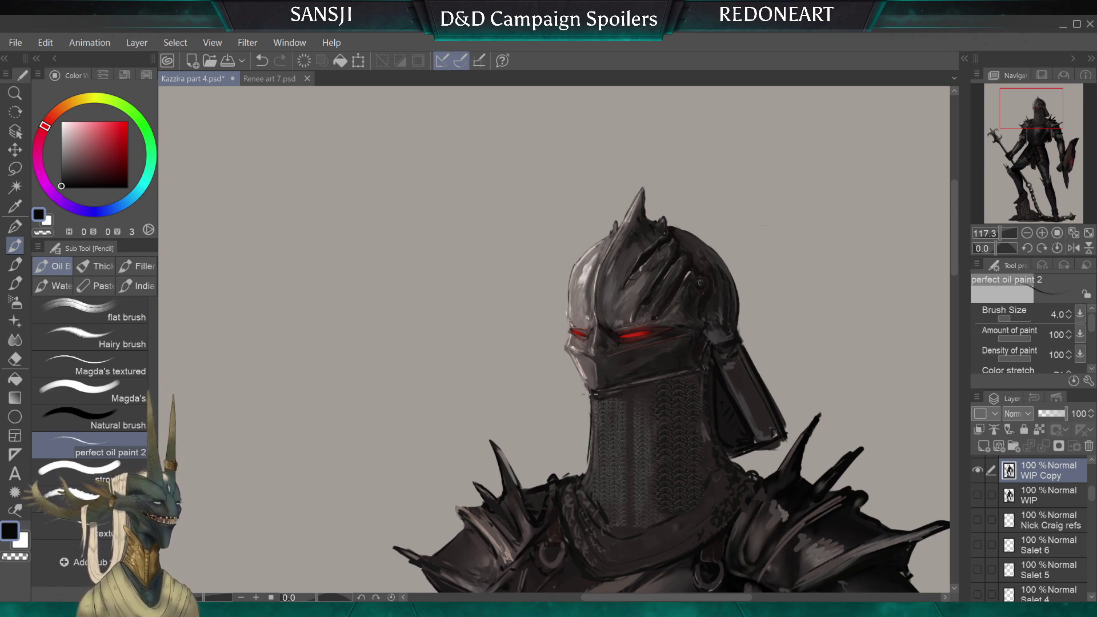
{"action": "key", "text": "bracketright"}
Sketch a simple helmet-and-neck profile on the background beside the knight, with an arrow pointing at the front of the neck
{"action": "scroll", "coordinate": [645, 115], "scroll_direction": "down", "scroll_amount": 3}
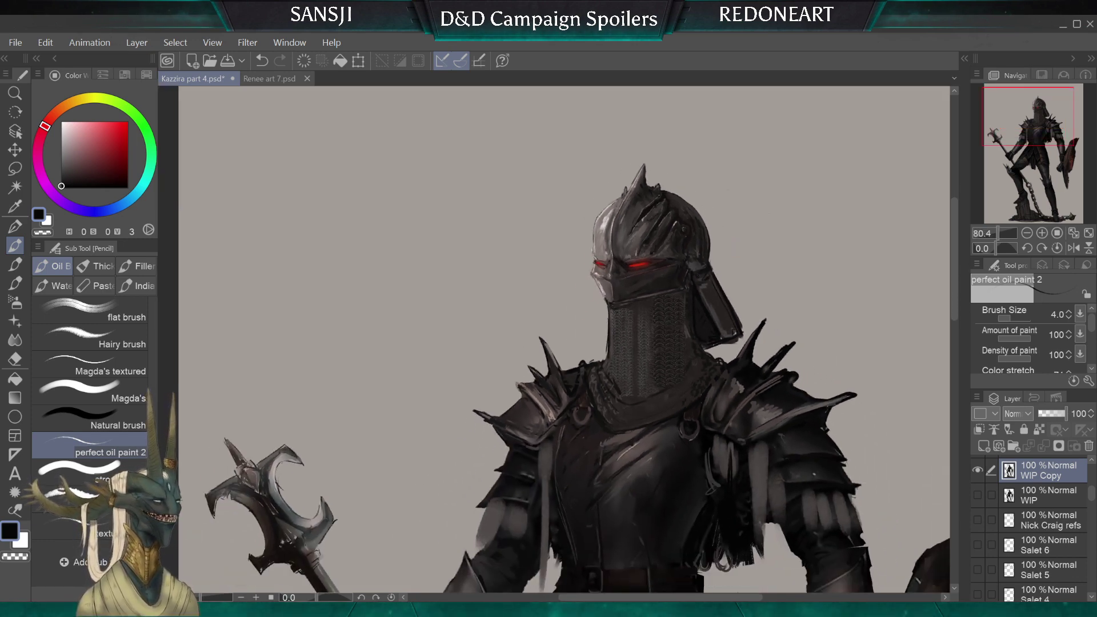
{"action": "left_click_drag", "start_coordinate": [466, 303], "coordinate": [463, 334]}
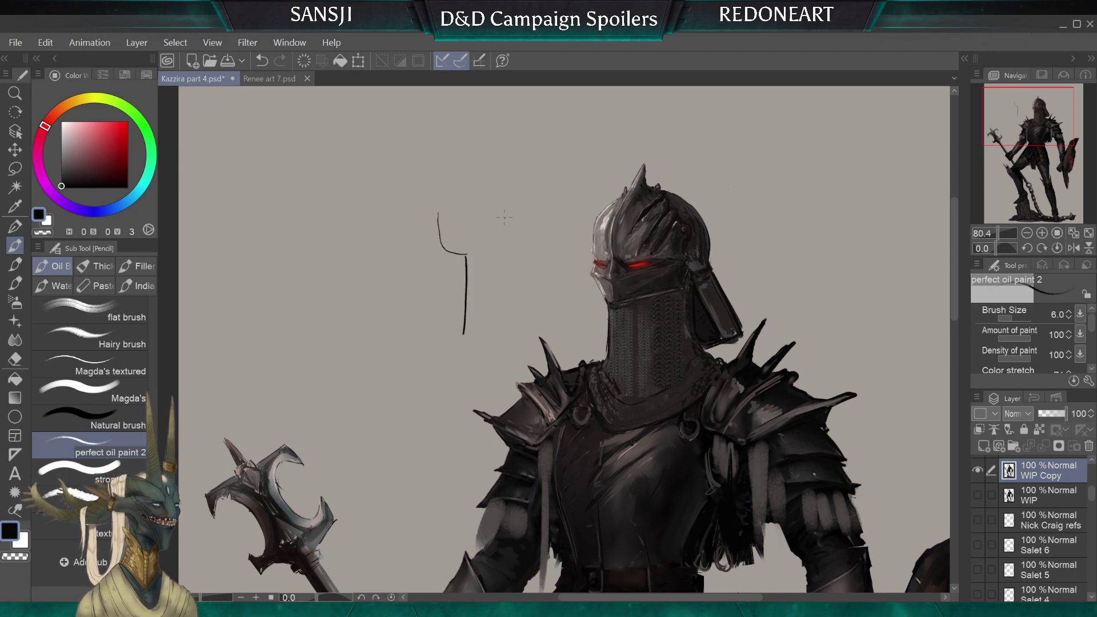
{"action": "left_click_drag", "start_coordinate": [512, 232], "coordinate": [497, 239]}
{"action": "key", "text": "bracketright"}
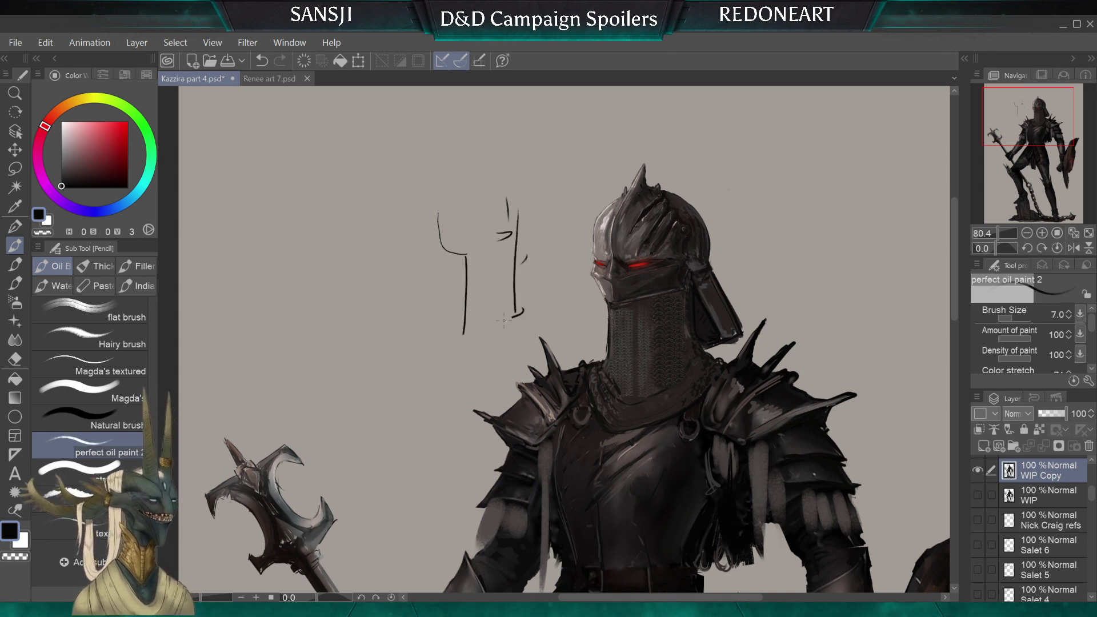
{"action": "left_click_drag", "start_coordinate": [503, 321], "coordinate": [493, 324]}
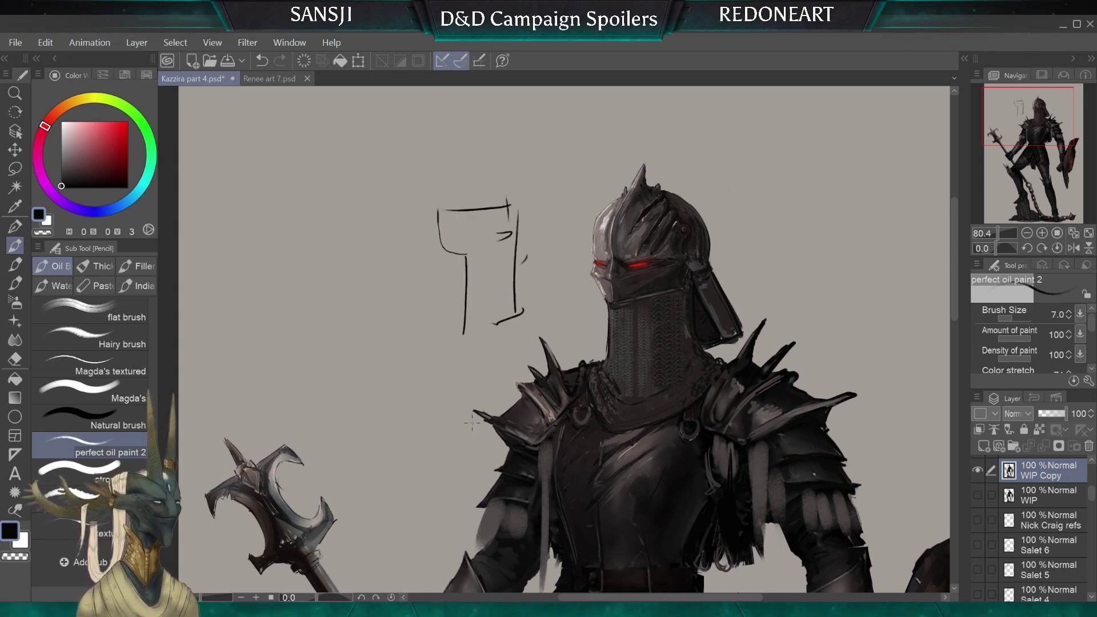
{"action": "key", "text": "bracketleft"}
{"action": "left_click_drag", "start_coordinate": [578, 309], "coordinate": [590, 311]}
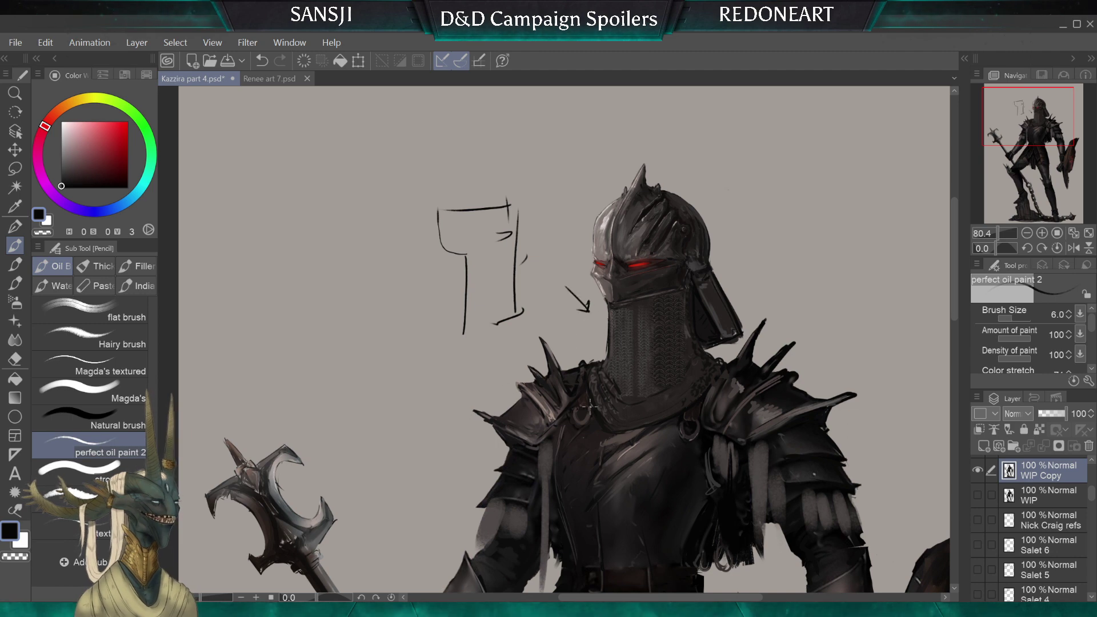
Erase the helmet profile sketch and arrow from the background with the Hard eraser at size 100
{"action": "mouse_move", "coordinate": [540, 267]}
{"action": "left_mouse_down"}
{"action": "mouse_move", "coordinate": [563, 249]}
{"action": "mouse_move", "coordinate": [576, 289]}
{"action": "mouse_move", "coordinate": [527, 280]}
{"action": "mouse_move", "coordinate": [513, 293]}
{"action": "mouse_move", "coordinate": [488, 192]}
{"action": "mouse_move", "coordinate": [451, 348]}
{"action": "left_mouse_up"}
{"action": "key", "text": "e"}
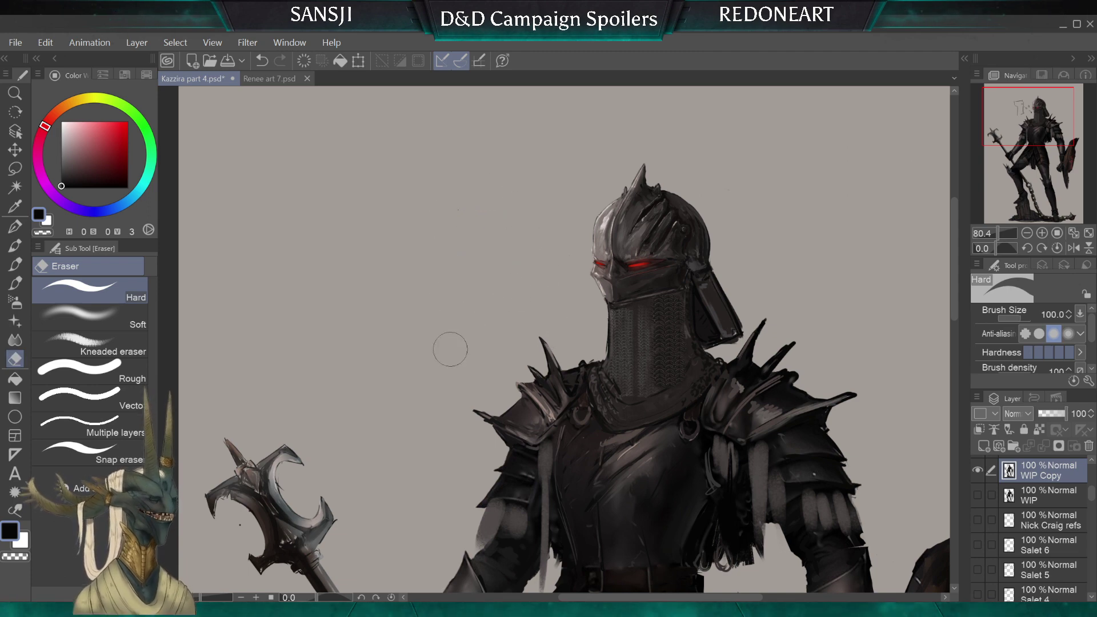
{"action": "key", "text": "bracketleft"}
{"action": "key", "text": "bracketleft"}
{"action": "key", "text": "bracketleft"}
{"action": "key", "text": "bracketleft"}
{"action": "key", "text": "bracketleft"}
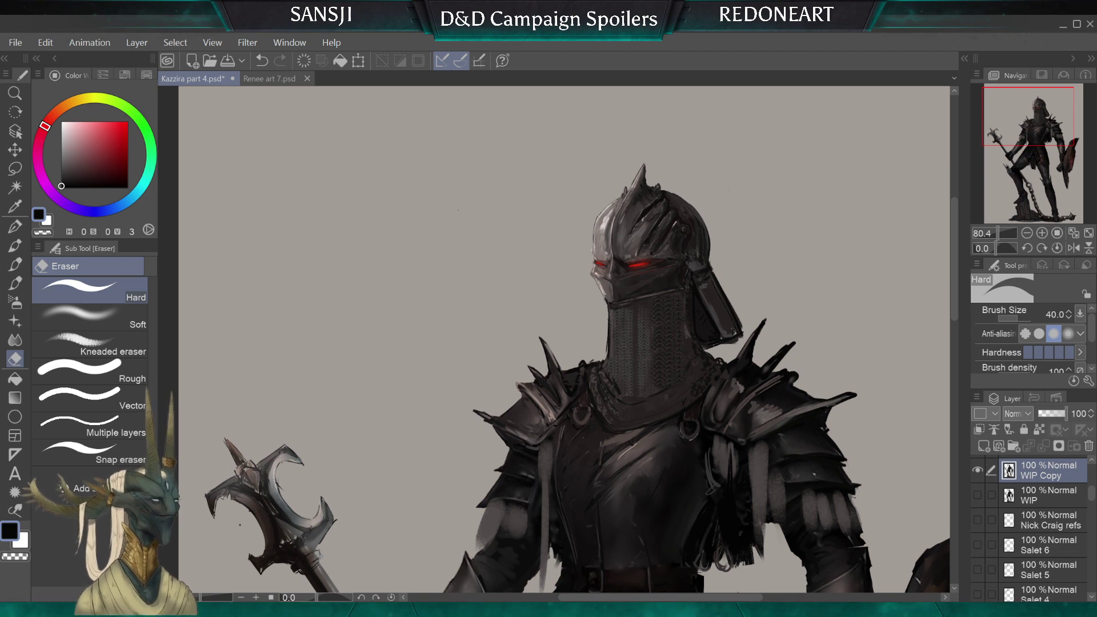
Examine the whole knight figure and switch to the Renee art 7.psd painting
{"action": "scroll", "coordinate": [344, 124], "scroll_direction": "down", "scroll_amount": 1}
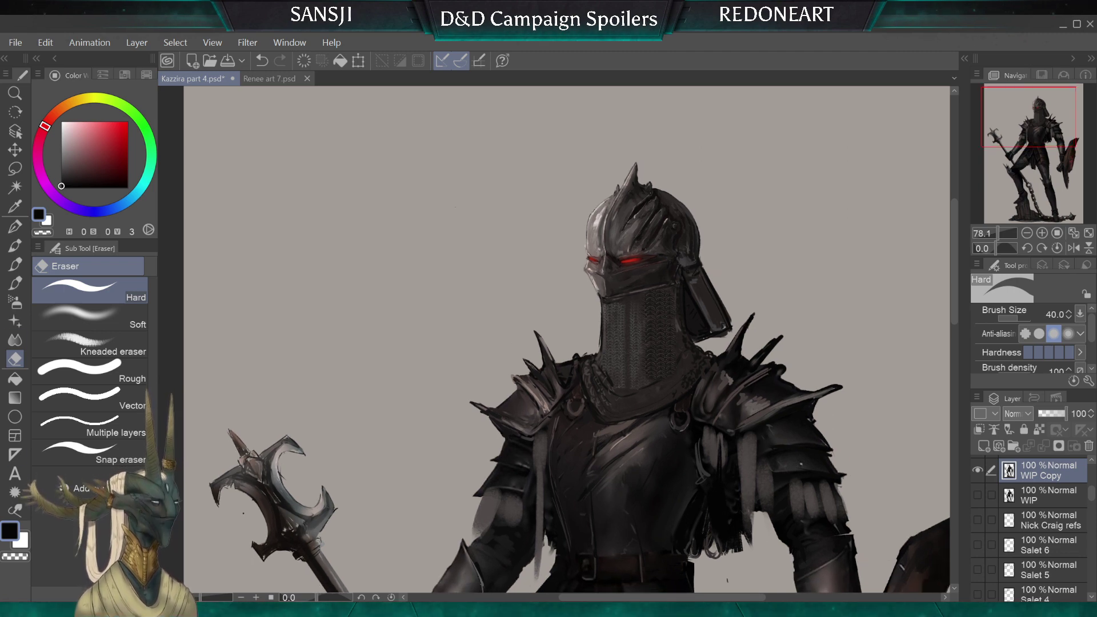
{"action": "scroll", "coordinate": [554, 340], "scroll_direction": "down", "scroll_amount": 4}
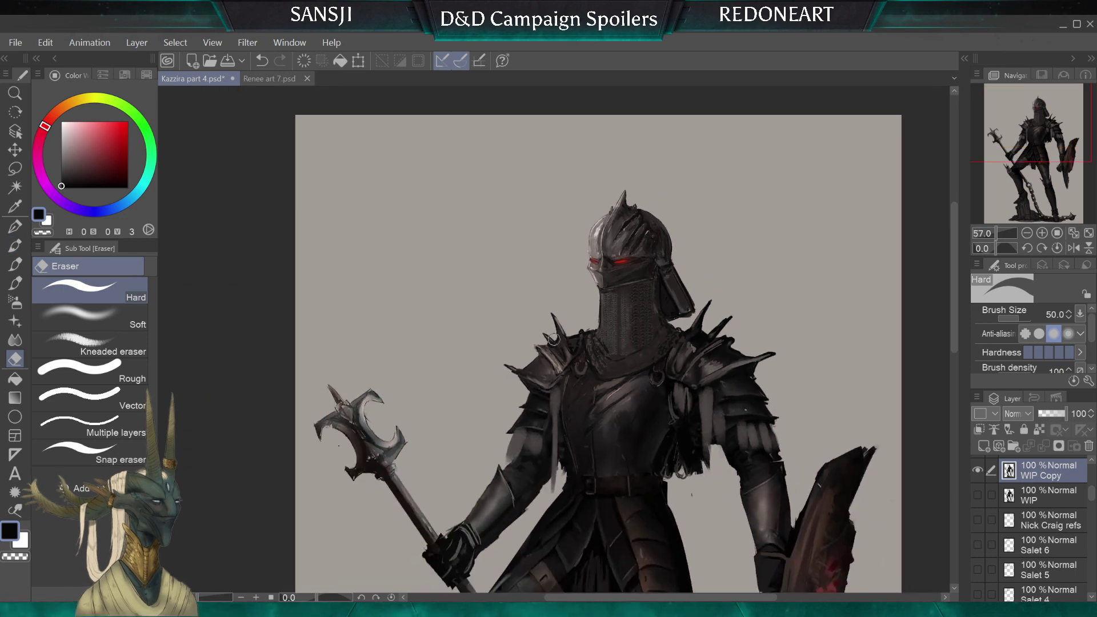
{"action": "scroll", "coordinate": [554, 340], "scroll_direction": "down", "scroll_amount": 3}
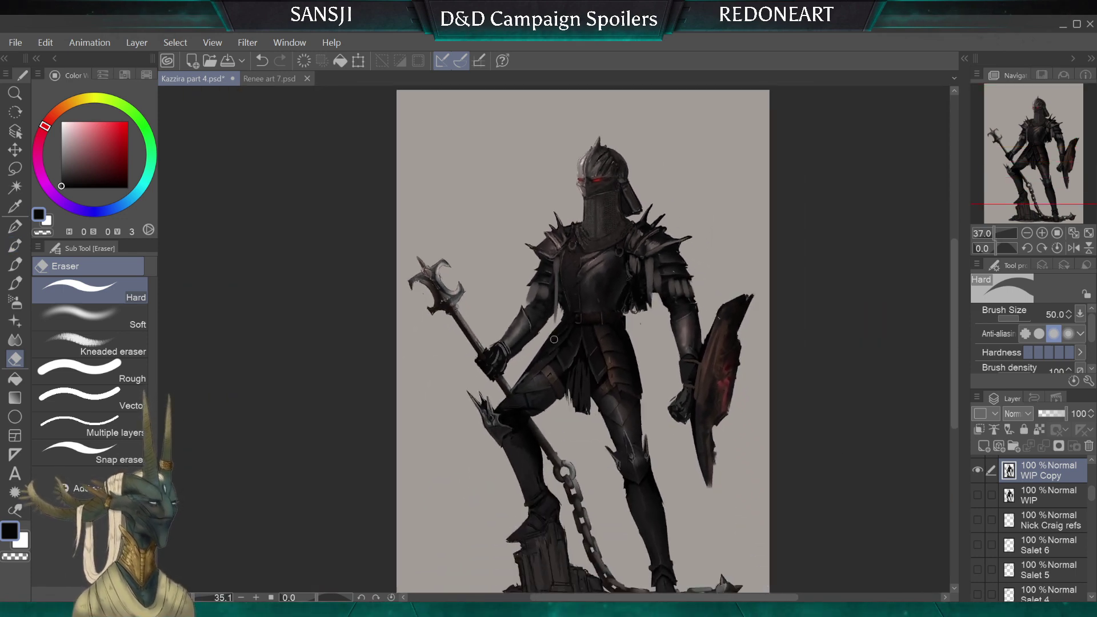
{"action": "scroll", "coordinate": [553, 340], "scroll_direction": "down", "scroll_amount": 1}
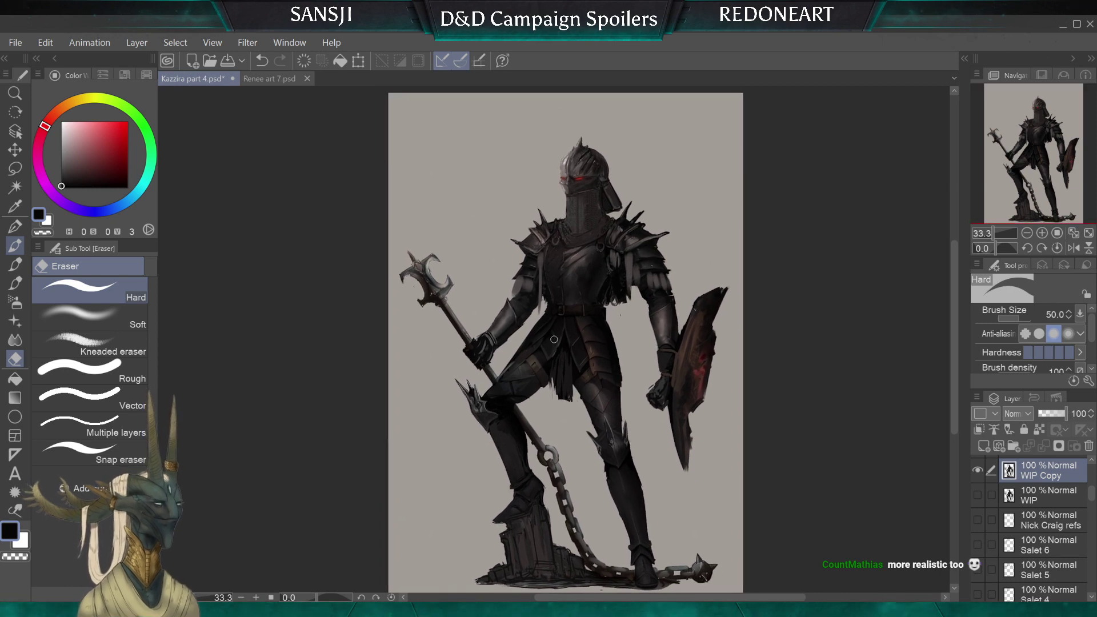
{"action": "left_click", "coordinate": [260, 79]}
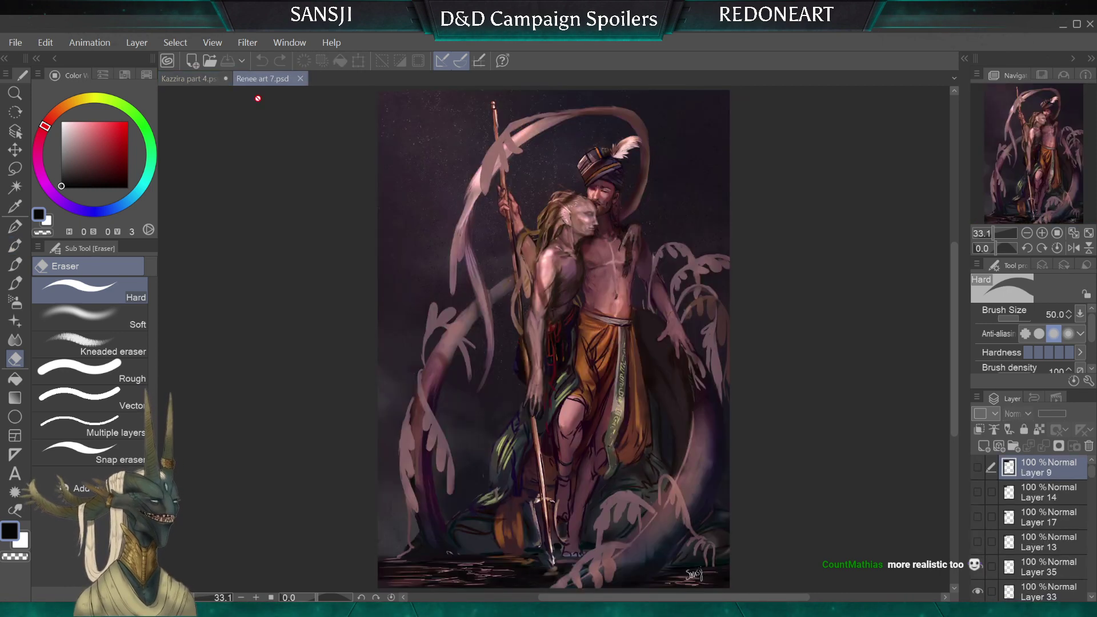
Find and select the dark cloudy background layer, Layer 18 Copy, in the Renee art 7.psd painting
{"action": "scroll", "coordinate": [567, 349], "scroll_direction": "down", "scroll_amount": 3}
{"action": "scroll", "coordinate": [1043, 525], "scroll_direction": "down", "scroll_amount": 3}
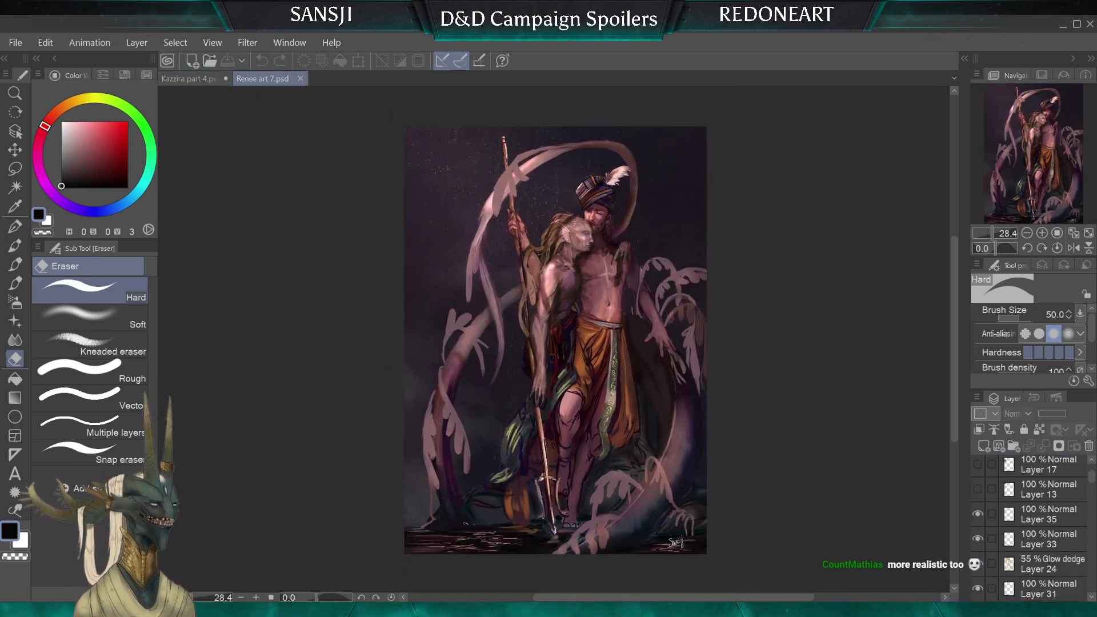
{"action": "scroll", "coordinate": [1043, 526], "scroll_direction": "down", "scroll_amount": 3}
{"action": "left_click", "coordinate": [1049, 588]}
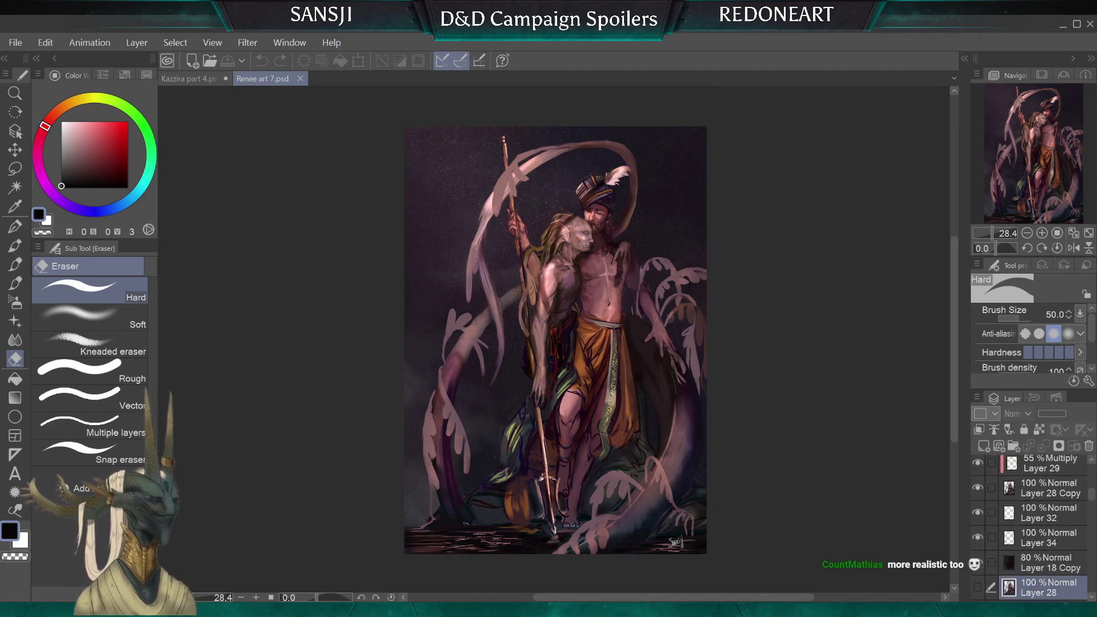
{"action": "left_click", "coordinate": [1049, 563]}
Copy the whole background layer with a rectangular selection and paste it beneath the knight layer in Kazzira part 4.psd
{"action": "left_click", "coordinate": [14, 168]}
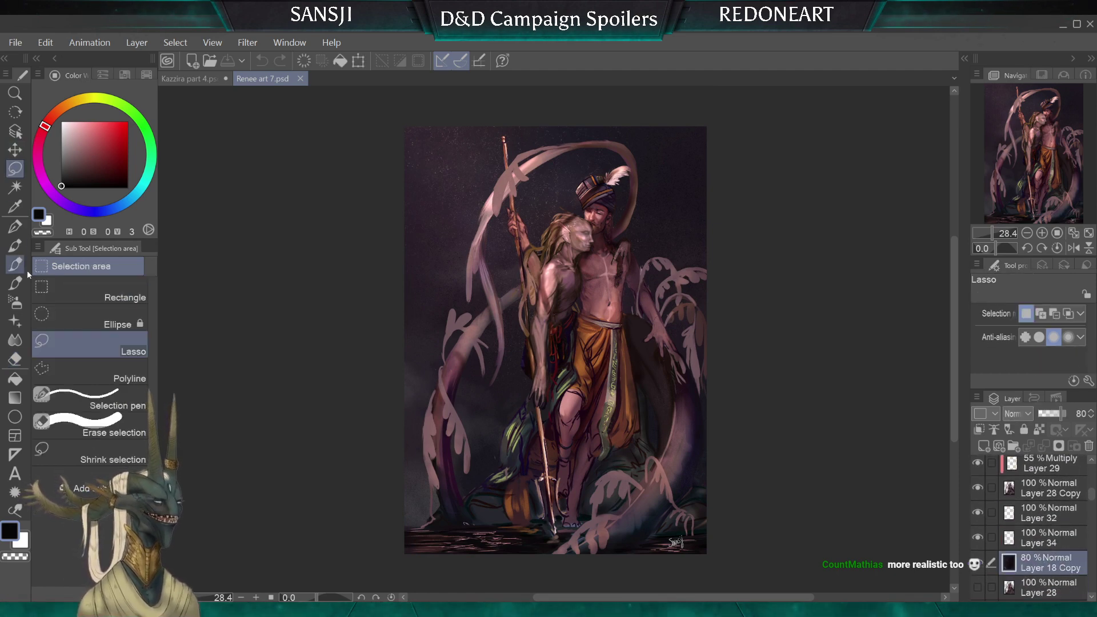
{"action": "left_click", "coordinate": [90, 288]}
{"action": "left_click_drag", "start_coordinate": [373, 103], "coordinate": [731, 551]}
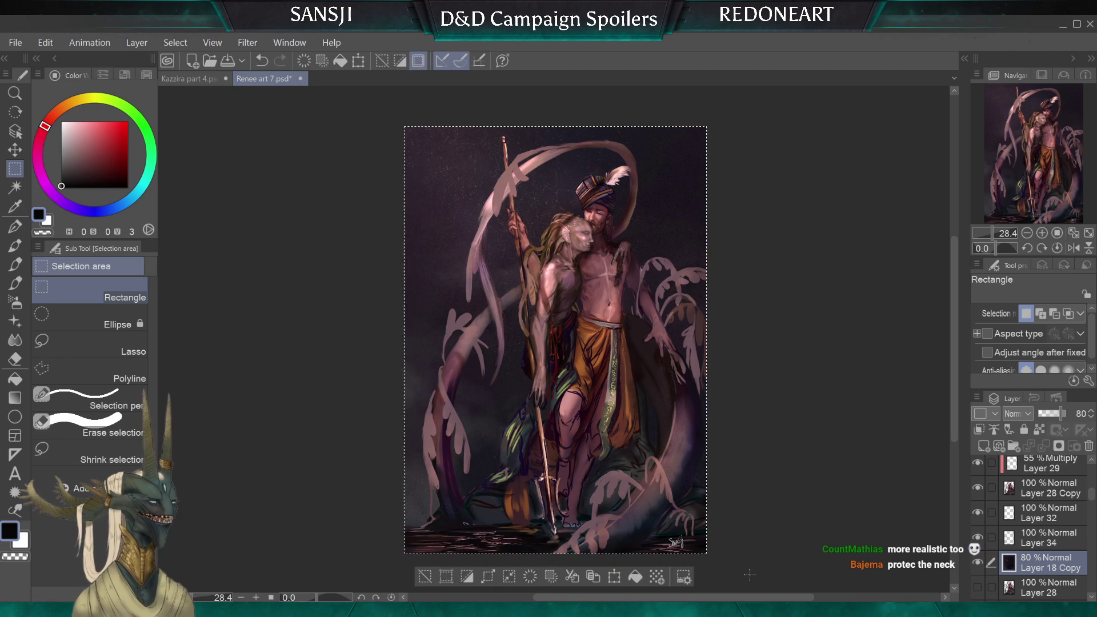
{"action": "left_click", "coordinate": [189, 78]}
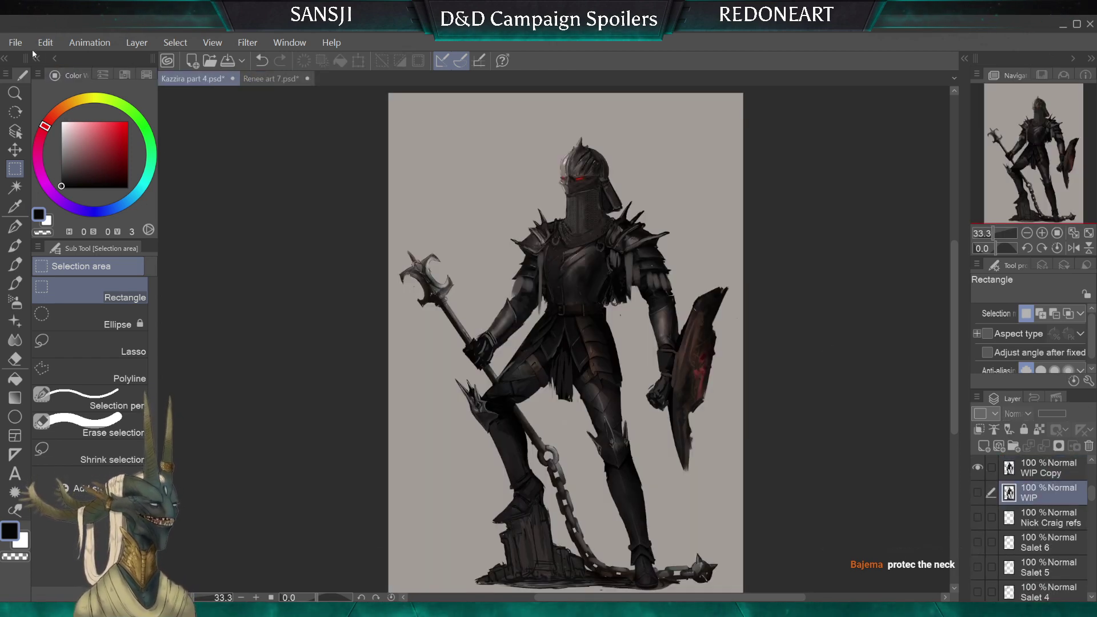
{"action": "key", "text": "ctrl+v"}
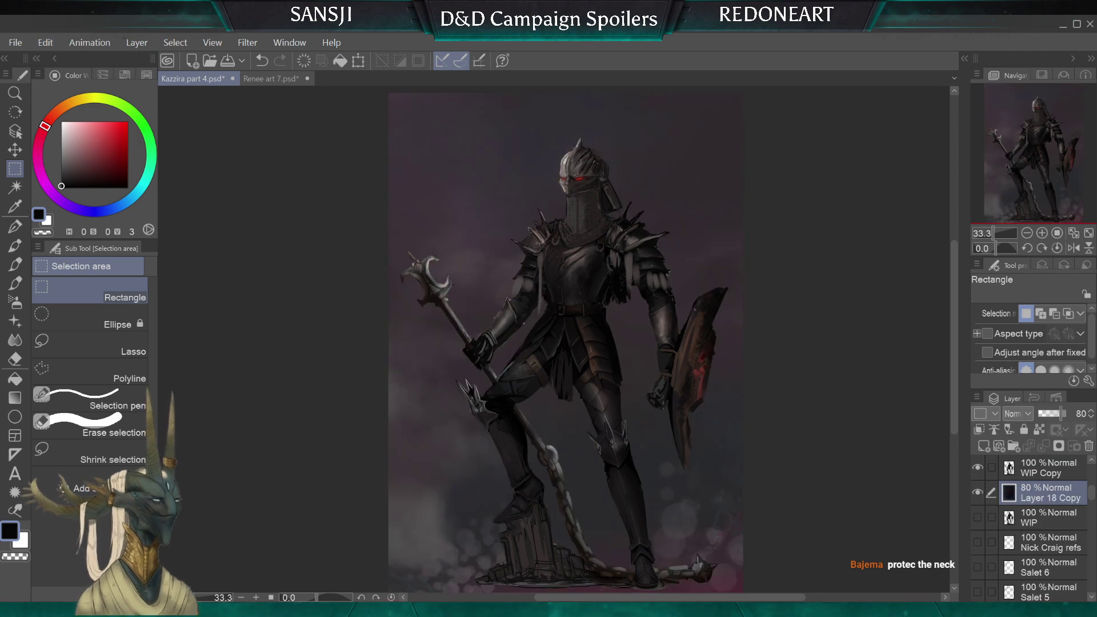
Smooth away the pale light circles in the background's lower-left corner with the Painterly blender at sizes 200 to 300
{"action": "scroll", "coordinate": [543, 275], "scroll_direction": "down", "scroll_amount": 2}
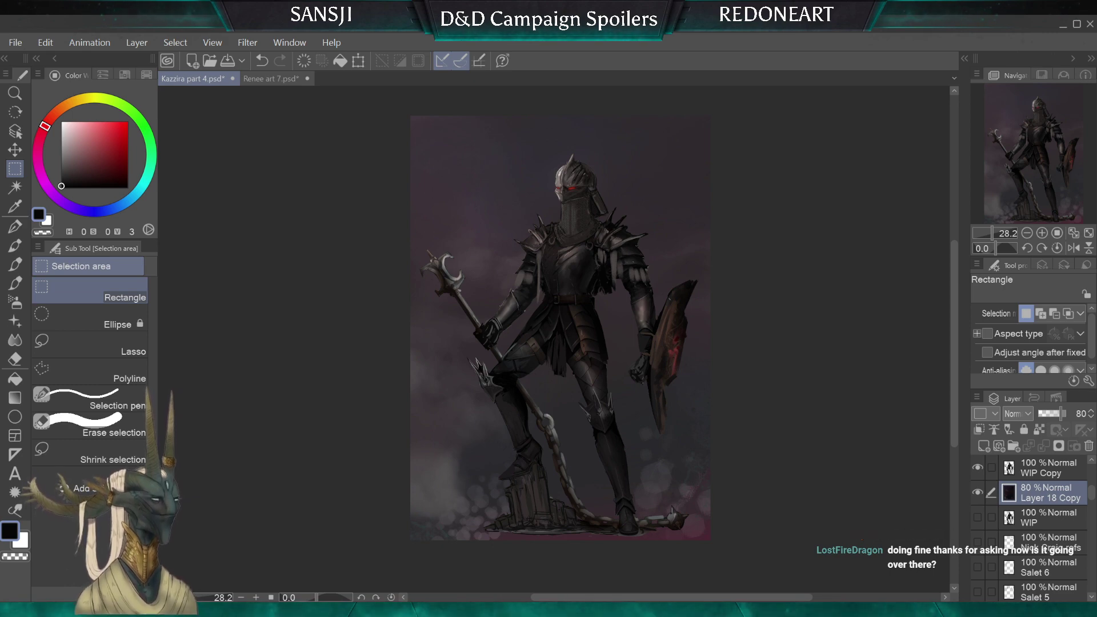
{"action": "left_click", "coordinate": [15, 339]}
{"action": "key", "text": "]"}
{"action": "mouse_move", "coordinate": [493, 492]}
{"action": "left_mouse_down"}
{"action": "mouse_move", "coordinate": [530, 468]}
{"action": "mouse_move", "coordinate": [496, 492]}
{"action": "mouse_move", "coordinate": [500, 503]}
{"action": "mouse_move", "coordinate": [477, 499]}
{"action": "left_mouse_up"}
{"action": "key", "text": "["}
{"action": "key", "text": "["}
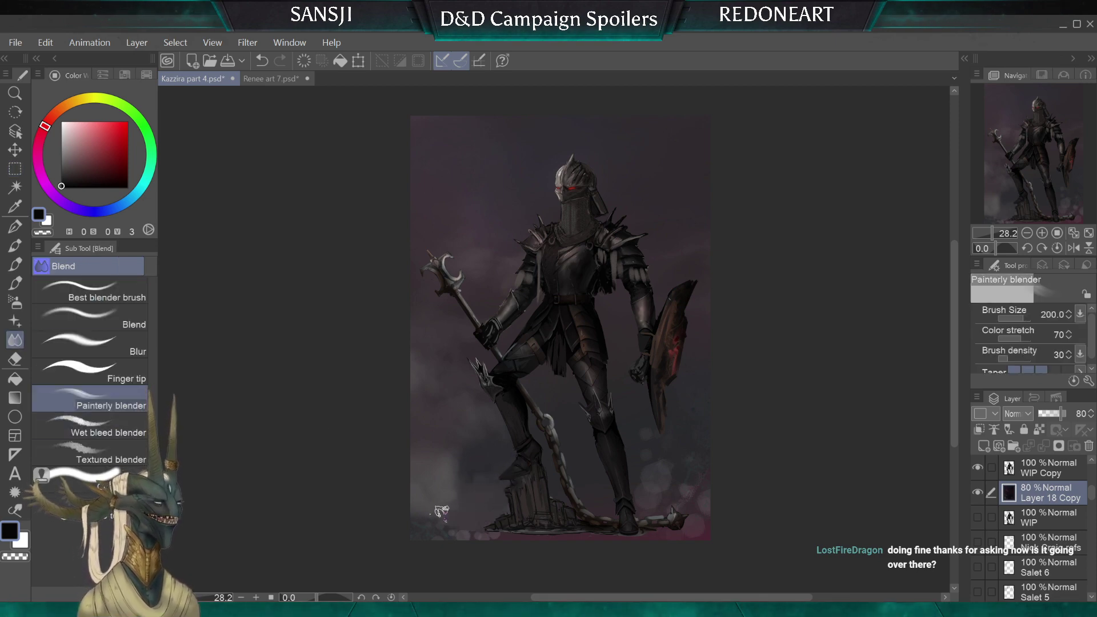
{"action": "key", "text": "bracketright"}
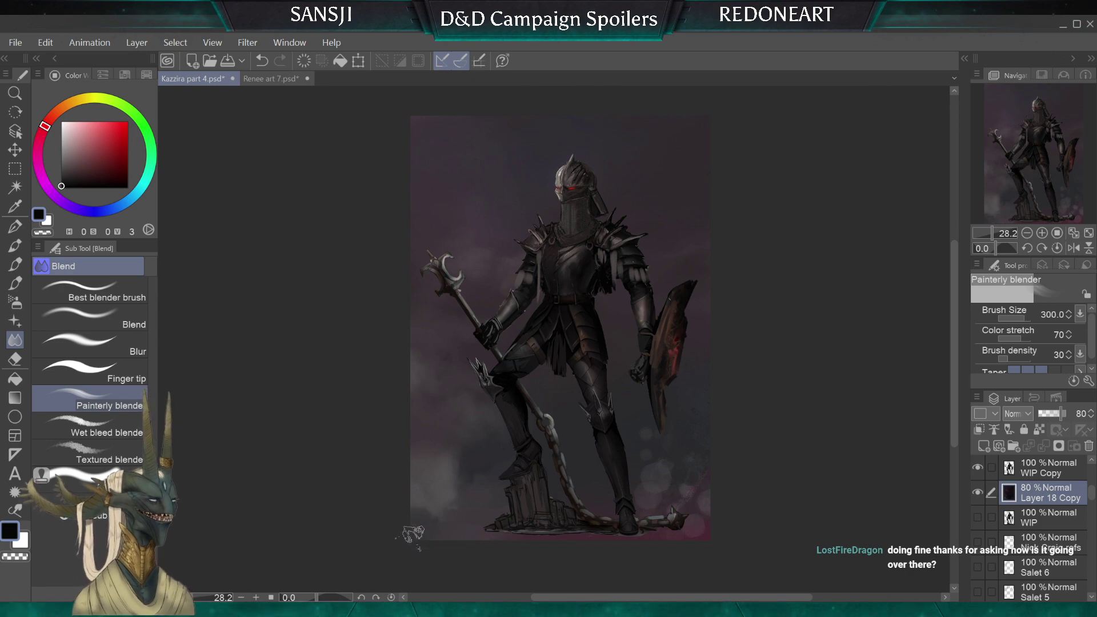
Blend the pale light circles near the flail at the lower right into smoke with the Painterly blender, at sizes 400 down to 170
{"action": "key", "text": "bracketright"}
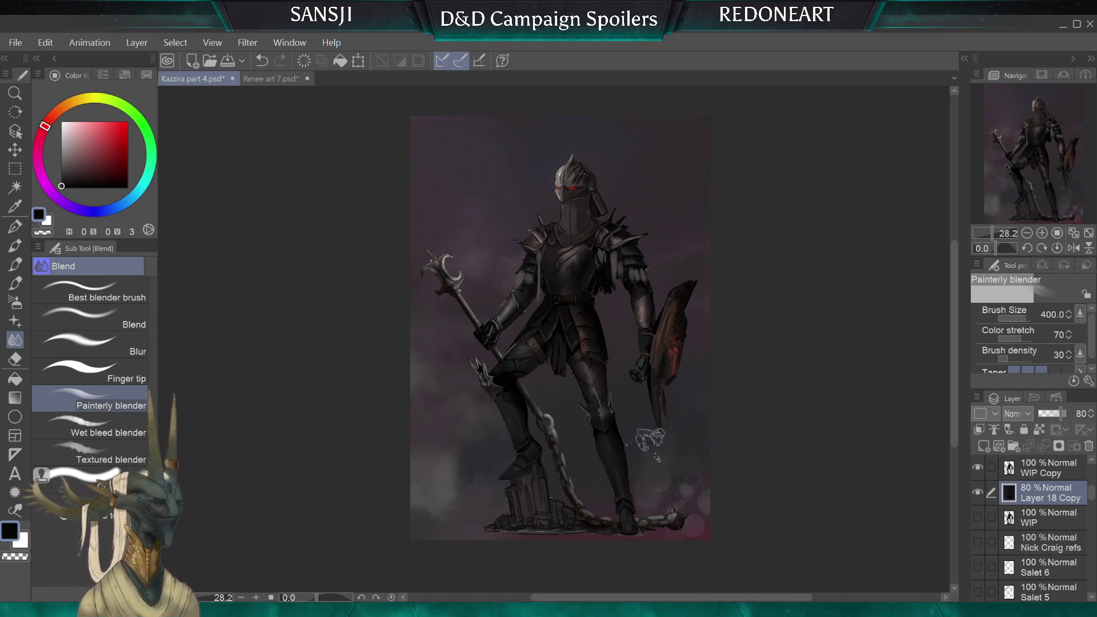
{"action": "key", "text": "bracketleft"}
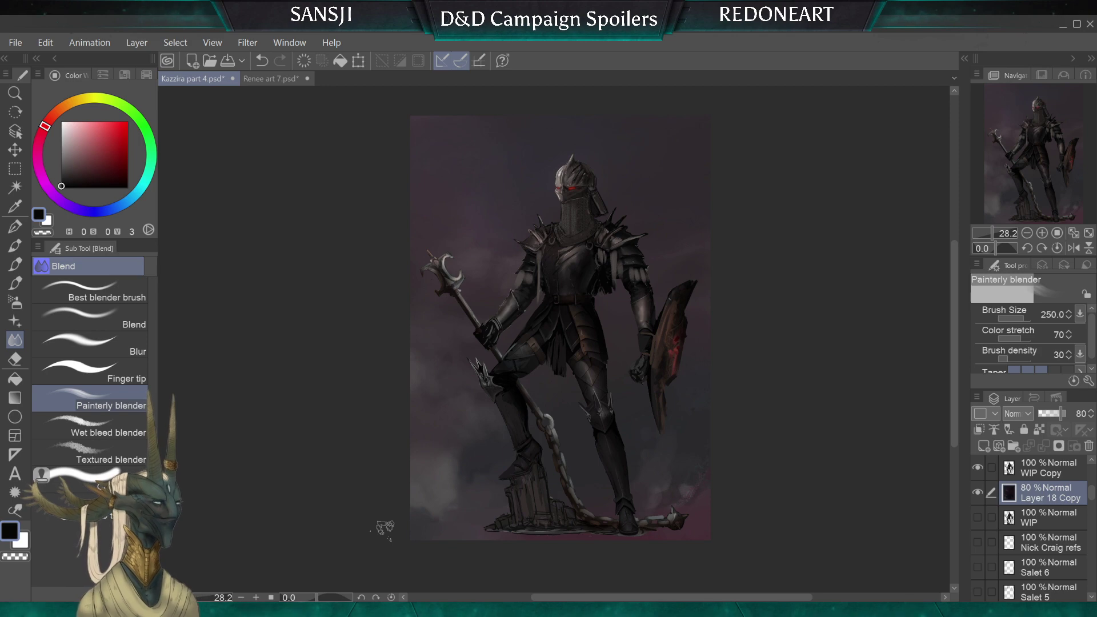
{"action": "key", "text": "bracketleft"}
{"action": "key", "text": "bracketleft"}
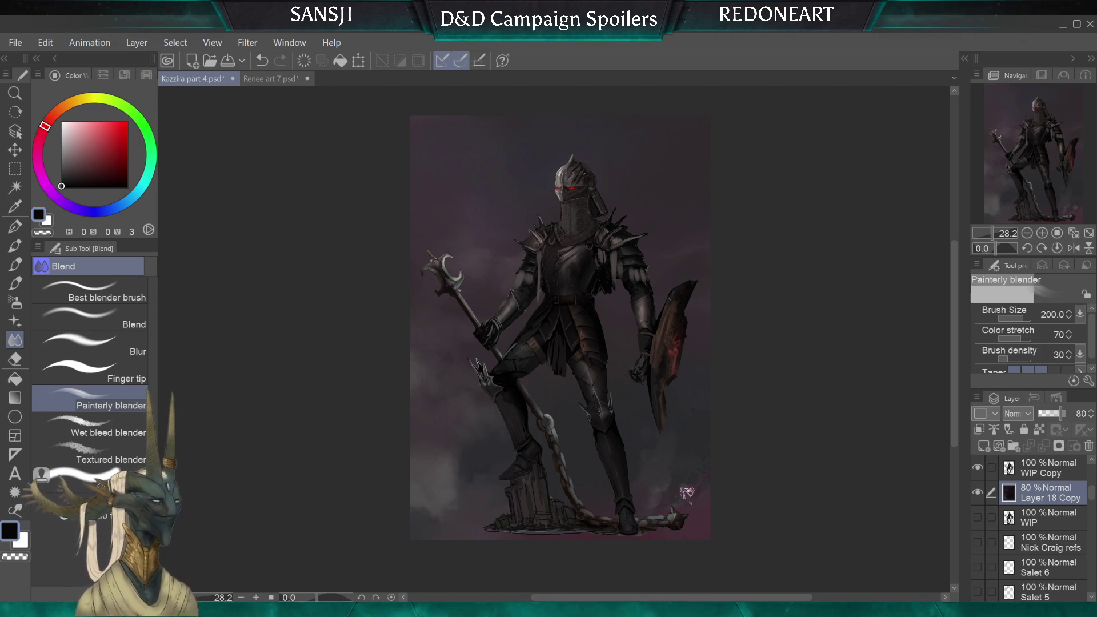
{"action": "key", "text": "bracketright"}
{"action": "key", "text": "bracketright"}
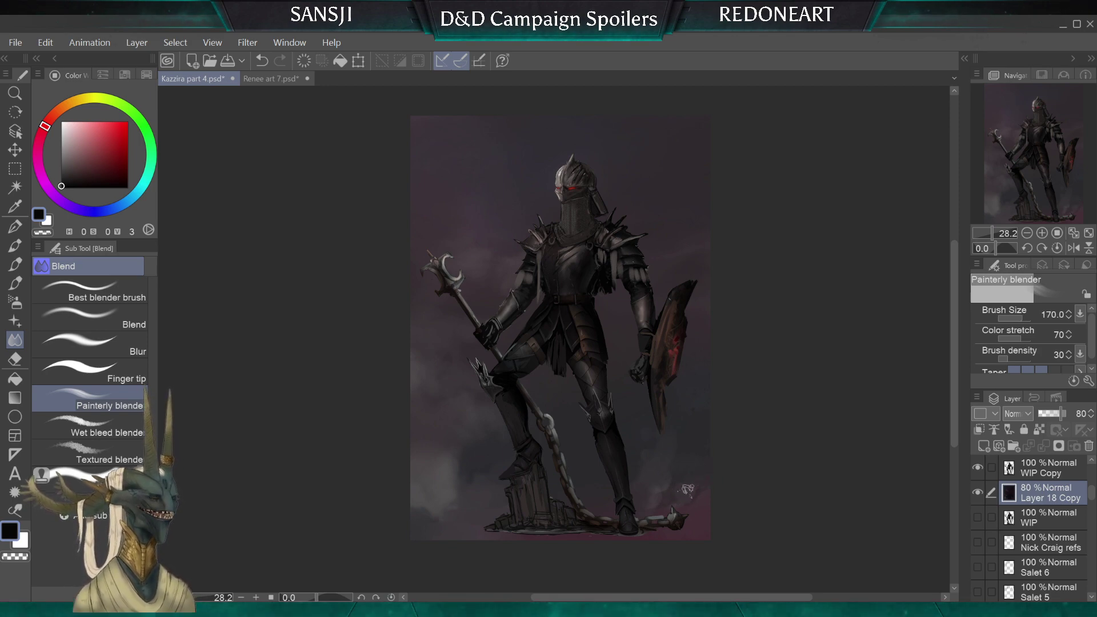
Soften the remaining background marks along the lower-right edge with the Painterly blender at sizes 100 to 300, then choose the Textured blender at 200
{"action": "key", "text": "bracketleft"}
{"action": "key", "text": "bracketleft"}
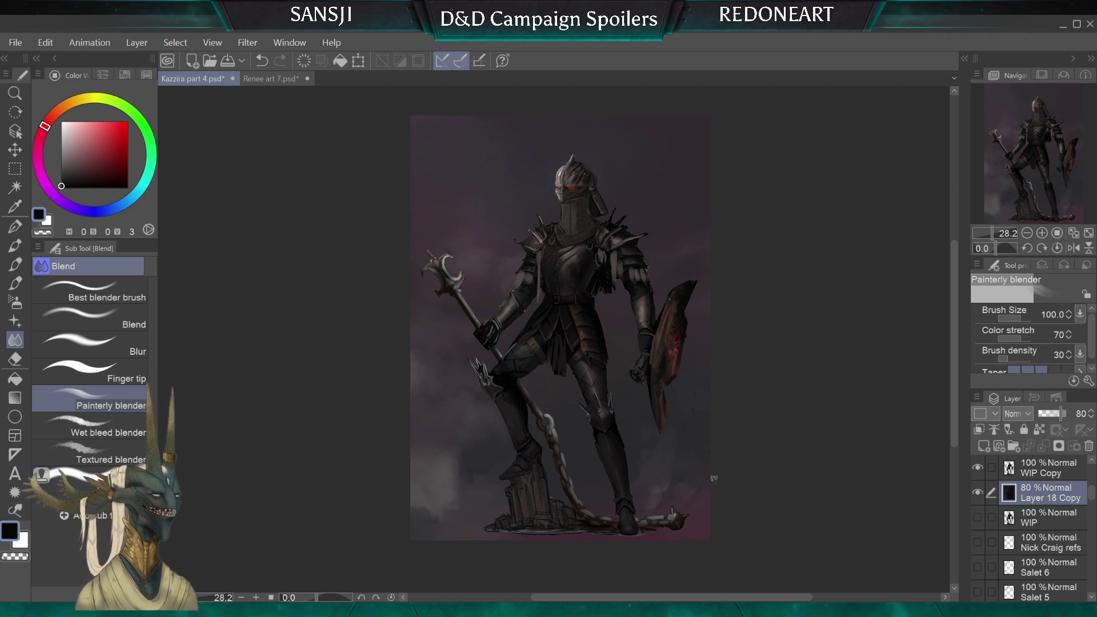
{"action": "key", "text": "bracketright"}
{"action": "key", "text": "bracketright"}
{"action": "key", "text": "bracketright"}
{"action": "key", "text": "bracketright"}
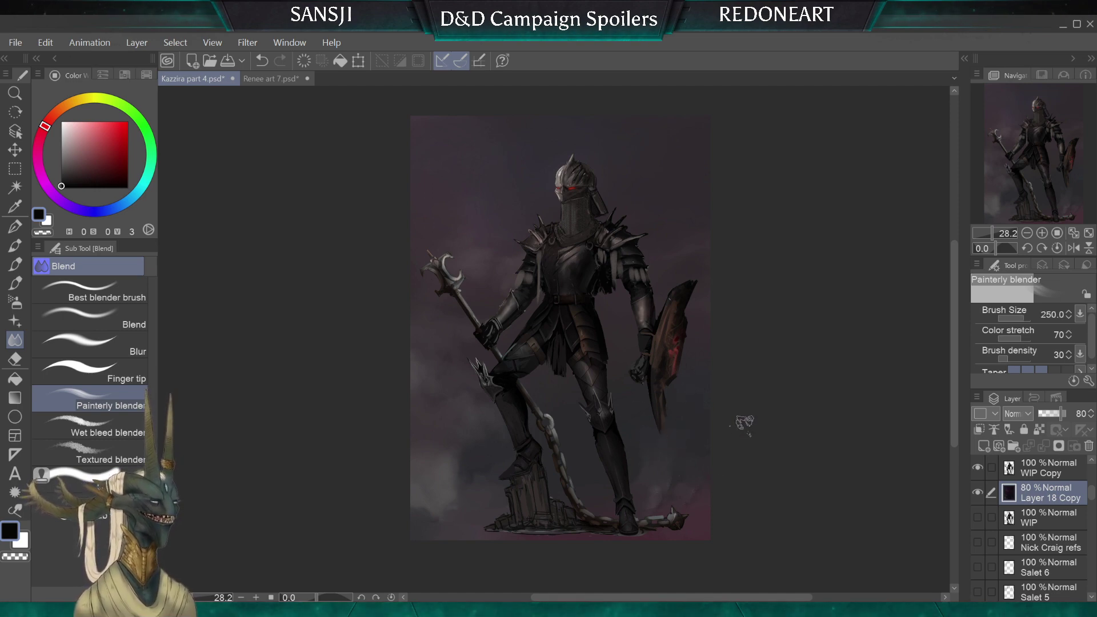
{"action": "key", "text": "bracketright"}
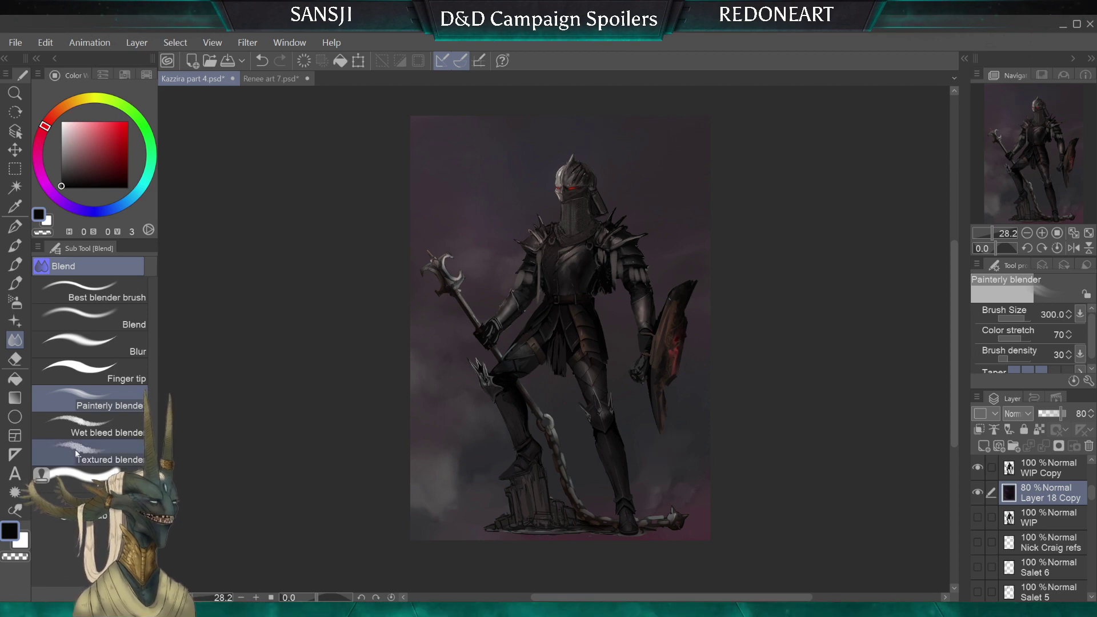
{"action": "left_click", "coordinate": [76, 453]}
{"action": "key", "text": "bracketleft"}
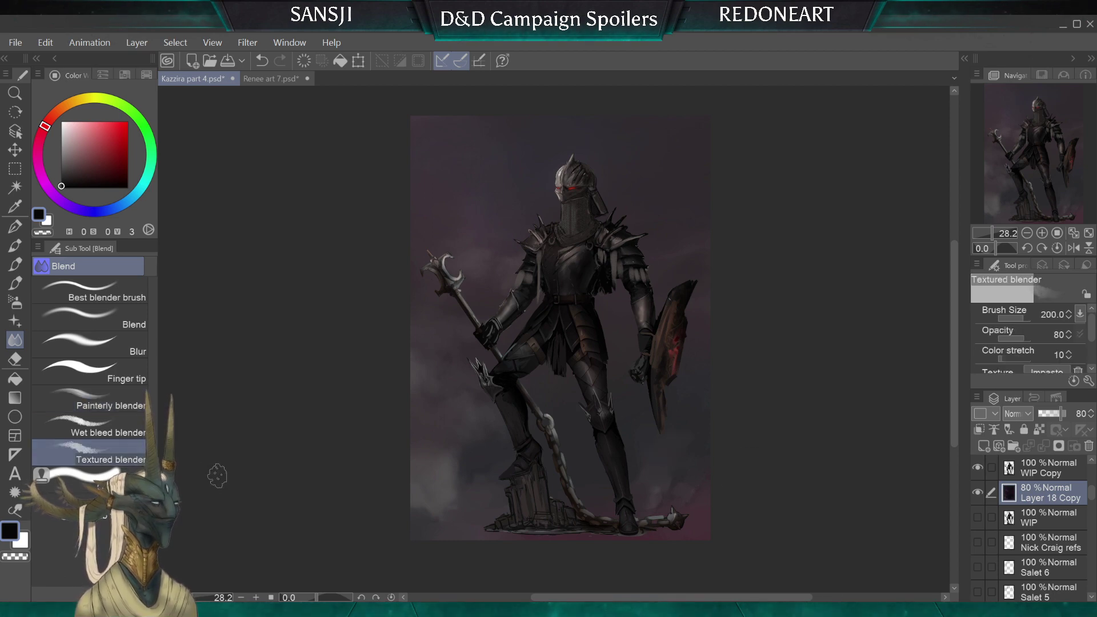
Add a new layer above the pasted background and paint near-black ground in both lower corners with perfect oil paint 2 at sizes 20 to 100
{"action": "key", "text": "ctrl+shift+n"}
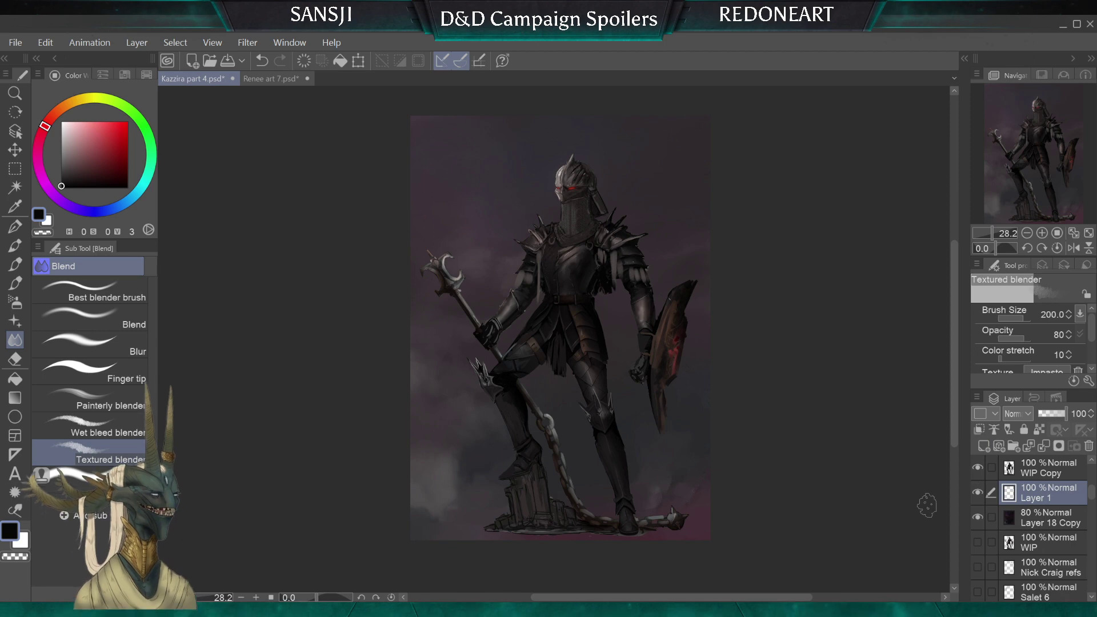
{"action": "key", "text": "p"}
{"action": "key", "text": "bracketright"}
{"action": "key", "text": "bracketright"}
{"action": "key", "text": "bracketright"}
{"action": "key", "text": "bracketright"}
{"action": "key", "text": "bracketright"}
{"action": "key", "text": "bracketright"}
{"action": "key", "text": "bracketright"}
{"action": "key", "text": "bracketright"}
{"action": "key", "text": "bracketright"}
{"action": "key", "text": "bracketright"}
{"action": "key", "text": "bracketright"}
{"action": "key", "text": "bracketright"}
{"action": "key", "text": "bracketright"}
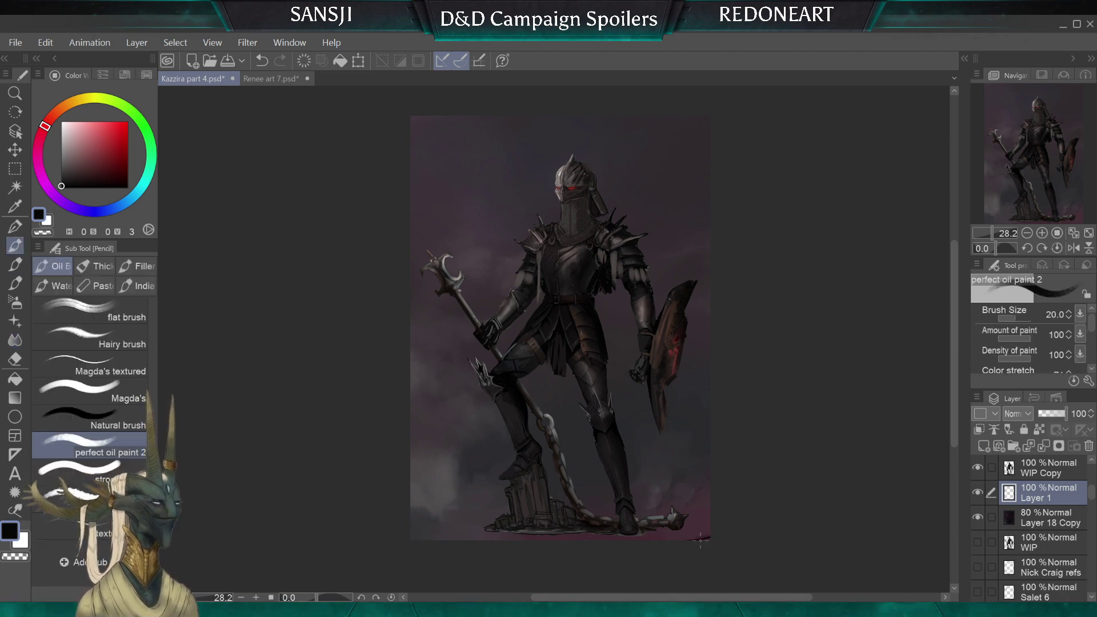
{"action": "left_click_drag", "start_coordinate": [688, 541], "coordinate": [712, 536]}
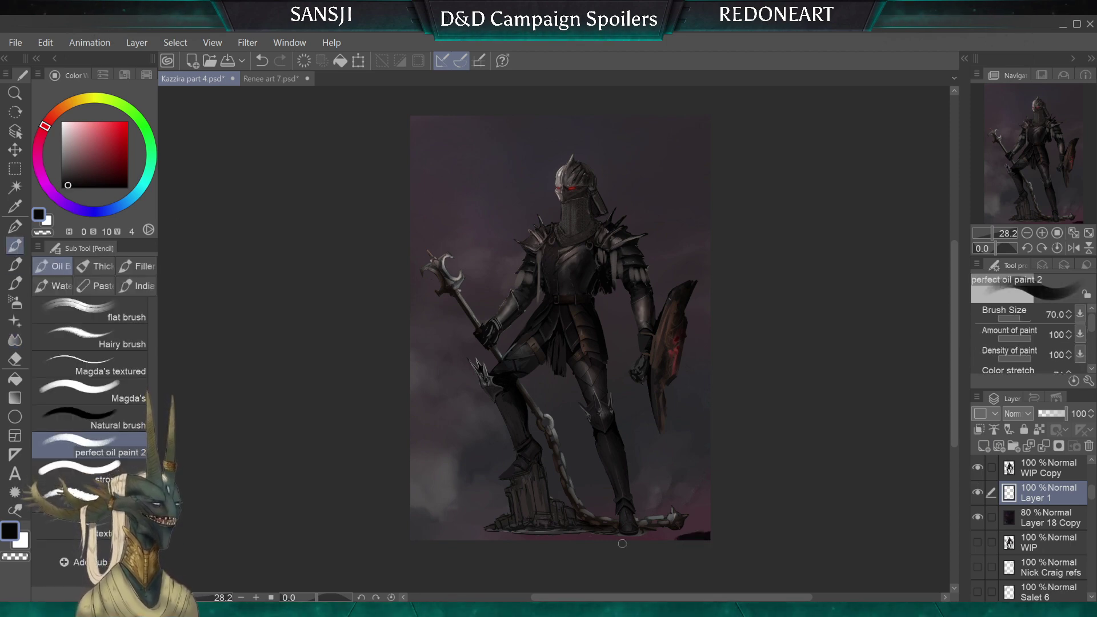
{"action": "left_click_drag", "start_coordinate": [406, 531], "coordinate": [482, 544]}
{"action": "key", "text": "bracketright"}
{"action": "key", "text": "bracketright"}
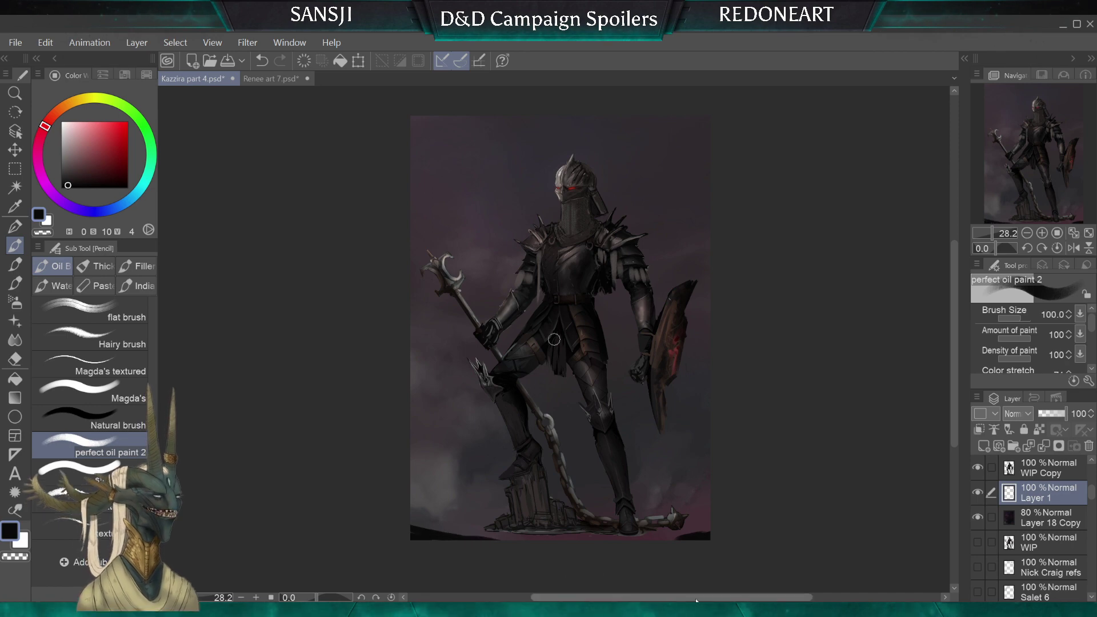
Build up jagged rubble on the lower-right ground silhouette in near-black with perfect oil paint 2 at about size 50
{"action": "key", "text": "bracketleft"}
{"action": "key", "text": "bracketleft"}
{"action": "key", "text": "bracketleft"}
{"action": "key", "text": "bracketleft"}
{"action": "key", "text": "bracketleft"}
{"action": "key", "text": "bracketleft"}
{"action": "key", "text": "bracketright"}
{"action": "key", "text": "bracketright"}
{"action": "left_click_drag", "start_coordinate": [693, 538], "coordinate": [697, 521]}
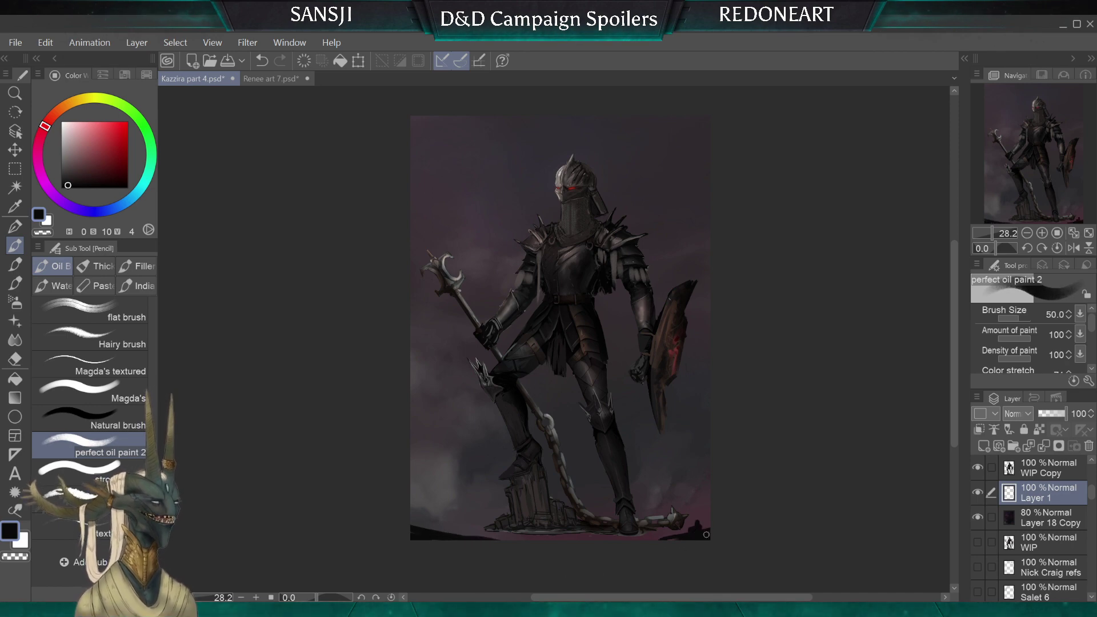
{"action": "key", "text": "bracketleft"}
{"action": "key", "text": "bracketleft"}
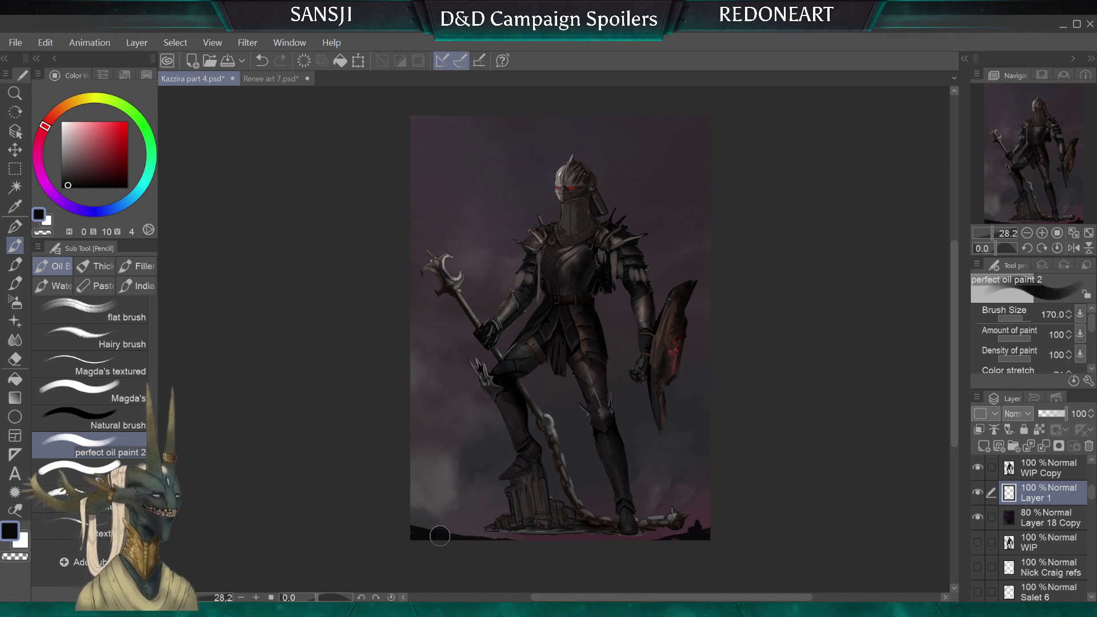
Paint near-black silhouettes of a leaning post and an upright sword in the lower-left background, refining them down to size 17
{"action": "left_click_drag", "start_coordinate": [437, 537], "coordinate": [417, 437]}
{"action": "mouse_move", "coordinate": [420, 497]}
{"action": "left_mouse_down"}
{"action": "mouse_move", "coordinate": [429, 541]}
{"action": "mouse_move", "coordinate": [446, 461]}
{"action": "left_mouse_up"}
{"action": "key", "text": "bracketleft"}
{"action": "key", "text": "bracketleft"}
{"action": "key", "text": "bracketleft"}
{"action": "key", "text": "bracketleft"}
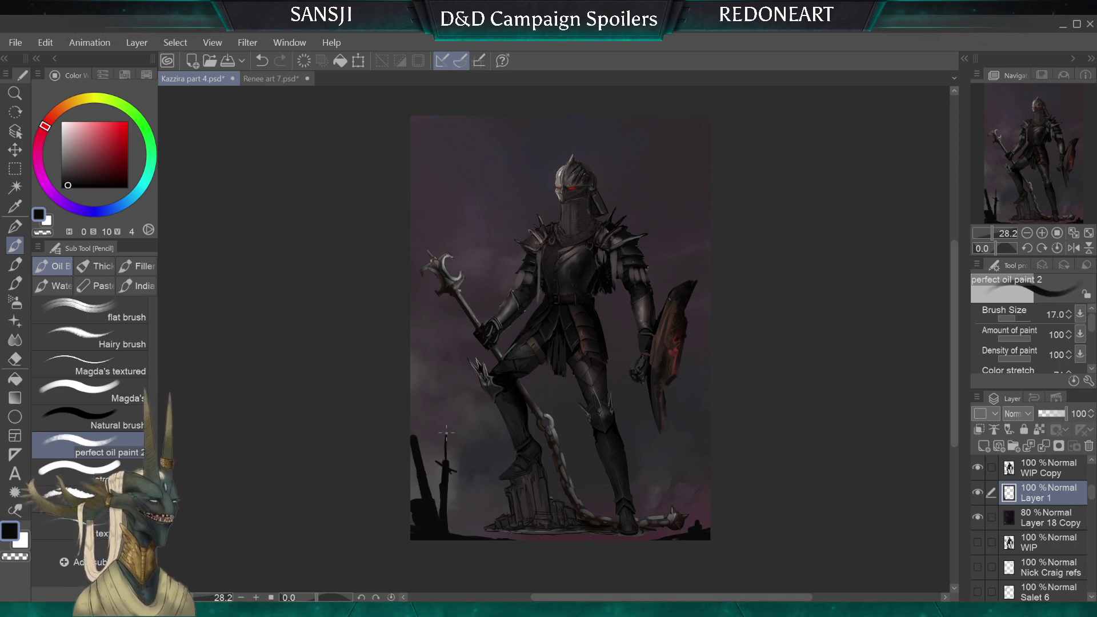
Fill in a near-black mound around the bases of the leaning post and sword, using brush sizes 20 to 80
{"action": "key", "text": "bracketright"}
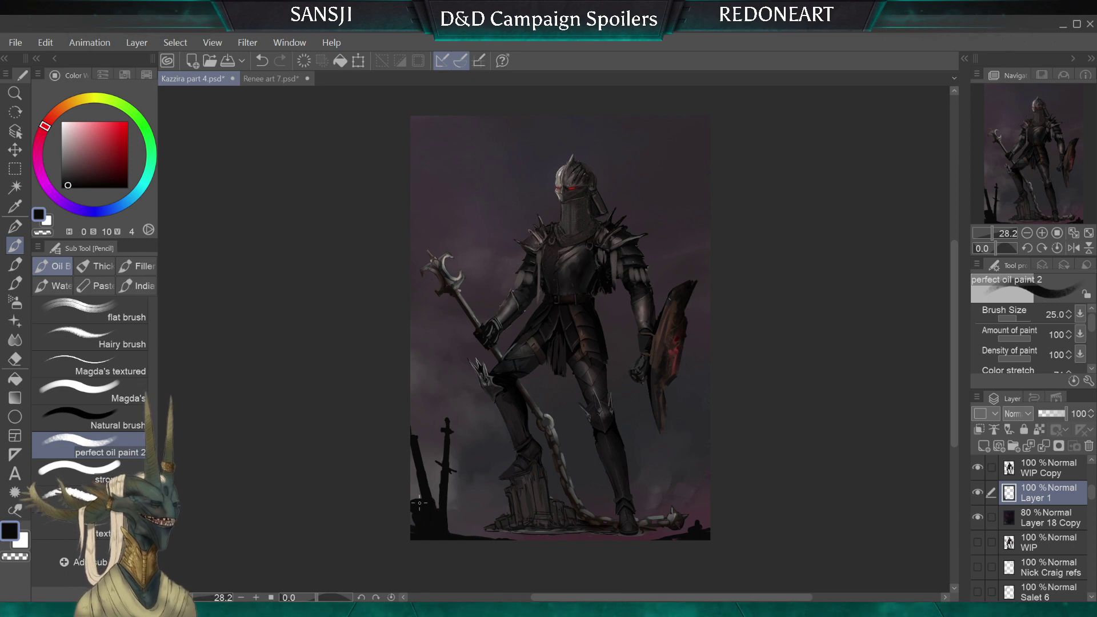
{"action": "key", "text": "bracketleft"}
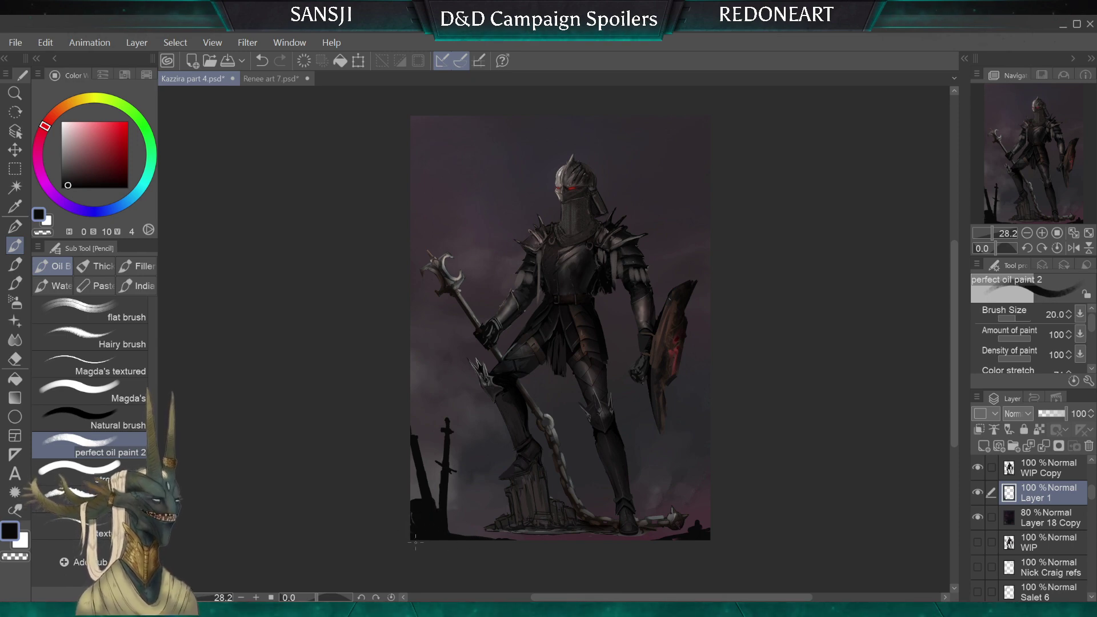
{"action": "key", "text": "bracketright"}
{"action": "key", "text": "bracketright"}
{"action": "key", "text": "bracketright"}
{"action": "key", "text": "bracketright"}
{"action": "key", "text": "bracketright"}
{"action": "key", "text": "bracketleft"}
{"action": "key", "text": "bracketleft"}
{"action": "key", "text": "bracketleft"}
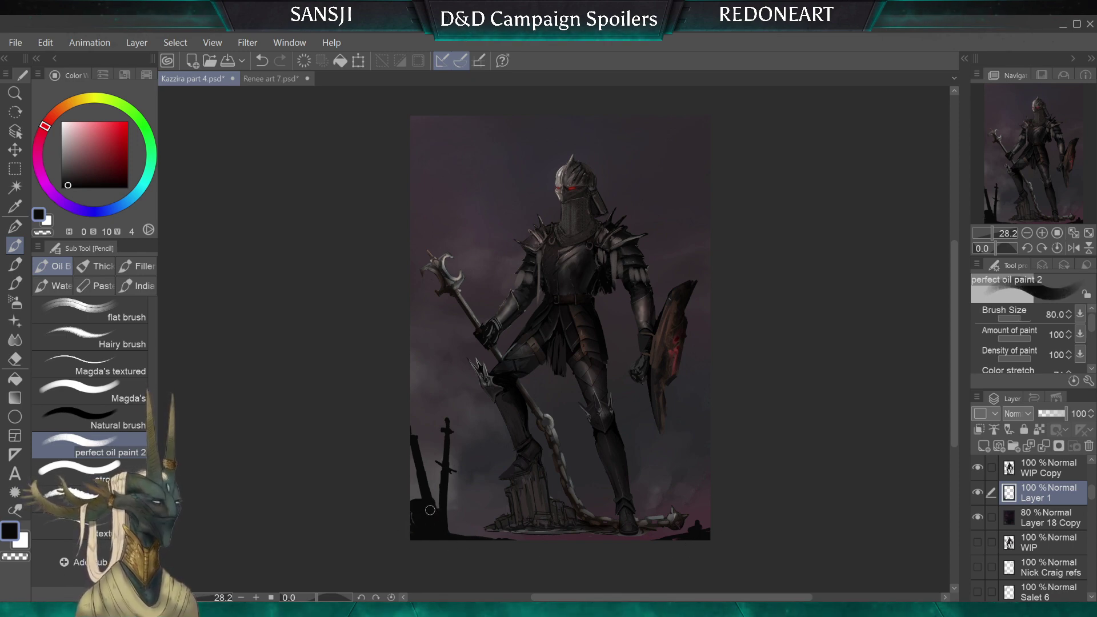
Add small near-black spiky details to the lower-right ground silhouette with perfect oil paint 2 at sizes 30 and 20
{"action": "key", "text": "bracketleft"}
{"action": "key", "text": "bracketleft"}
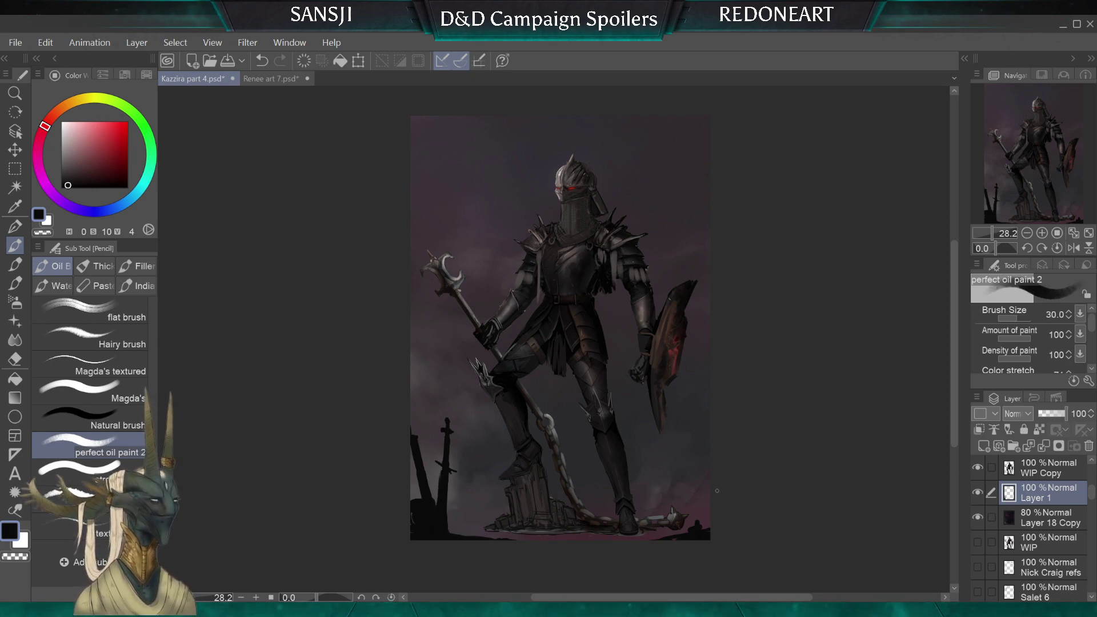
{"action": "key", "text": "bracketleft"}
{"action": "key", "text": "bracketleft"}
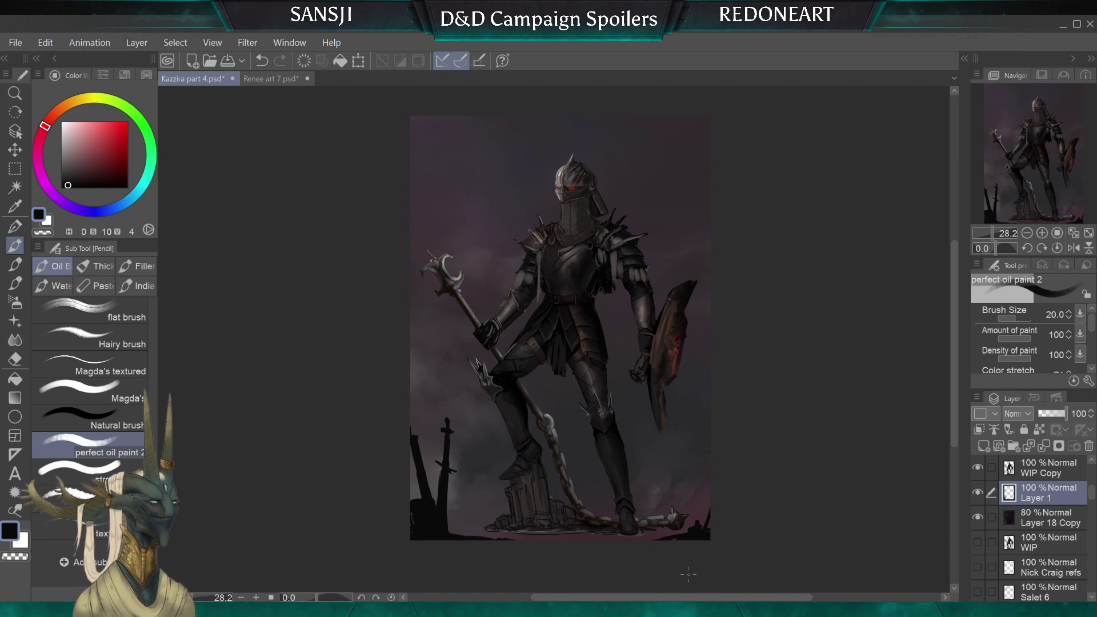
Trim the pommel and hilt of the background sword silhouette with the Hard eraser at size 25
{"action": "left_click_drag", "start_coordinate": [688, 575], "coordinate": [743, 504]}
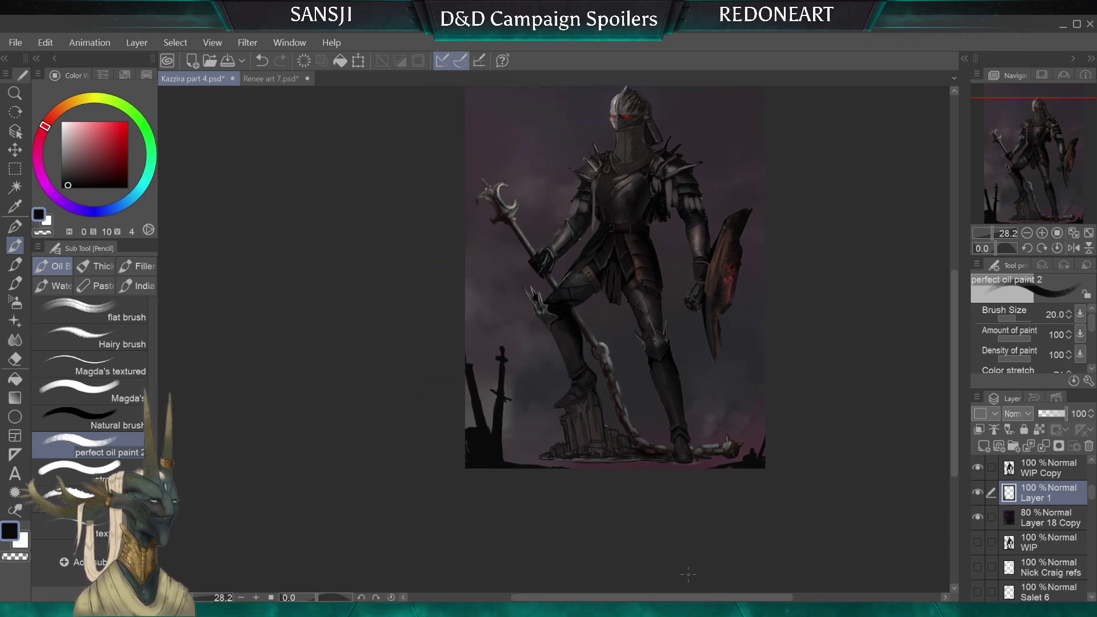
{"action": "scroll", "coordinate": [606, 338], "scroll_direction": "up", "scroll_amount": 3}
{"action": "left_click_drag", "start_coordinate": [703, 469], "coordinate": [672, 491]}
{"action": "scroll", "coordinate": [688, 574], "scroll_direction": "up", "scroll_amount": 1}
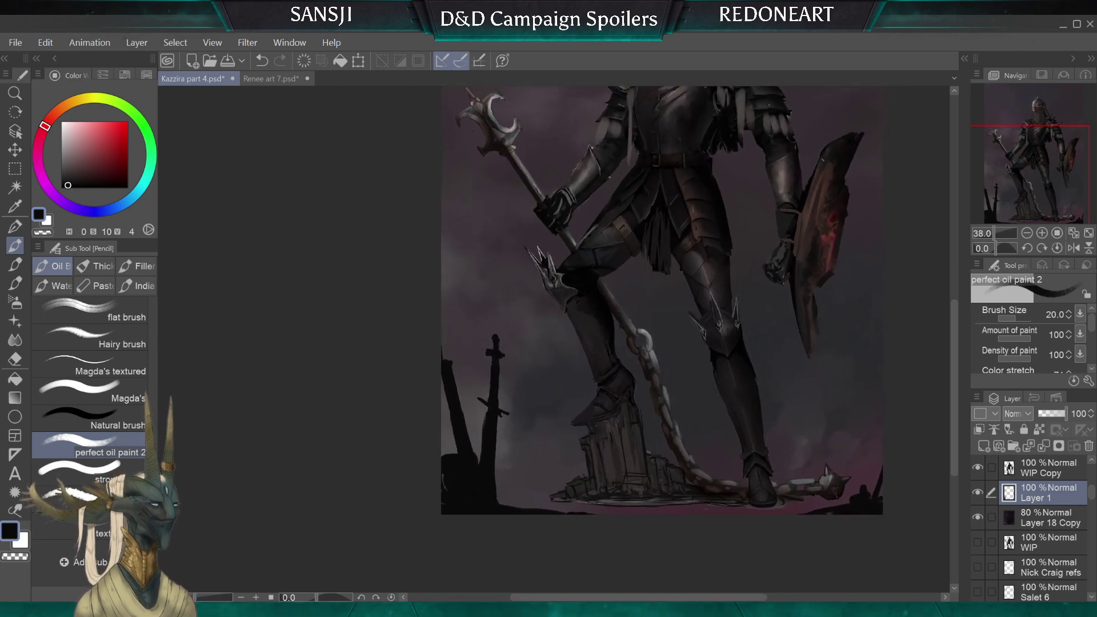
{"action": "left_click", "coordinate": [17, 361]}
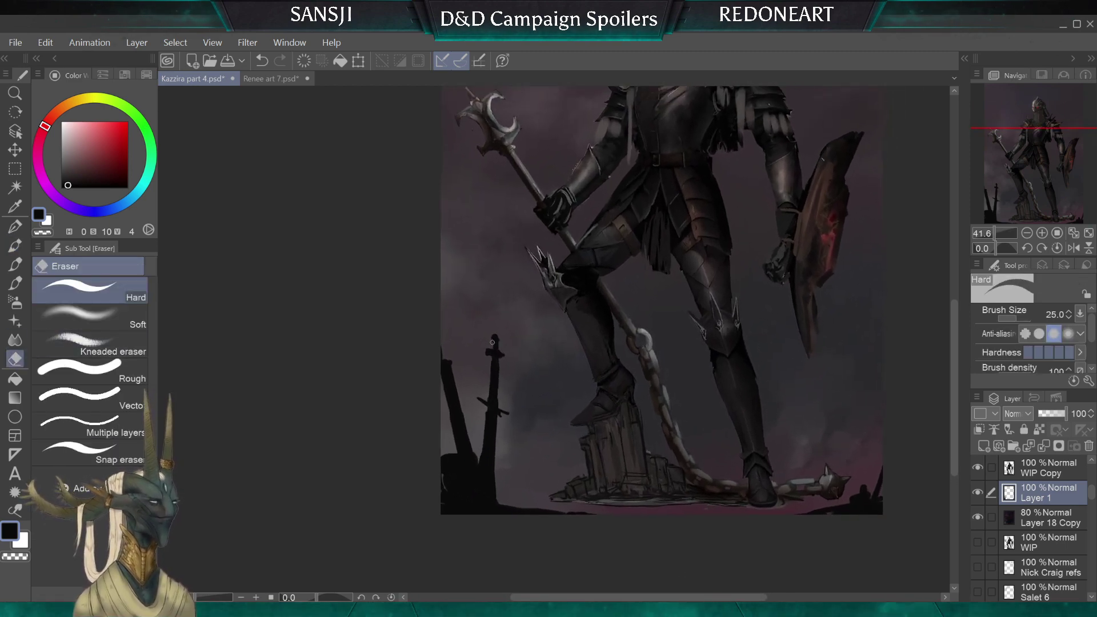
Paint a near-black rubble mound beside the base of the background sword with perfect oil paint 2, using sizes 70, 25 and 80
{"action": "left_click", "coordinate": [15, 246]}
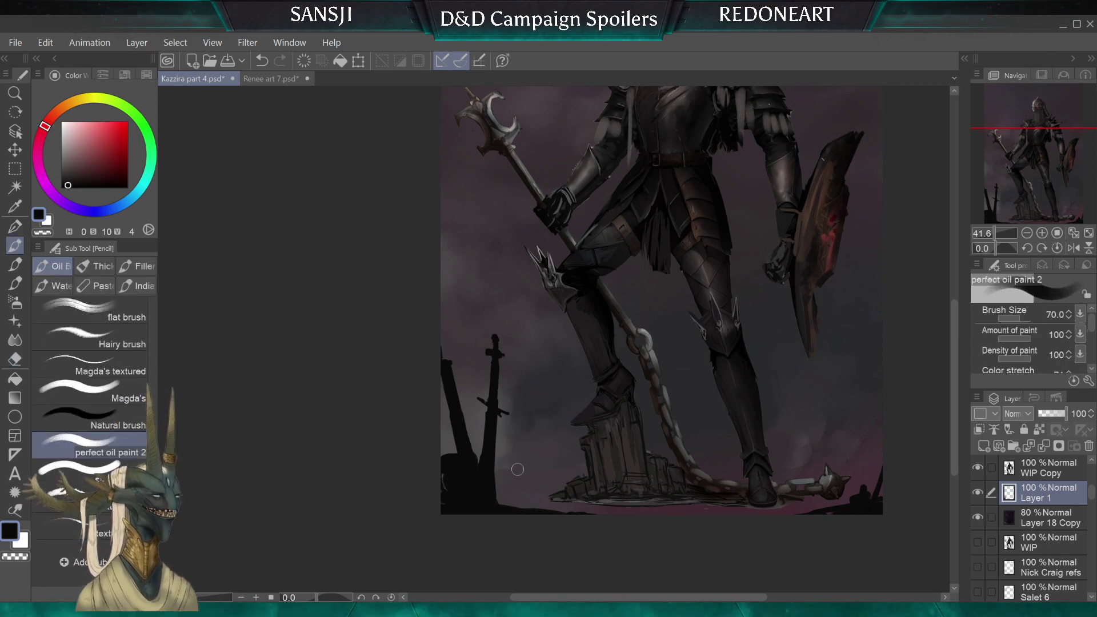
{"action": "mouse_move", "coordinate": [517, 472]}
{"action": "left_mouse_down"}
{"action": "mouse_move", "coordinate": [502, 457]}
{"action": "mouse_move", "coordinate": [524, 472]}
{"action": "mouse_move", "coordinate": [513, 503]}
{"action": "left_mouse_up"}
{"action": "key", "text": "bracketleft"}
{"action": "key", "text": "bracketleft"}
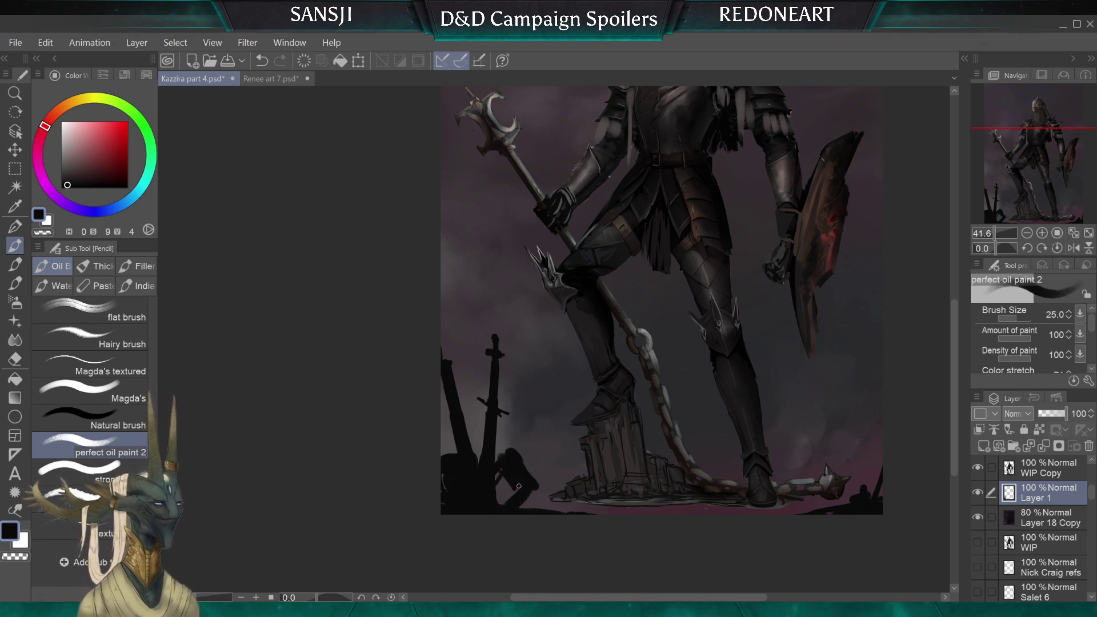
{"action": "key", "text": "bracketright"}
{"action": "key", "text": "bracketright"}
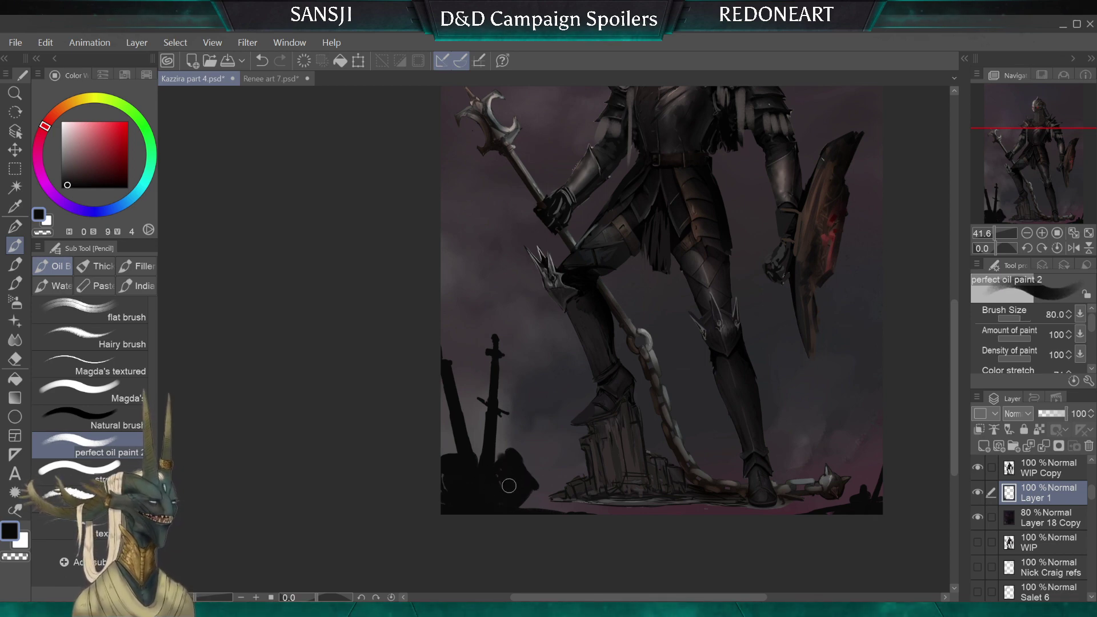
Trim the top of the mound with the Hard eraser and reshape it near-black at size 80 into a flat-topped, barrel-like block
{"action": "key", "text": "e"}
{"action": "key", "text": "bracketright"}
{"action": "key", "text": "bracketright"}
{"action": "key", "text": "bracketright"}
{"action": "key", "text": "bracketright"}
{"action": "key", "text": "bracketright"}
{"action": "key", "text": "bracketright"}
{"action": "key", "text": "bracketright"}
{"action": "mouse_move", "coordinate": [521, 448]}
{"action": "left_mouse_down"}
{"action": "mouse_move", "coordinate": [505, 473]}
{"action": "mouse_move", "coordinate": [519, 465]}
{"action": "mouse_move", "coordinate": [529, 496]}
{"action": "mouse_move", "coordinate": [511, 475]}
{"action": "mouse_move", "coordinate": [522, 515]}
{"action": "mouse_move", "coordinate": [514, 471]}
{"action": "mouse_move", "coordinate": [506, 510]}
{"action": "mouse_move", "coordinate": [456, 484]}
{"action": "left_mouse_up"}
{"action": "key", "text": "bracketleft"}
{"action": "key", "text": "p"}
{"action": "key", "text": "bracketright"}
{"action": "key", "text": "bracketright"}
{"action": "mouse_move", "coordinate": [529, 480]}
{"action": "left_mouse_down"}
{"action": "mouse_move", "coordinate": [530, 502]}
{"action": "mouse_move", "coordinate": [526, 466]}
{"action": "mouse_move", "coordinate": [542, 514]}
{"action": "mouse_move", "coordinate": [525, 477]}
{"action": "mouse_move", "coordinate": [515, 493]}
{"action": "mouse_move", "coordinate": [525, 505]}
{"action": "mouse_move", "coordinate": [468, 503]}
{"action": "left_mouse_up"}
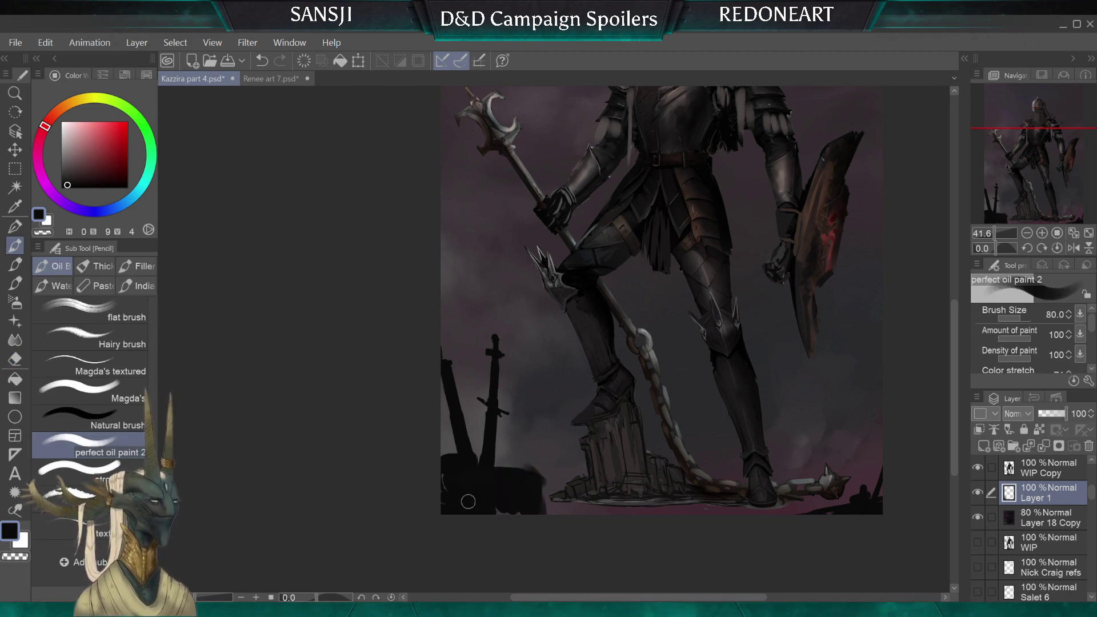
Sample a dark grey from the background and paint horizontal bands across the barrel-like block at about size 25
{"action": "left_click", "coordinate": [550, 409], "text": "alt"}
{"action": "key", "text": "bracketleft"}
{"action": "key", "text": "bracketleft"}
{"action": "key", "text": "bracketleft"}
{"action": "key", "text": "bracketleft"}
{"action": "key", "text": "bracketleft"}
{"action": "key", "text": "bracketleft"}
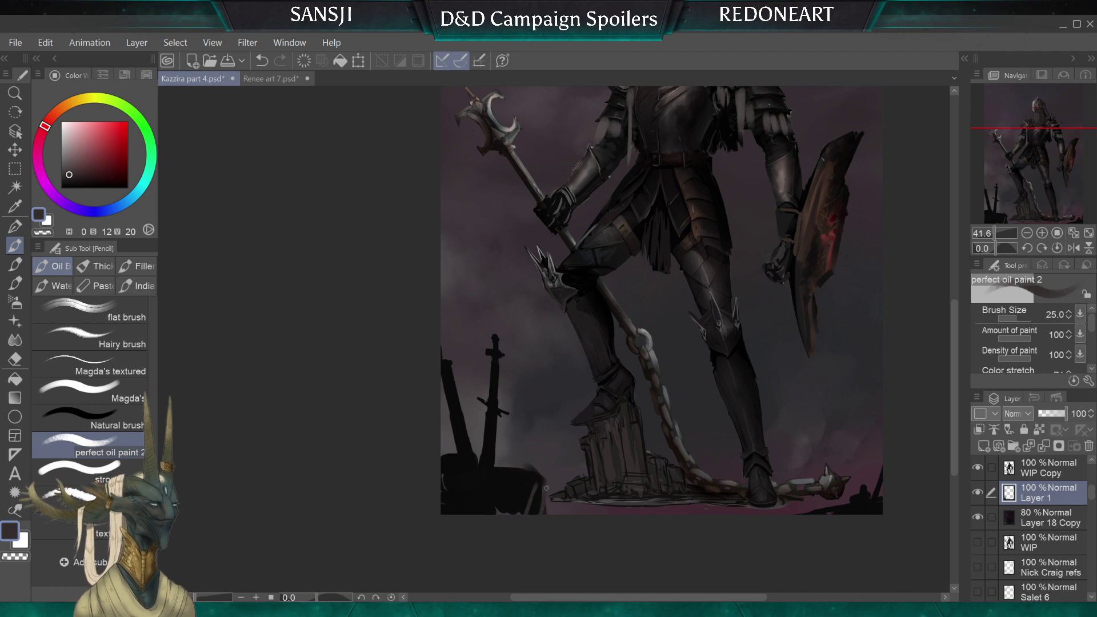
{"action": "key", "text": "bracketleft"}
{"action": "mouse_move", "coordinate": [449, 477]}
{"action": "left_mouse_down"}
{"action": "mouse_move", "coordinate": [446, 504]}
{"action": "mouse_move", "coordinate": [528, 507]}
{"action": "mouse_move", "coordinate": [472, 504]}
{"action": "mouse_move", "coordinate": [527, 497]}
{"action": "mouse_move", "coordinate": [488, 481]}
{"action": "left_mouse_up"}
{"action": "key", "text": "bracketright"}
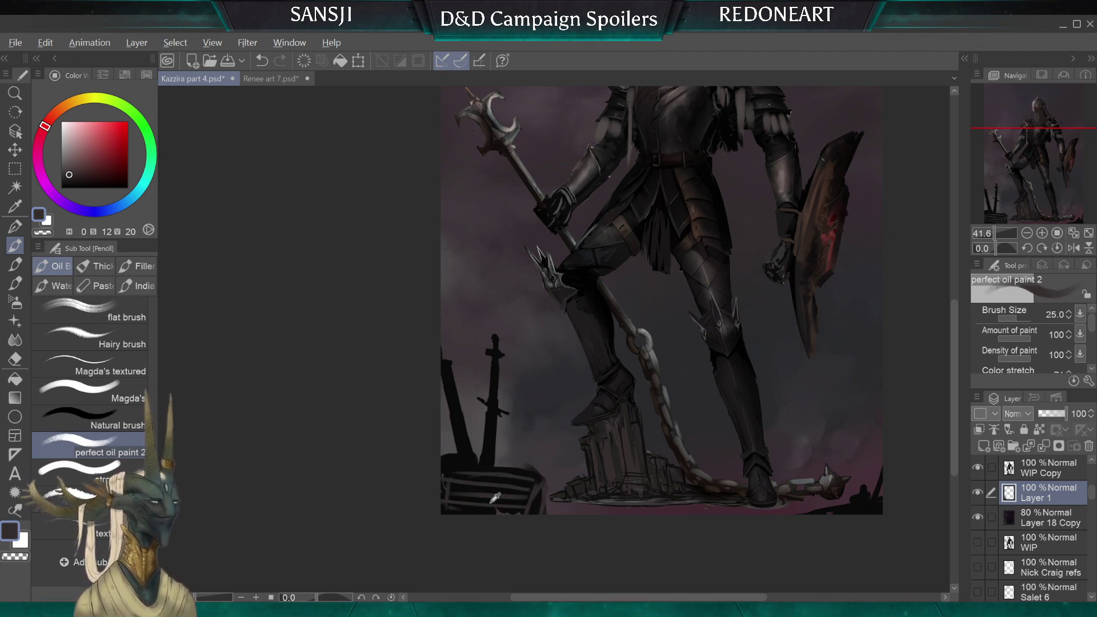
Fill the face of the barrel-like block with dark grey patches, using brush sizes 80, 40 and 100
{"action": "key", "text": "bracketright"}
{"action": "key", "text": "bracketright"}
{"action": "key", "text": "bracketright"}
{"action": "key", "text": "bracketright"}
{"action": "key", "text": "bracketleft"}
{"action": "key", "text": "bracketleft"}
{"action": "key", "text": "bracketleft"}
{"action": "key", "text": "bracketleft"}
{"action": "key", "text": "bracketleft"}
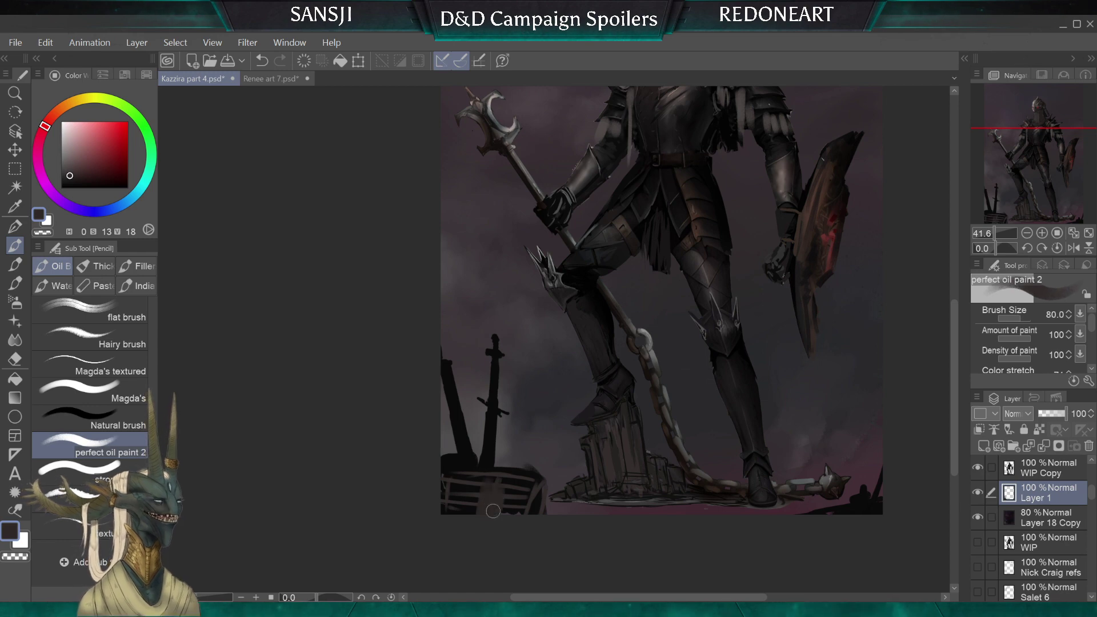
{"action": "left_click", "coordinate": [523, 490], "text": "alt"}
{"action": "left_click_drag", "start_coordinate": [522, 487], "coordinate": [510, 492]}
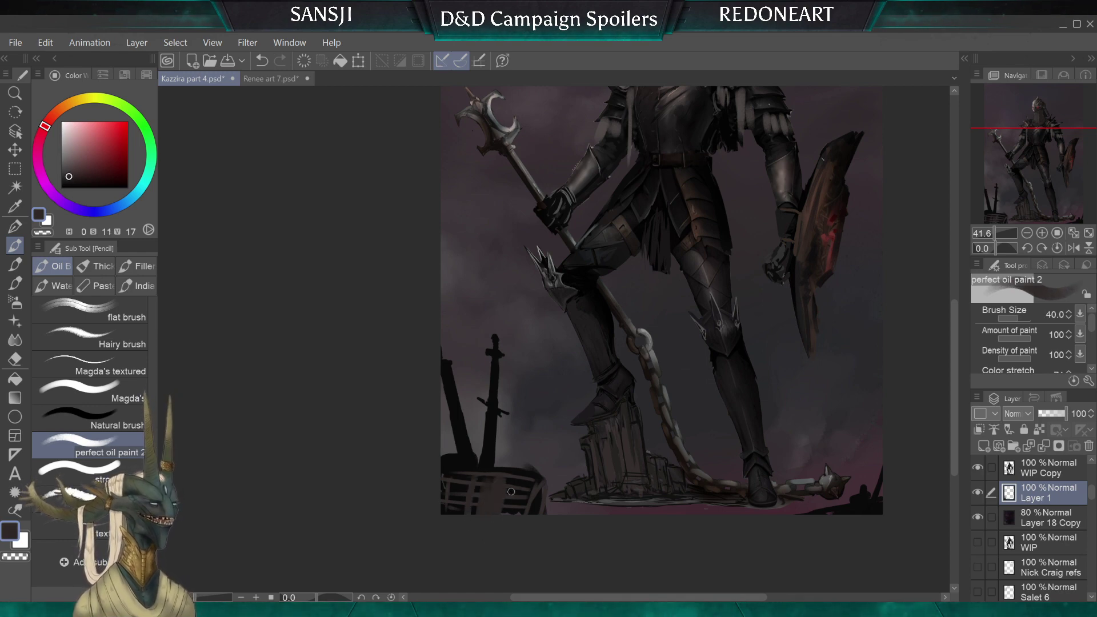
{"action": "key", "text": "bracketright"}
{"action": "key", "text": "bracketright"}
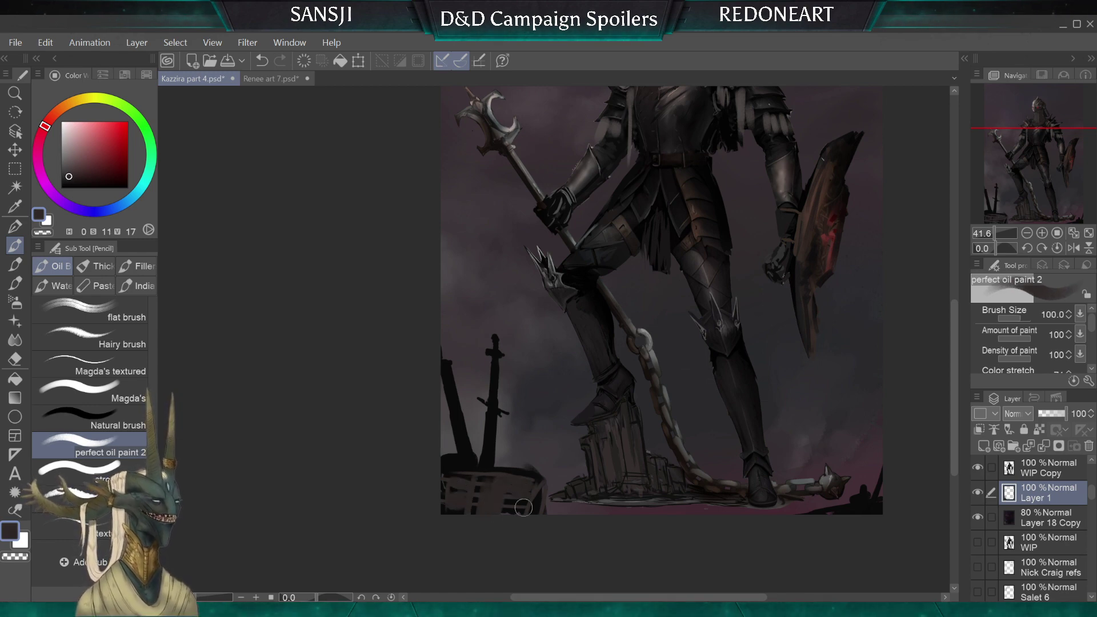
Sample near-black and redefine the barrel's rim and plank divisions with perfect oil paint 2, going down from size 120 to 20 and 15
{"action": "left_click", "coordinate": [495, 496], "text": "alt"}
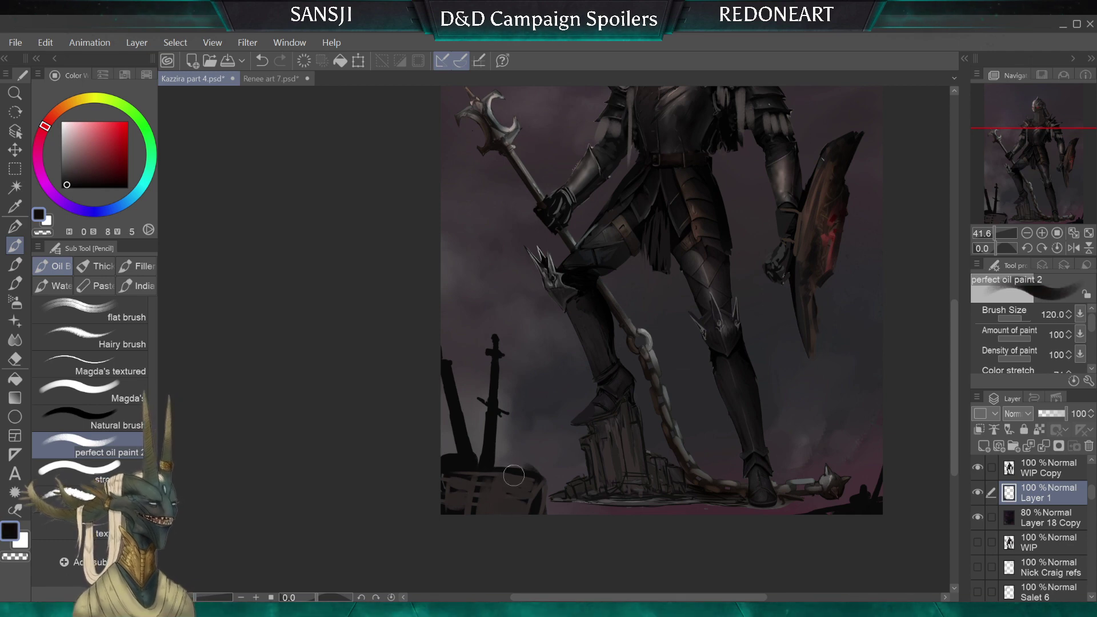
{"action": "key", "text": "bracketleft"}
{"action": "key", "text": "bracketleft"}
{"action": "key", "text": "bracketleft"}
{"action": "key", "text": "bracketleft"}
{"action": "key", "text": "bracketleft"}
{"action": "key", "text": "bracketleft"}
{"action": "key", "text": "bracketleft"}
{"action": "key", "text": "bracketleft"}
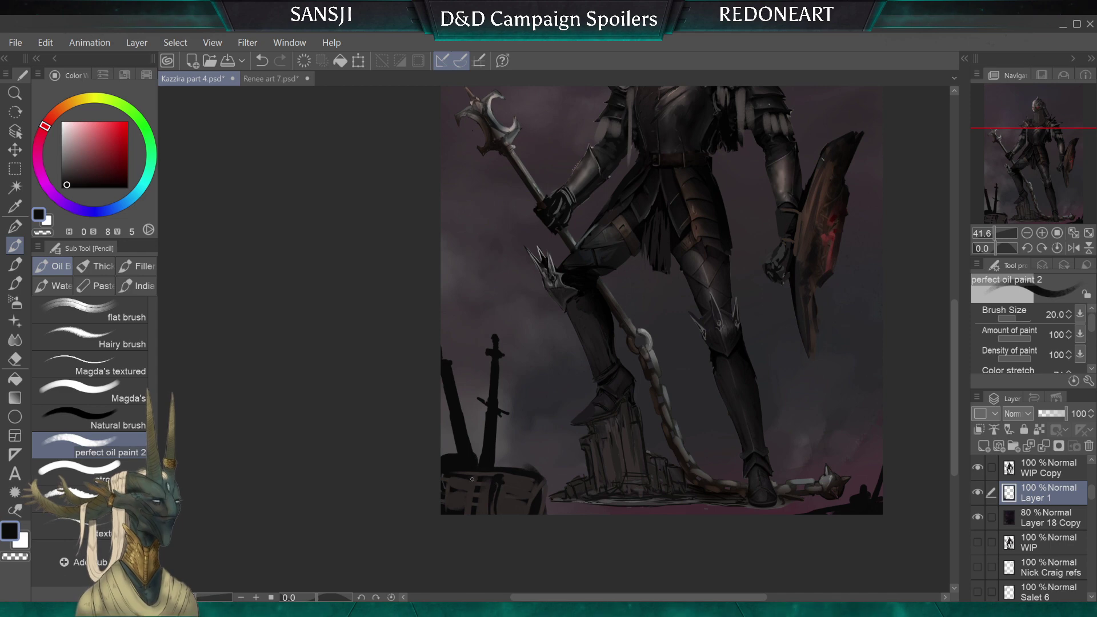
{"action": "key", "text": "bracketright"}
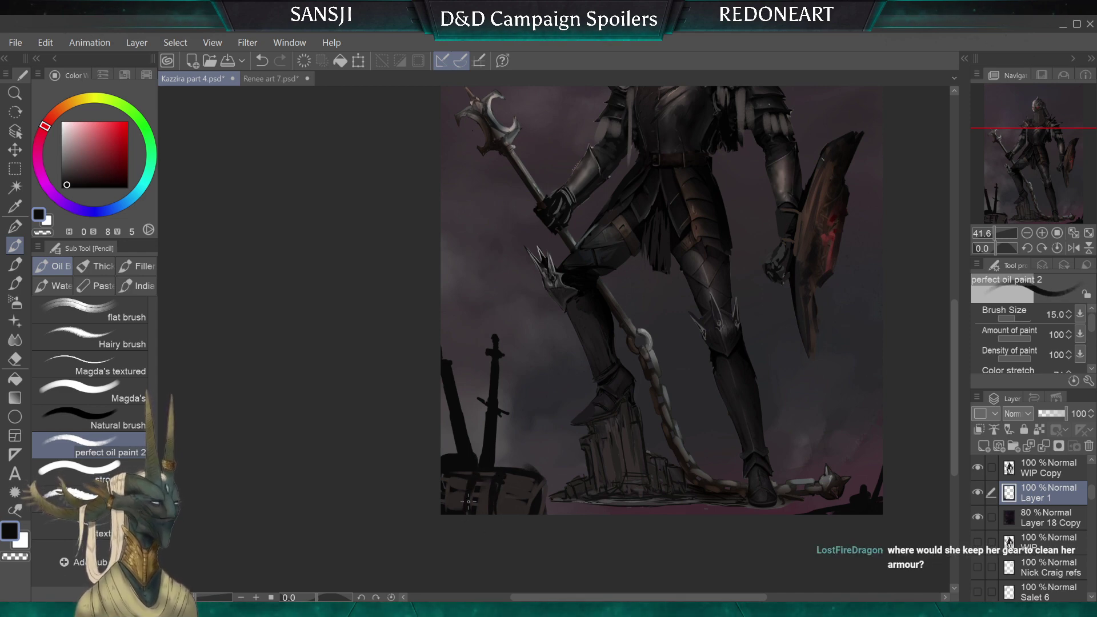
{"action": "key", "text": "bracketright"}
{"action": "key", "text": "bracketright"}
Sample the barrel's dark grey and touch up its planks at size 60
{"action": "left_click", "coordinate": [477, 490], "text": "alt"}
{"action": "key", "text": "bracketright"}
{"action": "key", "text": "bracketright"}
{"action": "key", "text": "bracketright"}
{"action": "key", "text": "bracketright"}
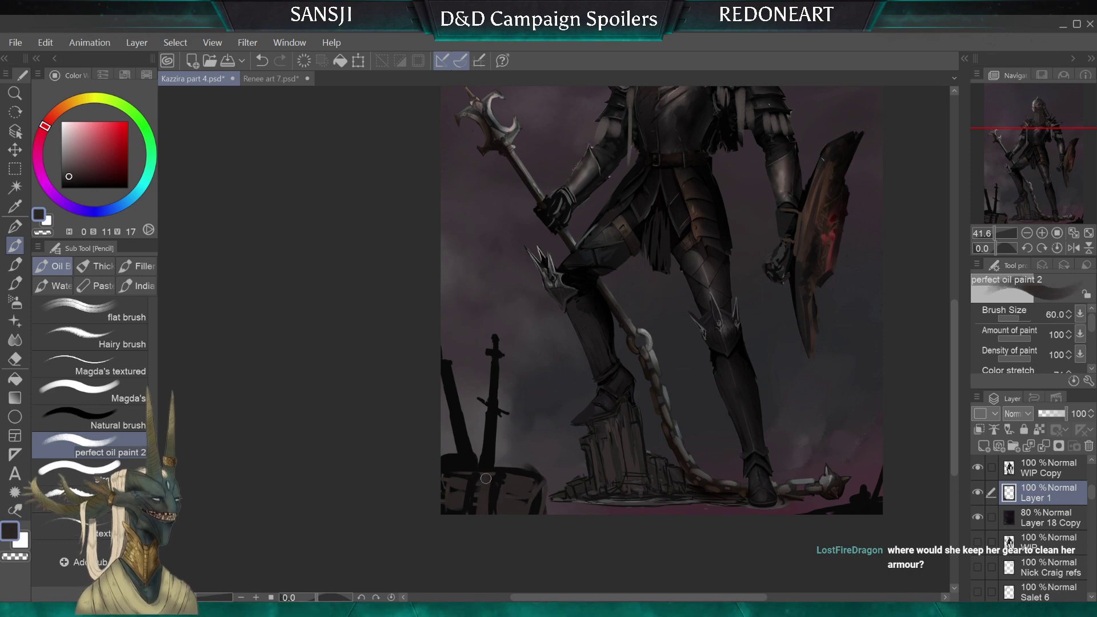
Sample near-black and sharpen the barrel's plank gaps and outer edges with brush sizes 50, 15 and 12
{"action": "left_click", "coordinate": [532, 508], "text": "alt"}
{"action": "key", "text": "bracketleft"}
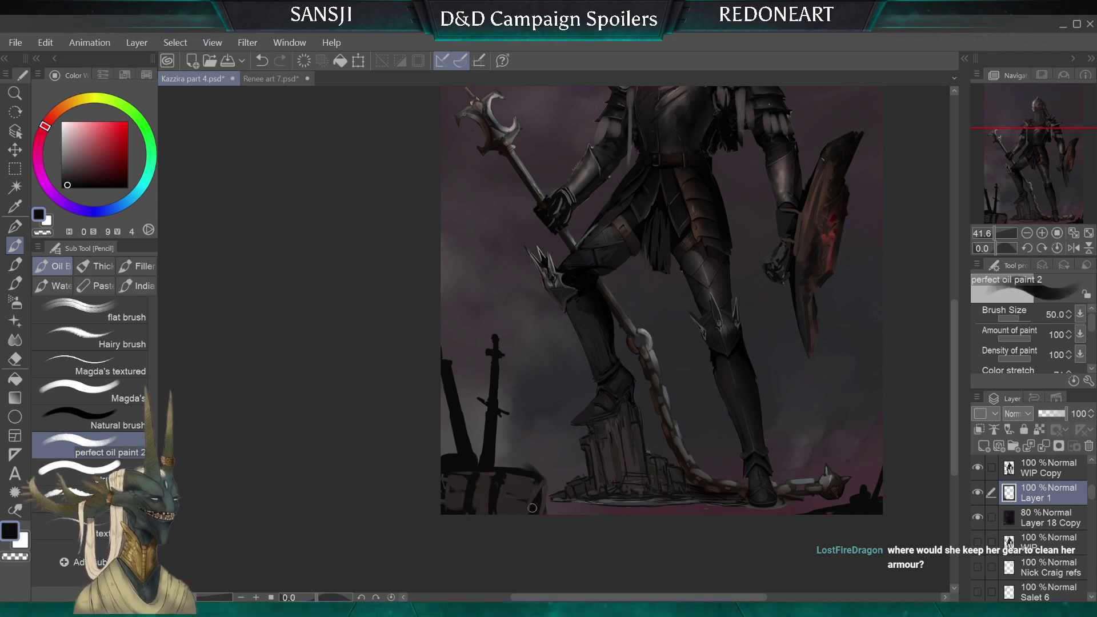
{"action": "key", "text": "bracketleft"}
{"action": "key", "text": "bracketleft"}
{"action": "key", "text": "bracketleft"}
{"action": "key", "text": "bracketleft"}
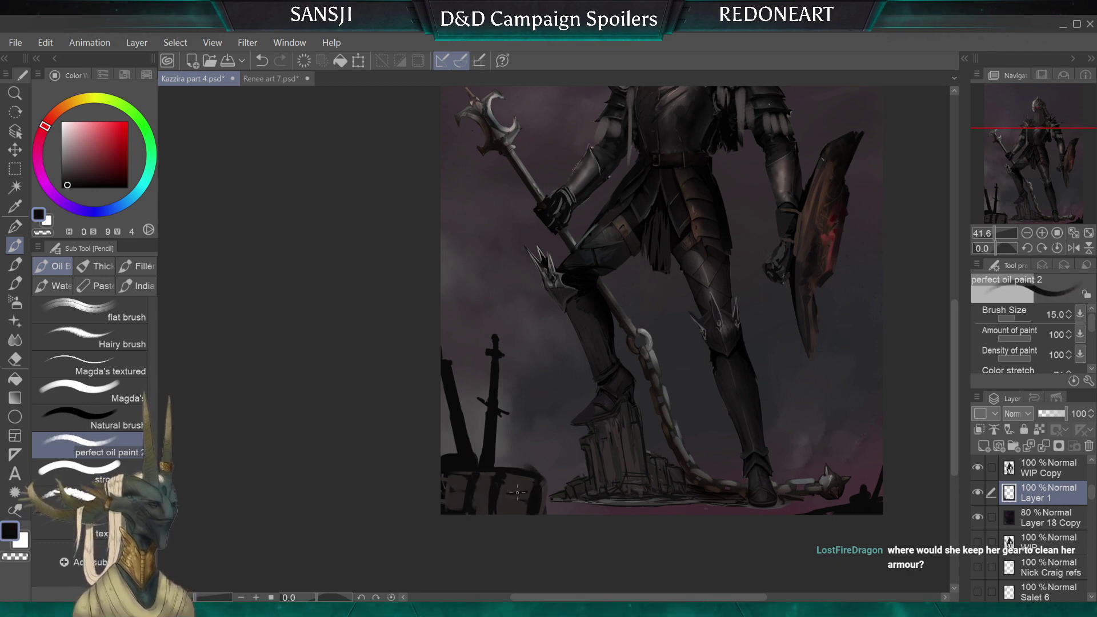
{"action": "key", "text": "bracketright"}
{"action": "key", "text": "bracketright"}
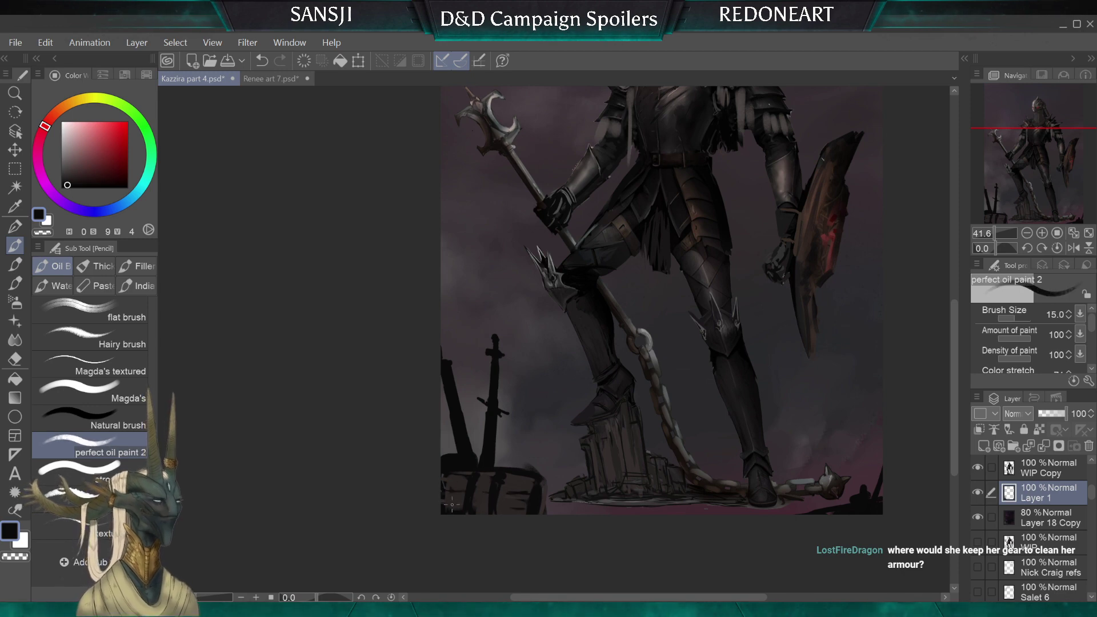
{"action": "key", "text": "bracketleft"}
{"action": "key", "text": "bracketleft"}
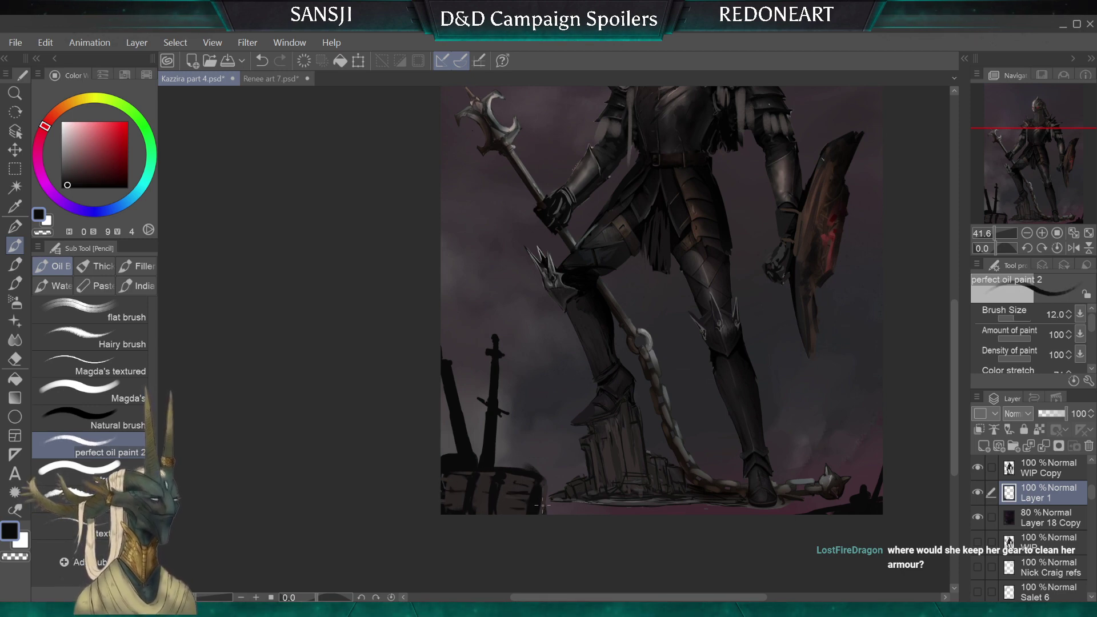
Paint near-black ground streaks from the barrel to below the stone rubble, using brush sizes 30 and 15
{"action": "key", "text": "bracketright"}
{"action": "key", "text": "bracketright"}
{"action": "key", "text": "bracketright"}
{"action": "key", "text": "bracketright"}
{"action": "key", "text": "bracketright"}
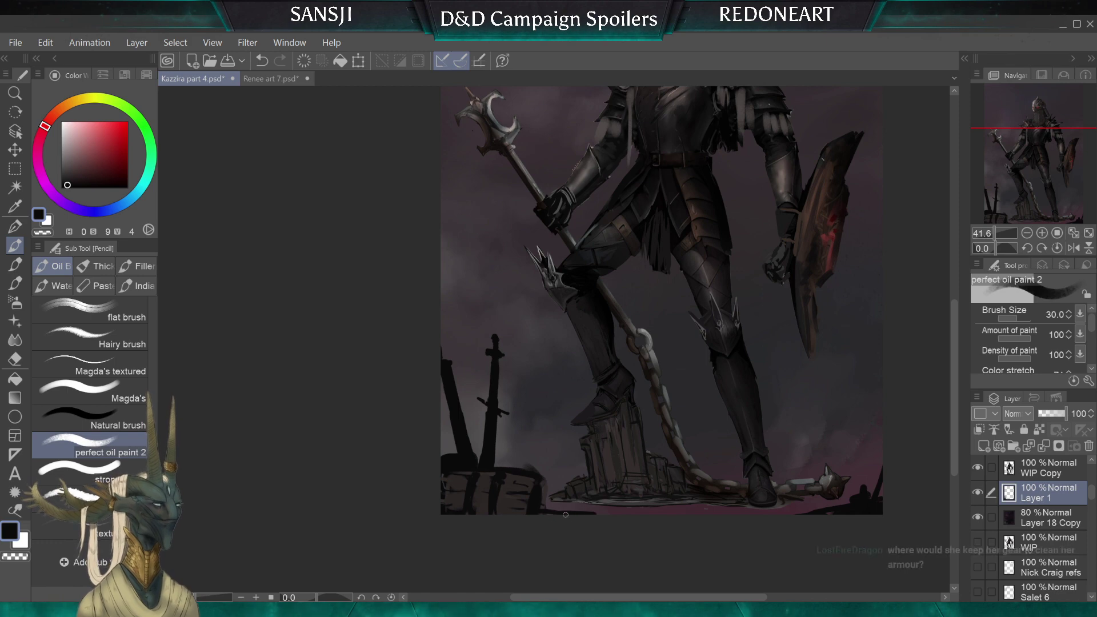
{"action": "key", "text": "bracketleft"}
{"action": "key", "text": "bracketleft"}
{"action": "key", "text": "bracketleft"}
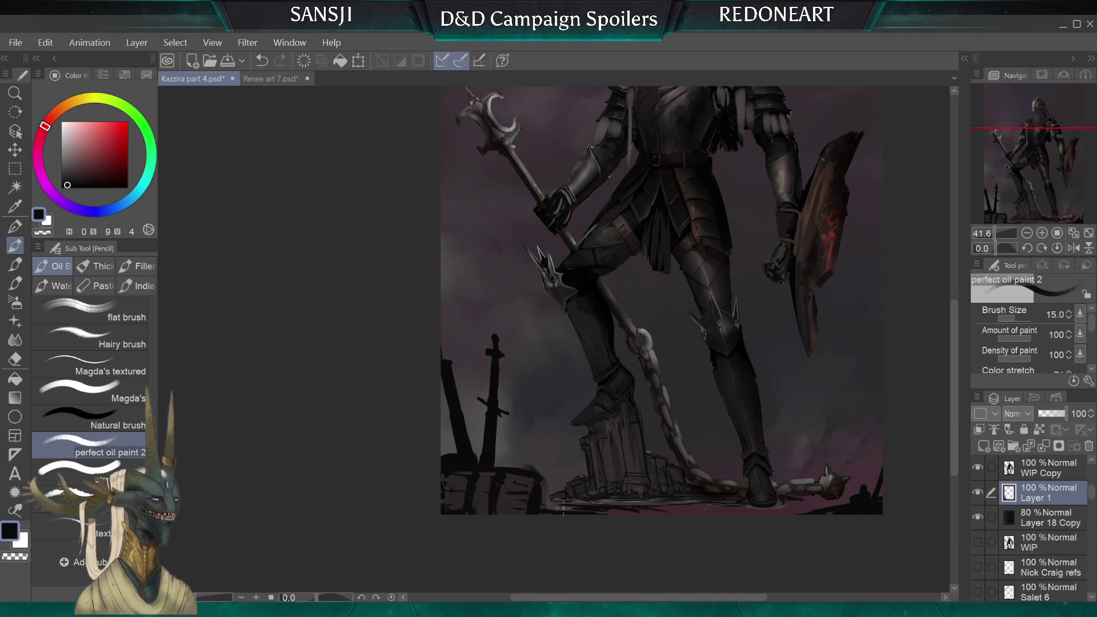
Sample a dark grey and paint thin edge highlights on the background sword and leaning post at sizes 12 and 7
{"action": "left_click", "coordinate": [628, 501], "text": "alt"}
{"action": "key", "text": "bracketright"}
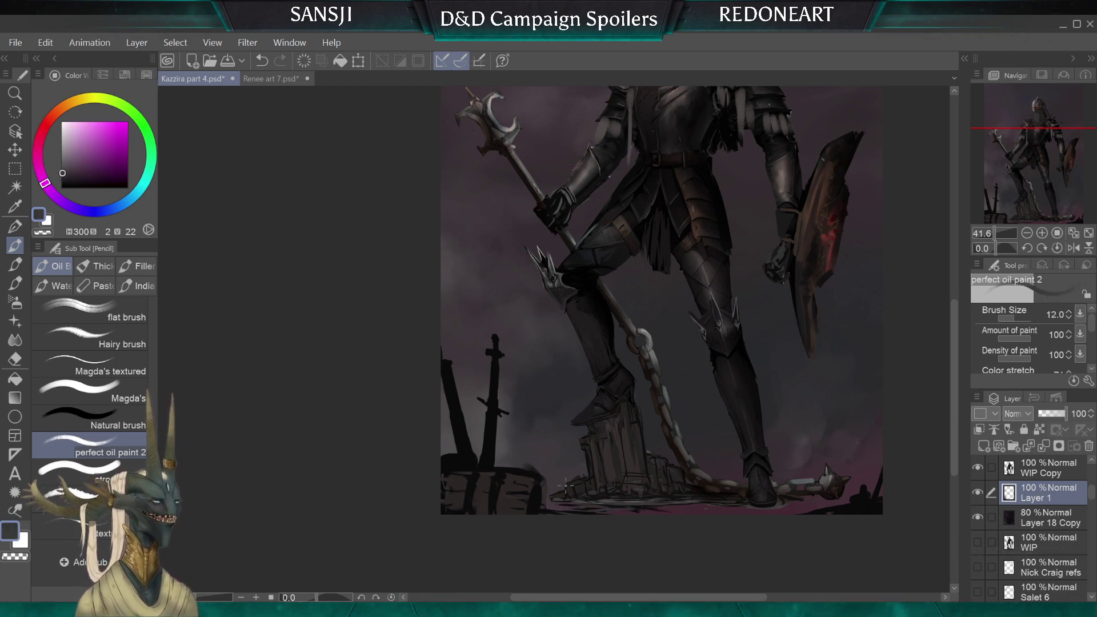
{"action": "key", "text": "bracketleft"}
{"action": "key", "text": "bracketleft"}
{"action": "key", "text": "bracketleft"}
{"action": "key", "text": "bracketleft"}
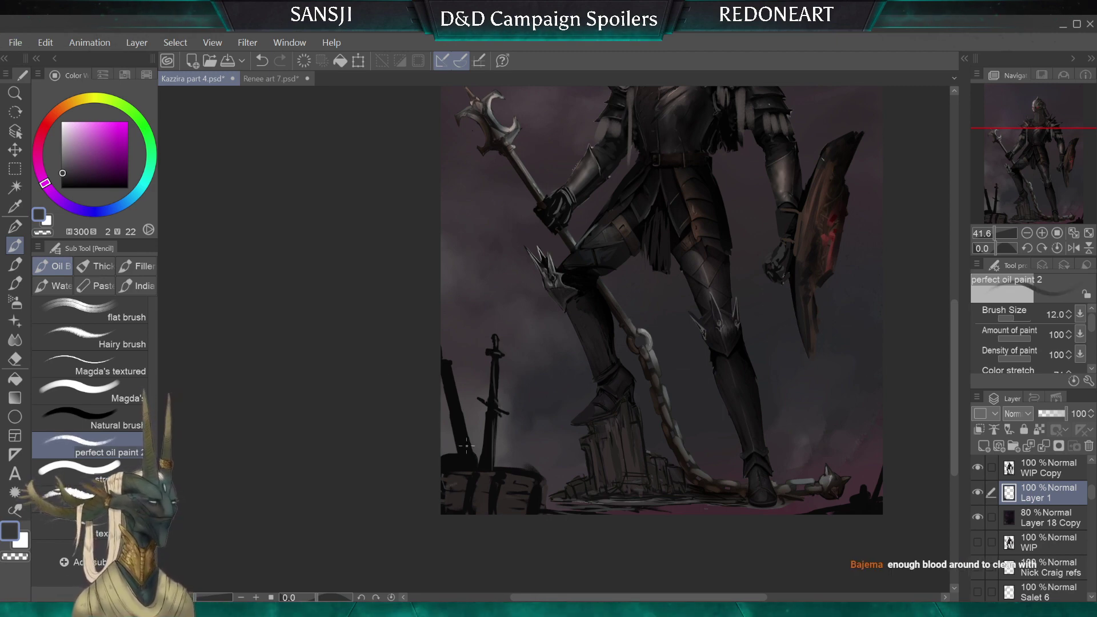
{"action": "key", "text": "bracketleft"}
{"action": "key", "text": "bracketleft"}
{"action": "key", "text": "bracketleft"}
{"action": "key", "text": "bracketleft"}
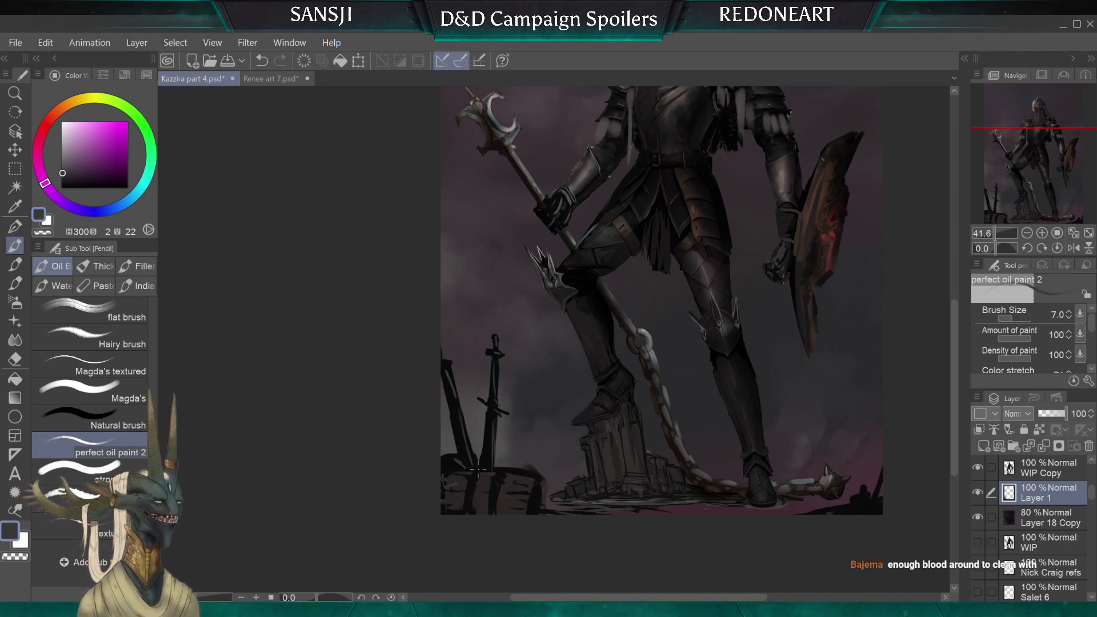
Rename the silhouette layer, Layer 1, as "rubbish"
{"action": "scroll", "coordinate": [673, 343], "scroll_direction": "down", "scroll_amount": 2}
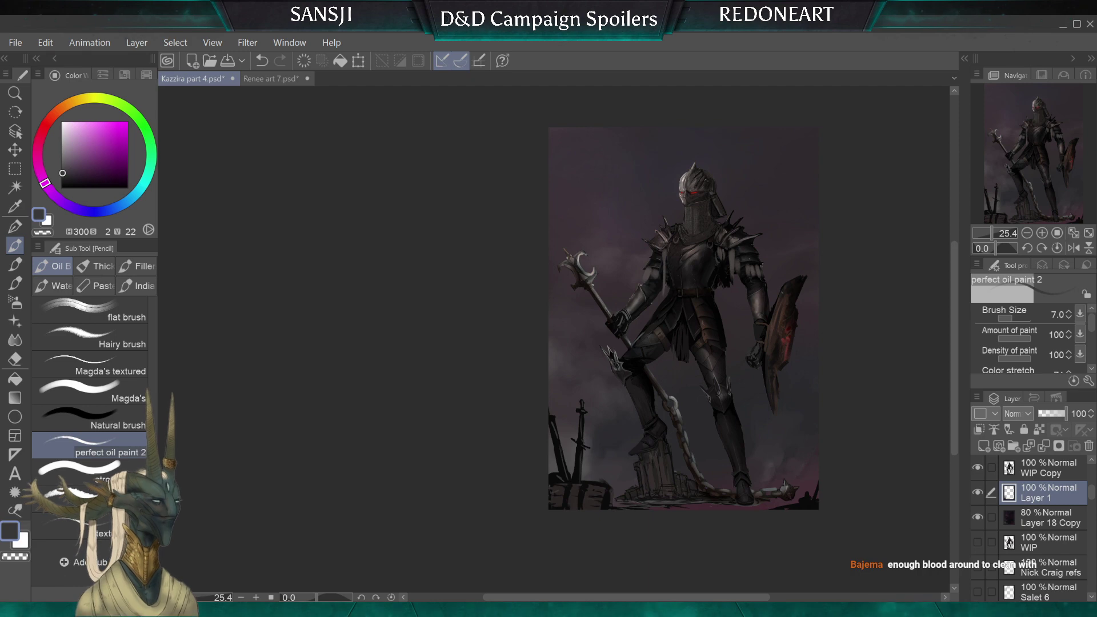
{"action": "left_click_drag", "start_coordinate": [579, 453], "coordinate": [478, 469]}
{"action": "scroll", "coordinate": [479, 469], "scroll_direction": "up", "scroll_amount": 1}
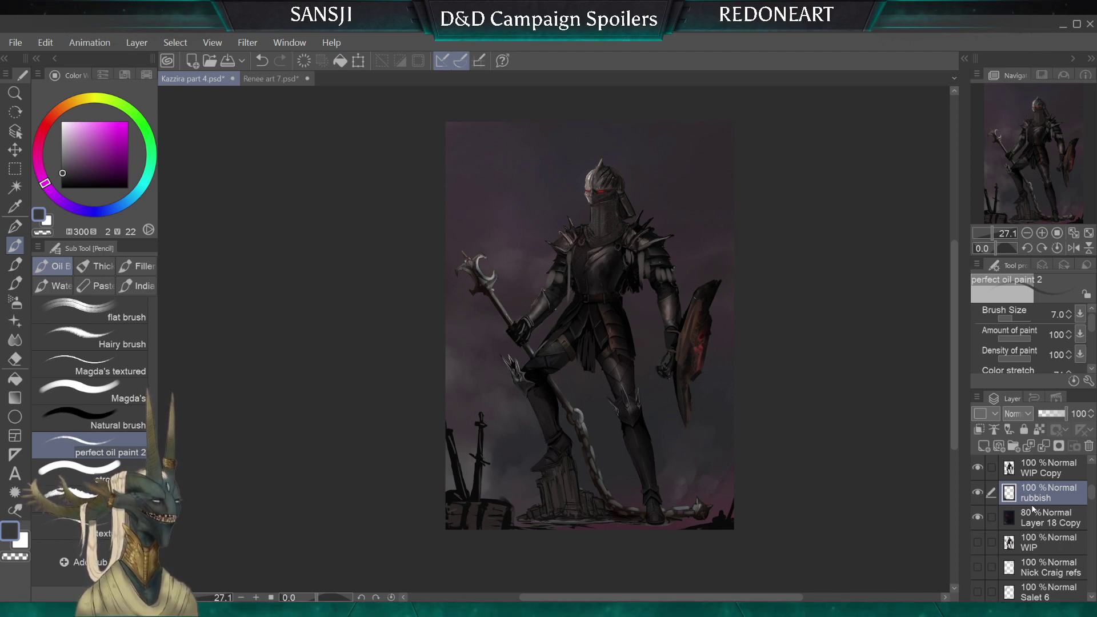
{"action": "left_click", "coordinate": [984, 446]}
{"action": "scroll", "coordinate": [590, 326], "scroll_direction": "up", "scroll_amount": 1}
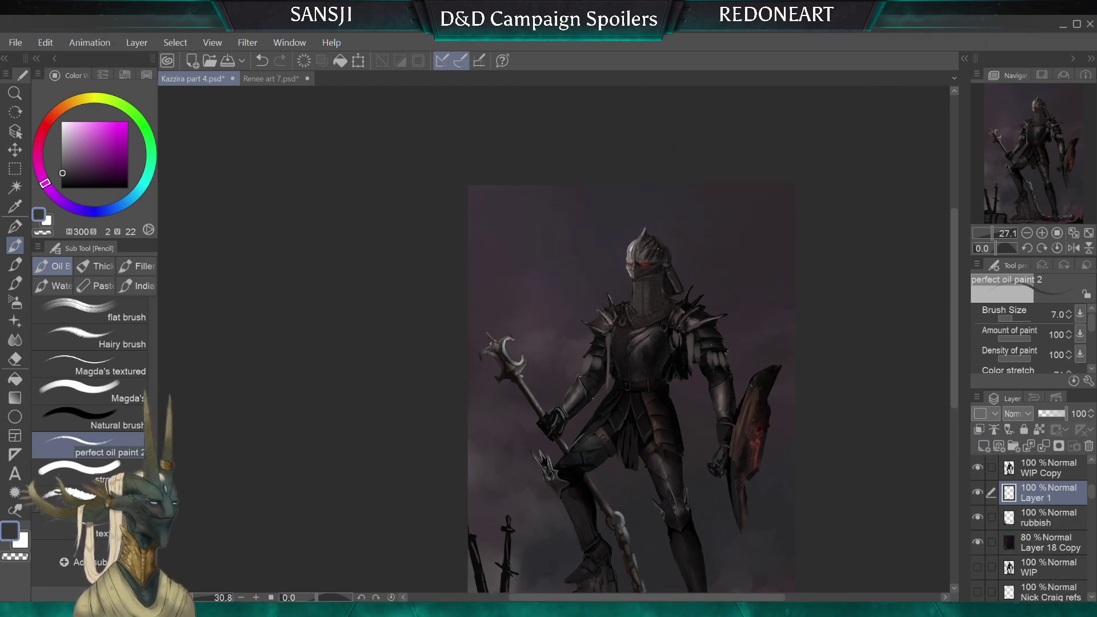
{"action": "key", "text": "ctrl+z"}
Pick a darker purple-grey and sketch a diagonal stock with a curved bow in the upper-left sky at size 40 on the rubbish layer
{"action": "left_click", "coordinate": [67, 178]}
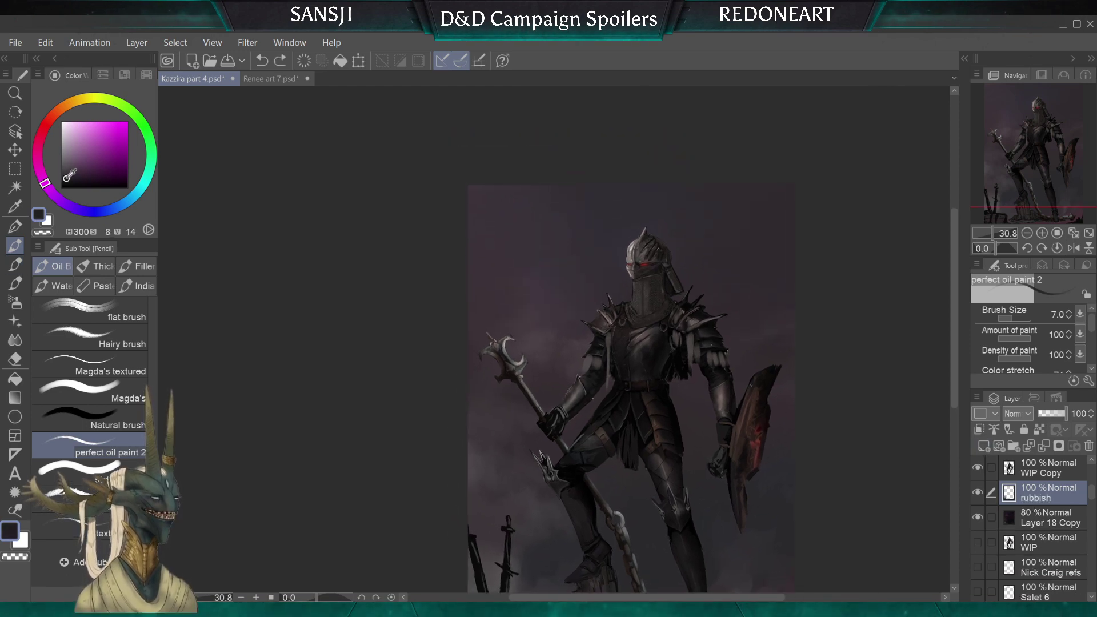
{"action": "key", "text": "bracketright"}
{"action": "key", "text": "bracketright"}
{"action": "key", "text": "bracketright"}
{"action": "key", "text": "bracketright"}
{"action": "left_click_drag", "start_coordinate": [555, 263], "coordinate": [532, 288]}
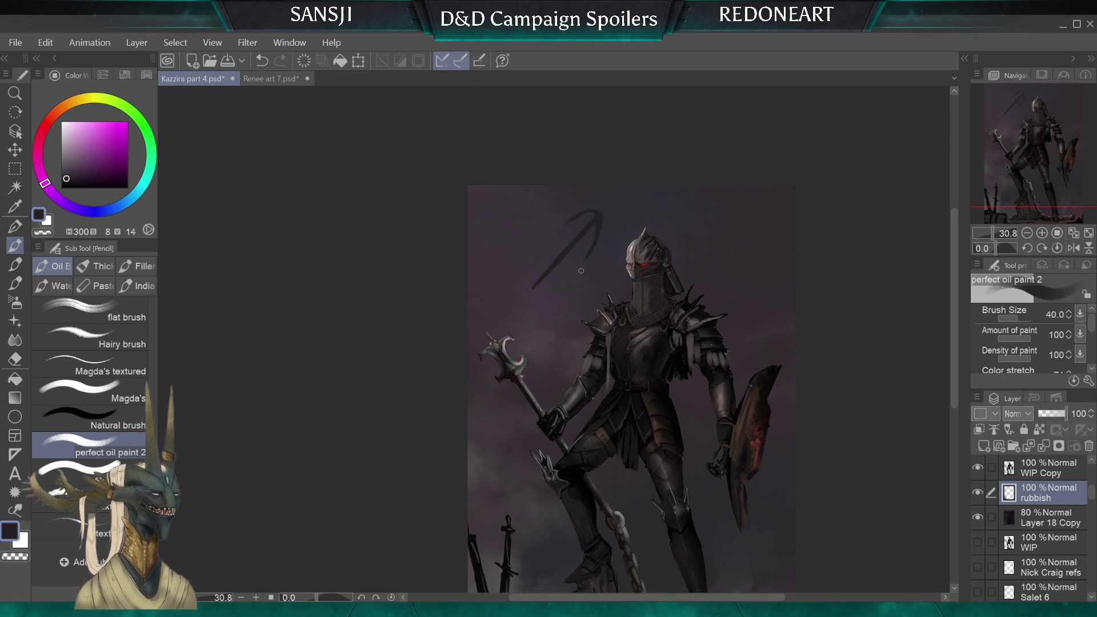
{"action": "key", "text": "bracketright"}
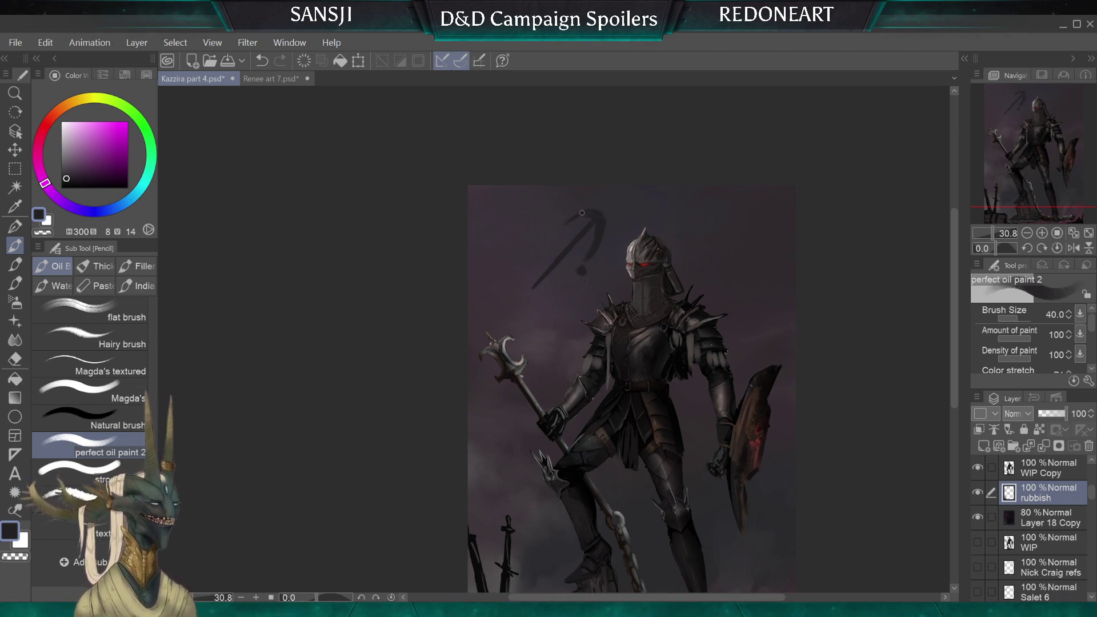
{"action": "left_click_drag", "start_coordinate": [549, 238], "coordinate": [594, 217]}
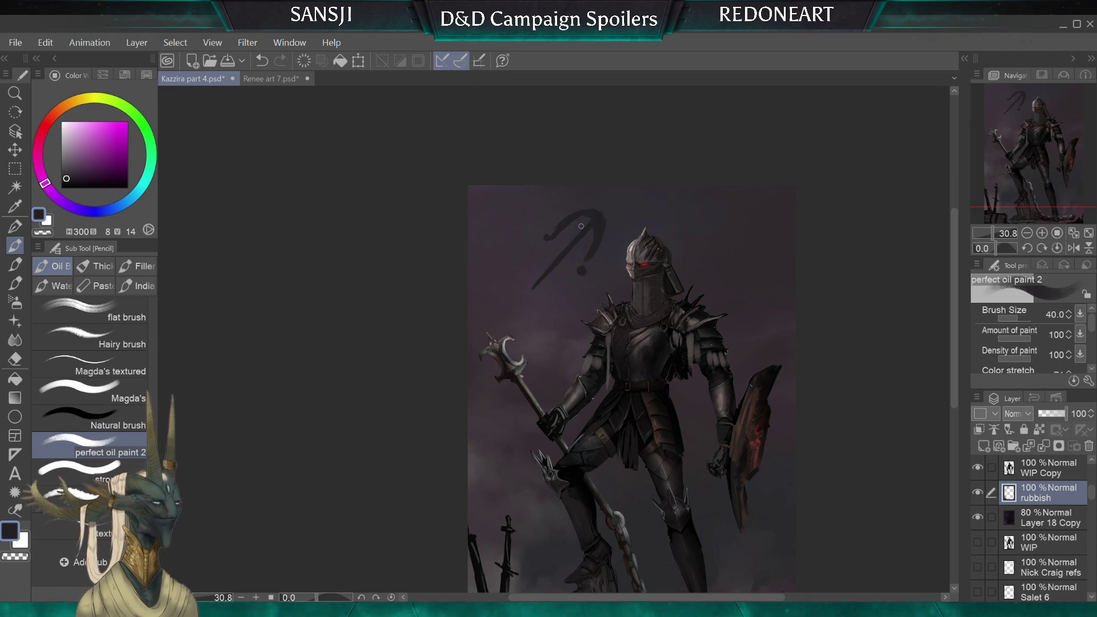
Thicken the diagonal stock and add the string and tips of the crossbow-like silhouette in the sky, finishing at size 20
{"action": "key", "text": "bracketright"}
{"action": "key", "text": "bracketright"}
{"action": "key", "text": "bracketright"}
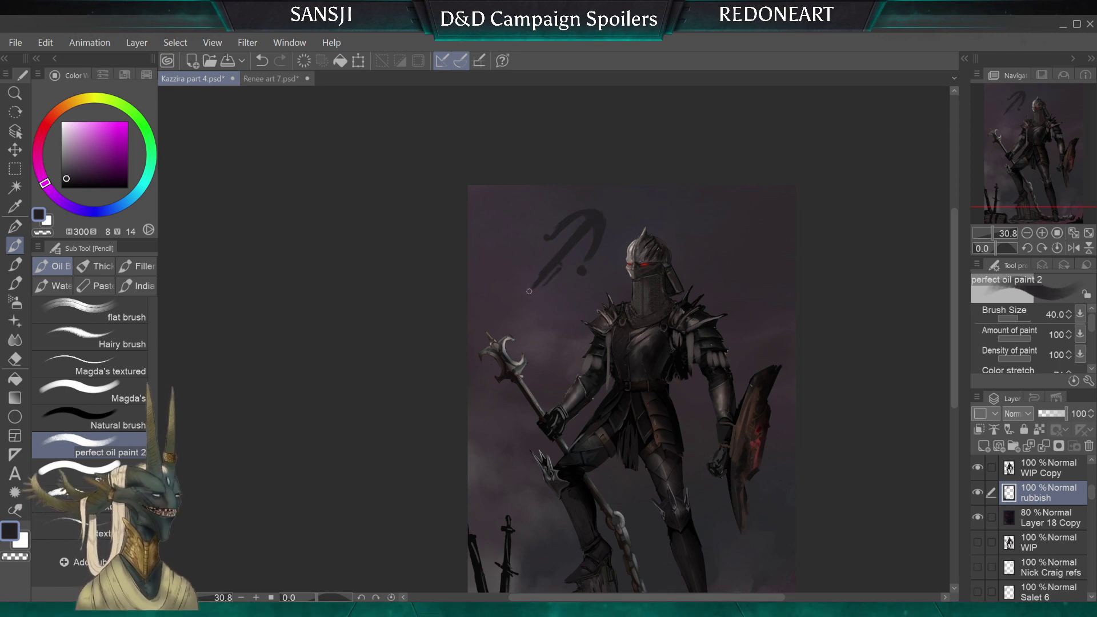
{"action": "key", "text": "bracketright"}
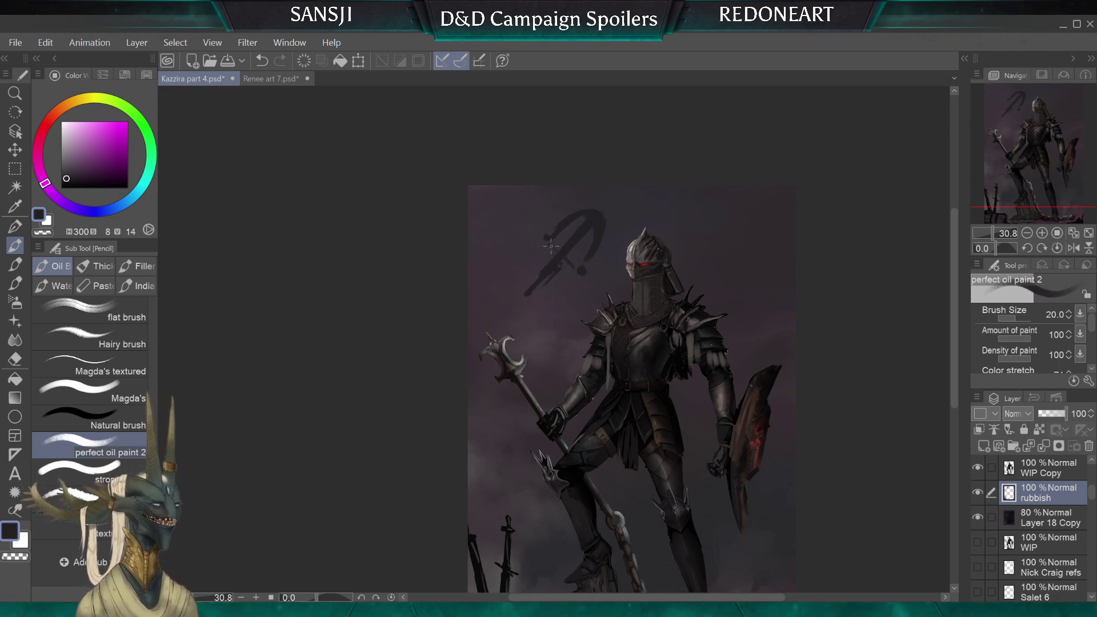
{"action": "key", "text": "bracketleft"}
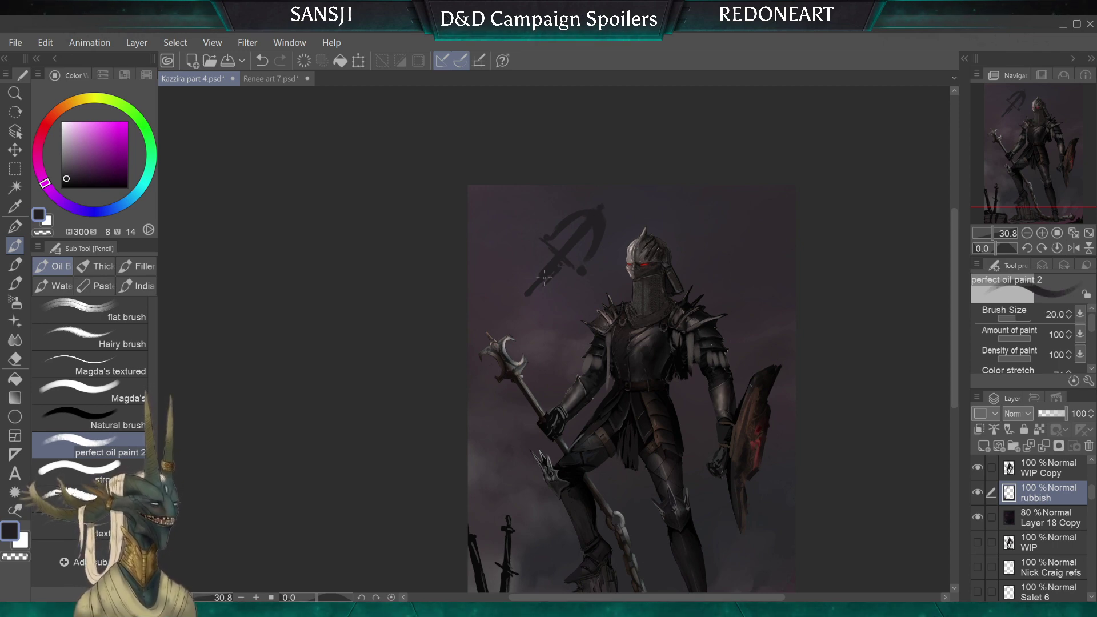
Erase the string and trim the inner edges of the crossbow-like silhouette with the Hard eraser, using sizes 80, 50 and 60
{"action": "key", "text": "e"}
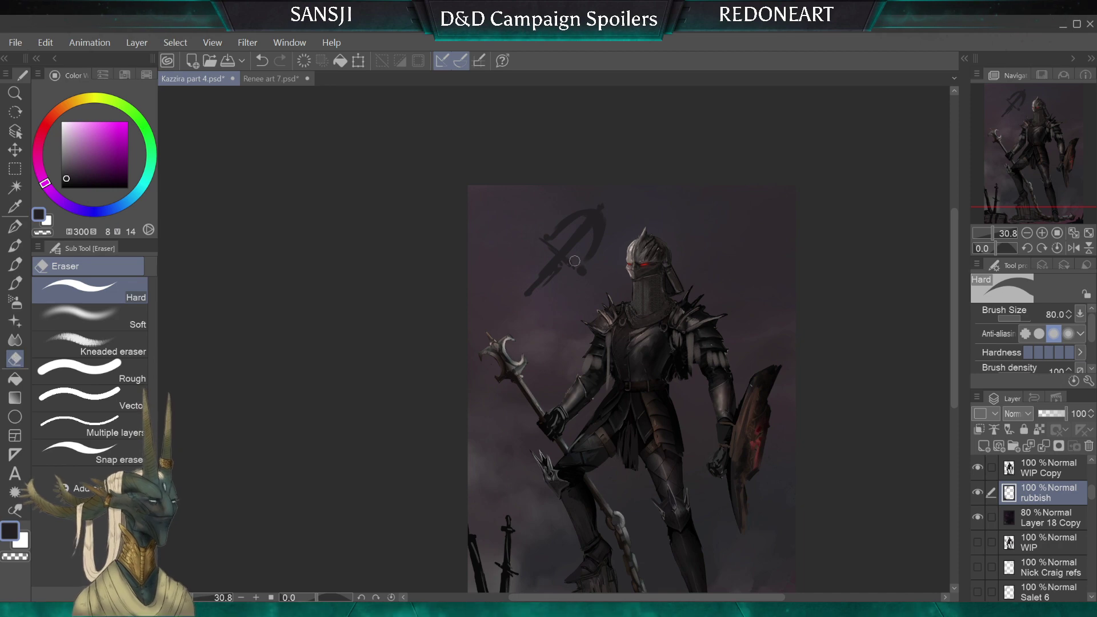
{"action": "key", "text": "bracketleft"}
{"action": "key", "text": "bracketleft"}
{"action": "key", "text": "bracketleft"}
{"action": "key", "text": "bracketleft"}
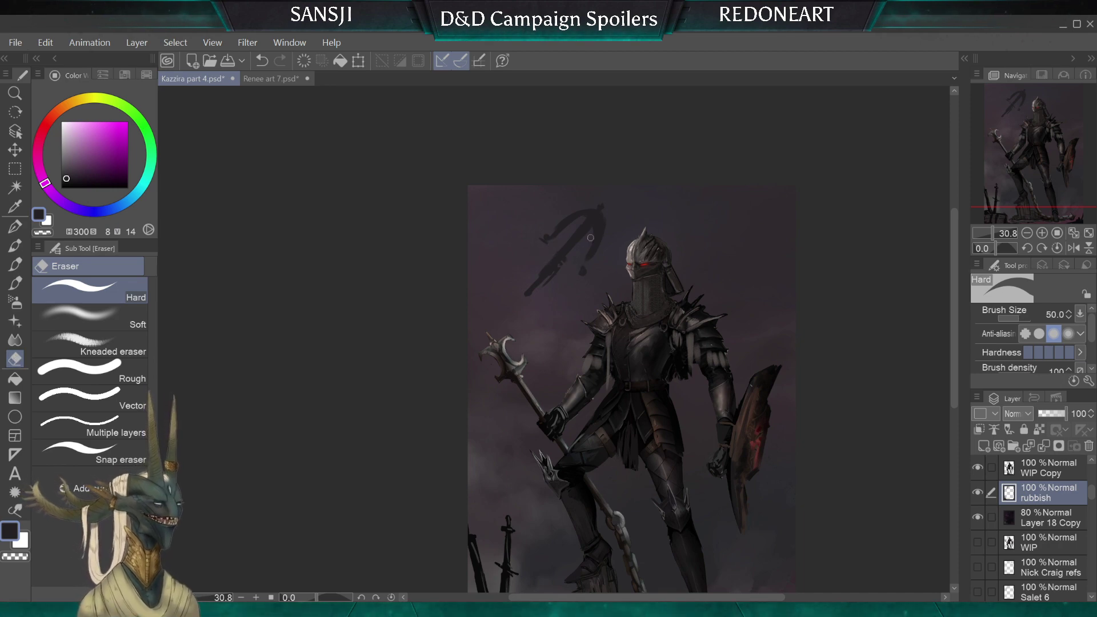
{"action": "key", "text": "bracketright"}
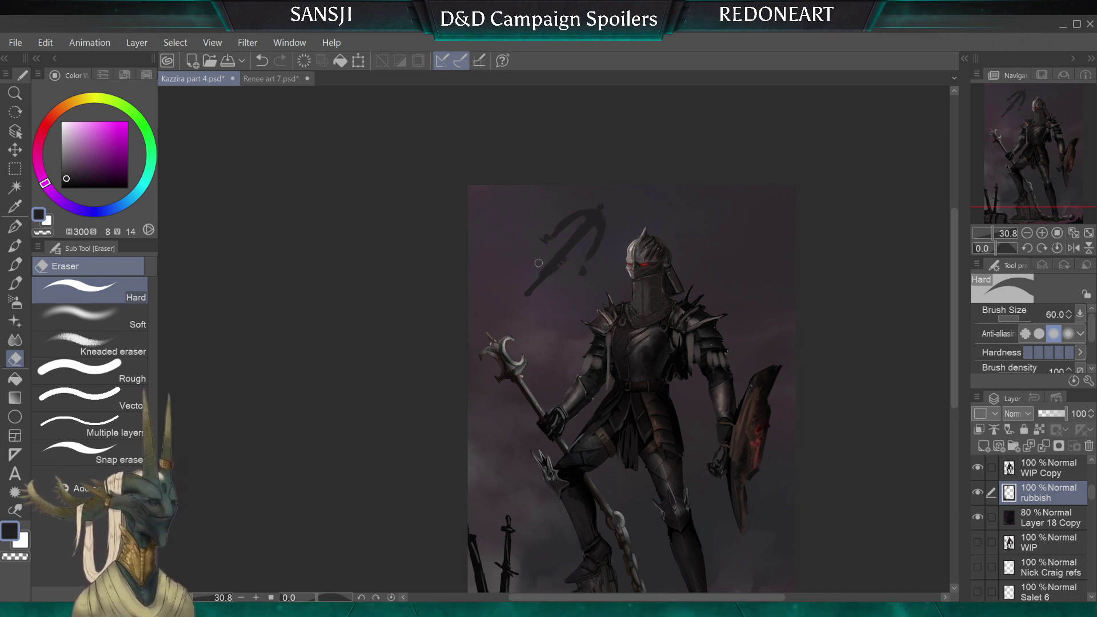
Paint the crossbow's curved bow with perfect oil paint 2 in a dark brown sampled from the knight's skirt armour, using sizes 25 to 50
{"action": "left_click", "coordinate": [15, 245]}
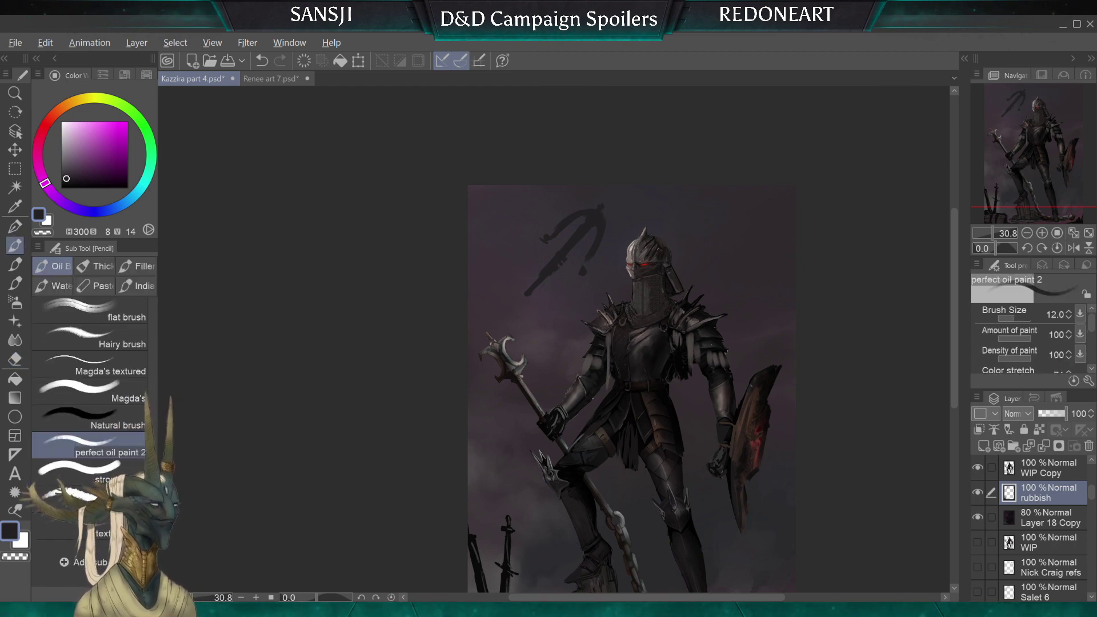
{"action": "left_click", "coordinate": [661, 429], "text": "alt"}
{"action": "key", "text": "bracketright"}
{"action": "key", "text": "bracketright"}
{"action": "key", "text": "bracketright"}
{"action": "key", "text": "bracketright"}
{"action": "key", "text": "bracketright"}
{"action": "key", "text": "bracketright"}
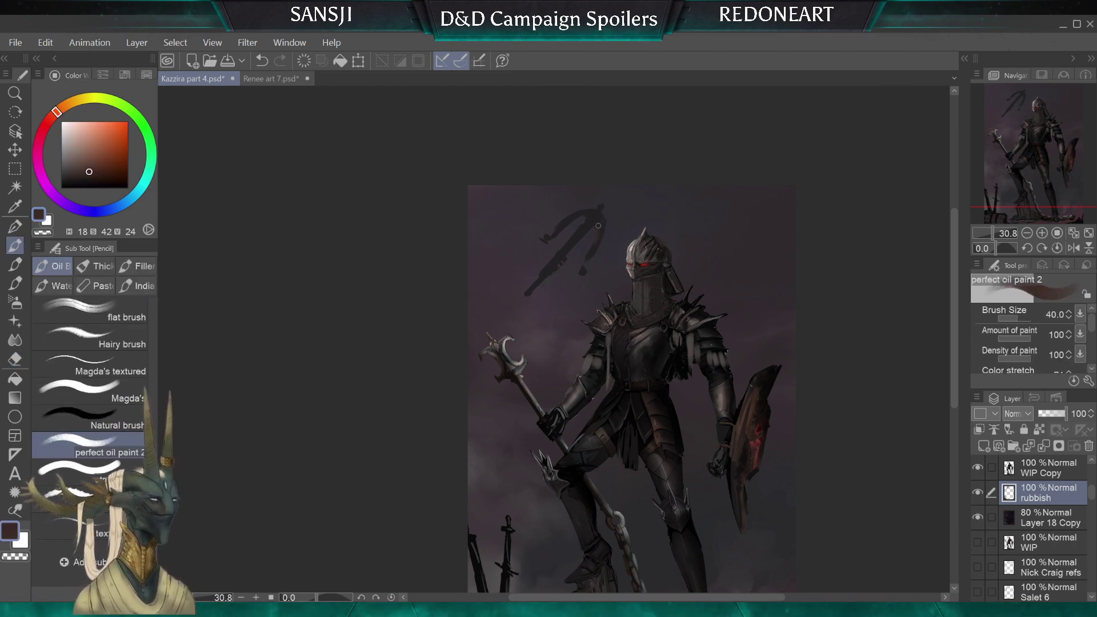
{"action": "mouse_move", "coordinate": [598, 225]}
{"action": "left_mouse_down"}
{"action": "mouse_move", "coordinate": [586, 261]}
{"action": "mouse_move", "coordinate": [594, 236]}
{"action": "left_mouse_up"}
{"action": "key", "text": "bracketleft"}
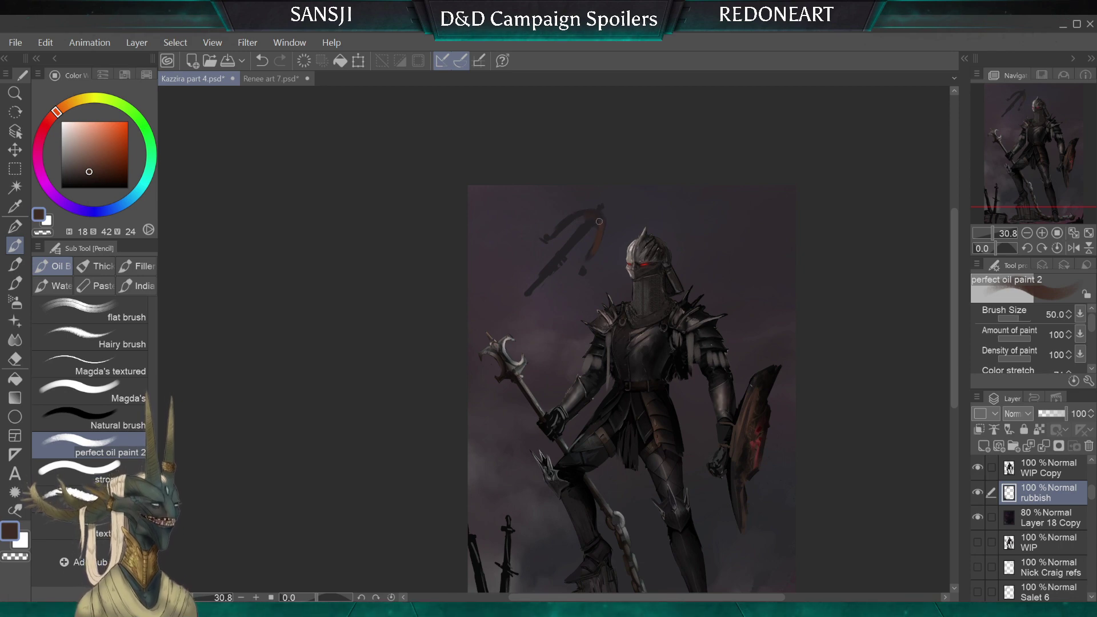
{"action": "key", "text": "bracketleft"}
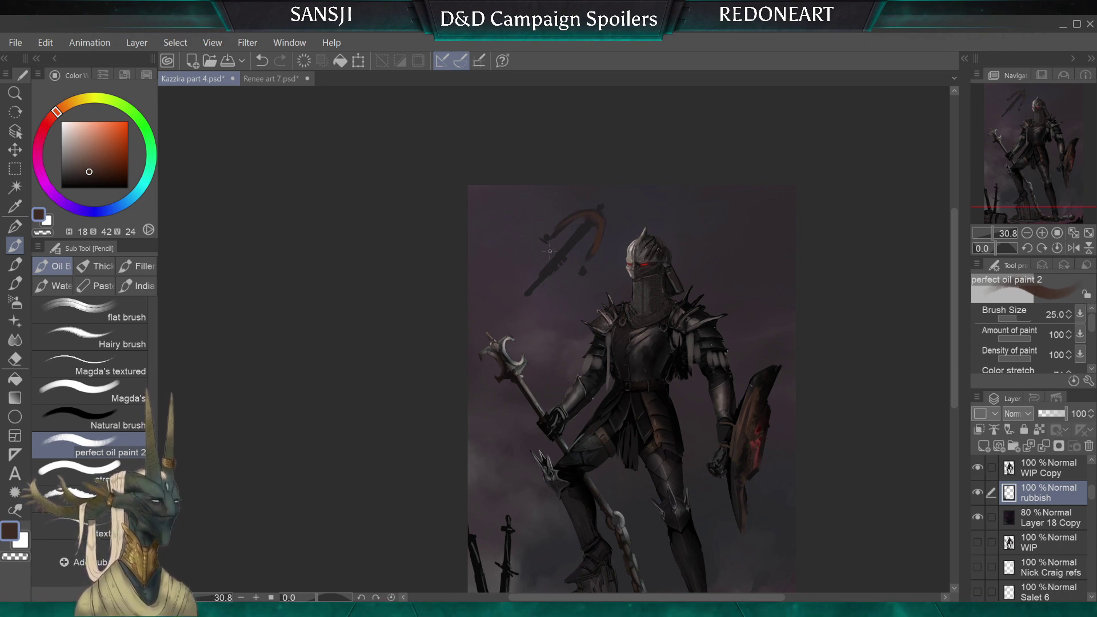
{"action": "key", "text": "bracketright"}
{"action": "key", "text": "bracketright"}
{"action": "key", "text": "bracketright"}
Sample a near-black brown and shade the edges, tips and centre of the crossbow's bow at sizes 12 to 17
{"action": "left_click", "coordinate": [589, 230], "text": "alt"}
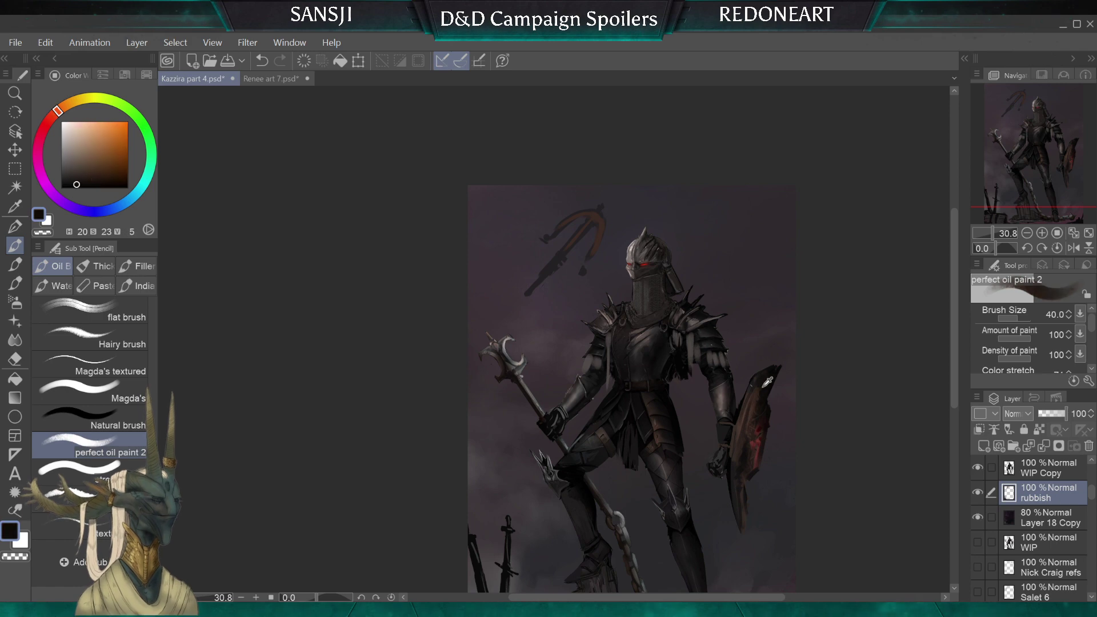
{"action": "key", "text": "bracketleft"}
{"action": "key", "text": "bracketleft"}
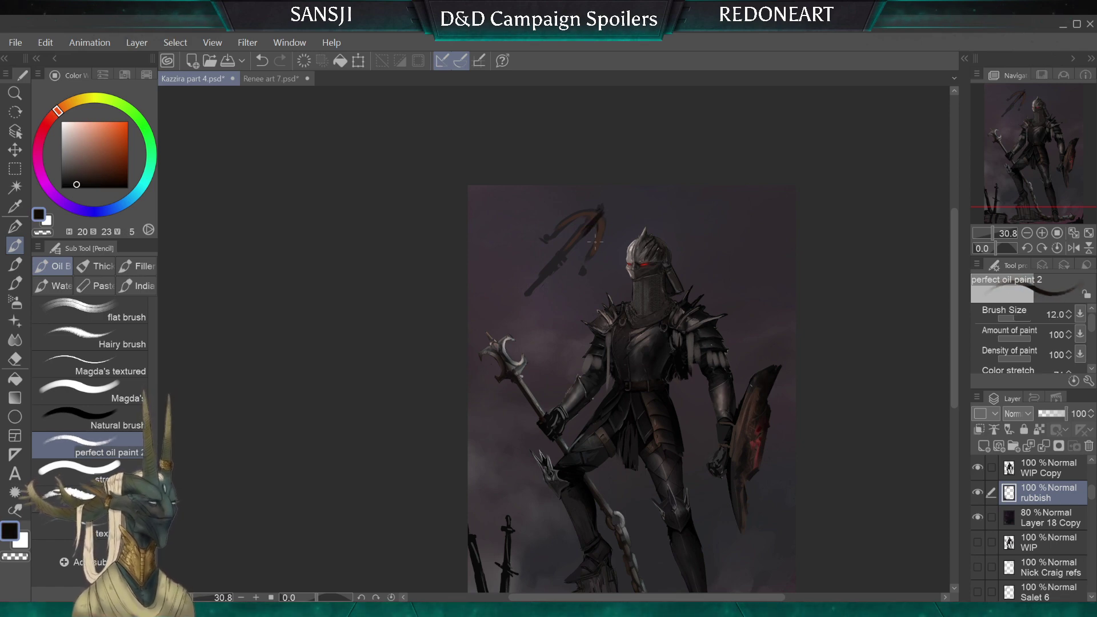
{"action": "key", "text": "bracketright"}
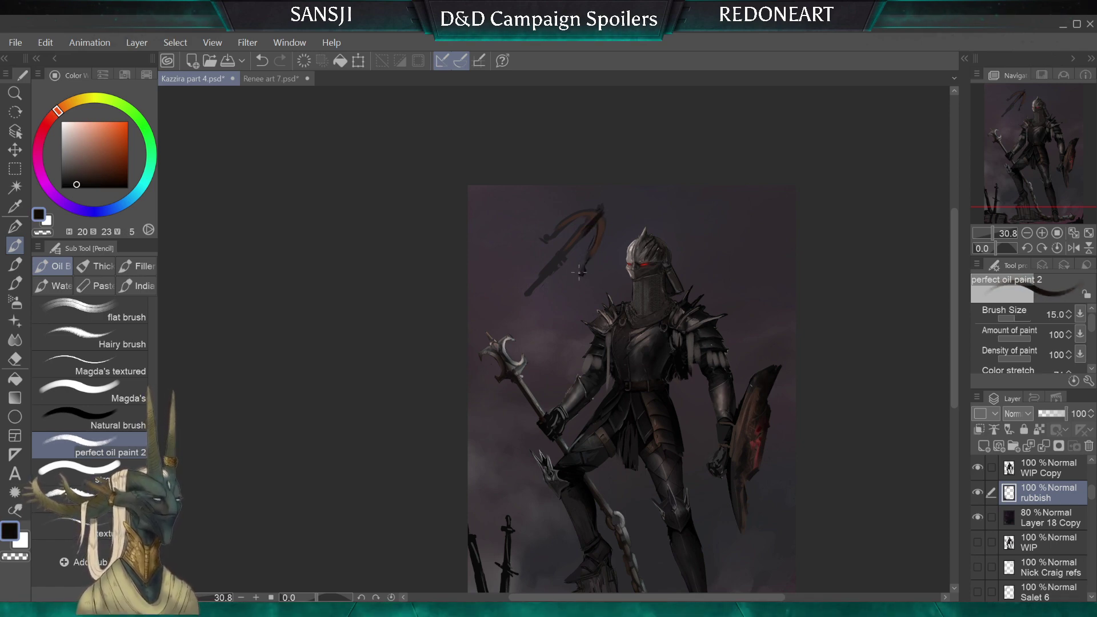
{"action": "key", "text": "bracketright"}
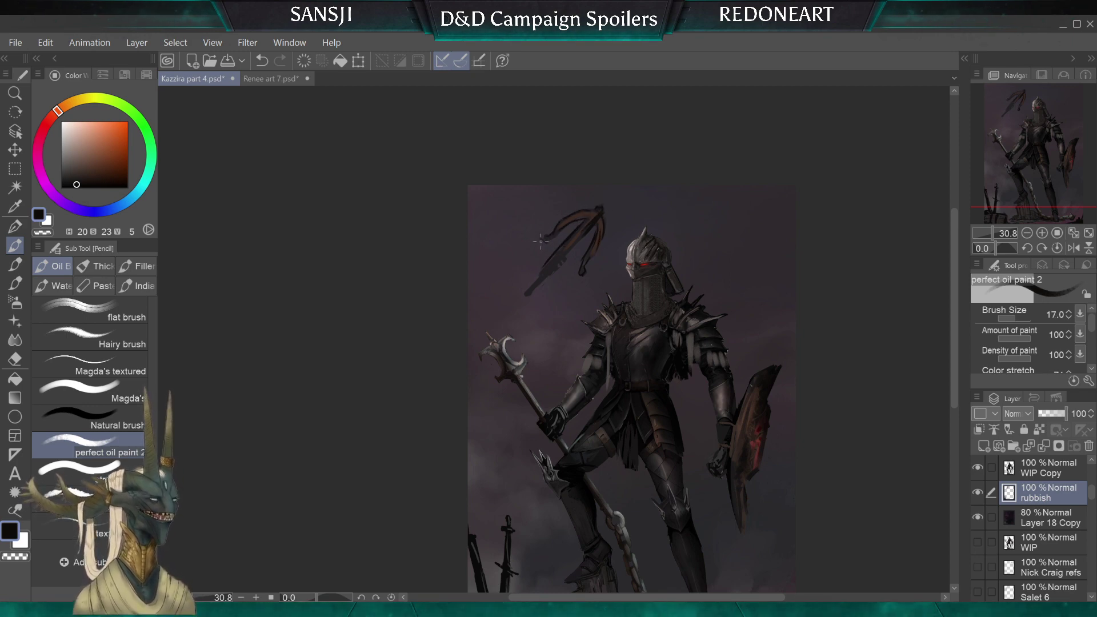
Add fine near-black detail lines along the crossbow's stock and lower end at sizes 6 to 10
{"action": "key", "text": "bracketleft"}
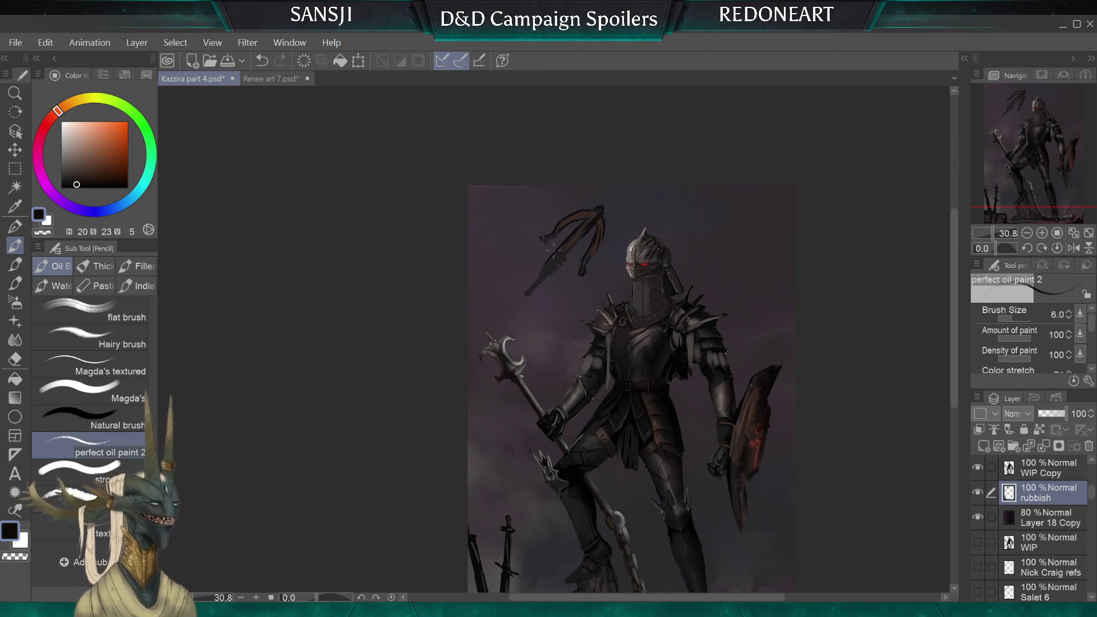
{"action": "key", "text": "bracketleft"}
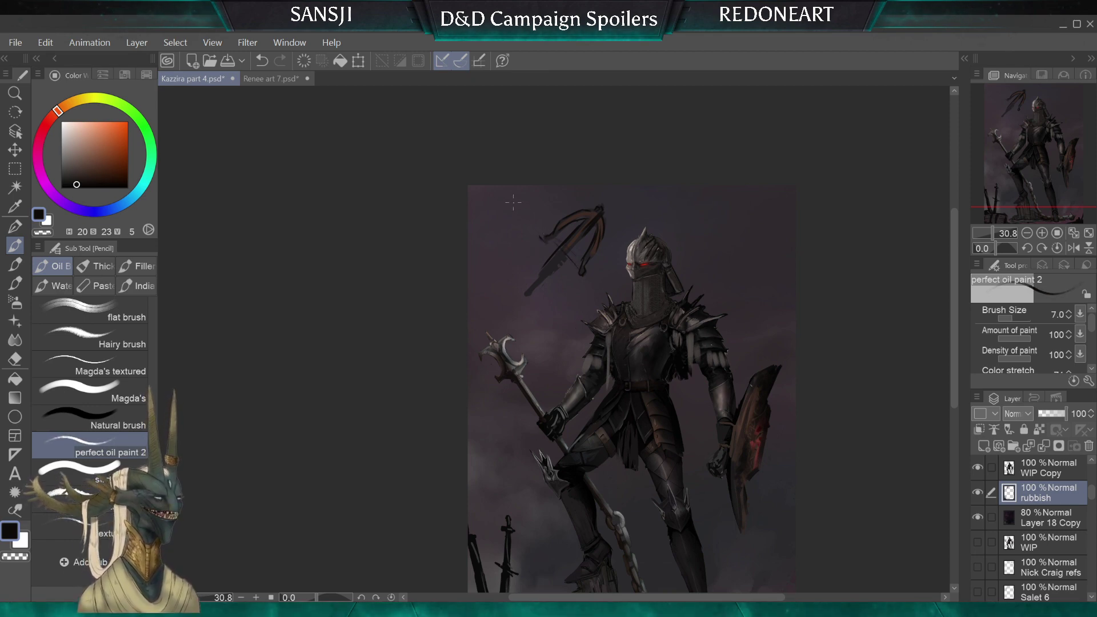
{"action": "key", "text": "bracketleft"}
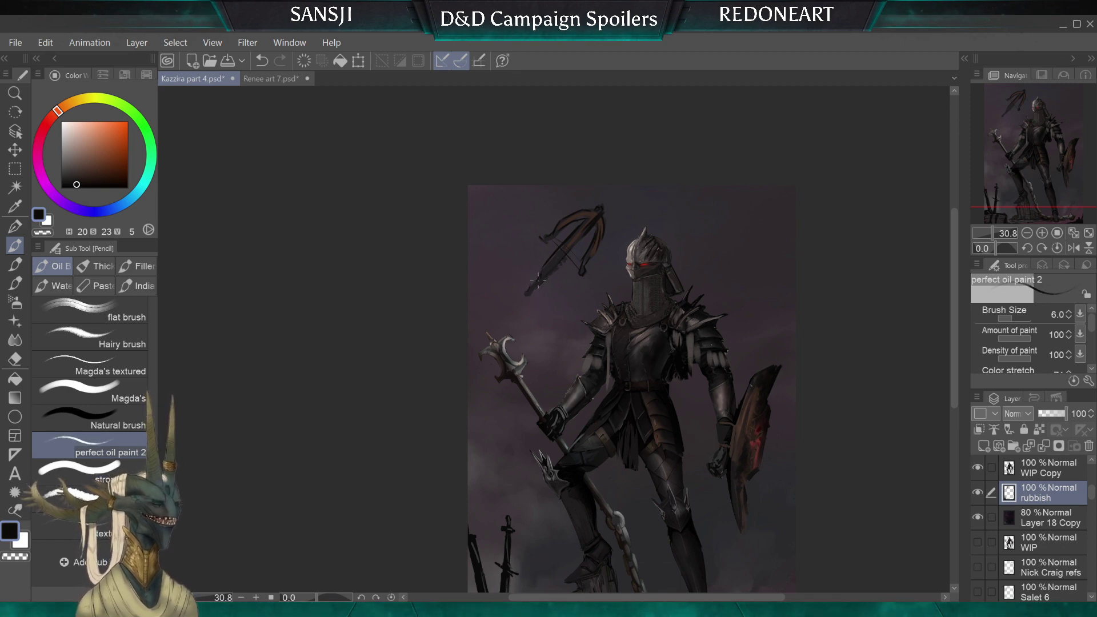
{"action": "key", "text": "bracketright"}
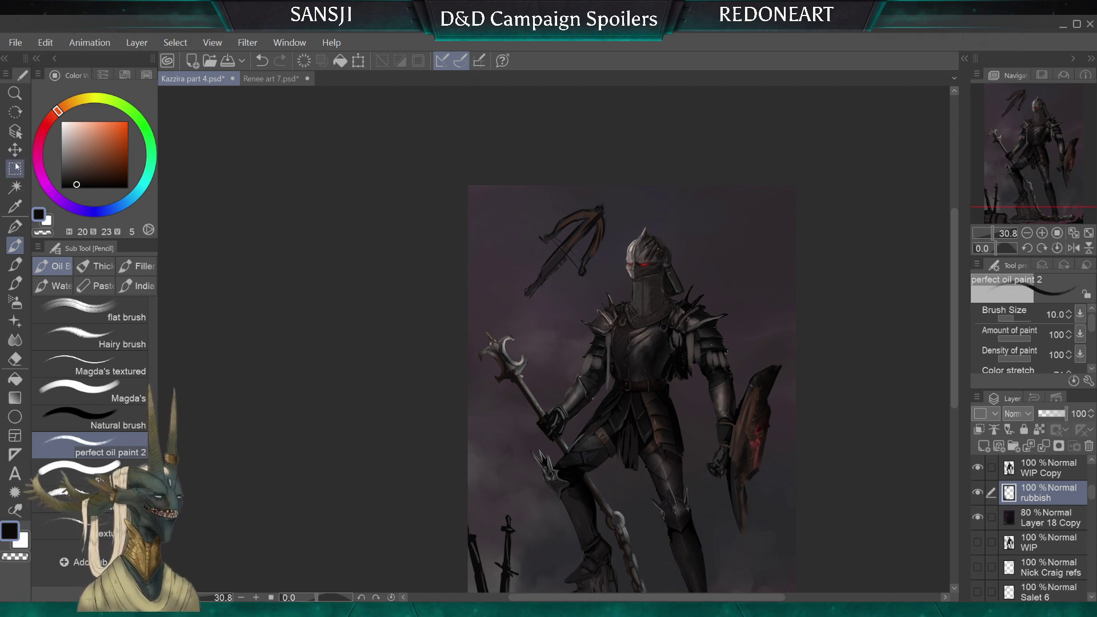
{"action": "left_click", "coordinate": [16, 152]}
{"action": "left_click_drag", "start_coordinate": [525, 304], "coordinate": [623, 374]}
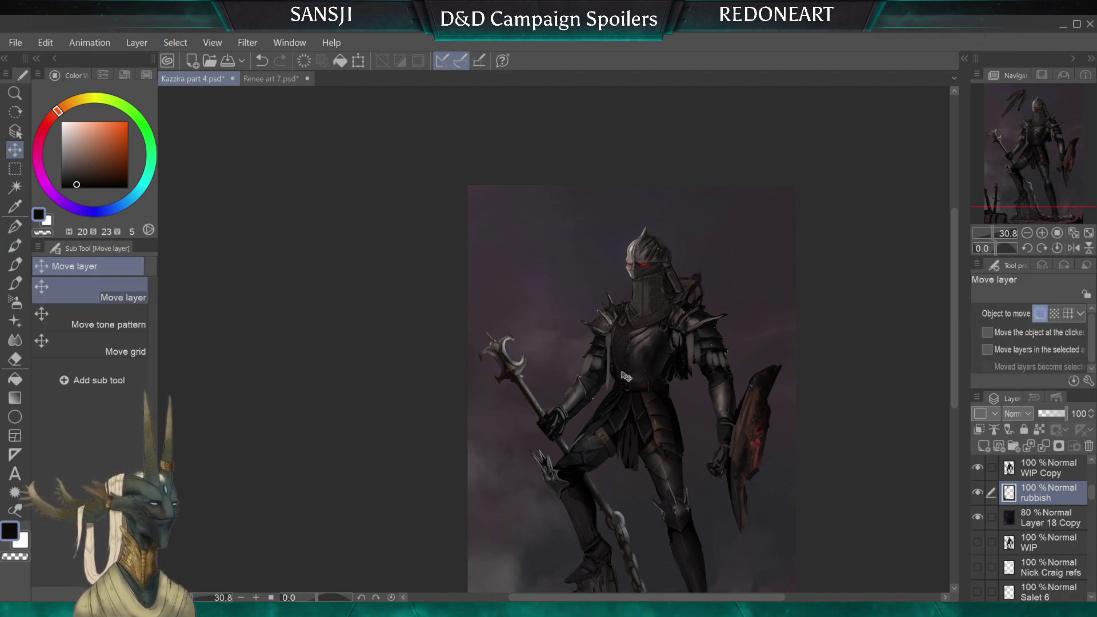
{"action": "key", "text": "ctrl+z"}
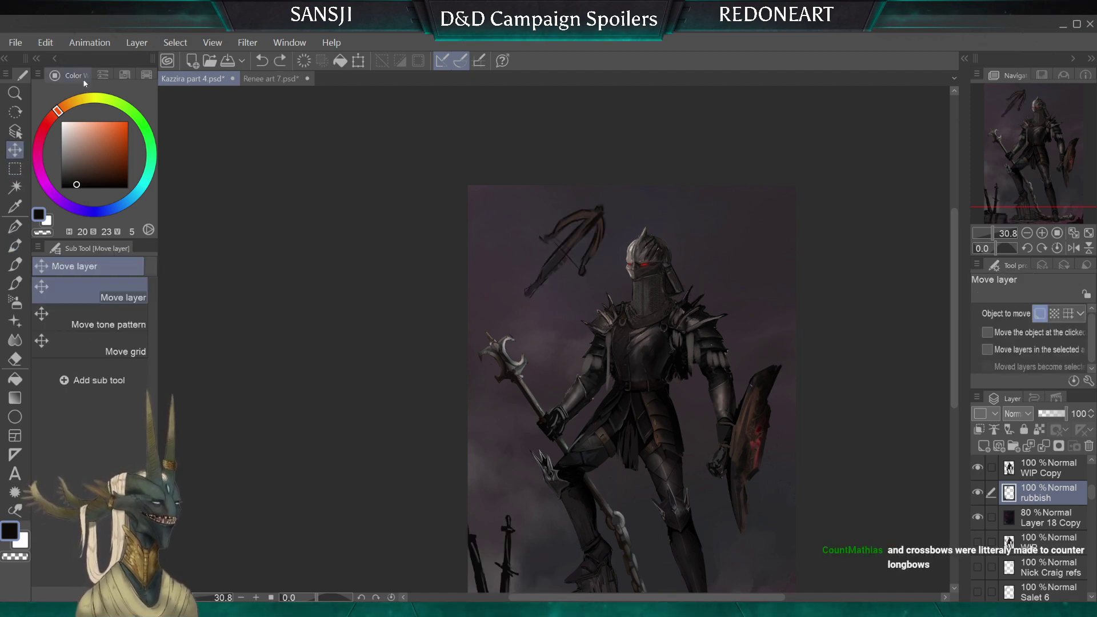
Select the crossbow with a rectangular selection, cut it from the rubbish layer and paste it onto its own layer
{"action": "left_click", "coordinate": [15, 168]}
{"action": "left_click_drag", "start_coordinate": [483, 185], "coordinate": [664, 330]}
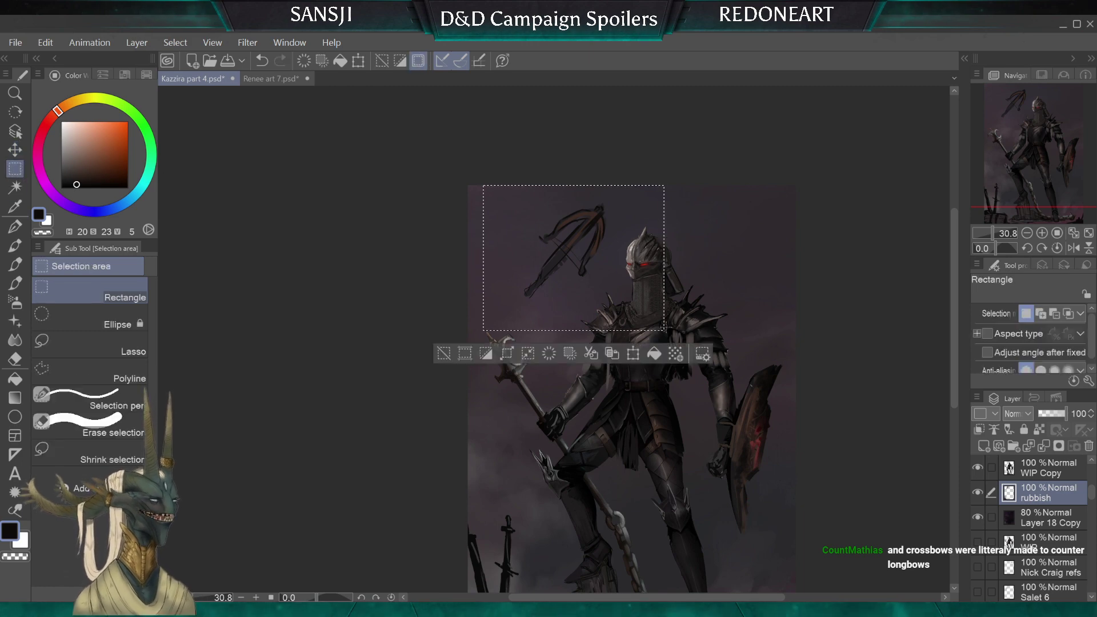
{"action": "key", "text": "Delete"}
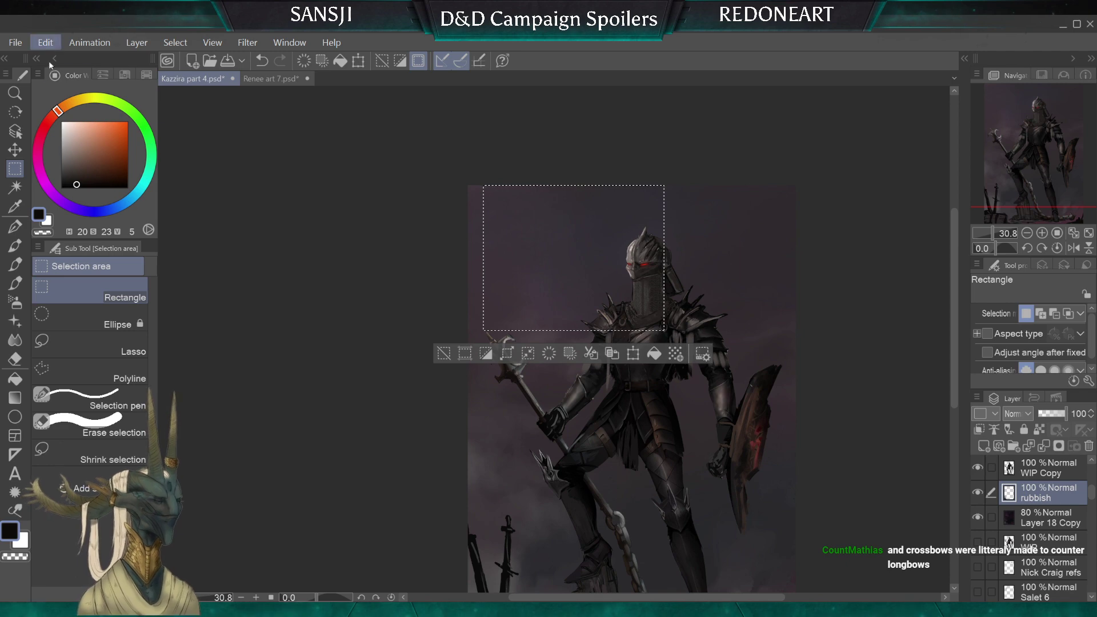
{"action": "left_click", "coordinate": [68, 127]}
{"action": "left_click", "coordinate": [277, 209]}
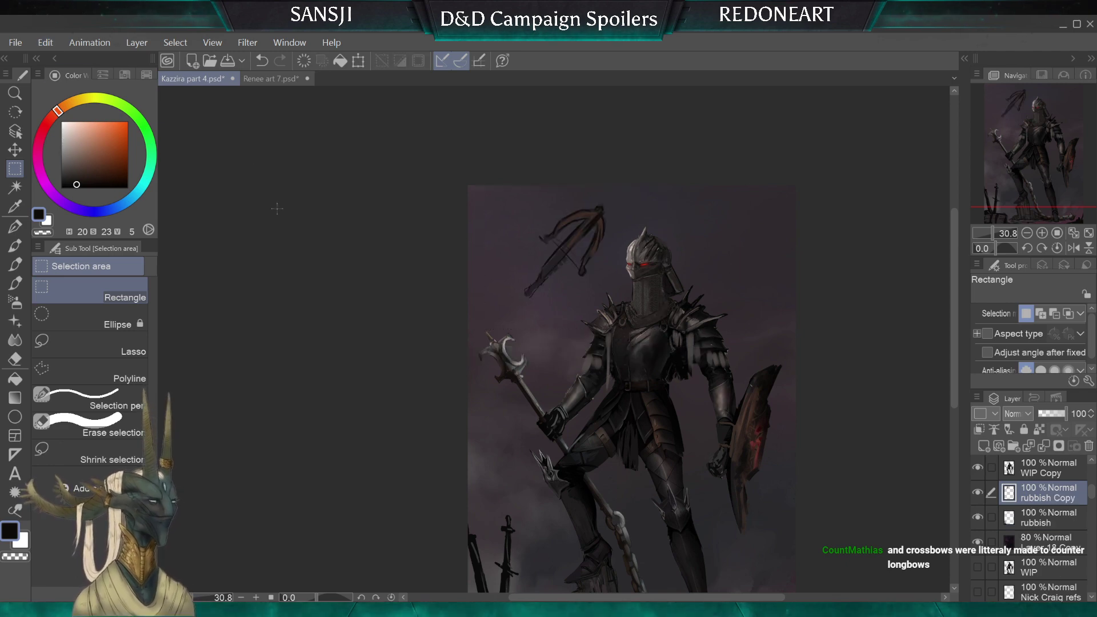
Move the crossbow on the rubbish Copy layer down from the sky to behind the knight
{"action": "key", "text": "k"}
{"action": "left_click_drag", "start_coordinate": [538, 343], "coordinate": [668, 388]}
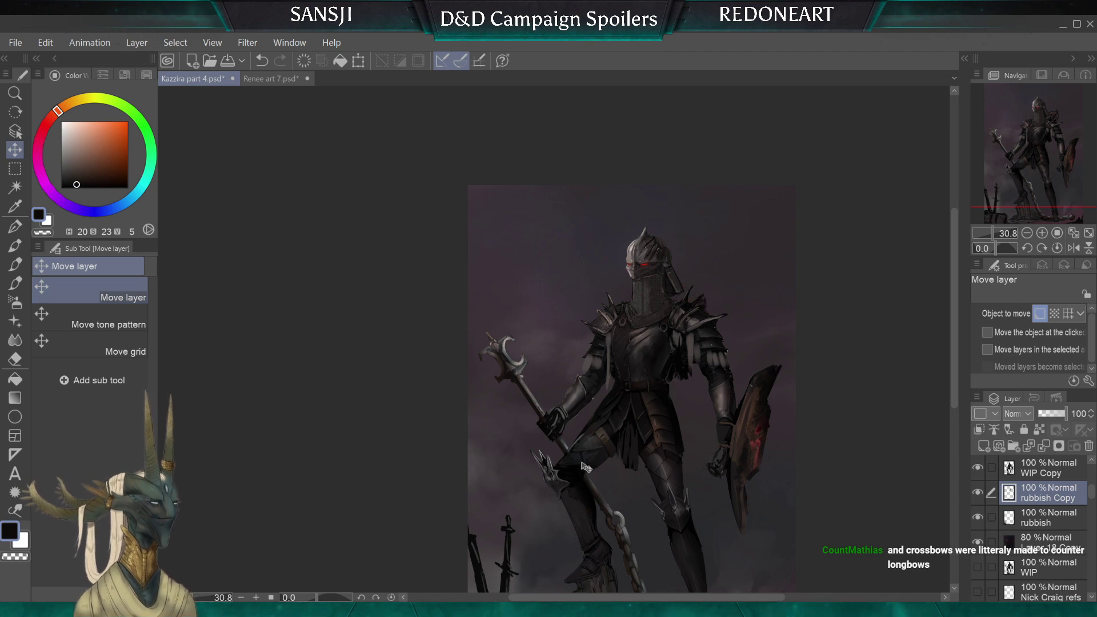
Flip the crossbow on the rubbish Copy layer horizontally, rotate it slightly clockwise and place it behind the knight's torso
{"action": "left_click_drag", "start_coordinate": [582, 464], "coordinate": [453, 417]}
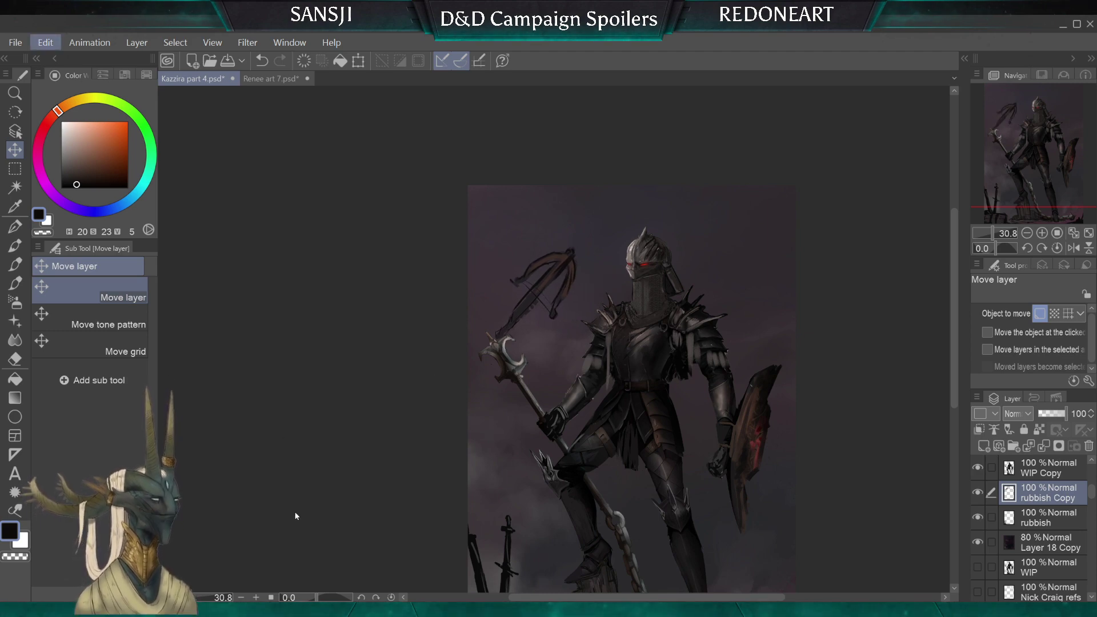
{"action": "left_click", "coordinate": [291, 493]}
{"action": "left_click_drag", "start_coordinate": [510, 298], "coordinate": [632, 365]}
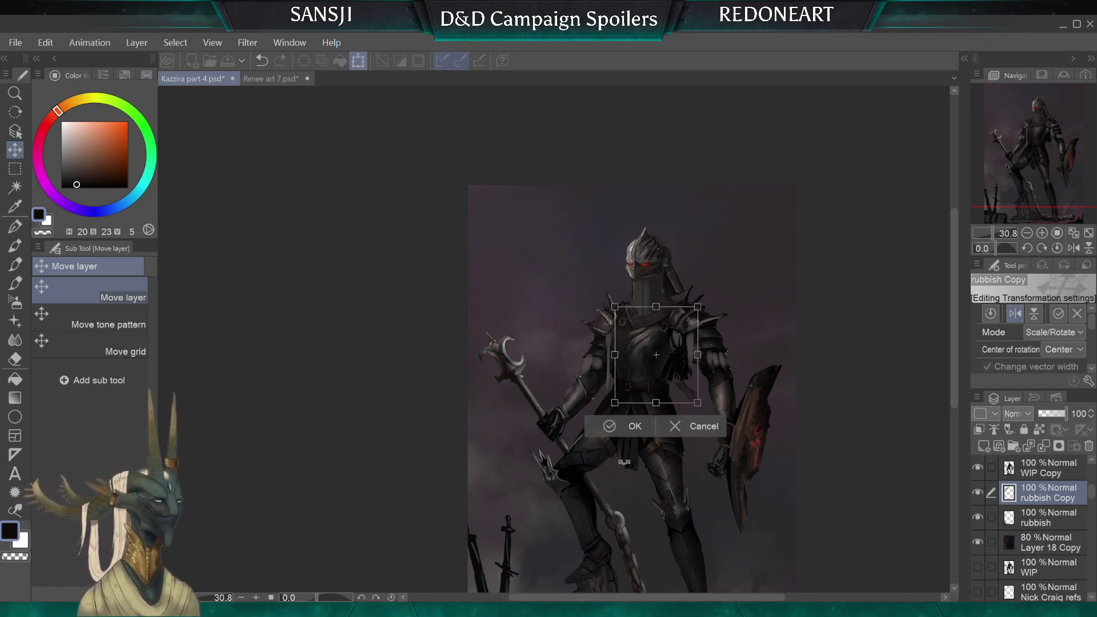
{"action": "left_click_drag", "start_coordinate": [612, 410], "coordinate": [603, 403]}
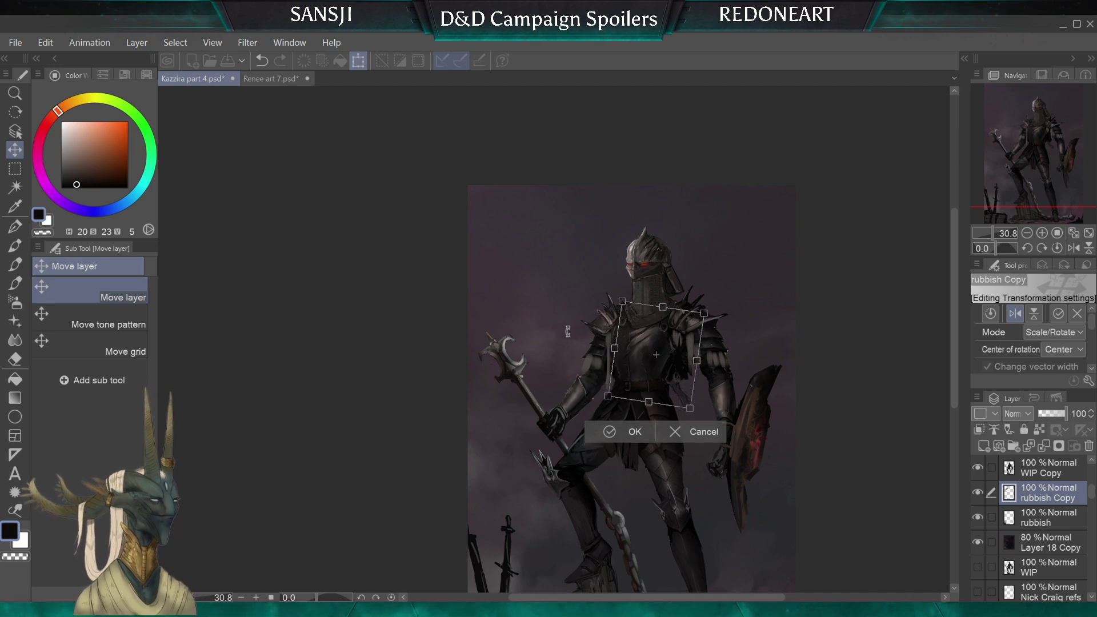
{"action": "left_click", "coordinate": [606, 437]}
{"action": "scroll", "coordinate": [606, 437], "scroll_direction": "down", "scroll_amount": 2}
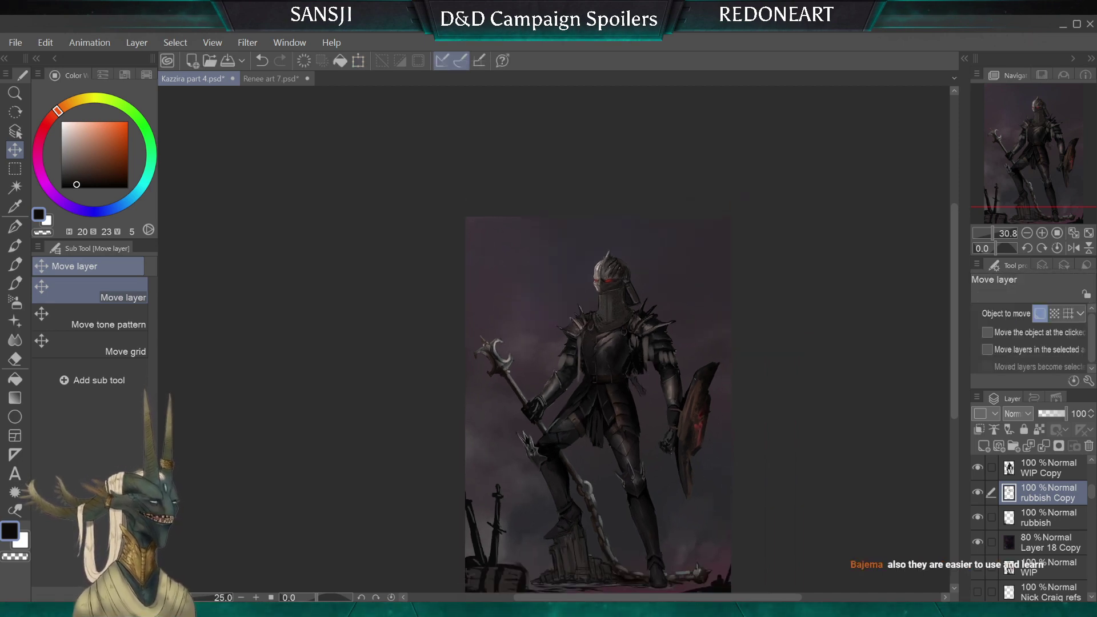
Rename the rubbish Copy layer as crossbow
{"action": "left_click_drag", "start_coordinate": [624, 418], "coordinate": [657, 385]}
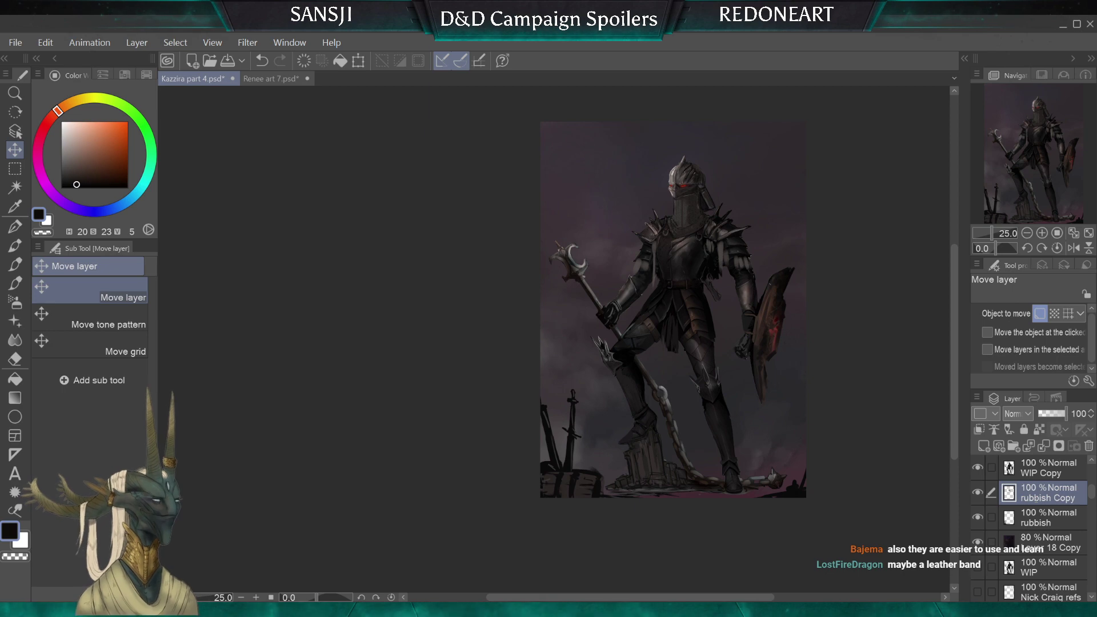
{"action": "double_click", "coordinate": [1037, 498]}
{"action": "type", "text": "crossbow"}
{"action": "key", "text": "Return"}
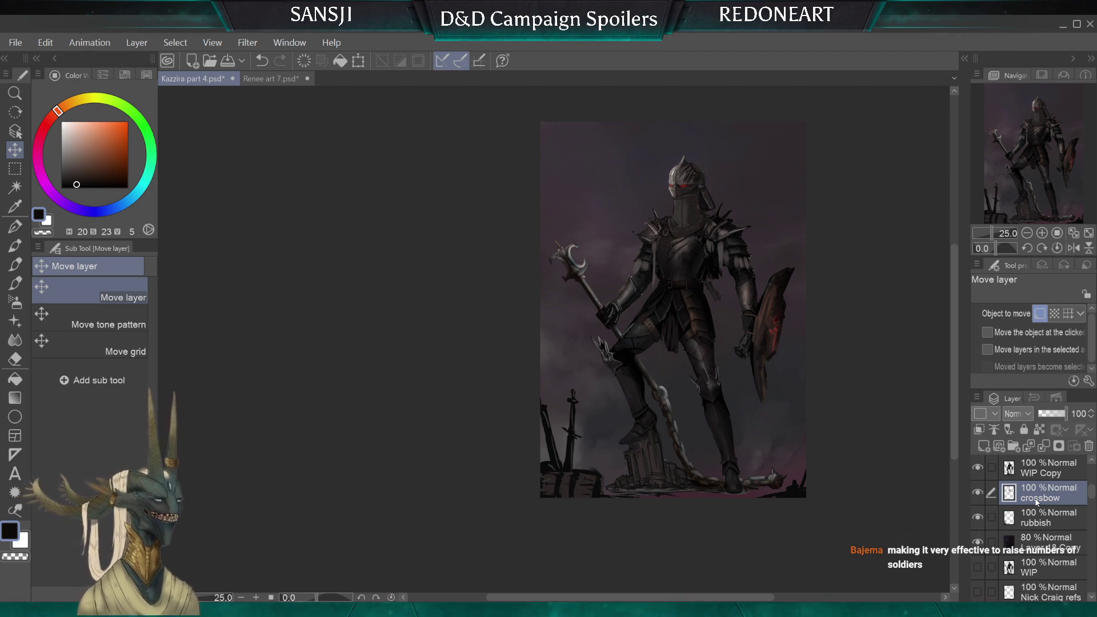
Add a new layer directly above the WIP Copy layer and set its blending mode to Add (Glow)
{"action": "left_click_drag", "start_coordinate": [673, 309], "coordinate": [671, 323]}
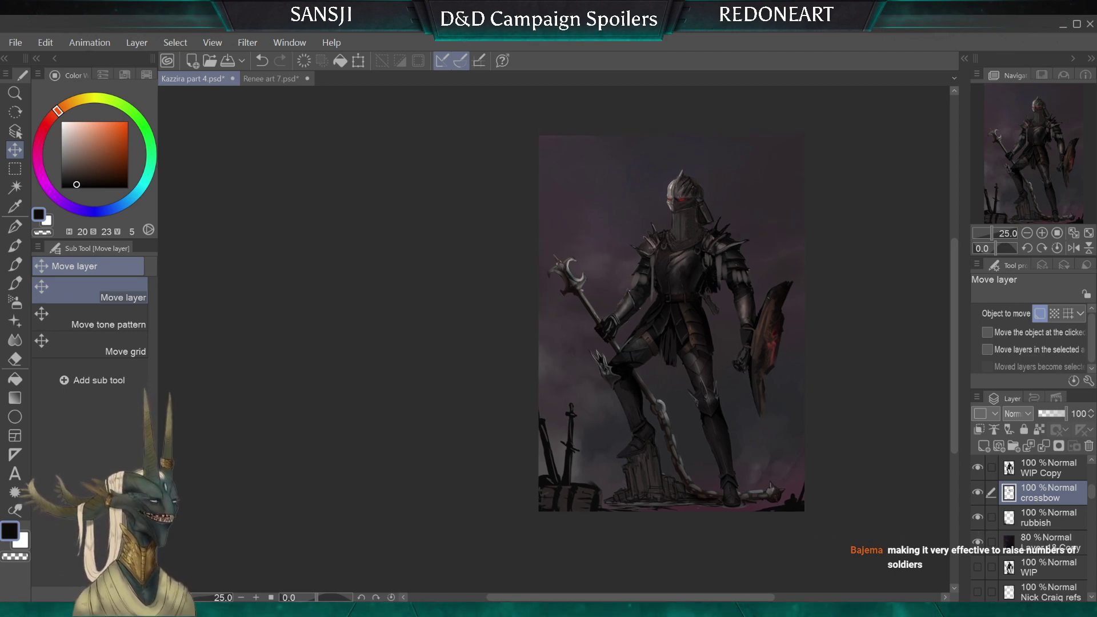
{"action": "scroll", "coordinate": [720, 204], "scroll_direction": "up", "scroll_amount": 1}
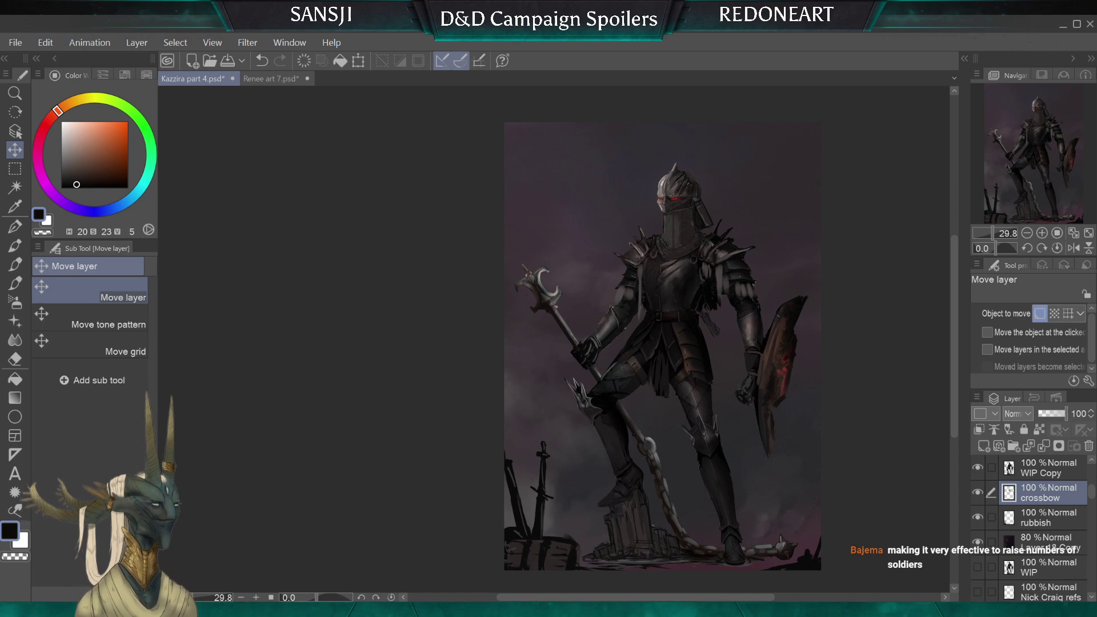
{"action": "left_click", "coordinate": [1091, 461]}
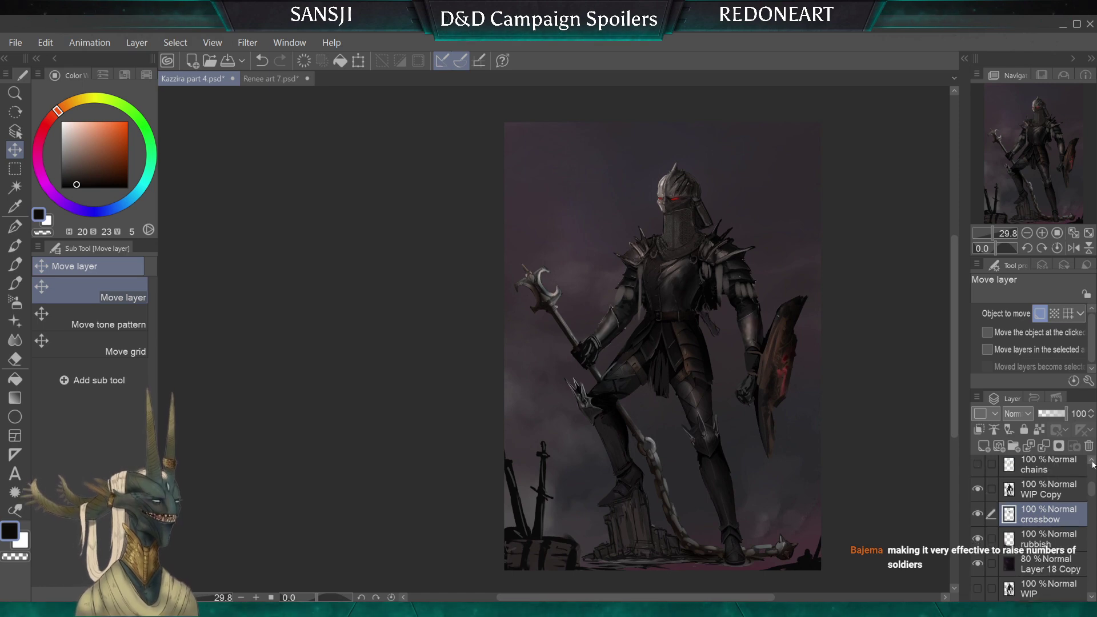
{"action": "left_click", "coordinate": [1064, 492]}
{"action": "scroll", "coordinate": [625, 159], "scroll_direction": "up", "scroll_amount": 1}
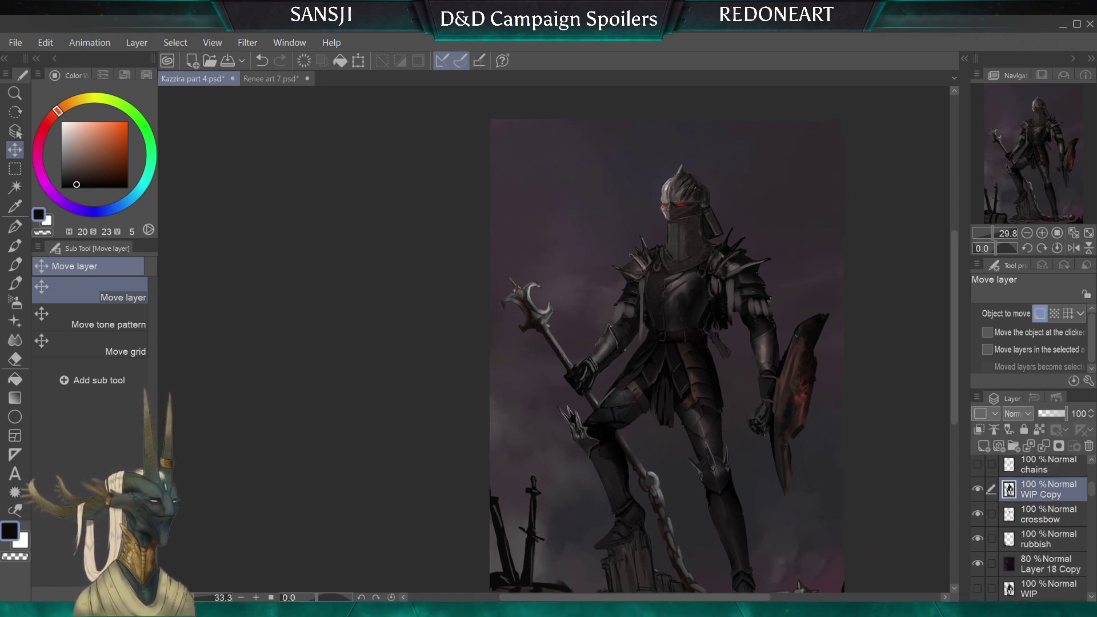
{"action": "left_click_drag", "start_coordinate": [626, 159], "coordinate": [596, 187]}
{"action": "scroll", "coordinate": [589, 182], "scroll_direction": "up", "scroll_amount": 3}
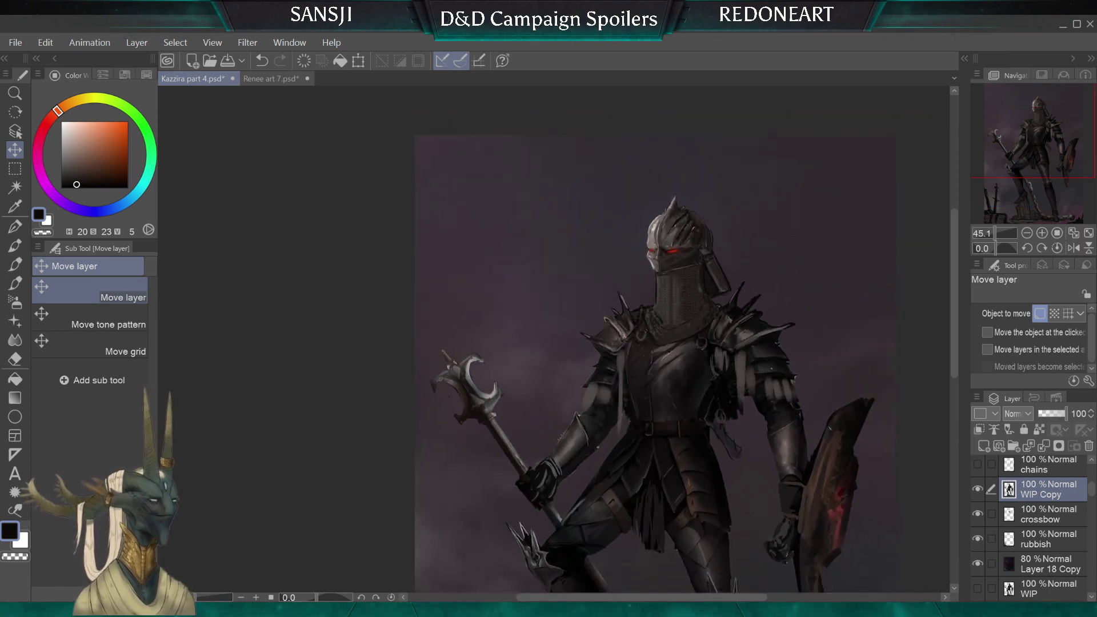
{"action": "scroll", "coordinate": [572, 272], "scroll_direction": "down", "scroll_amount": 3}
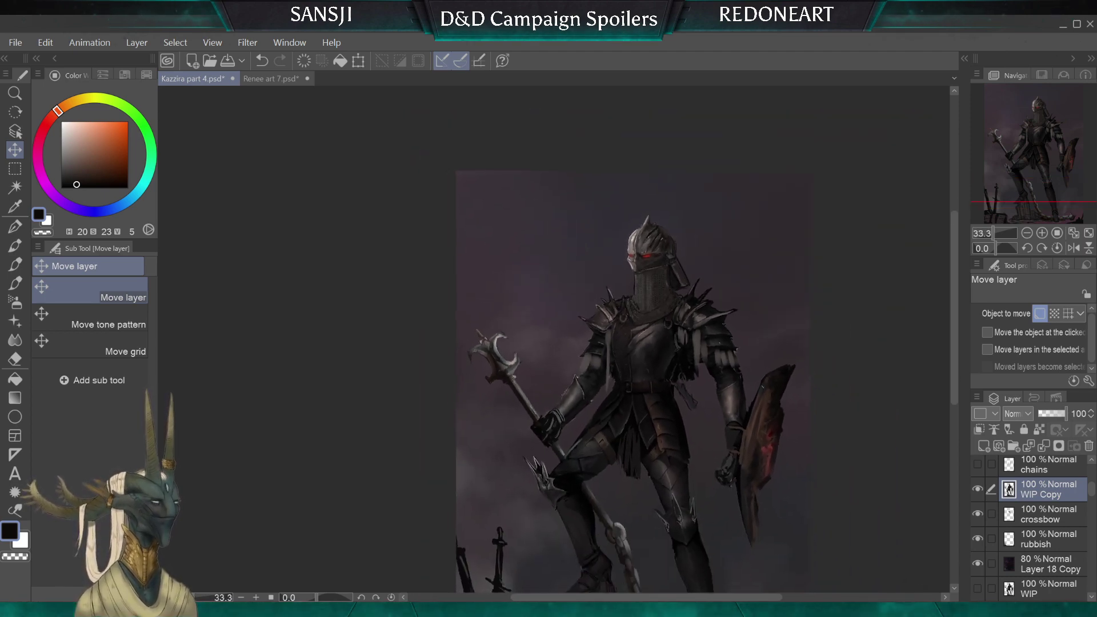
{"action": "left_click", "coordinate": [984, 446]}
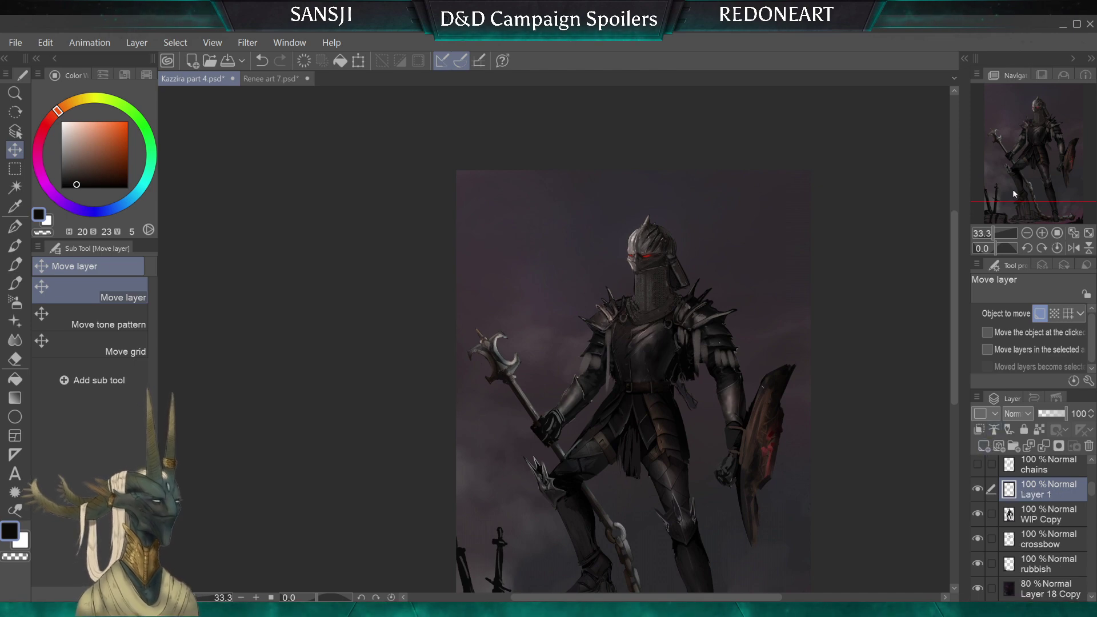
Copy the glow dodge Layer 24 from Renee art 7.psd and paste it above Layer 1 in Kazzira part 4.psd
{"action": "left_click", "coordinate": [270, 79]}
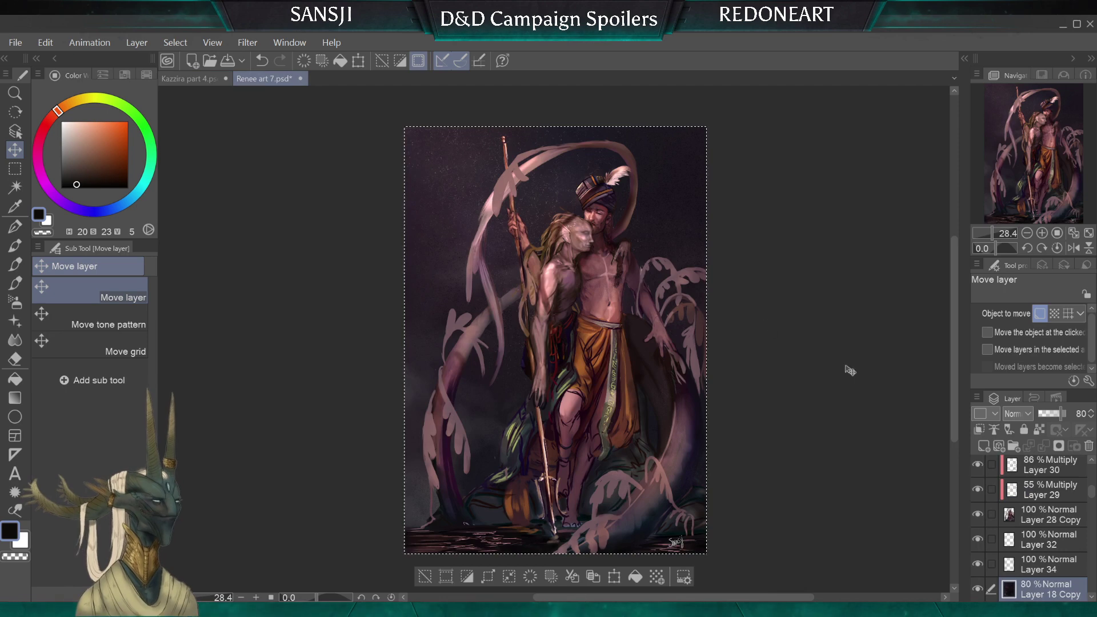
{"action": "scroll", "coordinate": [1093, 495], "scroll_direction": "up", "scroll_amount": 3}
{"action": "left_click", "coordinate": [993, 495]}
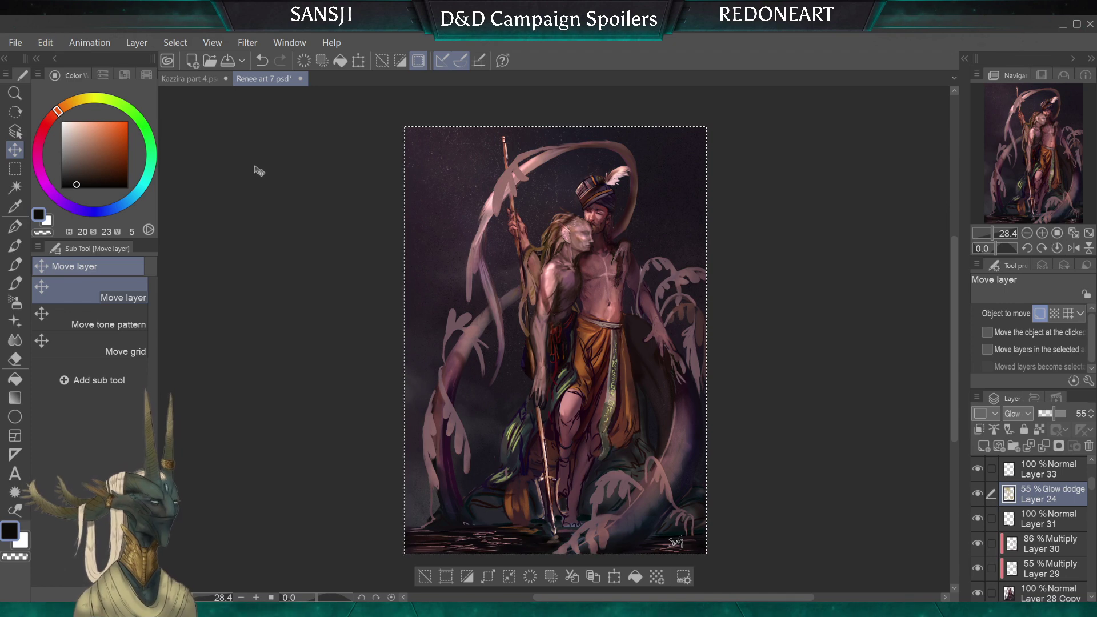
{"action": "left_click", "coordinate": [192, 79]}
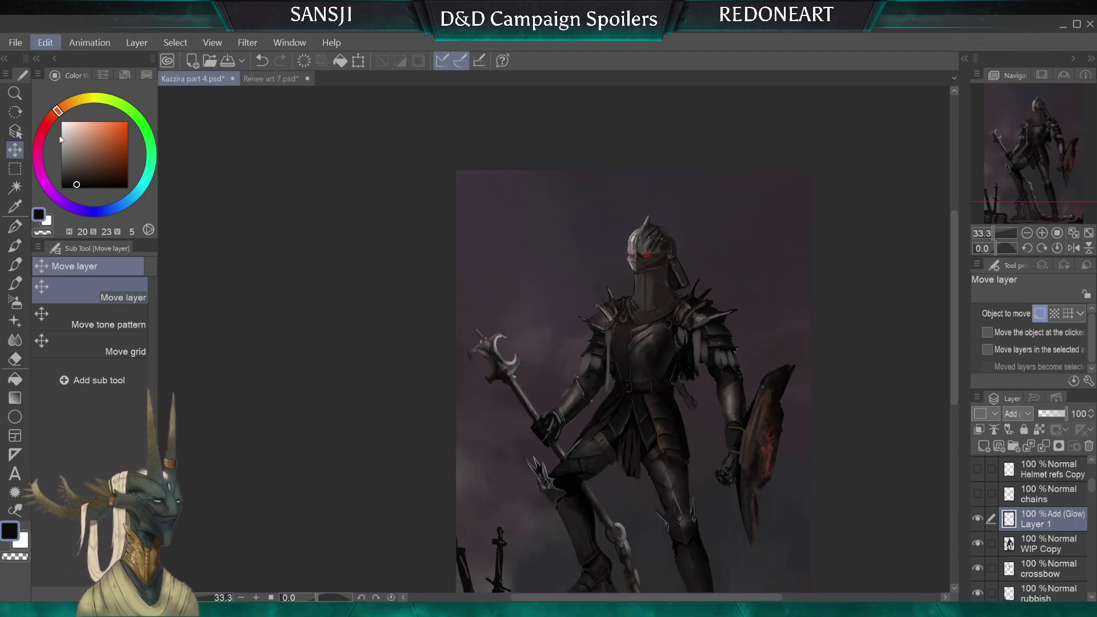
{"action": "key", "text": "ctrl+v"}
{"action": "scroll", "coordinate": [646, 366], "scroll_direction": "down", "scroll_amount": 2}
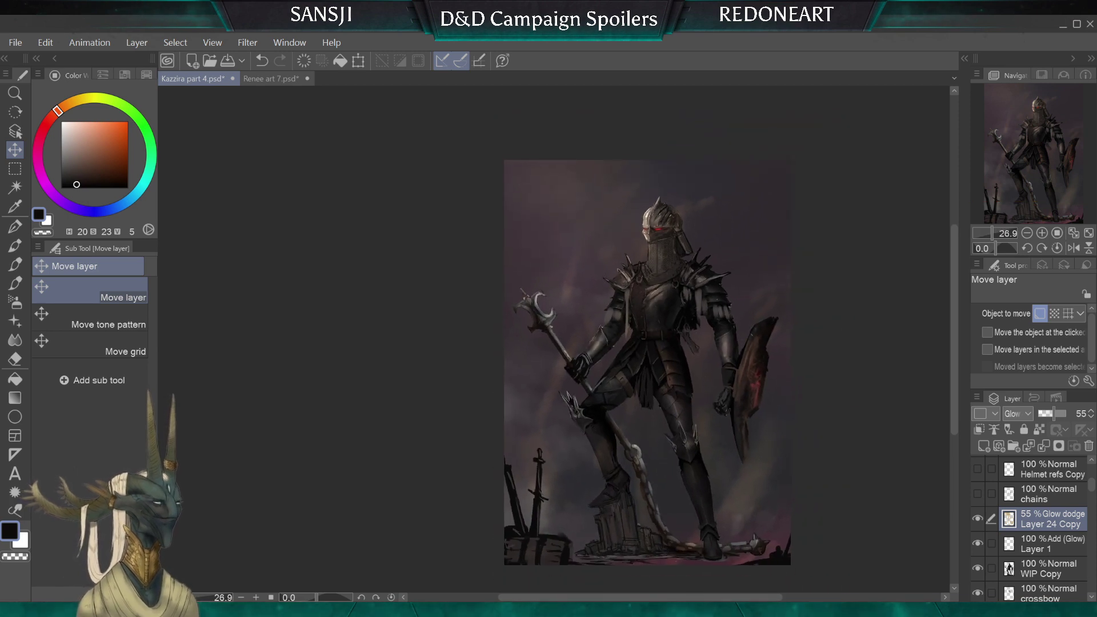
Erase the pasted glow around the helmet and the background beside it with the Soft eraser, enlarged to 1000
{"action": "left_click", "coordinate": [15, 359]}
{"action": "left_click", "coordinate": [87, 313]}
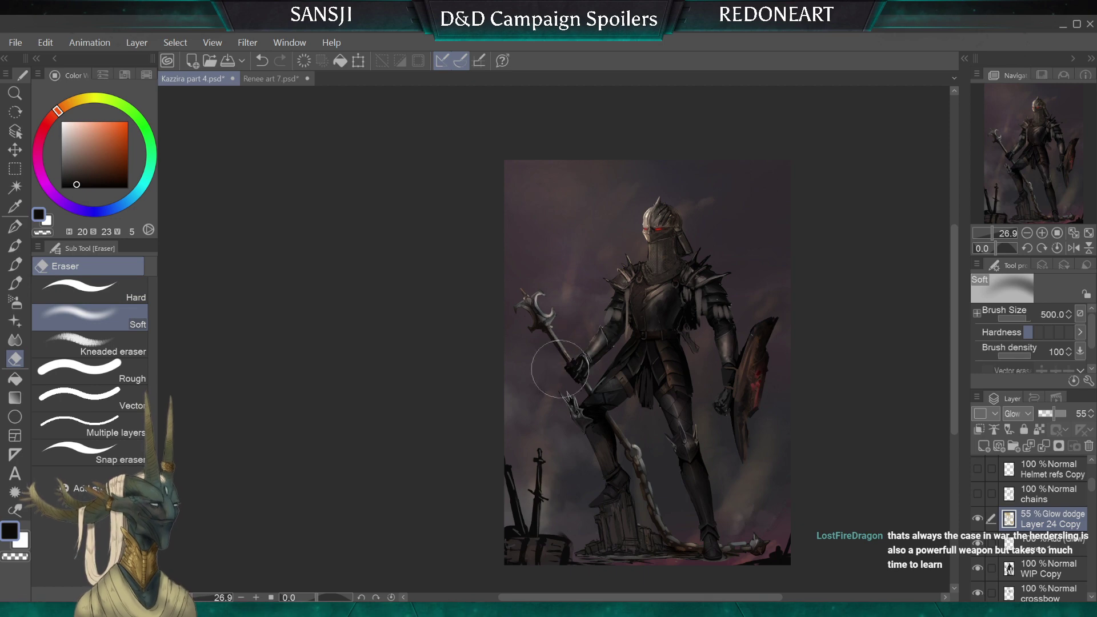
{"action": "key", "text": "]"}
{"action": "key", "text": "]"}
{"action": "key", "text": "]"}
{"action": "key", "text": "]"}
{"action": "key", "text": "]"}
{"action": "key", "text": "]"}
{"action": "left_click_drag", "start_coordinate": [663, 172], "coordinate": [691, 192]}
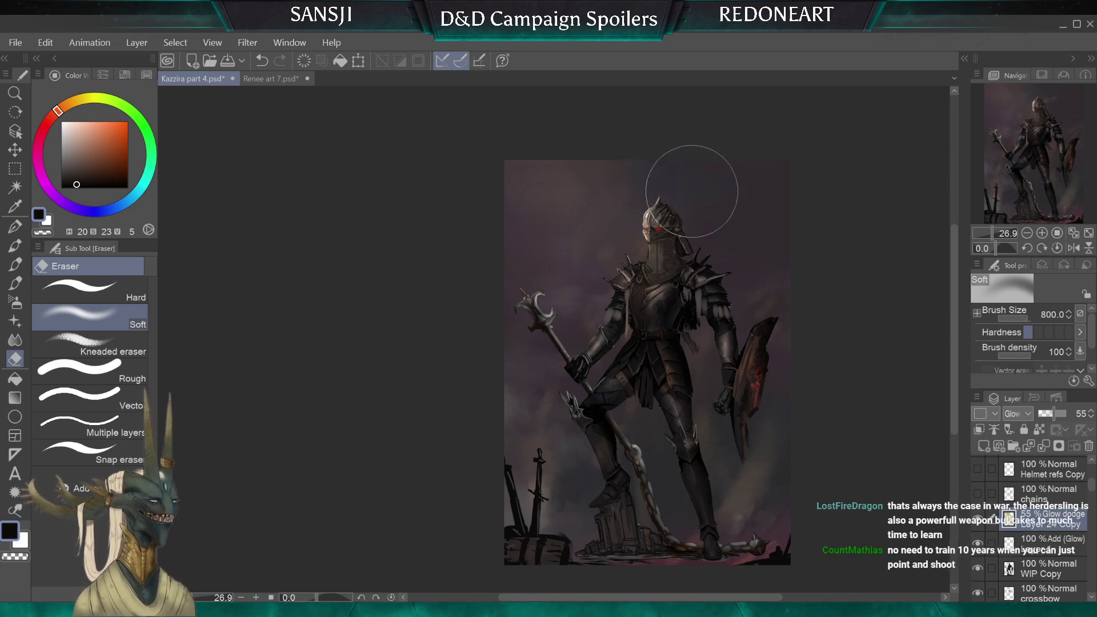
{"action": "key", "text": "]"}
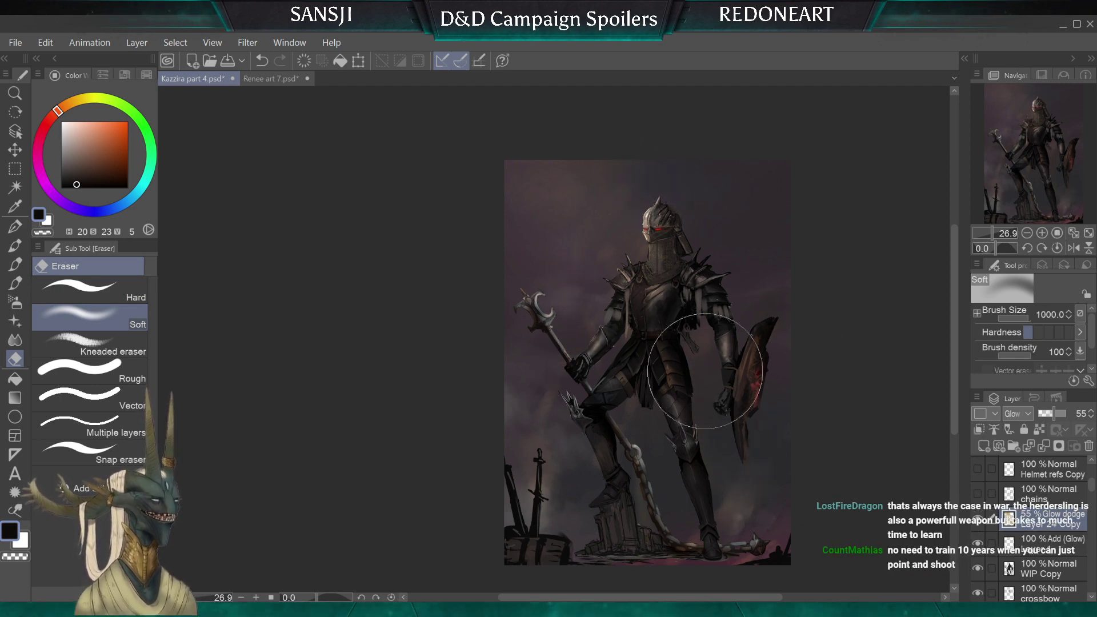
Reduce the Soft eraser's brush size to 200
{"action": "key", "text": "bracketleft"}
{"action": "key", "text": "bracketleft"}
{"action": "key", "text": "bracketleft"}
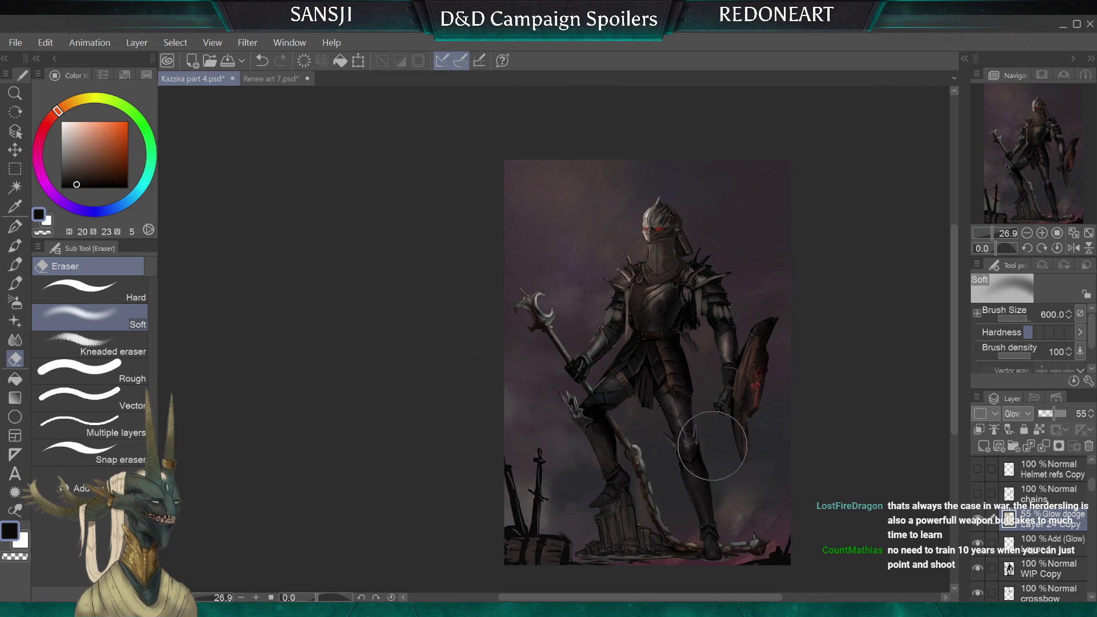
{"action": "key", "text": "bracketleft"}
{"action": "key", "text": "bracketleft"}
{"action": "key", "text": "bracketleft"}
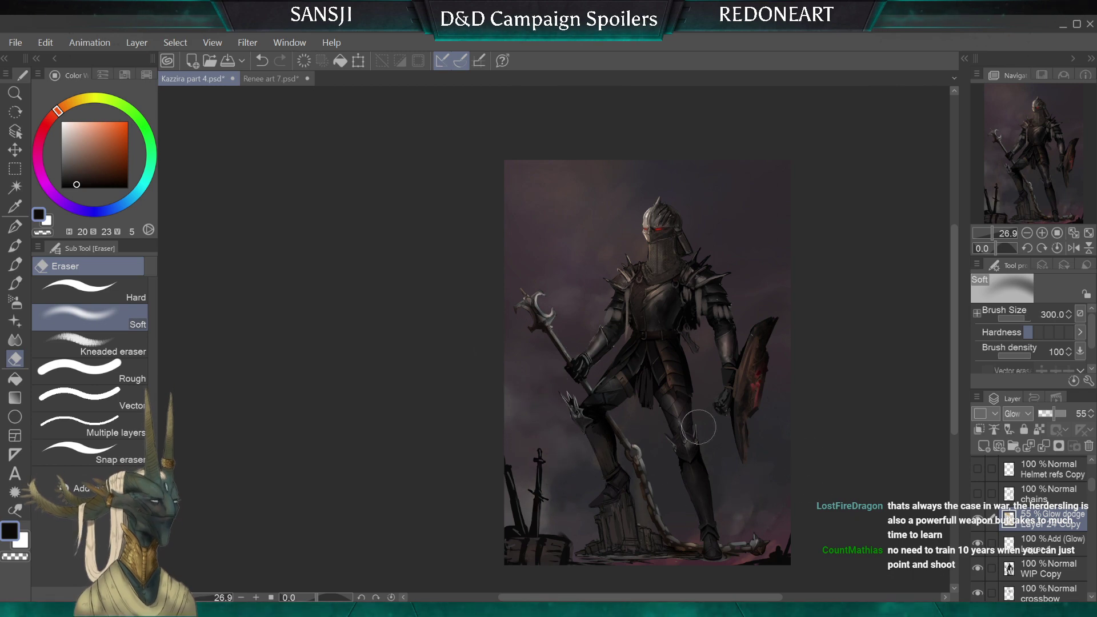
{"action": "key", "text": "bracketleft"}
{"action": "key", "text": "bracketleft"}
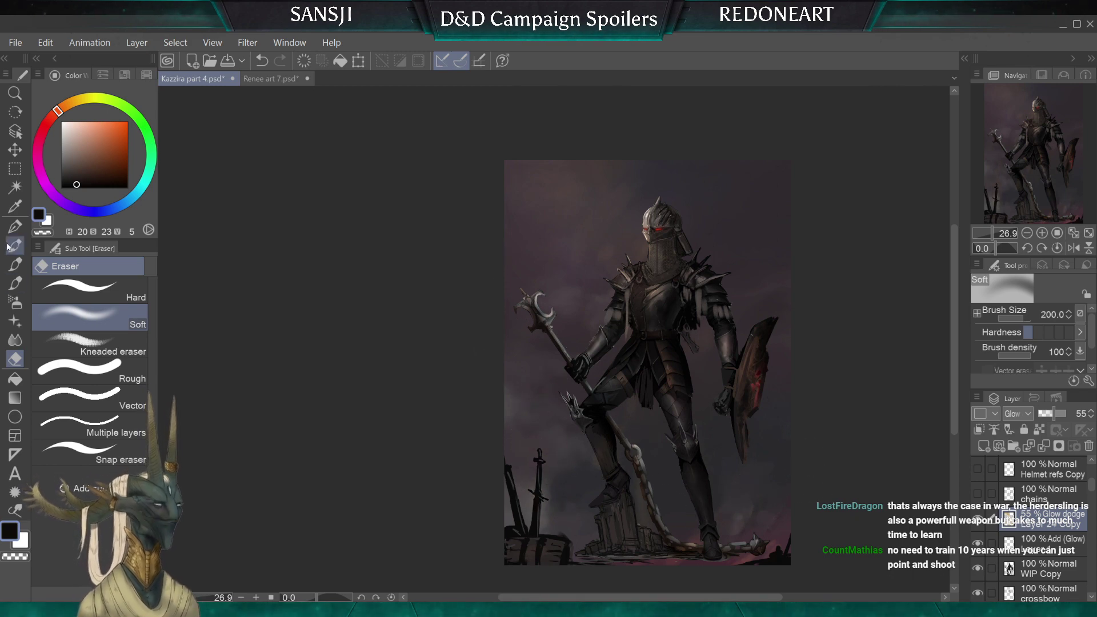
Switch from the eraser to the Debris 2 brush
{"action": "left_click", "coordinate": [15, 265]}
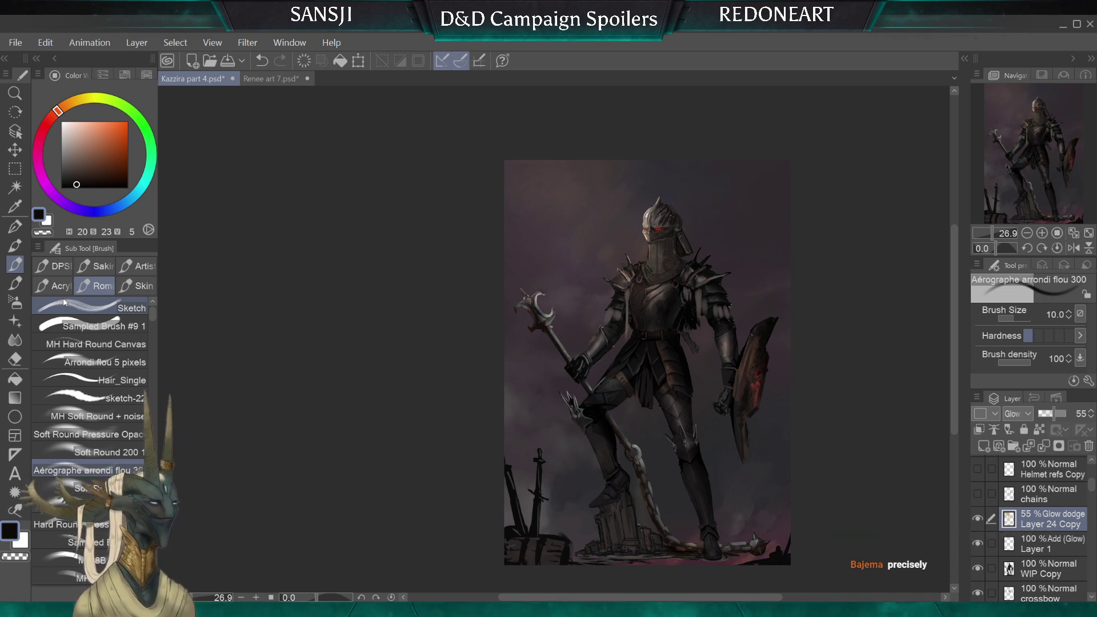
{"action": "scroll", "coordinate": [554, 340], "scroll_direction": "up", "scroll_amount": 5}
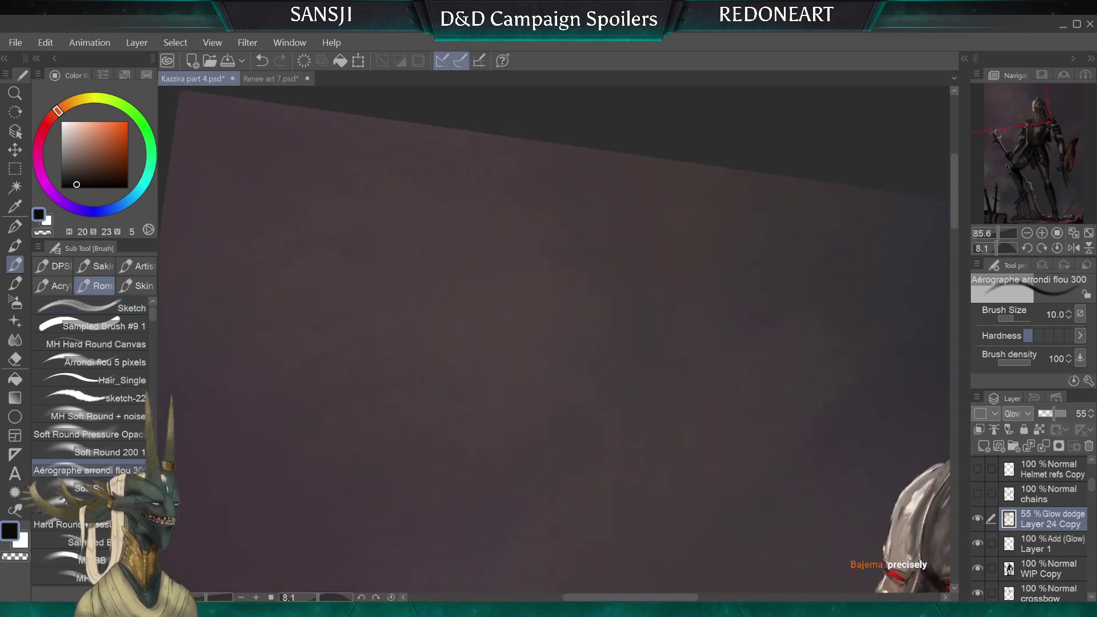
{"action": "scroll", "coordinate": [554, 340], "scroll_direction": "down", "scroll_amount": 4}
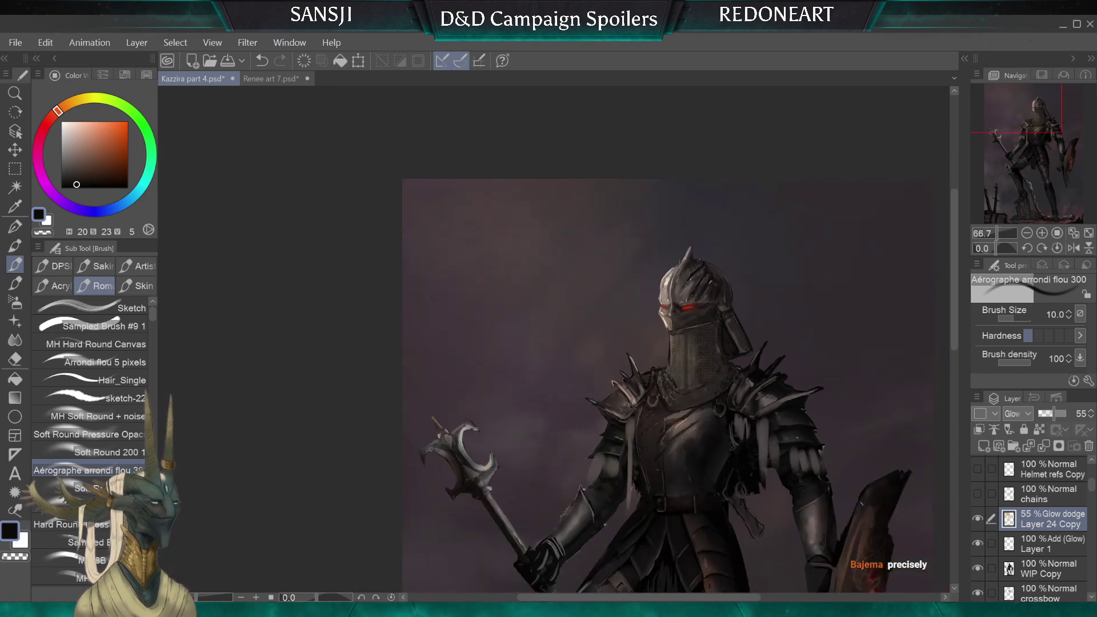
{"action": "scroll", "coordinate": [629, 372], "scroll_direction": "down", "scroll_amount": 3}
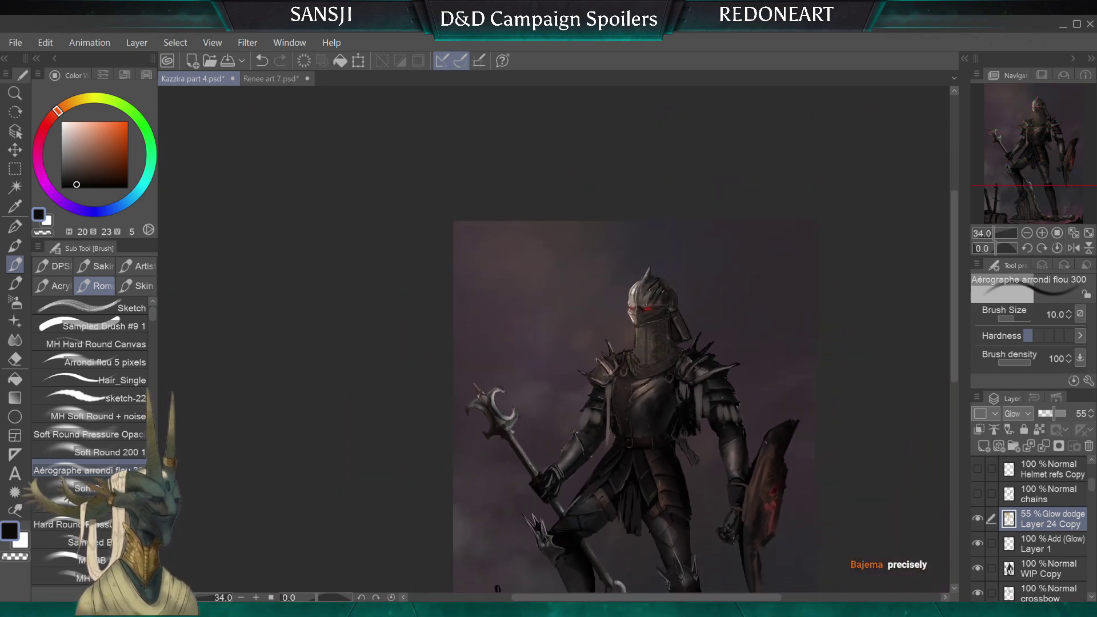
{"action": "left_click_drag", "start_coordinate": [149, 316], "coordinate": [157, 375]}
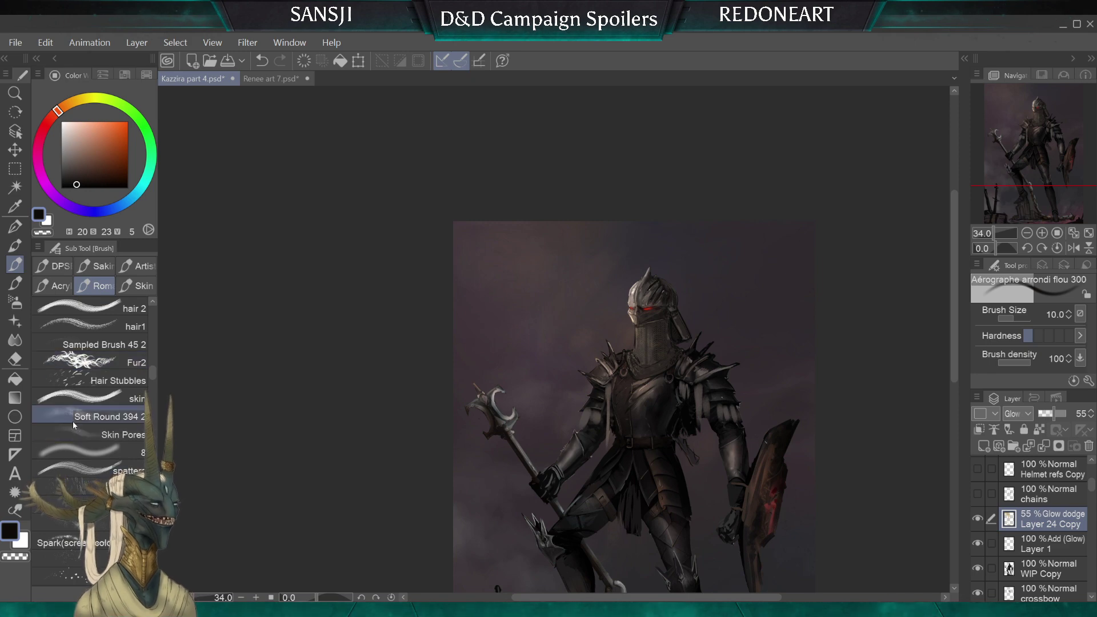
{"action": "left_click", "coordinate": [63, 559]}
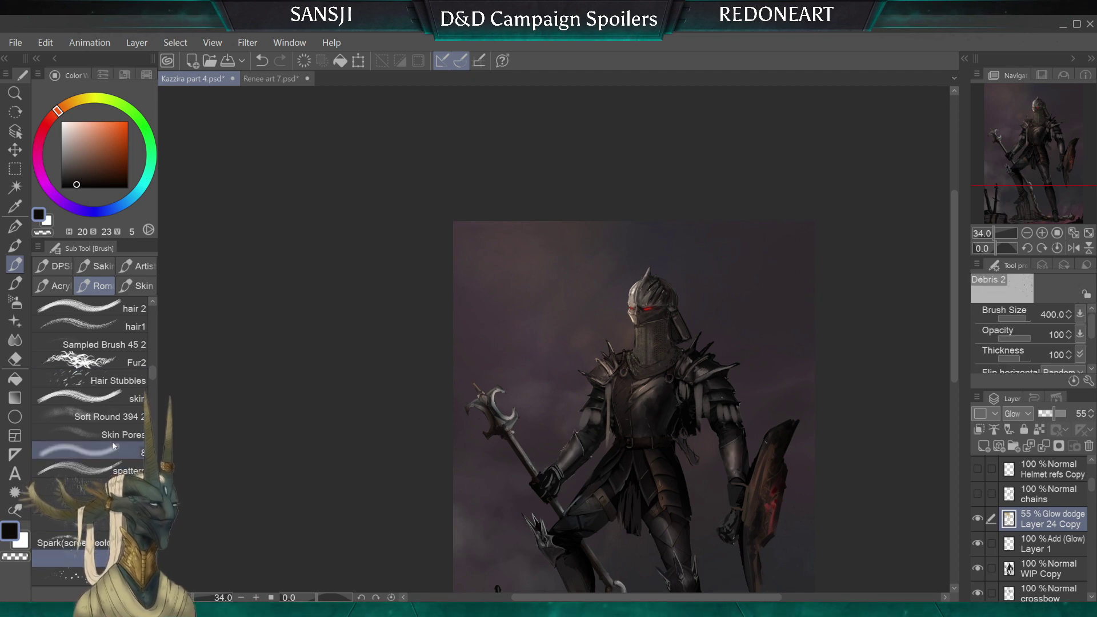
Add a new layer above Layer 24 Copy and scatter dark debris along the ground by the knight's feet
{"action": "left_click", "coordinate": [983, 447]}
{"action": "scroll", "coordinate": [571, 457], "scroll_direction": "down", "scroll_amount": 5}
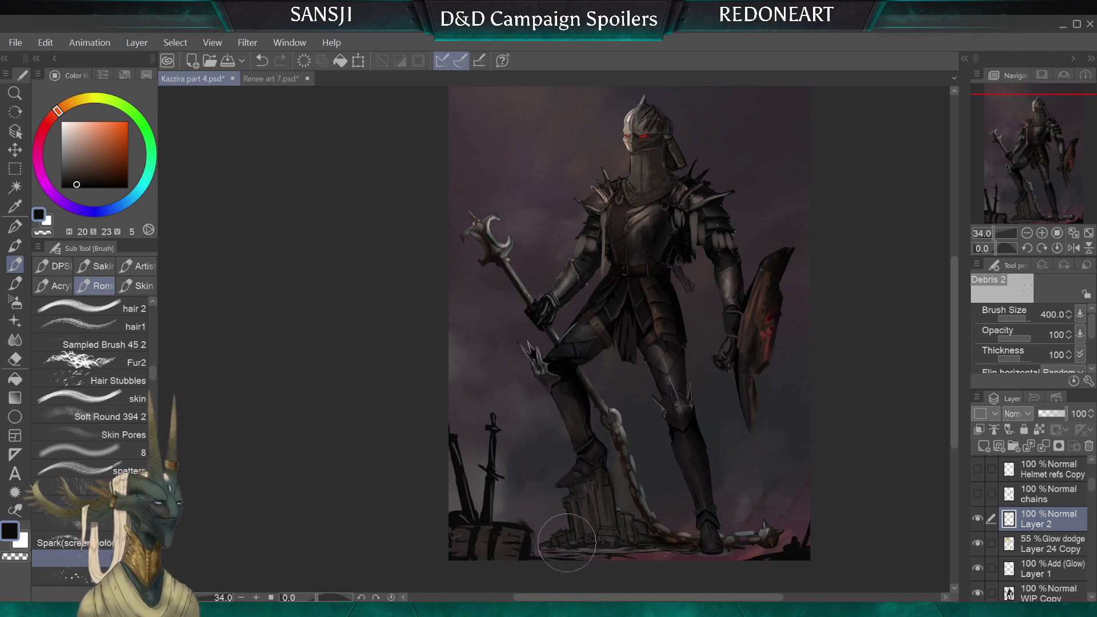
{"action": "key", "text": "bracketright"}
{"action": "left_click_drag", "start_coordinate": [578, 553], "coordinate": [593, 547]}
{"action": "left_click_drag", "start_coordinate": [764, 555], "coordinate": [798, 551]}
Reduce the Debris 2 brush size to 200
{"action": "key", "text": "bracketleft"}
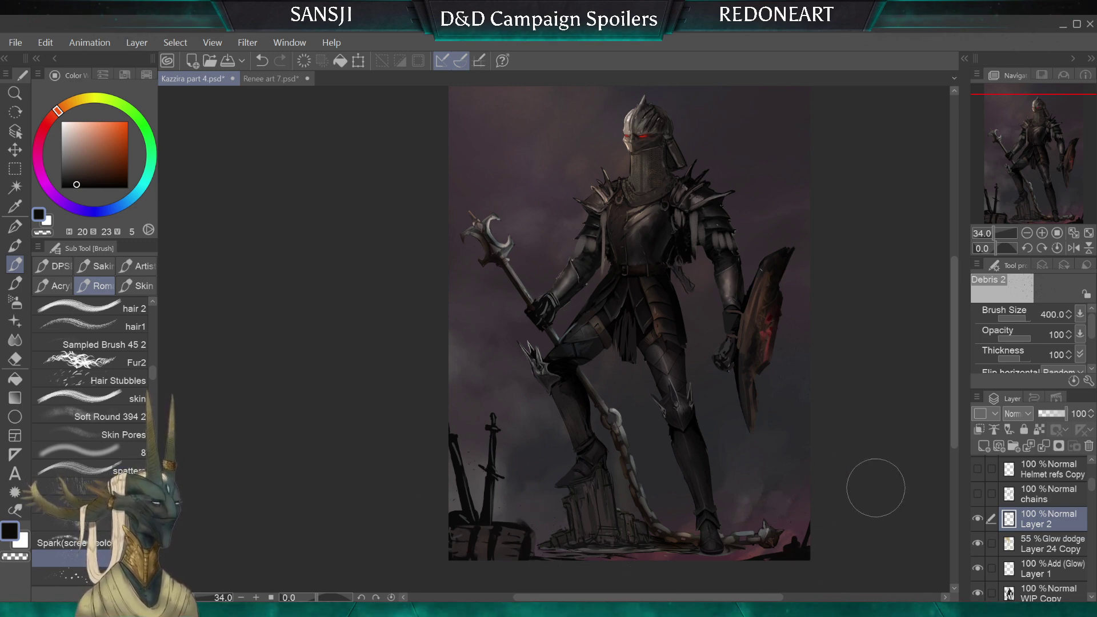
{"action": "key", "text": "bracketleft"}
{"action": "key", "text": "bracketleft"}
{"action": "key", "text": "bracketleft"}
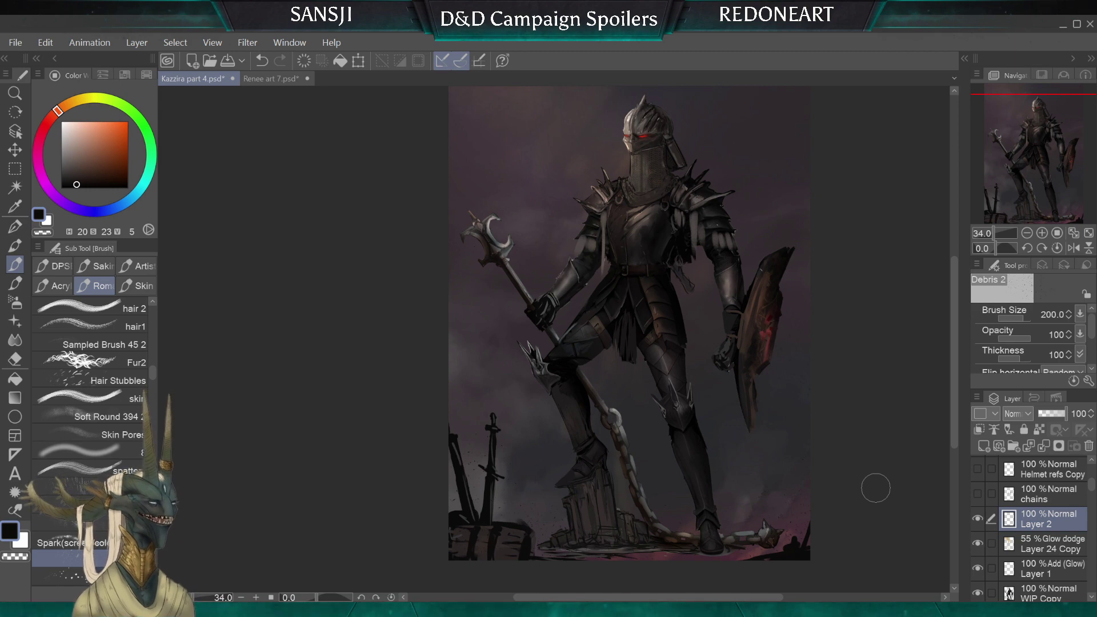
{"action": "scroll", "coordinate": [602, 534], "scroll_direction": "down", "scroll_amount": 1}
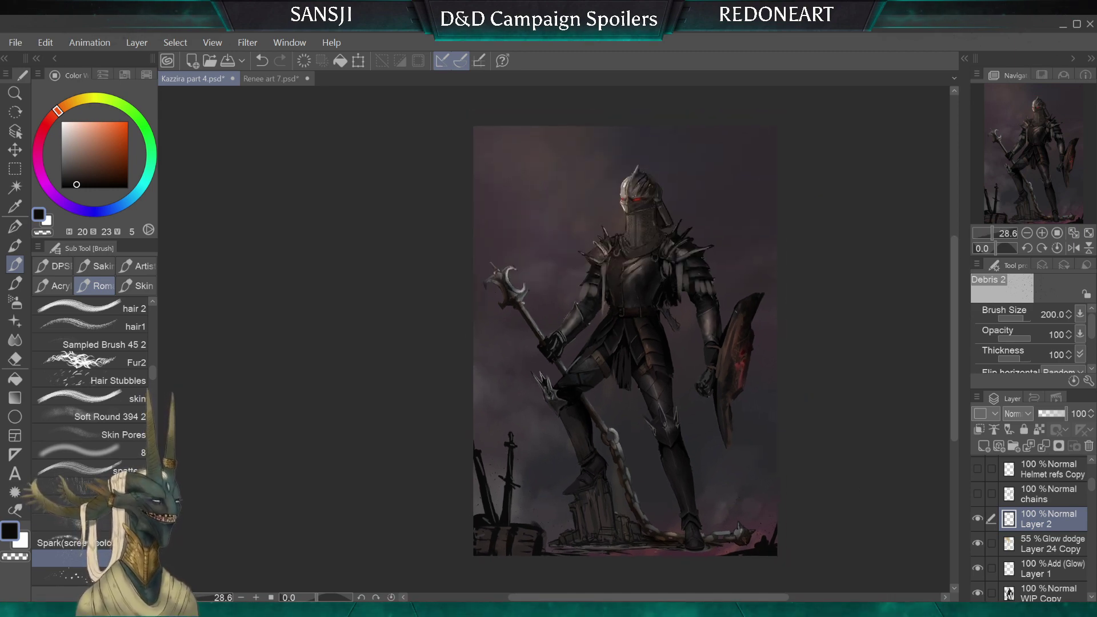
Switch to the Renee art 7.psd document and clear its canvas selection
{"action": "left_click", "coordinate": [267, 79]}
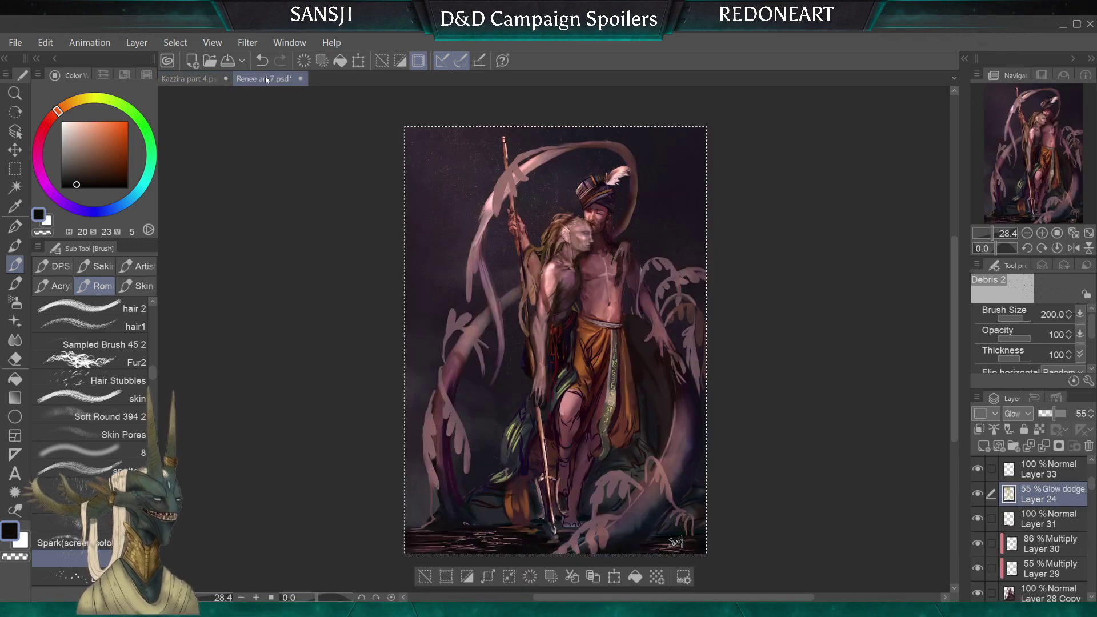
{"action": "key", "text": "m"}
{"action": "key", "text": "ctrl+d"}
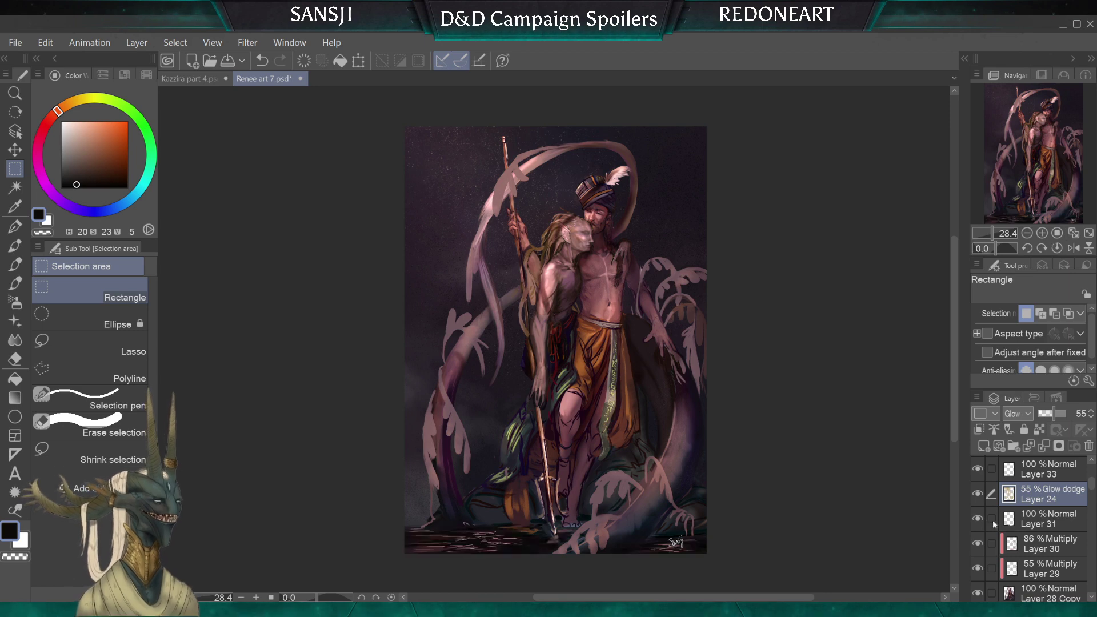
Examine the layers above Layer 24 in Renee art 7.psd, checking Layer 35's visibility, and return to the Kazzira part 4 document
{"action": "scroll", "coordinate": [976, 490], "scroll_direction": "up", "scroll_amount": 2}
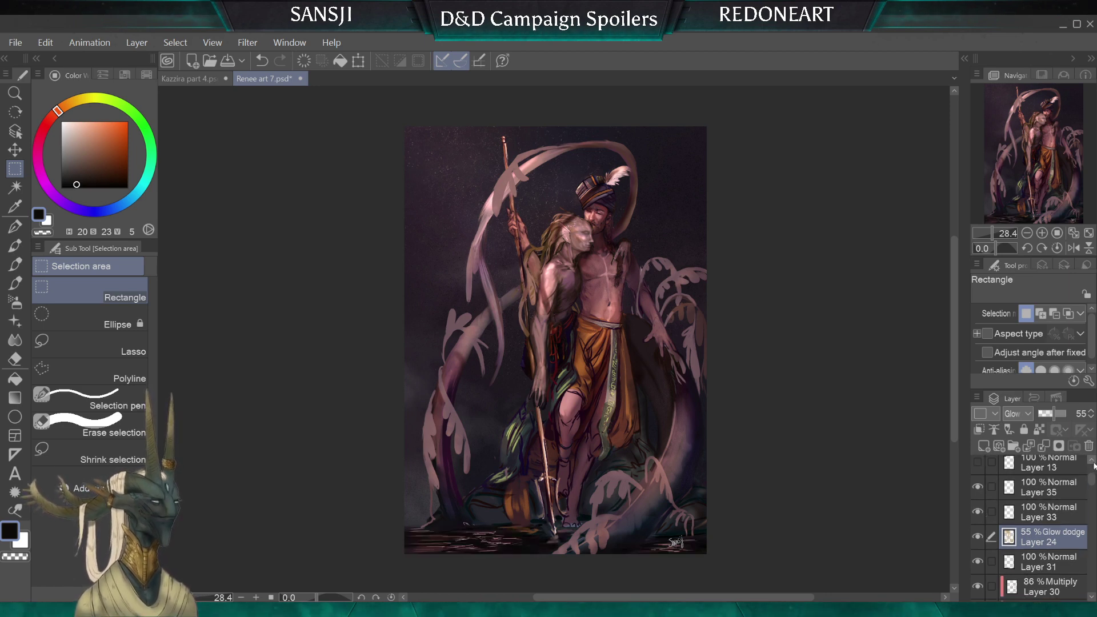
{"action": "left_click", "coordinate": [978, 487]}
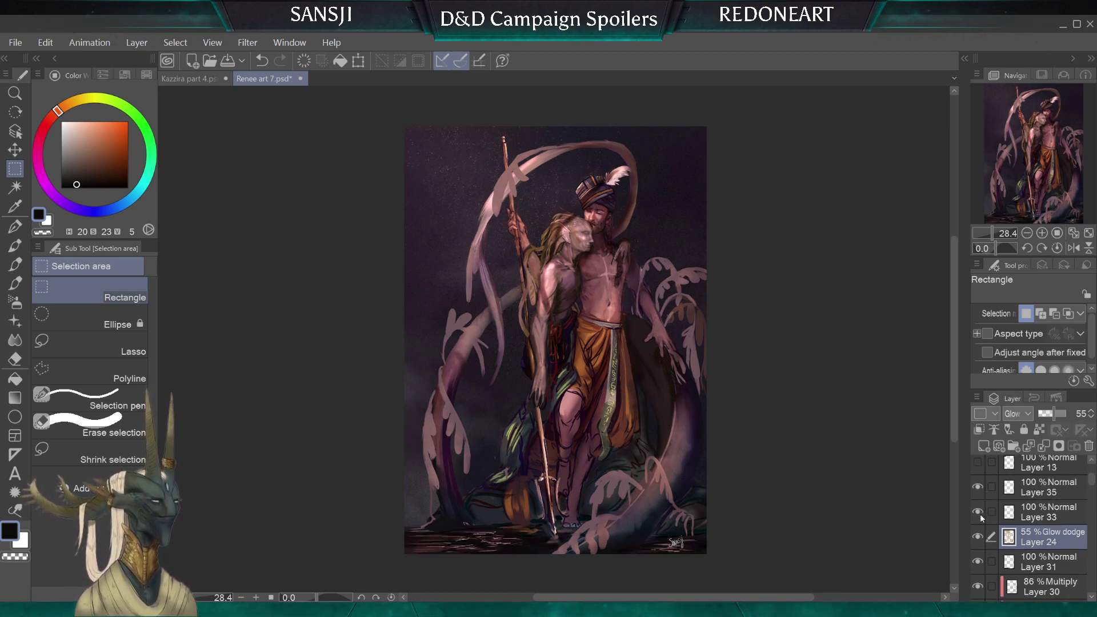
{"action": "scroll", "coordinate": [1094, 481], "scroll_direction": "up", "scroll_amount": 3}
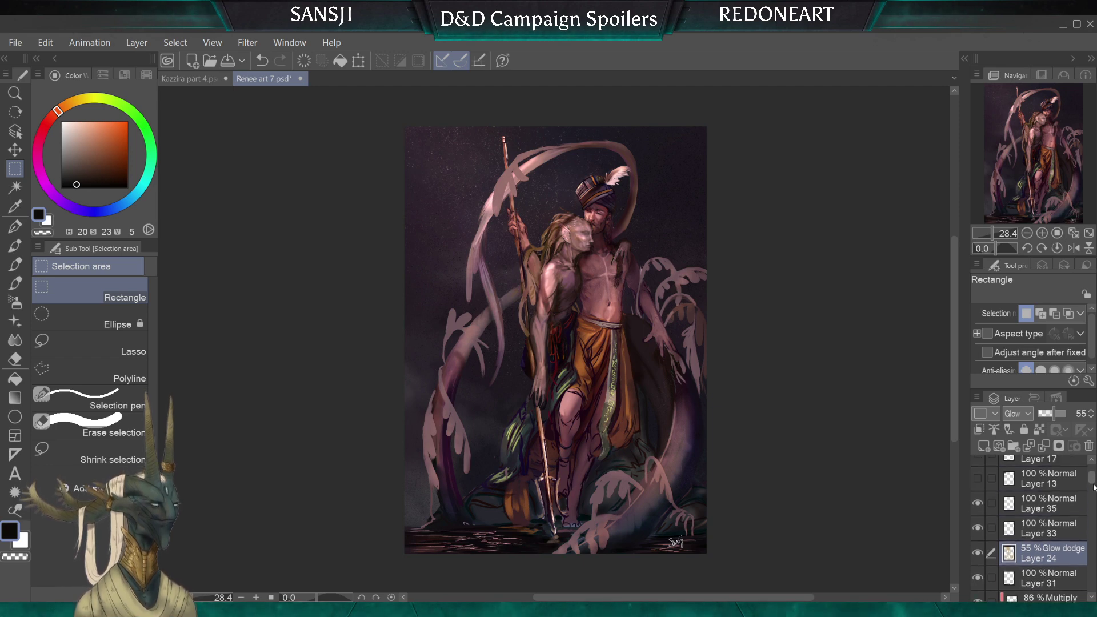
{"action": "left_click", "coordinate": [191, 75]}
{"action": "left_click_drag", "start_coordinate": [626, 340], "coordinate": [592, 339]}
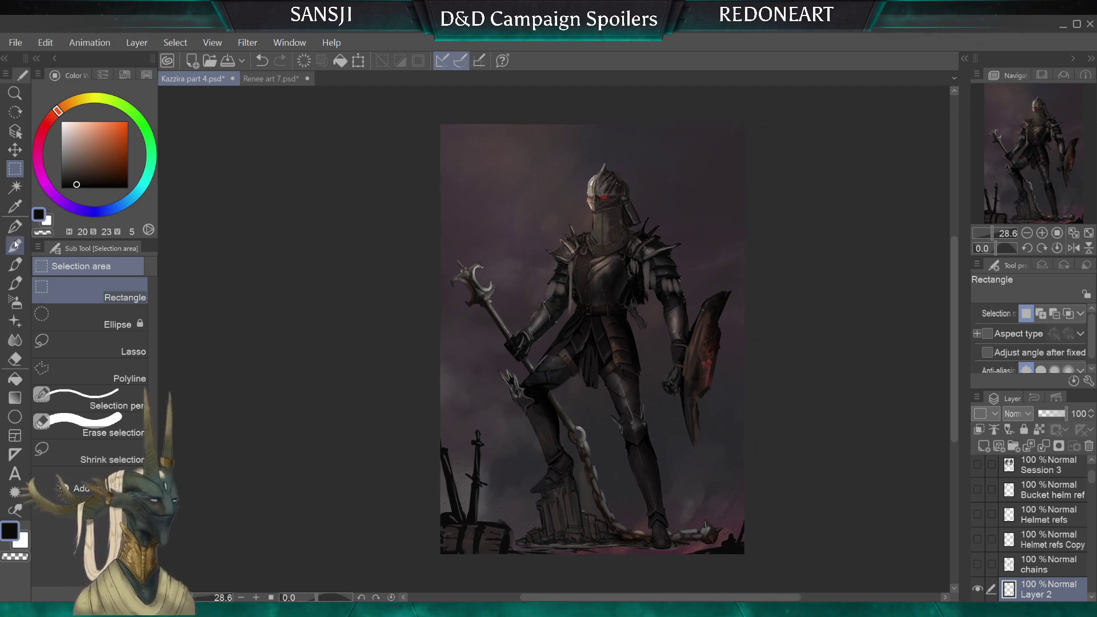
Switch to the brush tool and choose the DOTS 2 brush
{"action": "left_click", "coordinate": [12, 269]}
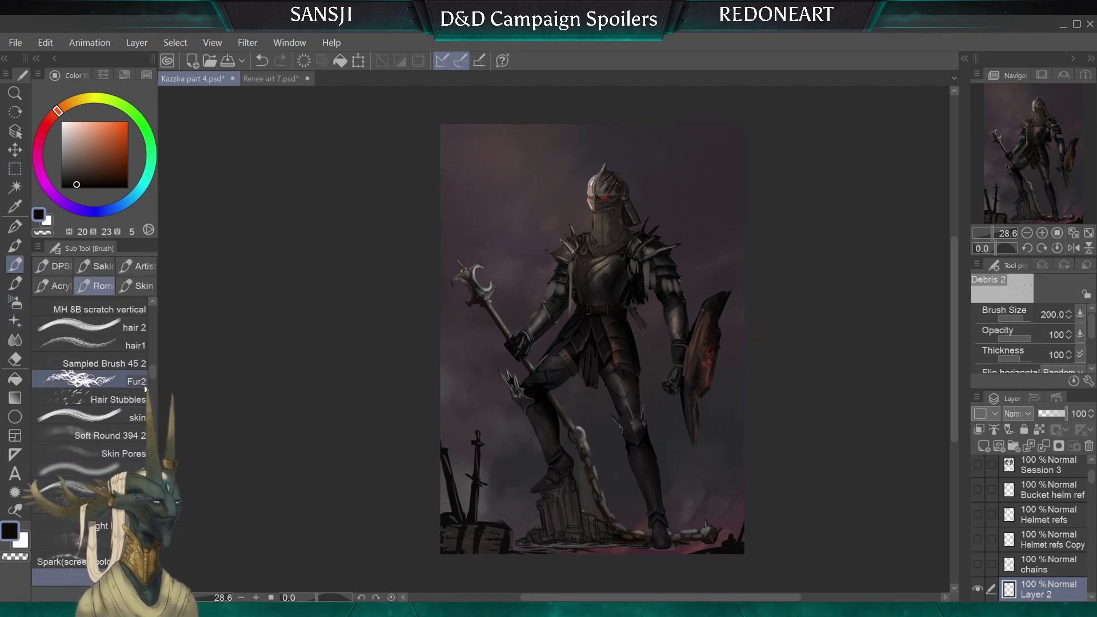
{"action": "scroll", "coordinate": [152, 380], "scroll_direction": "down", "scroll_amount": 5}
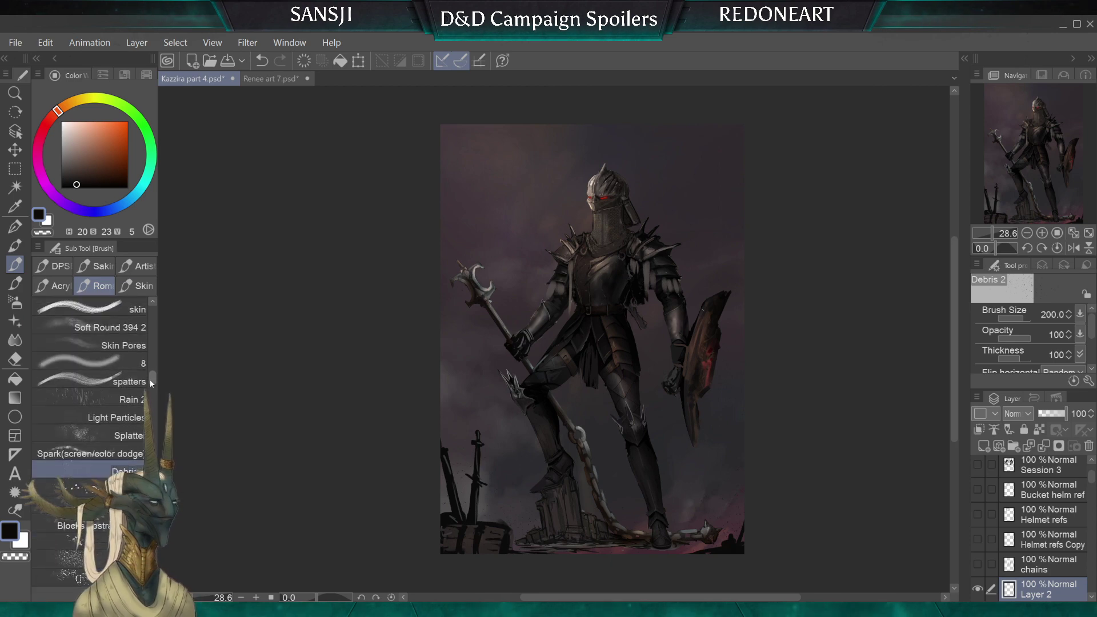
{"action": "scroll", "coordinate": [152, 384], "scroll_direction": "down", "scroll_amount": 5}
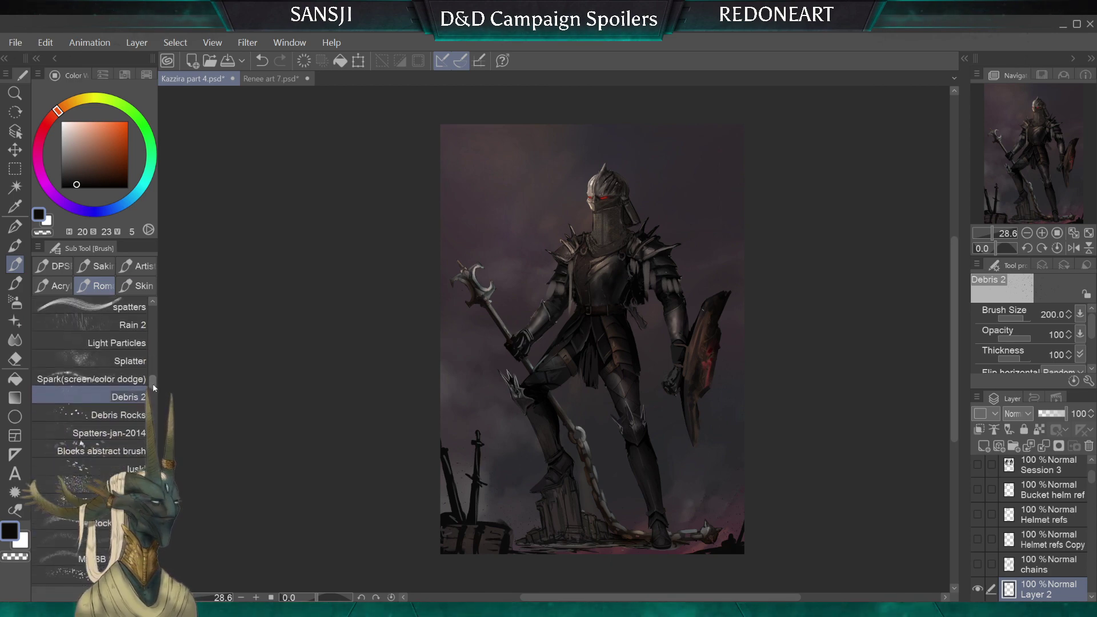
{"action": "left_click_drag", "start_coordinate": [153, 385], "coordinate": [154, 386]}
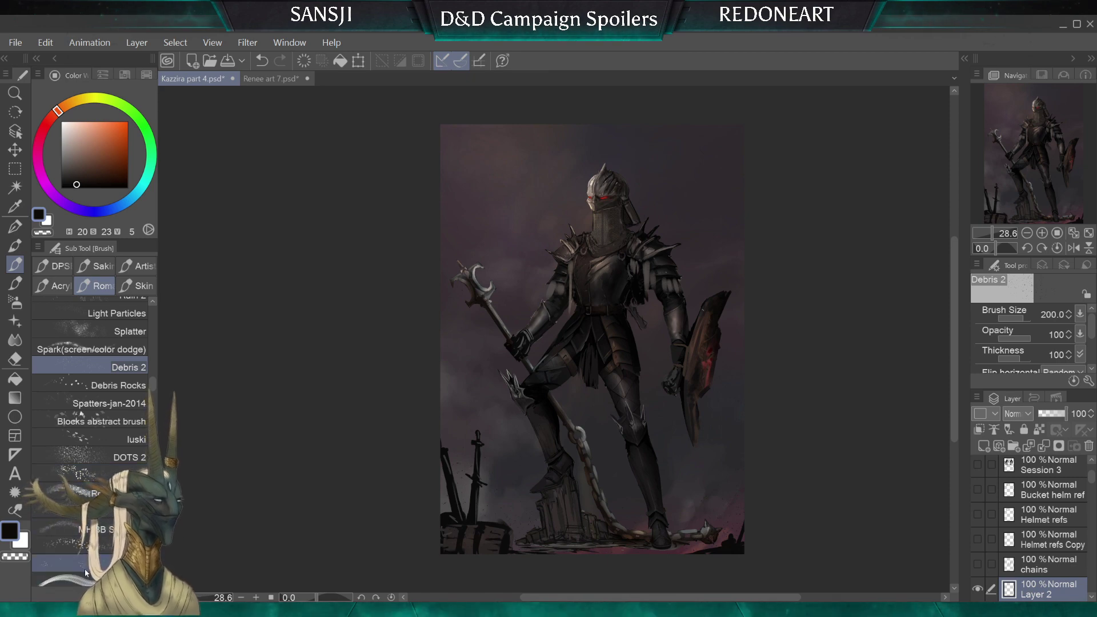
{"action": "left_click", "coordinate": [97, 457]}
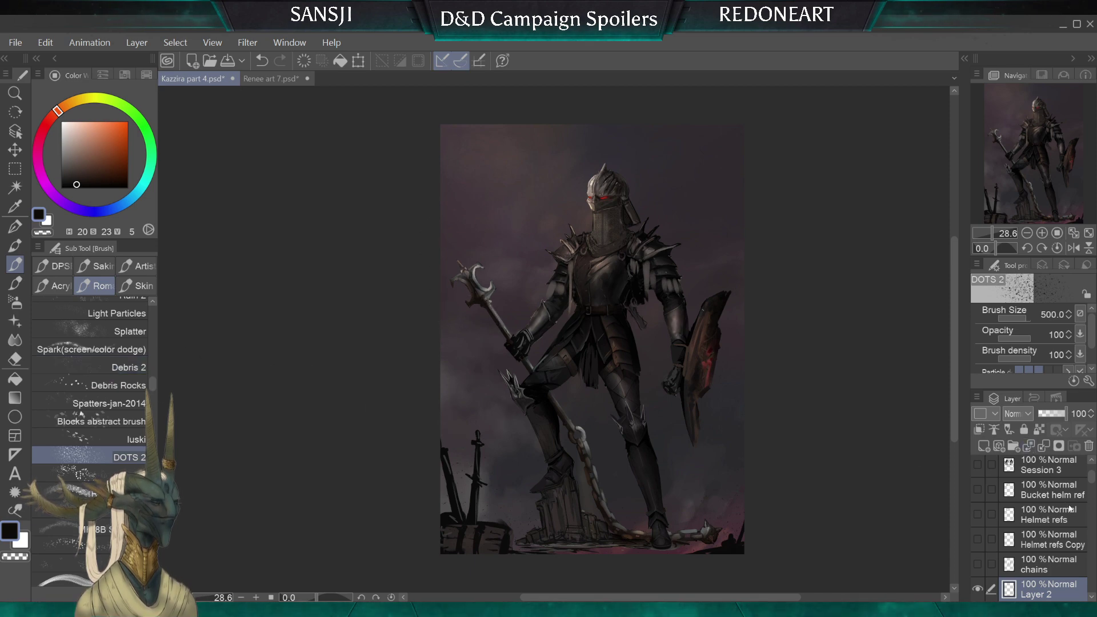
Make Layer 24 Copy active and set the paint colour to a muted orange with hue 22, saturation 50 and value 83
{"action": "scroll", "coordinate": [1070, 508], "scroll_direction": "down", "scroll_amount": 3}
{"action": "left_click", "coordinate": [1046, 549]}
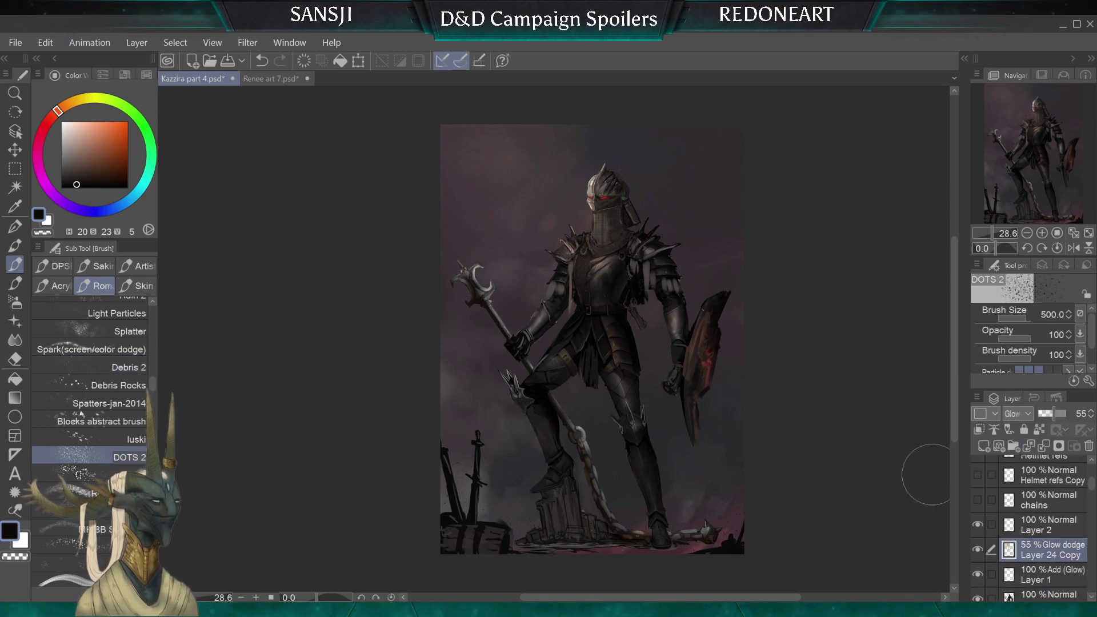
{"action": "left_click", "coordinate": [76, 101]}
{"action": "left_click", "coordinate": [89, 134]}
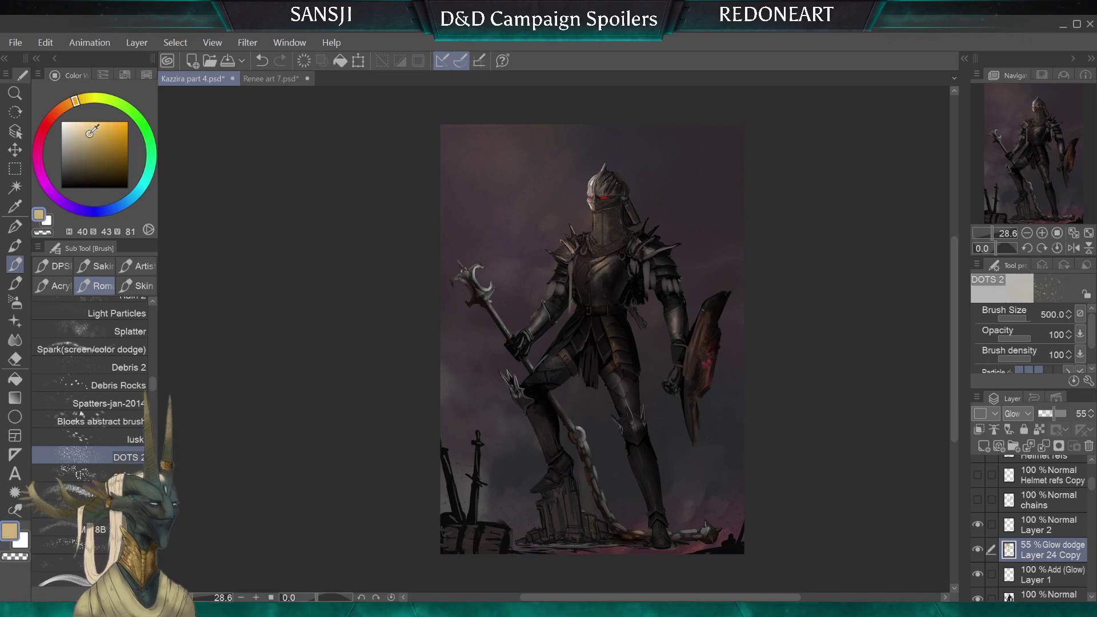
{"action": "left_click", "coordinate": [68, 104]}
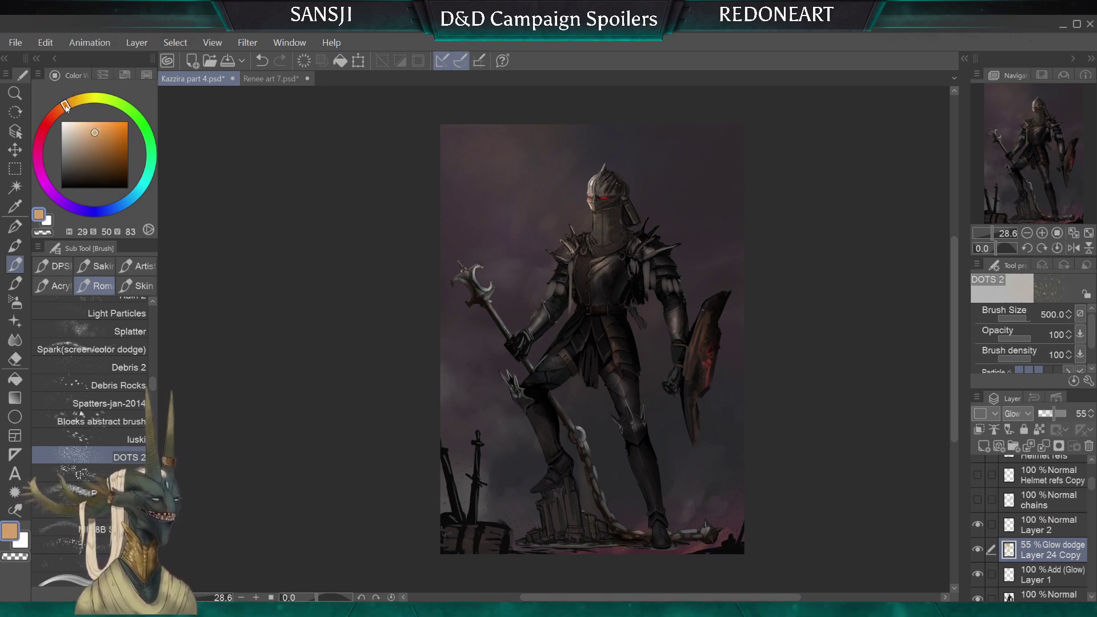
{"action": "left_click", "coordinate": [59, 108]}
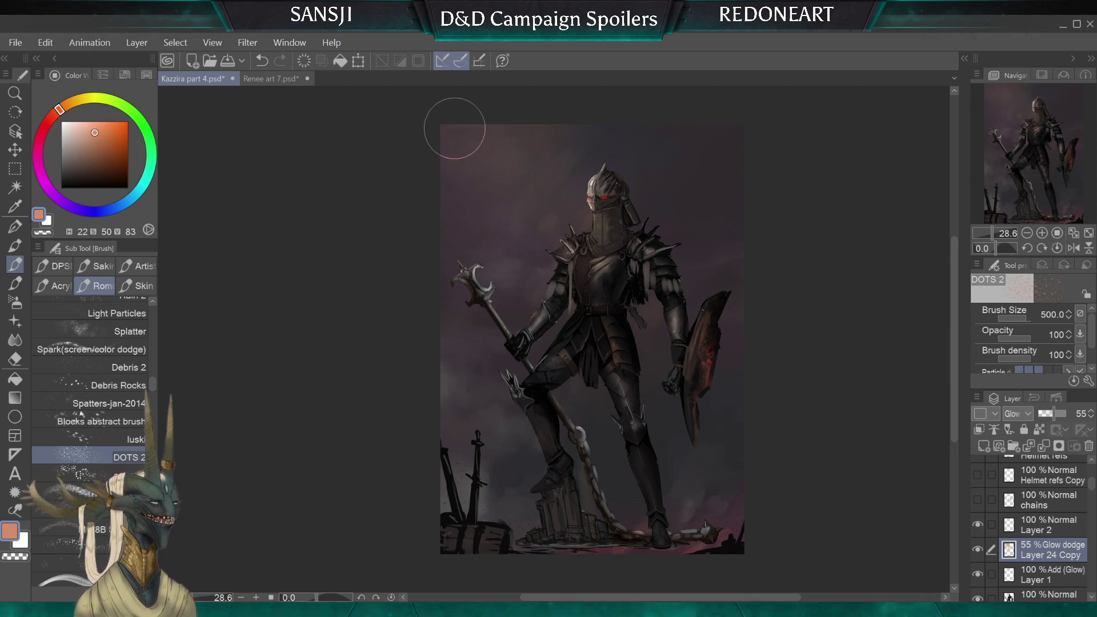
Scatter faint orange dots over the background around the knight with DOTS 2, varying the brush from 600 down to 170
{"action": "key", "text": "bracketleft"}
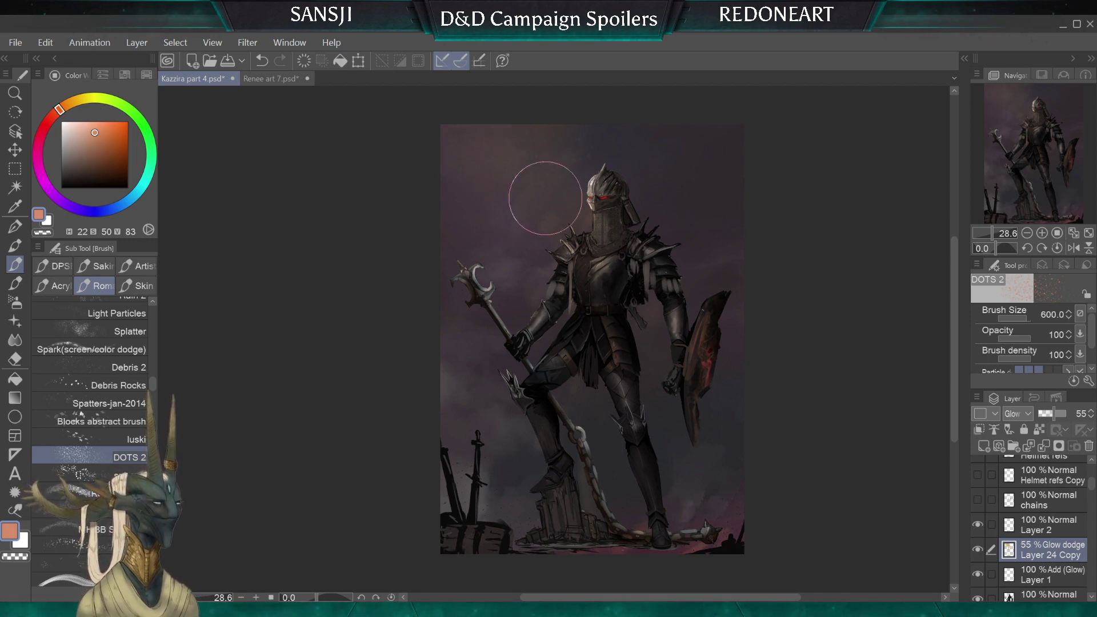
{"action": "key", "text": "bracketleft"}
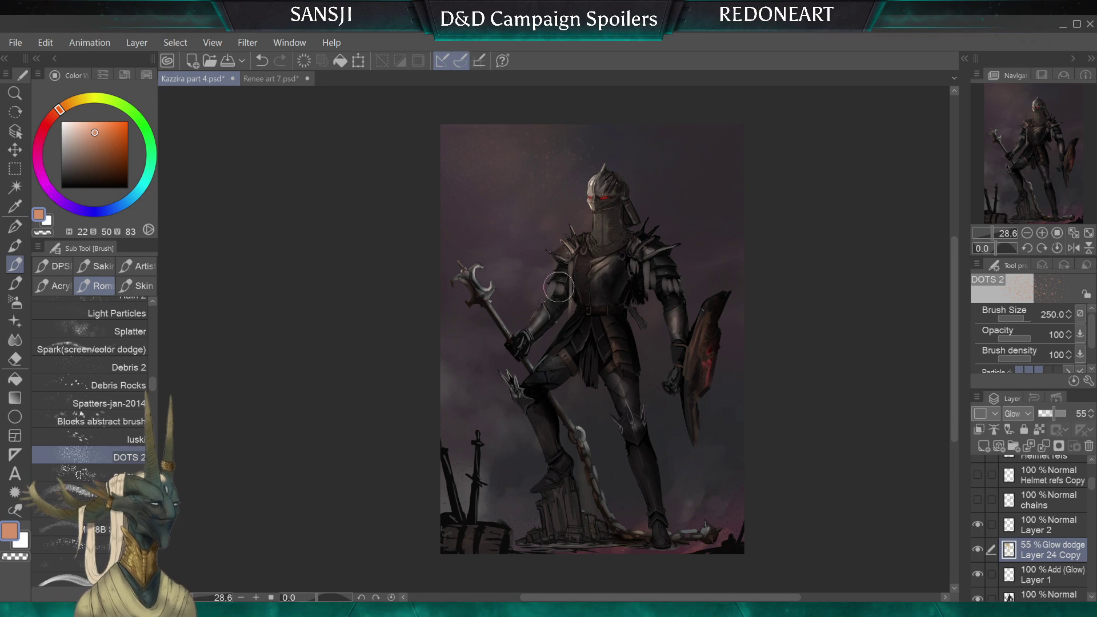
{"action": "key", "text": "bracketright"}
{"action": "key", "text": "bracketright"}
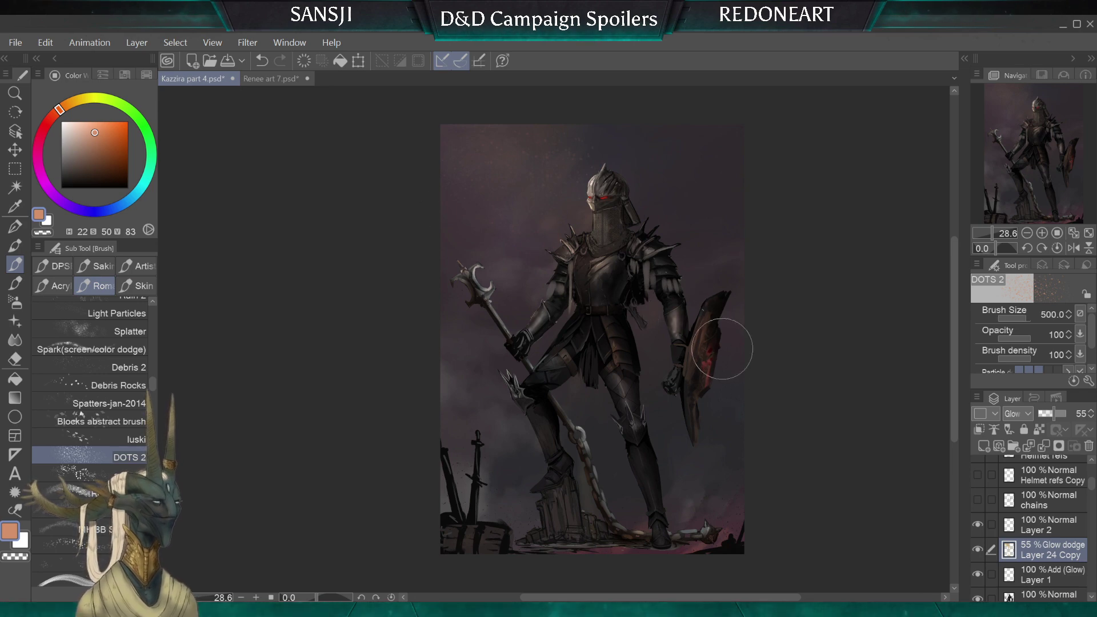
{"action": "key", "text": "bracketright"}
{"action": "key", "text": "bracketright"}
{"action": "key", "text": "bracketright"}
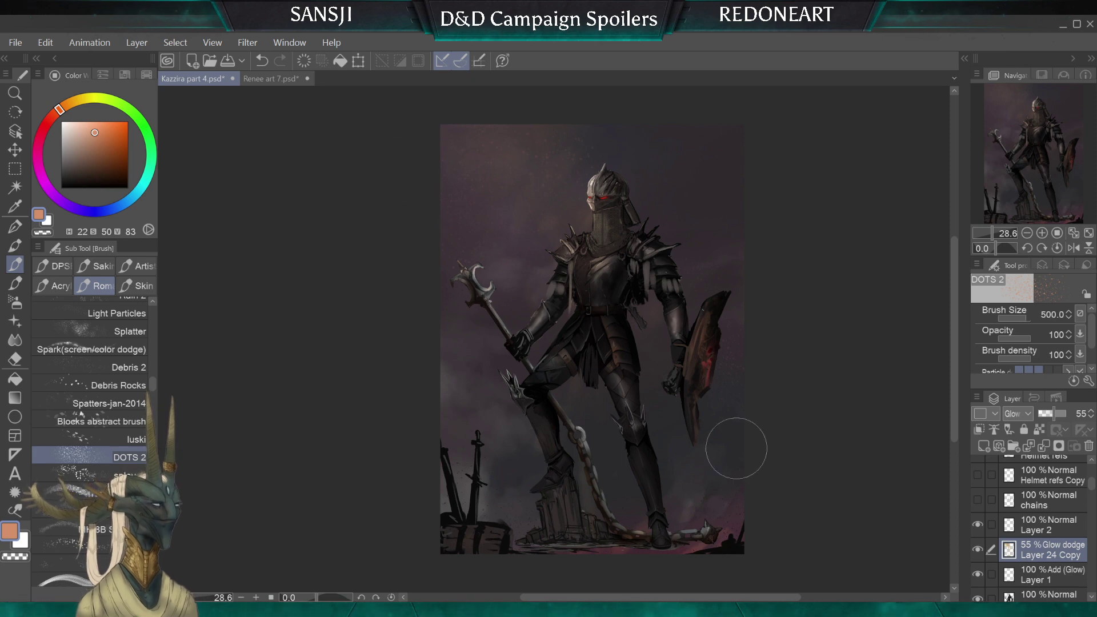
{"action": "key", "text": "bracketleft"}
{"action": "key", "text": "bracketleft"}
{"action": "key", "text": "bracketleft"}
{"action": "key", "text": "bracketleft"}
{"action": "key", "text": "bracketleft"}
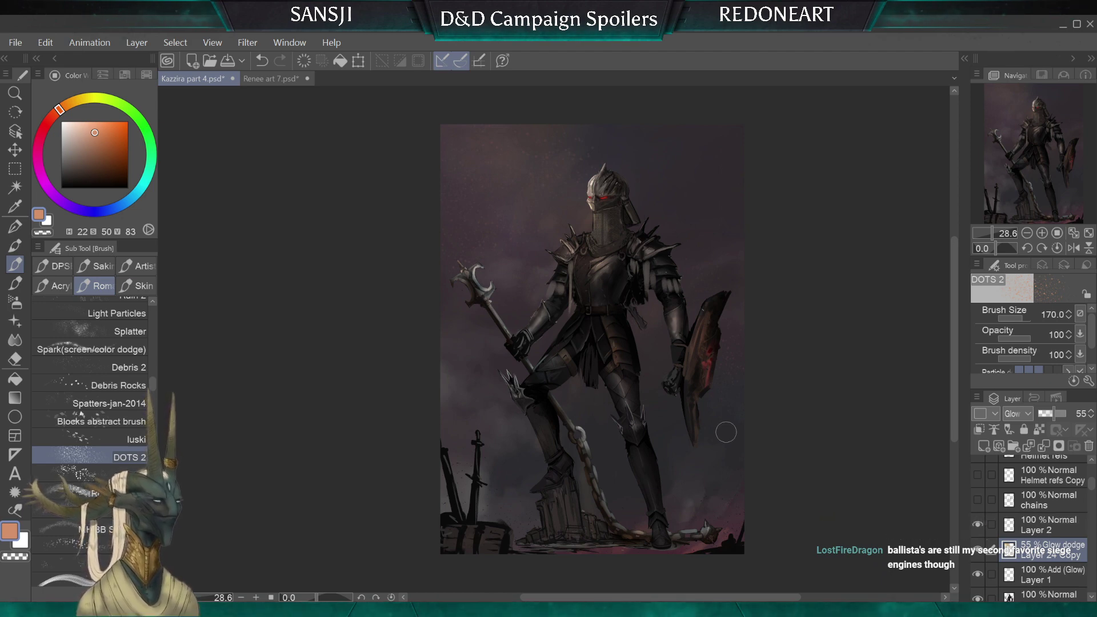
Scatter brighter orange specks (22, 57, 100) across the sky with Debris 2 at size 200 on a new layer above Layer 24 Copy
{"action": "left_click", "coordinate": [100, 123]}
{"action": "left_click", "coordinate": [98, 121]}
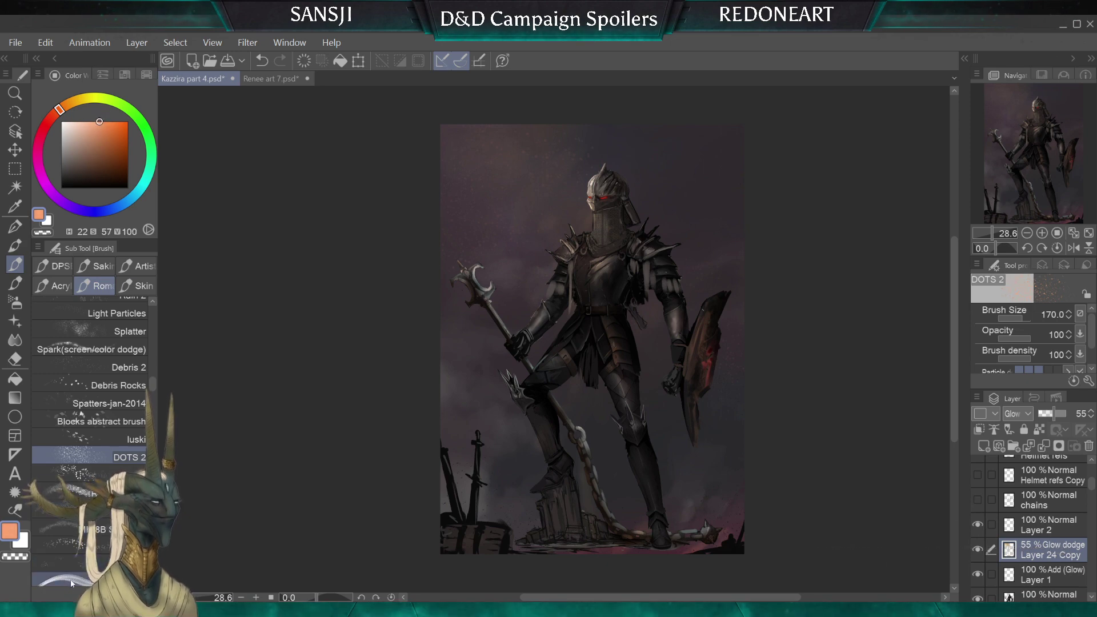
{"action": "left_click", "coordinate": [984, 447]}
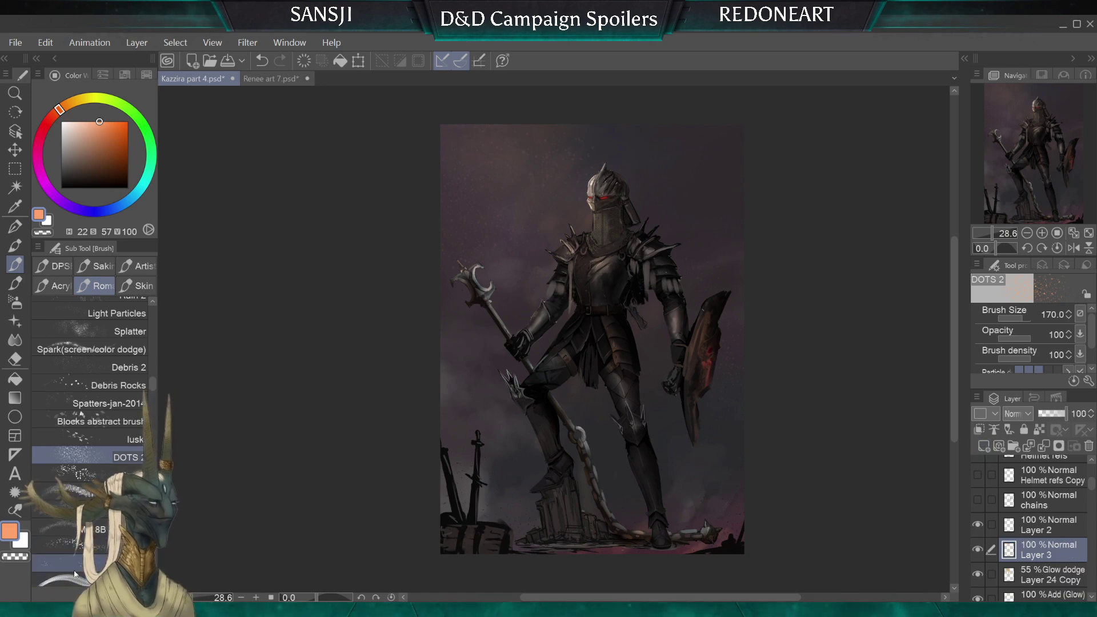
{"action": "left_click", "coordinate": [83, 366]}
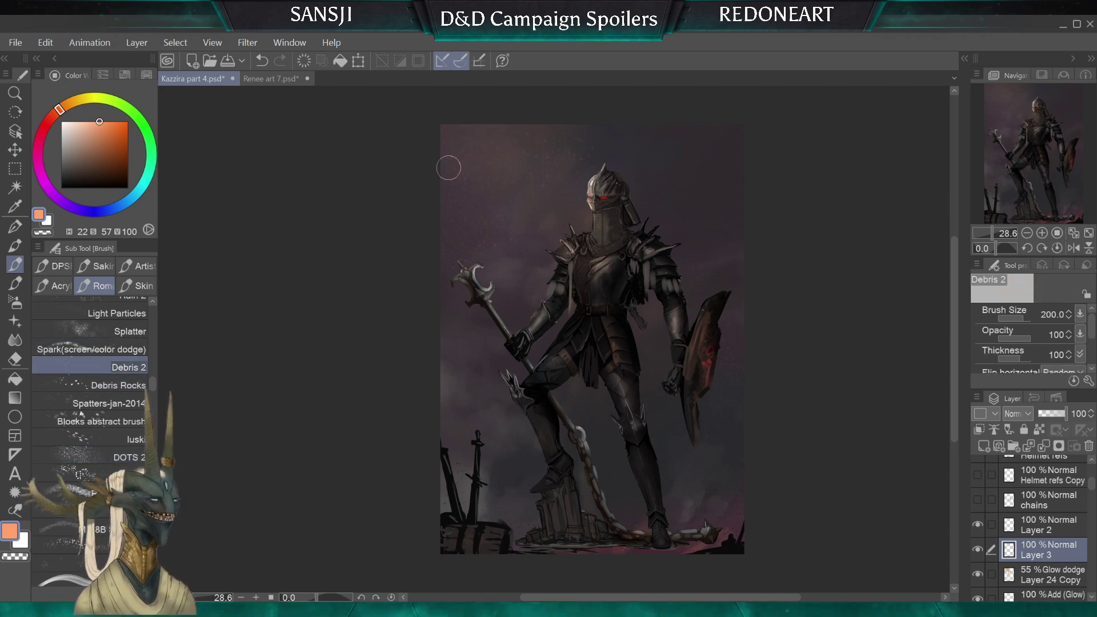
{"action": "key", "text": "bracketright"}
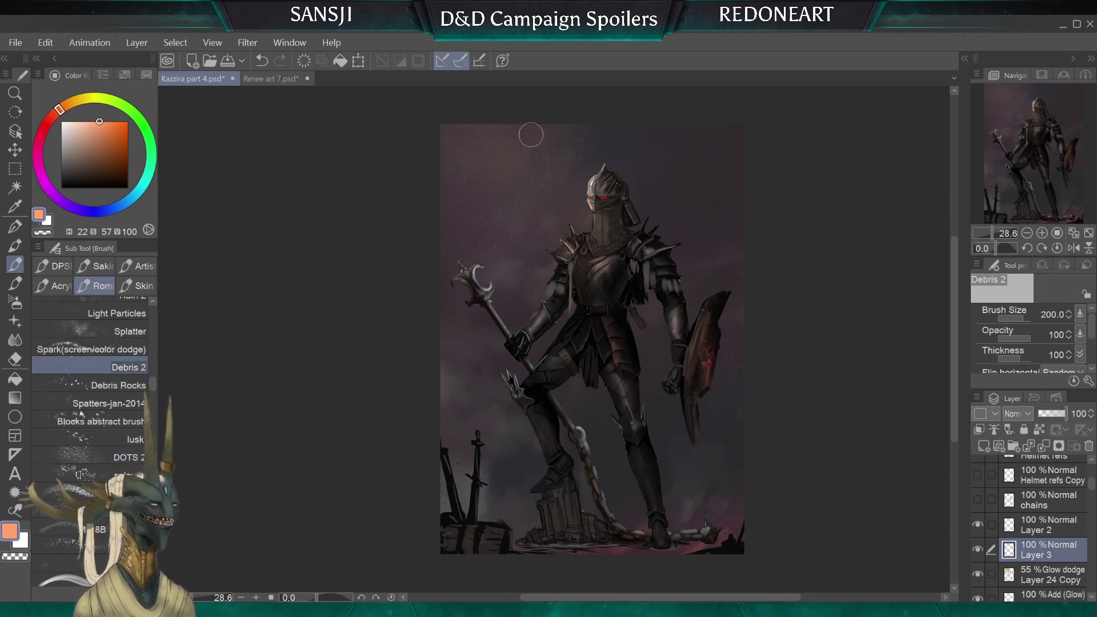
{"action": "key", "text": "bracketleft"}
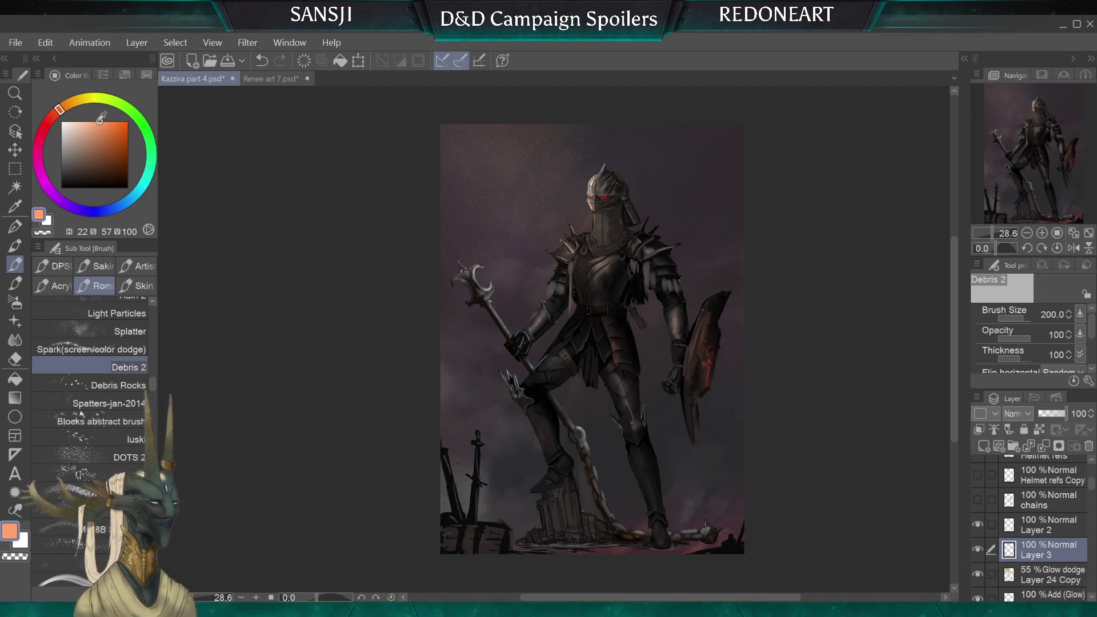
Change the colour to yellow-orange (37, 58, 100) and scatter Debris 2 specks over the sky and beside the shield at sizes 150 to 300
{"action": "left_click_drag", "start_coordinate": [108, 128], "coordinate": [73, 102]}
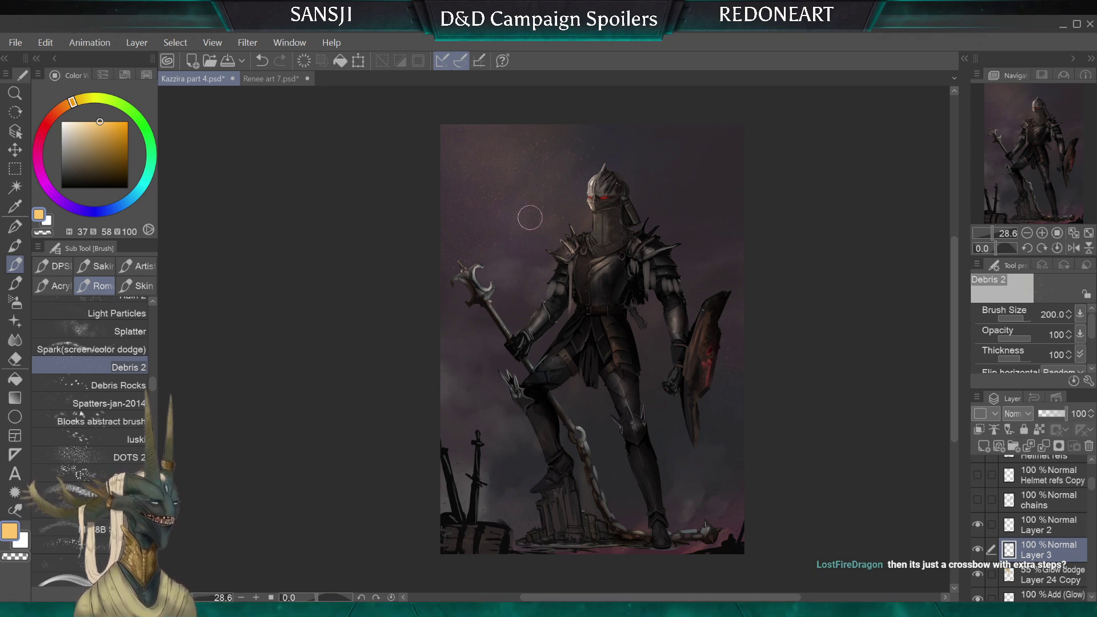
{"action": "key", "text": "bracketleft"}
{"action": "key", "text": "bracketleft"}
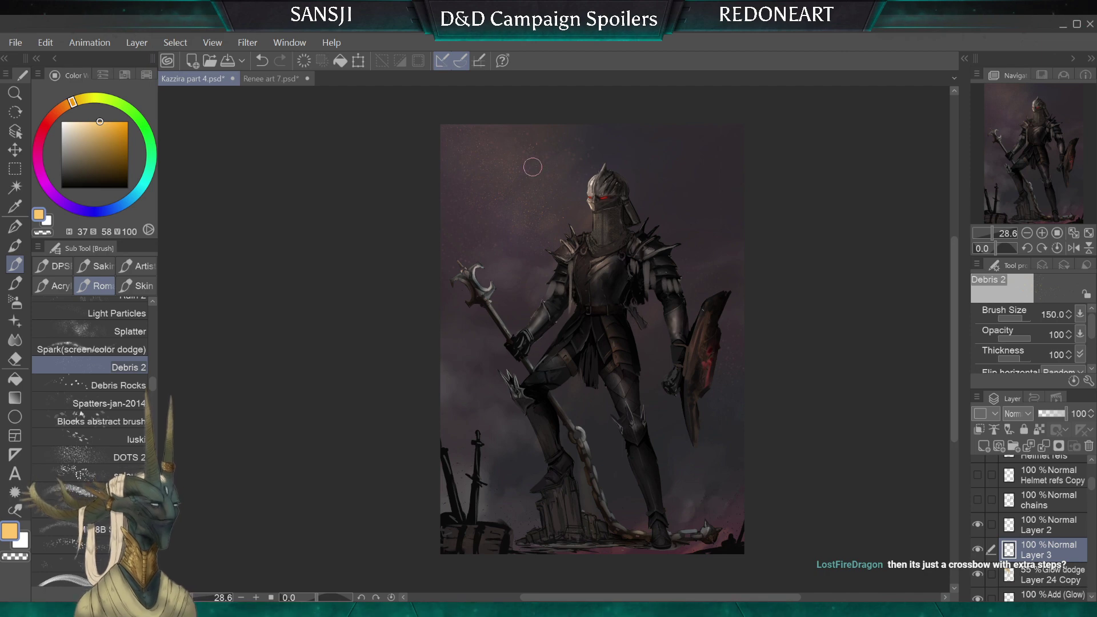
{"action": "key", "text": "bracketright"}
{"action": "key", "text": "bracketright"}
{"action": "key", "text": "bracketleft"}
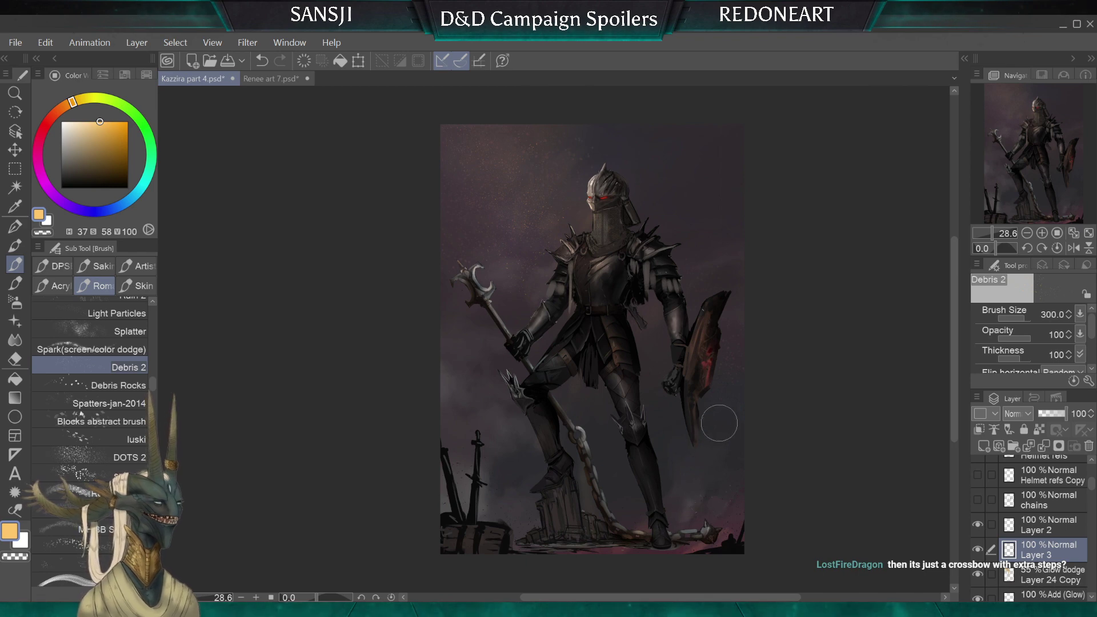
{"action": "key", "text": "bracketleft"}
{"action": "key", "text": "bracketleft"}
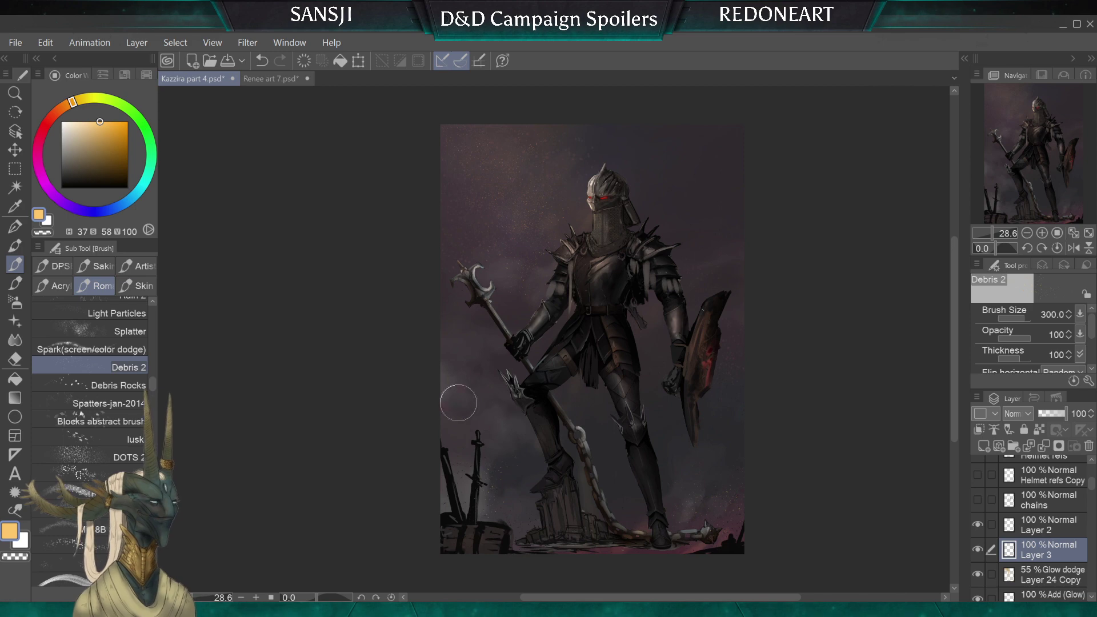
Add smaller yellow-orange debris specks around the planted swords, reducing the Debris 2 brush to between 250 and 150
{"action": "key", "text": "bracketleft"}
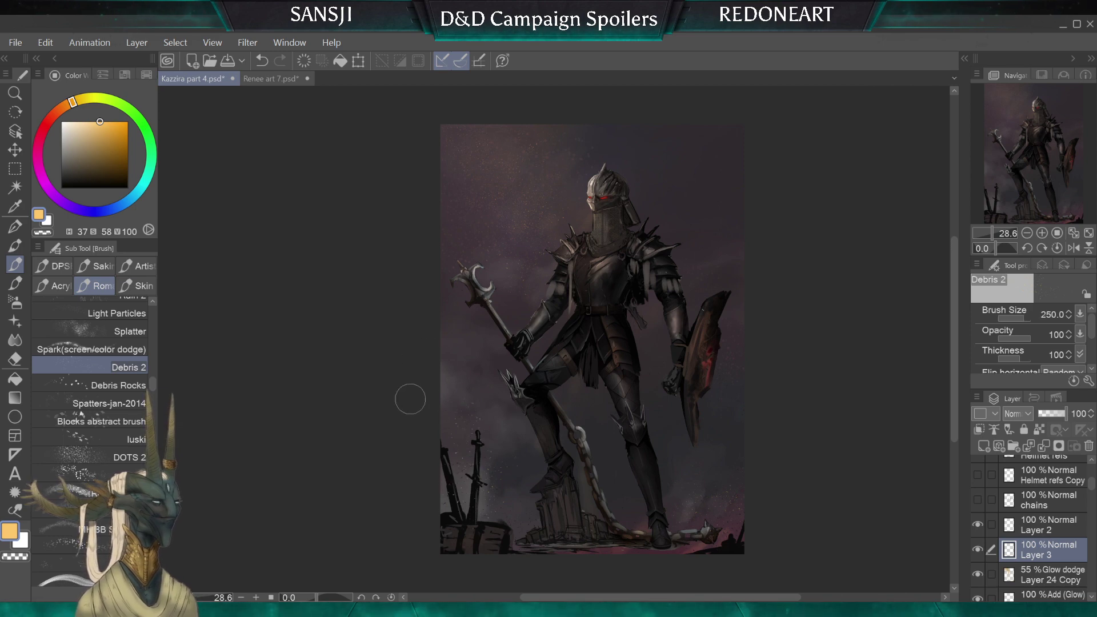
{"action": "key", "text": "bracketleft"}
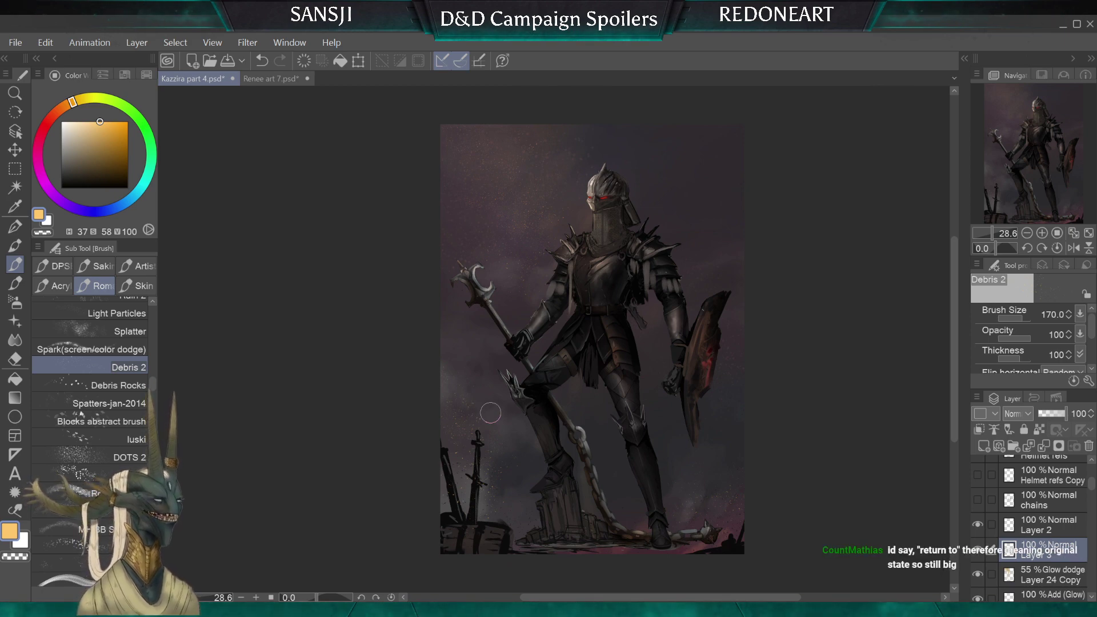
{"action": "key", "text": "bracketleft"}
{"action": "key", "text": "bracketleft"}
{"action": "key", "text": "bracketleft"}
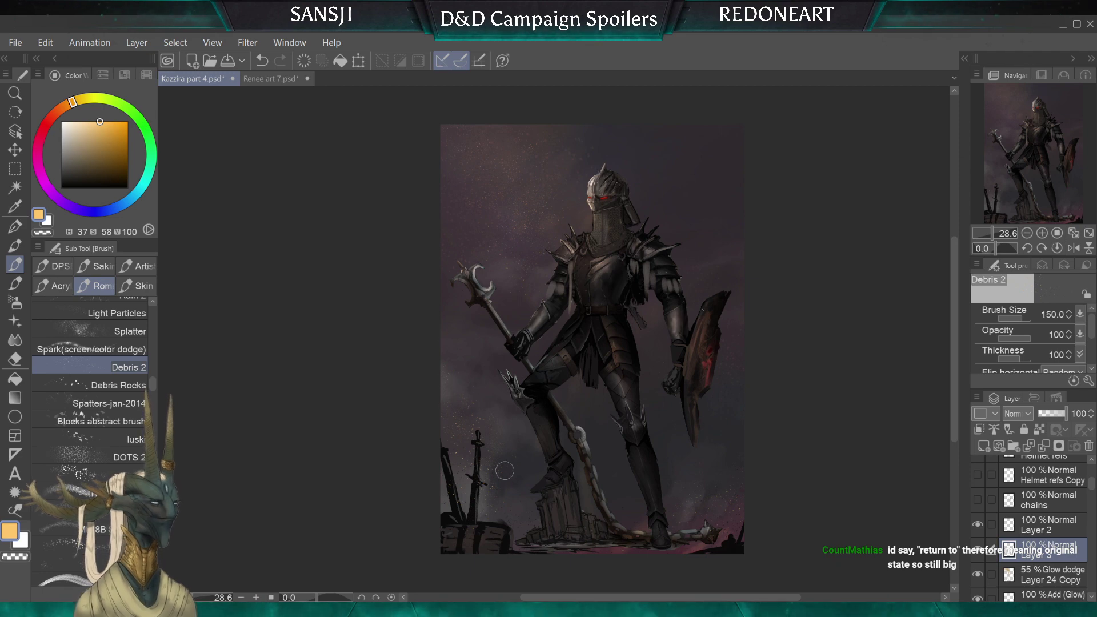
{"action": "key", "text": "bracketright"}
{"action": "key", "text": "bracketright"}
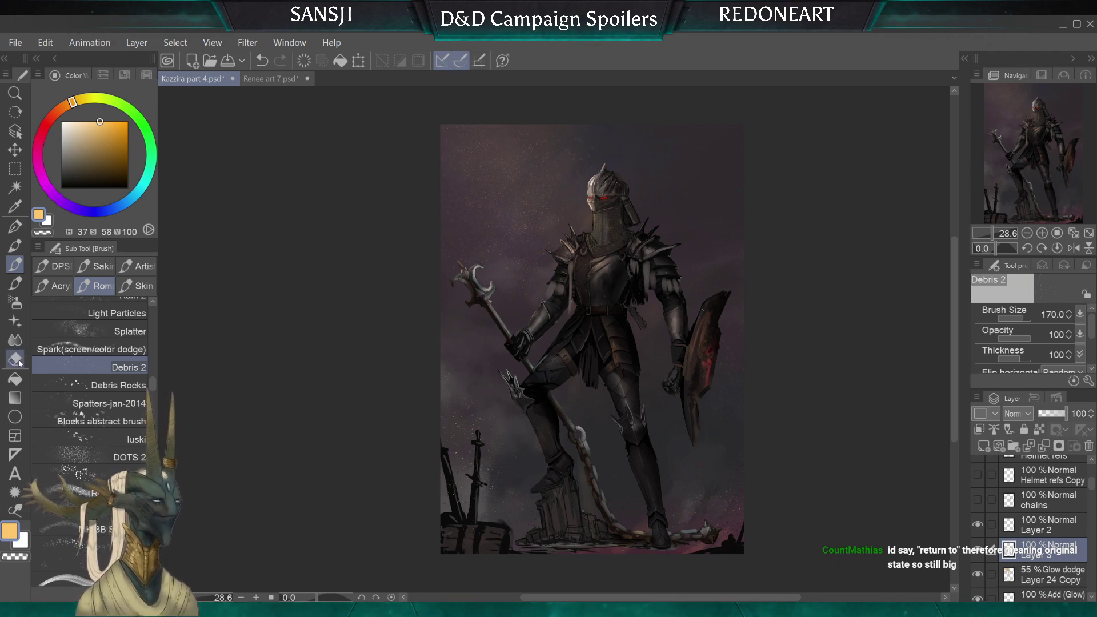
Fade the excess specks over the planted swords on Layer 3 with the Soft eraser, reducing its size to 250
{"action": "key", "text": "e"}
{"action": "key", "text": "bracketleft"}
{"action": "key", "text": "bracketleft"}
{"action": "key", "text": "bracketleft"}
{"action": "key", "text": "bracketleft"}
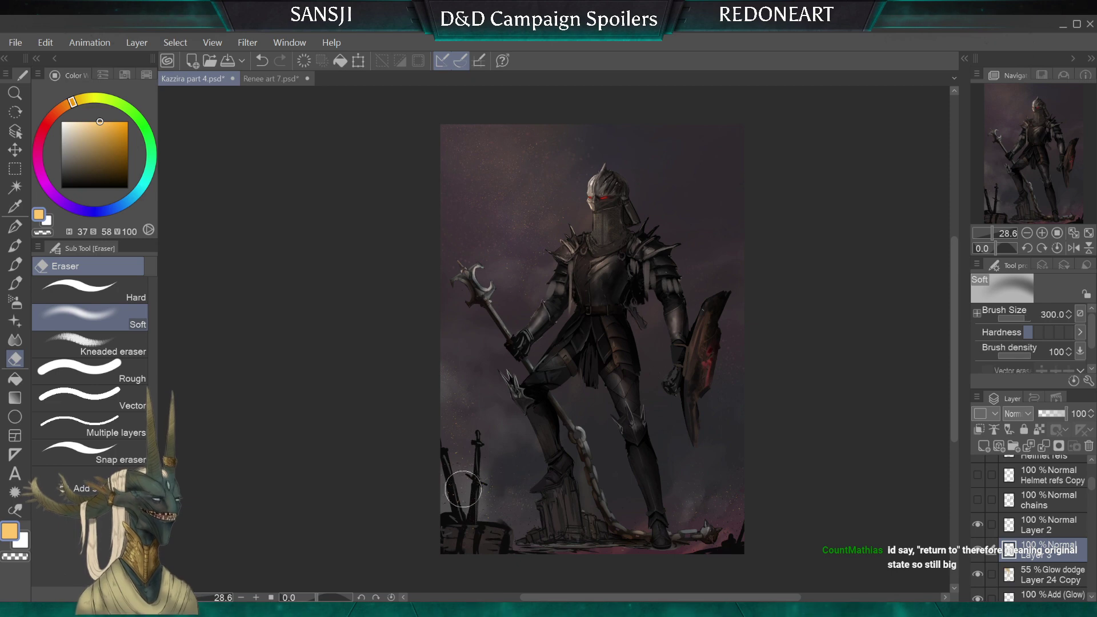
Soften the dark ground debris on Layer 2 with the Soft eraser at up to size 300, and reduce the eraser to 120
{"action": "left_click", "coordinate": [1052, 574]}
{"action": "left_click", "coordinate": [1050, 525]}
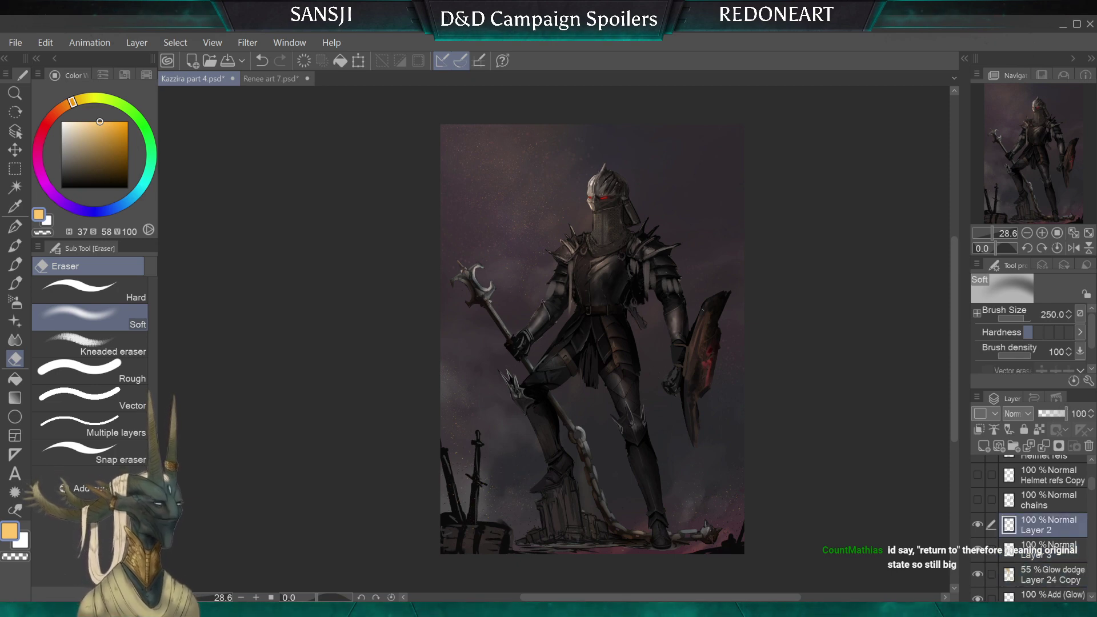
{"action": "key", "text": "bracketleft"}
{"action": "key", "text": "bracketright"}
{"action": "key", "text": "bracketright"}
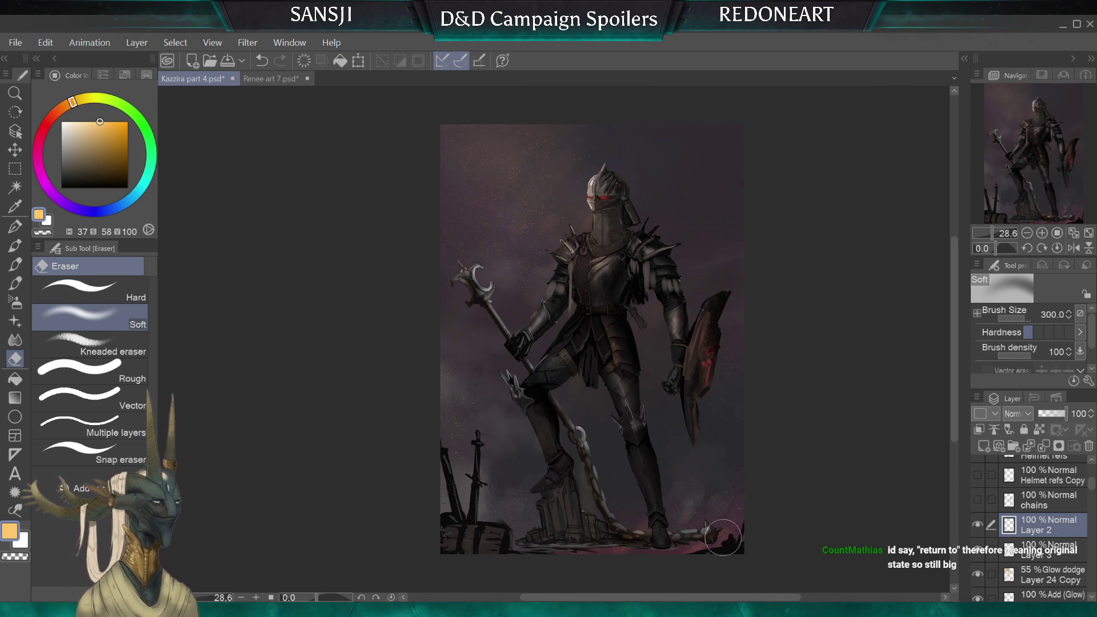
{"action": "key", "text": "bracketleft"}
{"action": "key", "text": "bracketleft"}
{"action": "key", "text": "bracketleft"}
{"action": "key", "text": "bracketleft"}
{"action": "key", "text": "bracketleft"}
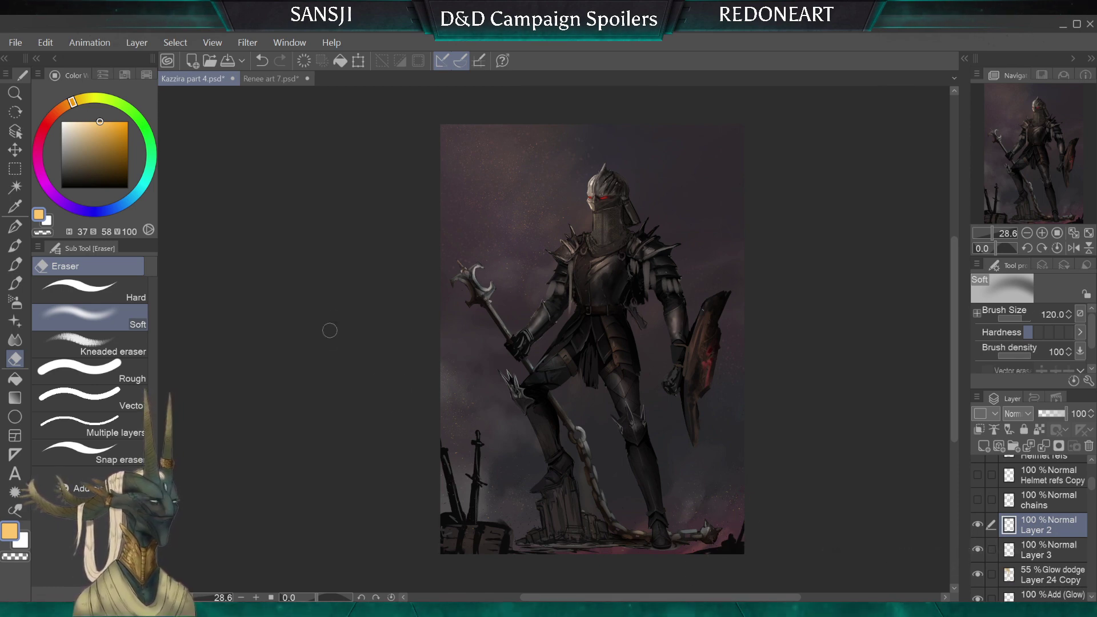
Select Layer 24 Copy and the Aérographe arrondi flou 300 brush, and enlarge the brush to size 500
{"action": "left_click", "coordinate": [1091, 596]}
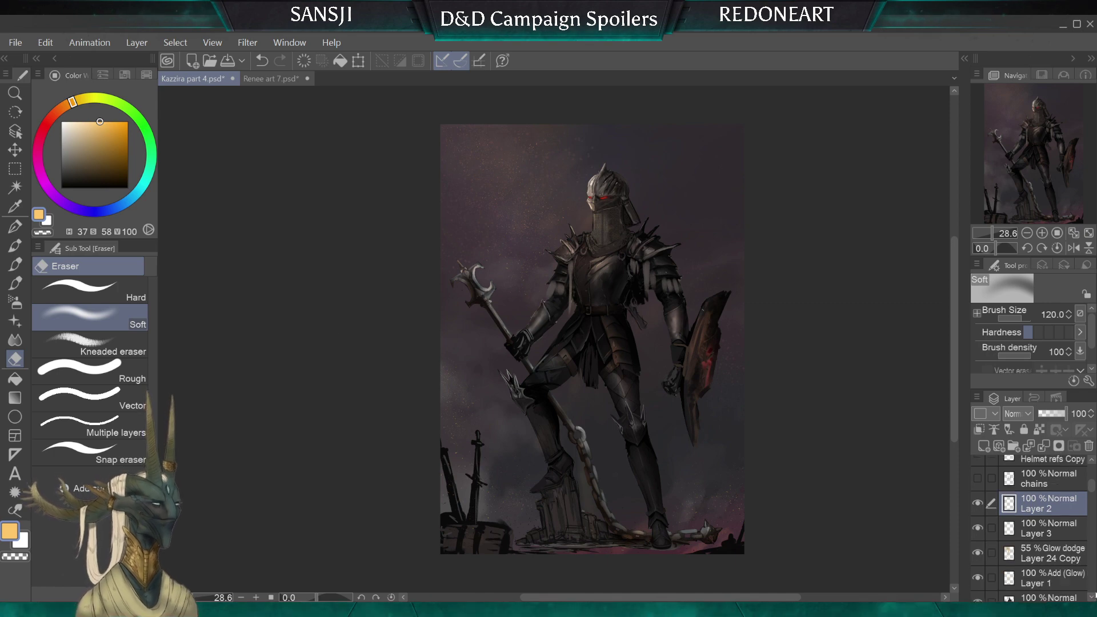
{"action": "left_click", "coordinate": [1017, 555]}
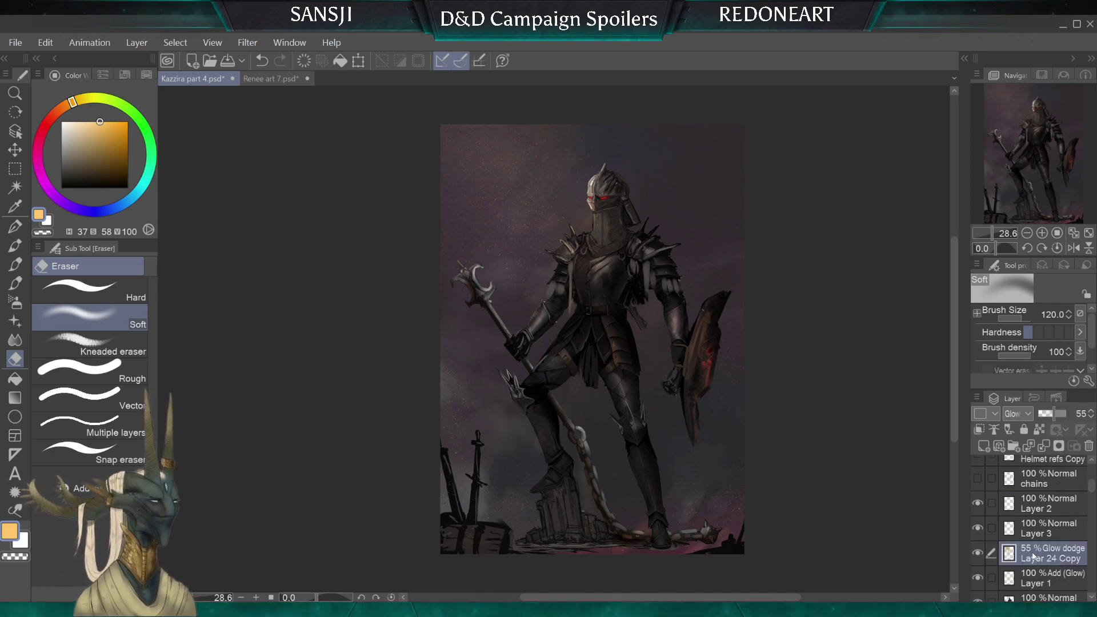
{"action": "left_click", "coordinate": [15, 245]}
{"action": "left_click", "coordinate": [15, 264]}
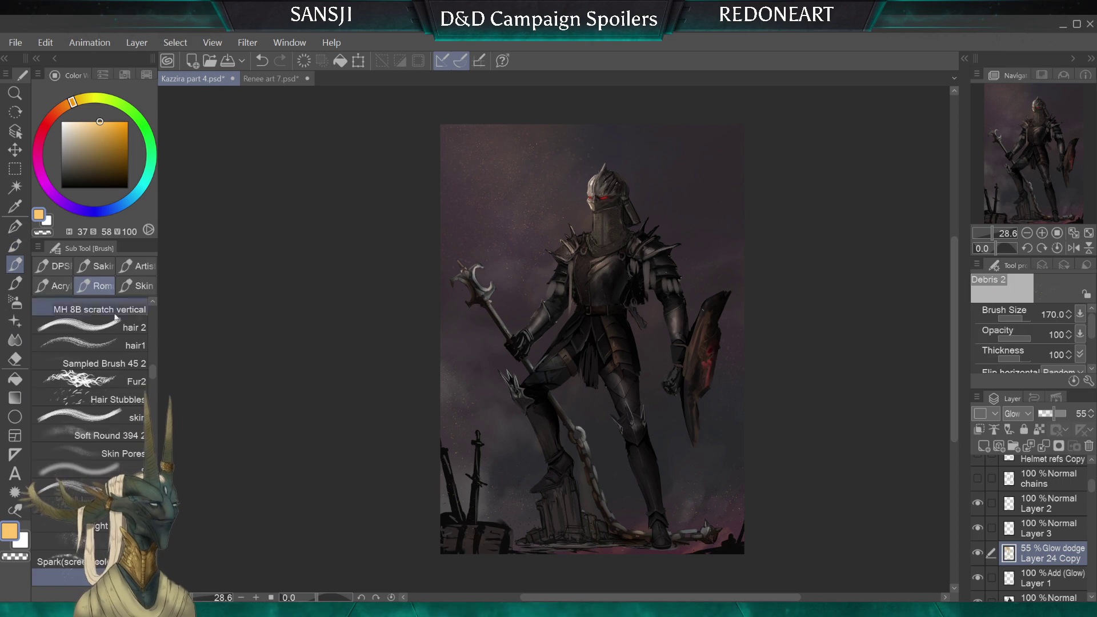
{"action": "left_click_drag", "start_coordinate": [151, 372], "coordinate": [153, 311]}
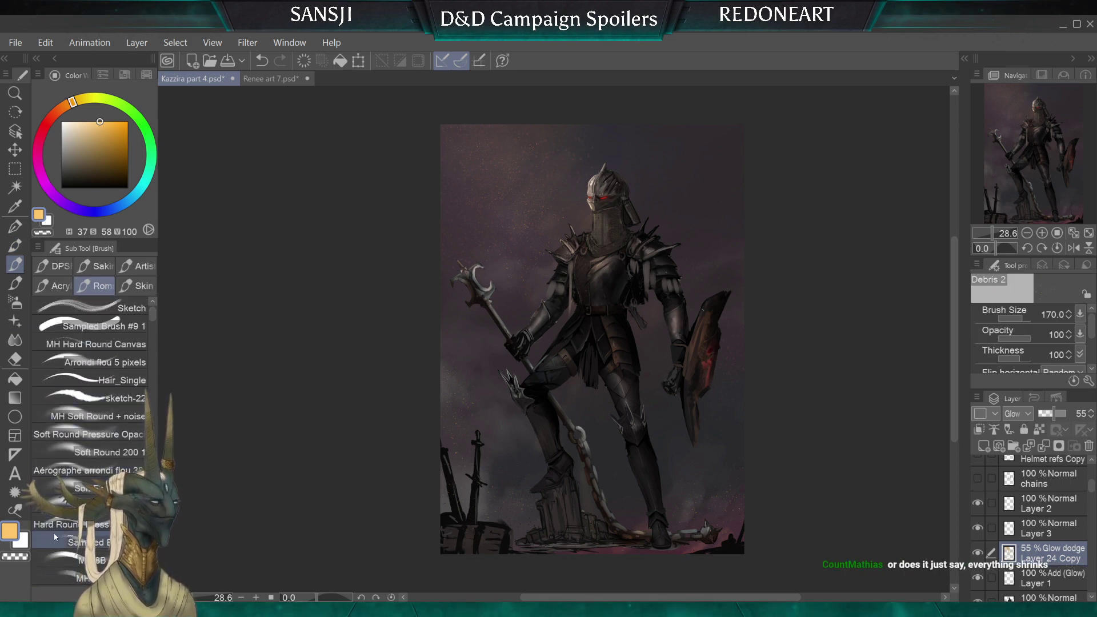
{"action": "left_click", "coordinate": [69, 470]}
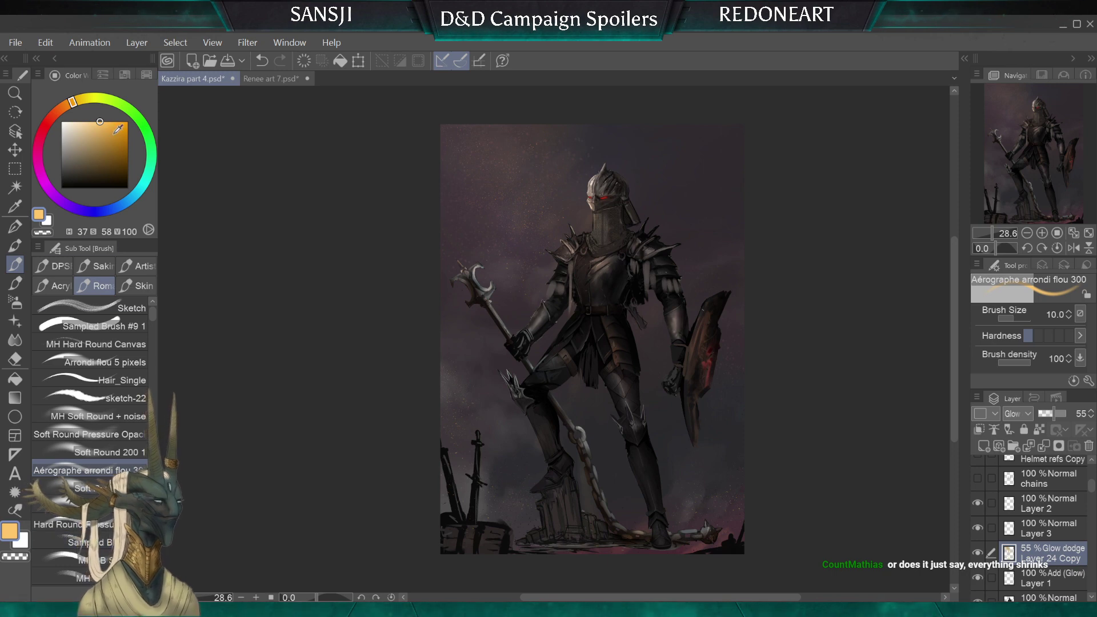
{"action": "key", "text": "bracketright"}
{"action": "key", "text": "bracketright"}
{"action": "key", "text": "bracketright"}
{"action": "key", "text": "bracketright"}
{"action": "key", "text": "bracketright"}
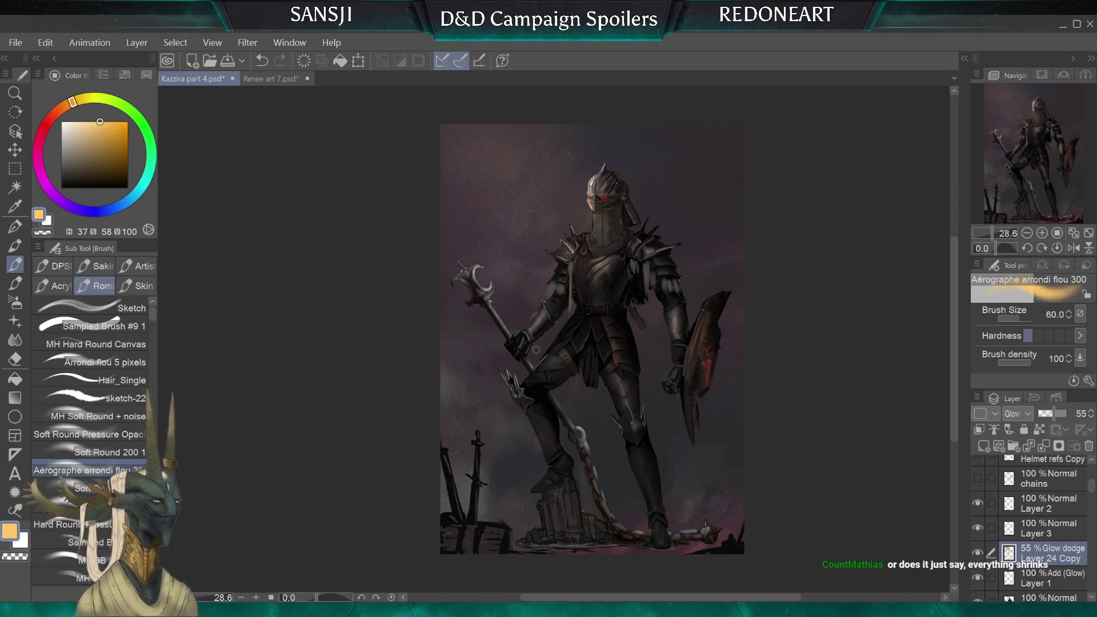
{"action": "key", "text": "bracketright"}
{"action": "key", "text": "bracketright"}
{"action": "key", "text": "bracketright"}
{"action": "key", "text": "bracketright"}
{"action": "key", "text": "bracketright"}
{"action": "key", "text": "bracketright"}
{"action": "key", "text": "bracketright"}
{"action": "key", "text": "bracketright"}
{"action": "key", "text": "bracketright"}
{"action": "key", "text": "bracketright"}
{"action": "key", "text": "bracketright"}
{"action": "key", "text": "bracketright"}
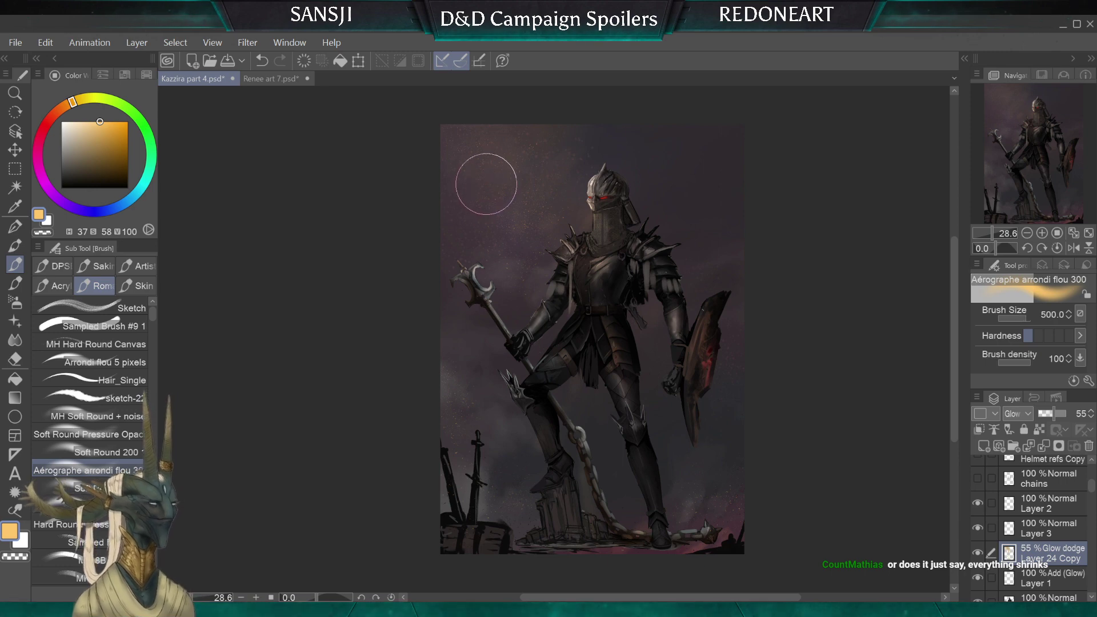
Try a soft yellow-orange glow in the sky's upper left corner on Layer 24 Copy, enlarging the airbrush to 1000, and undo it
{"action": "mouse_move", "coordinate": [498, 191]}
{"action": "left_mouse_down"}
{"action": "mouse_move", "coordinate": [427, 124]}
{"action": "mouse_move", "coordinate": [466, 183]}
{"action": "mouse_move", "coordinate": [468, 144]}
{"action": "left_mouse_up"}
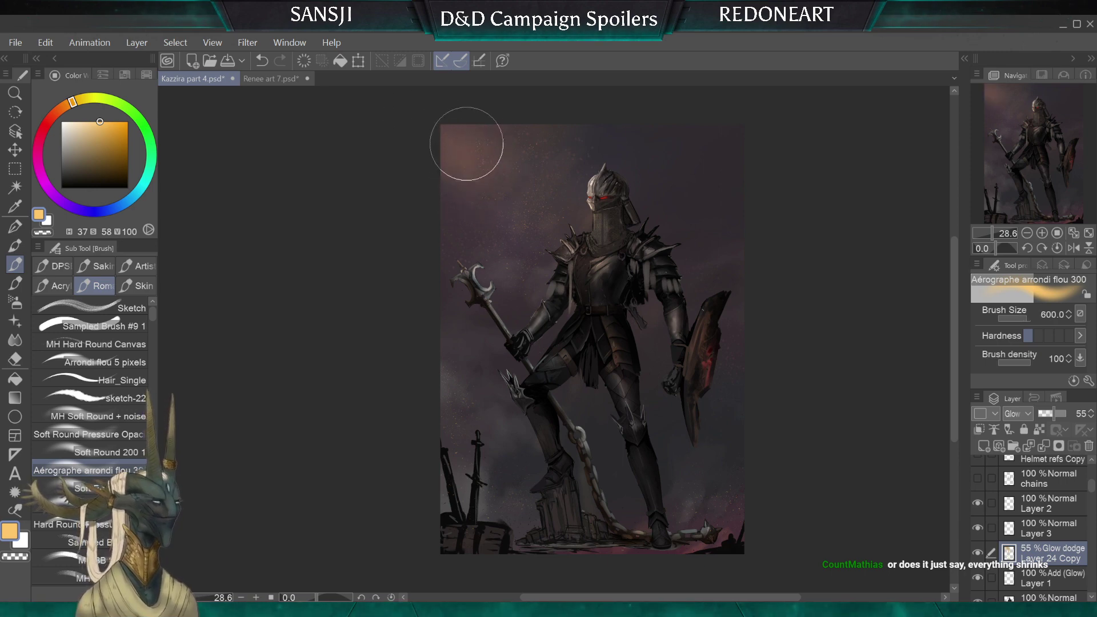
{"action": "key", "text": "bracketright"}
{"action": "key", "text": "bracketright"}
{"action": "key", "text": "bracketright"}
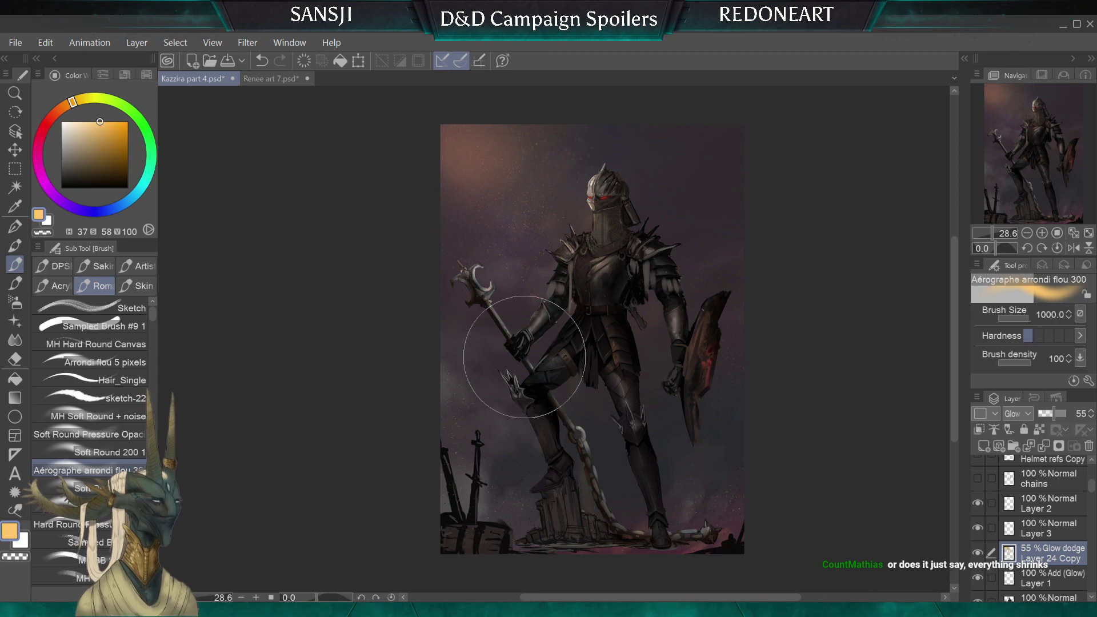
{"action": "key", "text": "ctrl+z"}
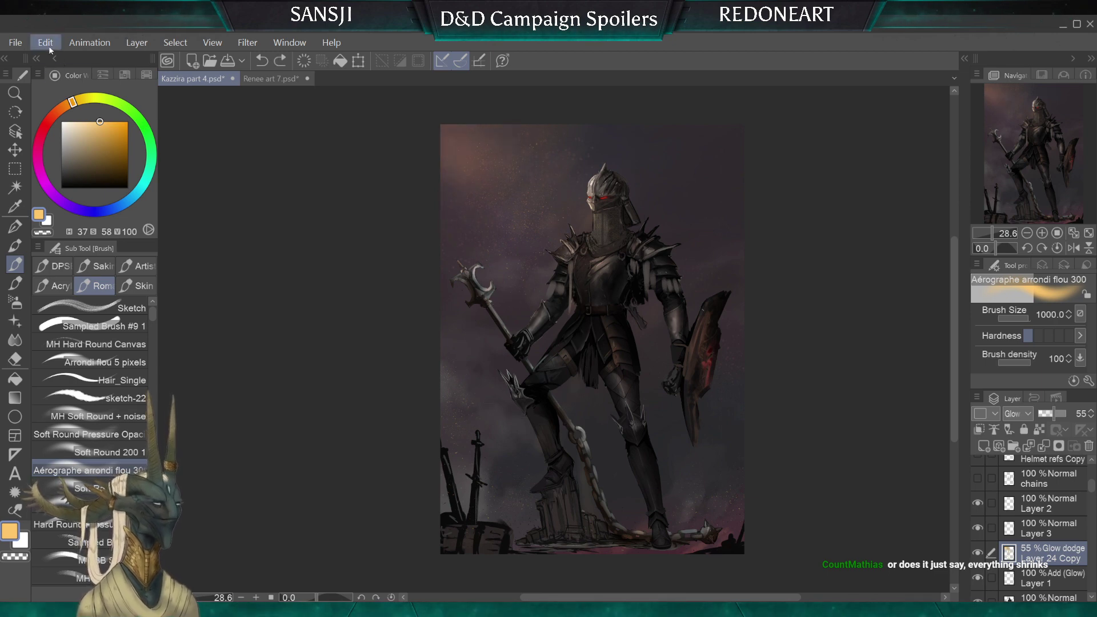
{"action": "key", "text": "ctrl+z"}
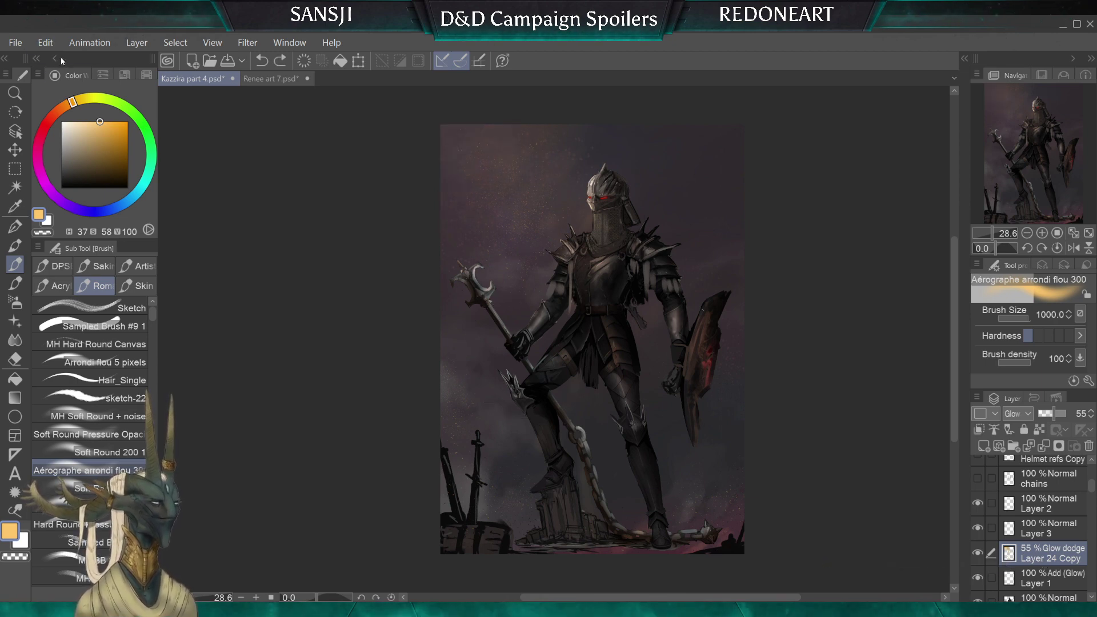
Add a new layer and paint a broad yellow-orange light beam diagonally from the upper left sky across the knight at size 1000
{"action": "left_click", "coordinate": [983, 446]}
{"action": "mouse_move", "coordinate": [448, 145]}
{"action": "left_mouse_down"}
{"action": "mouse_move", "coordinate": [471, 191]}
{"action": "mouse_move", "coordinate": [518, 188]}
{"action": "mouse_move", "coordinate": [527, 203]}
{"action": "left_mouse_up"}
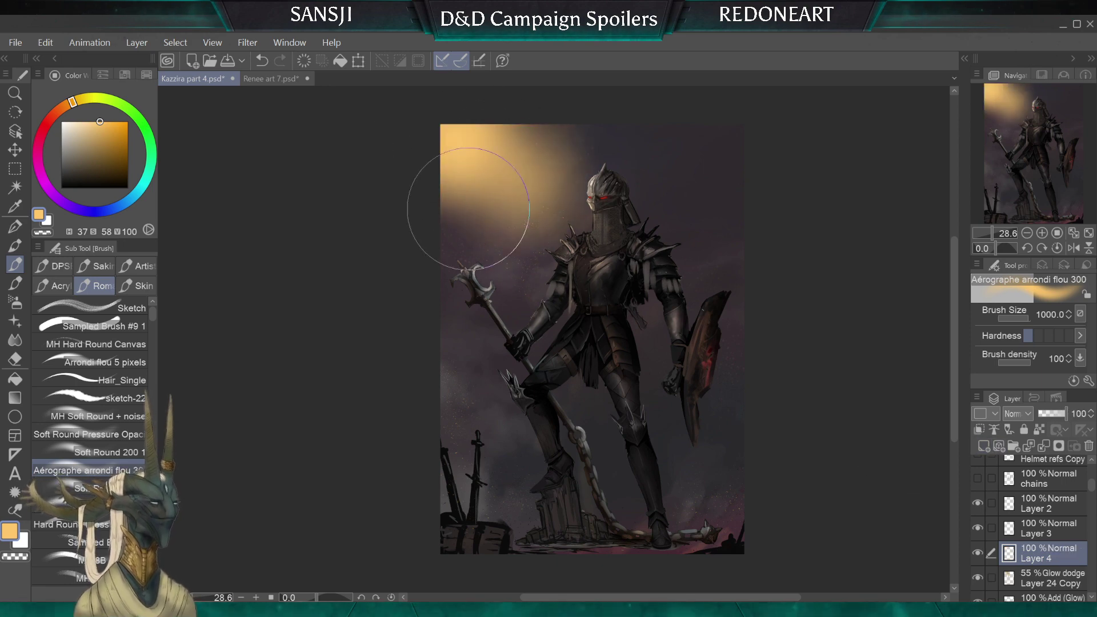
{"action": "left_click_drag", "start_coordinate": [404, 122], "coordinate": [869, 490]}
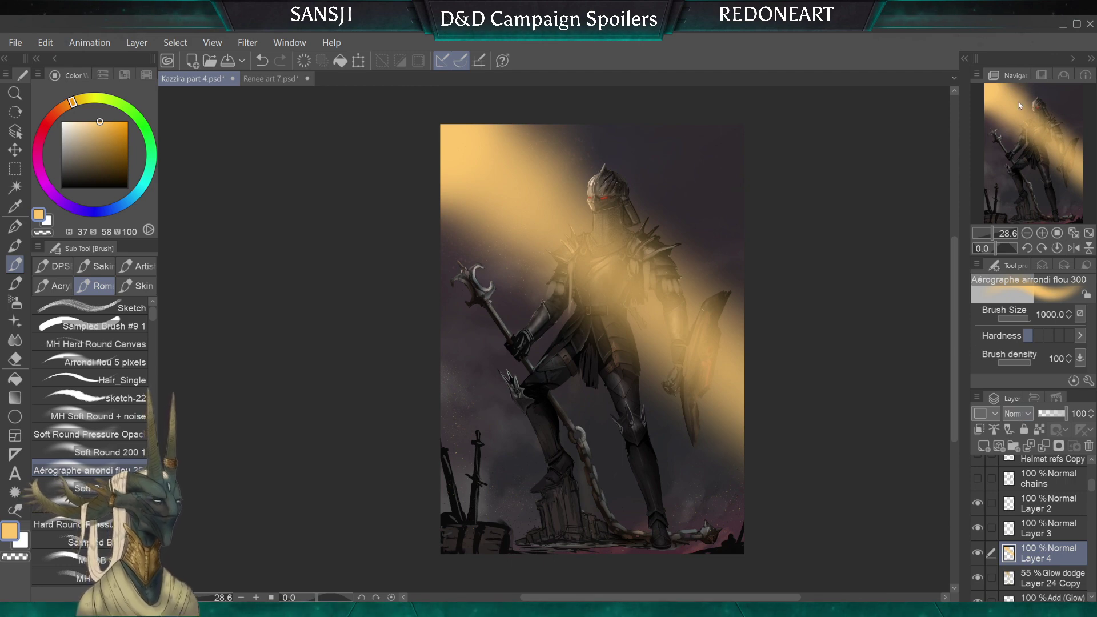
Set the light beam layer to Glow dodge at 63% opacity
{"action": "left_click", "coordinate": [1021, 149]}
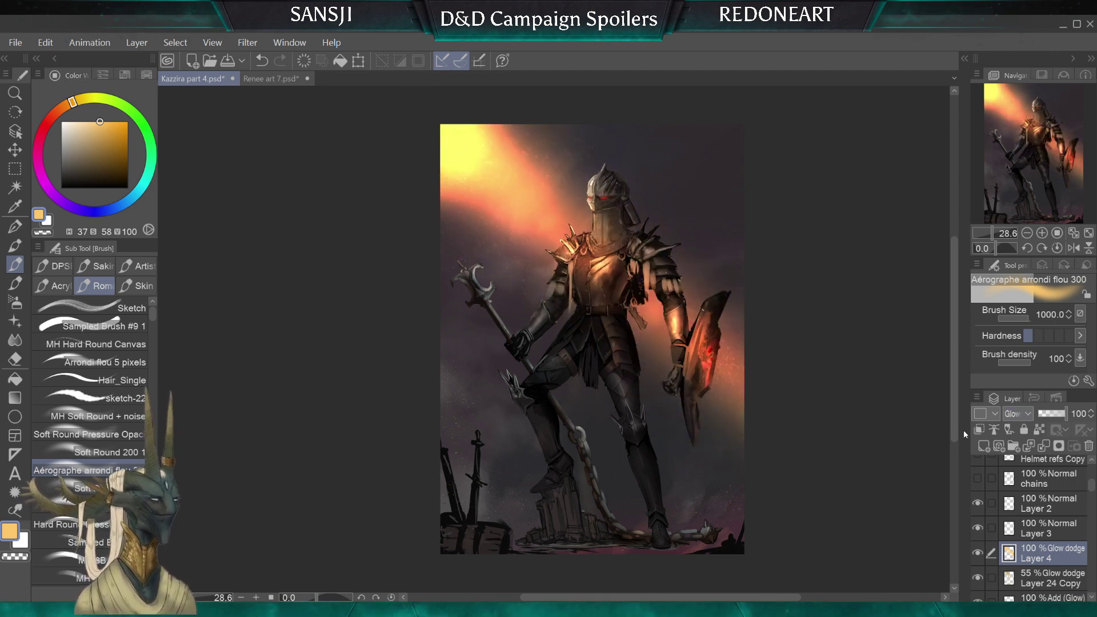
{"action": "left_click", "coordinate": [1055, 415]}
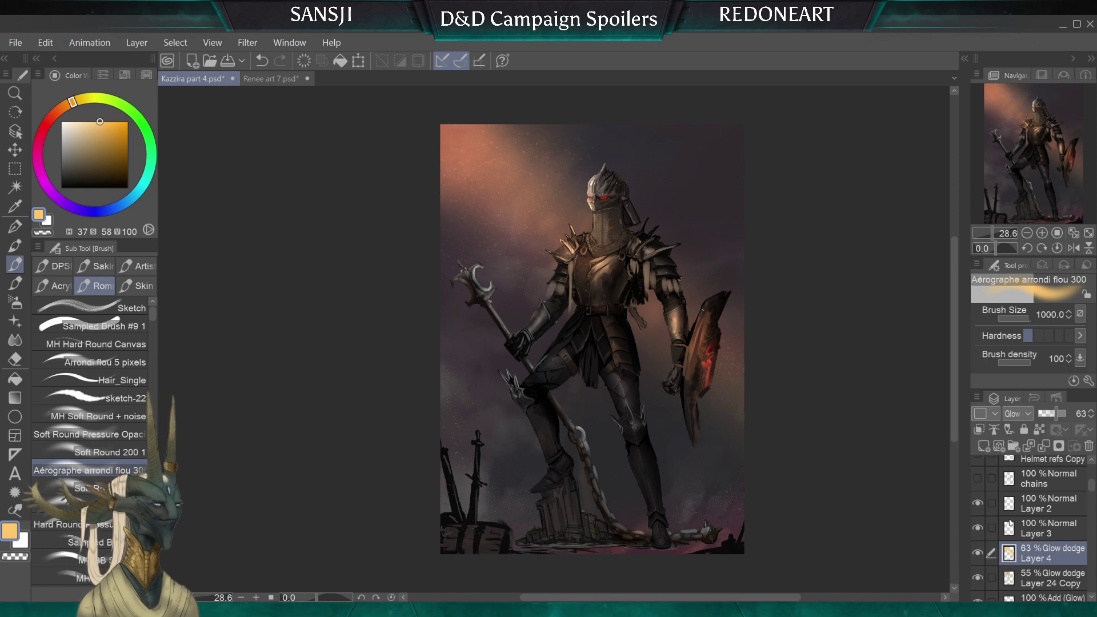
Erase excess beam glow around the knight's shoulder and shield arm on Layer 4 with the Soft eraser at sizes 100 to 70
{"action": "key", "text": "e"}
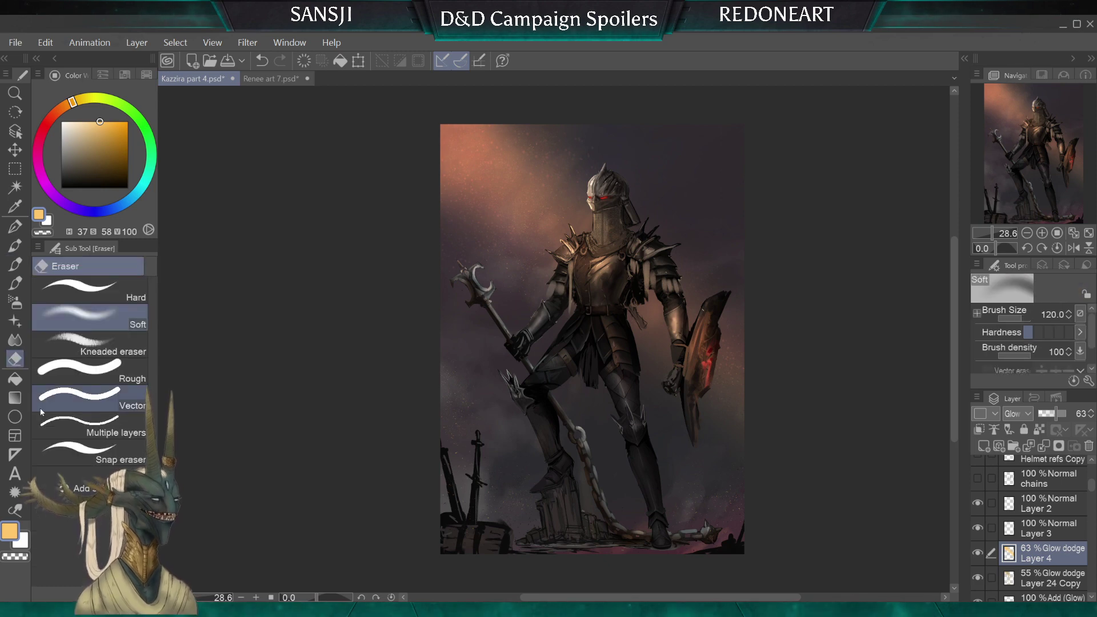
{"action": "key", "text": "bracketright"}
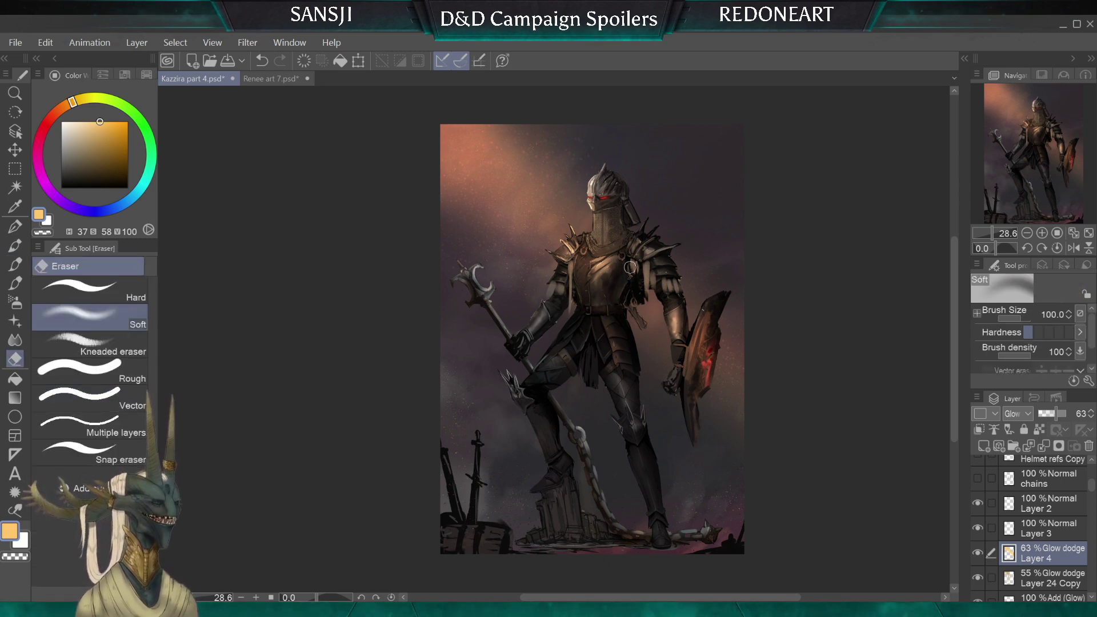
{"action": "key", "text": "bracketleft"}
{"action": "key", "text": "bracketleft"}
{"action": "key", "text": "bracketleft"}
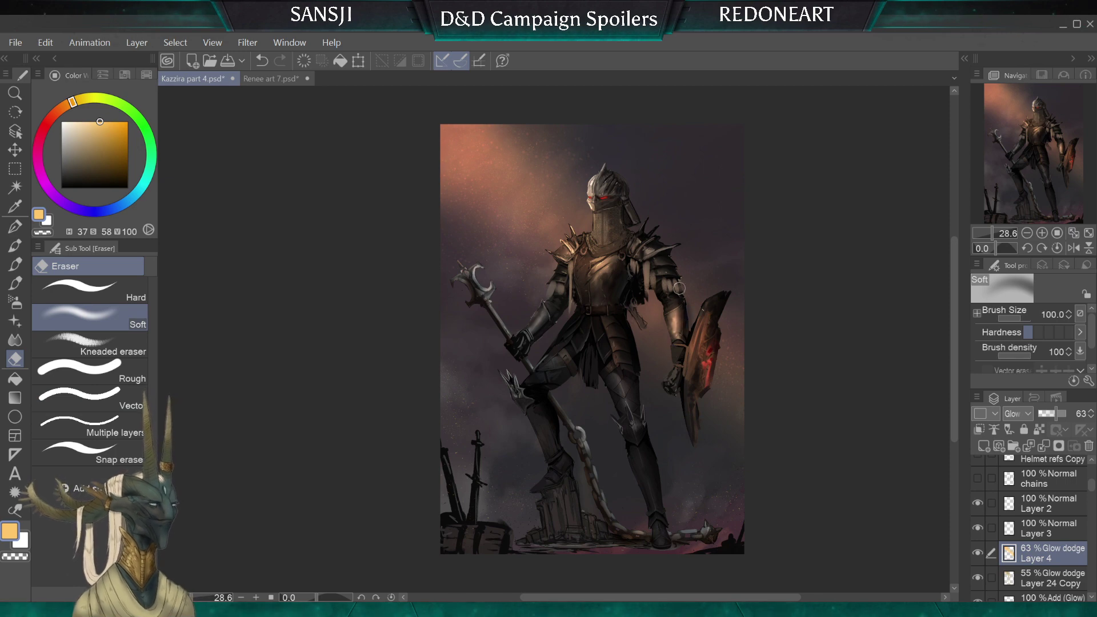
{"action": "key", "text": "bracketleft"}
{"action": "key", "text": "bracketleft"}
{"action": "key", "text": "bracketleft"}
{"action": "key", "text": "bracketleft"}
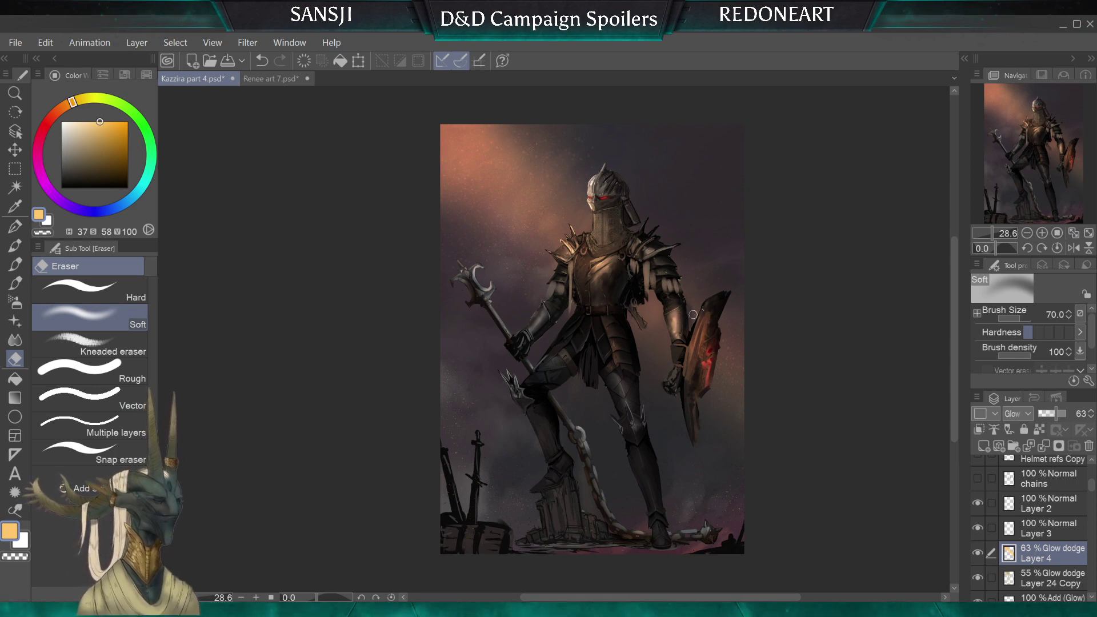
Fade the beam glow in the background beside the shield with the Soft eraser, enlarging it from 100 to 170
{"action": "key", "text": "bracketright"}
{"action": "key", "text": "bracketright"}
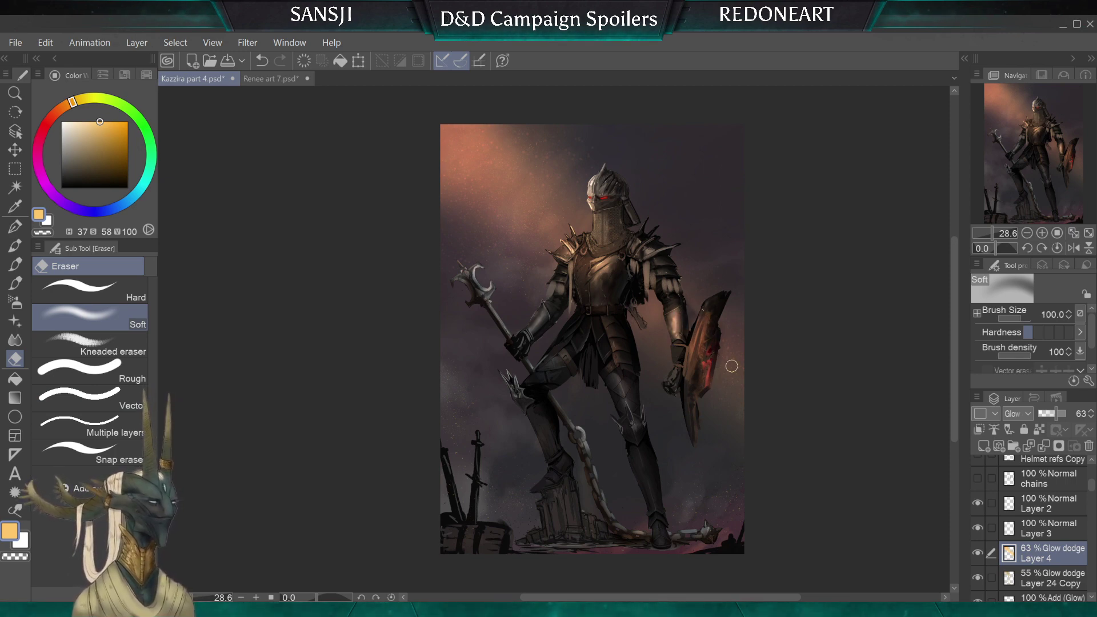
{"action": "key", "text": "bracketleft"}
{"action": "key", "text": "bracketleft"}
{"action": "key", "text": "bracketleft"}
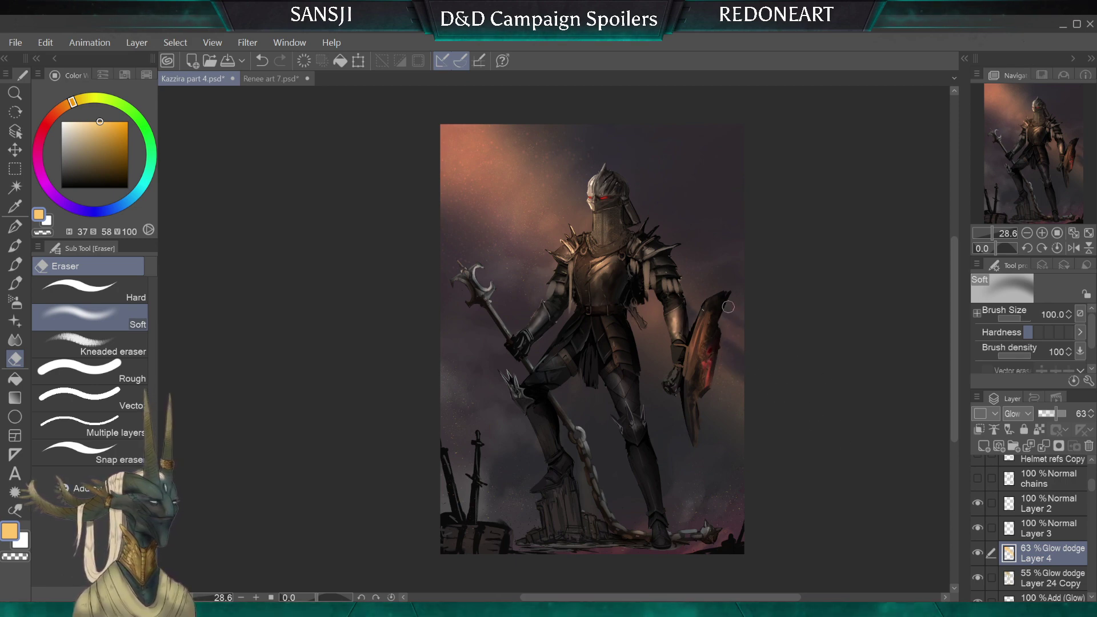
{"action": "key", "text": "bracketright"}
{"action": "key", "text": "bracketright"}
{"action": "key", "text": "bracketright"}
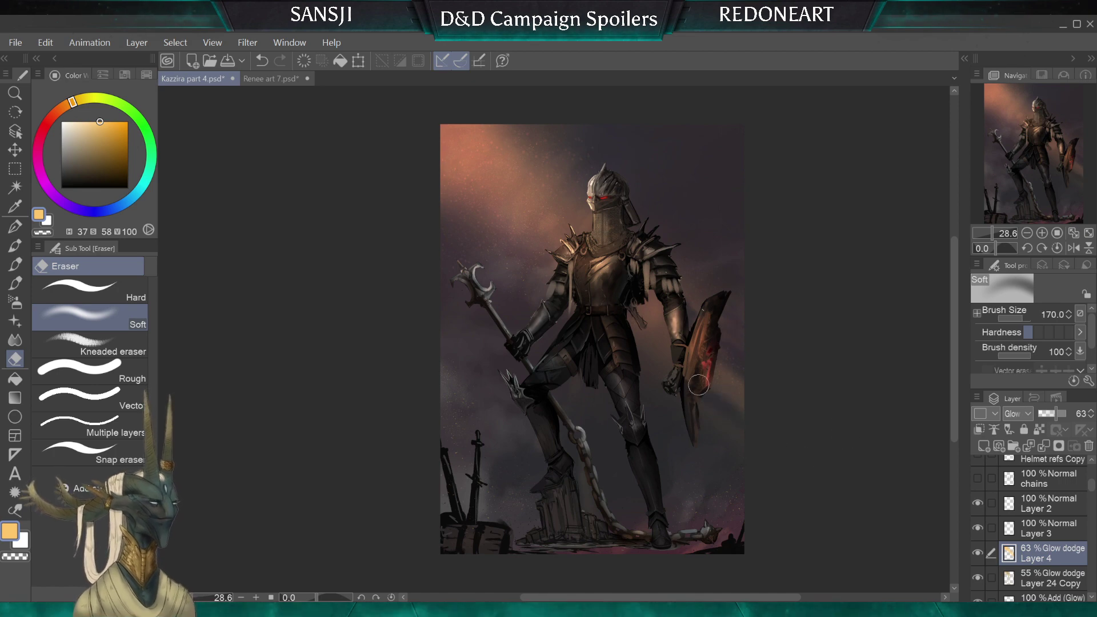
Reduce the glow on the shield's lower half and outer edge with the Soft eraser at size 150 down to 70
{"action": "key", "text": "bracketright"}
{"action": "key", "text": "bracketleft"}
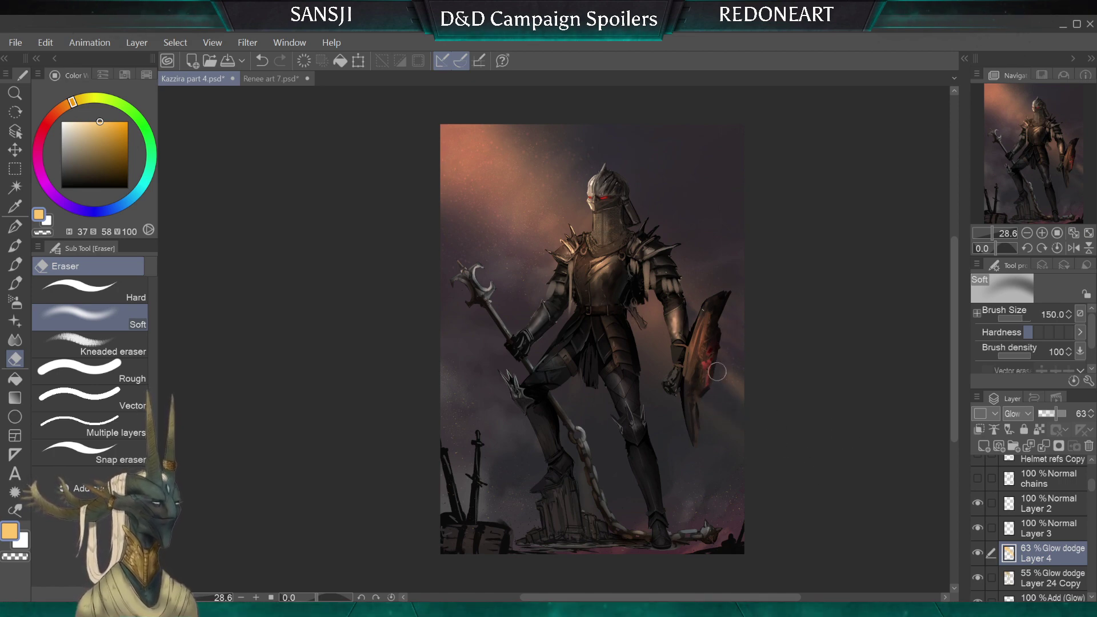
{"action": "key", "text": "bracketleft"}
{"action": "key", "text": "bracketleft"}
{"action": "key", "text": "bracketleft"}
{"action": "key", "text": "bracketleft"}
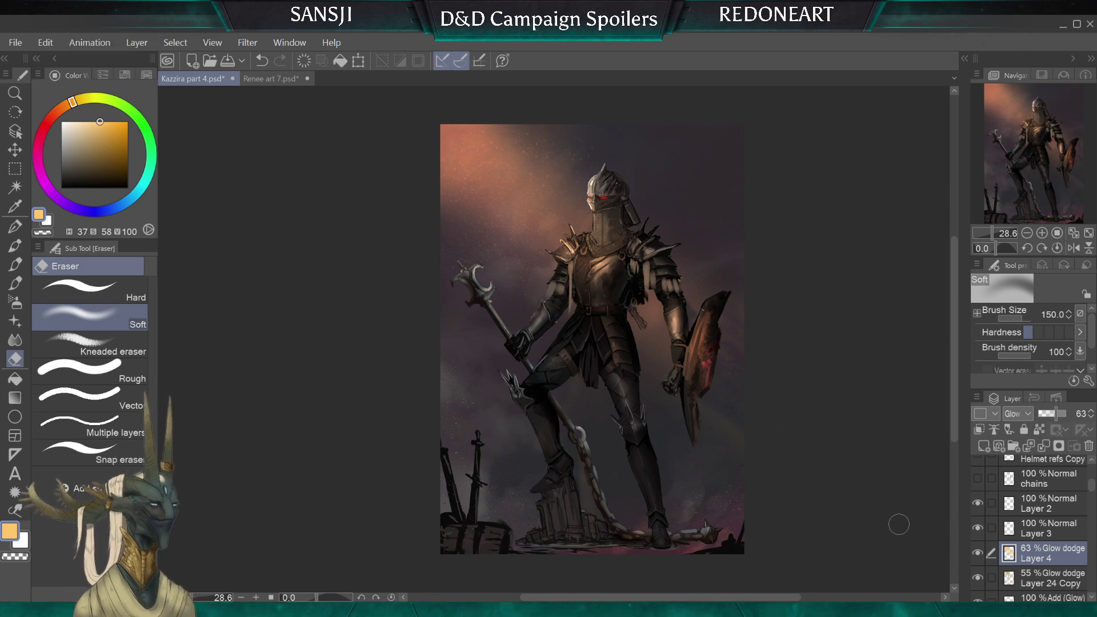
{"action": "key", "text": "bracketleft"}
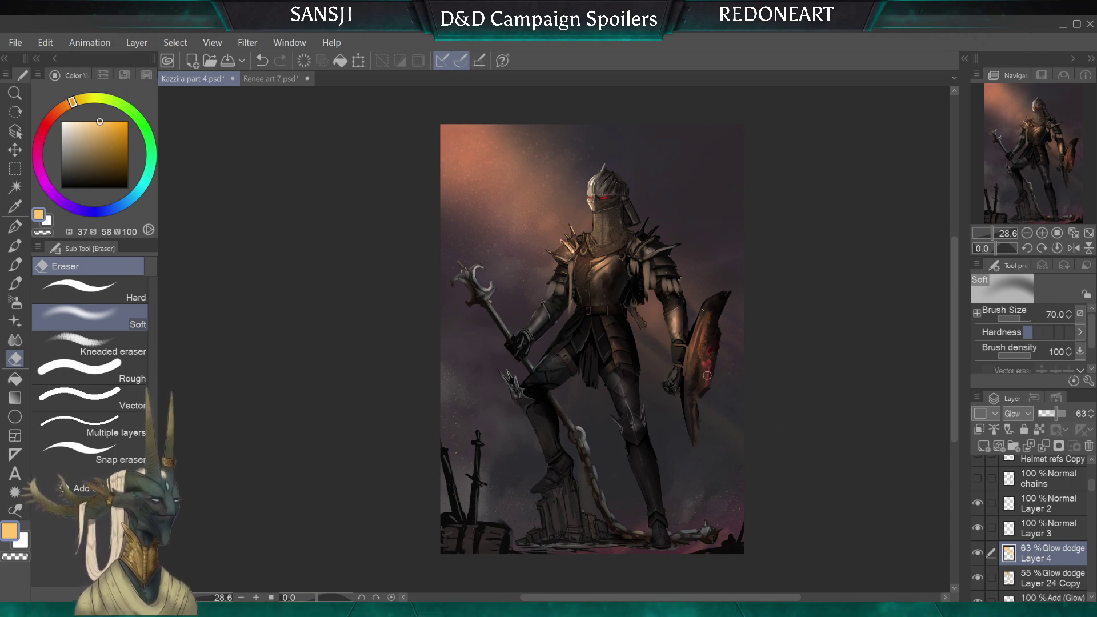
Soften the glow around the shield arm with the Soft eraser at sizes 170 and 120, and reduce the eraser to 60
{"action": "key", "text": "bracketright"}
{"action": "key", "text": "bracketright"}
{"action": "key", "text": "bracketright"}
{"action": "key", "text": "bracketright"}
{"action": "key", "text": "bracketright"}
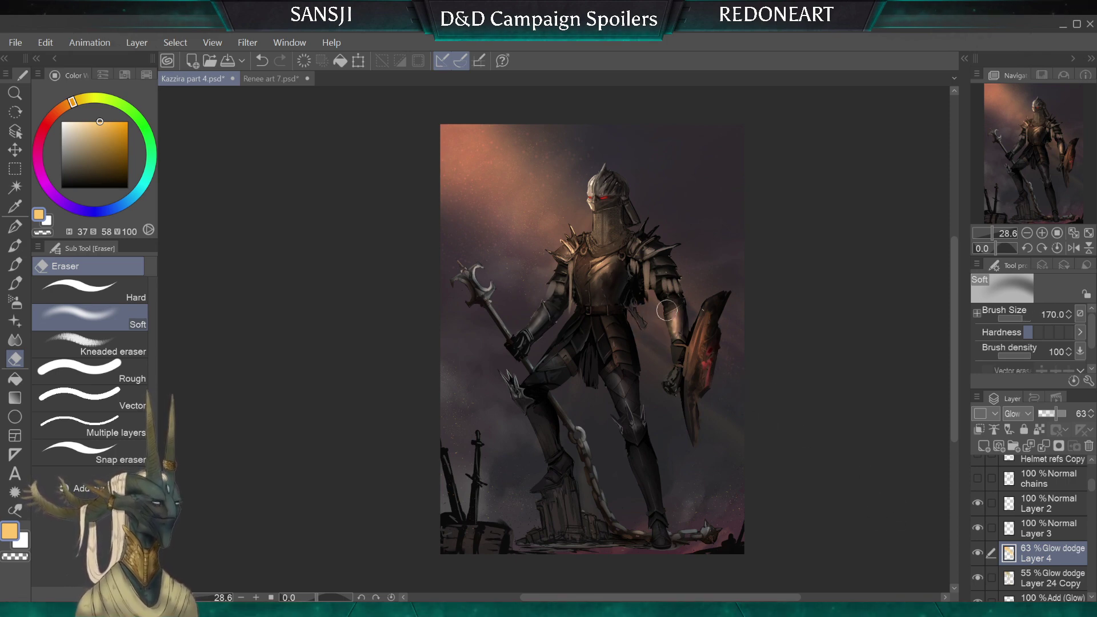
{"action": "key", "text": "bracketleft"}
{"action": "key", "text": "bracketleft"}
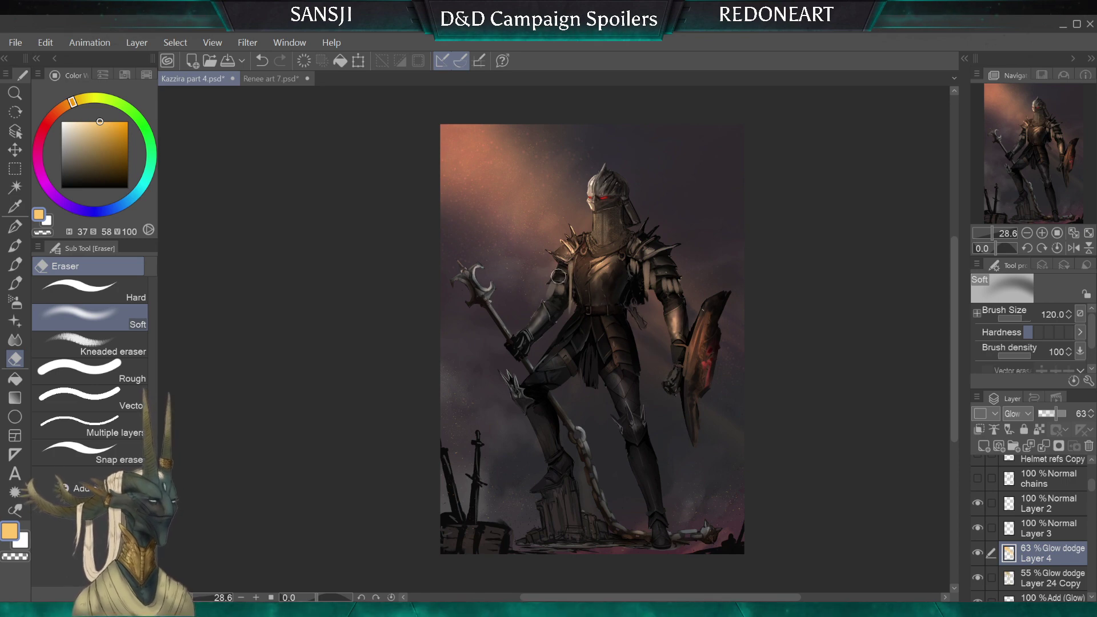
{"action": "key", "text": "bracketleft"}
{"action": "key", "text": "bracketleft"}
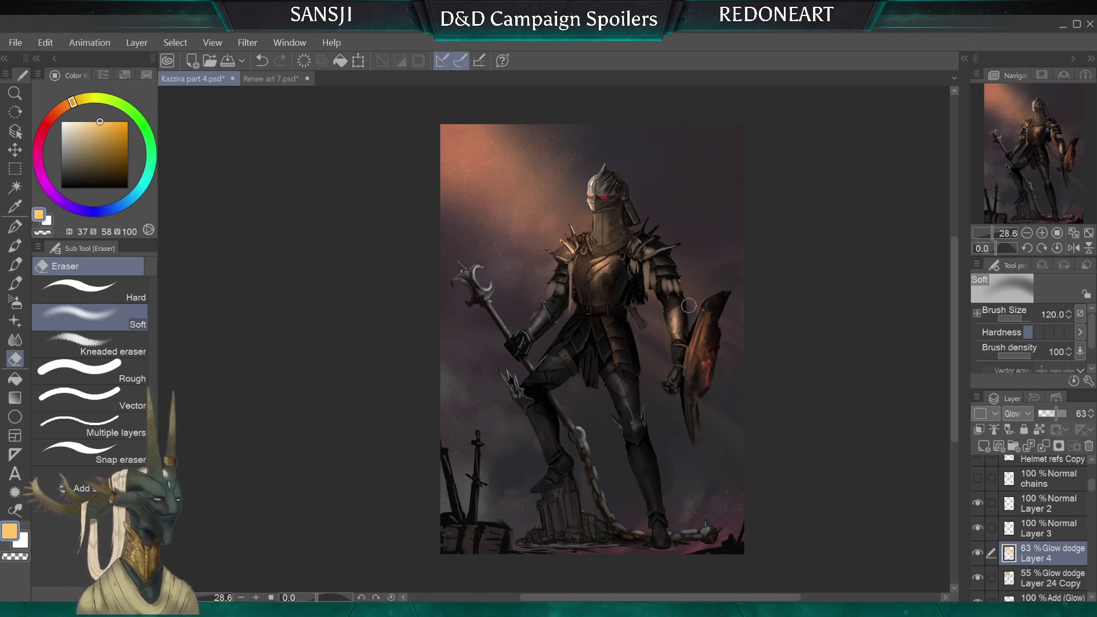
{"action": "key", "text": "bracketleft"}
{"action": "key", "text": "bracketleft"}
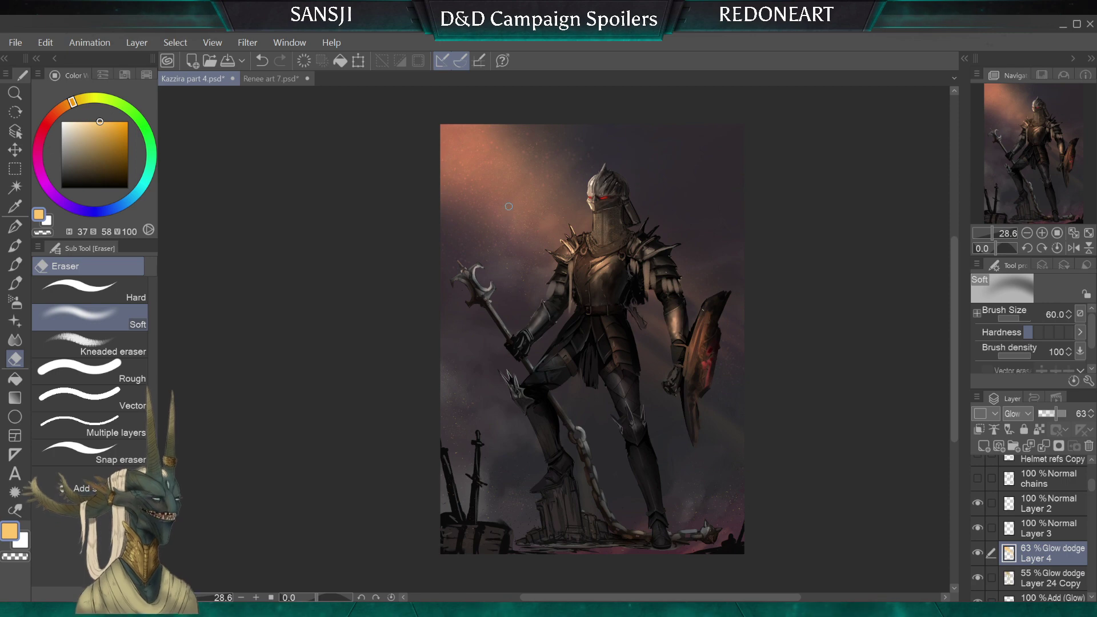
Refine the glow near the shield and around the helmet and neck with the Soft eraser at sizes 150 to 200
{"action": "key", "text": "bracketright"}
{"action": "key", "text": "bracketright"}
{"action": "key", "text": "bracketright"}
{"action": "key", "text": "bracketright"}
{"action": "key", "text": "bracketright"}
{"action": "key", "text": "bracketright"}
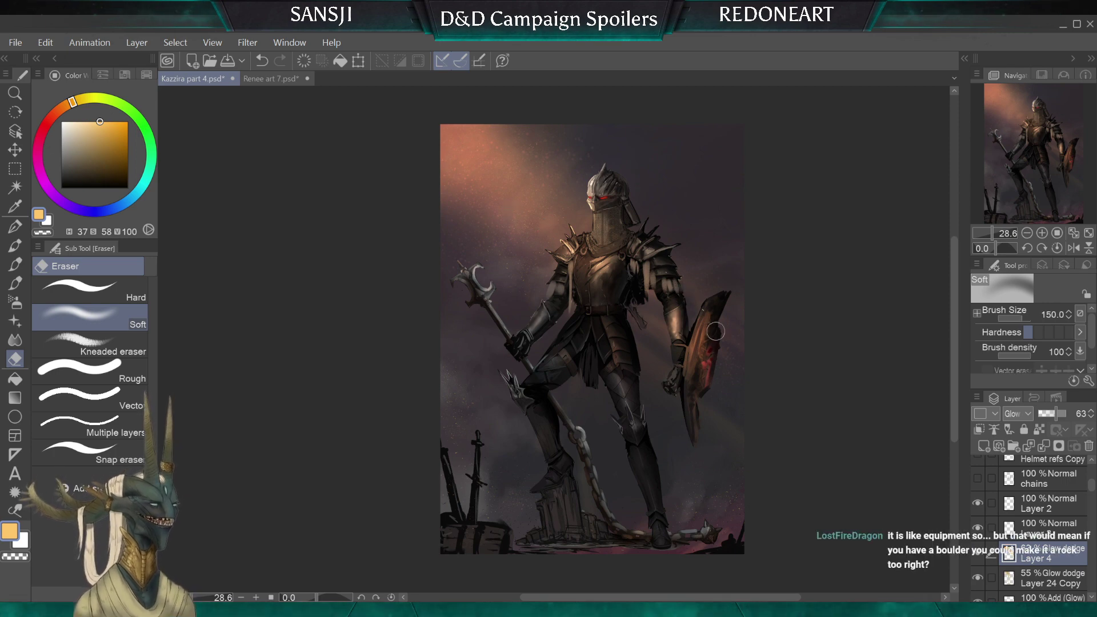
{"action": "key", "text": "bracketright"}
{"action": "key", "text": "bracketright"}
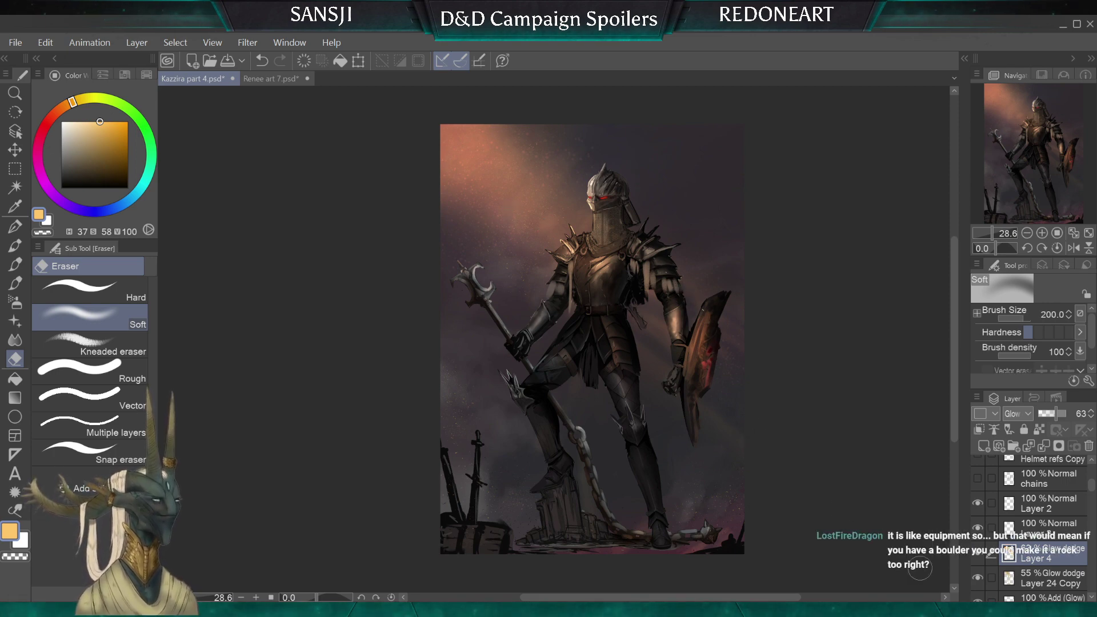
{"action": "key", "text": "bracketright"}
{"action": "key", "text": "bracketright"}
{"action": "key", "text": "bracketright"}
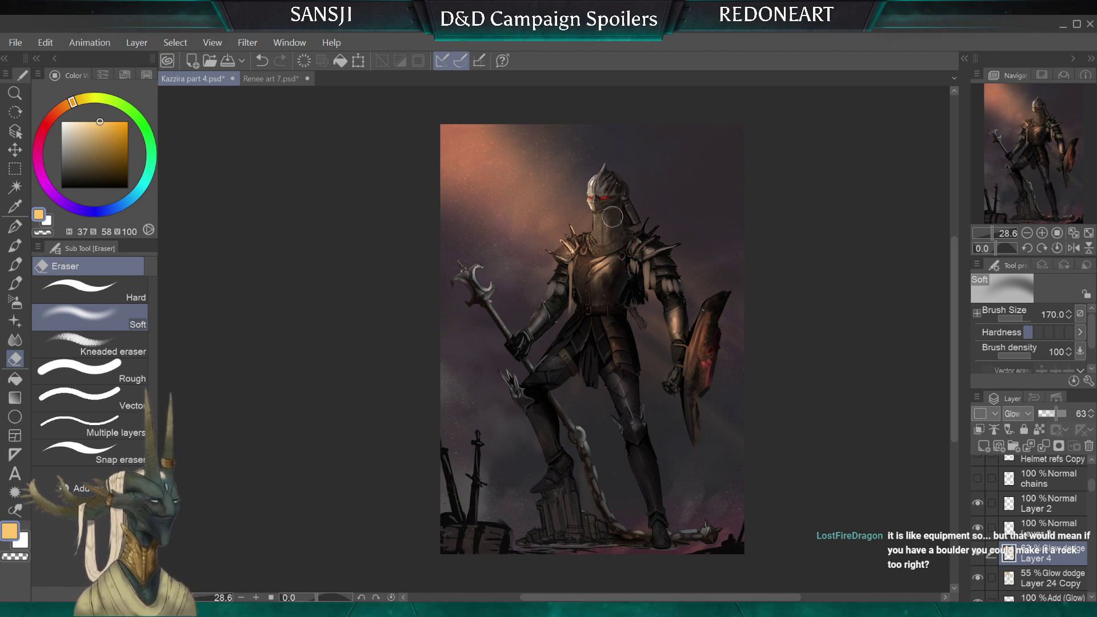
Soften the light beam's edges in the sky with the Soft eraser at sizes 700 and 500, and reduce the eraser to 250
{"action": "key", "text": "bracketright"}
{"action": "key", "text": "bracketright"}
{"action": "key", "text": "bracketright"}
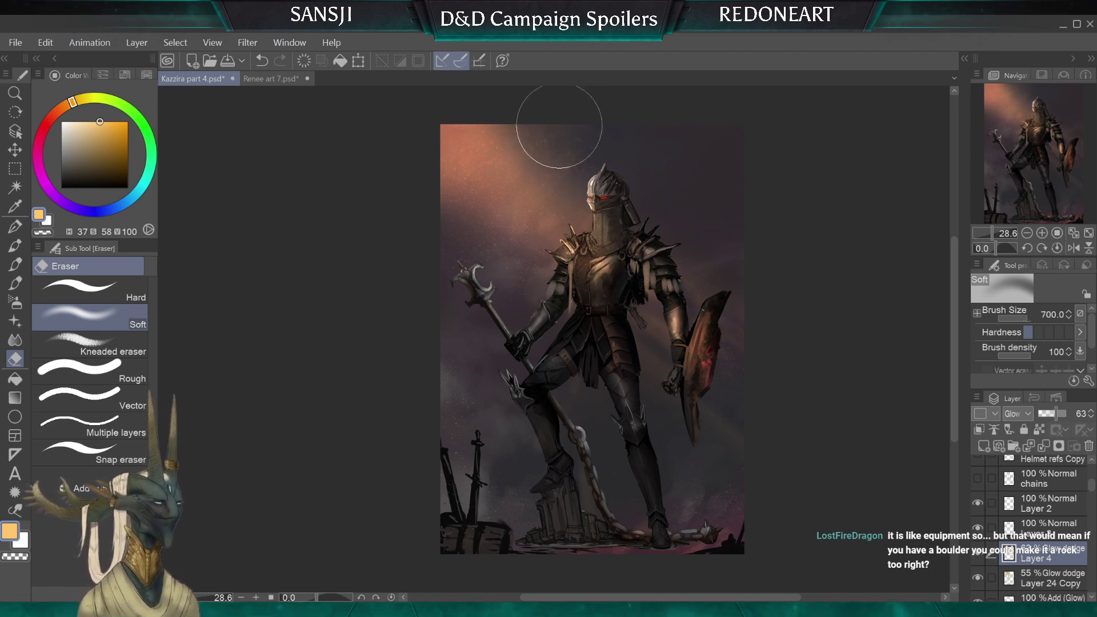
{"action": "key", "text": "bracketleft"}
{"action": "key", "text": "bracketleft"}
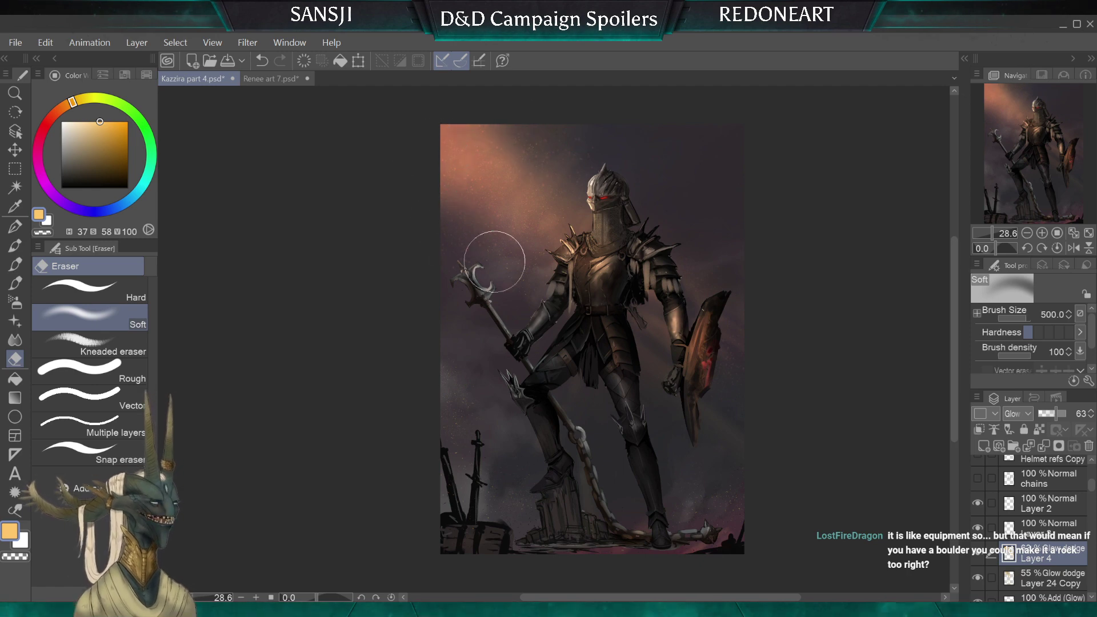
{"action": "key", "text": "bracketleft"}
{"action": "key", "text": "bracketleft"}
{"action": "key", "text": "bracketleft"}
{"action": "key", "text": "bracketleft"}
{"action": "key", "text": "bracketleft"}
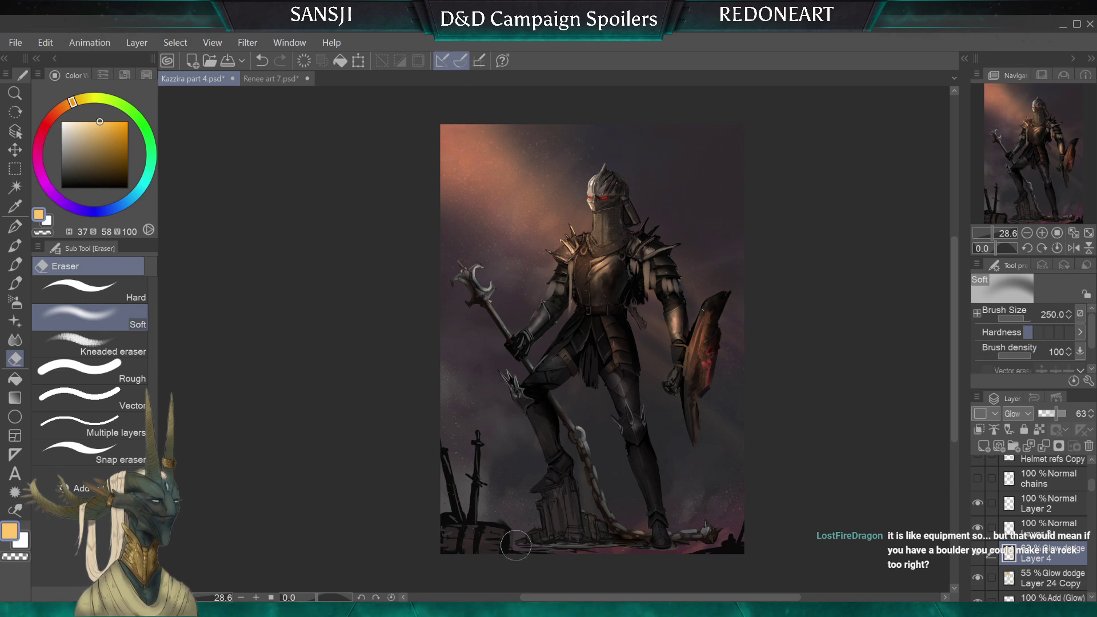
Soften the outer edge of the light beam in the sky with the Soft eraser at sizes 1000 and 400
{"action": "key", "text": "bracketright"}
{"action": "key", "text": "bracketright"}
{"action": "key", "text": "bracketright"}
{"action": "key", "text": "bracketright"}
{"action": "key", "text": "bracketright"}
{"action": "key", "text": "bracketright"}
{"action": "key", "text": "bracketright"}
{"action": "key", "text": "bracketright"}
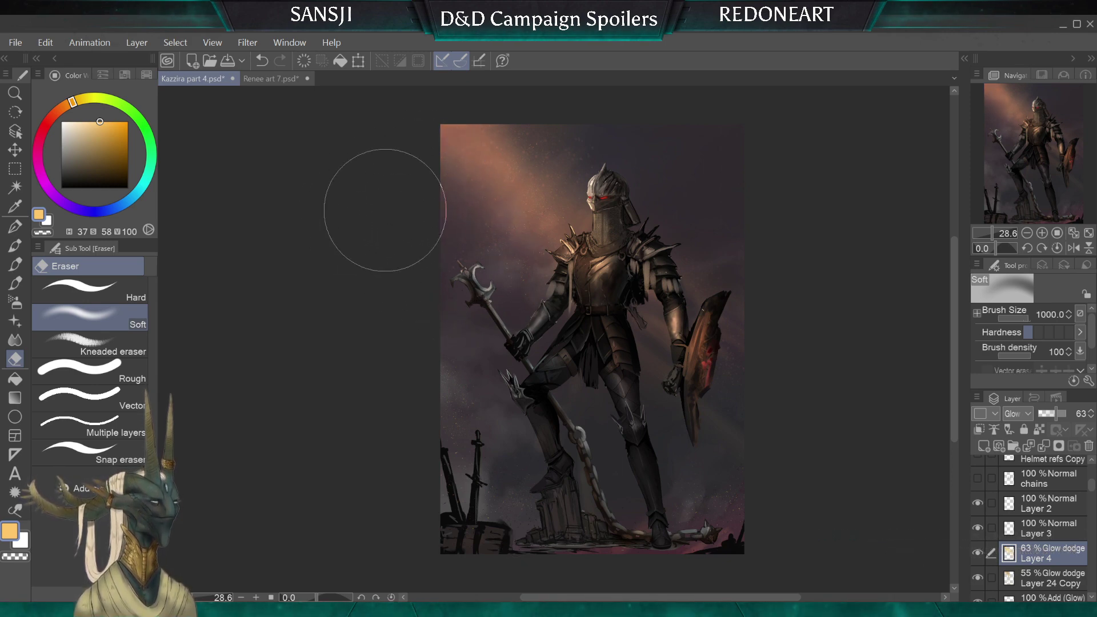
{"action": "key", "text": "bracketleft"}
{"action": "key", "text": "bracketleft"}
{"action": "key", "text": "bracketleft"}
{"action": "key", "text": "bracketleft"}
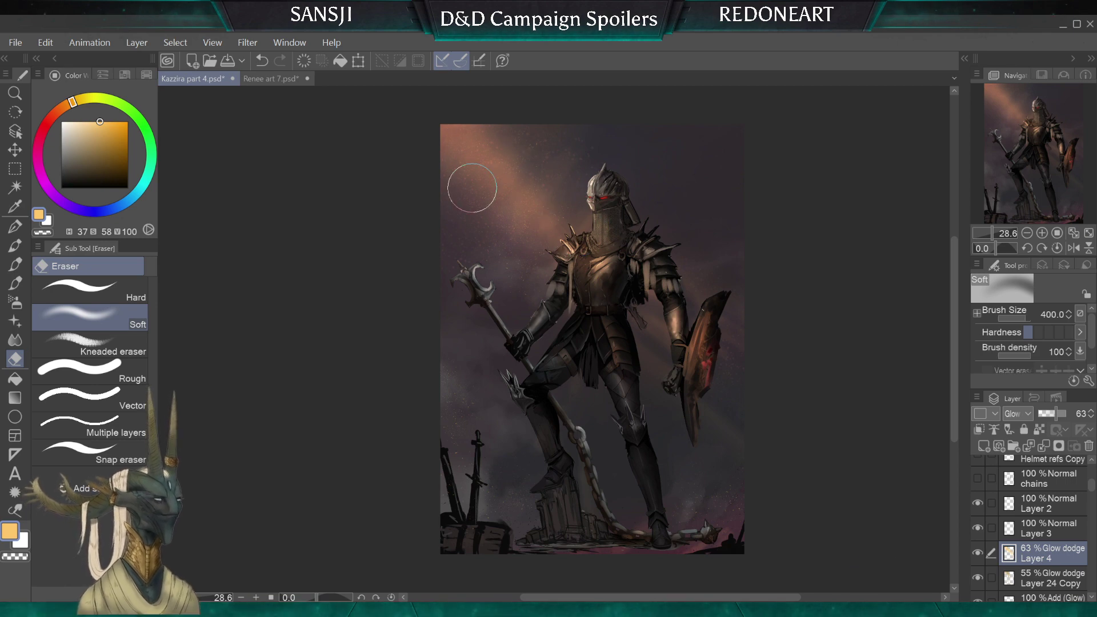
Fade the upper part of the light beam with the Soft eraser at size 1500
{"action": "key", "text": "bracketright"}
{"action": "key", "text": "bracketright"}
{"action": "key", "text": "bracketright"}
{"action": "key", "text": "bracketright"}
{"action": "key", "text": "bracketright"}
{"action": "key", "text": "bracketright"}
{"action": "key", "text": "bracketright"}
{"action": "key", "text": "bracketright"}
{"action": "key", "text": "bracketleft"}
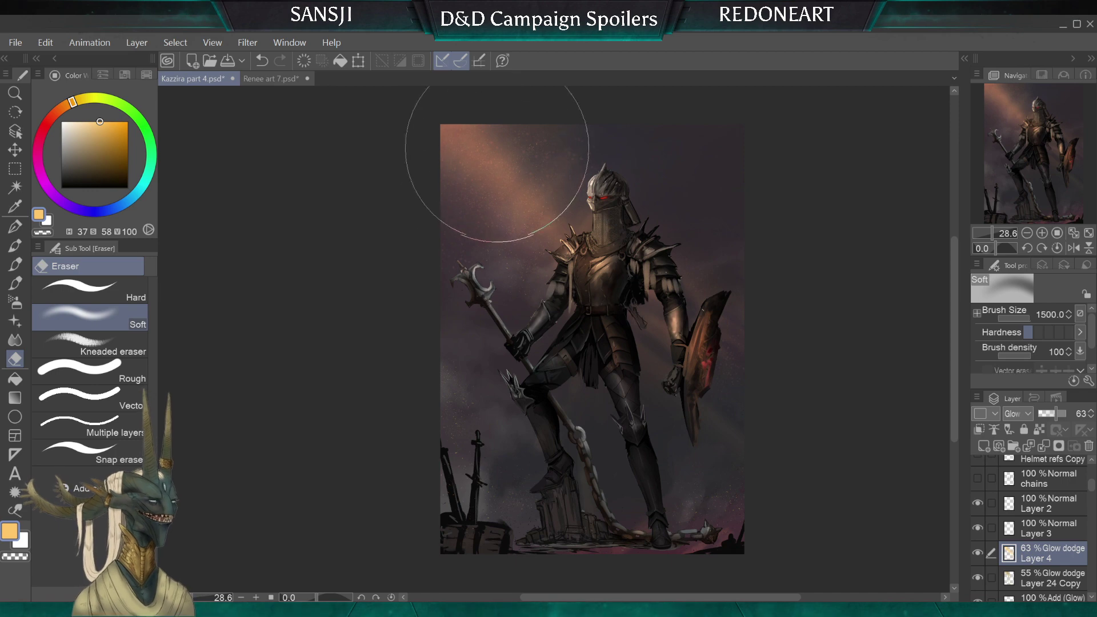
{"action": "key", "text": "bracketleft"}
{"action": "key", "text": "bracketleft"}
{"action": "key", "text": "bracketleft"}
{"action": "key", "text": "bracketleft"}
{"action": "key", "text": "bracketleft"}
{"action": "key", "text": "bracketleft"}
Blend the light beam into the sky beside the helmet with the Soft eraser at size 1000, then reduce the eraser to 600
{"action": "key", "text": "bracketright"}
{"action": "key", "text": "bracketright"}
{"action": "key", "text": "bracketright"}
{"action": "key", "text": "bracketright"}
{"action": "key", "text": "bracketright"}
{"action": "left_click_drag", "start_coordinate": [536, 188], "coordinate": [552, 227]}
{"action": "key", "text": "bracketleft"}
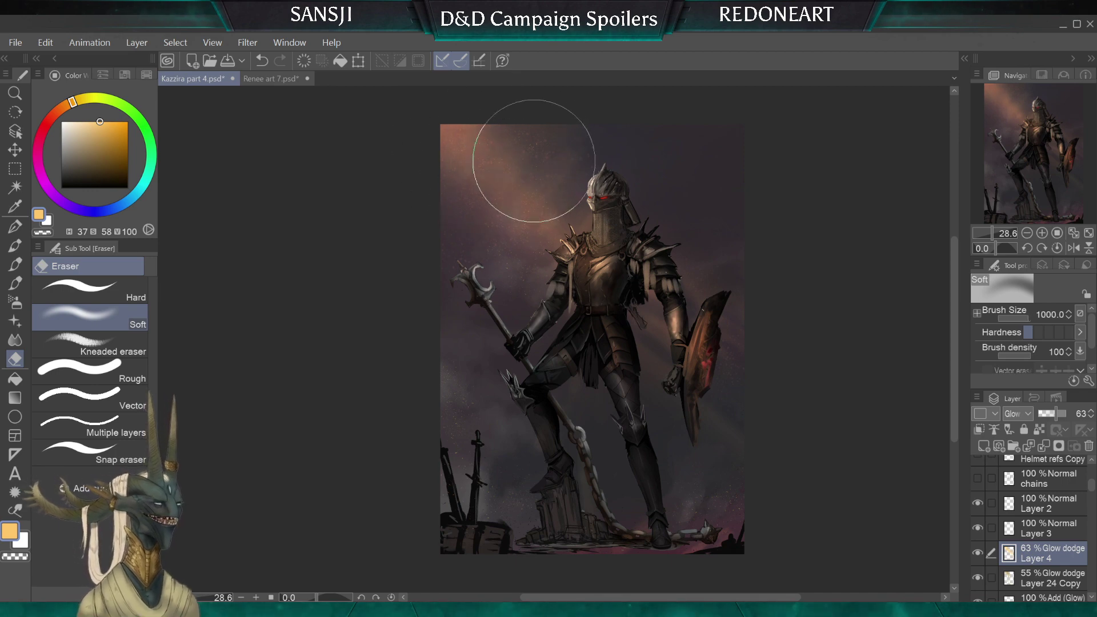
{"action": "key", "text": "bracketleft"}
{"action": "key", "text": "bracketleft"}
{"action": "key", "text": "bracketleft"}
{"action": "key", "text": "bracketleft"}
{"action": "key", "text": "bracketright"}
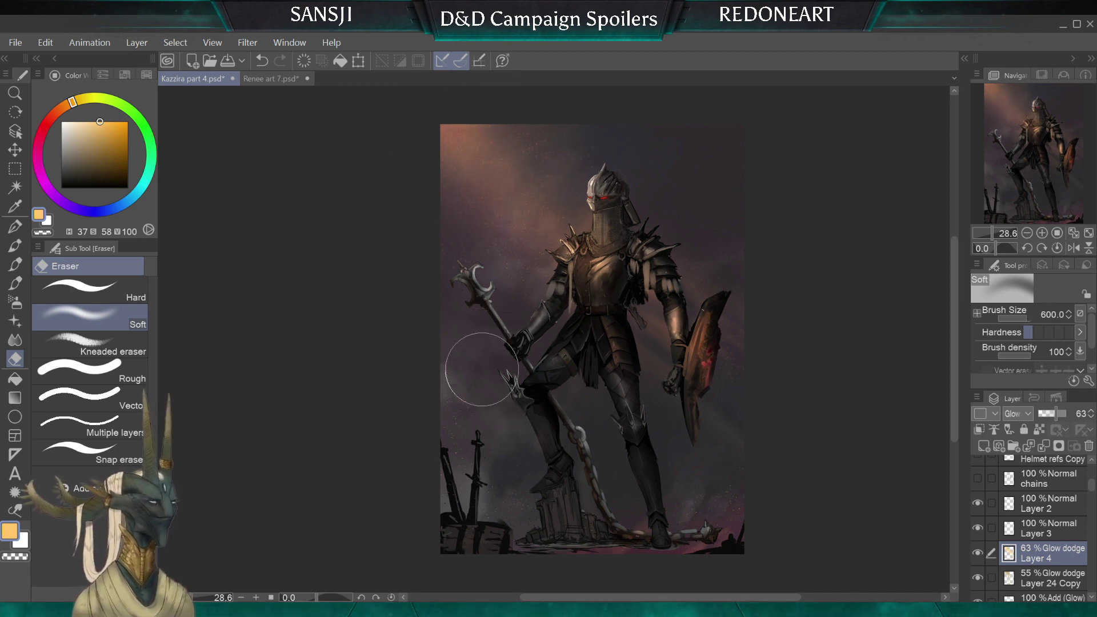
Switch to the Aérographe arrondi flou 300 brush and paint faint glow around the boots at sizes 70 and 60
{"action": "left_click", "coordinate": [15, 301]}
{"action": "left_click", "coordinate": [14, 248]}
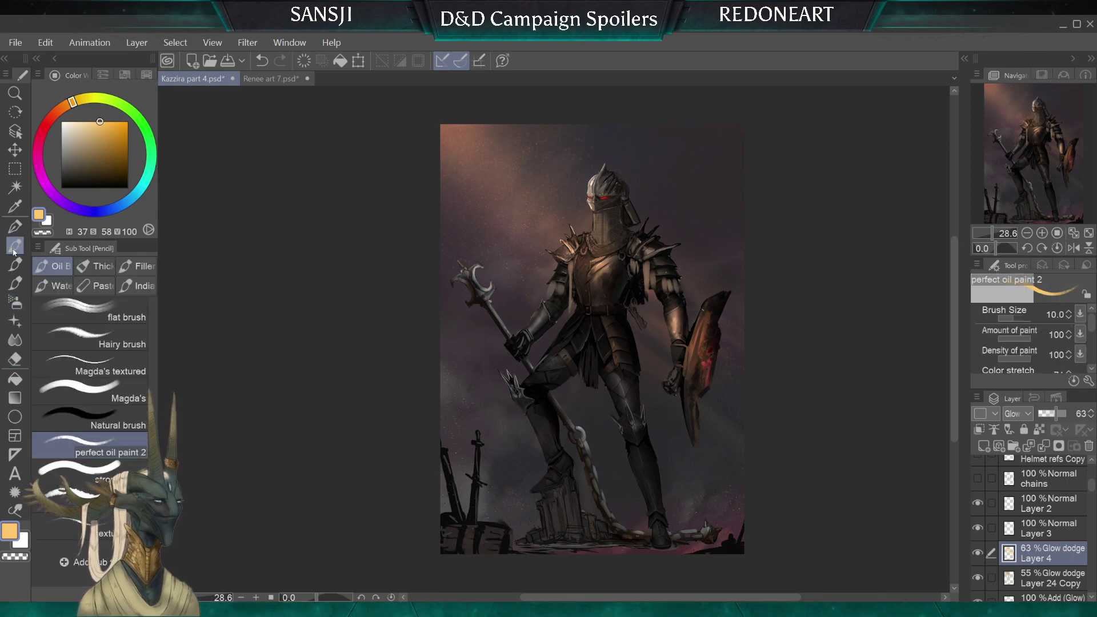
{"action": "left_click", "coordinate": [15, 266]}
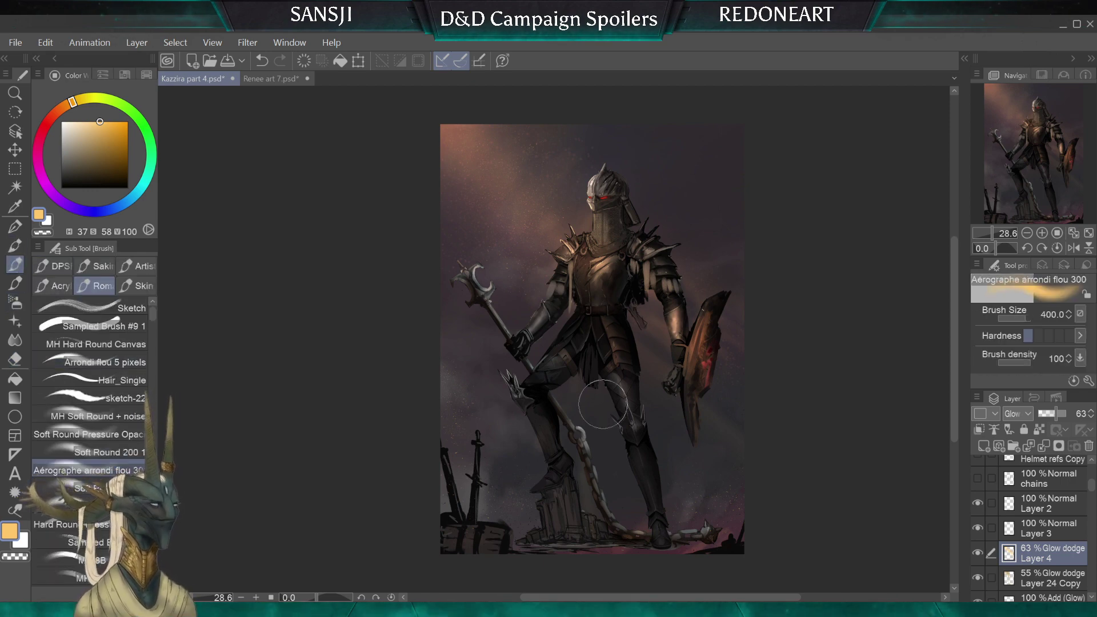
{"action": "key", "text": "bracketleft"}
{"action": "key", "text": "bracketleft"}
{"action": "key", "text": "bracketleft"}
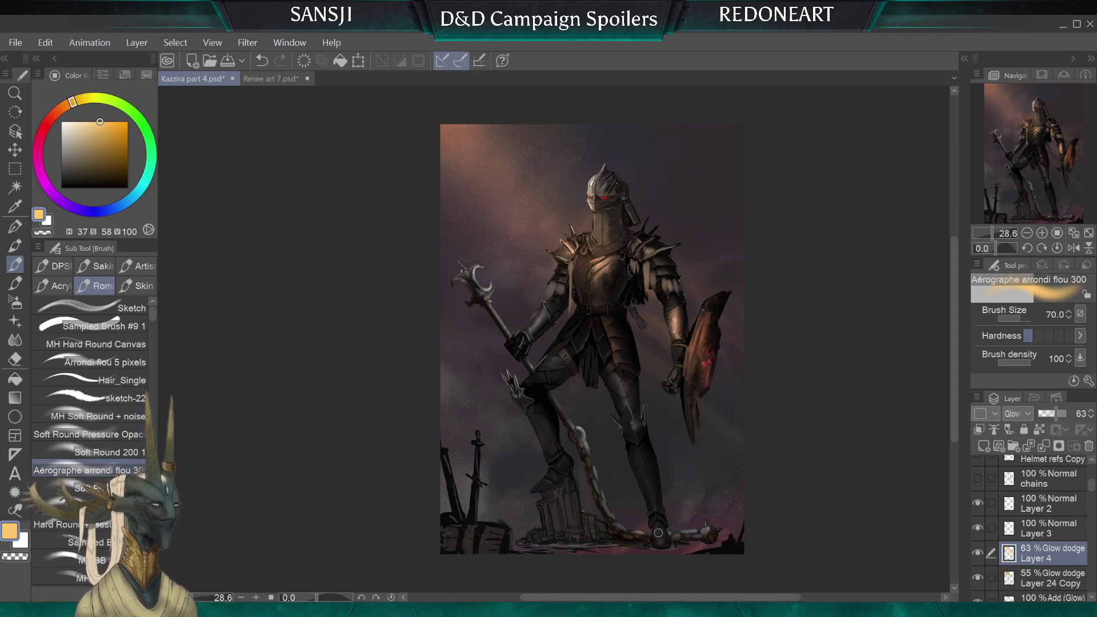
{"action": "key", "text": "bracketleft"}
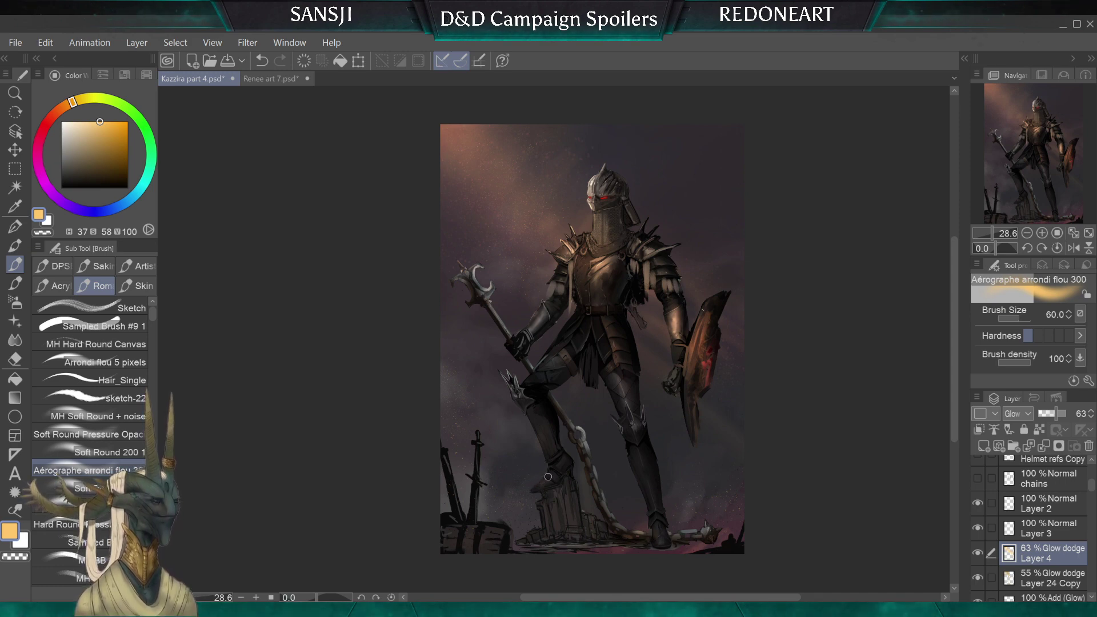
Paint warm glow highlights on the raised boot, knee spikes and mace head with the airbrush at sizes 40 and 30
{"action": "key", "text": "bracketright"}
{"action": "key", "text": "bracketright"}
{"action": "key", "text": "bracketright"}
{"action": "key", "text": "bracketright"}
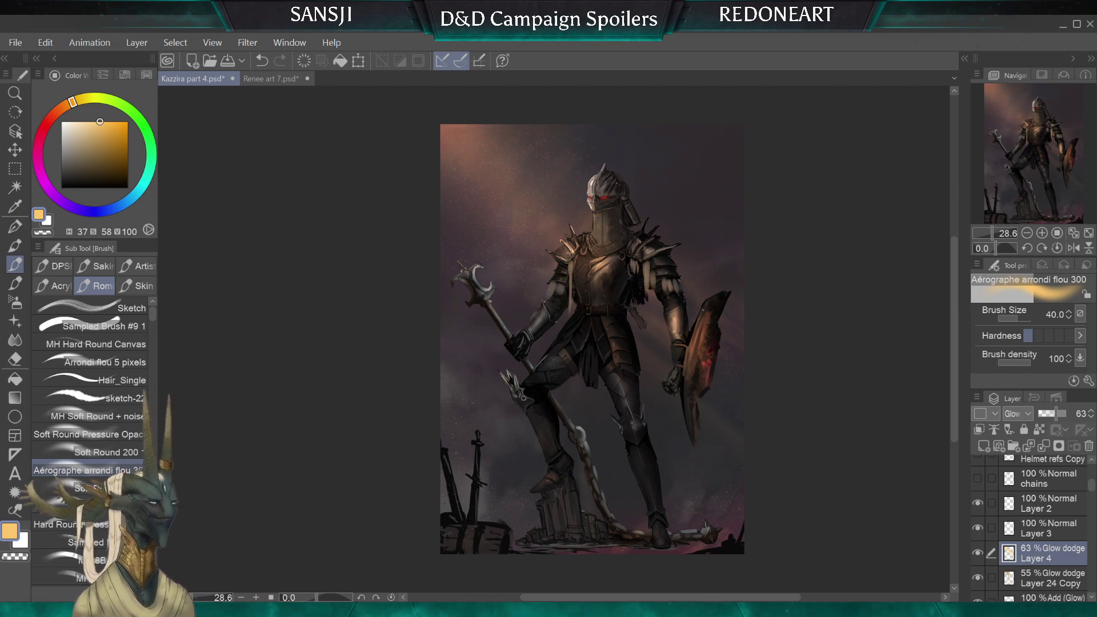
{"action": "key", "text": "bracketleft"}
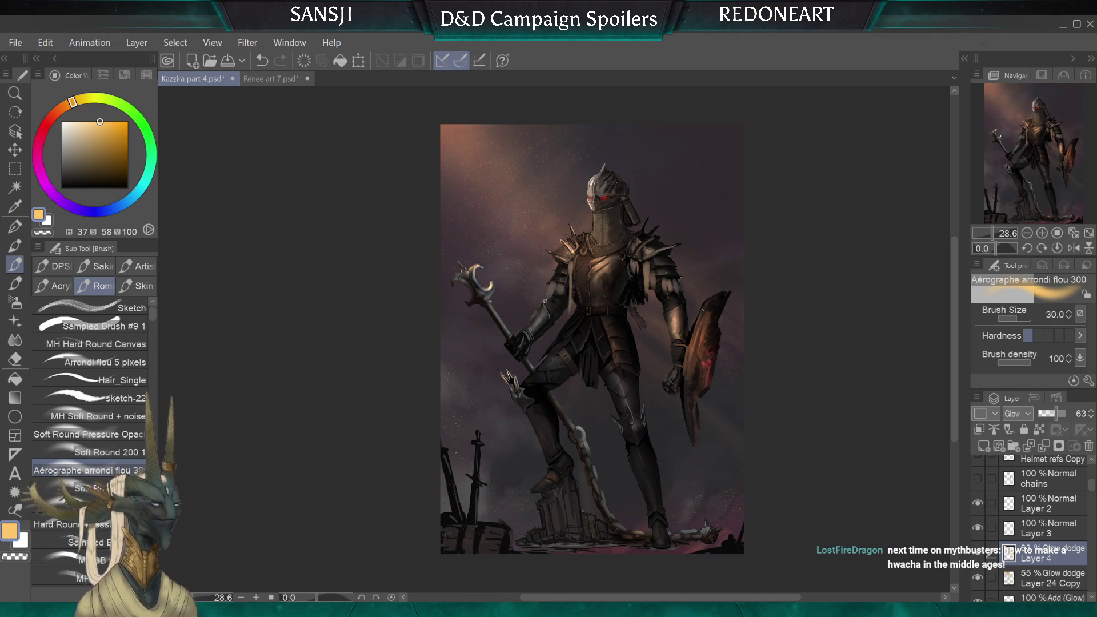
Add warm highlights to the thigh armour, helmet front and crescent mace head with the airbrush at sizes 70 and 25
{"action": "key", "text": "bracketright"}
{"action": "key", "text": "bracketright"}
{"action": "key", "text": "bracketright"}
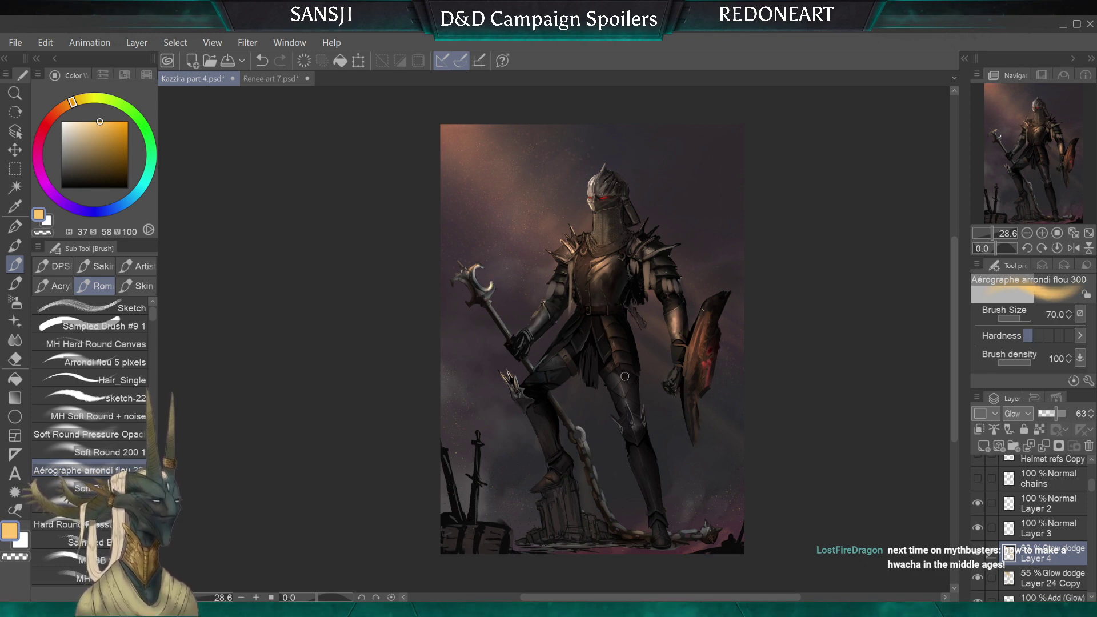
{"action": "key", "text": "bracketleft"}
{"action": "key", "text": "bracketleft"}
{"action": "key", "text": "bracketleft"}
{"action": "key", "text": "bracketleft"}
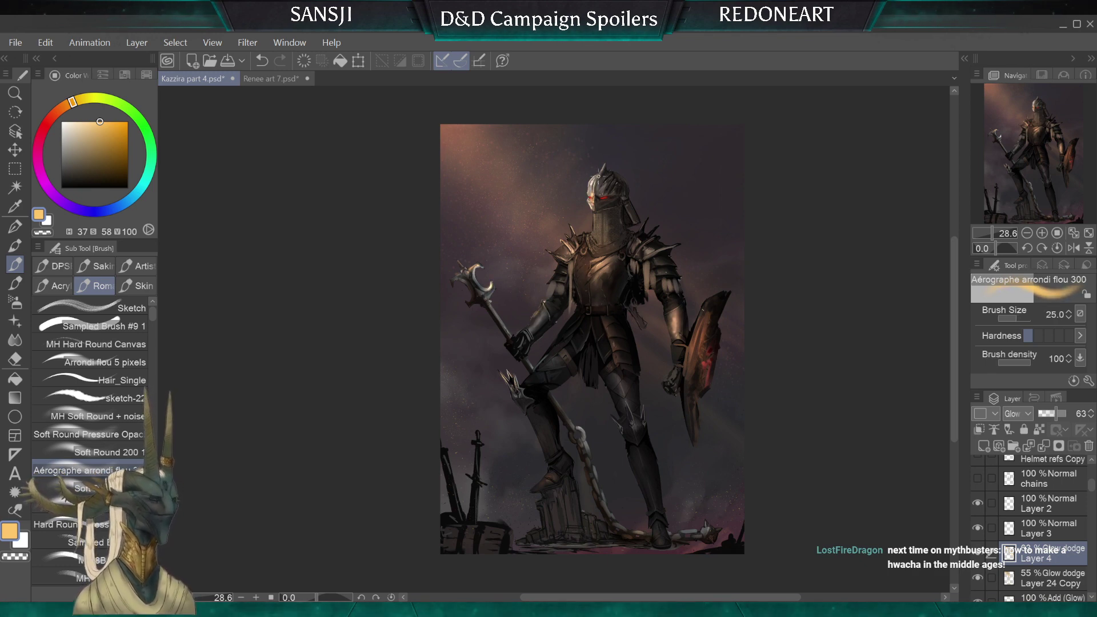
{"action": "key", "text": "bracketright"}
{"action": "key", "text": "bracketleft"}
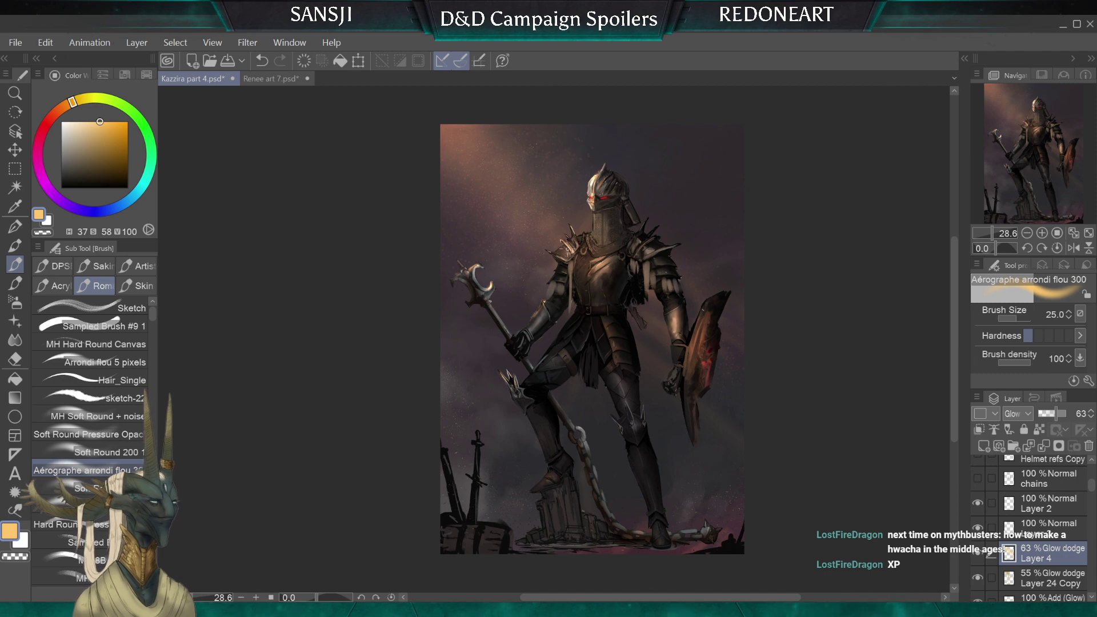
Touch up the glow on the helmet and the shoulder clasp beside the neck with the airbrush at sizes 20 to 40
{"action": "key", "text": "bracketright"}
{"action": "key", "text": "bracketright"}
{"action": "key", "text": "bracketright"}
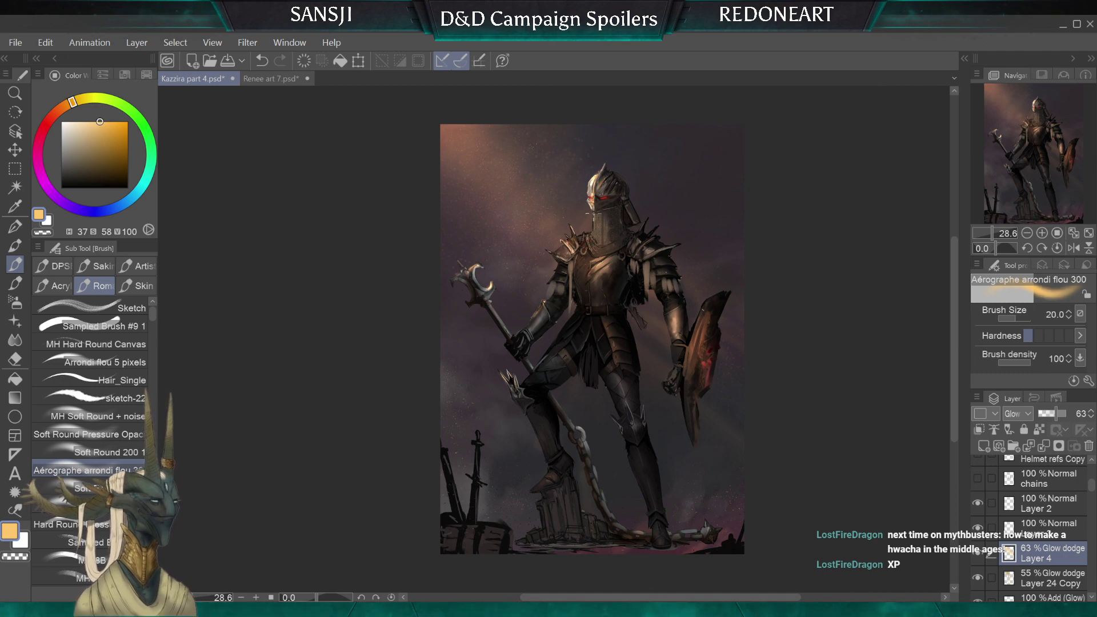
{"action": "key", "text": "bracketright"}
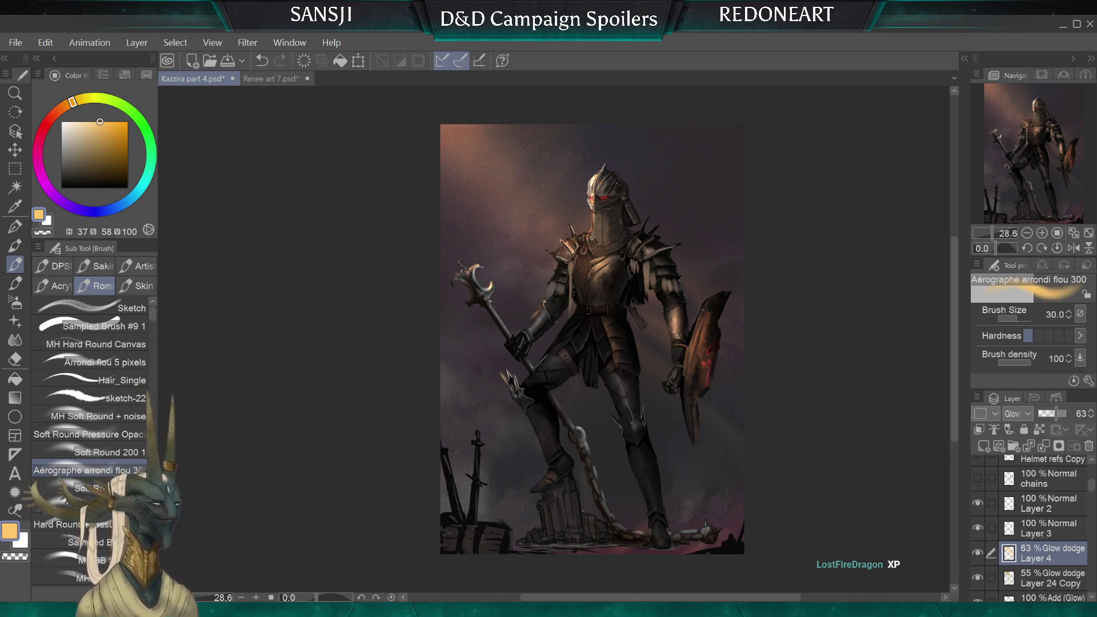
{"action": "key", "text": "bracketright"}
{"action": "key", "text": "bracketright"}
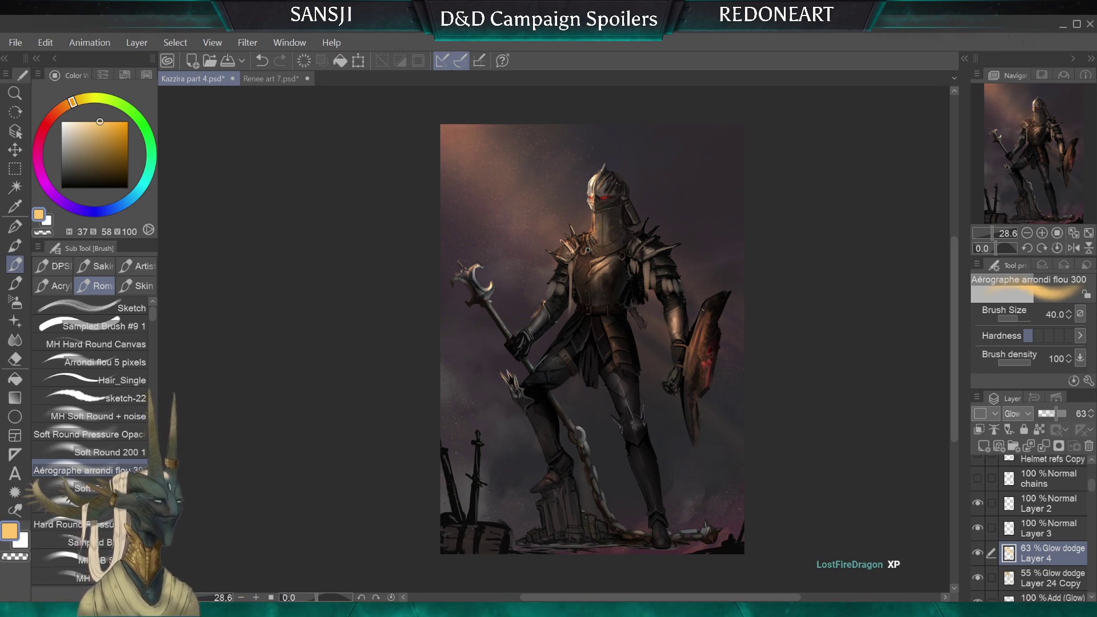
{"action": "key", "text": "bracketleft"}
{"action": "key", "text": "bracketleft"}
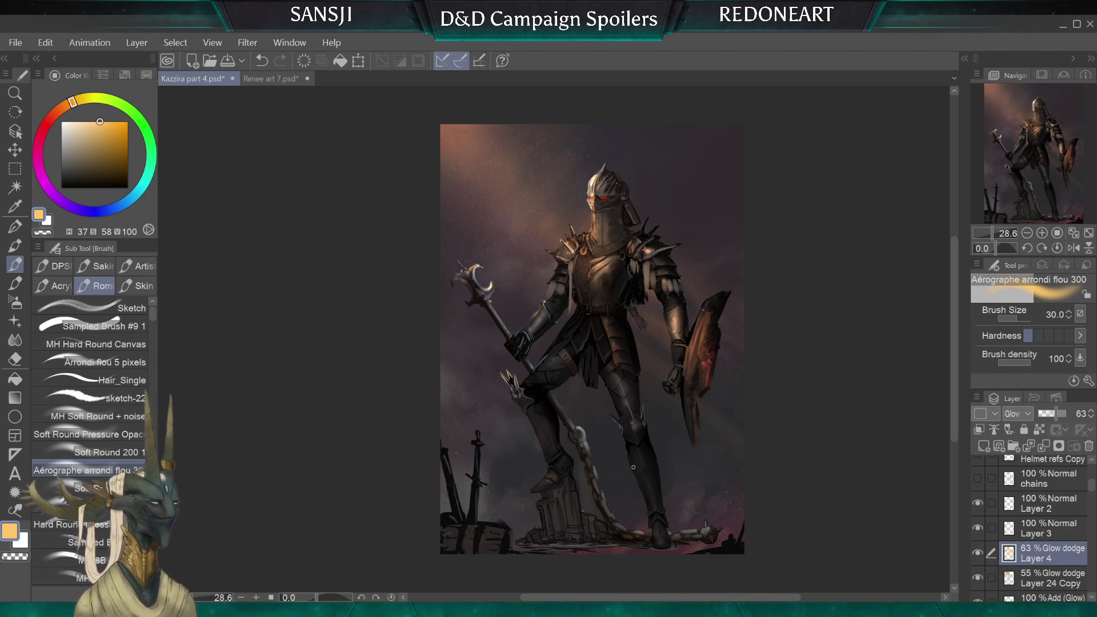
{"action": "key", "text": "["}
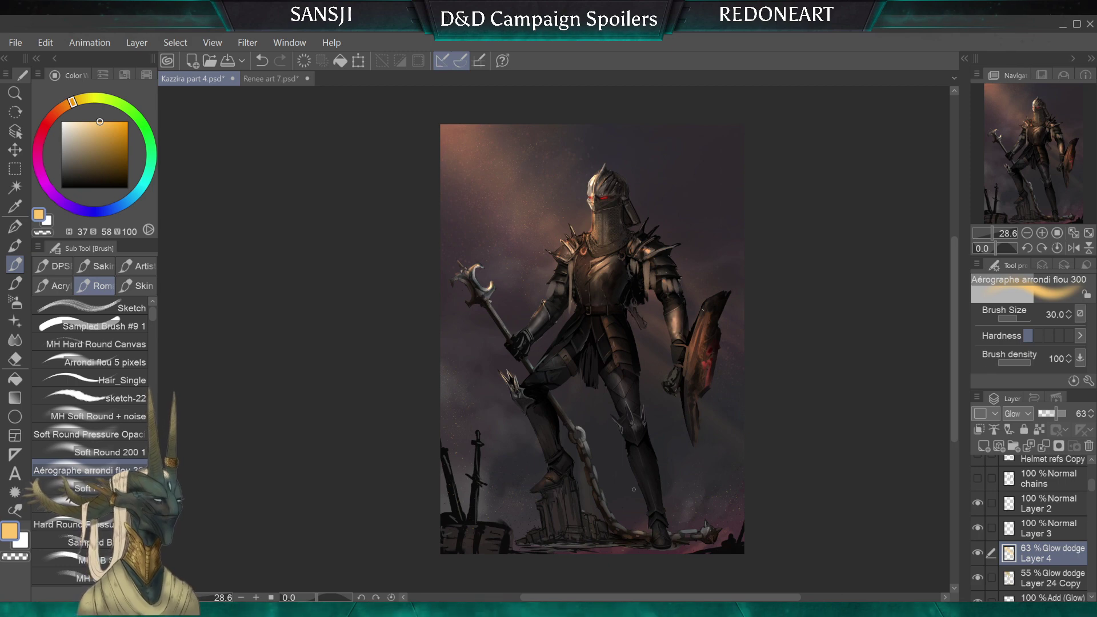
Paint warm glow on the chain's spiked end and the mace with the airbrush at sizes 30, 25 and 15
{"action": "mouse_move", "coordinate": [634, 490]}
{"action": "left_mouse_down"}
{"action": "mouse_move", "coordinate": [718, 447]}
{"action": "mouse_move", "coordinate": [666, 499]}
{"action": "left_mouse_up"}
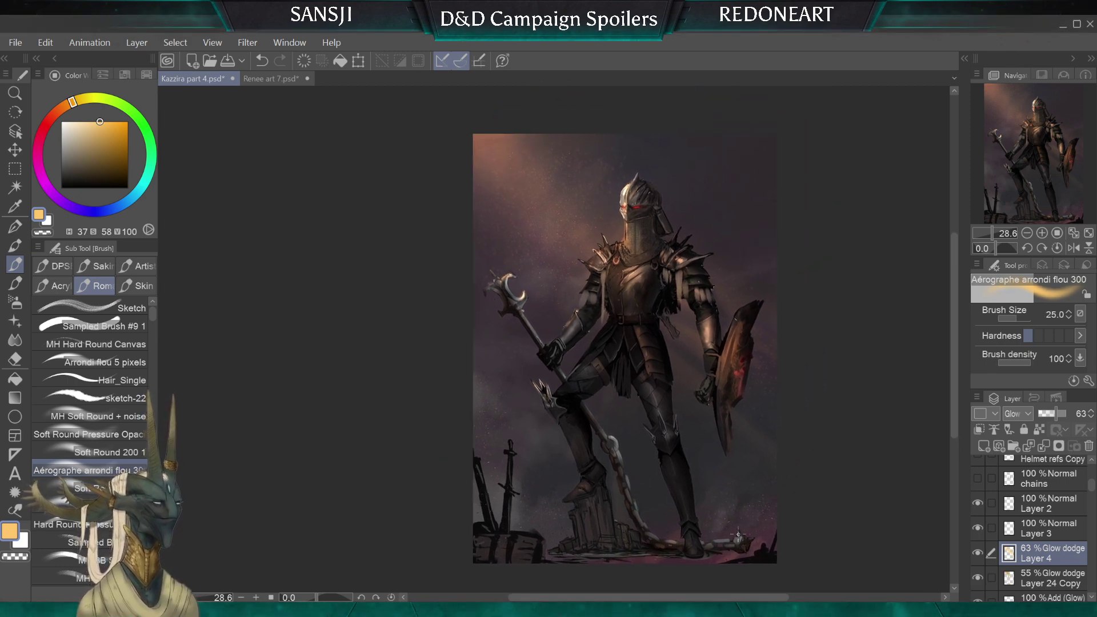
{"action": "key", "text": "bracketright"}
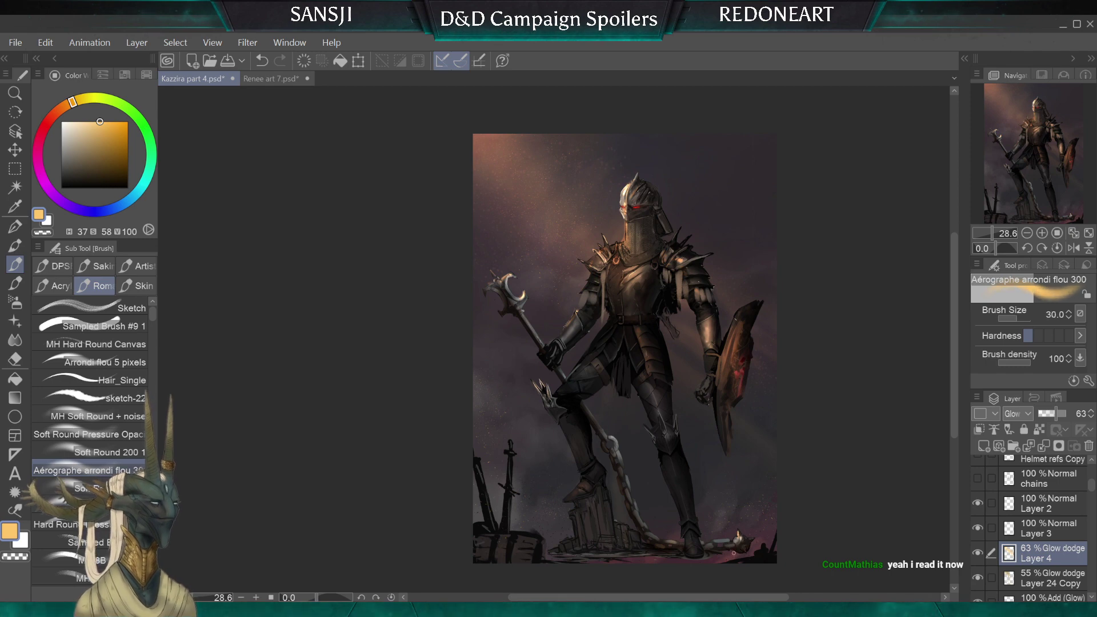
{"action": "key", "text": "bracketleft"}
{"action": "key", "text": "bracketleft"}
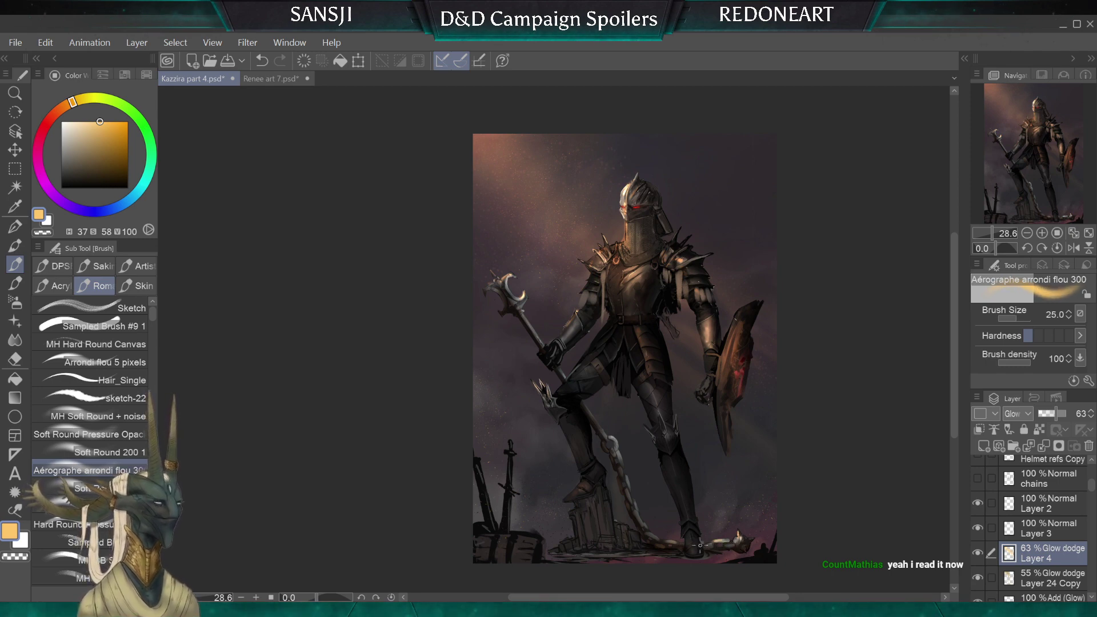
{"action": "key", "text": "bracketleft"}
{"action": "key", "text": "bracketleft"}
{"action": "key", "text": "bracketleft"}
{"action": "key", "text": "bracketleft"}
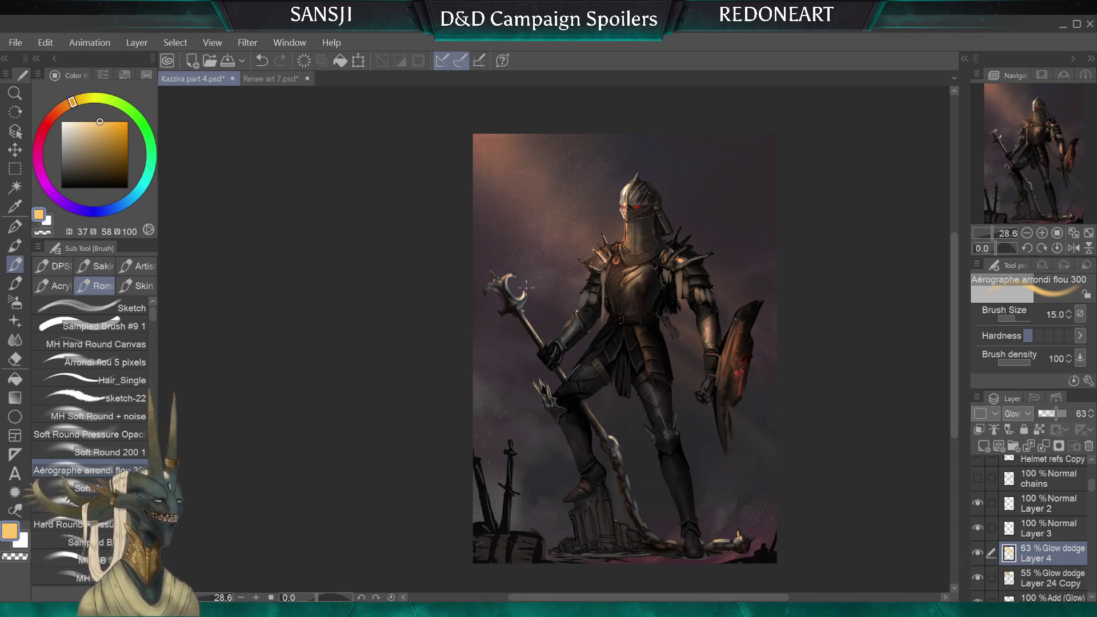
Clean up the glow near the raised knee with the Soft eraser at size 80 and highlight the standing knee's spikes with the airbrush at size 20
{"action": "left_click", "coordinate": [15, 358]}
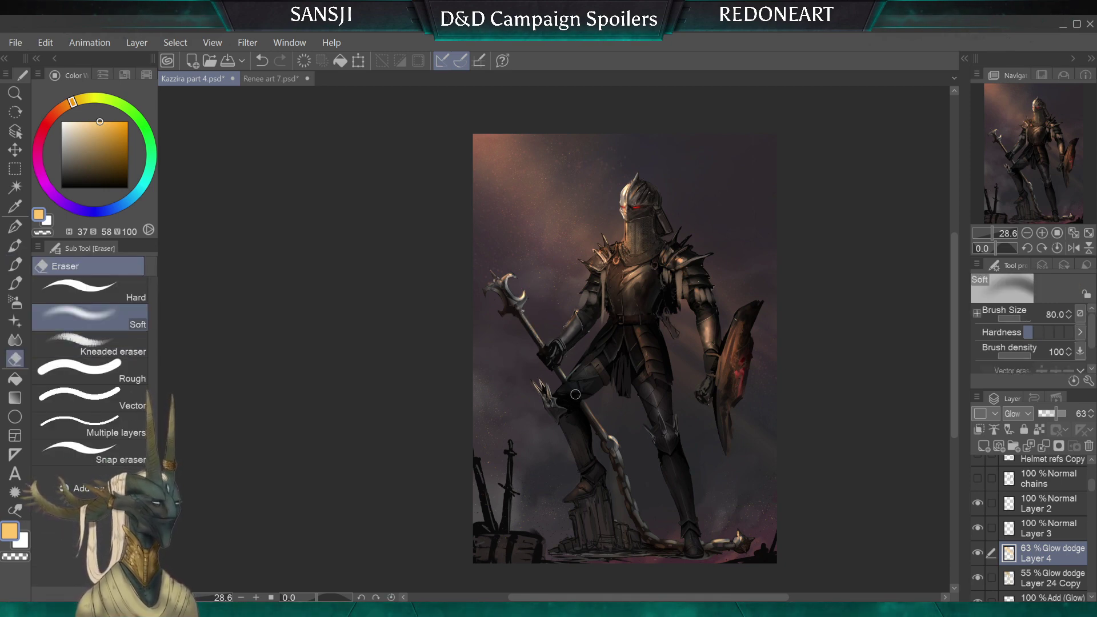
{"action": "left_click", "coordinate": [14, 264]}
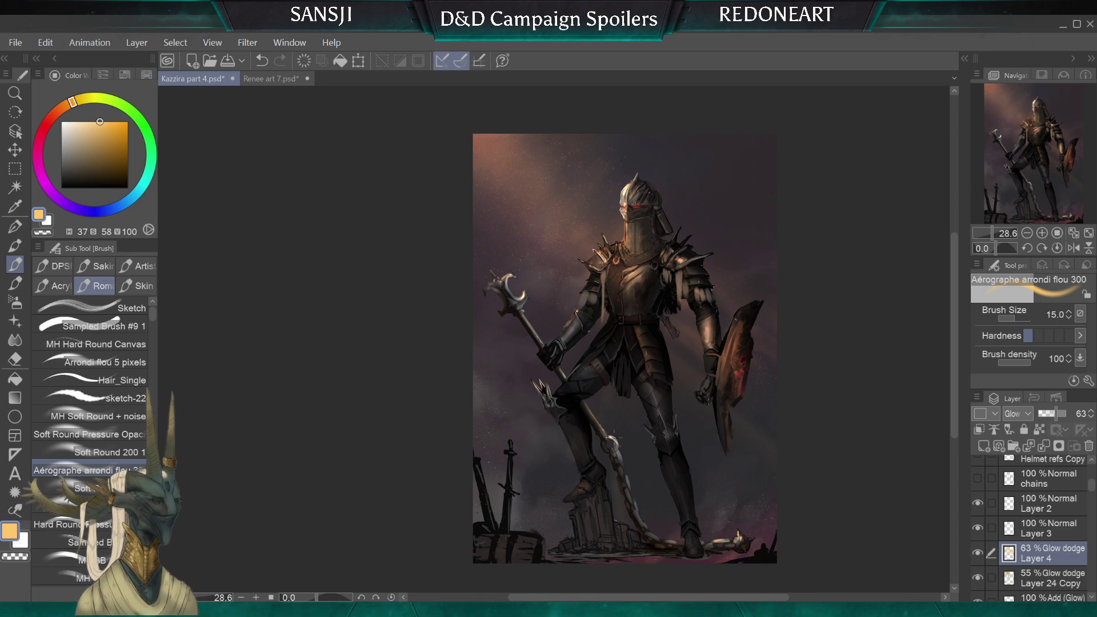
{"action": "key", "text": "bracketright"}
{"action": "key", "text": "bracketright"}
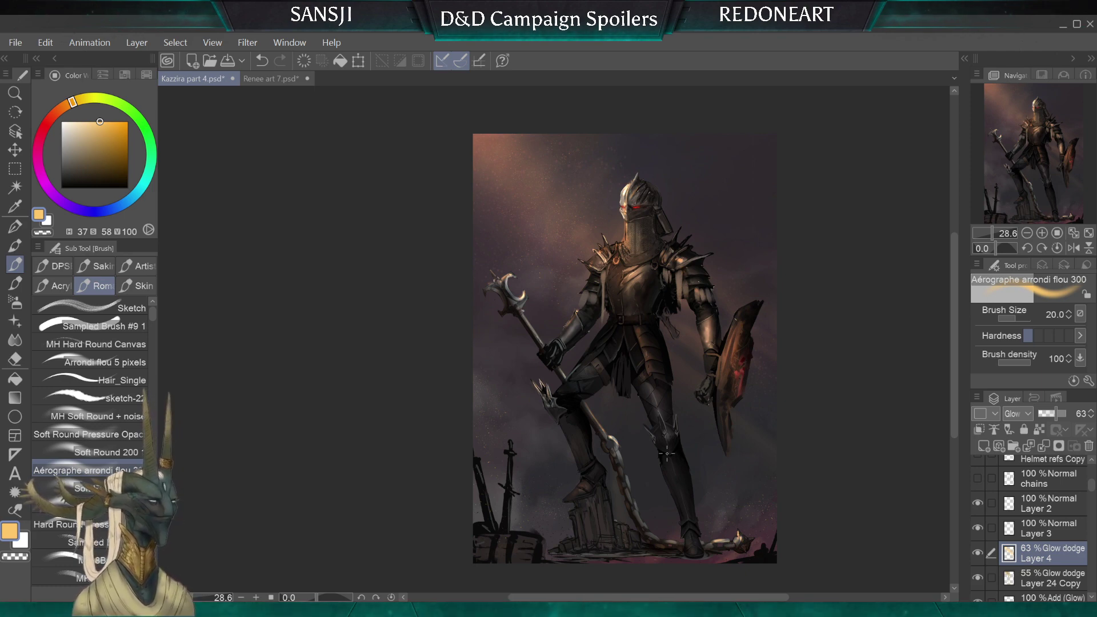
{"action": "key", "text": "bracketleft"}
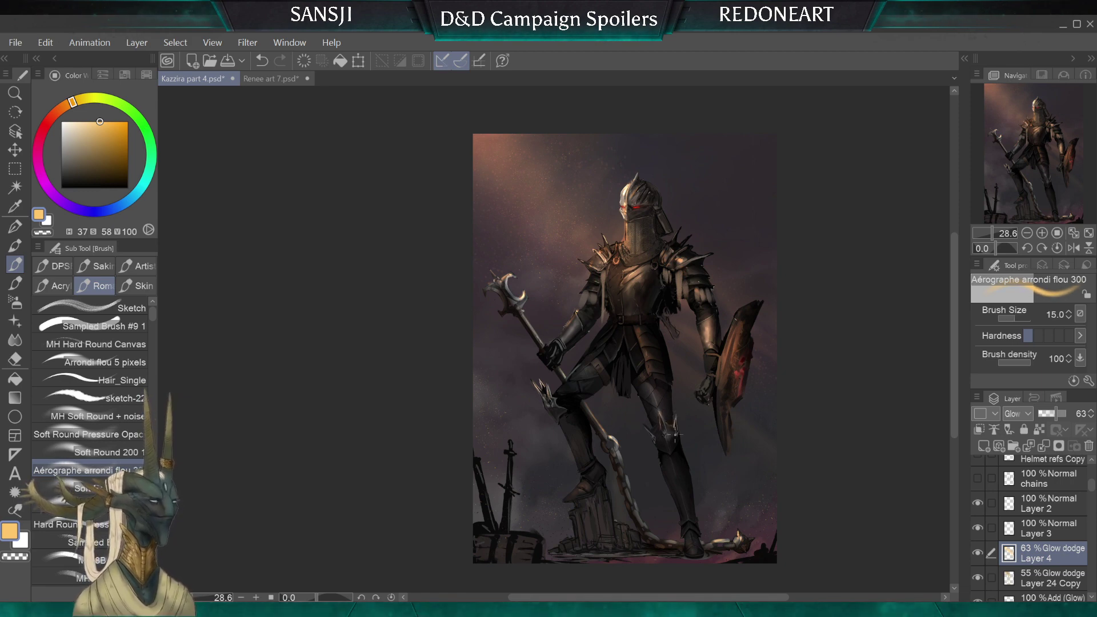
Add a soft glow over the standing leg's knee guard with the airbrush at size 50
{"action": "key", "text": "bracketright"}
{"action": "key", "text": "bracketright"}
{"action": "key", "text": "bracketright"}
{"action": "key", "text": "bracketright"}
{"action": "key", "text": "bracketright"}
{"action": "key", "text": "bracketright"}
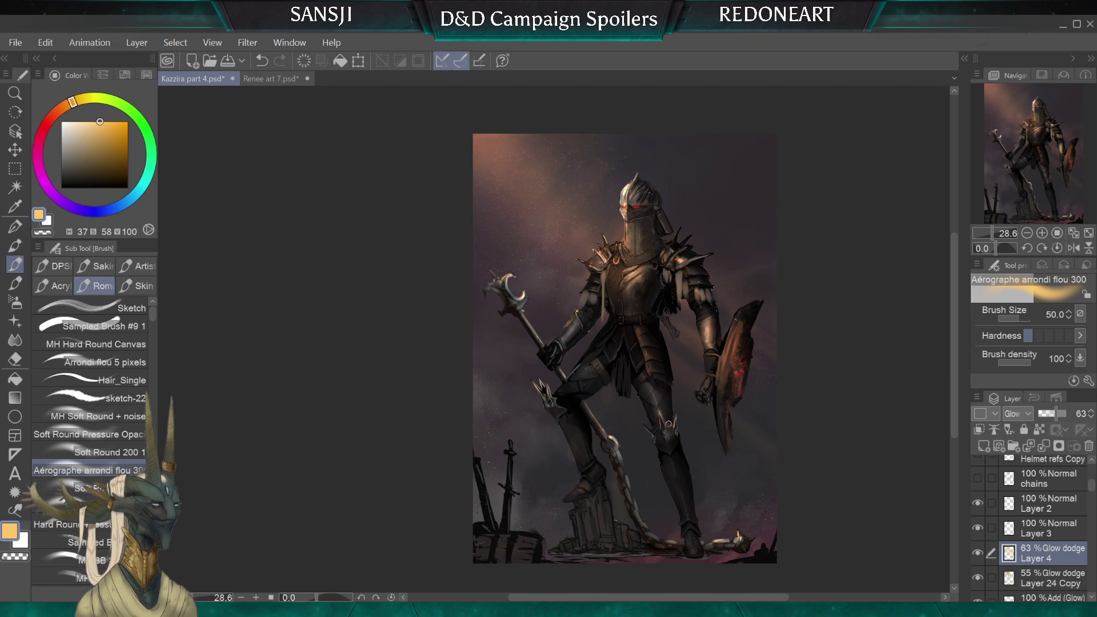
Paint soft glow on the standing thigh, the shield's lower edge and the belt area with the airbrush at sizes 80 and 50
{"action": "key", "text": "bracketright"}
{"action": "key", "text": "bracketright"}
{"action": "key", "text": "bracketright"}
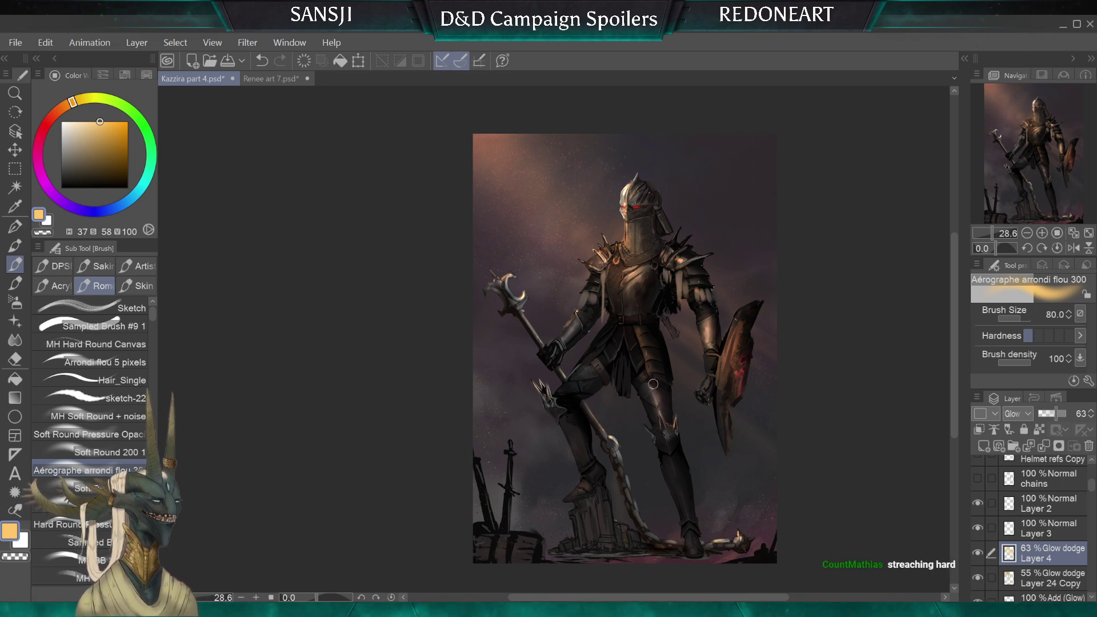
{"action": "key", "text": "bracketright"}
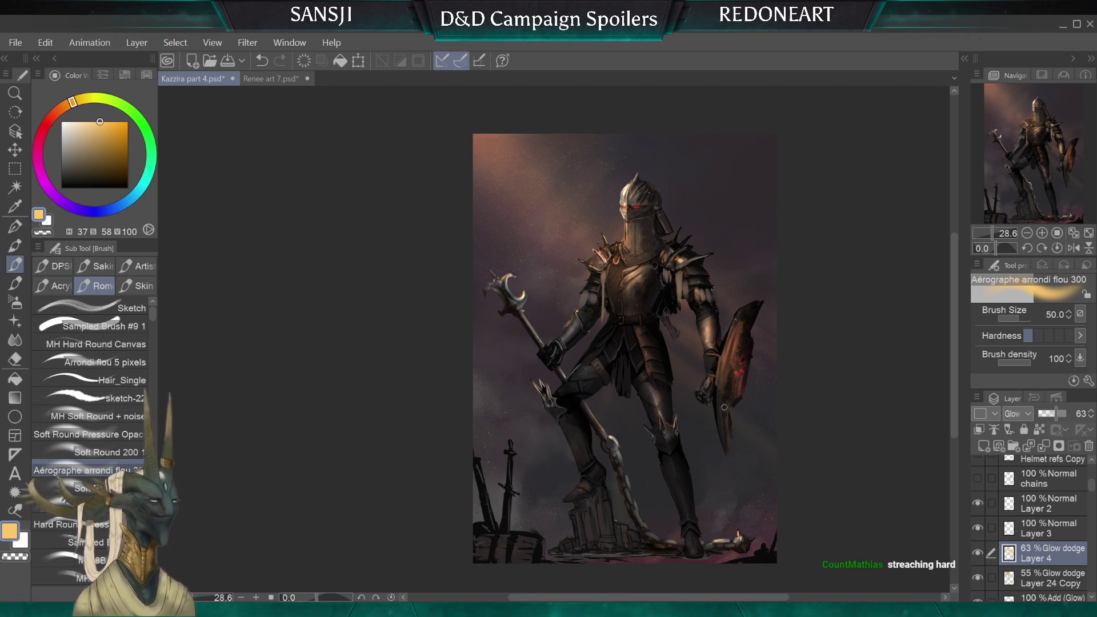
{"action": "key", "text": "bracketright"}
{"action": "key", "text": "bracketright"}
{"action": "key", "text": "bracketright"}
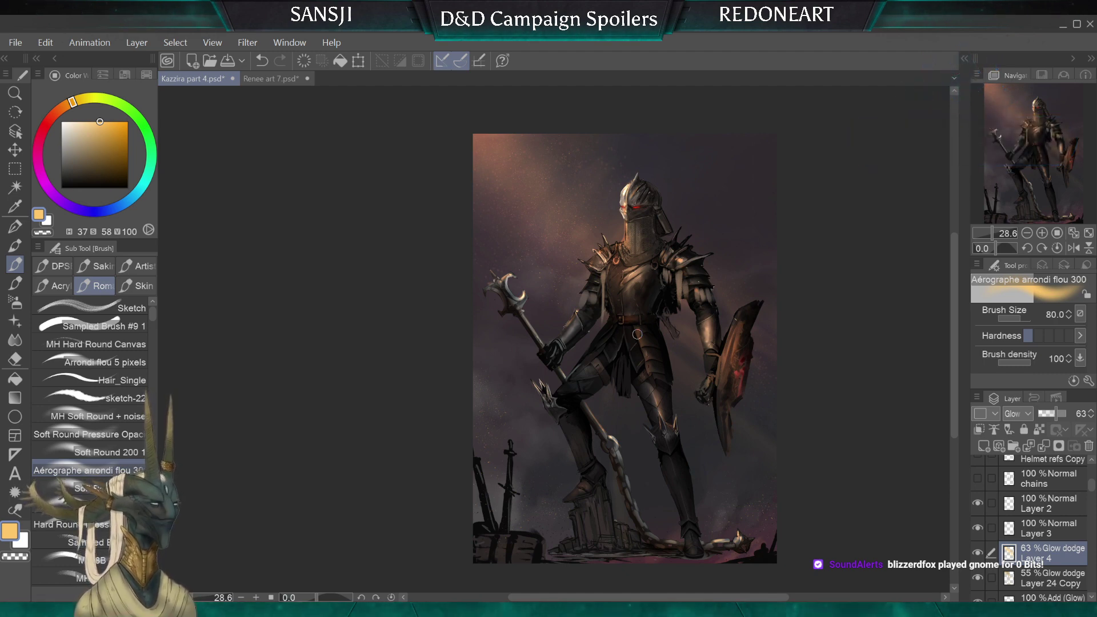
Trim the glow on the upper chest with the Soft eraser at sizes 30 and 25
{"action": "left_click", "coordinate": [23, 359]}
{"action": "key", "text": "bracketleft"}
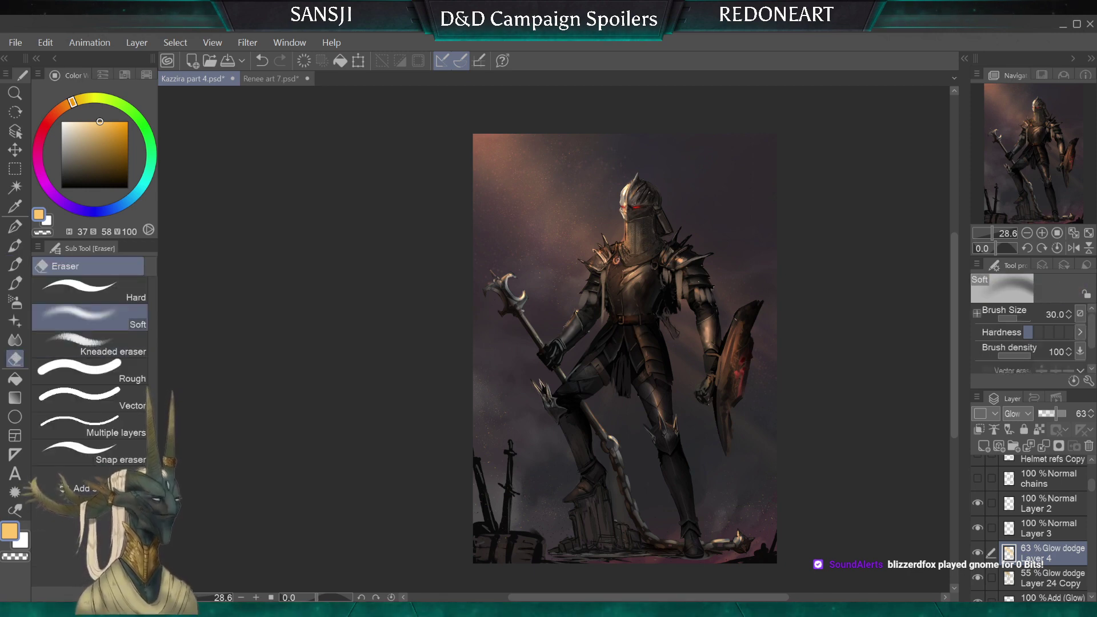
{"action": "key", "text": "bracketleft"}
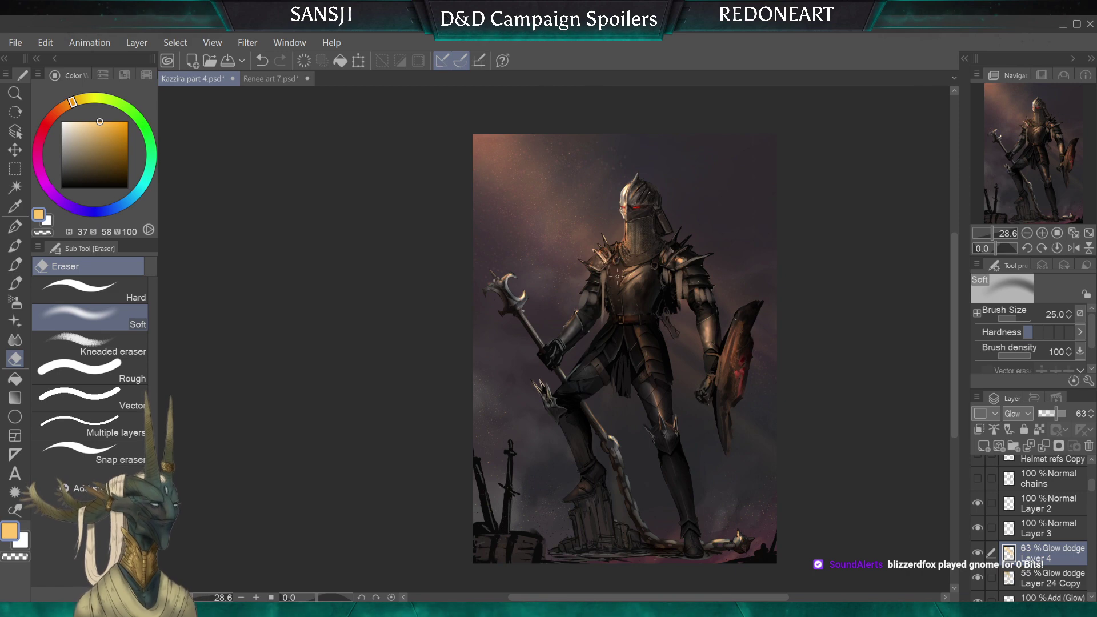
Paint fine glow highlights on the shoulder strap and collar area of the armour with the airbrush at sizes 10 and 20
{"action": "left_click", "coordinate": [17, 263]}
{"action": "scroll", "coordinate": [596, 234], "scroll_direction": "up", "scroll_amount": 5}
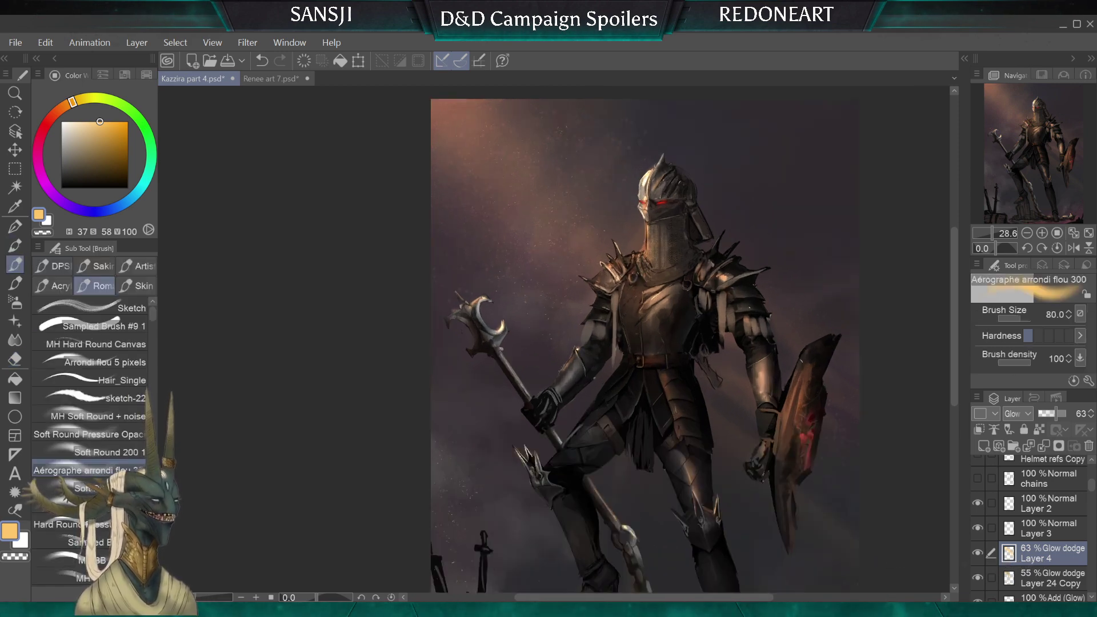
{"action": "scroll", "coordinate": [654, 196], "scroll_direction": "up", "scroll_amount": 1}
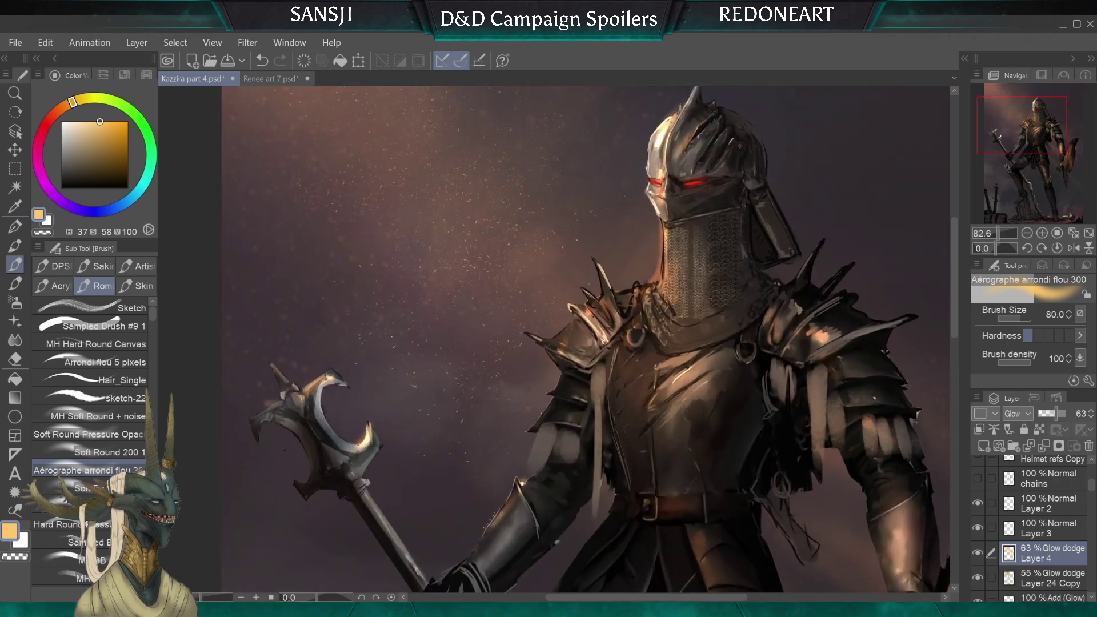
{"action": "key", "text": "bracketleft"}
{"action": "key", "text": "bracketleft"}
{"action": "key", "text": "bracketleft"}
{"action": "key", "text": "bracketleft"}
{"action": "key", "text": "bracketleft"}
{"action": "key", "text": "bracketleft"}
{"action": "key", "text": "bracketleft"}
{"action": "key", "text": "bracketleft"}
{"action": "key", "text": "bracketleft"}
{"action": "key", "text": "bracketleft"}
{"action": "key", "text": "bracketleft"}
{"action": "key", "text": "bracketleft"}
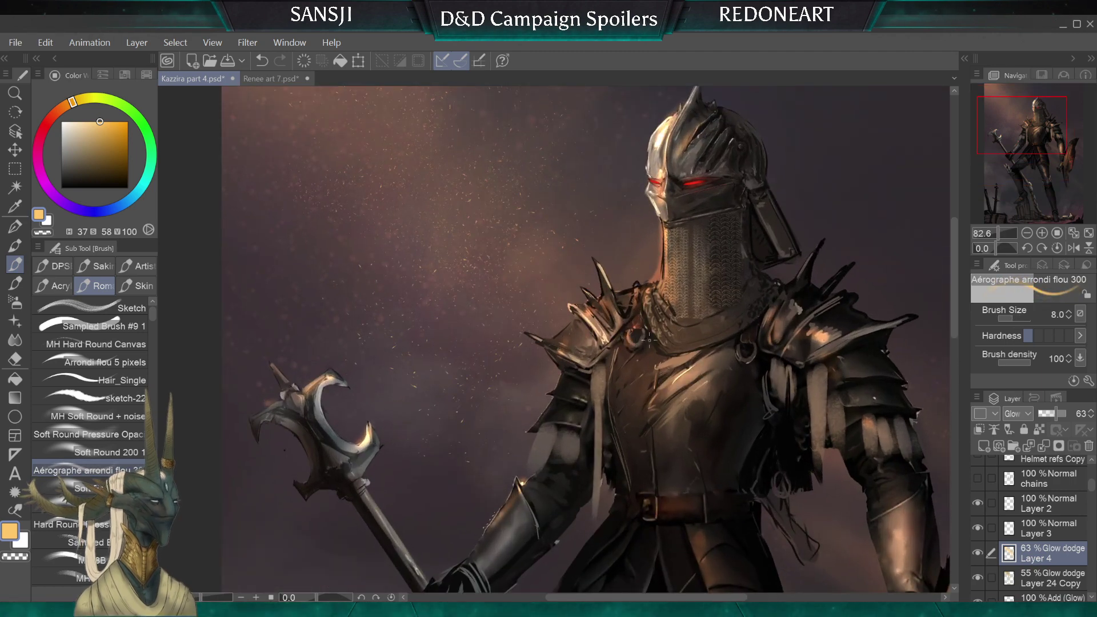
{"action": "key", "text": "]"}
{"action": "key", "text": "]"}
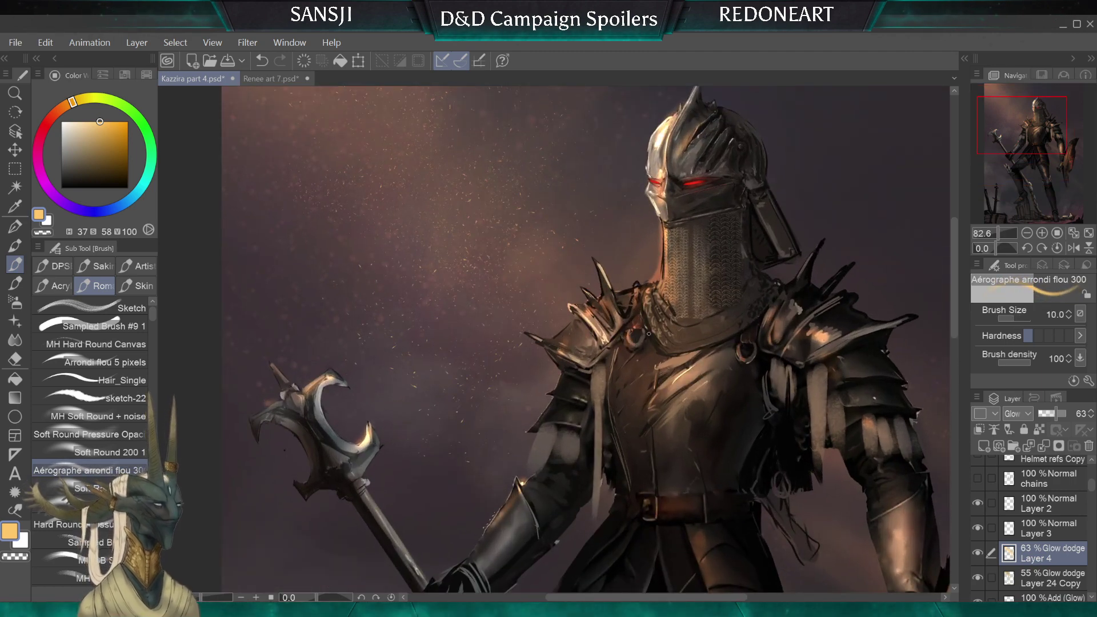
{"action": "key", "text": "]"}
{"action": "key", "text": "]"}
{"action": "key", "text": "]"}
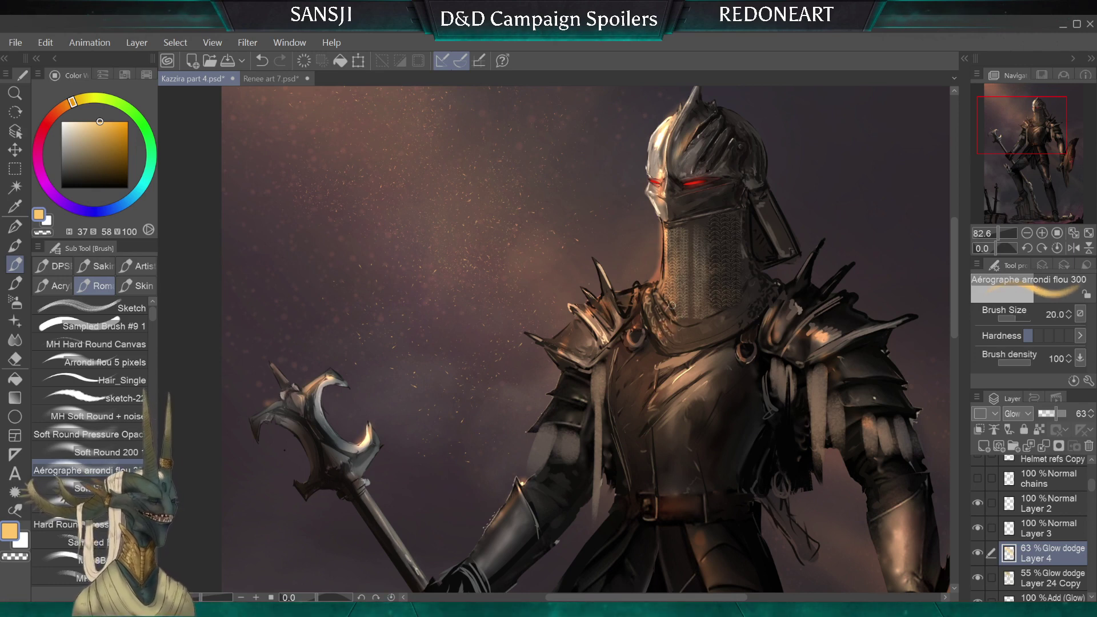
Add thin glow accents to the upper armour and the shield's upper rim with the airbrush at sizes 10 and 15
{"action": "key", "text": "["}
{"action": "key", "text": "["}
{"action": "key", "text": "["}
{"action": "key", "text": "["}
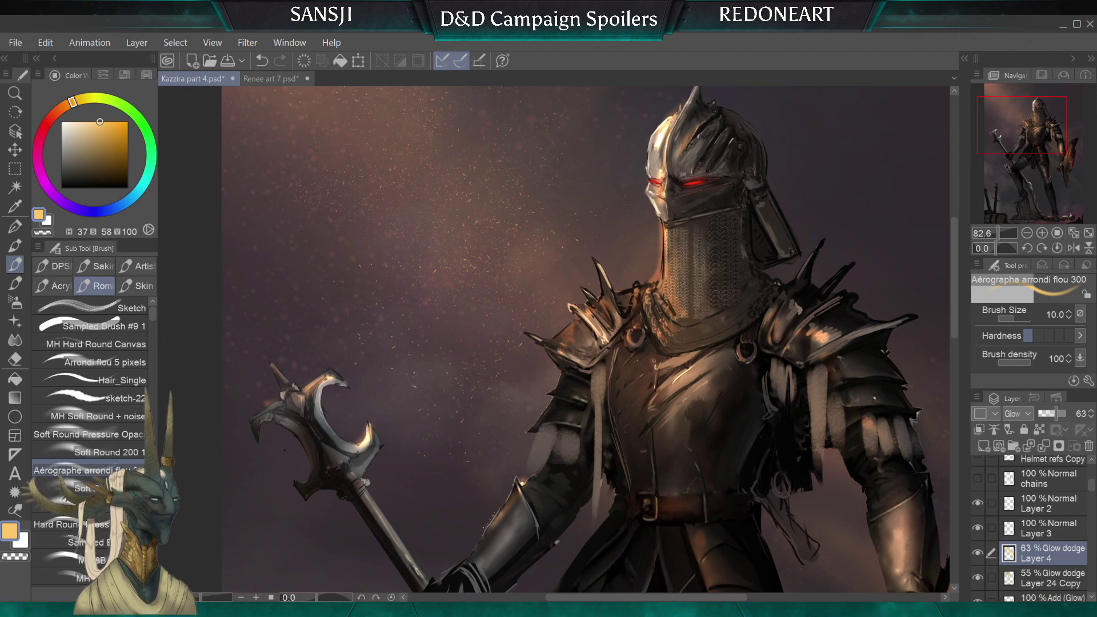
{"action": "key", "text": "]"}
{"action": "scroll", "coordinate": [654, 360], "scroll_direction": "down", "scroll_amount": 2}
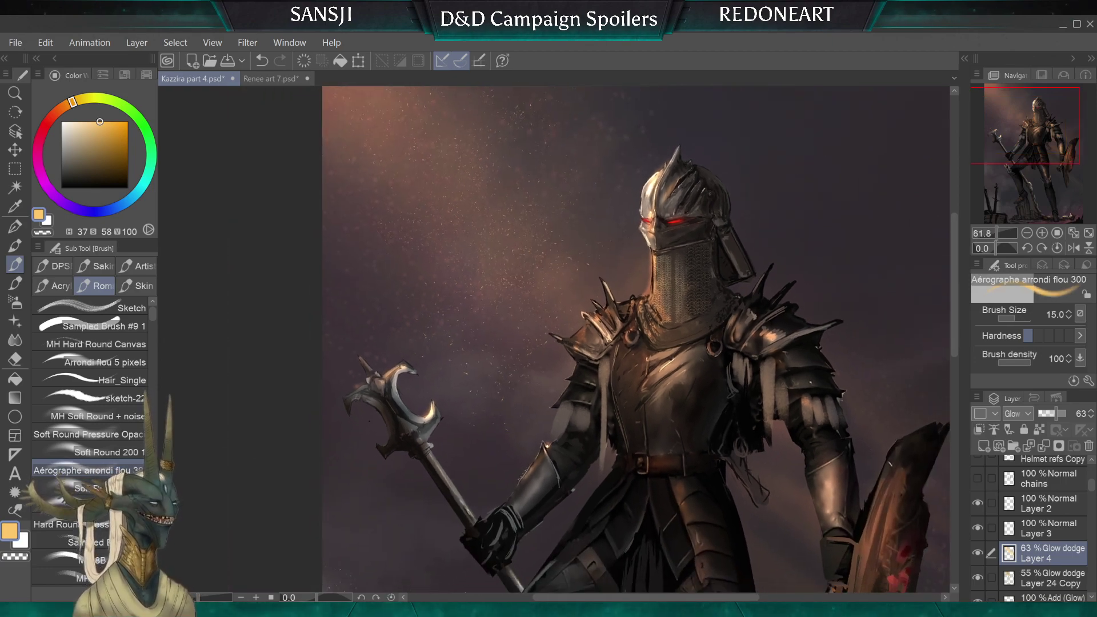
{"action": "key", "text": "["}
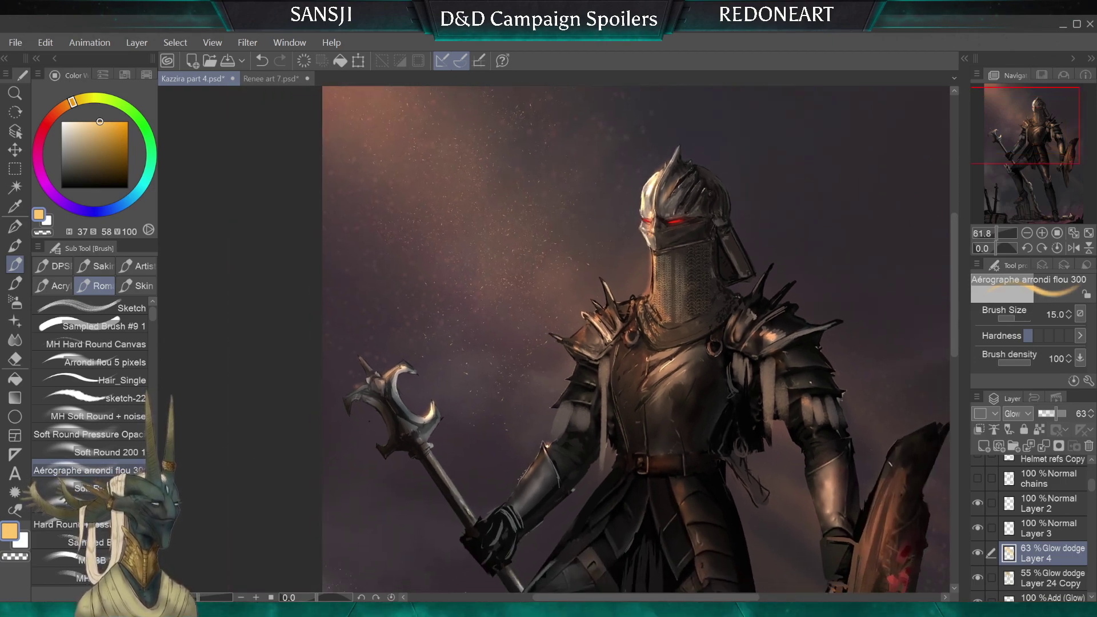
{"action": "scroll", "coordinate": [646, 266], "scroll_direction": "down", "scroll_amount": 3}
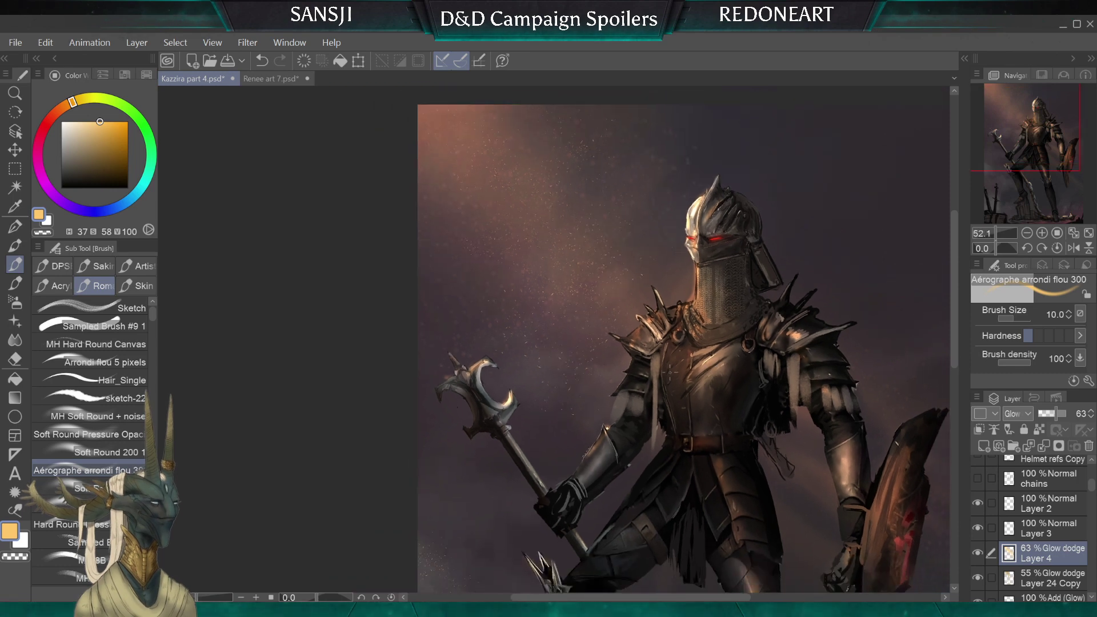
{"action": "scroll", "coordinate": [645, 346], "scroll_direction": "up", "scroll_amount": 3}
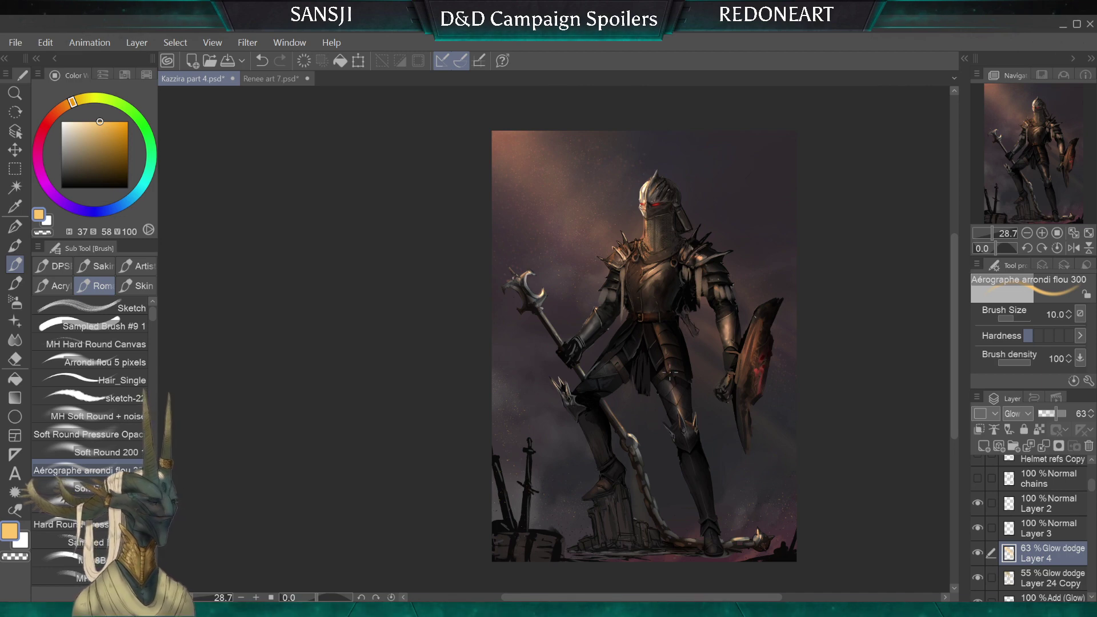
Clean up the glow around the lower legs and chain with the Soft eraser at sizes 150 and 100
{"action": "left_click", "coordinate": [15, 359]}
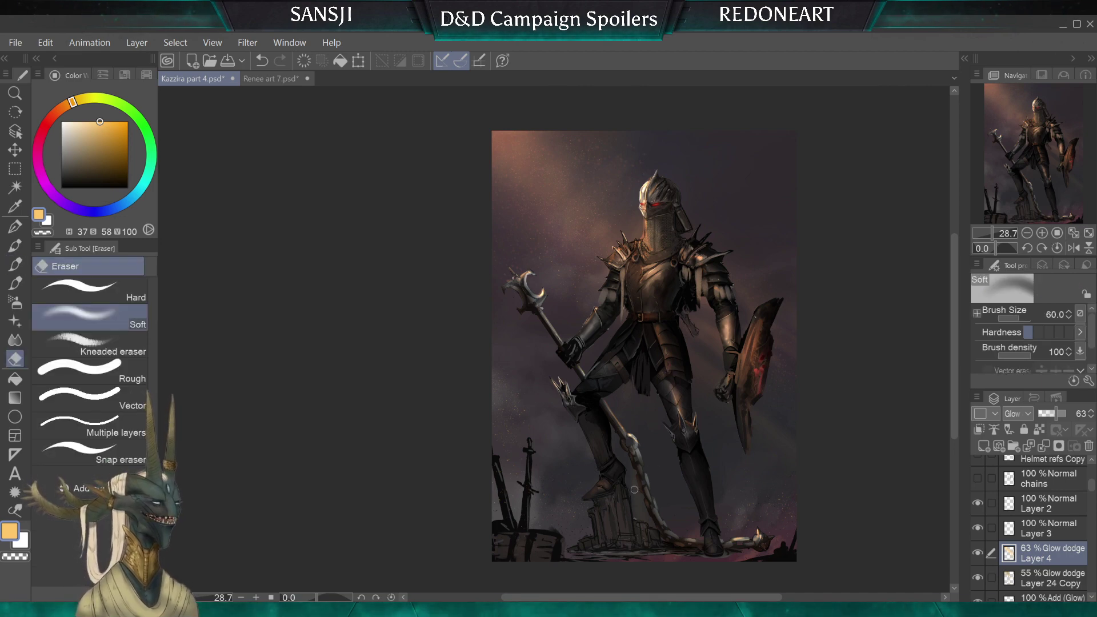
{"action": "key", "text": "bracketright"}
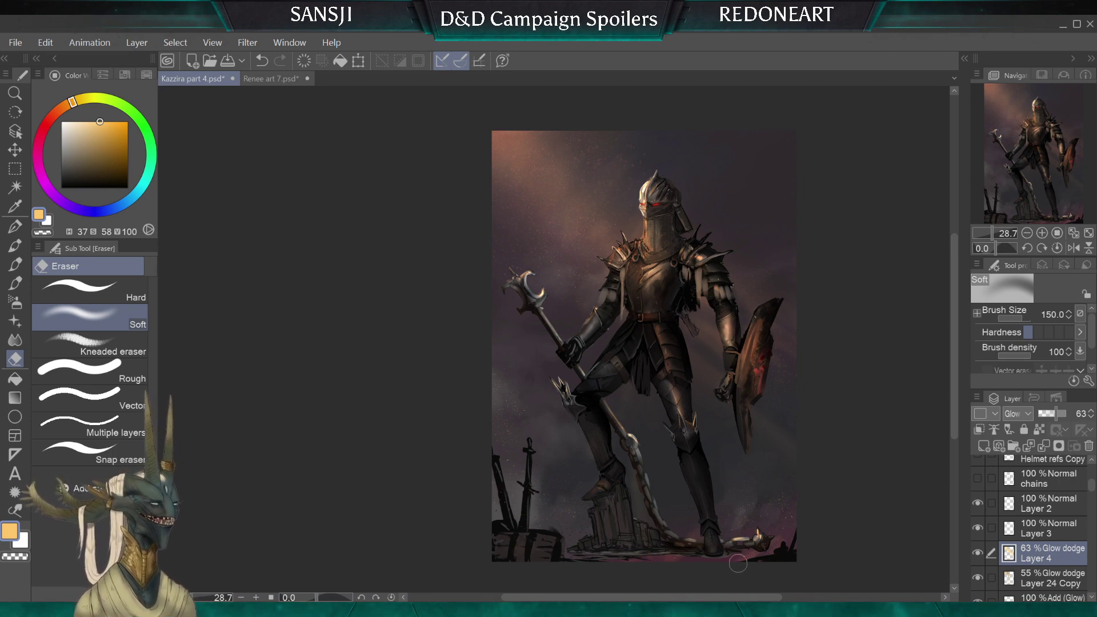
{"action": "key", "text": "bracketleft"}
{"action": "key", "text": "bracketleft"}
{"action": "key", "text": "bracketleft"}
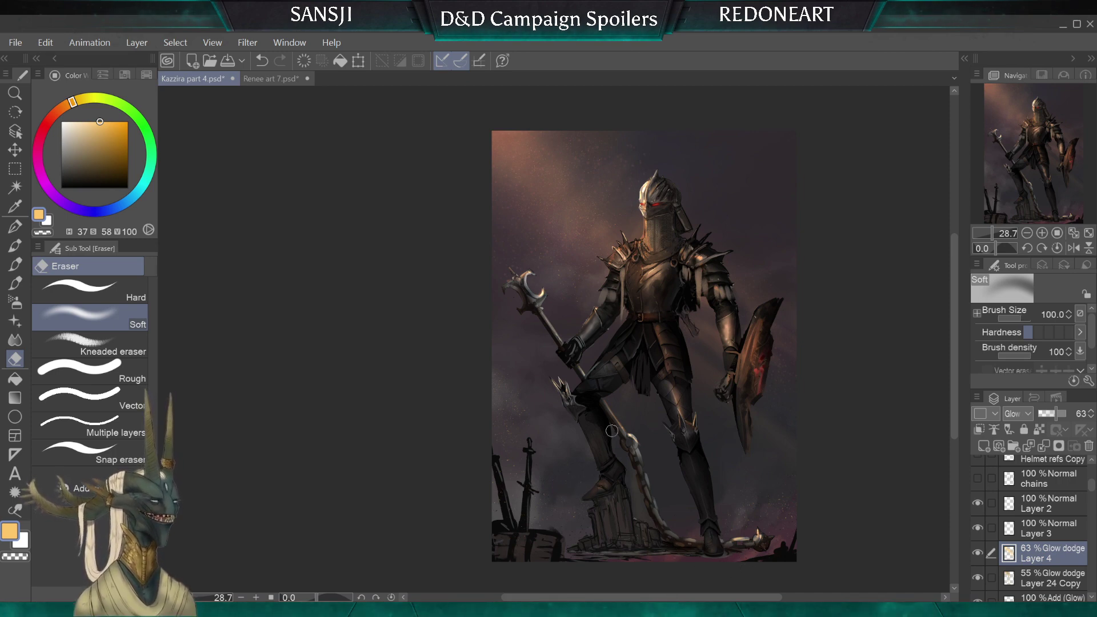
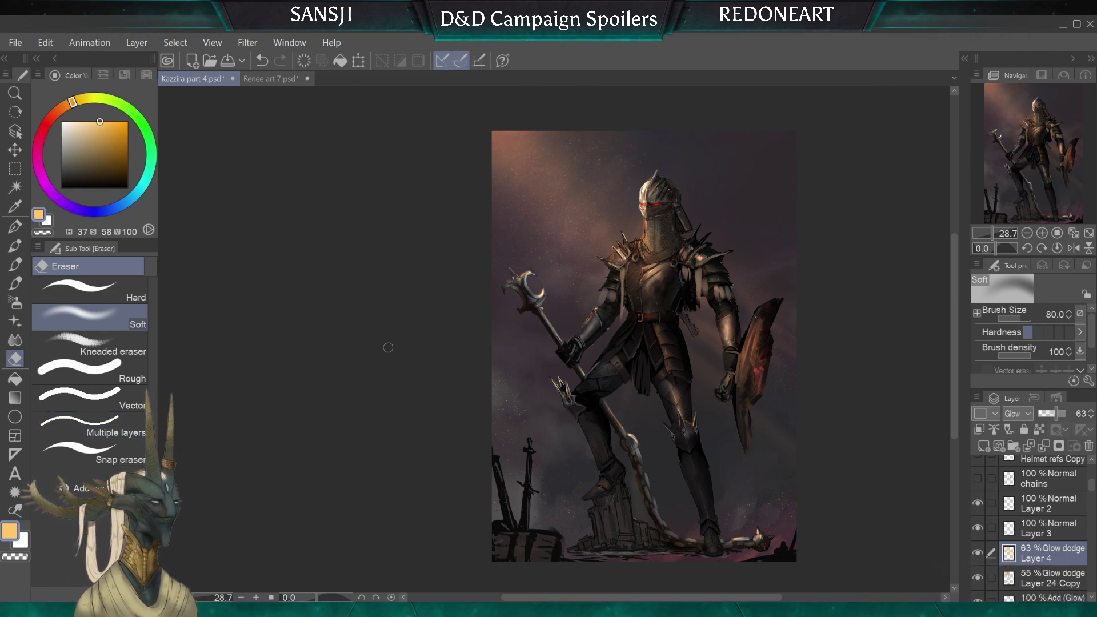
Soften the glow across the chest plate using a much larger Soft eraser
{"action": "key", "text": "]"}
{"action": "key", "text": "]"}
{"action": "key", "text": "]"}
{"action": "key", "text": "]"}
{"action": "key", "text": "]"}
{"action": "key", "text": "]"}
{"action": "key", "text": "]"}
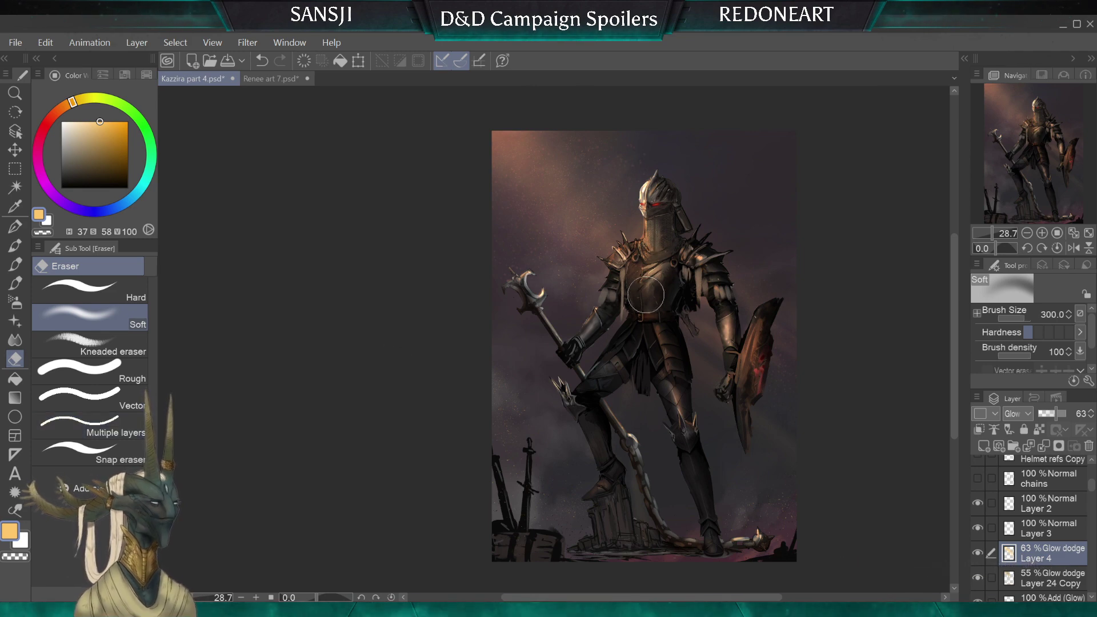
{"action": "key", "text": "["}
{"action": "left_click_drag", "start_coordinate": [658, 277], "coordinate": [668, 315]}
Trim the glow along the shield arm, hand and shield with the Soft eraser at sizes 70, 50 and 80
{"action": "key", "text": "bracketleft"}
{"action": "key", "text": "bracketleft"}
{"action": "key", "text": "bracketleft"}
{"action": "key", "text": "bracketleft"}
{"action": "key", "text": "bracketleft"}
{"action": "key", "text": "bracketleft"}
{"action": "key", "text": "bracketleft"}
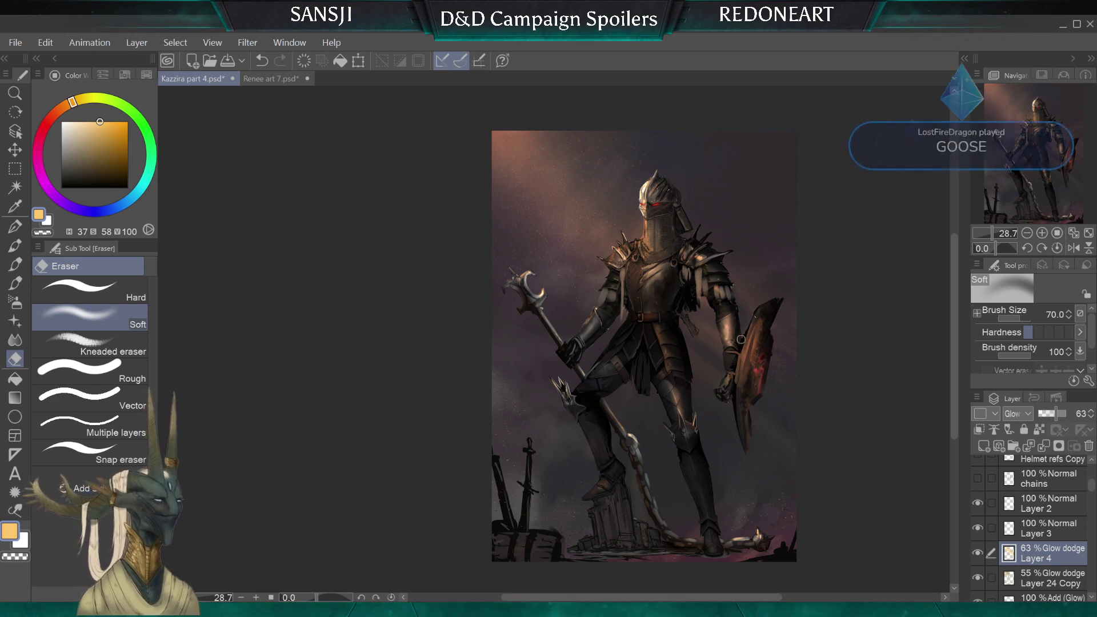
{"action": "key", "text": "bracketleft"}
{"action": "key", "text": "bracketleft"}
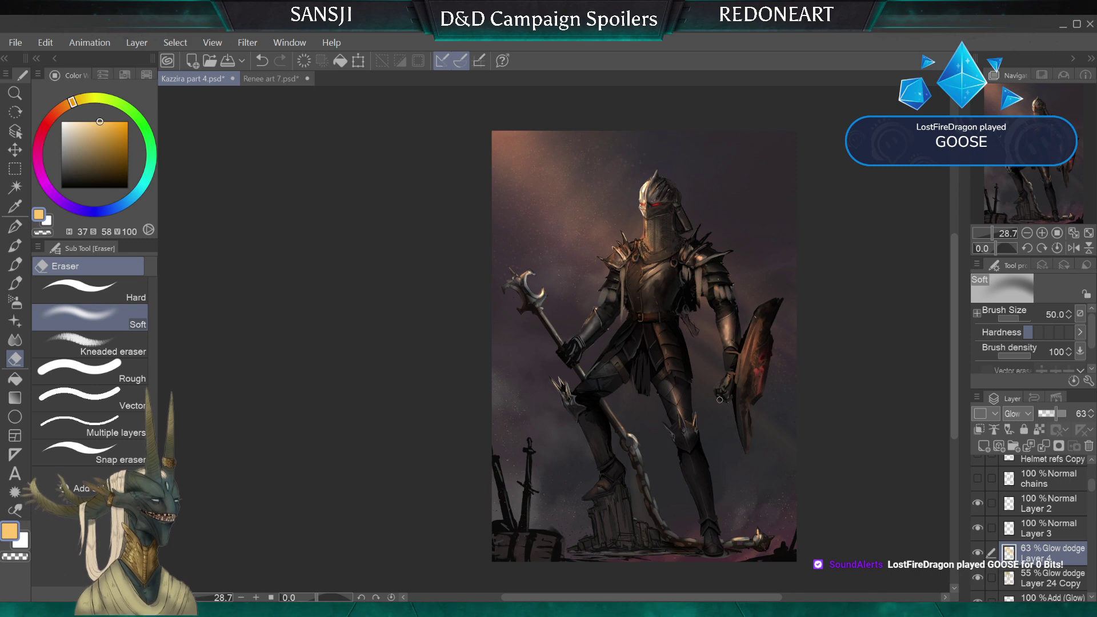
{"action": "key", "text": "bracketright"}
{"action": "key", "text": "bracketright"}
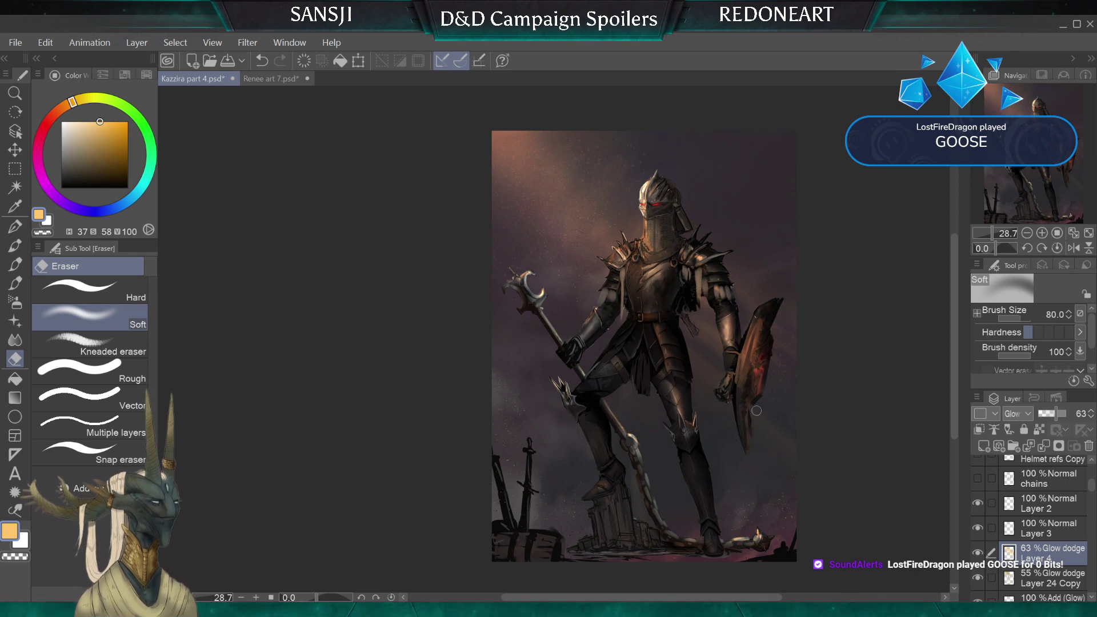
Reduce the glow on the raised knee and its spikes with the Soft eraser at size 60
{"action": "key", "text": "bracketleft"}
{"action": "key", "text": "bracketleft"}
{"action": "key", "text": "bracketleft"}
{"action": "key", "text": "bracketright"}
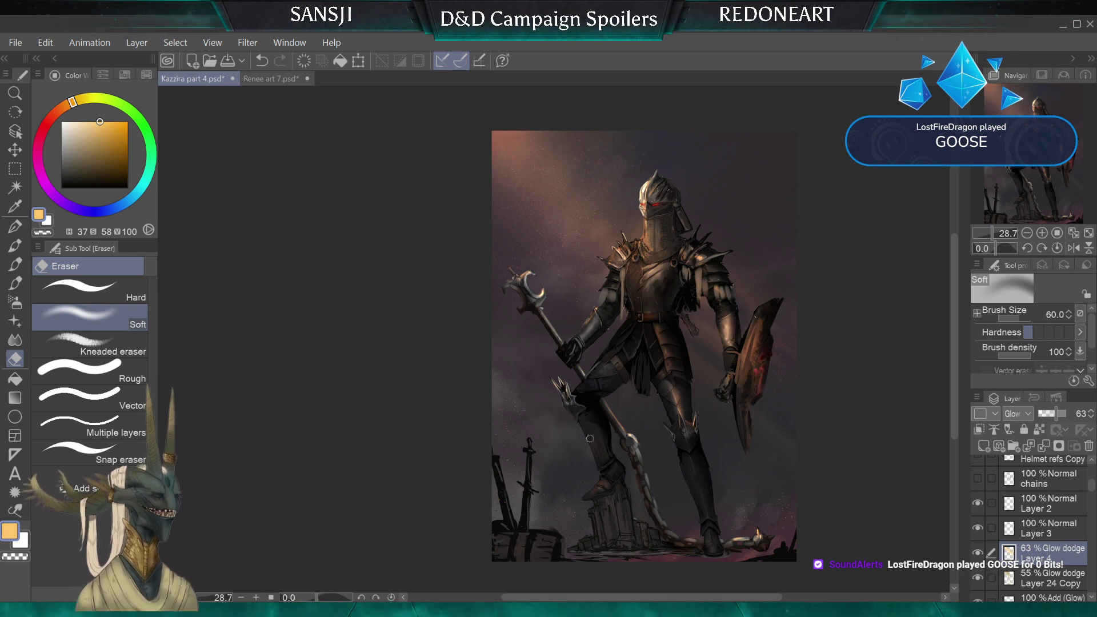
{"action": "mouse_move", "coordinate": [566, 388]}
{"action": "left_mouse_down"}
{"action": "mouse_move", "coordinate": [521, 377]}
{"action": "mouse_move", "coordinate": [549, 395]}
{"action": "left_mouse_up"}
{"action": "scroll", "coordinate": [566, 388], "scroll_direction": "up", "scroll_amount": 1}
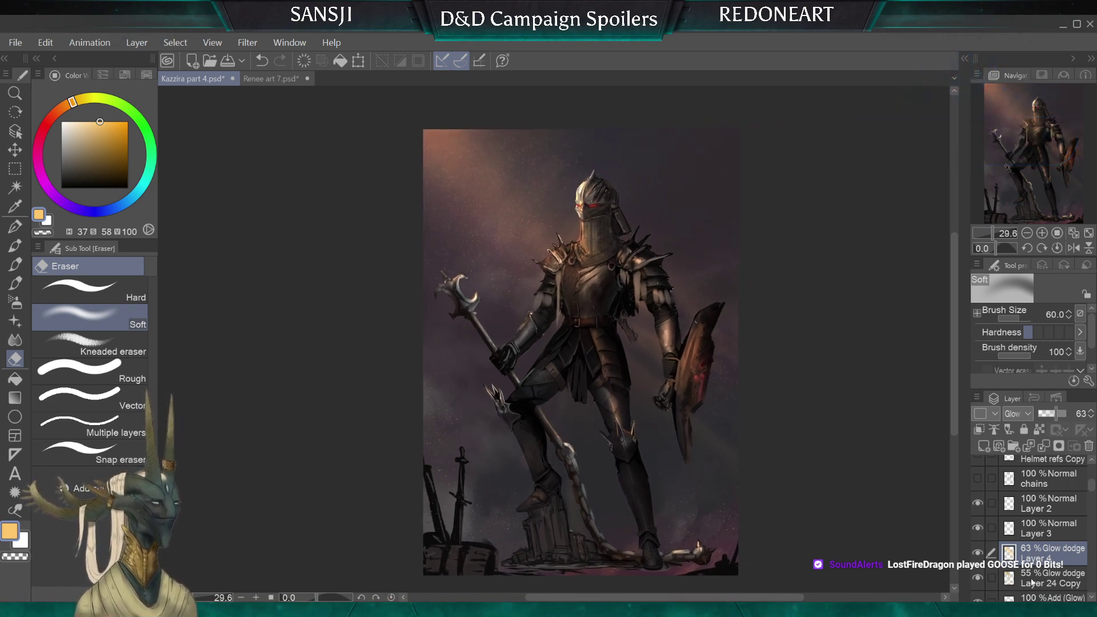
Duplicate the WIP Copy layer
{"action": "left_click", "coordinate": [1053, 578]}
{"action": "left_click_drag", "start_coordinate": [1092, 485], "coordinate": [1093, 496]}
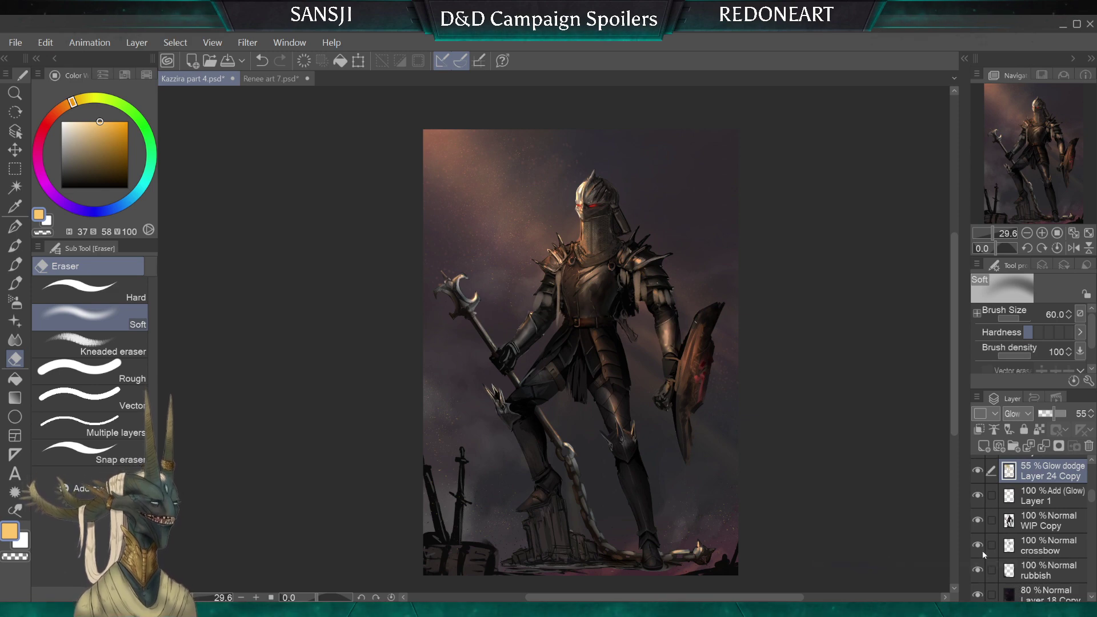
{"action": "left_click", "coordinate": [1035, 522]}
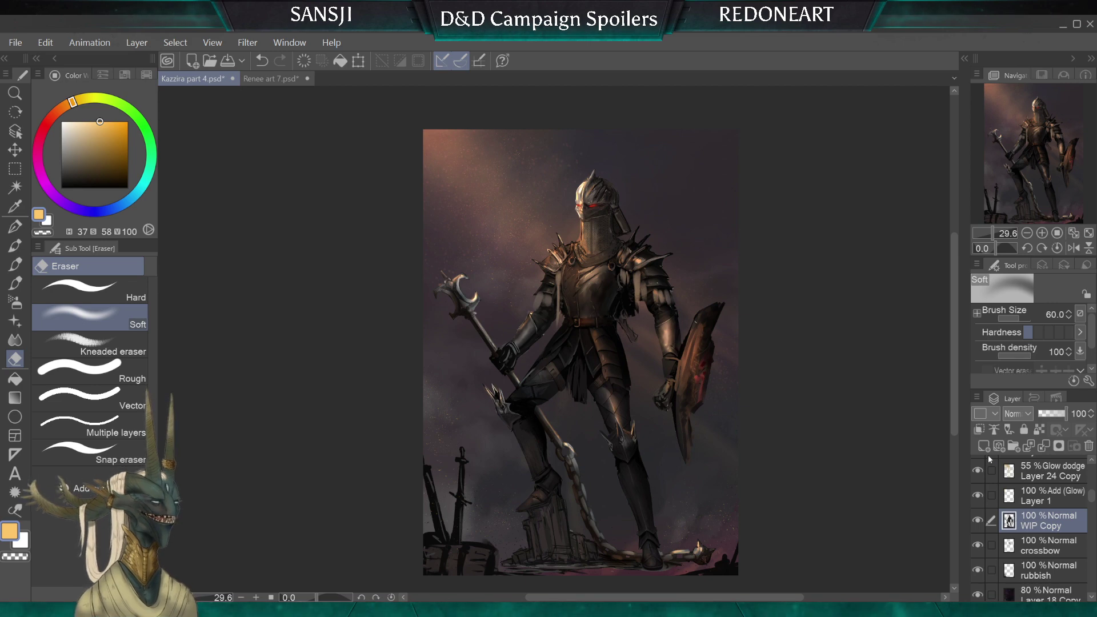
{"action": "scroll", "coordinate": [1089, 590], "scroll_direction": "down", "scroll_amount": 1}
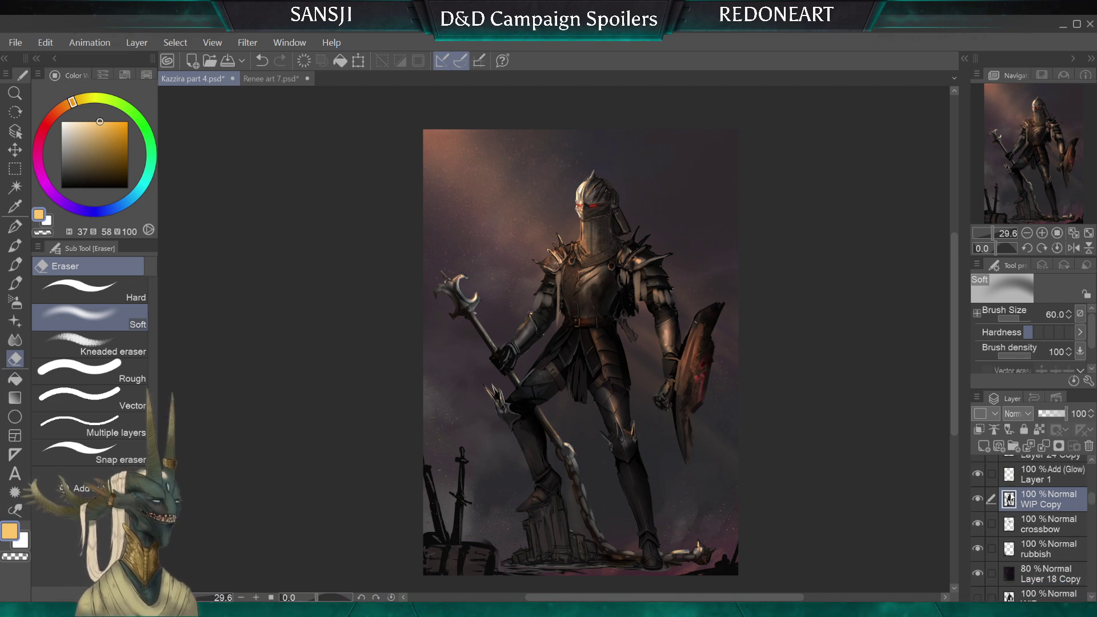
{"action": "left_click_drag", "start_coordinate": [1012, 496], "coordinate": [983, 447]}
{"action": "scroll", "coordinate": [1080, 570], "scroll_direction": "down", "scroll_amount": 1}
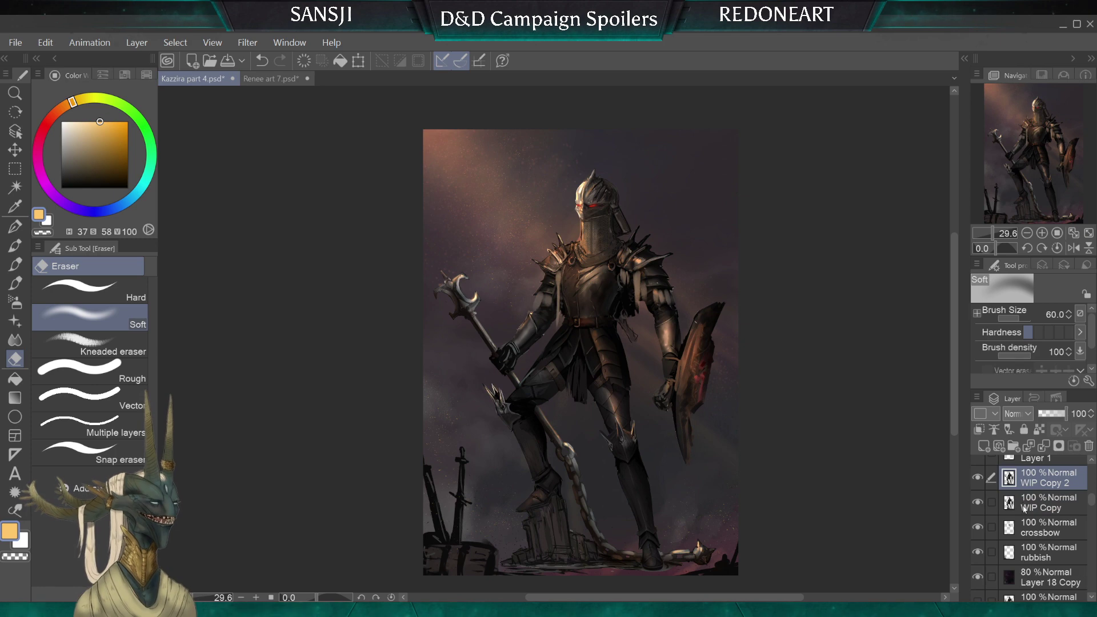
Move the original WIP Copy layer beneath Layer 18 Copy and hide it, then make the duplicate the active layer
{"action": "left_click_drag", "start_coordinate": [1024, 509], "coordinate": [1025, 557]}
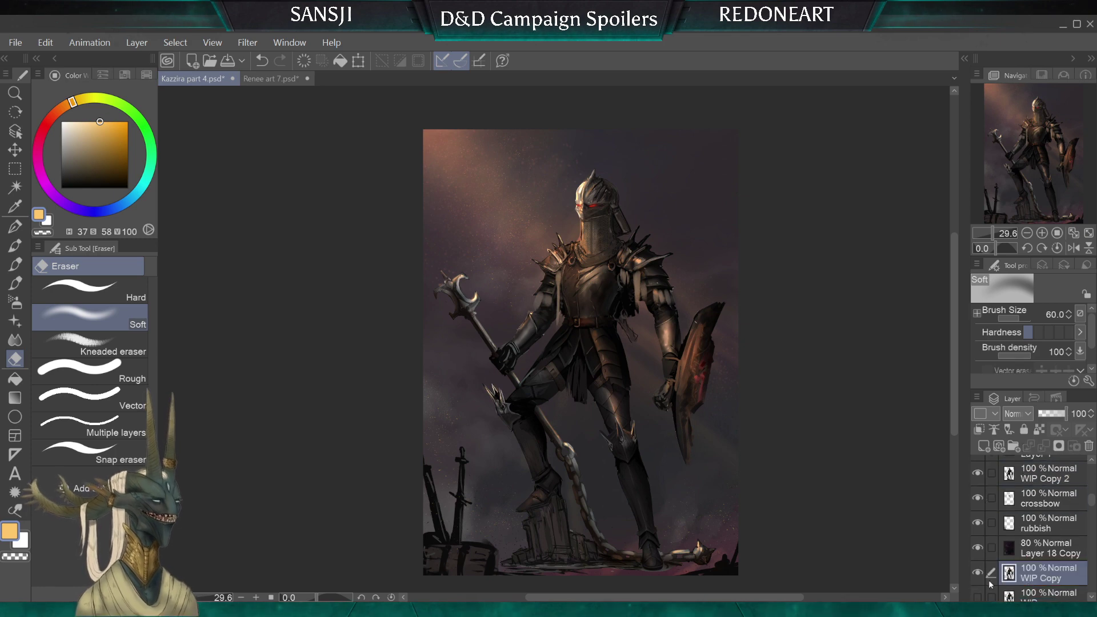
{"action": "left_click", "coordinate": [1026, 554]}
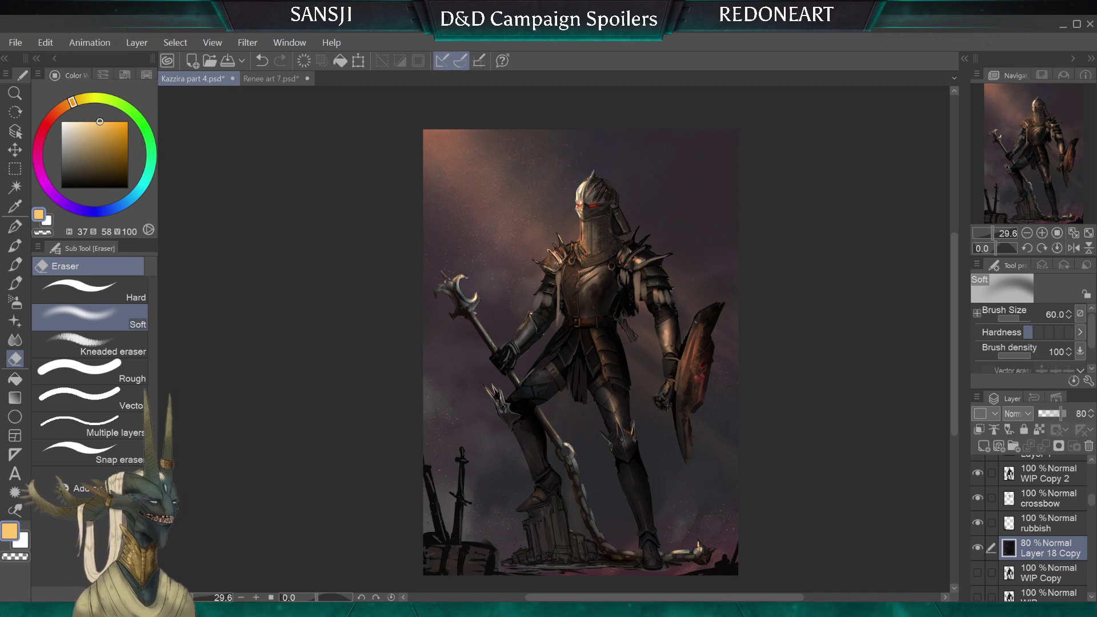
{"action": "left_click", "coordinate": [1040, 498]}
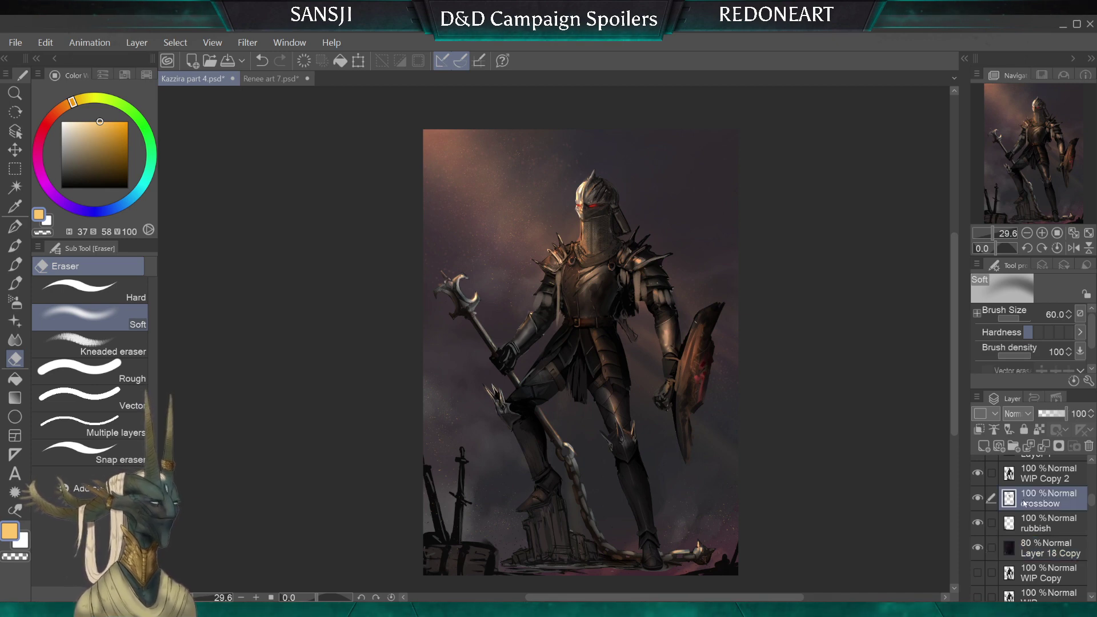
{"action": "left_click", "coordinate": [1092, 461]}
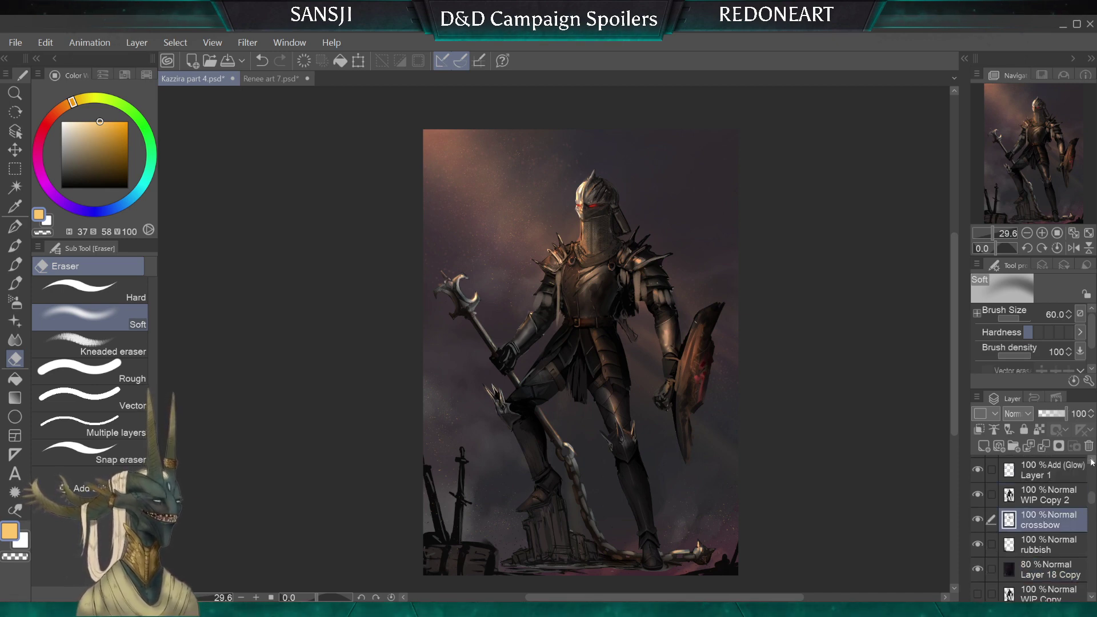
{"action": "left_click", "coordinate": [1036, 500]}
Compare the painting with and without the Glow dodge Layer 4, leaving that layer visible
{"action": "left_click", "coordinate": [977, 470]}
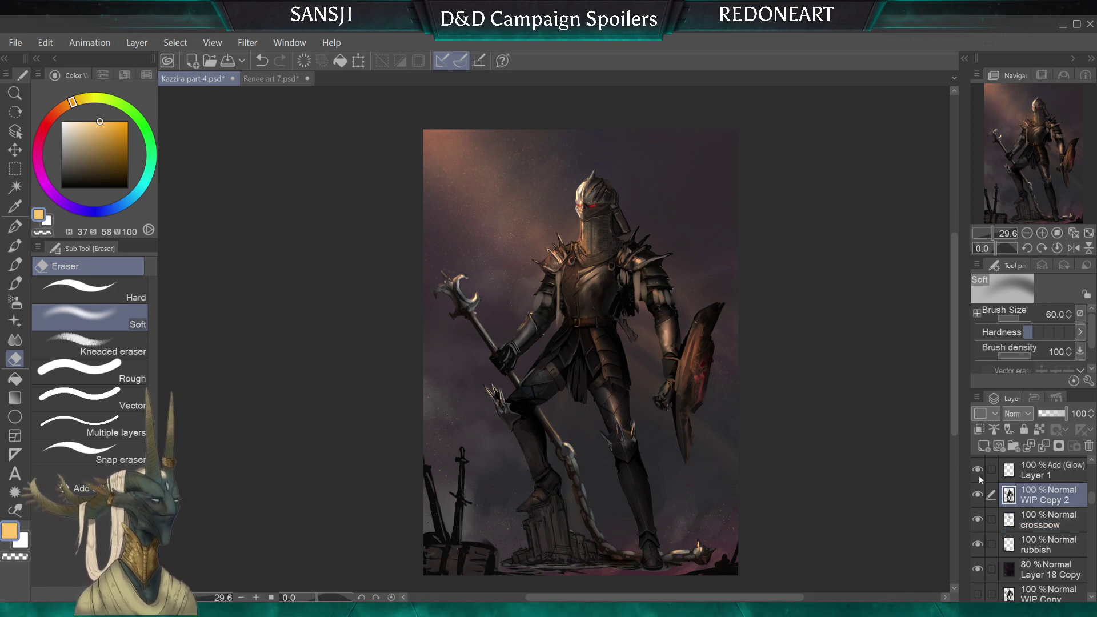
{"action": "left_click", "coordinate": [1092, 462]}
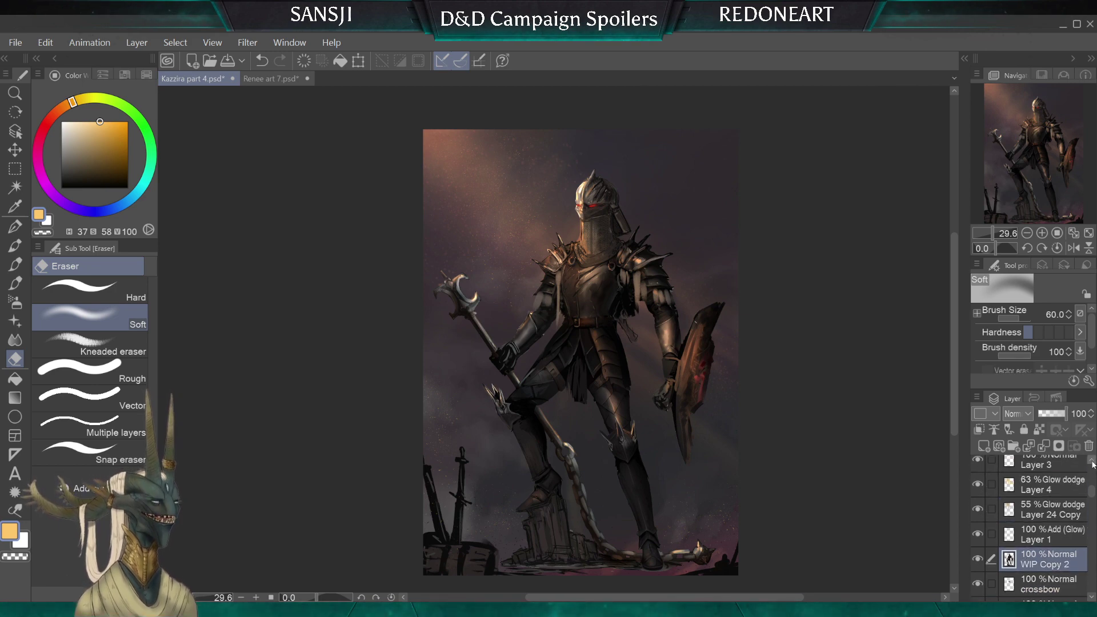
{"action": "left_click", "coordinate": [978, 484]}
{"action": "left_click", "coordinate": [978, 484]}
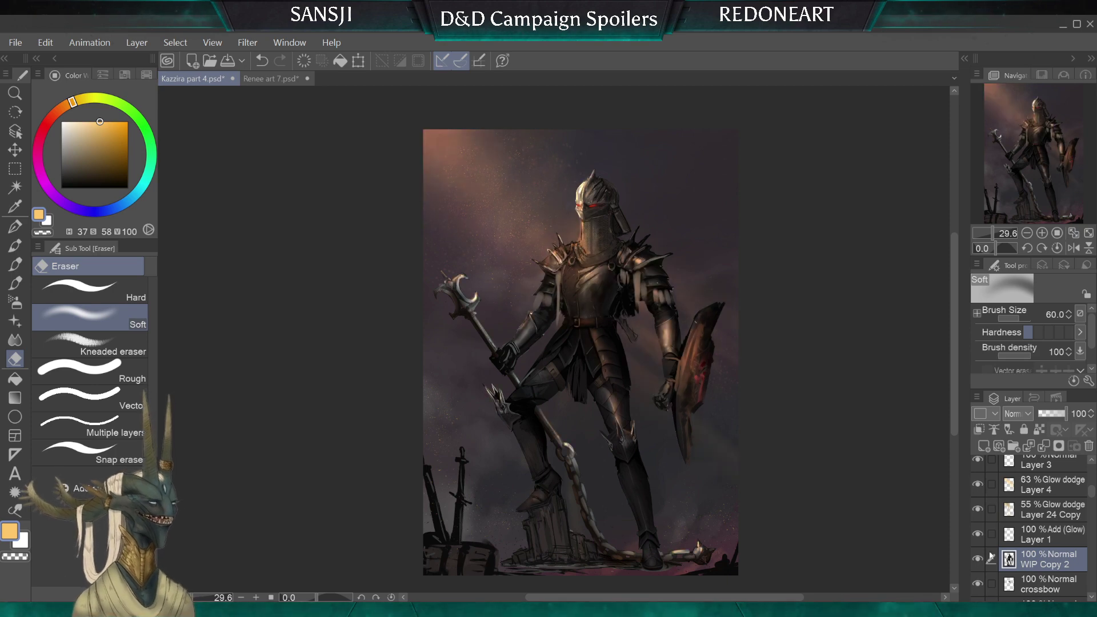
{"action": "left_click", "coordinate": [978, 484]}
{"action": "left_click", "coordinate": [978, 484]}
{"action": "left_click", "coordinate": [978, 484]}
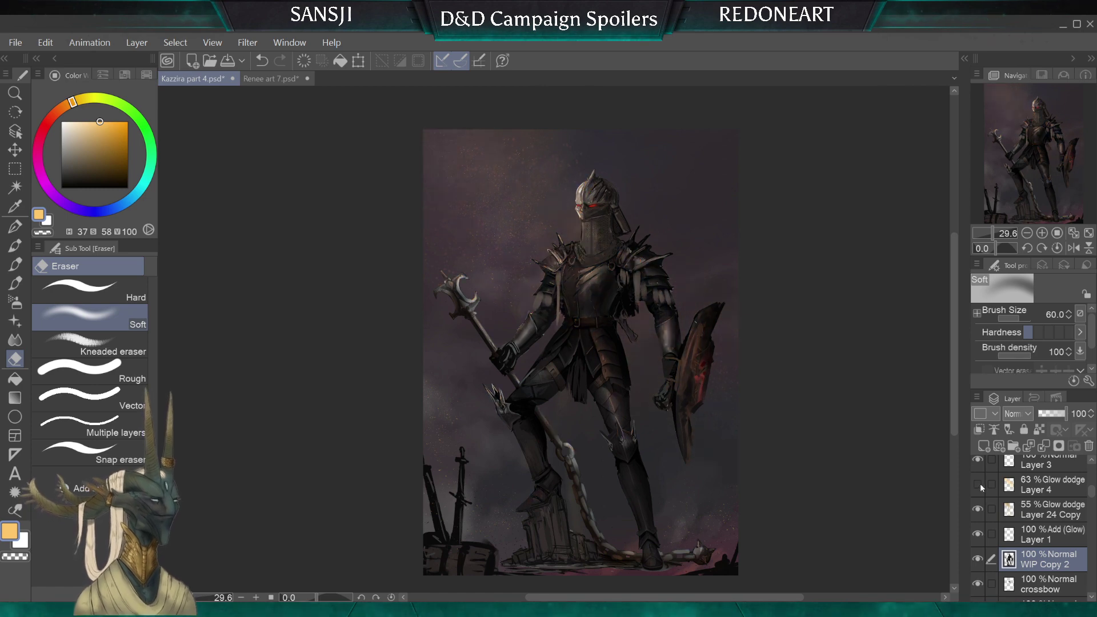
{"action": "left_click", "coordinate": [979, 484]}
{"action": "left_click", "coordinate": [978, 483]}
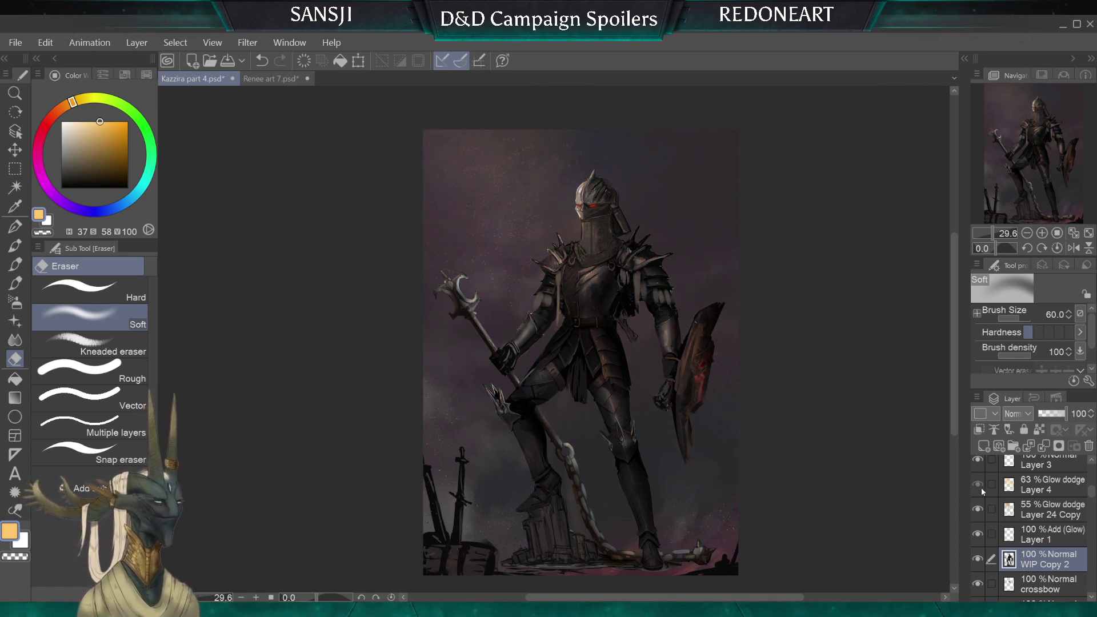
{"action": "left_click", "coordinate": [980, 487]}
{"action": "left_click", "coordinate": [978, 494]}
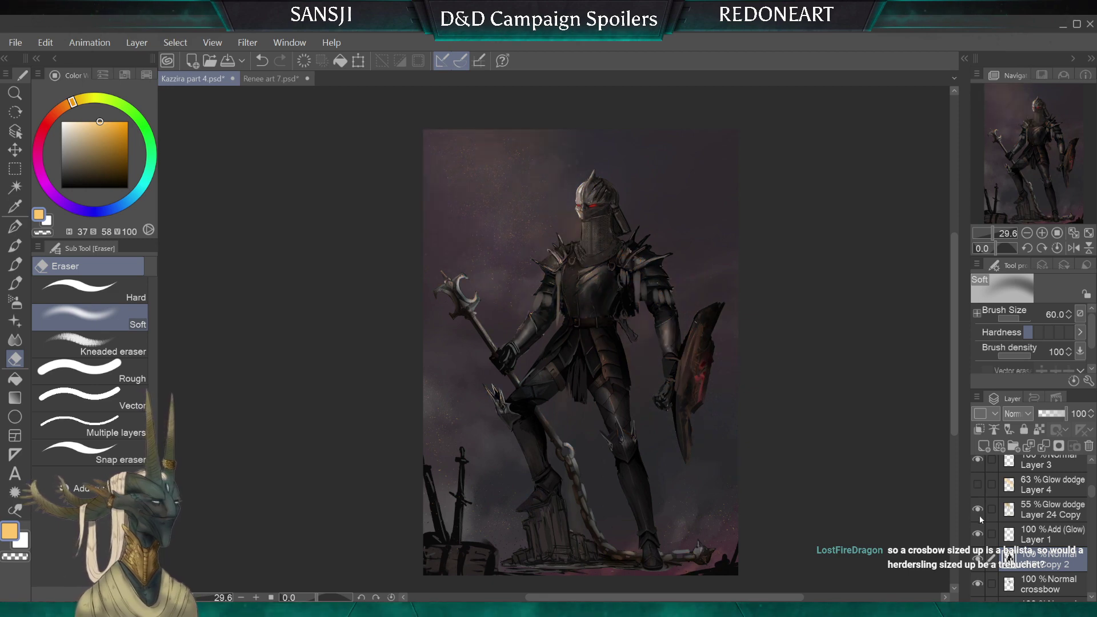
{"action": "left_click", "coordinate": [978, 484]}
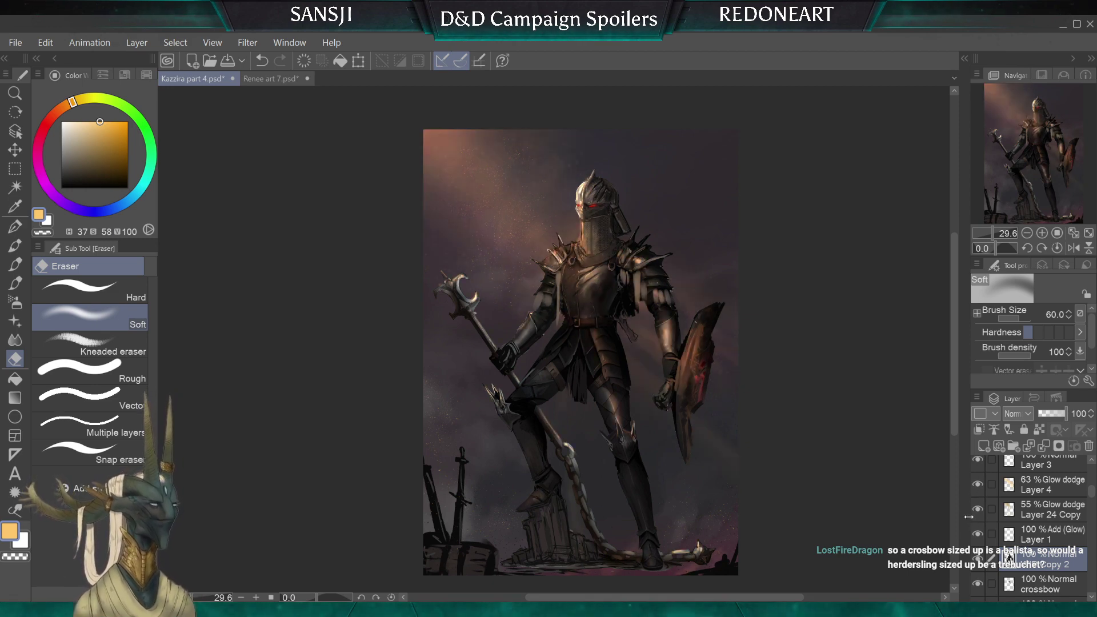
Create a new layer folder directly above Layer 2
{"action": "left_click", "coordinate": [1000, 489]}
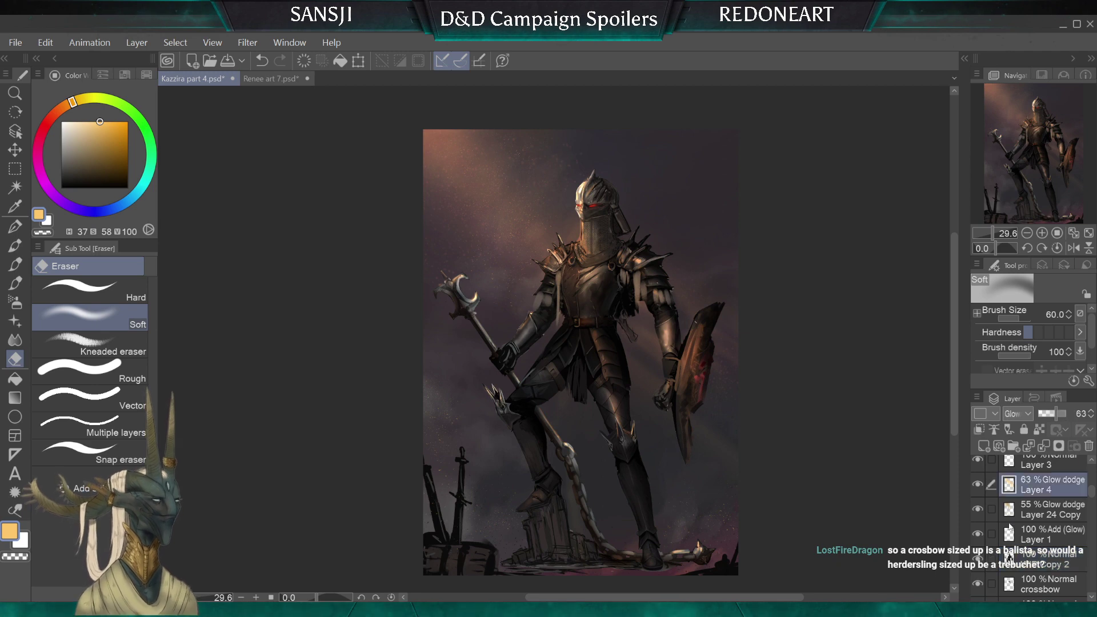
{"action": "left_click", "coordinate": [1030, 469]}
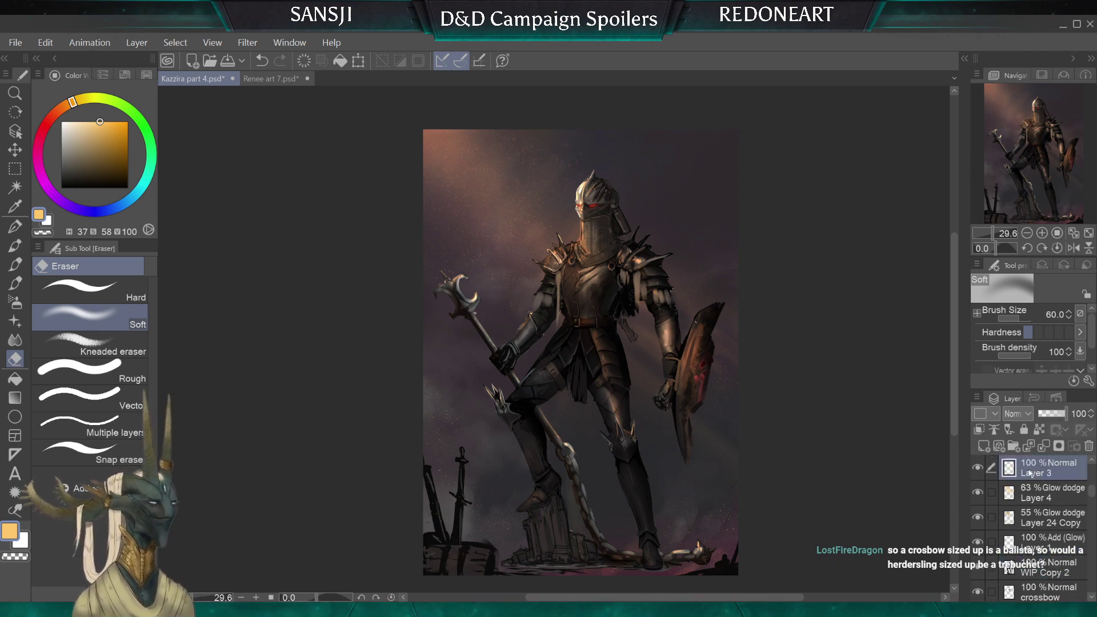
{"action": "left_click_drag", "start_coordinate": [1092, 495], "coordinate": [1092, 492]}
{"action": "left_click", "coordinate": [1051, 468]}
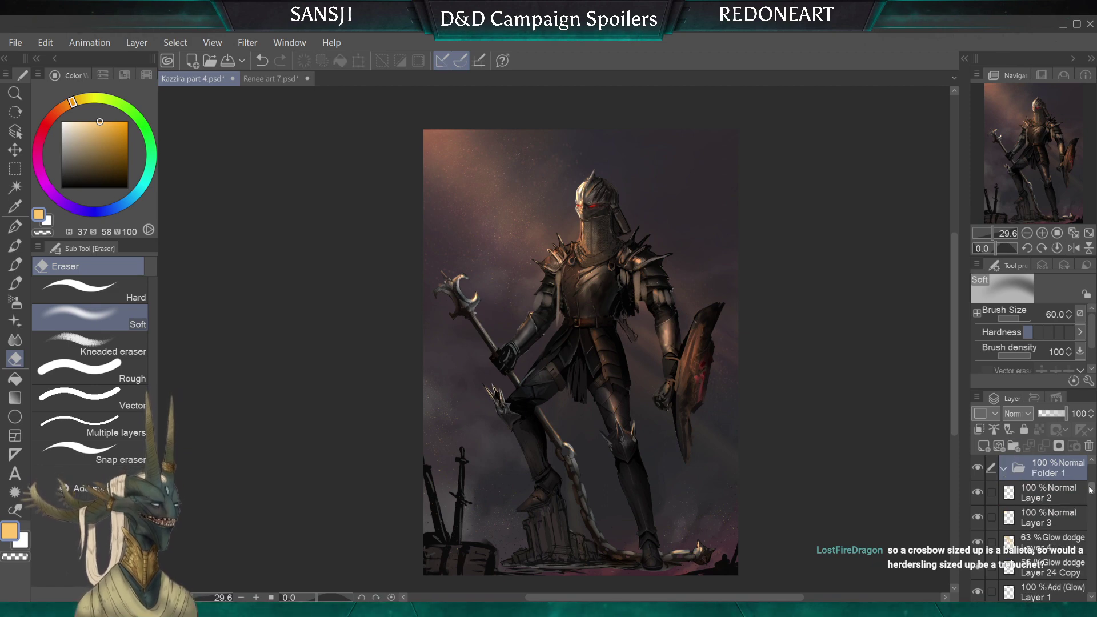
{"action": "left_click", "coordinate": [1014, 447]}
Move all layers from Layer 2 down through Layer 18 Copy into Folder 1
{"action": "scroll", "coordinate": [1013, 527], "scroll_direction": "down", "scroll_amount": 5}
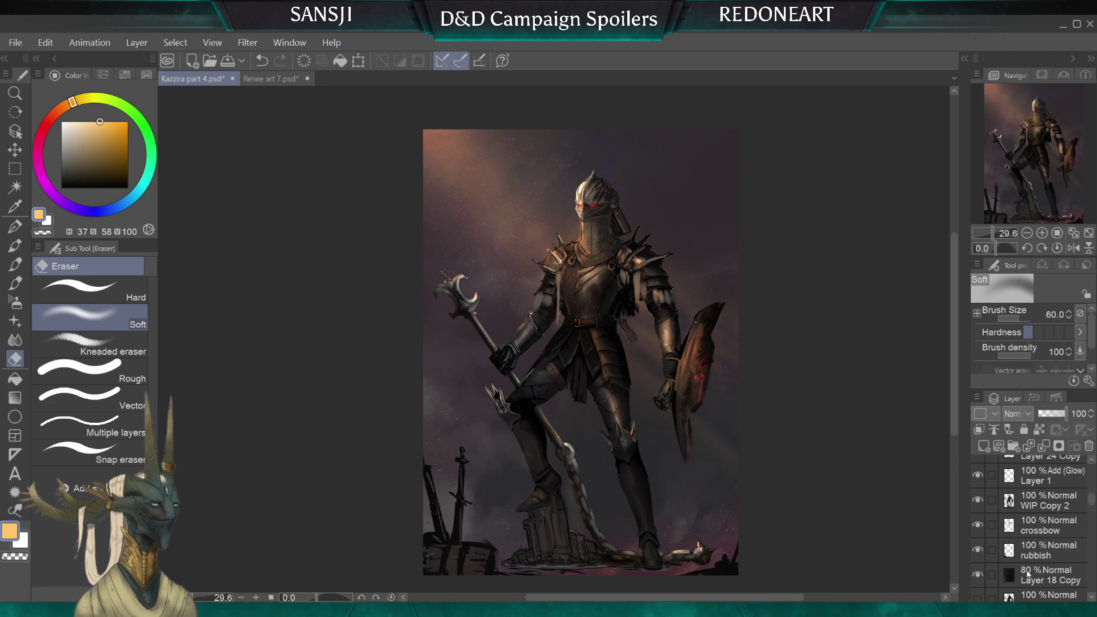
{"action": "left_click", "coordinate": [1027, 574], "text": "shift"}
{"action": "scroll", "coordinate": [1025, 510], "scroll_direction": "up", "scroll_amount": 5}
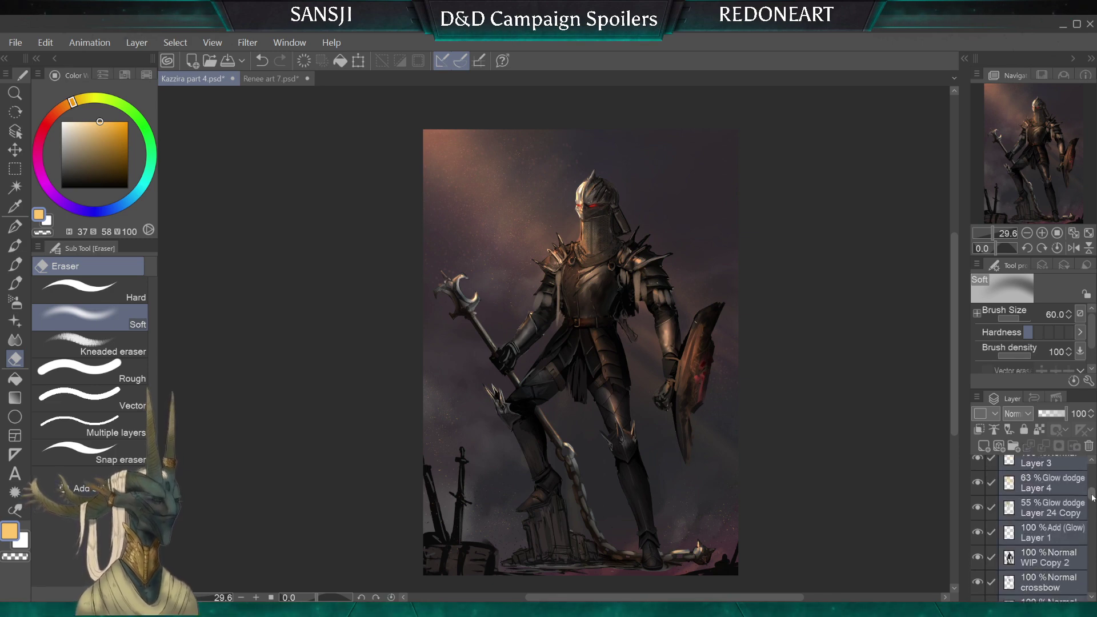
{"action": "scroll", "coordinate": [1034, 481], "scroll_direction": "down", "scroll_amount": 1}
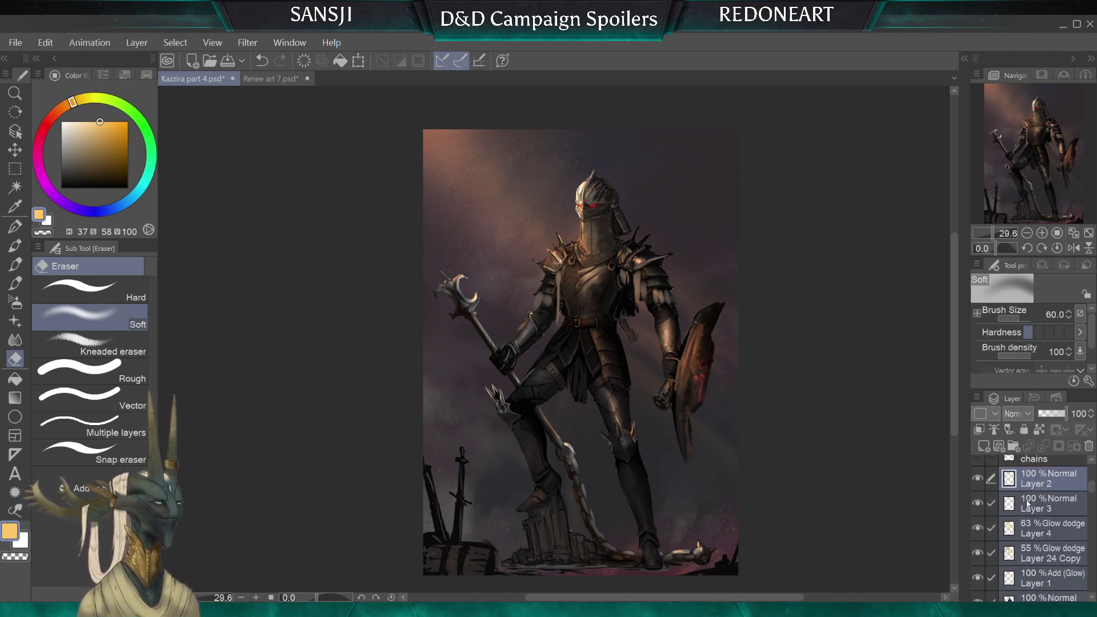
{"action": "scroll", "coordinate": [1025, 554], "scroll_direction": "up", "scroll_amount": 8}
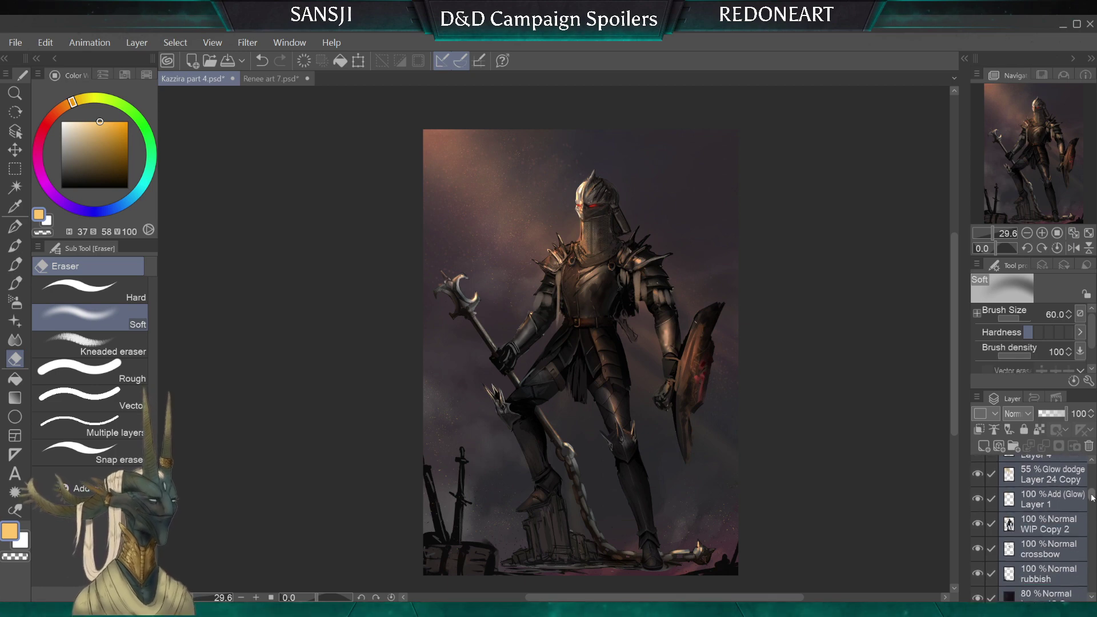
{"action": "left_click_drag", "start_coordinate": [1032, 566], "coordinate": [1032, 564]}
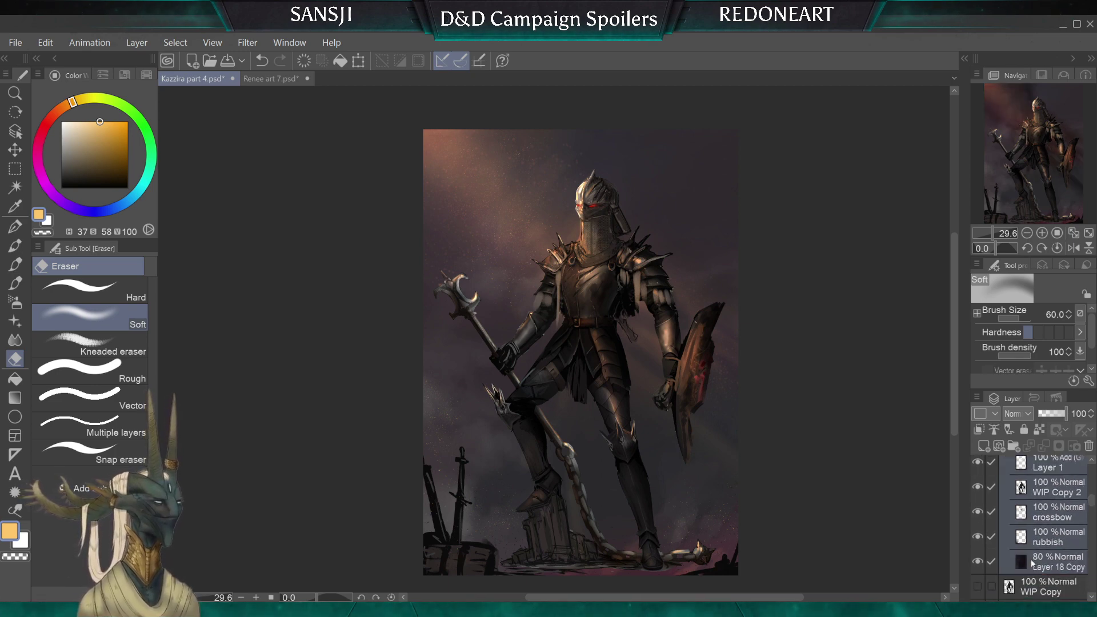
{"action": "left_click_drag", "start_coordinate": [1092, 502], "coordinate": [1095, 486]}
Collapse Folder 1 and compare the canvas with and without it, leaving the folder visible
{"action": "left_click", "coordinate": [1064, 504]}
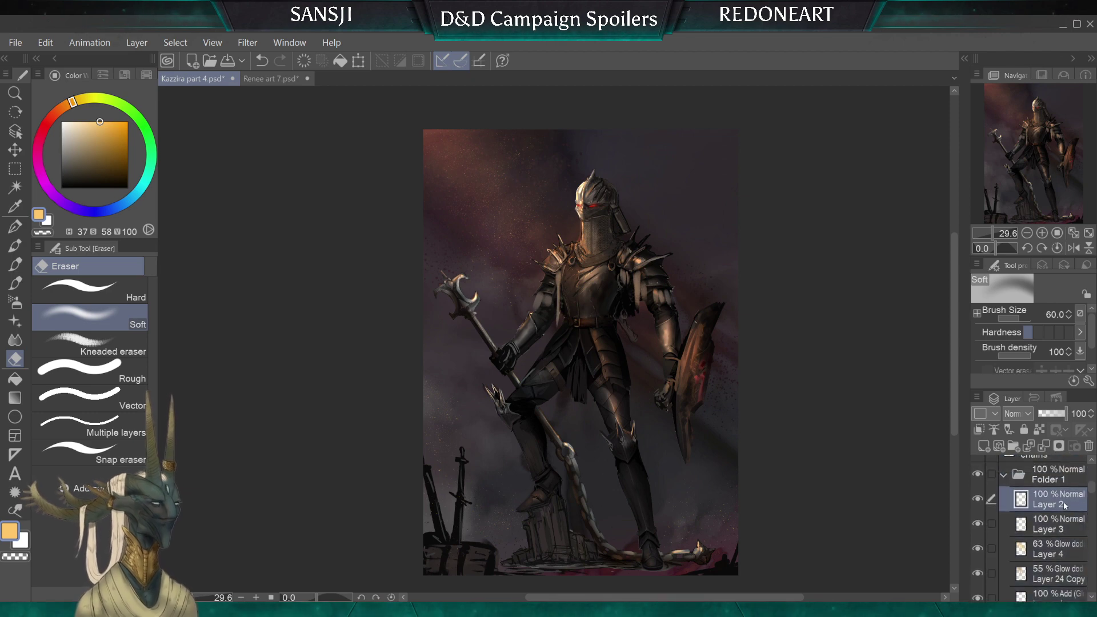
{"action": "left_click", "coordinate": [978, 524]}
{"action": "left_click", "coordinate": [1005, 477]}
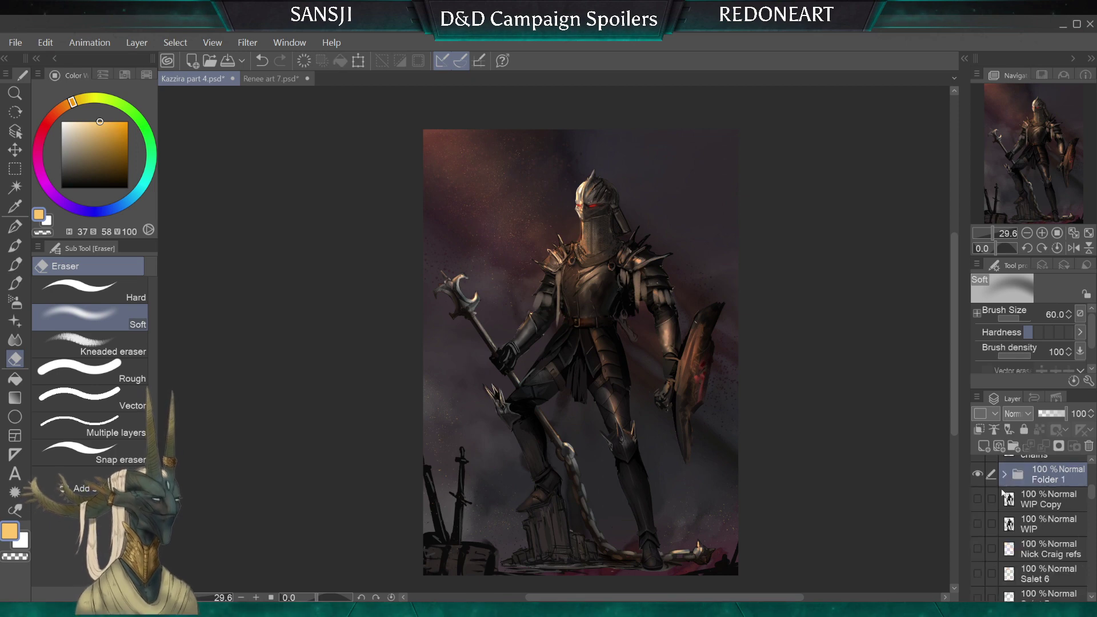
{"action": "left_click", "coordinate": [978, 475]}
{"action": "left_click", "coordinate": [979, 479]}
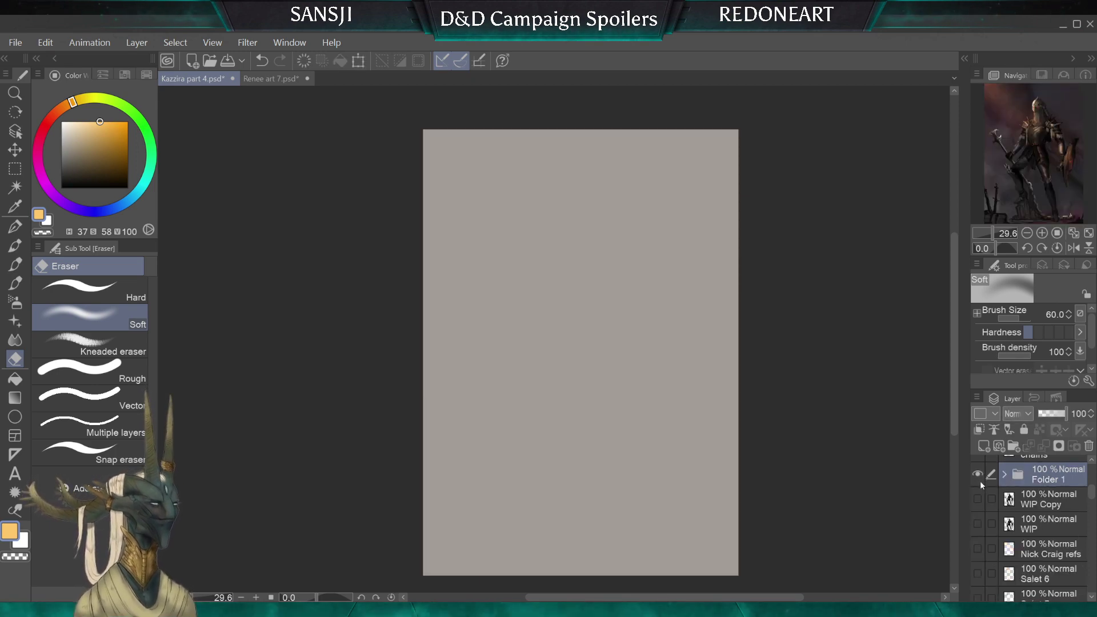
Move the Background Copy layer from the bottom of the layer stack up into Folder 1, directly beneath Layer 18 Copy
{"action": "scroll", "coordinate": [999, 479], "scroll_direction": "down", "scroll_amount": 5}
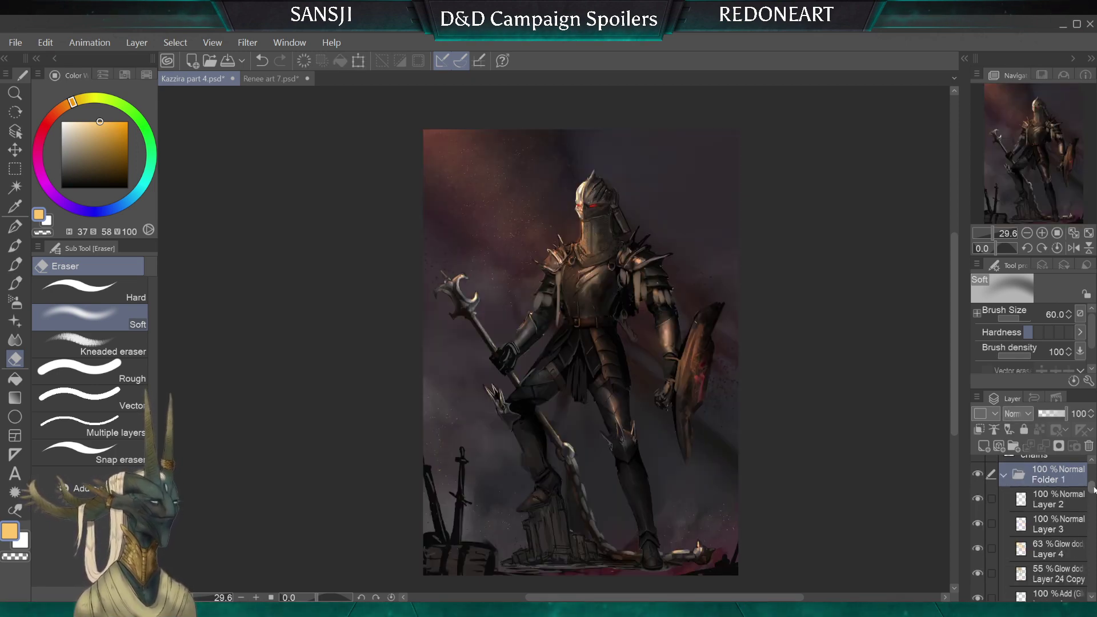
{"action": "left_click_drag", "start_coordinate": [1096, 558], "coordinate": [1086, 486]}
{"action": "scroll", "coordinate": [1082, 579], "scroll_direction": "up", "scroll_amount": 2}
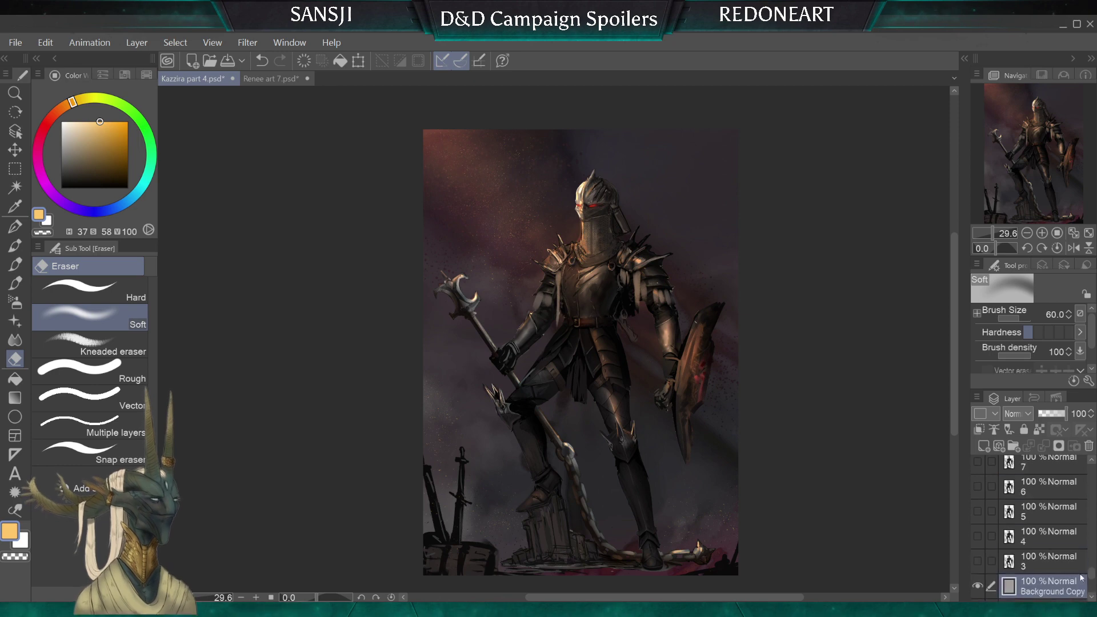
{"action": "left_click_drag", "start_coordinate": [1039, 549], "coordinate": [1044, 476]}
{"action": "scroll", "coordinate": [1060, 566], "scroll_direction": "up", "scroll_amount": 5}
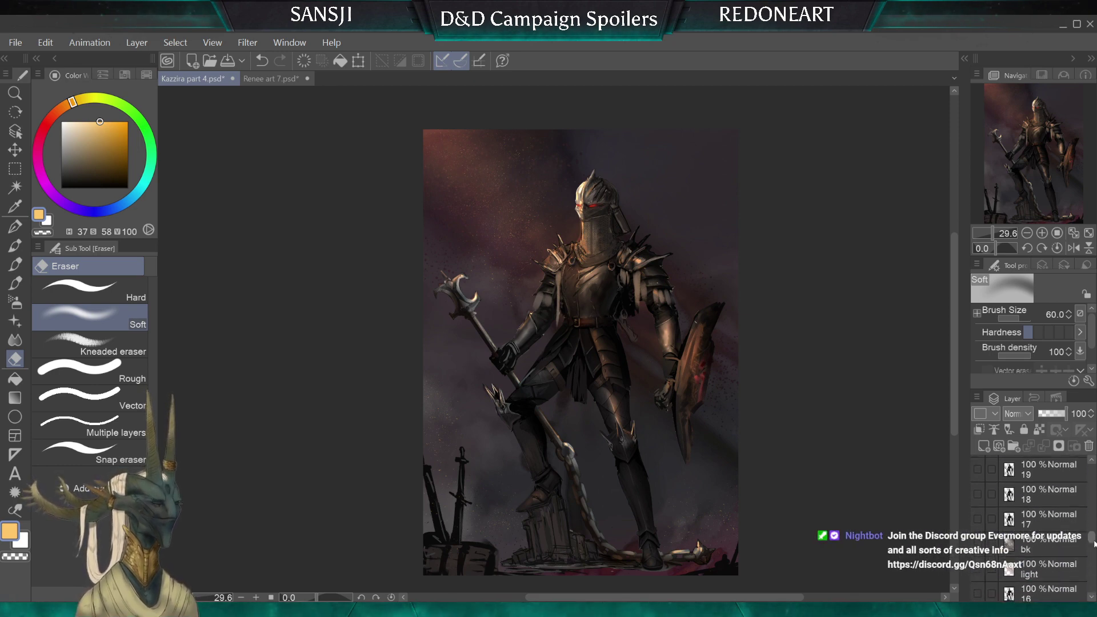
{"action": "scroll", "coordinate": [1081, 569], "scroll_direction": "down", "scroll_amount": 3}
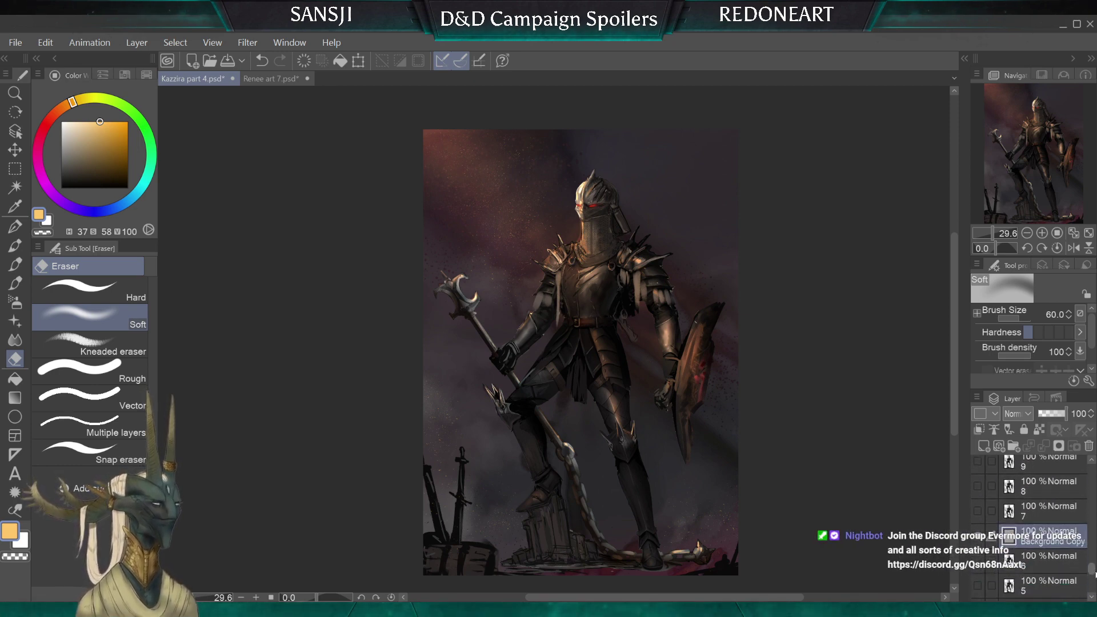
{"action": "left_click_drag", "start_coordinate": [1048, 502], "coordinate": [1029, 469]}
{"action": "scroll", "coordinate": [1063, 497], "scroll_direction": "up", "scroll_amount": 2}
{"action": "left_click", "coordinate": [1091, 460]}
{"action": "left_click_drag", "start_coordinate": [1039, 508], "coordinate": [1028, 483]}
{"action": "left_click", "coordinate": [1092, 460]}
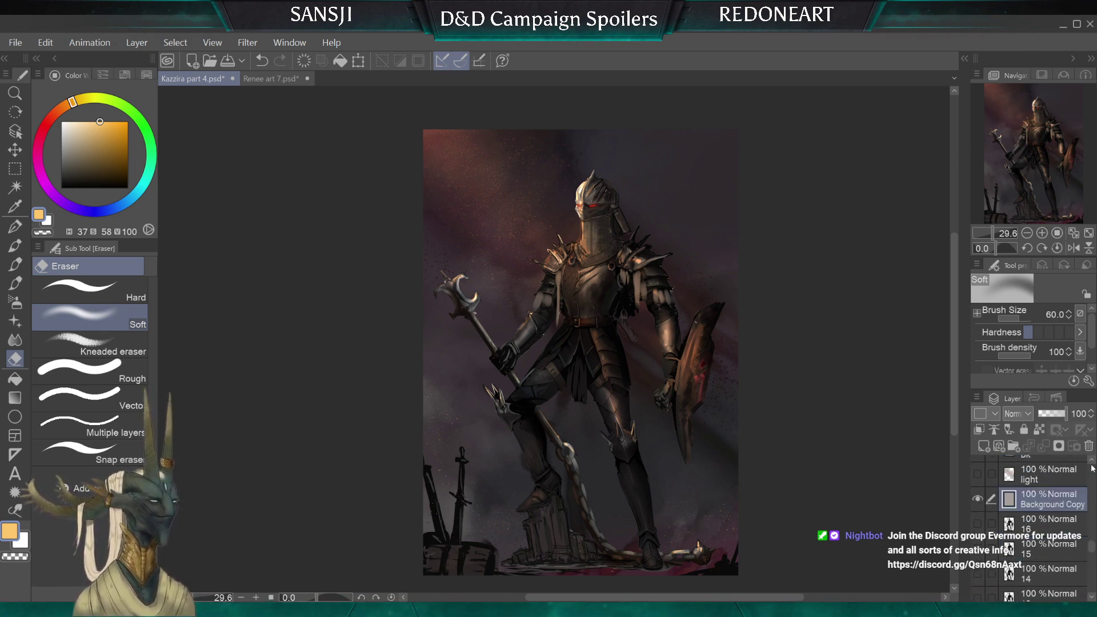
{"action": "left_click", "coordinate": [1092, 460]}
{"action": "left_click", "coordinate": [1092, 460]}
{"action": "left_click_drag", "start_coordinate": [1044, 542], "coordinate": [1041, 479]}
{"action": "left_click", "coordinate": [1092, 461]}
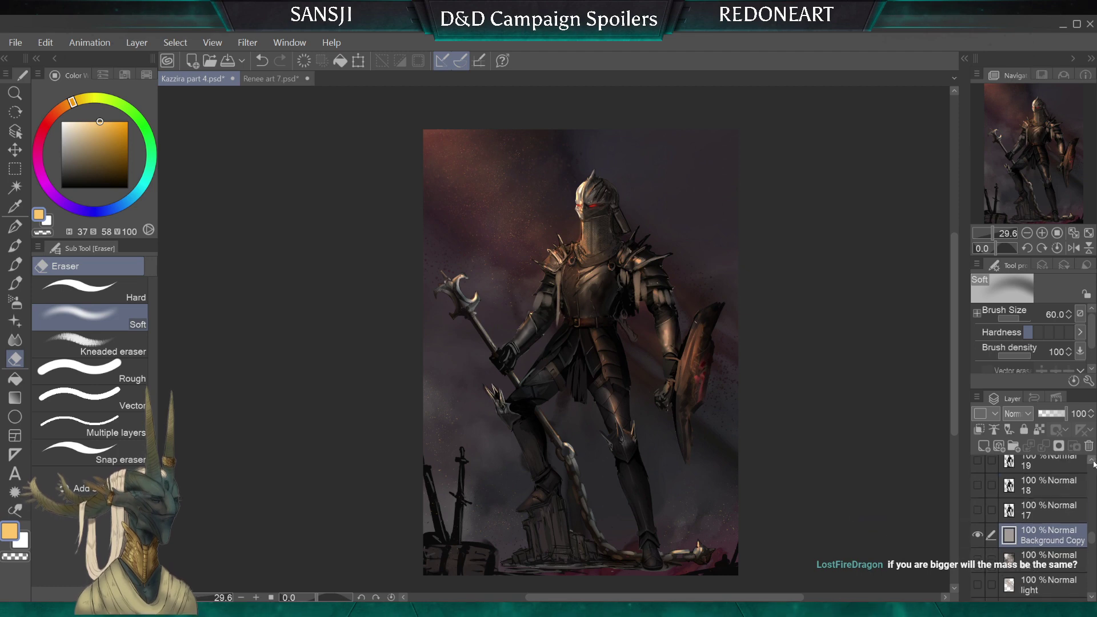
{"action": "left_click_drag", "start_coordinate": [1028, 518], "coordinate": [1033, 477]}
{"action": "left_click", "coordinate": [1092, 461]}
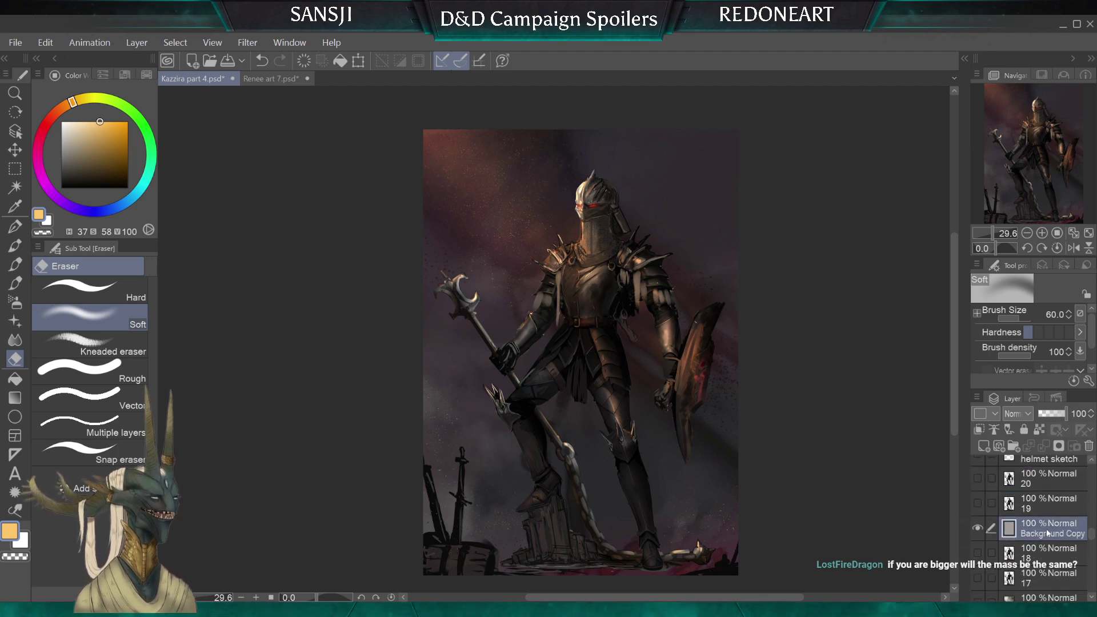
{"action": "left_click_drag", "start_coordinate": [1047, 532], "coordinate": [1043, 478]}
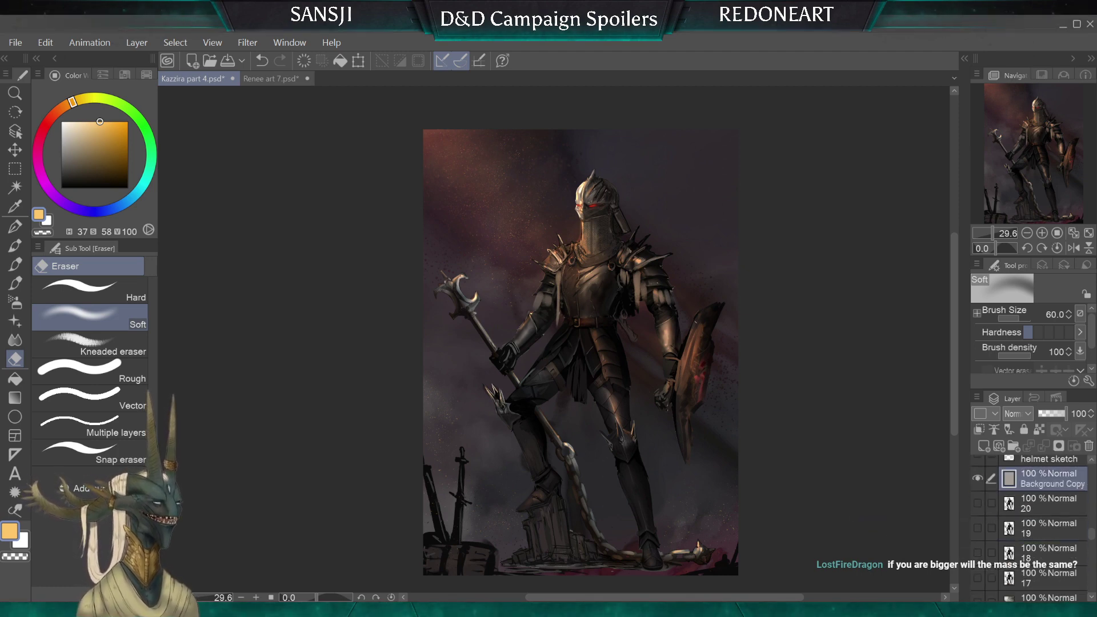
{"action": "left_click", "coordinate": [1092, 461]}
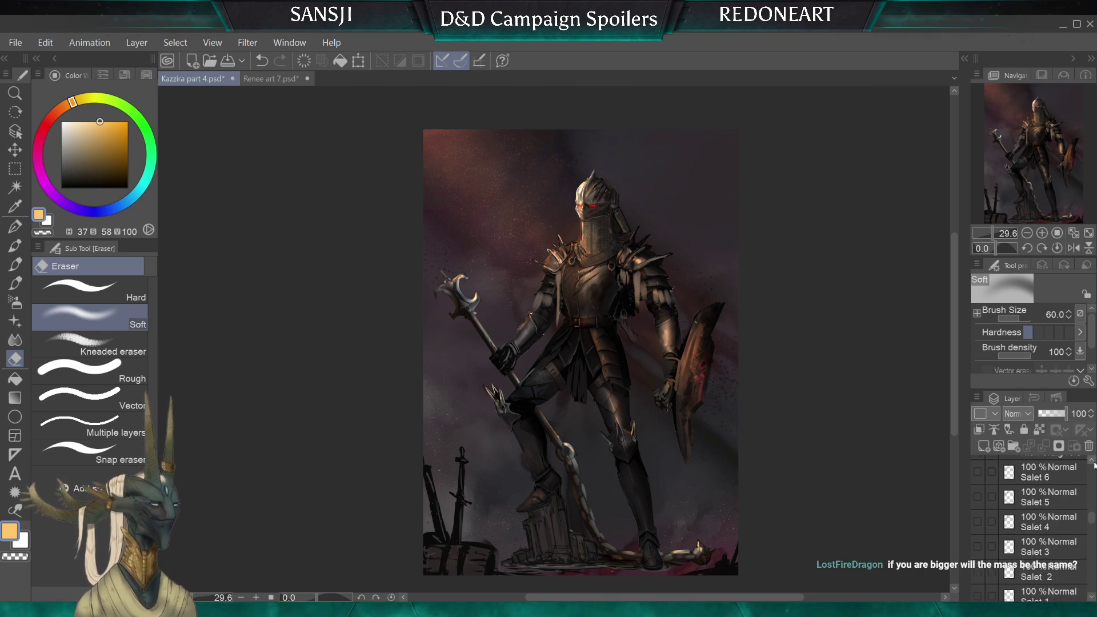
{"action": "left_click", "coordinate": [1092, 462]}
{"action": "left_click", "coordinate": [1092, 597]}
{"action": "left_click", "coordinate": [1092, 597]}
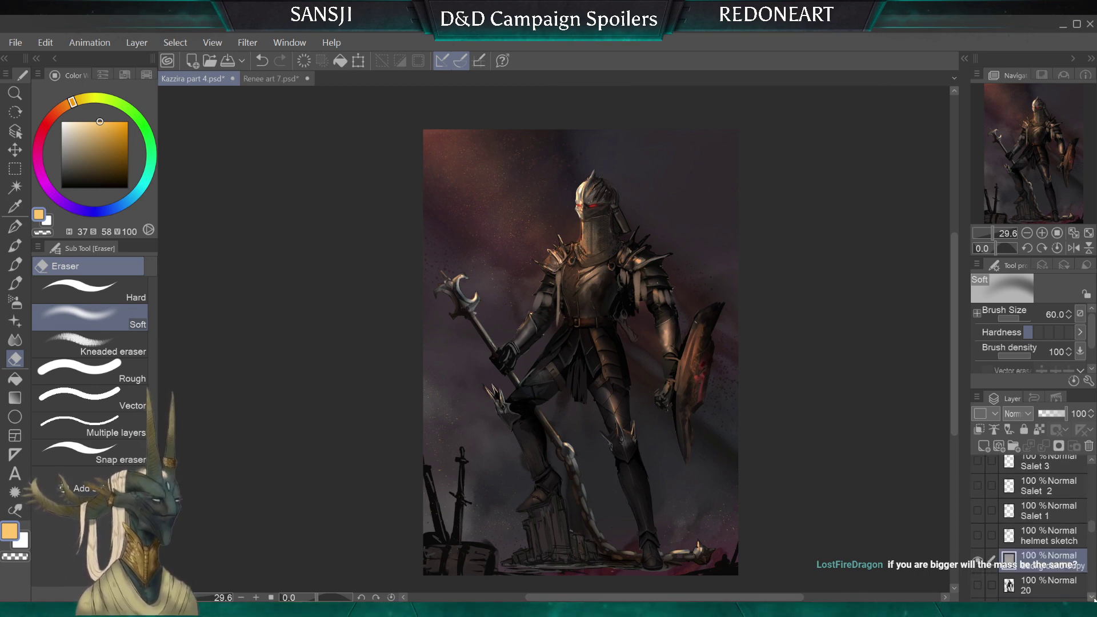
{"action": "left_click_drag", "start_coordinate": [1041, 568], "coordinate": [1050, 469]}
{"action": "left_click", "coordinate": [1093, 461]}
{"action": "left_click", "coordinate": [1092, 461]}
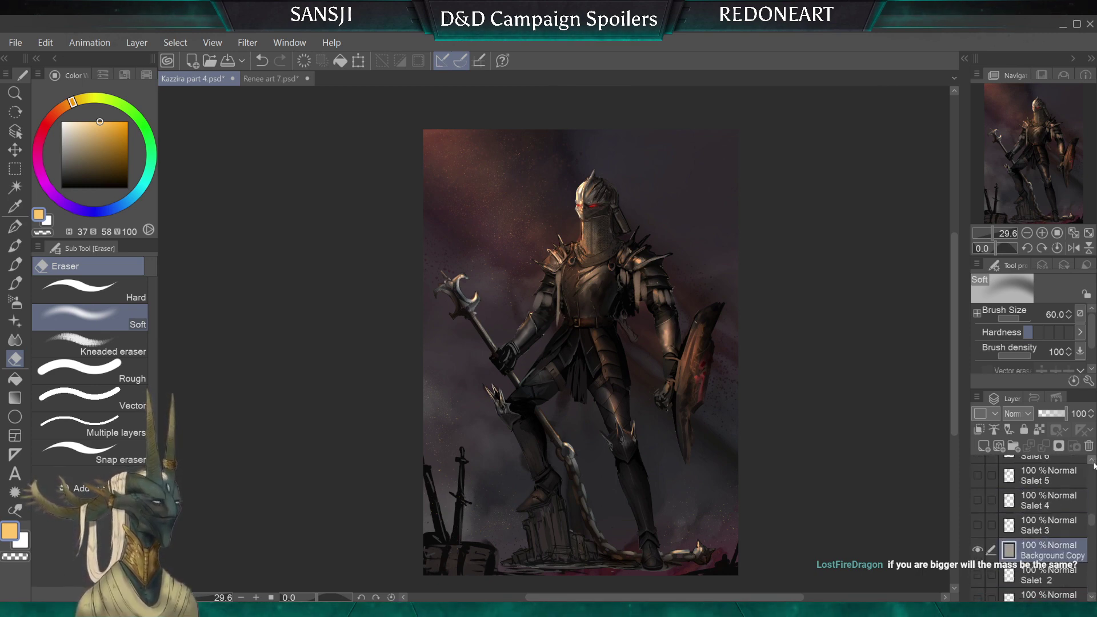
{"action": "left_click_drag", "start_coordinate": [1050, 550], "coordinate": [1045, 513]}
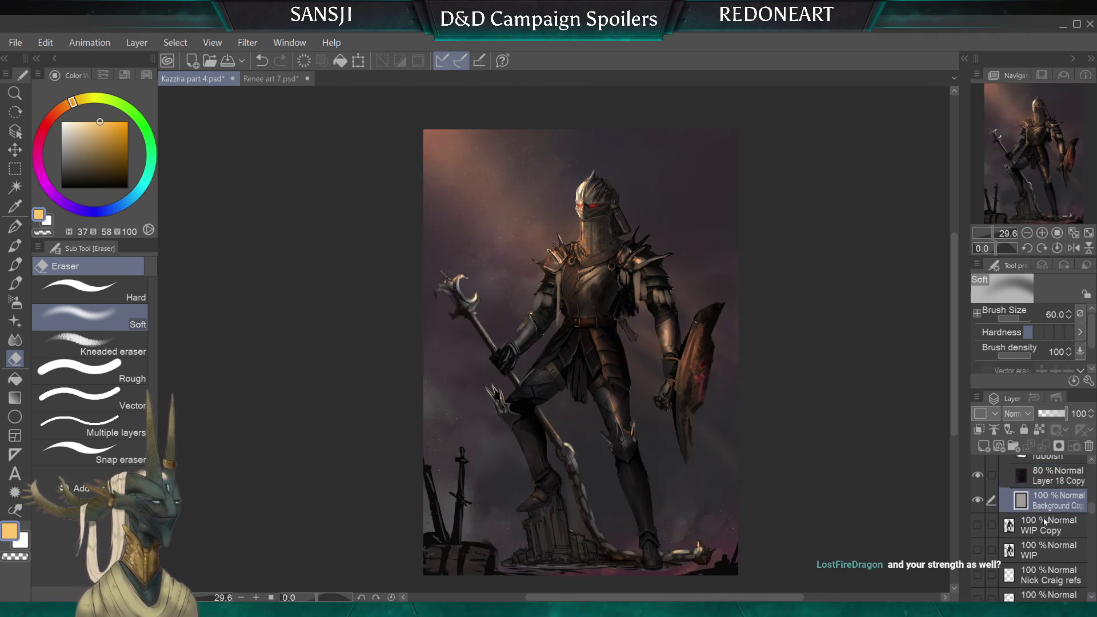
Merge Layer 18 Copy with the Background Copy layer inside Folder 1
{"action": "left_click", "coordinate": [1039, 471], "text": "ctrl"}
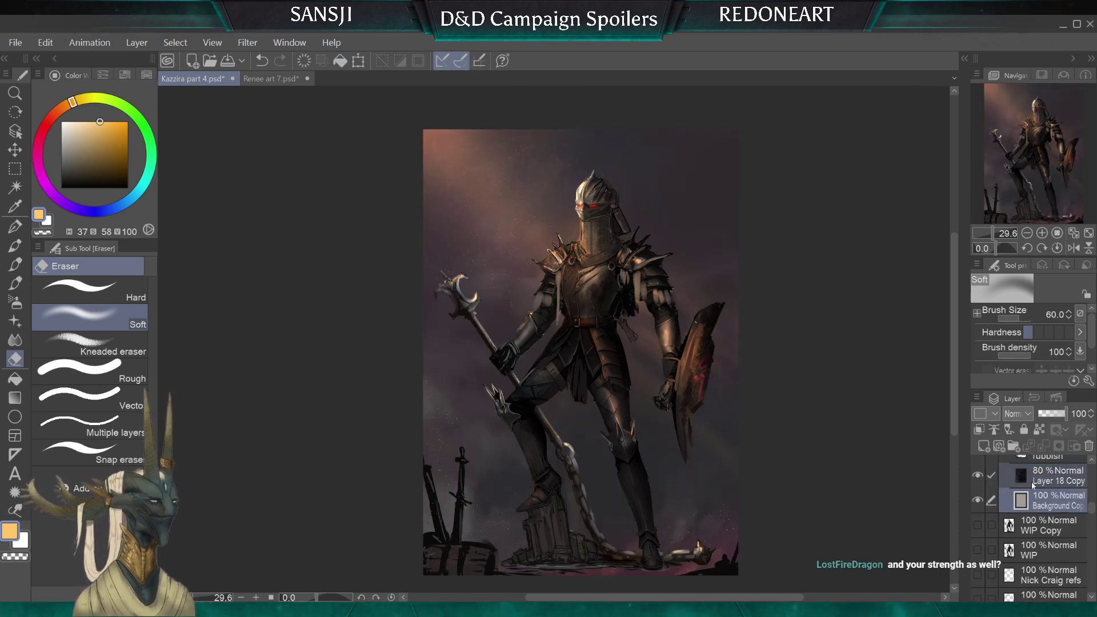
{"action": "left_click_drag", "start_coordinate": [1091, 512], "coordinate": [1091, 493]}
Collapse Folder 1, duplicate it and hide the original folder
{"action": "left_click", "coordinate": [1051, 481]}
{"action": "left_click", "coordinate": [1005, 479]}
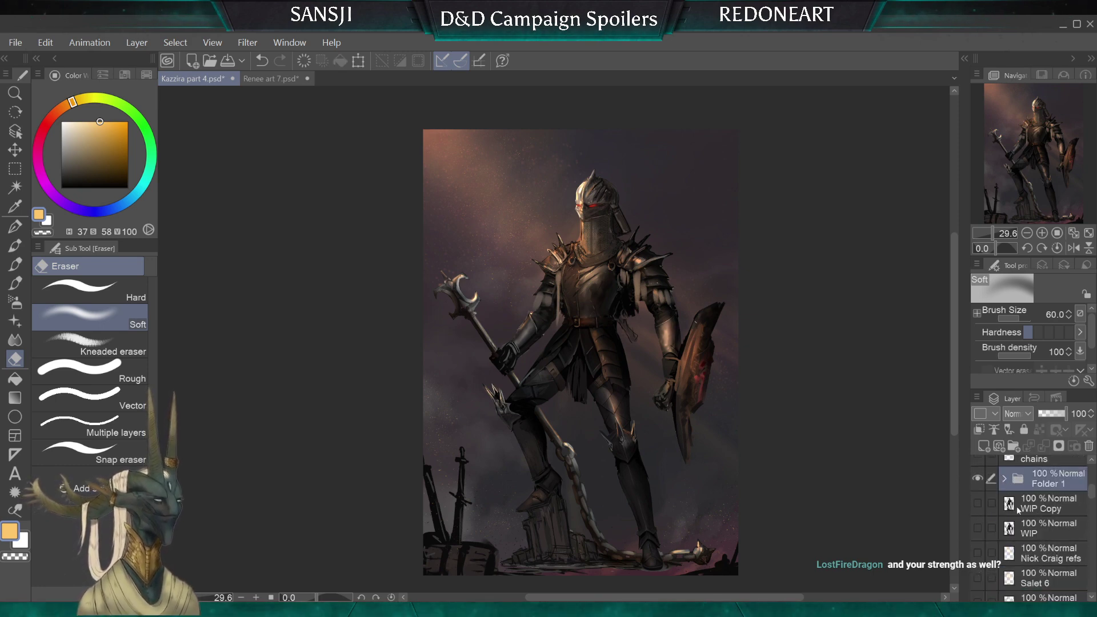
{"action": "left_click", "coordinate": [996, 447]}
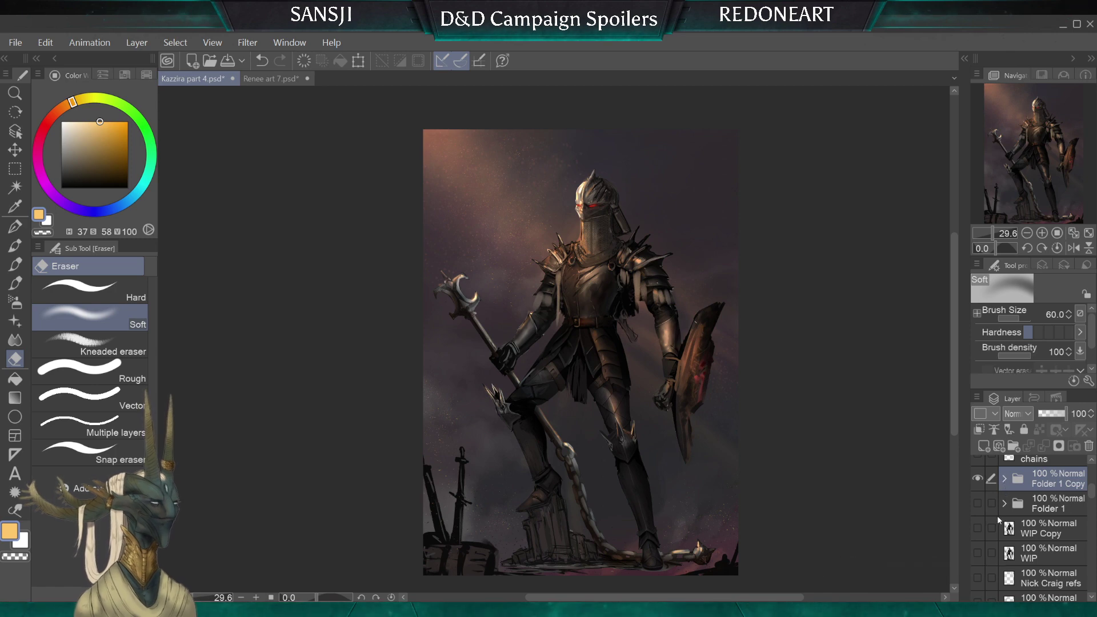
Expand Folder 1 Copy and check what Layer 2 Copy and Layer 3 Copy contribute by switching their visibility
{"action": "left_click", "coordinate": [1005, 483]}
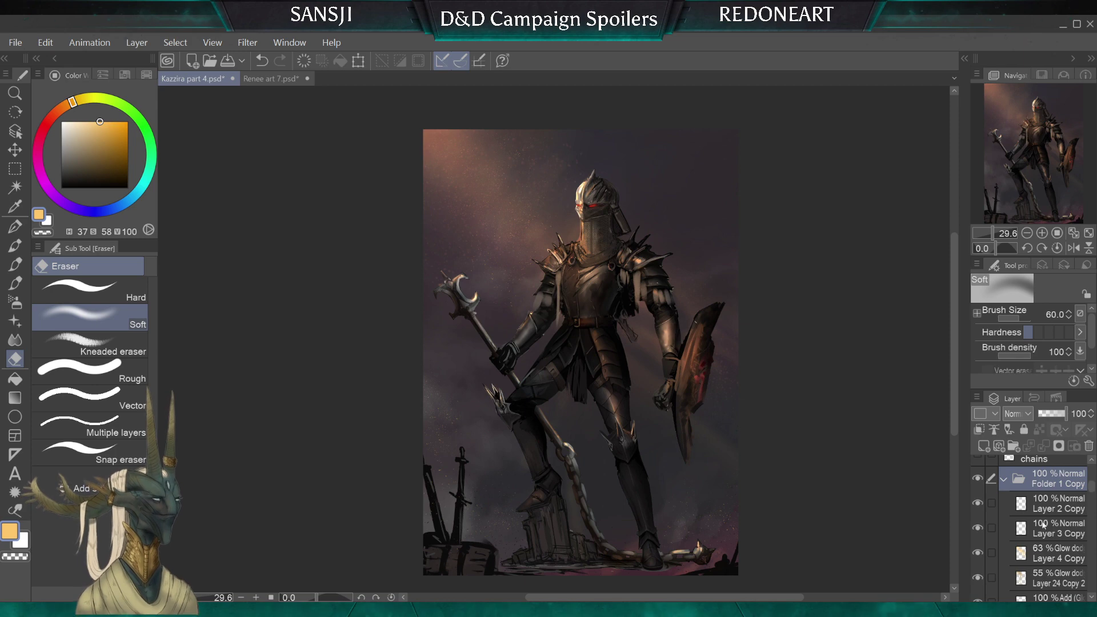
{"action": "left_click", "coordinate": [1043, 513]}
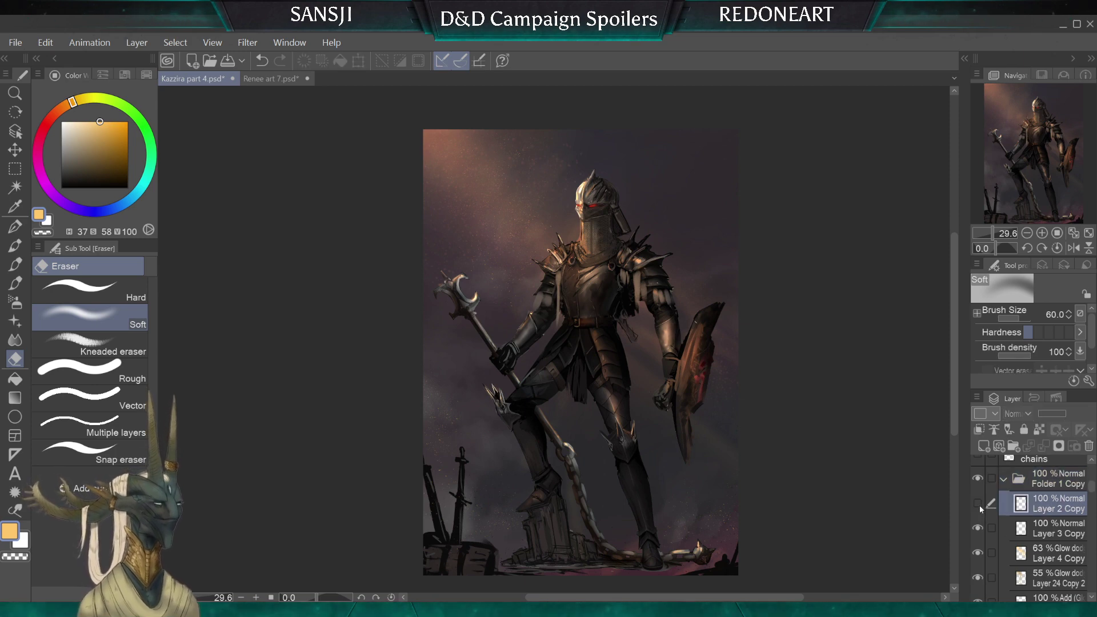
{"action": "left_click", "coordinate": [979, 528]}
{"action": "left_click", "coordinate": [979, 528]}
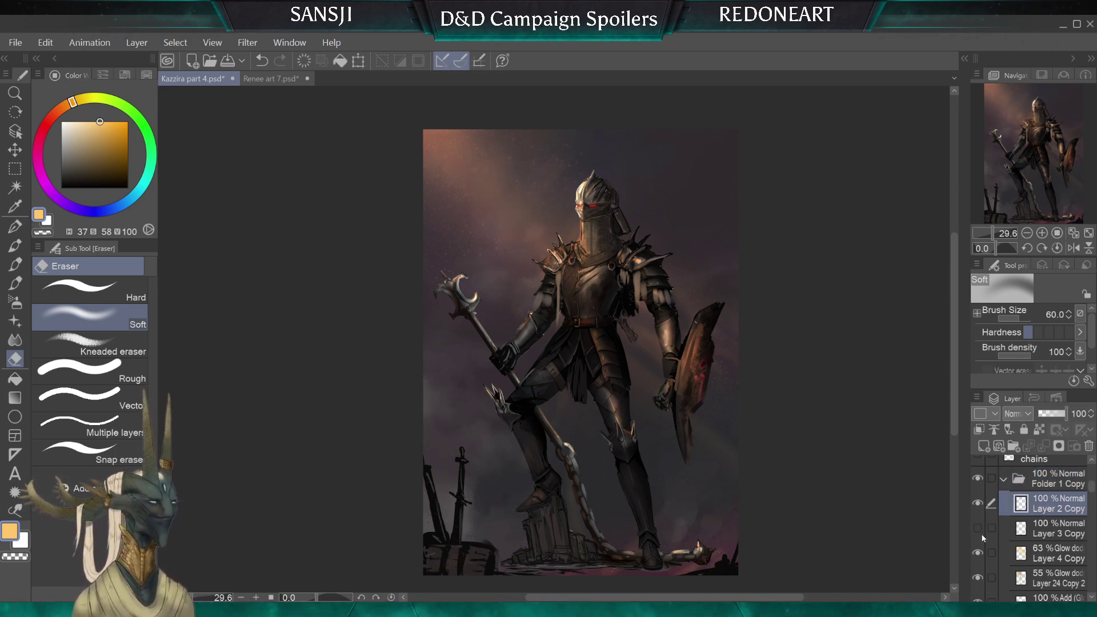
Try merging Layer 4 Copy, Layer 24 Copy 2 and Layer 1 Copy with WIP Copy 3, then undo the merge
{"action": "left_click", "coordinate": [1023, 554]}
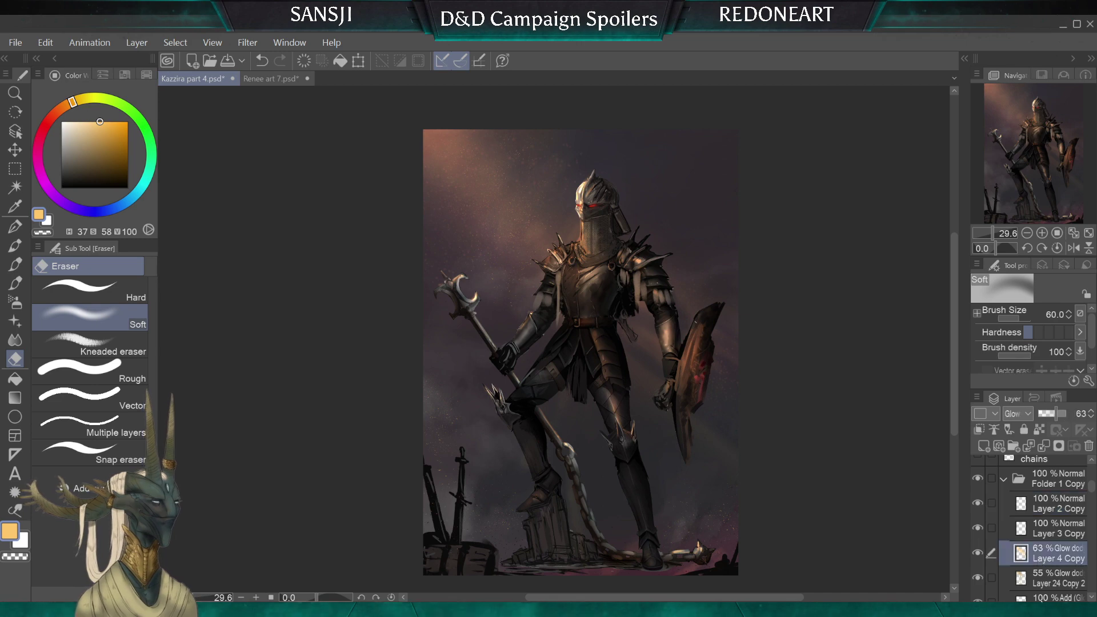
{"action": "left_click", "coordinate": [1092, 596]}
{"action": "left_click", "coordinate": [979, 539]}
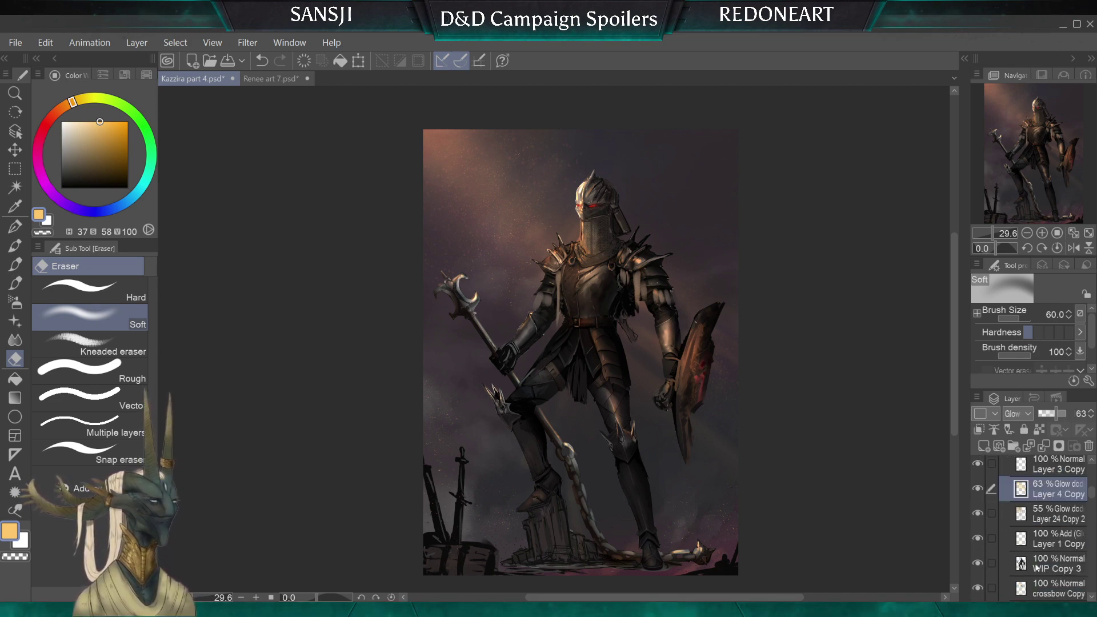
{"action": "left_click", "coordinate": [1037, 565], "text": "shift"}
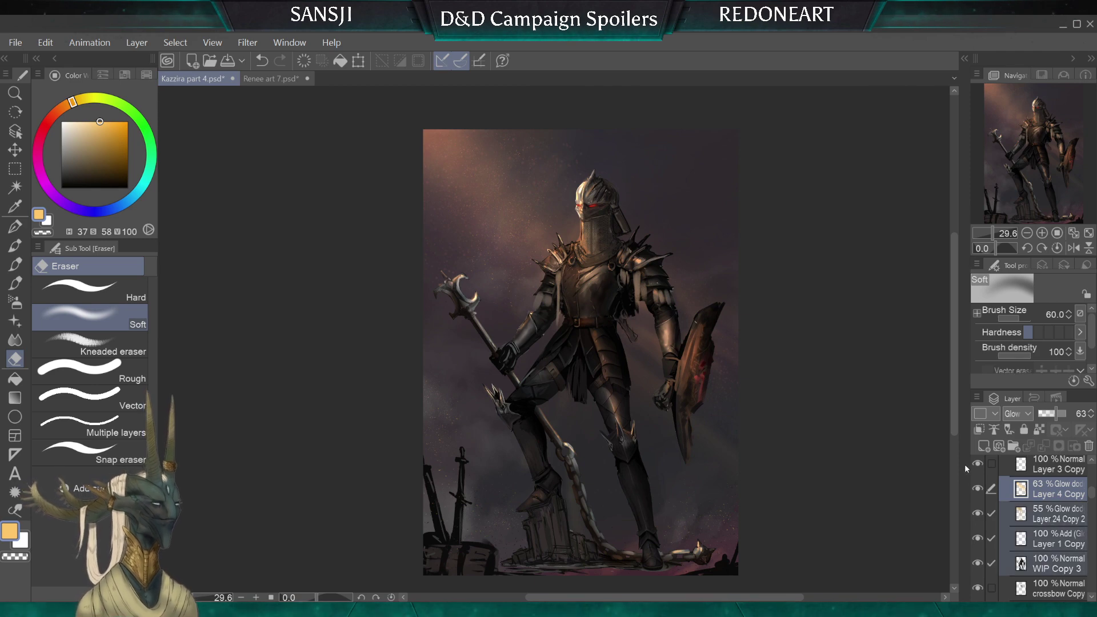
{"action": "key", "text": "shift+alt+e"}
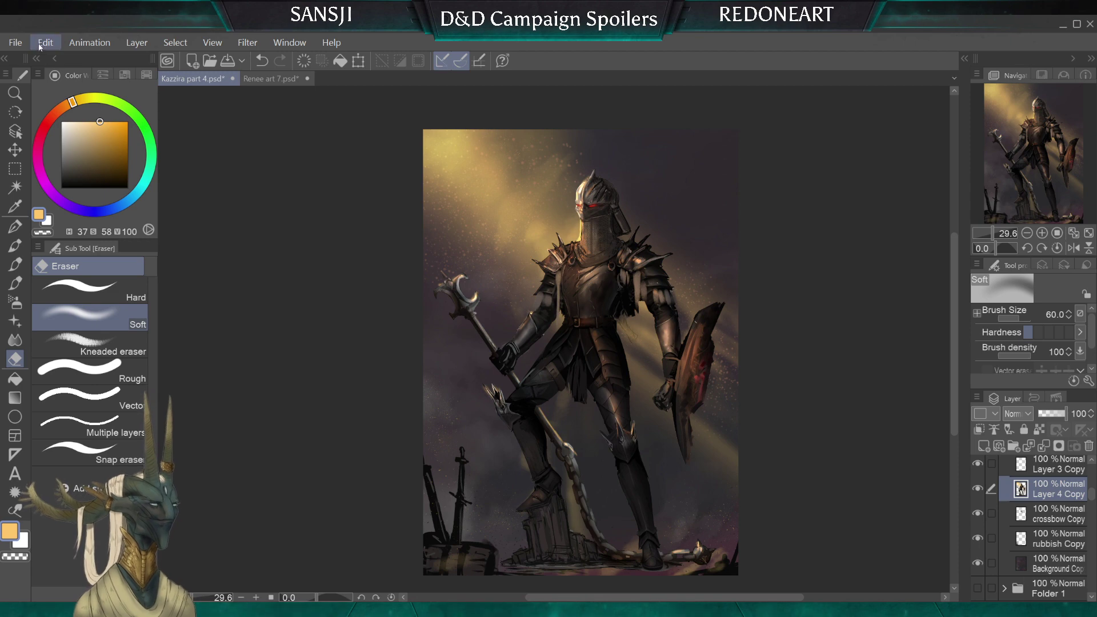
{"action": "key", "text": "ctrl+z"}
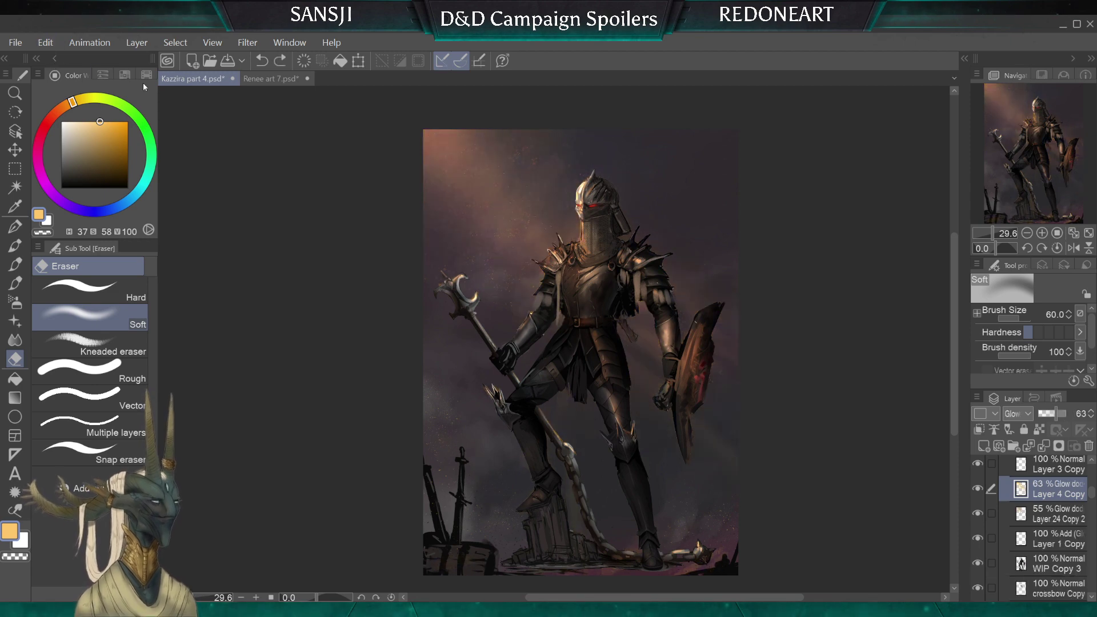
Clip Layer 4 Copy, Layer 24 Copy 2 and Layer 1 Copy to the WIP Copy 3 layer below
{"action": "left_click", "coordinate": [1036, 542], "text": "shift"}
{"action": "left_click", "coordinate": [979, 430]}
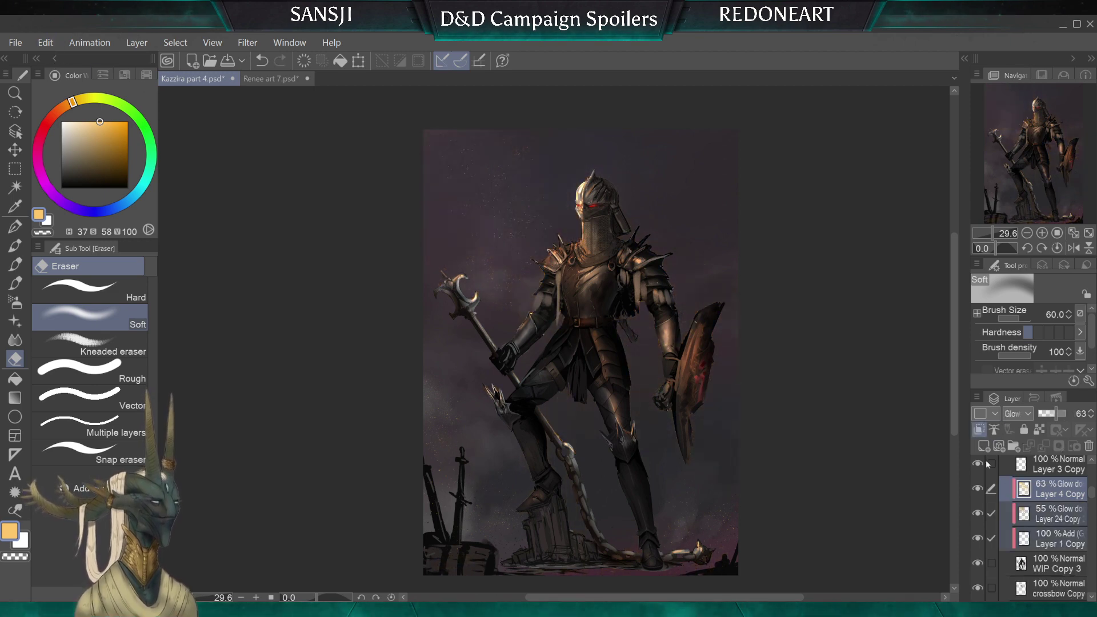
Merge Layer 4 Copy, Layer 24 Copy 2 and Layer 1 Copy into the WIP Copy 3 layer
{"action": "left_click", "coordinate": [1043, 566], "text": "shift"}
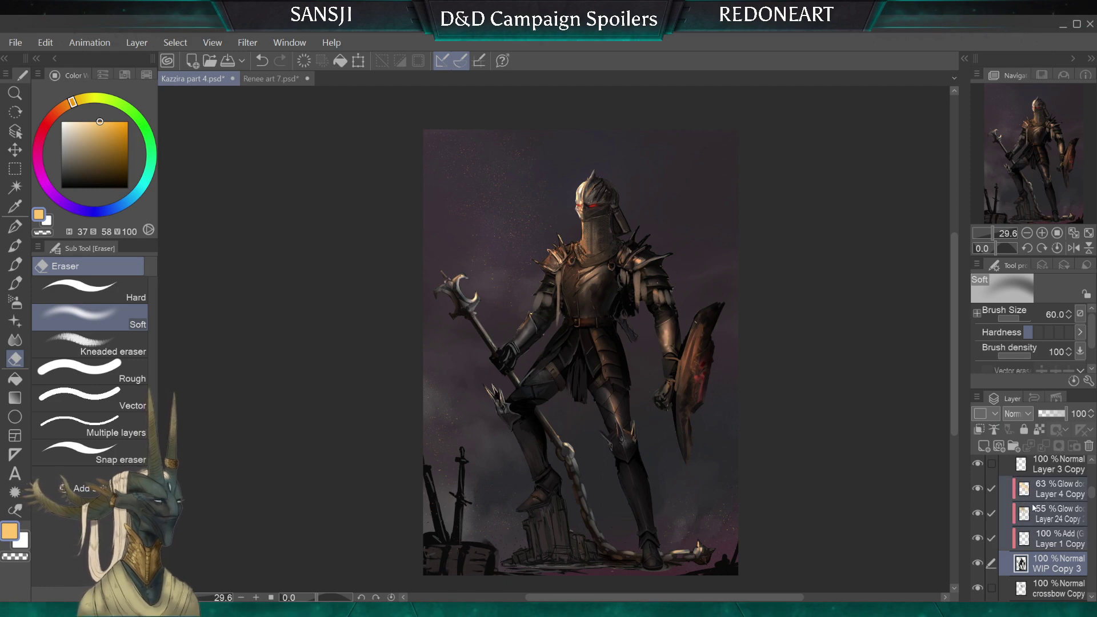
{"action": "key", "text": "ctrl+shift+e"}
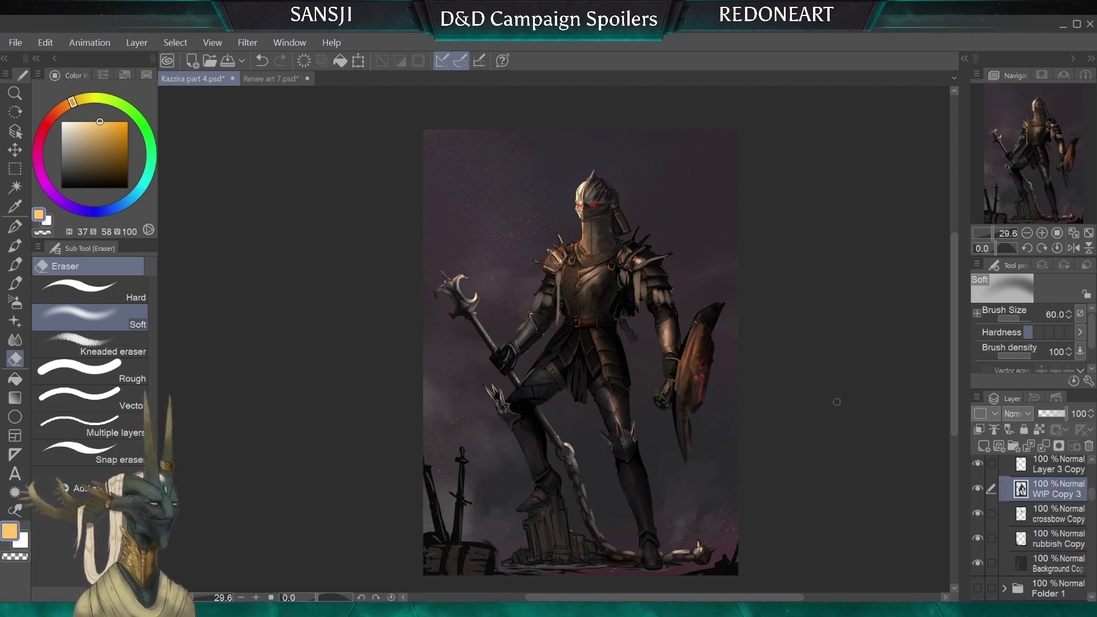
Touch up the knight's breastplate with the Aérographe arrondi flou 300 brush at size 40, using brown sampled from the armour
{"action": "scroll", "coordinate": [491, 256], "scroll_direction": "up", "scroll_amount": 3}
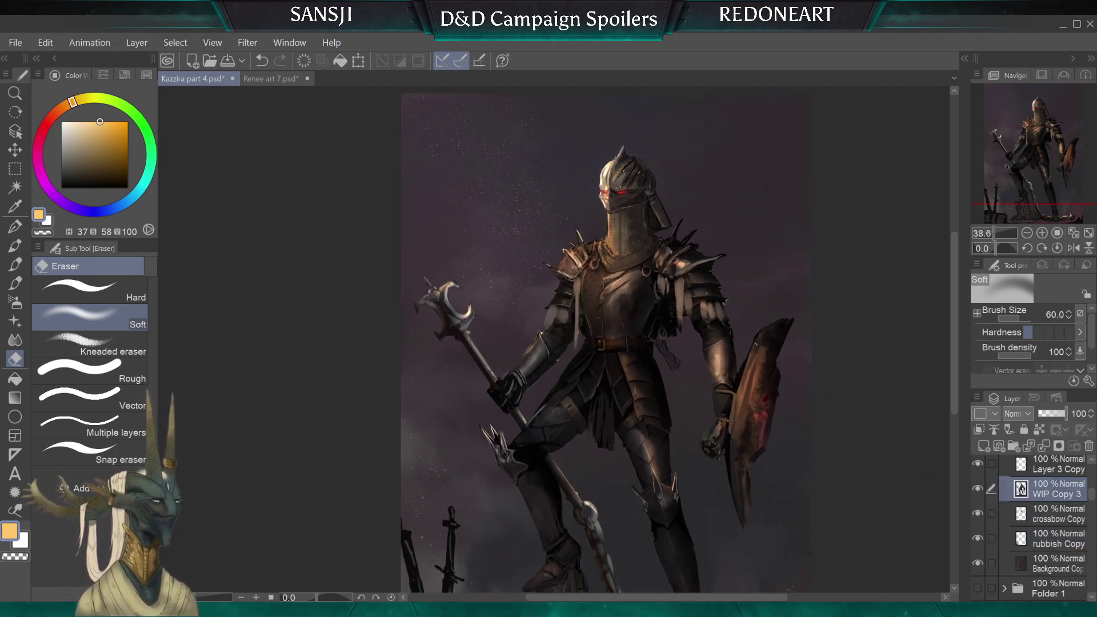
{"action": "scroll", "coordinate": [503, 193], "scroll_direction": "up", "scroll_amount": 6}
{"action": "scroll", "coordinate": [640, 229], "scroll_direction": "up", "scroll_amount": 4}
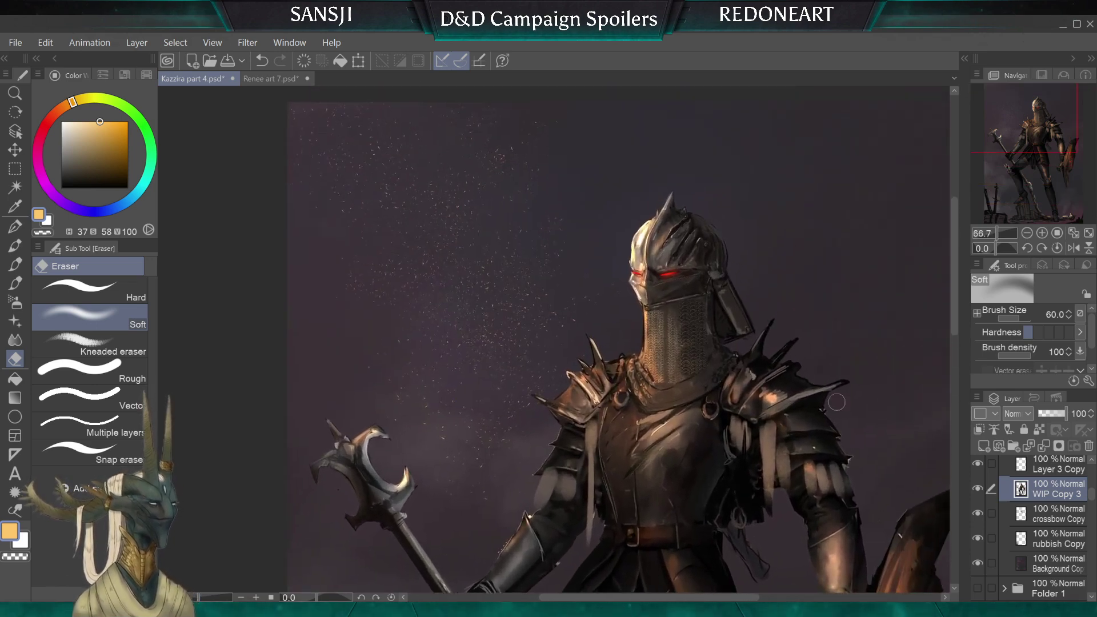
{"action": "scroll", "coordinate": [400, 274], "scroll_direction": "down", "scroll_amount": 3}
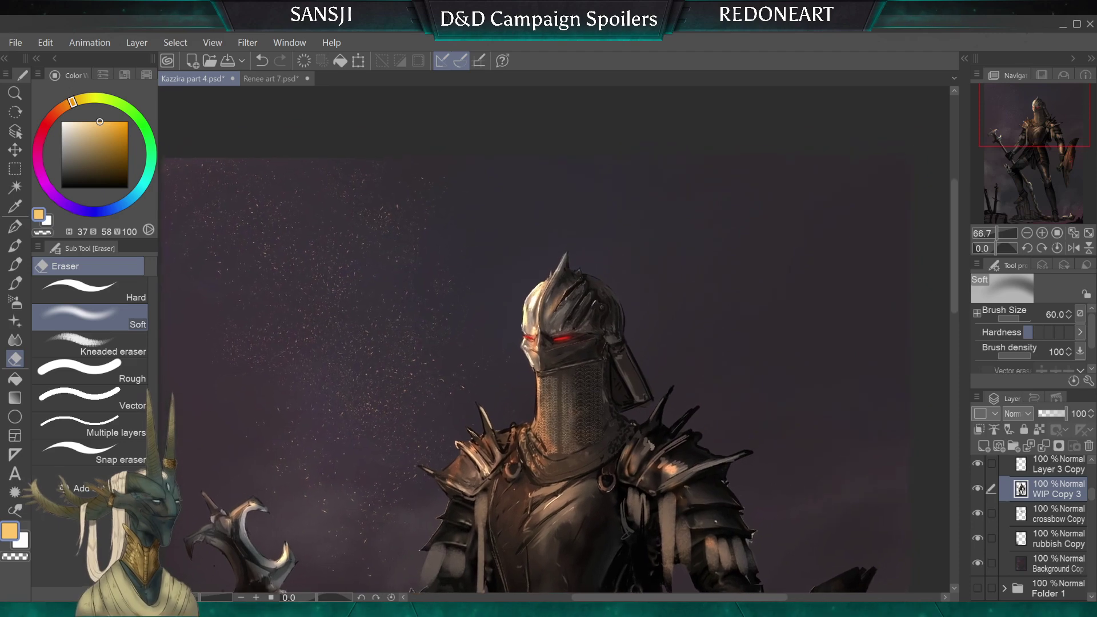
{"action": "scroll", "coordinate": [555, 343], "scroll_direction": "up", "scroll_amount": 1}
{"action": "left_click", "coordinate": [16, 247]}
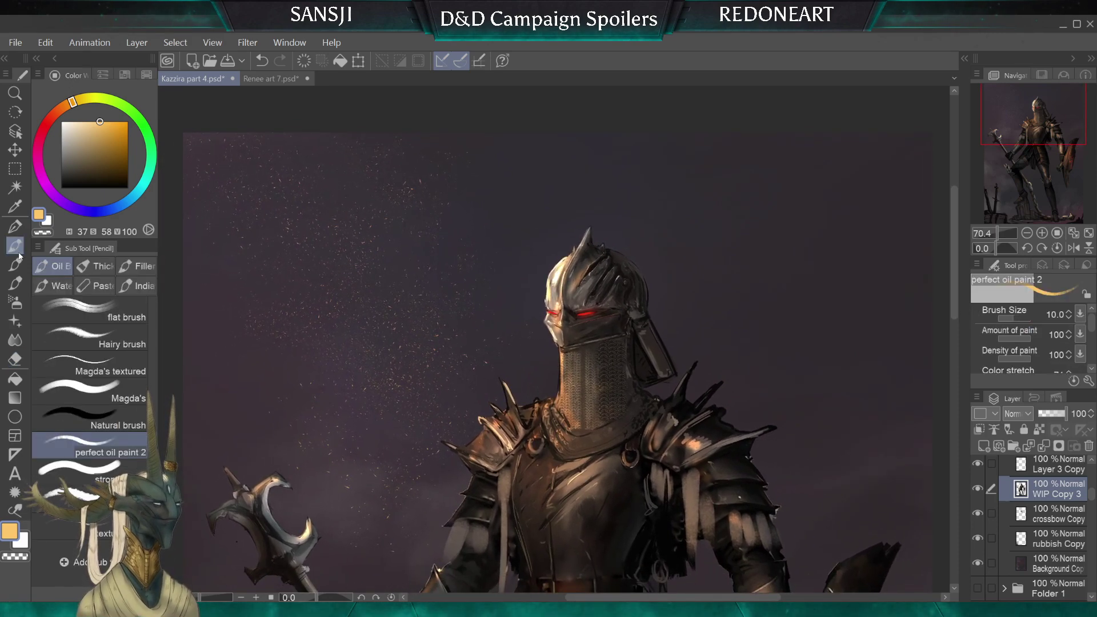
{"action": "left_click", "coordinate": [15, 264]}
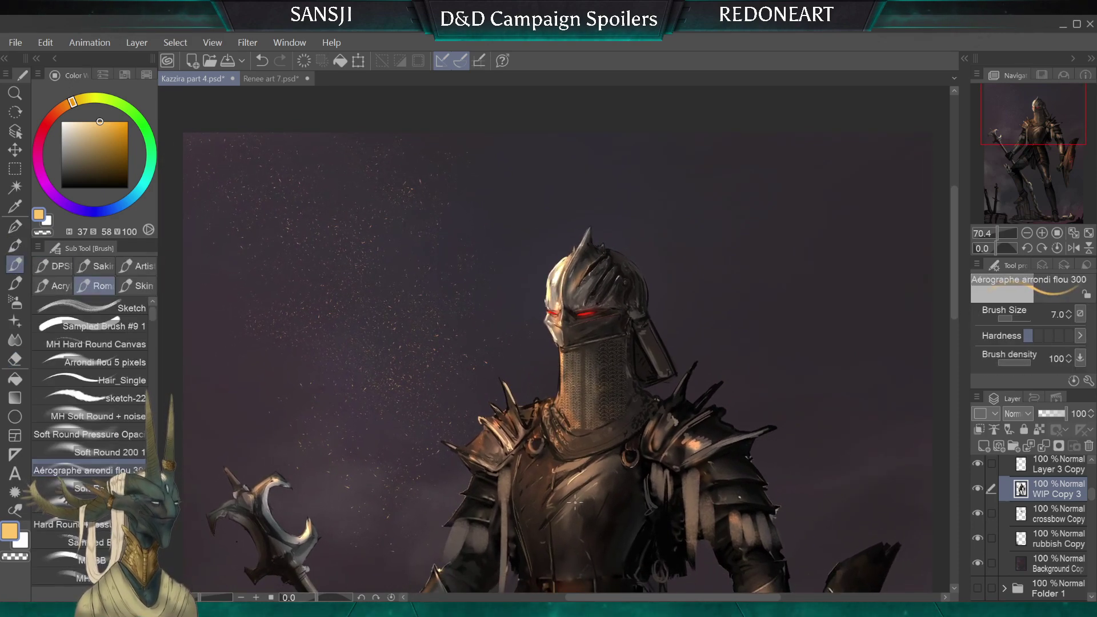
{"action": "left_click", "coordinate": [594, 501], "text": "alt"}
{"action": "key", "text": "]"}
{"action": "key", "text": "]"}
{"action": "key", "text": "]"}
{"action": "key", "text": "]"}
{"action": "key", "text": "]"}
{"action": "key", "text": "]"}
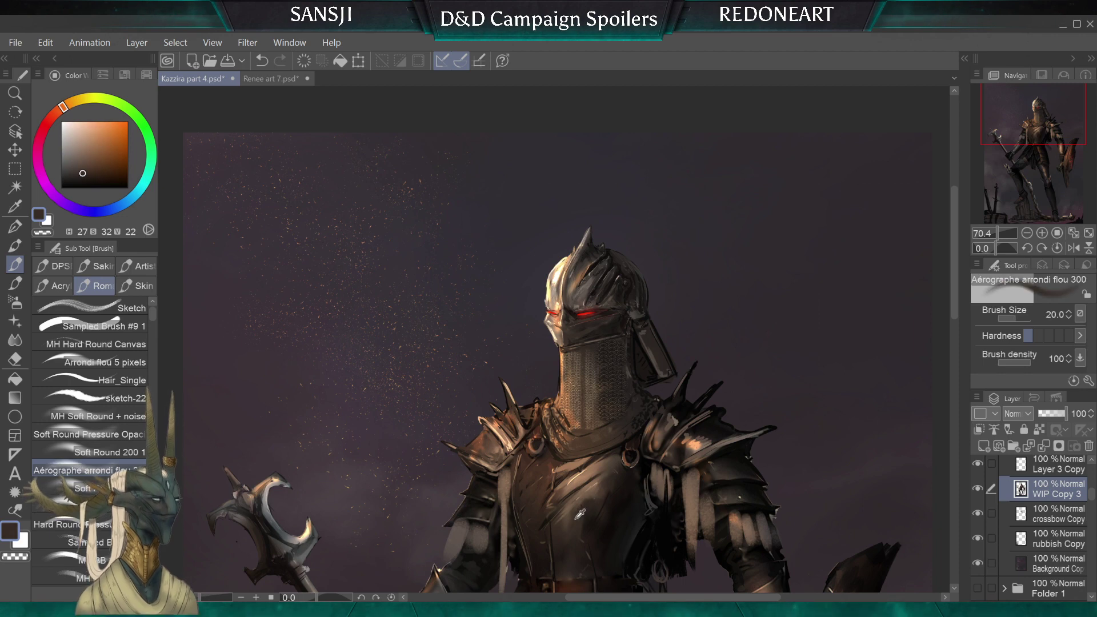
{"action": "key", "text": "bracketleft"}
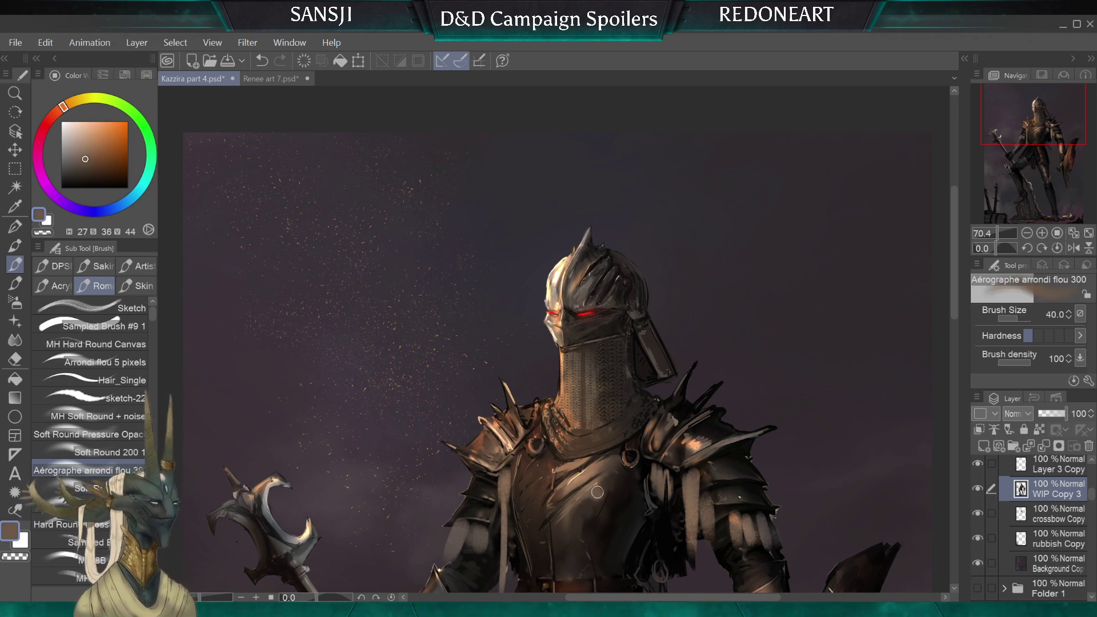
Retouch the flap hanging behind the helmet with sampled dark brown, reducing the brush size to 10
{"action": "left_click", "coordinate": [617, 422], "text": "alt"}
{"action": "key", "text": "bracketleft"}
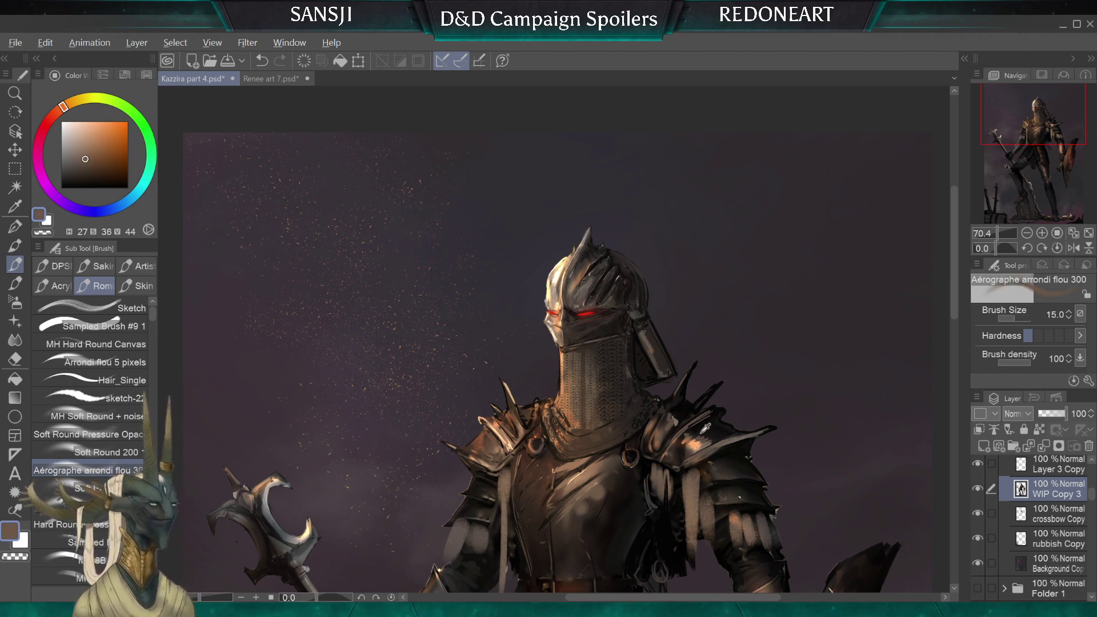
{"action": "left_click", "coordinate": [654, 346], "text": "alt"}
{"action": "key", "text": "bracketleft"}
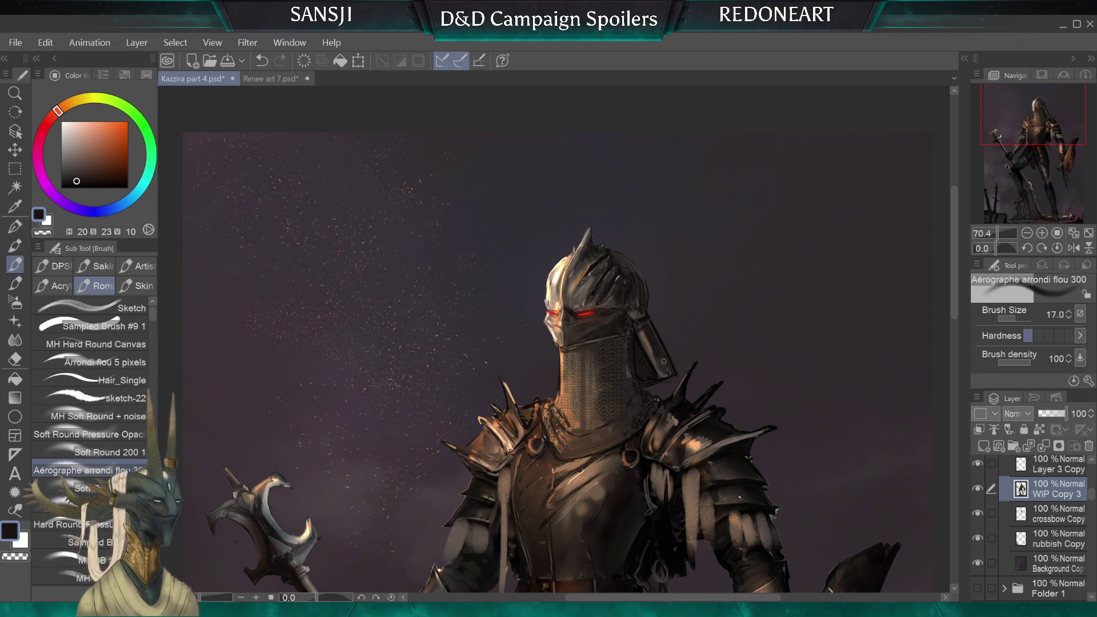
{"action": "key", "text": "bracketleft"}
{"action": "key", "text": "bracketleft"}
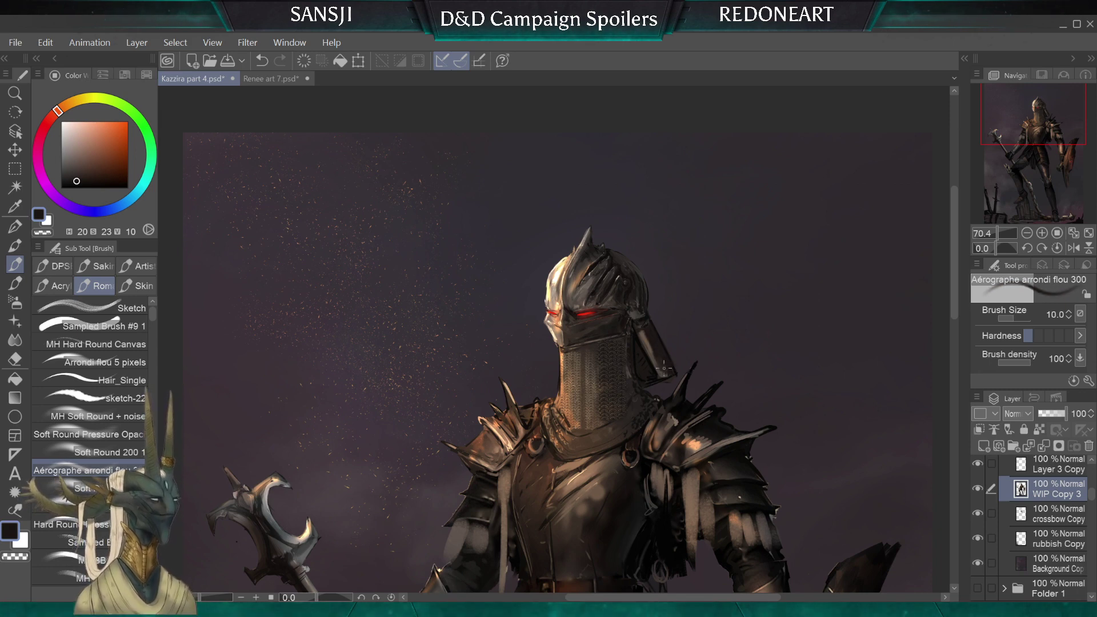
Shade the flap's upper end and the helmet's back edge with sampled dark tones at brush sizes 25 and 17
{"action": "key", "text": "bracketright"}
{"action": "key", "text": "bracketright"}
{"action": "left_click", "coordinate": [643, 324], "text": "alt"}
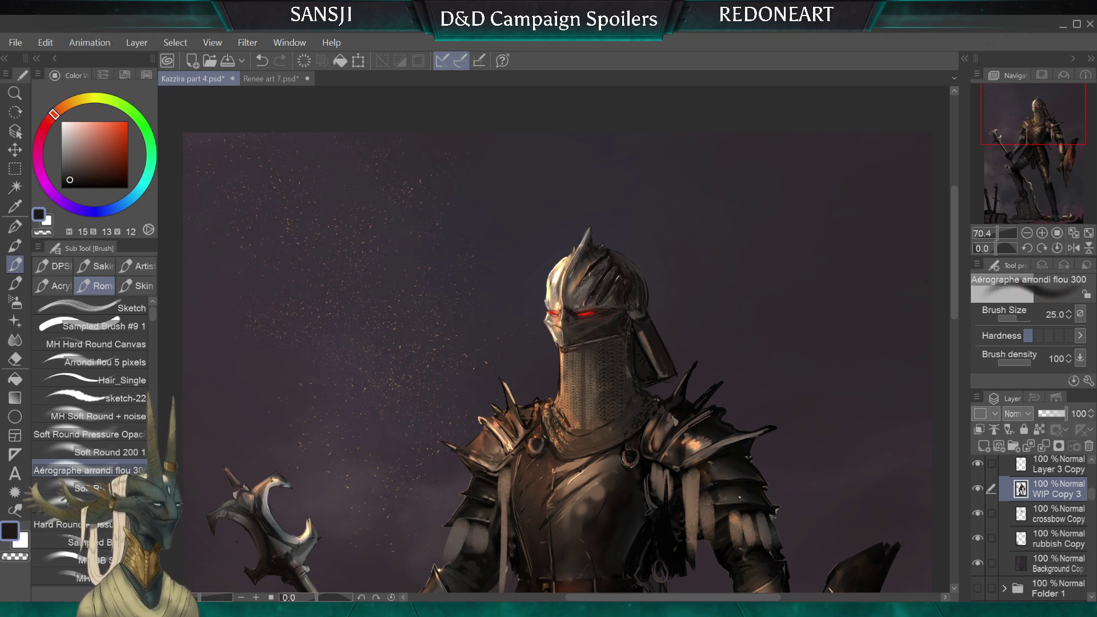
{"action": "left_click", "coordinate": [637, 320], "text": "alt"}
{"action": "key", "text": "bracketleft"}
{"action": "key", "text": "bracketleft"}
{"action": "key", "text": "bracketleft"}
{"action": "key", "text": "bracketleft"}
{"action": "key", "text": "bracketleft"}
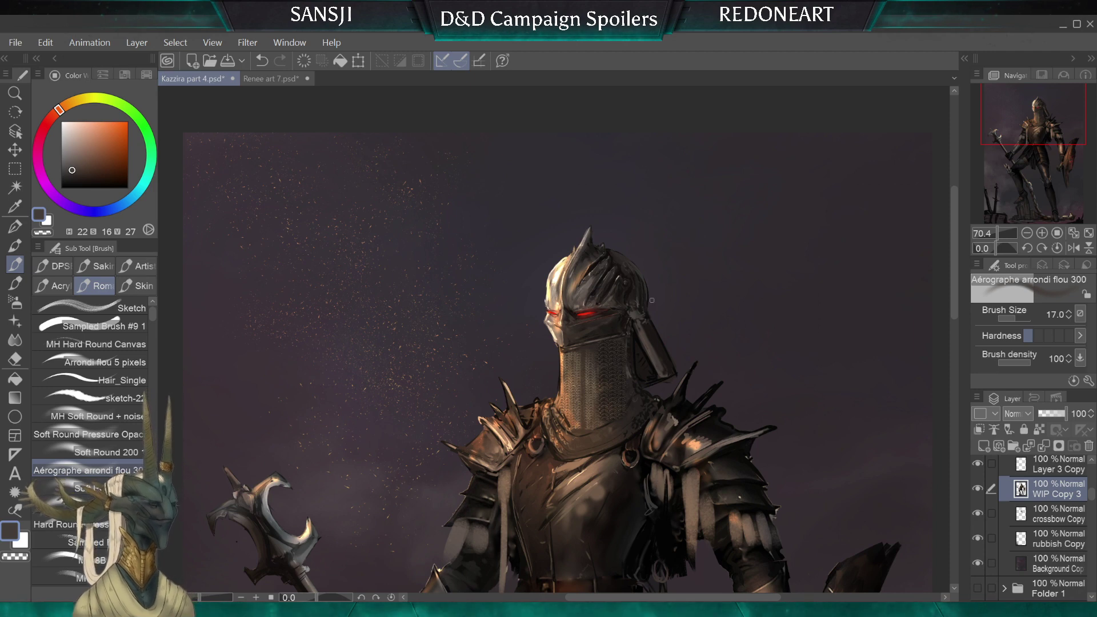
Switch to the Soft Round Pressure Opacity brush at size 25 and smooth the hanging flap's surface with sampled dark brown
{"action": "left_click", "coordinate": [58, 436]}
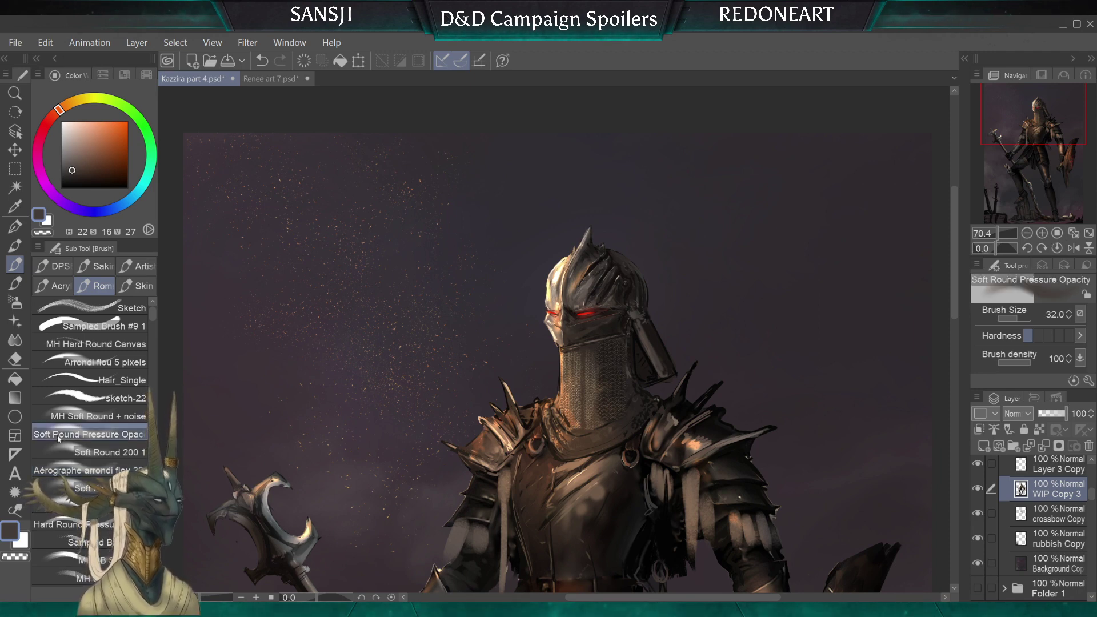
{"action": "key", "text": "["}
{"action": "left_click", "coordinate": [654, 344], "text": "alt"}
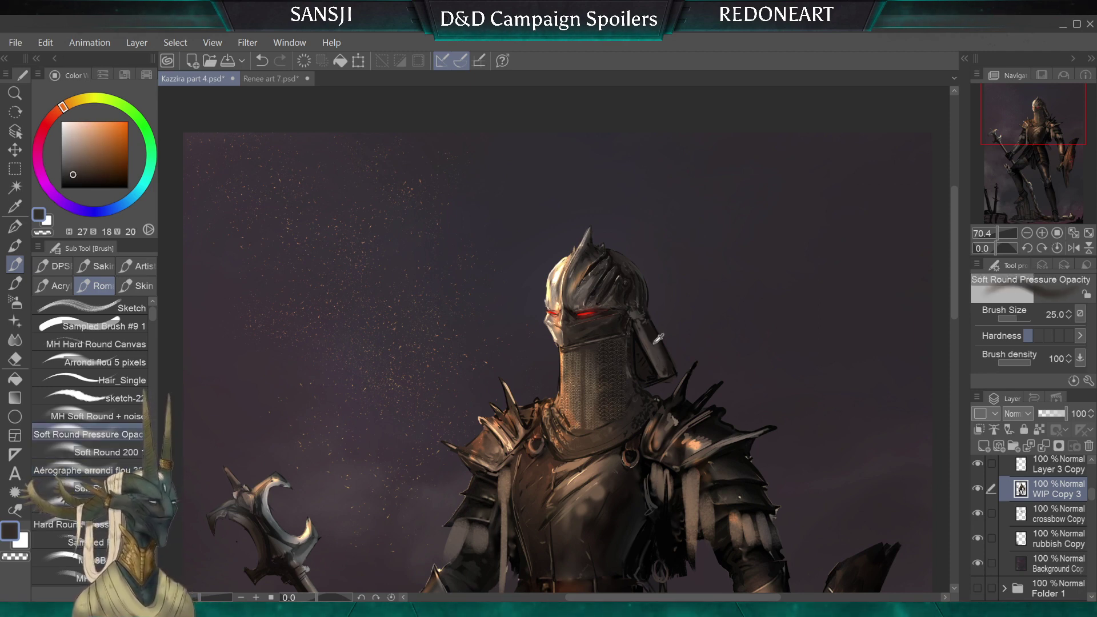
{"action": "key", "text": "bracketright"}
{"action": "key", "text": "bracketright"}
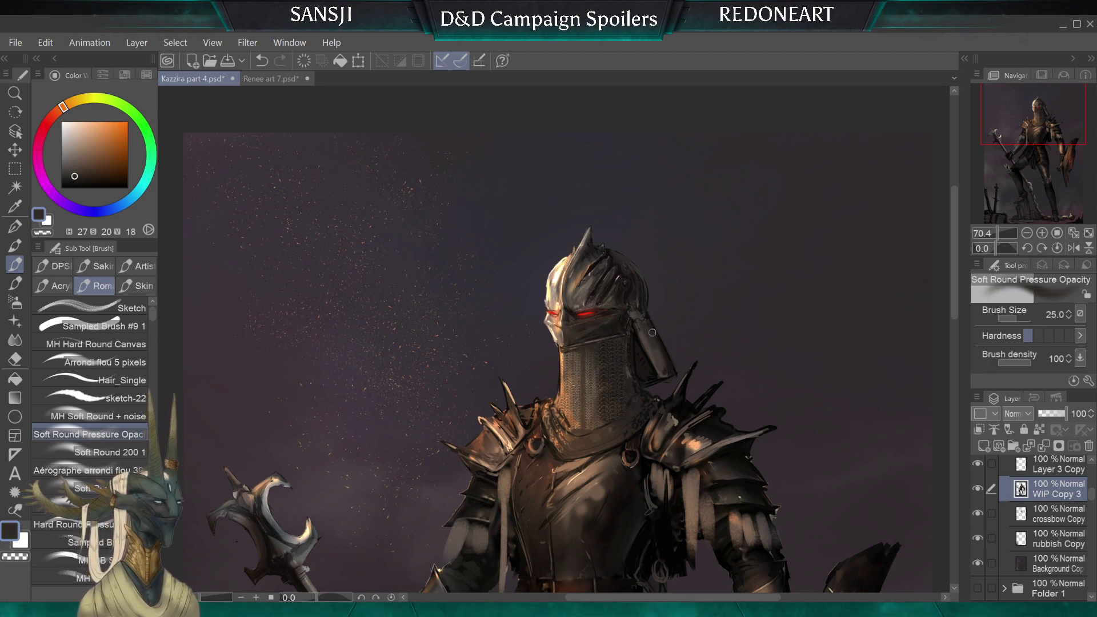
Refine the lower end of the hanging flap at brush size 12 with a dark brown sampled from it
{"action": "key", "text": "bracketleft"}
{"action": "key", "text": "bracketleft"}
{"action": "key", "text": "bracketleft"}
{"action": "key", "text": "bracketleft"}
{"action": "key", "text": "bracketleft"}
{"action": "key", "text": "bracketleft"}
{"action": "left_click", "coordinate": [669, 368], "text": "alt"}
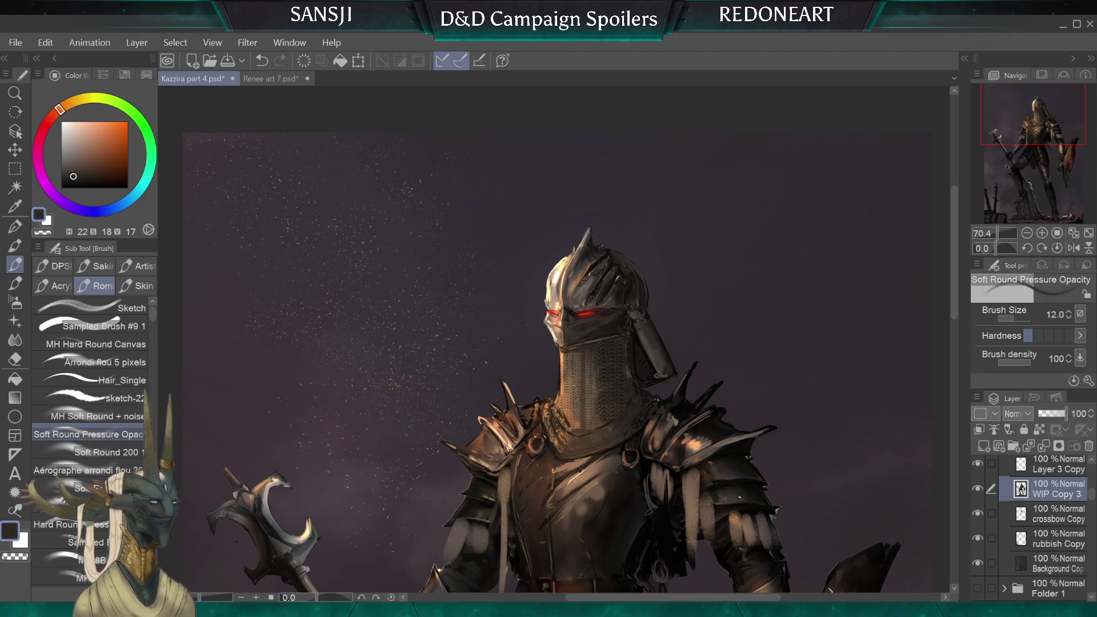
Detail the flap's bottom edge with the dark brown at brush sizes 7 and 8
{"action": "key", "text": "bracketleft"}
{"action": "key", "text": "bracketleft"}
{"action": "key", "text": "bracketleft"}
{"action": "key", "text": "bracketleft"}
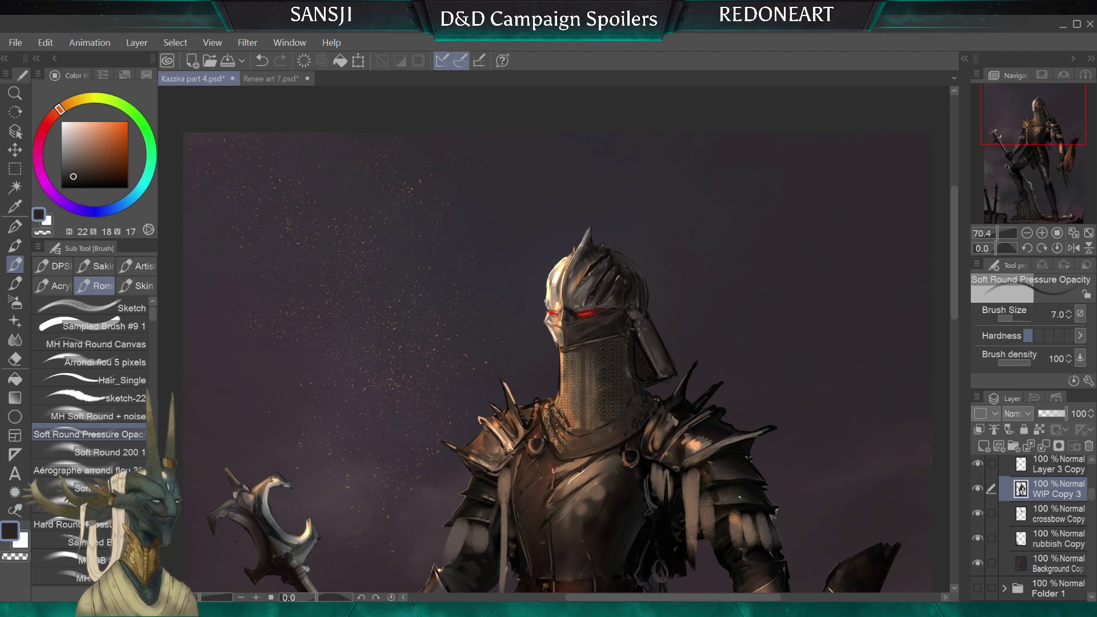
{"action": "key", "text": "bracketright"}
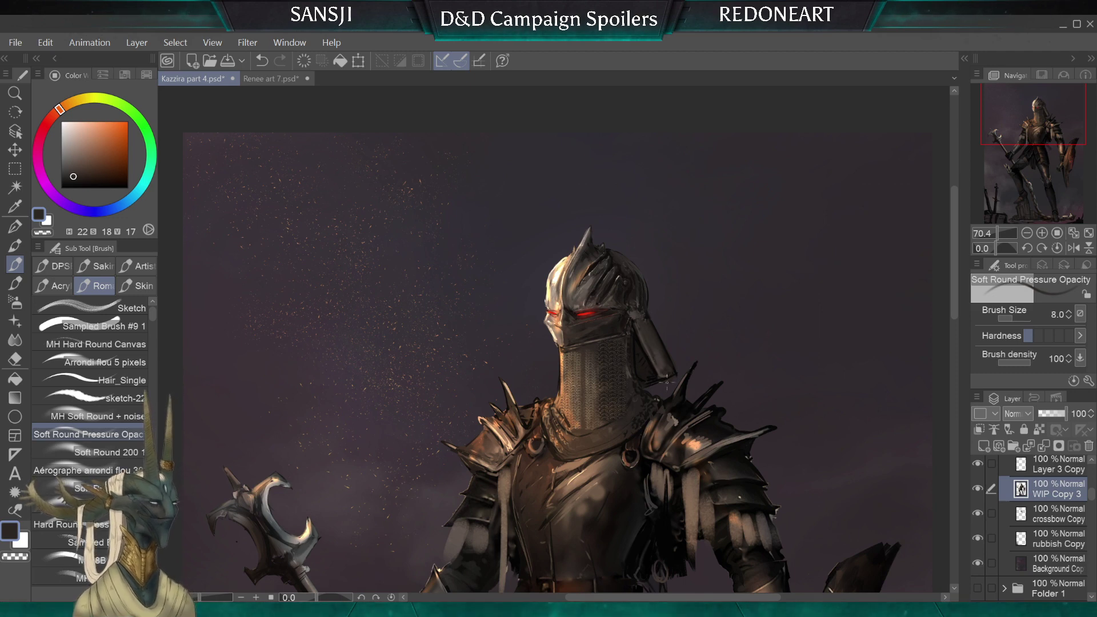
Deepen the shadow between the flap and the chainmail neck with sampled near-black tones at brush sizes 12 and 30
{"action": "key", "text": "bracketleft"}
{"action": "left_click", "coordinate": [640, 375], "text": "alt"}
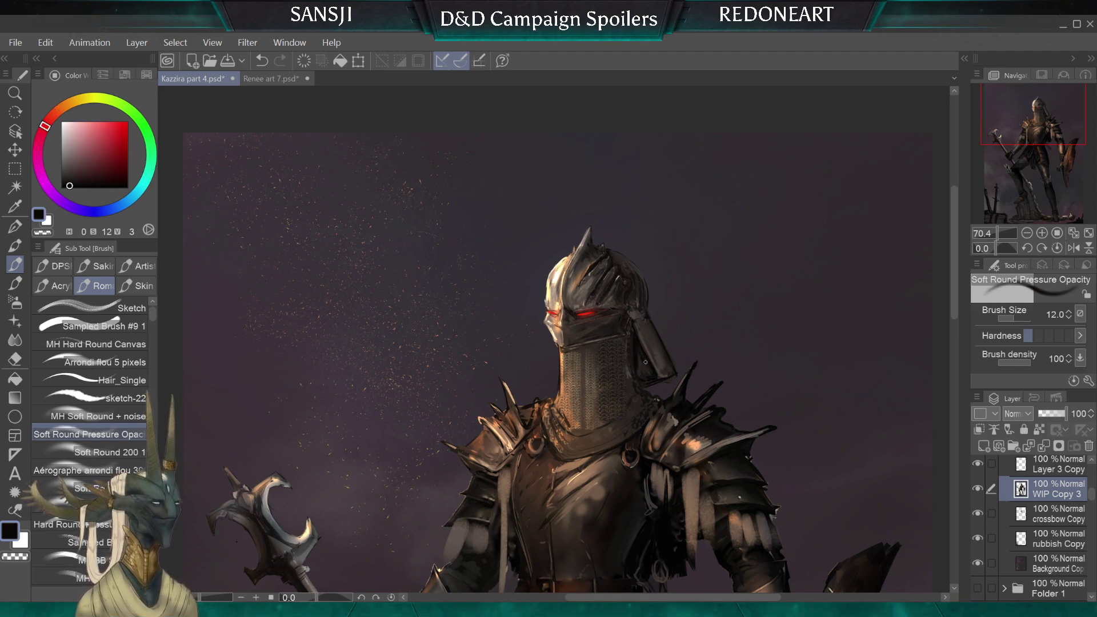
{"action": "key", "text": "bracketright"}
{"action": "key", "text": "bracketright"}
{"action": "key", "text": "bracketright"}
{"action": "left_click", "coordinate": [639, 373], "text": "alt"}
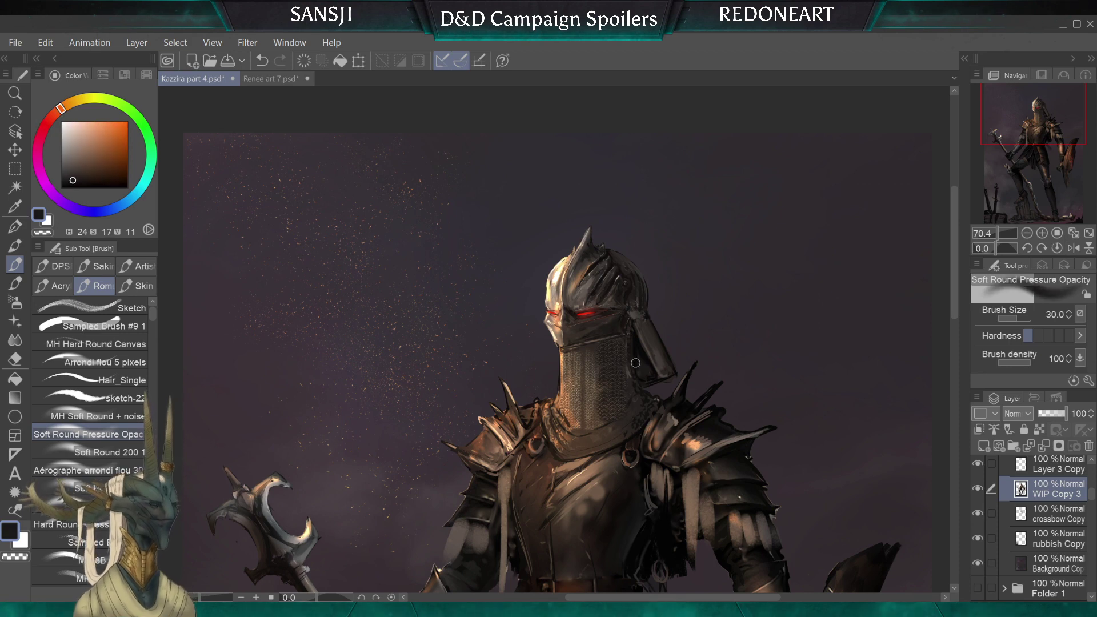
Work fine dark details along the flap's inner edge, reducing the brush size to 0.7
{"action": "key", "text": "bracketleft"}
{"action": "key", "text": "bracketleft"}
{"action": "key", "text": "bracketleft"}
{"action": "key", "text": "bracketleft"}
{"action": "key", "text": "bracketleft"}
{"action": "key", "text": "bracketleft"}
{"action": "key", "text": "bracketleft"}
{"action": "key", "text": "bracketleft"}
{"action": "key", "text": "bracketleft"}
{"action": "key", "text": "bracketleft"}
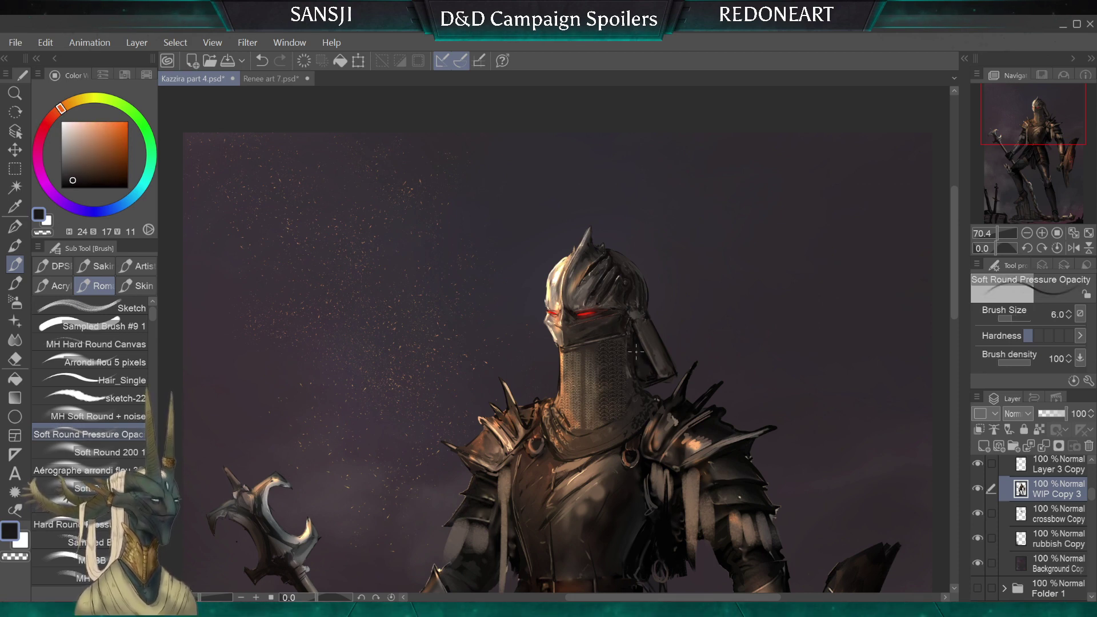
{"action": "key", "text": "bracketleft"}
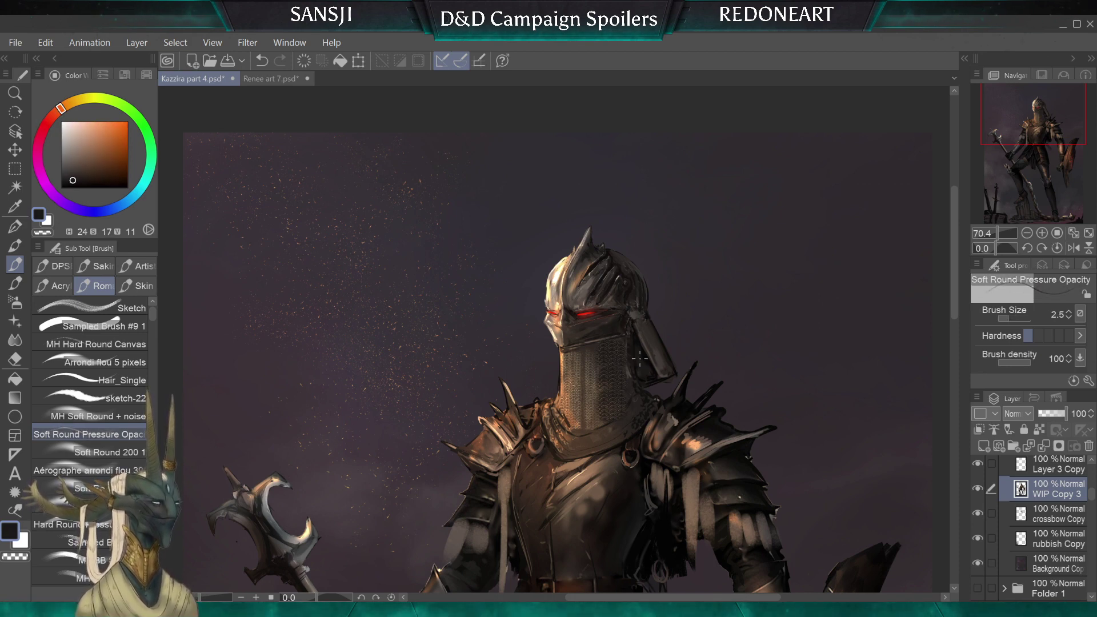
{"action": "key", "text": "bracketleft"}
{"action": "key", "text": "bracketleft"}
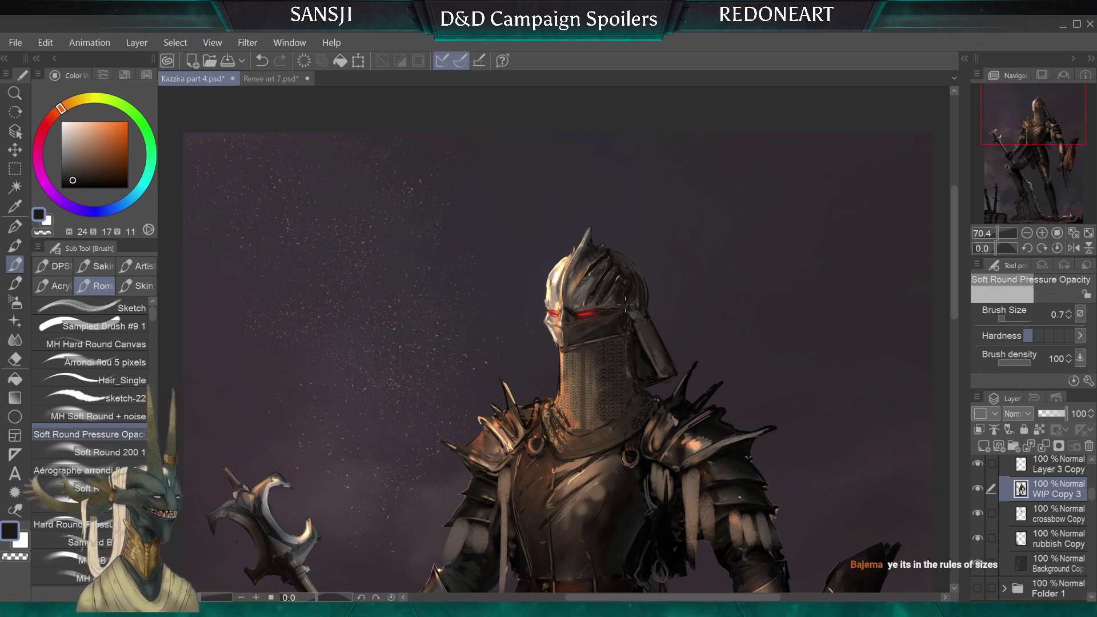
Darken the flap's inner side down to its lower end with sampled near-black at brush sizes 12 and 20
{"action": "key", "text": "bracketright"}
{"action": "key", "text": "bracketright"}
{"action": "key", "text": "bracketright"}
{"action": "key", "text": "bracketright"}
{"action": "key", "text": "bracketright"}
{"action": "key", "text": "bracketright"}
{"action": "key", "text": "bracketright"}
{"action": "key", "text": "bracketright"}
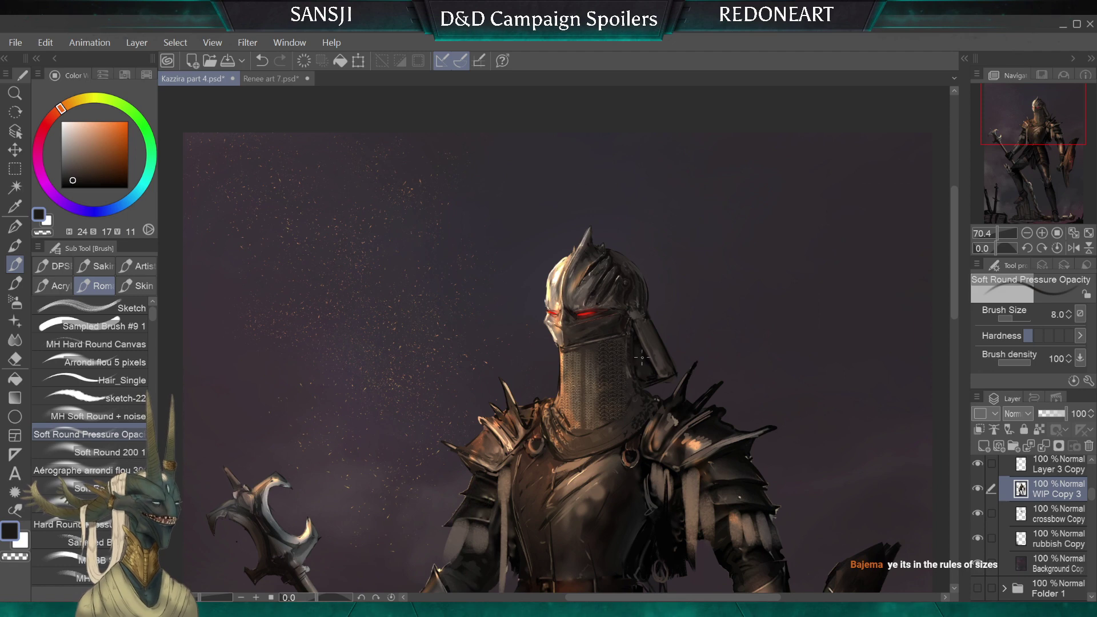
{"action": "left_click", "coordinate": [637, 341], "text": "alt"}
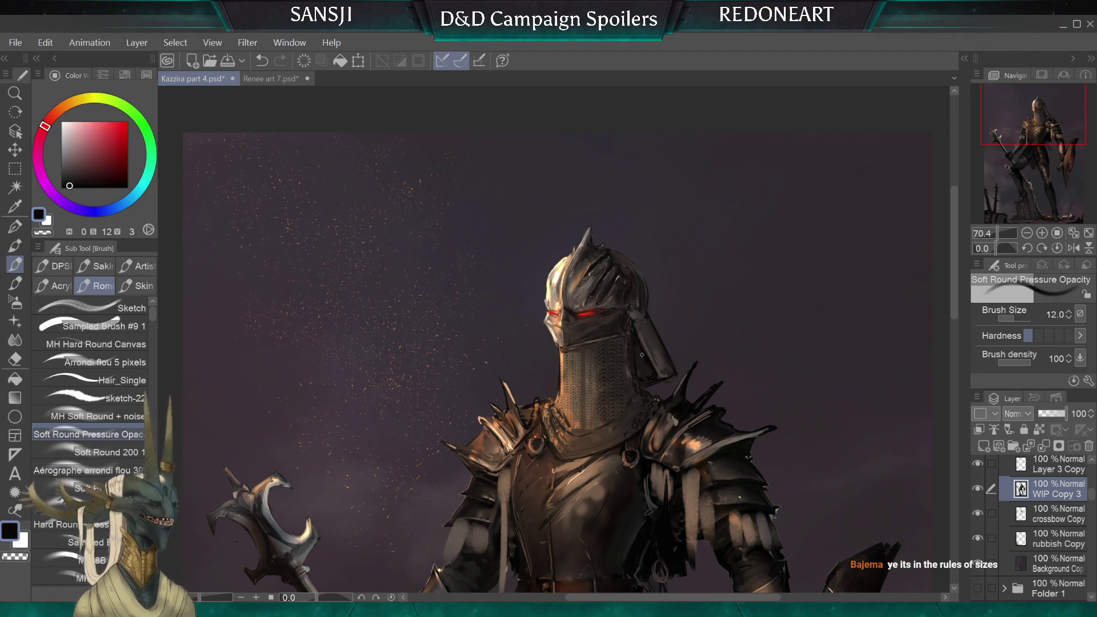
{"action": "key", "text": "bracketright"}
{"action": "key", "text": "bracketright"}
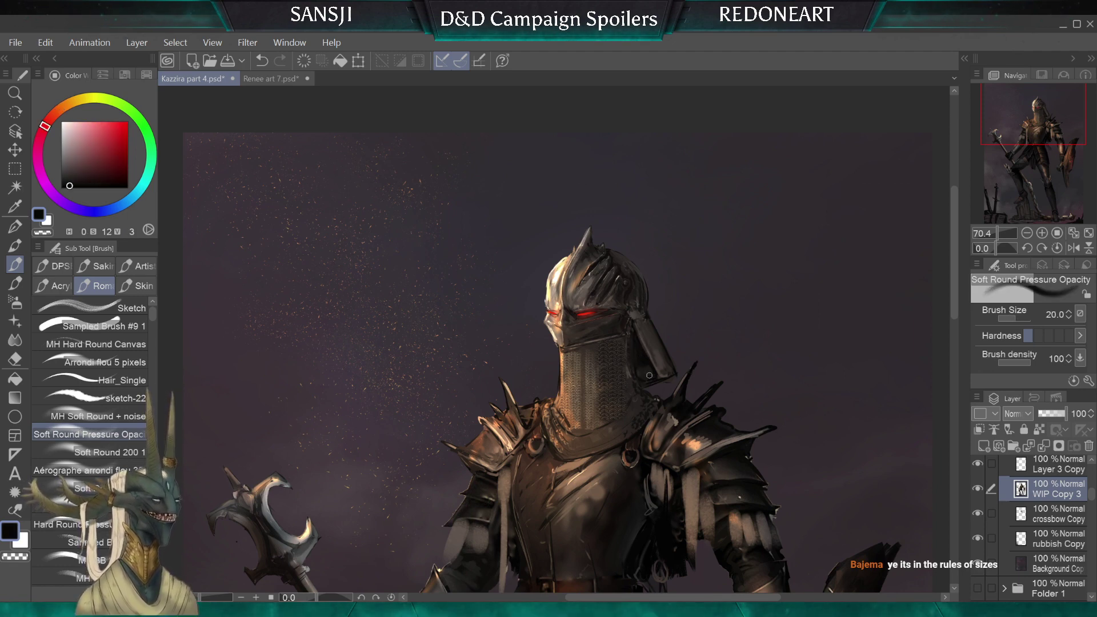
Blend the edge between the flap and the chainmail neck with sampled dark browns at brush sizes 8 and 17
{"action": "left_click", "coordinate": [634, 339], "text": "alt"}
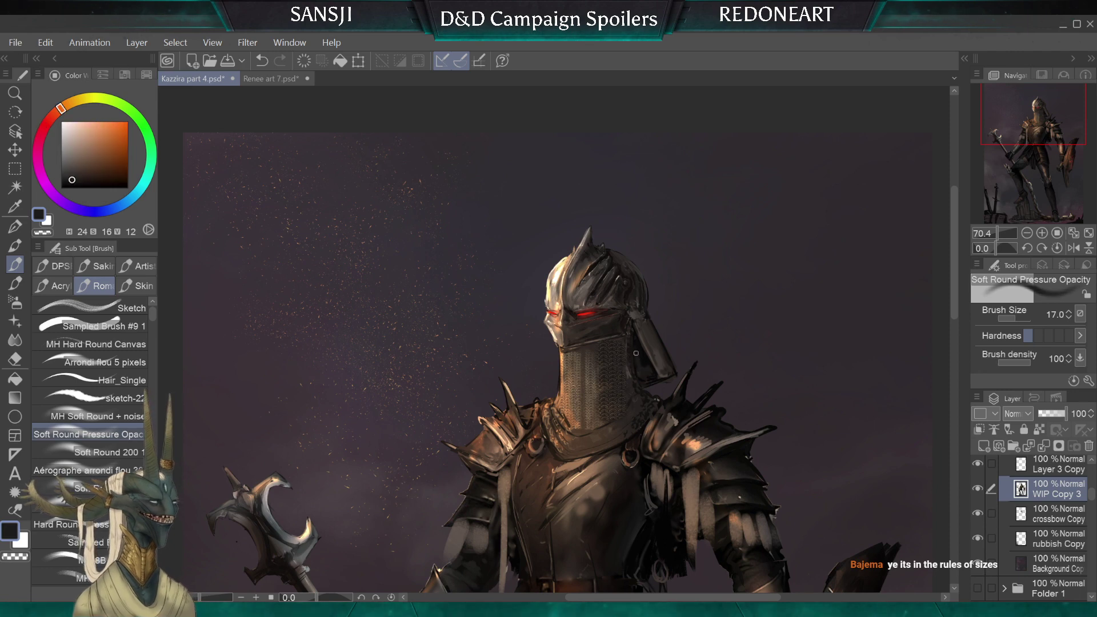
{"action": "key", "text": "bracketleft"}
{"action": "key", "text": "bracketleft"}
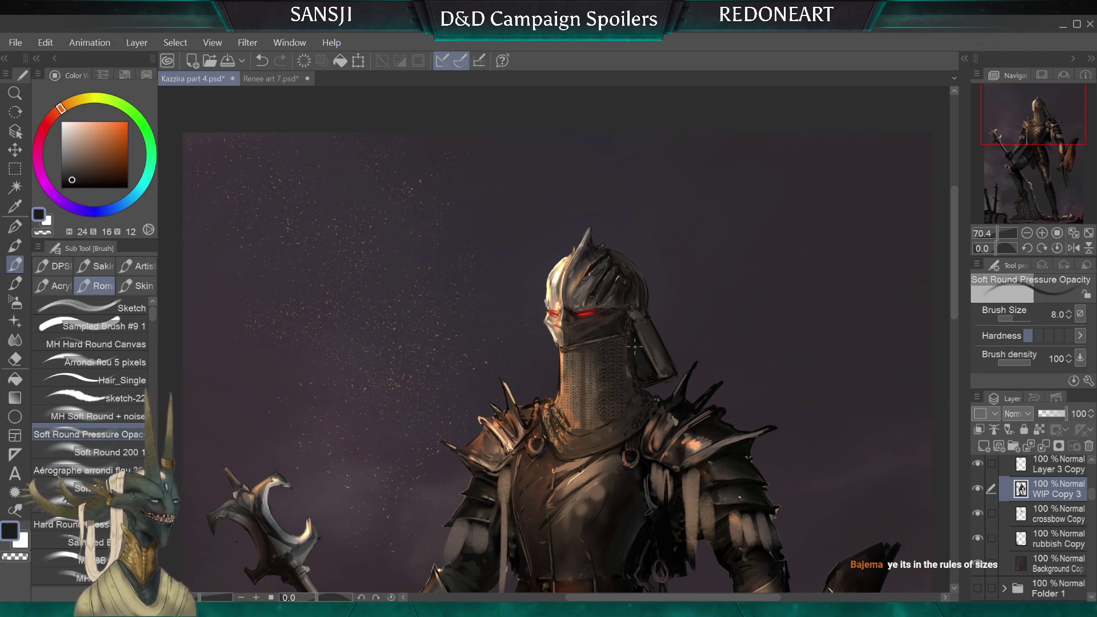
{"action": "left_click", "coordinate": [635, 332], "text": "alt"}
{"action": "key", "text": "bracketright"}
{"action": "key", "text": "bracketright"}
{"action": "key", "text": "bracketright"}
{"action": "key", "text": "bracketright"}
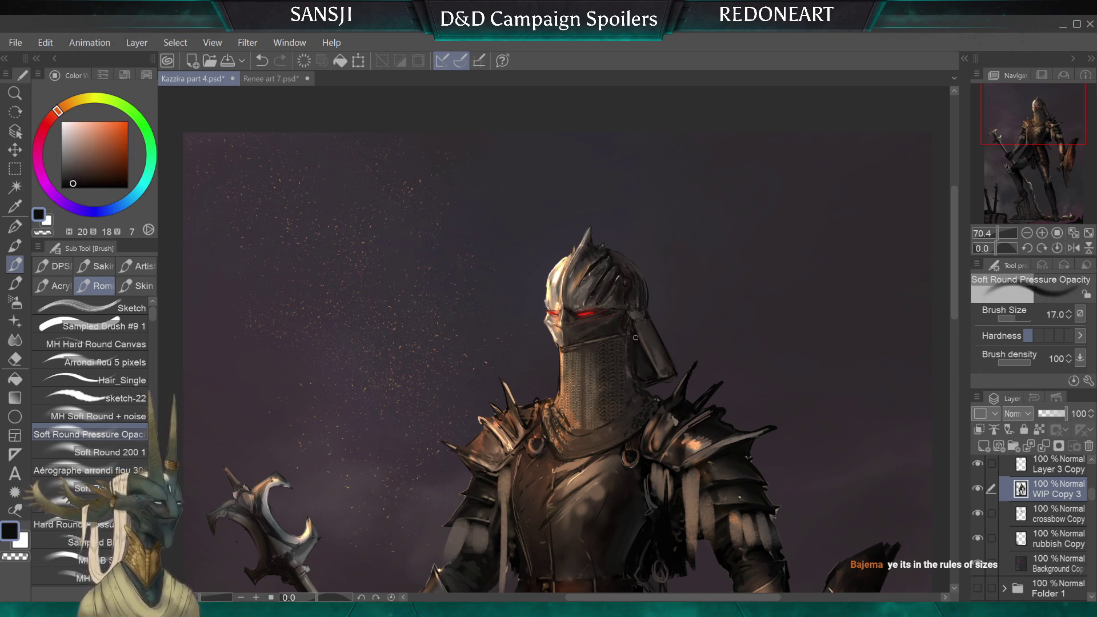
Refine the narrow gap beside the chainmail with newly sampled dark tones at brush size 8
{"action": "key", "text": "bracketleft"}
{"action": "key", "text": "bracketleft"}
{"action": "left_click", "coordinate": [634, 340], "text": "alt"}
{"action": "left_click", "coordinate": [633, 343], "text": "alt"}
{"action": "key", "text": "bracketleft"}
{"action": "key", "text": "bracketleft"}
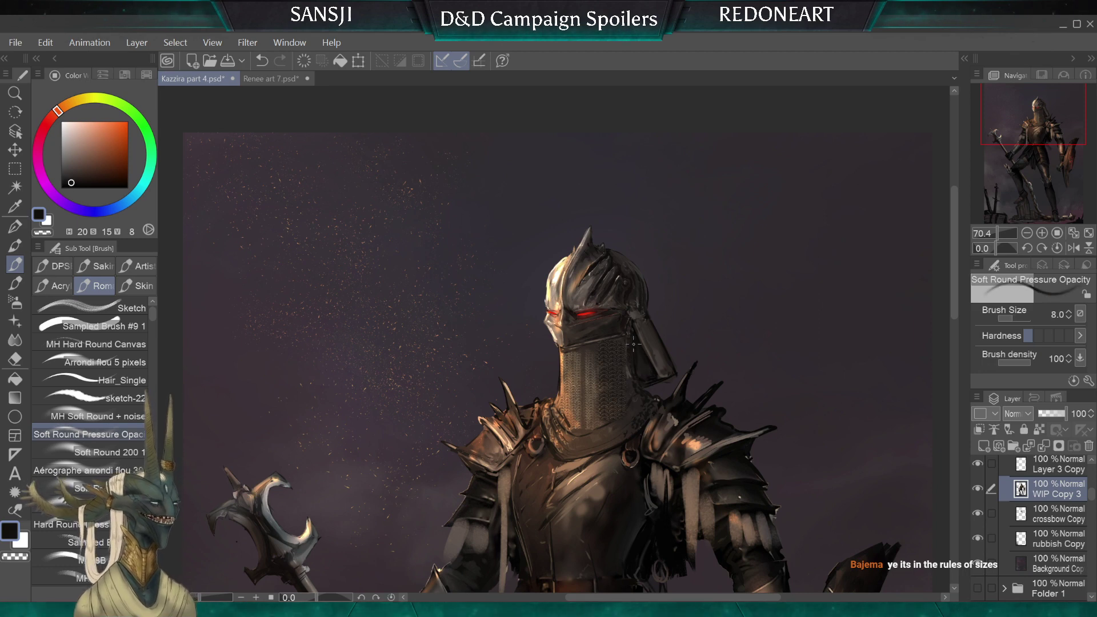
{"action": "key", "text": "bracketright"}
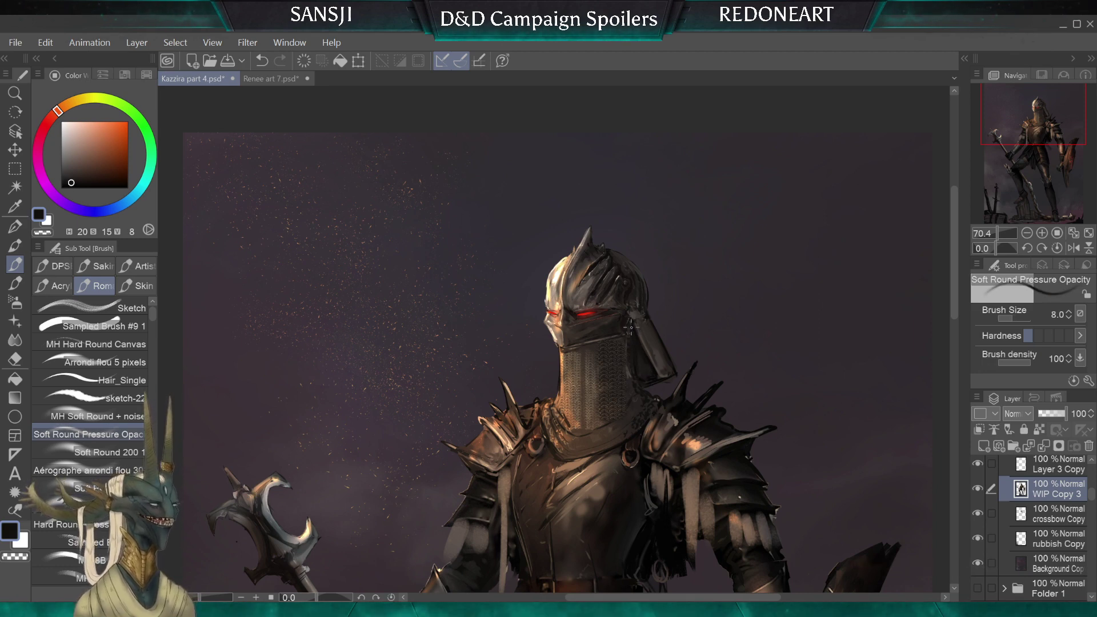
Shade the helmet's lower back edge above the chainmail with dark brown at brush size 12
{"action": "key", "text": "bracketright"}
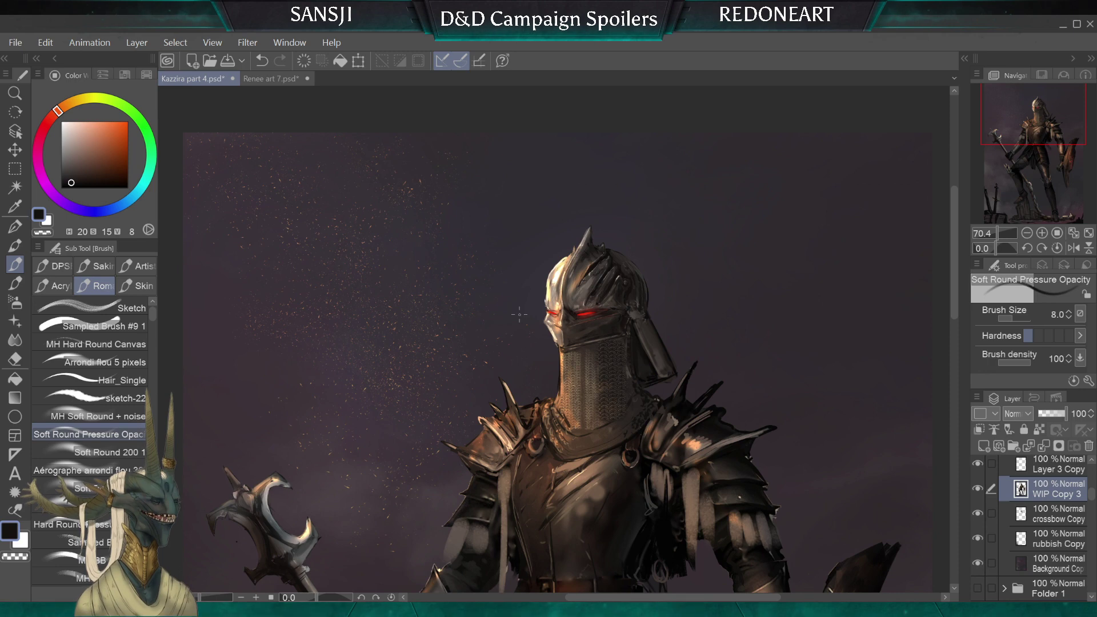
{"action": "key", "text": "bracketright"}
{"action": "key", "text": "bracketright"}
{"action": "key", "text": "bracketright"}
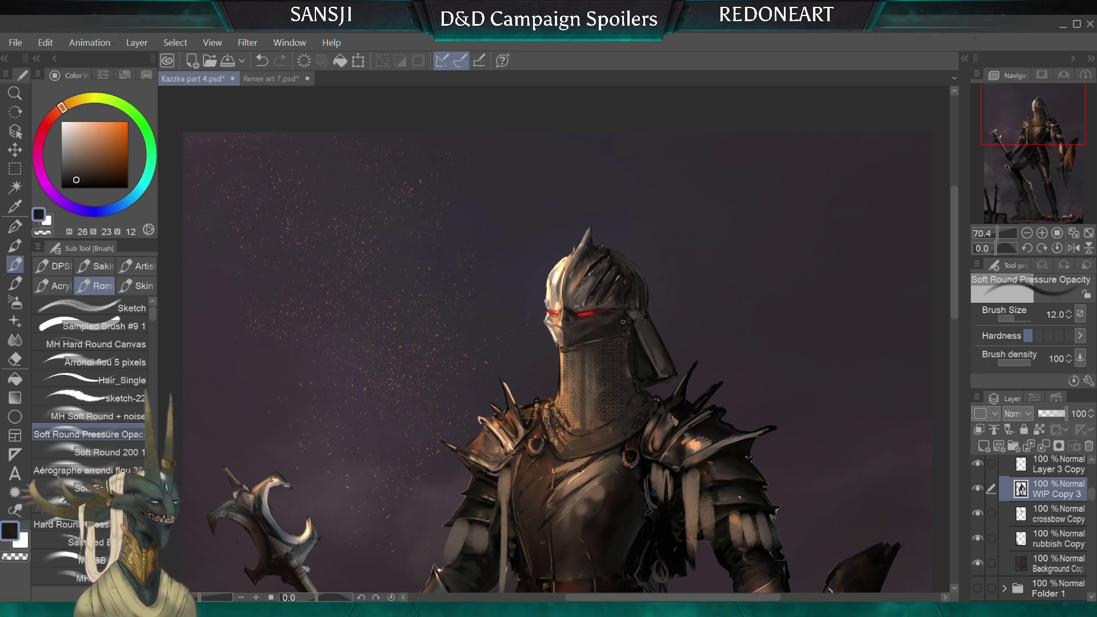
Darken the side of the helmet's face guard with sampled near-black and dark brown at brush size 17
{"action": "left_click", "coordinate": [623, 322], "text": "alt"}
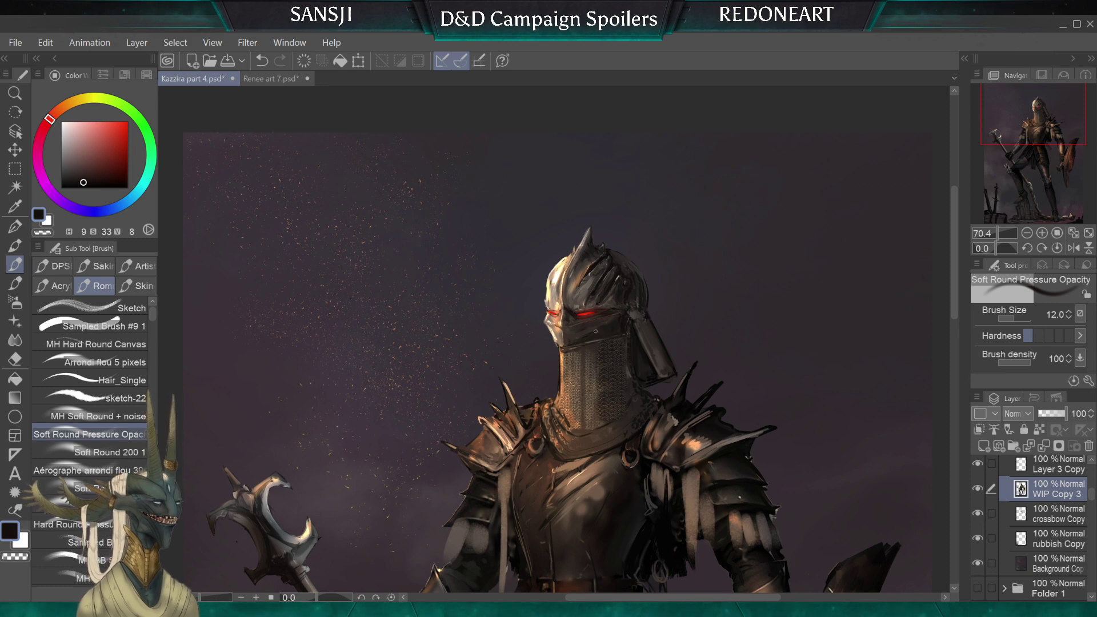
{"action": "key", "text": "bracketright"}
{"action": "key", "text": "bracketright"}
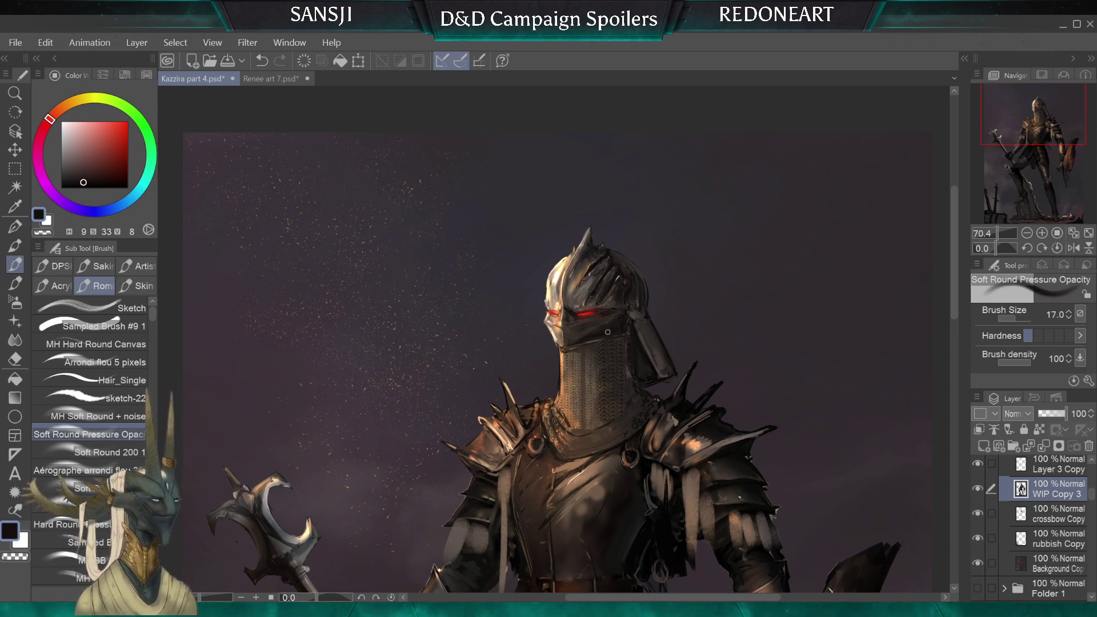
{"action": "key", "text": "bracketright"}
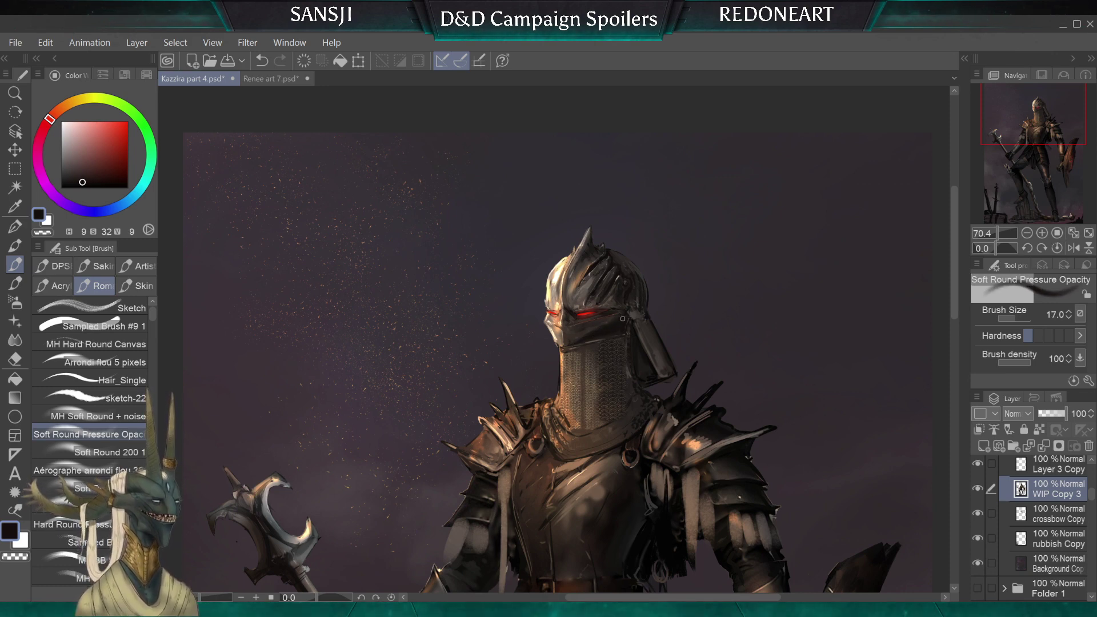
{"action": "left_click", "coordinate": [600, 324], "text": "alt"}
{"action": "key", "text": "bracketleft"}
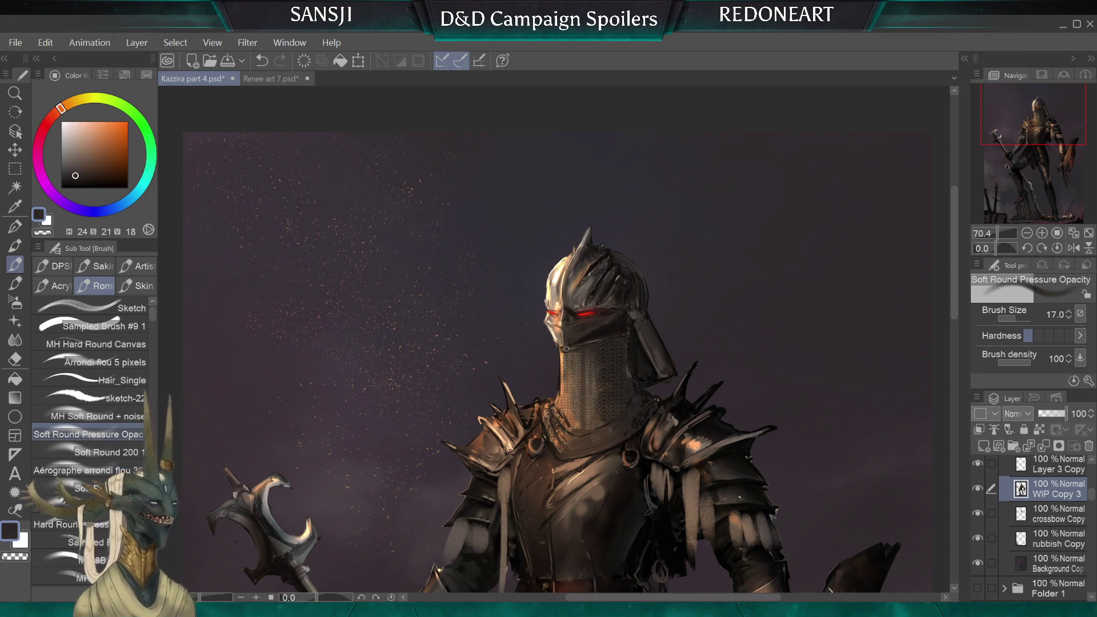
Deepen the shadows on the face guard below the eye with sampled near-blacks at brush sizes from 40 down to 7
{"action": "key", "text": "bracketright"}
{"action": "left_click", "coordinate": [574, 342], "text": "alt"}
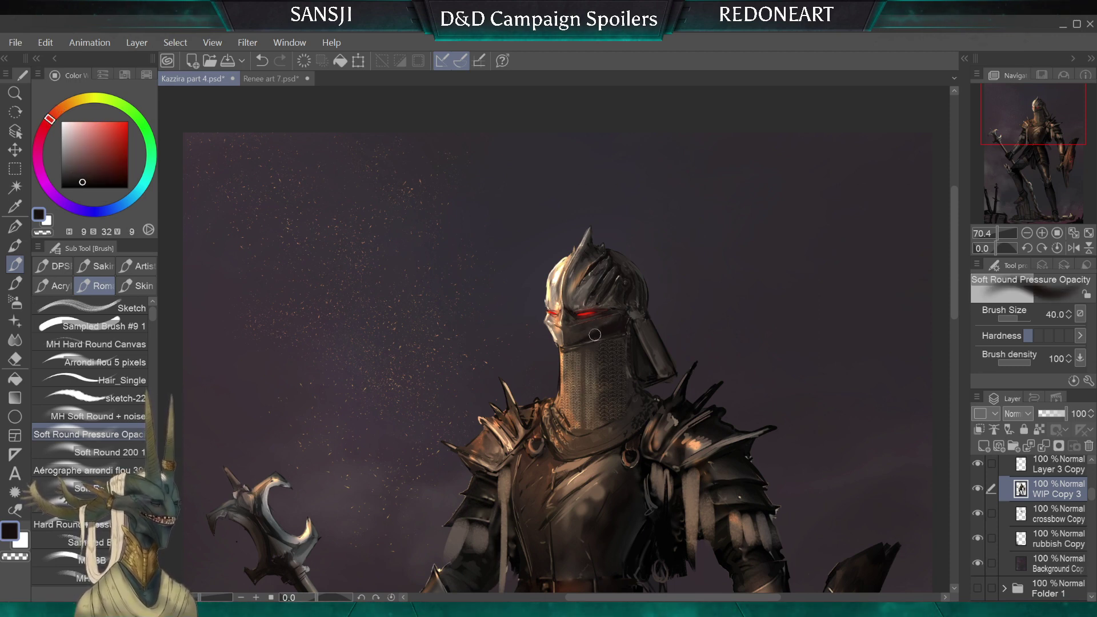
{"action": "key", "text": "bracketright"}
{"action": "left_click", "coordinate": [578, 337], "text": "alt"}
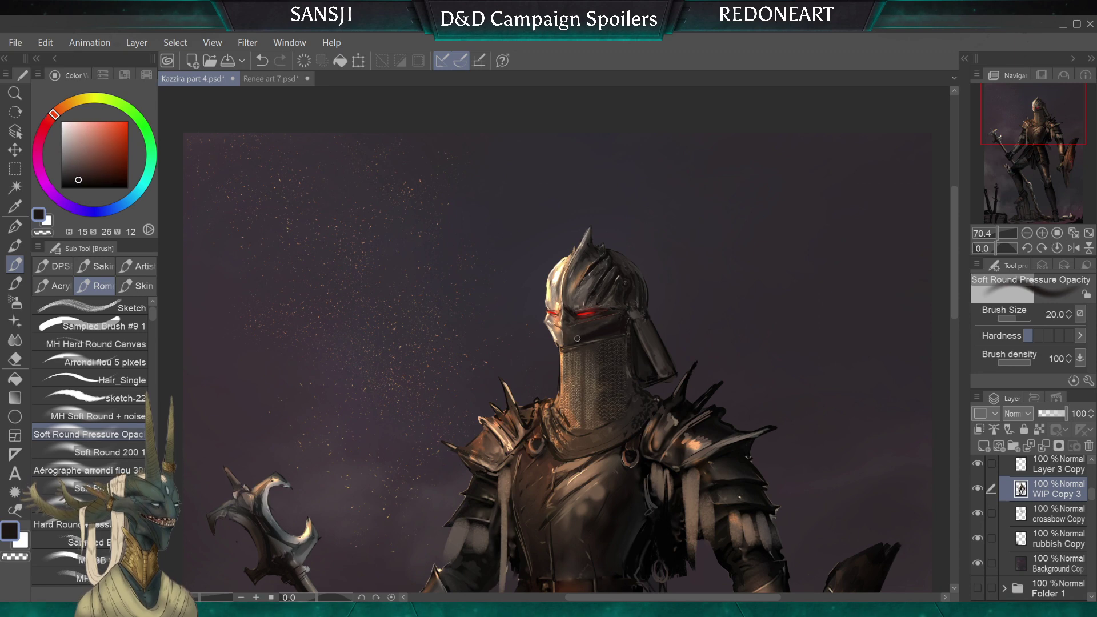
{"action": "key", "text": "bracketleft"}
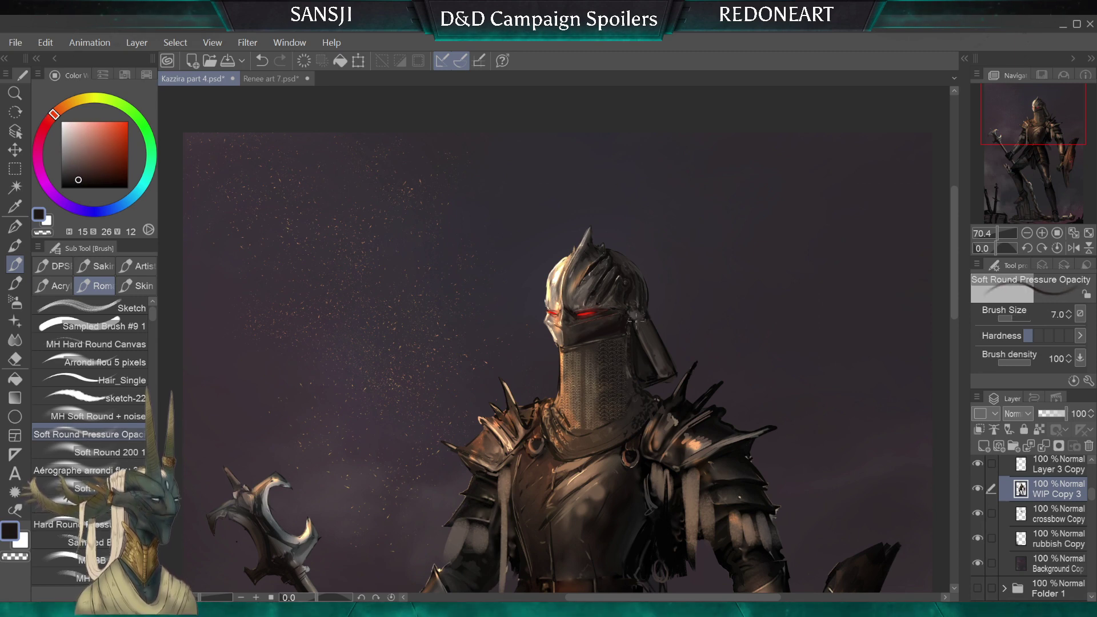
{"action": "key", "text": "bracketright"}
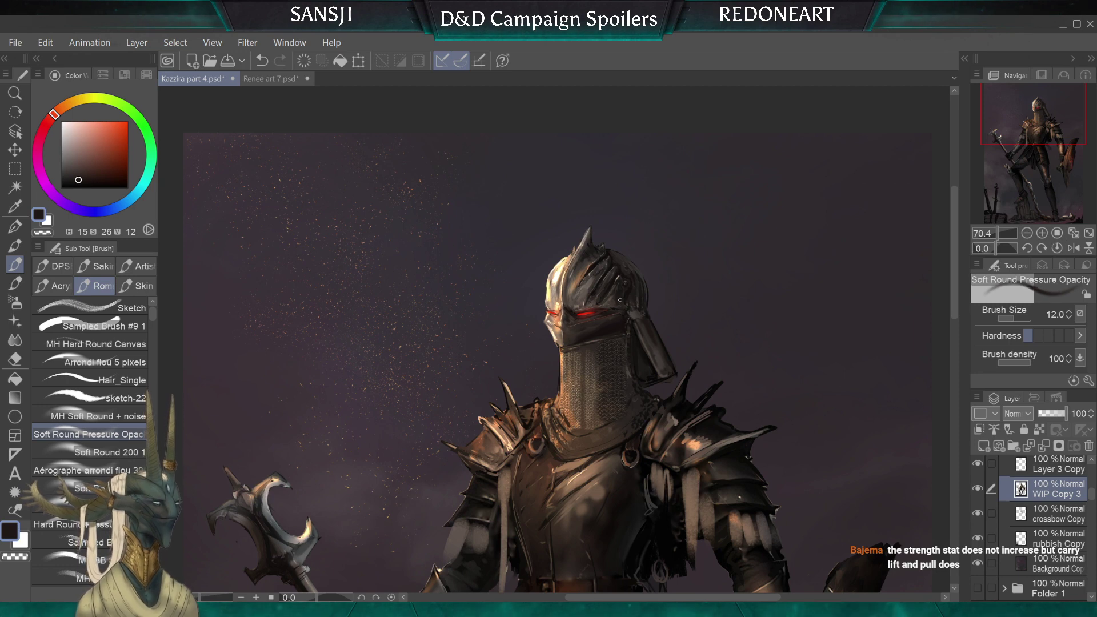
{"action": "key", "text": "bracketleft"}
Define the face guard's lower edge and lit front edge with sampled dark brown and warm tan at brush sizes 7 and 8
{"action": "left_click", "coordinate": [573, 347], "text": "alt"}
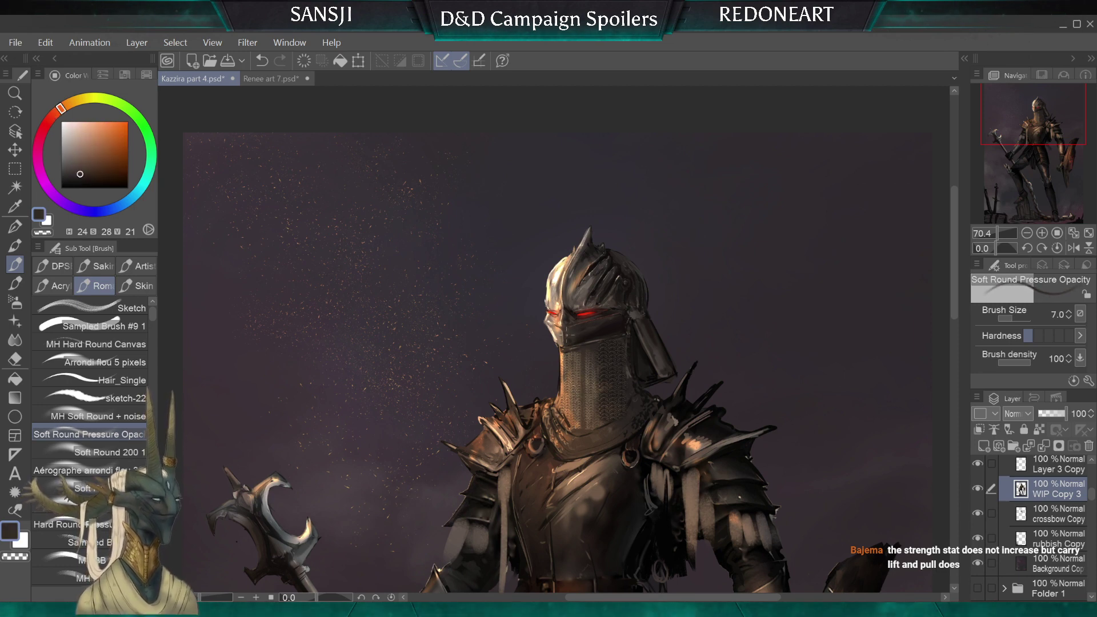
{"action": "key", "text": "bracketright"}
{"action": "left_click", "coordinate": [562, 326], "text": "alt"}
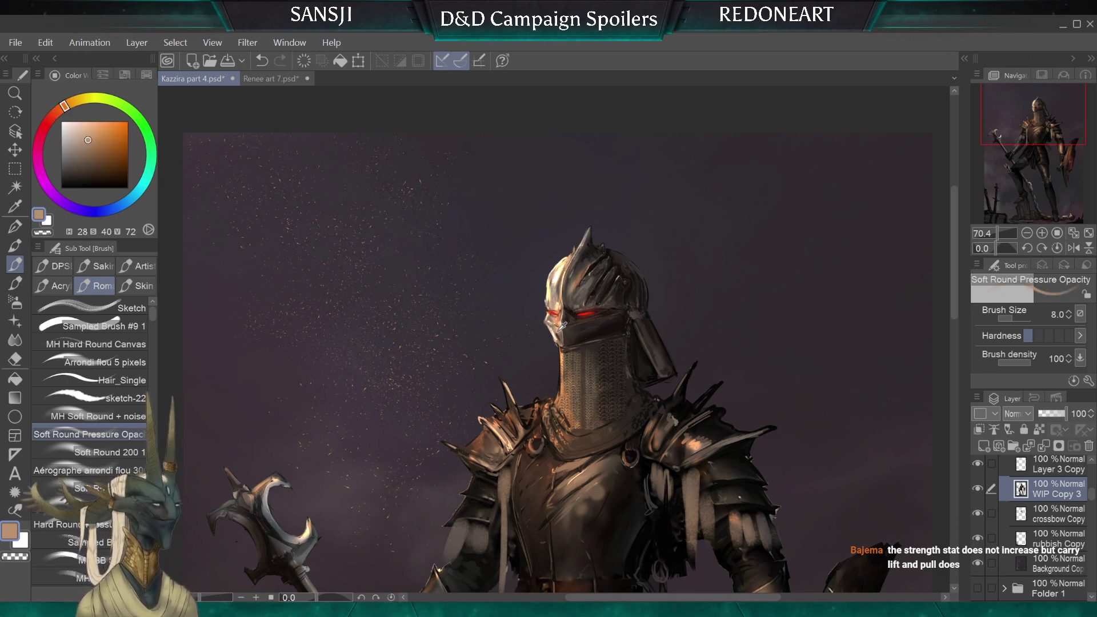
{"action": "left_click_drag", "start_coordinate": [553, 329], "coordinate": [559, 342]}
{"action": "left_click", "coordinate": [557, 336], "text": "alt"}
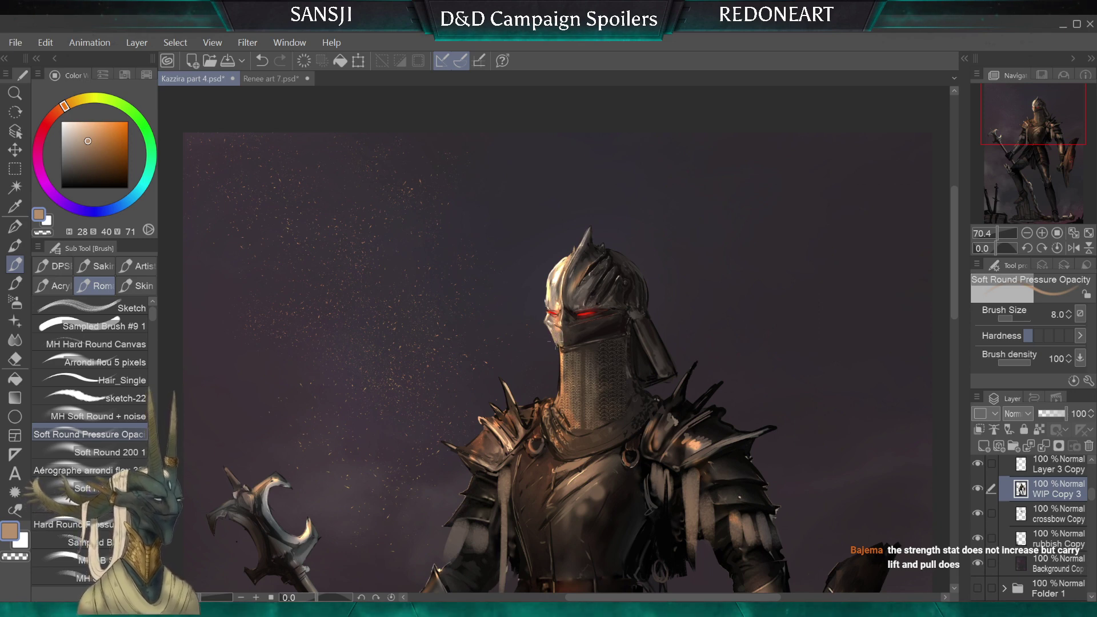
Add warm rim light along the chainmail neck's front edge with sampled tan, brown and orange at brush sizes 4 to 6
{"action": "key", "text": "bracketright"}
{"action": "key", "text": "bracketleft"}
{"action": "key", "text": "bracketleft"}
{"action": "key", "text": "bracketleft"}
{"action": "key", "text": "bracketleft"}
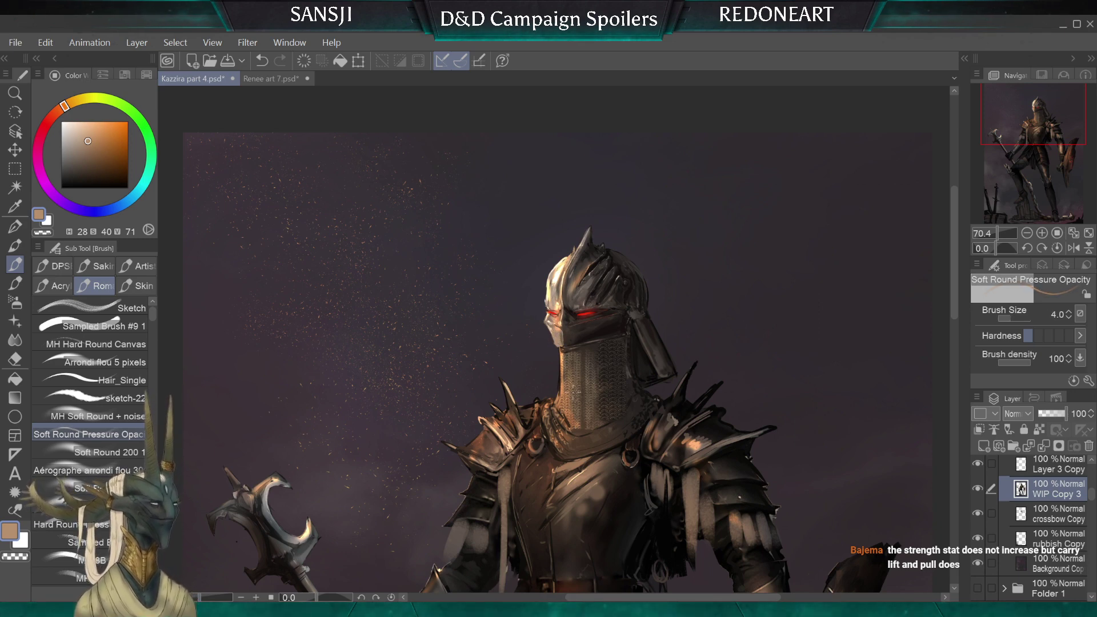
{"action": "key", "text": "bracketright"}
{"action": "key", "text": "bracketright"}
{"action": "left_click", "coordinate": [566, 383], "text": "alt"}
{"action": "key", "text": "bracketright"}
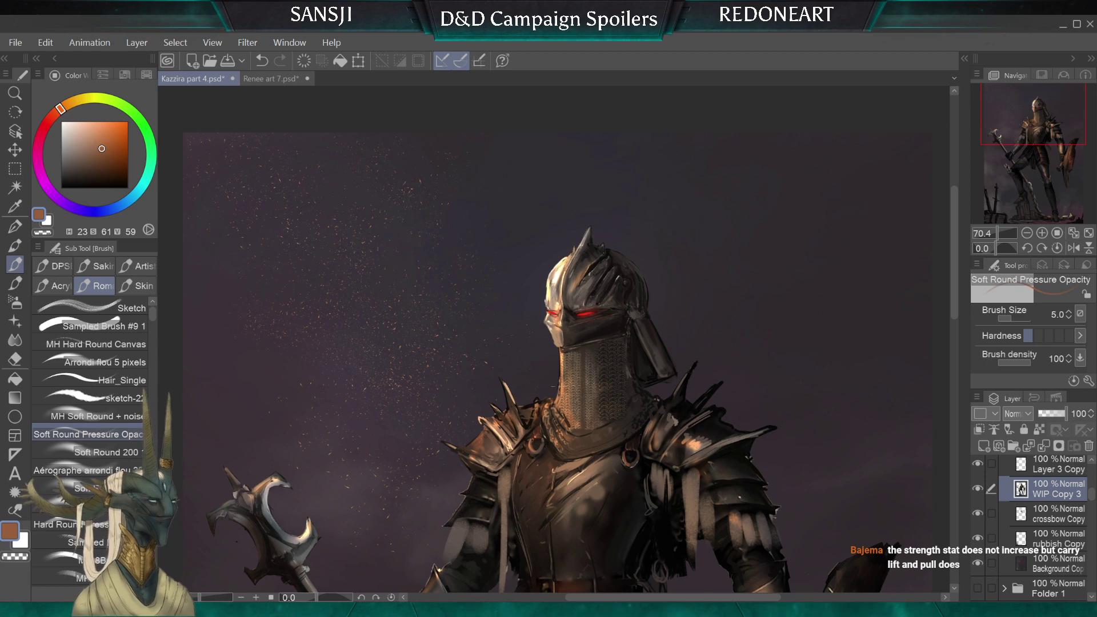
{"action": "left_click", "coordinate": [560, 369], "text": "alt"}
{"action": "key", "text": "bracketleft"}
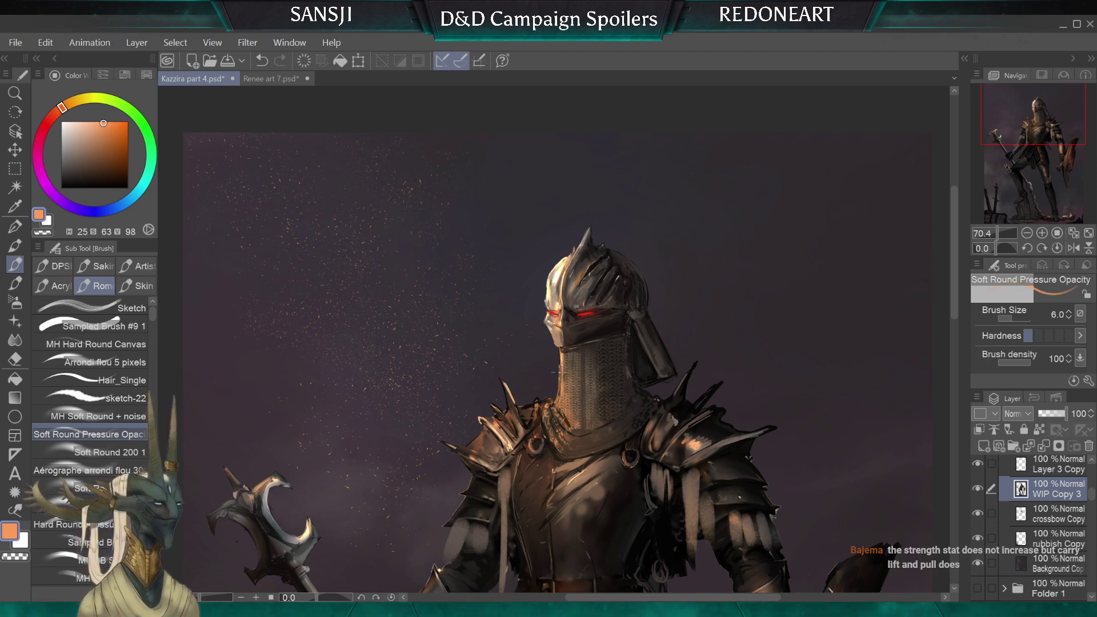
{"action": "left_click_drag", "start_coordinate": [561, 351], "coordinate": [559, 378]}
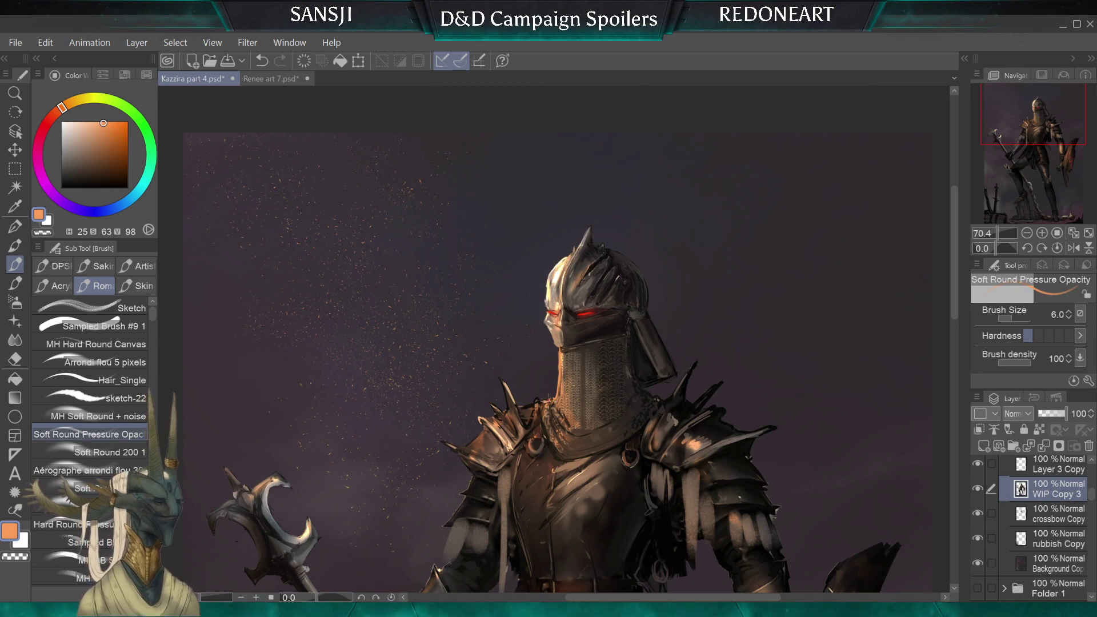
Refine the highlights on the helmet's lit front with sampled white and warm beige at brush sizes 7 and 15
{"action": "key", "text": "bracketright"}
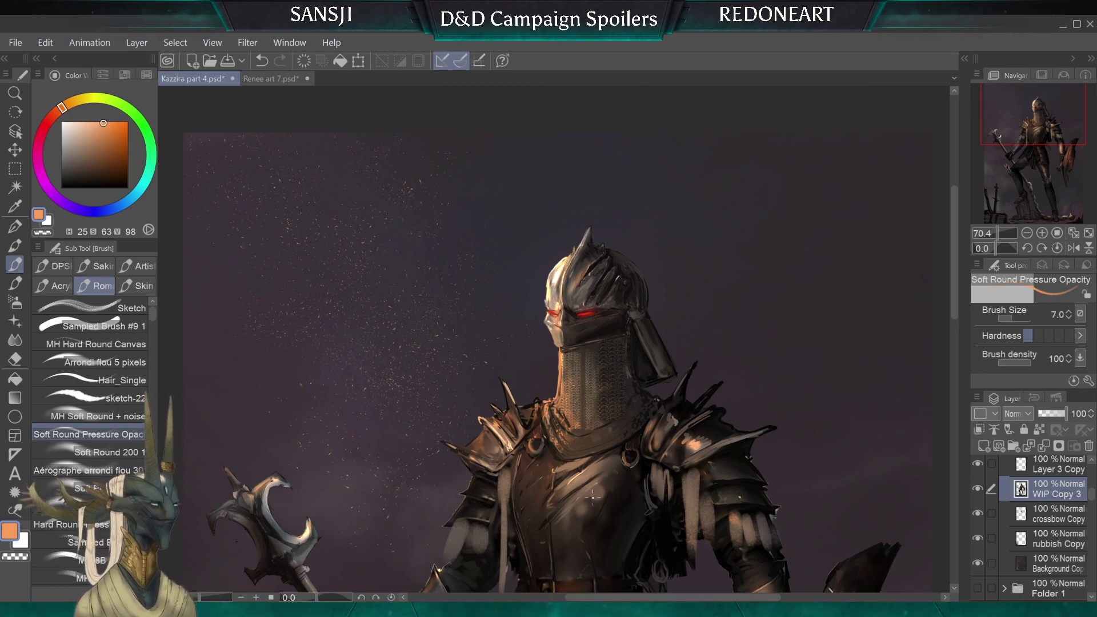
{"action": "key", "text": "bracketleft"}
{"action": "key", "text": "bracketleft"}
{"action": "key", "text": "bracketleft"}
{"action": "key", "text": "bracketleft"}
{"action": "key", "text": "bracketleft"}
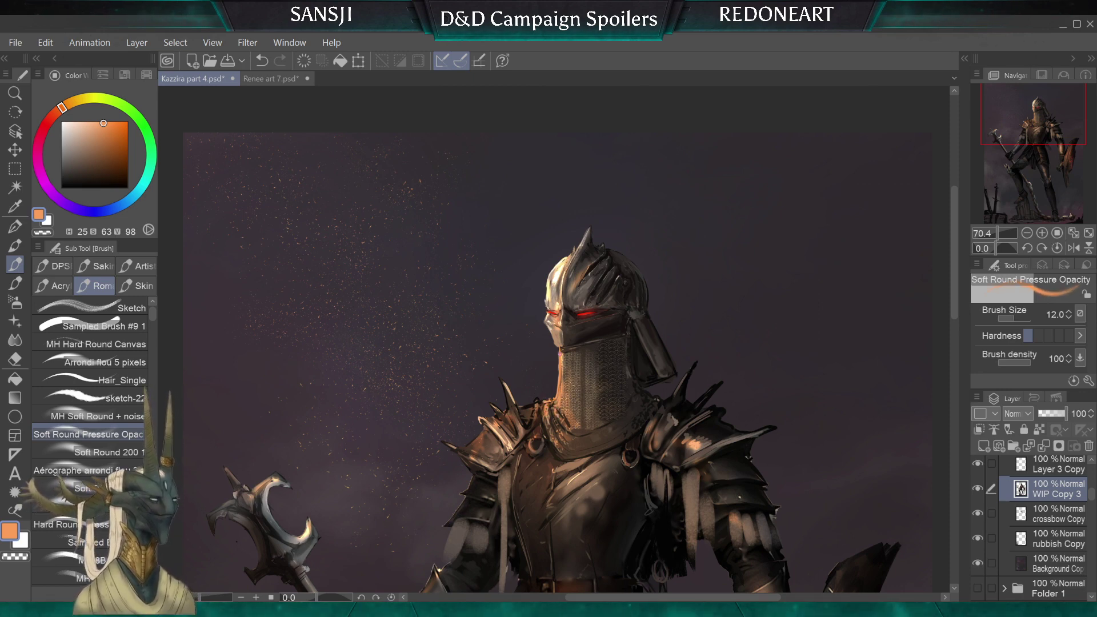
{"action": "left_click", "coordinate": [554, 286], "text": "alt"}
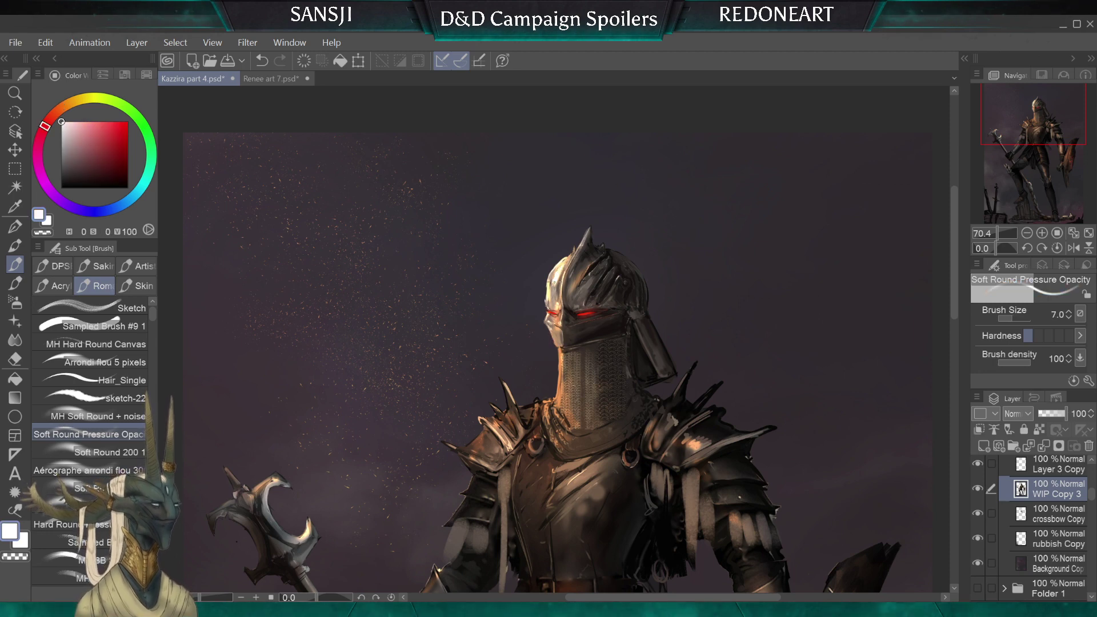
{"action": "left_click", "coordinate": [555, 288], "text": "alt"}
{"action": "key", "text": "bracketright"}
{"action": "key", "text": "bracketright"}
{"action": "key", "text": "bracketright"}
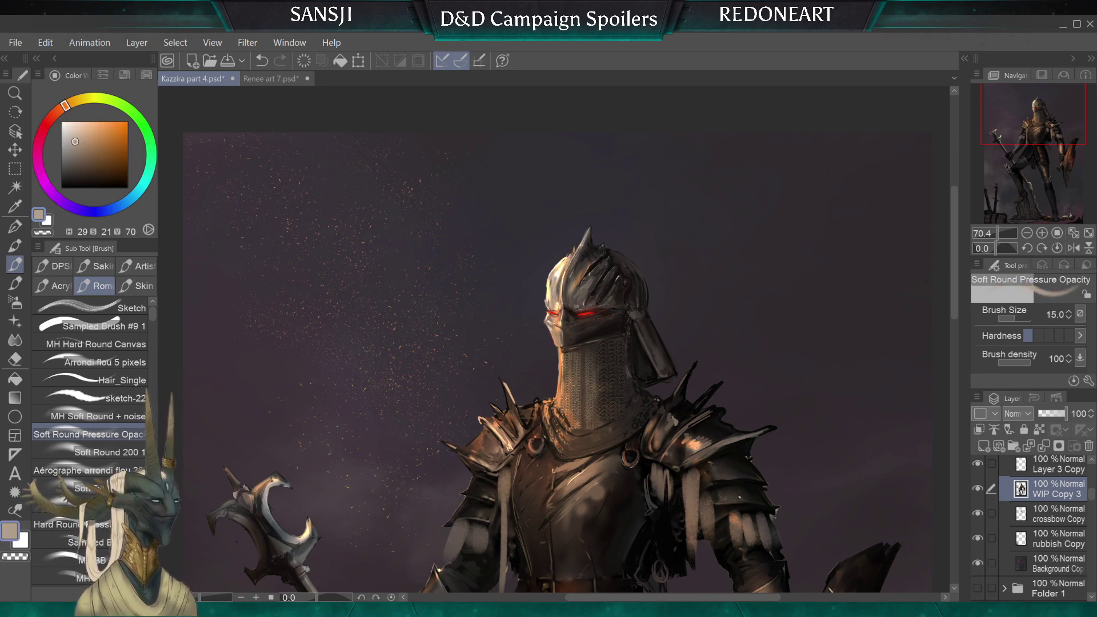
Soften the brushwork on the helmet and chest plate with the Painterly blender at brush sizes 25 and 17
{"action": "left_click", "coordinate": [15, 339]}
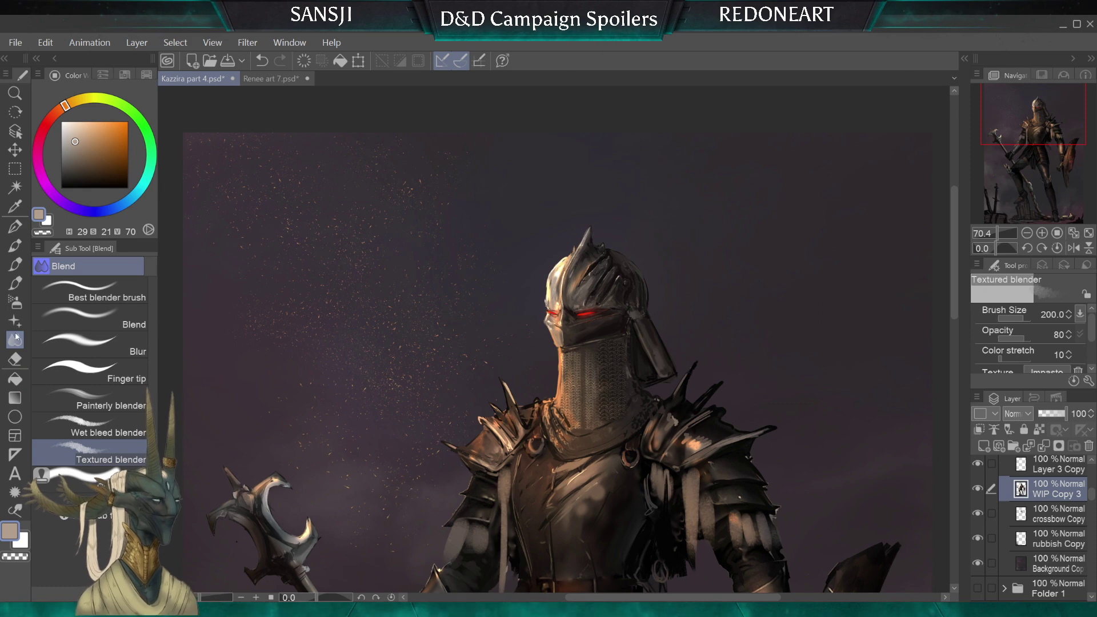
{"action": "left_click", "coordinate": [92, 400]}
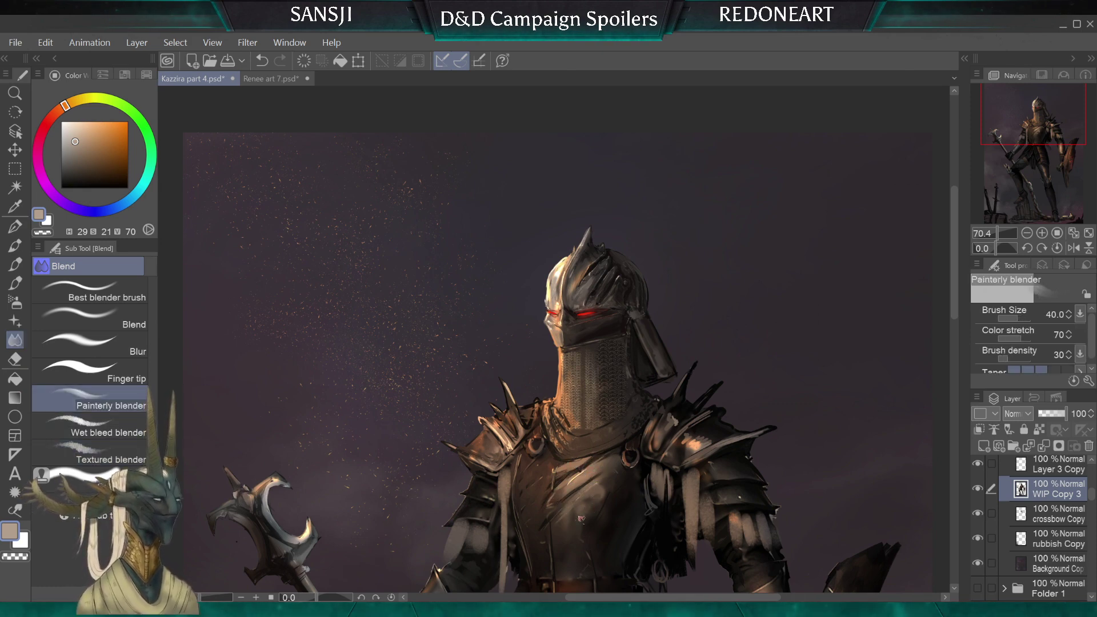
{"action": "key", "text": "["}
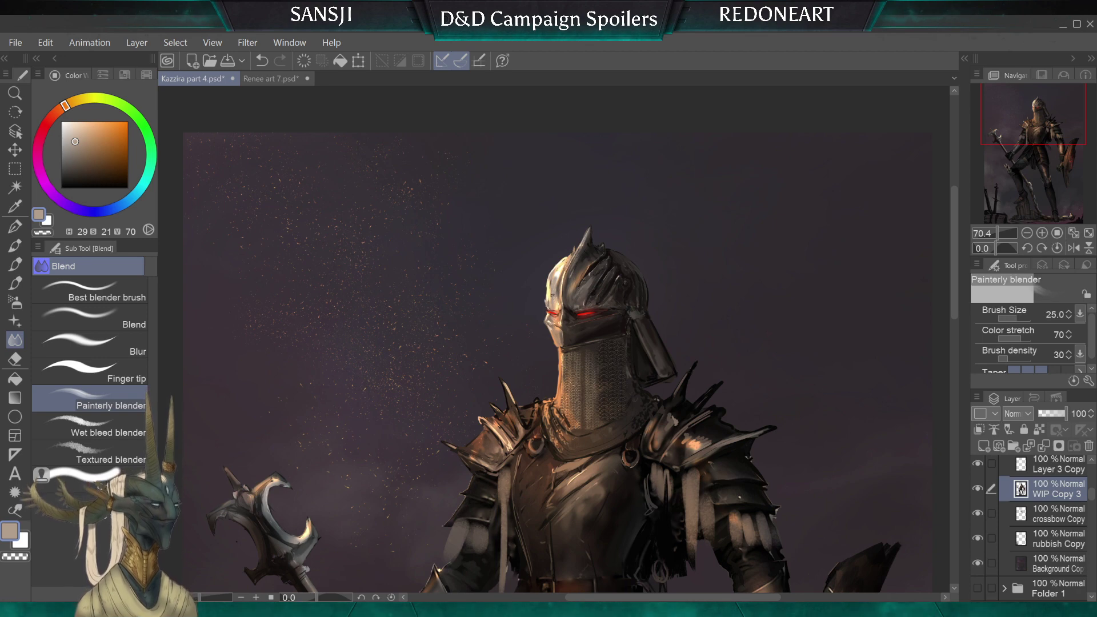
{"action": "key", "text": "bracketleft"}
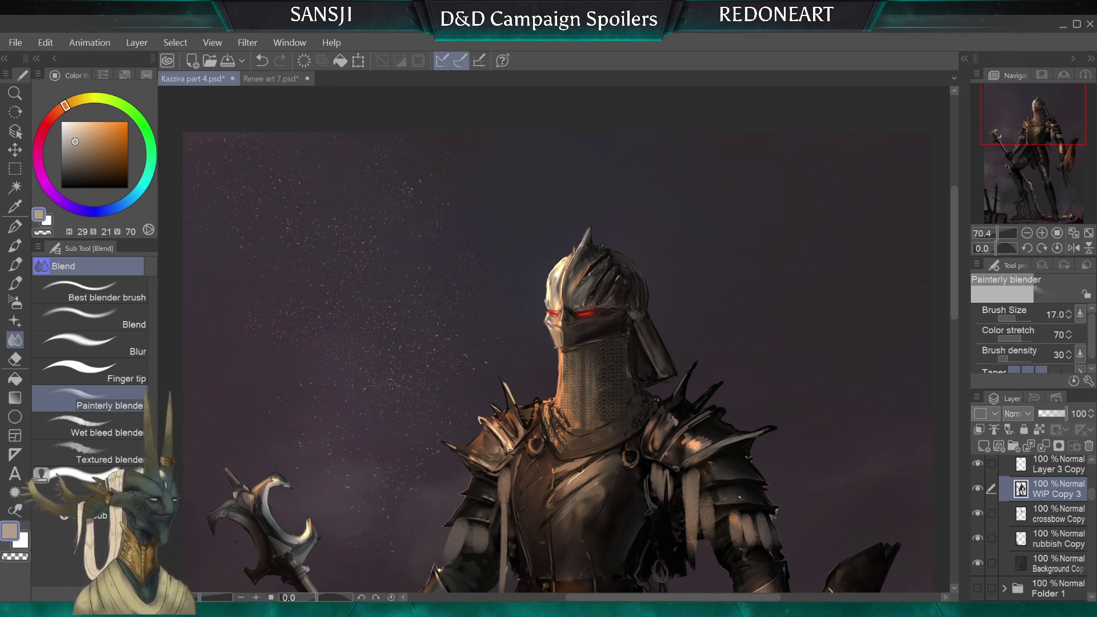
{"action": "key", "text": "bracketright"}
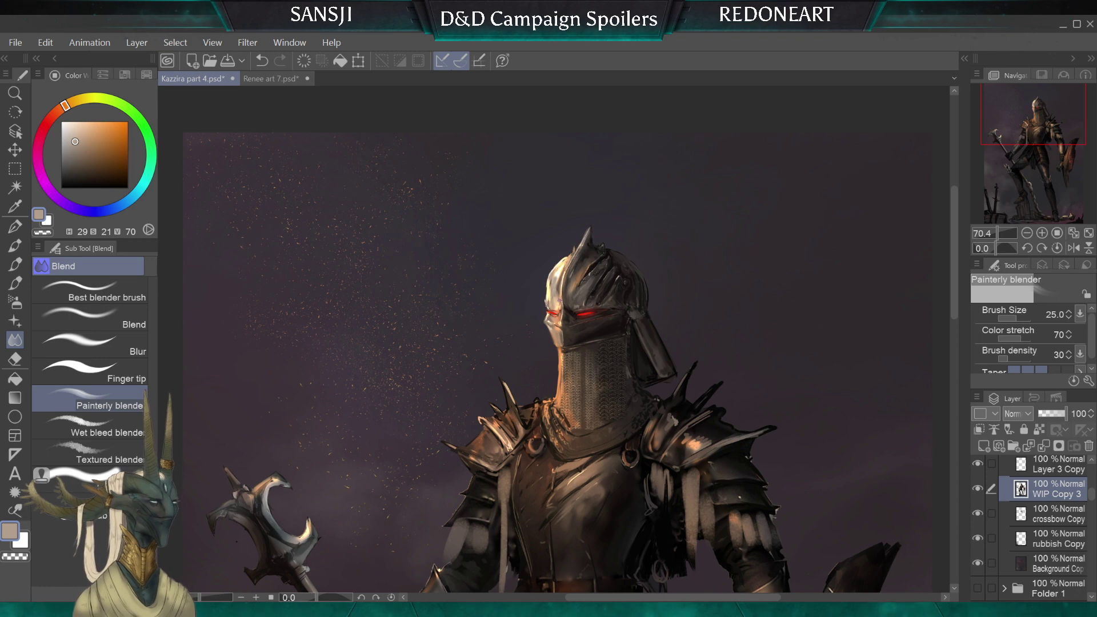
Blend the chainmail neck and the collar around it with the Painterly blender at brush sizes 60, 50, 30 and 12
{"action": "key", "text": "bracketright"}
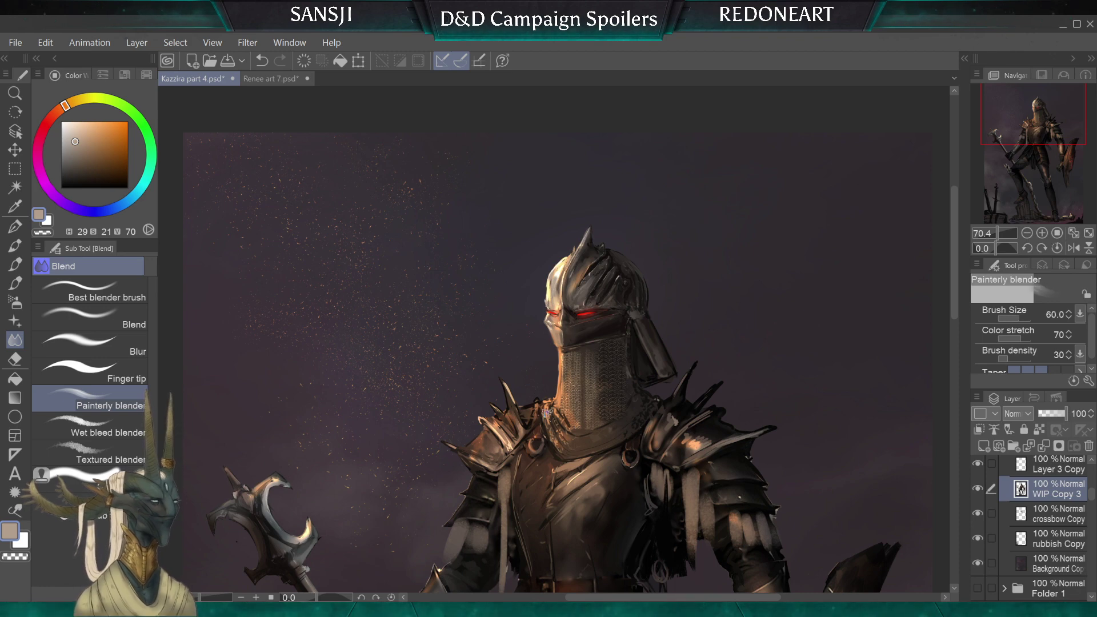
{"action": "key", "text": "bracketright"}
{"action": "key", "text": "bracketright"}
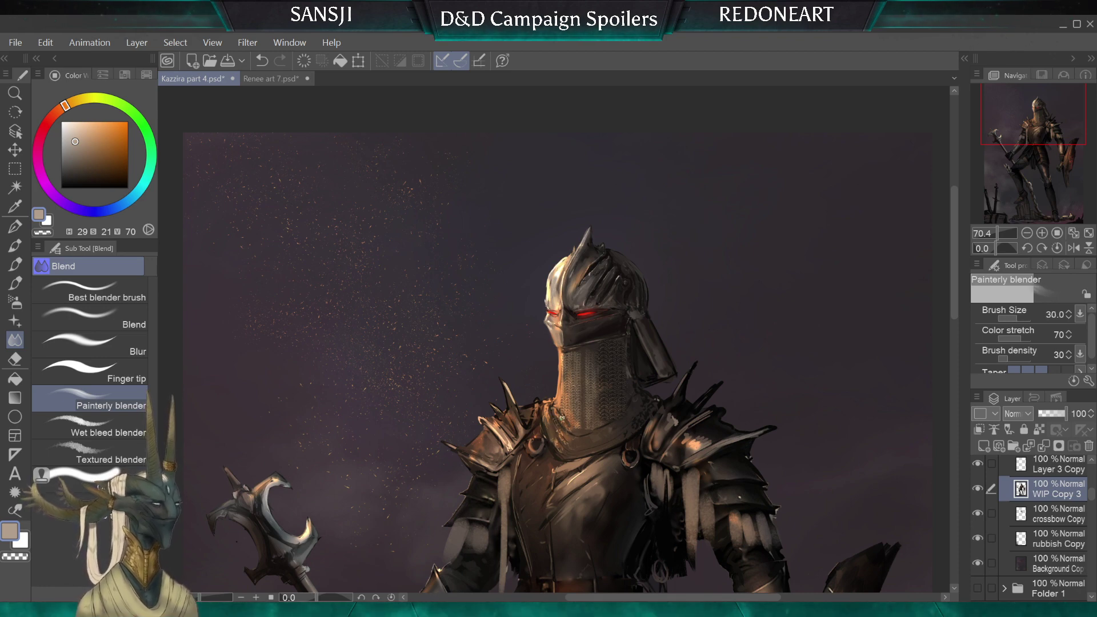
{"action": "key", "text": "bracketright"}
{"action": "key", "text": "bracketright"}
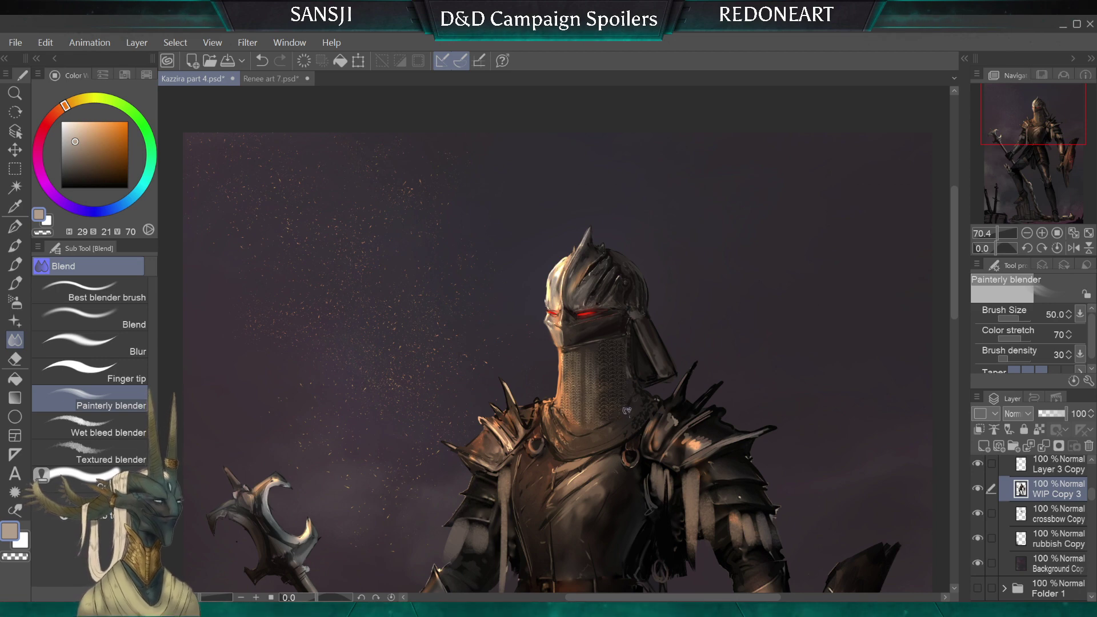
{"action": "key", "text": "bracketright"}
{"action": "key", "text": "bracketright"}
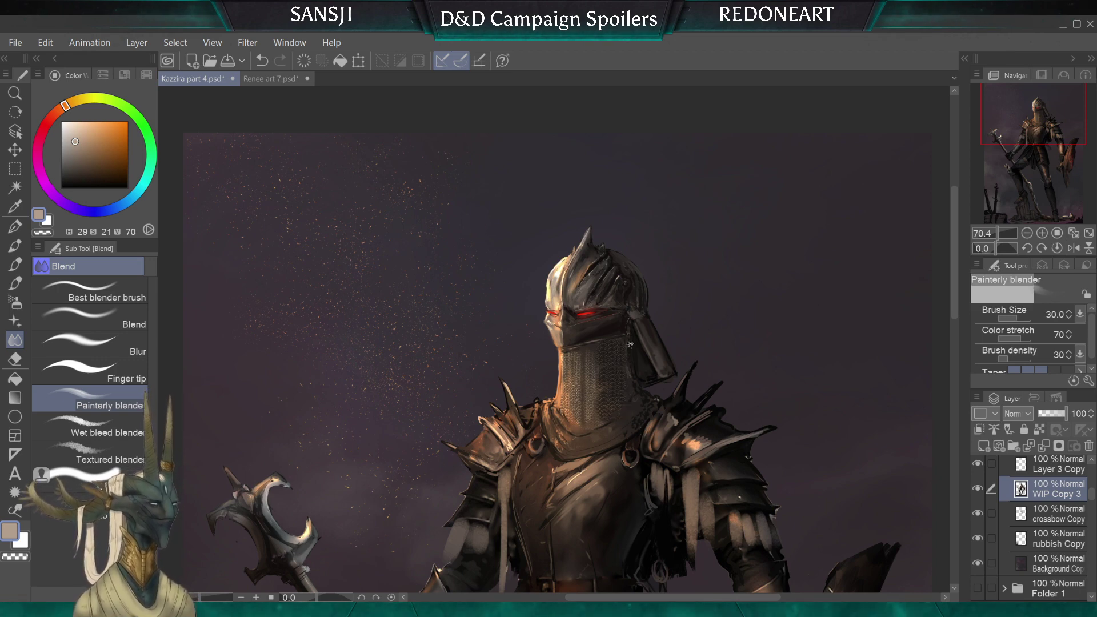
{"action": "key", "text": "bracketleft"}
{"action": "key", "text": "bracketleft"}
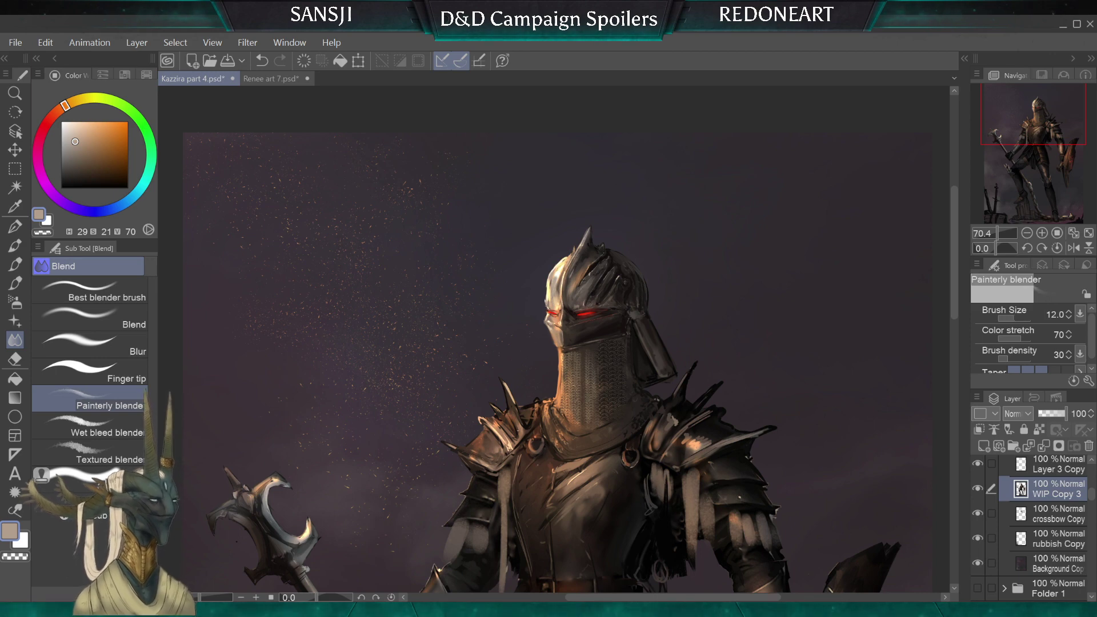
Repaint the gauntlet gripping the mace with sampled mid grey, using the perfect oil paint 2 brush at size 8
{"action": "left_click_drag", "start_coordinate": [486, 546], "coordinate": [518, 431]}
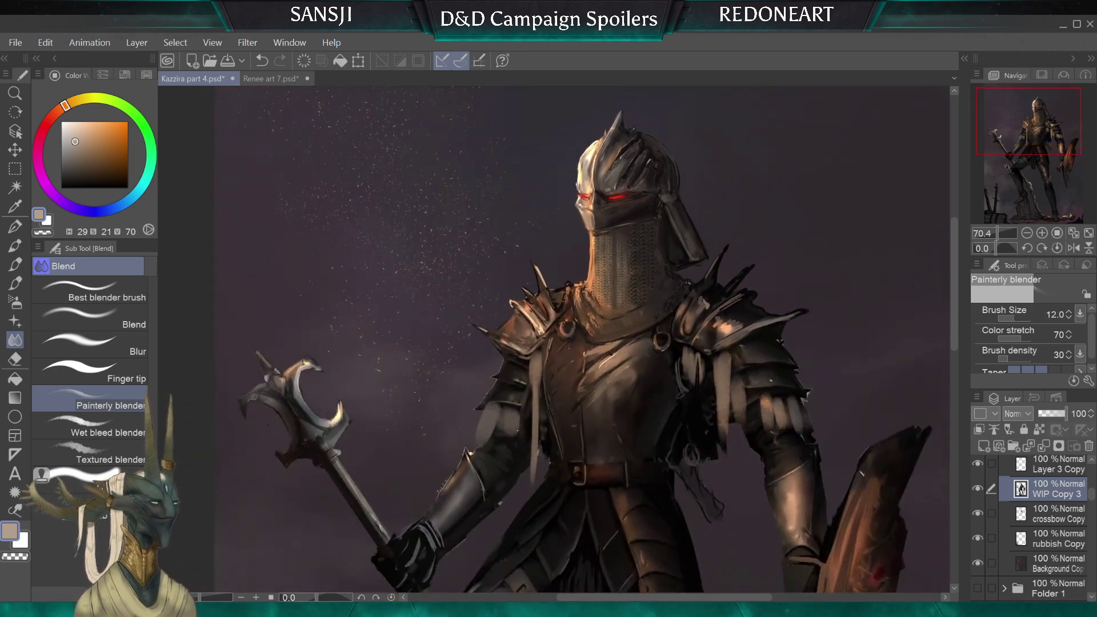
{"action": "scroll", "coordinate": [404, 369], "scroll_direction": "down", "scroll_amount": 3}
{"action": "left_click_drag", "start_coordinate": [670, 348], "coordinate": [706, 347]}
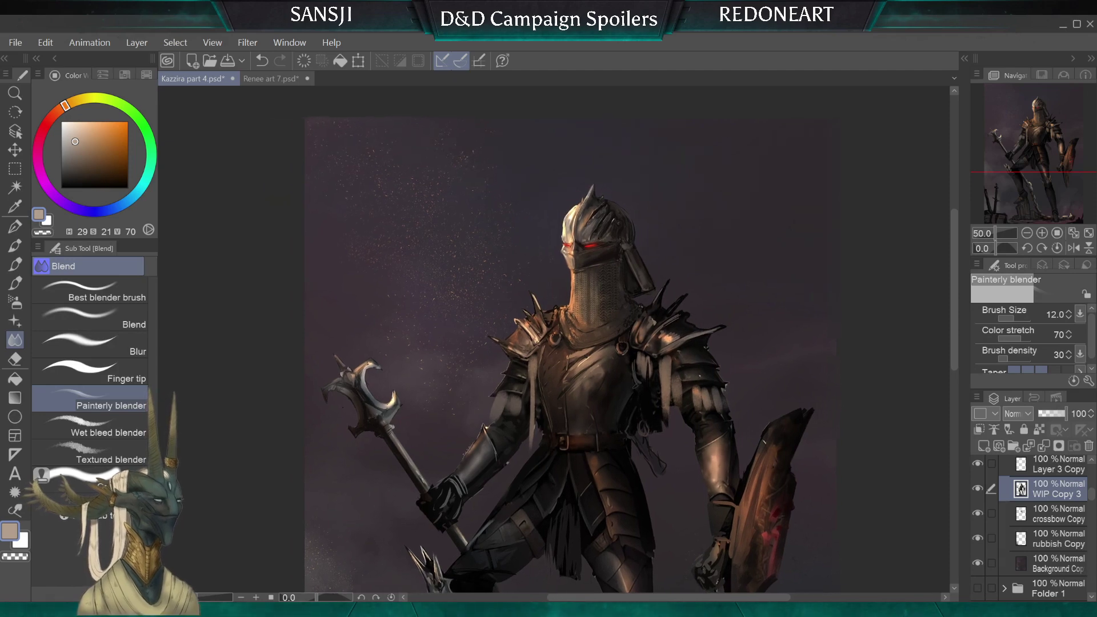
{"action": "scroll", "coordinate": [554, 343], "scroll_direction": "down", "scroll_amount": 1}
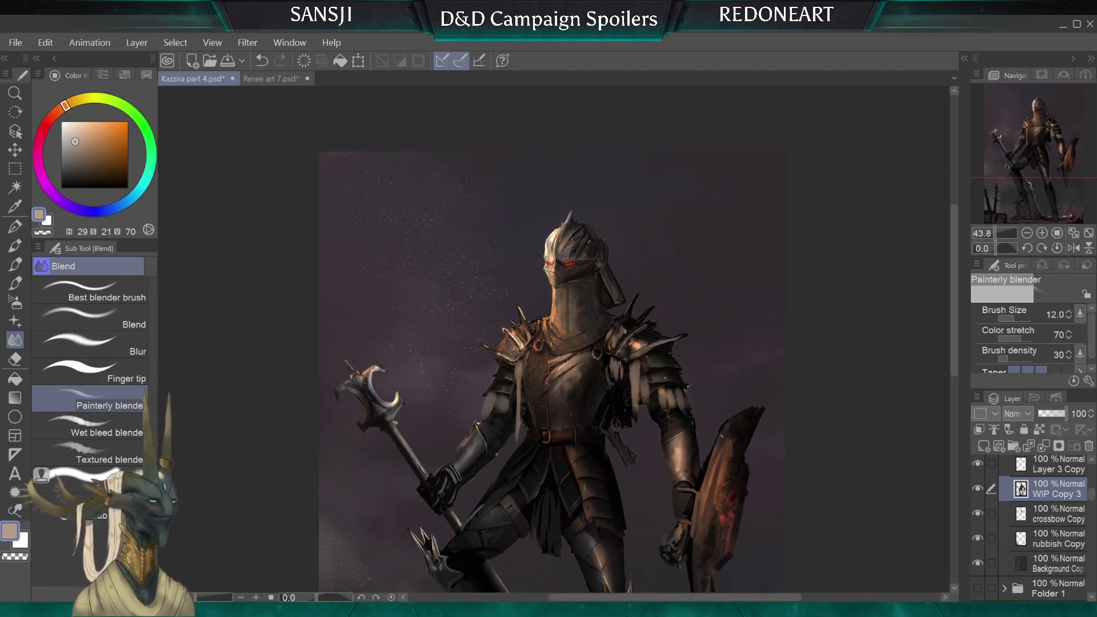
{"action": "left_click_drag", "start_coordinate": [554, 354], "coordinate": [603, 345]}
{"action": "scroll", "coordinate": [621, 390], "scroll_direction": "up", "scroll_amount": 1}
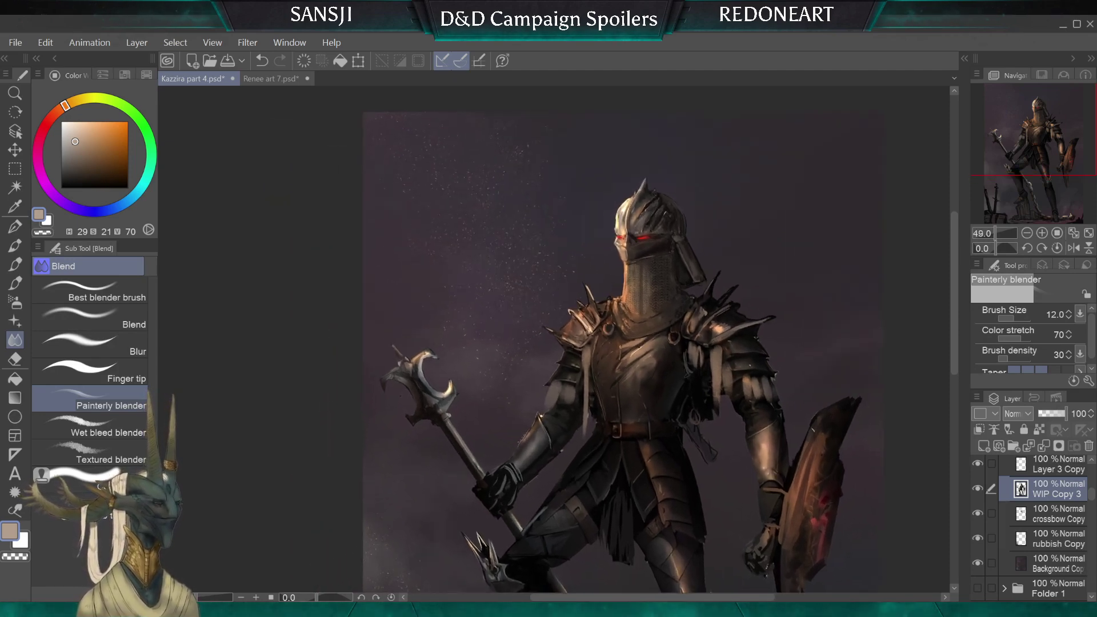
{"action": "key", "text": "p"}
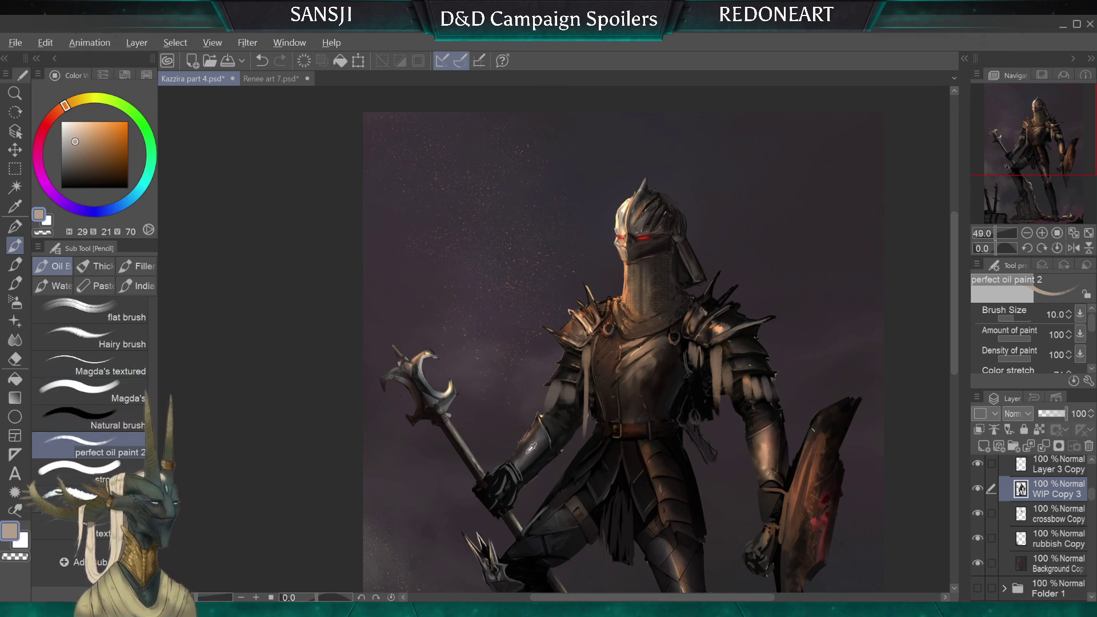
{"action": "left_click", "coordinate": [527, 453], "text": "alt"}
{"action": "key", "text": "["}
{"action": "key", "text": "]"}
{"action": "key", "text": "]"}
{"action": "key", "text": "["}
{"action": "key", "text": "["}
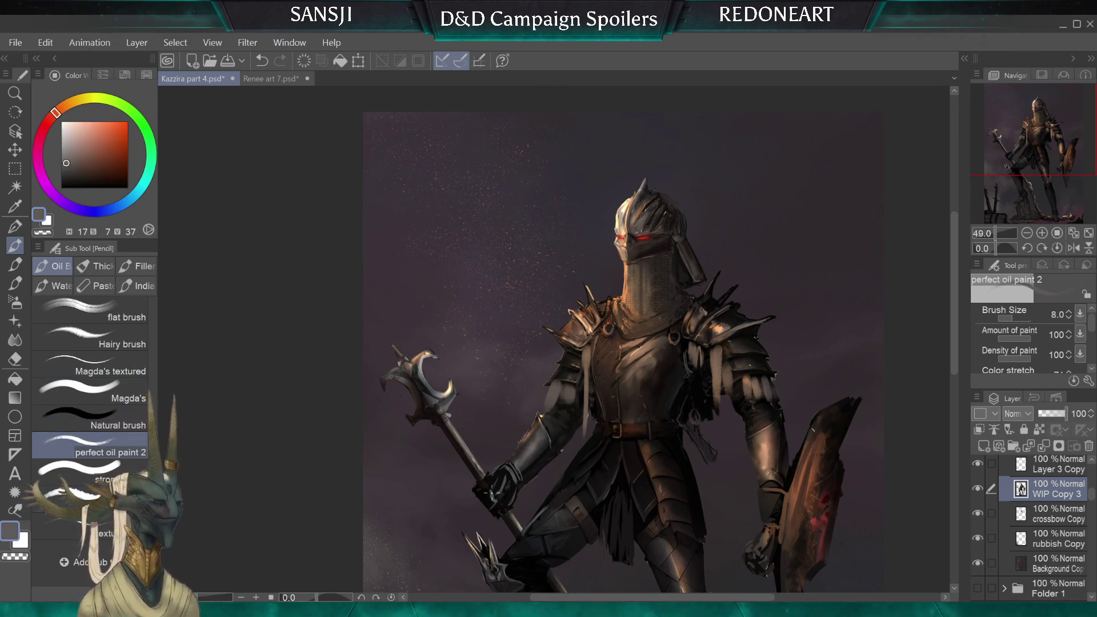
{"action": "key", "text": "bracketleft"}
{"action": "key", "text": "bracketleft"}
{"action": "key", "text": "bracketleft"}
{"action": "key", "text": "bracketleft"}
{"action": "key", "text": "bracketright"}
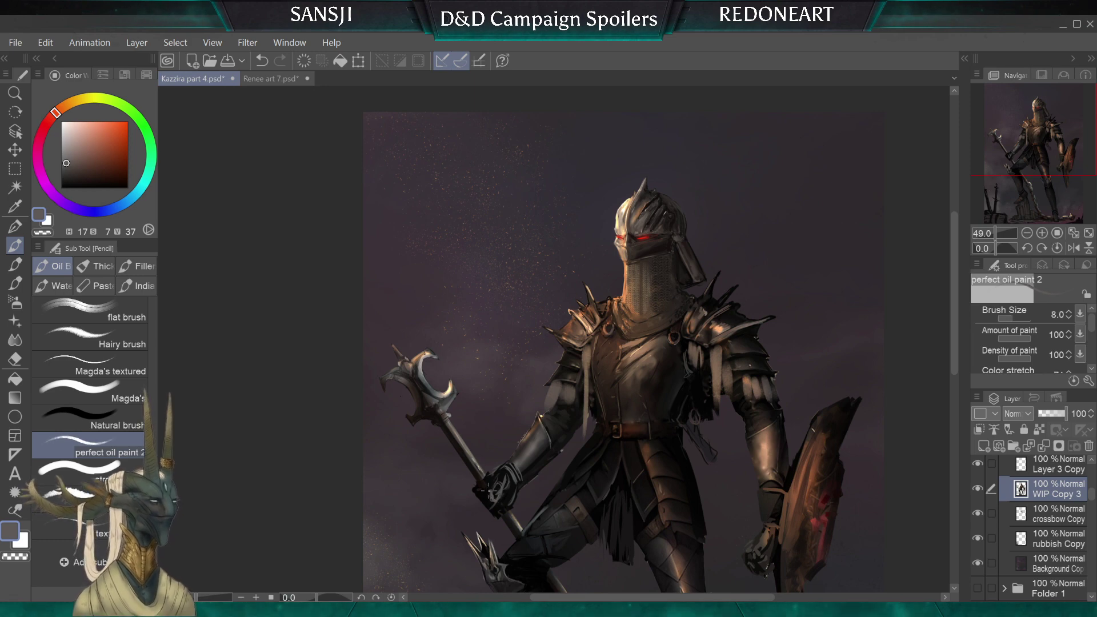
{"action": "key", "text": "bracketright"}
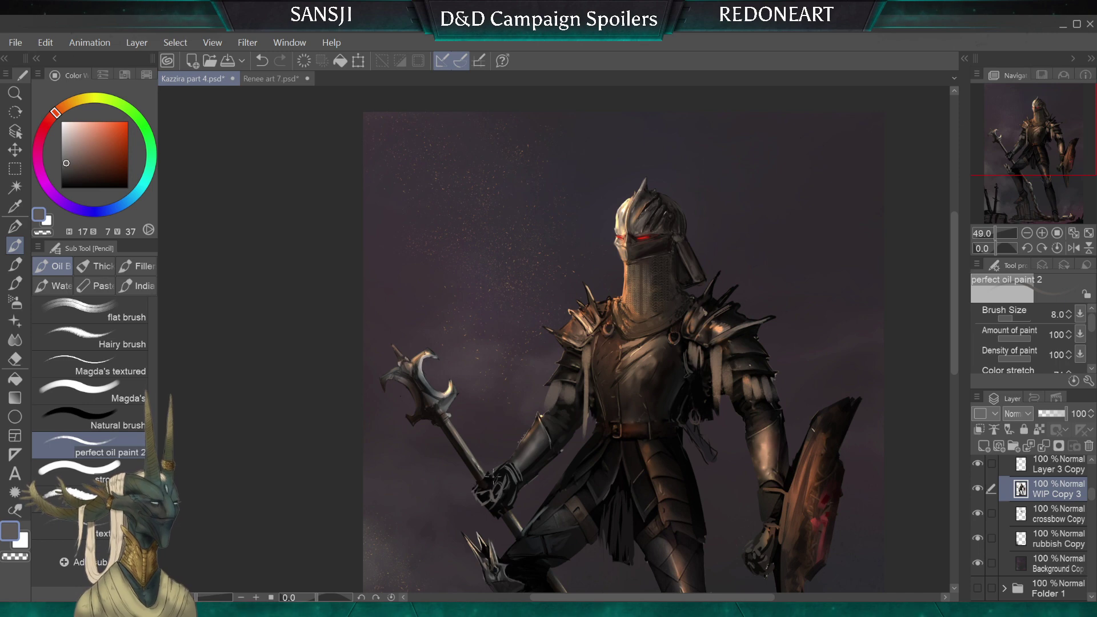
Deepen the shadows of the mace-holding gauntlet with sampled near-black at brush sizes 17, 40 and 15
{"action": "left_click", "coordinate": [481, 499], "text": "alt"}
{"action": "key", "text": "bracketright"}
{"action": "key", "text": "bracketright"}
{"action": "key", "text": "bracketright"}
{"action": "key", "text": "bracketright"}
{"action": "key", "text": "bracketright"}
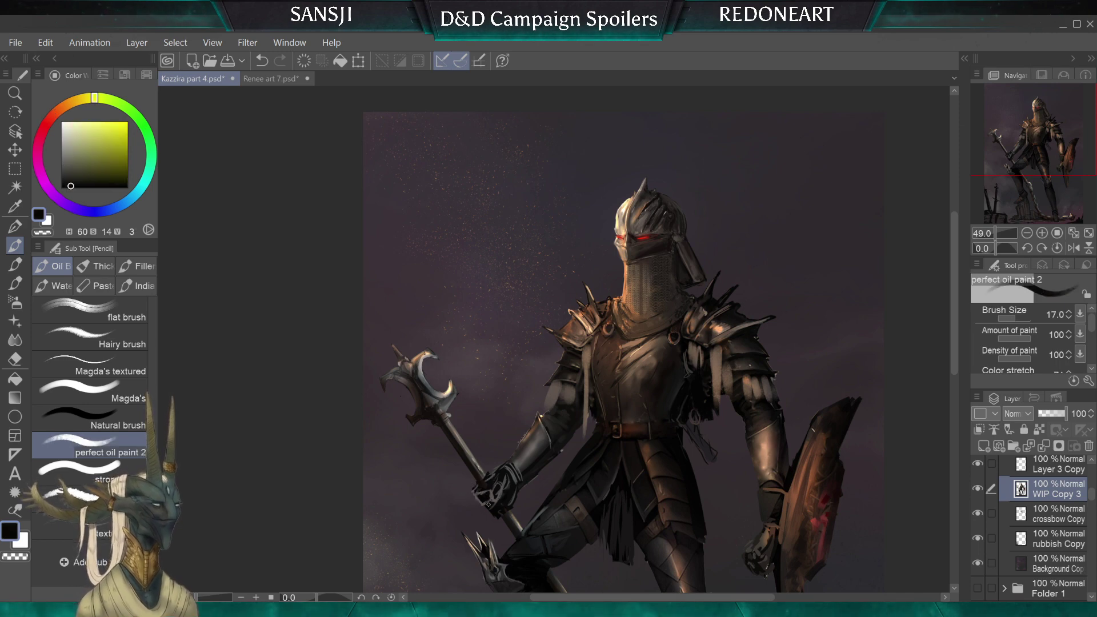
{"action": "key", "text": "bracketright"}
{"action": "key", "text": "bracketright"}
{"action": "key", "text": "bracketright"}
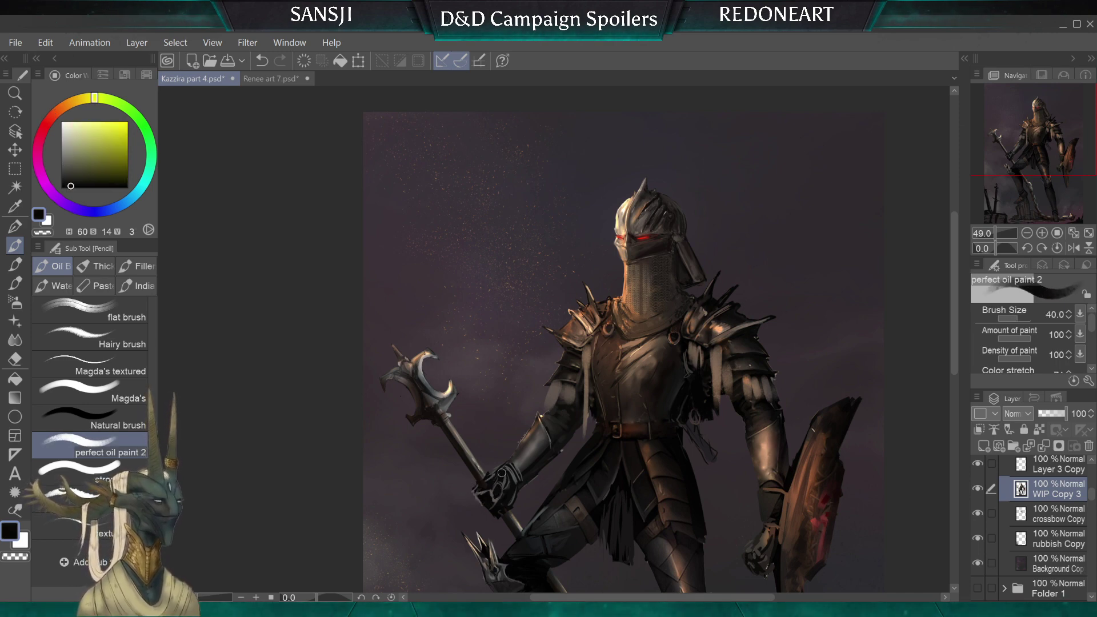
{"action": "key", "text": "bracketleft"}
{"action": "key", "text": "bracketleft"}
{"action": "key", "text": "bracketleft"}
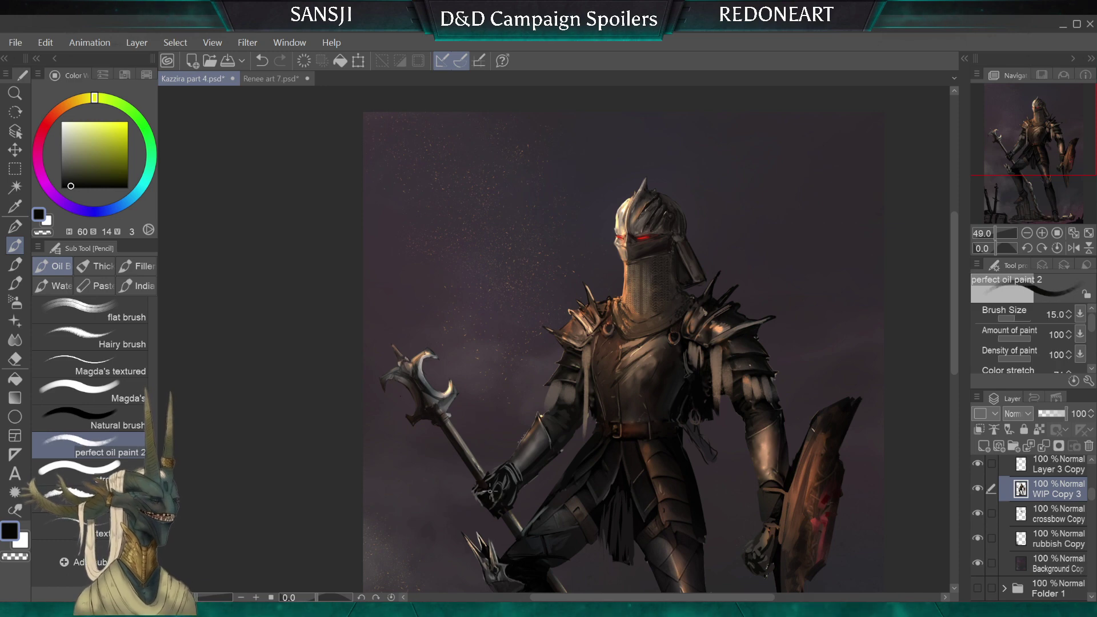
{"action": "key", "text": "bracketleft"}
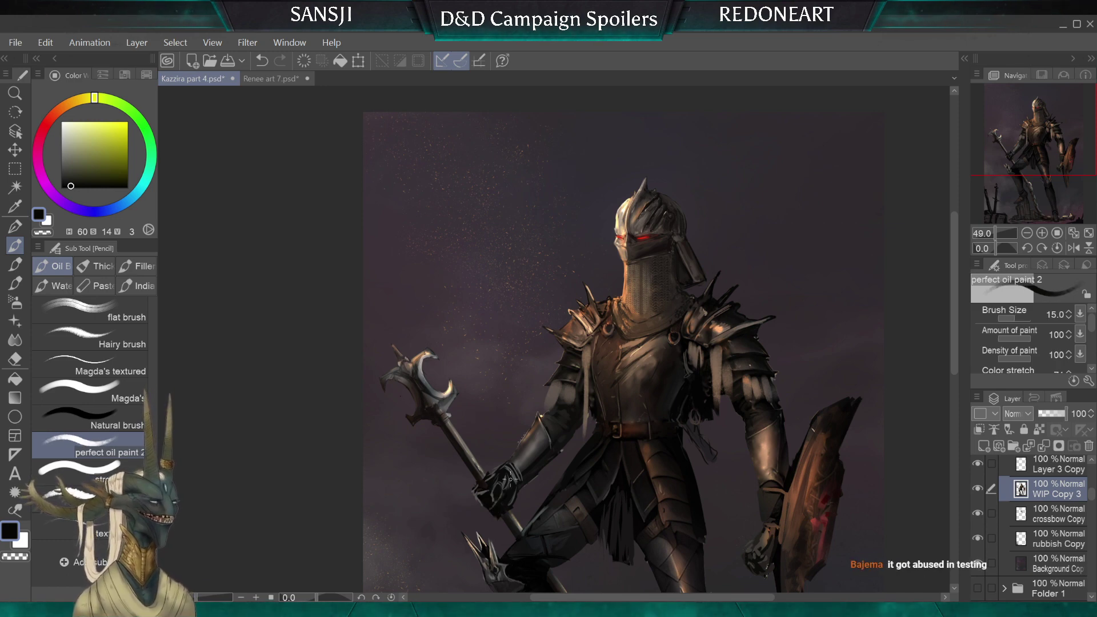
Define the gauntlet's fingers around the mace shaft with sampled black and dark greys at brush sizes 7, 8 and 4
{"action": "left_click", "coordinate": [485, 501], "text": "alt"}
{"action": "key", "text": "bracketleft"}
{"action": "key", "text": "bracketleft"}
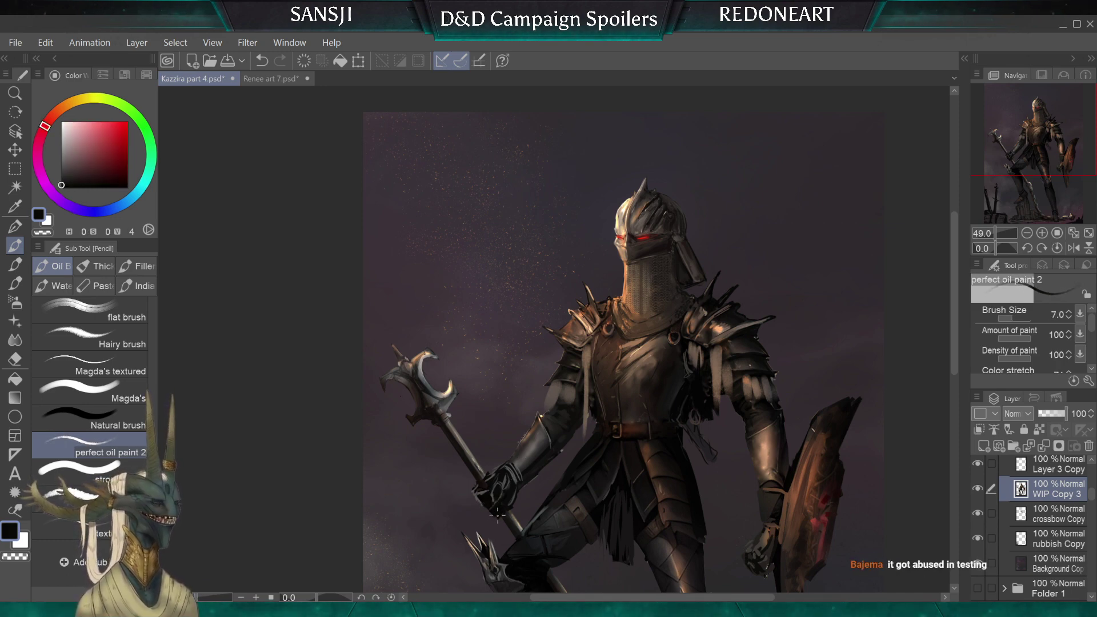
{"action": "key", "text": "bracketleft"}
{"action": "key", "text": "bracketleft"}
{"action": "left_click", "coordinate": [501, 512], "text": "alt"}
{"action": "left_click", "coordinate": [504, 505], "text": "alt"}
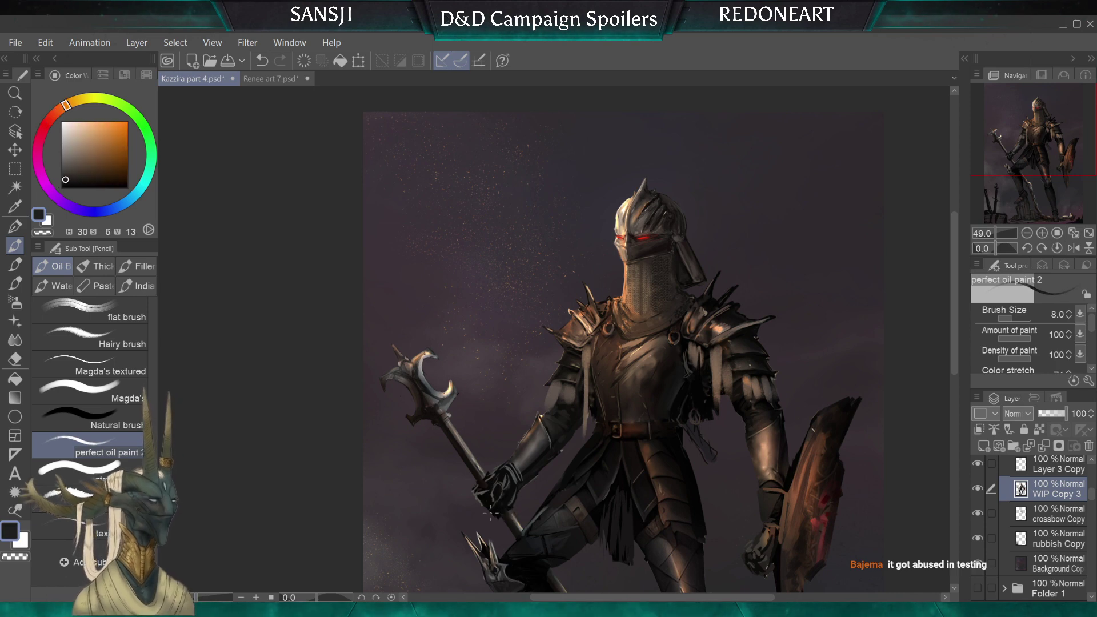
{"action": "key", "text": "bracketright"}
{"action": "left_click", "coordinate": [516, 515], "text": "alt"}
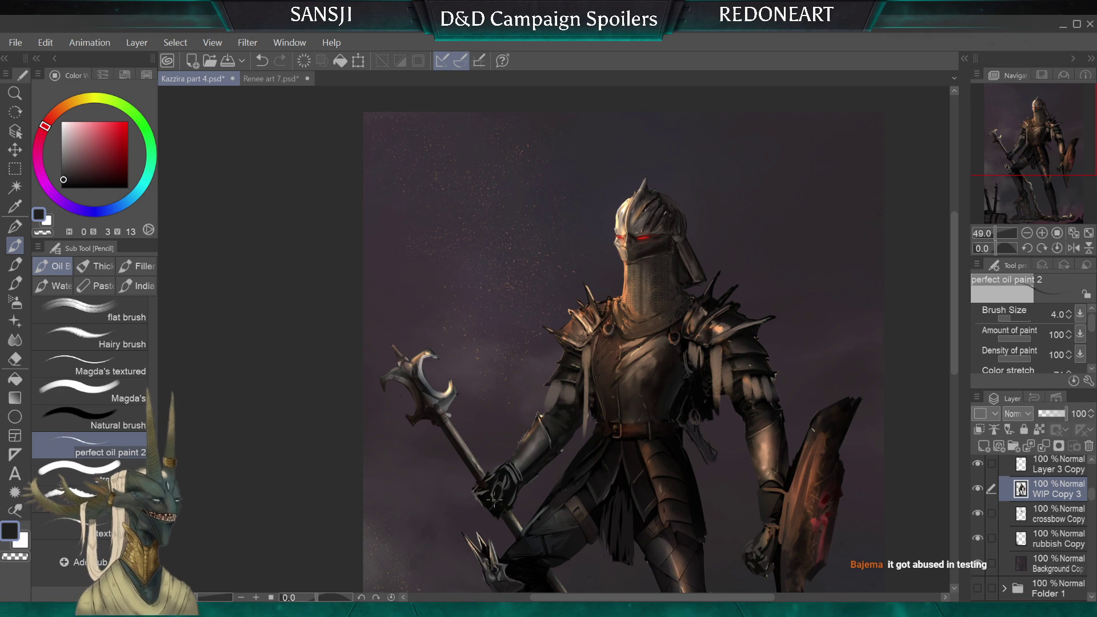
Add grey plate highlights to the mace-holding gauntlet with a sampled lighter grey at brush sizes 3, 2.5, 6 and 12
{"action": "key", "text": "bracketright"}
{"action": "left_click", "coordinate": [516, 475], "text": "alt"}
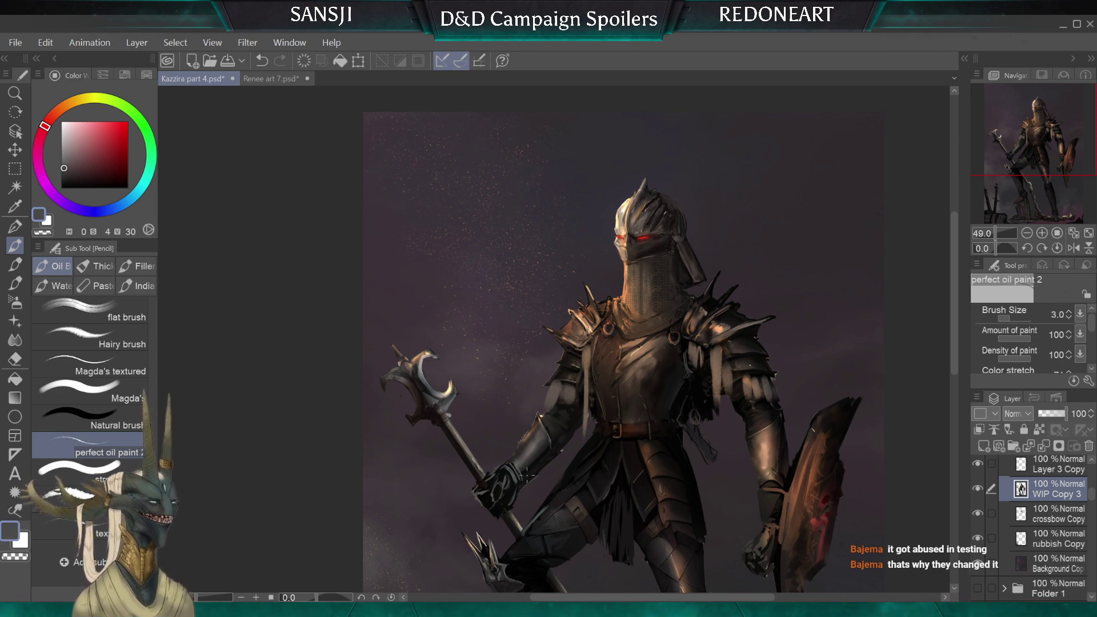
{"action": "key", "text": "bracketleft"}
{"action": "key", "text": "bracketleft"}
{"action": "key", "text": "bracketleft"}
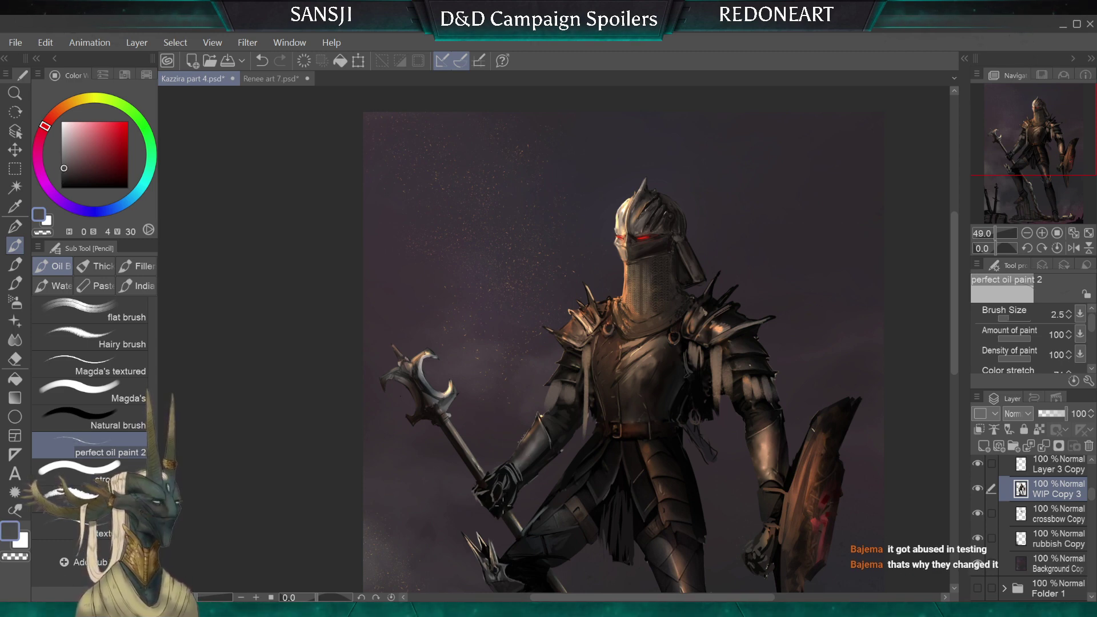
{"action": "key", "text": "bracketright"}
{"action": "key", "text": "bracketright"}
{"action": "key", "text": "bracketright"}
{"action": "key", "text": "bracketright"}
{"action": "key", "text": "bracketright"}
{"action": "key", "text": "bracketright"}
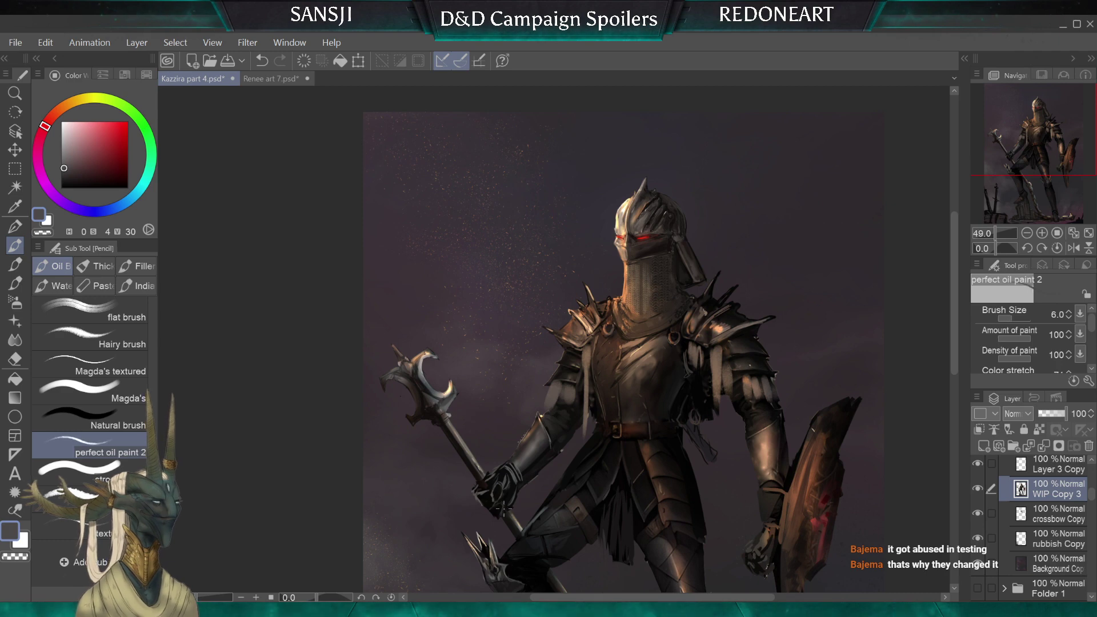
{"action": "key", "text": "bracketright"}
{"action": "key", "text": "bracketright"}
{"action": "key", "text": "bracketright"}
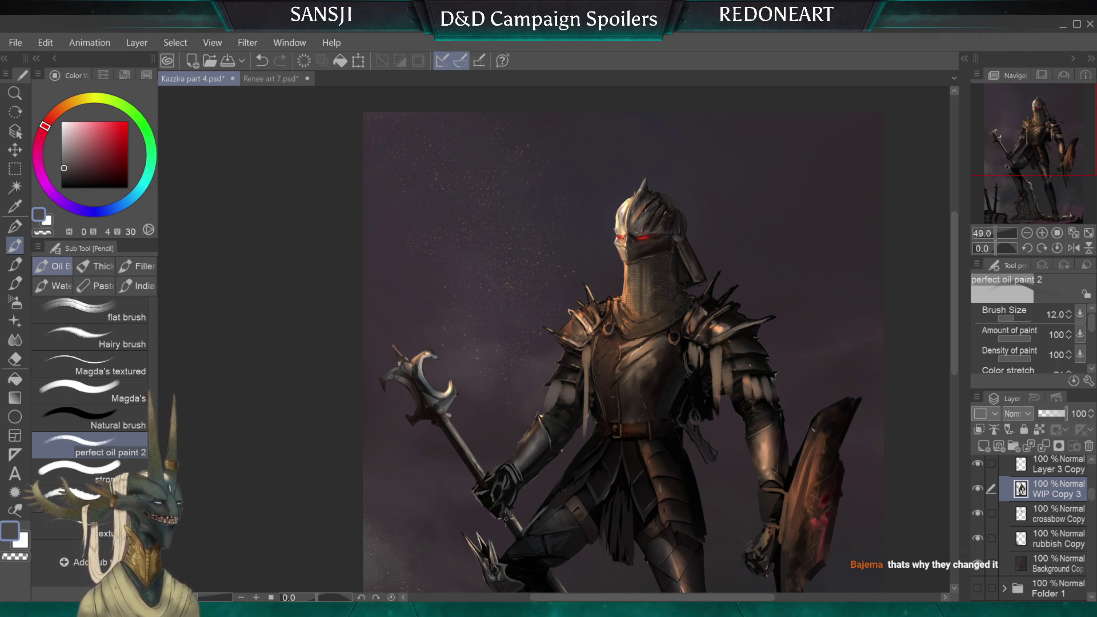
Touch up the gauntlet's outer edge beside the mace shaft with sampled near-black and dark grey at brush sizes 12, 15 and 8
{"action": "left_click", "coordinate": [483, 480], "text": "alt"}
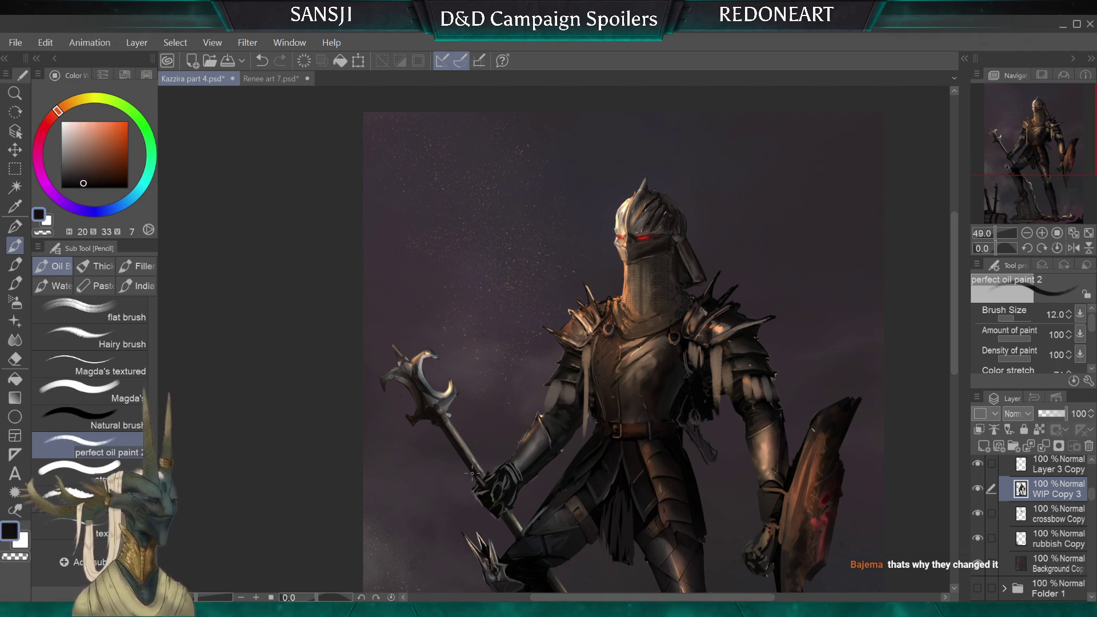
{"action": "key", "text": "bracketright"}
{"action": "left_click", "coordinate": [481, 476], "text": "alt"}
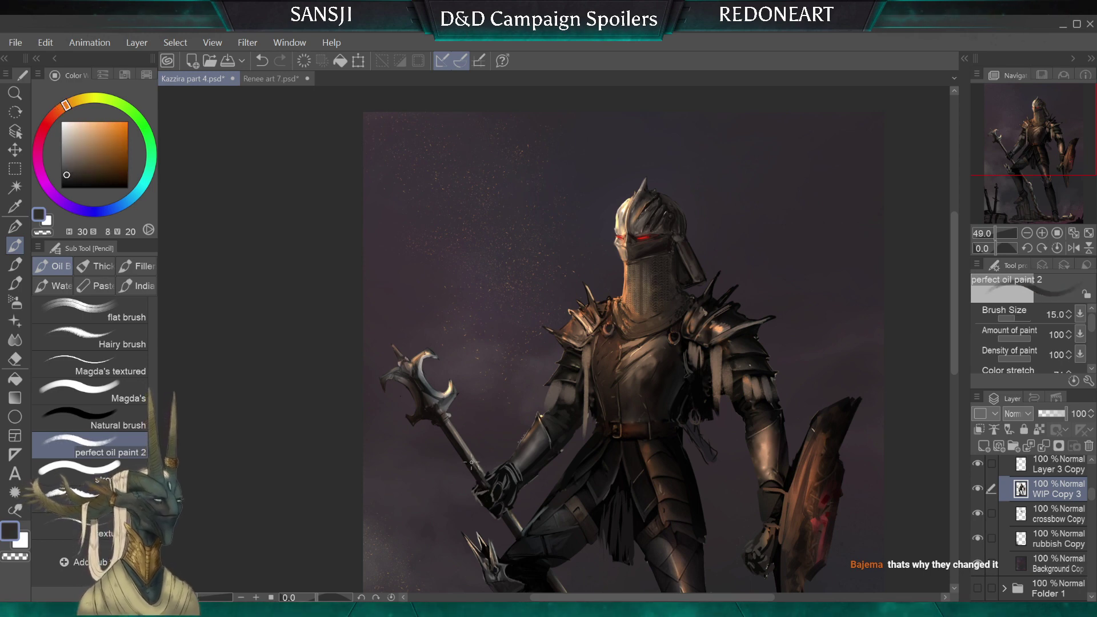
{"action": "key", "text": "bracketleft"}
{"action": "key", "text": "bracketleft"}
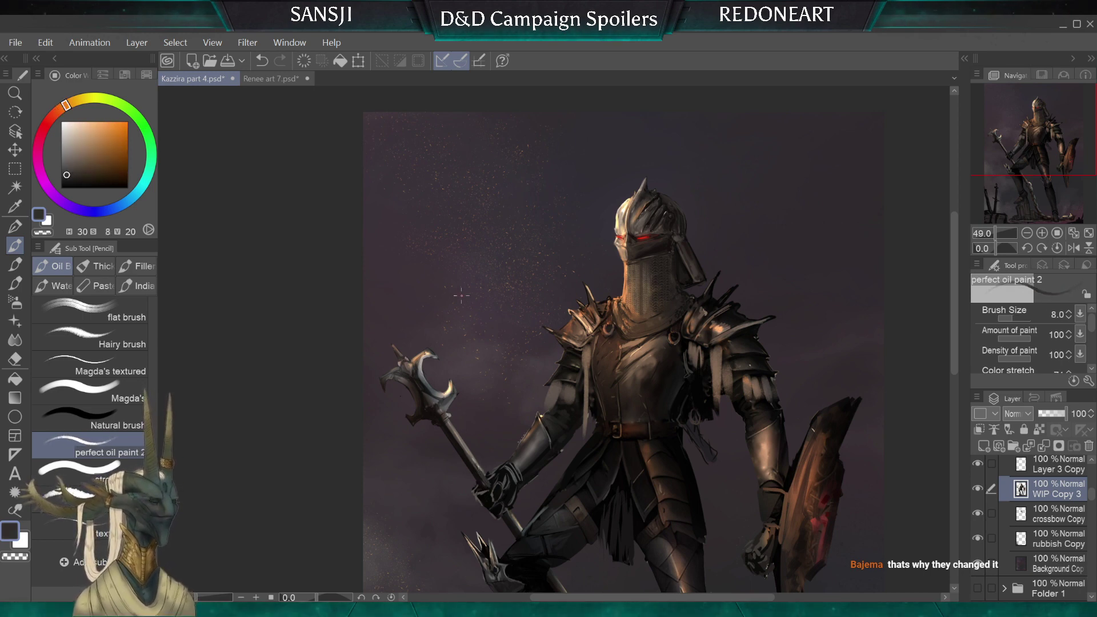
Clean up the outline around the gauntlet, mace shaft and forearm with the Hard eraser at sizes 7, 10, 17, 15 and 12
{"action": "scroll", "coordinate": [461, 295], "scroll_direction": "down", "scroll_amount": 5}
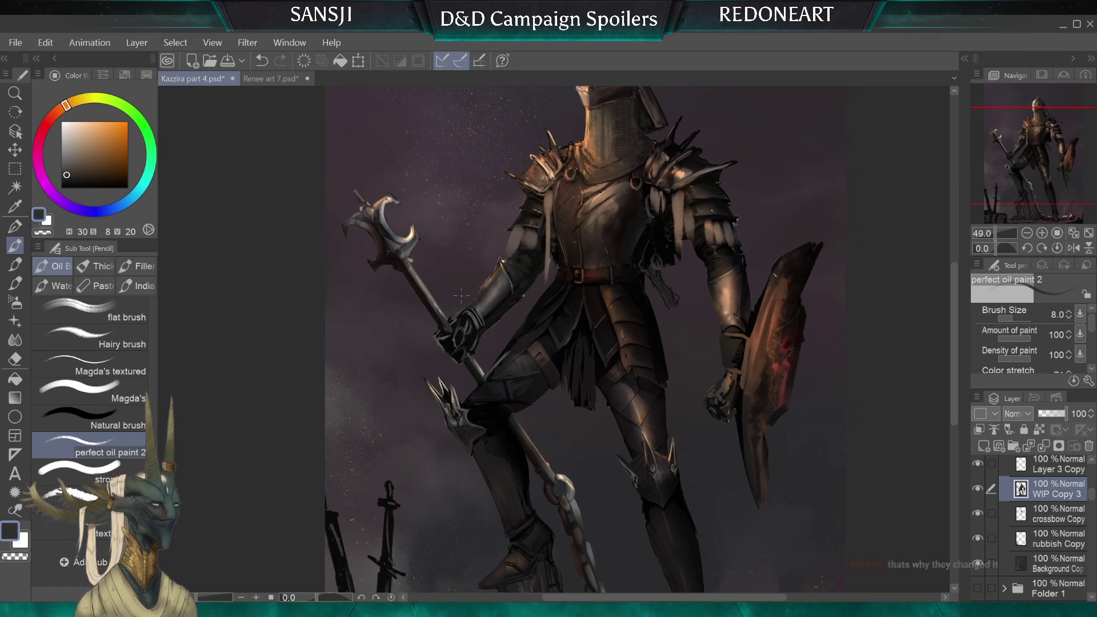
{"action": "scroll", "coordinate": [461, 295], "scroll_direction": "up", "scroll_amount": 3}
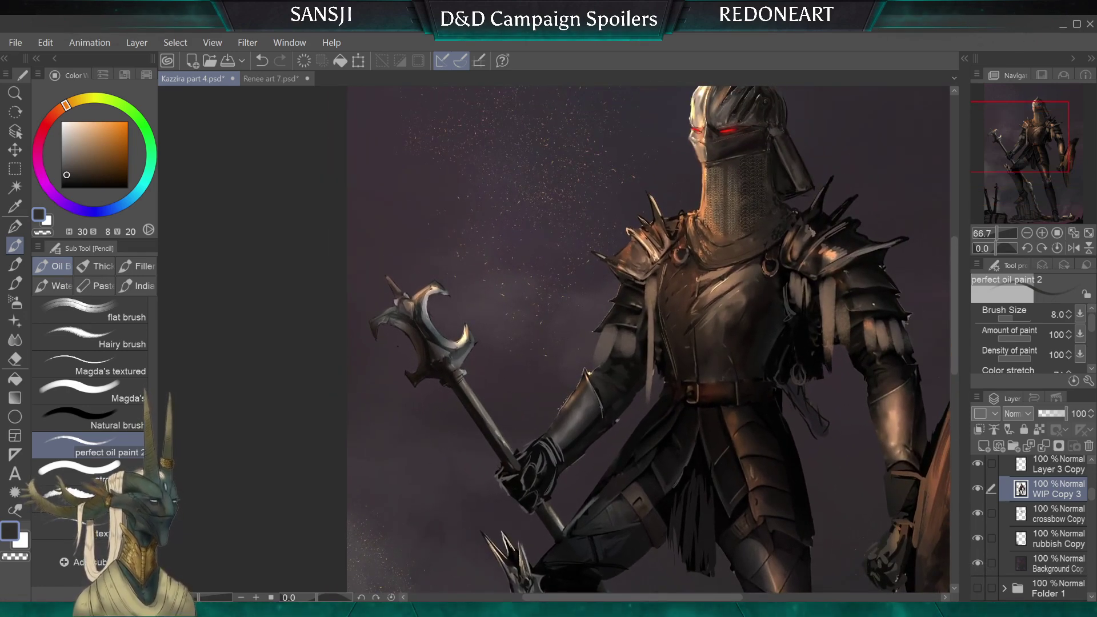
{"action": "key", "text": "e"}
{"action": "key", "text": "bracketleft"}
{"action": "key", "text": "bracketleft"}
{"action": "key", "text": "bracketleft"}
{"action": "key", "text": "bracketleft"}
{"action": "key", "text": "bracketleft"}
{"action": "key", "text": "bracketleft"}
{"action": "key", "text": "bracketleft"}
{"action": "key", "text": "bracketleft"}
{"action": "key", "text": "bracketleft"}
{"action": "key", "text": "bracketleft"}
{"action": "key", "text": "bracketleft"}
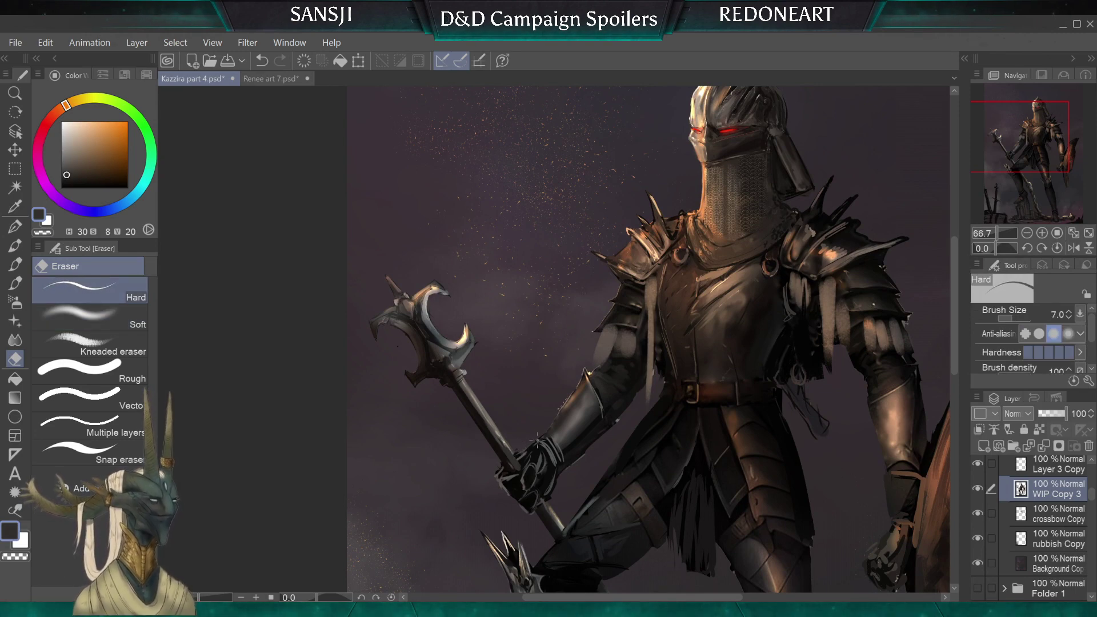
{"action": "key", "text": "bracketright"}
{"action": "key", "text": "bracketright"}
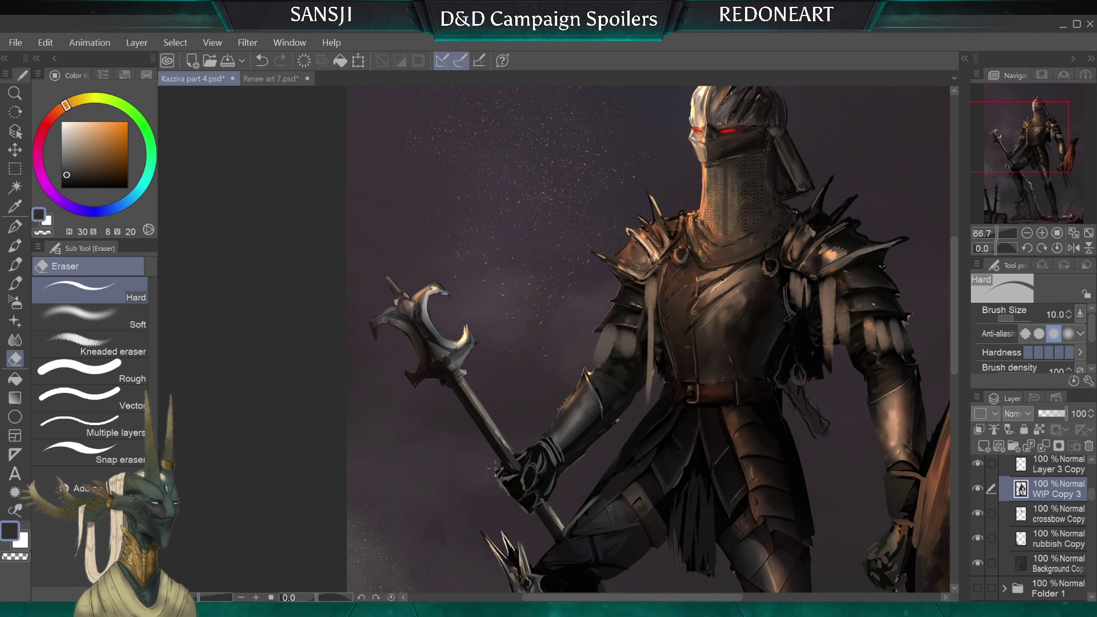
{"action": "key", "text": "bracketright"}
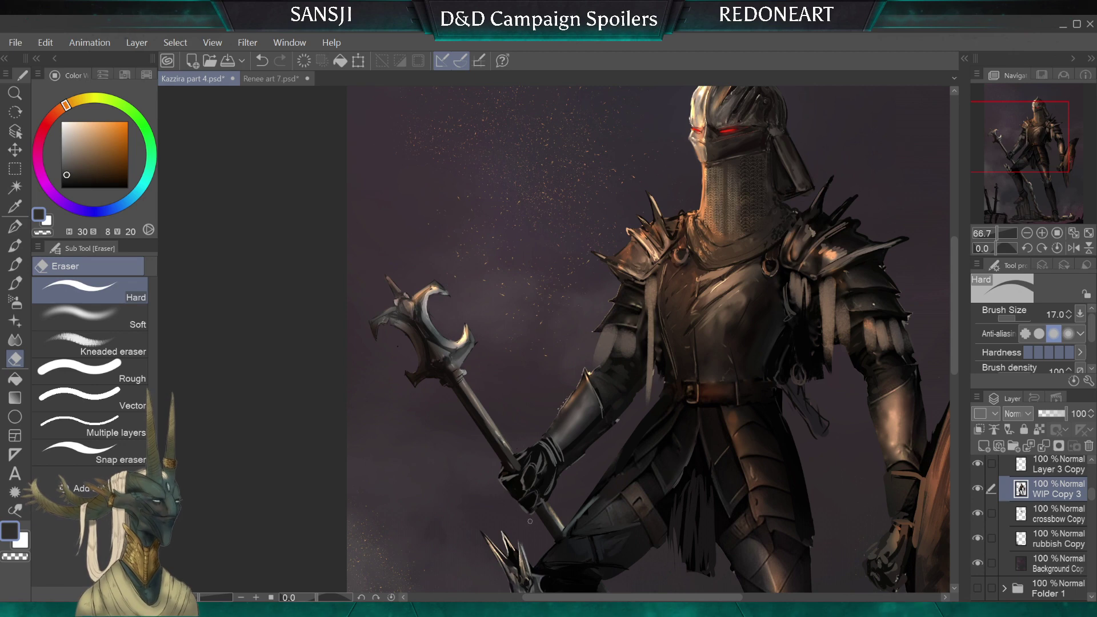
{"action": "key", "text": "bracketleft"}
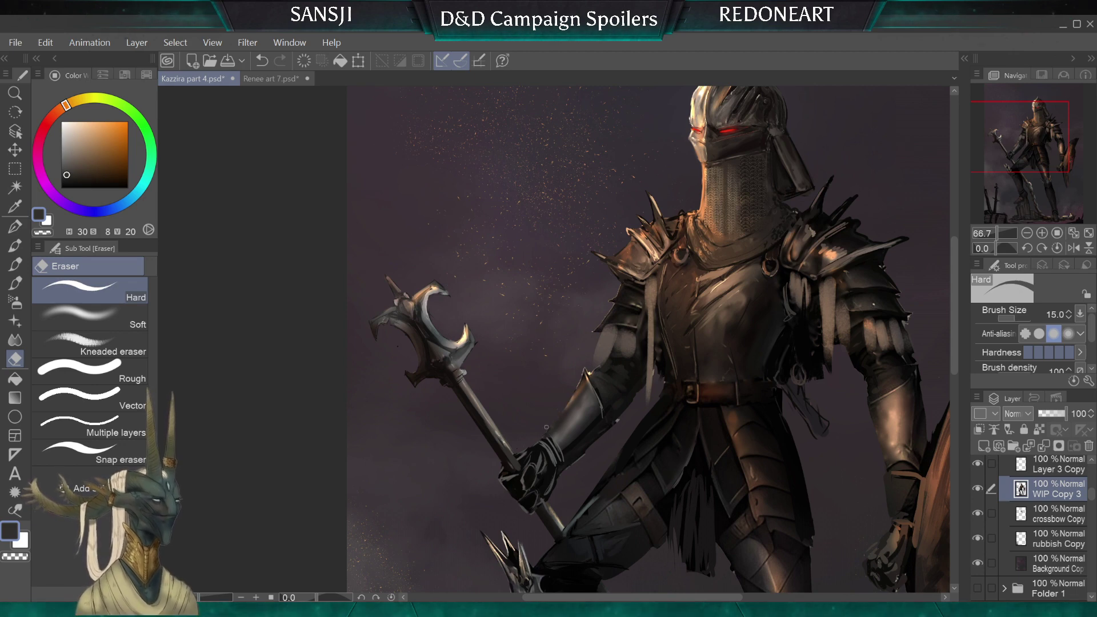
{"action": "key", "text": "bracketleft"}
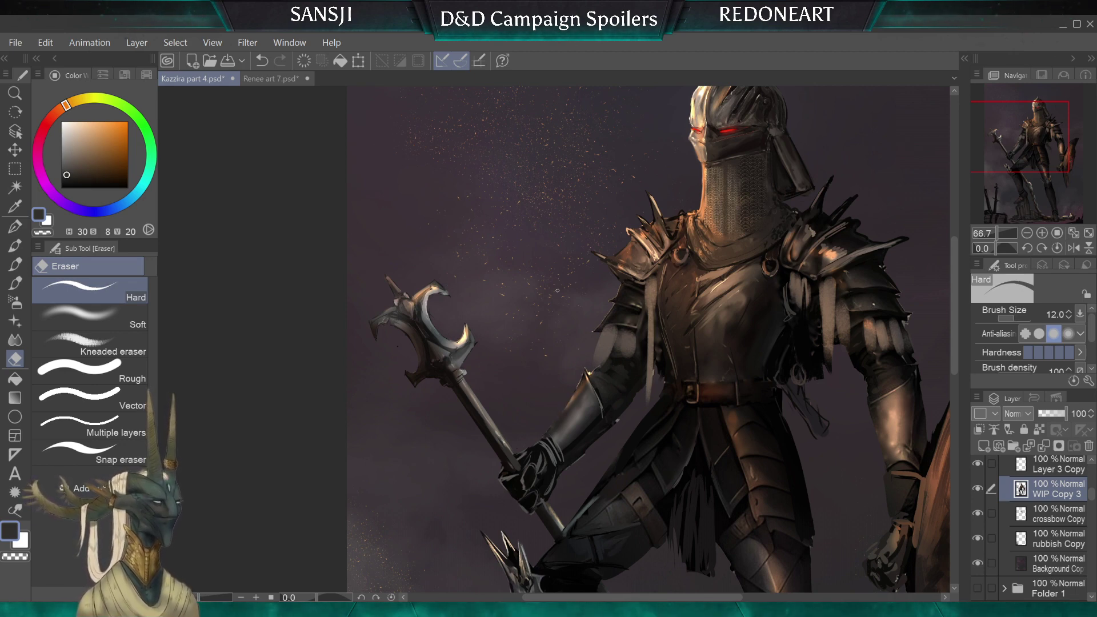
Repaint the outer edge of the mace arm's forearm guard with sampled brown and dark grey, using perfect oil paint 2 at size 5
{"action": "key", "text": "p"}
{"action": "left_click", "coordinate": [578, 391], "text": "alt"}
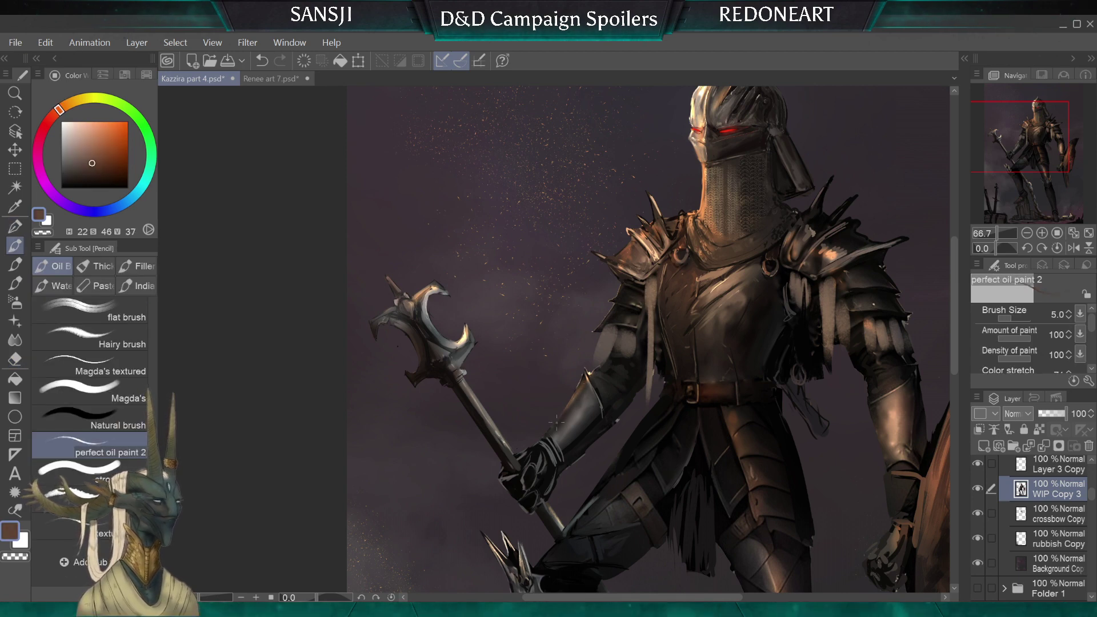
{"action": "left_click", "coordinate": [568, 407], "text": "alt"}
{"action": "left_click_drag", "start_coordinate": [567, 407], "coordinate": [562, 416]}
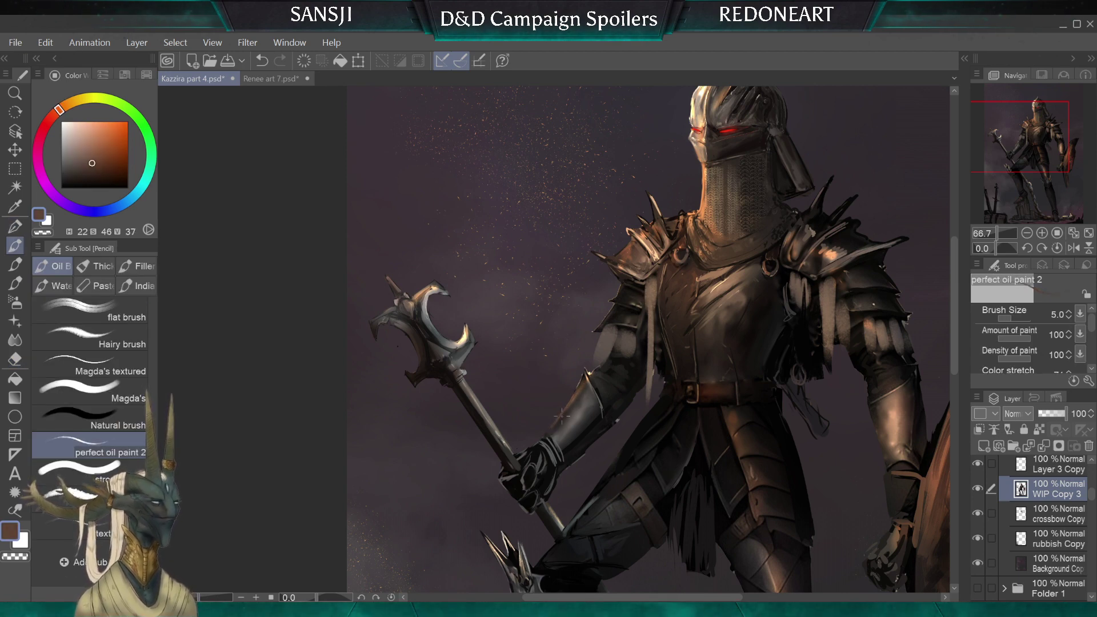
{"action": "key", "text": "bracketright"}
{"action": "left_click", "coordinate": [588, 373], "text": "alt"}
{"action": "left_click", "coordinate": [584, 376], "text": "alt"}
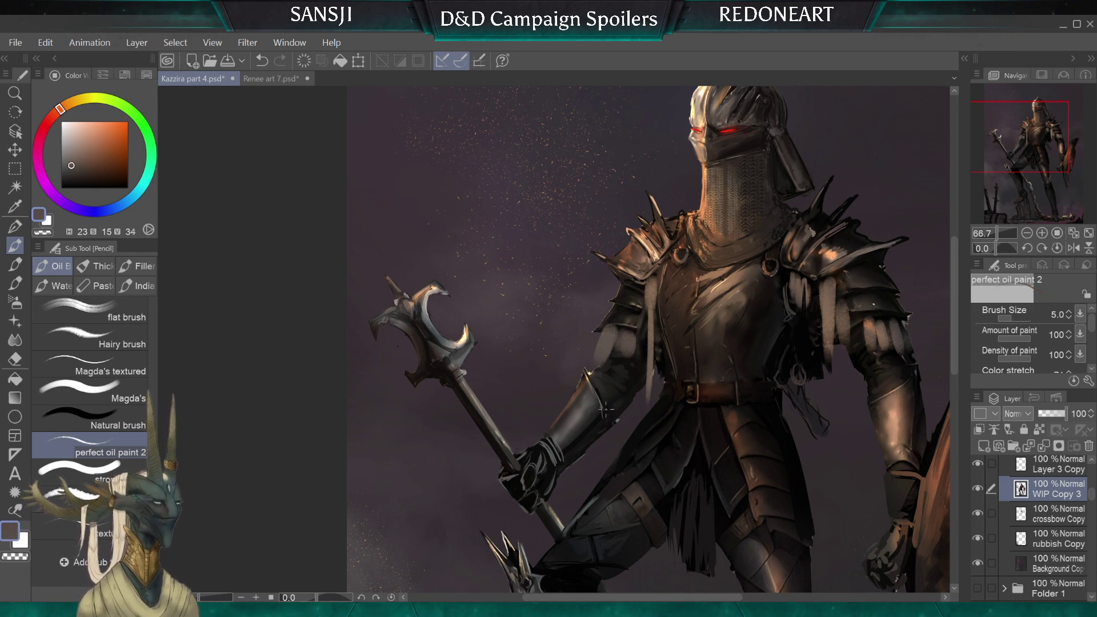
Paint the mace arm's forearm guard with a sampled brown at size 8 and pale cream edge highlights at sizes 2, 3 and 4
{"action": "key", "text": "bracketright"}
{"action": "key", "text": "bracketright"}
{"action": "key", "text": "bracketright"}
{"action": "left_click", "coordinate": [588, 374], "text": "alt"}
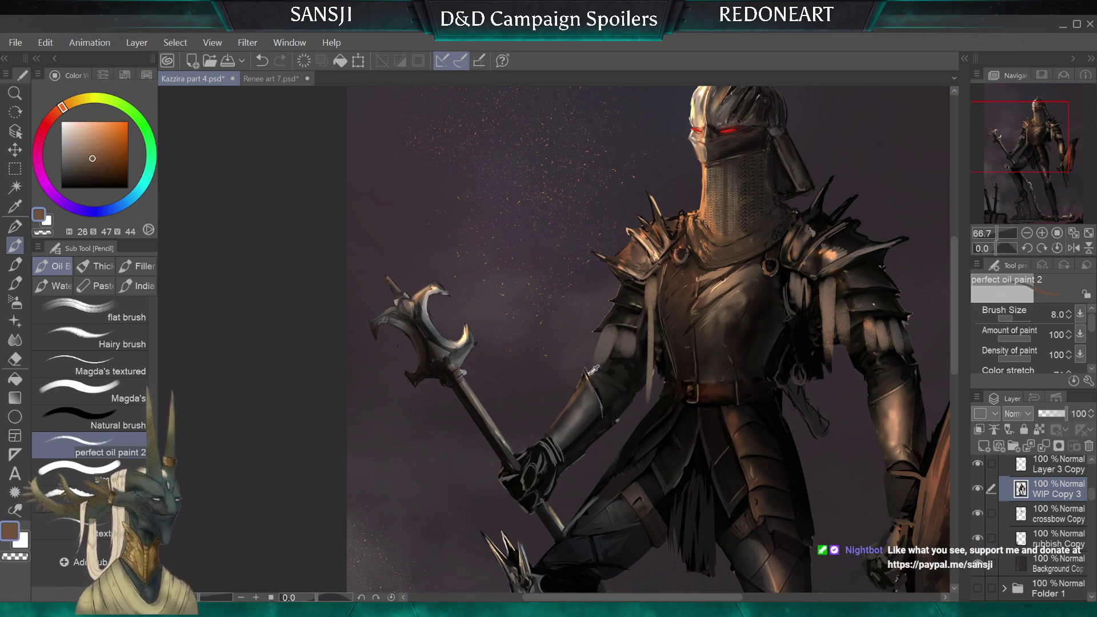
{"action": "key", "text": "bracketright"}
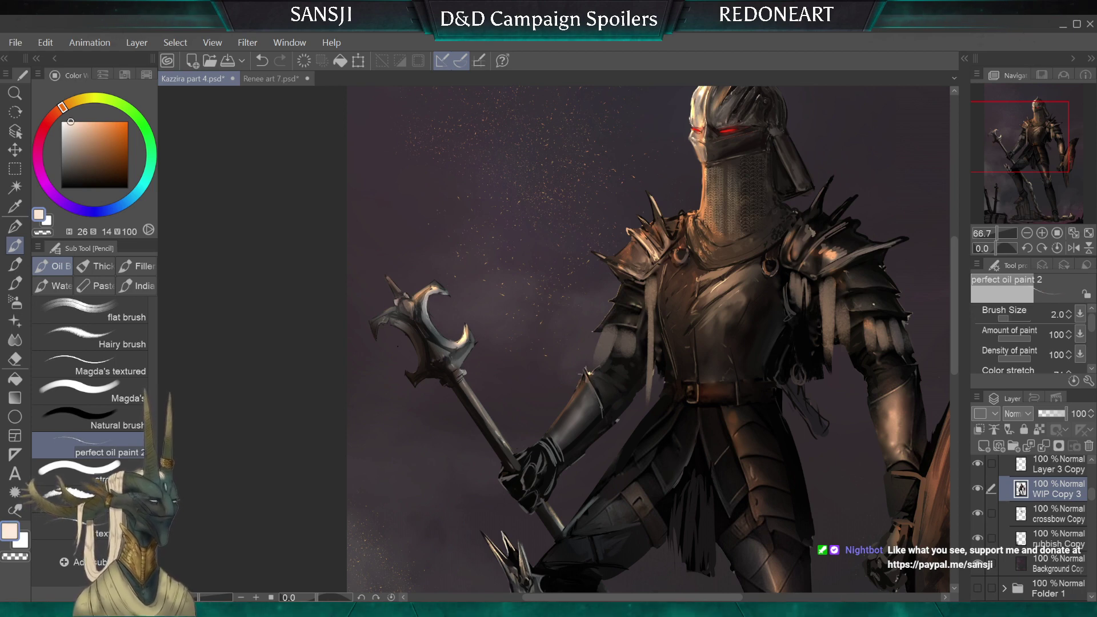
{"action": "key", "text": "bracketright"}
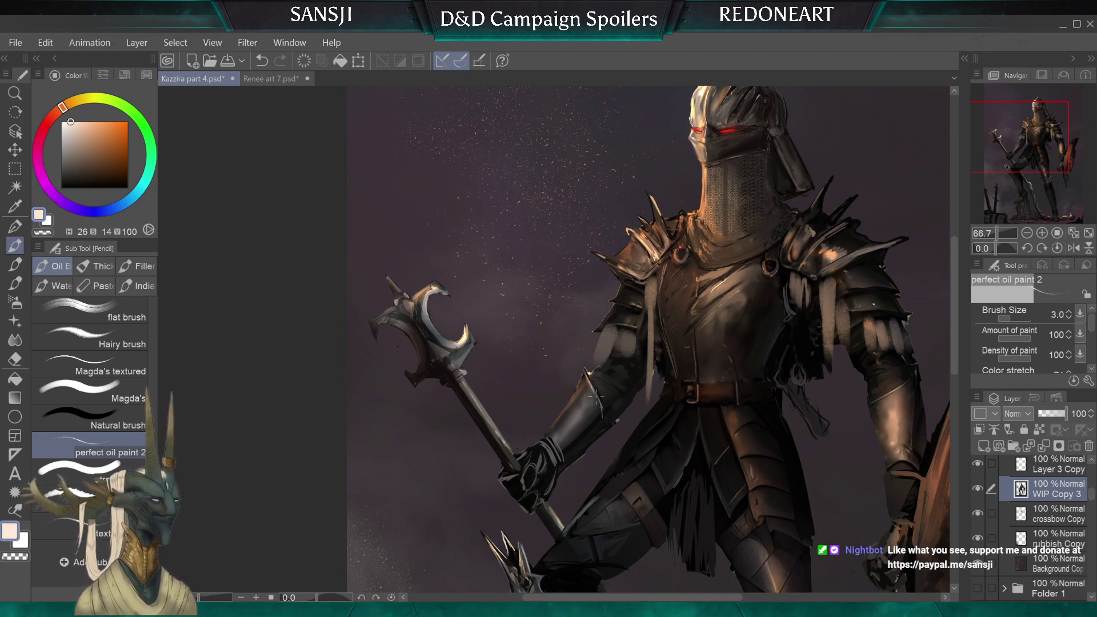
{"action": "key", "text": "bracketright"}
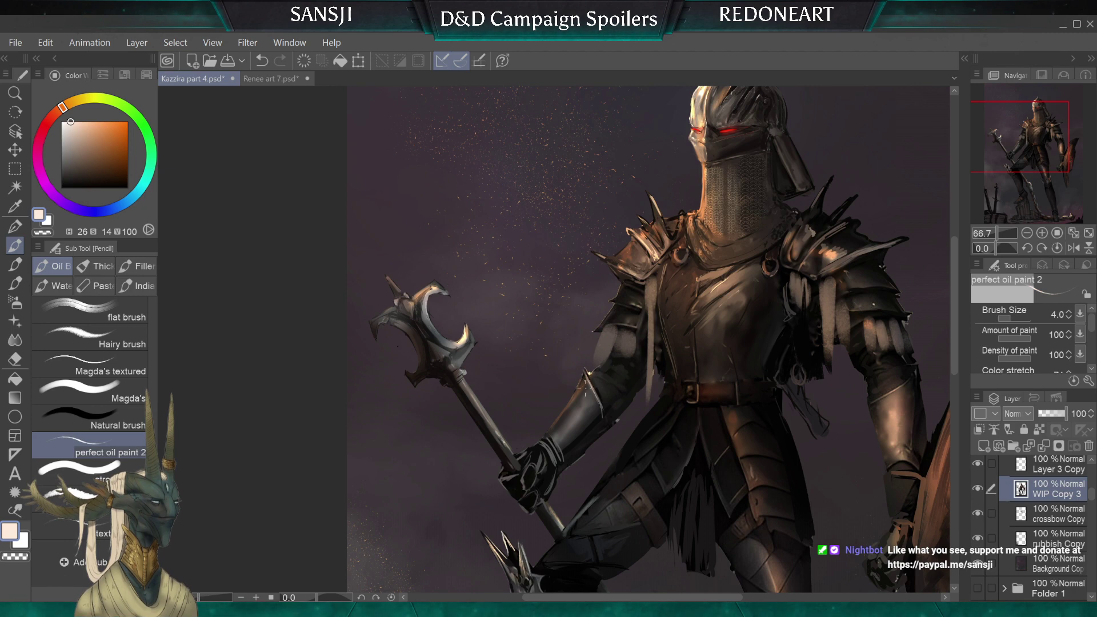
Add finer pale cream highlights to the forearm guard's plate at brush sizes 1, 2.5, 2 and 3
{"action": "key", "text": "bracketleft"}
{"action": "key", "text": "bracketleft"}
{"action": "key", "text": "bracketleft"}
{"action": "key", "text": "bracketleft"}
{"action": "key", "text": "bracketleft"}
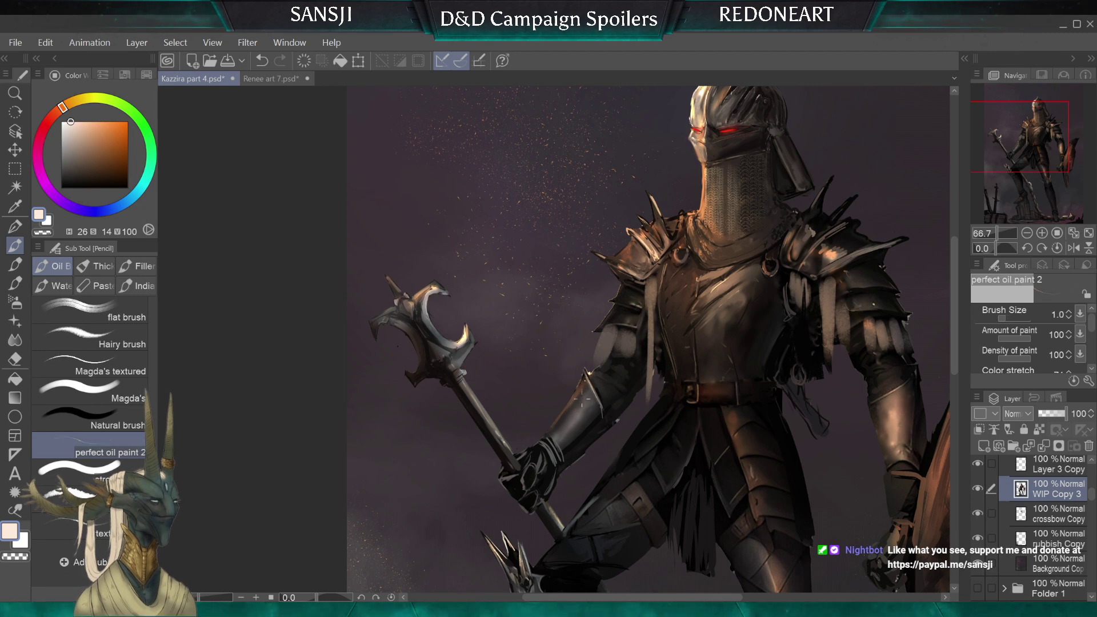
{"action": "key", "text": "bracketright"}
{"action": "key", "text": "bracketright"}
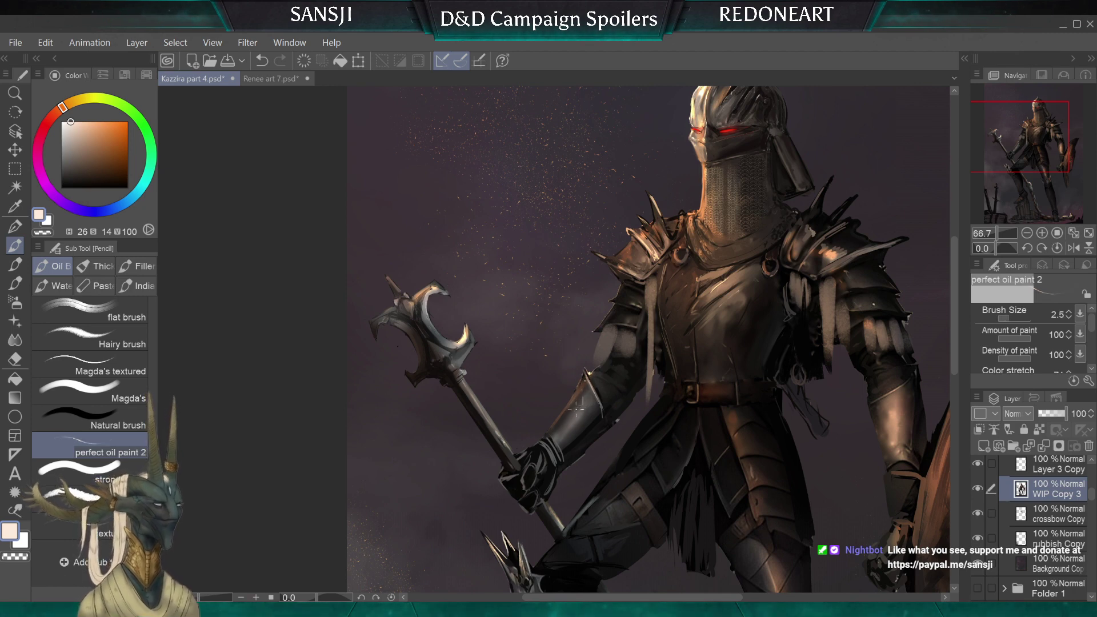
{"action": "key", "text": "bracketleft"}
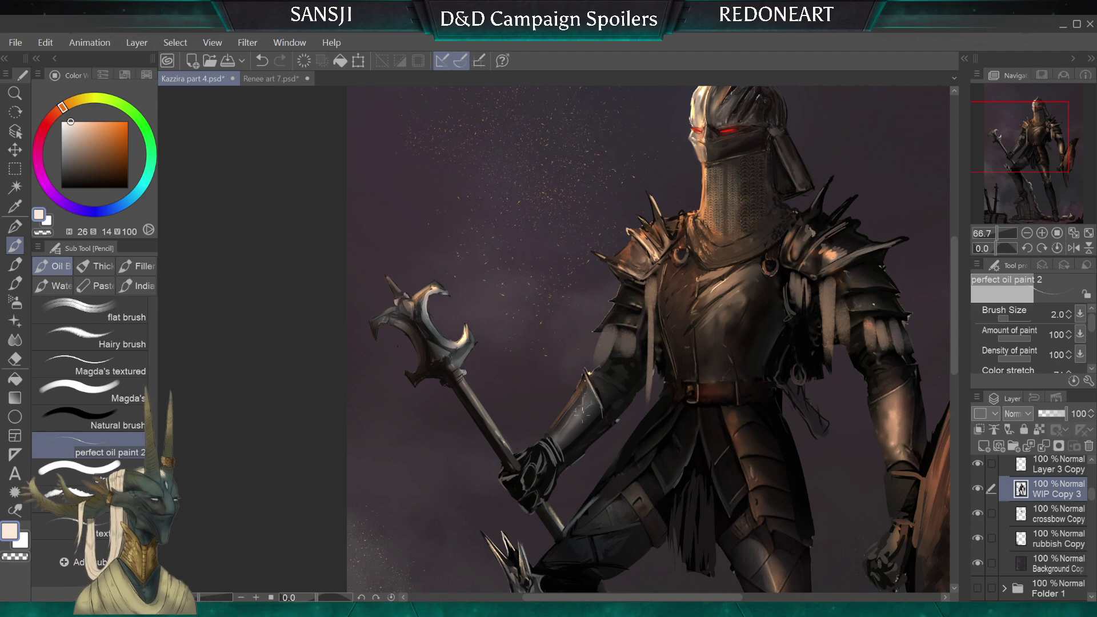
{"action": "key", "text": "bracketright"}
{"action": "key", "text": "bracketright"}
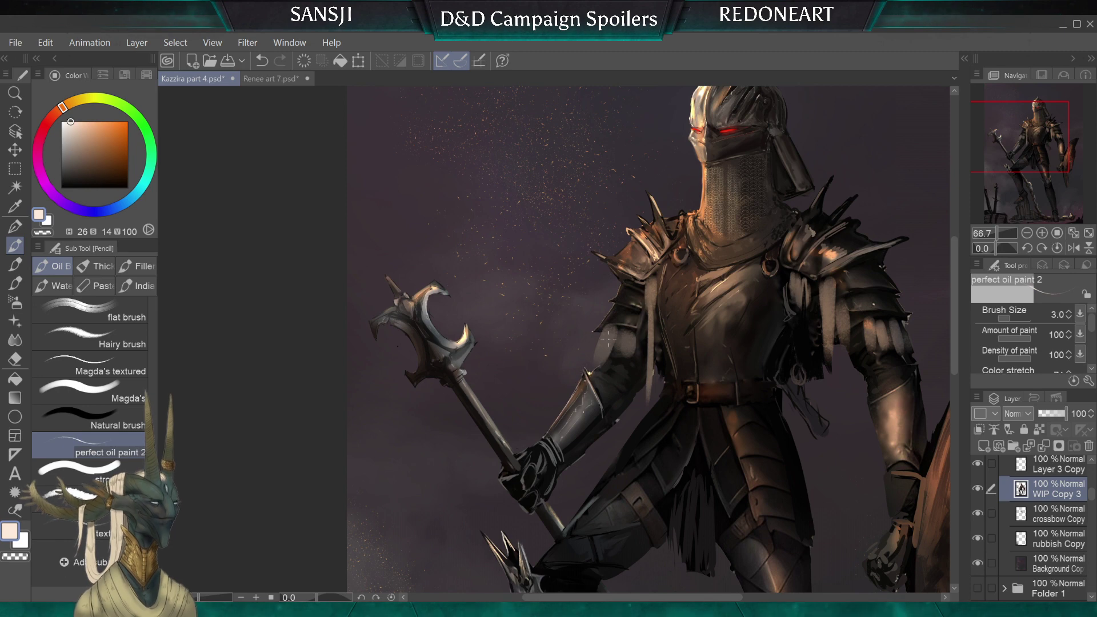
Darken the light patches on the mace arm's upper sleeve with a sampled dark brown at brush sizes 10 and 6
{"action": "key", "text": "bracketleft"}
{"action": "left_click", "coordinate": [749, 204], "text": "alt"}
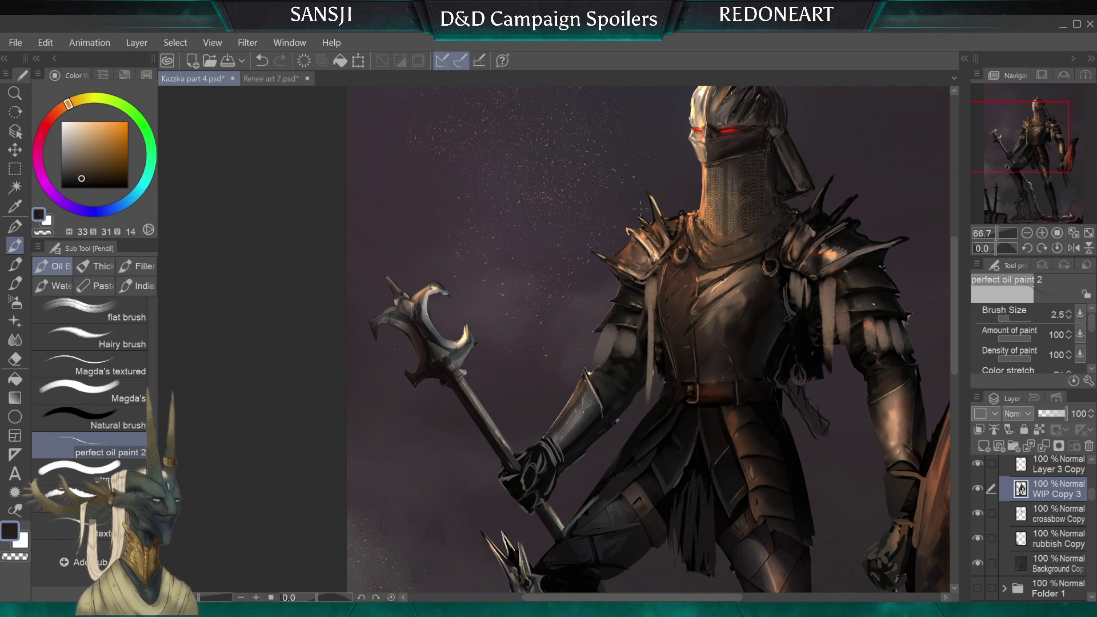
{"action": "key", "text": "bracketright"}
{"action": "key", "text": "bracketright"}
{"action": "key", "text": "bracketright"}
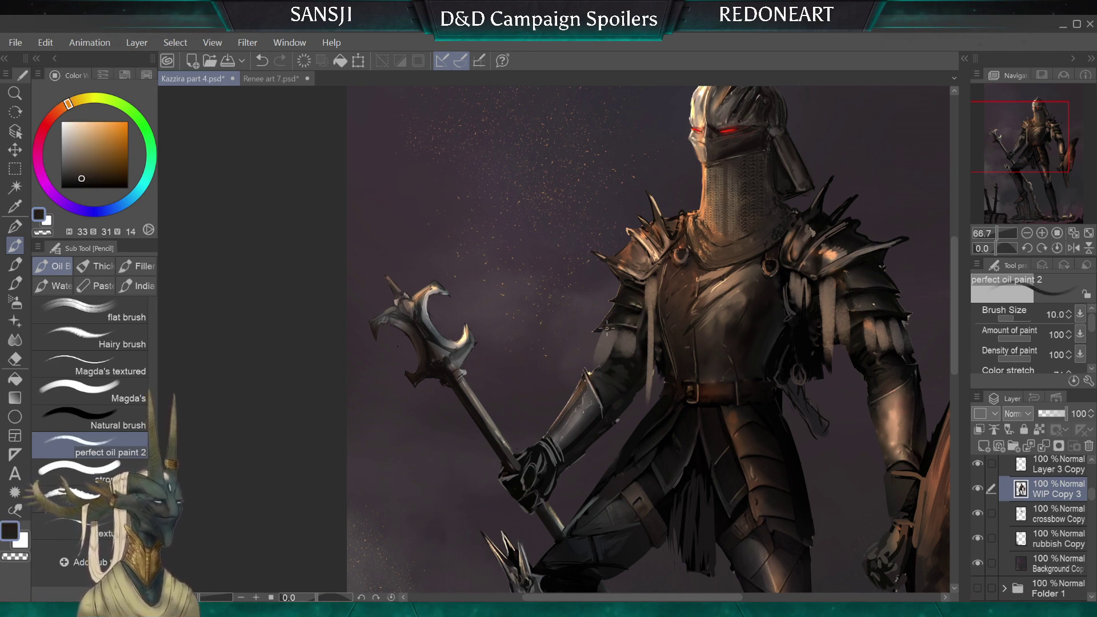
{"action": "key", "text": "bracketleft"}
{"action": "key", "text": "bracketleft"}
{"action": "key", "text": "bracketleft"}
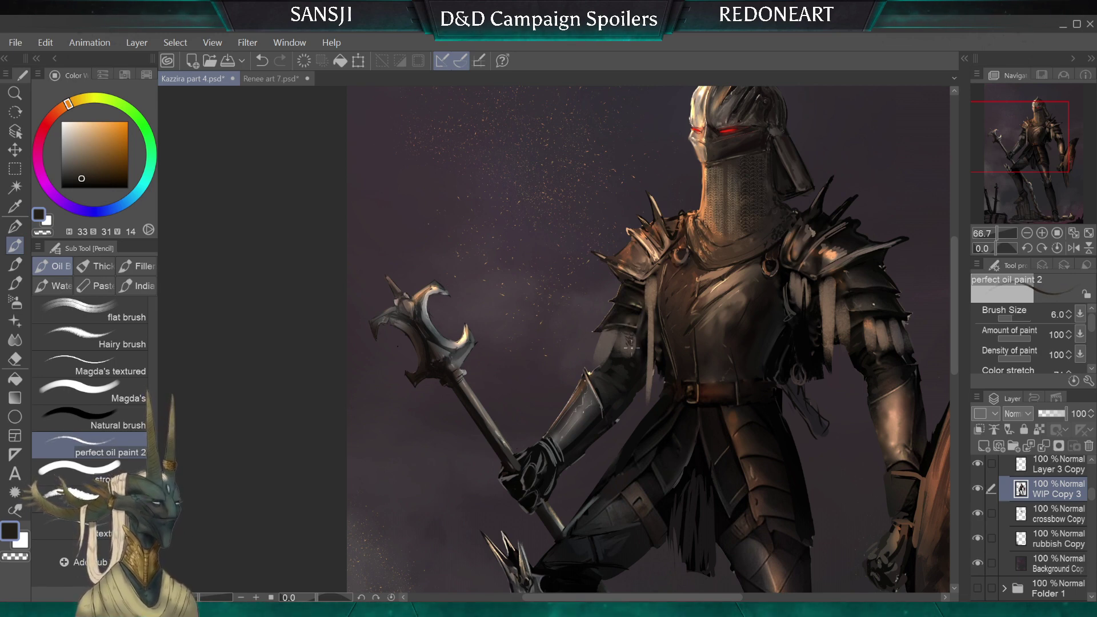
Try a Chainmail7 brush texture on the mace arm's upper sleeve, and undo the stroke
{"action": "left_click", "coordinate": [15, 302]}
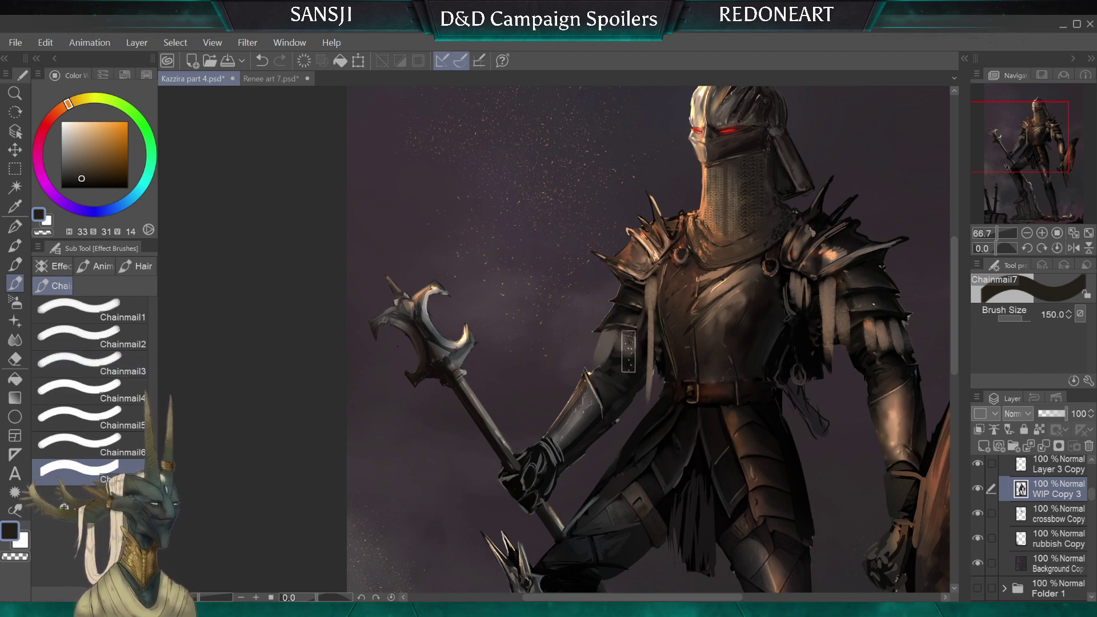
{"action": "left_click_drag", "start_coordinate": [620, 350], "coordinate": [607, 354]}
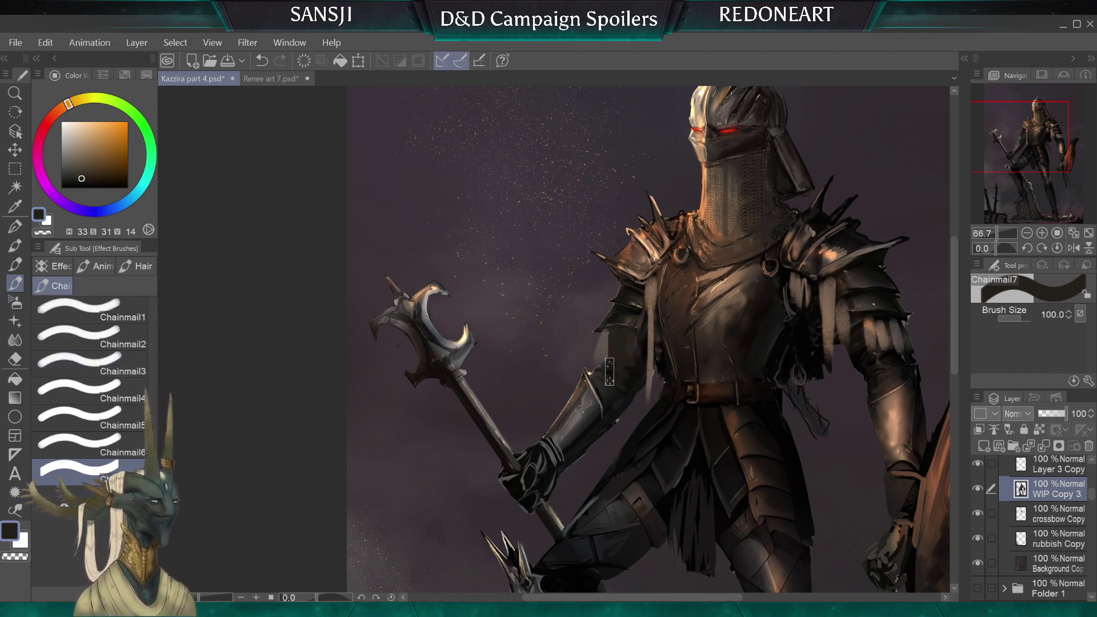
{"action": "key", "text": "bracketright"}
{"action": "key", "text": "bracketright"}
{"action": "key", "text": "bracketright"}
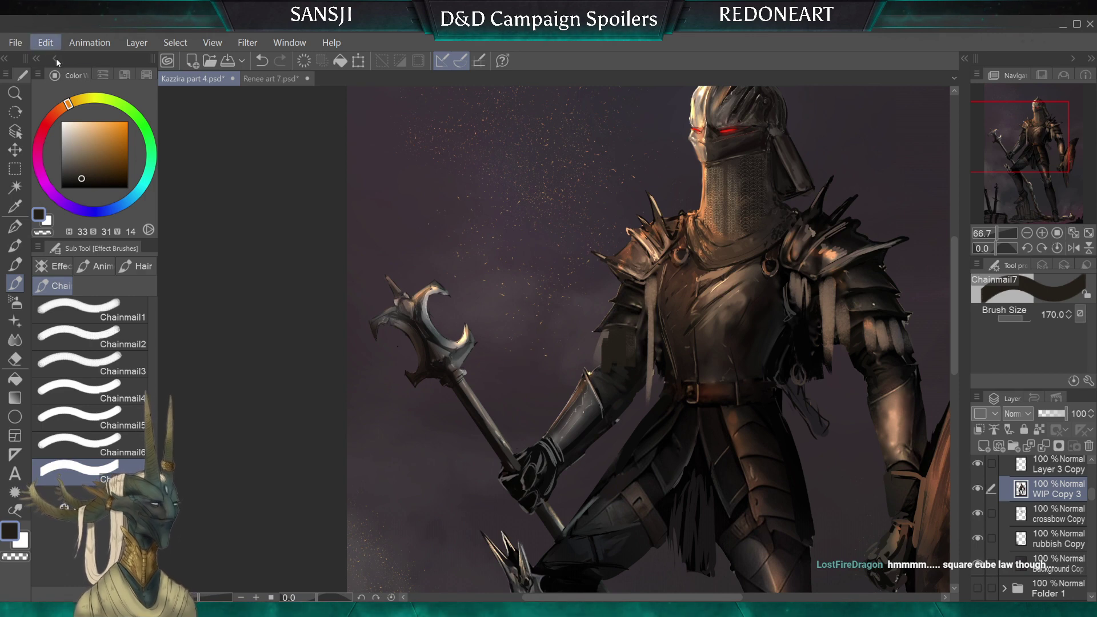
{"action": "key", "text": "ctrl+z"}
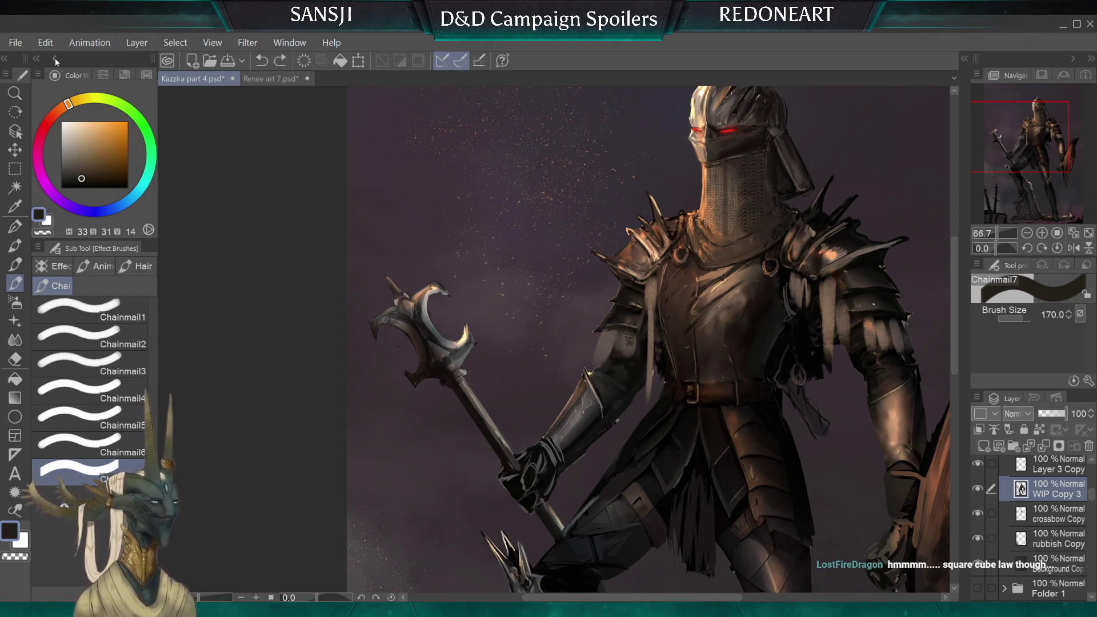
Texture the mace arm's upper sleeve with the Chainmail6 brush at size 150
{"action": "left_click", "coordinate": [75, 443]}
{"action": "key", "text": "bracketleft"}
{"action": "key", "text": "bracketleft"}
{"action": "key", "text": "bracketleft"}
{"action": "key", "text": "bracketleft"}
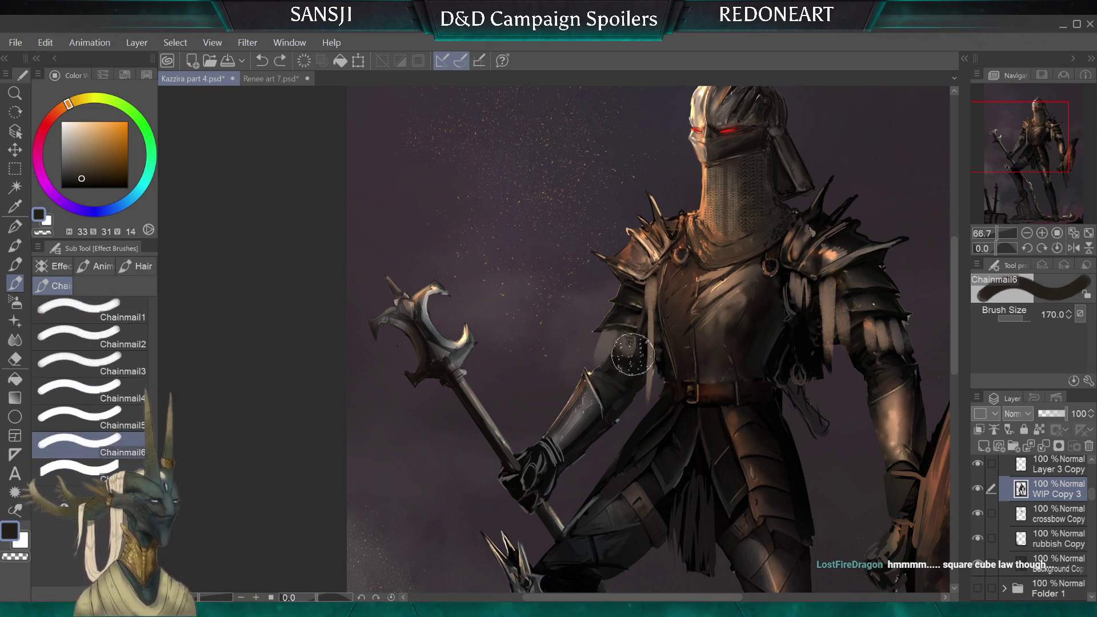
{"action": "left_click_drag", "start_coordinate": [628, 346], "coordinate": [623, 350]}
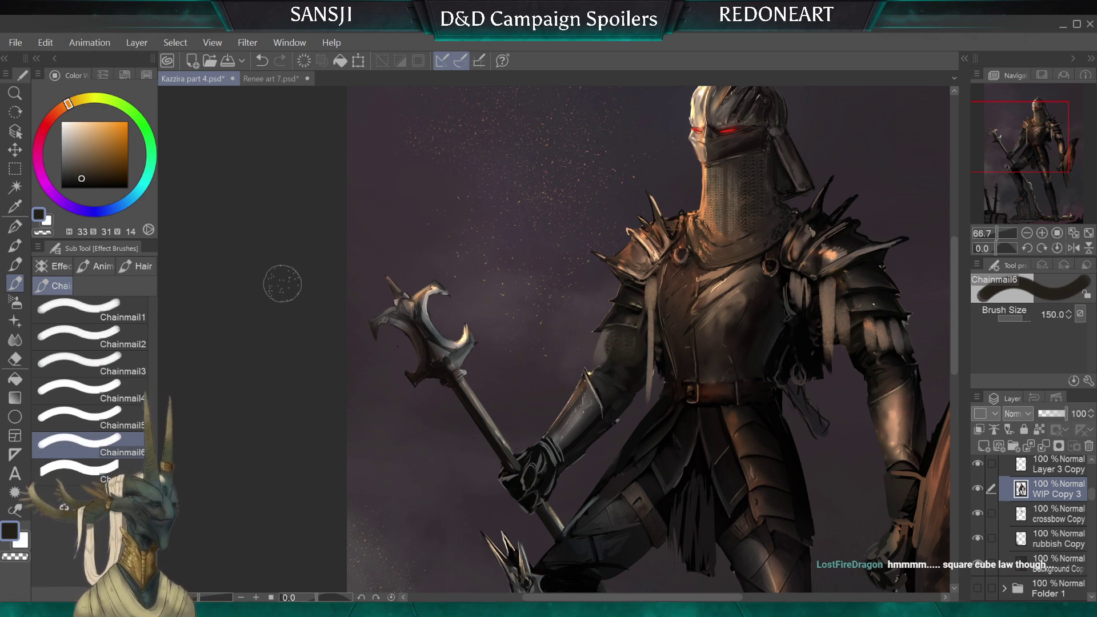
Touch up the chainmail sleeve above the elbow with perfect oil paint 2 in dark brown at size 12
{"action": "left_click", "coordinate": [14, 247]}
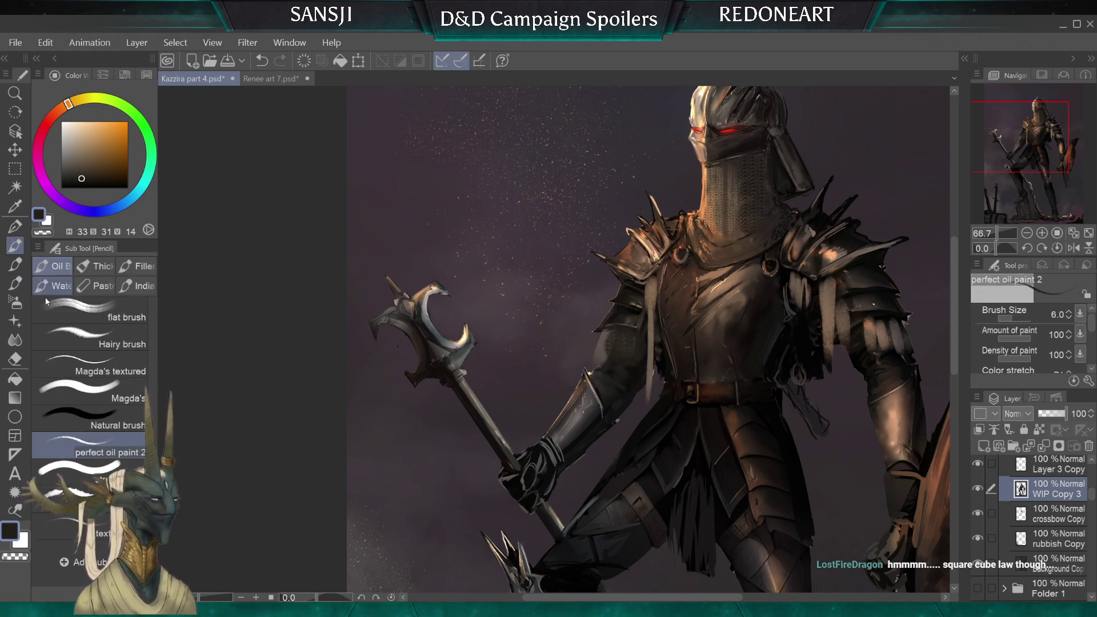
{"action": "key", "text": "bracketright"}
{"action": "key", "text": "bracketright"}
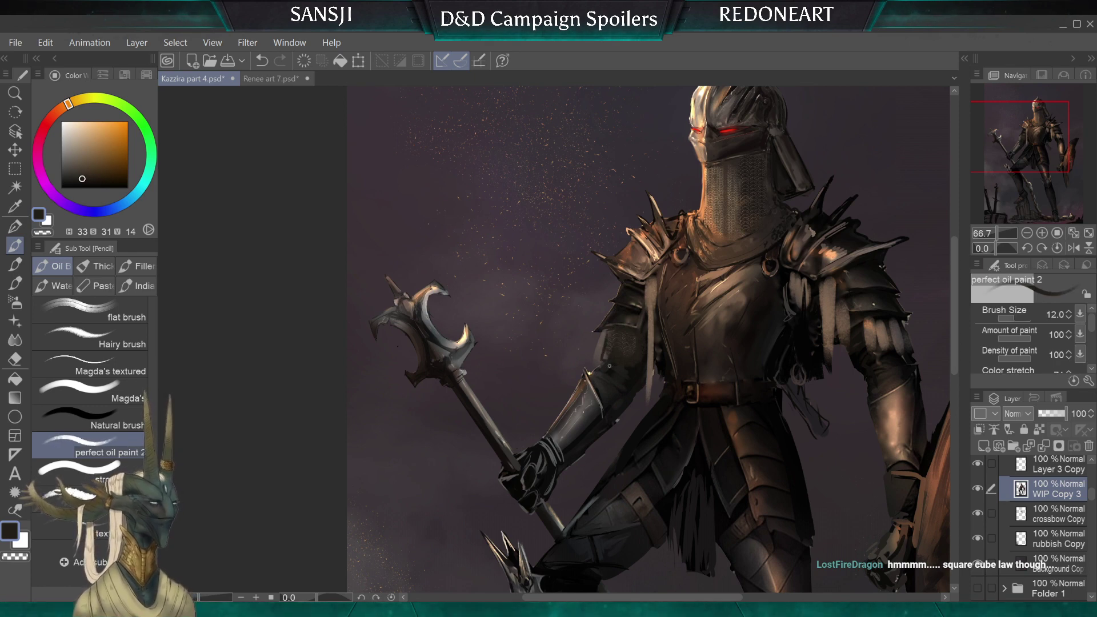
Clean up the outer outline of the mace arm's sleeve and elbow with the Hard eraser at sizes 12, 17, 15 and 8
{"action": "left_click", "coordinate": [13, 361]}
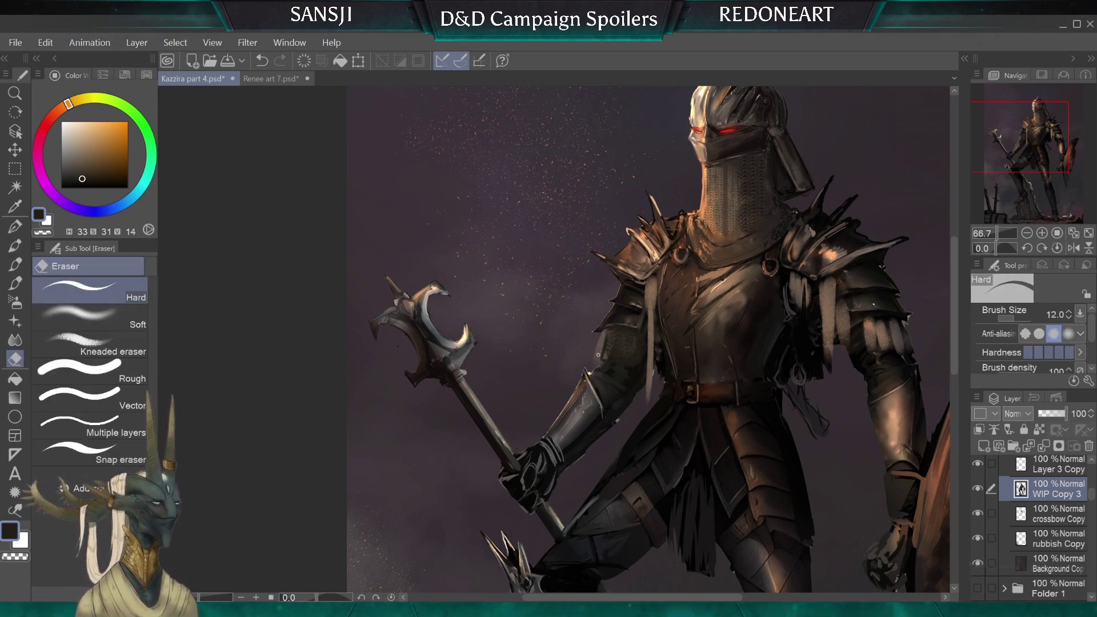
{"action": "key", "text": "bracketright"}
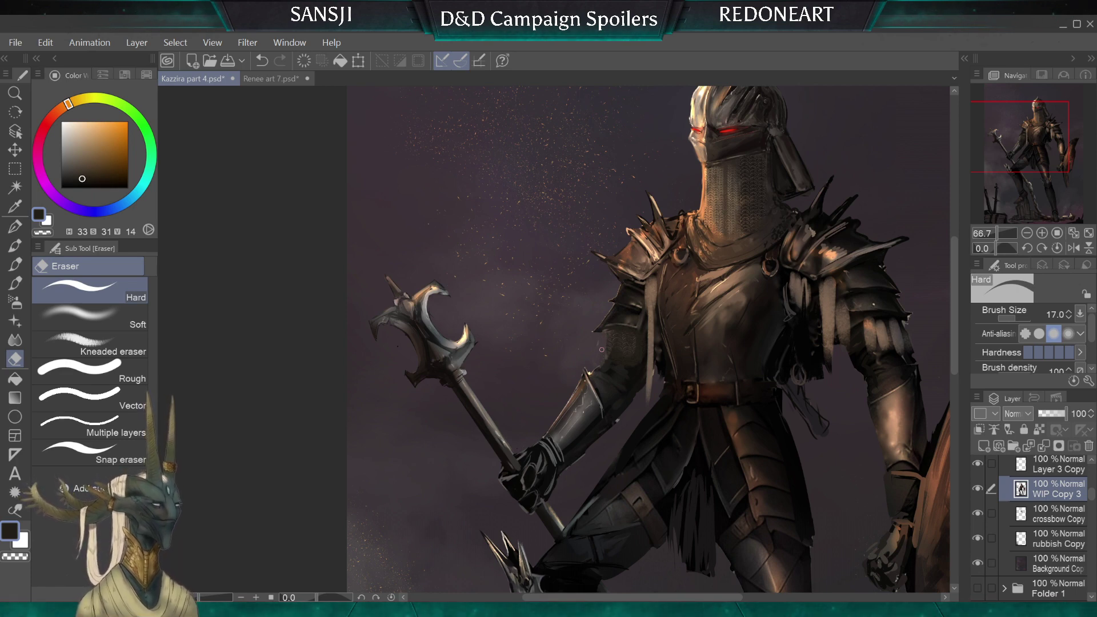
{"action": "key", "text": "bracketleft"}
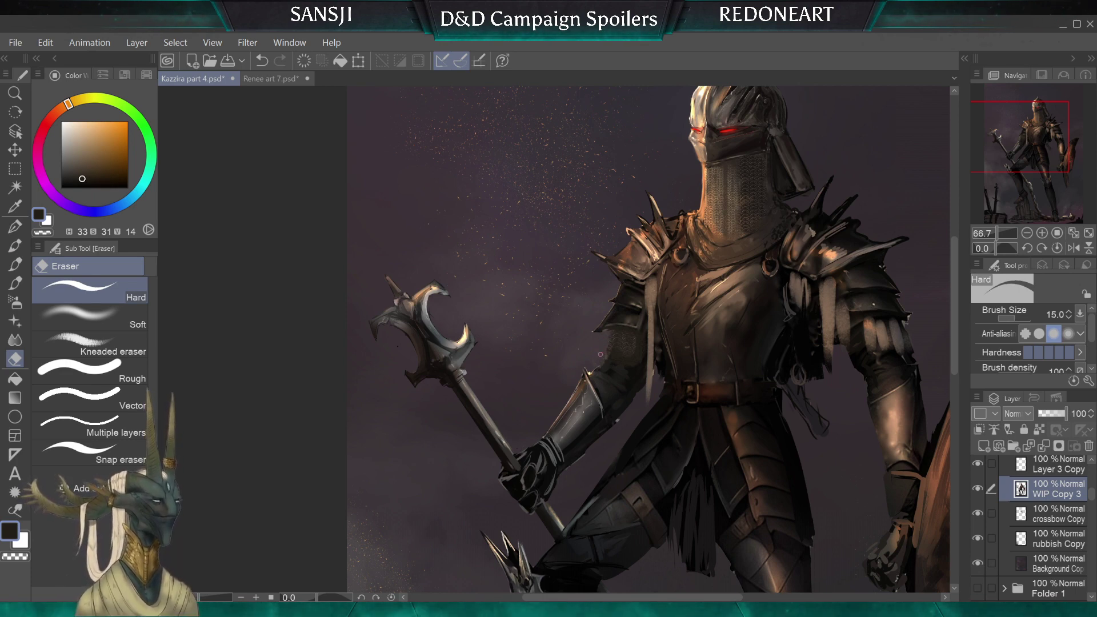
{"action": "key", "text": "bracketleft"}
{"action": "key", "text": "bracketleft"}
{"action": "key", "text": "bracketleft"}
{"action": "key", "text": "bracketleft"}
{"action": "key", "text": "bracketright"}
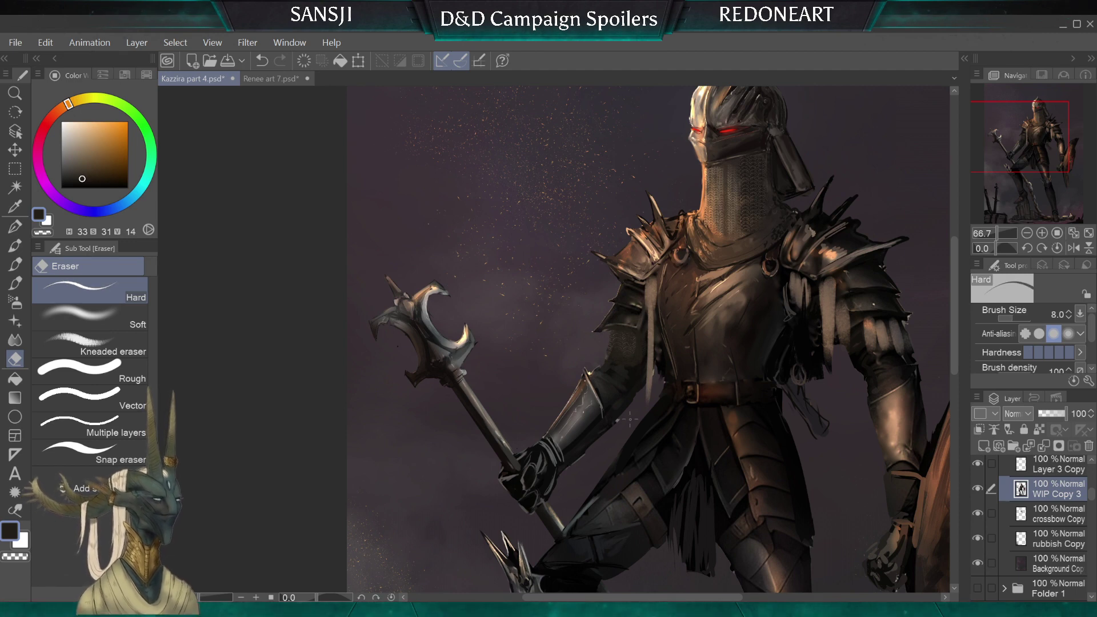
Shade the inner side of the chainmail sleeve with a sampled near-black, using perfect oil paint 2 at sizes 3 and 8
{"action": "left_click", "coordinate": [14, 248]}
{"action": "left_click", "coordinate": [634, 354], "text": "alt"}
{"action": "key", "text": "bracketright"}
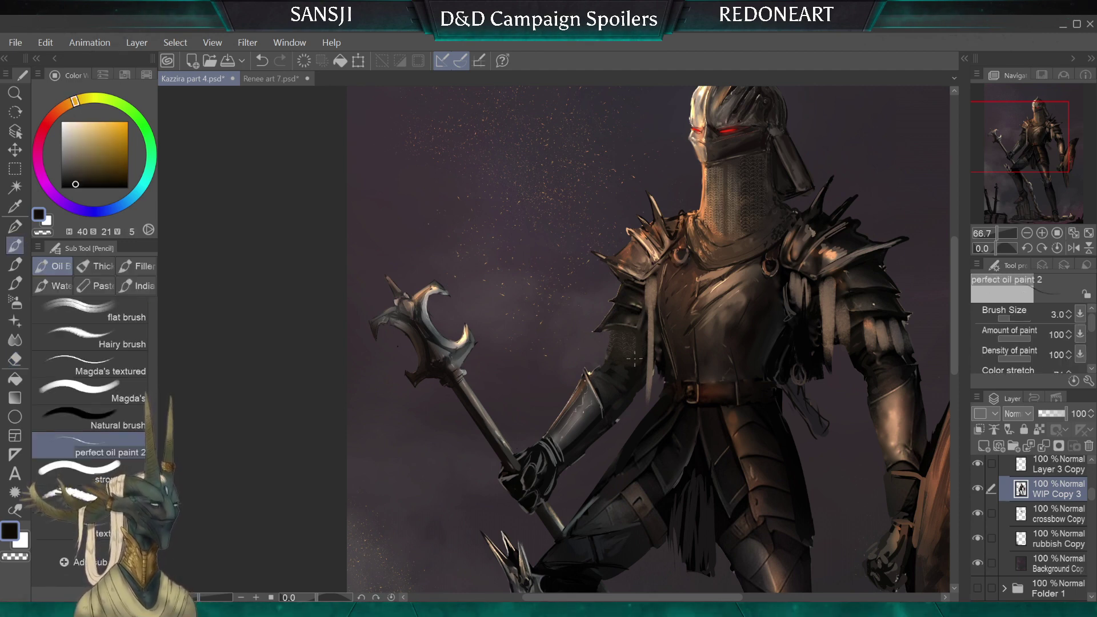
{"action": "key", "text": "bracketright"}
{"action": "key", "text": "bracketright"}
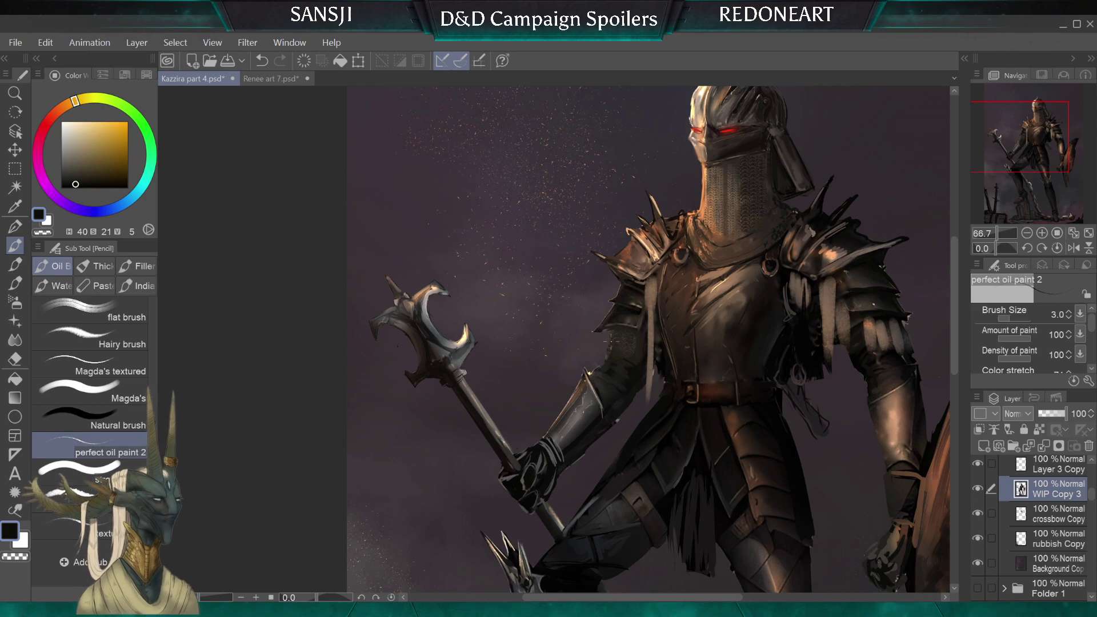
{"action": "key", "text": "bracketright"}
{"action": "key", "text": "bracketright"}
{"action": "key", "text": "bracketright"}
{"action": "key", "text": "bracketright"}
{"action": "key", "text": "bracketright"}
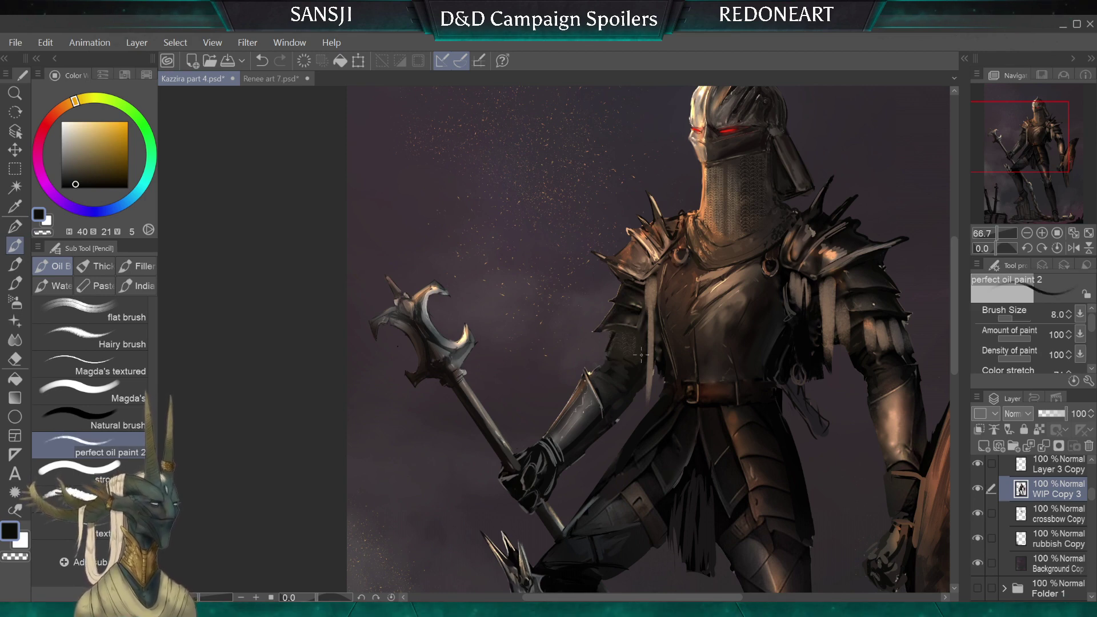
Deepen the shadows between the chainmail sleeve and the elbow in near-black at brush sizes 6, 5 and 8
{"action": "key", "text": "bracketleft"}
{"action": "key", "text": "bracketleft"}
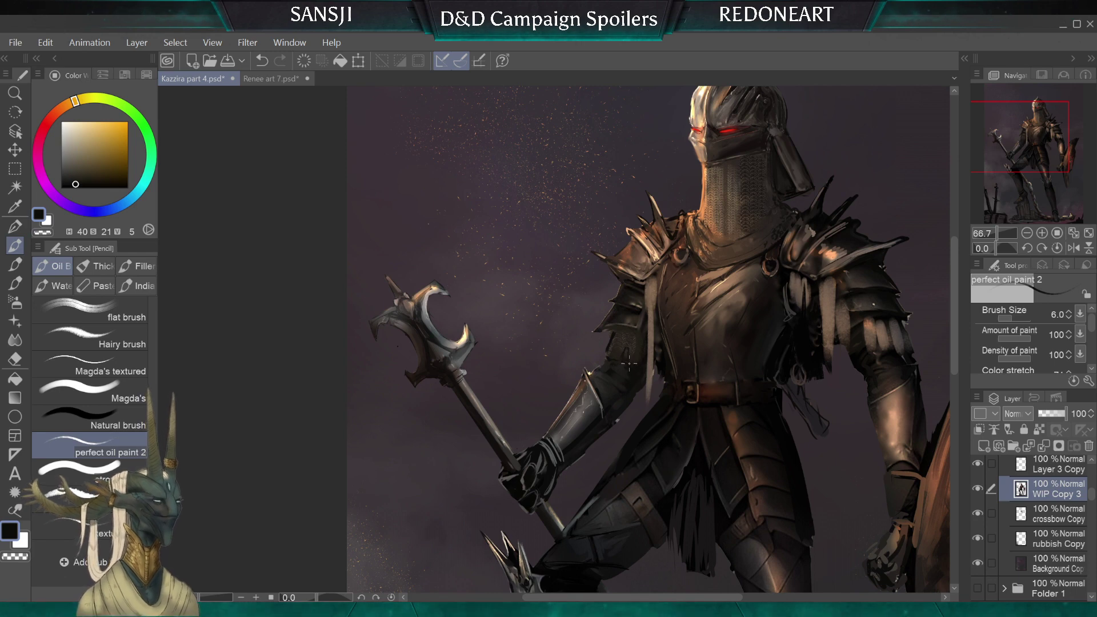
{"action": "key", "text": "bracketleft"}
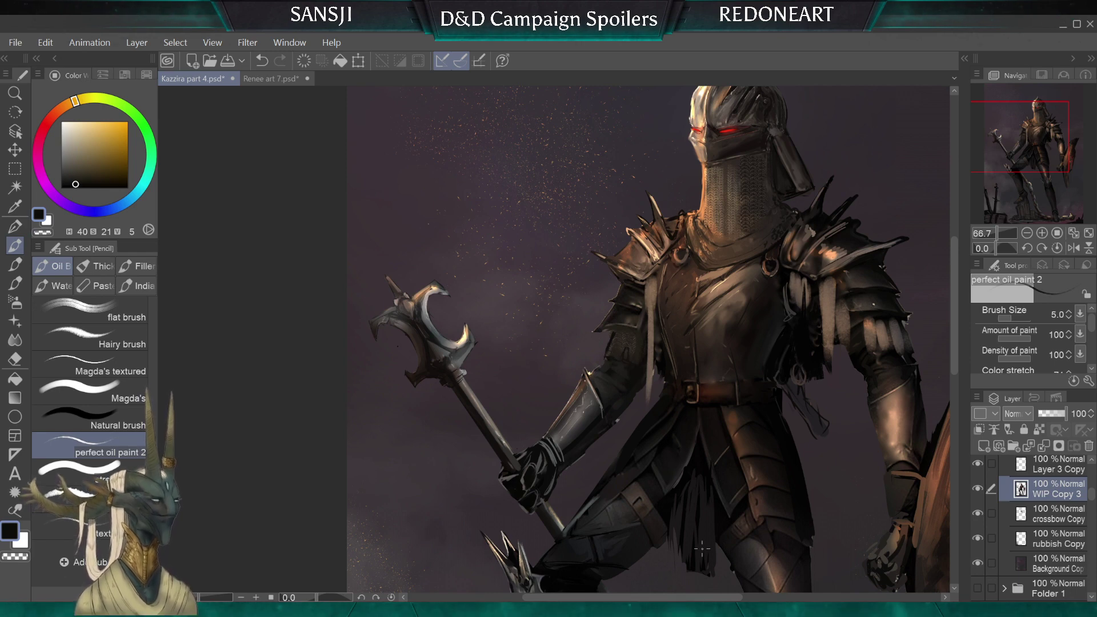
{"action": "key", "text": "bracketright"}
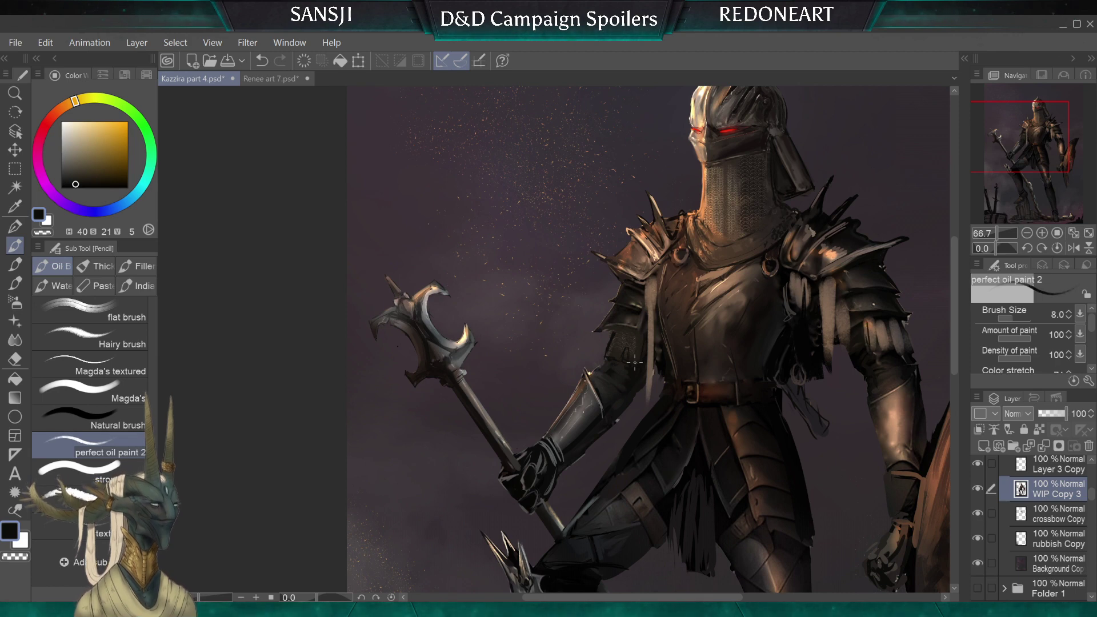
{"action": "key", "text": "bracketright"}
{"action": "key", "text": "bracketright"}
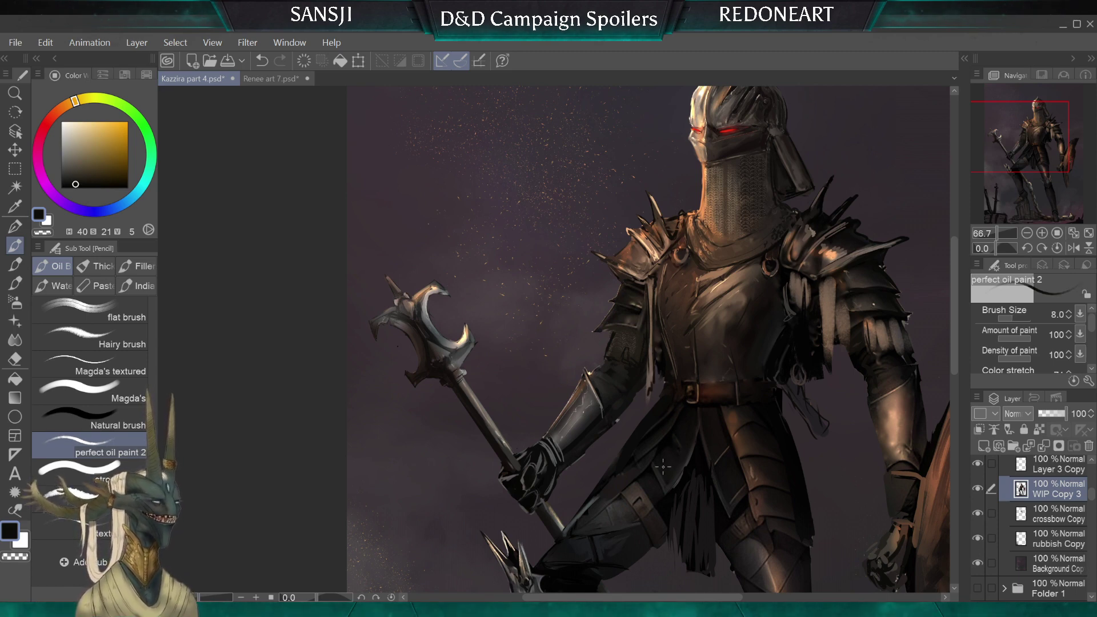
Repaint the centre of the breastplate in sampled dark and mid browns with perfect oil paint 2 at sizes 20, 17 and 12
{"action": "left_click_drag", "start_coordinate": [663, 467], "coordinate": [611, 500]}
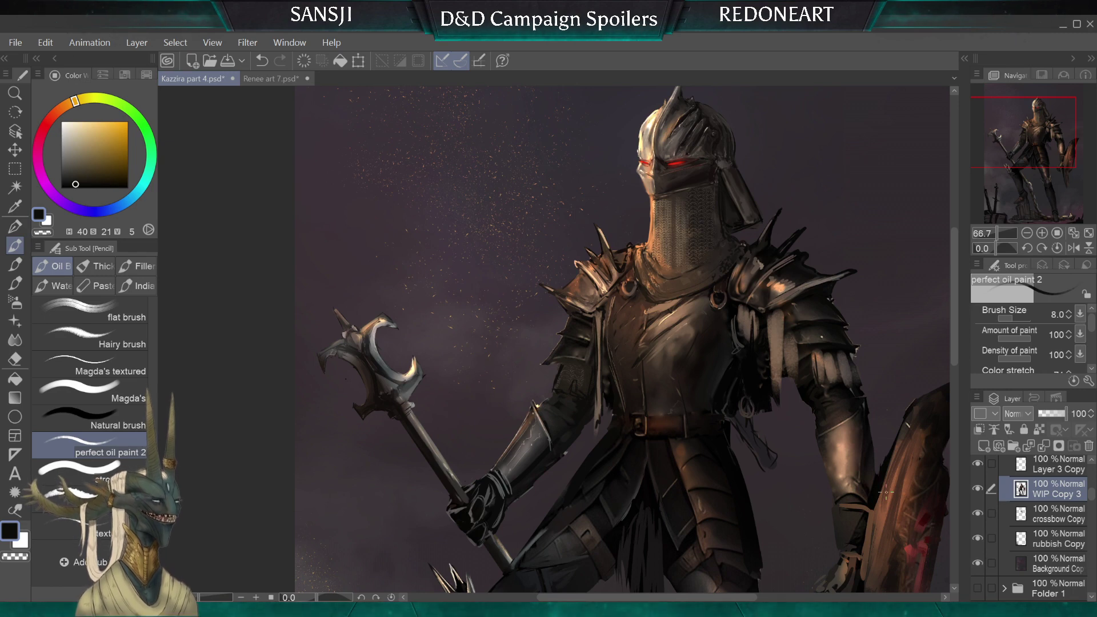
{"action": "left_click", "coordinate": [641, 376], "text": "alt"}
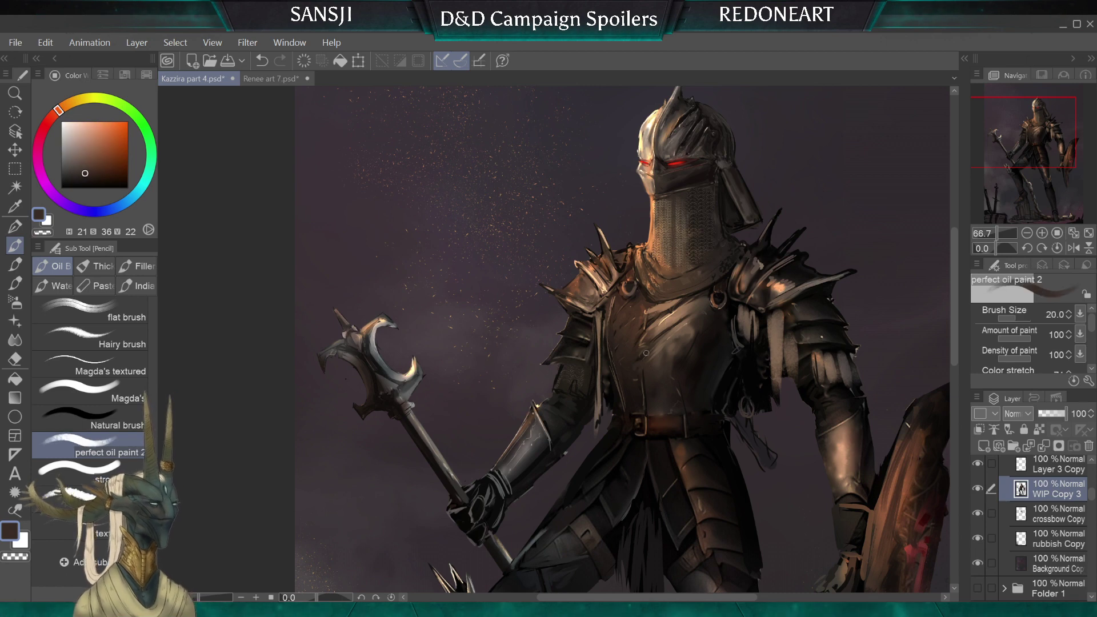
{"action": "left_click", "coordinate": [639, 369], "text": "alt"}
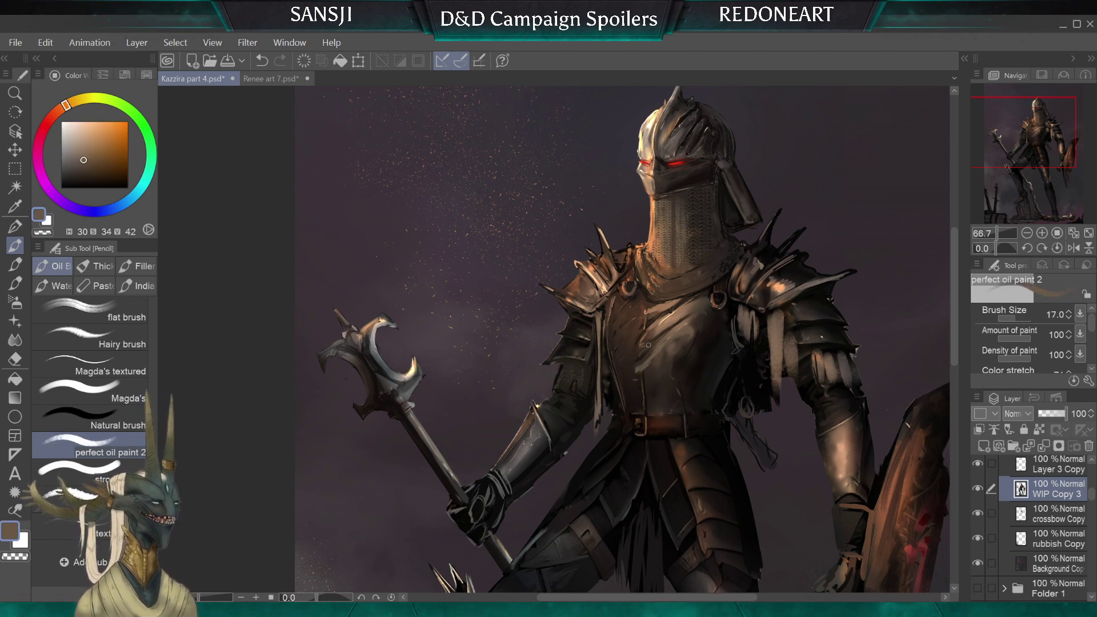
{"action": "key", "text": "bracketleft"}
{"action": "left_click", "coordinate": [634, 364], "text": "alt"}
{"action": "key", "text": "bracketright"}
{"action": "key", "text": "bracketright"}
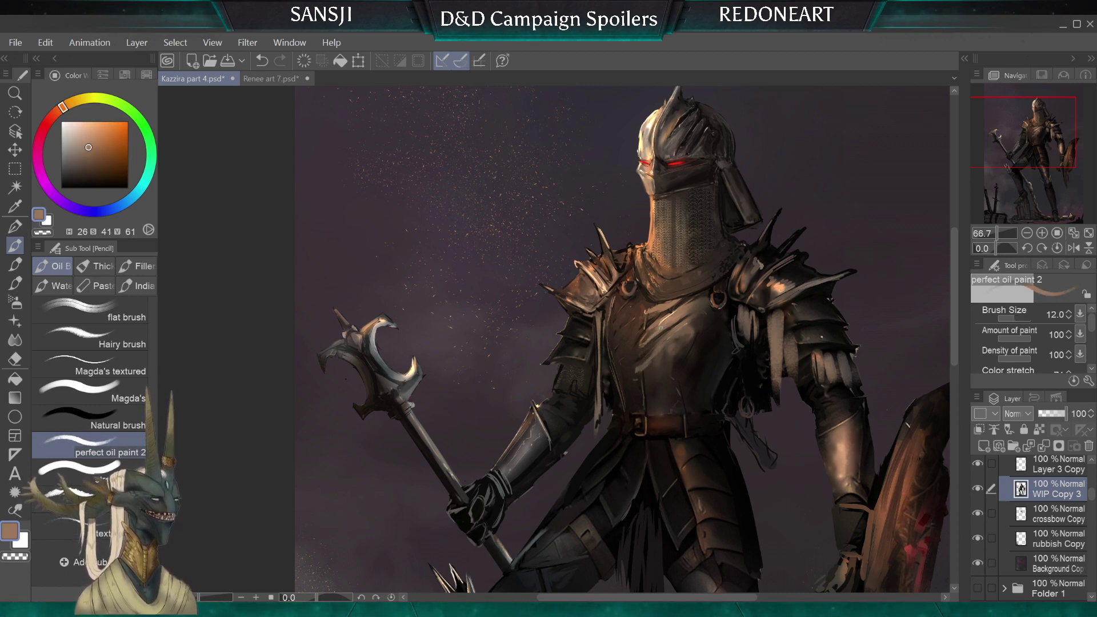
Blend the light area on the upper breastplate with sampled light and dark browns at brush sizes 20, 15, 12 and 10
{"action": "left_click", "coordinate": [658, 332], "text": "alt"}
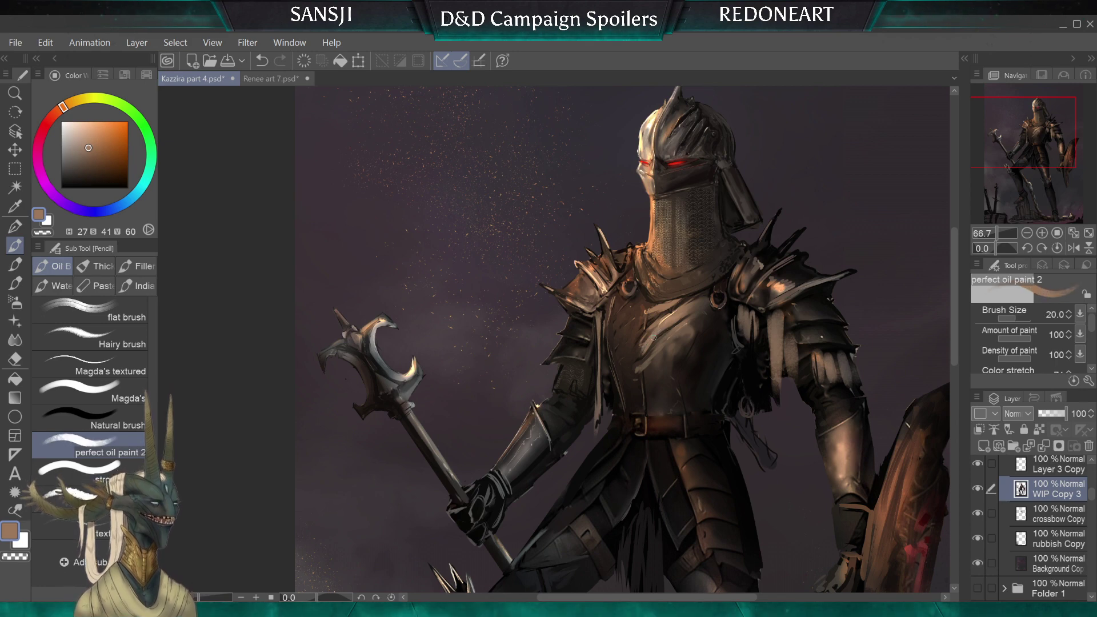
{"action": "left_click", "coordinate": [652, 330], "text": "alt"}
{"action": "key", "text": "bracketleft"}
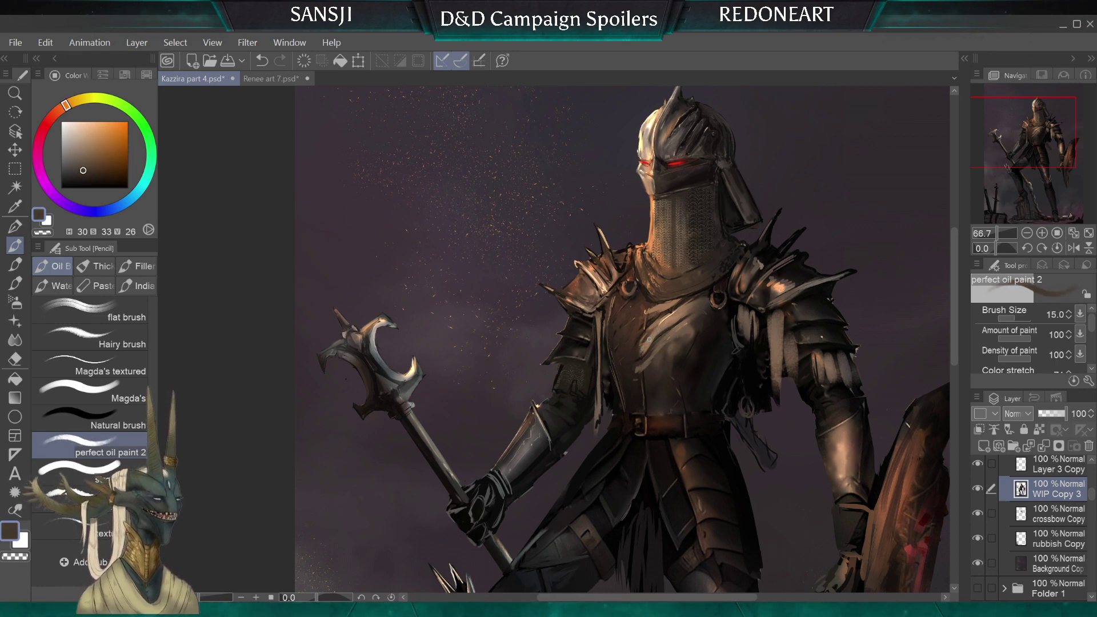
{"action": "left_click", "coordinate": [664, 321], "text": "alt"}
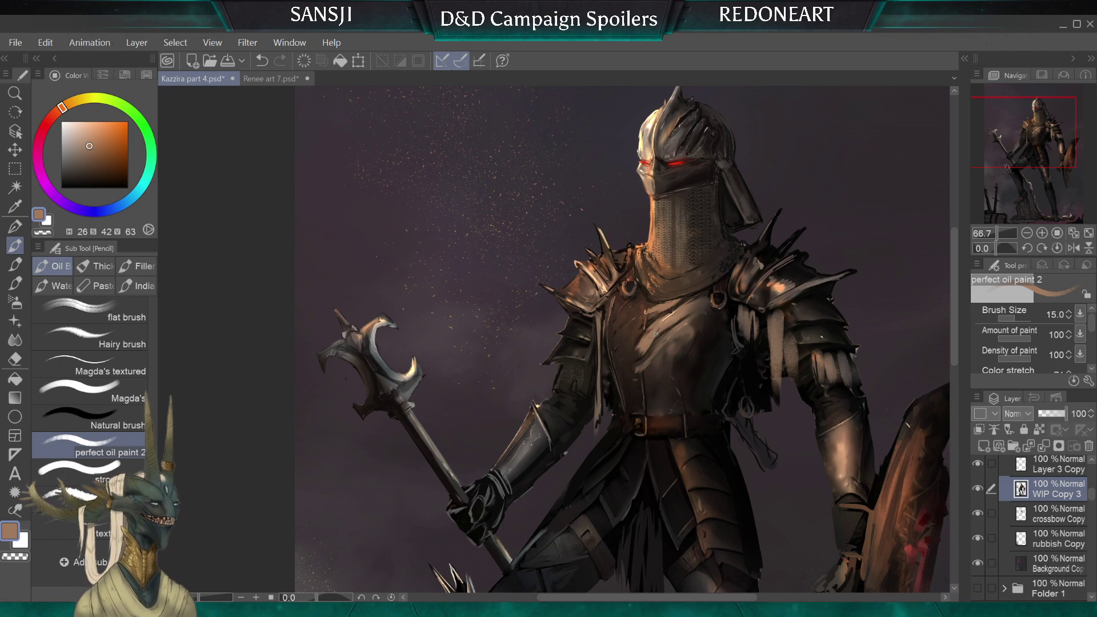
{"action": "key", "text": "bracketleft"}
{"action": "left_click", "coordinate": [672, 330], "text": "alt"}
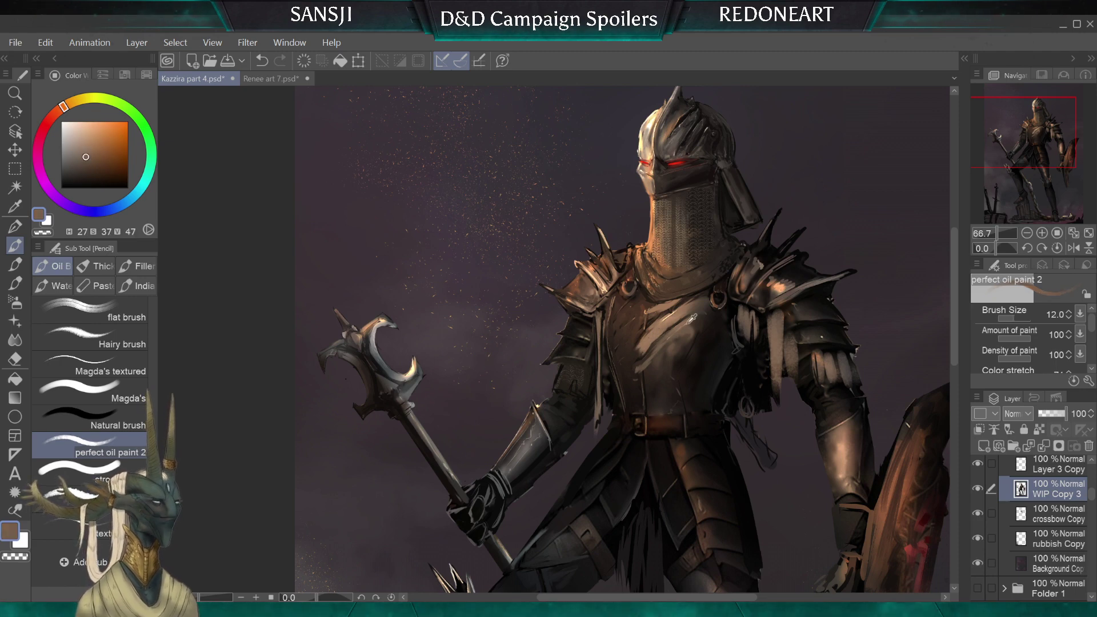
{"action": "key", "text": "bracketleft"}
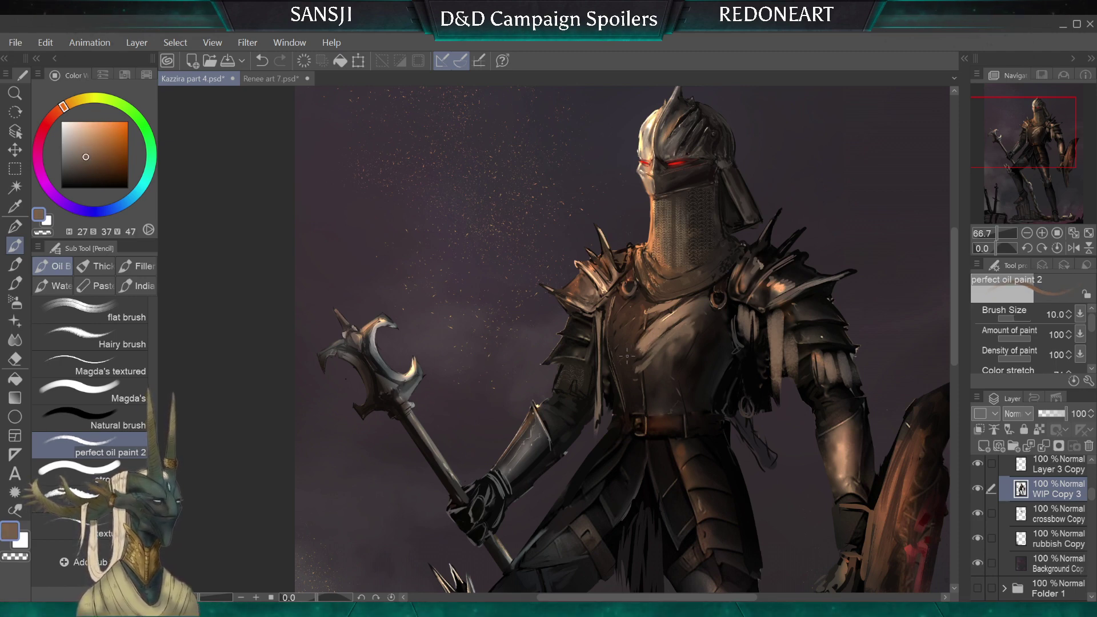
Darken the mace-arm side of the breastplate in sampled dark browns at brush sizes 25 and 17
{"action": "key", "text": "bracketright"}
{"action": "key", "text": "bracketright"}
{"action": "key", "text": "bracketright"}
{"action": "key", "text": "bracketright"}
{"action": "key", "text": "bracketright"}
{"action": "left_click", "coordinate": [639, 346], "text": "alt"}
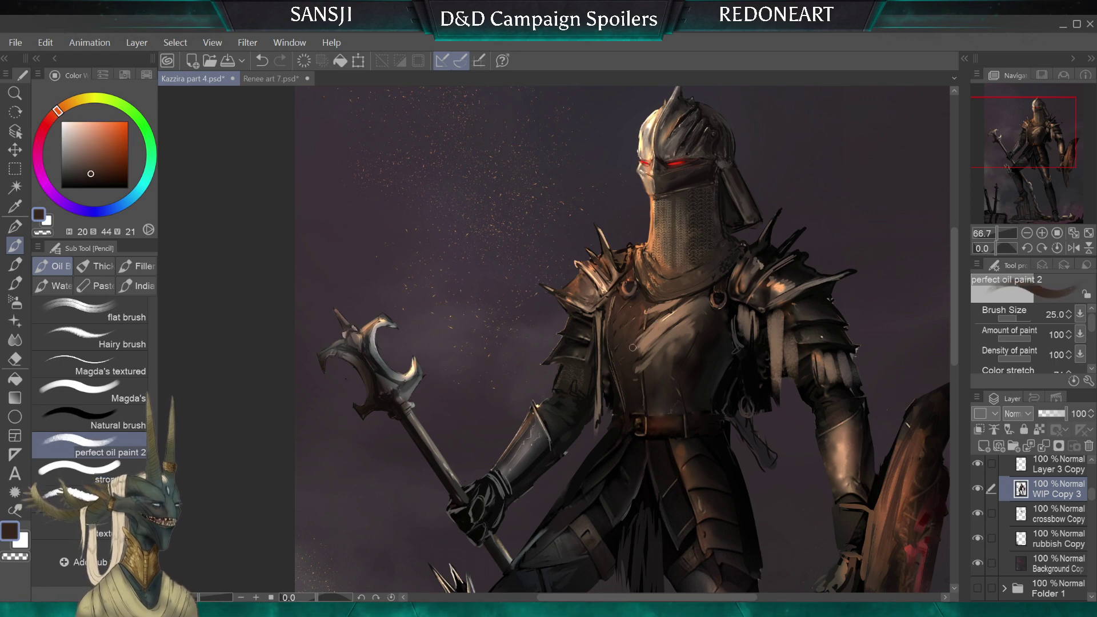
{"action": "left_click", "coordinate": [638, 350], "text": "alt"}
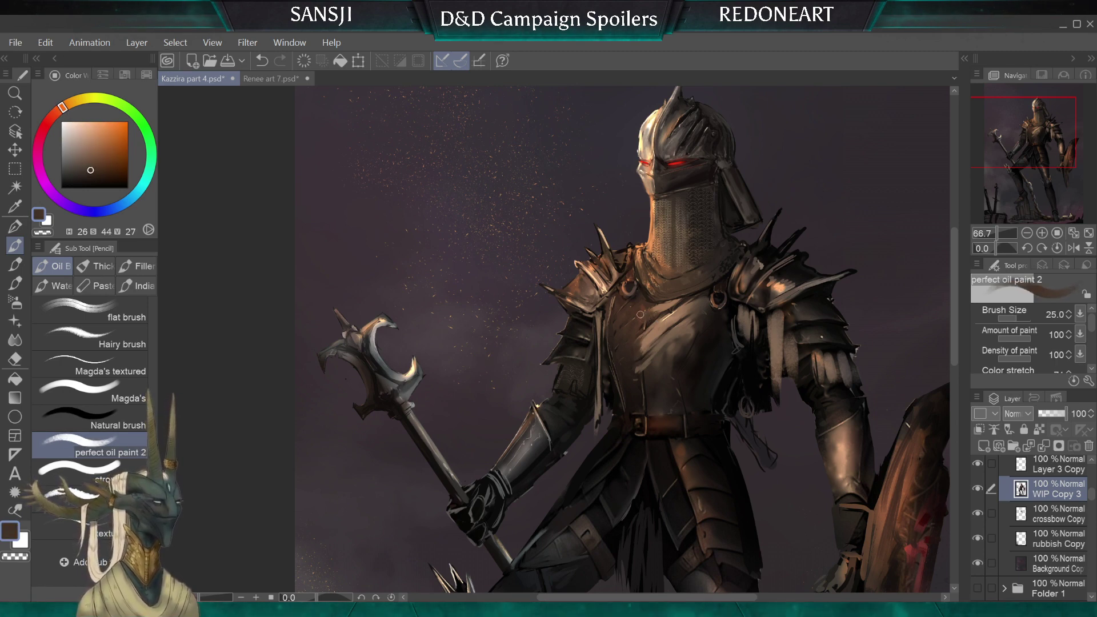
{"action": "key", "text": "bracketleft"}
{"action": "key", "text": "bracketleft"}
{"action": "key", "text": "bracketleft"}
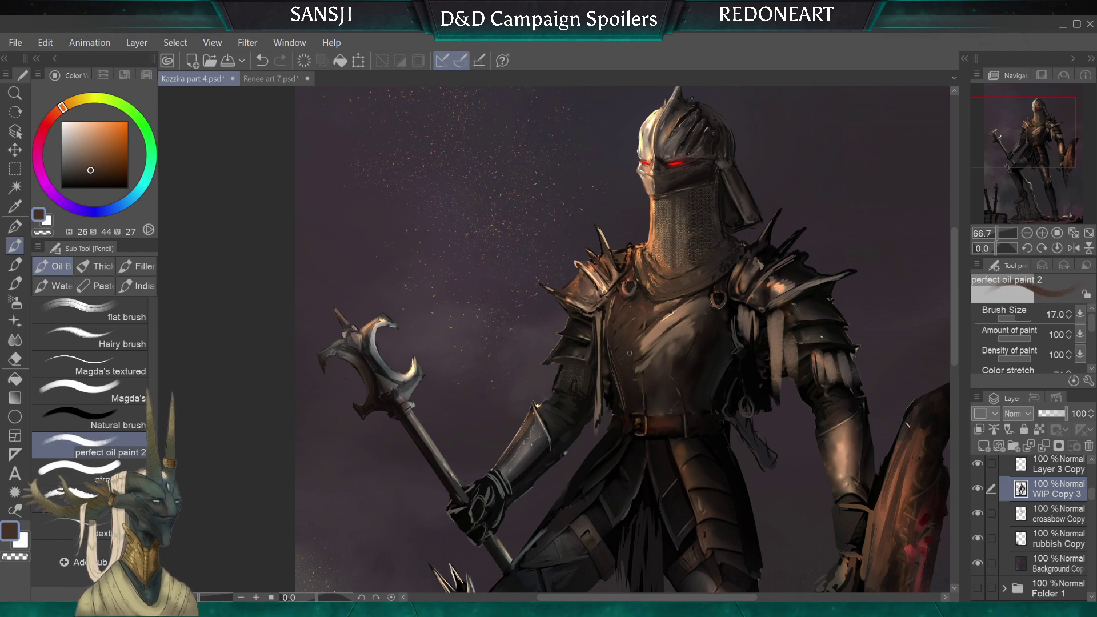
Try dark diagonal scratches across the breastplate in a sampled near-black at brush size 8
{"action": "left_click", "coordinate": [722, 277], "text": "alt"}
{"action": "key", "text": "bracketleft"}
{"action": "key", "text": "bracketleft"}
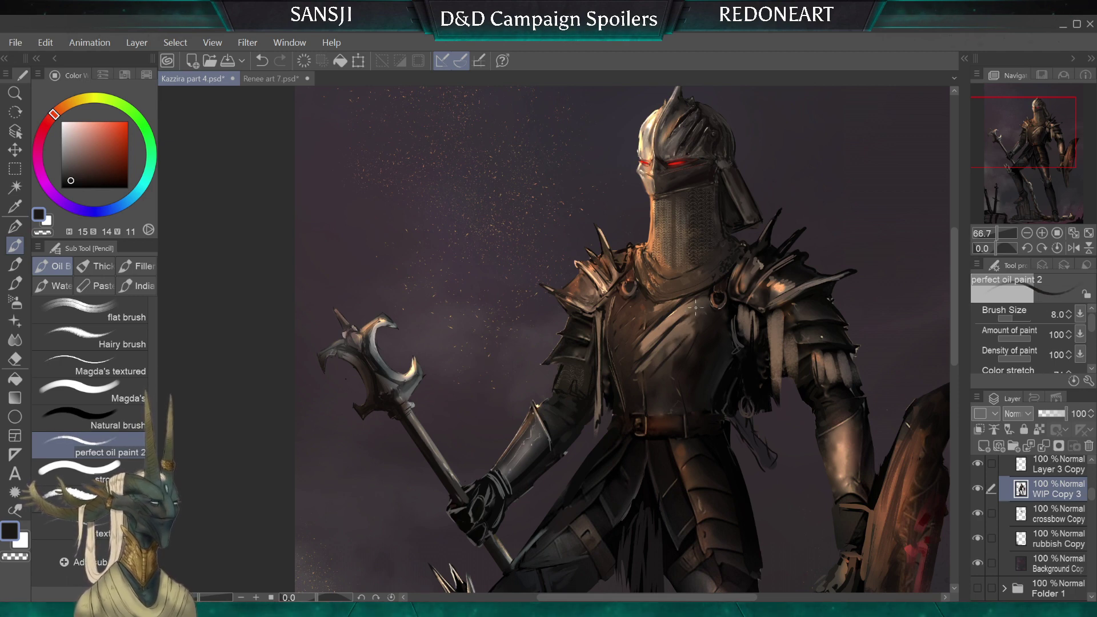
{"action": "key", "text": "bracketright"}
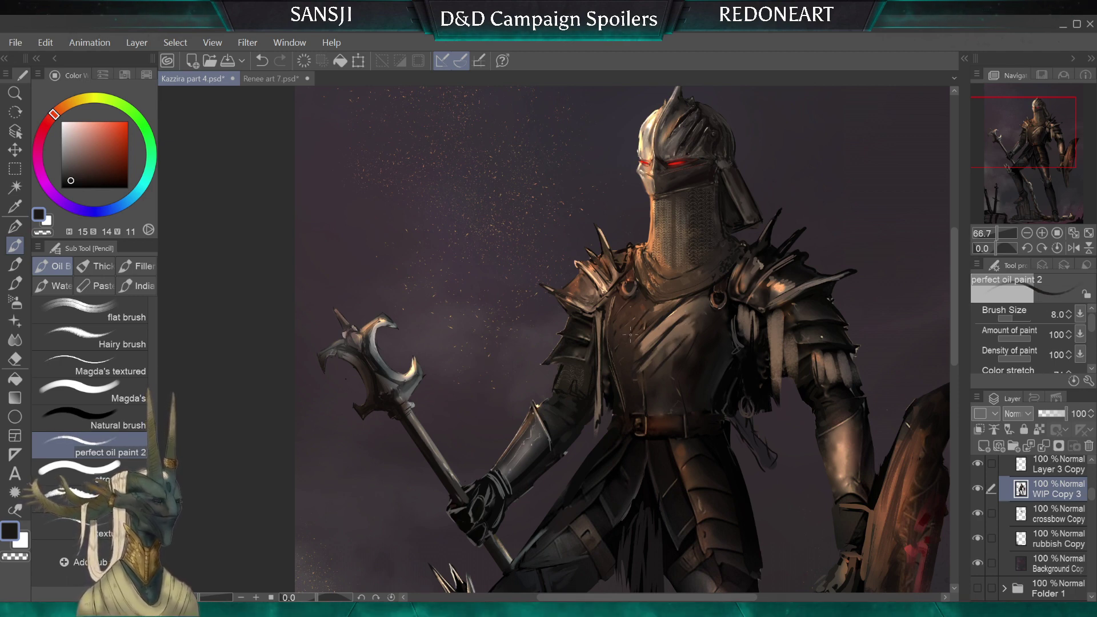
{"action": "key", "text": "bracketleft"}
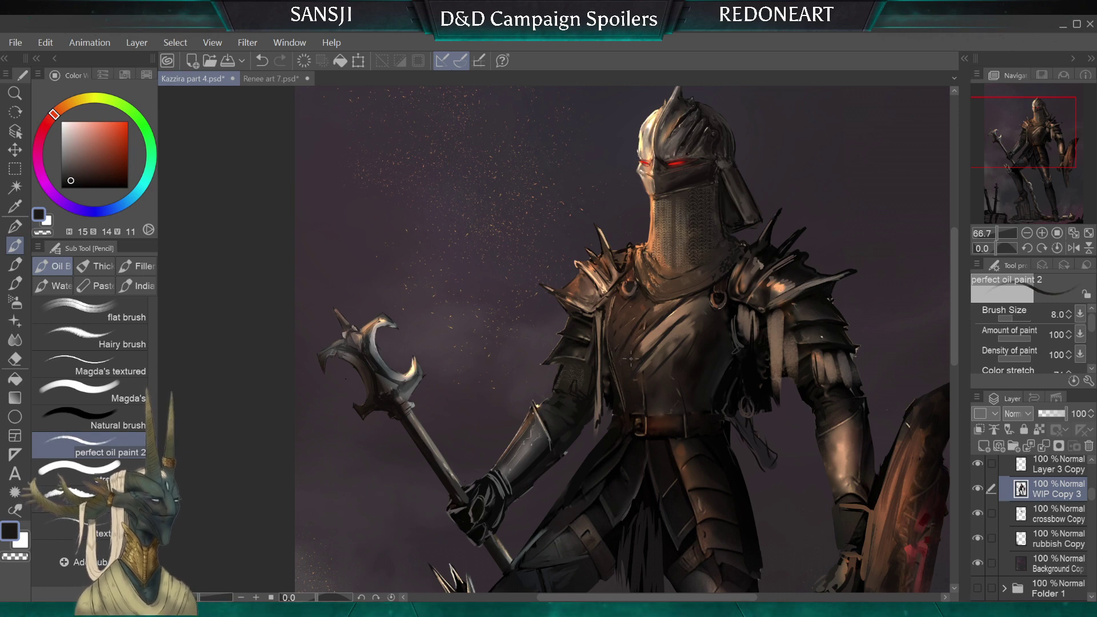
Try pale yellow highlights along the edges of the breastplate scratches at brush size 3
{"action": "left_click", "coordinate": [675, 313], "text": "alt"}
{"action": "key", "text": "bracketleft"}
{"action": "left_click_drag", "start_coordinate": [654, 332], "coordinate": [628, 365]}
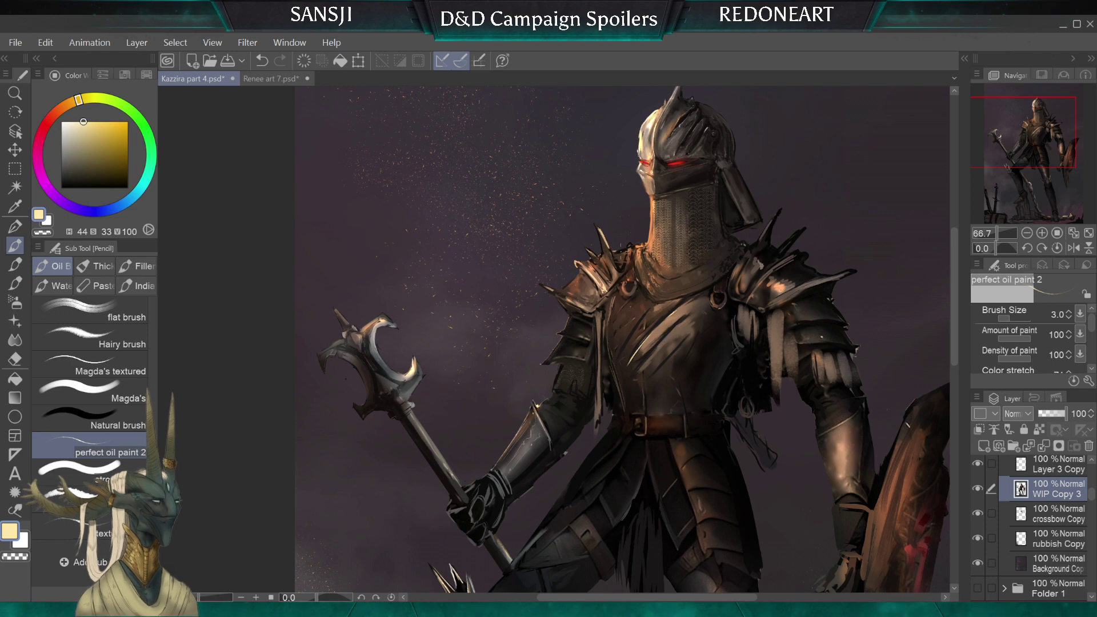
{"action": "key", "text": "bracketright"}
{"action": "key", "text": "bracketright"}
{"action": "key", "text": "bracketright"}
{"action": "mouse_move", "coordinate": [666, 243]}
{"action": "left_mouse_down"}
{"action": "mouse_move", "coordinate": [602, 210]}
{"action": "mouse_move", "coordinate": [622, 252]}
{"action": "left_mouse_up"}
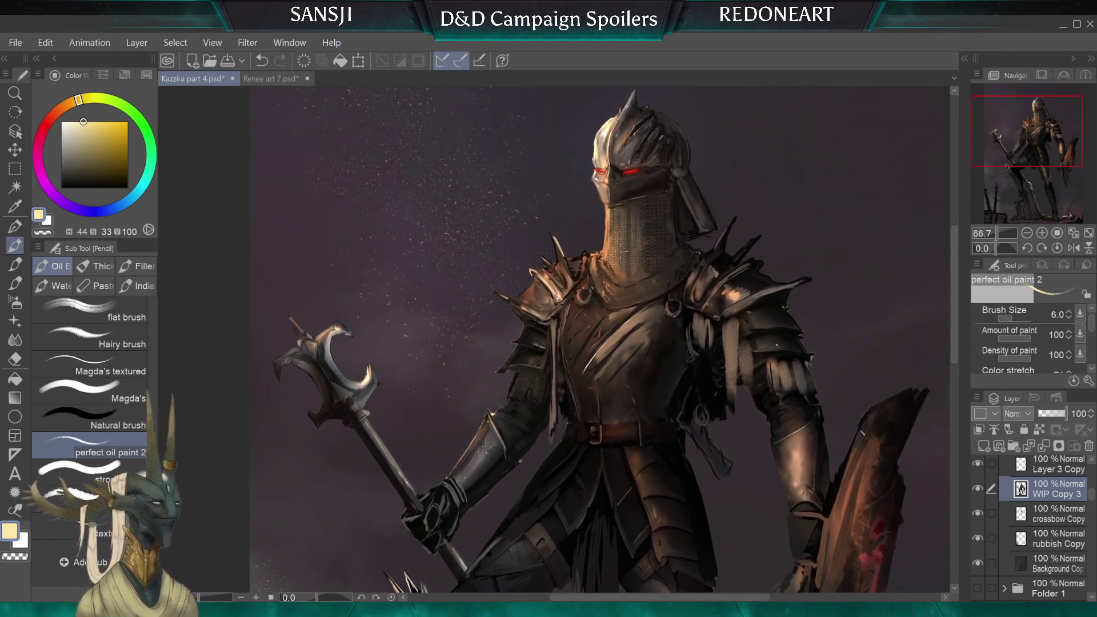
{"action": "scroll", "coordinate": [507, 338], "scroll_direction": "up", "scroll_amount": 1}
{"action": "scroll", "coordinate": [622, 252], "scroll_direction": "up", "scroll_amount": 1}
{"action": "key", "text": "bracketright"}
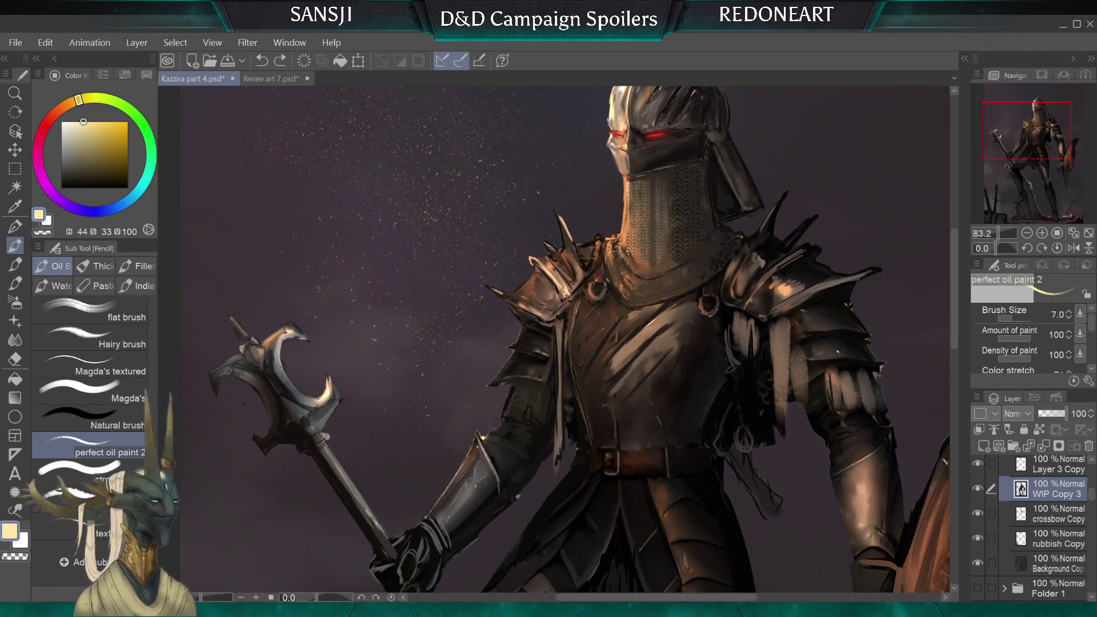
Undo the scratches and their highlights on the breastplate
{"action": "key", "text": "ctrl+z"}
{"action": "key", "text": "ctrl+z"}
{"action": "key", "text": "ctrl+z"}
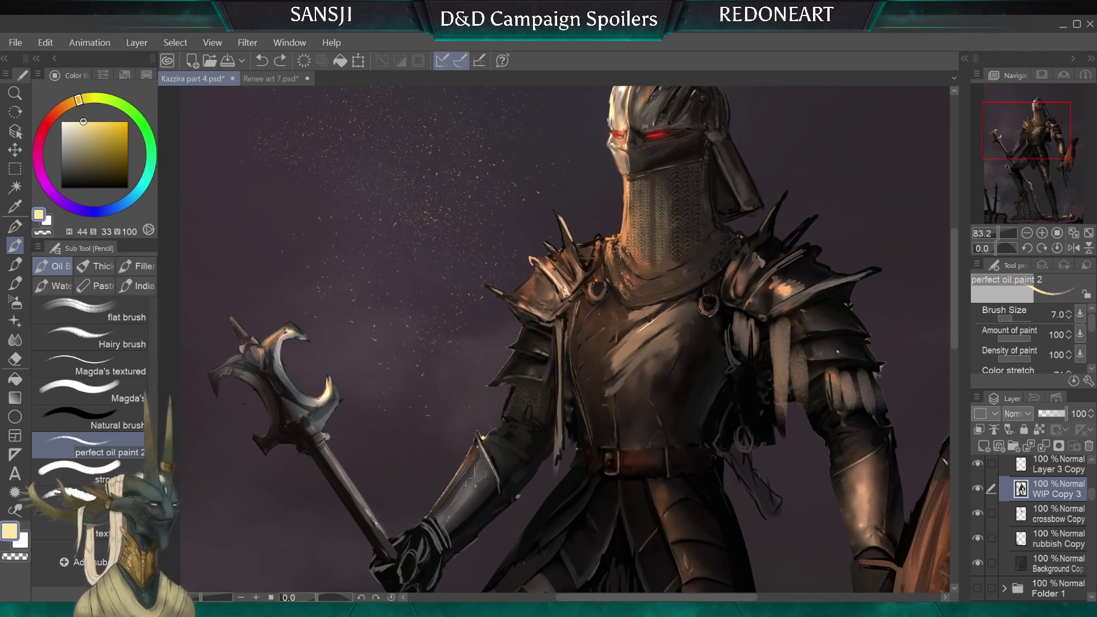
Smooth the light upper chest of the breastplate with sampled light and mid browns, raising the brush size to 30
{"action": "left_click", "coordinate": [636, 342], "text": "alt"}
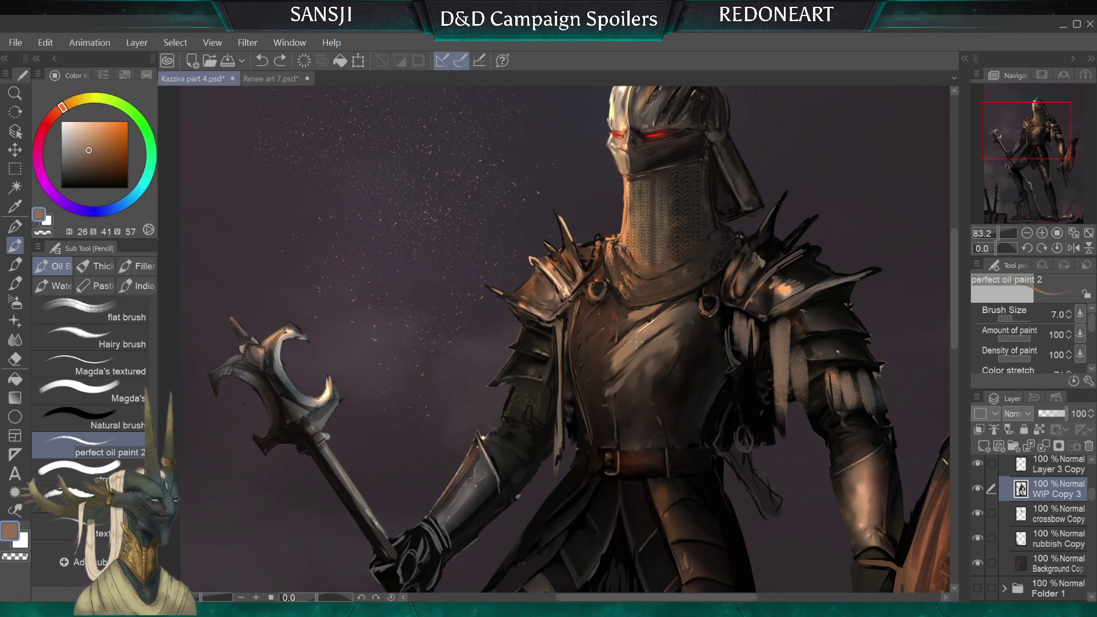
{"action": "key", "text": "bracketright"}
{"action": "key", "text": "bracketright"}
{"action": "left_click", "coordinate": [675, 327], "text": "alt"}
{"action": "left_click_drag", "start_coordinate": [679, 314], "coordinate": [655, 336]}
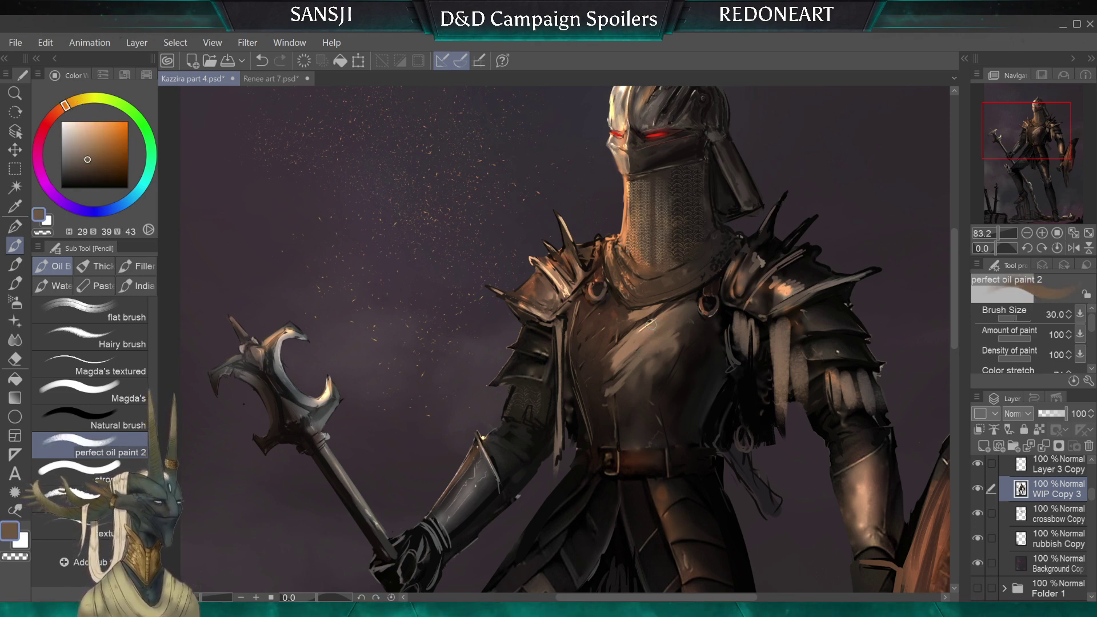
{"action": "key", "text": "bracketright"}
{"action": "left_click", "coordinate": [643, 326], "text": "alt"}
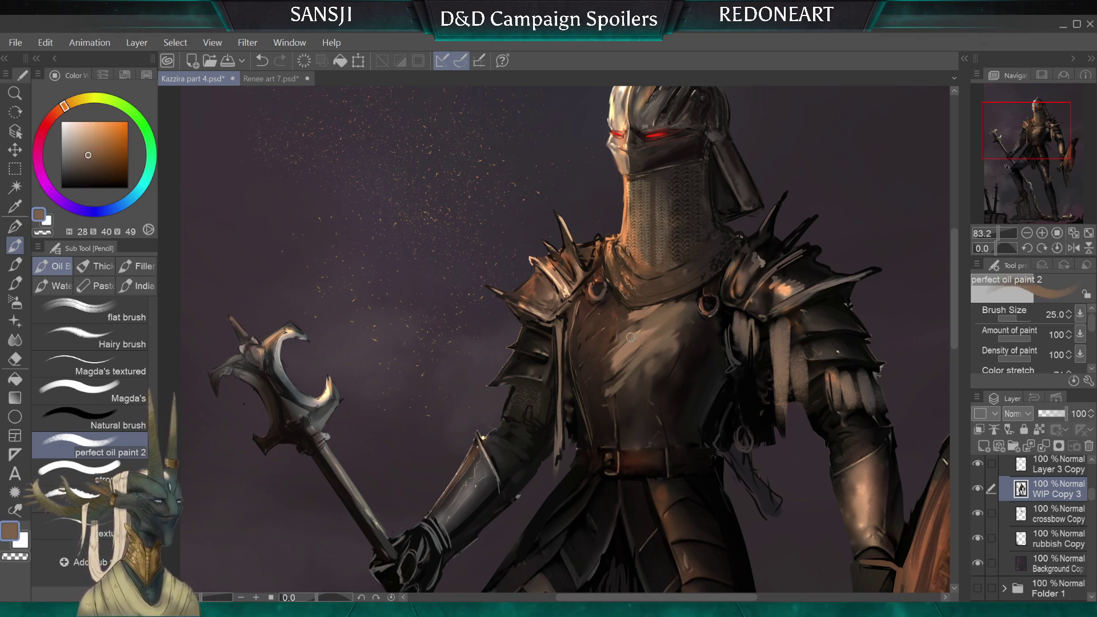
Shade beside the breastplate's central ridge in a sampled near-black at brush sizes 20 and 8
{"action": "key", "text": "bracketleft"}
{"action": "left_click", "coordinate": [606, 350], "text": "alt"}
{"action": "left_click_drag", "start_coordinate": [609, 344], "coordinate": [606, 395]}
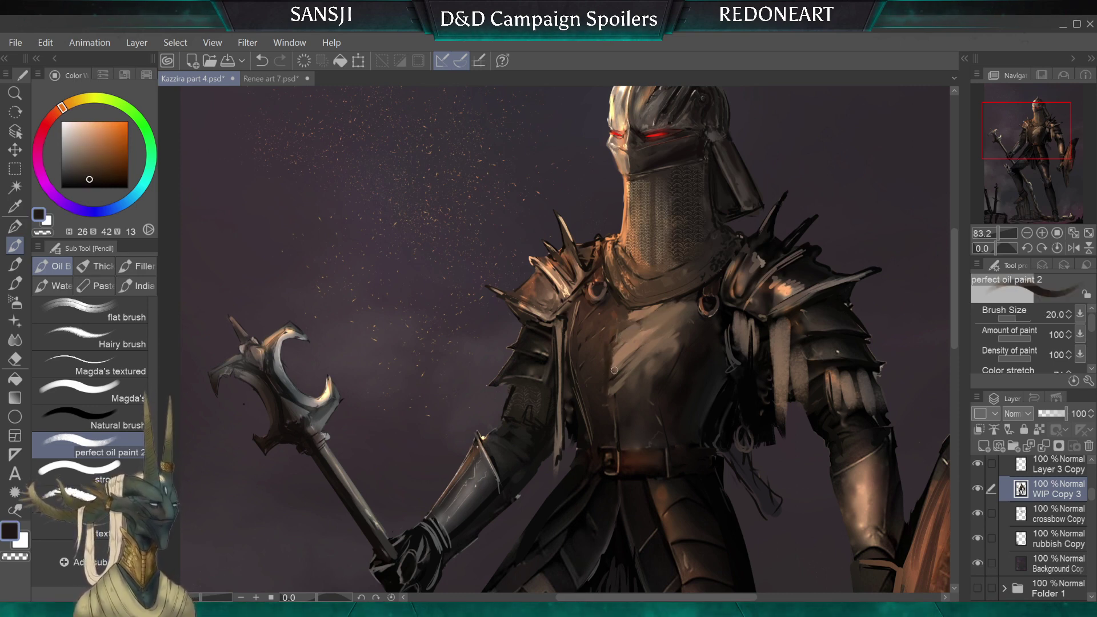
{"action": "key", "text": "bracketleft"}
{"action": "key", "text": "bracketleft"}
{"action": "key", "text": "bracketleft"}
{"action": "key", "text": "bracketleft"}
{"action": "key", "text": "bracketleft"}
{"action": "key", "text": "bracketleft"}
{"action": "key", "text": "bracketleft"}
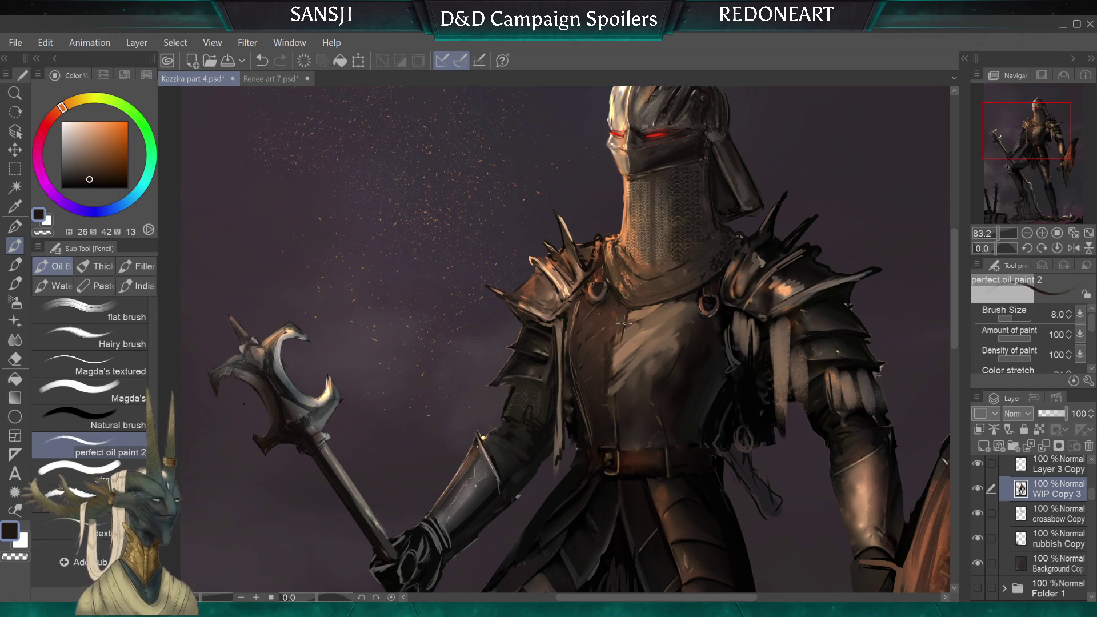
Refine the breastplate's central ridge with sampled mid brown at size 10 and dark brown at size 20
{"action": "left_click", "coordinate": [609, 378], "text": "alt"}
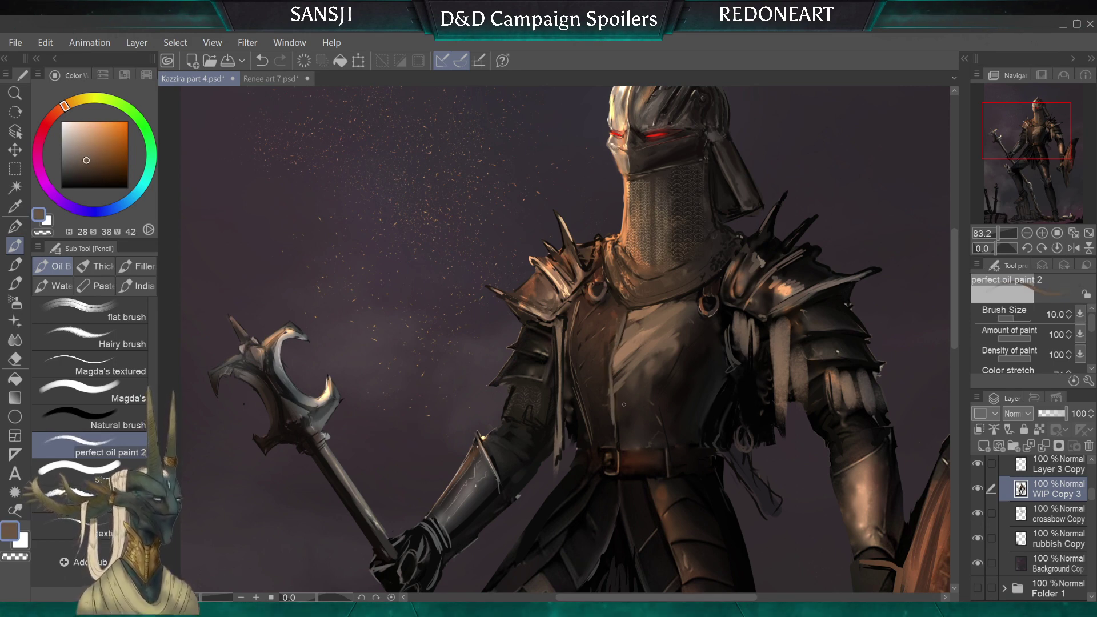
{"action": "left_click", "coordinate": [619, 377], "text": "alt"}
{"action": "key", "text": "bracketright"}
{"action": "key", "text": "bracketright"}
{"action": "key", "text": "bracketright"}
{"action": "key", "text": "bracketright"}
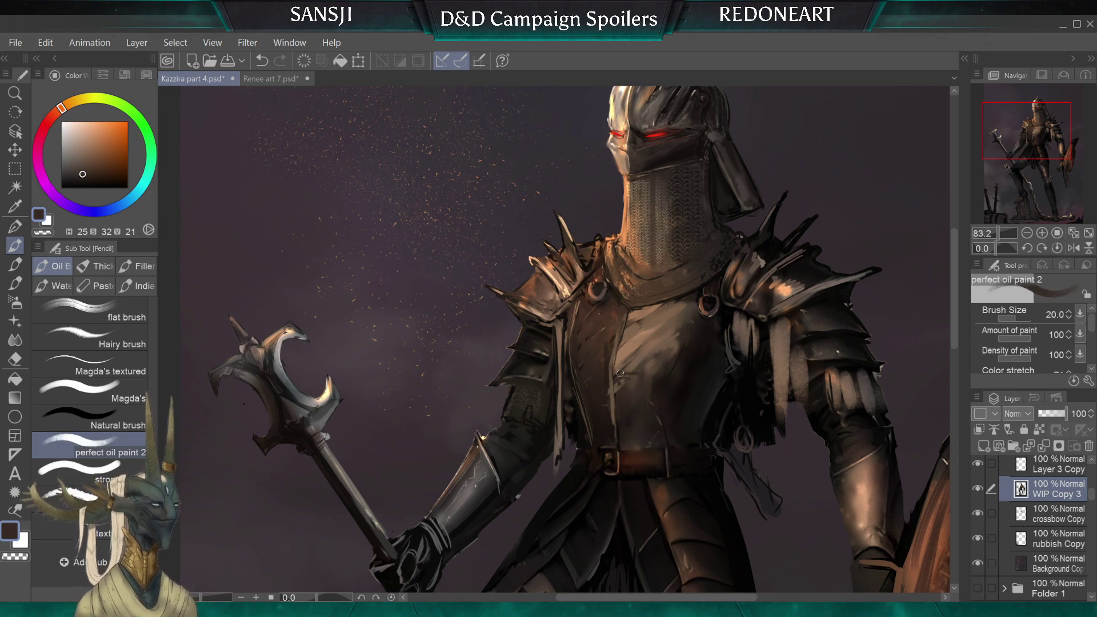
Blend the light side of the central ridge with sampled light brown at sizes 15 and 50 and near-black at size 8
{"action": "left_click", "coordinate": [623, 350], "text": "alt"}
{"action": "mouse_move", "coordinate": [619, 361]}
{"action": "left_mouse_down"}
{"action": "mouse_move", "coordinate": [616, 396]}
{"action": "mouse_move", "coordinate": [626, 318]}
{"action": "mouse_move", "coordinate": [616, 430]}
{"action": "left_mouse_up"}
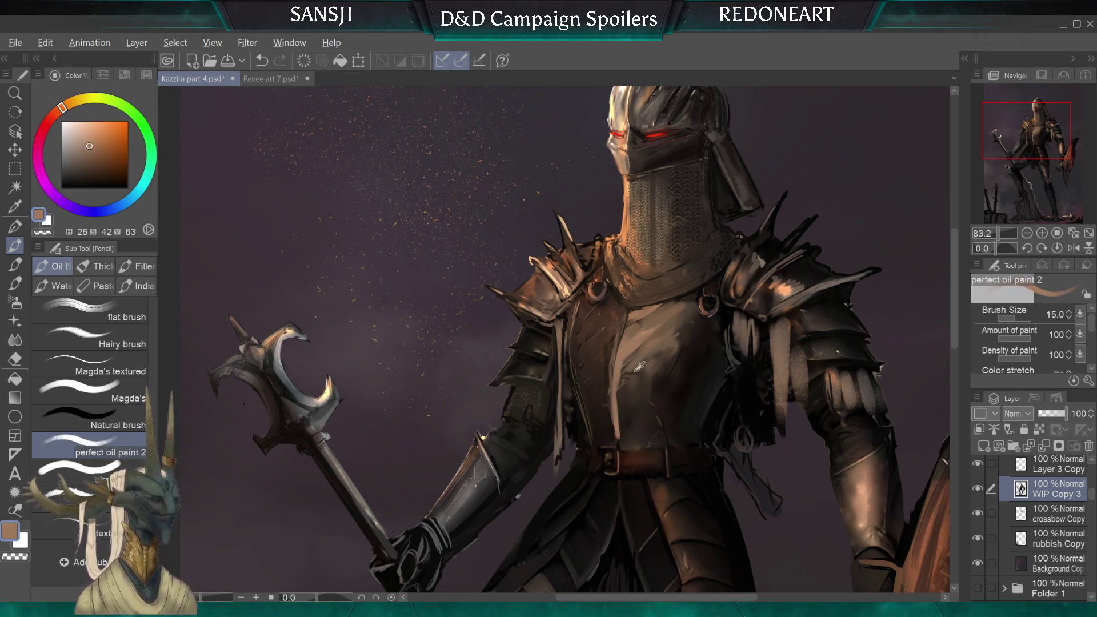
{"action": "key", "text": "bracketleft"}
{"action": "left_click", "coordinate": [620, 389], "text": "alt"}
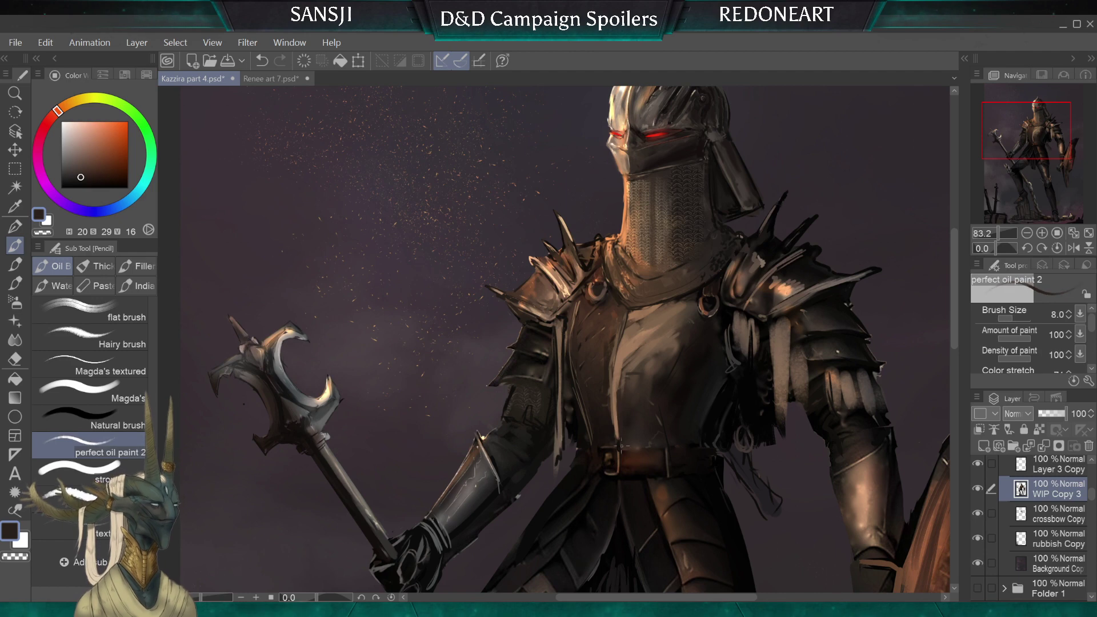
{"action": "key", "text": "bracketright"}
{"action": "key", "text": "bracketright"}
{"action": "key", "text": "bracketright"}
{"action": "key", "text": "bracketright"}
{"action": "left_click", "coordinate": [628, 364], "text": "alt"}
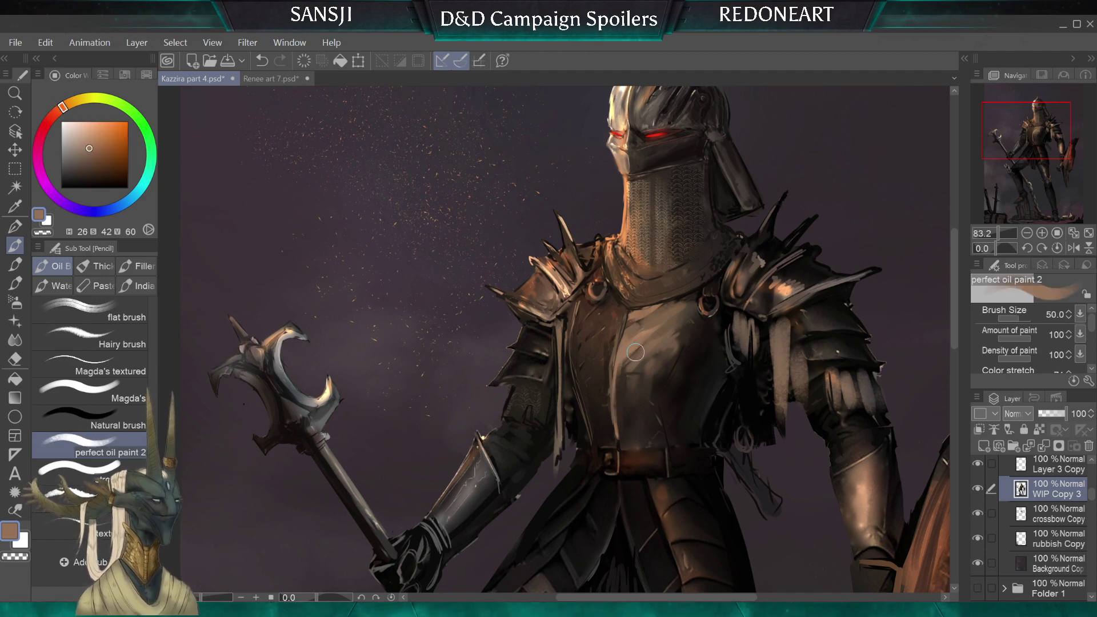
Smooth the darker mace-arm half of the breastplate in a sampled dark brown at brush size 25
{"action": "key", "text": "bracketleft"}
{"action": "key", "text": "bracketleft"}
{"action": "key", "text": "bracketleft"}
{"action": "key", "text": "bracketleft"}
{"action": "left_click", "coordinate": [673, 290], "text": "alt"}
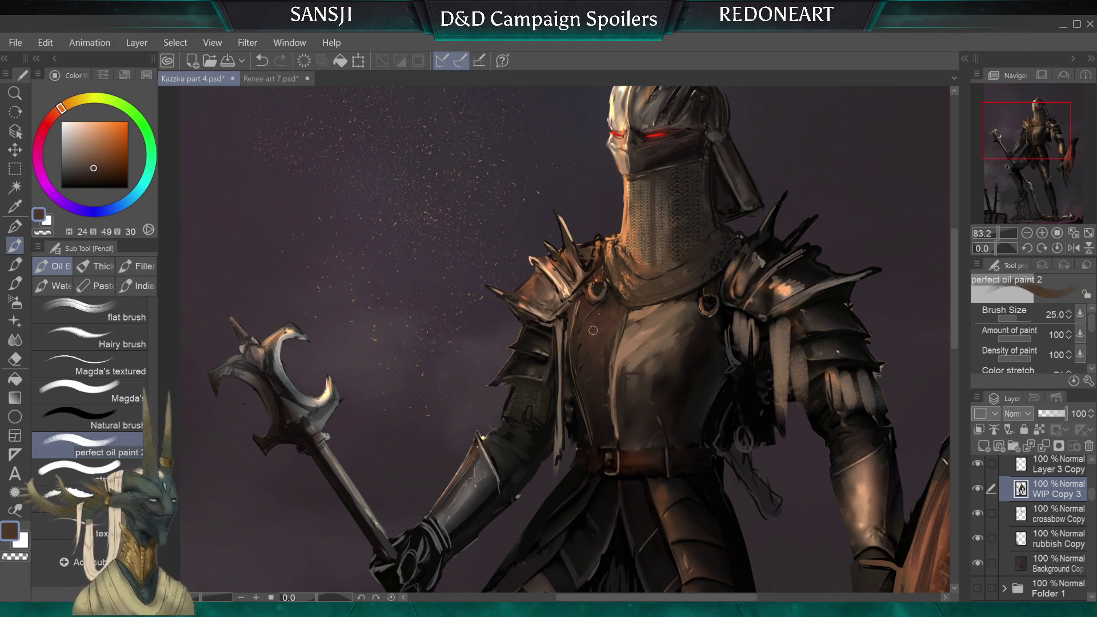
Draw parallel diagonal scratches across the breastplate's central ridge in dark brown at brush size 8
{"action": "key", "text": "bracketleft"}
{"action": "key", "text": "bracketleft"}
{"action": "key", "text": "bracketleft"}
{"action": "key", "text": "bracketleft"}
{"action": "key", "text": "bracketleft"}
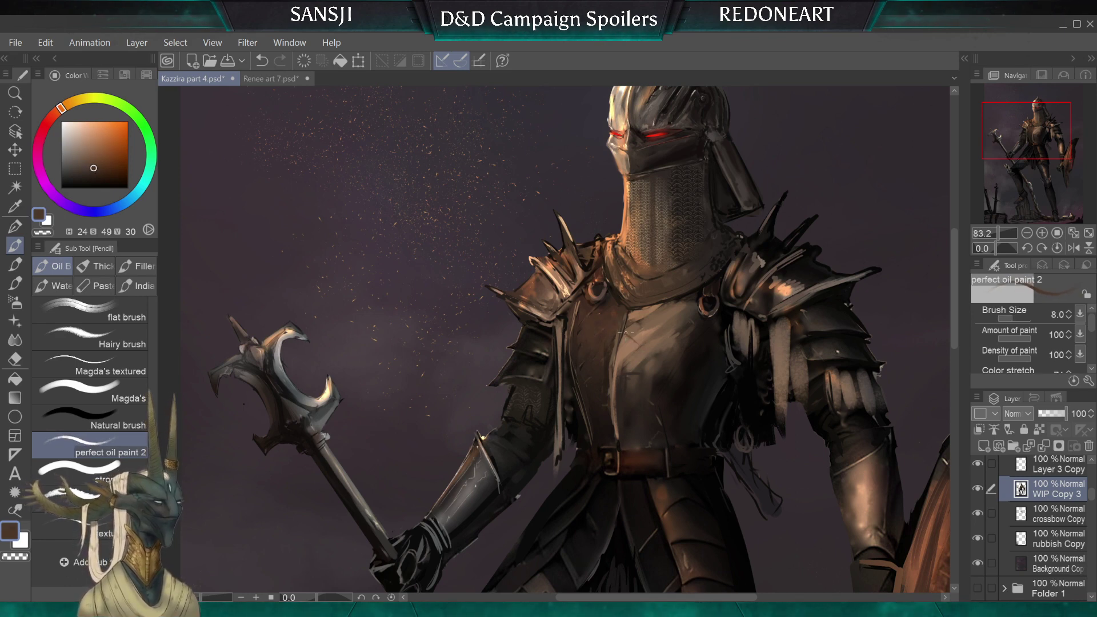
{"action": "key", "text": "bracketright"}
{"action": "key", "text": "bracketright"}
{"action": "left_click_drag", "start_coordinate": [626, 332], "coordinate": [652, 353]}
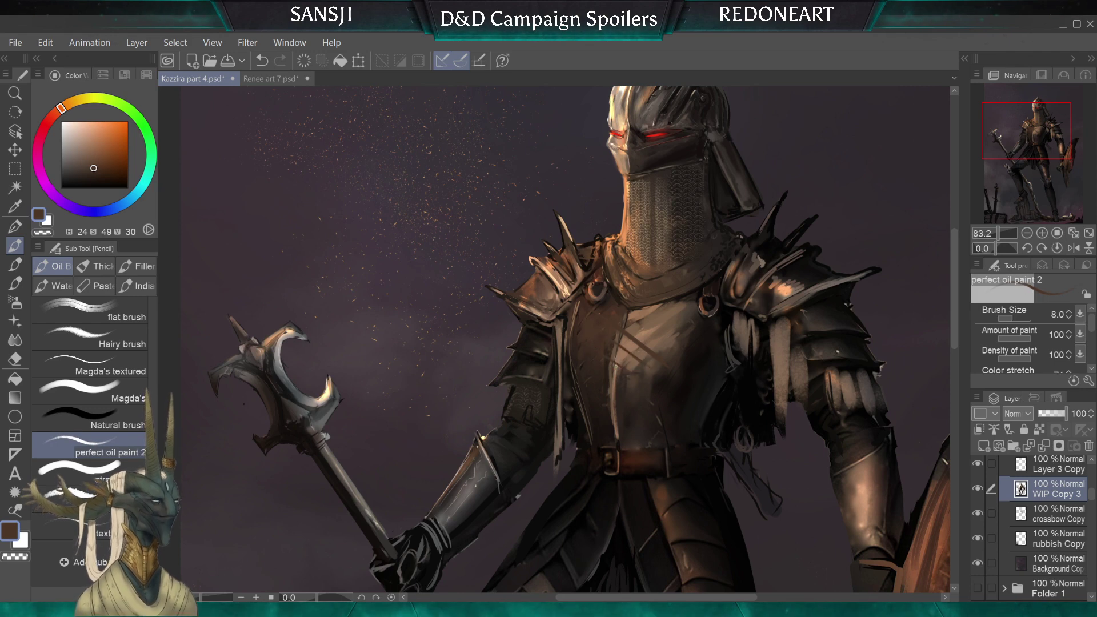
Extend and deepen the diagonal breastplate scratches in a sampled near-black at brush sizes 8, 7 and 10
{"action": "left_click", "coordinate": [619, 329], "text": "alt"}
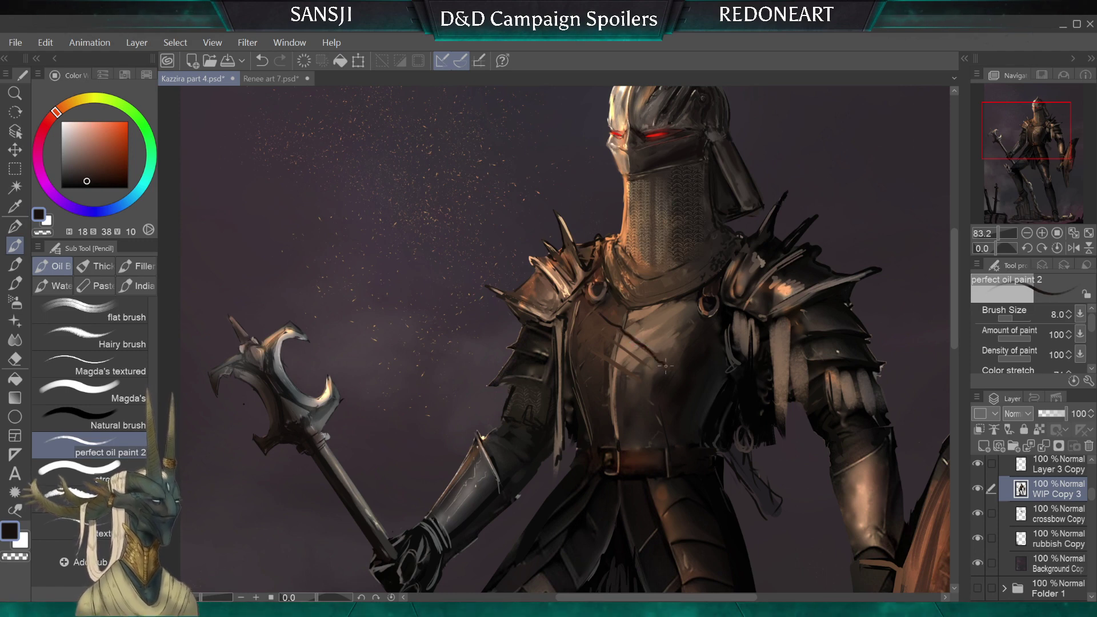
{"action": "key", "text": "bracketleft"}
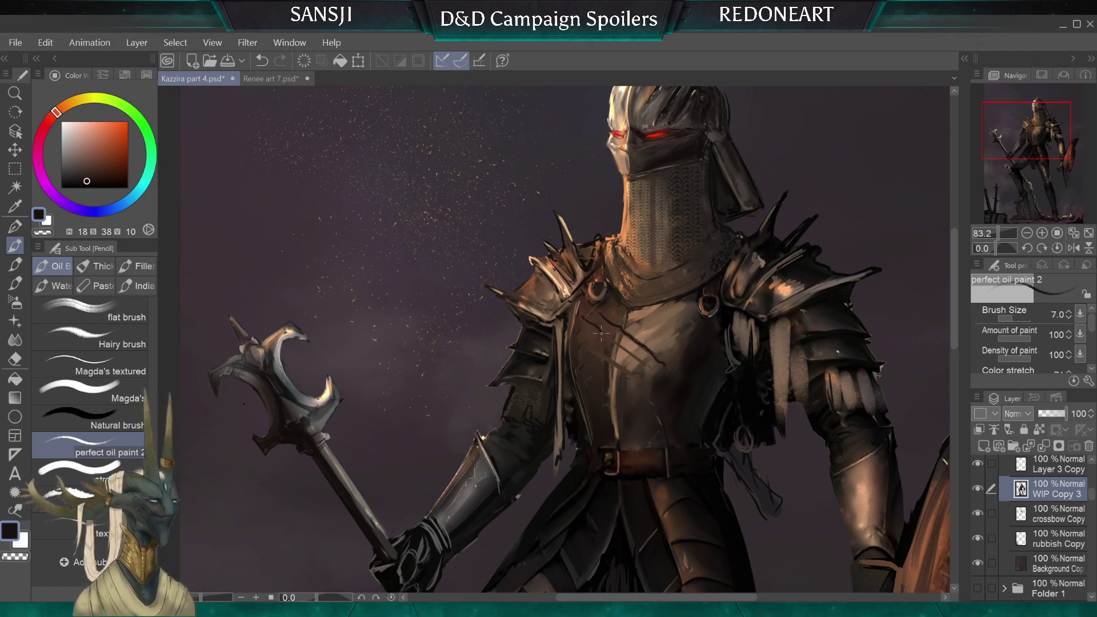
{"action": "key", "text": "bracketright"}
{"action": "key", "text": "bracketright"}
{"action": "key", "text": "bracketright"}
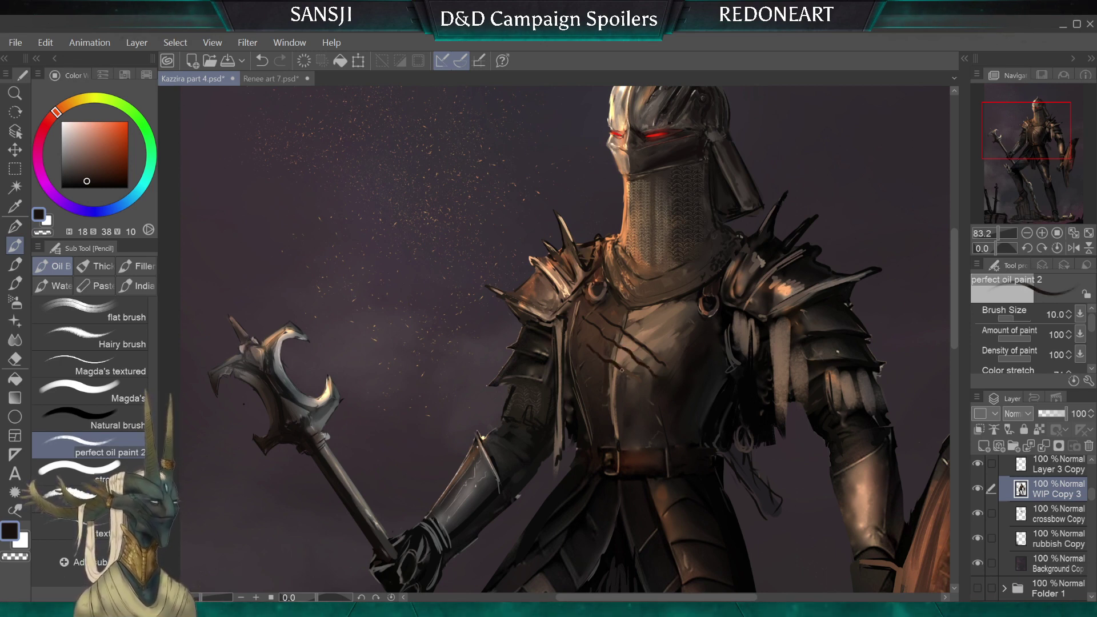
Reduce the brush size to 5 and examine the scratched breastplate within the whole figure
{"action": "key", "text": "bracketleft"}
{"action": "key", "text": "bracketleft"}
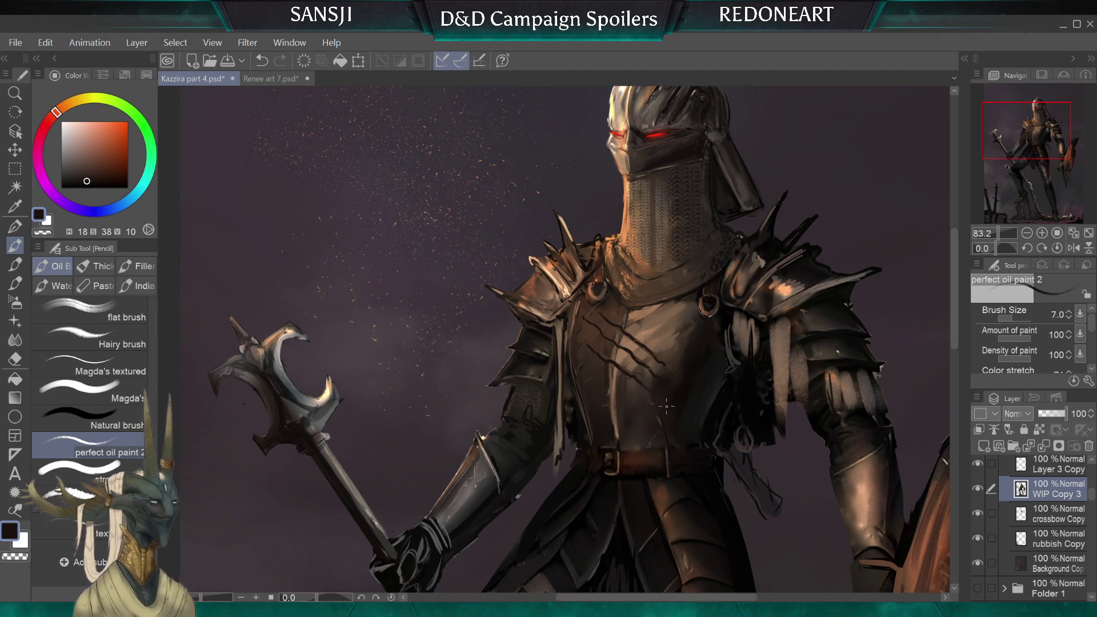
{"action": "key", "text": "bracketleft"}
{"action": "key", "text": "bracketleft"}
{"action": "scroll", "coordinate": [454, 334], "scroll_direction": "down", "scroll_amount": 4}
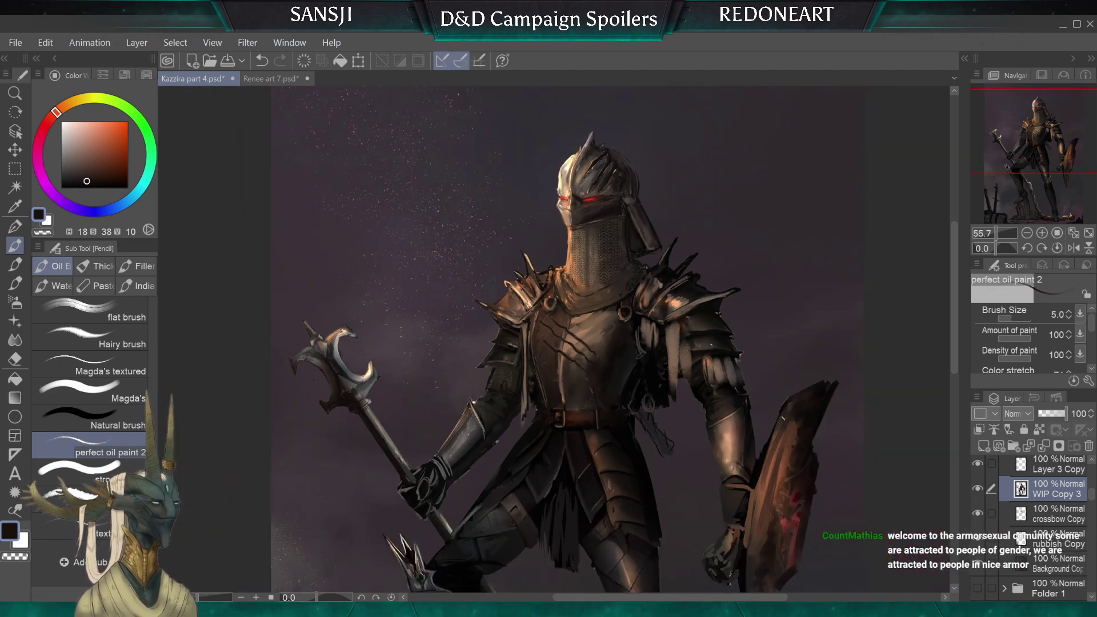
{"action": "scroll", "coordinate": [706, 308], "scroll_direction": "down", "scroll_amount": 3}
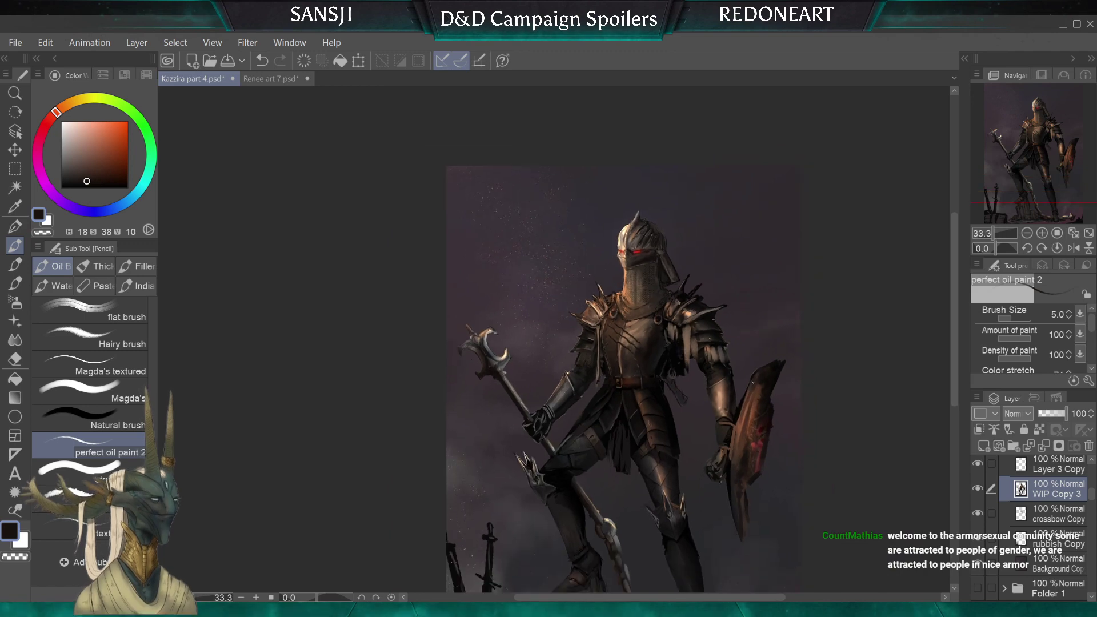
{"action": "scroll", "coordinate": [623, 377], "scroll_direction": "down", "scroll_amount": 1}
{"action": "scroll", "coordinate": [598, 349], "scroll_direction": "down", "scroll_amount": 1}
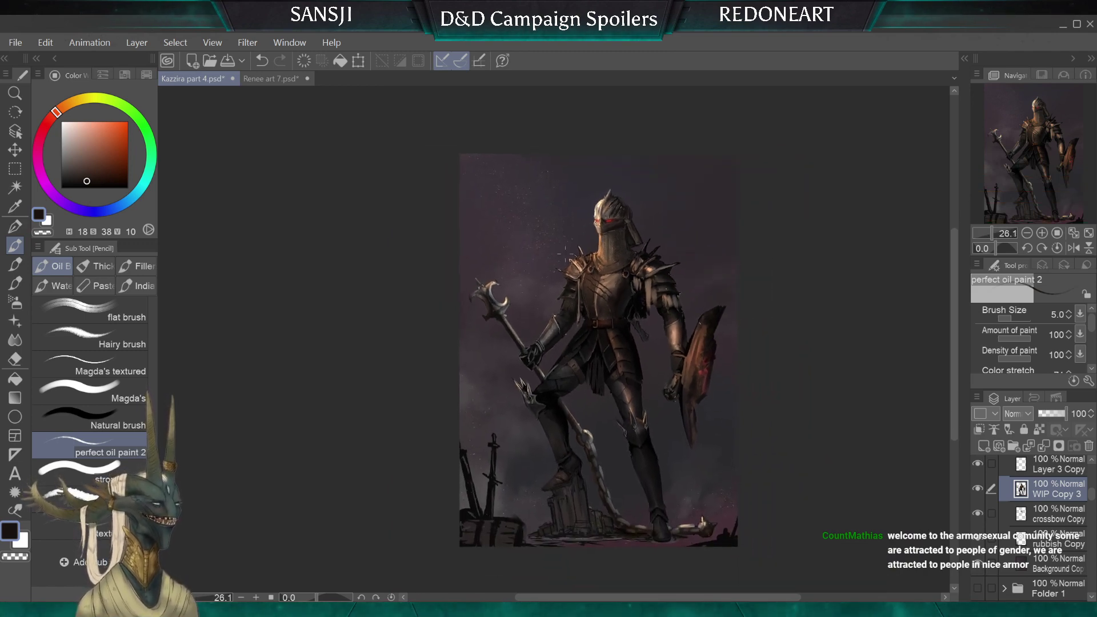
{"action": "scroll", "coordinate": [490, 380], "scroll_direction": "up", "scroll_amount": 1}
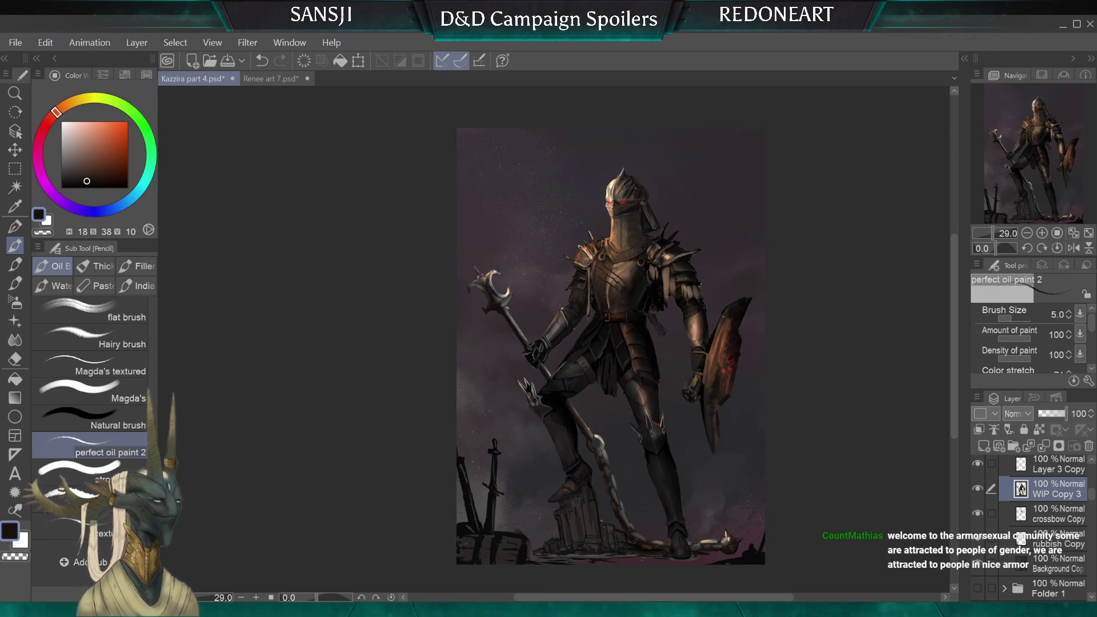
{"action": "scroll", "coordinate": [595, 346], "scroll_direction": "up", "scroll_amount": 1}
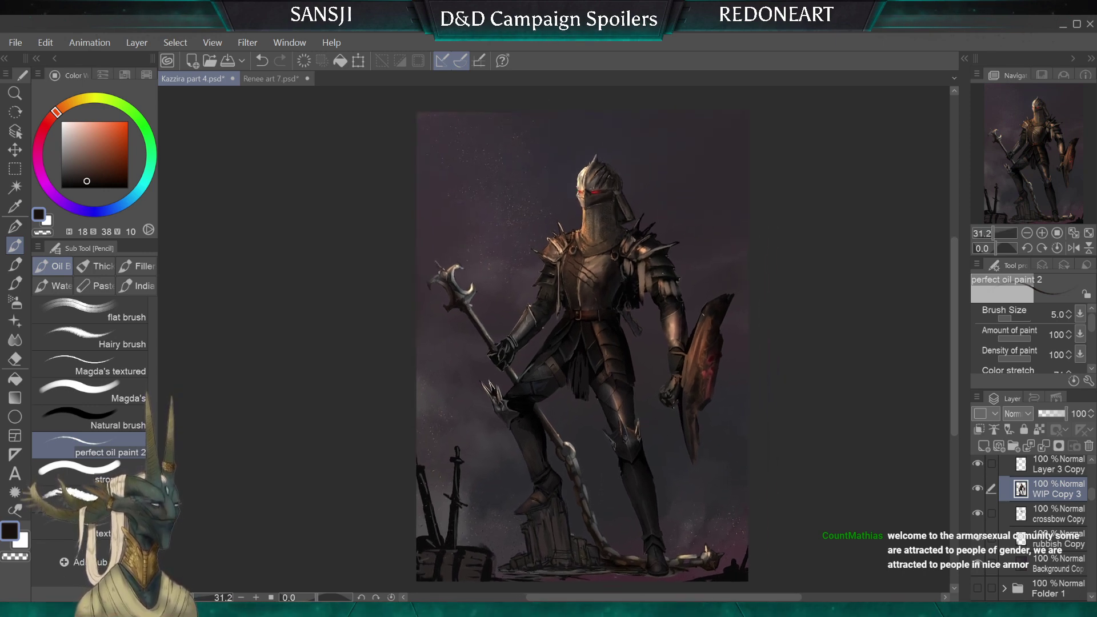
{"action": "scroll", "coordinate": [590, 231], "scroll_direction": "up", "scroll_amount": 7}
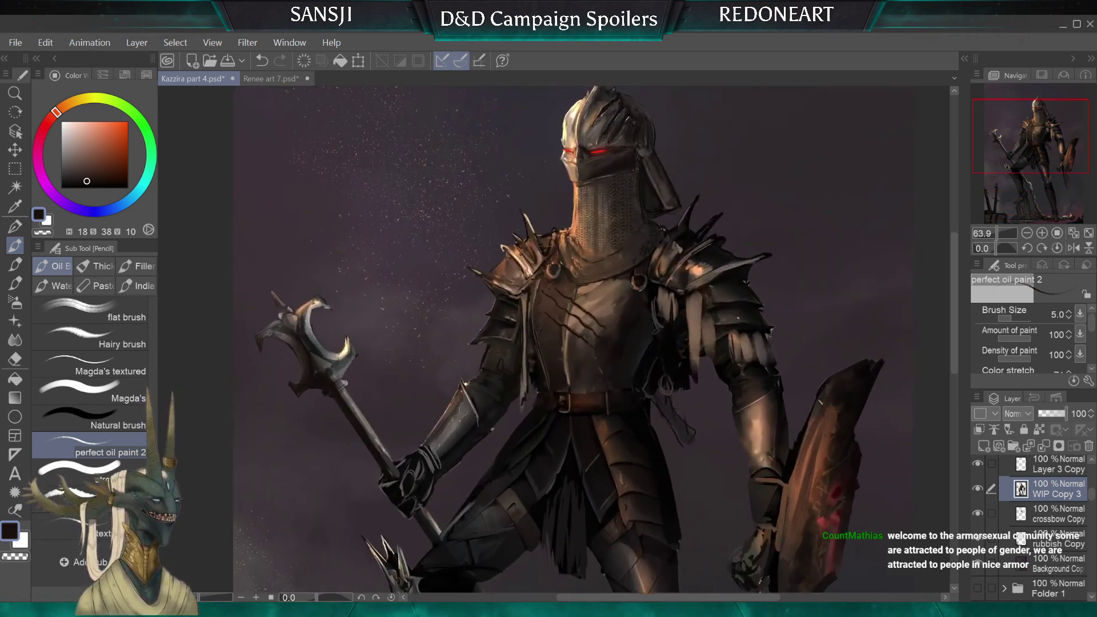
{"action": "scroll", "coordinate": [552, 366], "scroll_direction": "up", "scroll_amount": 1}
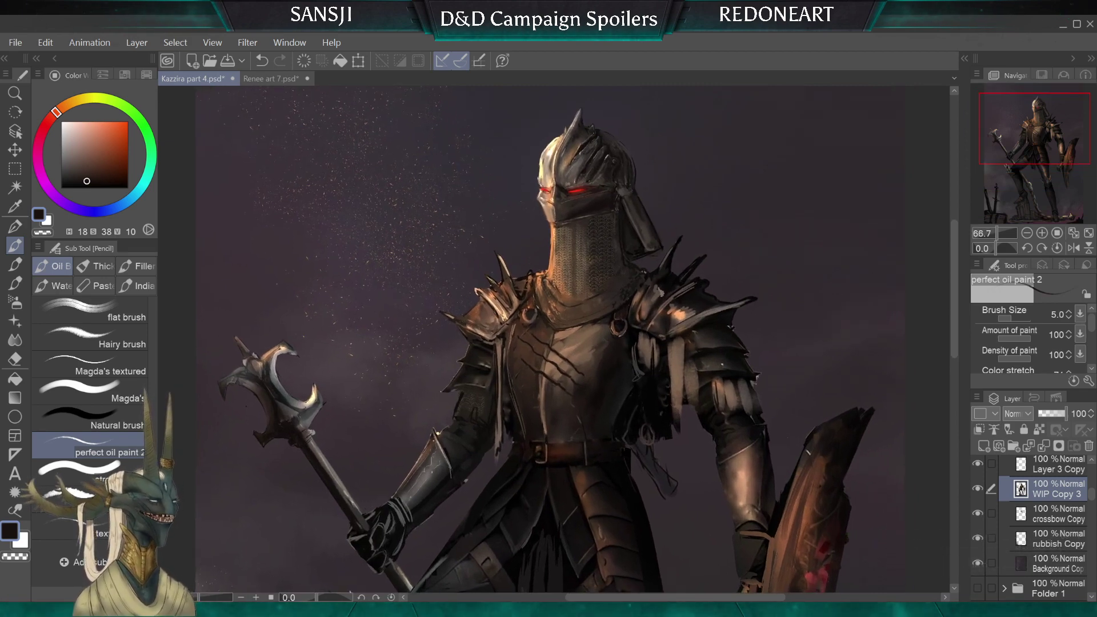
{"action": "left_click_drag", "start_coordinate": [453, 568], "coordinate": [443, 577]}
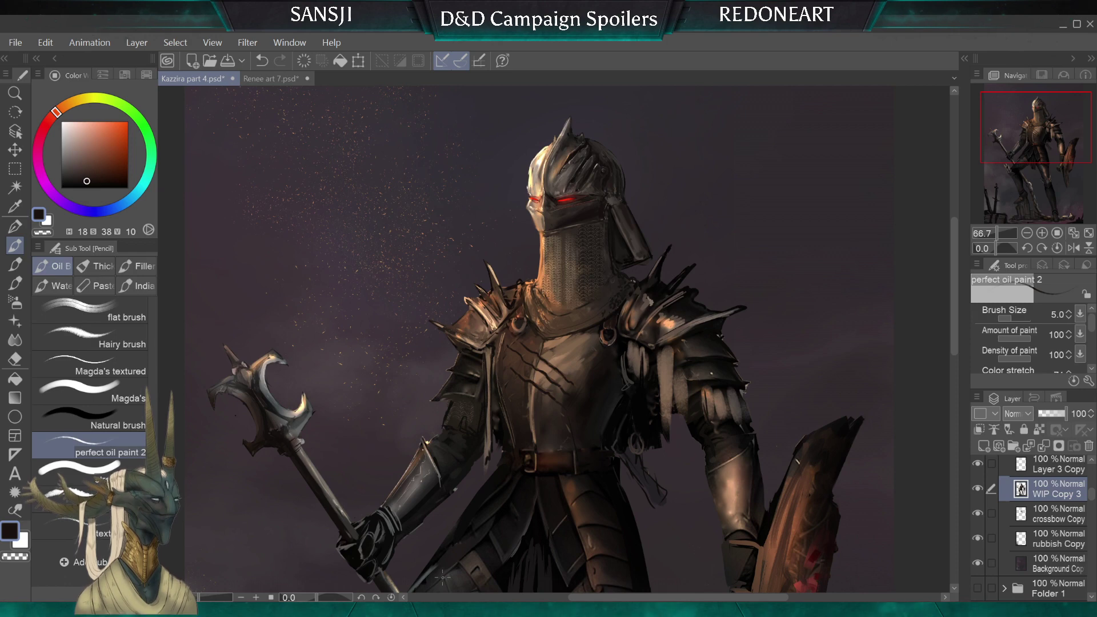
Highlight the edges of the diagonal breastplate scratches in light beige sampled from the helmet, varying the brush size between 1 and 5
{"action": "key", "text": "]"}
{"action": "left_click", "coordinate": [544, 197], "text": "alt"}
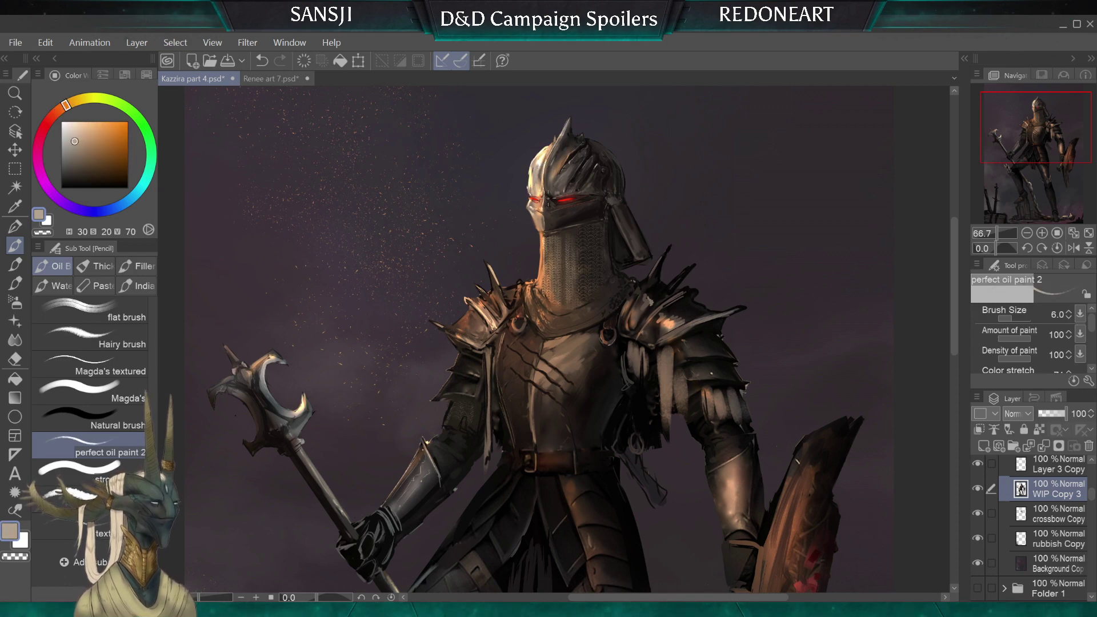
{"action": "key", "text": "bracketleft"}
{"action": "key", "text": "bracketleft"}
{"action": "key", "text": "bracketleft"}
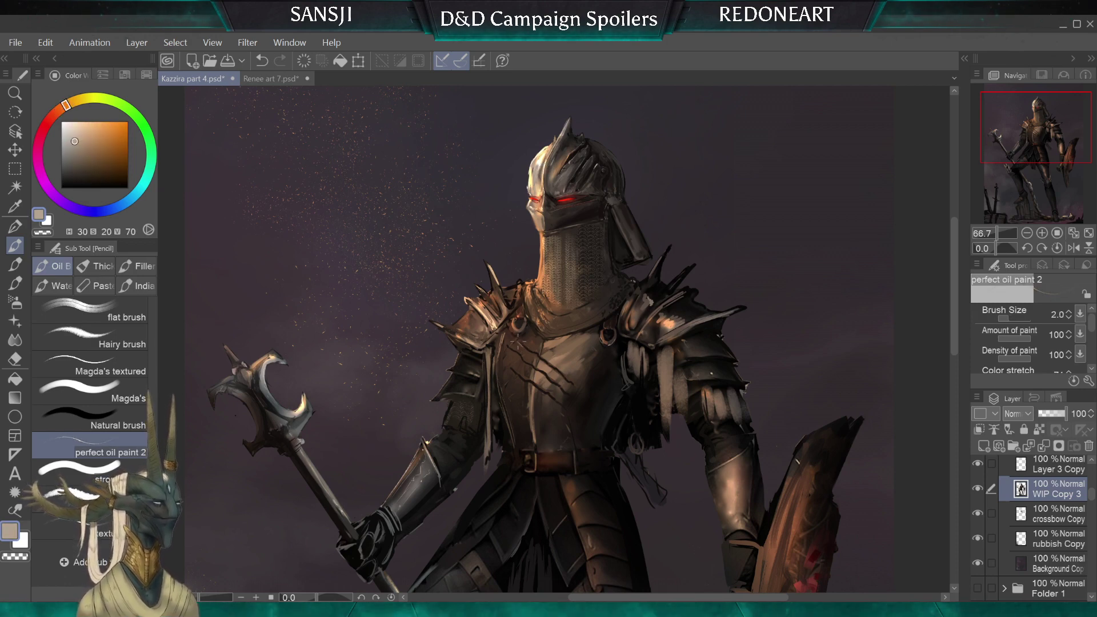
{"action": "key", "text": "bracketright"}
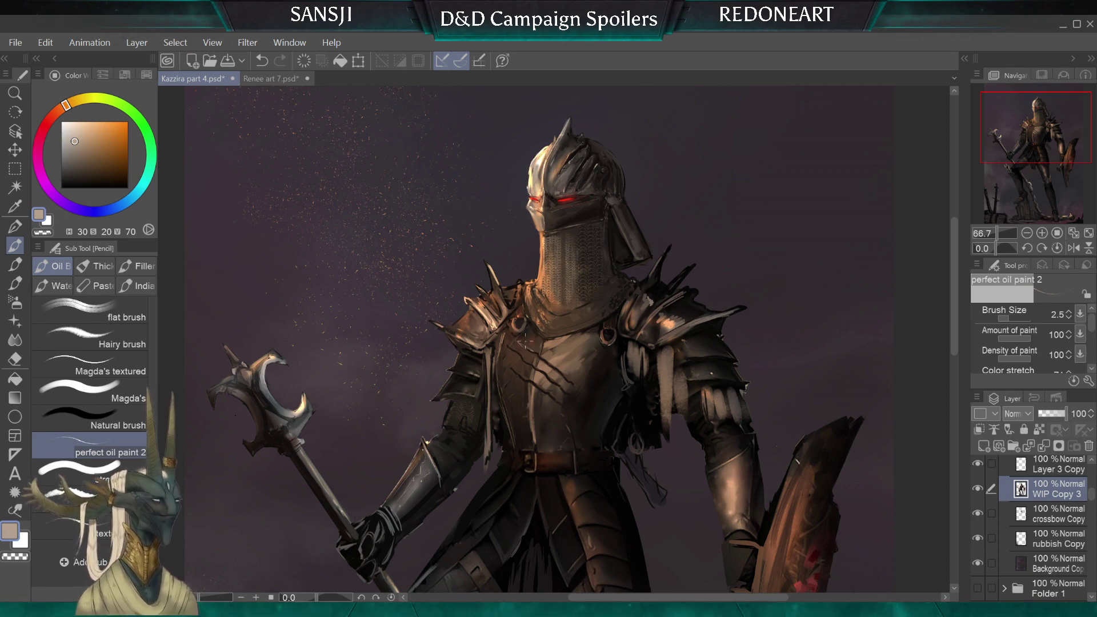
{"action": "key", "text": "["}
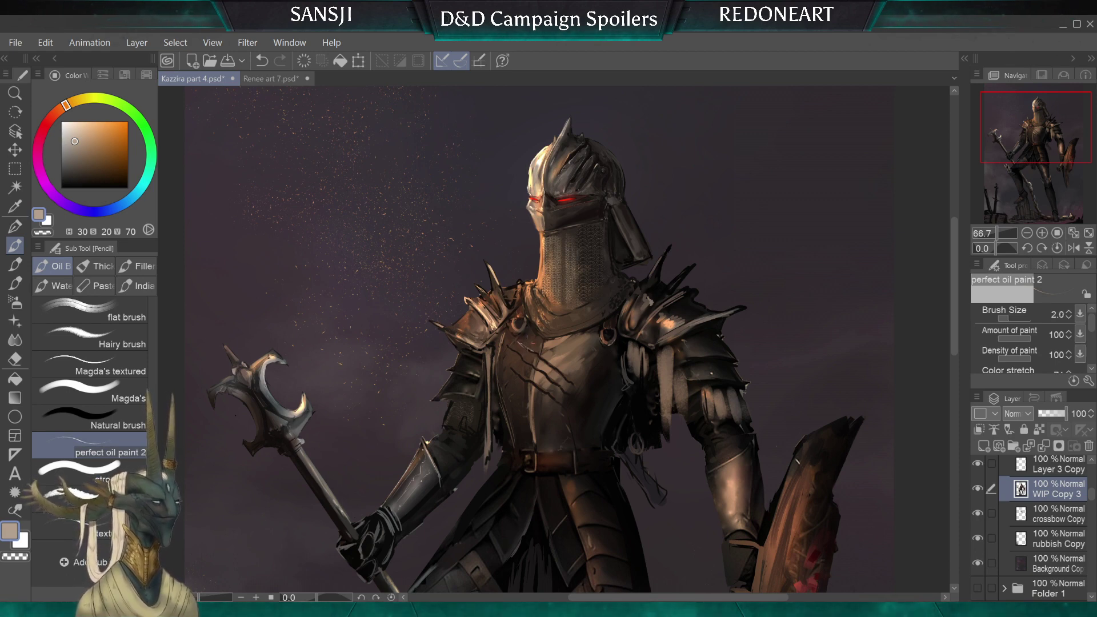
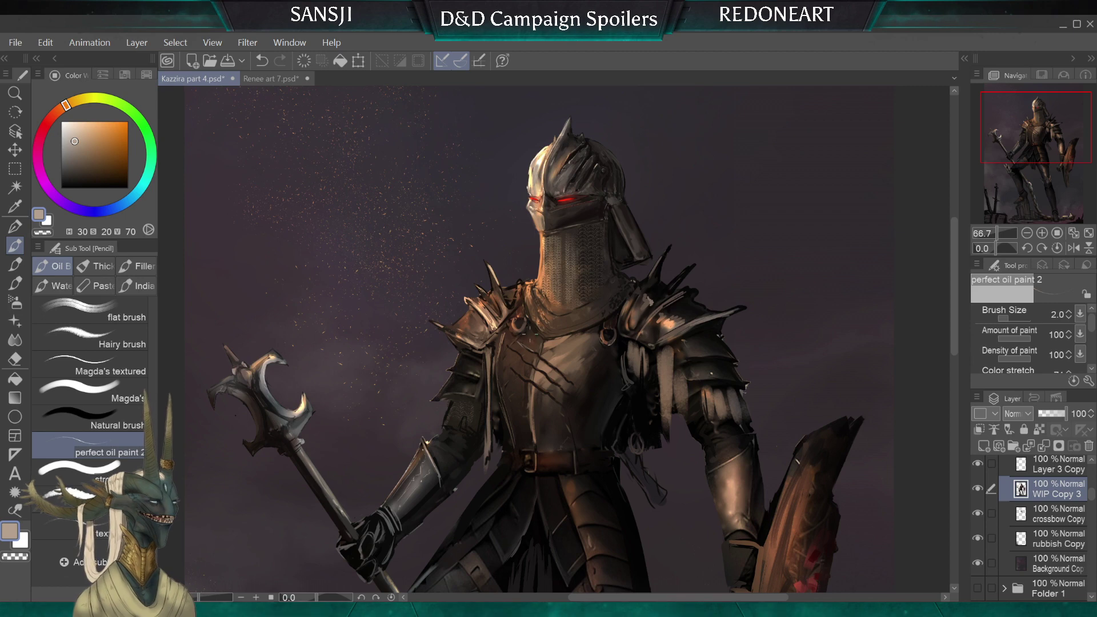
{"action": "key", "text": "bracketleft"}
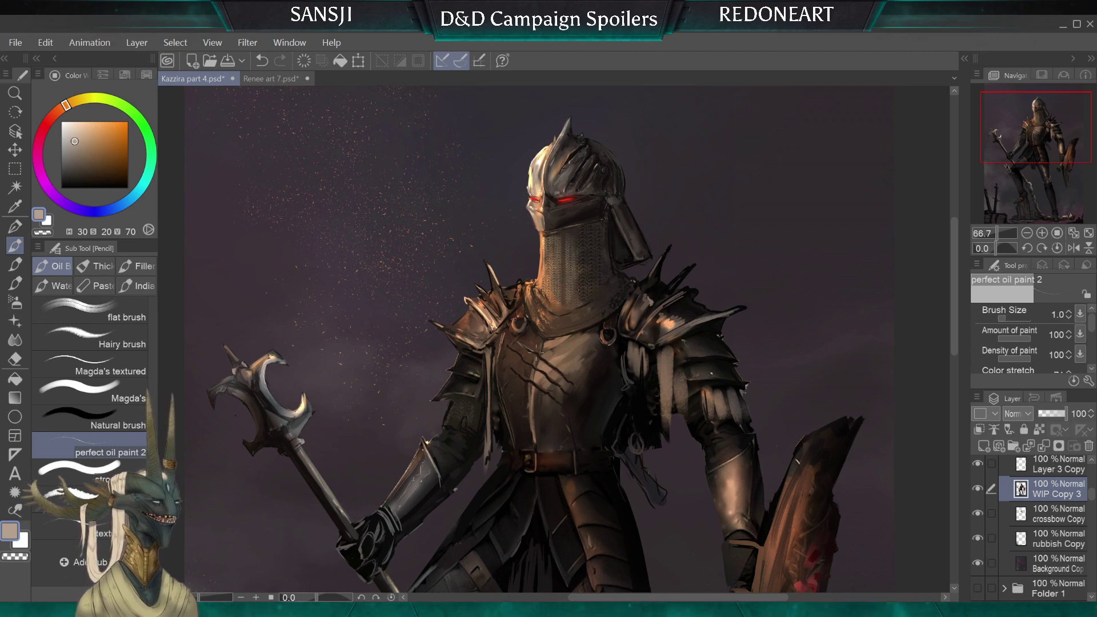
{"action": "key", "text": "bracketright"}
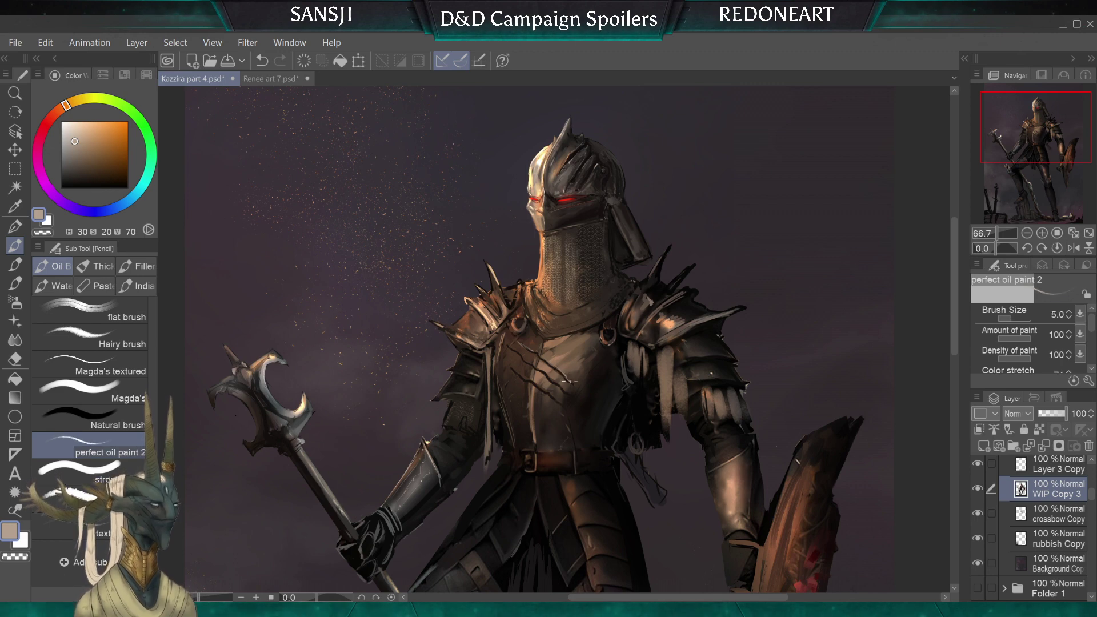
{"action": "key", "text": "bracketleft"}
{"action": "key", "text": "bracketleft"}
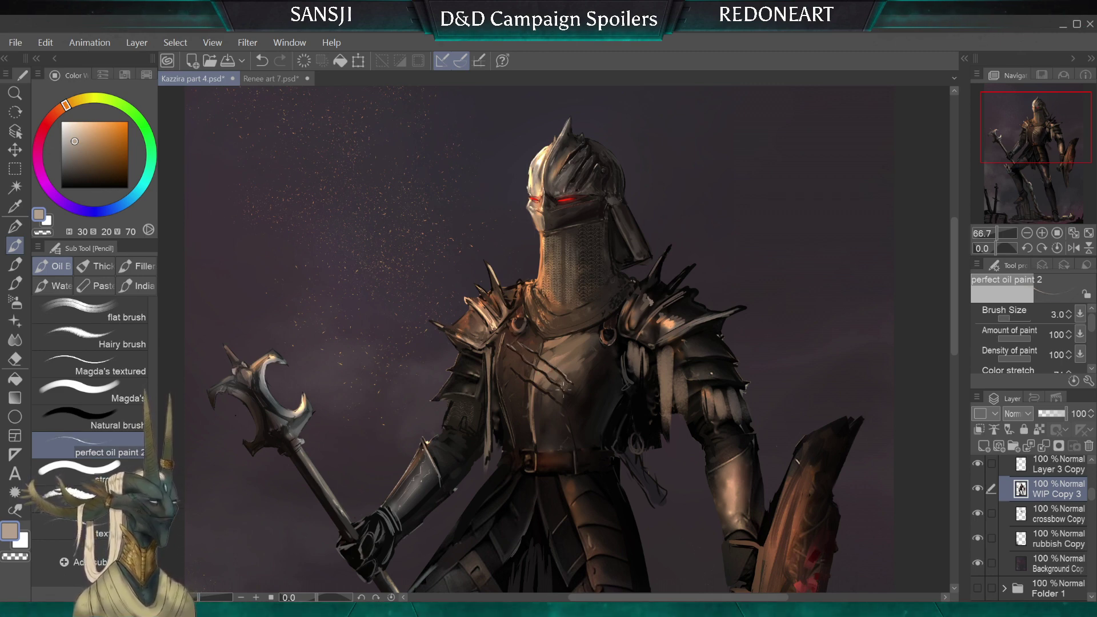
Sample dark brown from the upper breastplate, set the brush size to 7 and sample a warm orange from the armour's lit area
{"action": "left_click", "coordinate": [508, 335], "text": "alt"}
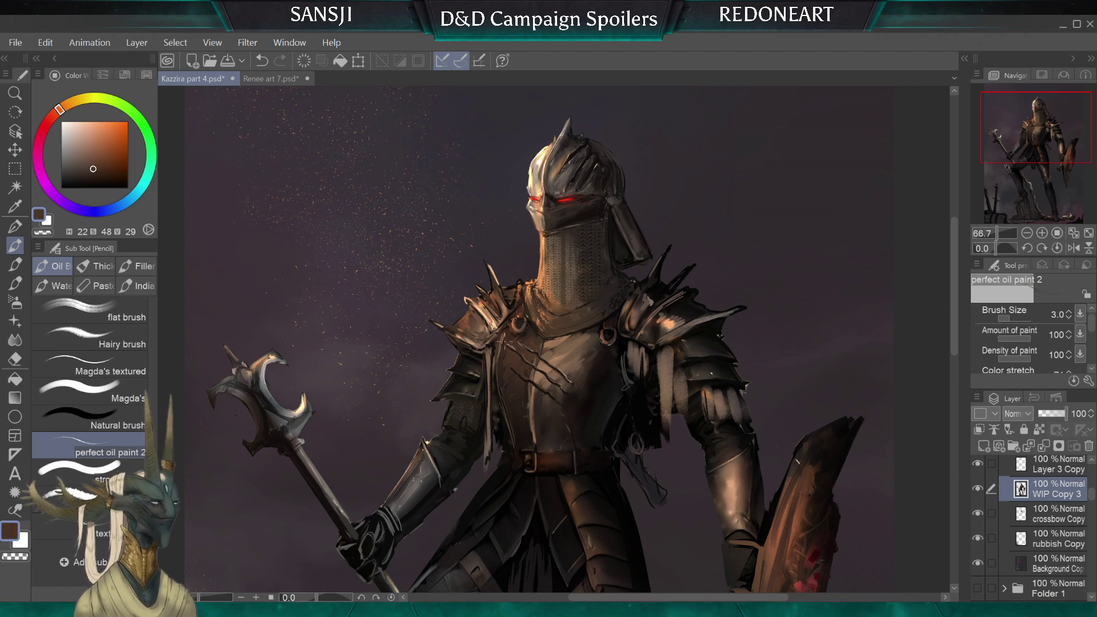
{"action": "key", "text": "bracketright"}
{"action": "key", "text": "bracketright"}
{"action": "key", "text": "bracketright"}
{"action": "key", "text": "bracketright"}
{"action": "left_click", "coordinate": [501, 331], "text": "alt"}
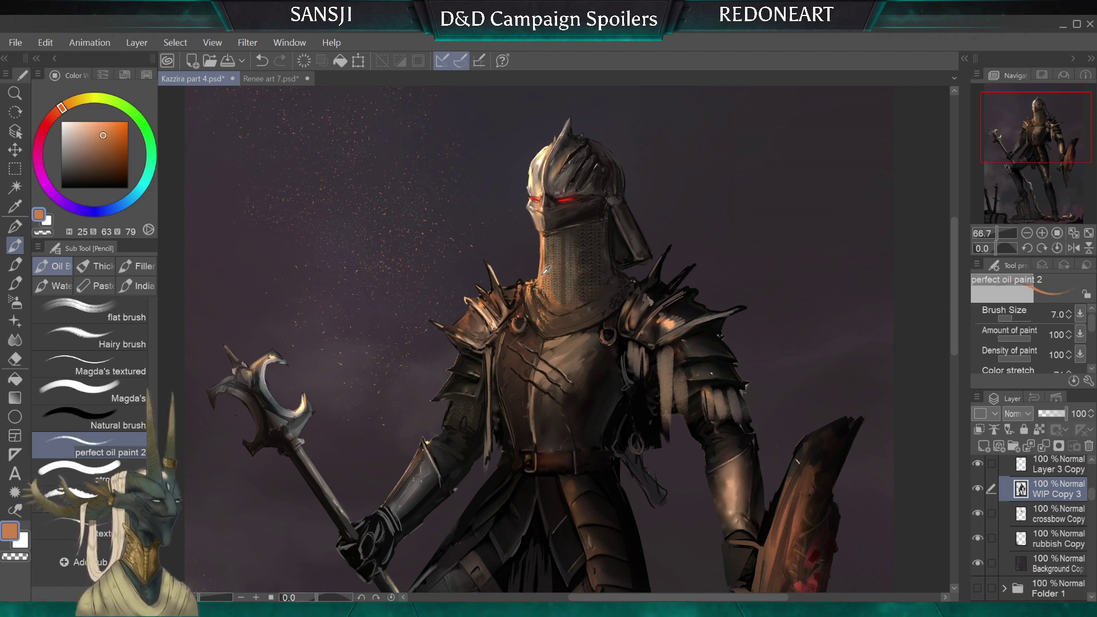
Paint thin orange highlights on the chainmail and scarf around the knight's neck, with brush sizes between 1 and 4
{"action": "key", "text": "bracketleft"}
{"action": "key", "text": "bracketleft"}
{"action": "key", "text": "bracketleft"}
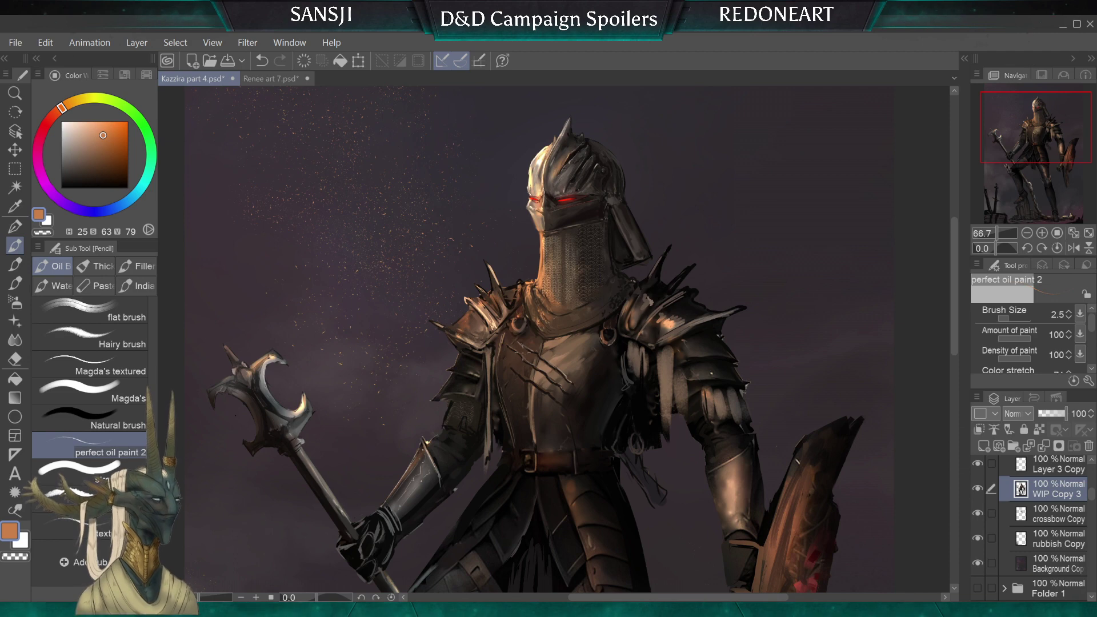
{"action": "key", "text": "bracketright"}
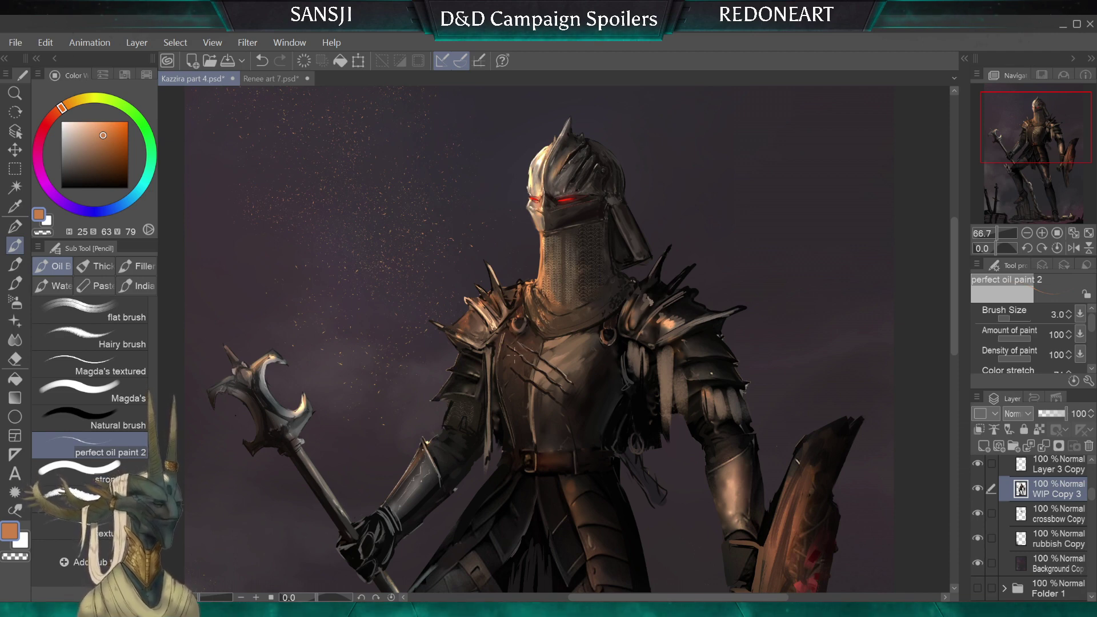
{"action": "key", "text": "bracketright"}
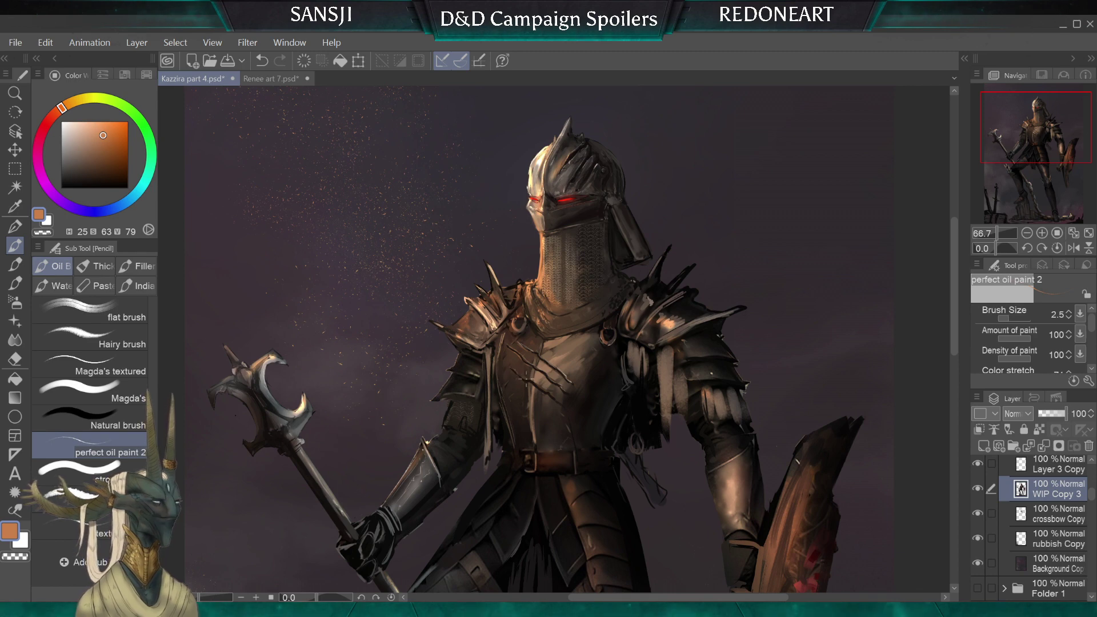
{"action": "key", "text": "bracketright"}
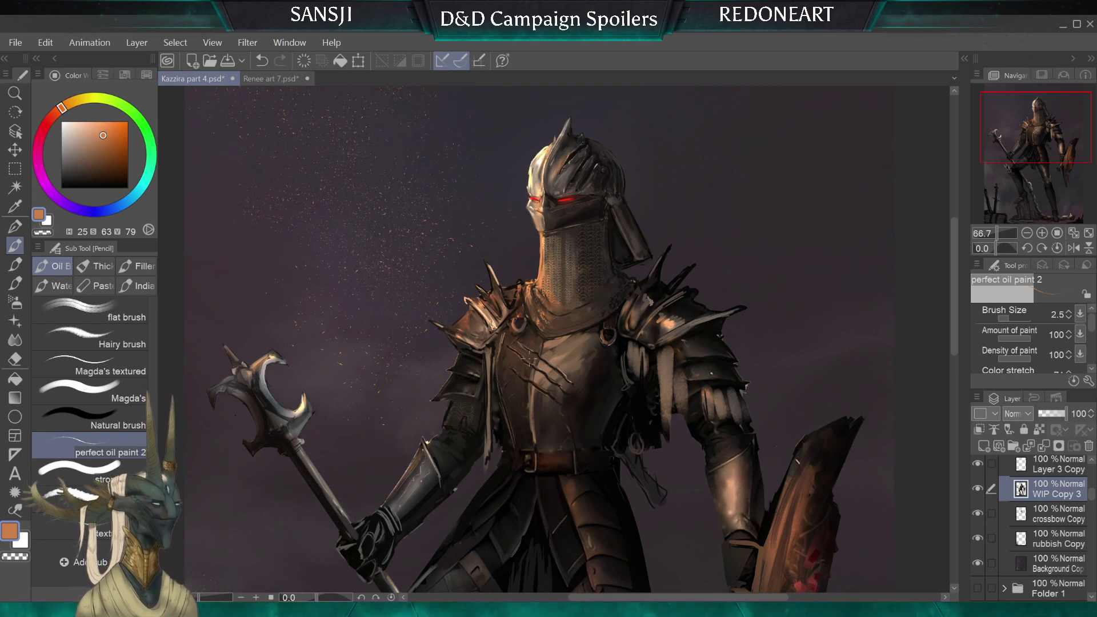
{"action": "key", "text": "bracketright"}
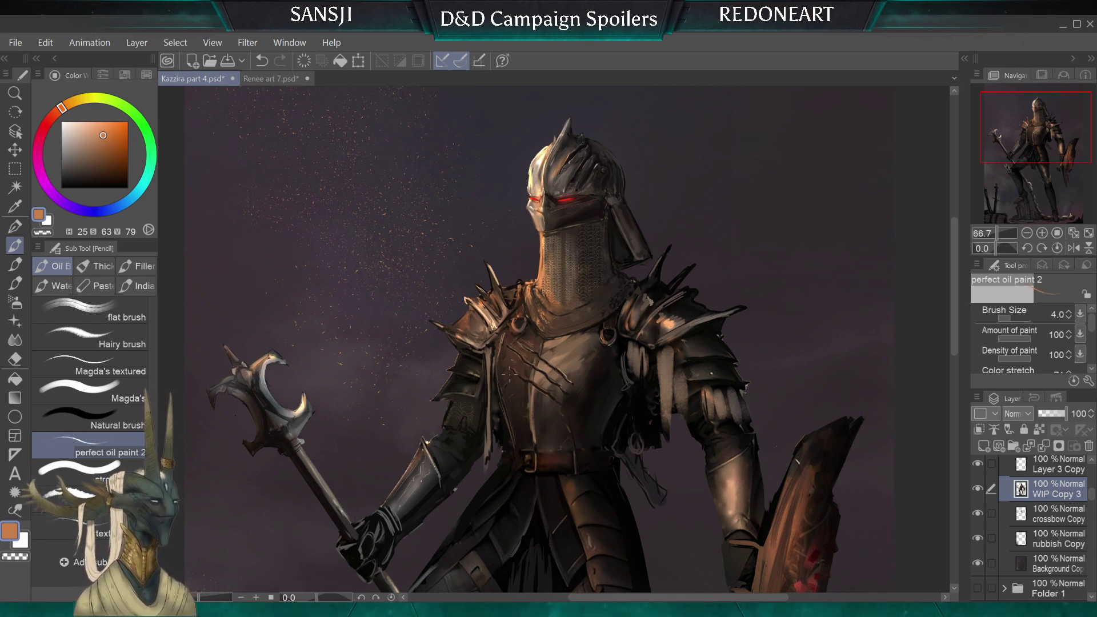
{"action": "key", "text": "bracketleft"}
{"action": "key", "text": "bracketleft"}
{"action": "key", "text": "bracketleft"}
{"action": "key", "text": "bracketleft"}
{"action": "key", "text": "bracketleft"}
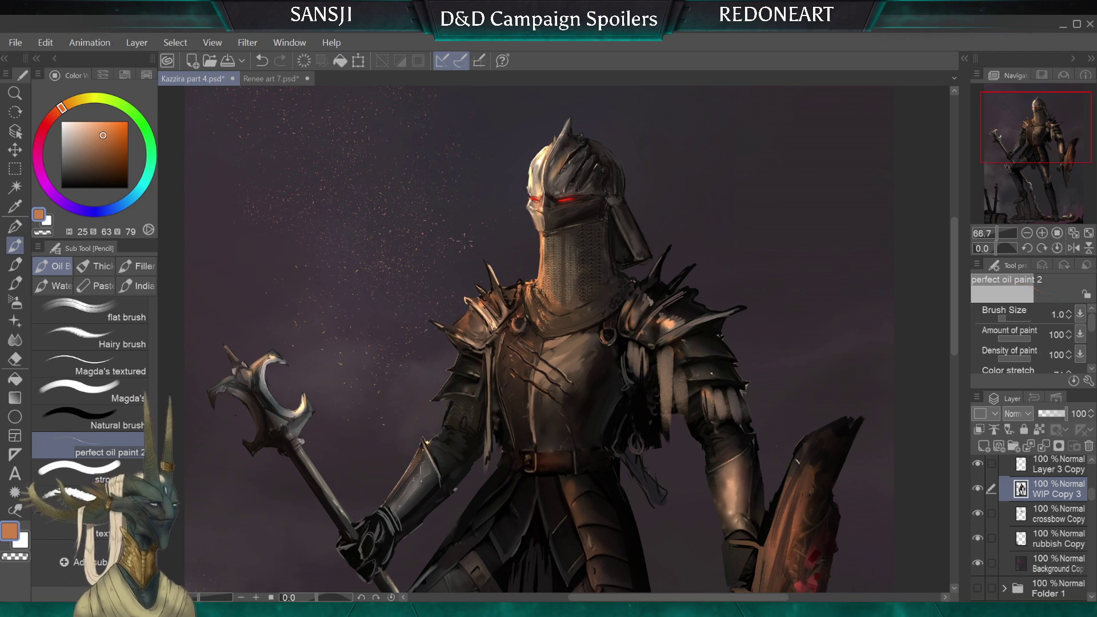
Paint dark brown shading sampled from the chest below the scarf at the breastplate's centre, with brush sizes from 7 to 12
{"action": "scroll", "coordinate": [464, 241], "scroll_direction": "down", "scroll_amount": 2}
{"action": "scroll", "coordinate": [461, 275], "scroll_direction": "down", "scroll_amount": 1}
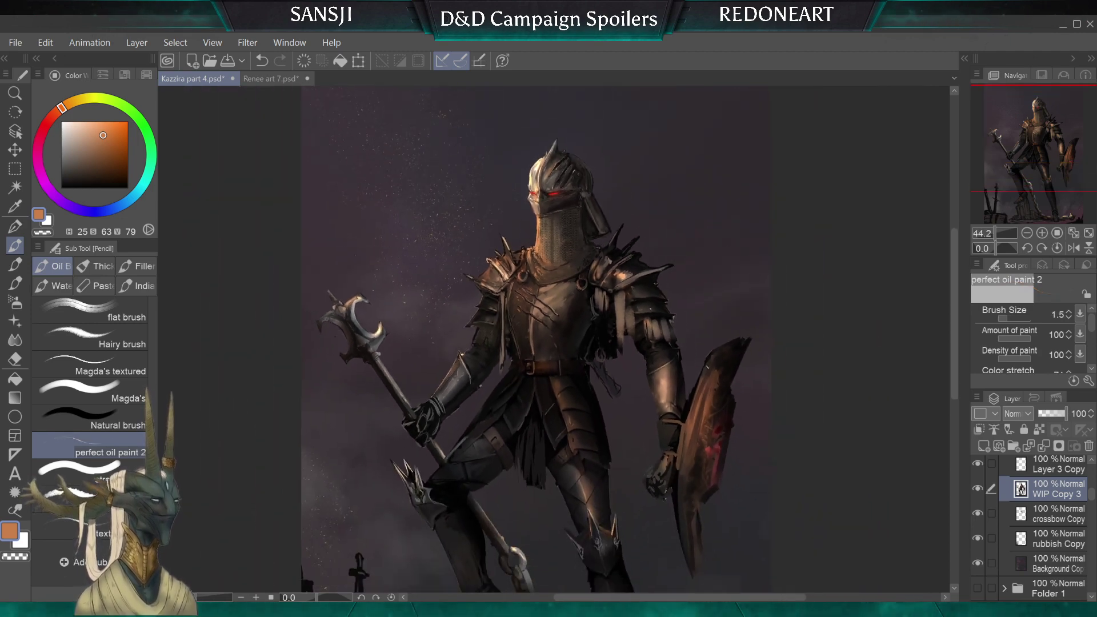
{"action": "scroll", "coordinate": [460, 275], "scroll_direction": "up", "scroll_amount": 3}
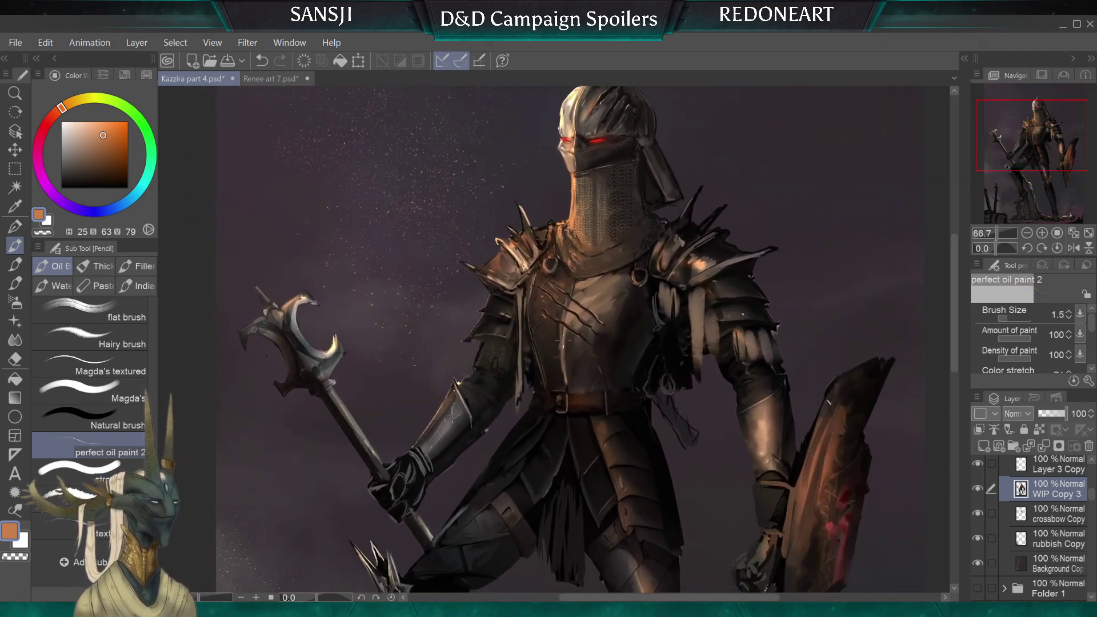
{"action": "key", "text": "bracketright"}
{"action": "key", "text": "bracketright"}
{"action": "key", "text": "bracketright"}
{"action": "key", "text": "bracketright"}
{"action": "key", "text": "bracketright"}
{"action": "key", "text": "bracketright"}
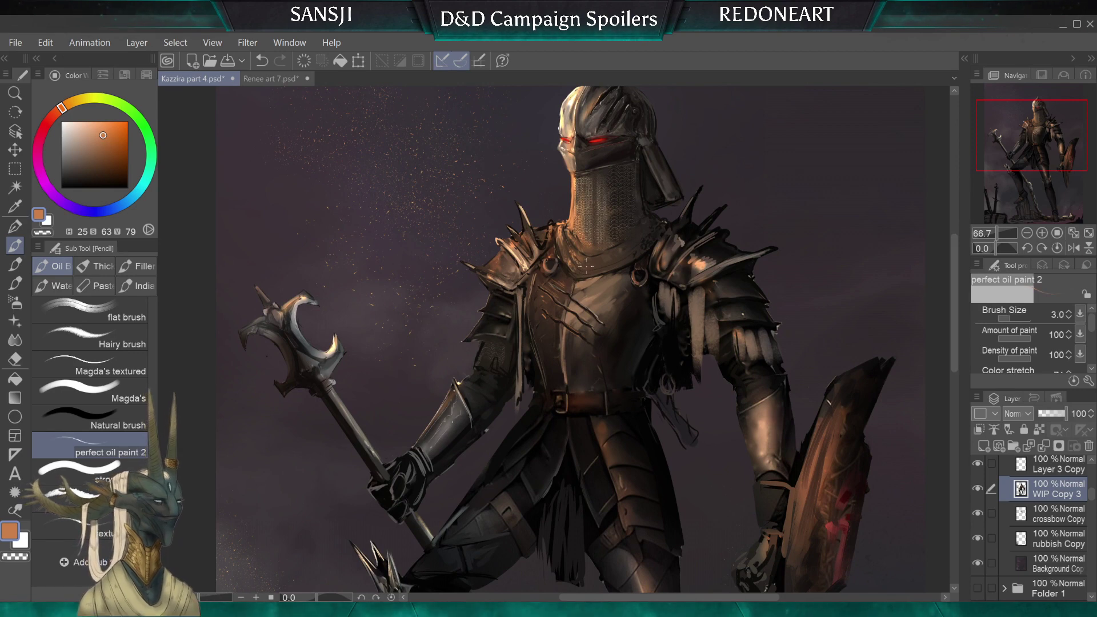
{"action": "left_click", "coordinate": [575, 277], "text": "alt"}
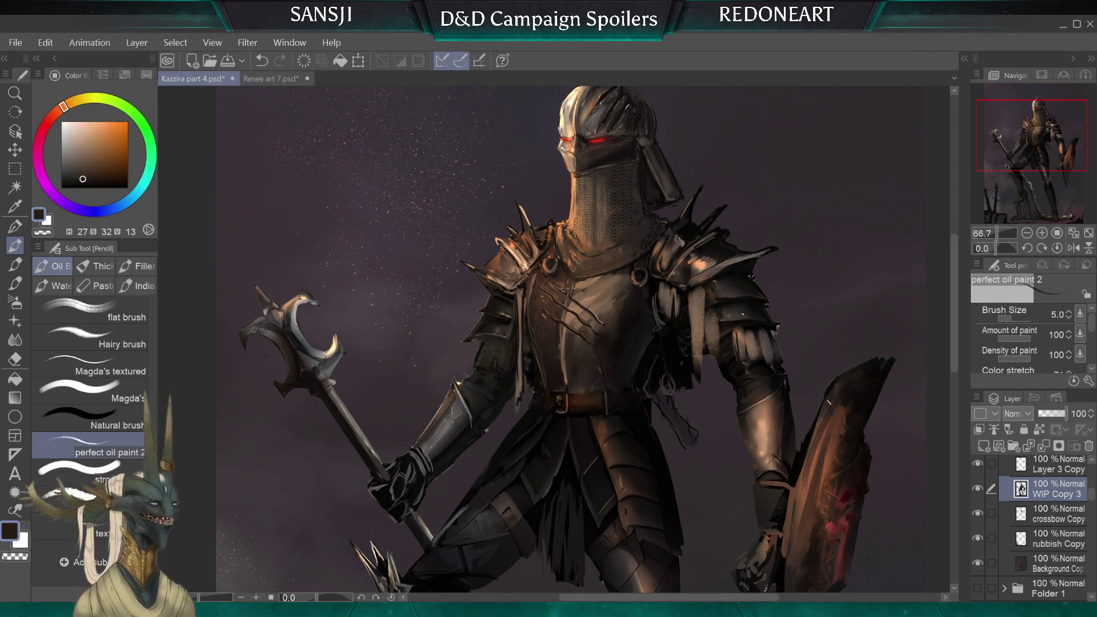
{"action": "key", "text": "bracketright"}
{"action": "key", "text": "bracketright"}
{"action": "key", "text": "bracketright"}
{"action": "key", "text": "bracketright"}
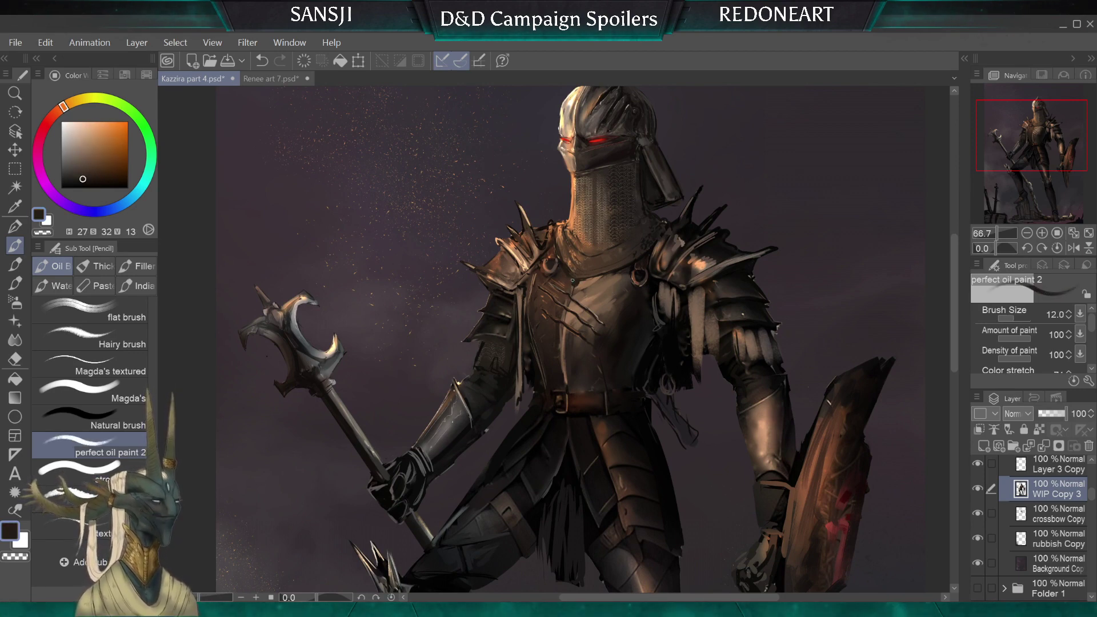
{"action": "key", "text": "bracketleft"}
{"action": "key", "text": "bracketleft"}
{"action": "key", "text": "bracketleft"}
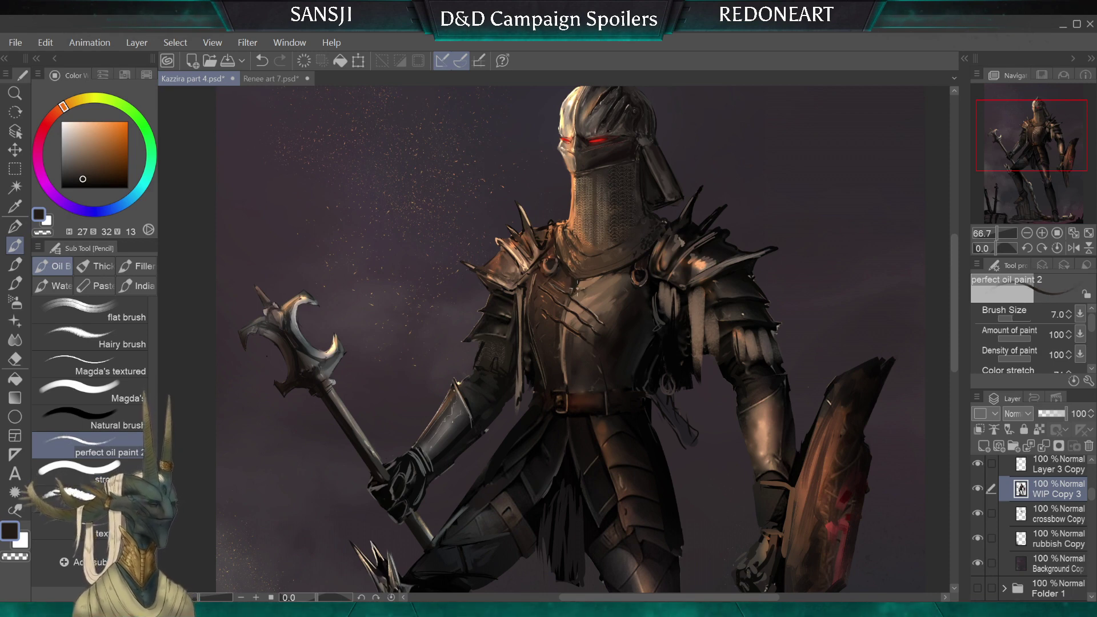
{"action": "key", "text": "bracketright"}
{"action": "key", "text": "bracketright"}
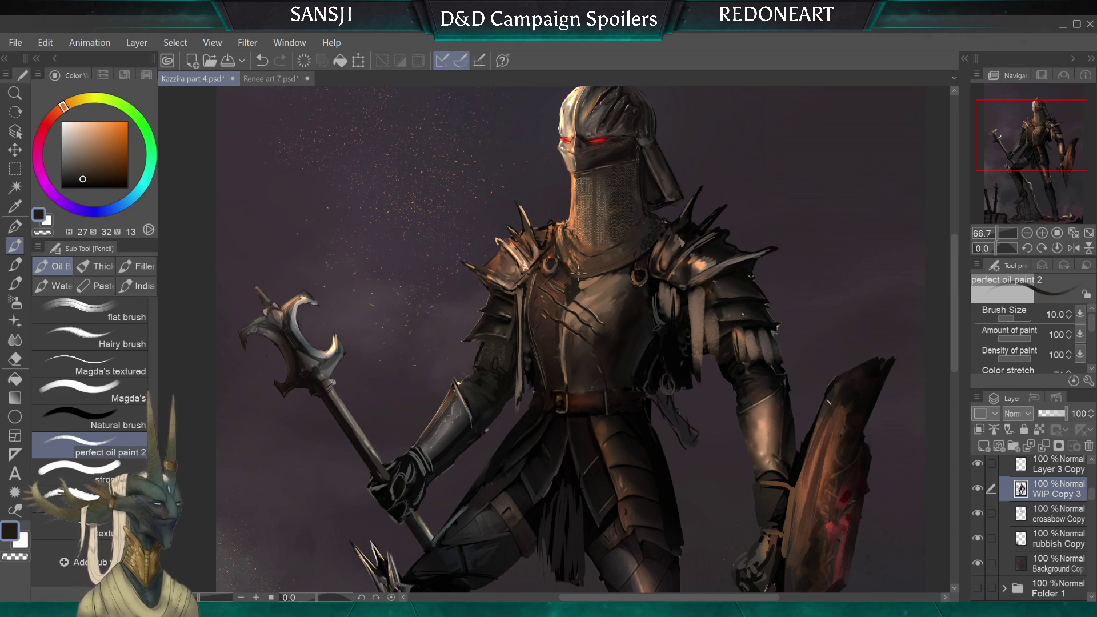
Draw a thin dark stroke down the breastplate's centre below the scarf with a size 2.5 brush
{"action": "key", "text": "bracketleft"}
{"action": "key", "text": "bracketleft"}
{"action": "key", "text": "bracketleft"}
{"action": "key", "text": "bracketleft"}
{"action": "key", "text": "bracketleft"}
{"action": "key", "text": "bracketleft"}
{"action": "key", "text": "bracketleft"}
{"action": "left_click_drag", "start_coordinate": [574, 288], "coordinate": [578, 318]}
Block in a dark pointed pendant shape hanging below the scarf with a size 8 brush
{"action": "scroll", "coordinate": [606, 359], "scroll_direction": "up", "scroll_amount": 2}
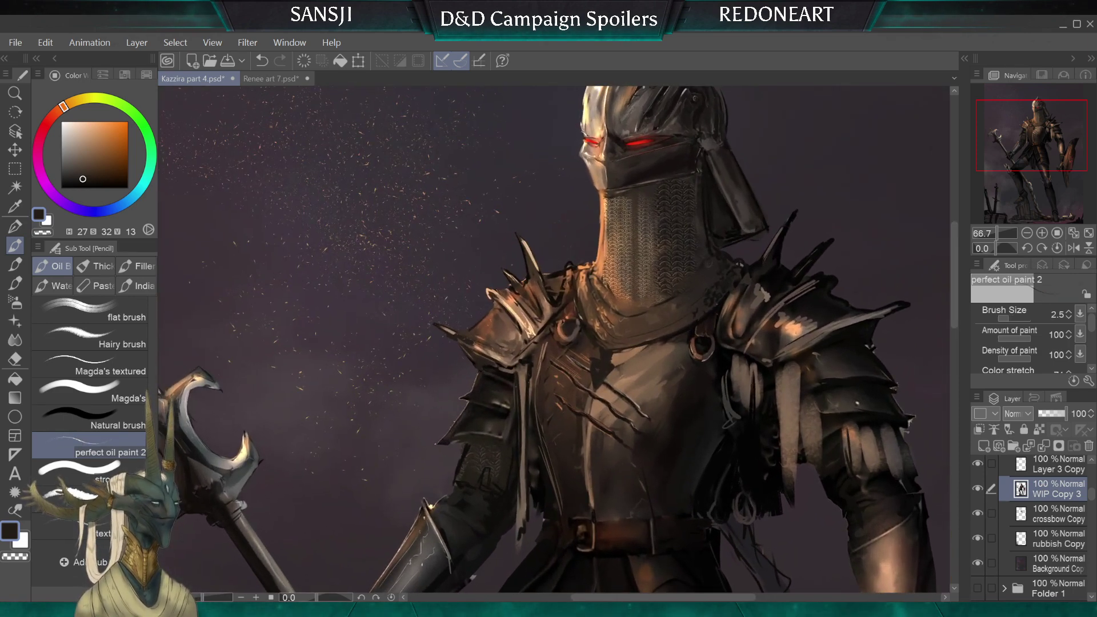
{"action": "key", "text": "bracketright"}
{"action": "key", "text": "bracketright"}
{"action": "key", "text": "bracketright"}
{"action": "key", "text": "bracketright"}
{"action": "key", "text": "bracketright"}
{"action": "key", "text": "bracketright"}
{"action": "key", "text": "bracketright"}
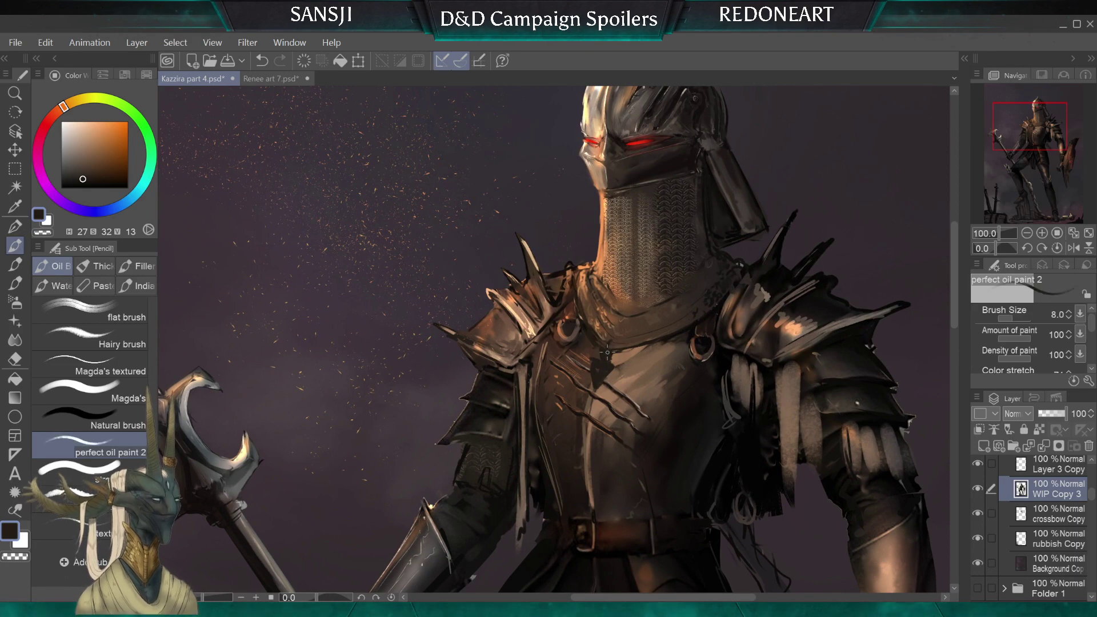
Colour the pendant with a sampled reddish brown and reshape it with the dark brown sampled from it
{"action": "left_click", "coordinate": [701, 356], "text": "alt"}
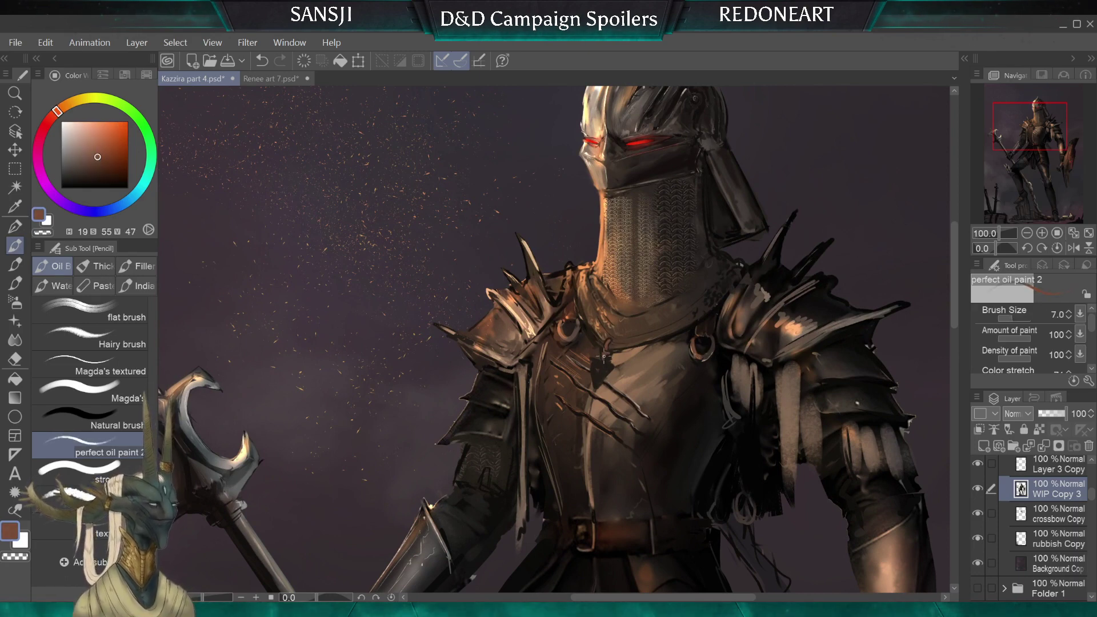
{"action": "key", "text": "bracketright"}
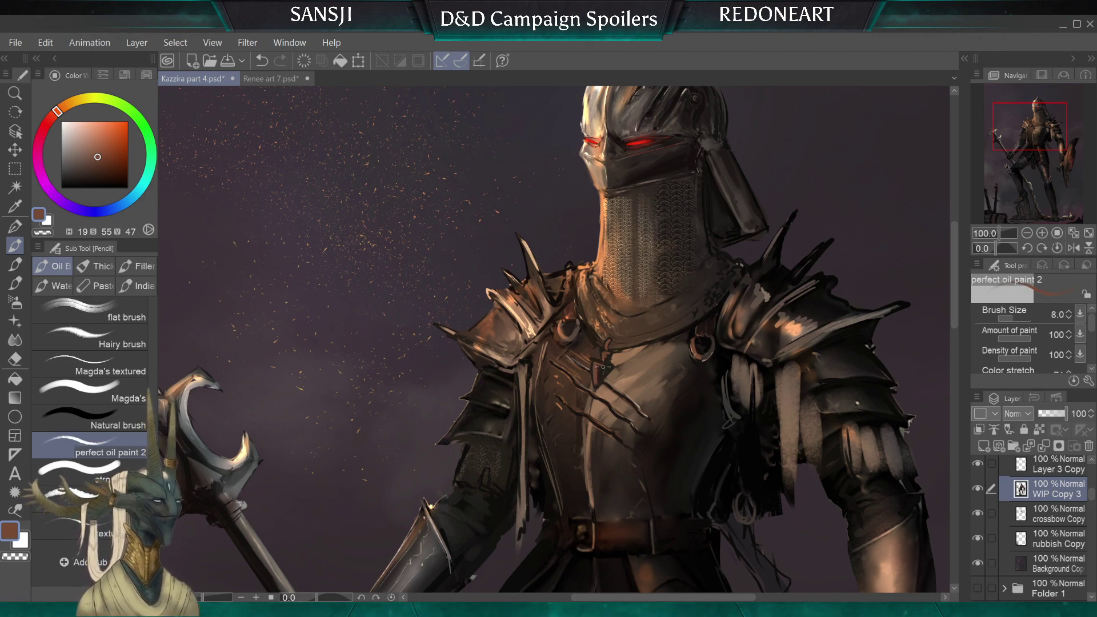
{"action": "left_click", "coordinate": [603, 366], "text": "alt"}
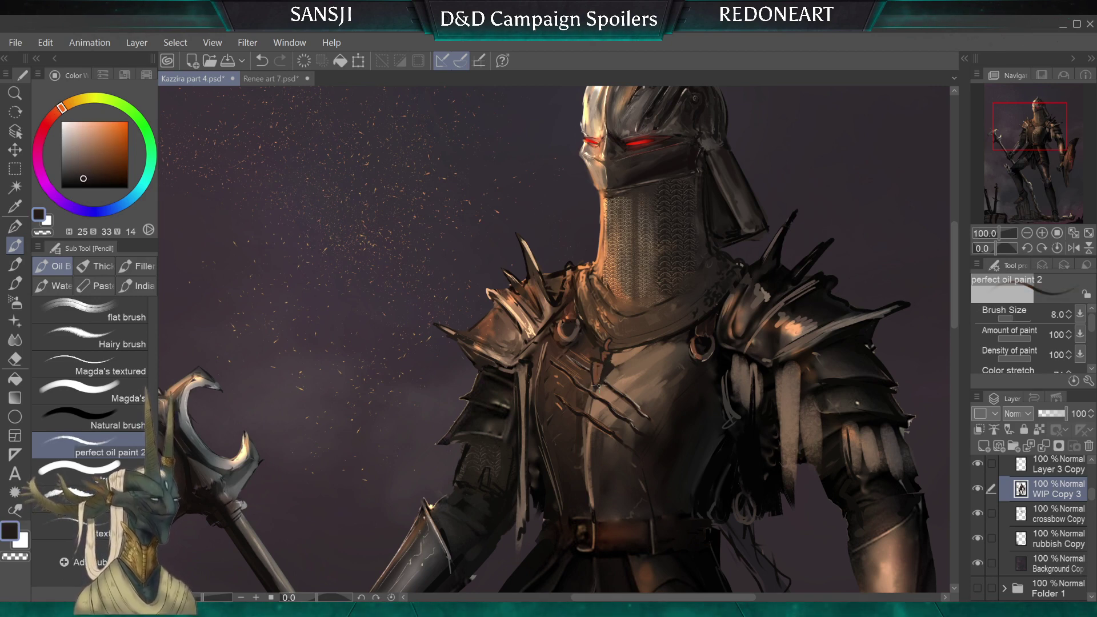
{"action": "key", "text": "bracketleft"}
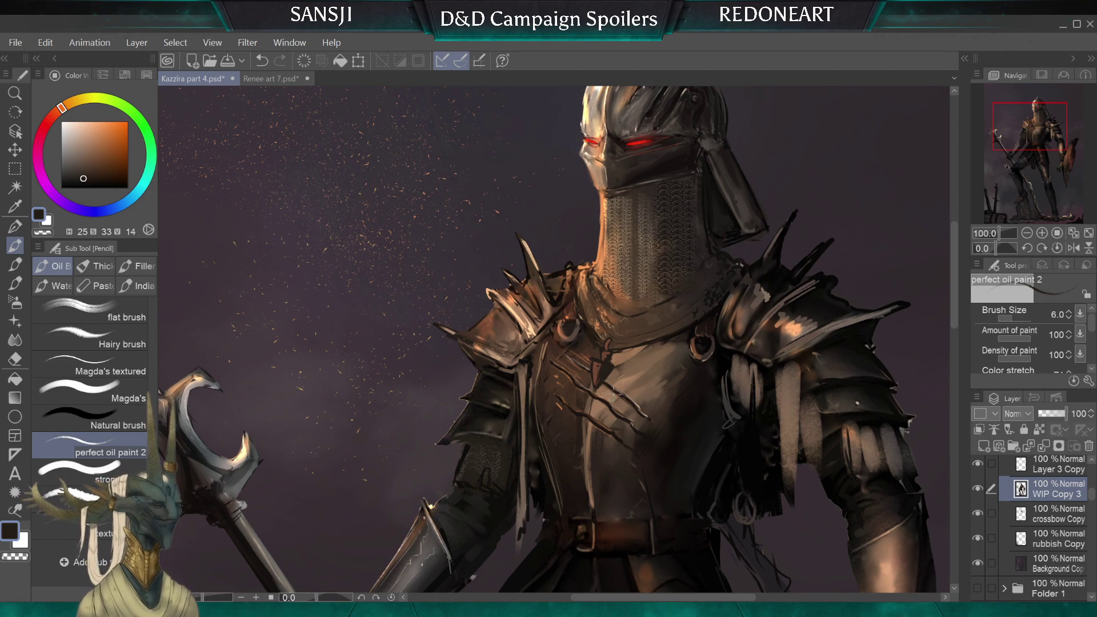
Define the pendant's outline and shadows in near-black sampled from the torn cloth, with brush sizes 5 to 6
{"action": "left_click", "coordinate": [755, 443], "text": "alt"}
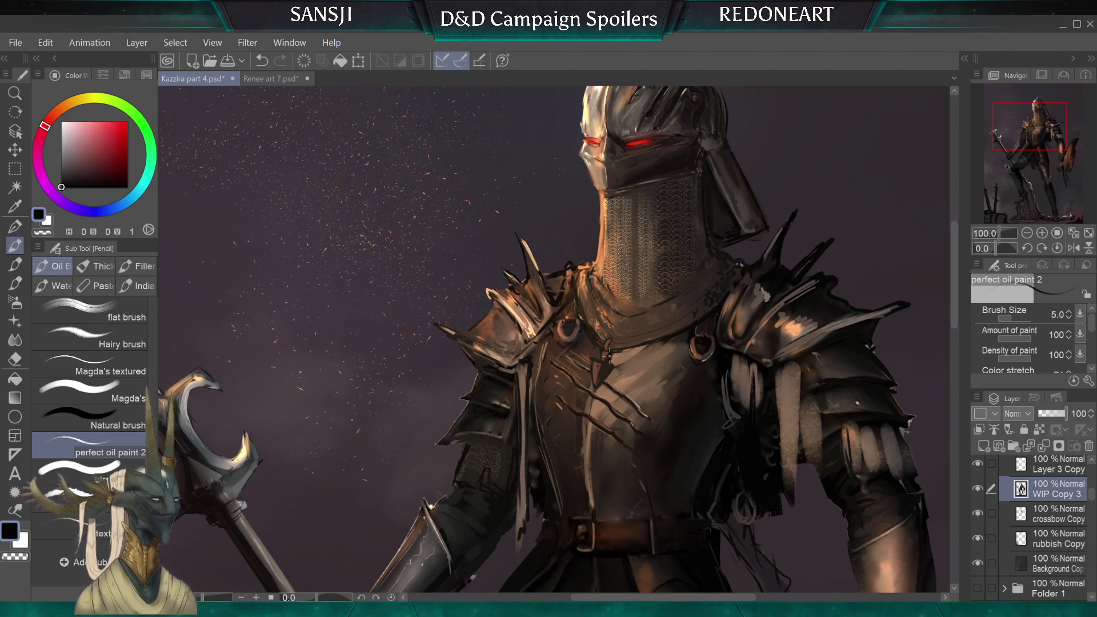
{"action": "key", "text": "bracketleft"}
{"action": "key", "text": "bracketleft"}
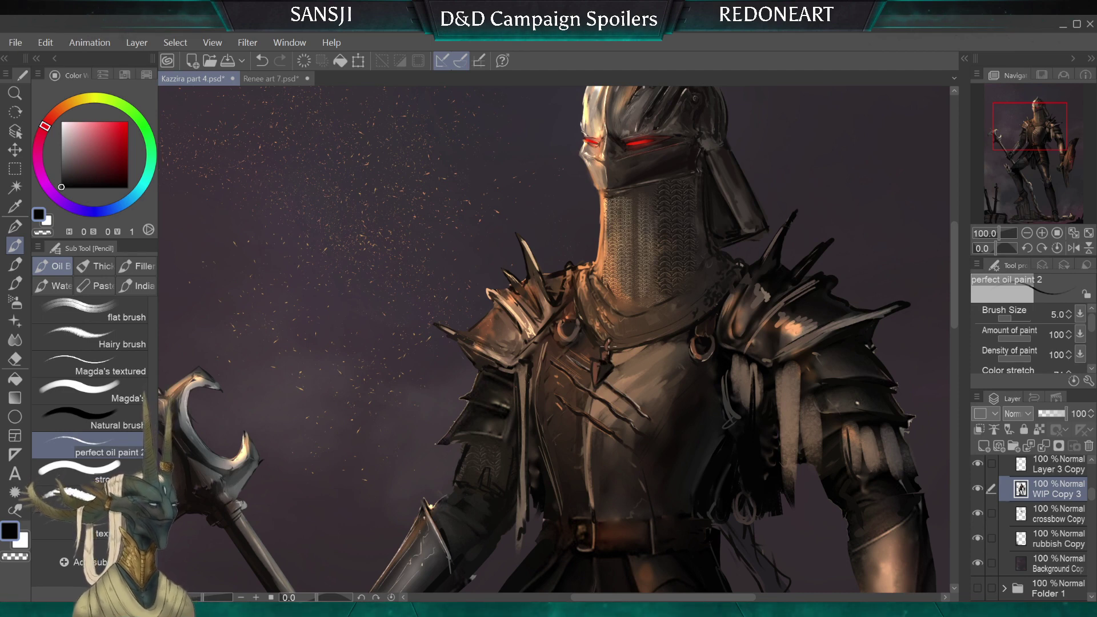
{"action": "key", "text": "bracketright"}
{"action": "key", "text": "bracketright"}
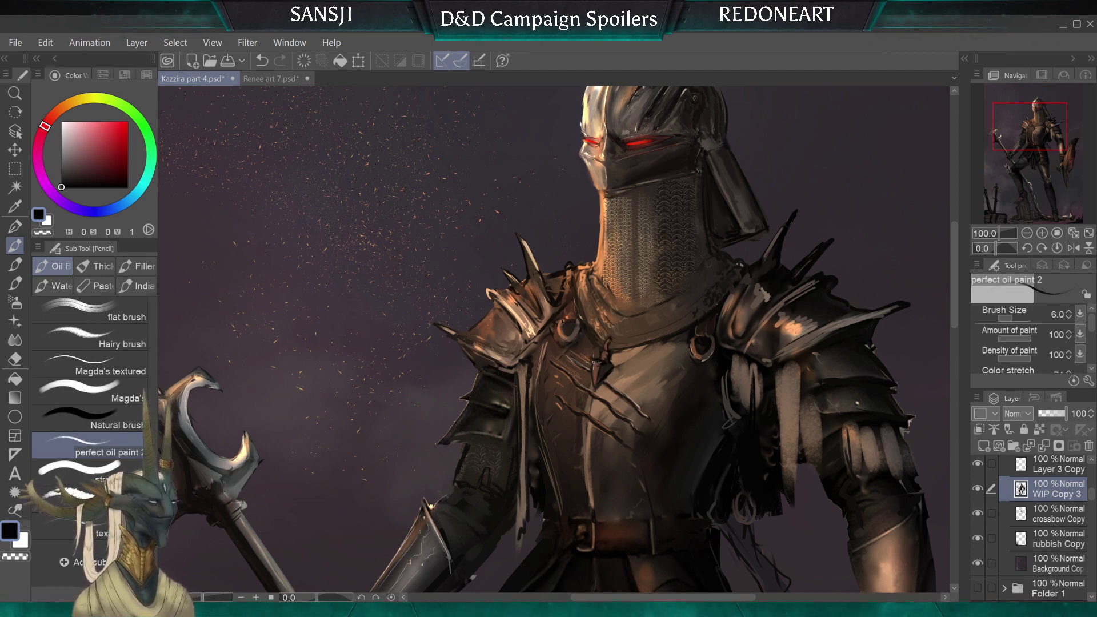
Highlight the pendant's edges with bright orange sampled from the helmet, using a size 2.5 brush
{"action": "key", "text": "bracketright"}
{"action": "left_click", "coordinate": [592, 363], "text": "alt"}
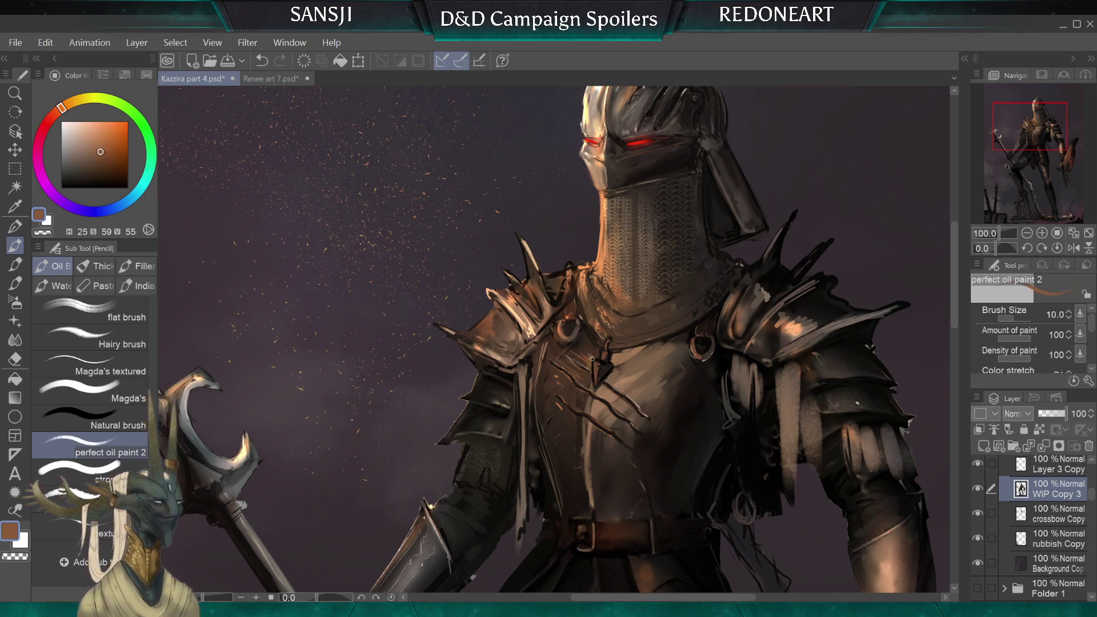
{"action": "key", "text": "bracketleft"}
{"action": "key", "text": "bracketleft"}
{"action": "key", "text": "bracketleft"}
{"action": "key", "text": "bracketleft"}
{"action": "key", "text": "bracketleft"}
{"action": "left_click", "coordinate": [617, 427], "text": "alt"}
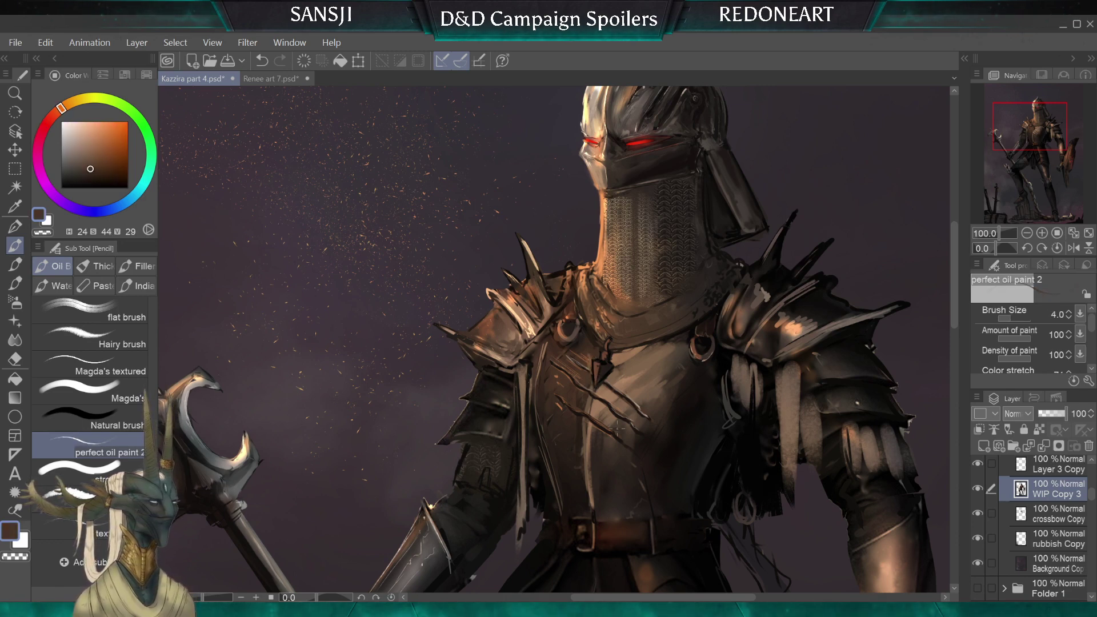
{"action": "left_click", "coordinate": [607, 143], "text": "alt"}
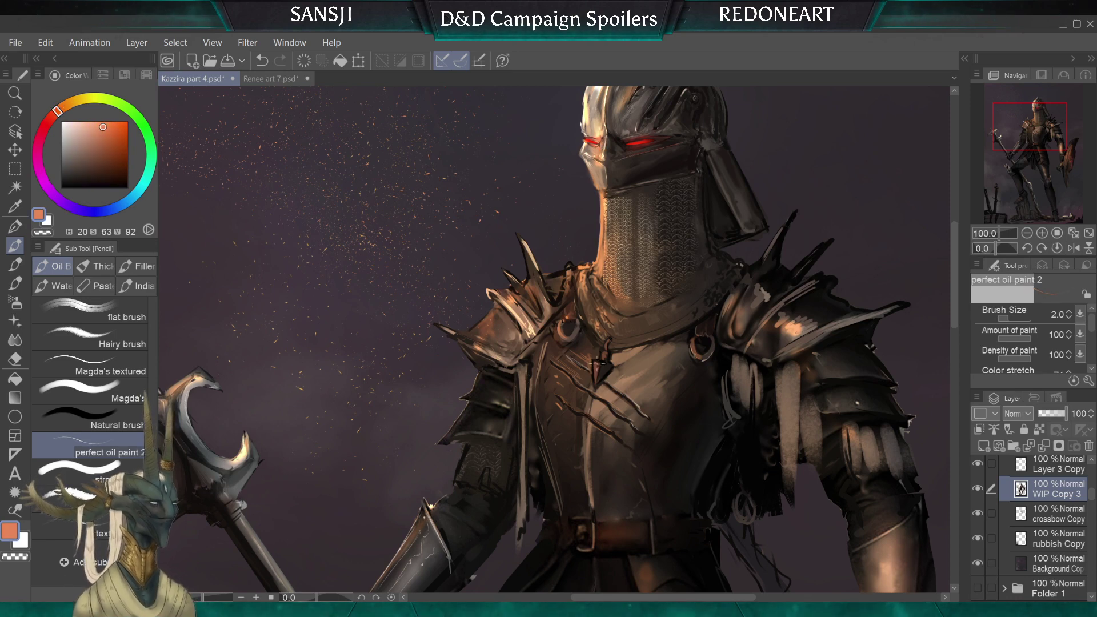
{"action": "key", "text": "bracketright"}
{"action": "key", "text": "bracketright"}
{"action": "mouse_move", "coordinate": [594, 362]}
{"action": "left_mouse_down"}
{"action": "mouse_move", "coordinate": [596, 379]}
{"action": "mouse_move", "coordinate": [607, 340]}
{"action": "left_mouse_up"}
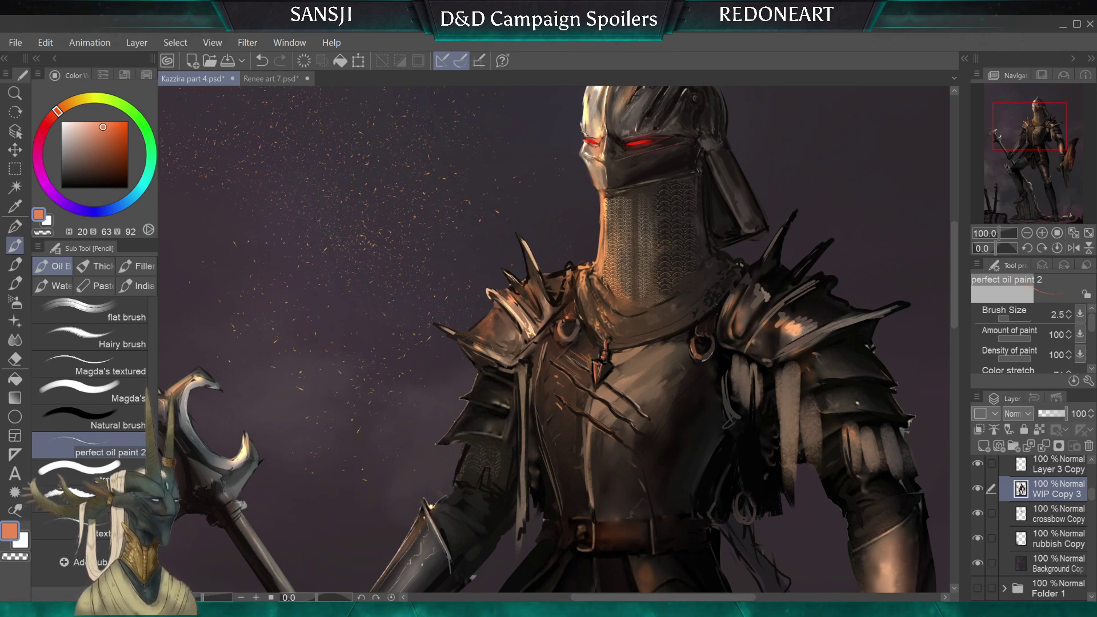
Touch up the forearm beside the shield with sampled dark brown at size 6 and the torn cloth at the waist with near-black
{"action": "scroll", "coordinate": [639, 348], "scroll_direction": "down", "scroll_amount": 5}
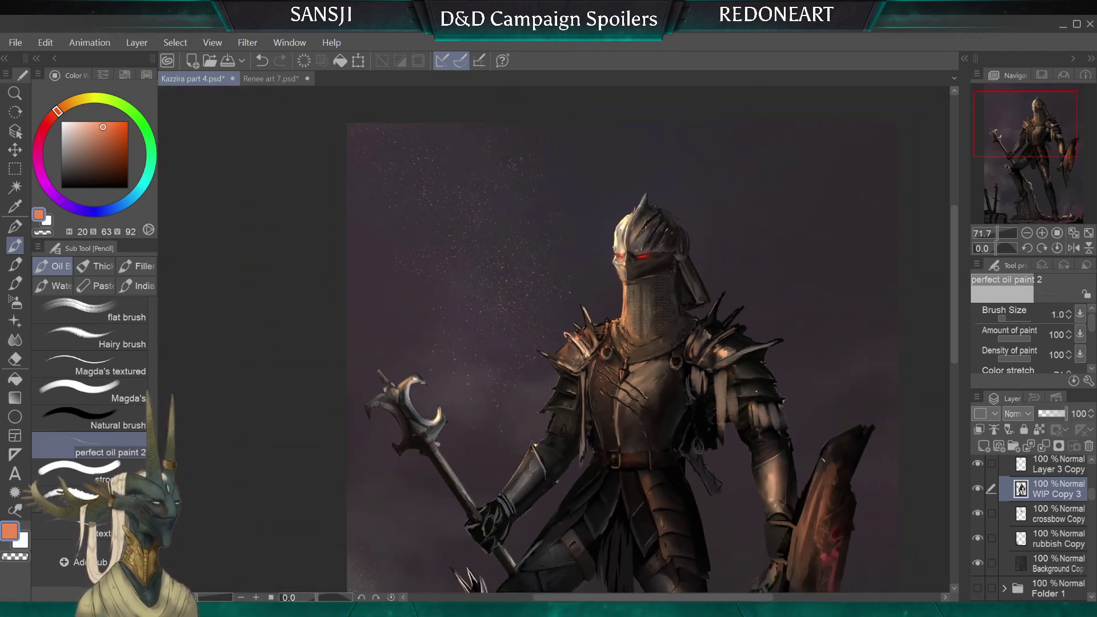
{"action": "left_click_drag", "start_coordinate": [506, 312], "coordinate": [492, 243]}
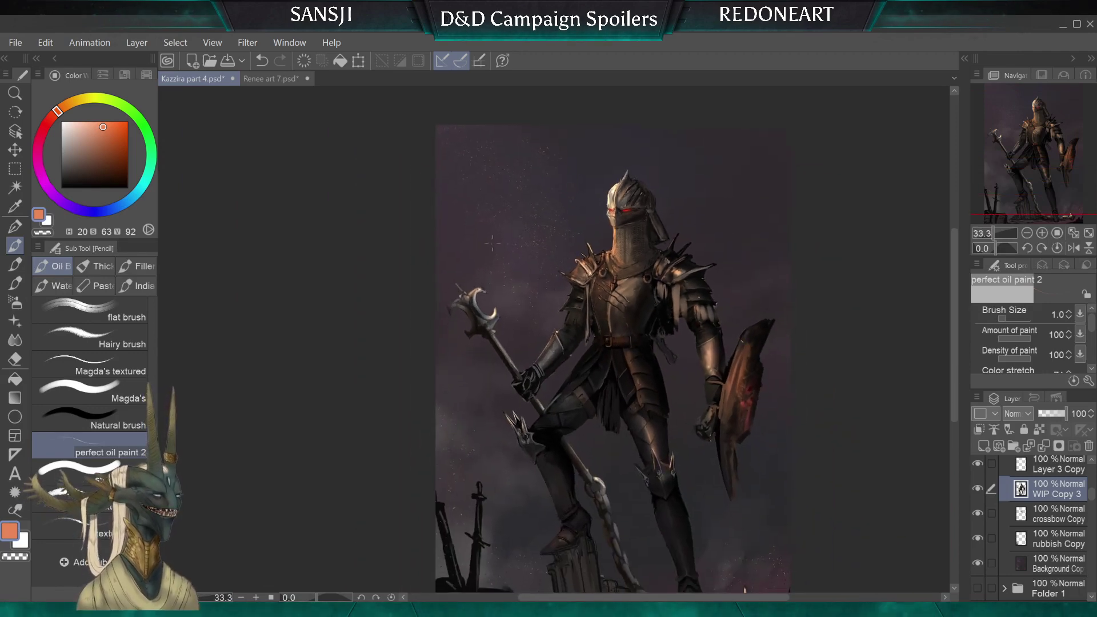
{"action": "scroll", "coordinate": [493, 243], "scroll_direction": "up", "scroll_amount": 1}
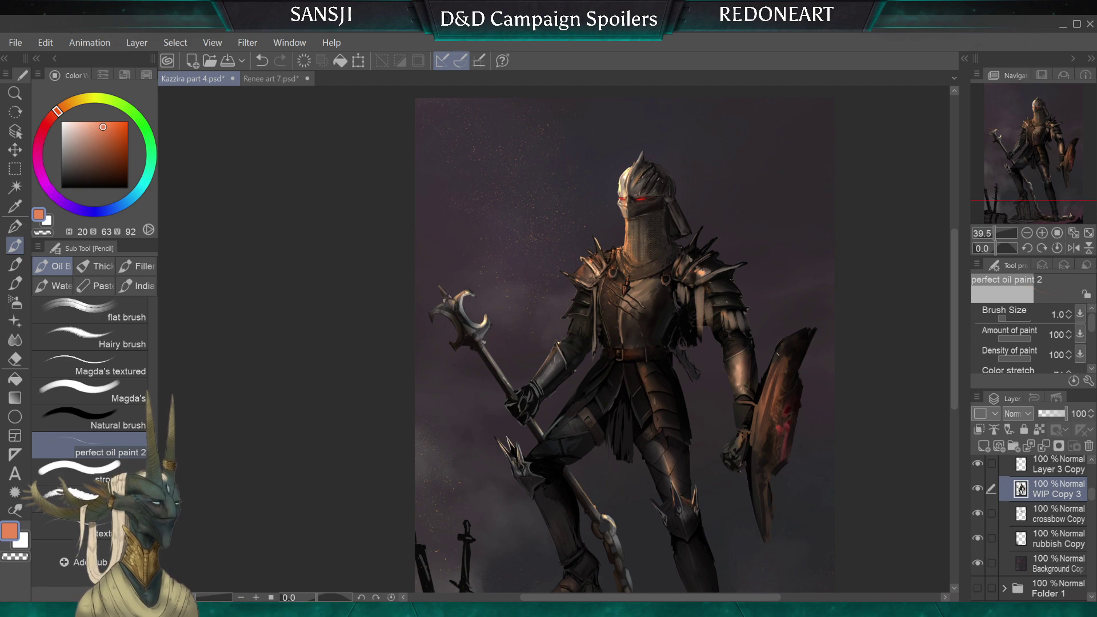
{"action": "left_click", "coordinate": [748, 375], "text": "alt"}
{"action": "key", "text": "bracketright"}
{"action": "key", "text": "bracketright"}
{"action": "key", "text": "bracketright"}
{"action": "key", "text": "bracketright"}
{"action": "key", "text": "bracketright"}
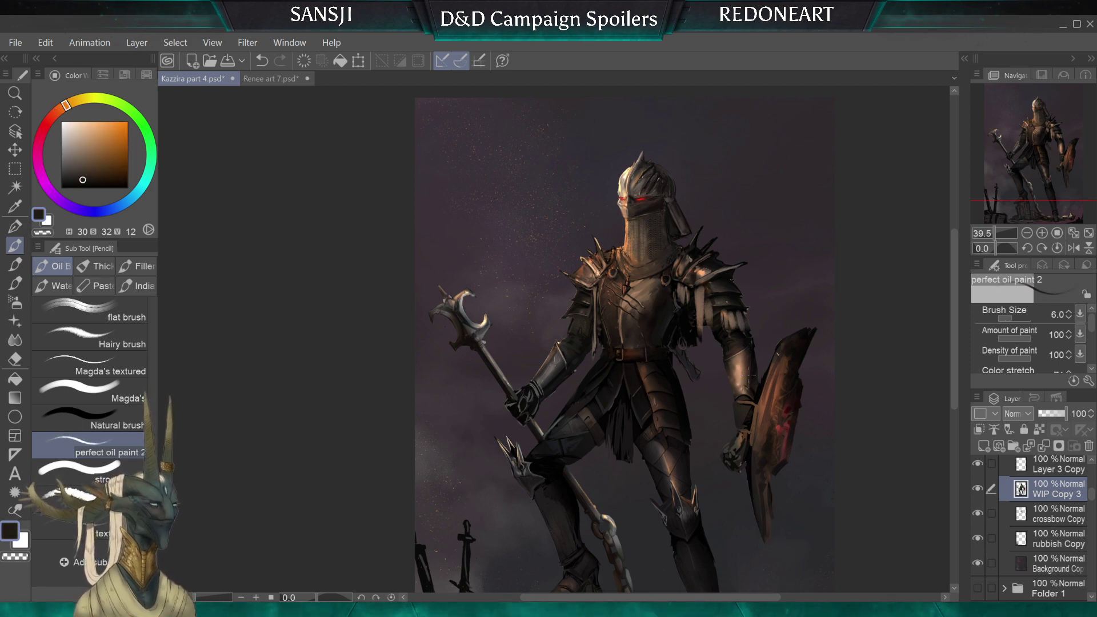
{"action": "left_click", "coordinate": [744, 392], "text": "alt"}
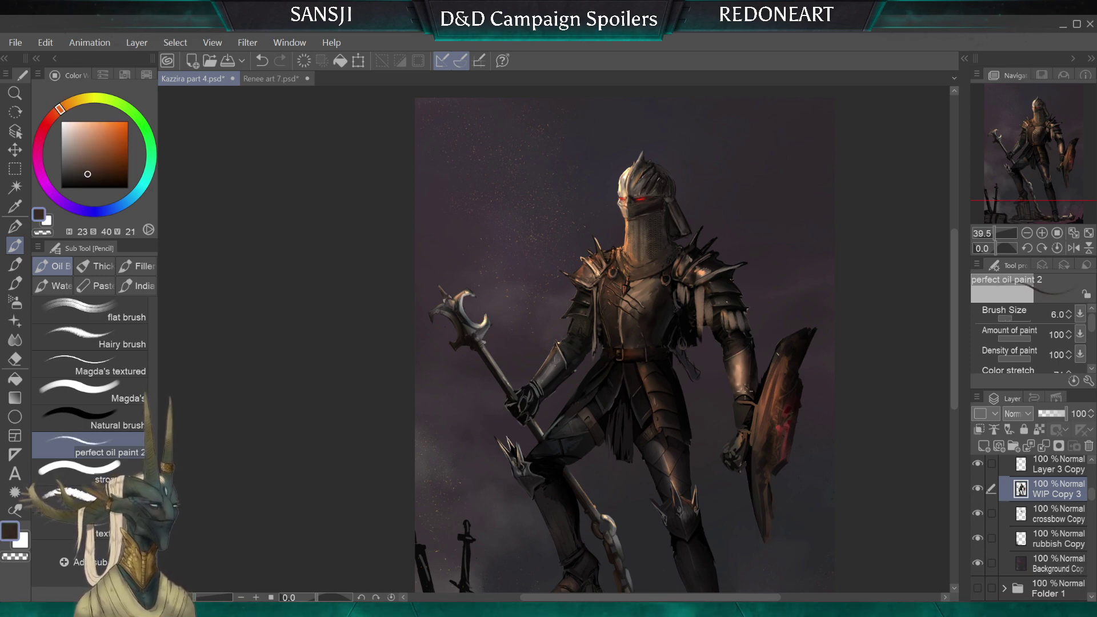
{"action": "left_click", "coordinate": [649, 199], "text": "alt"}
{"action": "left_click", "coordinate": [695, 321], "text": "alt"}
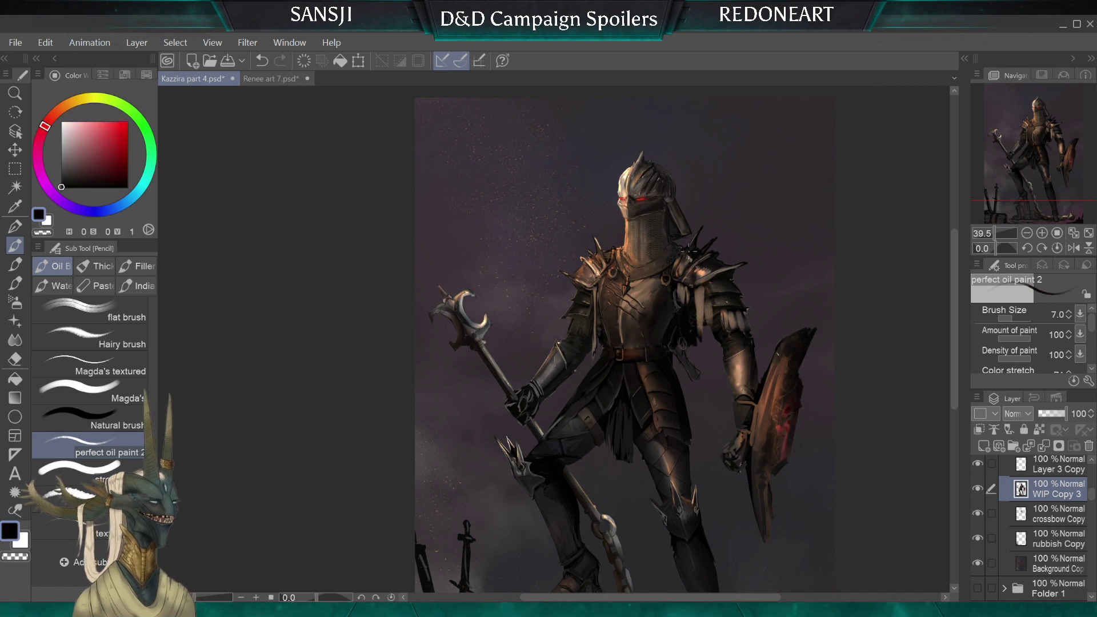
Deepen the helmet's visor and hanging flap with dark brown sampled from the visor, using the perfect oil paint 2 brush up to size 15
{"action": "scroll", "coordinate": [688, 252], "scroll_direction": "up", "scroll_amount": 4}
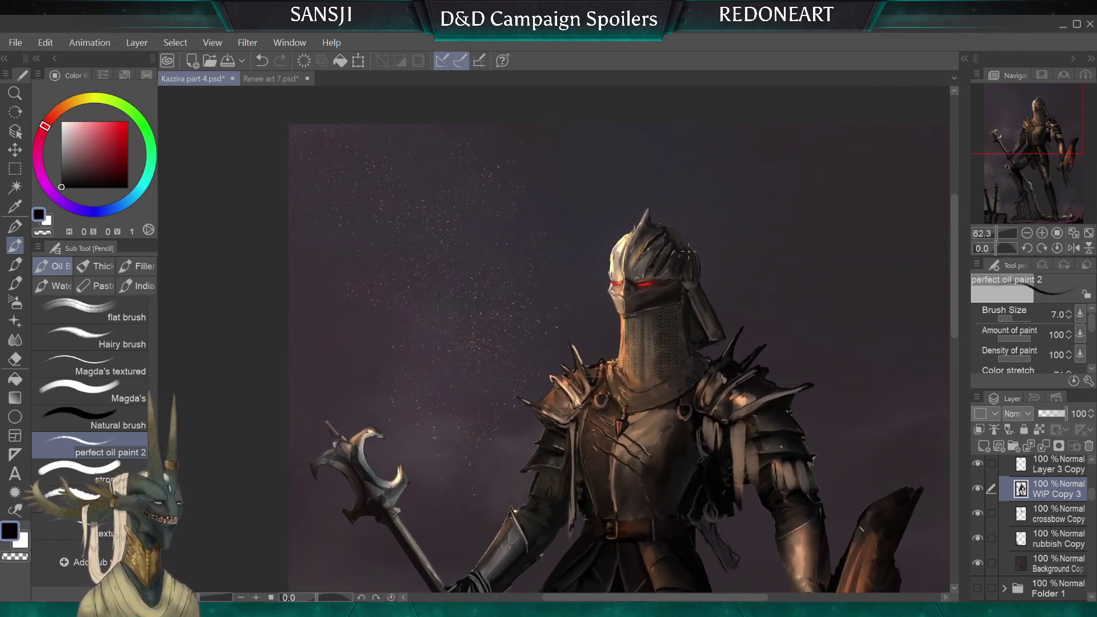
{"action": "left_click_drag", "start_coordinate": [689, 251], "coordinate": [684, 259]}
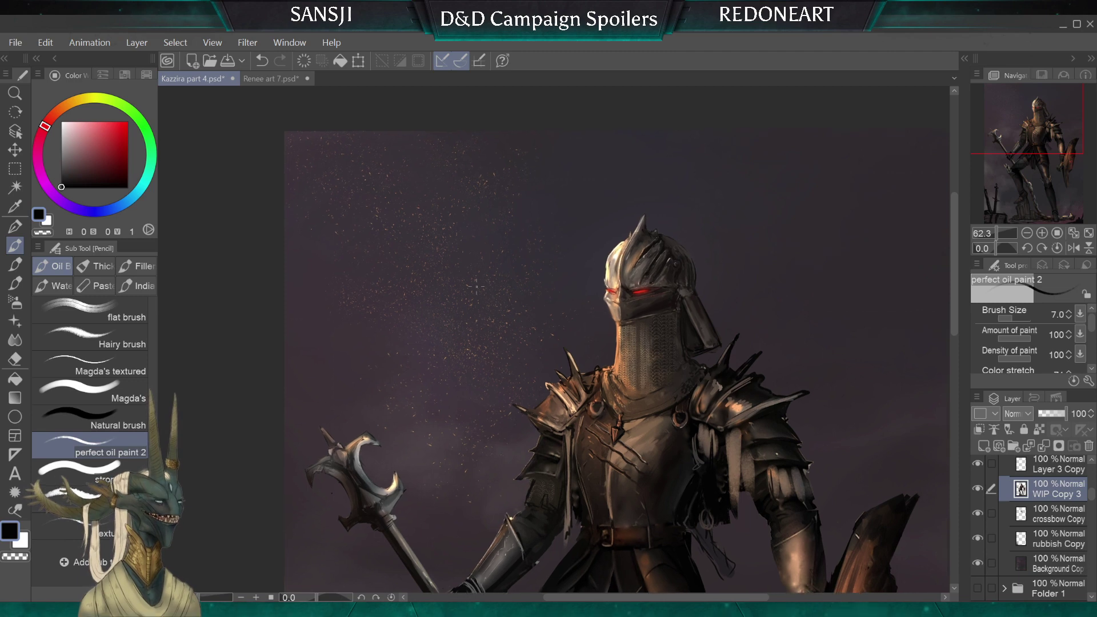
{"action": "left_click", "coordinate": [656, 312], "text": "alt"}
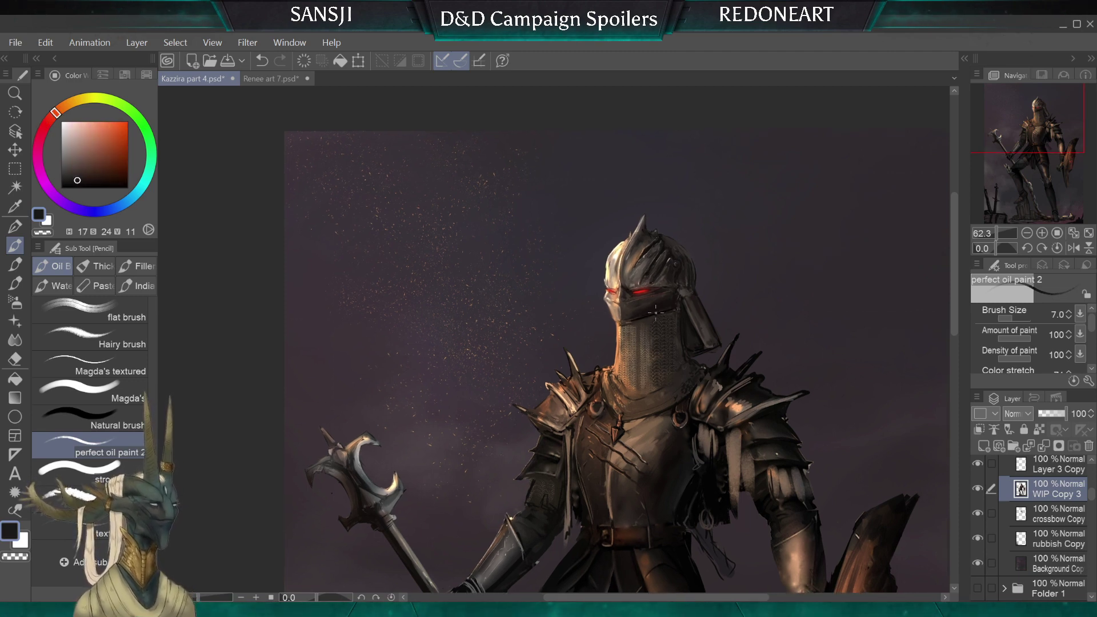
{"action": "left_click", "coordinate": [638, 319], "text": "alt"}
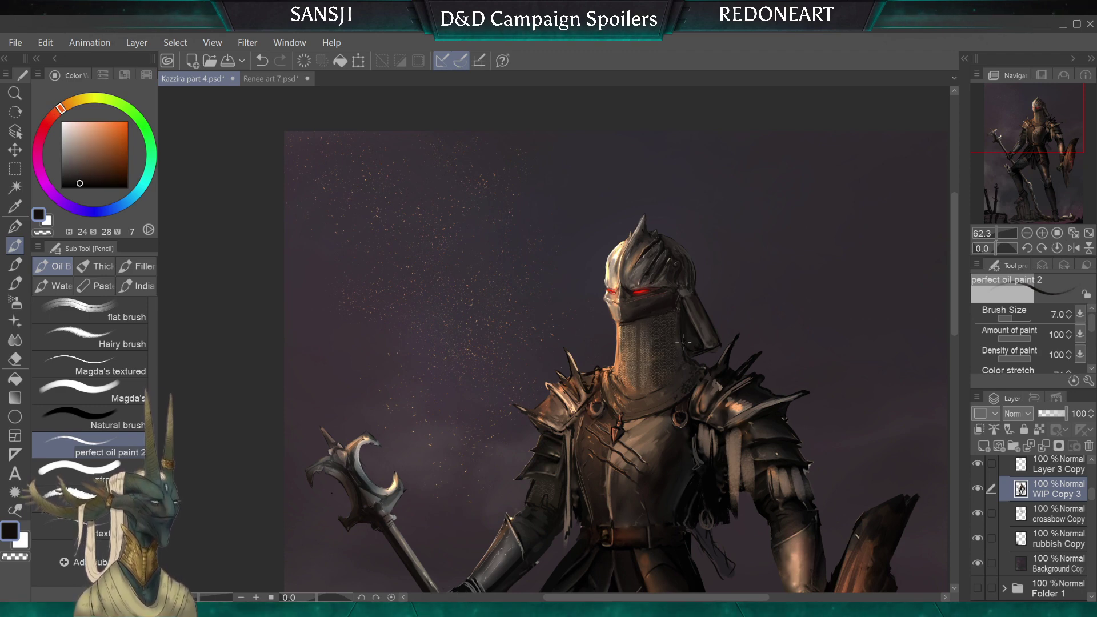
{"action": "key", "text": "]"}
{"action": "key", "text": "]"}
{"action": "key", "text": "]"}
{"action": "key", "text": "]"}
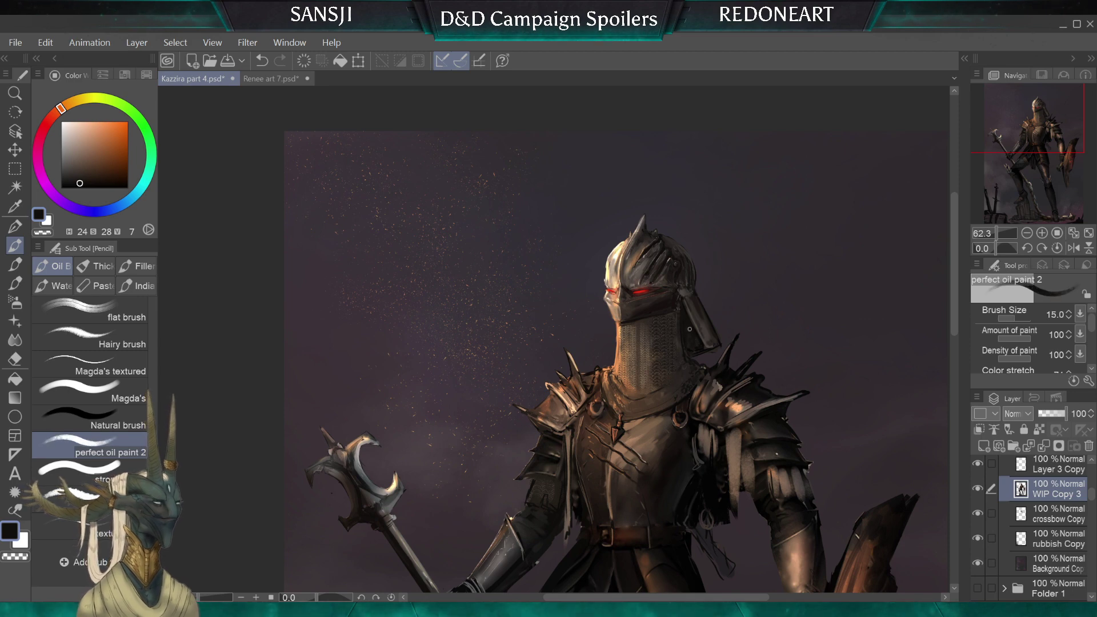
{"action": "key", "text": "["}
Trim the edges and tip of the helmet's hanging flap with the Hard eraser at sizes 10 to 20
{"action": "key", "text": "e"}
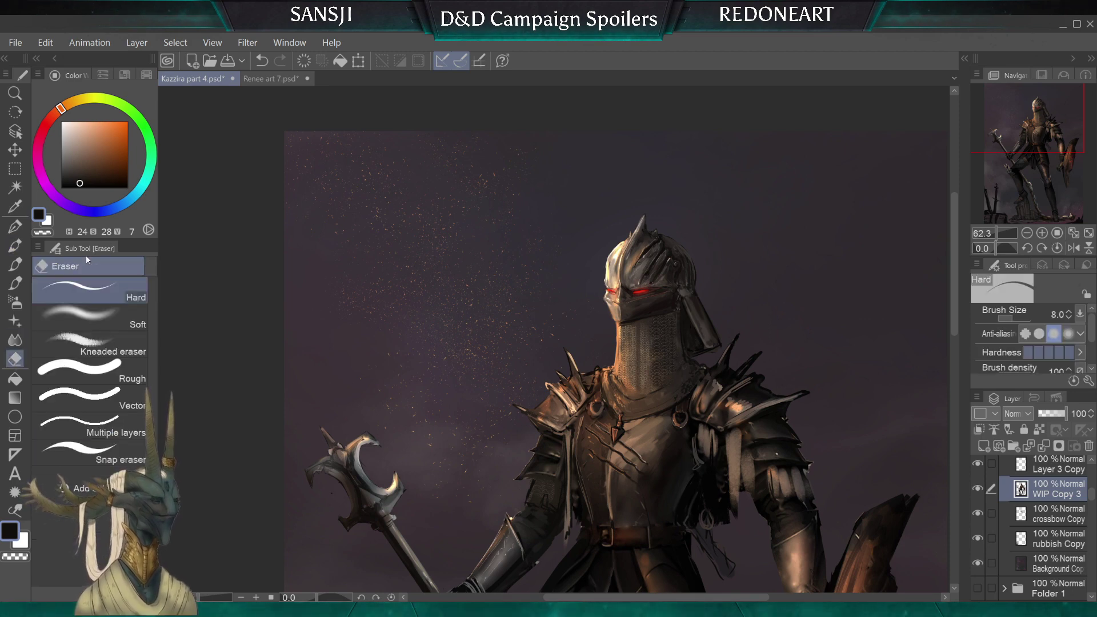
{"action": "key", "text": "bracketright"}
{"action": "key", "text": "bracketright"}
{"action": "key", "text": "bracketright"}
{"action": "key", "text": "bracketright"}
{"action": "key", "text": "bracketright"}
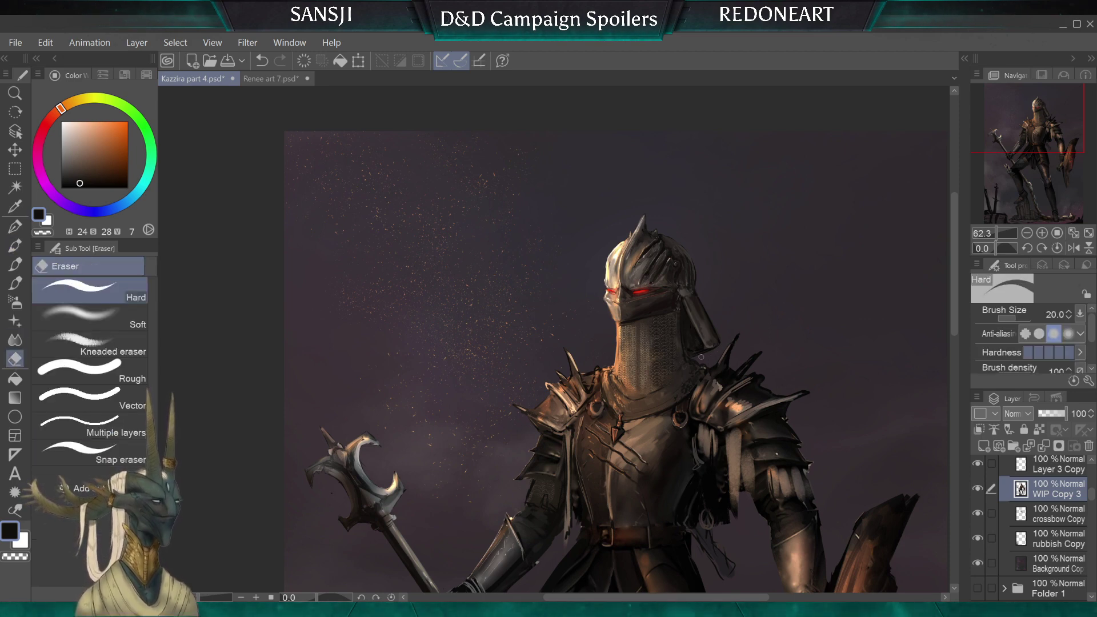
{"action": "key", "text": "bracketleft"}
{"action": "key", "text": "bracketleft"}
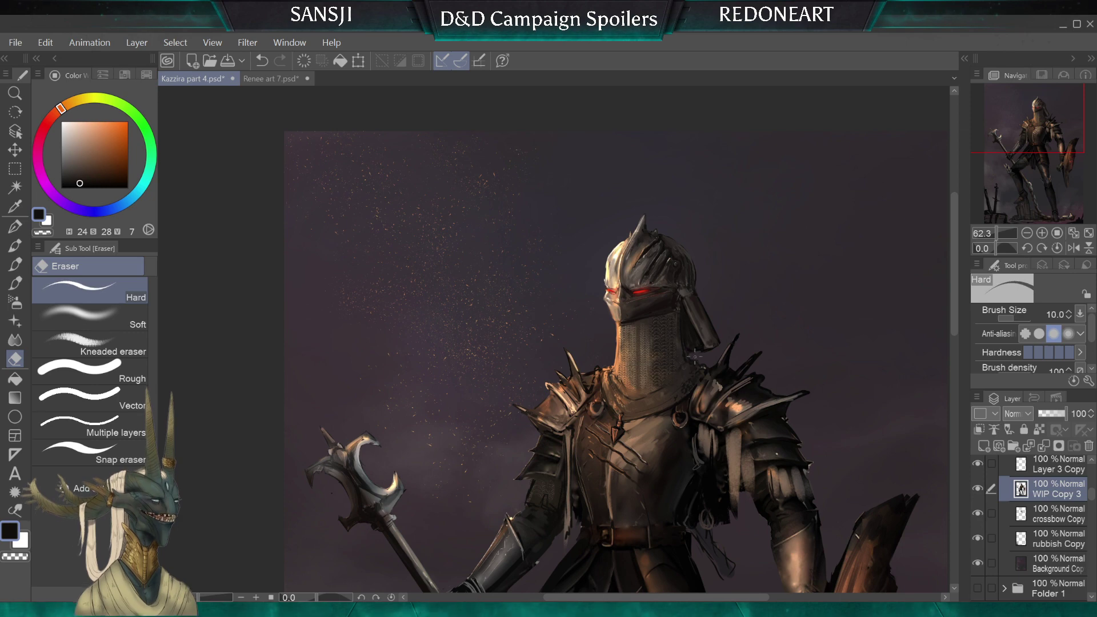
{"action": "key", "text": "]"}
{"action": "key", "text": "]"}
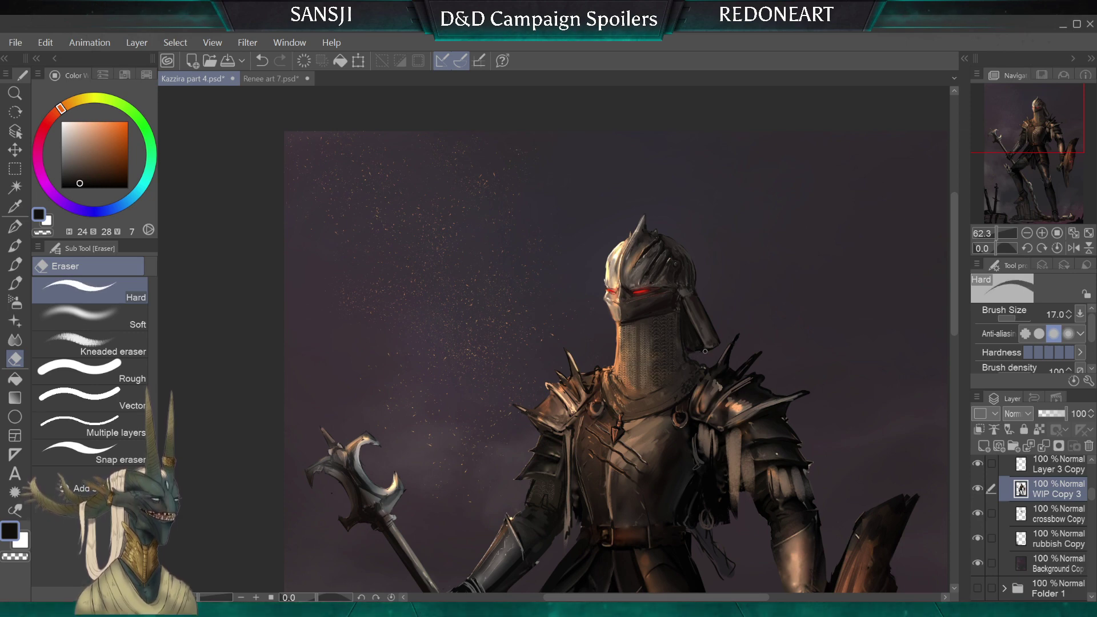
{"action": "key", "text": "bracketleft"}
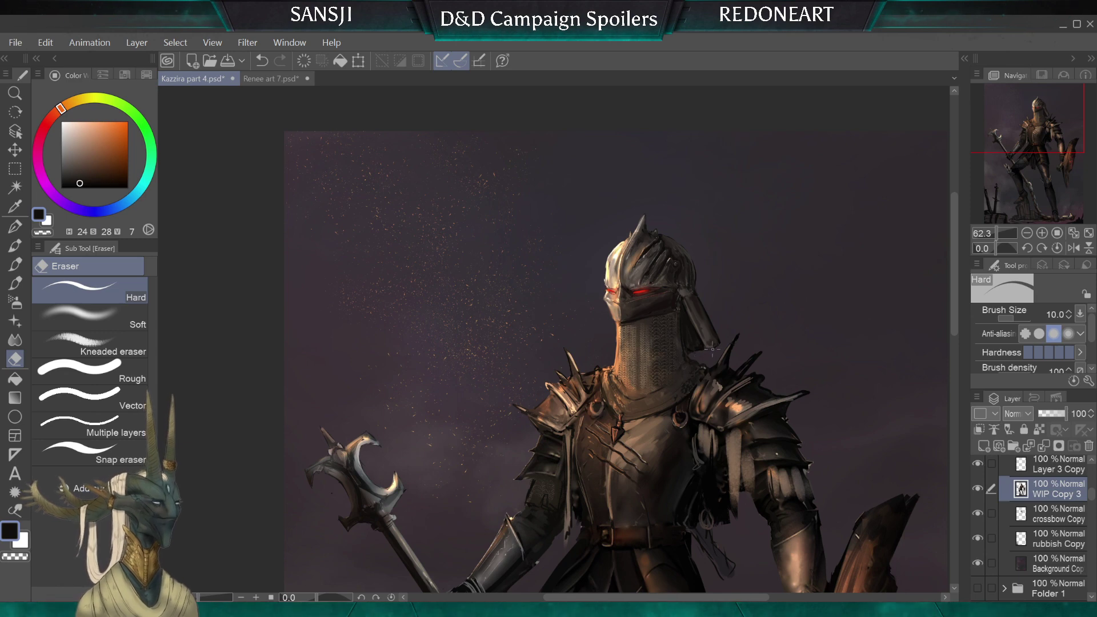
{"action": "key", "text": "bracketright"}
{"action": "key", "text": "bracketright"}
{"action": "key", "text": "bracketright"}
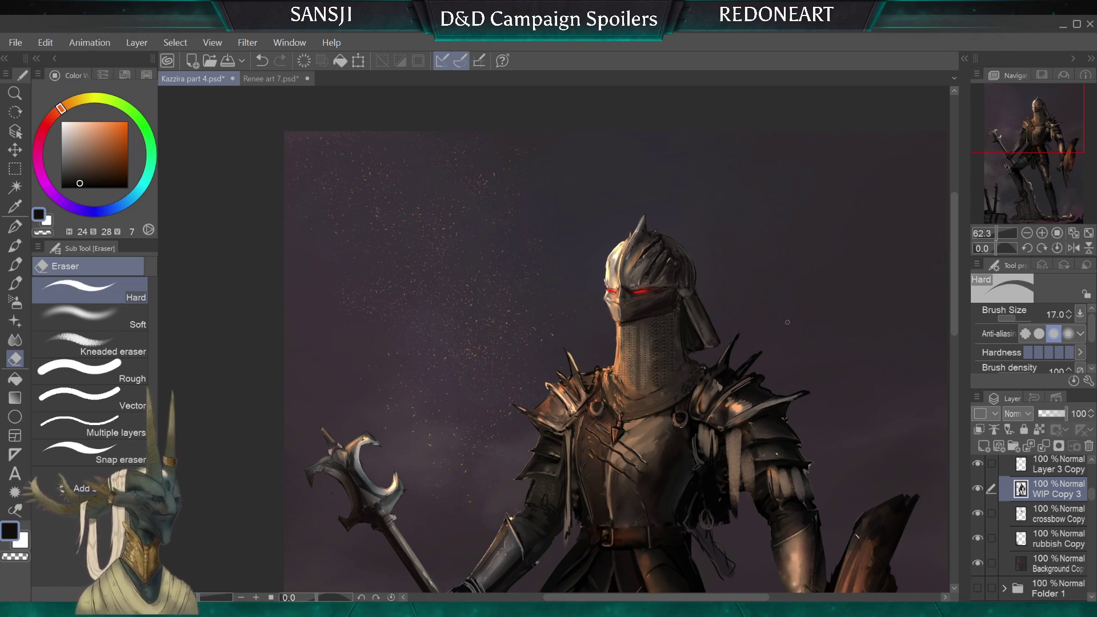
Hide the crossbow Copy layer and clean up the torn cloth's ragged lower edge beside the waist with the Hard eraser at sizes 15 to 30
{"action": "key", "text": "bracketright"}
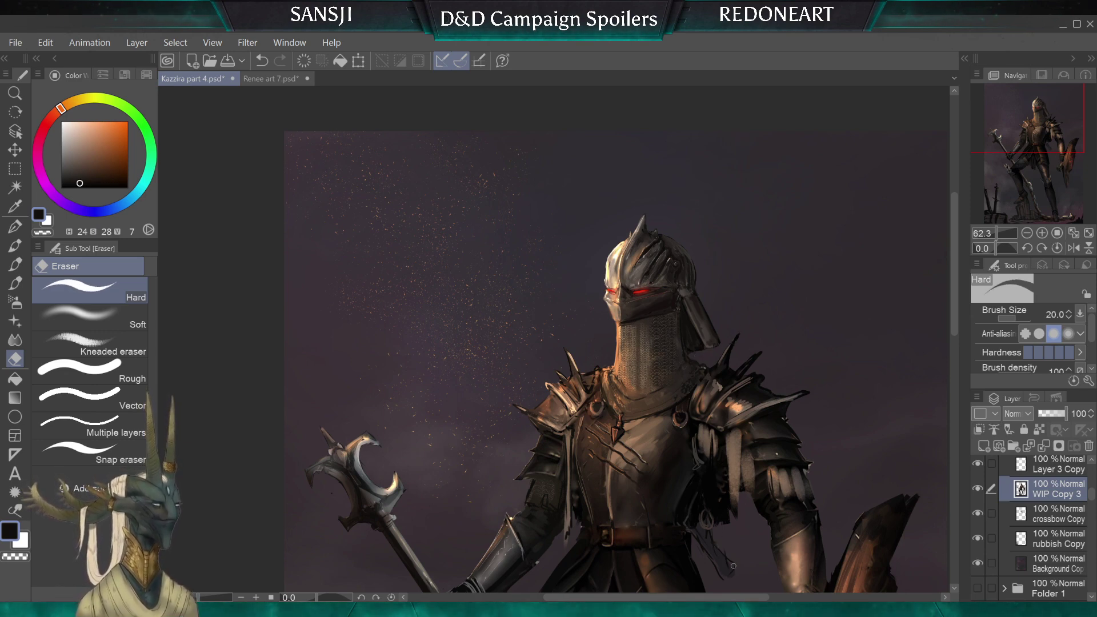
{"action": "key", "text": "bracketleft"}
{"action": "left_click", "coordinate": [978, 513]}
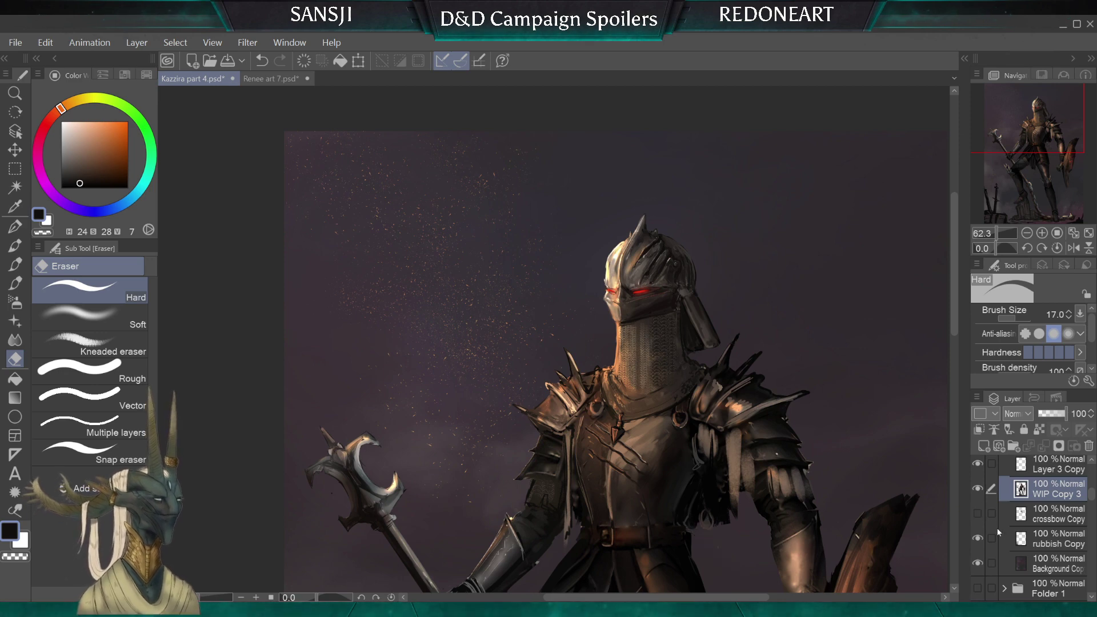
{"action": "key", "text": "bracketright"}
{"action": "key", "text": "bracketright"}
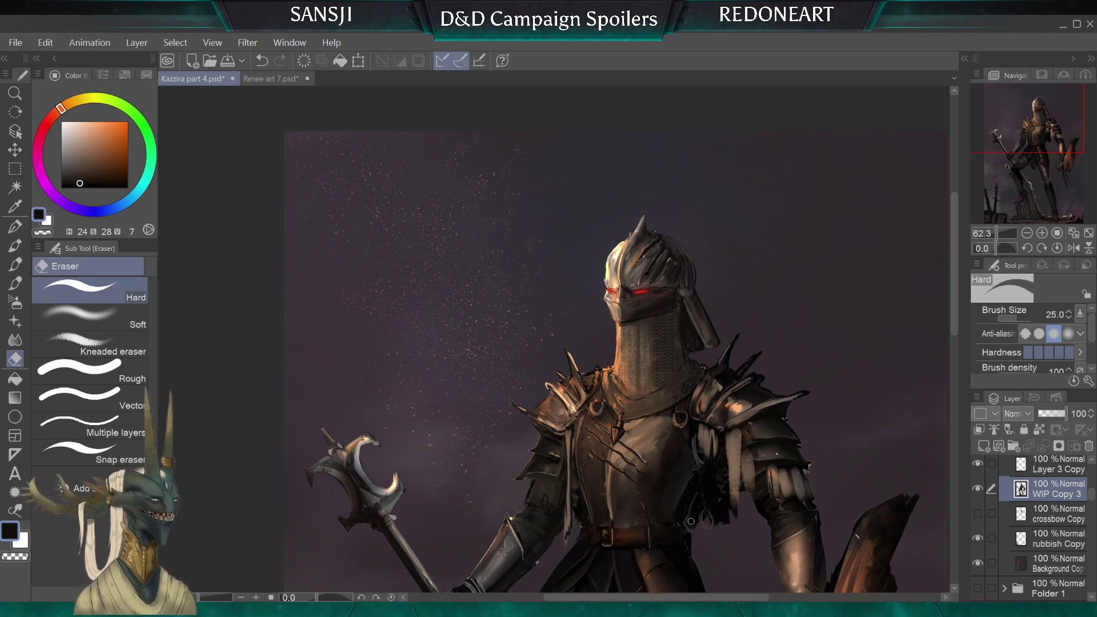
{"action": "key", "text": "bracketleft"}
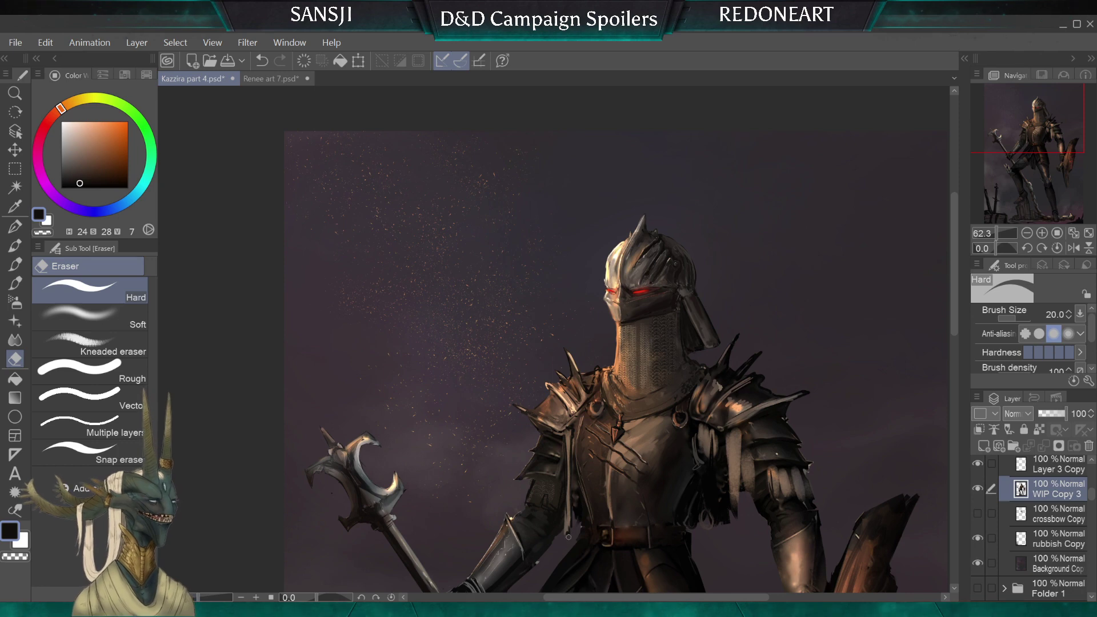
{"action": "key", "text": "bracketleft"}
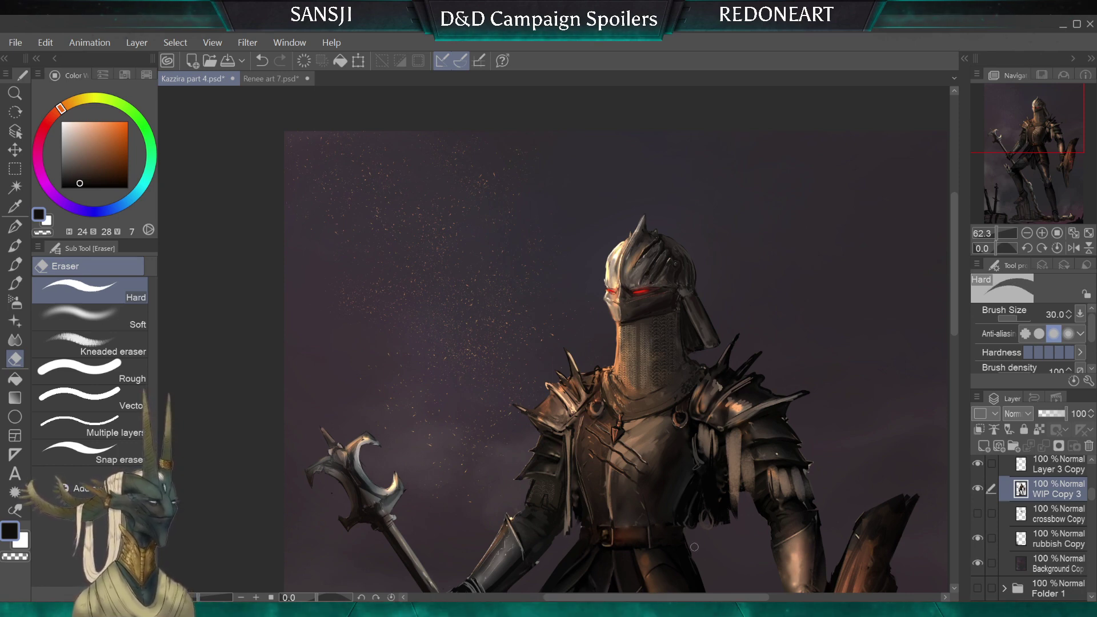
{"action": "key", "text": "bracketright"}
{"action": "key", "text": "bracketleft"}
{"action": "key", "text": "bracketleft"}
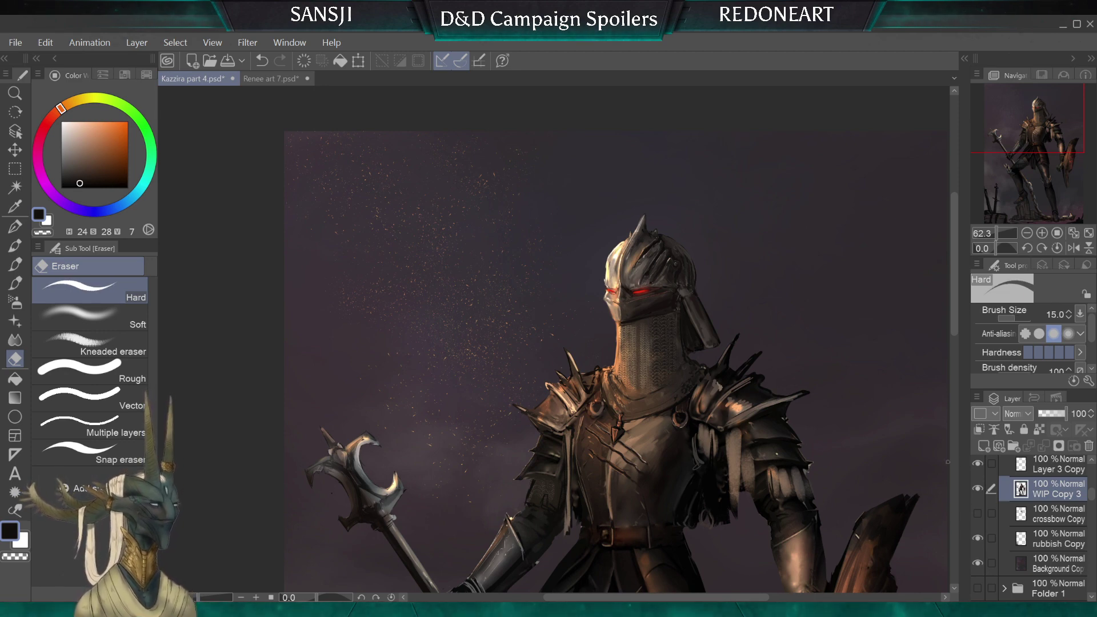
Add a new layer above WIP Copy 3 and choose the Chainmail6 effect brush
{"action": "left_click", "coordinate": [984, 446]}
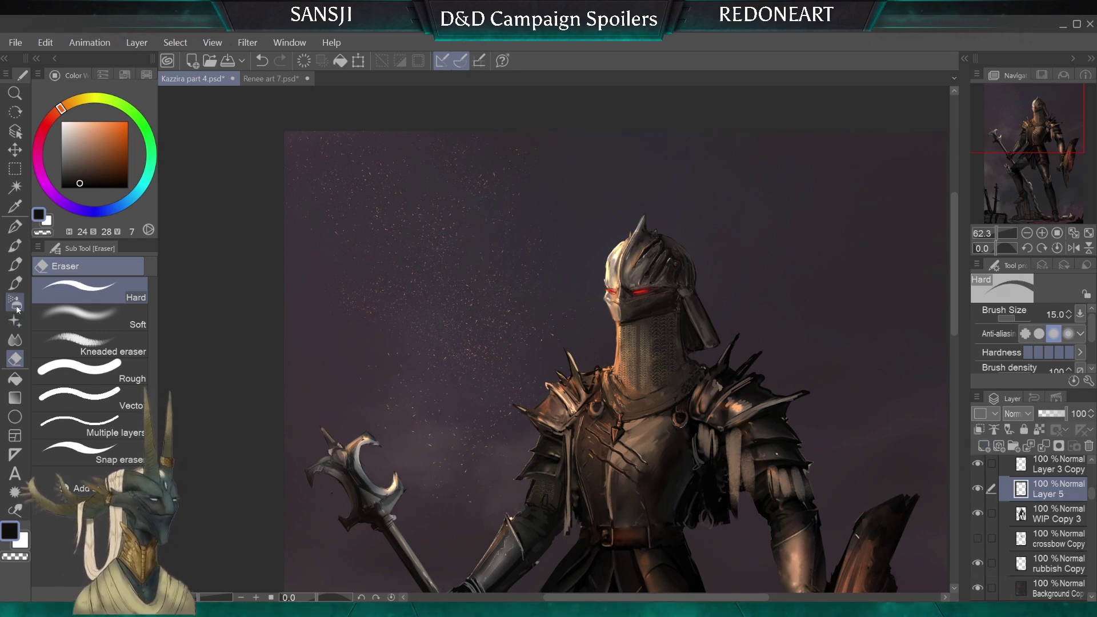
{"action": "left_click", "coordinate": [15, 283]}
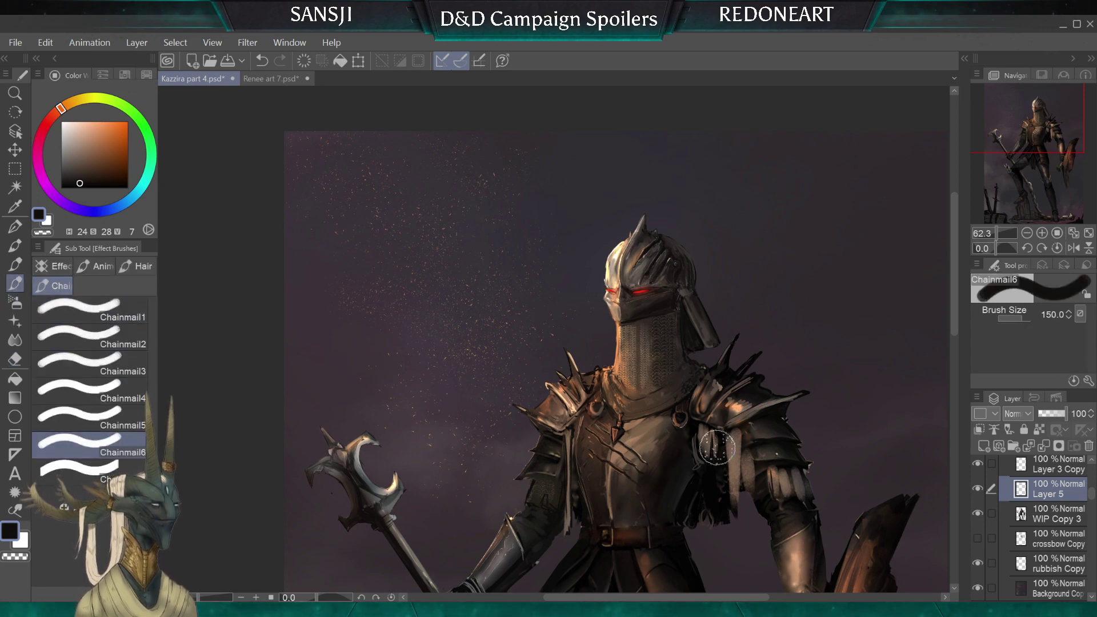
Try to cover the pale hanging cloth beside the arm with near-black and dark brown chainmail texture at size 150
{"action": "left_click", "coordinate": [712, 477], "text": "alt"}
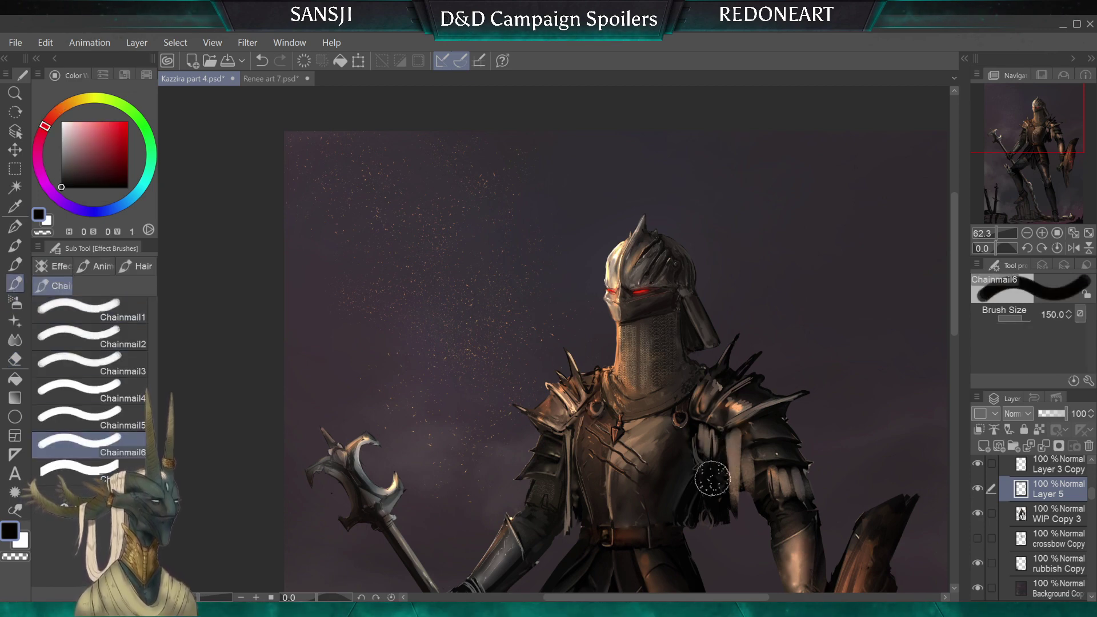
{"action": "left_click_drag", "start_coordinate": [733, 446], "coordinate": [736, 474]}
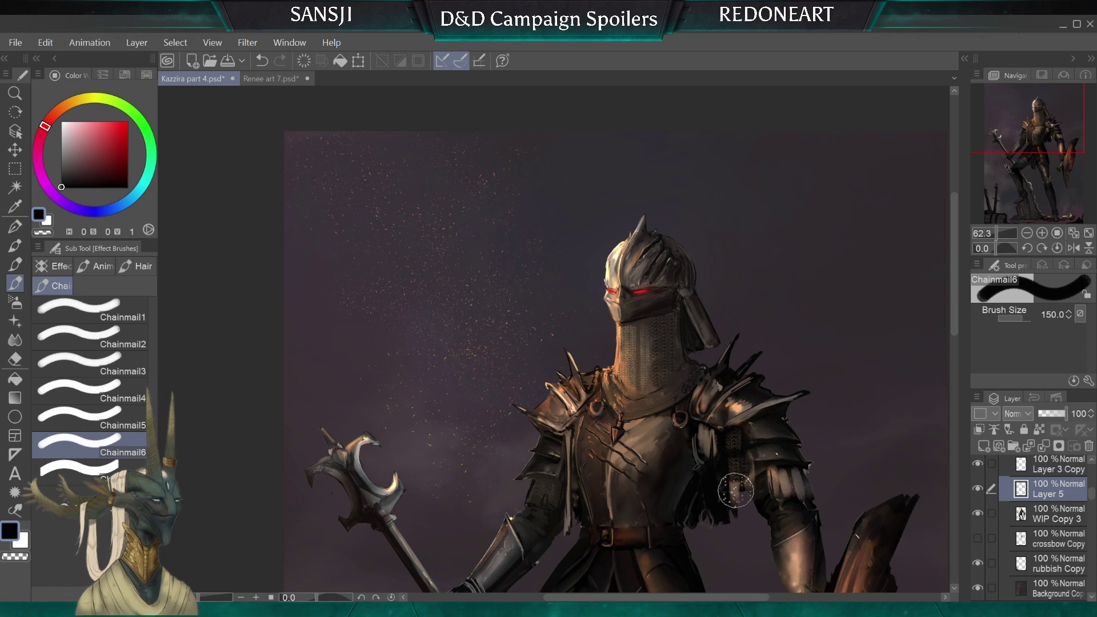
{"action": "left_click", "coordinate": [734, 476], "text": "alt"}
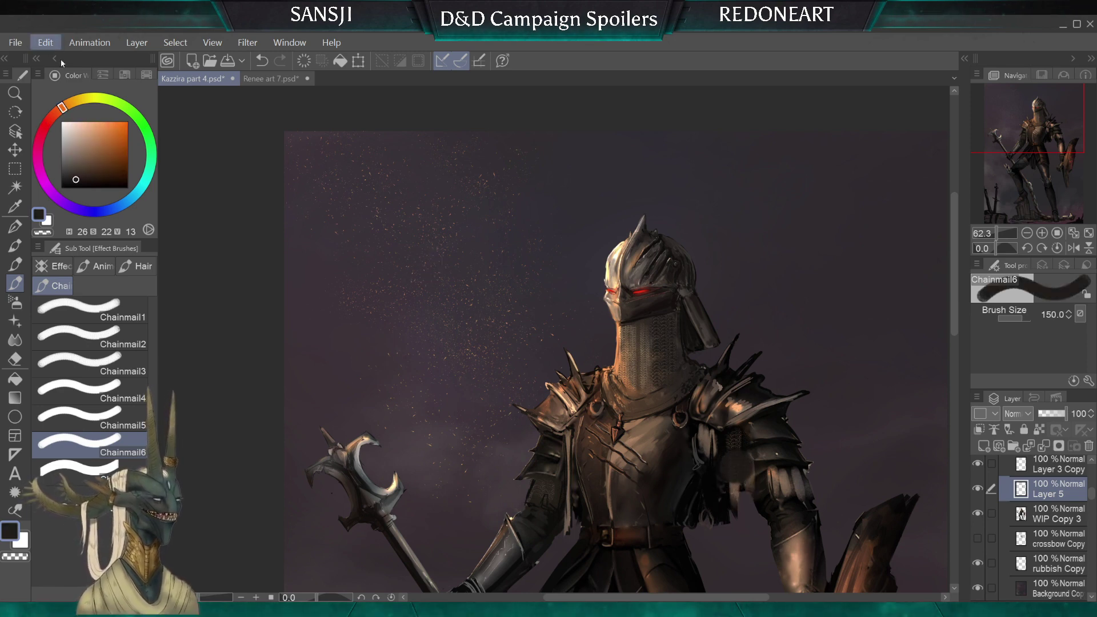
{"action": "key", "text": "ctrl+z"}
{"action": "key", "text": "ctrl+z"}
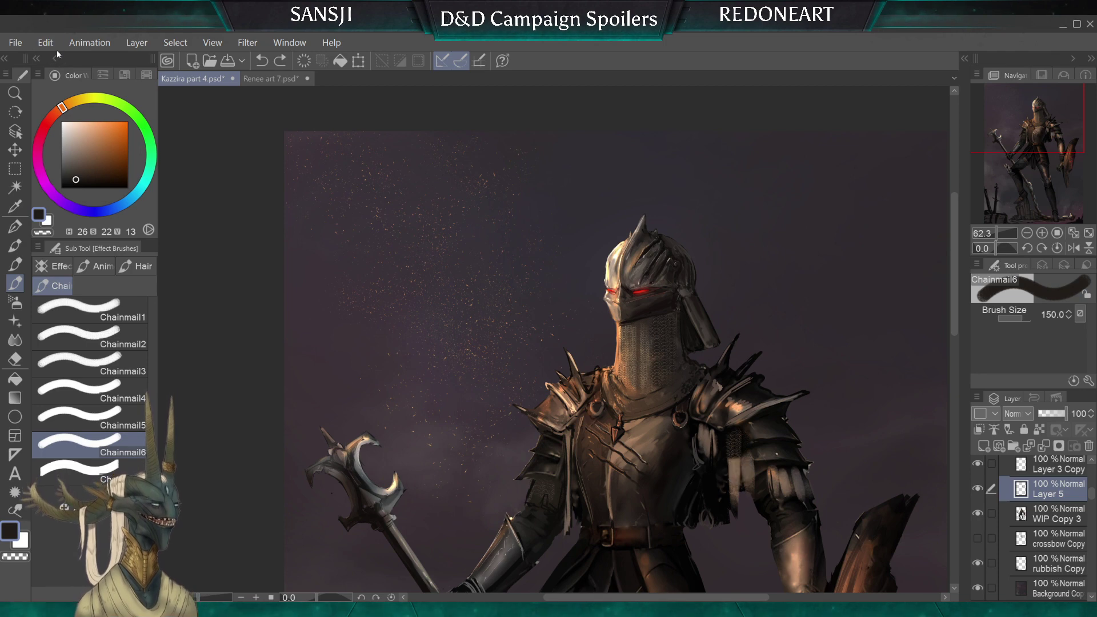
Paint chainmail texture beneath the shoulder plate beside the chest, sampling brown from the neck mail and near-black from the cloth, at sizes 150 to 200
{"action": "left_click", "coordinate": [716, 479], "text": "alt"}
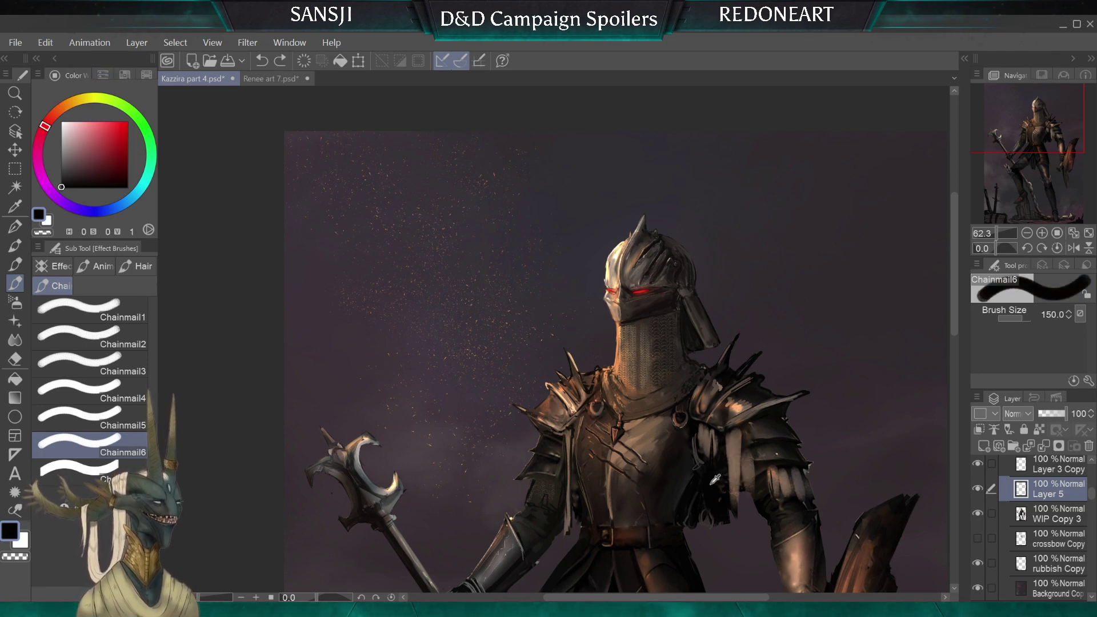
{"action": "left_click", "coordinate": [668, 377], "text": "alt"}
{"action": "left_click_drag", "start_coordinate": [709, 449], "coordinate": [706, 441]}
{"action": "key", "text": "bracketright"}
{"action": "key", "text": "bracketright"}
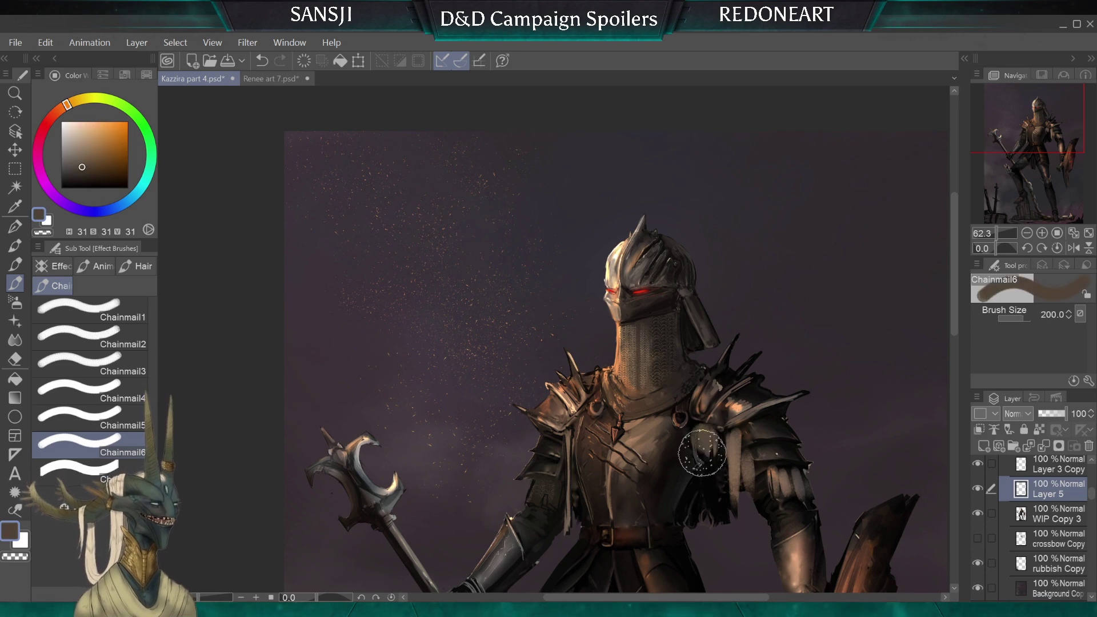
{"action": "left_click", "coordinate": [710, 464], "text": "alt"}
{"action": "key", "text": "bracketleft"}
{"action": "key", "text": "bracketleft"}
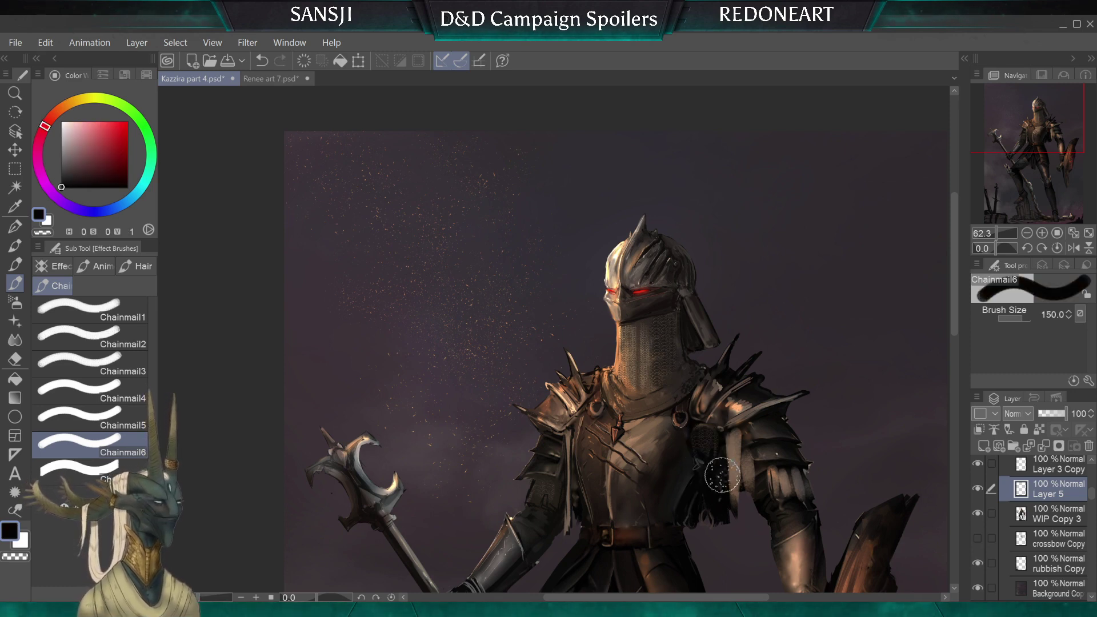
Try chainmail strokes over the pale hanging cloth in near-black and sampled dark brown at size 120, and undo them
{"action": "key", "text": "bracketleft"}
{"action": "left_click_drag", "start_coordinate": [736, 442], "coordinate": [735, 490]}
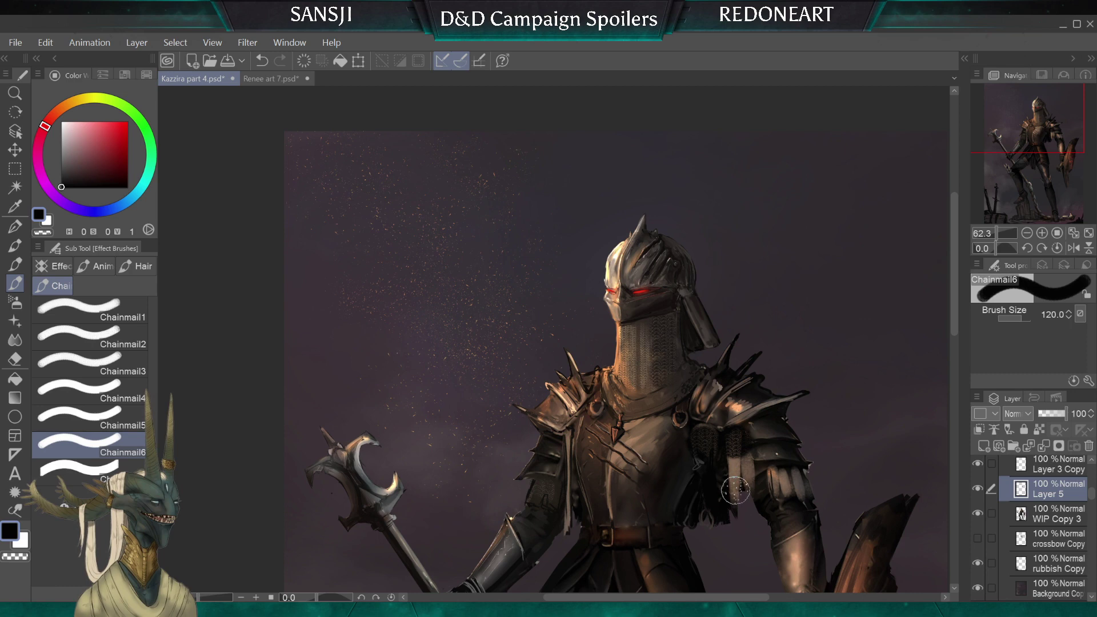
{"action": "left_click", "coordinate": [712, 452], "text": "alt"}
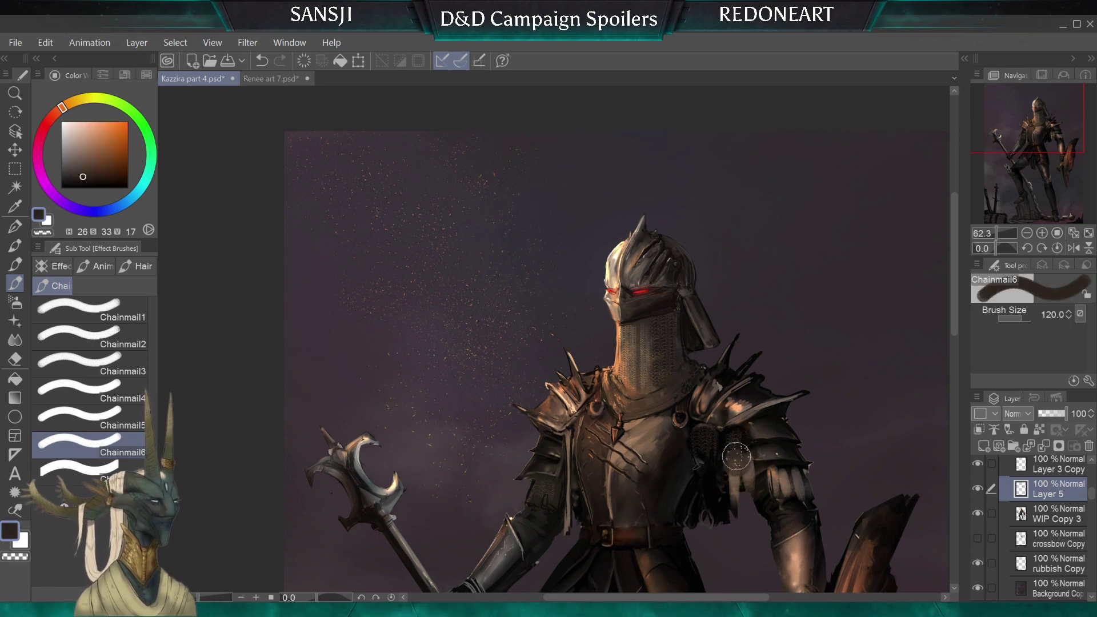
{"action": "left_click_drag", "start_coordinate": [736, 456], "coordinate": [737, 487]}
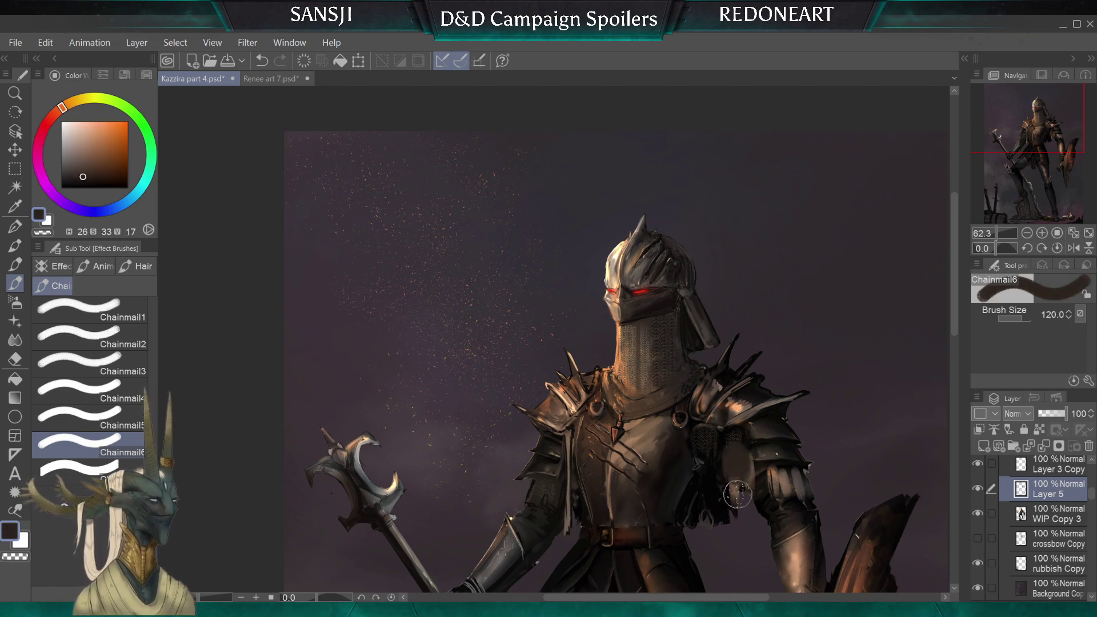
{"action": "left_click", "coordinate": [52, 57]}
{"action": "left_click", "coordinate": [45, 45]}
{"action": "left_click", "coordinate": [52, 58]}
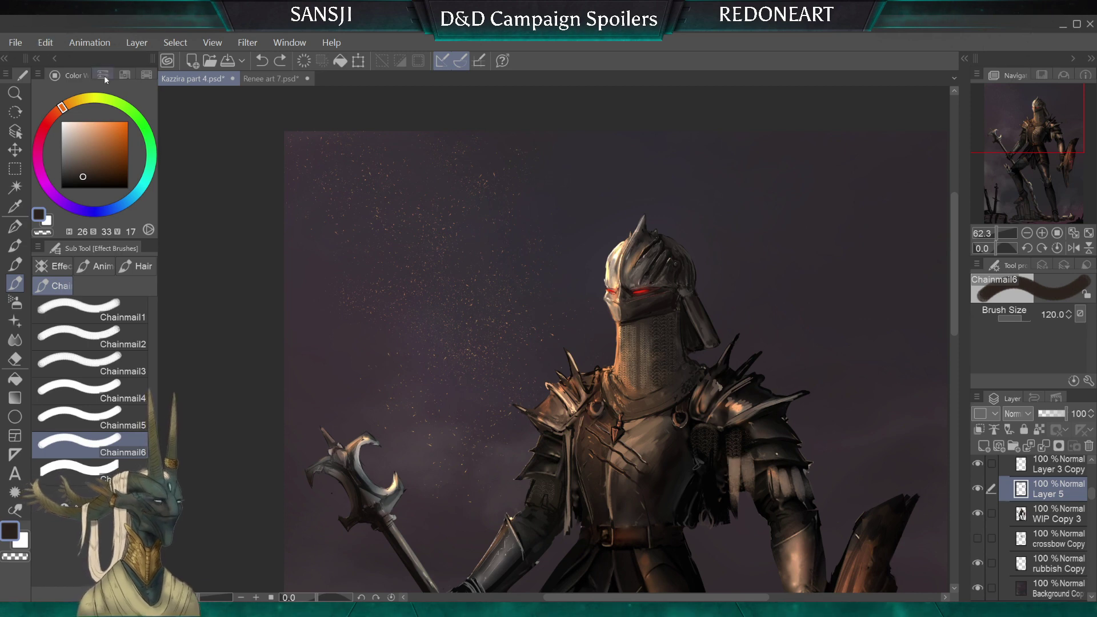
Texture the pale hanging cloth with chainmail in dark brown sampled beside it at size 120, sample near-black and undo the last stroke
{"action": "left_click", "coordinate": [751, 467], "text": "alt"}
{"action": "left_click_drag", "start_coordinate": [736, 463], "coordinate": [735, 489]}
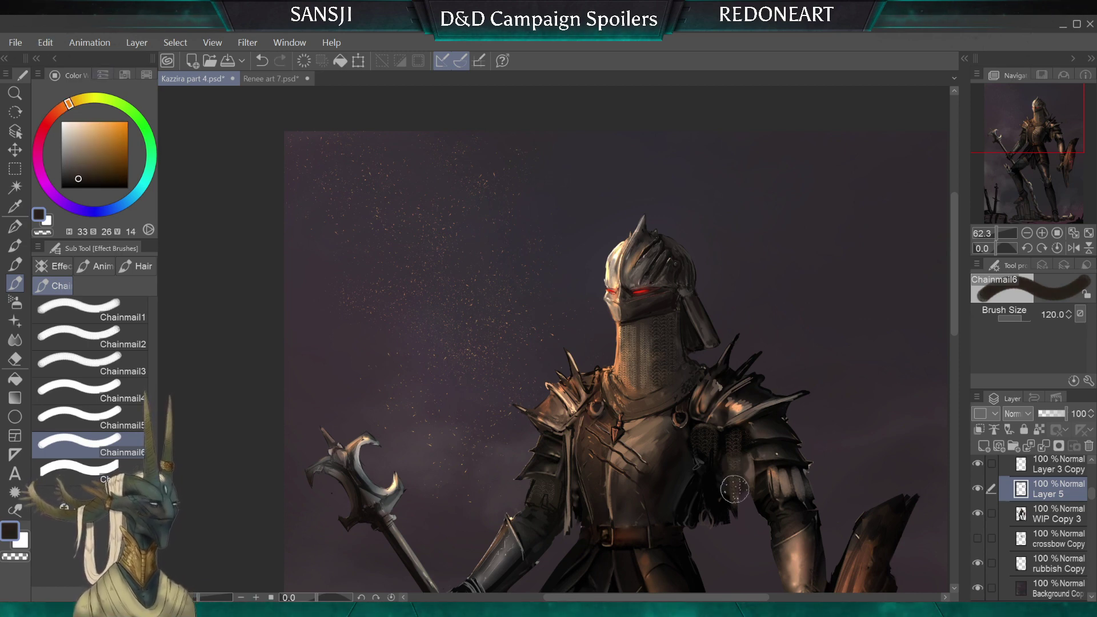
{"action": "left_click", "coordinate": [736, 464], "text": "alt"}
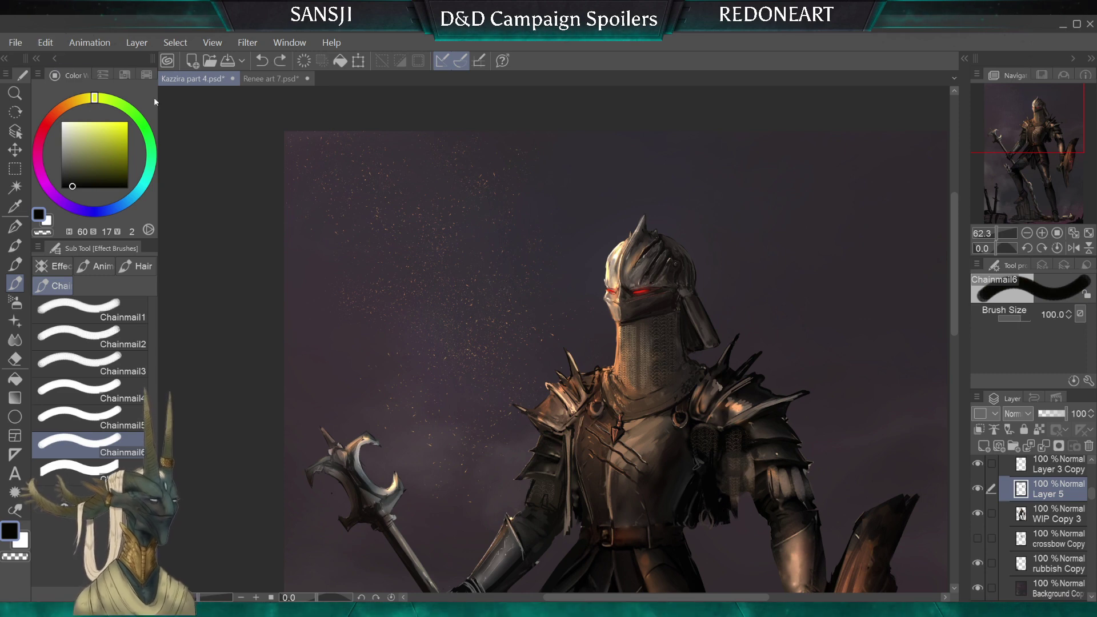
{"action": "key", "text": "["}
{"action": "key", "text": "["}
{"action": "key", "text": "ctrl+z"}
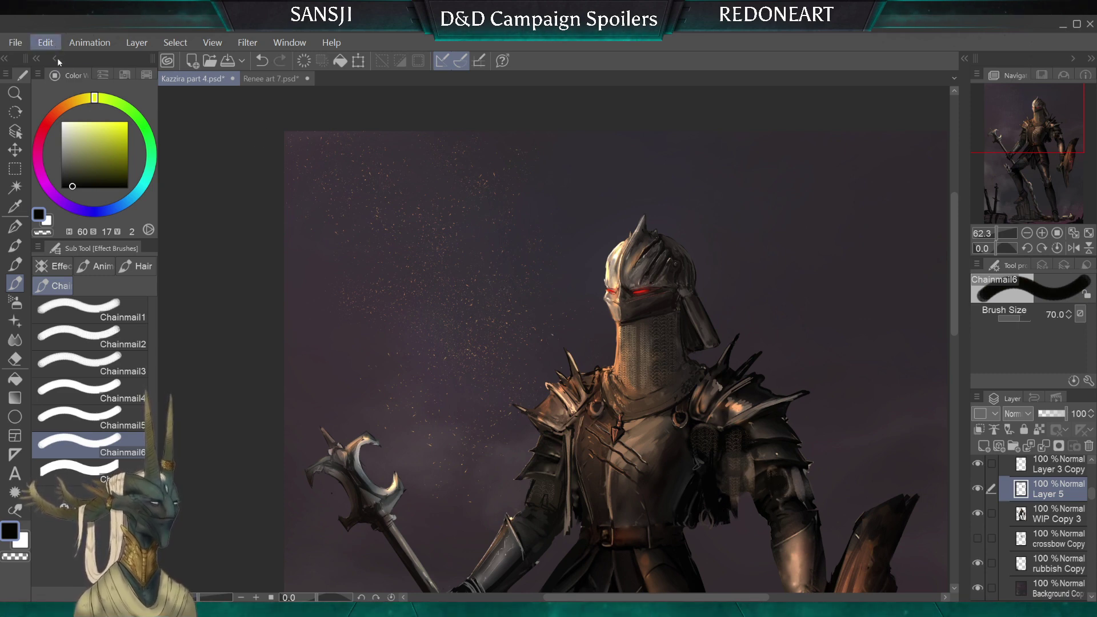
Add near-black chainmail texture to the arm gap below the shoulder plates at sizes 100 and 30
{"action": "key", "text": "]"}
{"action": "key", "text": "bracketright"}
{"action": "key", "text": "bracketright"}
{"action": "key", "text": "bracketright"}
{"action": "key", "text": "bracketleft"}
{"action": "key", "text": "bracketleft"}
{"action": "key", "text": "bracketleft"}
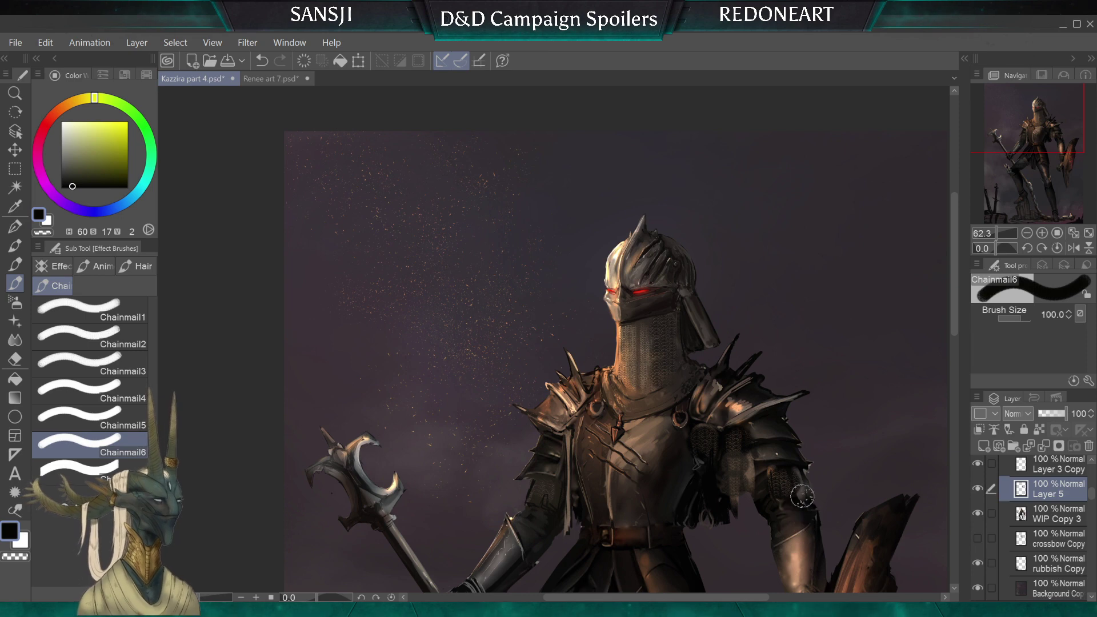
{"action": "key", "text": "bracketleft"}
{"action": "key", "text": "bracketleft"}
{"action": "key", "text": "bracketleft"}
{"action": "key", "text": "bracketleft"}
{"action": "key", "text": "bracketleft"}
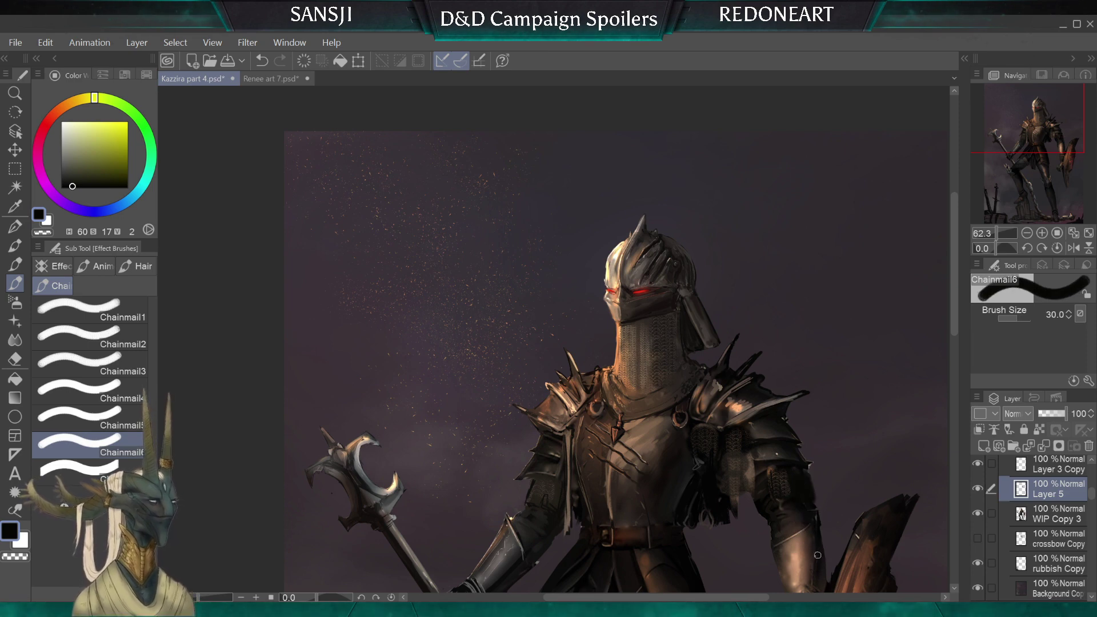
Erase stray chainmail around the hanging cloth beside the chest with the Soft eraser at sizes 50 and 30
{"action": "scroll", "coordinate": [422, 326], "scroll_direction": "down", "scroll_amount": 1}
{"action": "scroll", "coordinate": [658, 423], "scroll_direction": "up", "scroll_amount": 3}
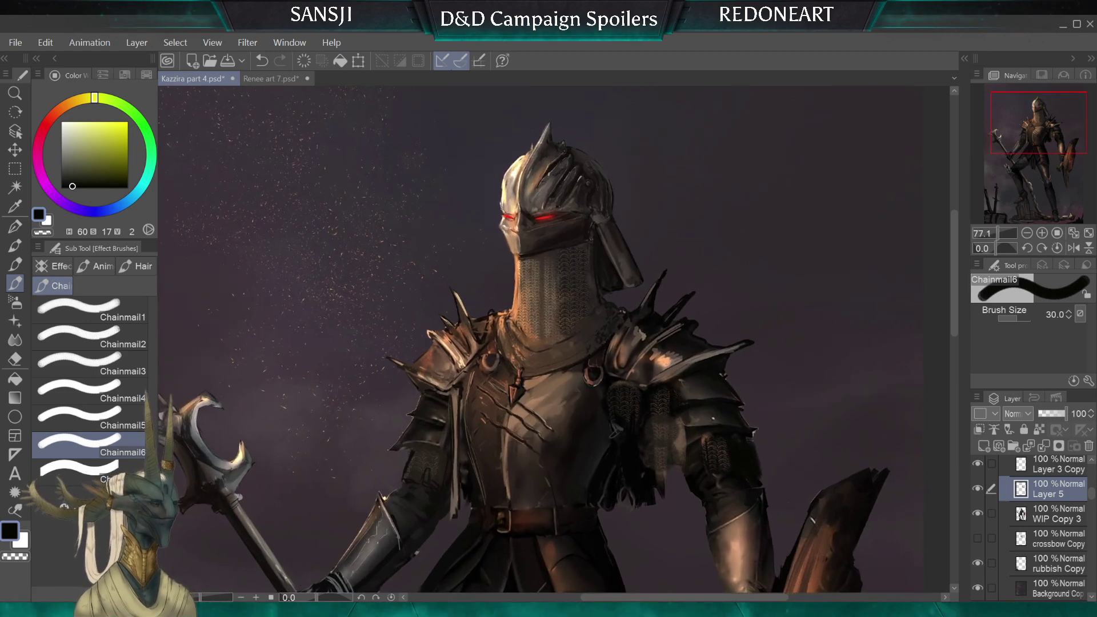
{"action": "key", "text": "j"}
{"action": "key", "text": "e"}
{"action": "key", "text": "bracketright"}
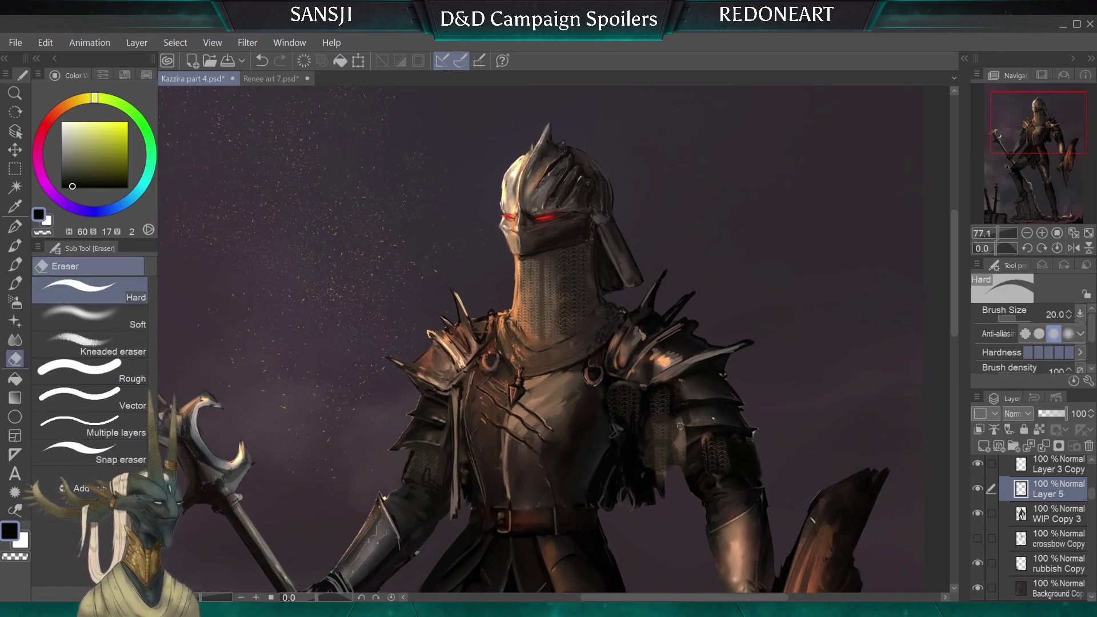
{"action": "left_click", "coordinate": [15, 302]}
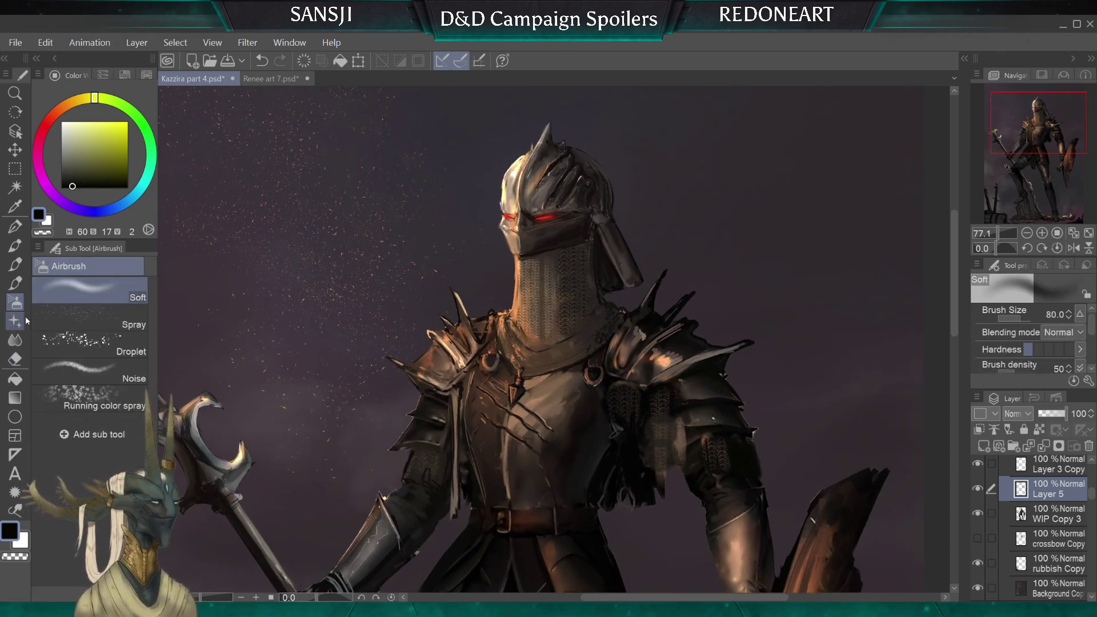
{"action": "left_click", "coordinate": [14, 358]}
{"action": "left_click", "coordinate": [90, 314]}
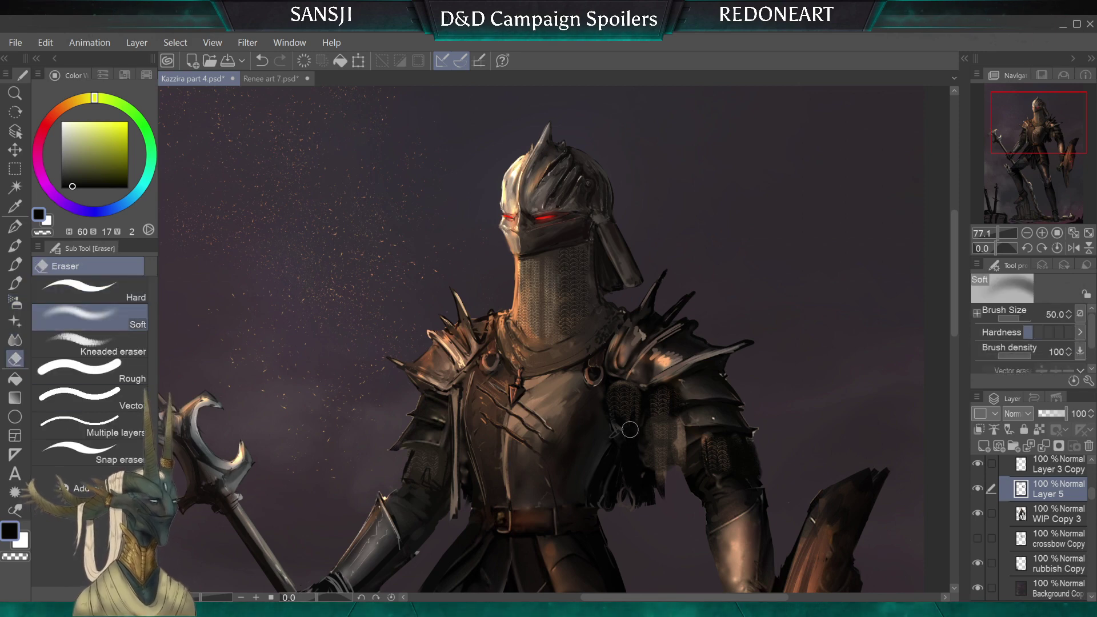
{"action": "key", "text": "bracketleft"}
{"action": "key", "text": "bracketleft"}
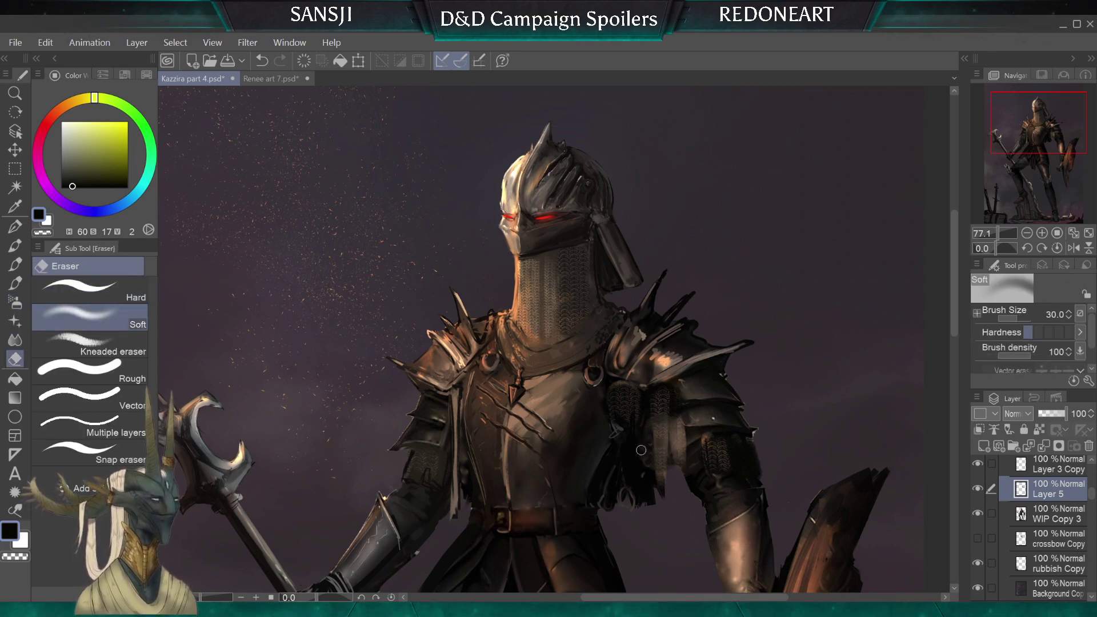
Paint more near-black chainmail texture over the hanging cloth beside the arm with the Chainmail6 brush at size 100
{"action": "left_click", "coordinate": [19, 286]}
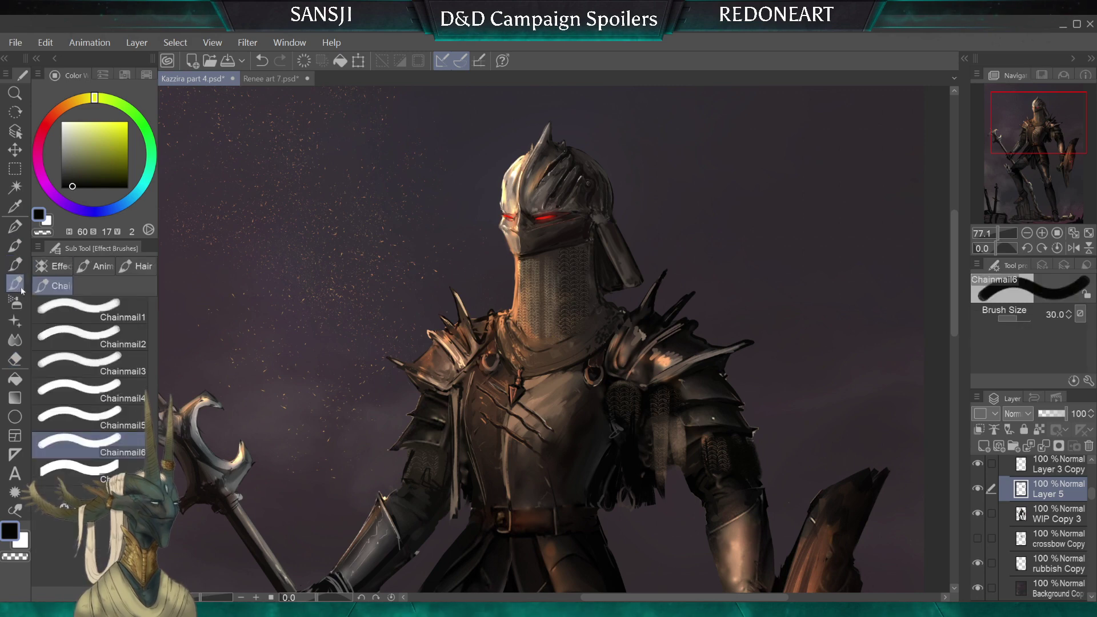
{"action": "key", "text": "bracketright"}
{"action": "key", "text": "bracketright"}
{"action": "key", "text": "bracketright"}
{"action": "key", "text": "bracketright"}
{"action": "key", "text": "bracketright"}
{"action": "key", "text": "bracketright"}
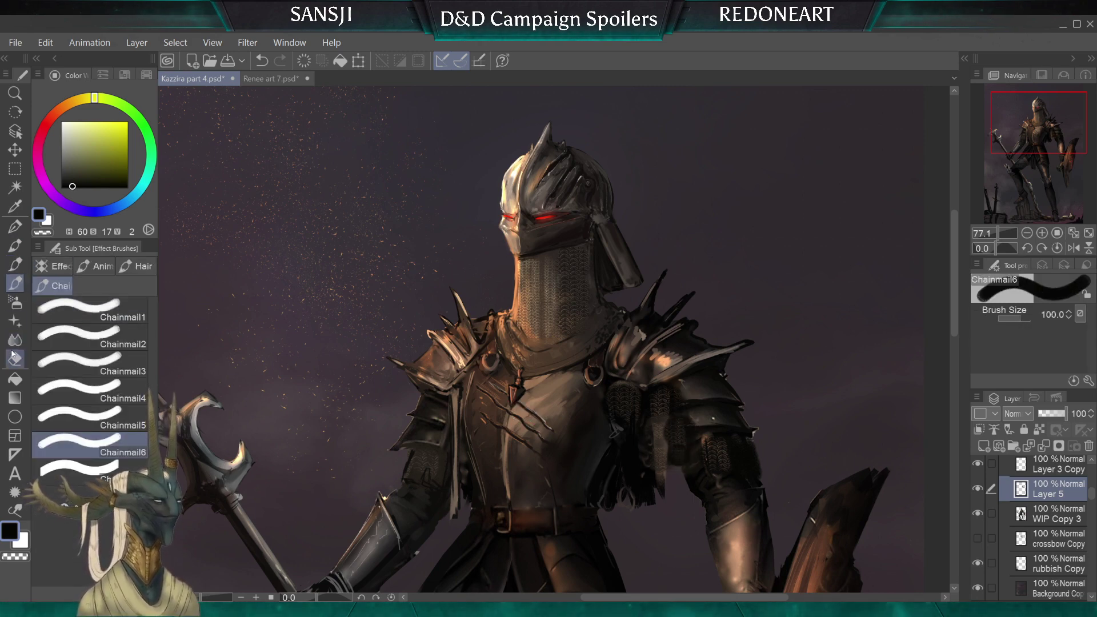
Soften the chainmail edges on the hanging cloth beside the arm with the Soft eraser at sizes 25 to 120
{"action": "key", "text": "e"}
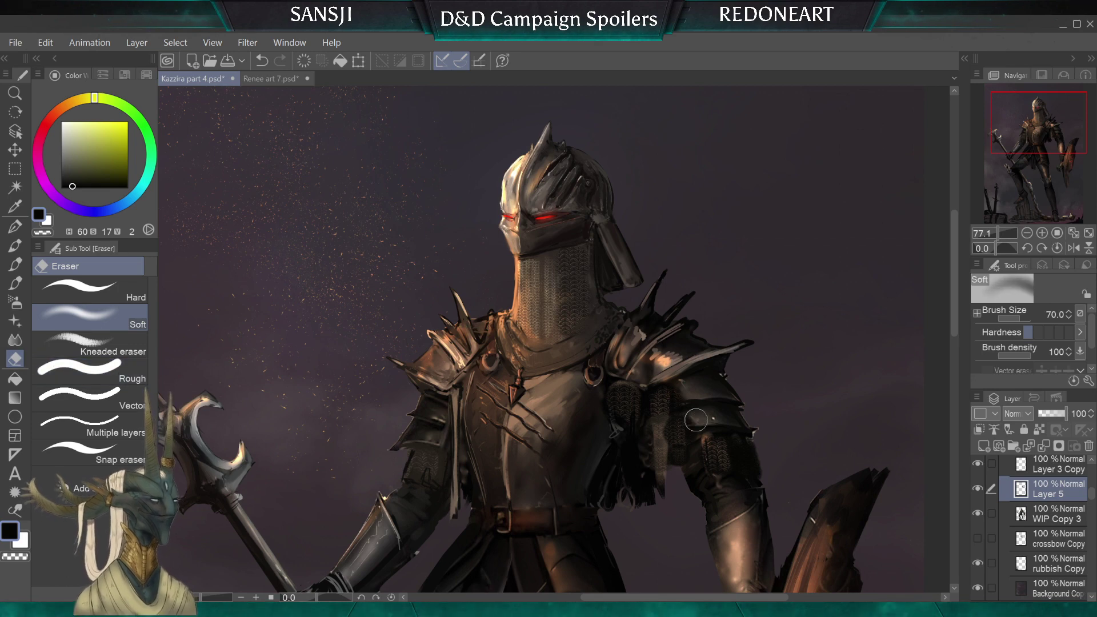
{"action": "key", "text": "bracketleft"}
{"action": "key", "text": "bracketleft"}
{"action": "key", "text": "bracketleft"}
{"action": "key", "text": "bracketleft"}
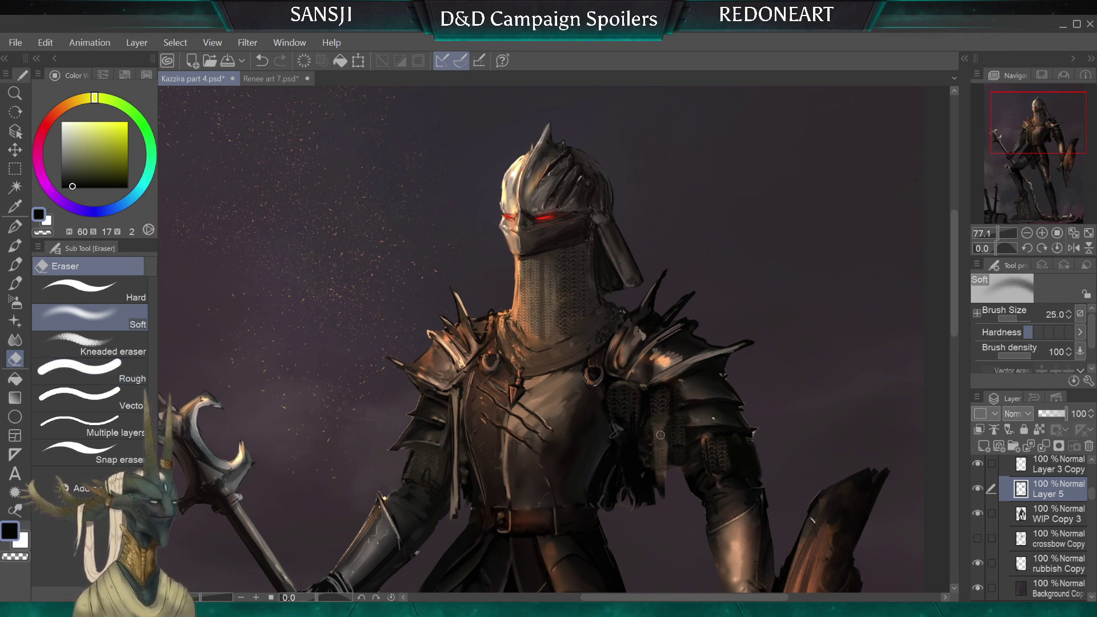
{"action": "key", "text": "bracketright"}
{"action": "key", "text": "bracketright"}
{"action": "key", "text": "bracketright"}
{"action": "key", "text": "bracketright"}
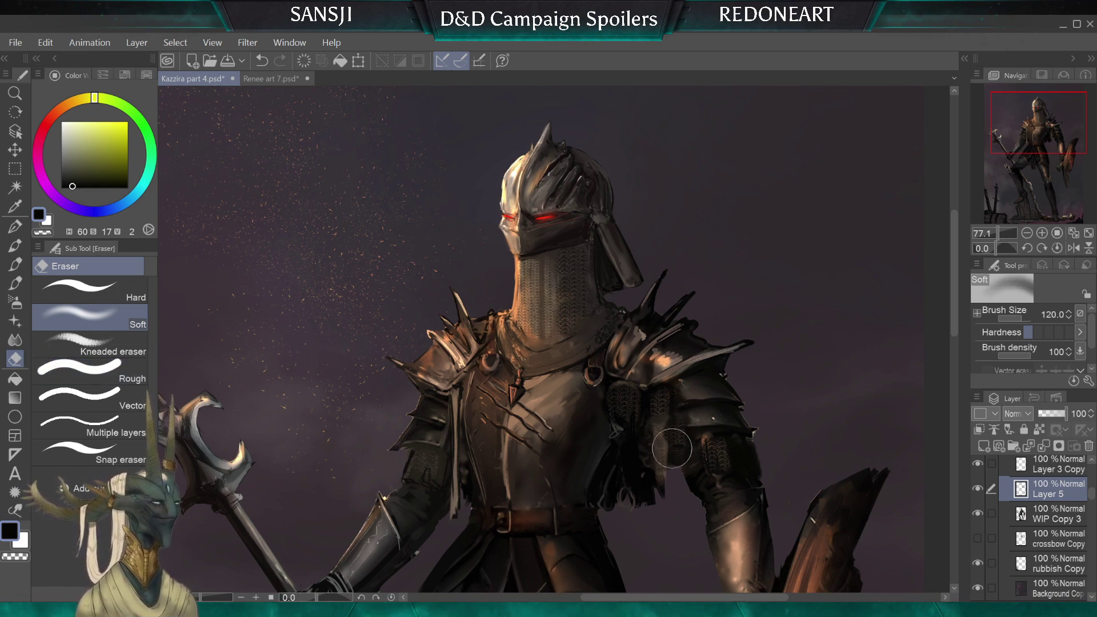
{"action": "key", "text": "bracketleft"}
{"action": "key", "text": "bracketleft"}
{"action": "key", "text": "bracketleft"}
{"action": "key", "text": "bracketleft"}
{"action": "key", "text": "bracketleft"}
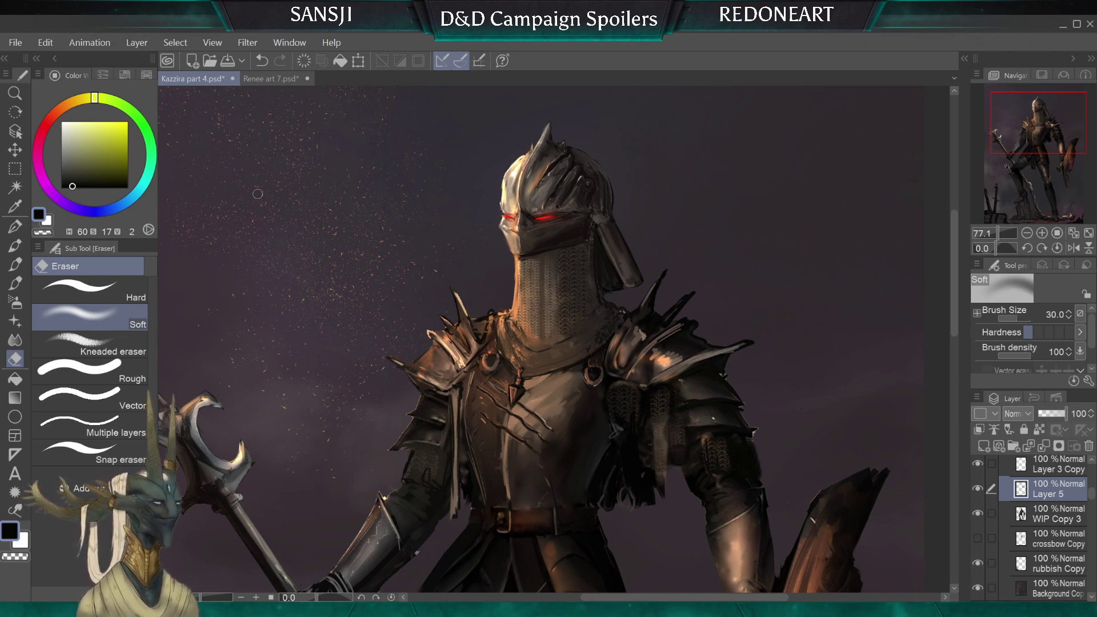
Paint the top of the mail beneath the shoulder plate with perfect oil paint 2 in sampled dark browns at sizes 8 to 10
{"action": "key", "text": "p"}
{"action": "key", "text": "bracketleft"}
{"action": "key", "text": "bracketleft"}
{"action": "key", "text": "bracketleft"}
{"action": "key", "text": "bracketleft"}
{"action": "scroll", "coordinate": [584, 368], "scroll_direction": "up", "scroll_amount": 2}
{"action": "scroll", "coordinate": [621, 384], "scroll_direction": "up", "scroll_amount": 1}
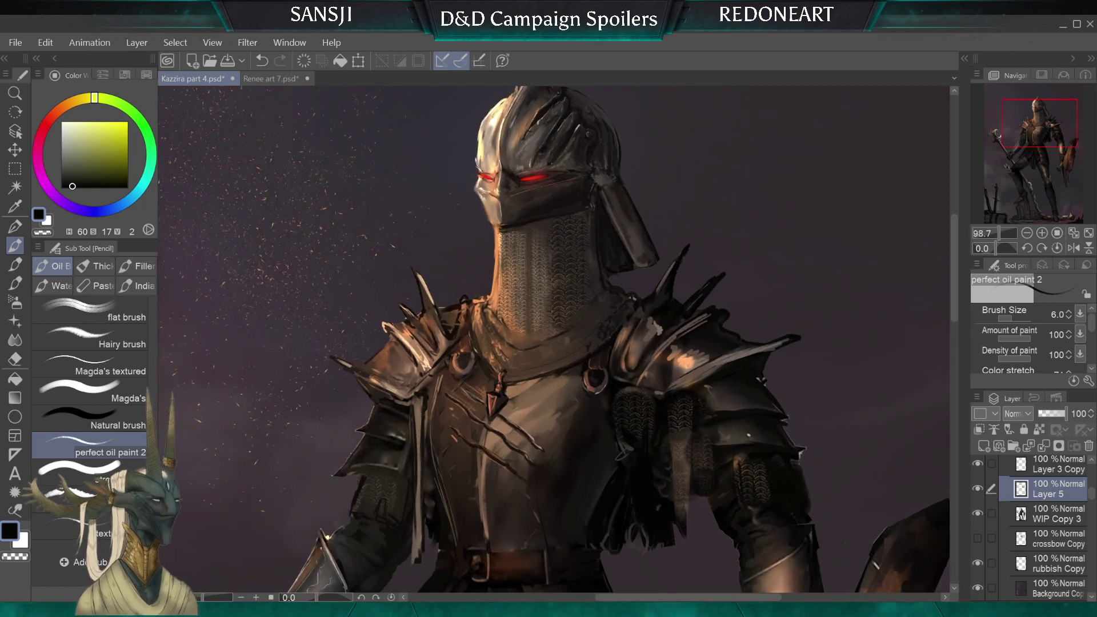
{"action": "left_click", "coordinate": [621, 384], "text": "alt"}
{"action": "key", "text": "bracketright"}
{"action": "key", "text": "bracketright"}
{"action": "key", "text": "bracketright"}
{"action": "key", "text": "bracketright"}
{"action": "key", "text": "bracketright"}
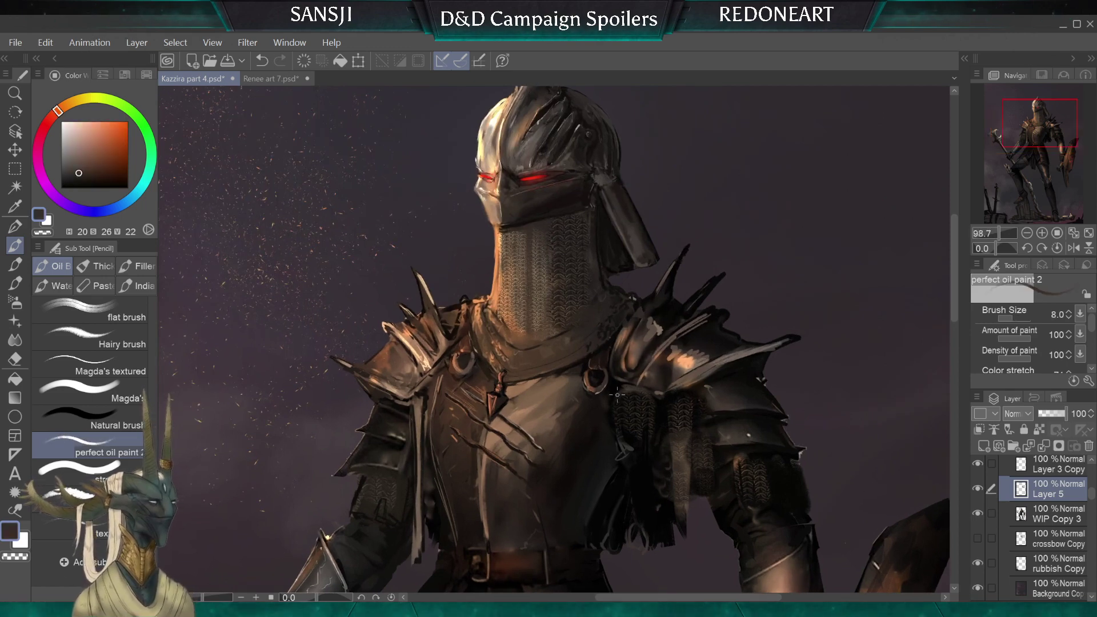
{"action": "left_click", "coordinate": [638, 391], "text": "alt"}
{"action": "key", "text": "bracketleft"}
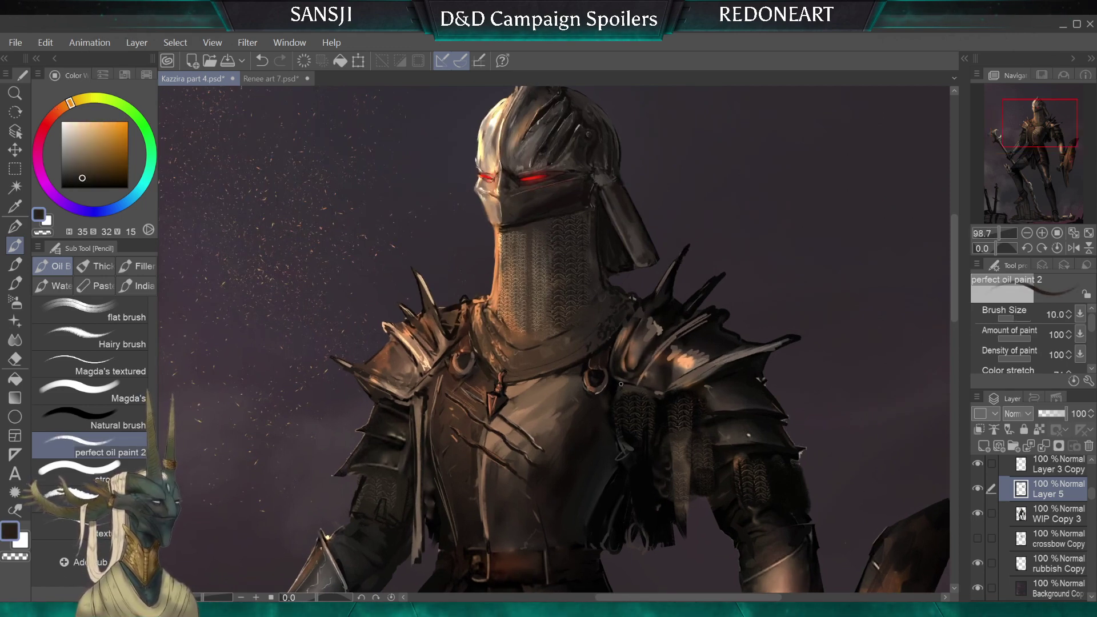
Darken the edges and gaps of the hanging mail beside the chest in sampled near-black at sizes 5 to 8
{"action": "left_click", "coordinate": [626, 389], "text": "alt"}
{"action": "left_click", "coordinate": [617, 435], "text": "alt"}
{"action": "key", "text": "bracketleft"}
{"action": "key", "text": "bracketleft"}
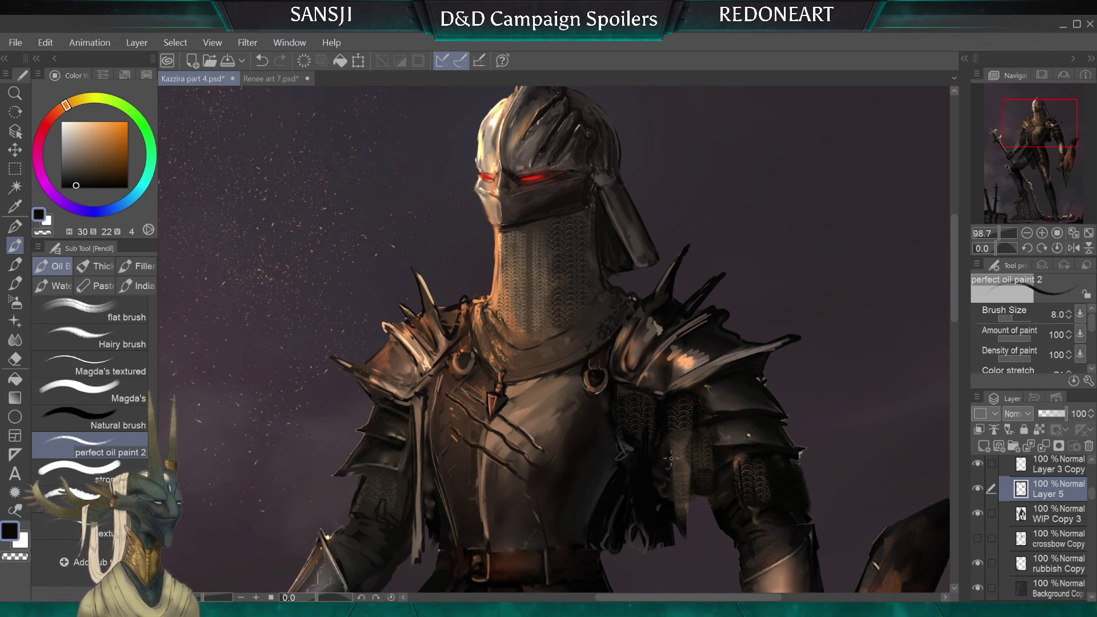
{"action": "key", "text": "bracketleft"}
{"action": "key", "text": "bracketleft"}
{"action": "key", "text": "bracketleft"}
{"action": "key", "text": "bracketleft"}
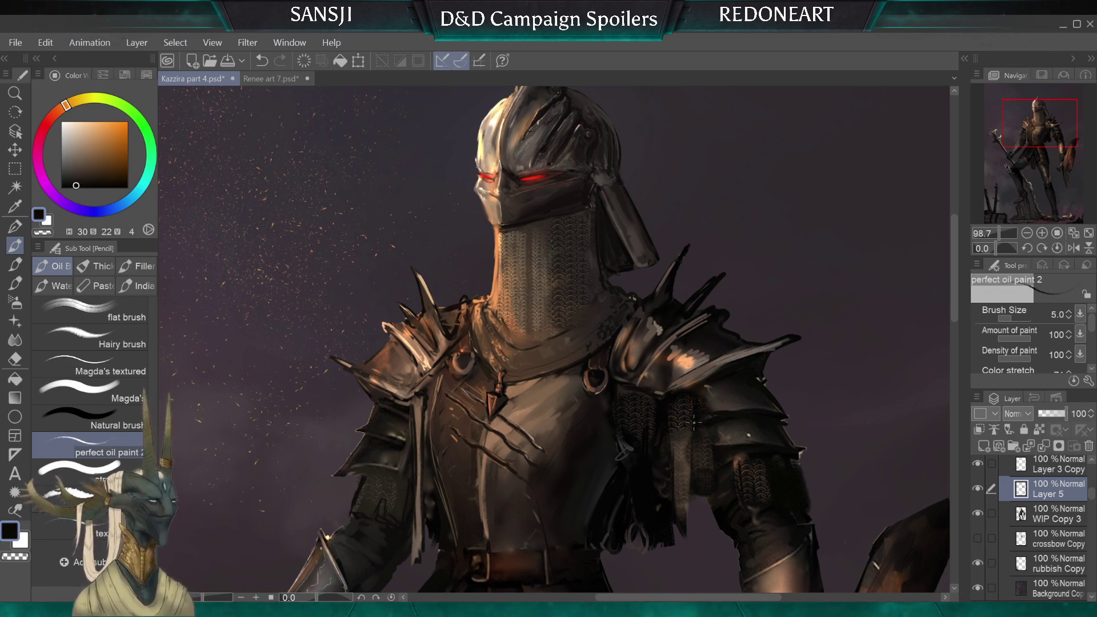
{"action": "key", "text": "bracketright"}
{"action": "key", "text": "bracketright"}
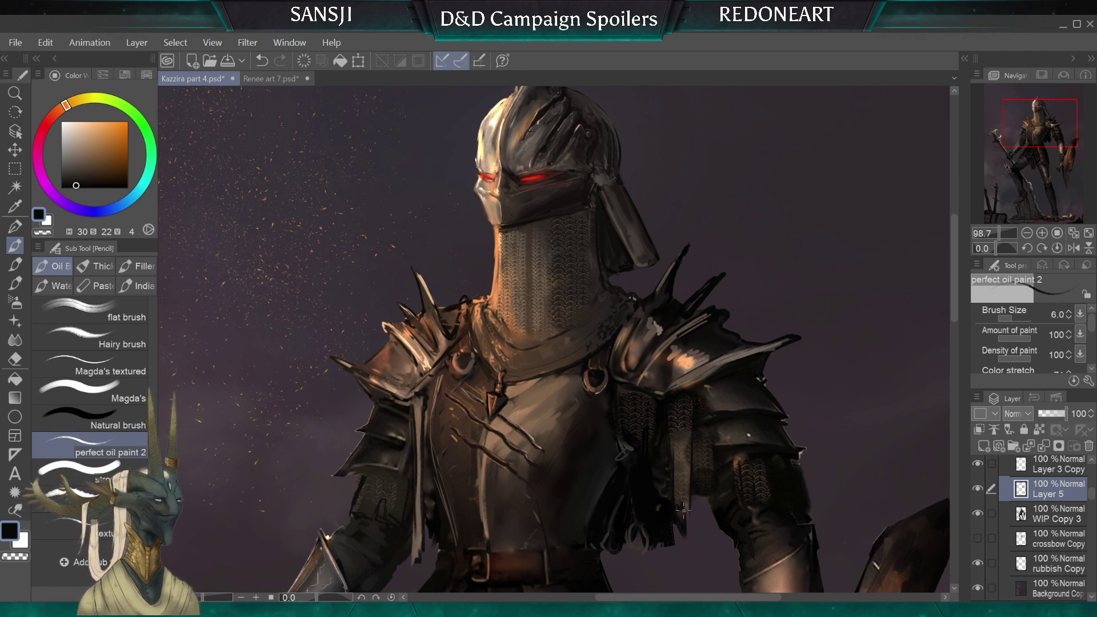
{"action": "key", "text": "bracketleft"}
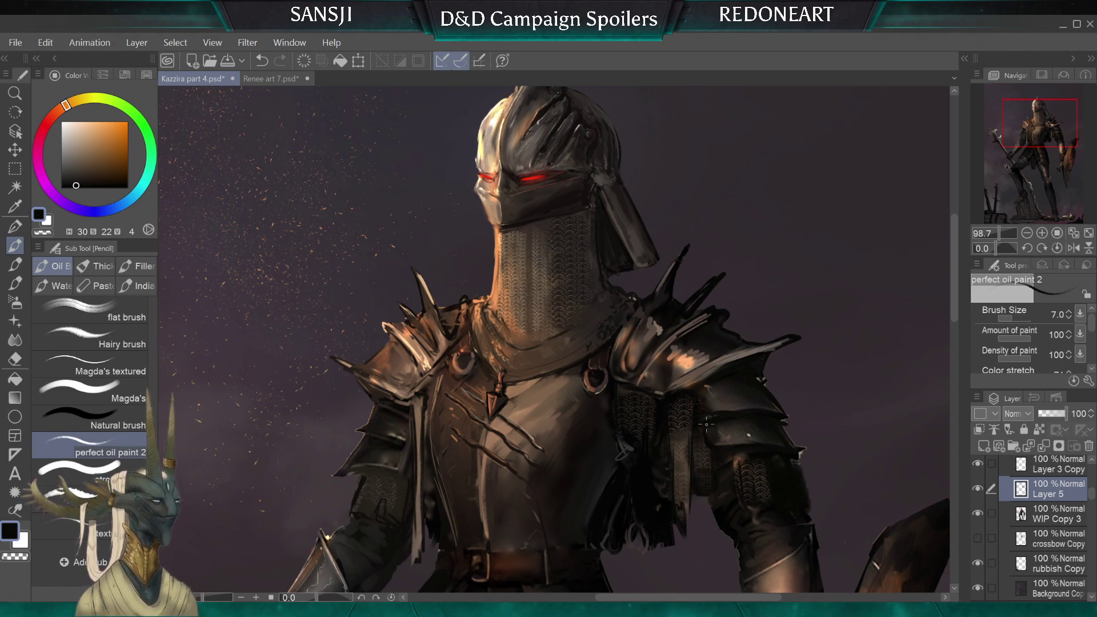
Clean up the edges of the hanging mail beside the arm with the Soft eraser at sizes 17 to 25
{"action": "key", "text": "e"}
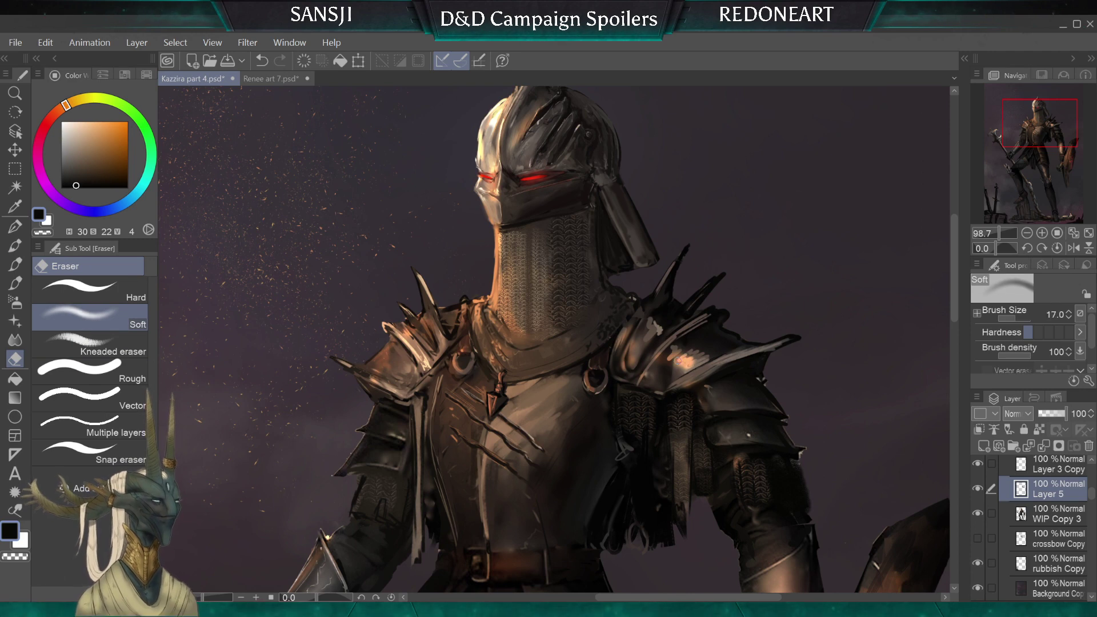
{"action": "key", "text": "bracketright"}
{"action": "key", "text": "bracketright"}
{"action": "key", "text": "bracketright"}
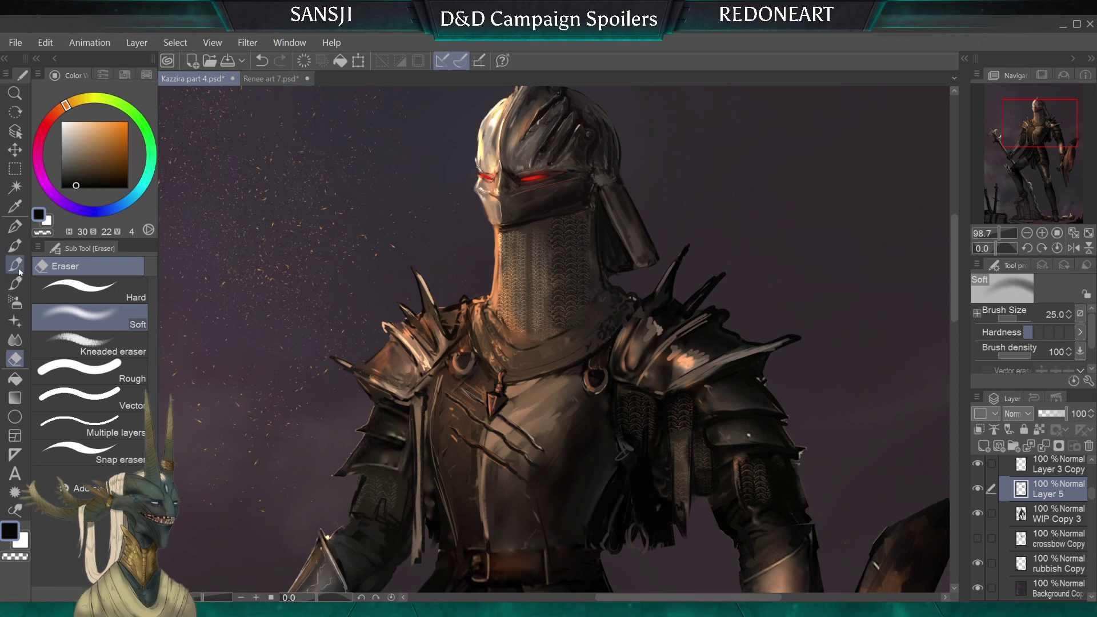
Shade around the chainmail on the arm below the shoulder plates in dark brown with perfect oil paint 2 at sizes 5 to 12
{"action": "key", "text": "p"}
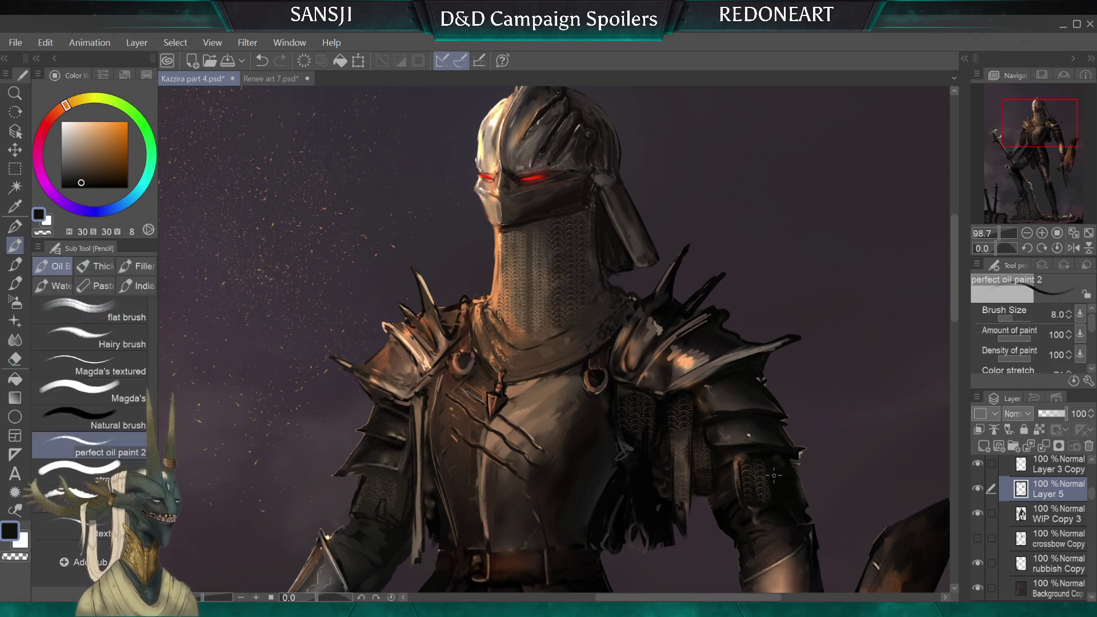
{"action": "key", "text": "bracketright"}
{"action": "key", "text": "bracketright"}
{"action": "key", "text": "bracketright"}
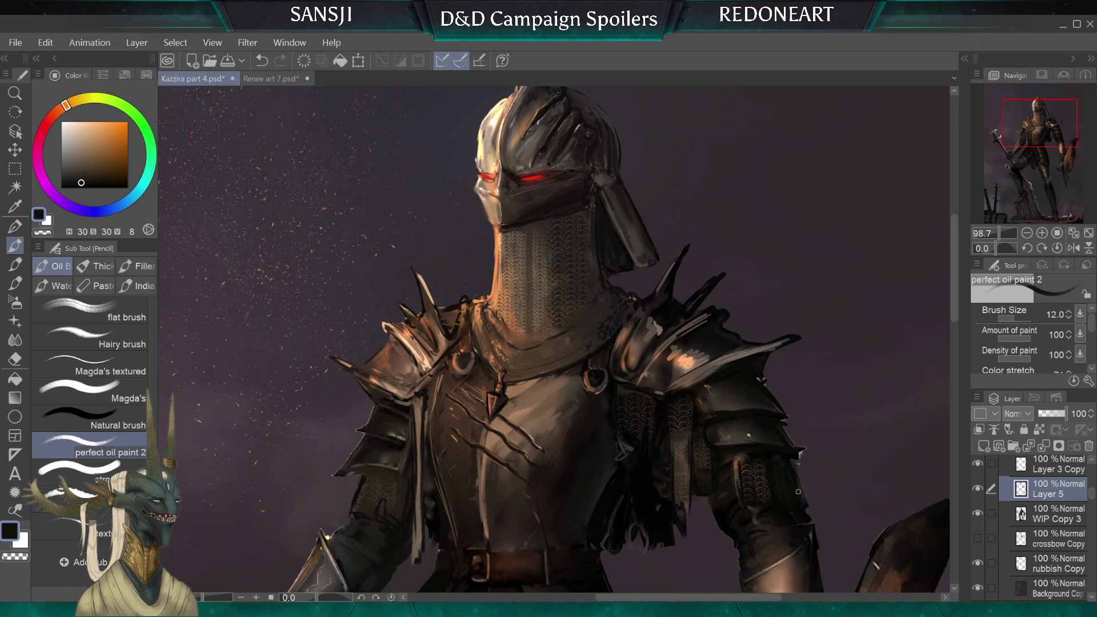
{"action": "key", "text": "bracketleft"}
{"action": "key", "text": "bracketleft"}
{"action": "key", "text": "bracketleft"}
{"action": "key", "text": "bracketleft"}
{"action": "key", "text": "bracketleft"}
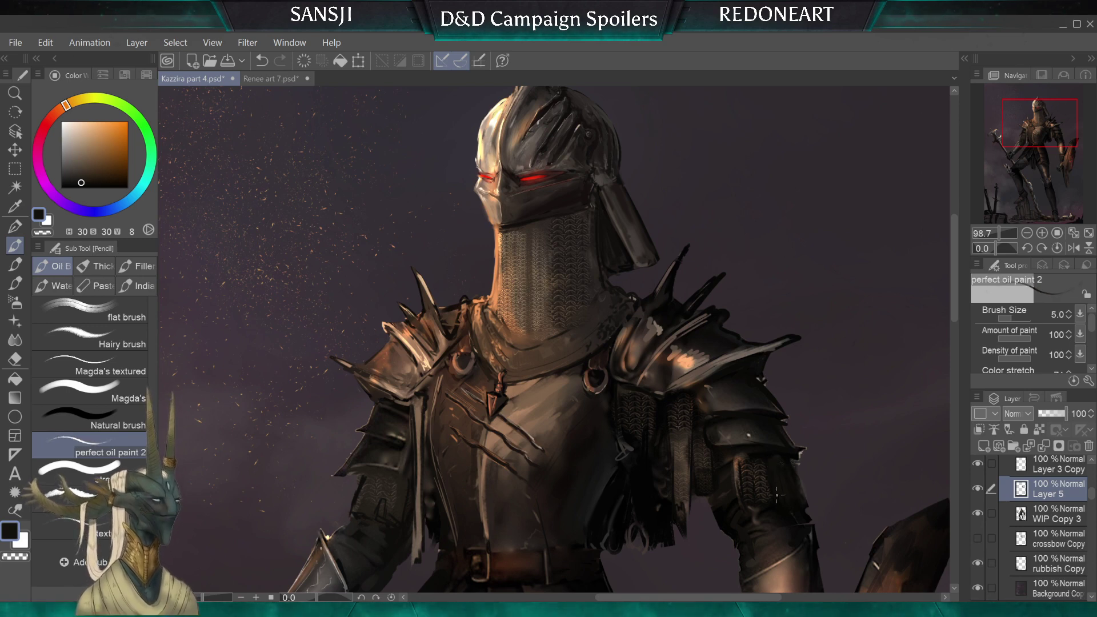
Refine the arm's chainmail and its dark edges in sampled dark brown and near-black at sizes 5 to 6
{"action": "left_click", "coordinate": [772, 475], "text": "alt"}
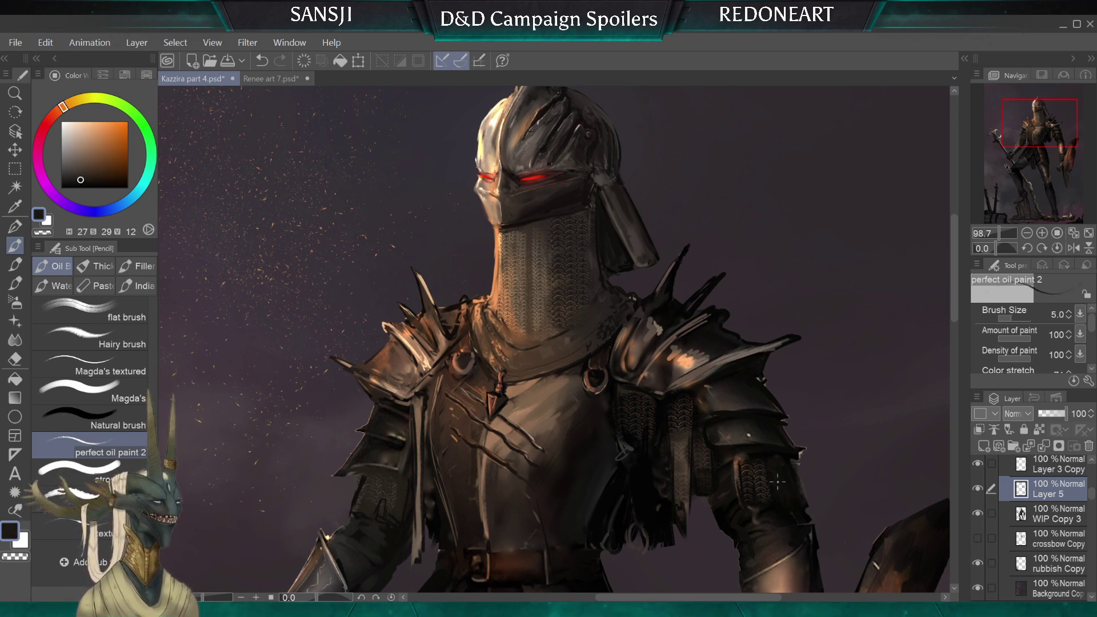
{"action": "key", "text": "bracketright"}
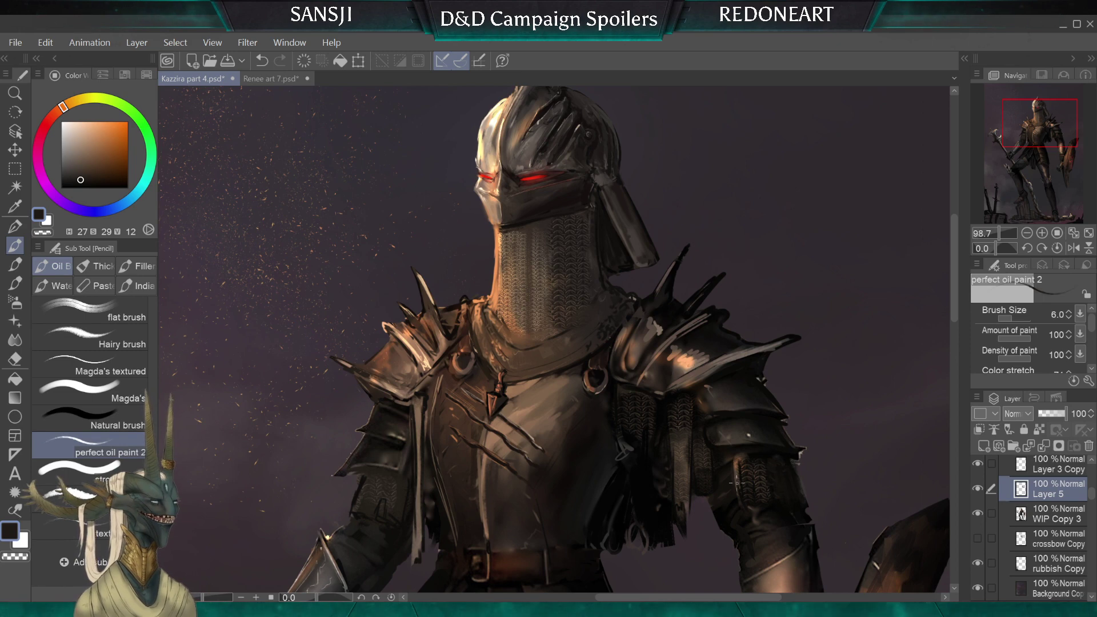
{"action": "key", "text": "bracketright"}
{"action": "left_click", "coordinate": [753, 456], "text": "alt"}
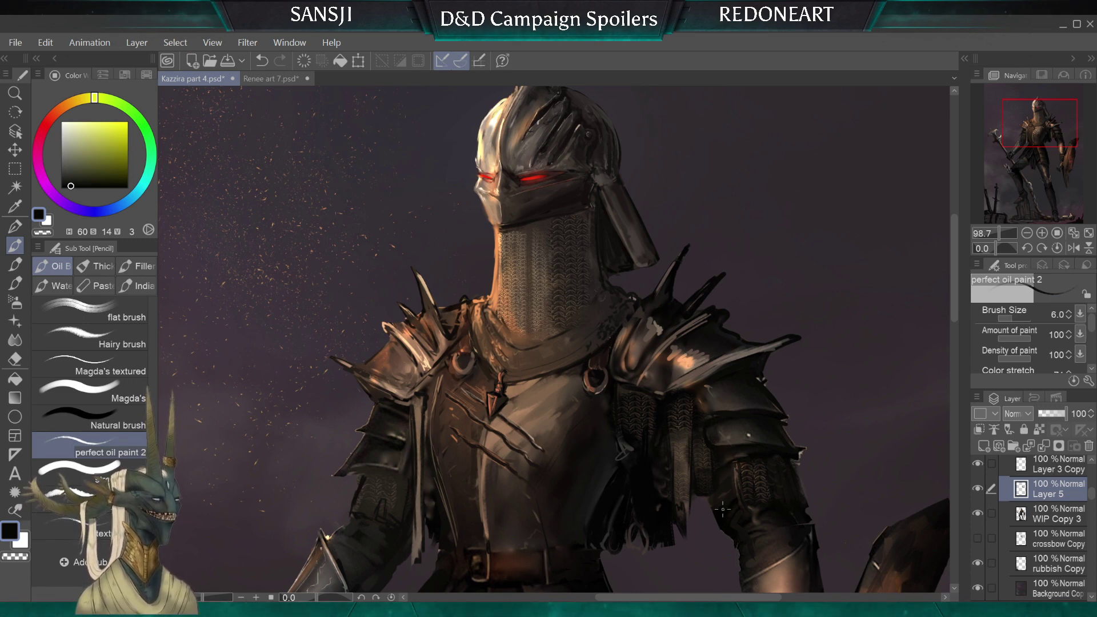
{"action": "key", "text": "bracketleft"}
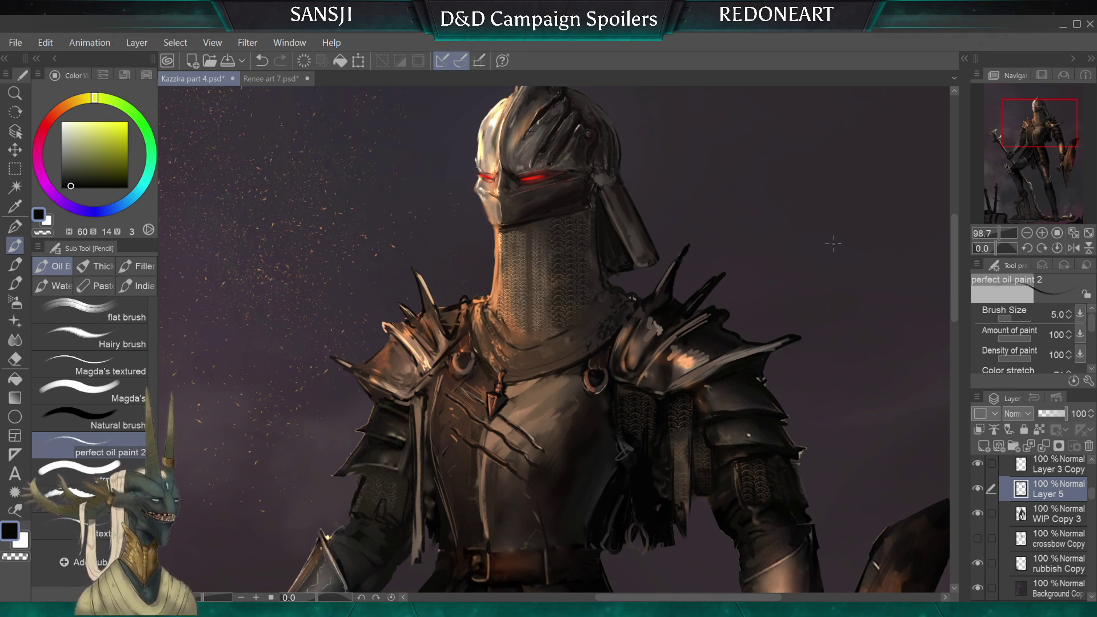
Sketch a circled vertical mark labelled "PS" on the empty background beside the helmet at sizes 8 to 12
{"action": "key", "text": "bracketright"}
{"action": "left_click_drag", "start_coordinate": [832, 236], "coordinate": [833, 293]}
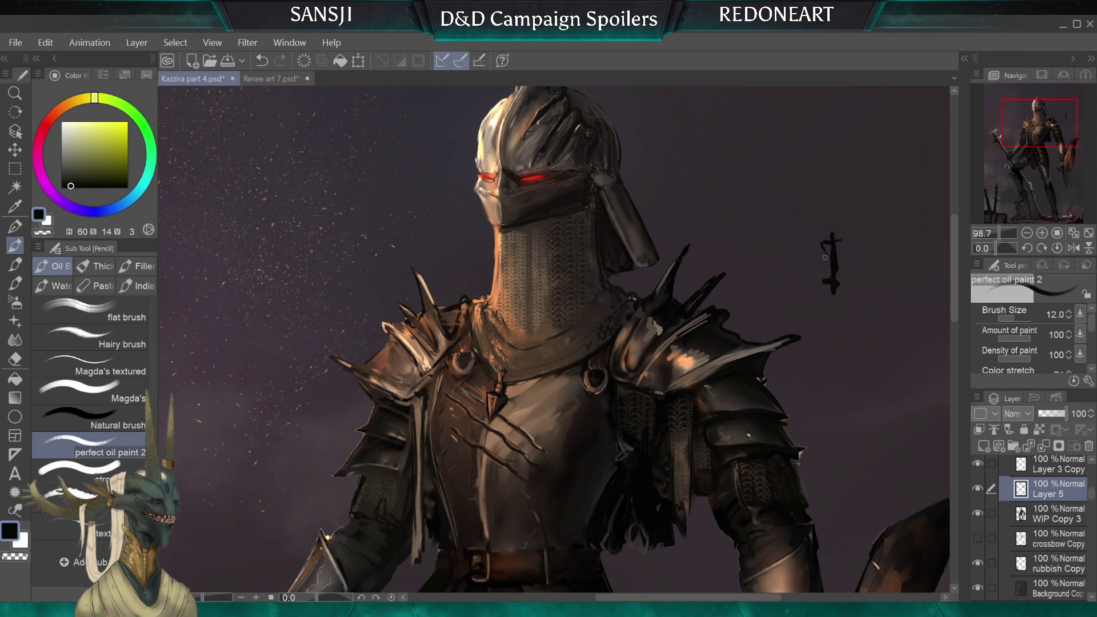
{"action": "left_click_drag", "start_coordinate": [824, 247], "coordinate": [827, 279]}
{"action": "key", "text": "bracketleft"}
{"action": "key", "text": "bracketleft"}
{"action": "mouse_move", "coordinate": [839, 215]}
{"action": "left_mouse_down"}
{"action": "mouse_move", "coordinate": [859, 217]}
{"action": "mouse_move", "coordinate": [841, 219]}
{"action": "left_mouse_up"}
{"action": "key", "text": "bracketleft"}
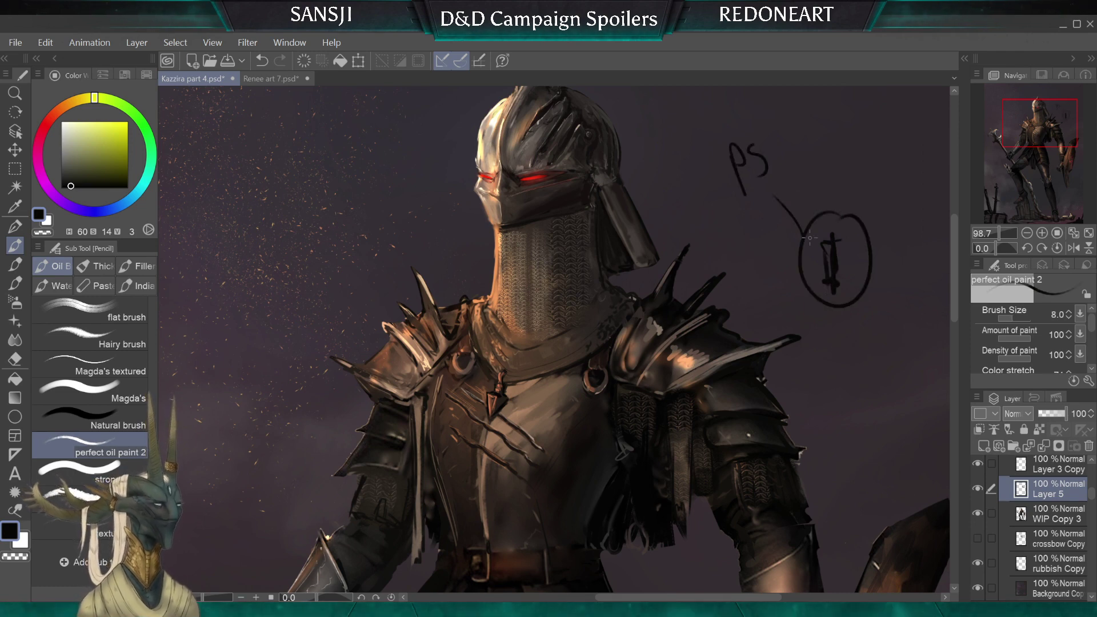
Erase the circled mark and its lettering from the background with the Soft eraser
{"action": "key", "text": "e"}
{"action": "mouse_move", "coordinate": [742, 153]}
{"action": "left_mouse_down"}
{"action": "mouse_move", "coordinate": [737, 115]}
{"action": "mouse_move", "coordinate": [800, 223]}
{"action": "left_mouse_up"}
{"action": "key", "text": "bracketleft"}
{"action": "key", "text": "bracketleft"}
{"action": "key", "text": "bracketleft"}
{"action": "key", "text": "bracketleft"}
{"action": "mouse_move", "coordinate": [734, 150]}
{"action": "left_mouse_down"}
{"action": "mouse_move", "coordinate": [806, 266]}
{"action": "mouse_move", "coordinate": [851, 308]}
{"action": "mouse_move", "coordinate": [848, 226]}
{"action": "mouse_move", "coordinate": [821, 200]}
{"action": "left_mouse_up"}
{"action": "key", "text": "bracketleft"}
{"action": "key", "text": "bracketleft"}
{"action": "key", "text": "bracketleft"}
{"action": "key", "text": "bracketleft"}
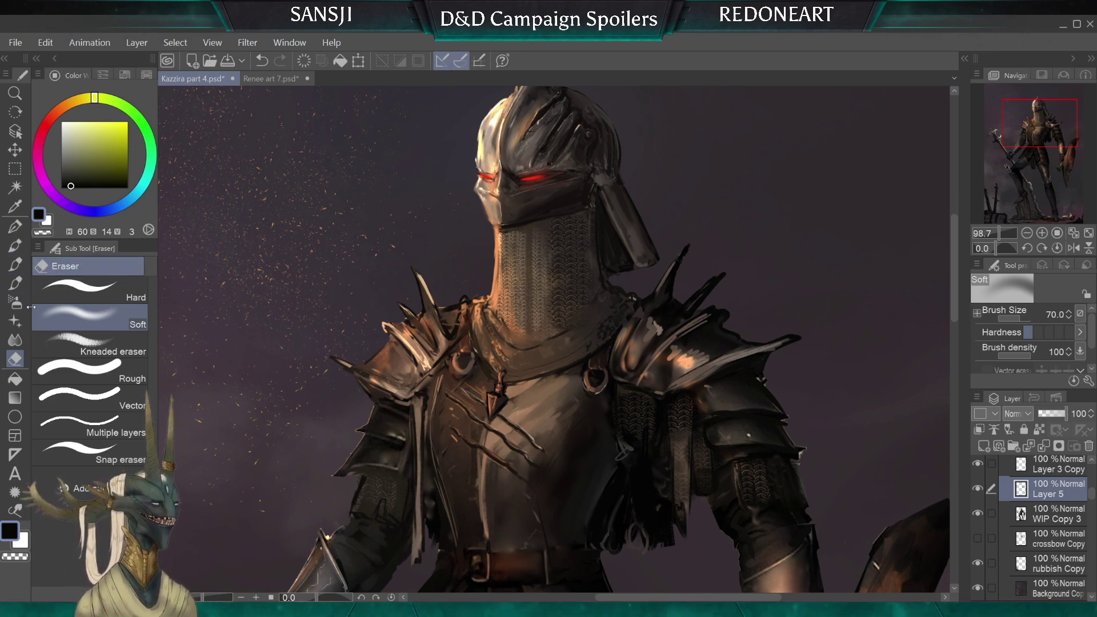
Draw two overlapping curved chain strokes on the empty background beside the helmet with the Chain 3 brush at size 70
{"action": "left_click", "coordinate": [15, 321]}
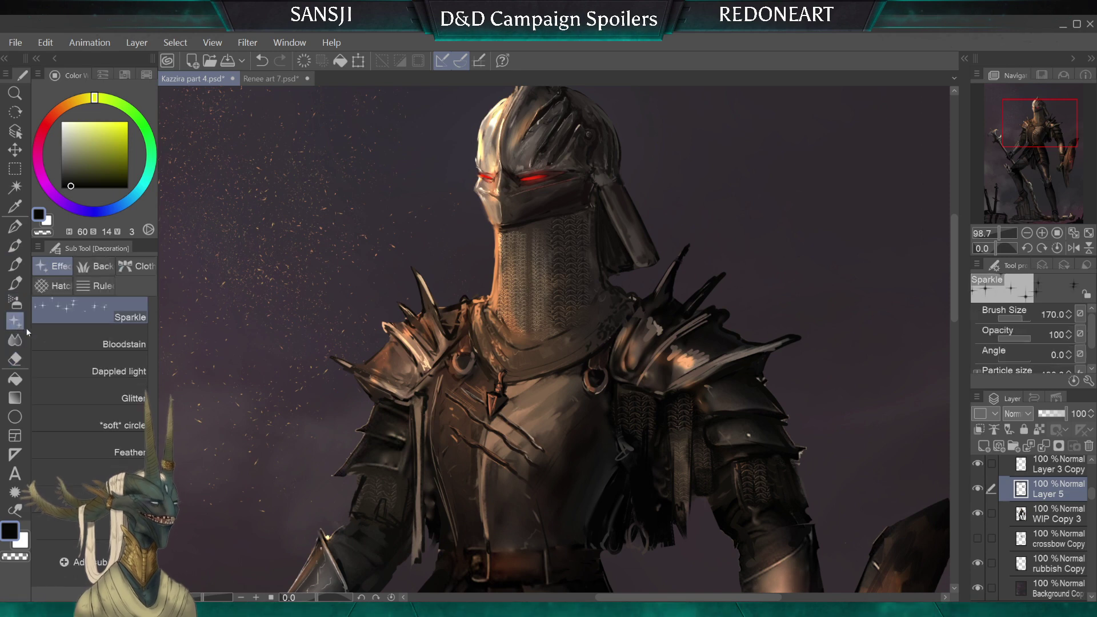
{"action": "left_click", "coordinate": [16, 284]}
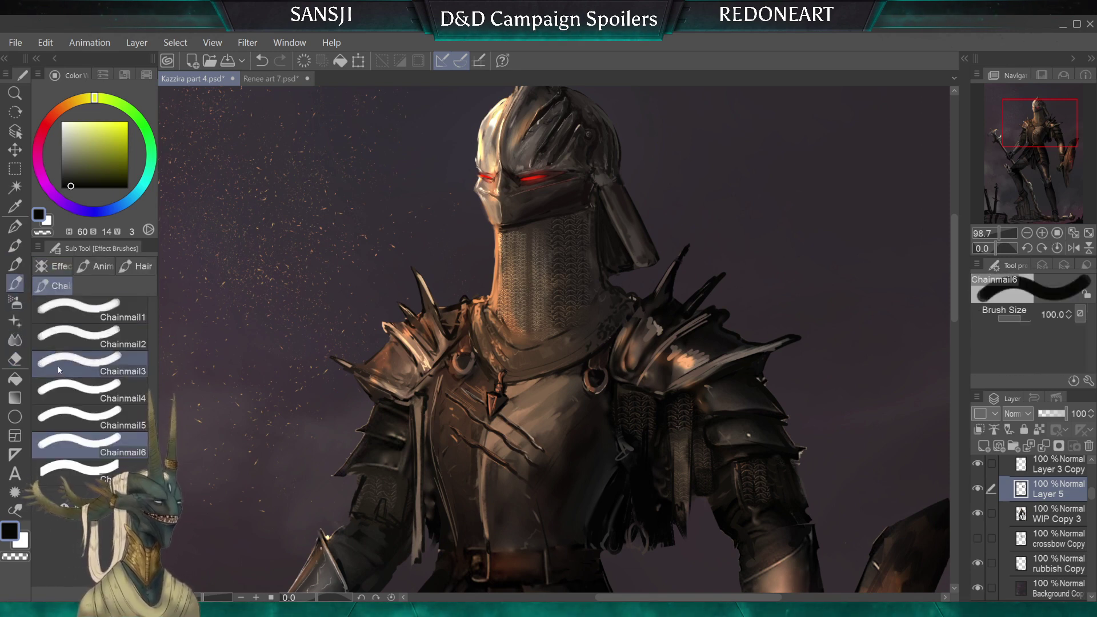
{"action": "left_click", "coordinate": [47, 269]}
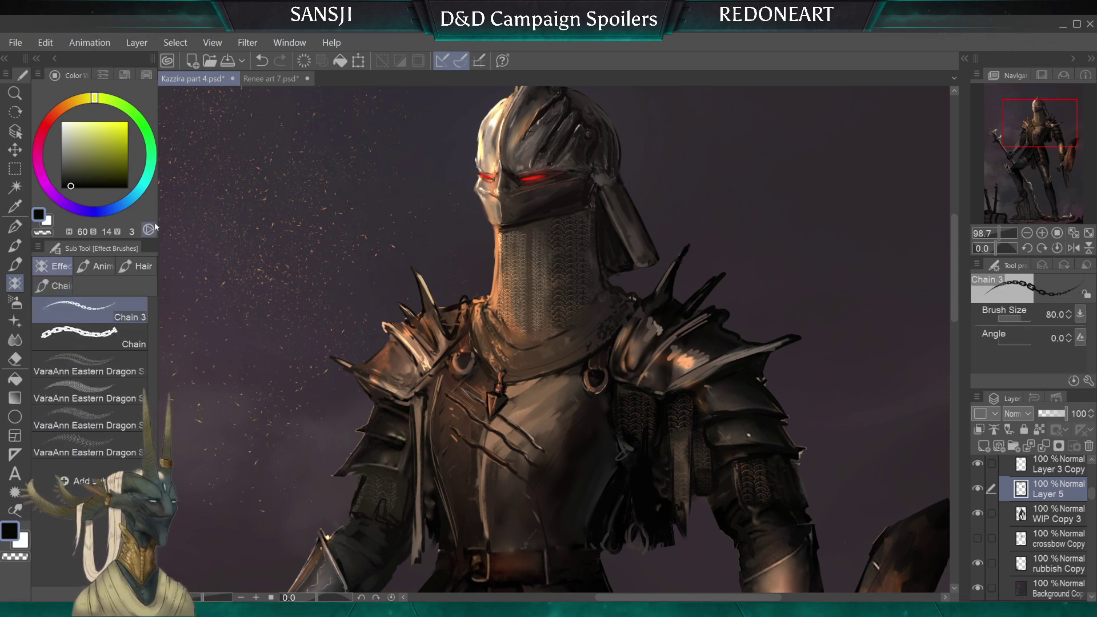
{"action": "key", "text": "bracketleft"}
{"action": "key", "text": "bracketleft"}
{"action": "key", "text": "bracketleft"}
{"action": "key", "text": "bracketleft"}
{"action": "key", "text": "bracketleft"}
{"action": "key", "text": "bracketright"}
{"action": "key", "text": "bracketright"}
{"action": "key", "text": "bracketright"}
{"action": "key", "text": "bracketright"}
{"action": "key", "text": "bracketright"}
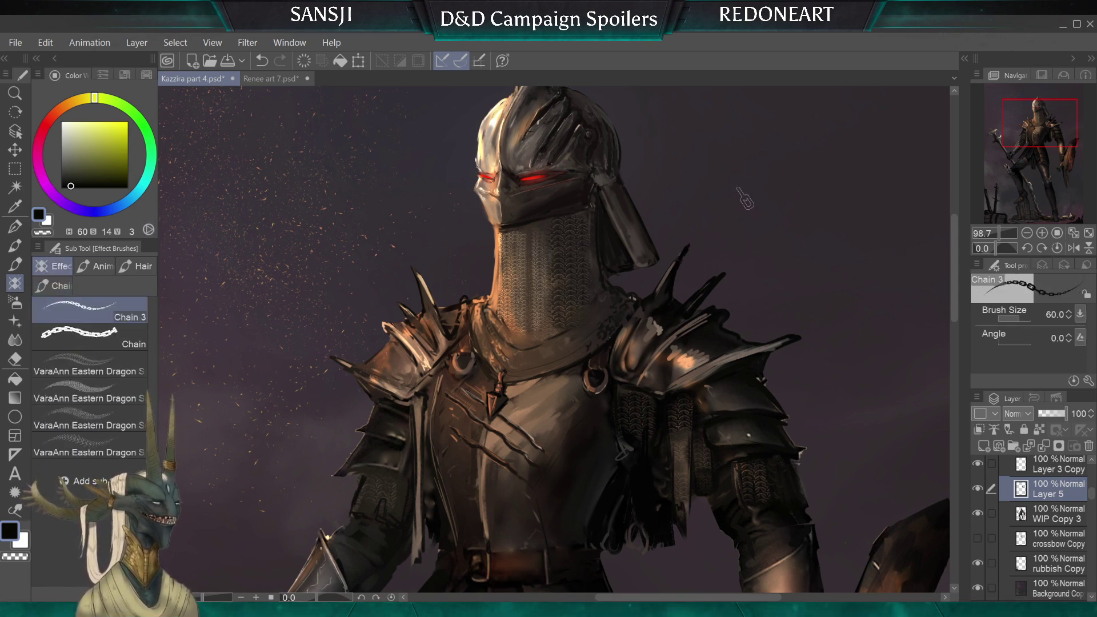
{"action": "mouse_move", "coordinate": [718, 164]}
{"action": "left_mouse_down"}
{"action": "mouse_move", "coordinate": [745, 217]}
{"action": "mouse_move", "coordinate": [846, 278]}
{"action": "mouse_move", "coordinate": [844, 384]}
{"action": "left_mouse_up"}
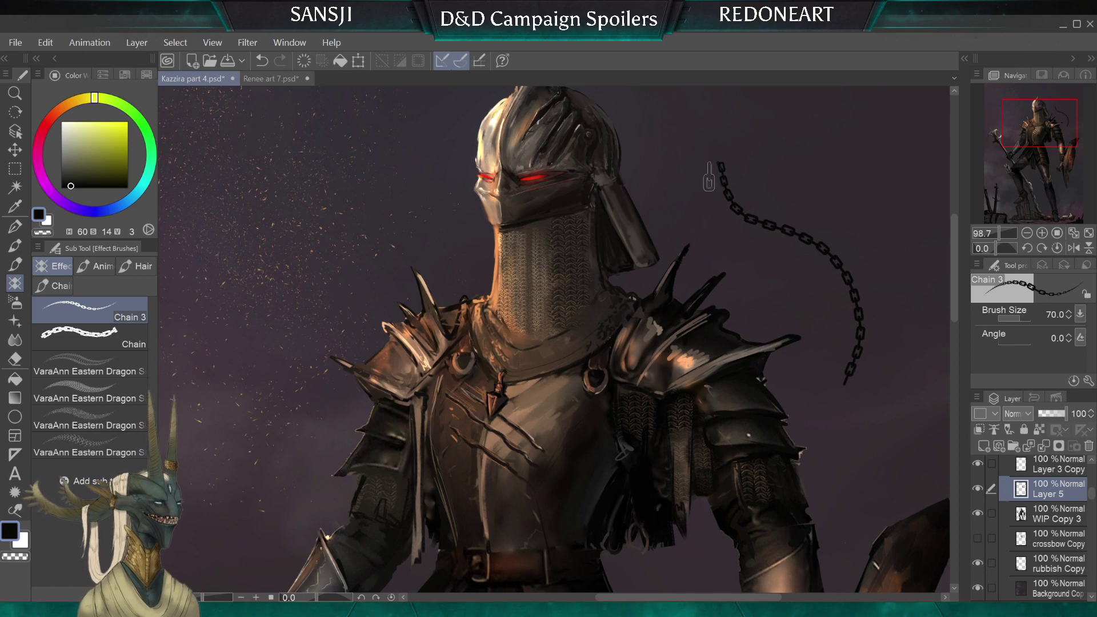
{"action": "mouse_move", "coordinate": [707, 162]}
{"action": "left_mouse_down"}
{"action": "mouse_move", "coordinate": [721, 203]}
{"action": "mouse_move", "coordinate": [840, 275]}
{"action": "mouse_move", "coordinate": [854, 430]}
{"action": "left_mouse_up"}
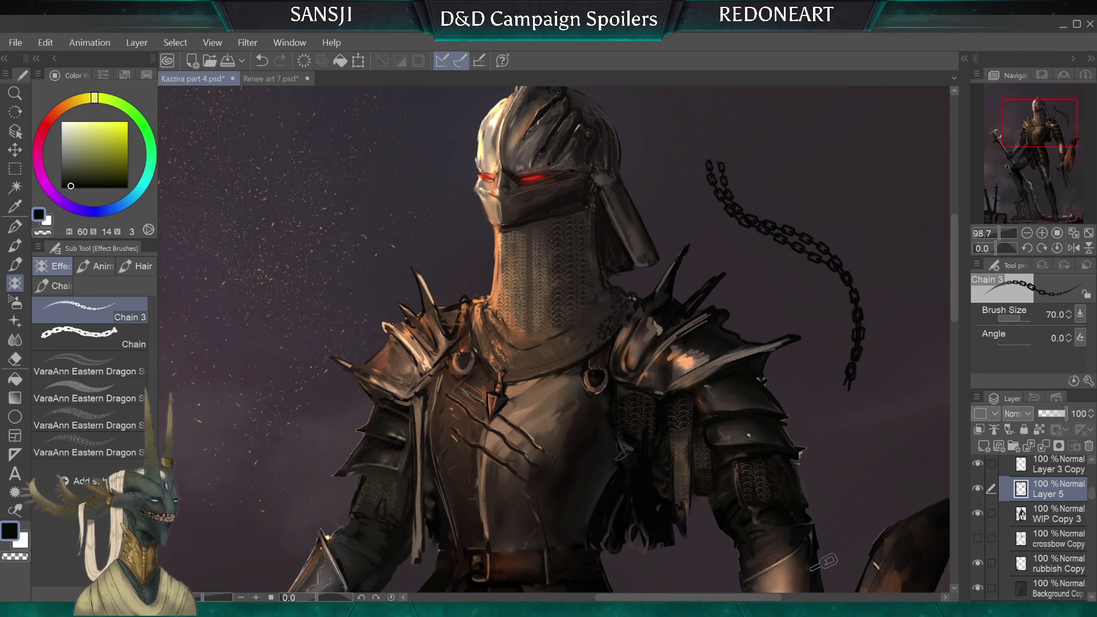
Stamp a round chainmail patch on the background with Chainmail6 at size 300, and undo it together with the chain strokes
{"action": "left_click", "coordinate": [54, 286]}
{"action": "left_click", "coordinate": [86, 445]}
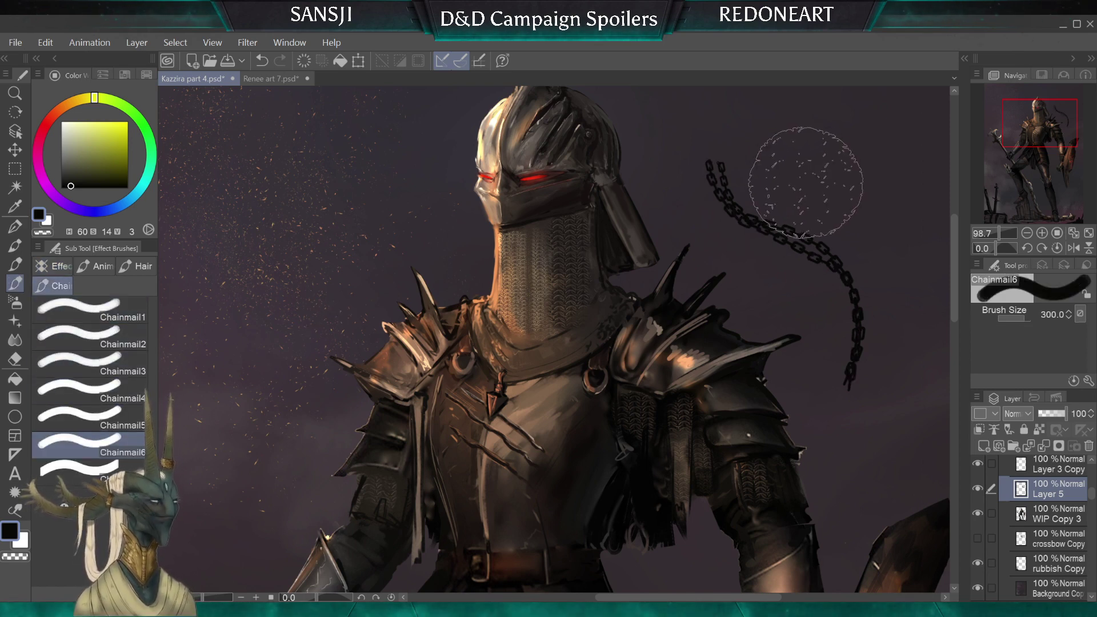
{"action": "left_click_drag", "start_coordinate": [798, 166], "coordinate": [800, 177]}
{"action": "key", "text": "bracketleft"}
{"action": "key", "text": "bracketleft"}
{"action": "key", "text": "bracketleft"}
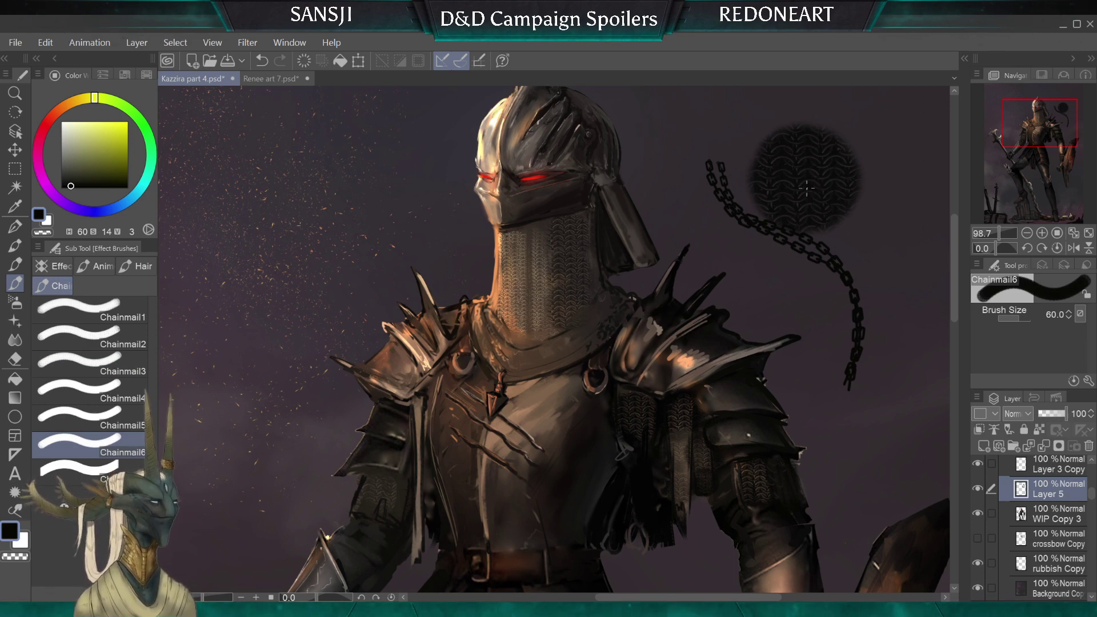
{"action": "key", "text": "ctrl+z"}
{"action": "key", "text": "ctrl+z"}
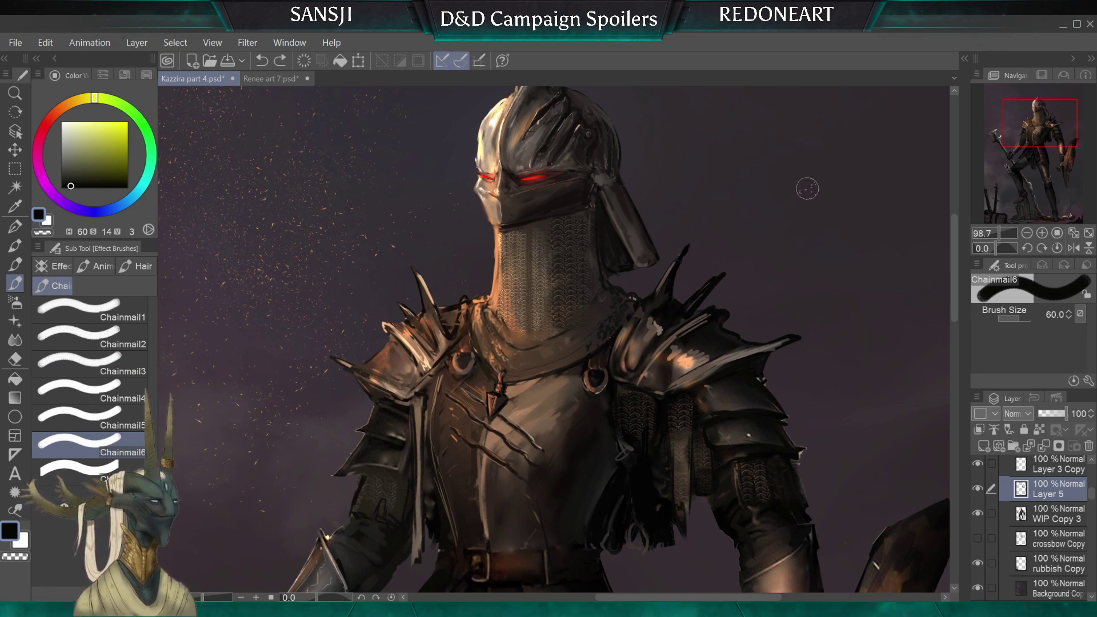
Sketch a curved line and a column of small link-like marks on the background with perfect oil paint 2 at size 8
{"action": "left_click", "coordinate": [15, 245]}
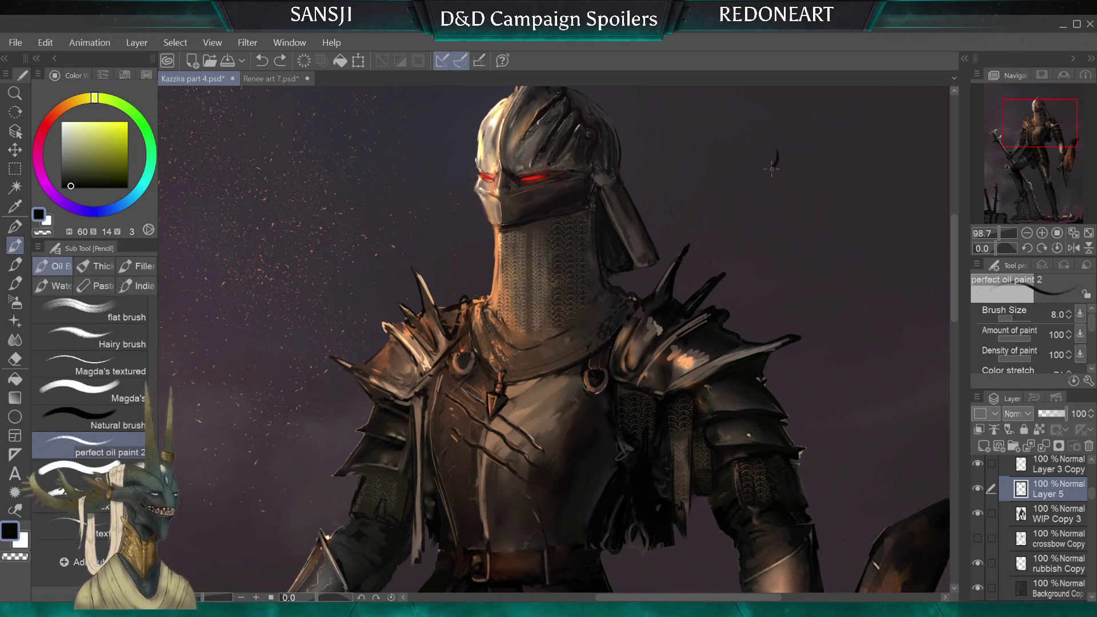
{"action": "left_click_drag", "start_coordinate": [778, 151], "coordinate": [744, 248]}
{"action": "key", "text": "bracketleft"}
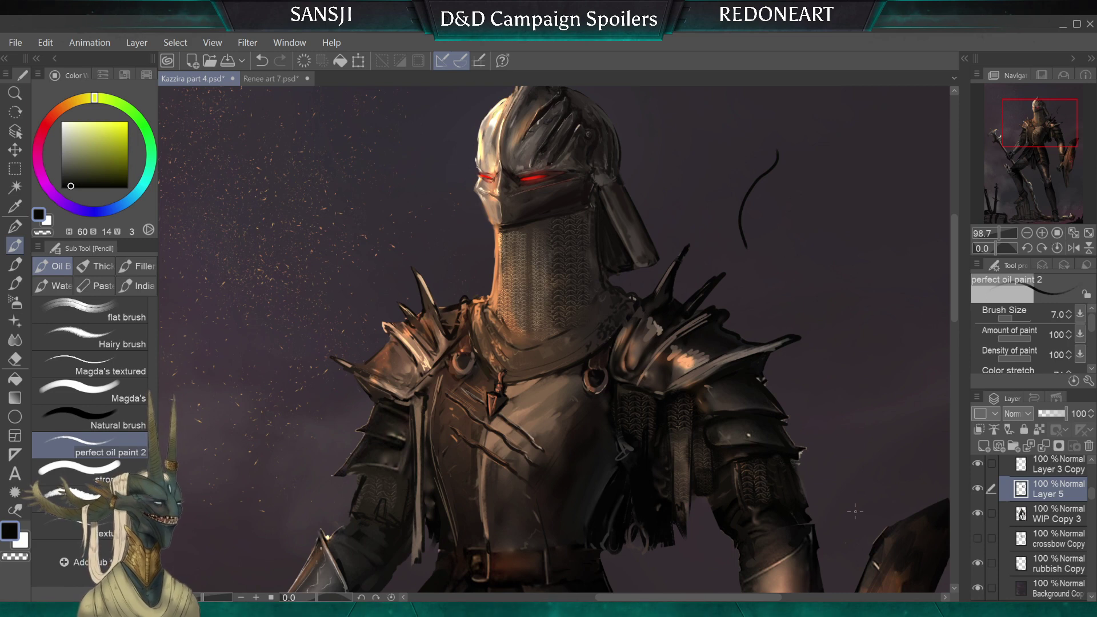
{"action": "key", "text": "bracketright"}
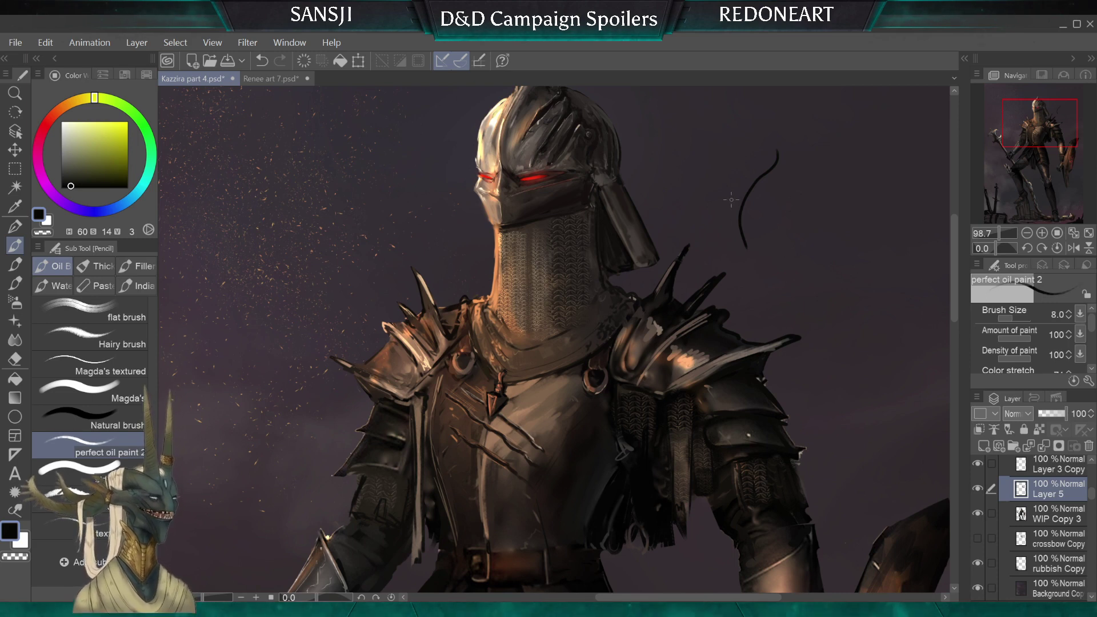
{"action": "left_click_drag", "start_coordinate": [721, 202], "coordinate": [703, 258]}
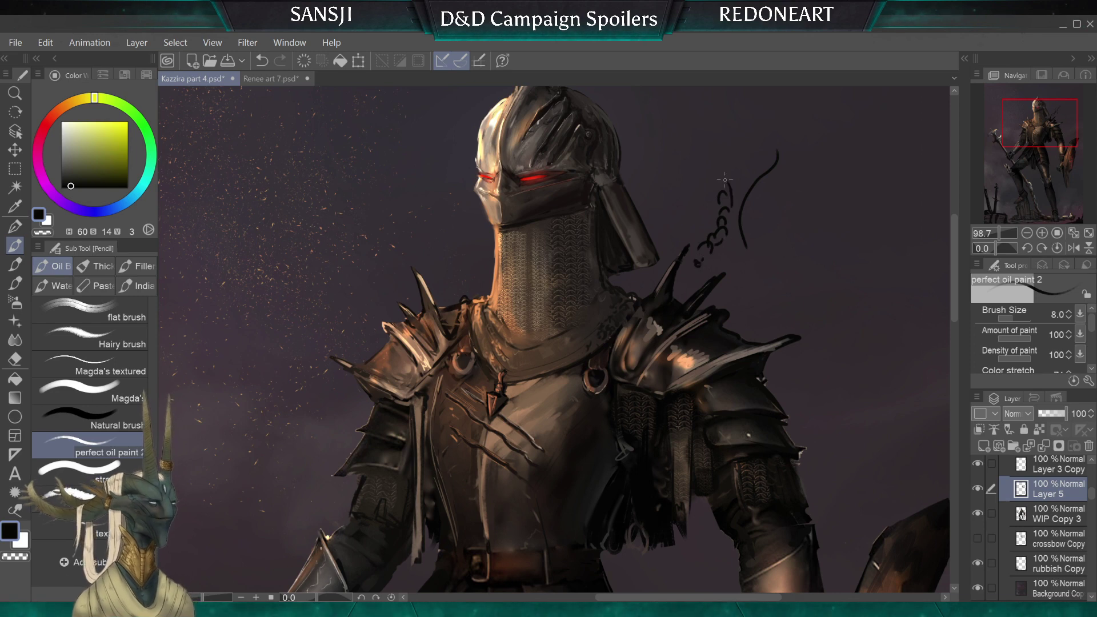
Erase the curved line and link-like marks from the background with the Soft eraser at sizes 70 to 100
{"action": "key", "text": "e"}
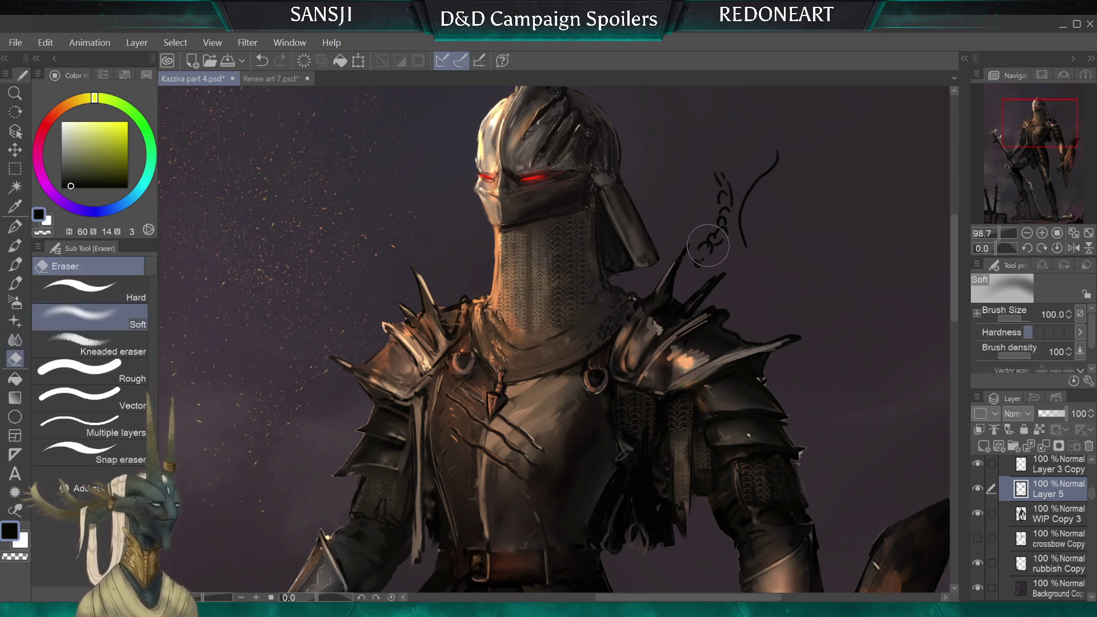
{"action": "left_click_drag", "start_coordinate": [698, 263], "coordinate": [709, 239]}
{"action": "key", "text": "bracketright"}
{"action": "key", "text": "bracketright"}
{"action": "key", "text": "bracketright"}
{"action": "mouse_move", "coordinate": [717, 186]}
{"action": "left_mouse_down"}
{"action": "mouse_move", "coordinate": [718, 162]}
{"action": "mouse_move", "coordinate": [728, 245]}
{"action": "mouse_move", "coordinate": [751, 186]}
{"action": "left_mouse_up"}
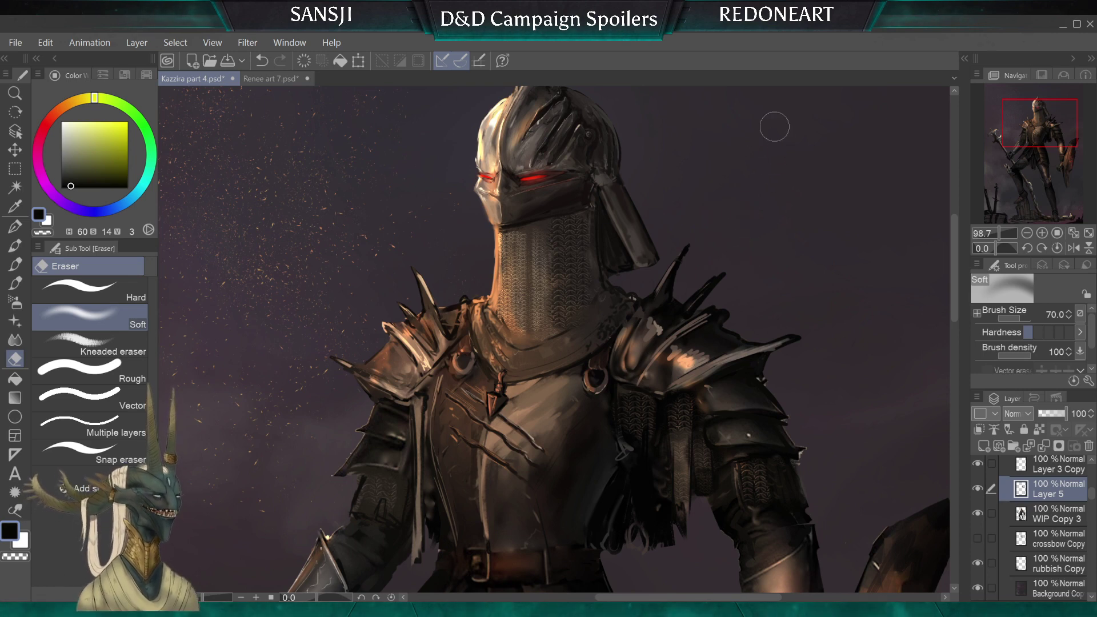
{"action": "key", "text": "bracketleft"}
{"action": "key", "text": "bracketleft"}
{"action": "key", "text": "bracketleft"}
Paint over the chainmail on the torn cloth below the shoulder plate in sampled dark browns with perfect oil paint 2 at sizes 5 to 7
{"action": "left_click", "coordinate": [15, 247]}
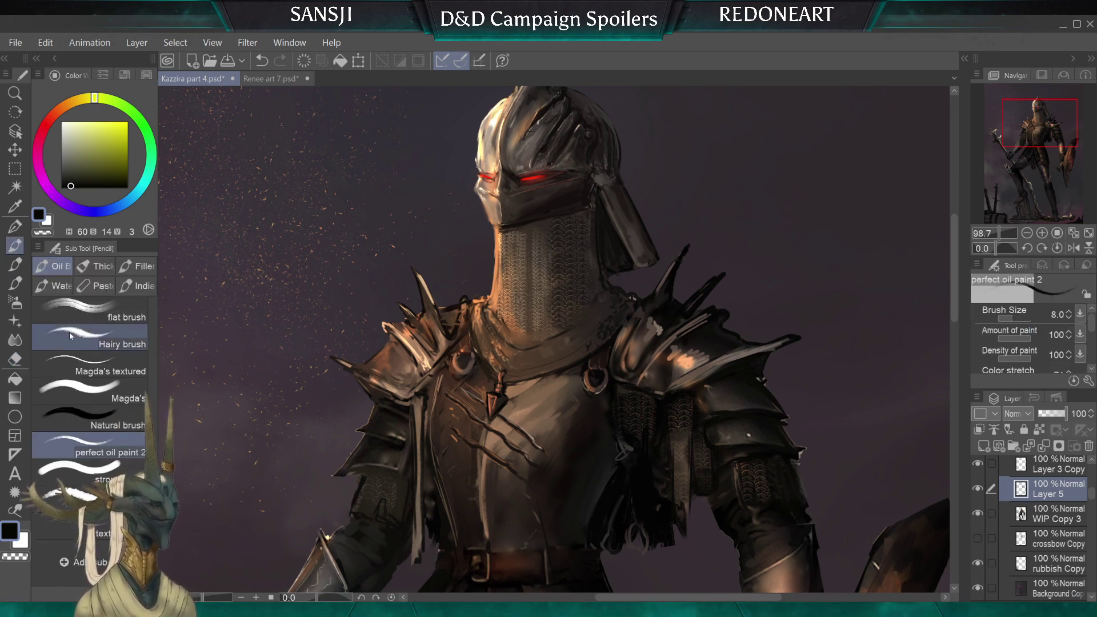
{"action": "left_click", "coordinate": [685, 428], "text": "alt"}
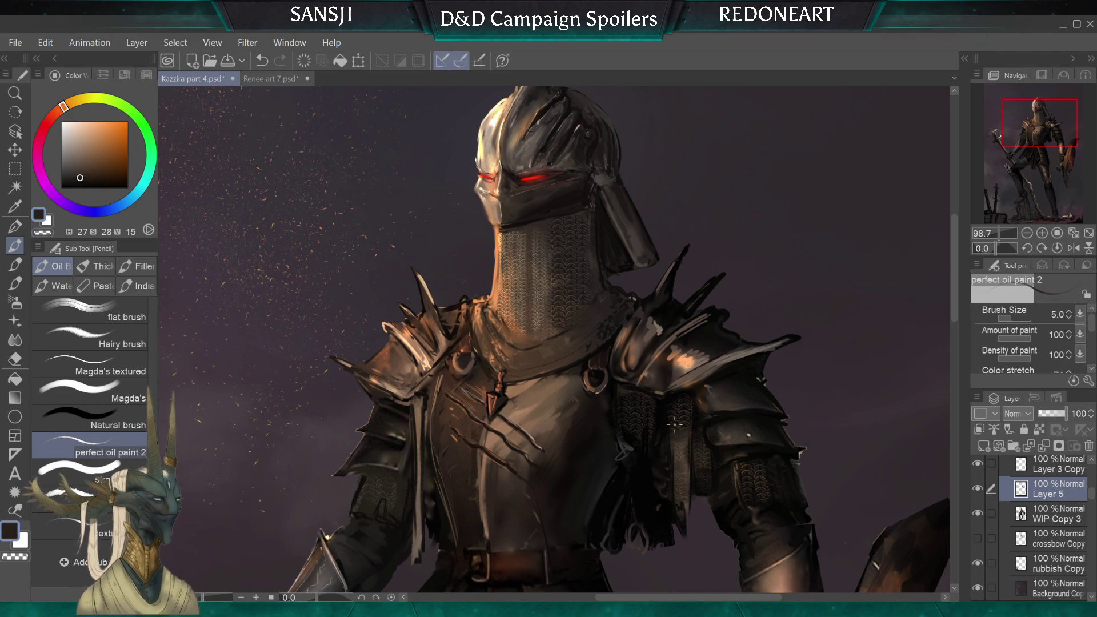
{"action": "key", "text": "bracketright"}
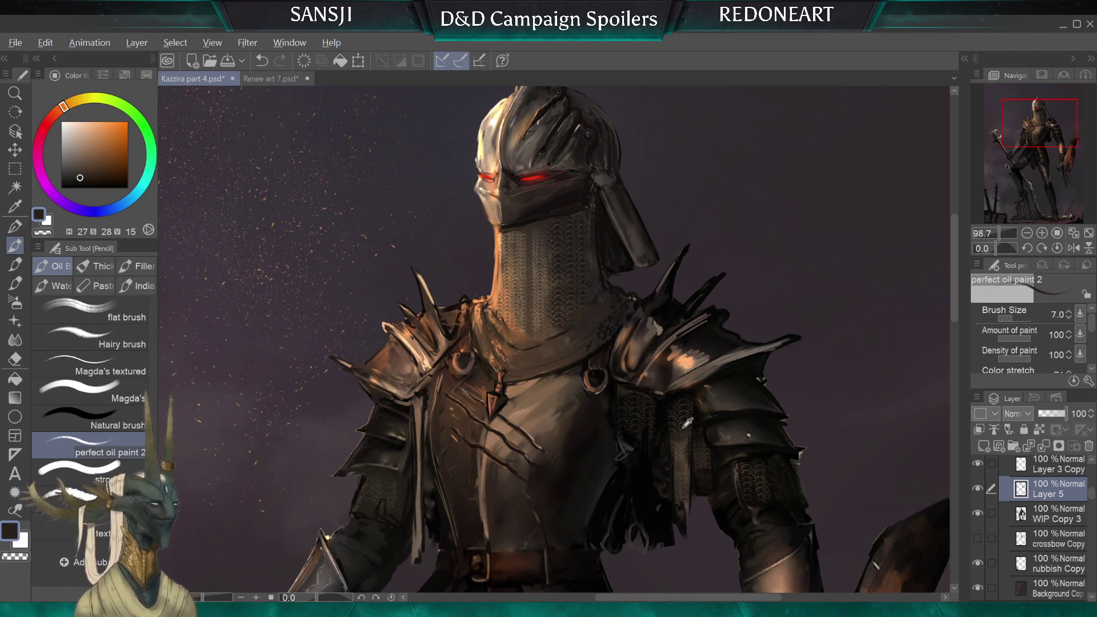
{"action": "left_click", "coordinate": [685, 436], "text": "alt"}
{"action": "key", "text": "bracketleft"}
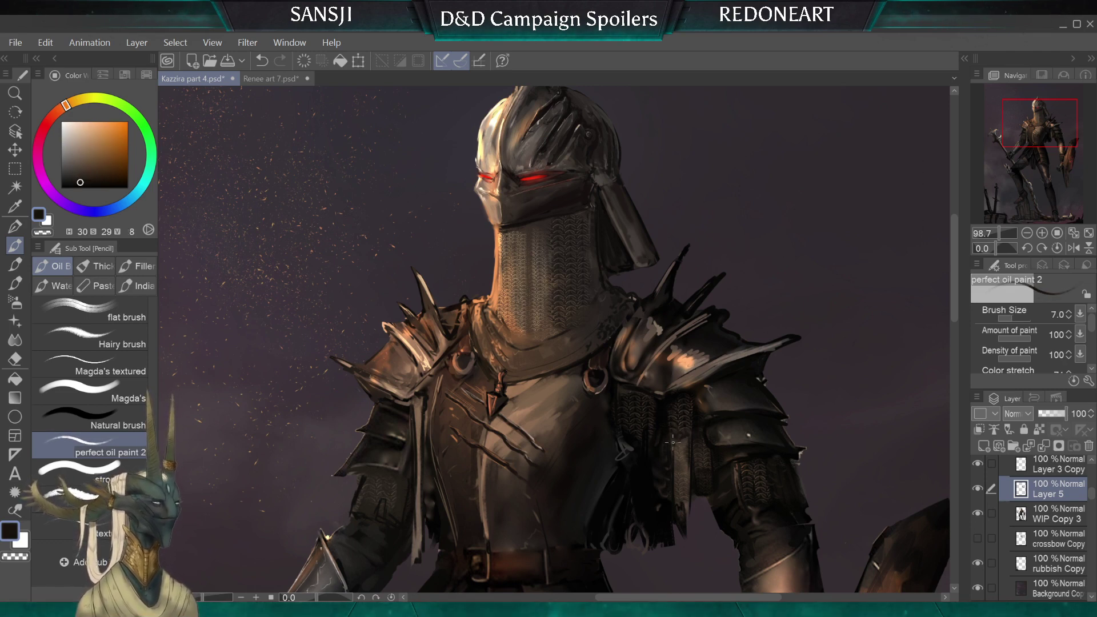
{"action": "key", "text": "bracketright"}
{"action": "key", "text": "bracketright"}
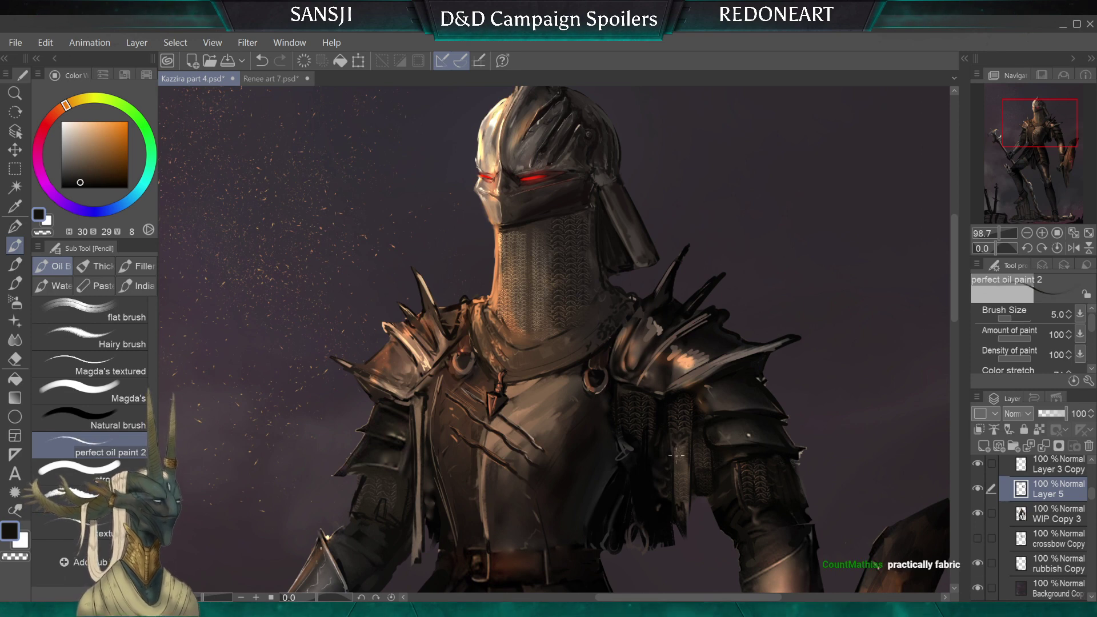
Deepen the shadows around the torn cloth's chainmail in very dark brown at sizes 8 to 12
{"action": "key", "text": "bracketright"}
{"action": "key", "text": "bracketright"}
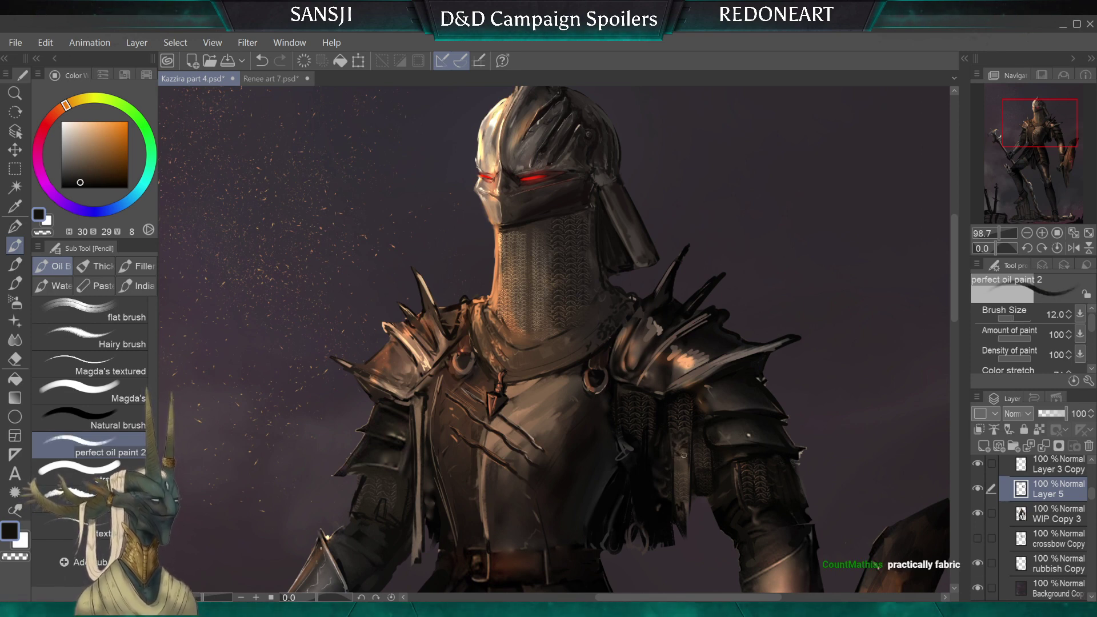
{"action": "key", "text": "bracketleft"}
{"action": "key", "text": "bracketleft"}
{"action": "key", "text": "bracketleft"}
{"action": "key", "text": "bracketleft"}
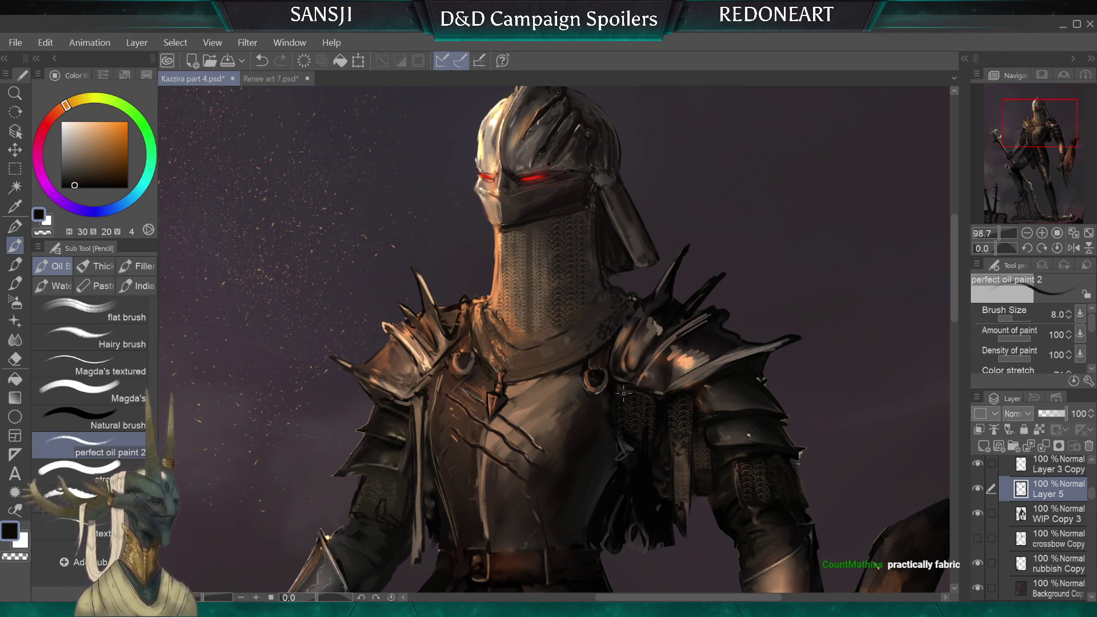
Sample a dark brown from the neck's chainmail and shade the cloth chainmail beneath the shoulder plate at sizes 7 to 12
{"action": "left_click", "coordinate": [583, 317], "text": "alt"}
{"action": "key", "text": "bracketright"}
{"action": "key", "text": "bracketright"}
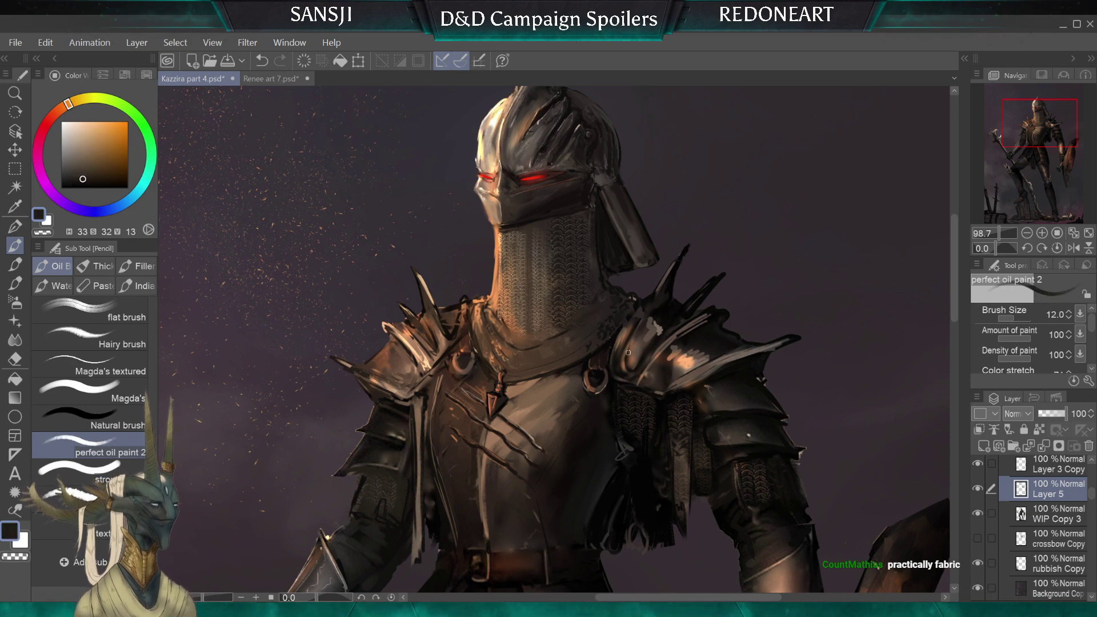
{"action": "key", "text": "bracketright"}
{"action": "key", "text": "bracketright"}
{"action": "key", "text": "bracketright"}
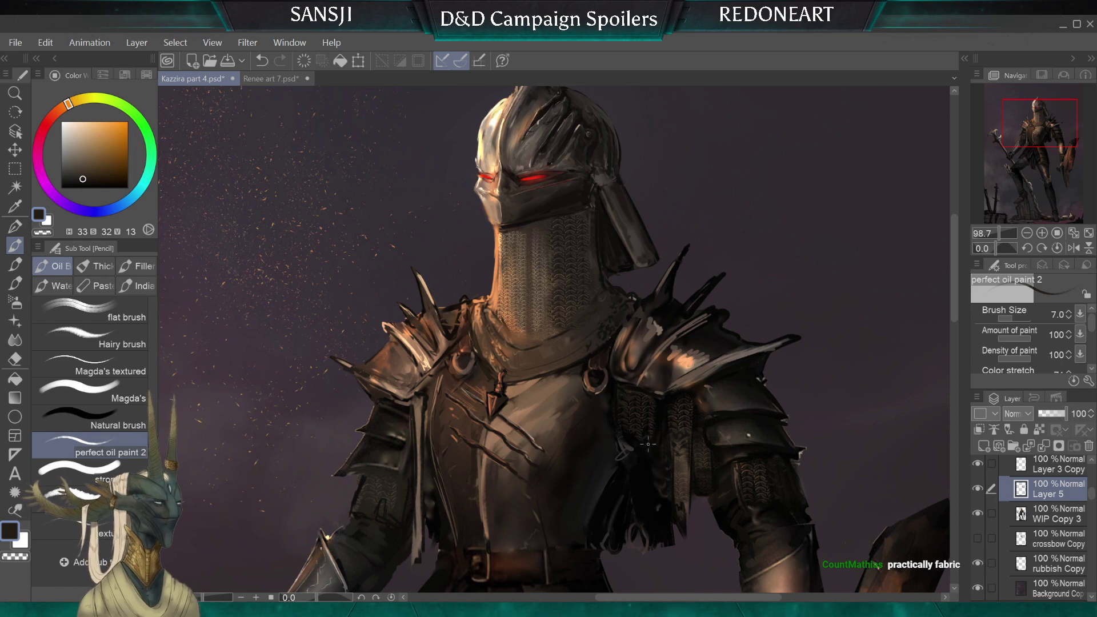
Add fine dark brown chainmail detail down the torn cloth and its light hanging strip at sizes 5 to 8
{"action": "key", "text": "bracketleft"}
{"action": "key", "text": "bracketleft"}
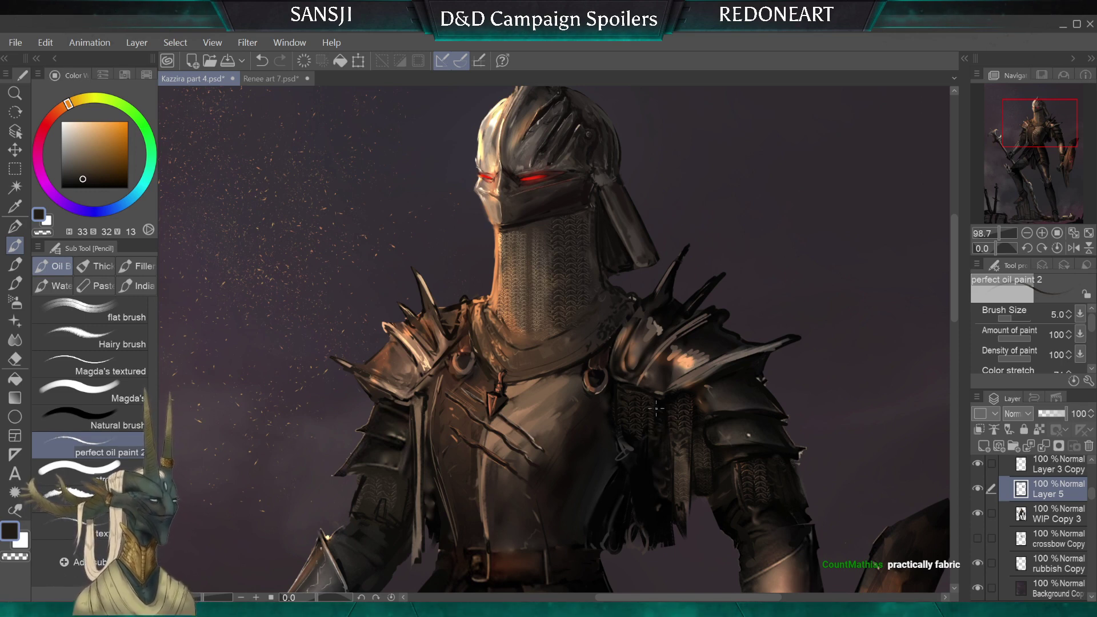
{"action": "key", "text": "bracketright"}
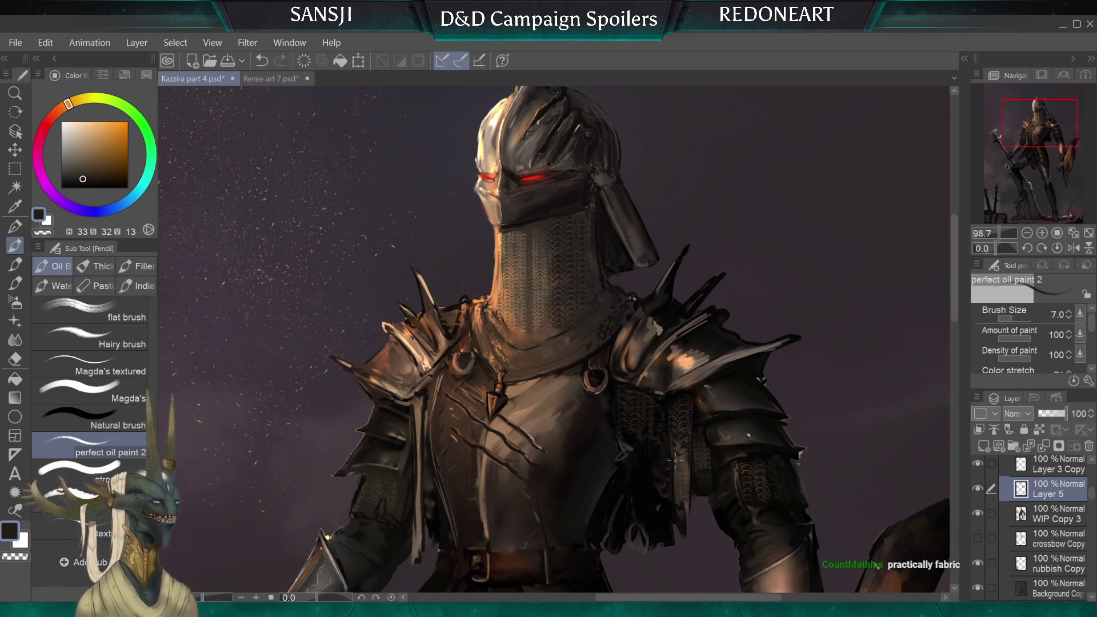
{"action": "key", "text": "bracketleft"}
{"action": "key", "text": "bracketleft"}
{"action": "key", "text": "bracketright"}
{"action": "key", "text": "bracketright"}
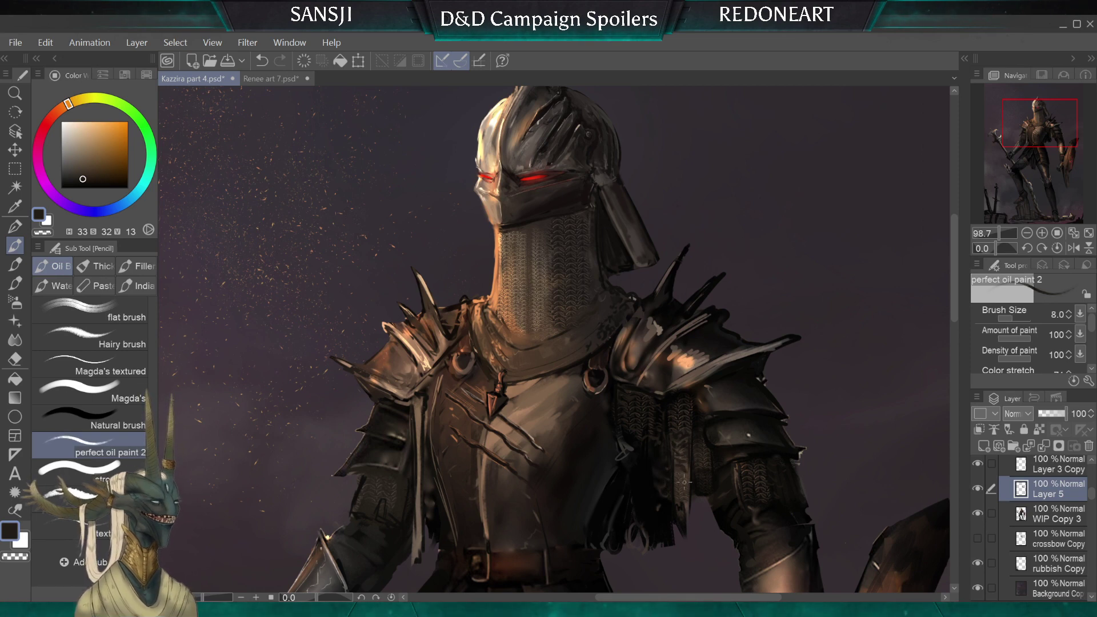
Sample a lighter brown from the hanging strip and touch up the cloth's chainmail links at sizes 6 to 8
{"action": "left_click", "coordinate": [682, 457], "text": "alt"}
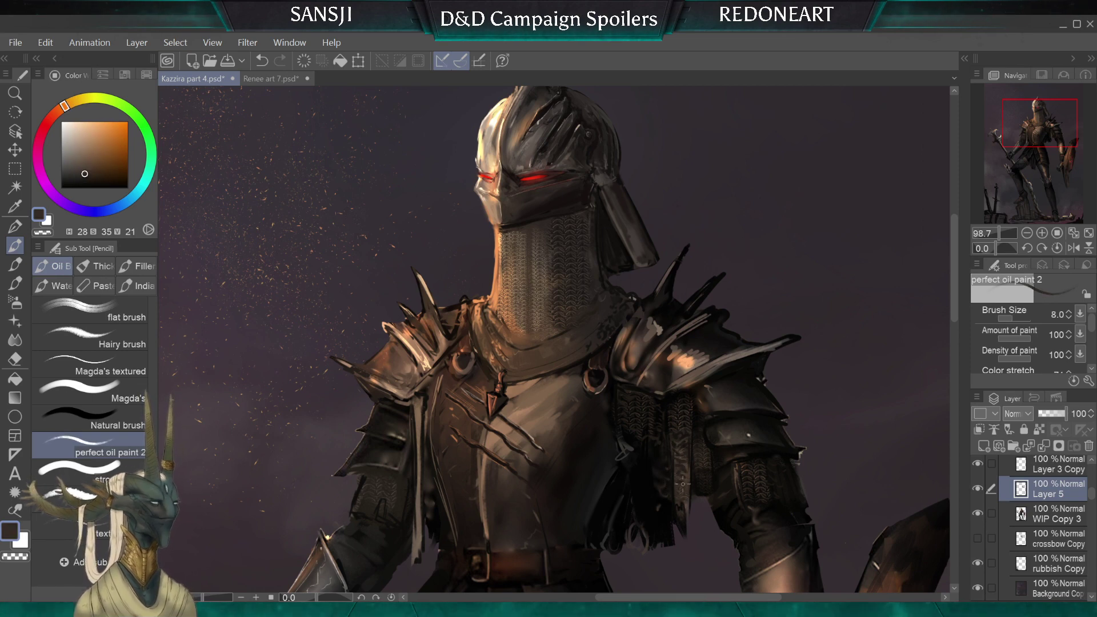
{"action": "key", "text": "bracketright"}
{"action": "key", "text": "bracketright"}
{"action": "key", "text": "bracketright"}
{"action": "key", "text": "bracketright"}
{"action": "key", "text": "bracketright"}
{"action": "key", "text": "bracketleft"}
{"action": "key", "text": "bracketleft"}
{"action": "key", "text": "bracketleft"}
{"action": "key", "text": "bracketleft"}
{"action": "key", "text": "bracketleft"}
{"action": "key", "text": "bracketleft"}
{"action": "key", "text": "bracketleft"}
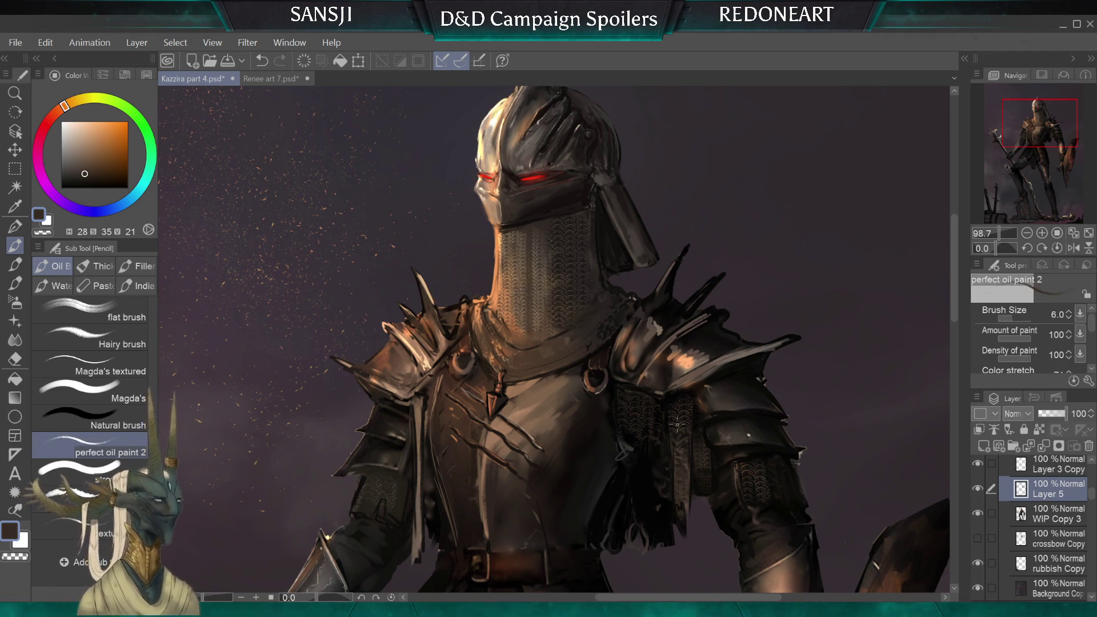
Break up the hanging strip's torn edge in sampled near-black and dark brown at sizes 5 to 12
{"action": "left_click", "coordinate": [676, 490], "text": "alt"}
{"action": "key", "text": "bracketright"}
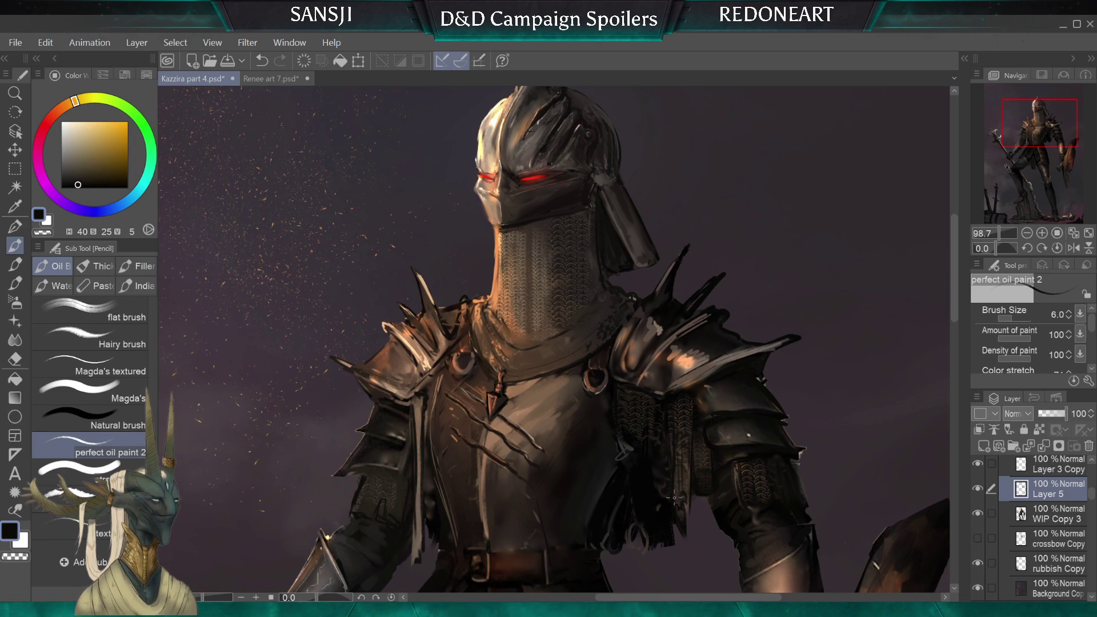
{"action": "key", "text": "bracketright"}
{"action": "key", "text": "bracketright"}
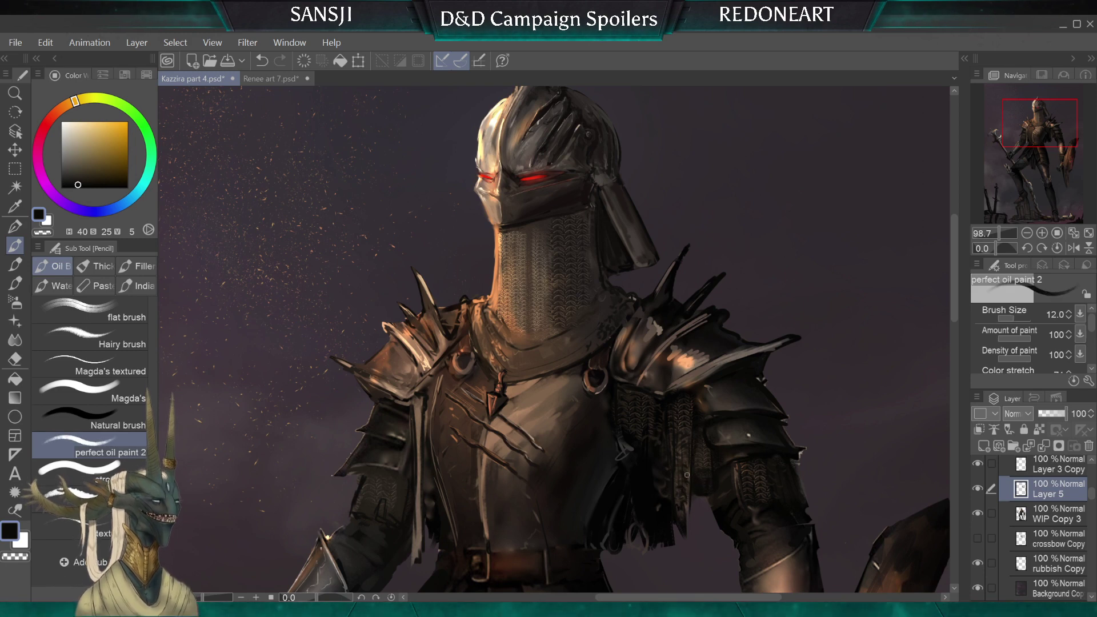
{"action": "left_click", "coordinate": [680, 477], "text": "alt"}
{"action": "key", "text": "bracketright"}
{"action": "key", "text": "bracketright"}
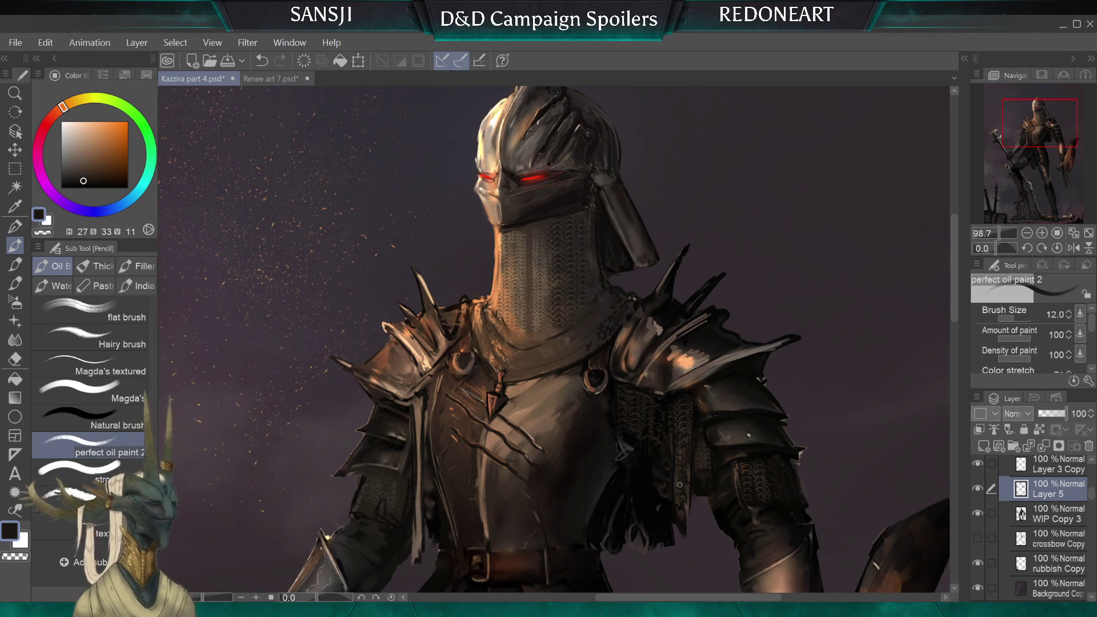
{"action": "key", "text": "bracketleft"}
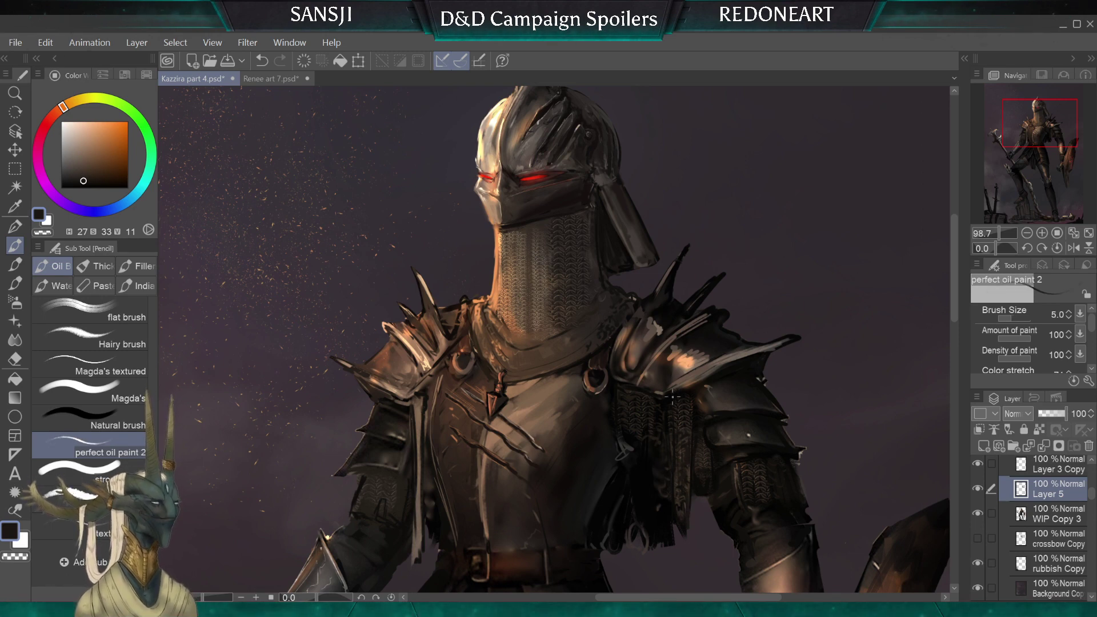
Refine the torn cloth's chainmail beneath the shoulder plate in sampled near-black and dark brown at sizes 4 to 6
{"action": "left_click", "coordinate": [657, 446], "text": "alt"}
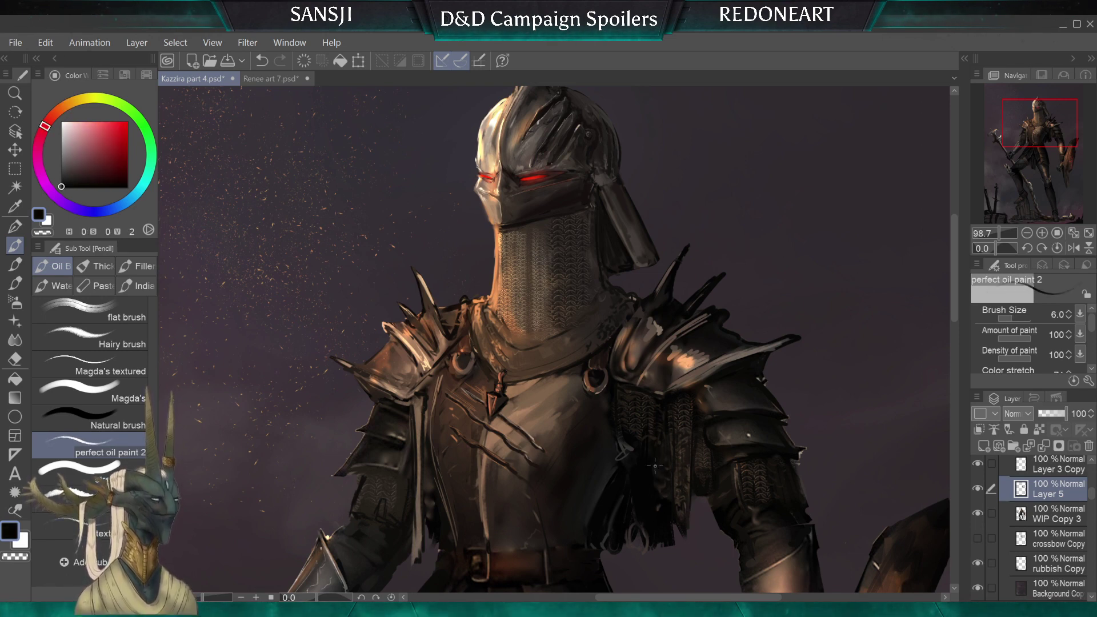
{"action": "left_click", "coordinate": [640, 416], "text": "alt"}
{"action": "left_click", "coordinate": [575, 285], "text": "alt"}
{"action": "left_click", "coordinate": [655, 418], "text": "alt"}
{"action": "key", "text": "bracketleft"}
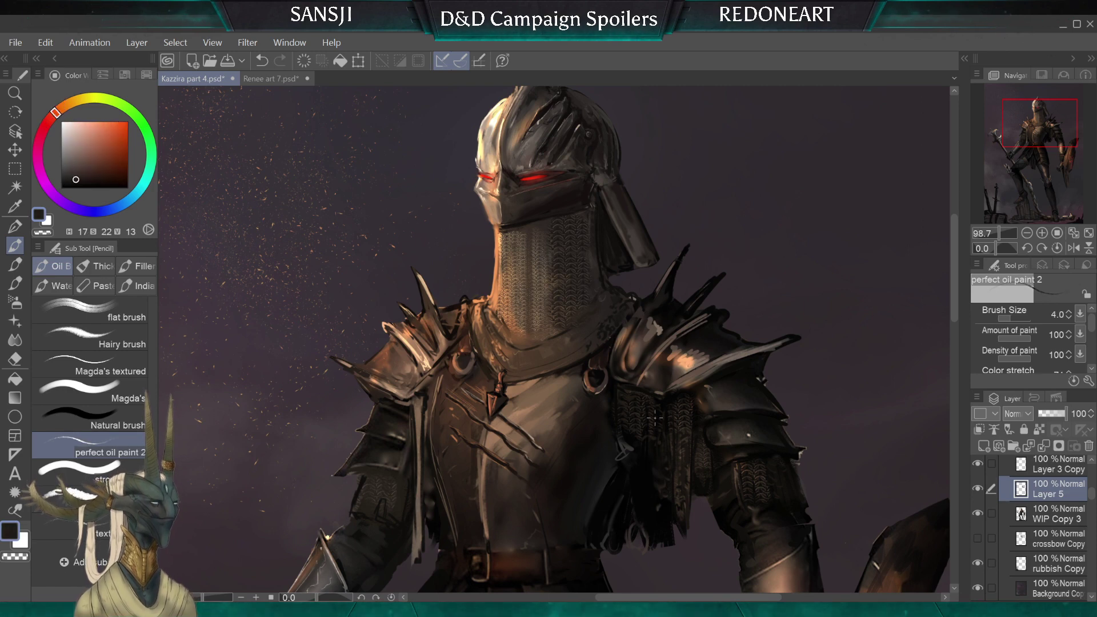
Shade the lower chainmail on the shield arm with the sampled dark brown at sizes 6 to 8
{"action": "key", "text": "bracketleft"}
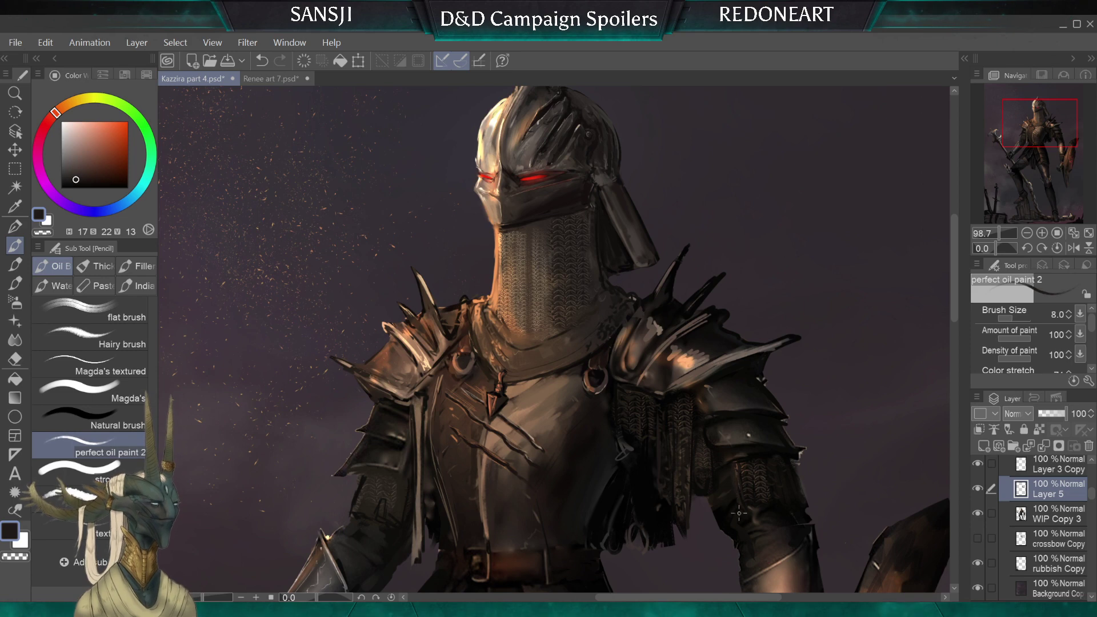
{"action": "key", "text": "bracketleft"}
{"action": "key", "text": "bracketleft"}
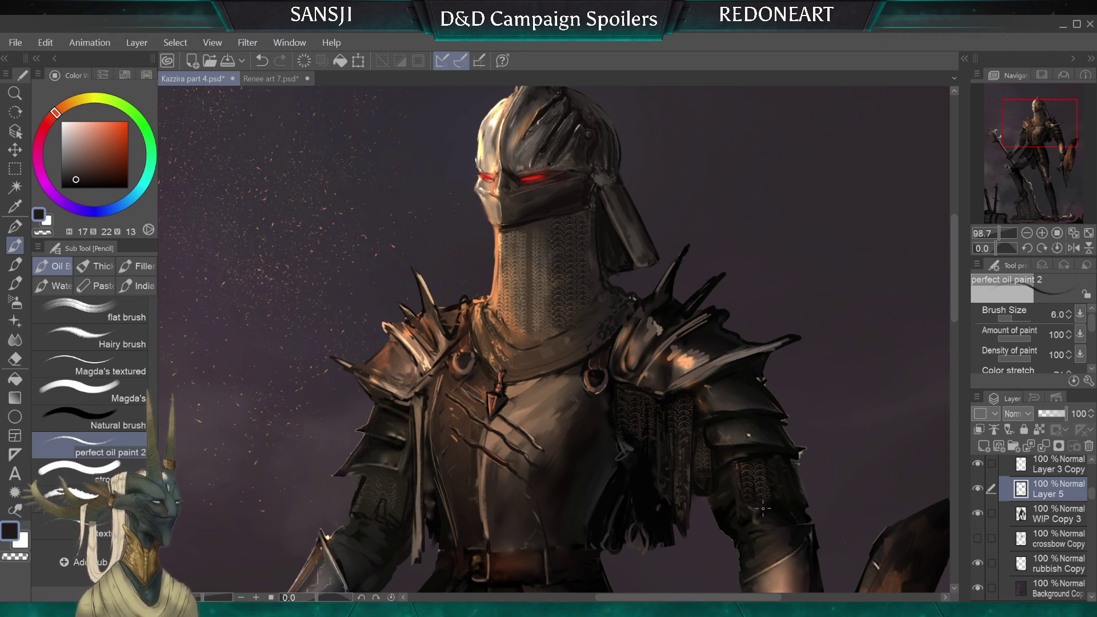
{"action": "key", "text": "bracketright"}
{"action": "key", "text": "bracketleft"}
{"action": "key", "text": "bracketleft"}
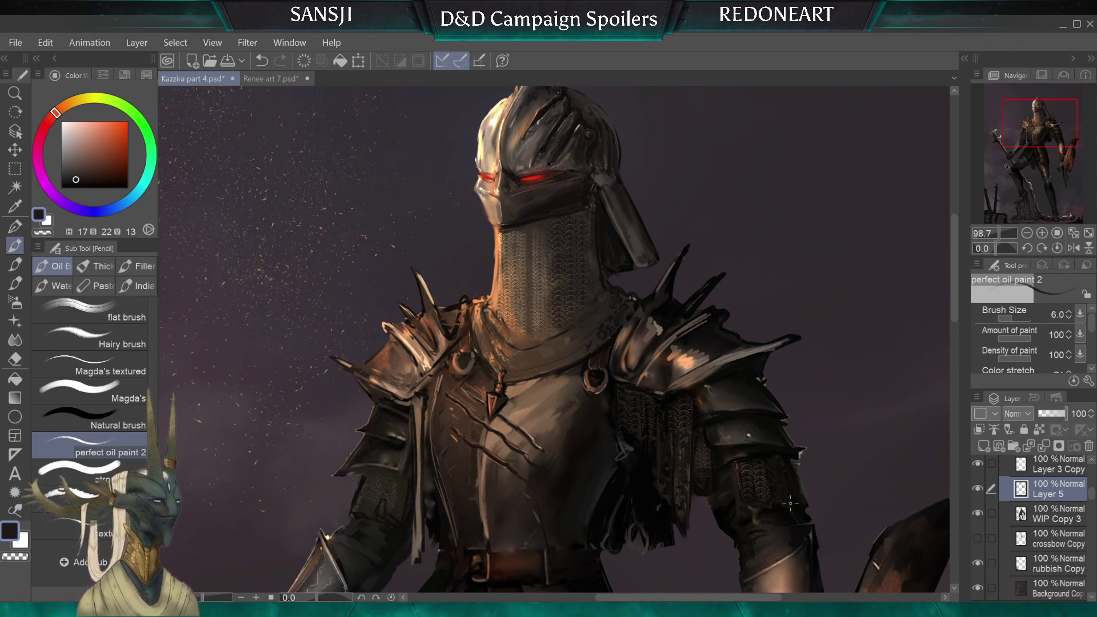
{"action": "key", "text": "bracketright"}
{"action": "key", "text": "bracketright"}
{"action": "key", "text": "bracketright"}
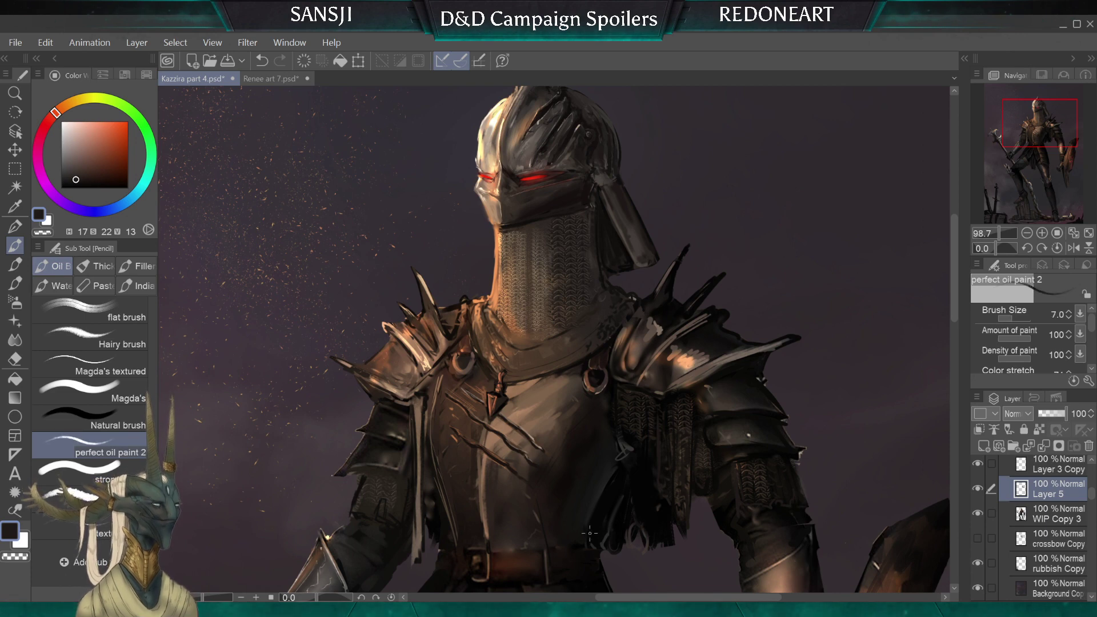
Darken the light hanging strip beside the mace arm with sampled near-black browns at sizes 7 to 10
{"action": "left_click", "coordinate": [444, 490], "text": "alt"}
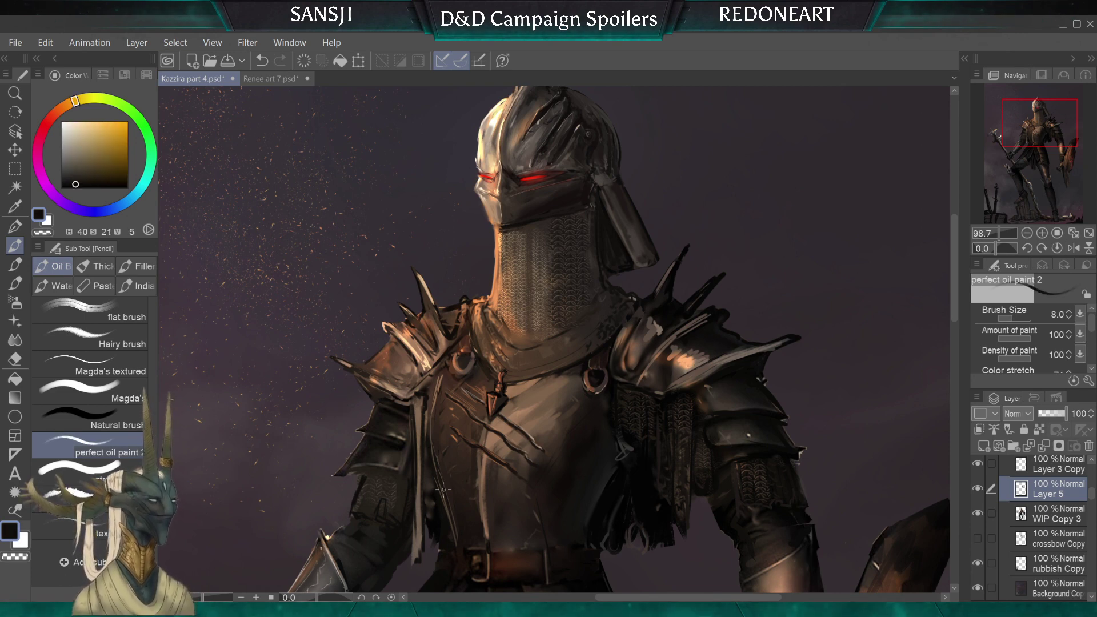
{"action": "key", "text": "bracketright"}
{"action": "left_click", "coordinate": [418, 405], "text": "alt"}
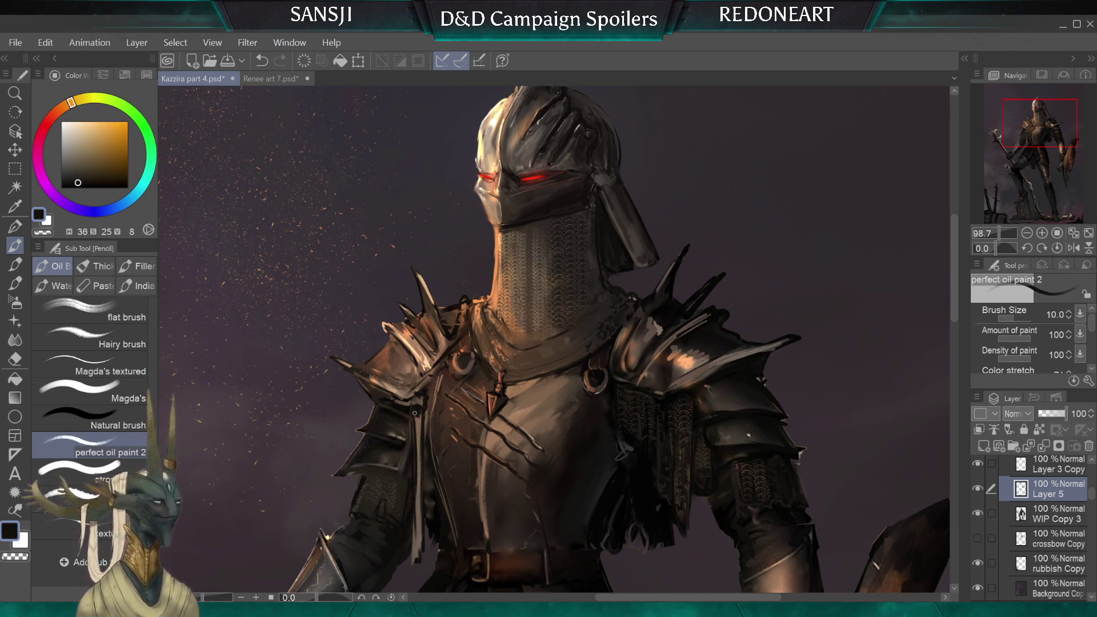
{"action": "key", "text": "bracketleft"}
{"action": "key", "text": "bracketleft"}
{"action": "left_click_drag", "start_coordinate": [417, 398], "coordinate": [418, 413]}
{"action": "key", "text": "bracketright"}
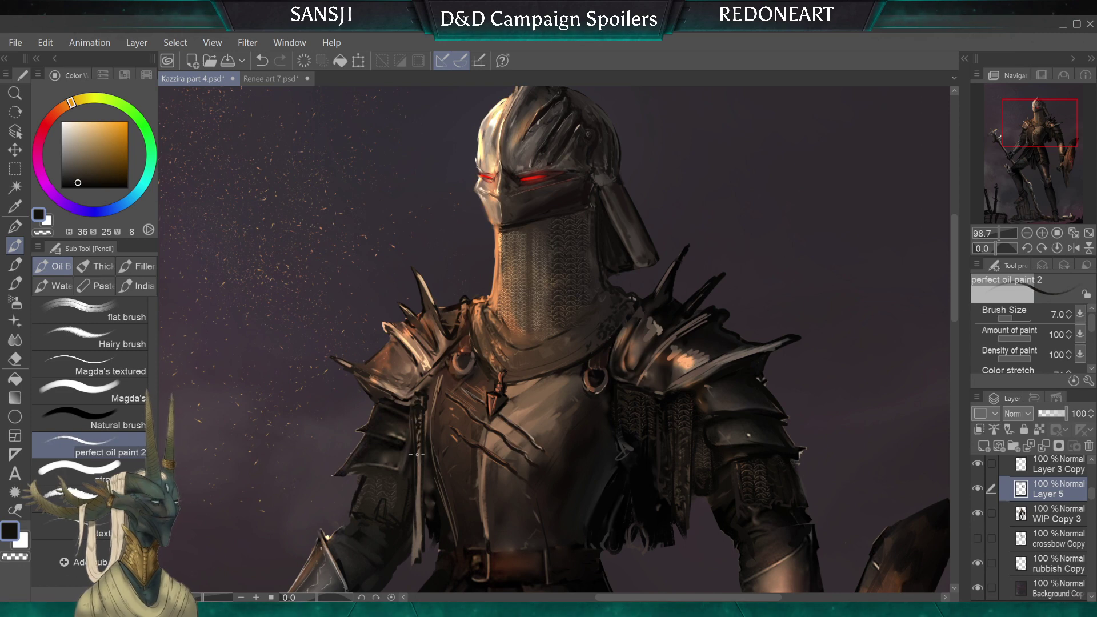
{"action": "left_click_drag", "start_coordinate": [420, 548], "coordinate": [418, 525]}
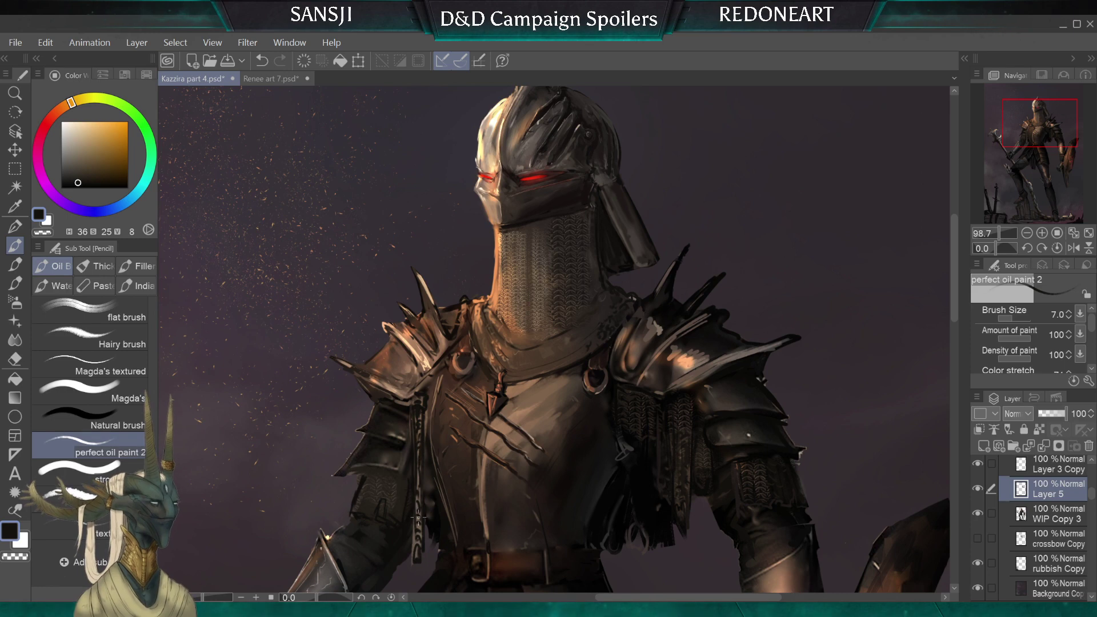
Sample a lighter brown from the mace-side hanging strip and touch up its lower end at sizes 6 to 7
{"action": "key", "text": "bracketright"}
{"action": "key", "text": "bracketright"}
{"action": "left_click", "coordinate": [423, 528], "text": "alt"}
{"action": "key", "text": "bracketleft"}
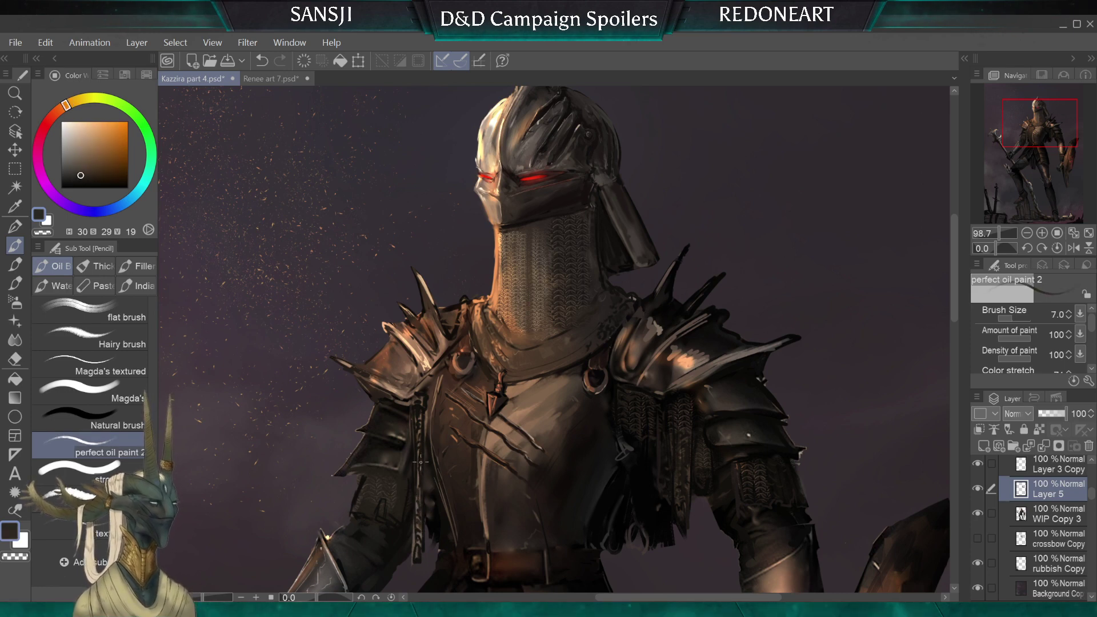
{"action": "key", "text": "bracketleft"}
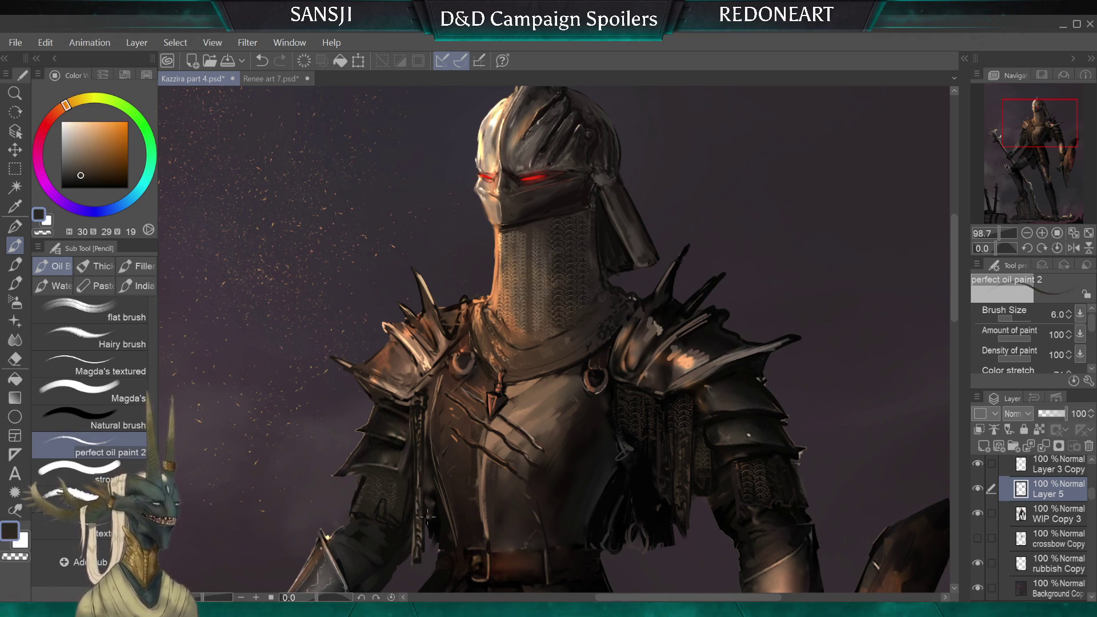
Sample near-black beside the mace-side strip and define its dark gaps and edges at sizes 5 to 8
{"action": "left_click", "coordinate": [427, 511], "text": "alt"}
{"action": "key", "text": "bracketright"}
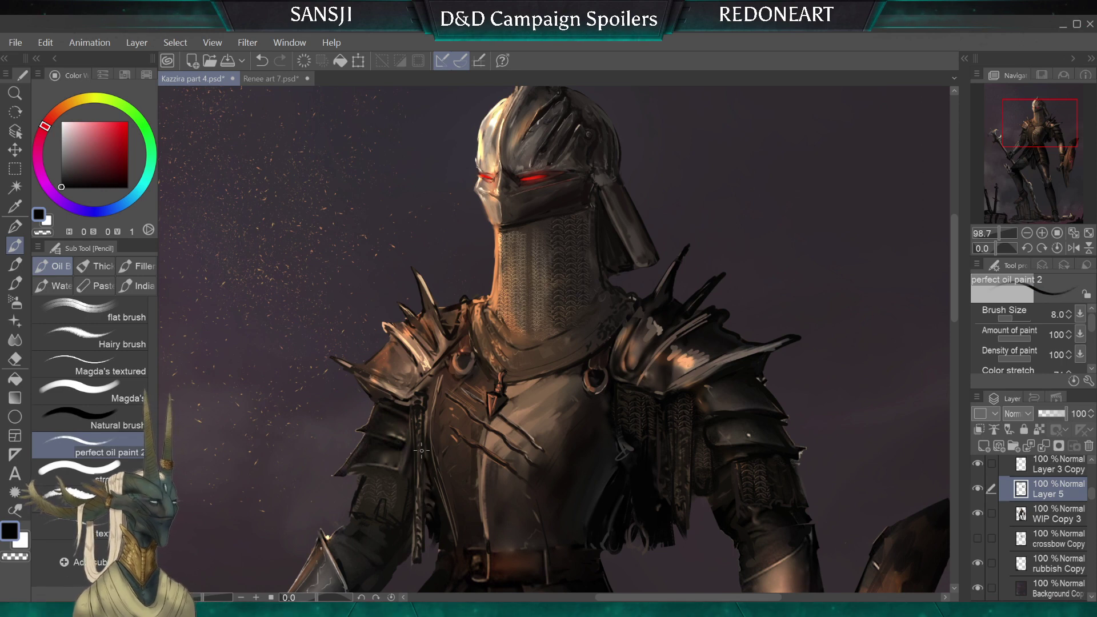
{"action": "key", "text": "bracketleft"}
{"action": "key", "text": "bracketleft"}
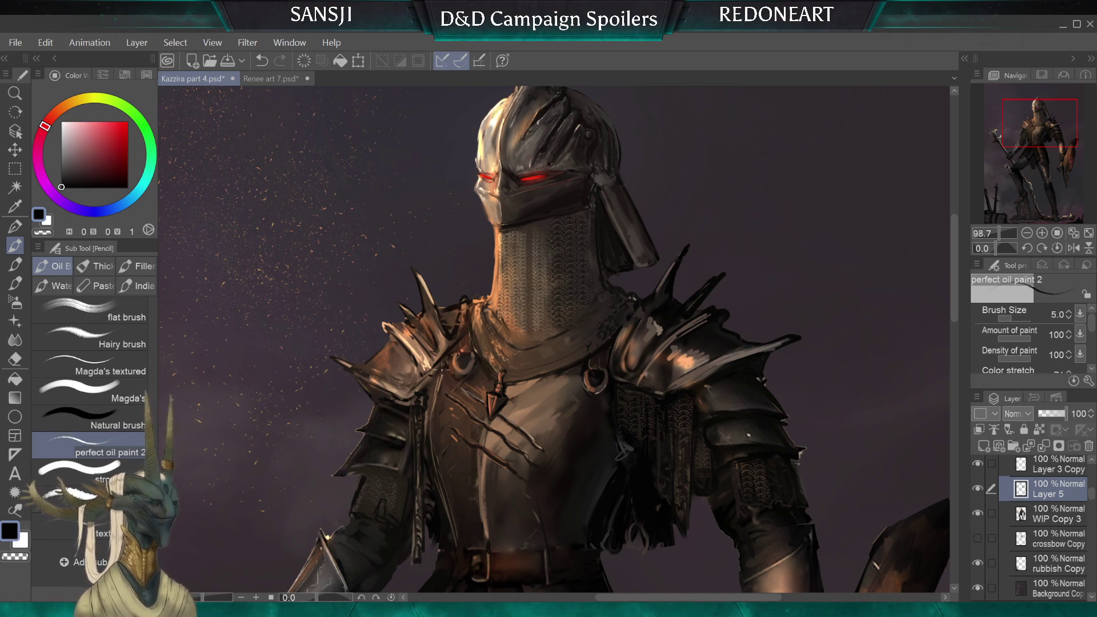
{"action": "key", "text": "bracketright"}
{"action": "key", "text": "bracketright"}
{"action": "key", "text": "bracketright"}
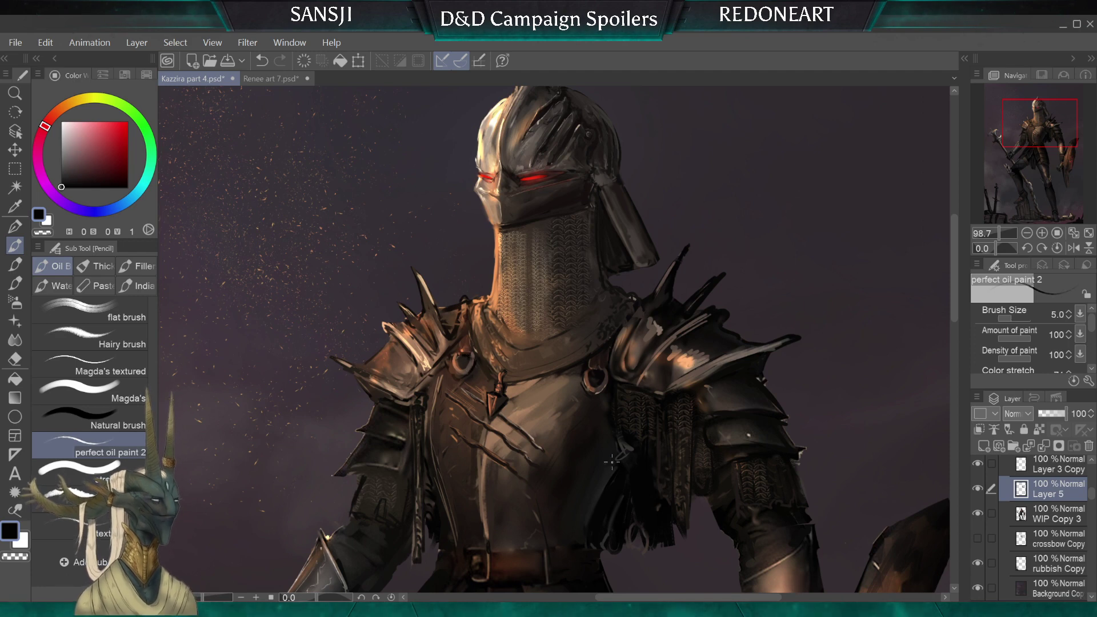
Sample a dark brown from the shield-side torn cloth and touch up the cloth at size 8
{"action": "key", "text": "bracketleft"}
{"action": "key", "text": "bracketleft"}
{"action": "key", "text": "bracketleft"}
{"action": "scroll", "coordinate": [499, 376], "scroll_direction": "down", "scroll_amount": 5}
{"action": "scroll", "coordinate": [554, 343], "scroll_direction": "down", "scroll_amount": 4}
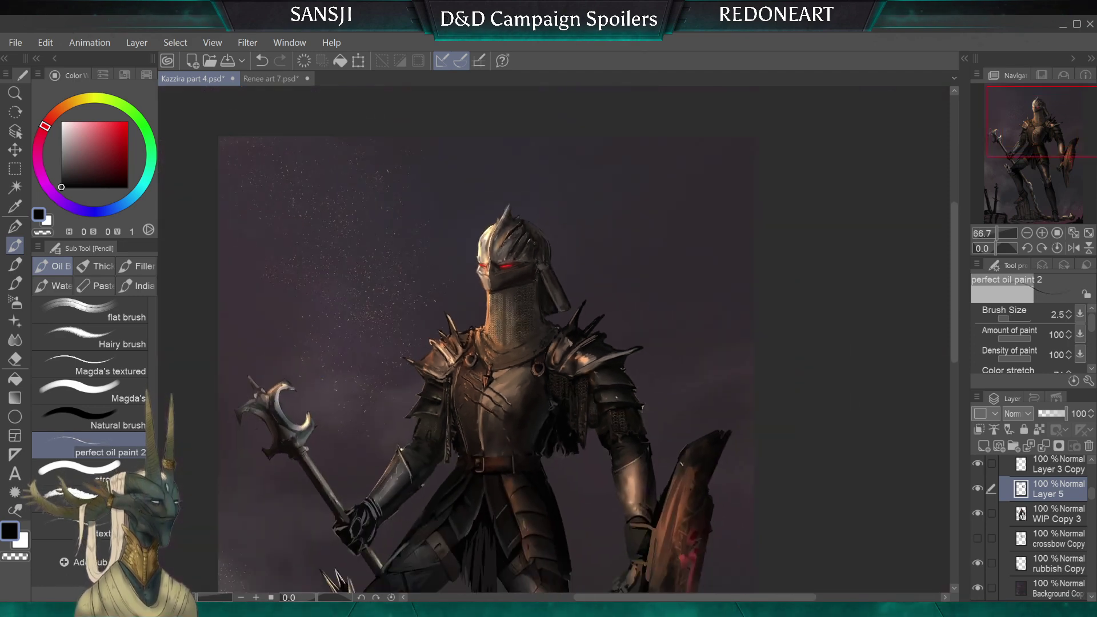
{"action": "scroll", "coordinate": [555, 342], "scroll_direction": "down", "scroll_amount": 3}
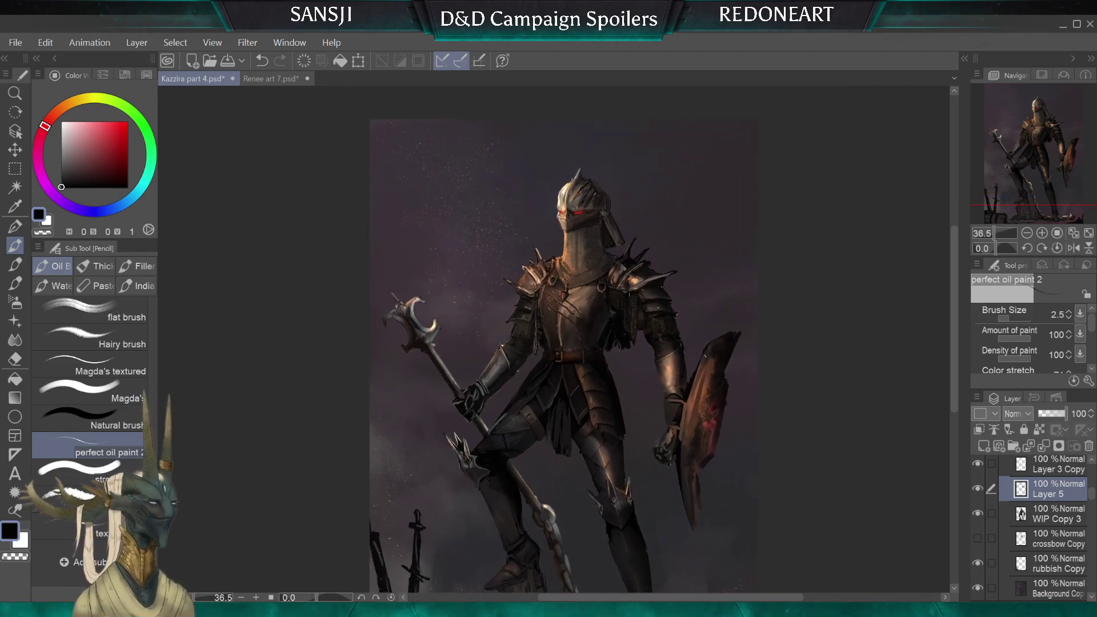
{"action": "left_click", "coordinate": [634, 311], "text": "alt"}
{"action": "key", "text": "bracketright"}
{"action": "key", "text": "bracketright"}
{"action": "key", "text": "bracketright"}
{"action": "key", "text": "bracketright"}
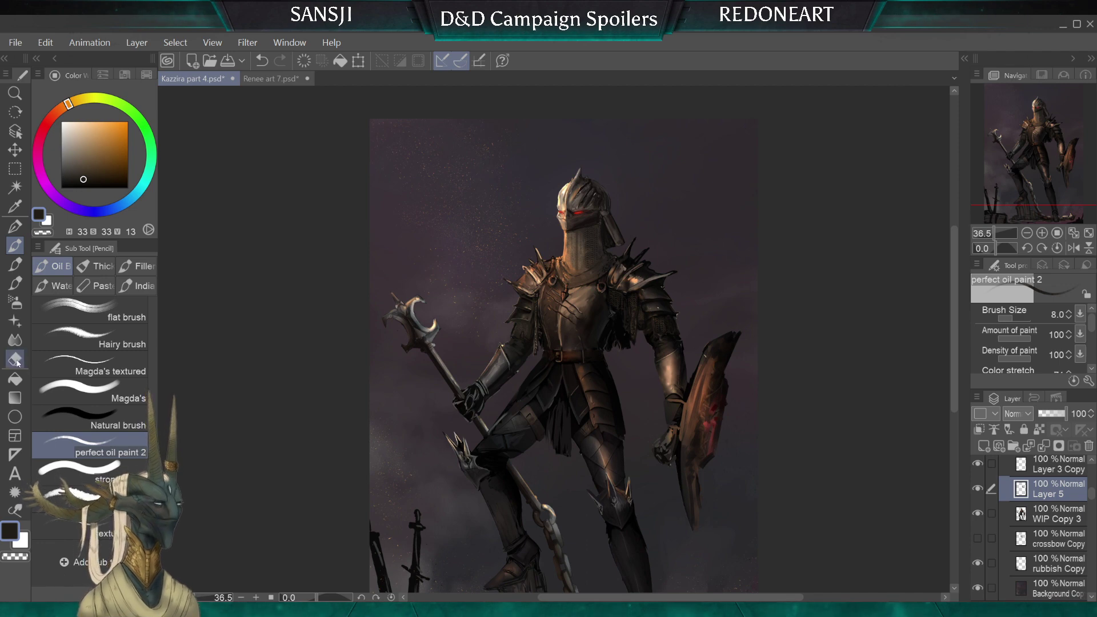
Merge Layer 5 with WIP Copy 3 and trim the torn cloth's lower edge with the Hard eraser at size 20
{"action": "key", "text": "e"}
{"action": "left_click", "coordinate": [70, 295]}
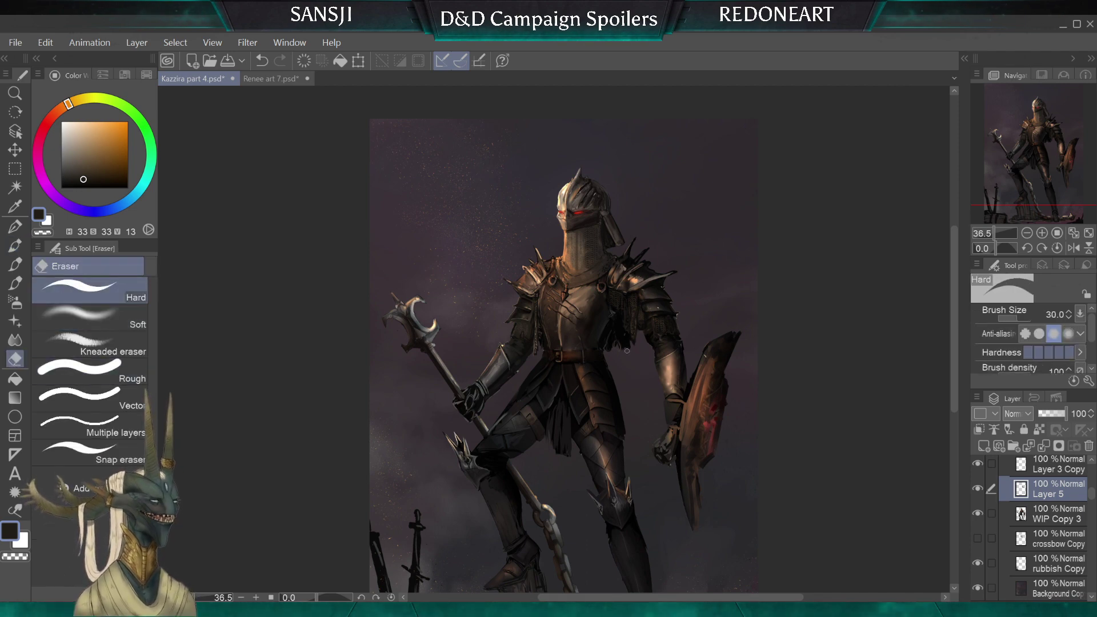
{"action": "key", "text": "bracketright"}
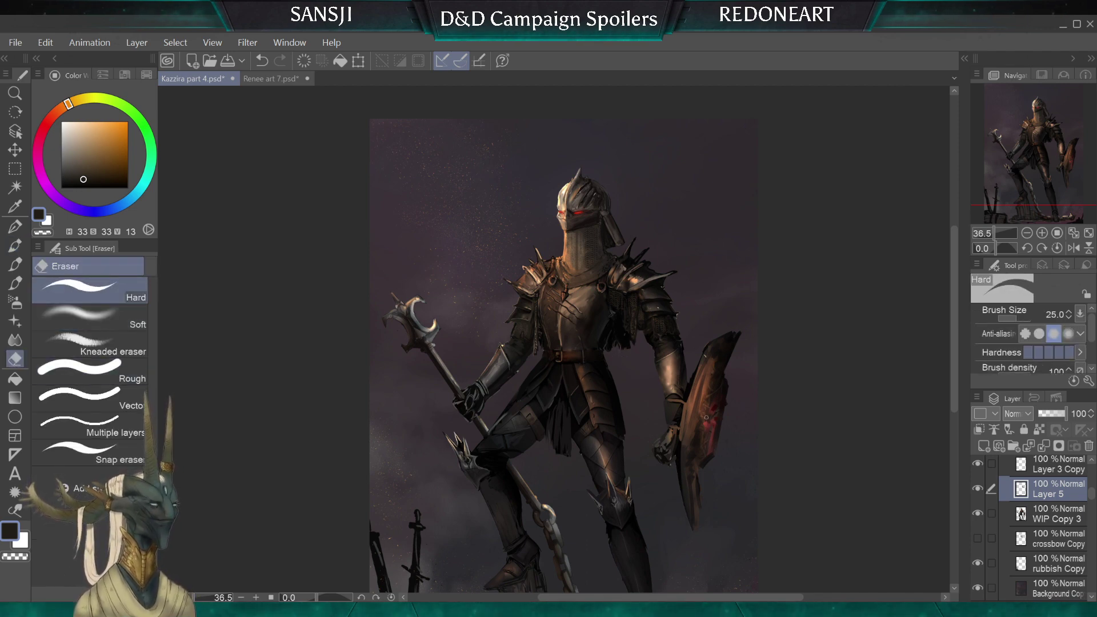
{"action": "left_click", "coordinate": [1044, 508], "text": "ctrl"}
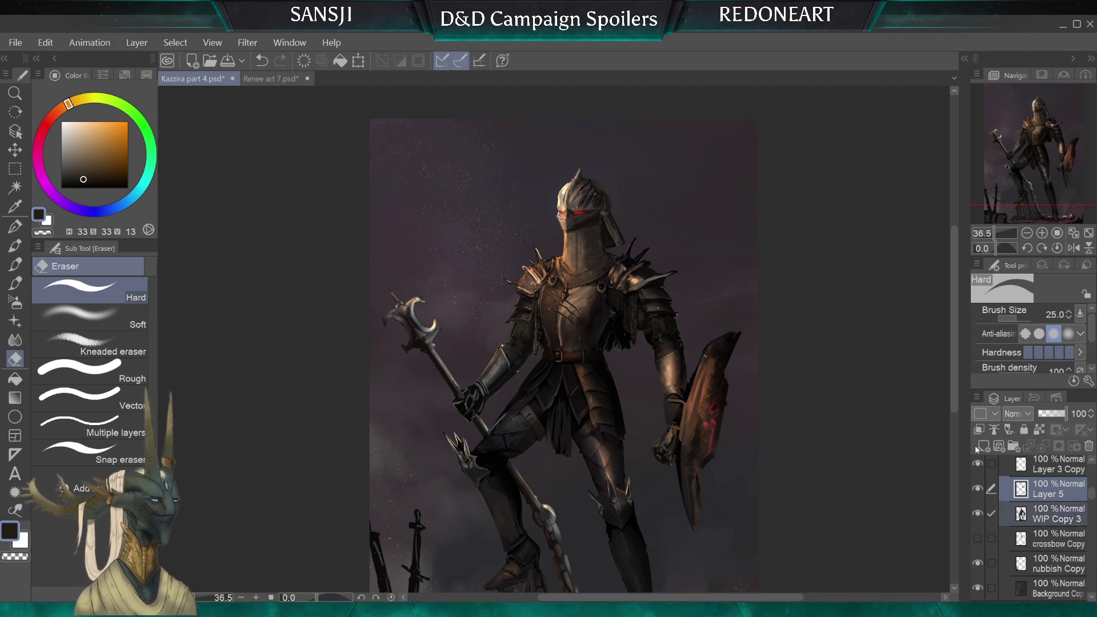
{"action": "key", "text": "shift+alt+e"}
{"action": "key", "text": "bracketleft"}
{"action": "key", "text": "bracketleft"}
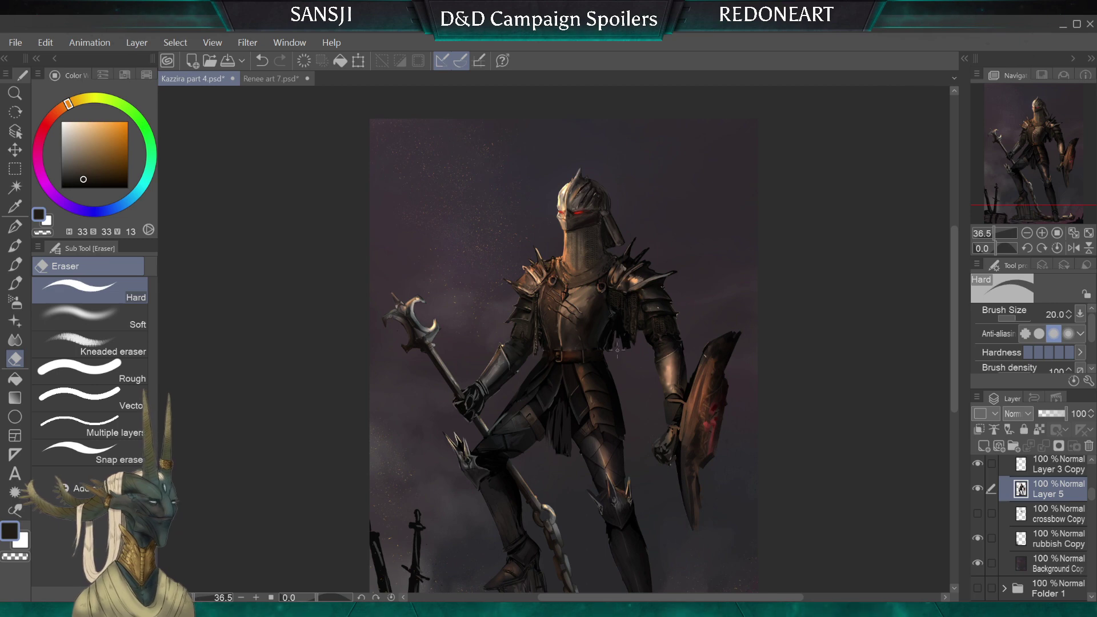
Repaint the torn cloth's lower edge in sampled near-black using perfect oil paint 2 at sizes 15 to 40
{"action": "left_click", "coordinate": [15, 245]}
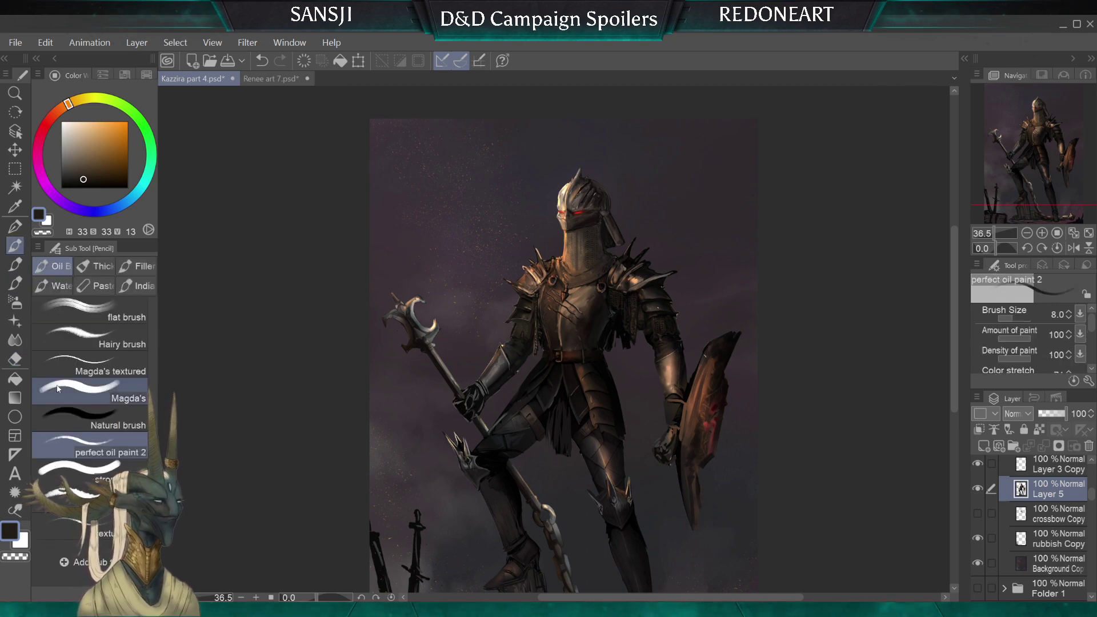
{"action": "key", "text": "bracketright"}
{"action": "key", "text": "bracketright"}
{"action": "key", "text": "bracketright"}
{"action": "key", "text": "bracketright"}
{"action": "key", "text": "bracketright"}
{"action": "key", "text": "bracketright"}
{"action": "key", "text": "bracketleft"}
{"action": "left_click", "coordinate": [617, 330], "text": "alt"}
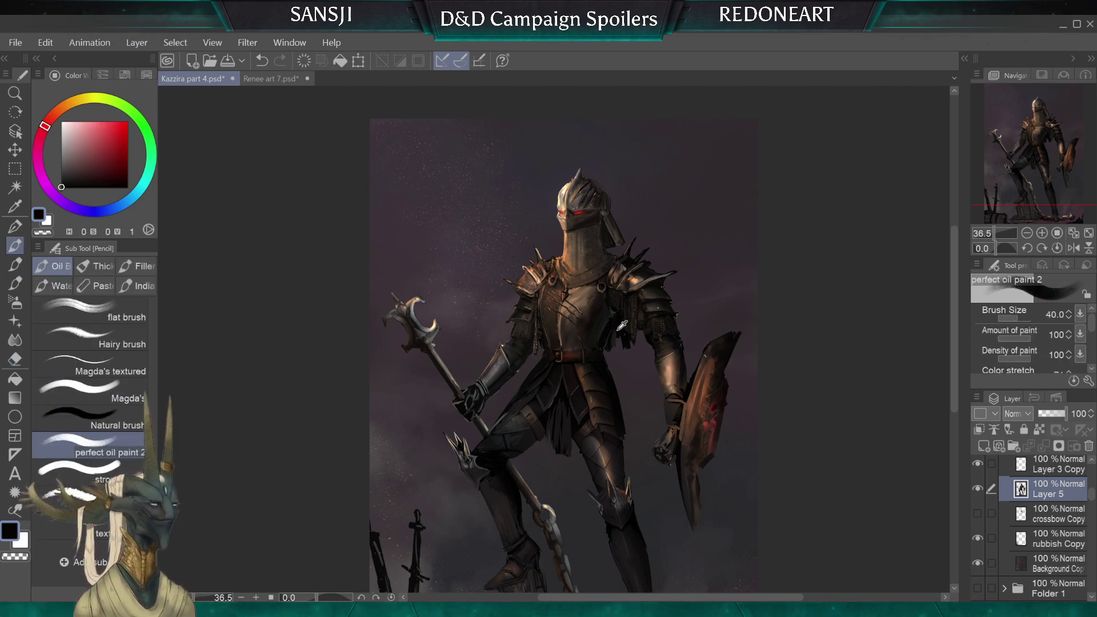
{"action": "key", "text": "bracketleft"}
{"action": "key", "text": "bracketleft"}
{"action": "key", "text": "bracketleft"}
{"action": "key", "text": "bracketleft"}
{"action": "key", "text": "bracketleft"}
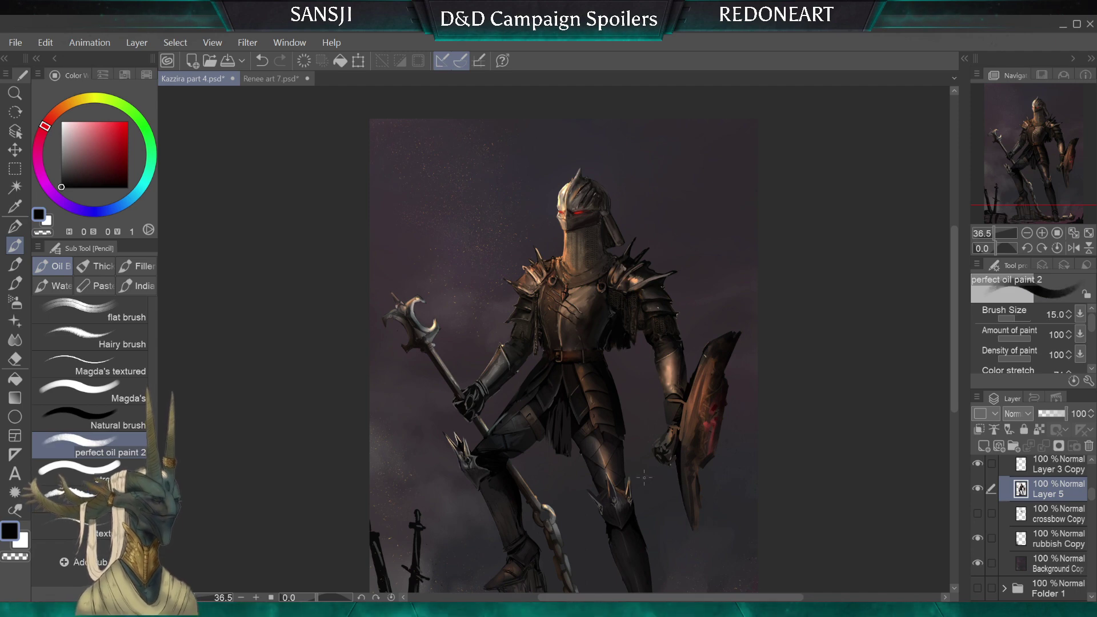
Compare the full painting with the rubbish Copy, Background Copy and crossbow Copy layers shown and hidden
{"action": "scroll", "coordinate": [644, 478], "scroll_direction": "down", "scroll_amount": 3}
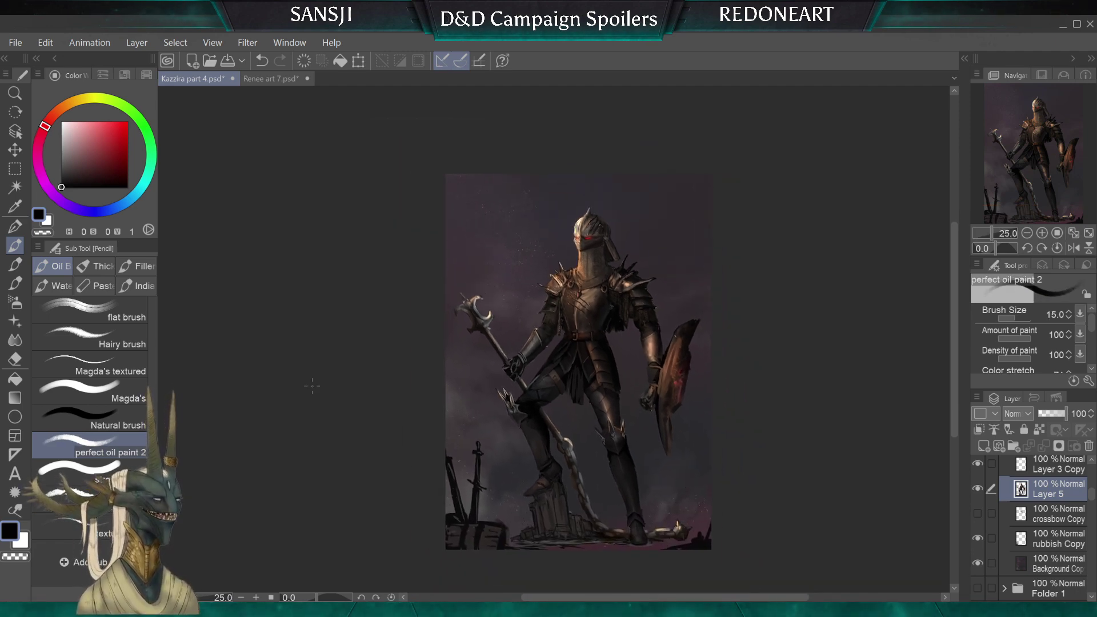
{"action": "left_click", "coordinate": [978, 539]}
{"action": "left_click", "coordinate": [977, 563]}
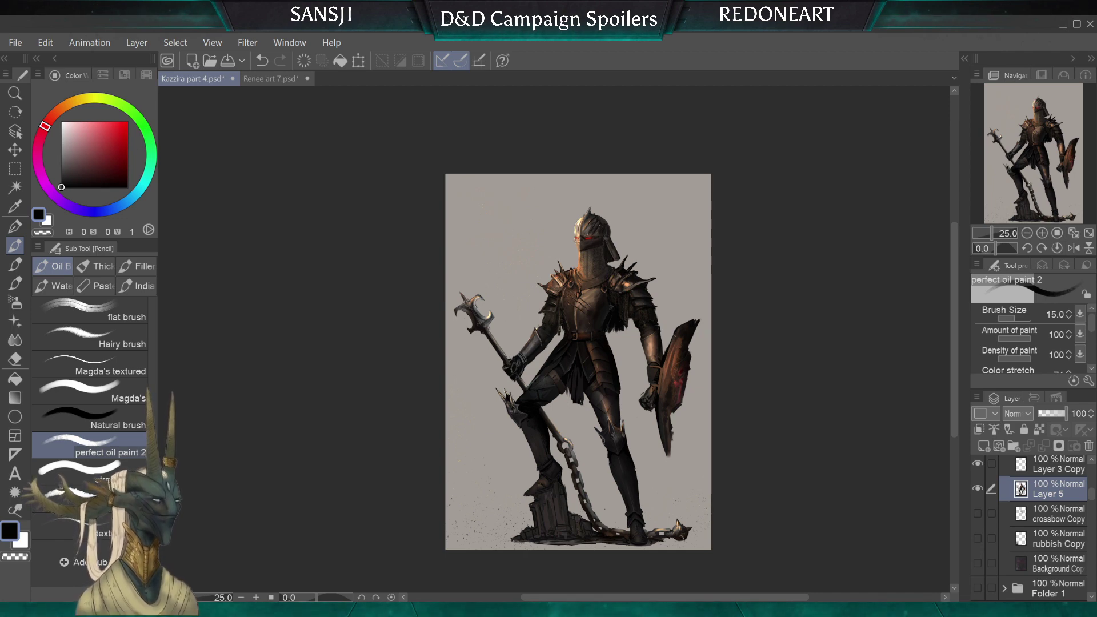
{"action": "left_click", "coordinate": [978, 563]}
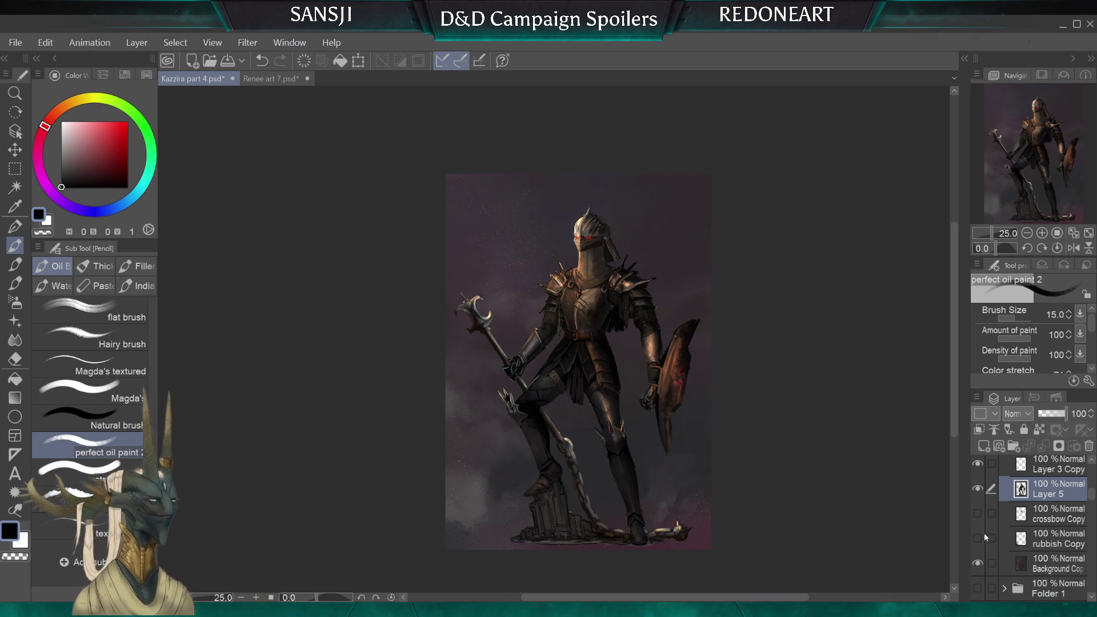
{"action": "left_click", "coordinate": [979, 563]}
{"action": "left_click", "coordinate": [978, 563]}
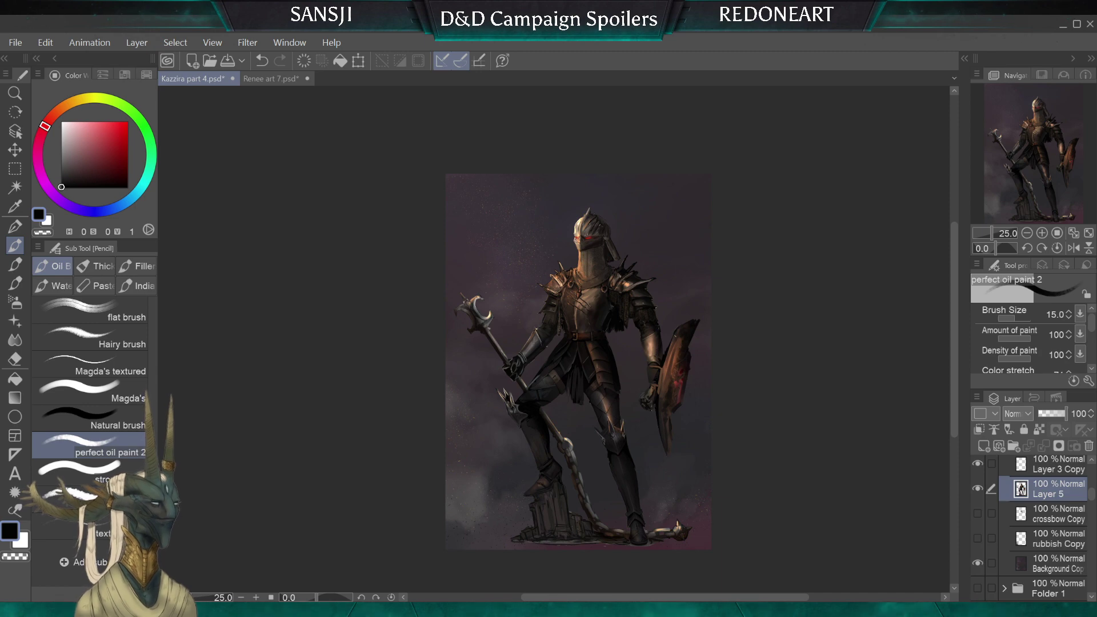
{"action": "left_click", "coordinate": [978, 513]}
{"action": "left_click", "coordinate": [991, 538]}
{"action": "left_click", "coordinate": [979, 514]}
{"action": "left_click", "coordinate": [978, 538]}
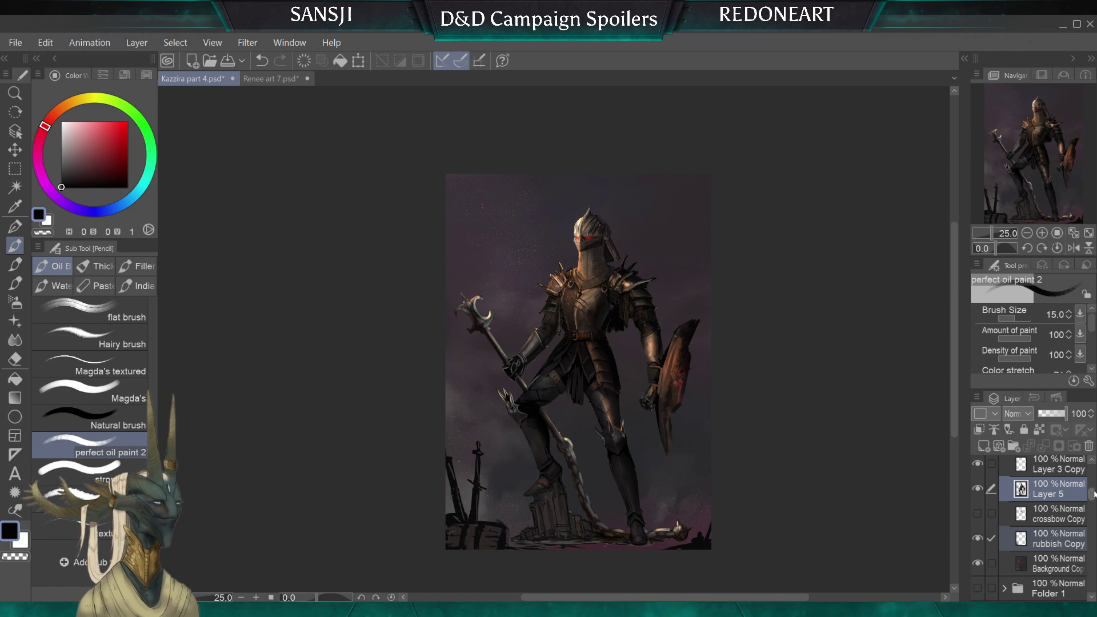
Check what Layer 2 Copy and Layer 3 Copy contribute by switching their visibility off and on
{"action": "left_click_drag", "start_coordinate": [1095, 494], "coordinate": [1091, 485]}
{"action": "left_click", "coordinate": [978, 479]}
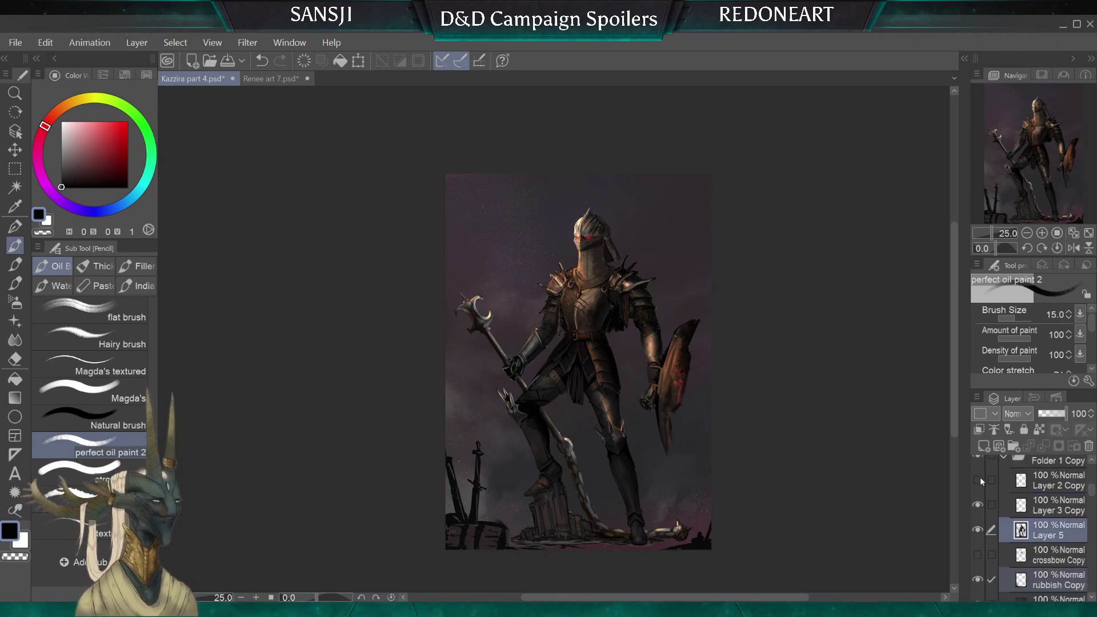
{"action": "left_click", "coordinate": [977, 505]}
{"action": "left_click", "coordinate": [978, 505]}
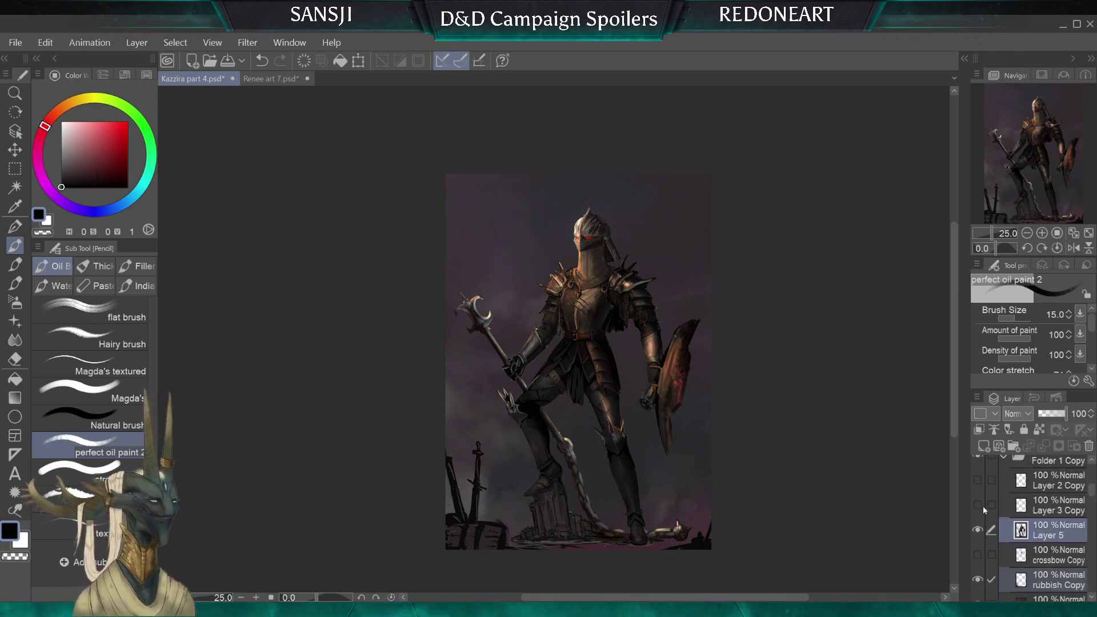
{"action": "left_click", "coordinate": [978, 479]}
Duplicate Layer 5 on its own and hide the original as a backup
{"action": "left_click", "coordinate": [1039, 537]}
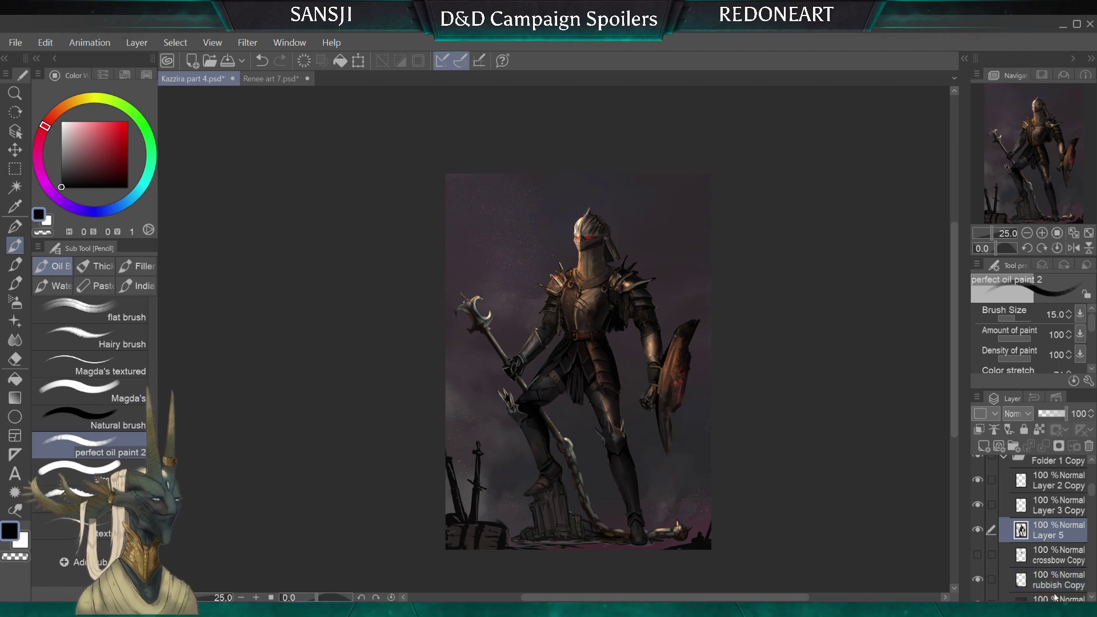
{"action": "left_click_drag", "start_coordinate": [1041, 531], "coordinate": [983, 446]}
{"action": "left_click", "coordinate": [978, 554]}
{"action": "scroll", "coordinate": [387, 389], "scroll_direction": "up", "scroll_amount": 2}
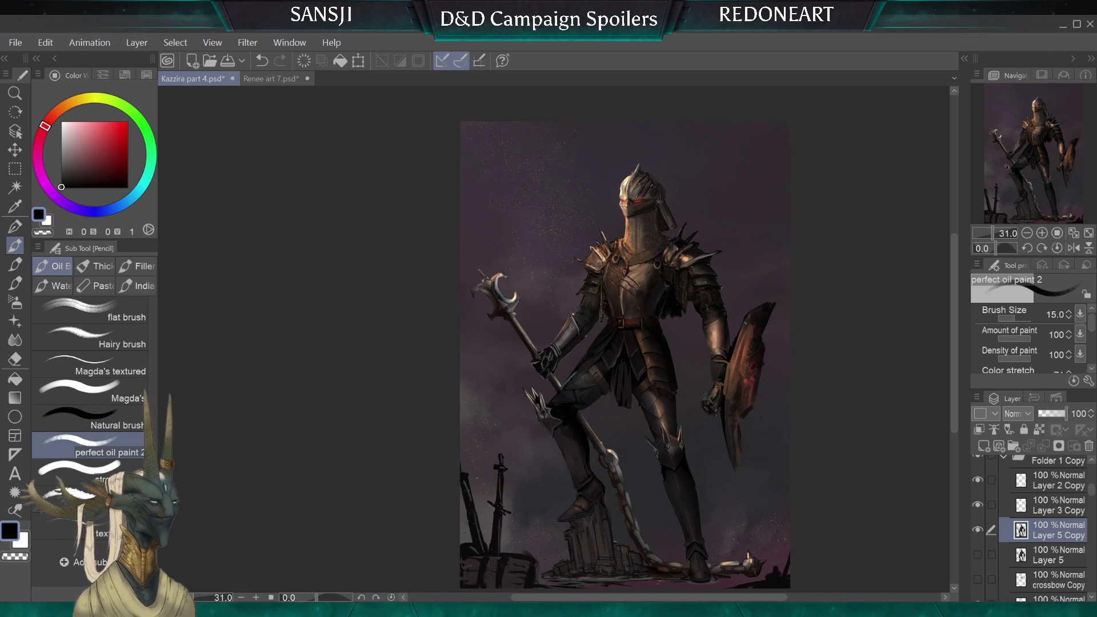
{"action": "scroll", "coordinate": [570, 343], "scroll_direction": "up", "scroll_amount": 1}
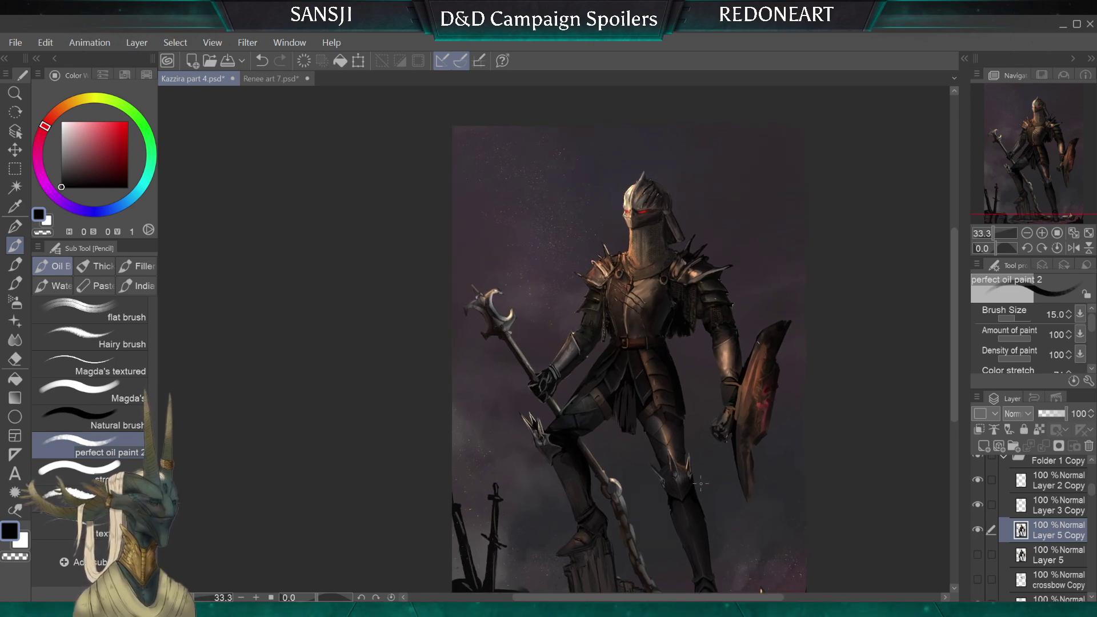
Add a Multiply layer clipped to Layer 5 Copy and shade the figure in sampled near-black with the Soft airbrush at sizes 70 to 150
{"action": "left_click", "coordinate": [984, 446]}
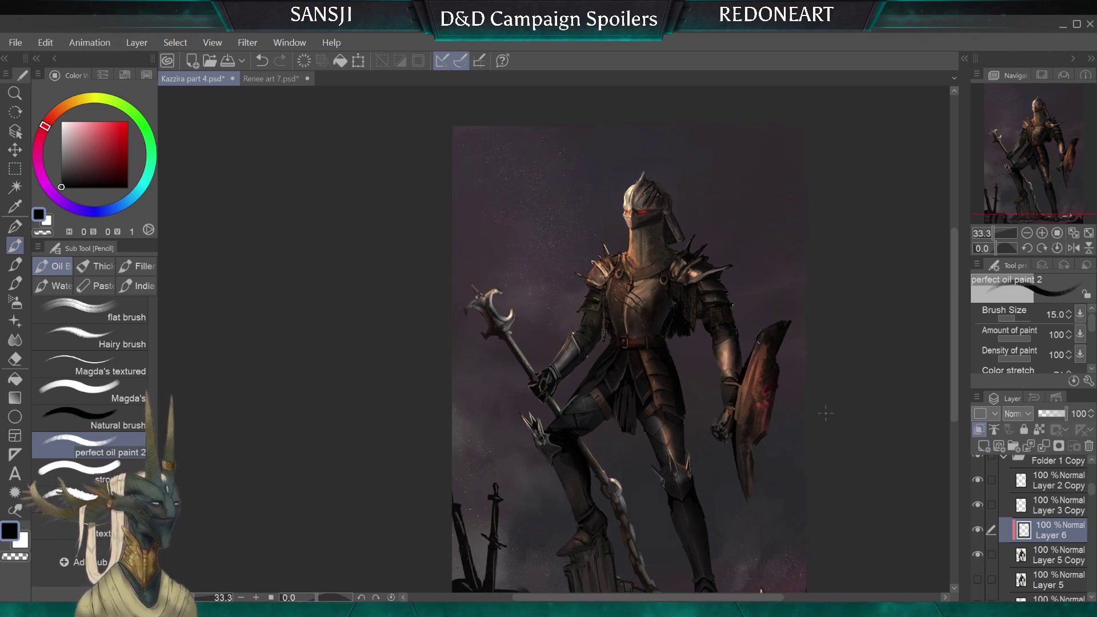
{"action": "left_click", "coordinate": [16, 301]}
{"action": "left_click", "coordinate": [674, 338], "text": "alt"}
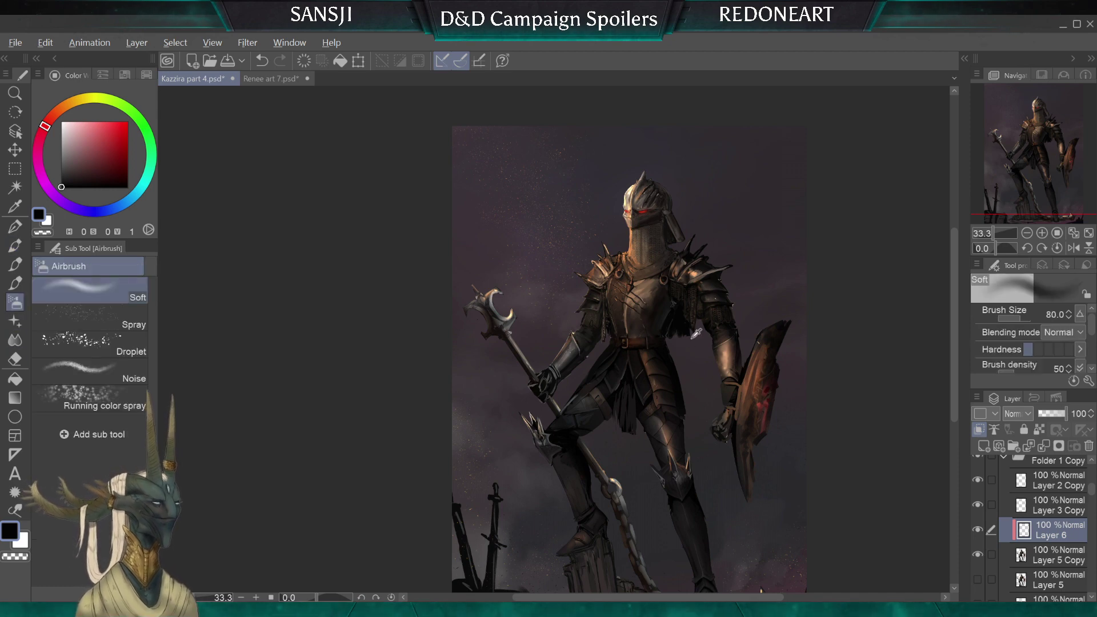
{"action": "left_click", "coordinate": [1020, 61]}
{"action": "key", "text": "bracketright"}
{"action": "key", "text": "bracketright"}
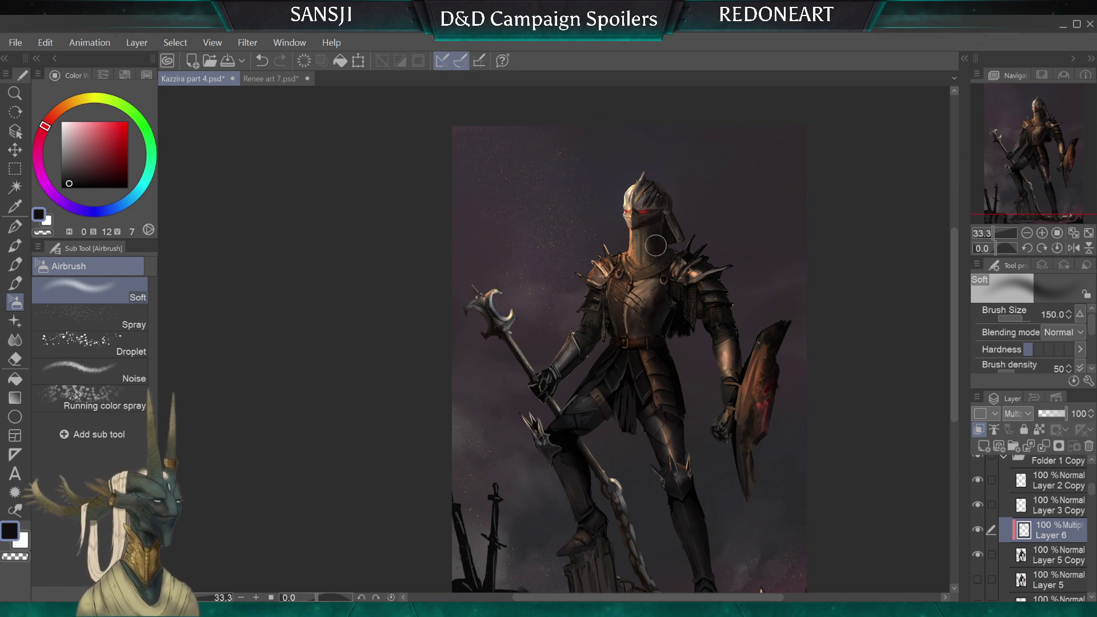
{"action": "key", "text": "bracketleft"}
{"action": "key", "text": "bracketleft"}
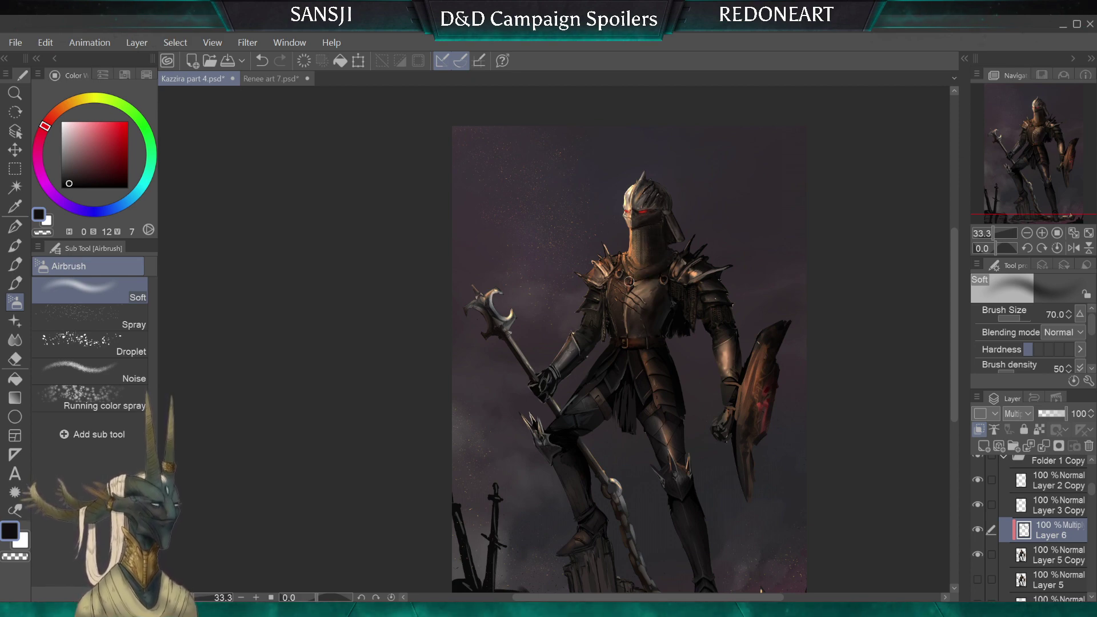
{"action": "key", "text": "bracketright"}
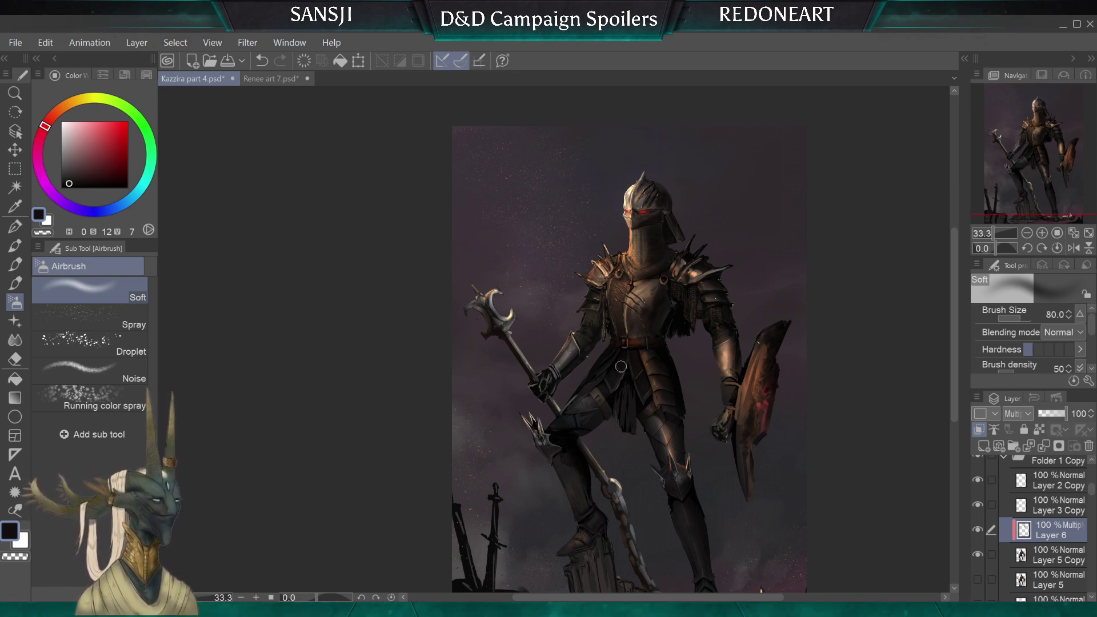
Deepen the shadows on the neck, breastplate, waist cloth and shield in sampled brown with the Soft airbrush at sizes 70 to 250
{"action": "left_click", "coordinate": [698, 266], "text": "alt"}
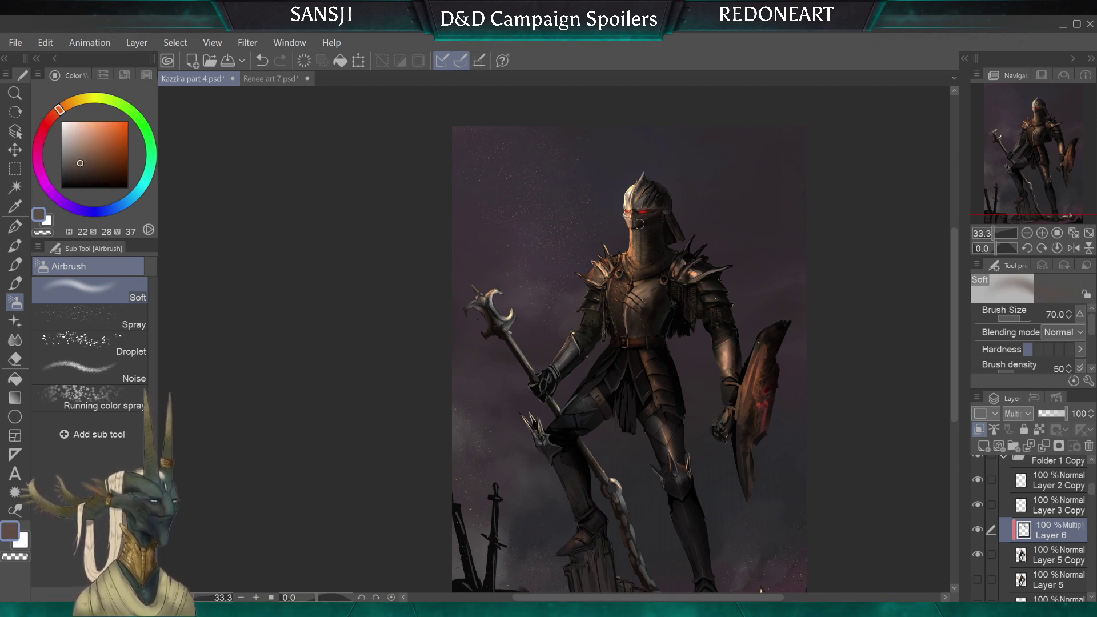
{"action": "key", "text": "bracketleft"}
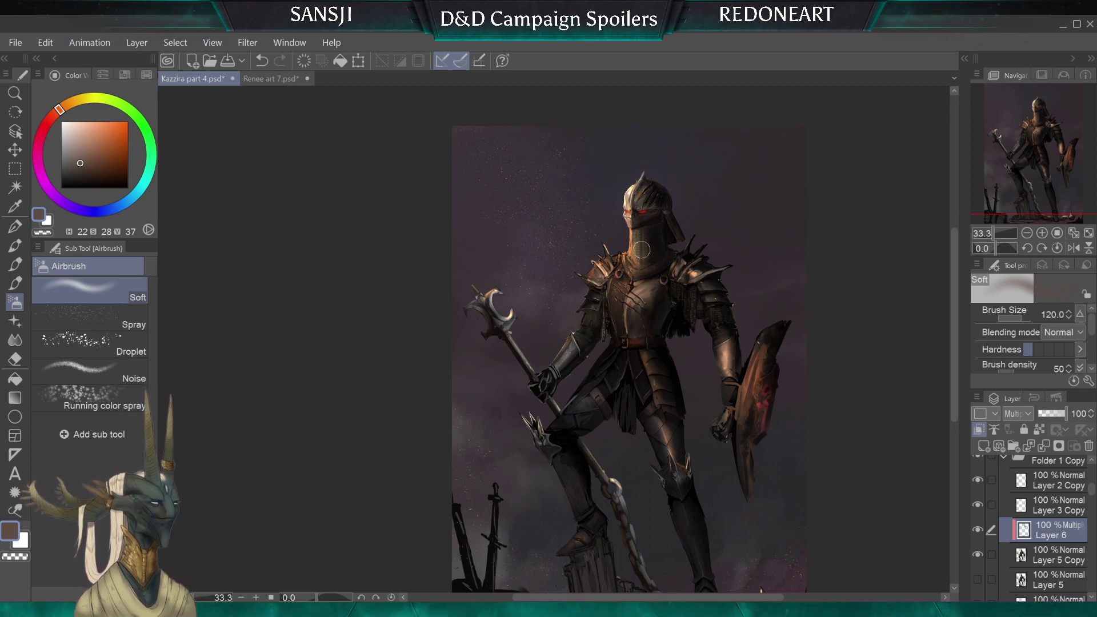
{"action": "key", "text": "bracketright"}
{"action": "key", "text": "bracketright"}
{"action": "key", "text": "bracketright"}
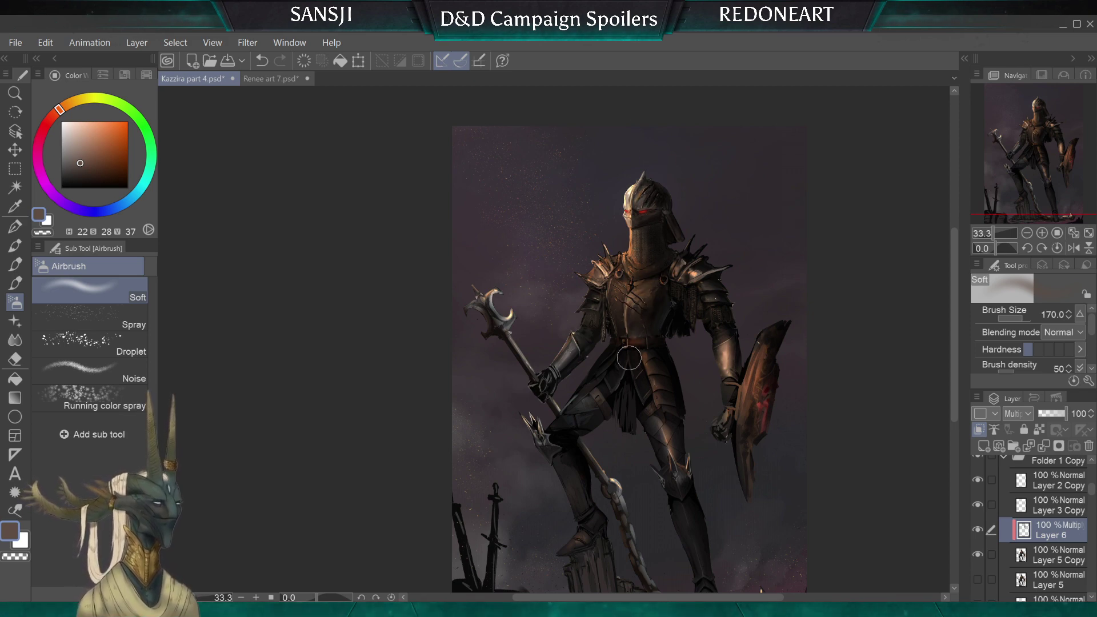
{"action": "key", "text": "bracketleft"}
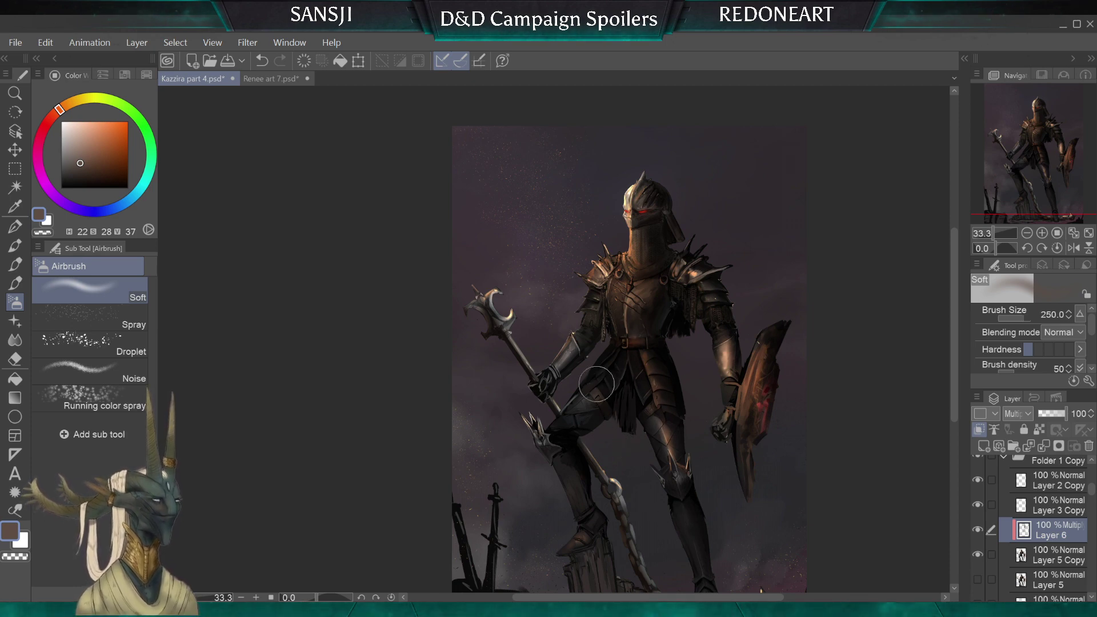
{"action": "key", "text": "bracketright"}
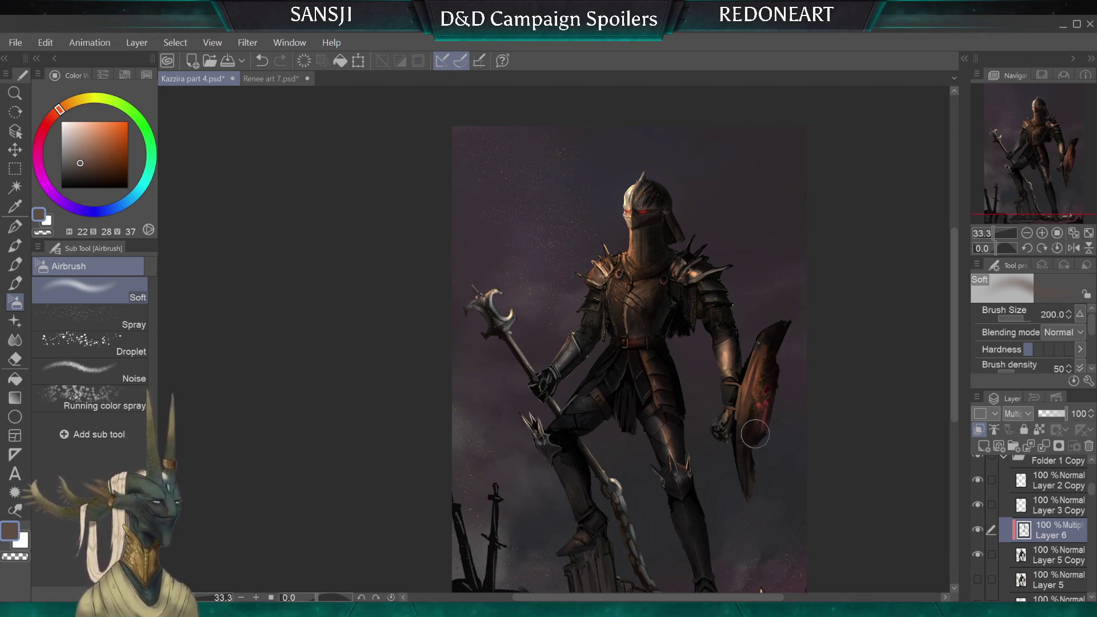
{"action": "left_click_drag", "start_coordinate": [770, 420], "coordinate": [777, 339]}
{"action": "key", "text": "bracketleft"}
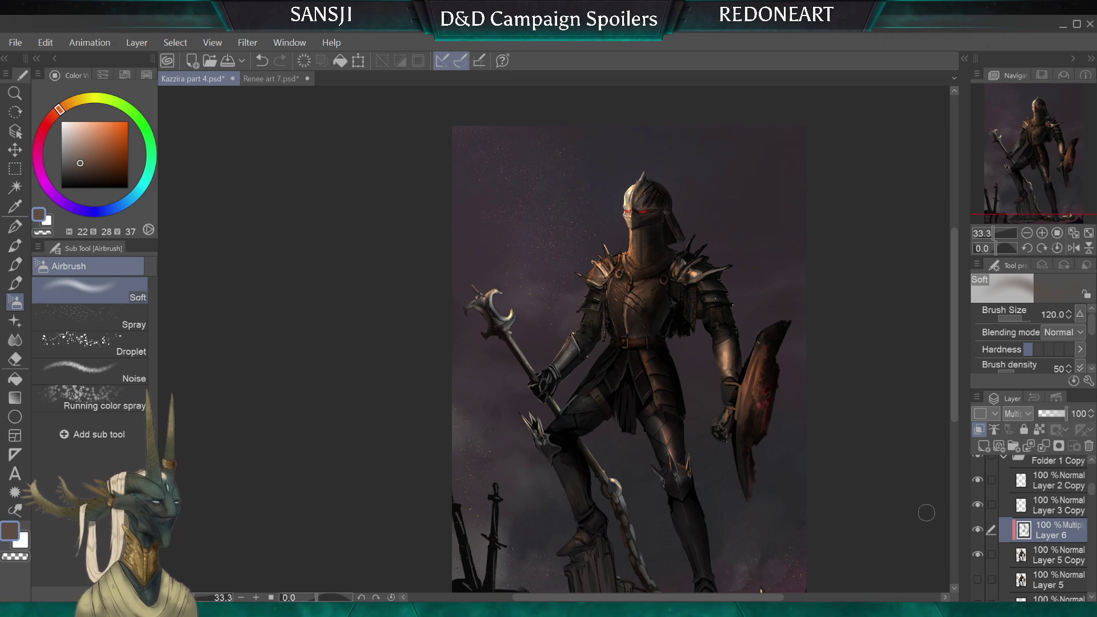
Try Layer 6 at 62% opacity, compare it across the full painting, and undo the opacity change
{"action": "left_click", "coordinate": [1054, 414]}
{"action": "left_click", "coordinate": [1057, 414]}
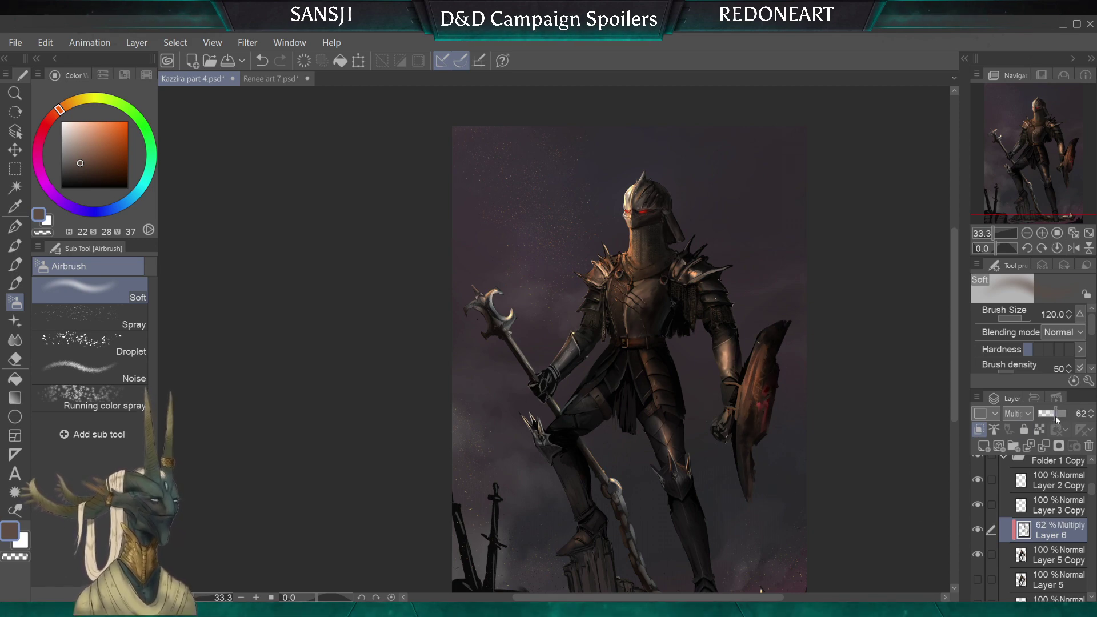
{"action": "scroll", "coordinate": [554, 339], "scroll_direction": "down", "scroll_amount": 2}
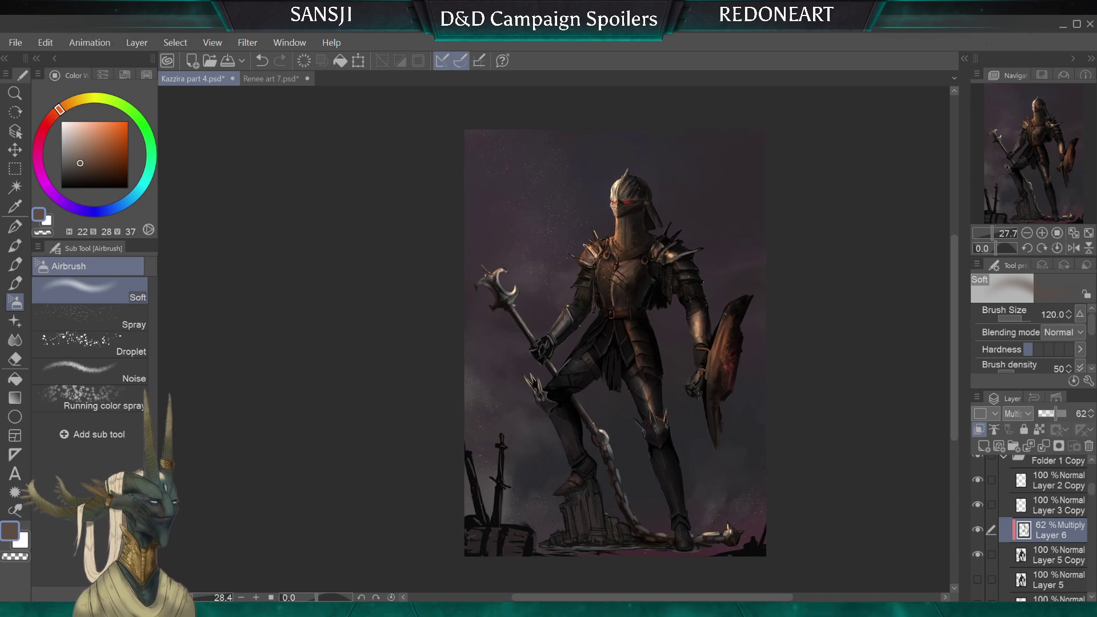
{"action": "left_click", "coordinate": [1089, 597]}
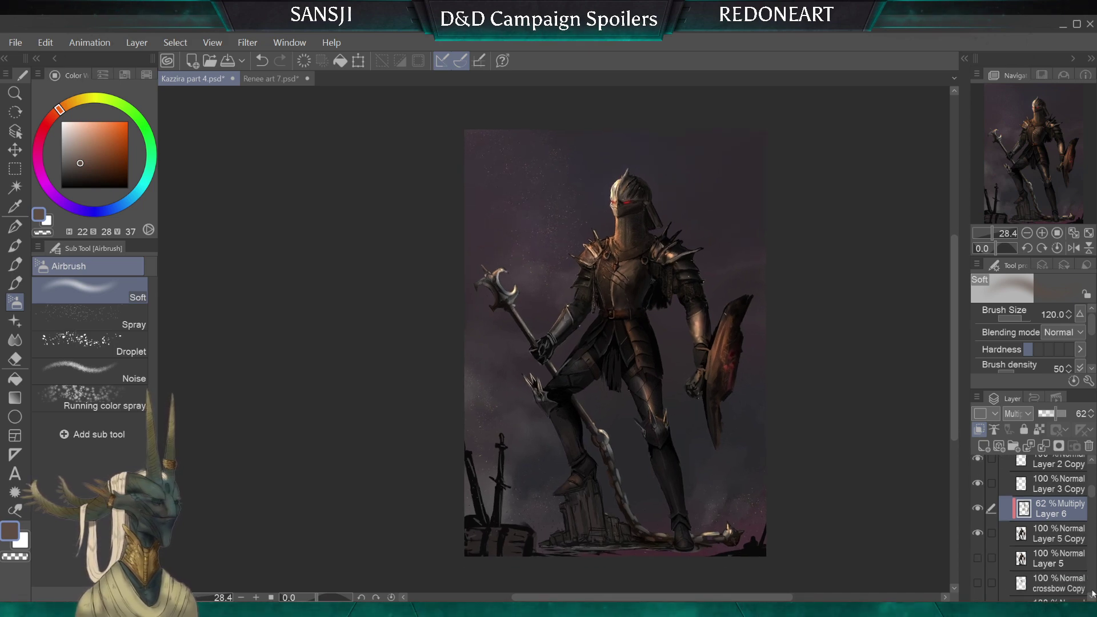
{"action": "left_click", "coordinate": [1092, 595]}
{"action": "left_click", "coordinate": [978, 589]}
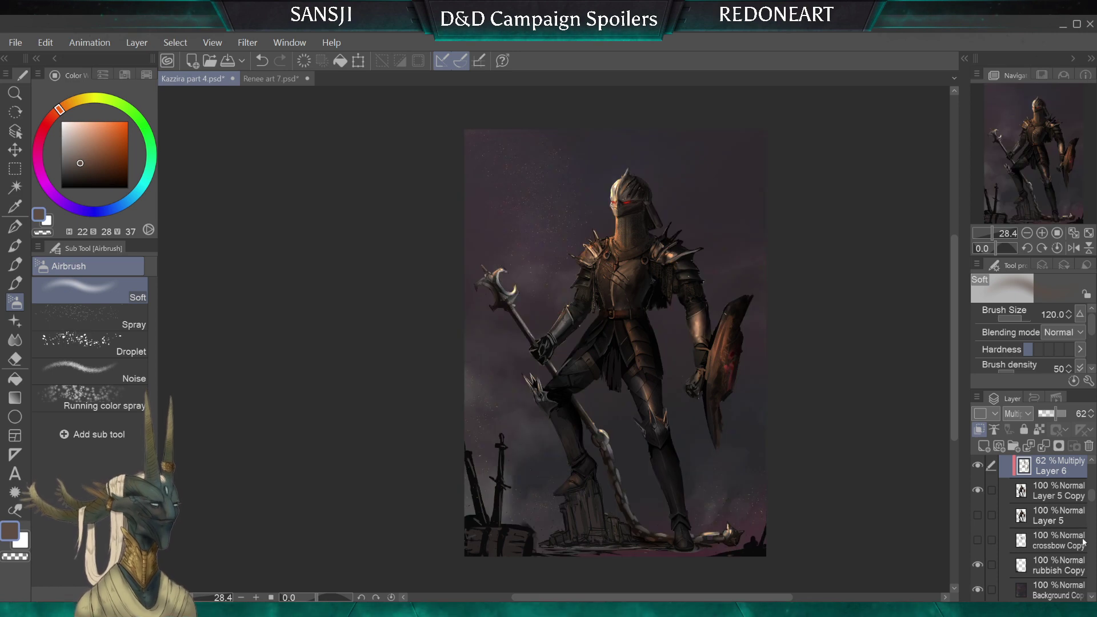
{"action": "left_click_drag", "start_coordinate": [1091, 498], "coordinate": [1093, 481]}
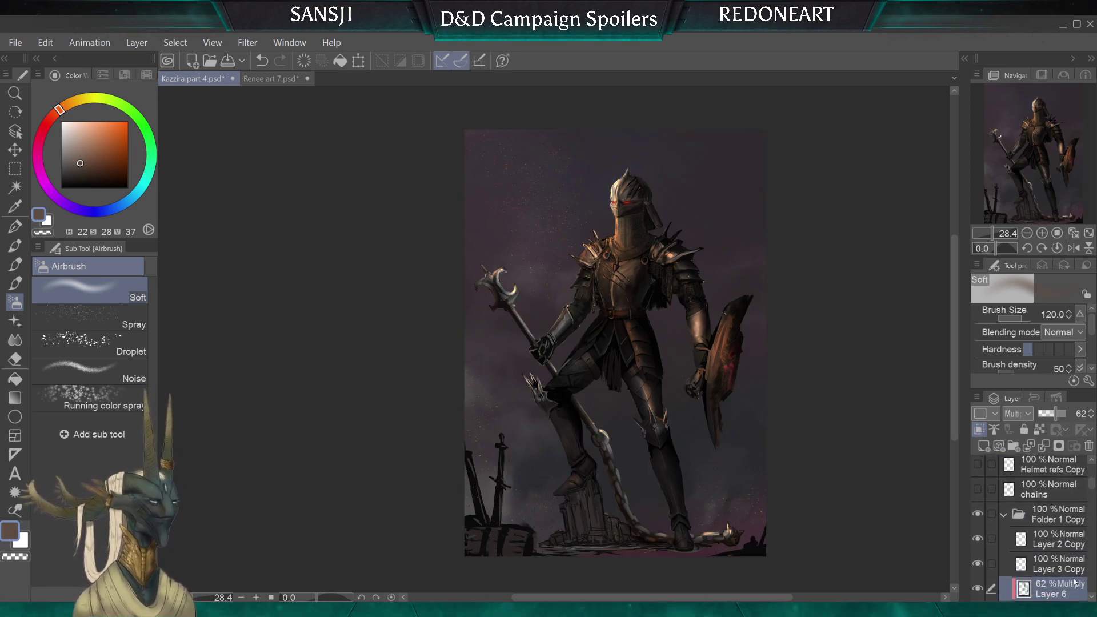
{"action": "left_click_drag", "start_coordinate": [615, 343], "coordinate": [591, 376]}
{"action": "key", "text": "ctrl+z"}
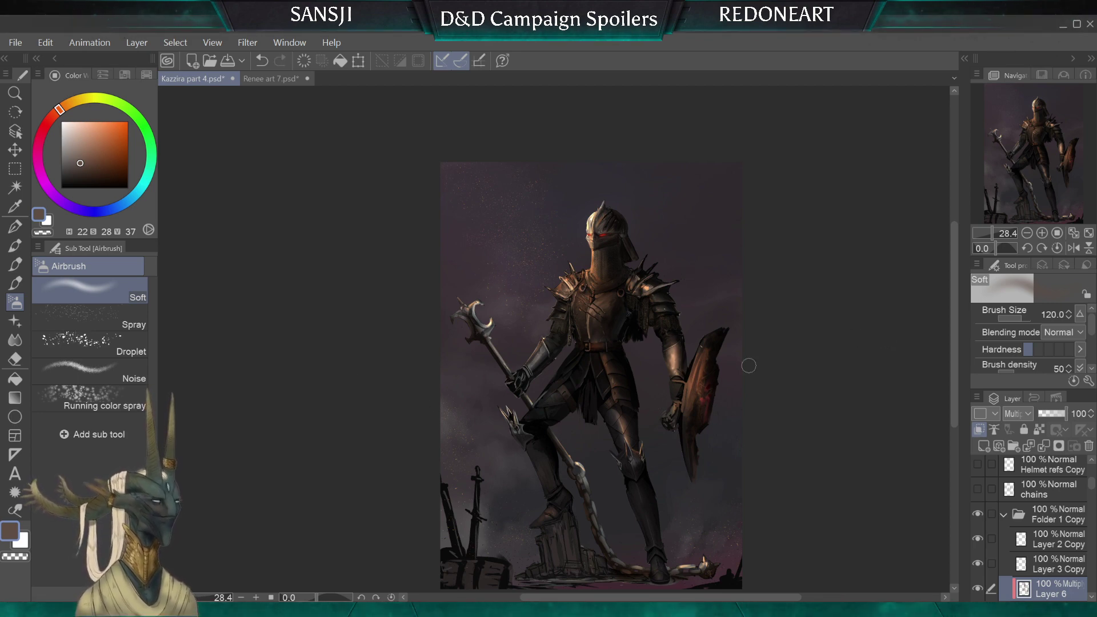
Review the shading from close up and at full view, and add a new Normal layer above Layer 6 for helmet details
{"action": "scroll", "coordinate": [591, 343], "scroll_direction": "up", "scroll_amount": 4}
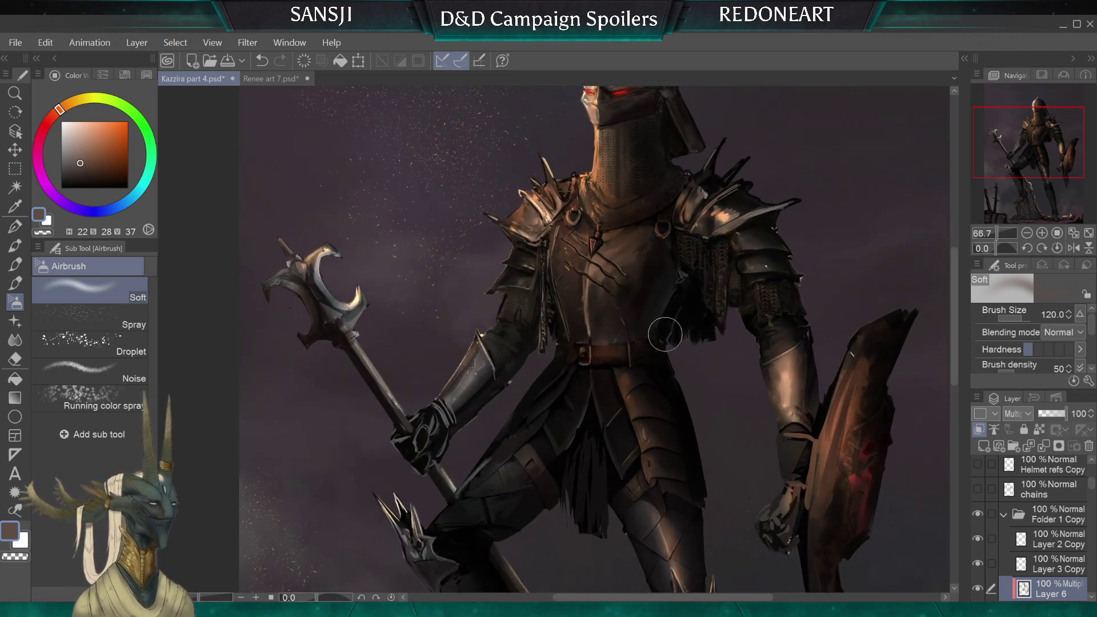
{"action": "left_click_drag", "start_coordinate": [1058, 147], "coordinate": [1060, 121]}
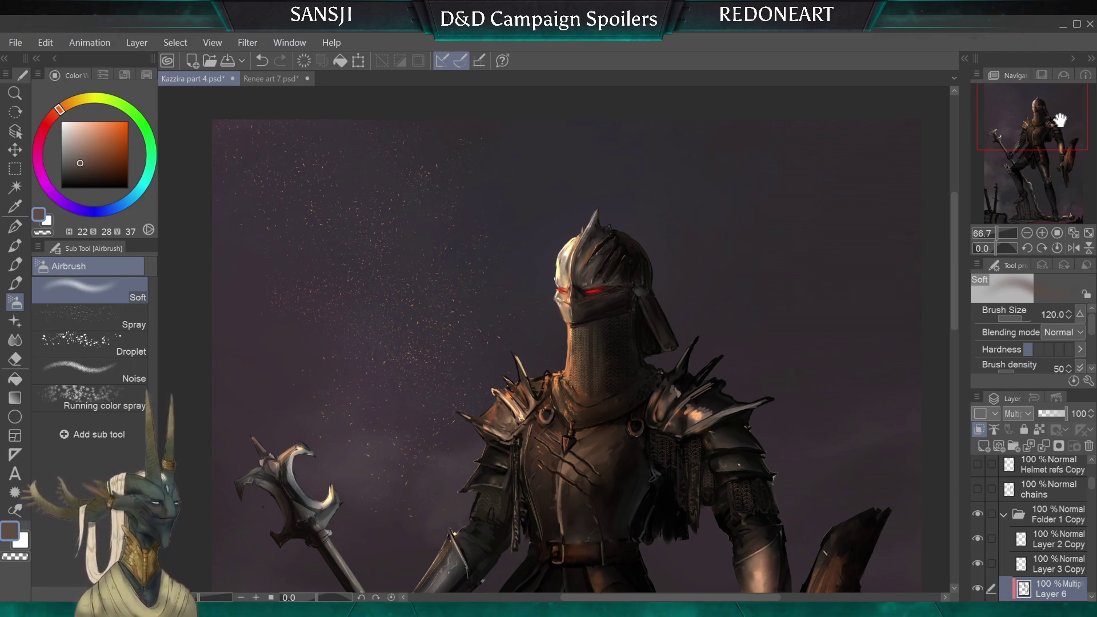
{"action": "scroll", "coordinate": [801, 240], "scroll_direction": "down", "scroll_amount": 3}
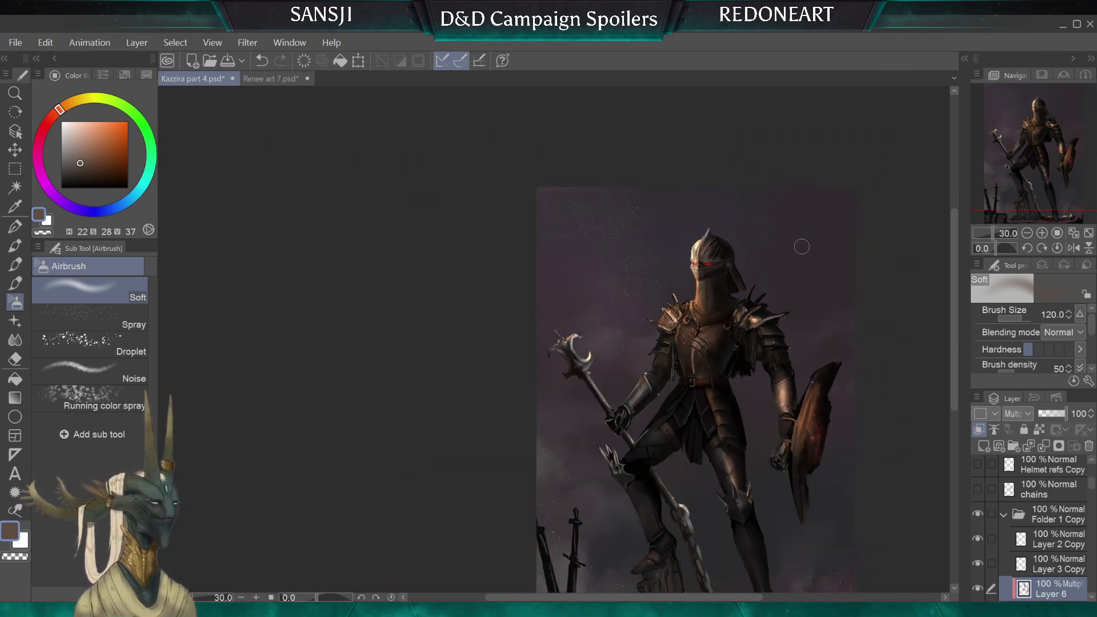
{"action": "scroll", "coordinate": [802, 247], "scroll_direction": "down", "scroll_amount": 2}
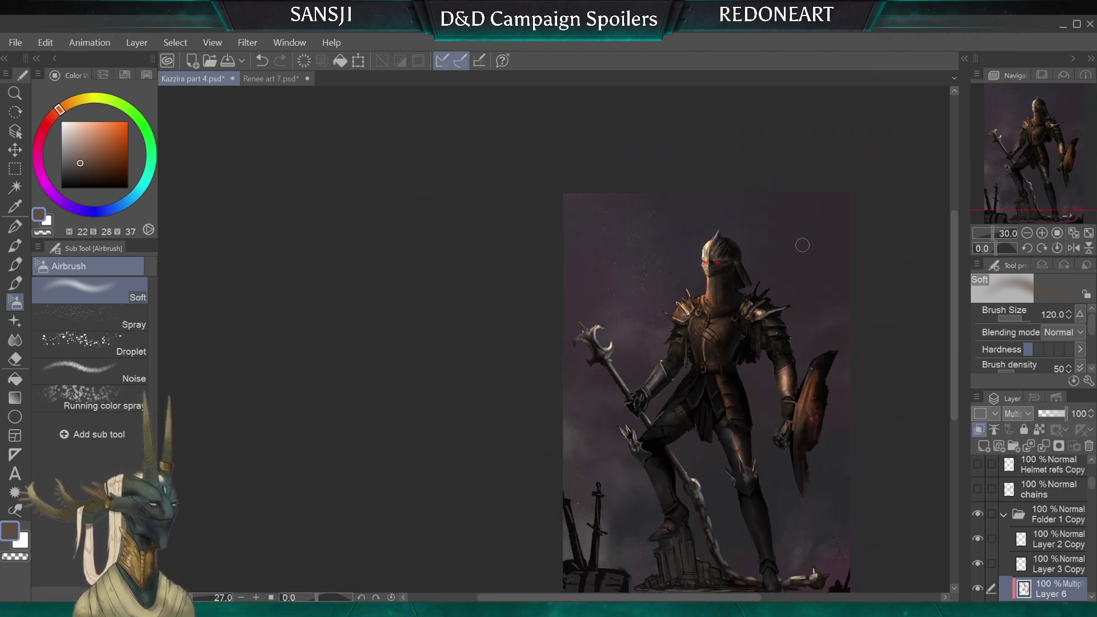
{"action": "scroll", "coordinate": [802, 245], "scroll_direction": "up", "scroll_amount": 2}
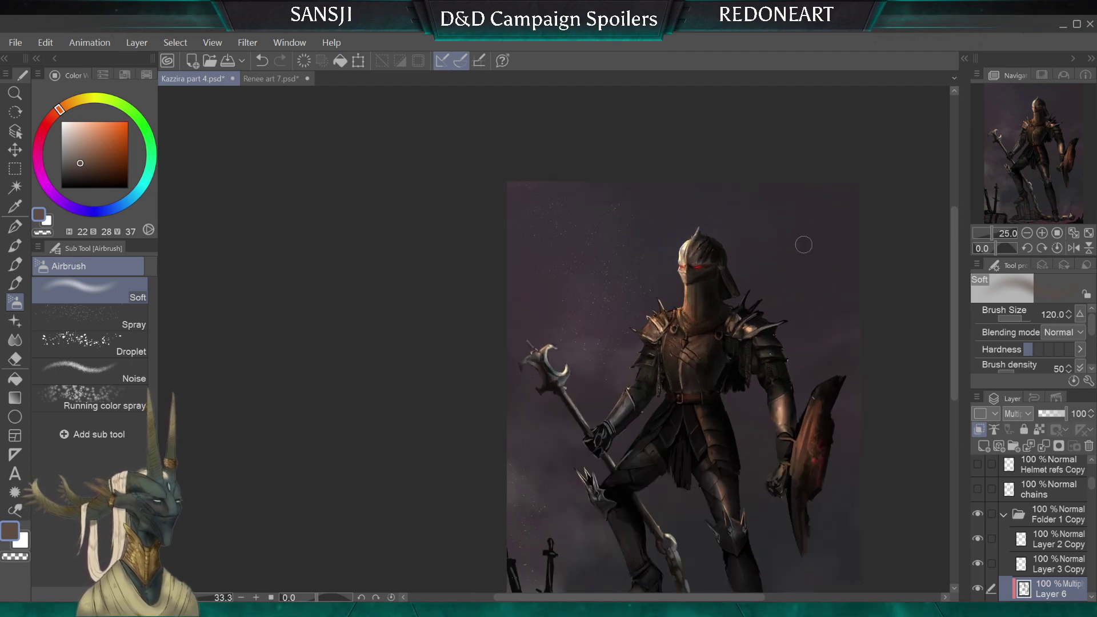
{"action": "scroll", "coordinate": [1060, 560], "scroll_direction": "down", "scroll_amount": 1}
{"action": "left_click", "coordinate": [984, 445]}
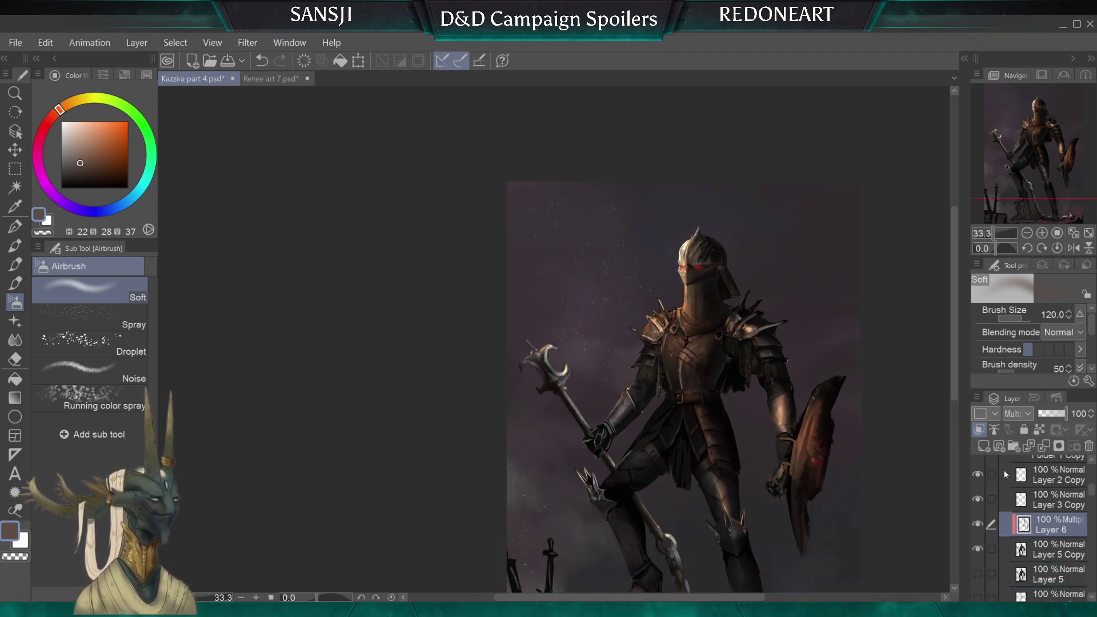
{"action": "scroll", "coordinate": [850, 402], "scroll_direction": "up", "scroll_amount": 1}
{"action": "scroll", "coordinate": [849, 402], "scroll_direction": "up", "scroll_amount": 2}
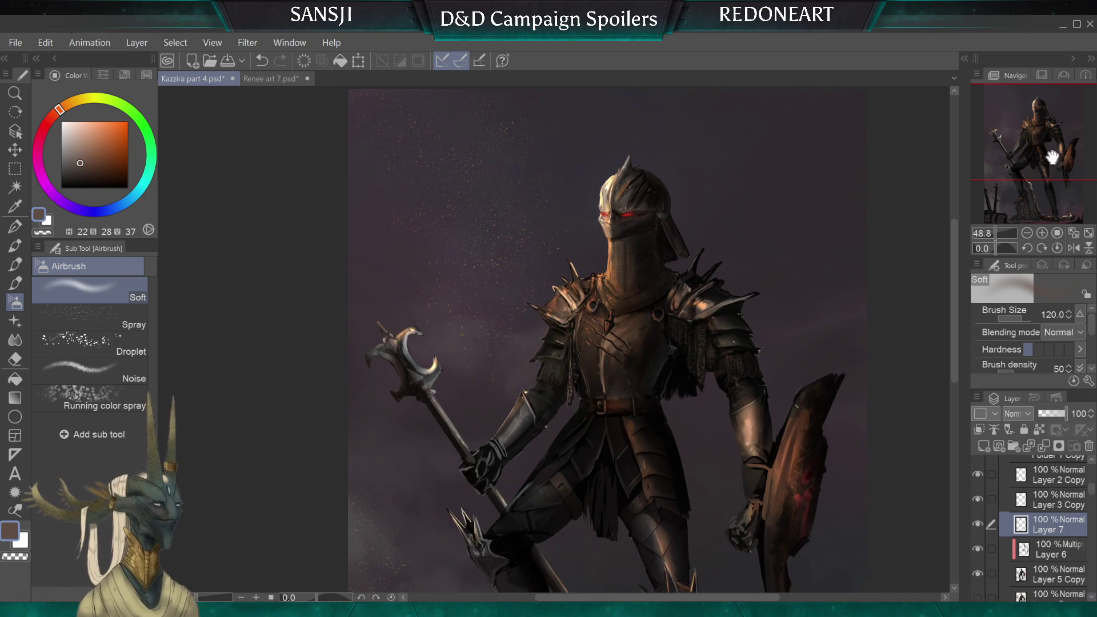
{"action": "scroll", "coordinate": [646, 223], "scroll_direction": "up", "scroll_amount": 5}
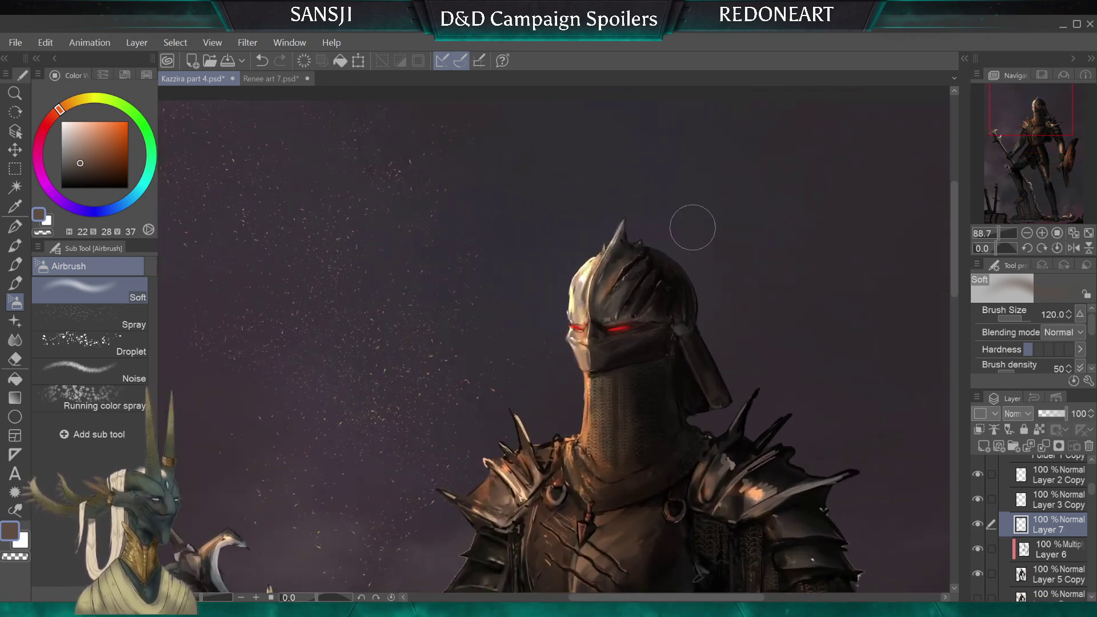
Paint the helmet's rear flap in sampled dark brown using perfect oil paint 2 at sizes 4 to 5
{"action": "key", "text": "p"}
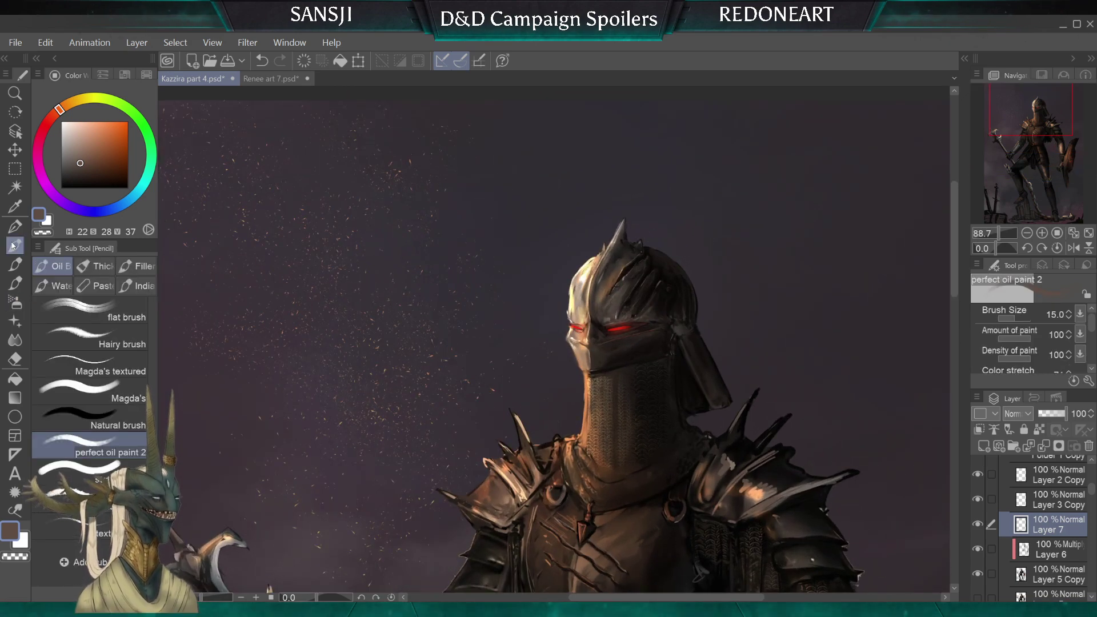
{"action": "left_click", "coordinate": [679, 344], "text": "alt"}
{"action": "key", "text": "bracketright"}
{"action": "key", "text": "bracketright"}
{"action": "key", "text": "bracketright"}
{"action": "key", "text": "bracketright"}
{"action": "key", "text": "bracketright"}
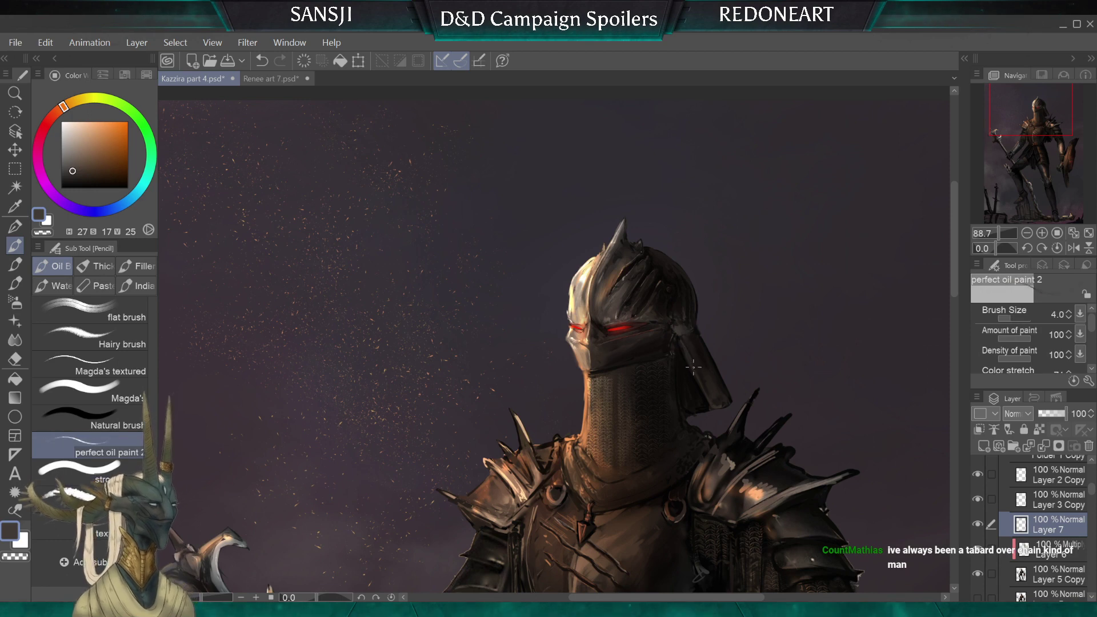
{"action": "left_click_drag", "start_coordinate": [683, 341], "coordinate": [698, 388]}
{"action": "key", "text": "bracketleft"}
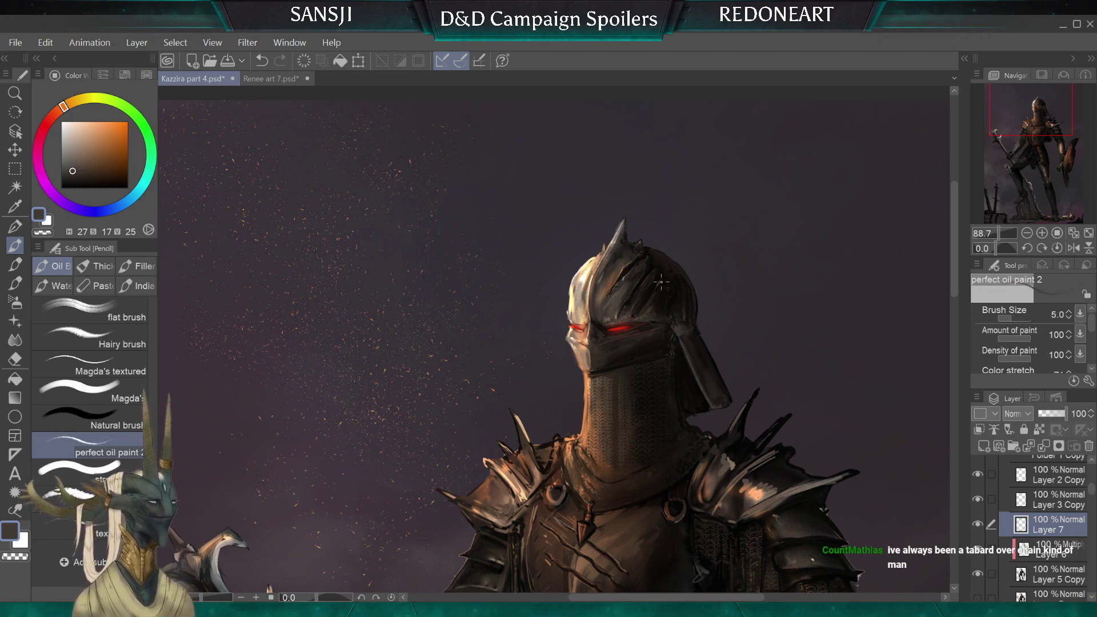
Refine the grooves on the helmet's shadowed side in the same brown using perfect oil paint 2 at sizes 2.5 to 4
{"action": "scroll", "coordinate": [656, 238], "scroll_direction": "up", "scroll_amount": 3}
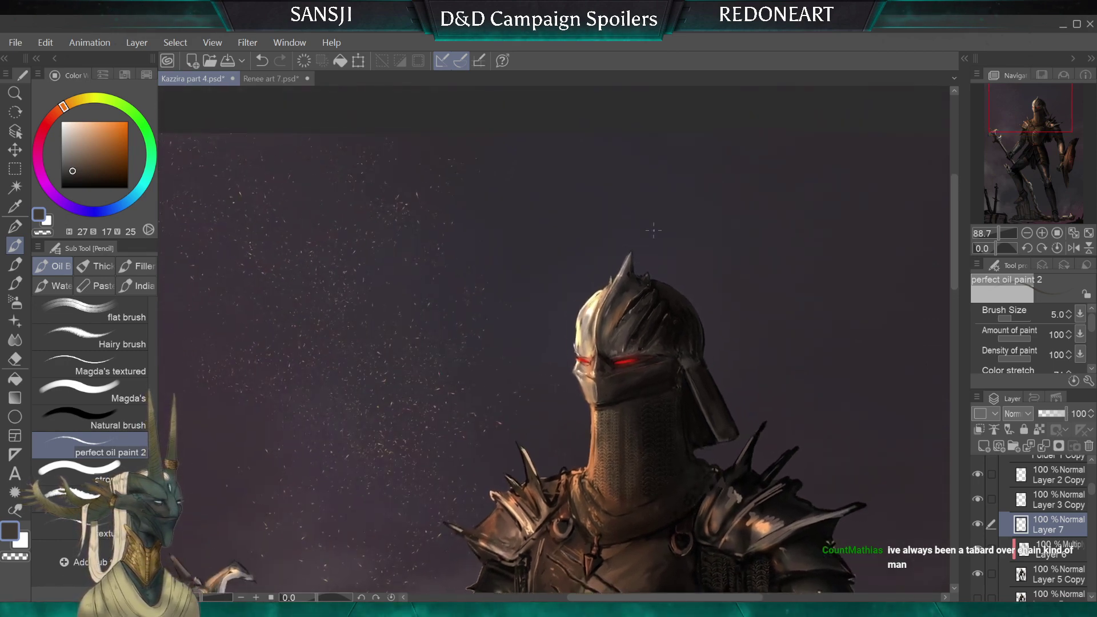
{"action": "scroll", "coordinate": [694, 350], "scroll_direction": "up", "scroll_amount": 2}
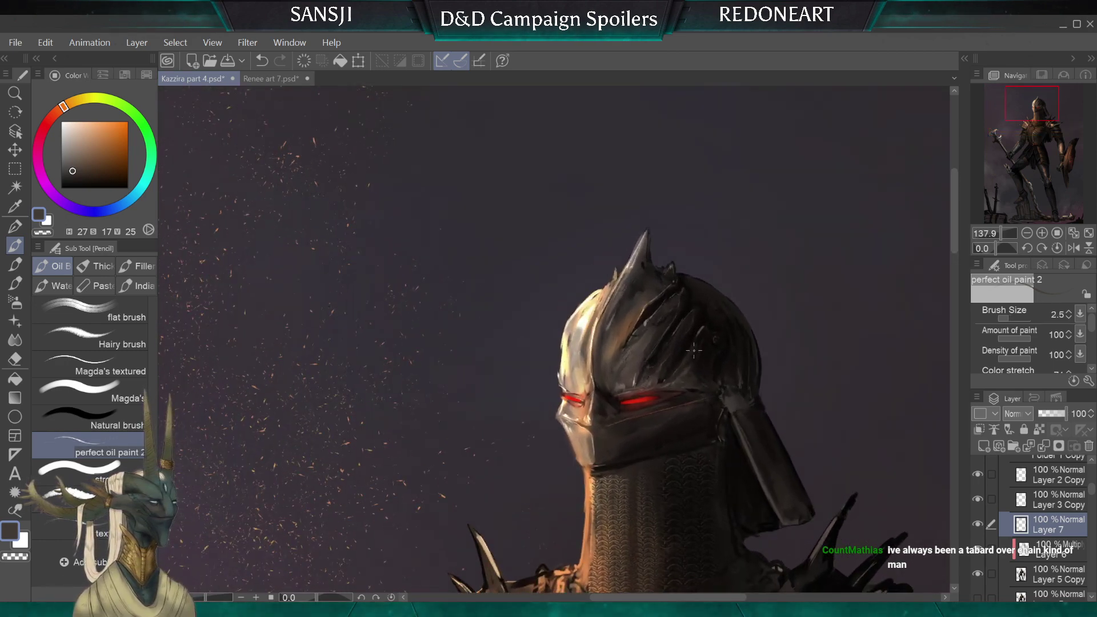
{"action": "key", "text": "bracketleft"}
{"action": "key", "text": "bracketleft"}
{"action": "key", "text": "bracketleft"}
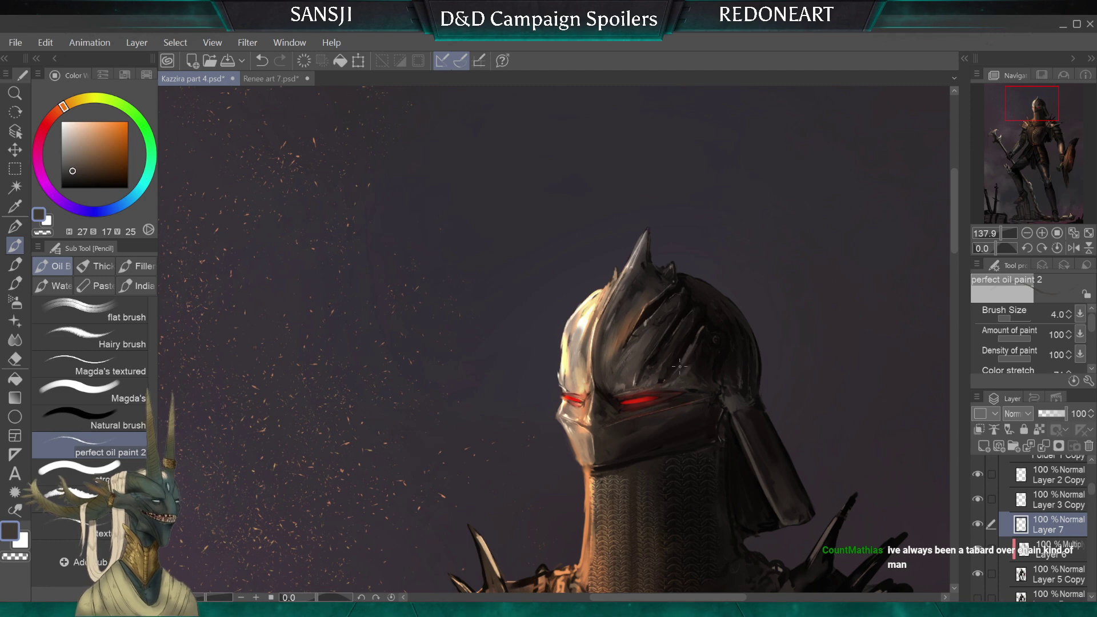
{"action": "key", "text": "bracketleft"}
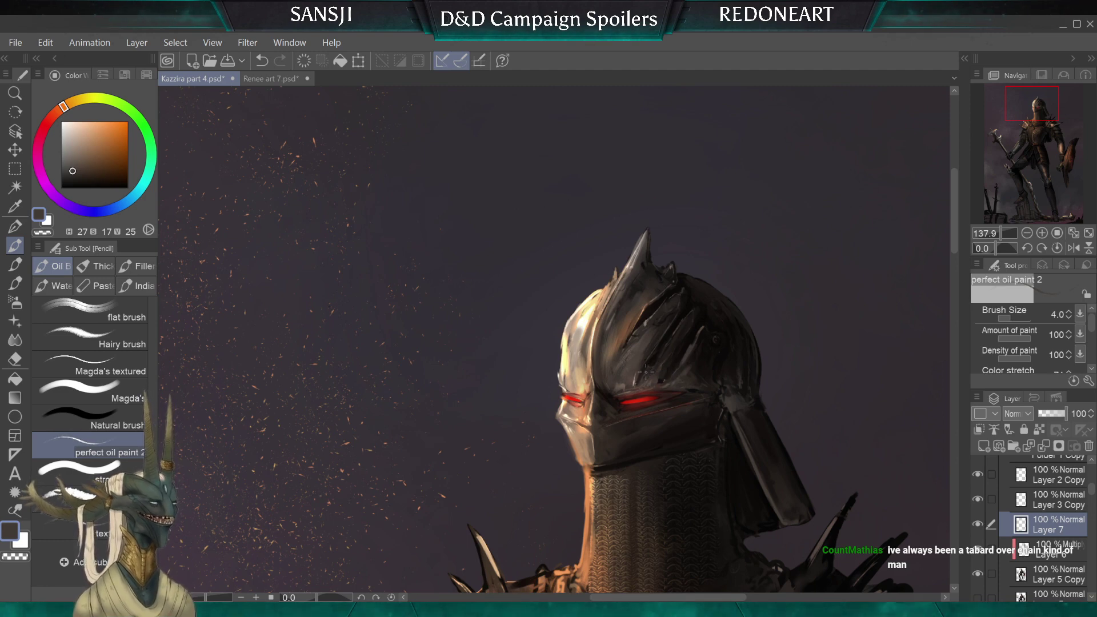
Trim the new strokes on the helmet's shadowed side with the Hard eraser at sizes 5 to 6, and return to perfect oil paint 2
{"action": "left_click", "coordinate": [16, 357]}
{"action": "key", "text": "bracketleft"}
{"action": "key", "text": "bracketleft"}
{"action": "key", "text": "bracketleft"}
{"action": "key", "text": "bracketleft"}
{"action": "key", "text": "bracketleft"}
{"action": "key", "text": "bracketleft"}
{"action": "key", "text": "bracketleft"}
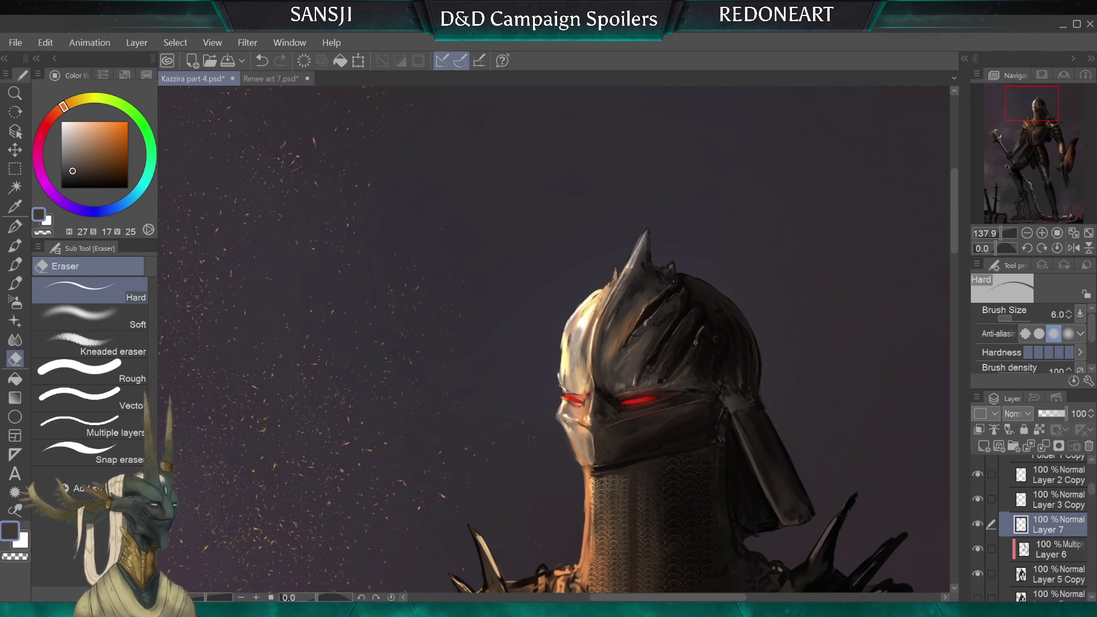
{"action": "key", "text": "bracketleft"}
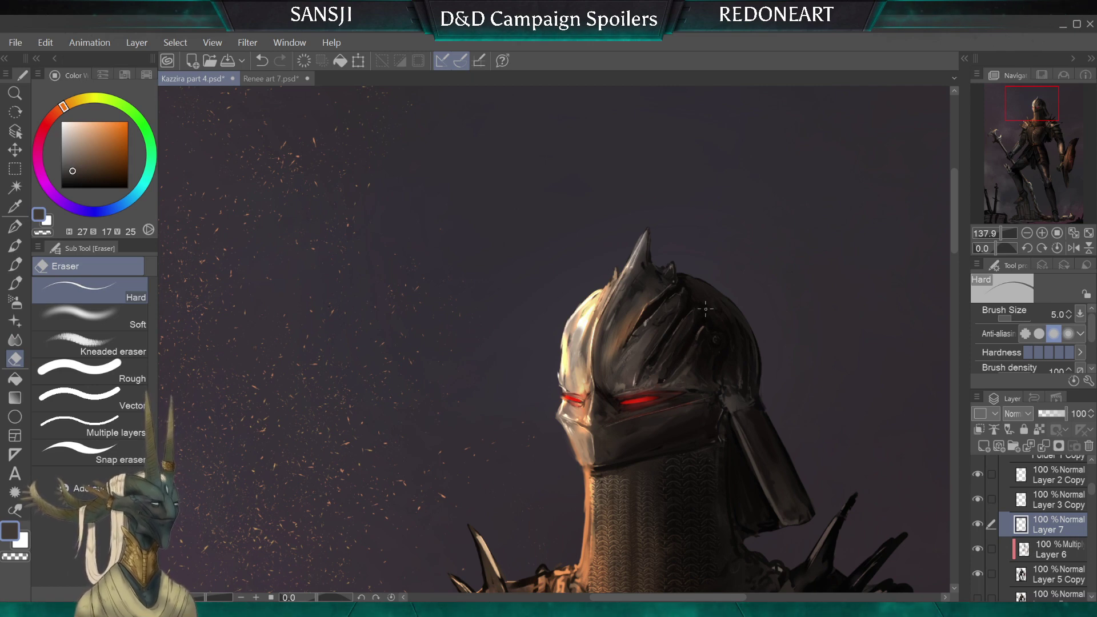
{"action": "left_click", "coordinate": [15, 267]}
{"action": "left_click", "coordinate": [16, 245]}
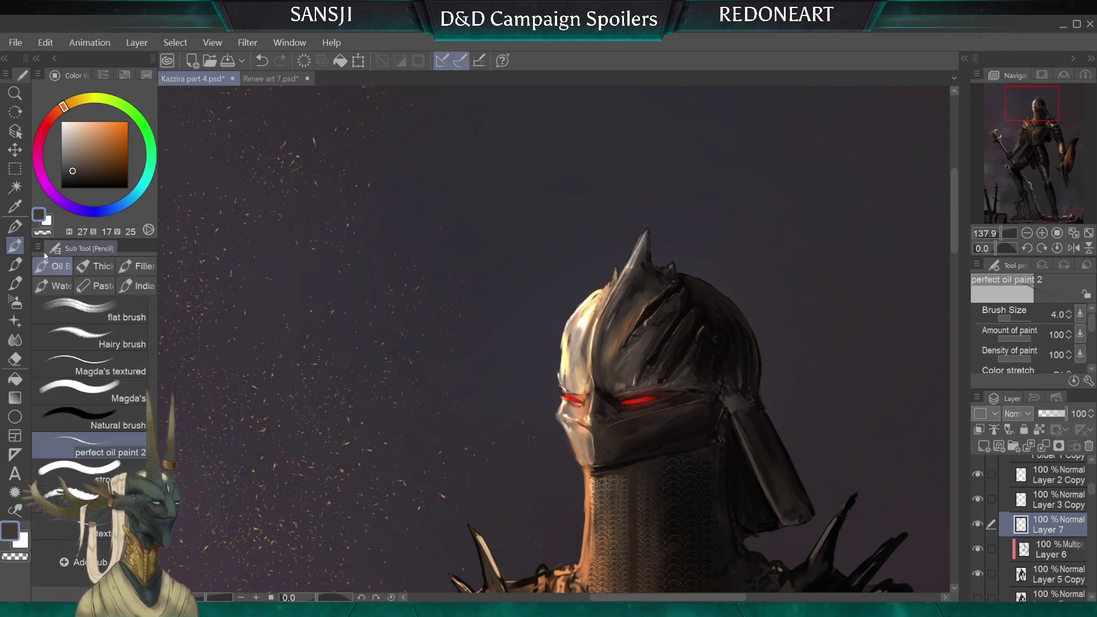
Paint fine highlights on the helmet's shadowed side in sampled greyish brown using perfect oil paint 2 at sizes 1 to 2.5
{"action": "key", "text": "bracketright"}
{"action": "key", "text": "bracketright"}
{"action": "key", "text": "bracketright"}
{"action": "key", "text": "bracketright"}
{"action": "key", "text": "bracketright"}
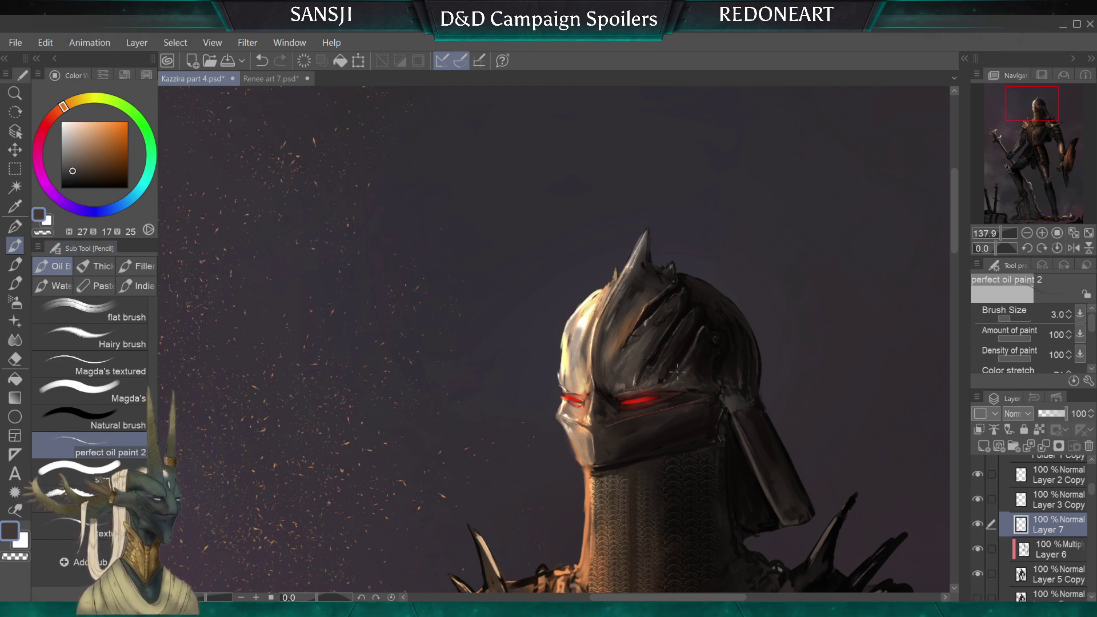
{"action": "left_click", "coordinate": [647, 324], "text": "alt"}
{"action": "key", "text": "bracketleft"}
{"action": "key", "text": "bracketleft"}
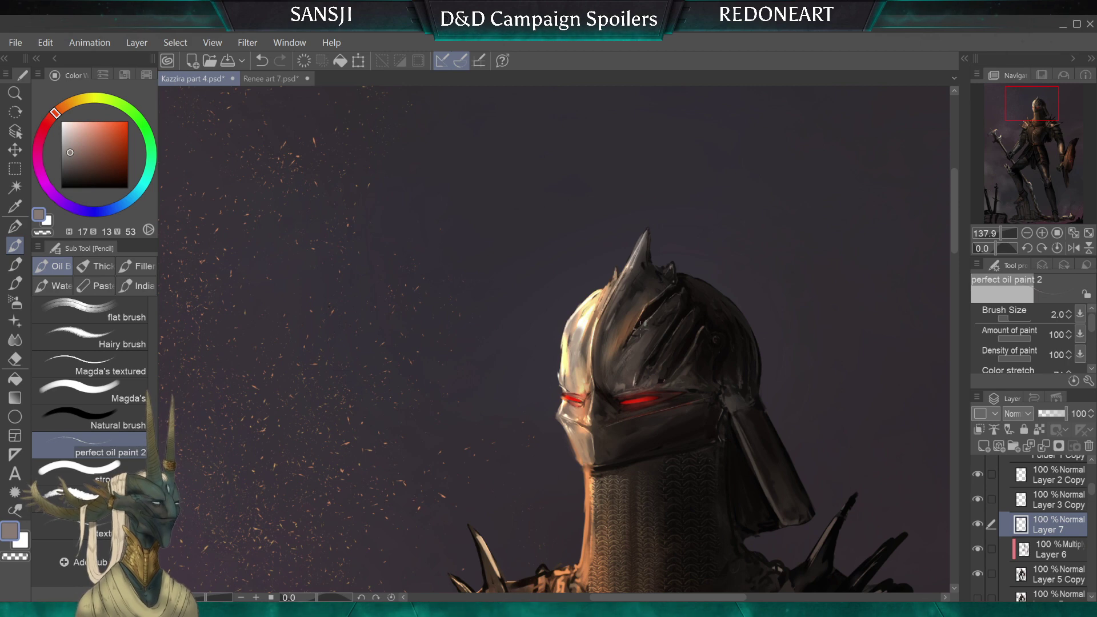
{"action": "key", "text": "bracketleft"}
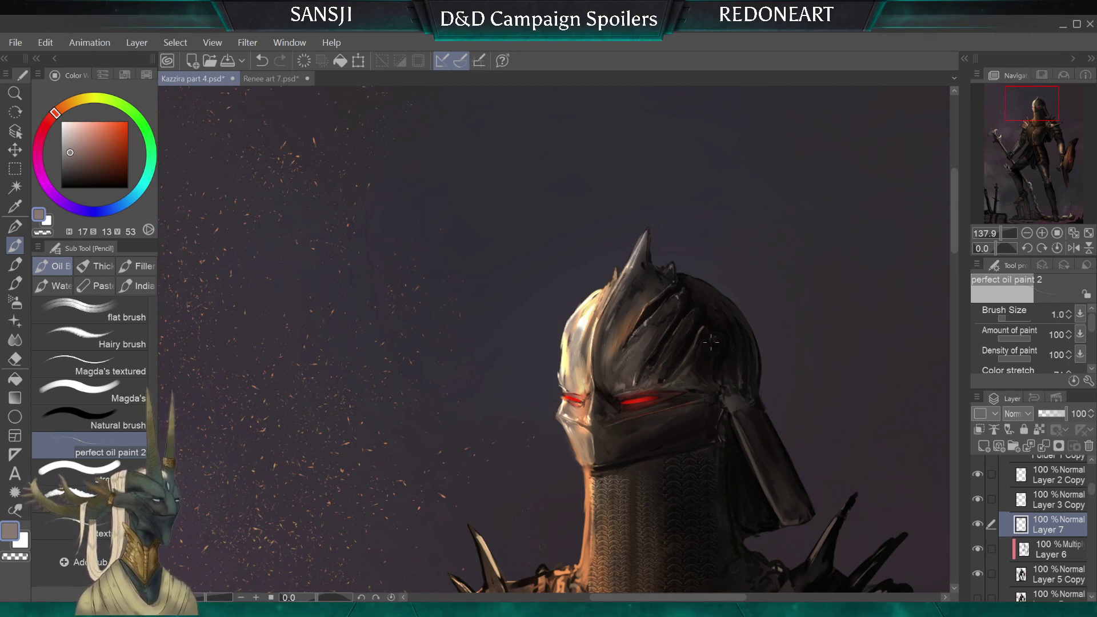
{"action": "key", "text": "bracketright"}
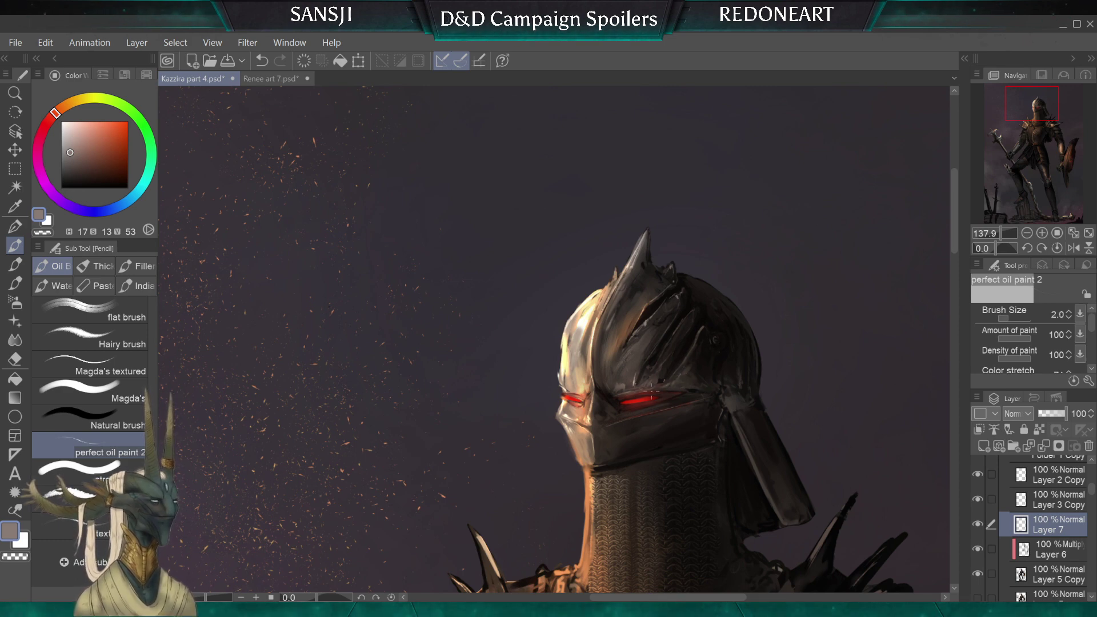
{"action": "key", "text": "bracketright"}
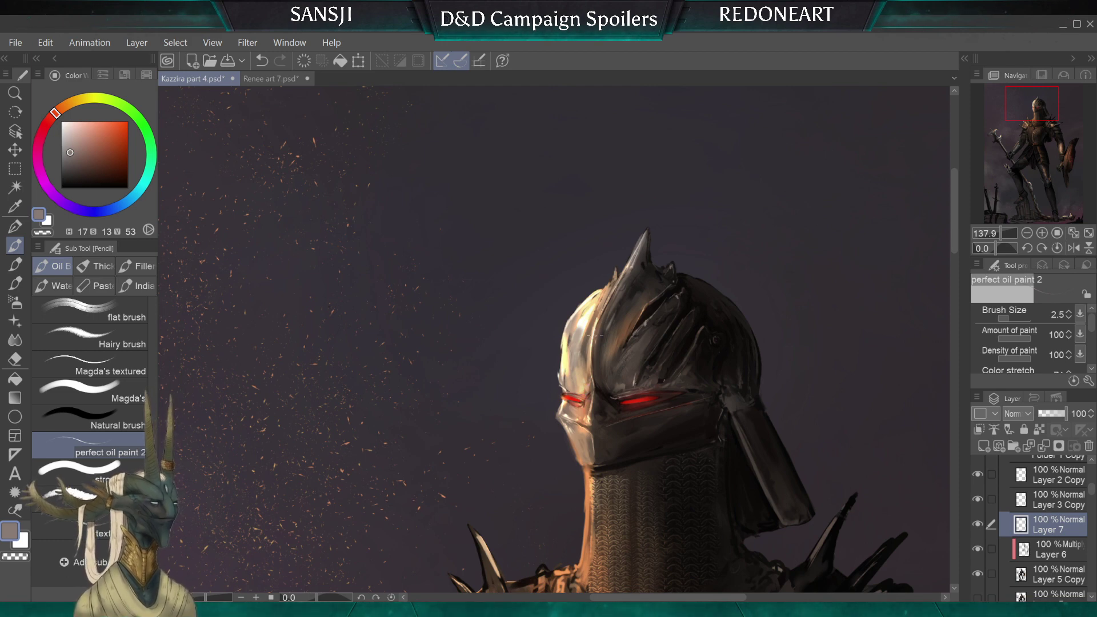
Darken the helmet's rear edge and flap with sampled dark brown at size 12 and near-black at sizes 5 to 6
{"action": "left_click", "coordinate": [613, 384], "text": "alt"}
{"action": "key", "text": "bracketright"}
{"action": "key", "text": "bracketright"}
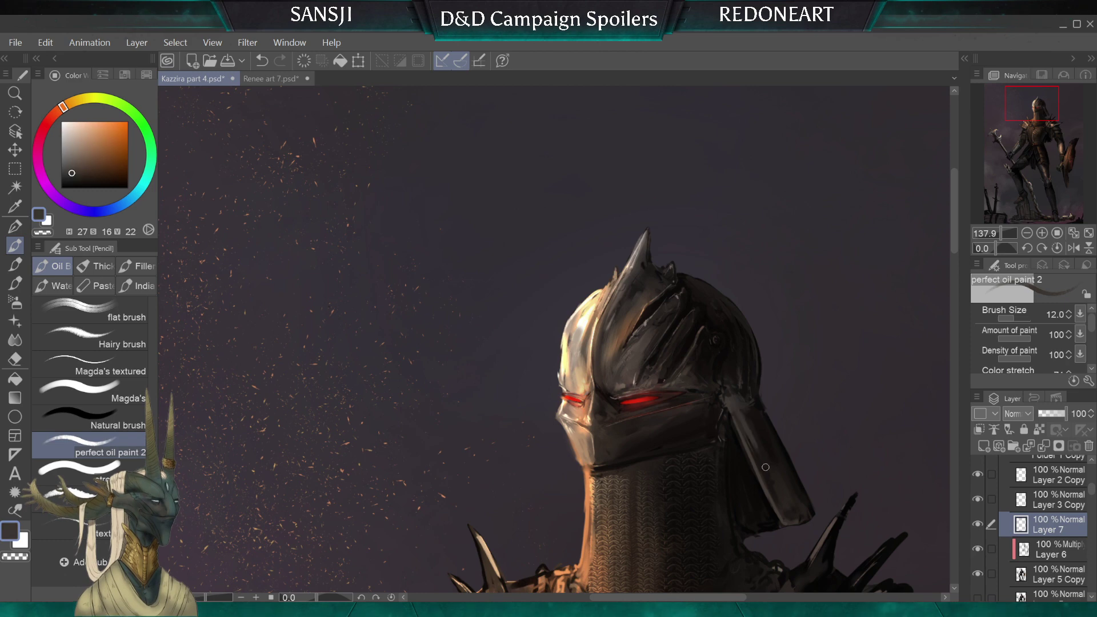
{"action": "key", "text": "bracketleft"}
{"action": "key", "text": "bracketleft"}
{"action": "key", "text": "bracketleft"}
{"action": "key", "text": "bracketleft"}
{"action": "left_click", "coordinate": [764, 412], "text": "alt"}
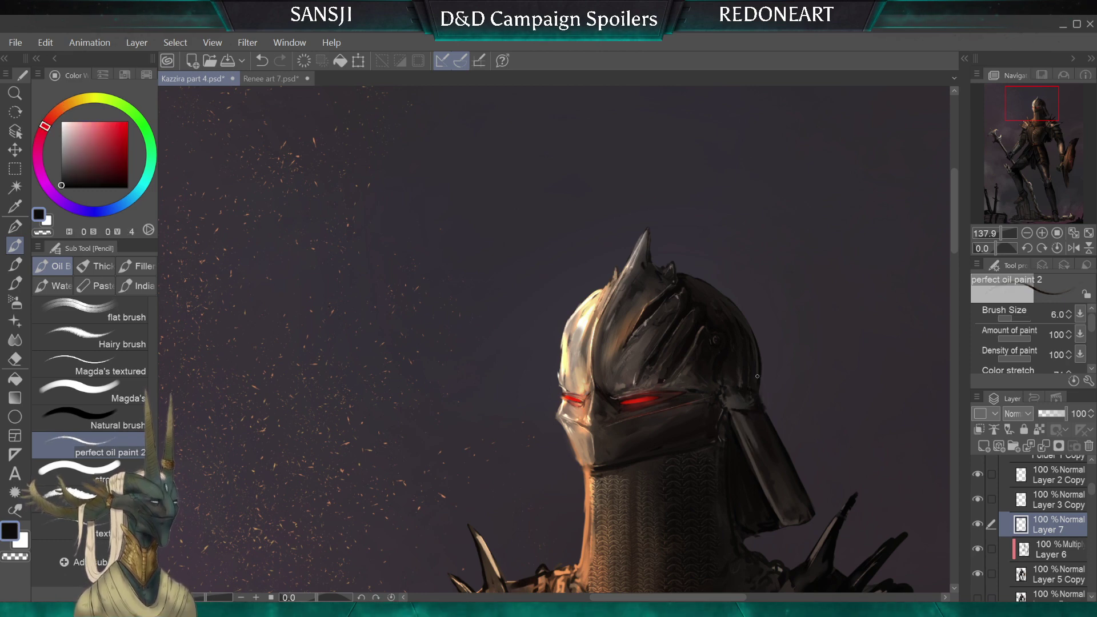
{"action": "key", "text": "bracketleft"}
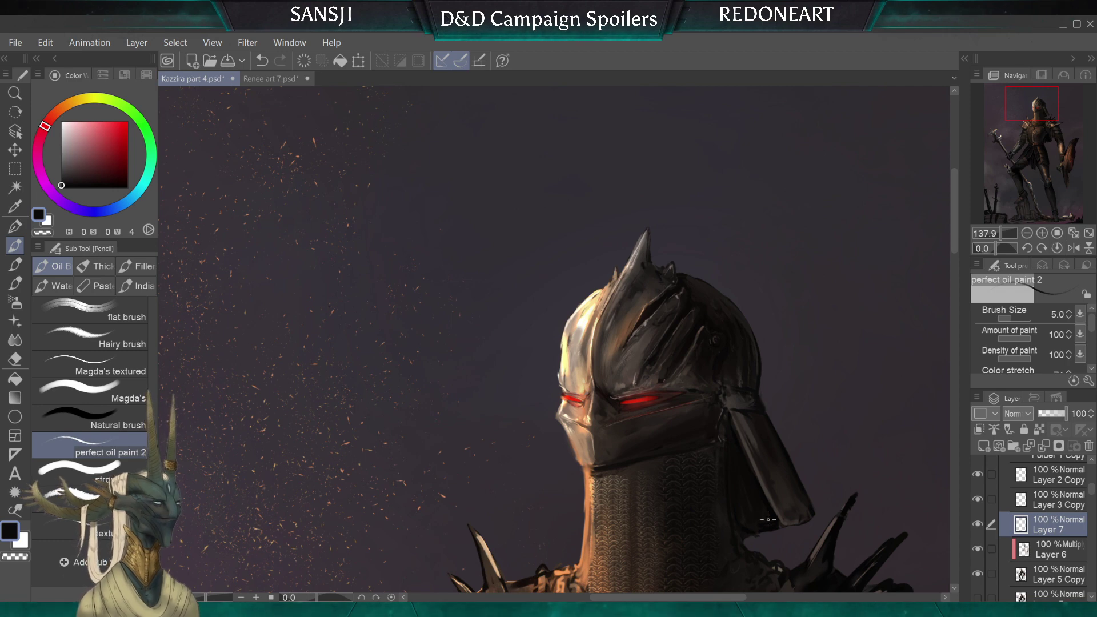
Compare the figure with and without the Layer 6 shading, and reduce that Multiply layer's opacity to 37%
{"action": "left_click", "coordinate": [1057, 574]}
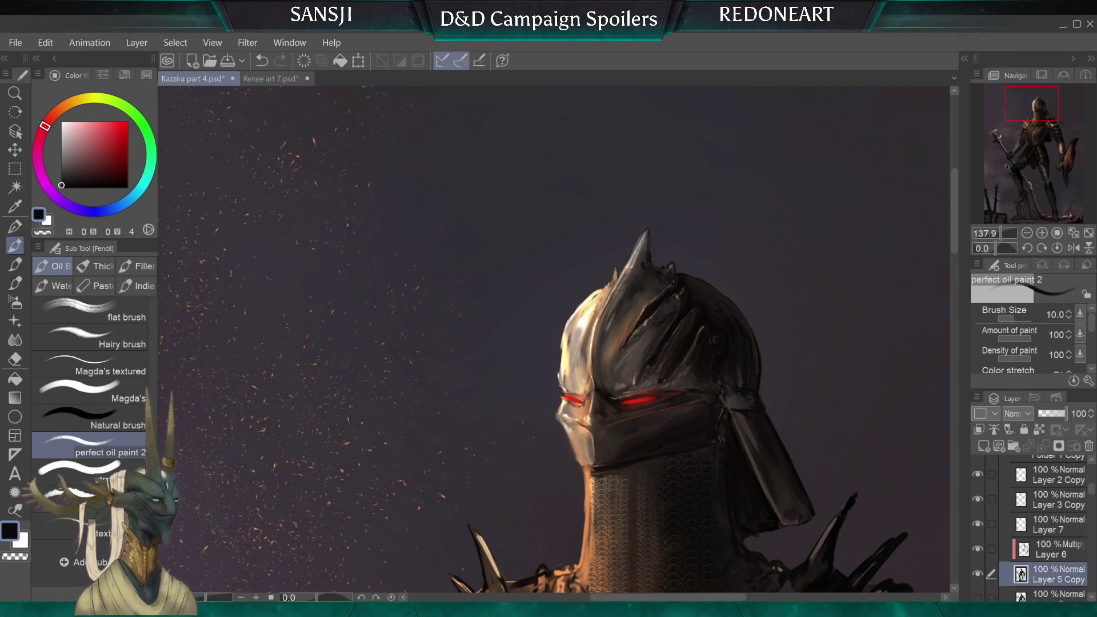
{"action": "left_click", "coordinate": [978, 548]}
{"action": "left_click", "coordinate": [980, 550]}
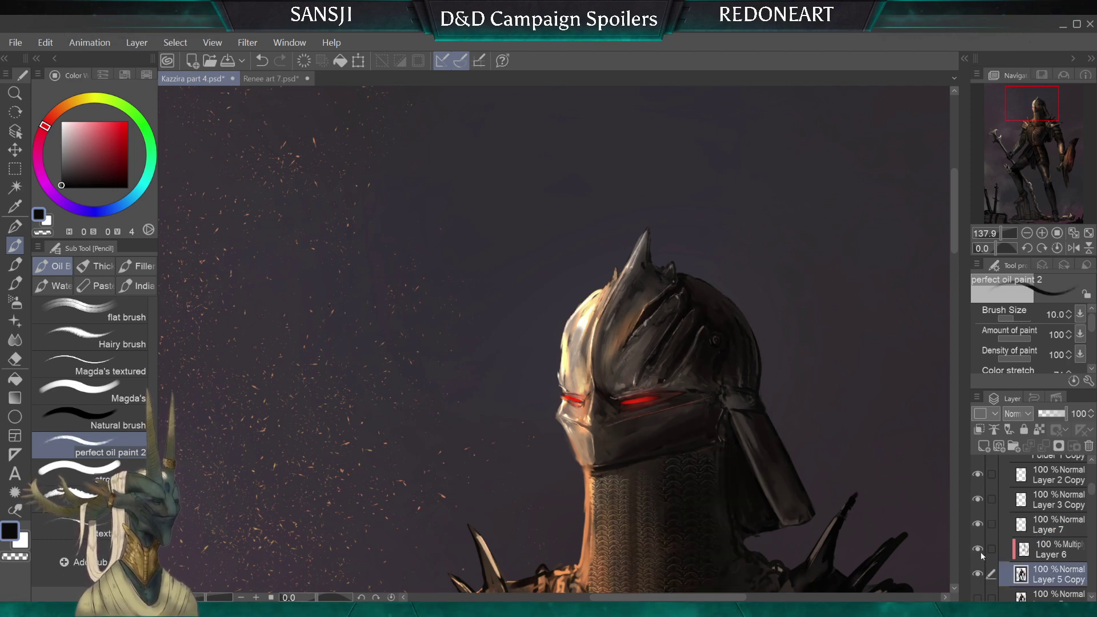
{"action": "left_click", "coordinate": [981, 553]}
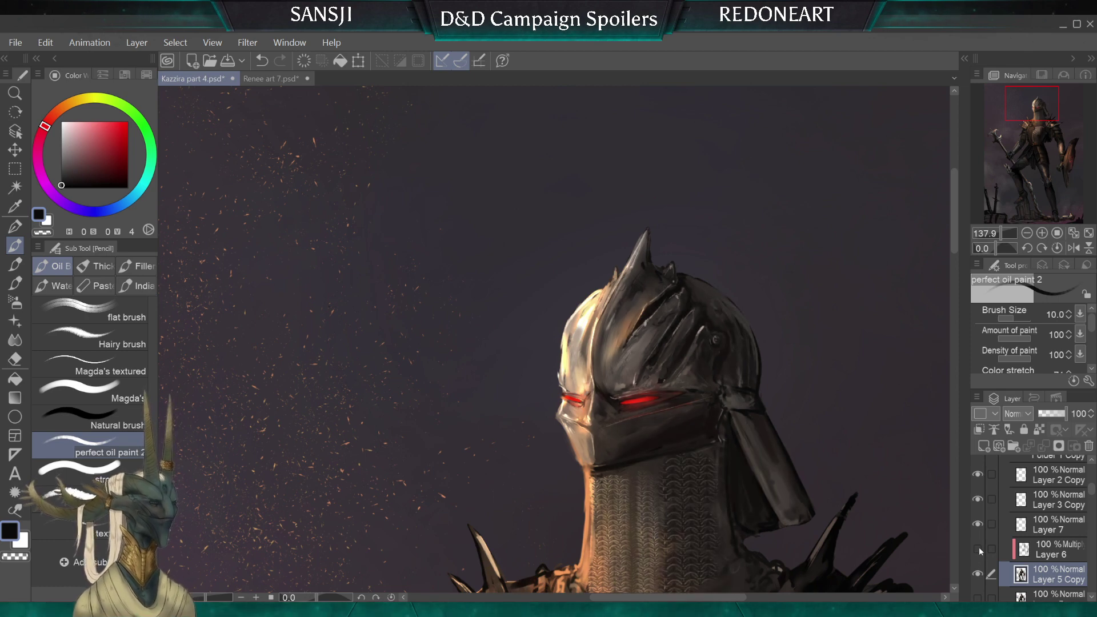
{"action": "left_click", "coordinate": [979, 548]}
{"action": "left_click", "coordinate": [1054, 549]}
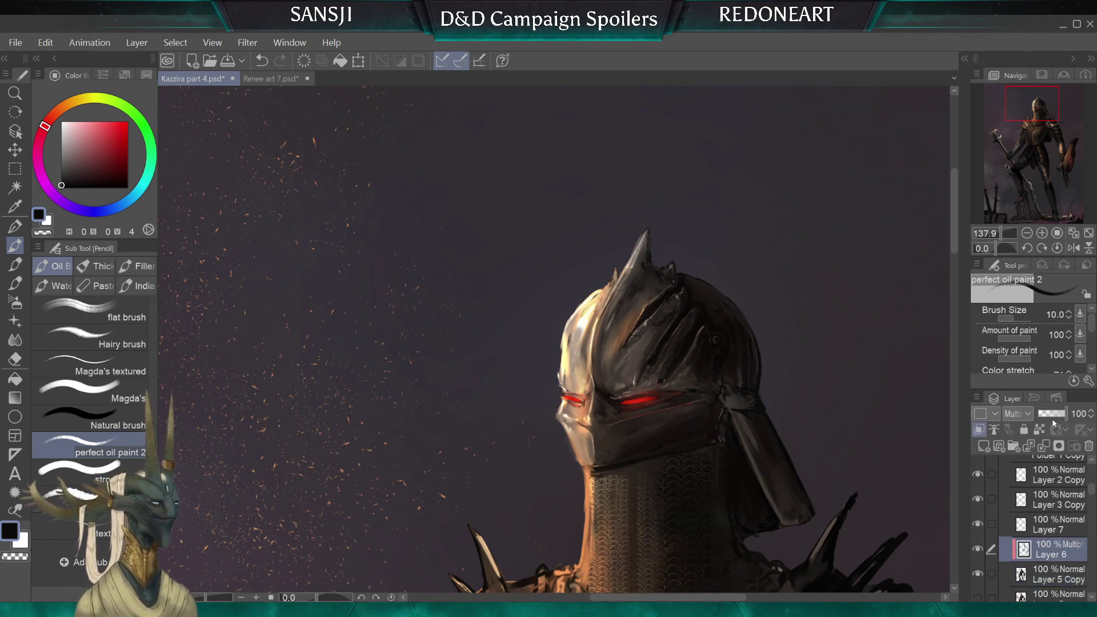
{"action": "left_click", "coordinate": [1051, 417]}
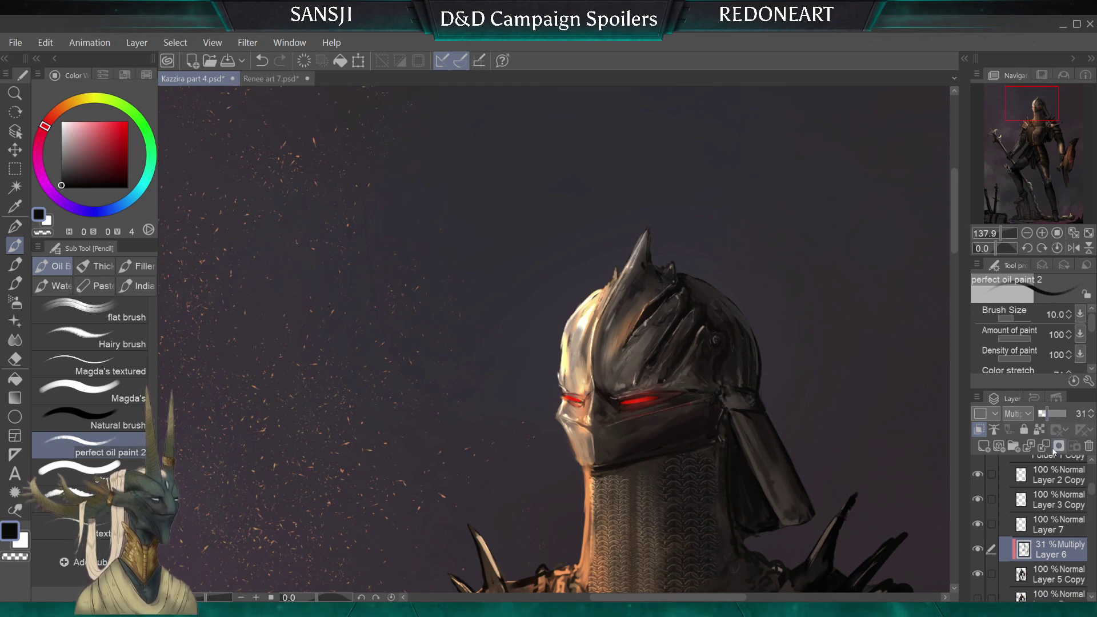
{"action": "left_click", "coordinate": [1048, 416]}
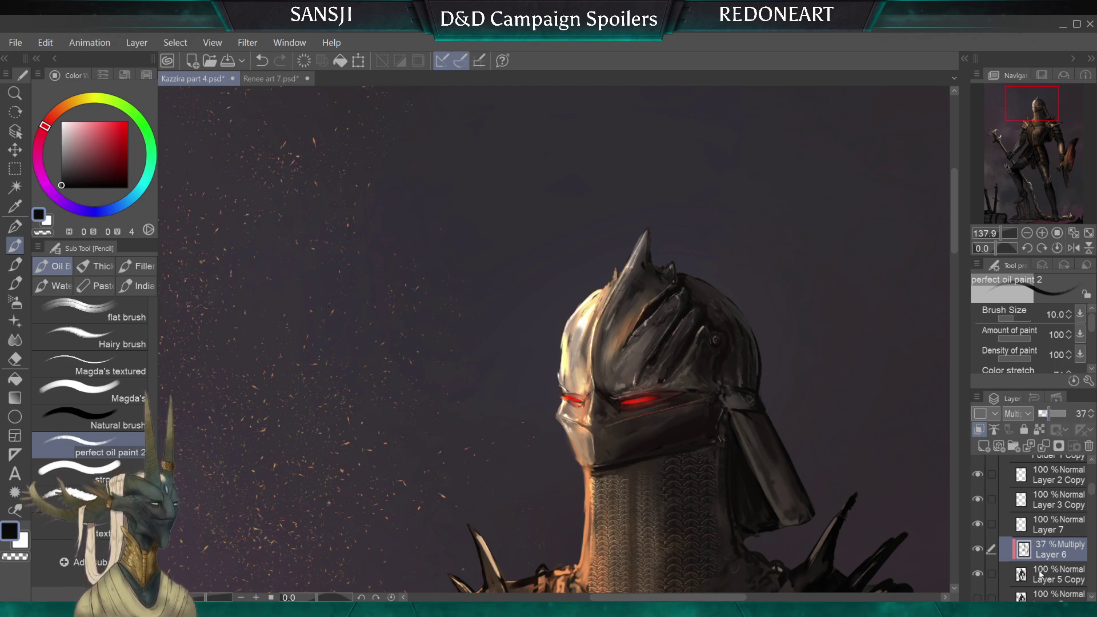
Merge Layer 7, Layer 6 and Layer 5 Copy into a single layer
{"action": "left_click", "coordinate": [988, 565]}
{"action": "left_click", "coordinate": [1032, 524], "text": "shift"}
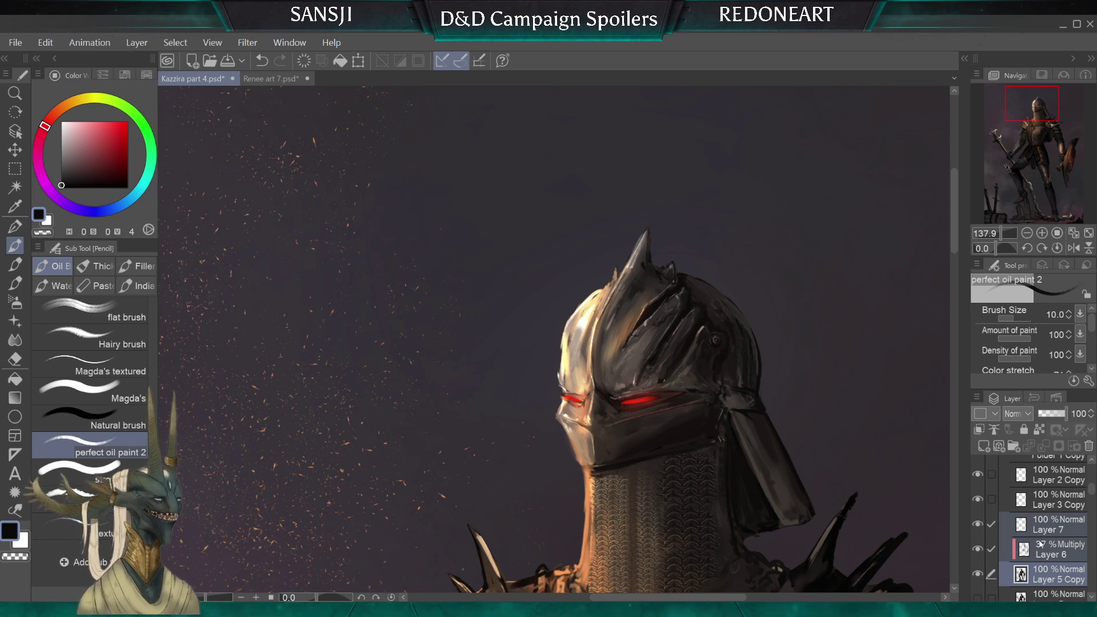
{"action": "key", "text": "shift+alt+e"}
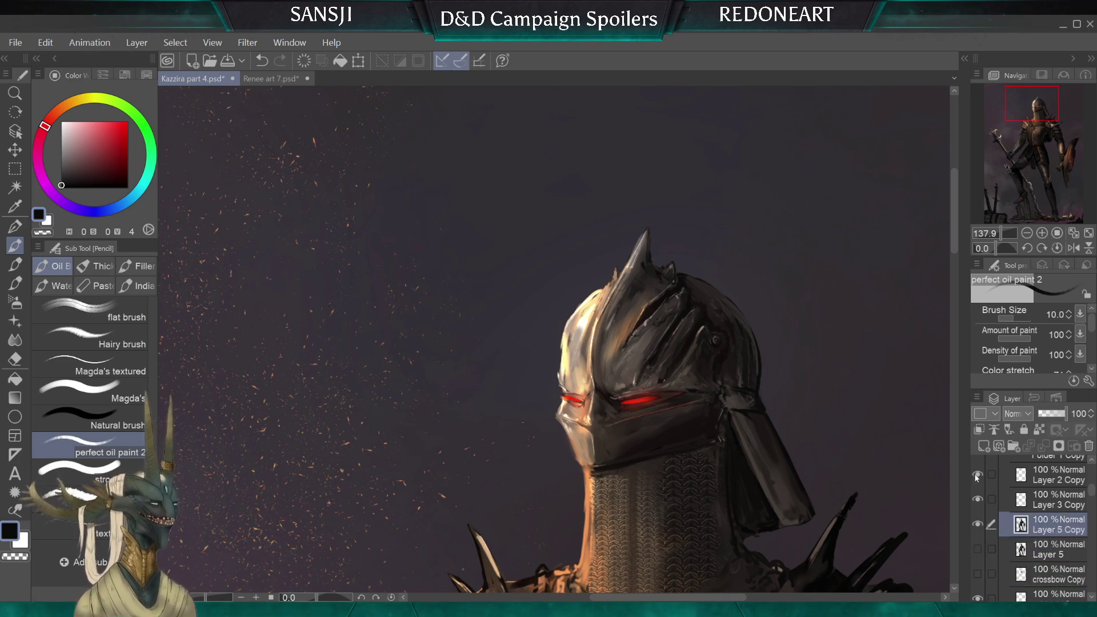
Erase the ragged paint below the helmet's rear flap with the Hard eraser at sizes 12 to 15
{"action": "left_click", "coordinate": [16, 358]}
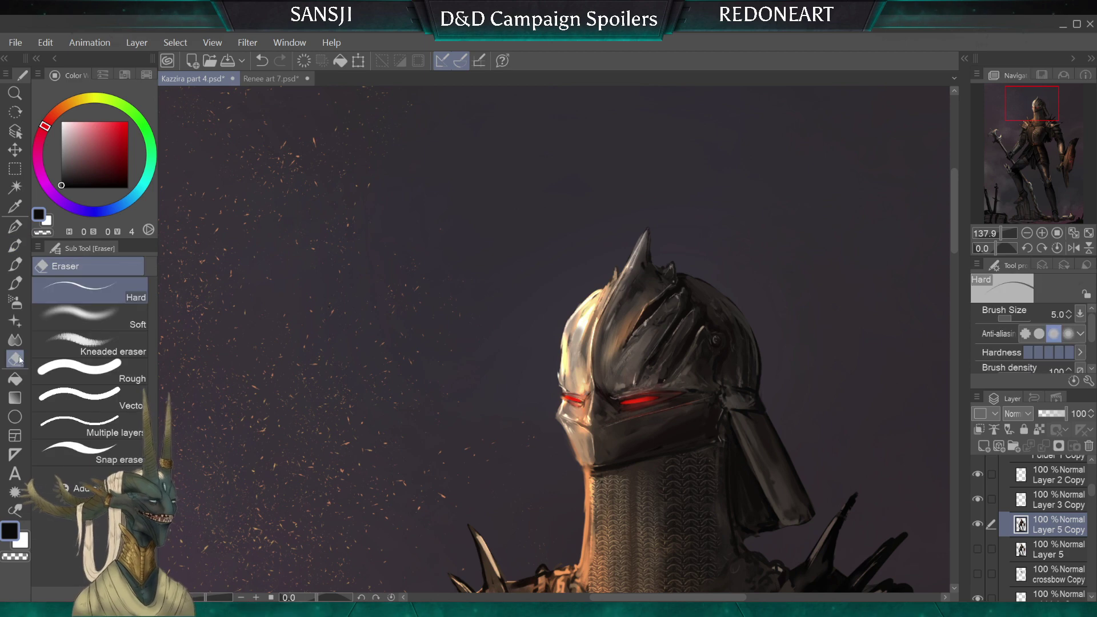
{"action": "key", "text": "bracketright"}
{"action": "key", "text": "bracketright"}
{"action": "key", "text": "bracketright"}
{"action": "key", "text": "bracketright"}
{"action": "key", "text": "bracketright"}
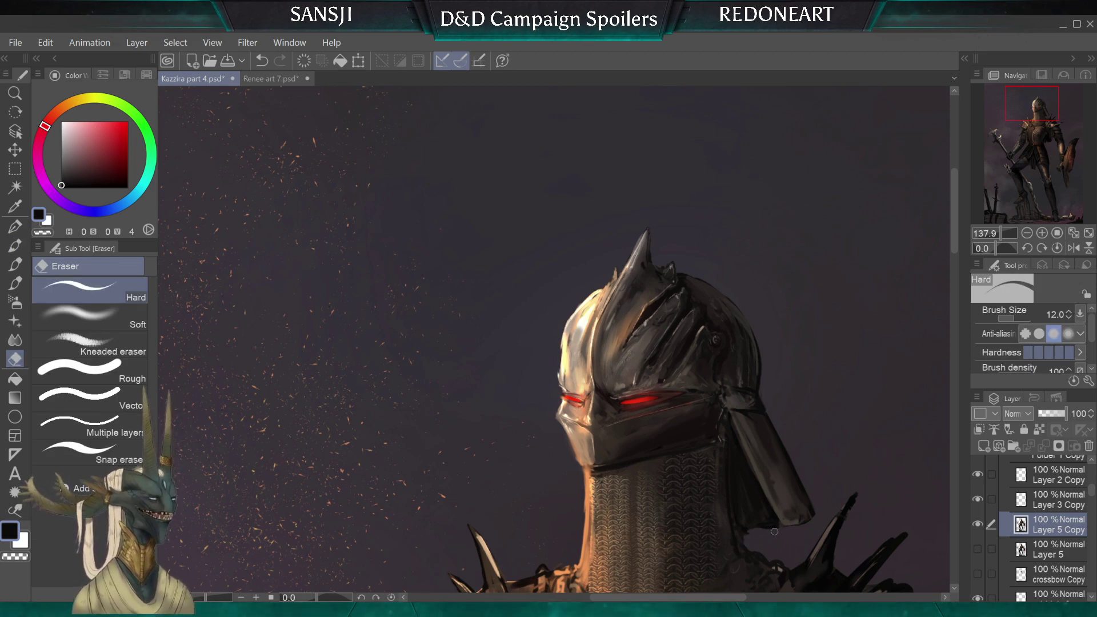
{"action": "key", "text": "bracketright"}
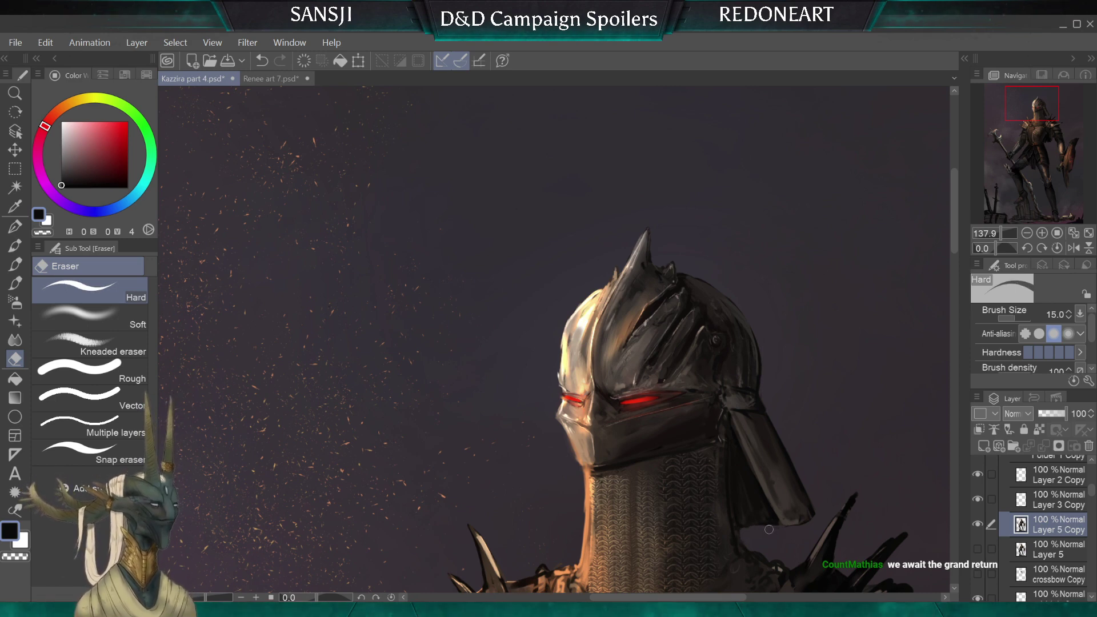
Clean up the rear flap's lower corner beside the neck and its outer edge with the Hard eraser at sizes 5 to 7
{"action": "key", "text": "bracketleft"}
{"action": "key", "text": "bracketleft"}
{"action": "key", "text": "bracketleft"}
{"action": "key", "text": "bracketleft"}
{"action": "key", "text": "bracketleft"}
{"action": "key", "text": "bracketleft"}
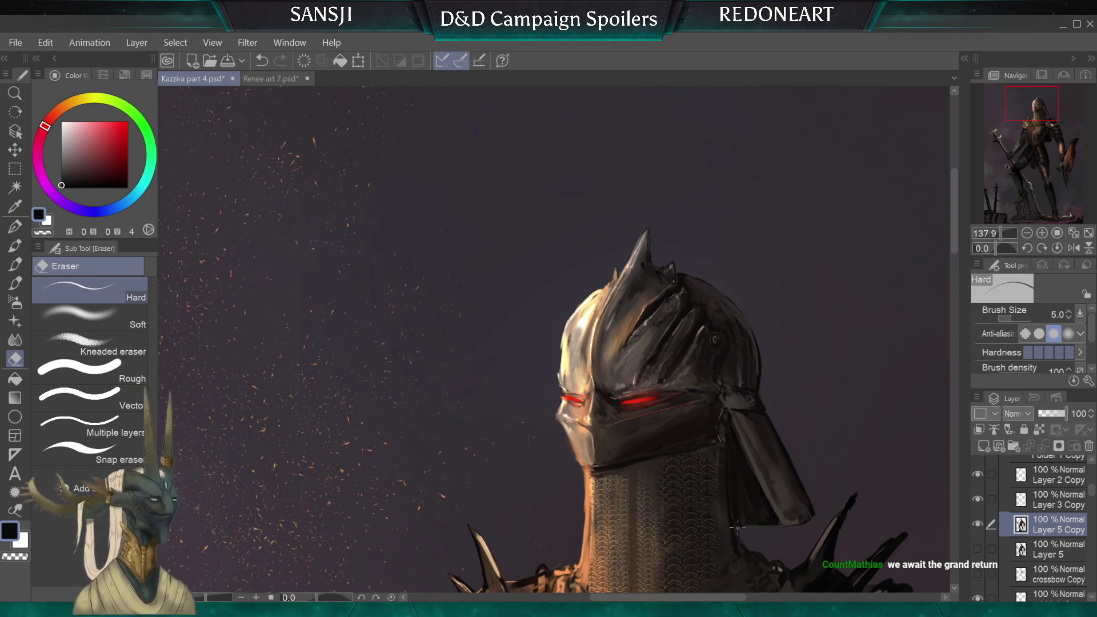
{"action": "key", "text": "bracketright"}
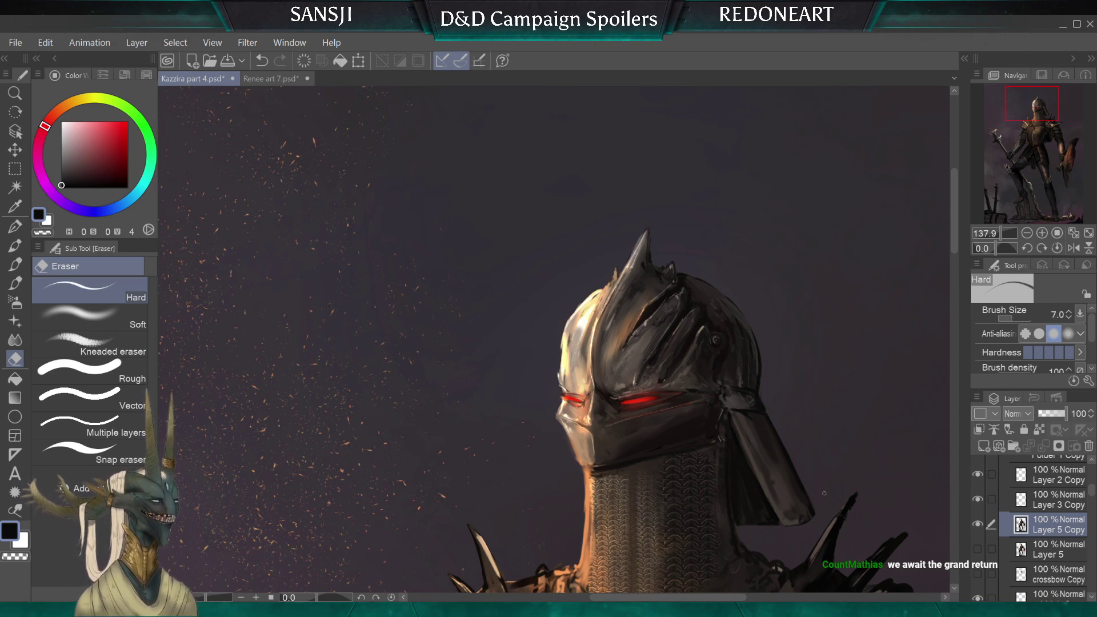
Trim the shoulder spikes and the helmet's lit front contour with the Hard eraser at sizes 5 to 10
{"action": "key", "text": "bracketright"}
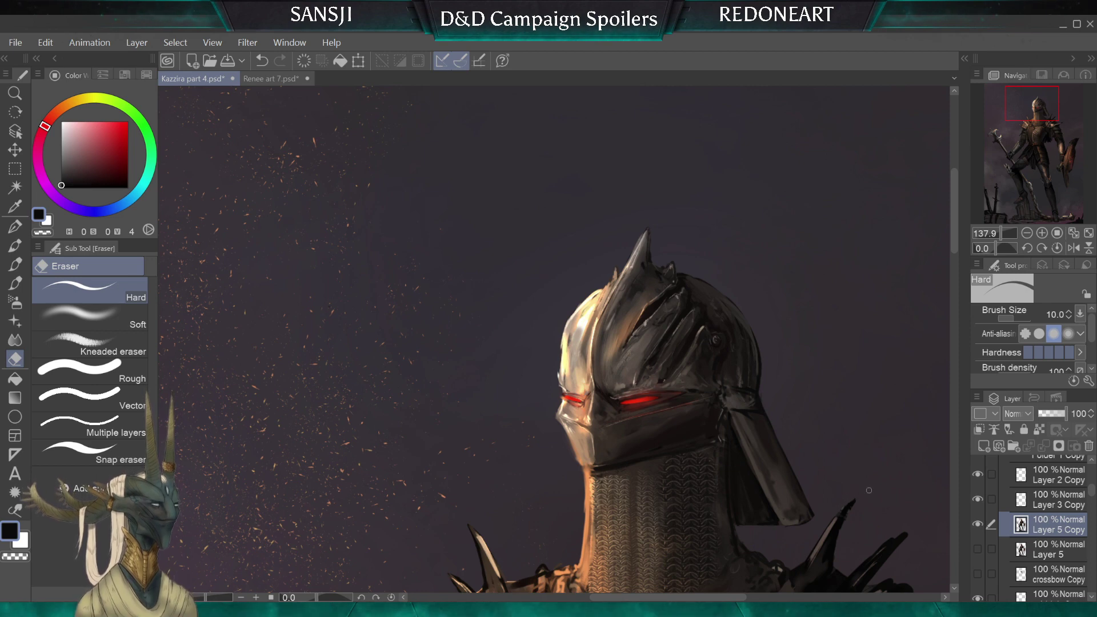
{"action": "key", "text": "bracketleft"}
{"action": "key", "text": "bracketleft"}
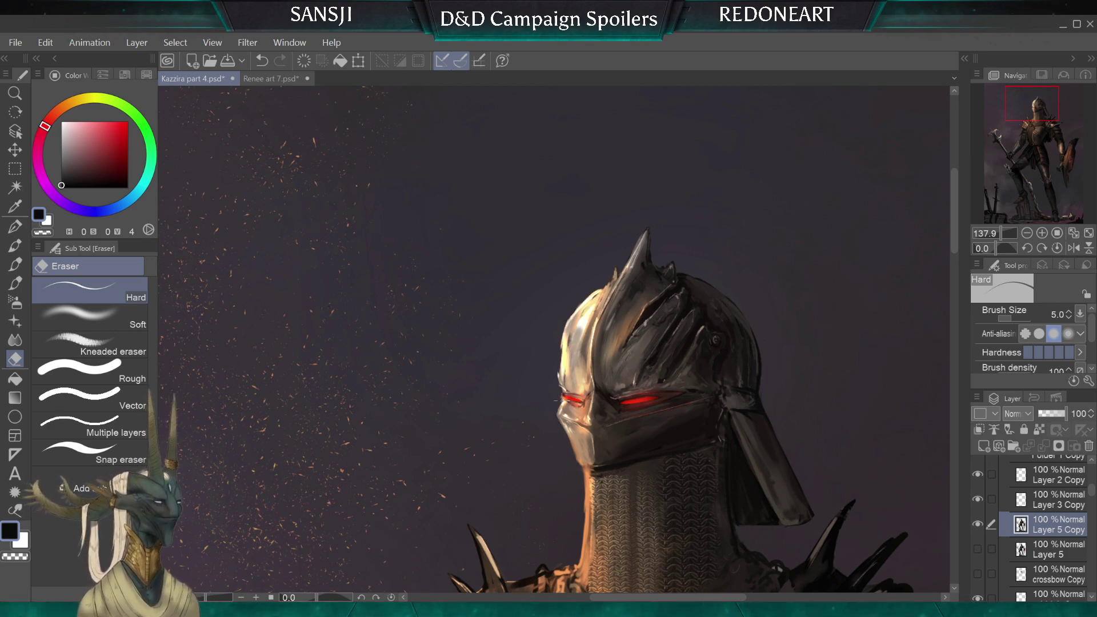
{"action": "key", "text": "bracketleft"}
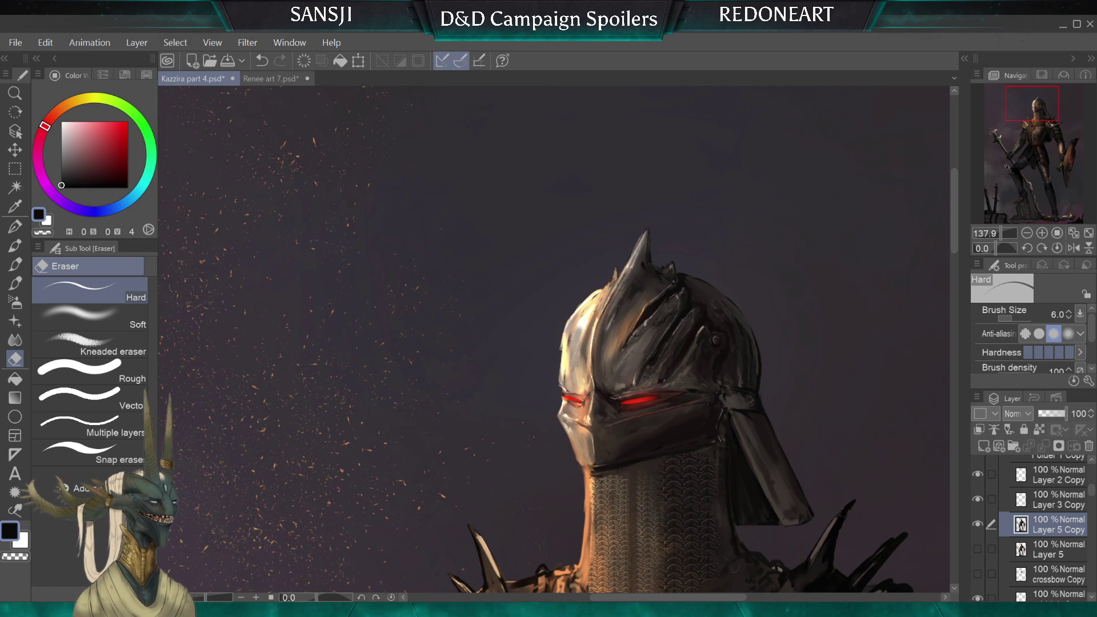
{"action": "key", "text": "bracketright"}
{"action": "key", "text": "bracketright"}
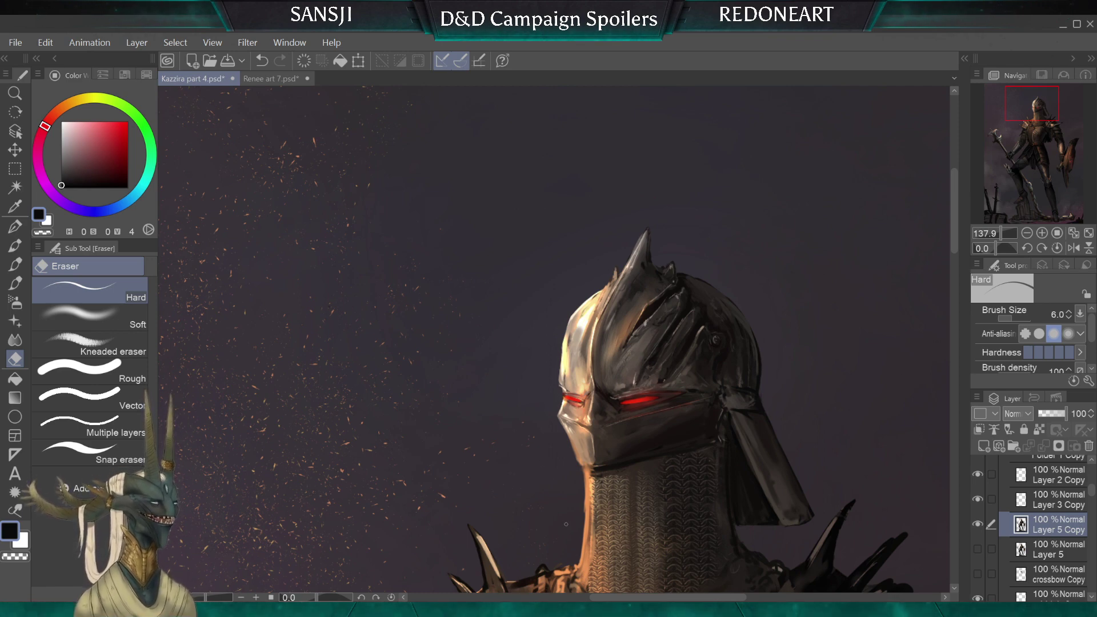
Add a new Normal layer and place it directly above Layer 5 Copy, below Layer 3 Copy
{"action": "left_click", "coordinate": [1058, 500]}
{"action": "key", "text": "bracketright"}
{"action": "left_click", "coordinate": [983, 446]}
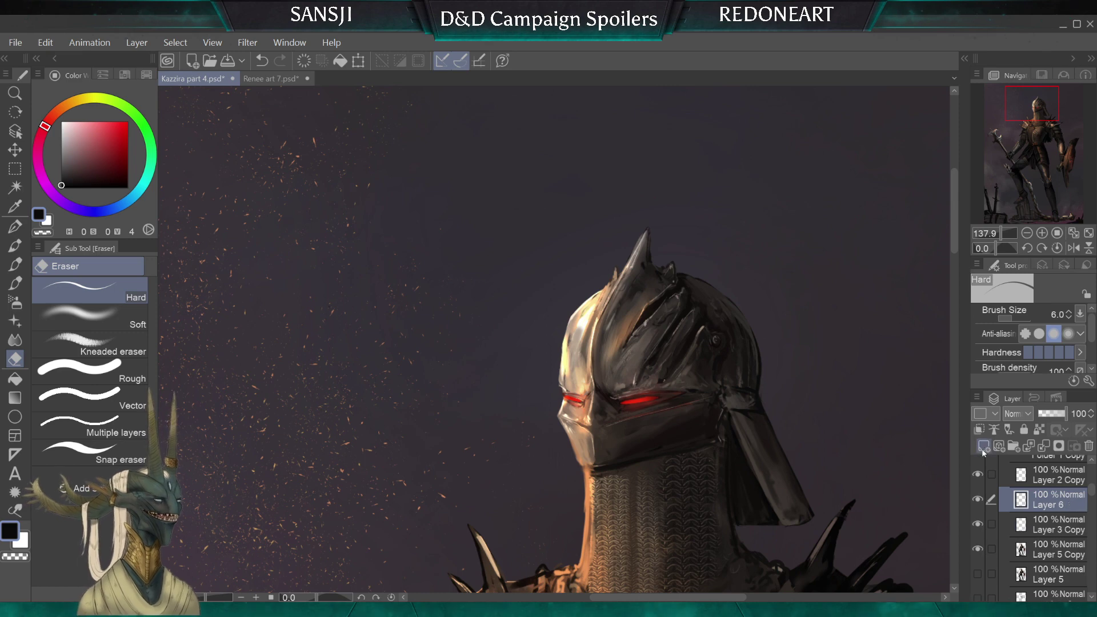
{"action": "left_click_drag", "start_coordinate": [1035, 503], "coordinate": [1039, 541]}
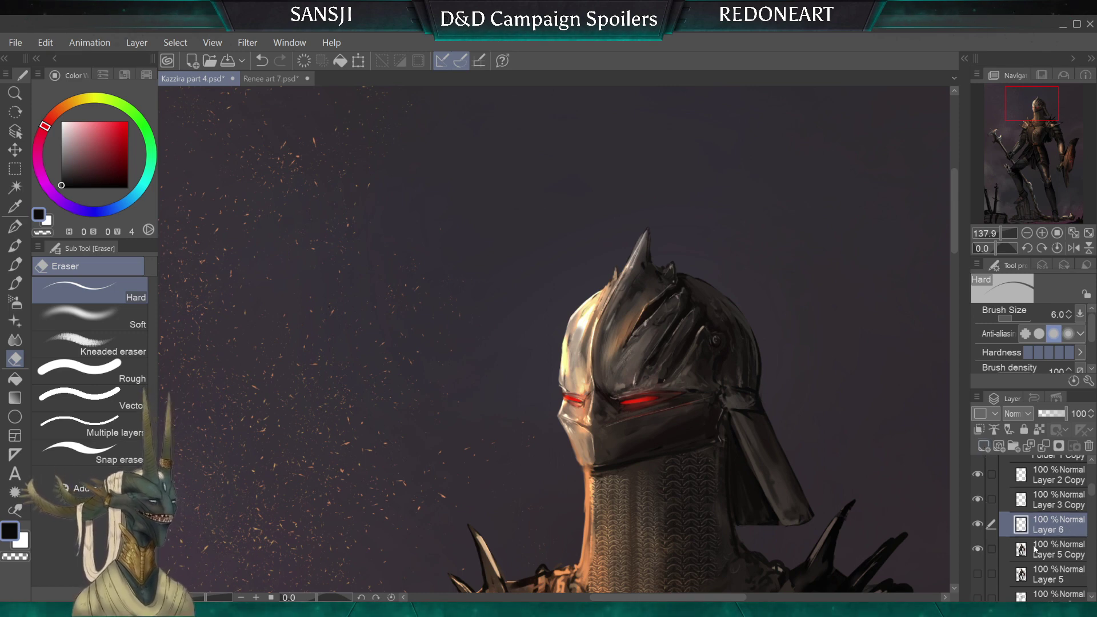
Touch up the lit faceplate in tans sampled from it, using perfect oil paint 2 at sizes 6 to 8
{"action": "left_click", "coordinate": [16, 246]}
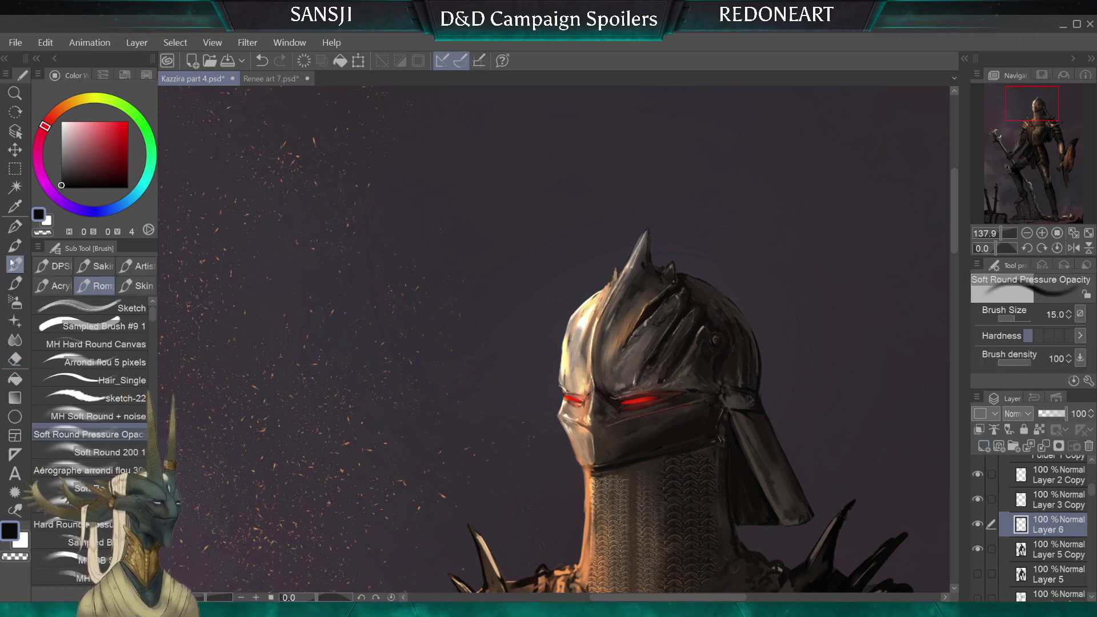
{"action": "left_click", "coordinate": [570, 379], "text": "alt"}
{"action": "key", "text": "bracketleft"}
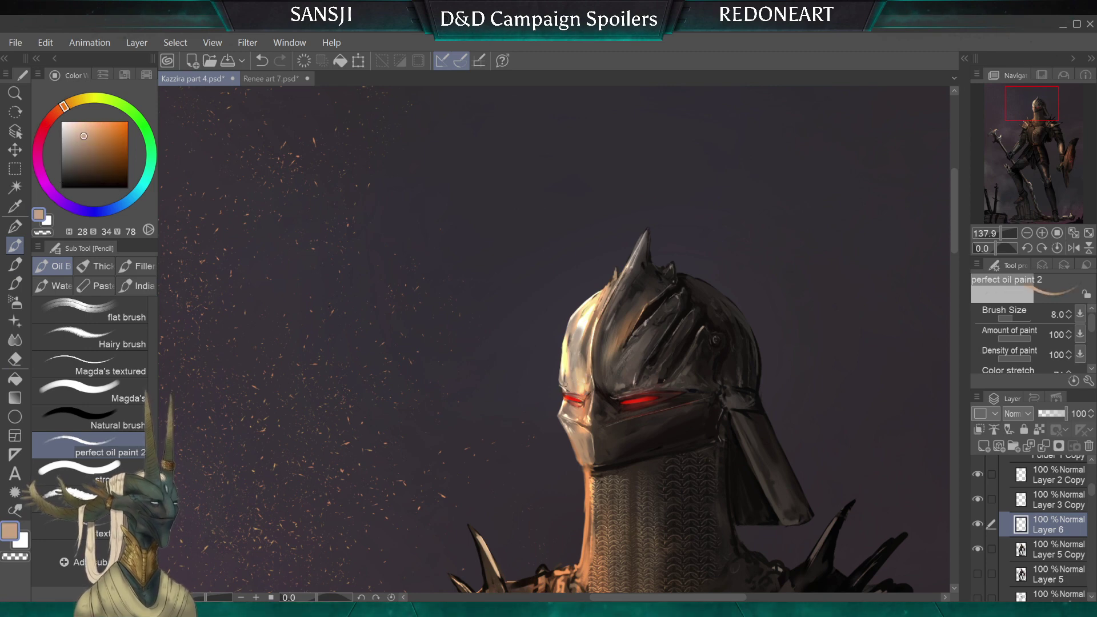
{"action": "left_click", "coordinate": [569, 352], "text": "alt"}
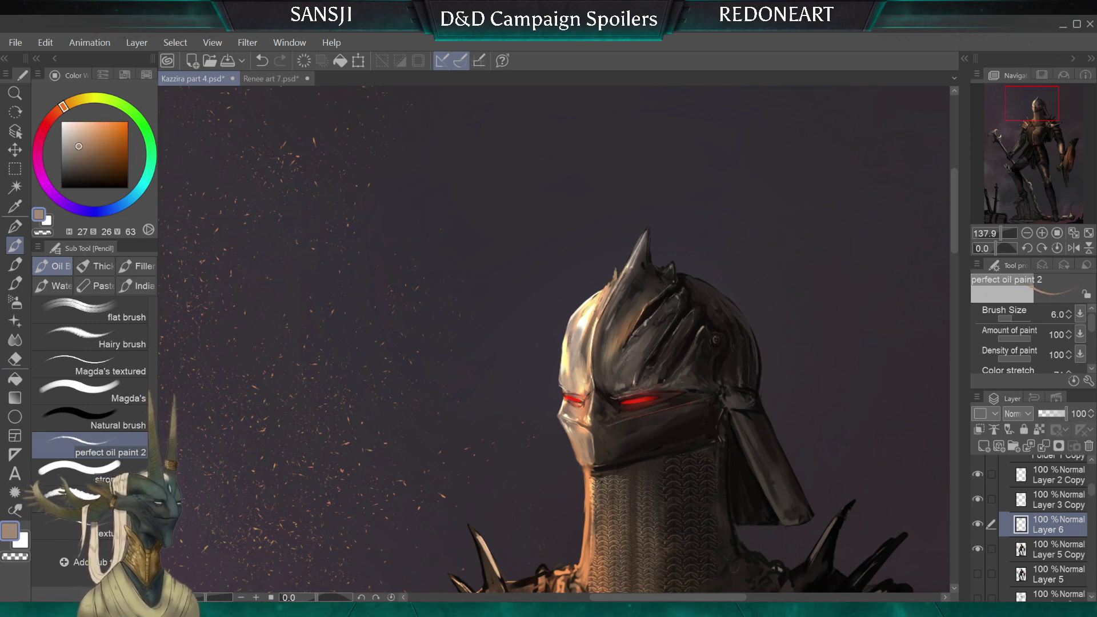
Refine the helmet's lit front edge and brow in sampled pale orange using perfect oil paint 2 at sizes 1.5 to 5
{"action": "key", "text": "bracketleft"}
{"action": "key", "text": "bracketleft"}
{"action": "key", "text": "bracketleft"}
{"action": "key", "text": "bracketleft"}
{"action": "left_click", "coordinate": [572, 324], "text": "alt"}
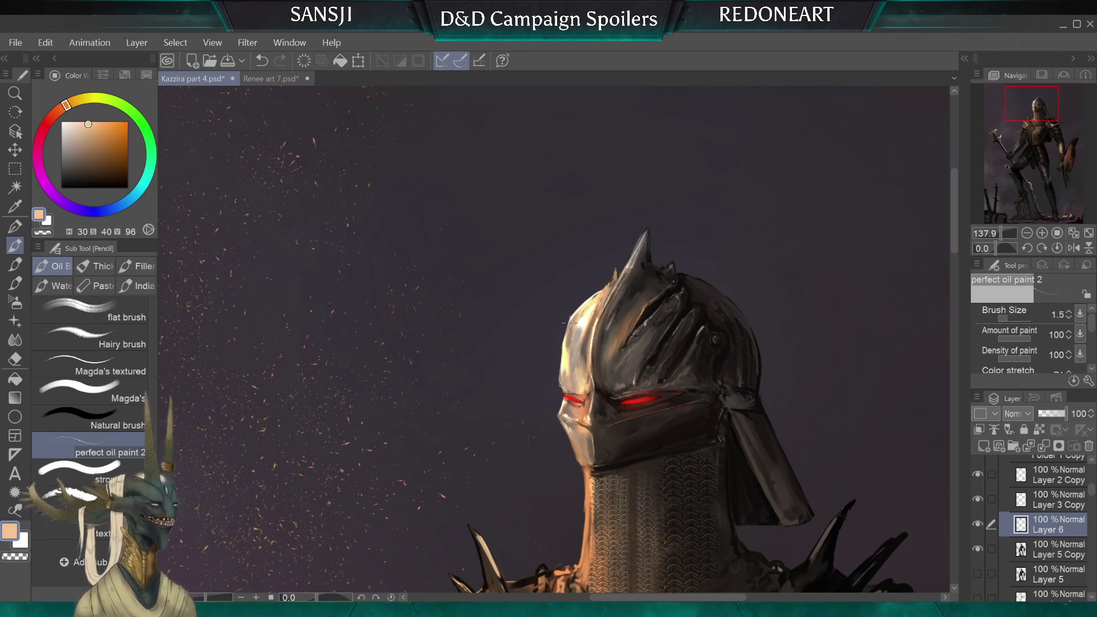
{"action": "key", "text": "bracketright"}
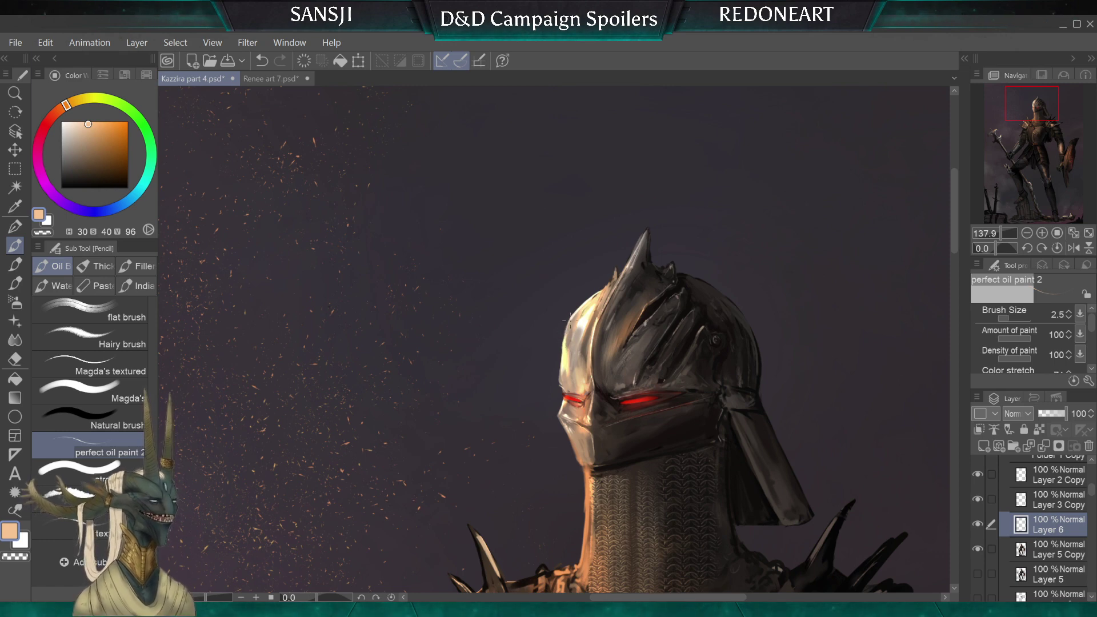
{"action": "key", "text": "bracketright"}
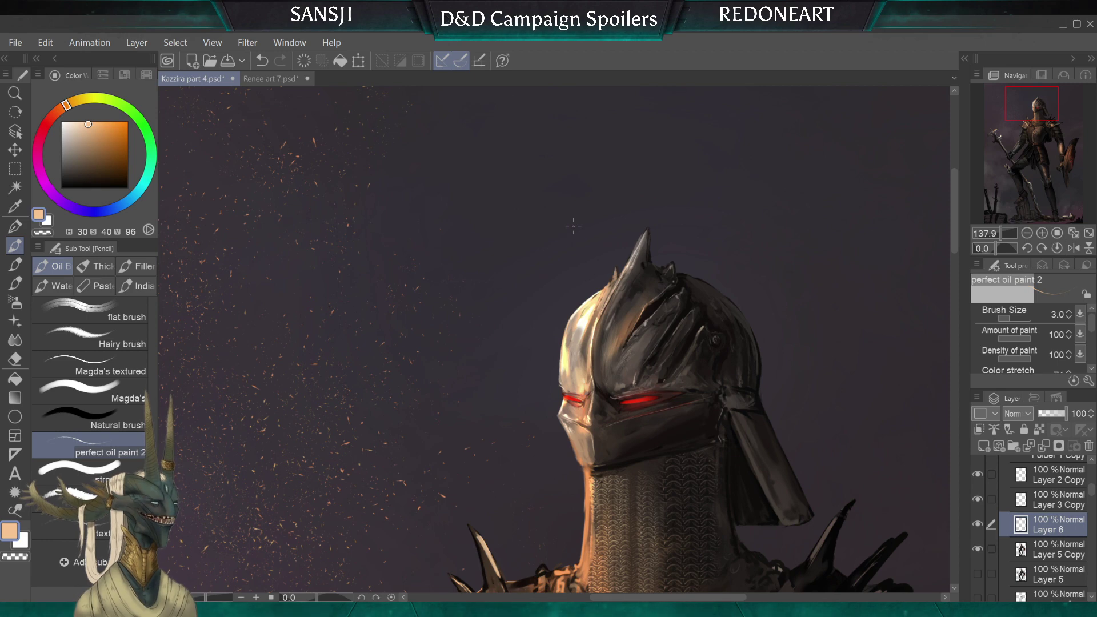
{"action": "key", "text": "bracketright"}
{"action": "key", "text": "bracketright"}
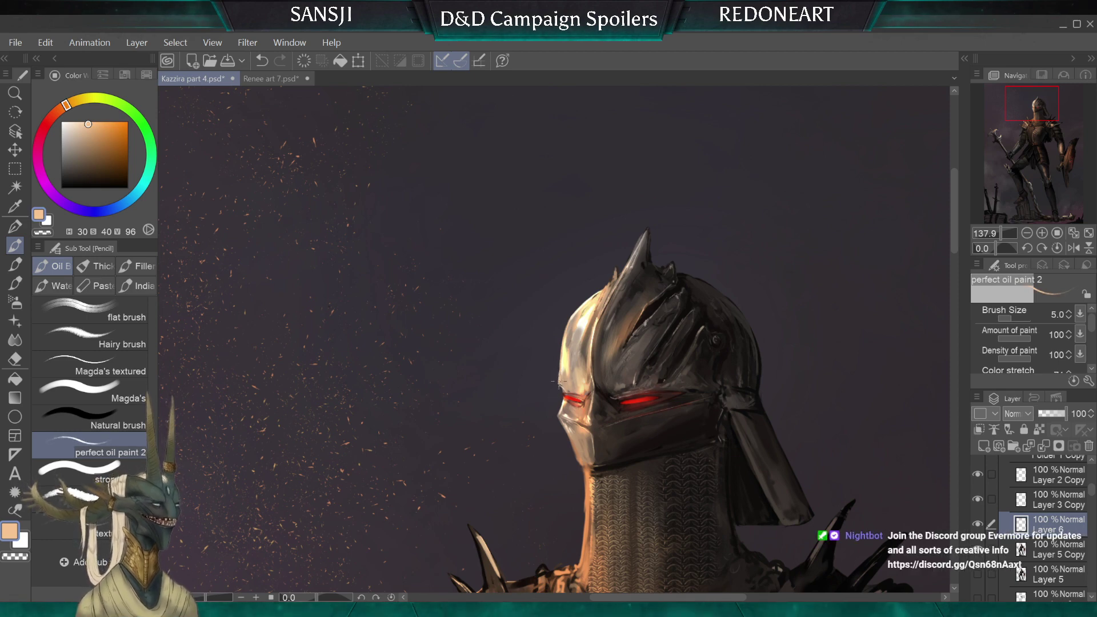
{"action": "key", "text": "bracketleft"}
{"action": "key", "text": "bracketleft"}
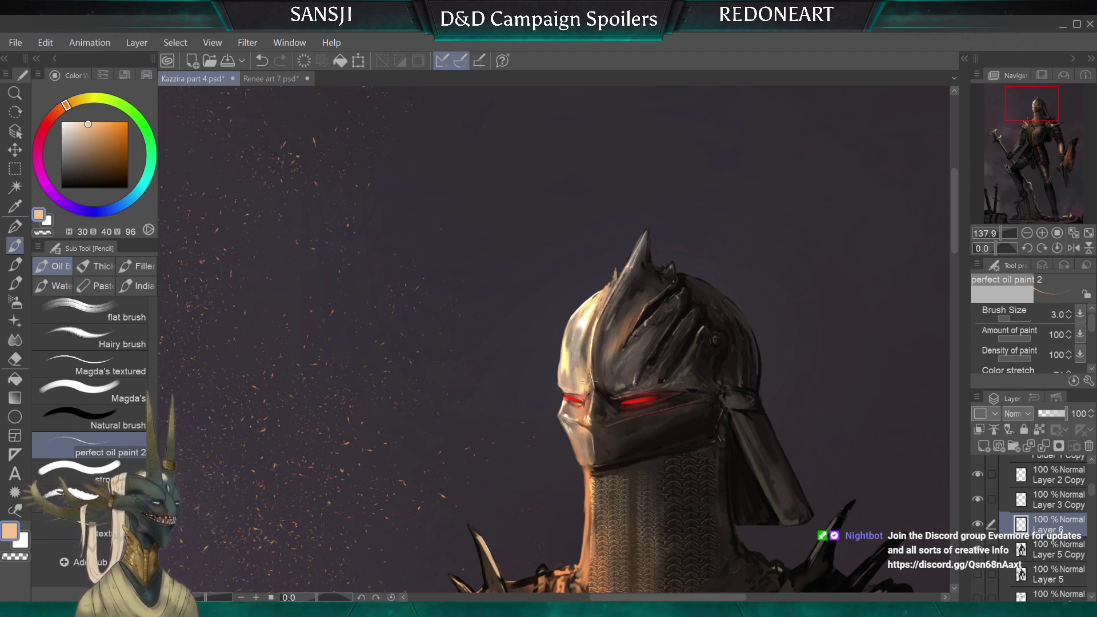
Touch up the shadowed brow and nose bridge beside the eyes in sampled dark browns using perfect oil paint 2 at sizes 2.5 to 6
{"action": "left_click", "coordinate": [612, 399], "text": "alt"}
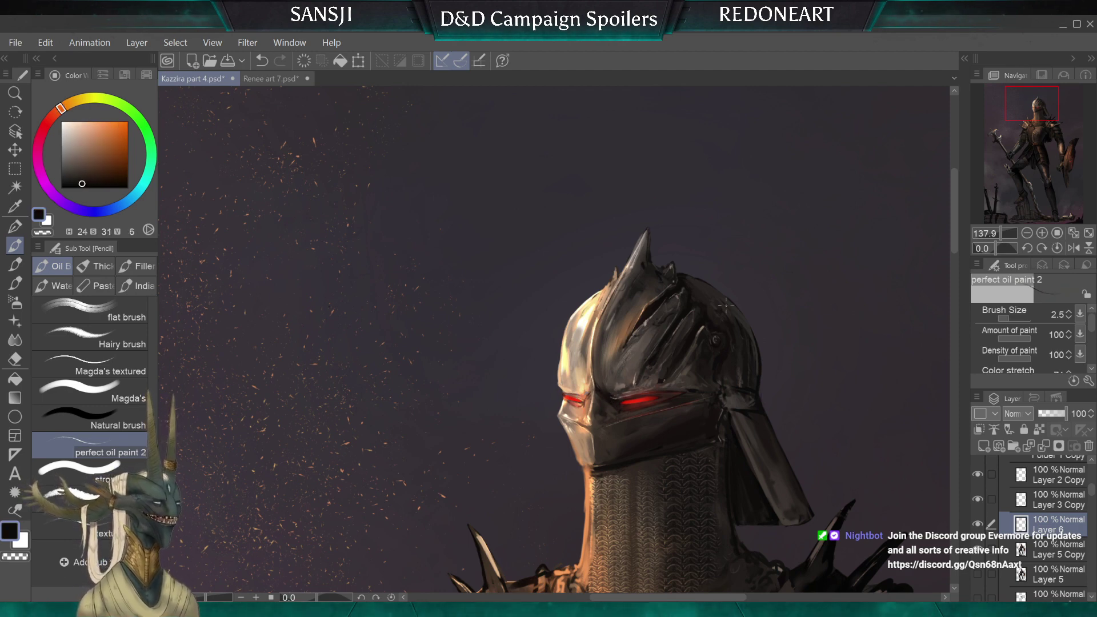
{"action": "key", "text": "bracketleft"}
{"action": "left_click", "coordinate": [674, 392], "text": "alt"}
{"action": "key", "text": "bracketright"}
{"action": "key", "text": "bracketright"}
{"action": "key", "text": "bracketright"}
{"action": "key", "text": "bracketright"}
{"action": "key", "text": "bracketright"}
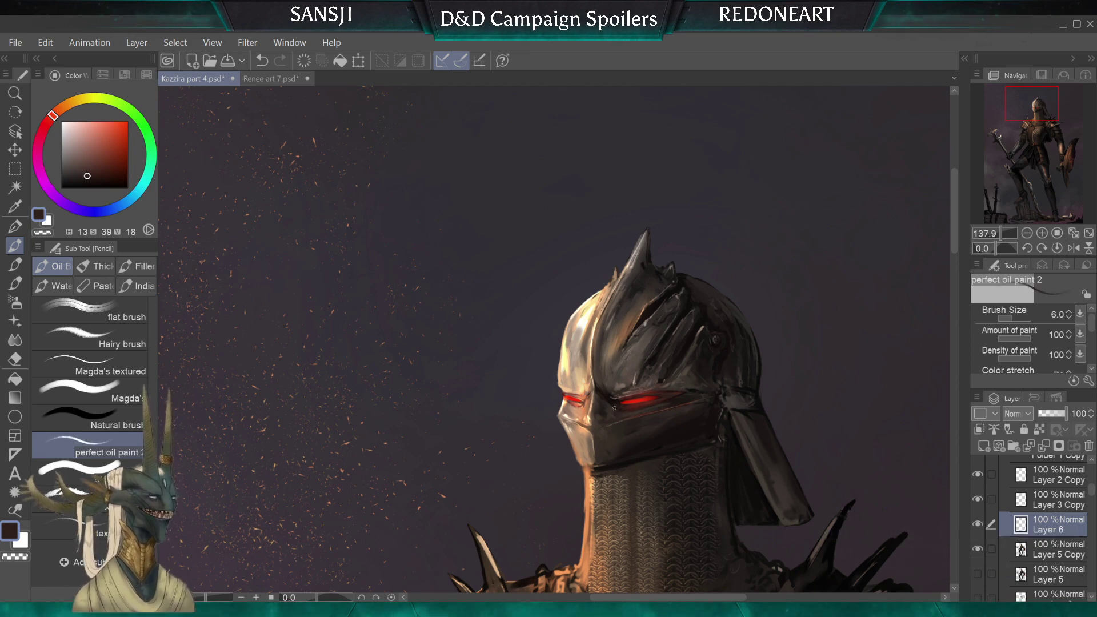
{"action": "key", "text": "bracketleft"}
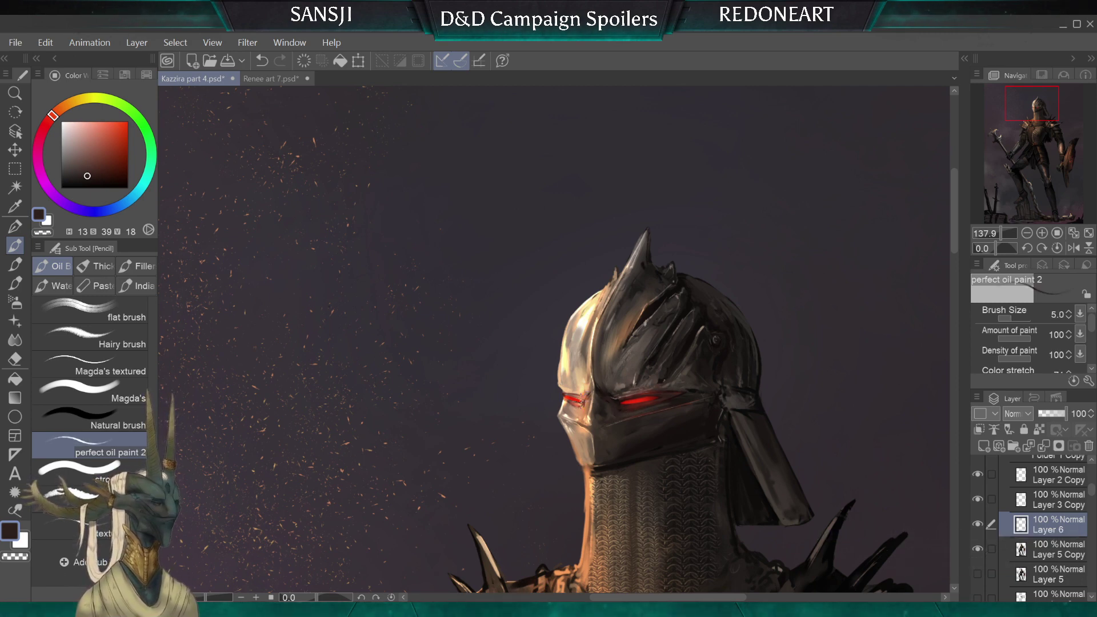
Paint around the lit-side eye in sampled muted red and oranges using perfect oil paint 2 at sizes 3 to 7
{"action": "left_click", "coordinate": [579, 404], "text": "alt"}
{"action": "key", "text": "bracketright"}
{"action": "key", "text": "bracketright"}
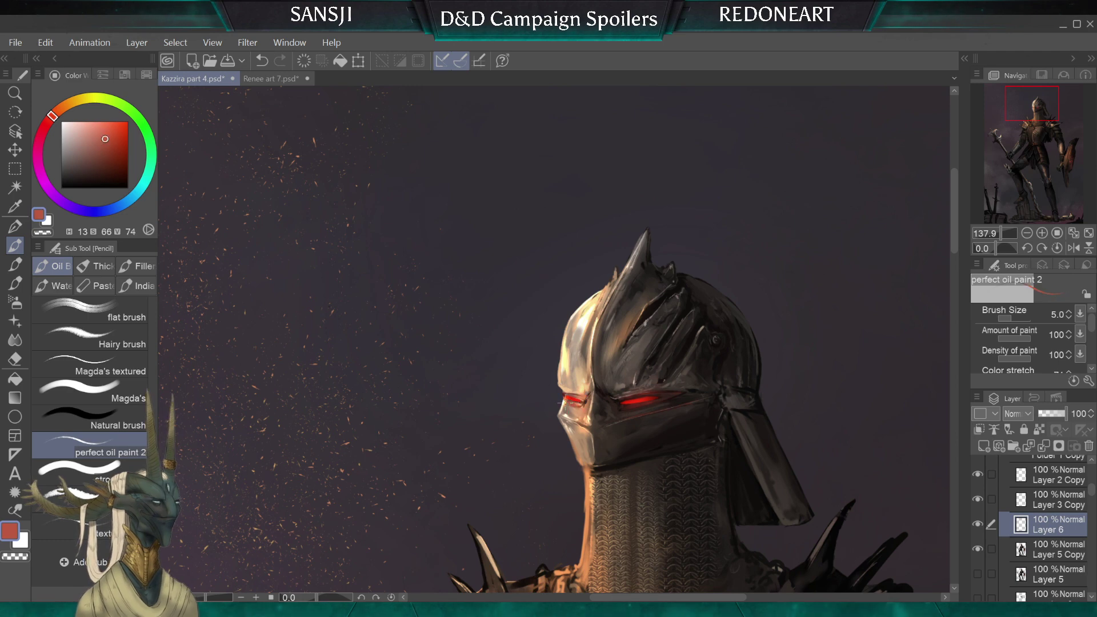
{"action": "left_click", "coordinate": [567, 404], "text": "alt"}
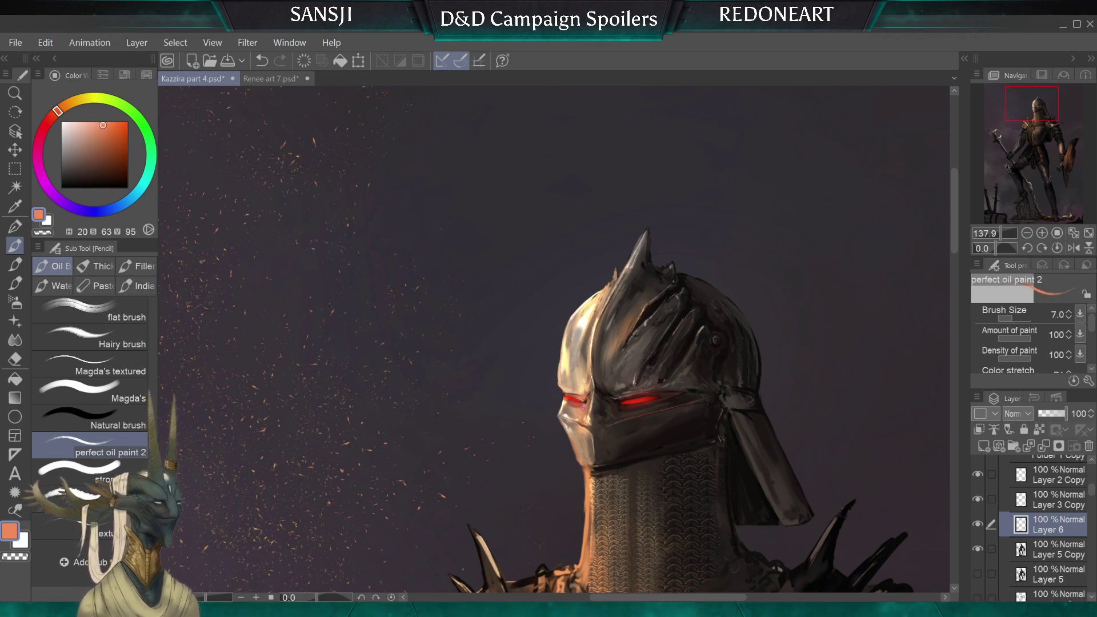
{"action": "key", "text": "bracketleft"}
{"action": "key", "text": "bracketleft"}
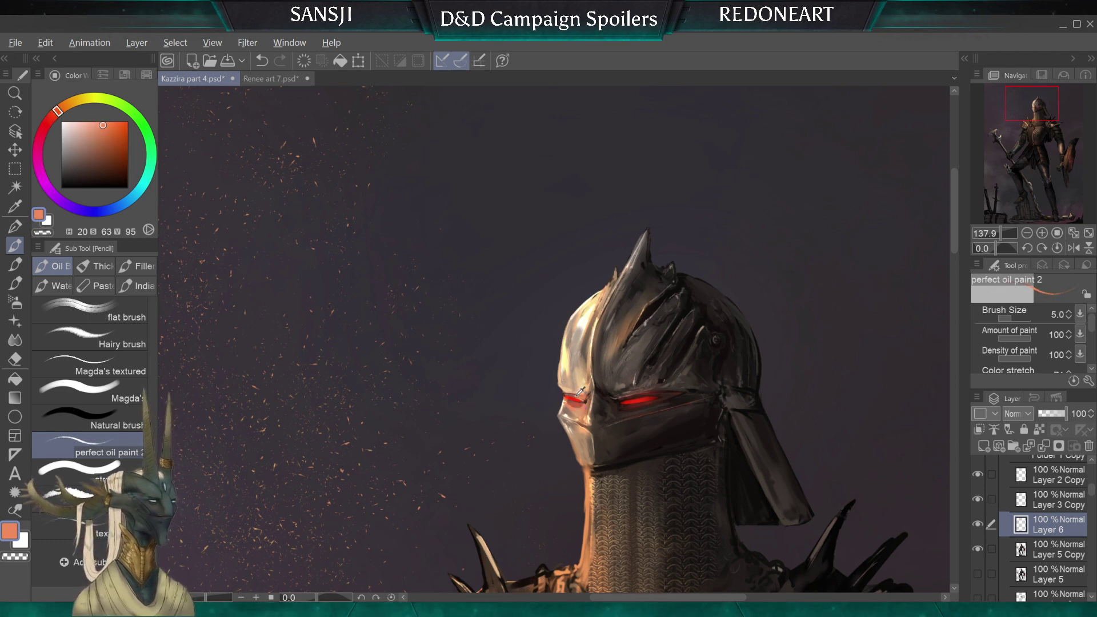
{"action": "left_click", "coordinate": [580, 391], "text": "alt"}
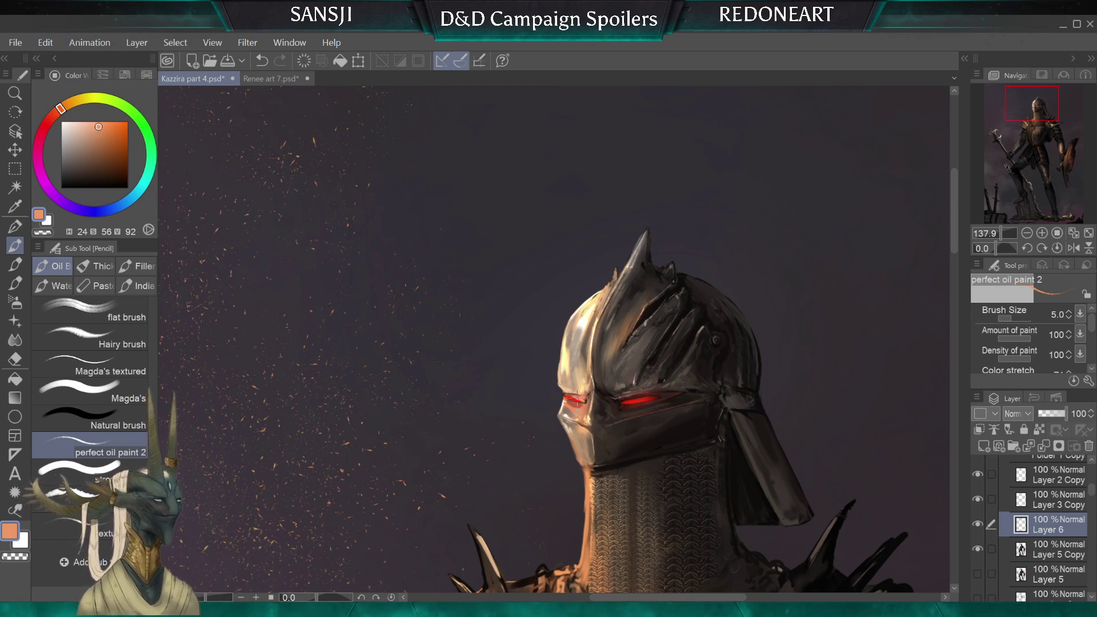
{"action": "key", "text": "bracketleft"}
{"action": "key", "text": "bracketleft"}
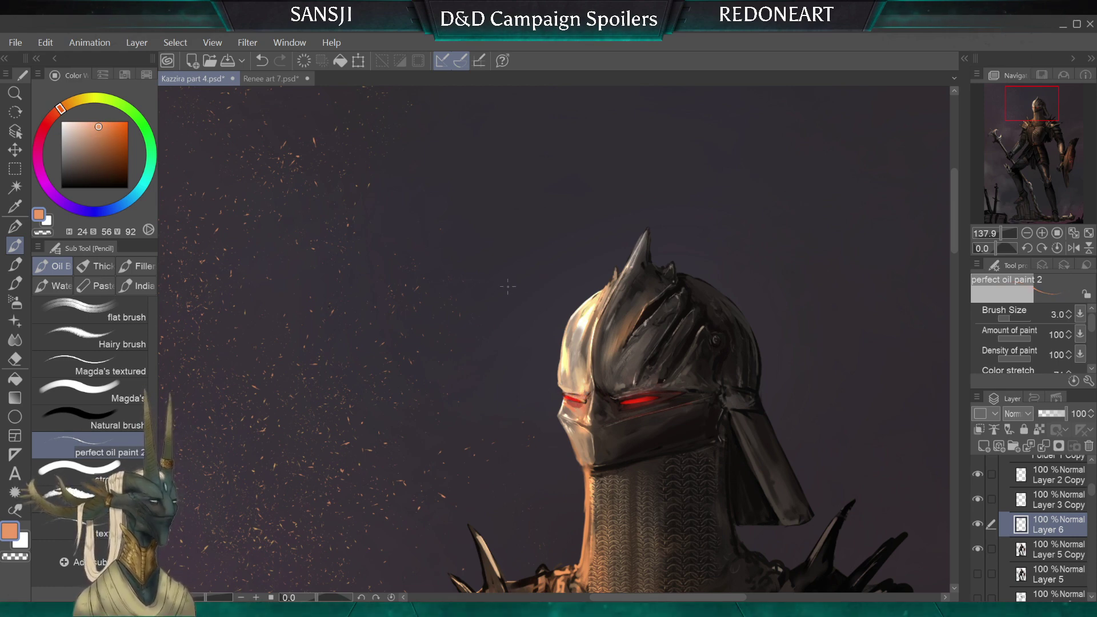
Refine the inner corner of the lit-side eye in a sampled burnt orange using perfect oil paint 2 at sizes 2 to 3
{"action": "scroll", "coordinate": [532, 314], "scroll_direction": "down", "scroll_amount": 4}
{"action": "scroll", "coordinate": [531, 314], "scroll_direction": "up", "scroll_amount": 3}
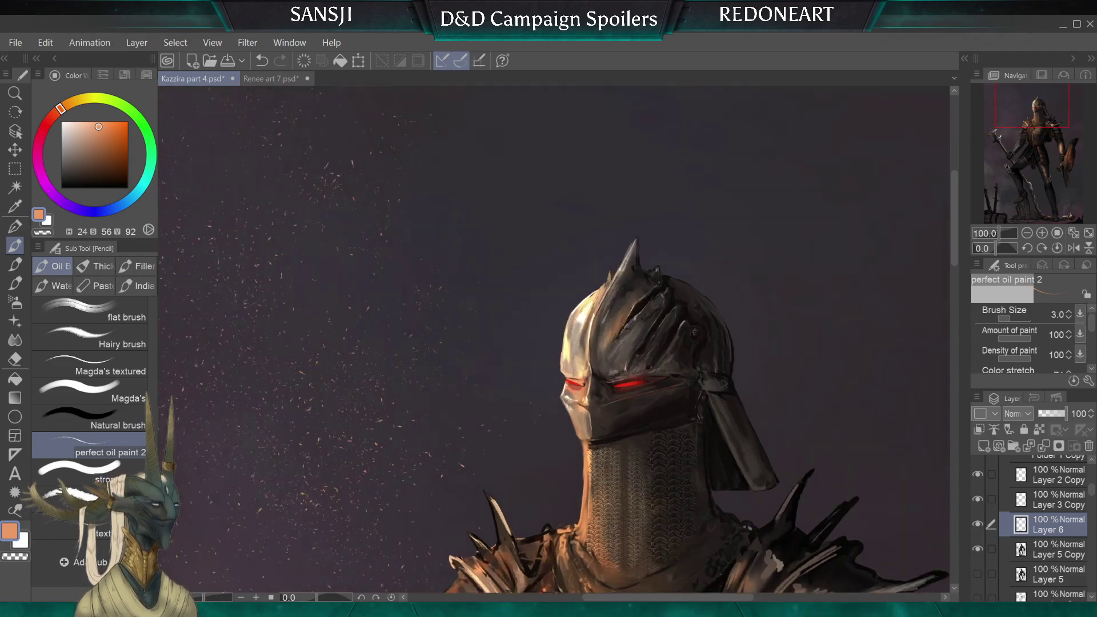
{"action": "scroll", "coordinate": [557, 274], "scroll_direction": "up", "scroll_amount": 3}
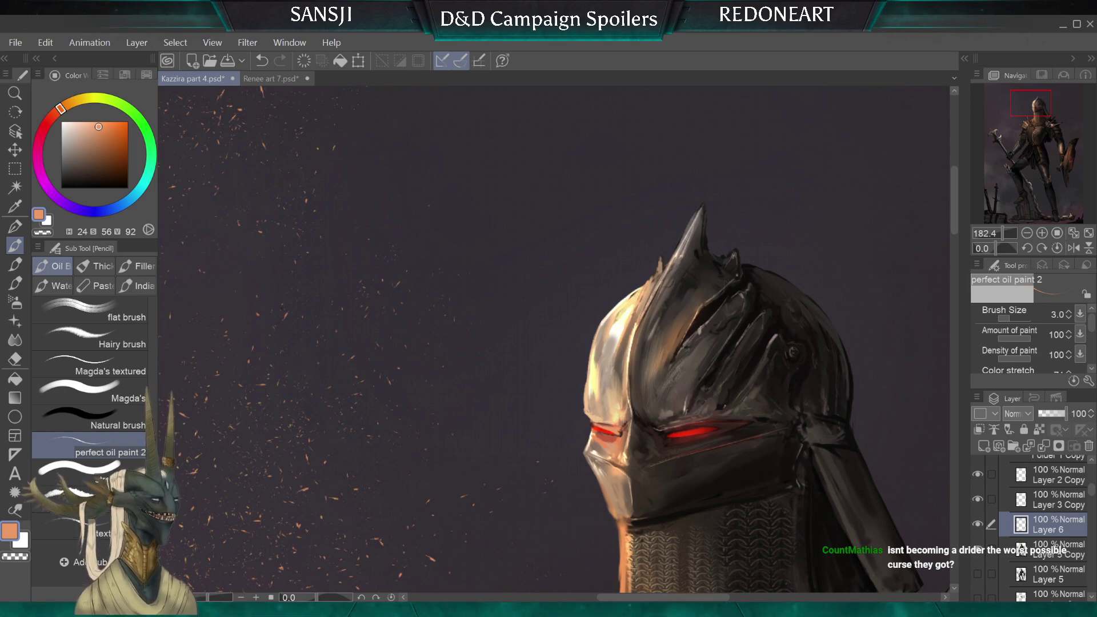
{"action": "left_click_drag", "start_coordinate": [691, 433], "coordinate": [709, 385]}
{"action": "scroll", "coordinate": [776, 413], "scroll_direction": "up", "scroll_amount": 2}
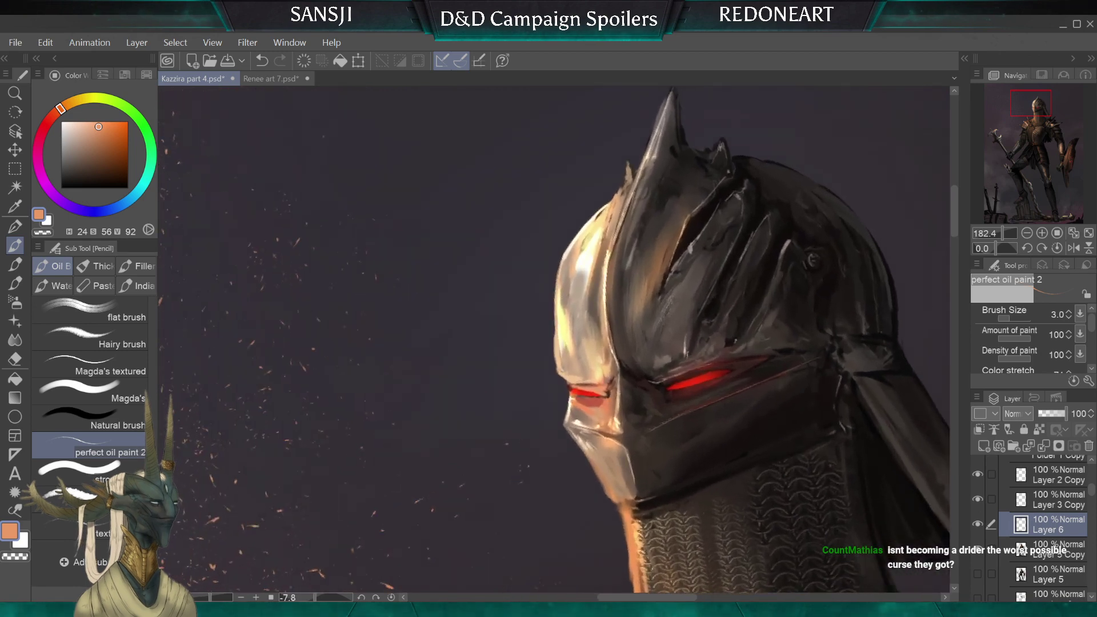
{"action": "left_click", "coordinate": [611, 393], "text": "alt"}
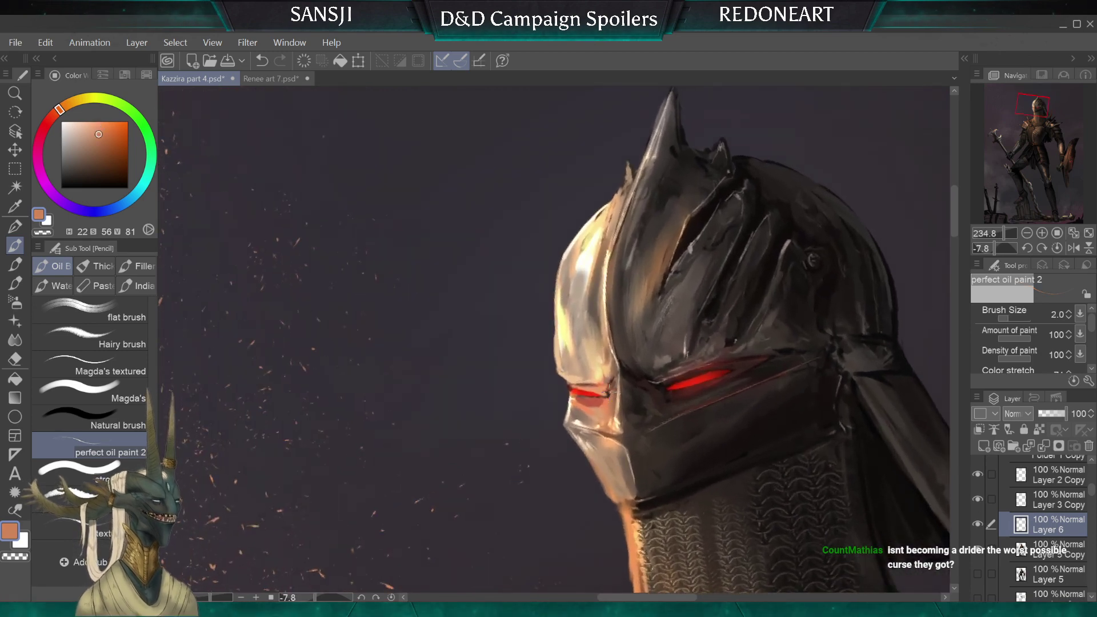
{"action": "key", "text": "bracketright"}
{"action": "key", "text": "bracketright"}
{"action": "left_click_drag", "start_coordinate": [612, 379], "coordinate": [612, 393]}
{"action": "key", "text": "bracketleft"}
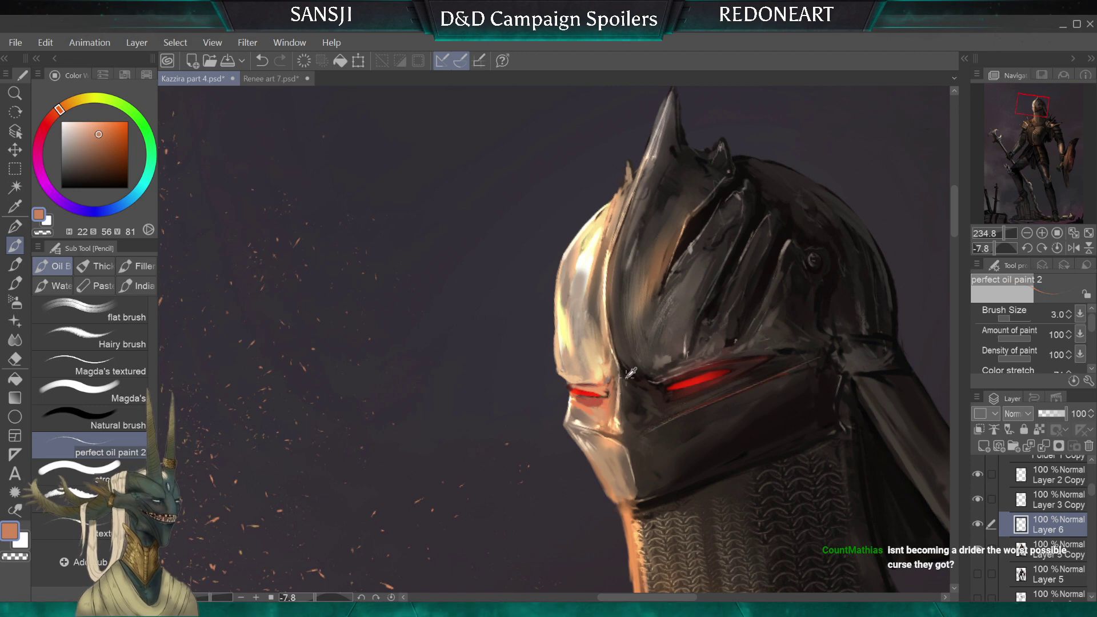
Define the rim of the lit-side eye with sampled near-black and orange strokes using perfect oil paint 2 at sizes 2.5 to 6
{"action": "left_click", "coordinate": [637, 371], "text": "alt"}
{"action": "key", "text": "bracketright"}
{"action": "key", "text": "bracketright"}
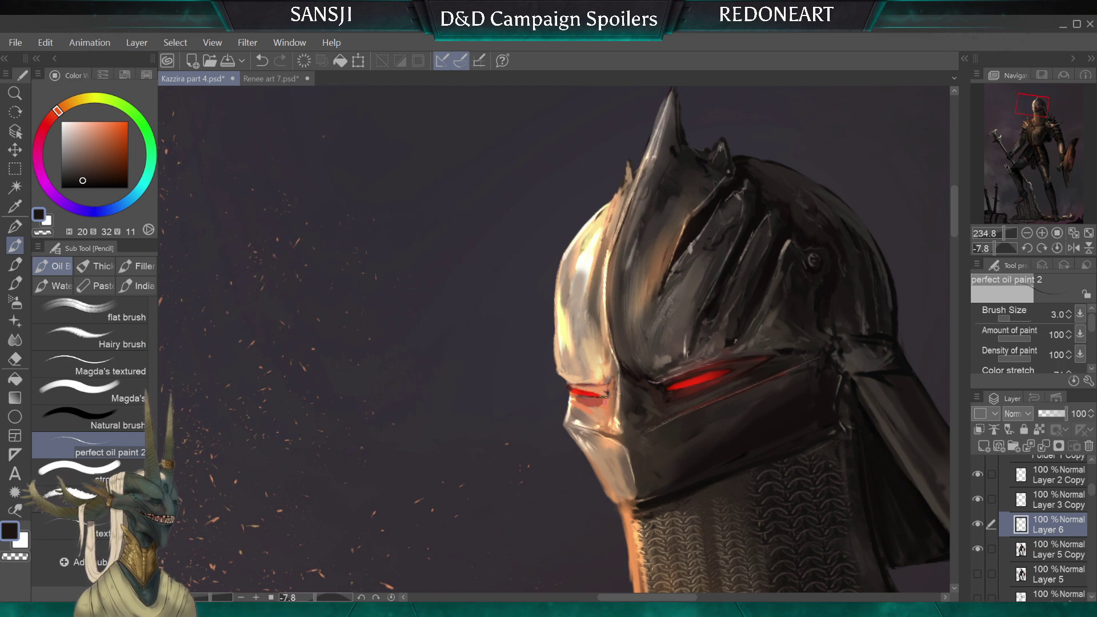
{"action": "key", "text": "bracketleft"}
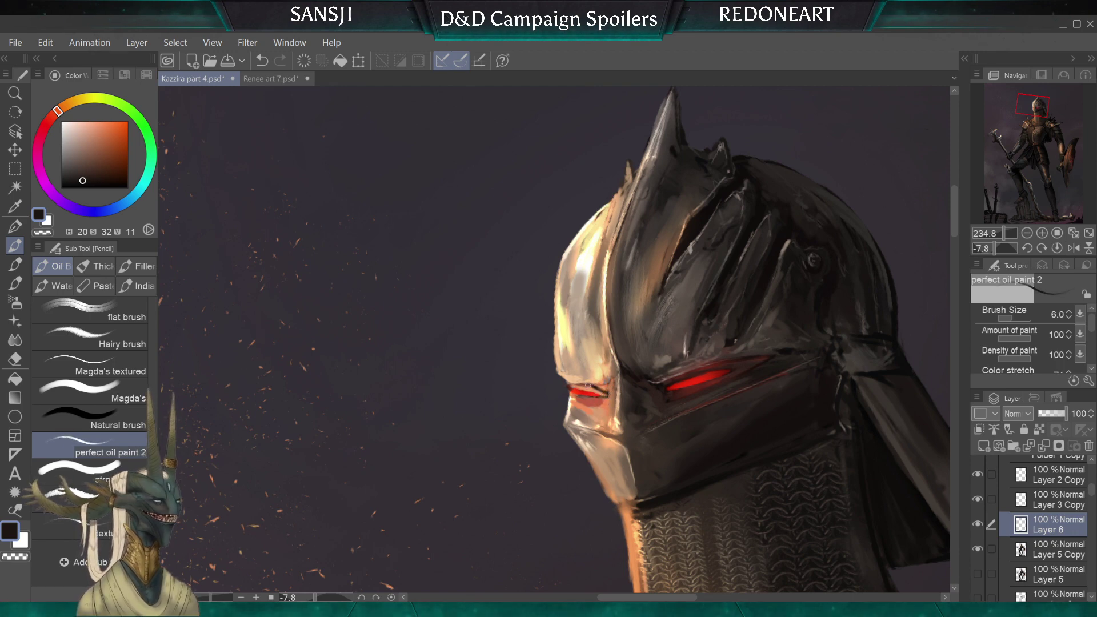
{"action": "left_click", "coordinate": [597, 384], "text": "alt"}
{"action": "key", "text": "bracketleft"}
{"action": "key", "text": "bracketleft"}
{"action": "left_click_drag", "start_coordinate": [588, 388], "coordinate": [605, 393]}
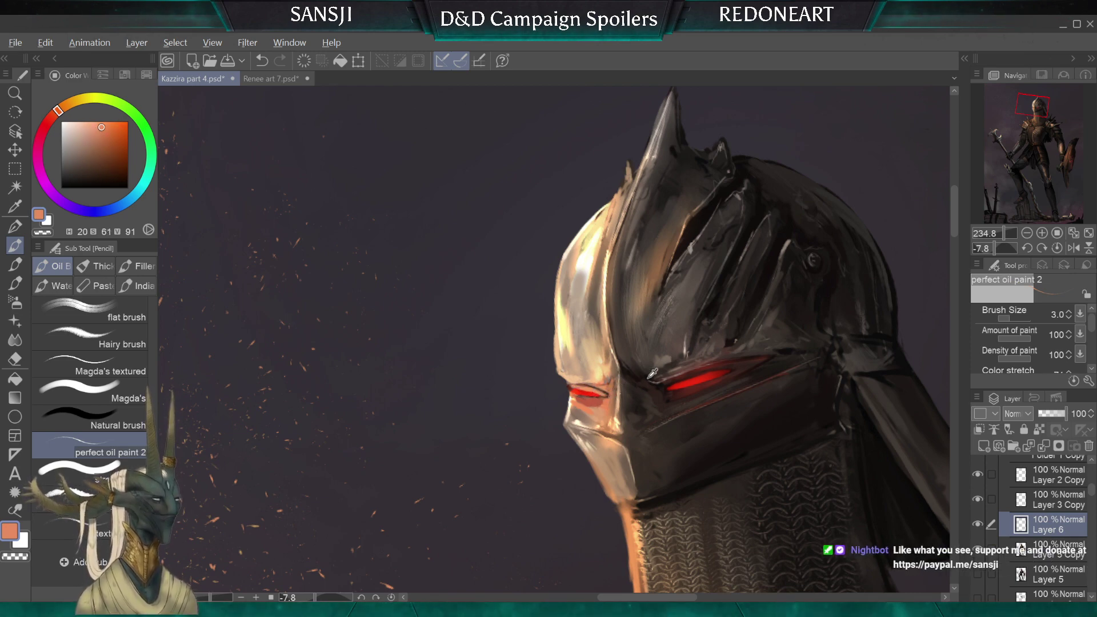
{"action": "left_click", "coordinate": [599, 394], "text": "alt"}
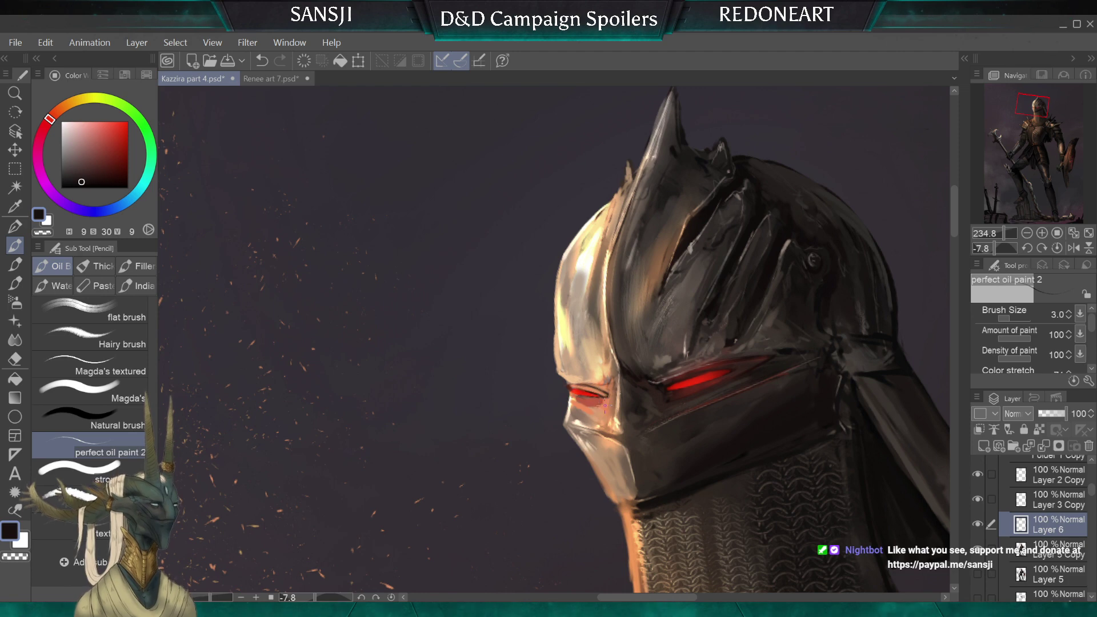
{"action": "left_click_drag", "start_coordinate": [596, 399], "coordinate": [582, 398]}
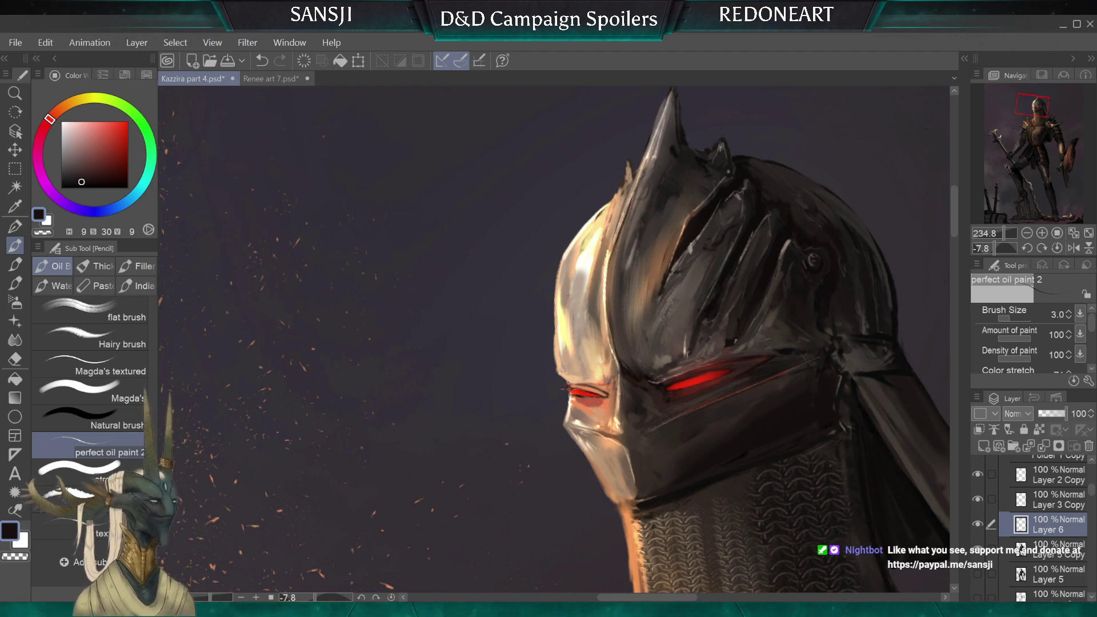
{"action": "key", "text": "bracketleft"}
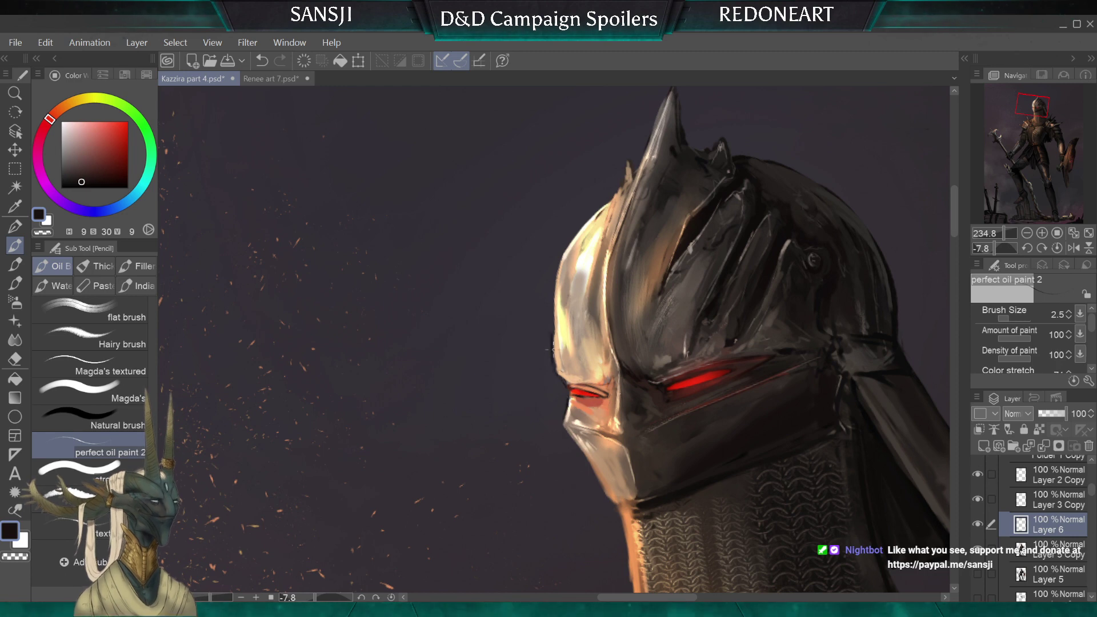
Smooth the helmet's lit front contour in pale orange sampled from it, using perfect oil paint 2 at sizes 2 to 5
{"action": "left_click", "coordinate": [557, 282], "text": "alt"}
{"action": "key", "text": "bracketright"}
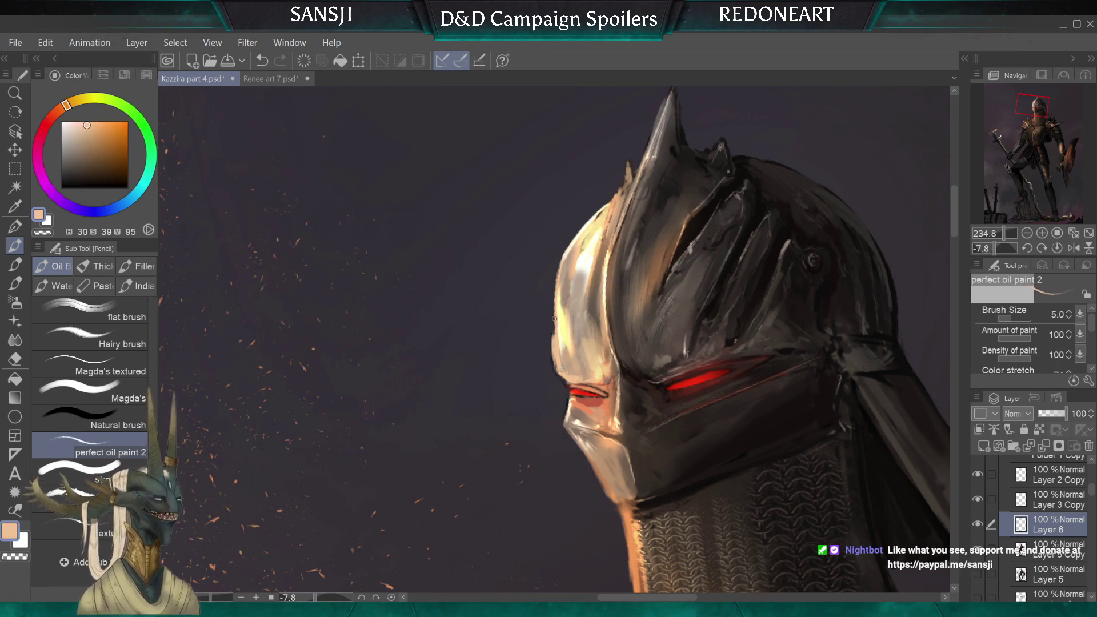
{"action": "key", "text": "bracketleft"}
{"action": "key", "text": "bracketleft"}
{"action": "key", "text": "bracketleft"}
{"action": "key", "text": "bracketleft"}
{"action": "key", "text": "bracketleft"}
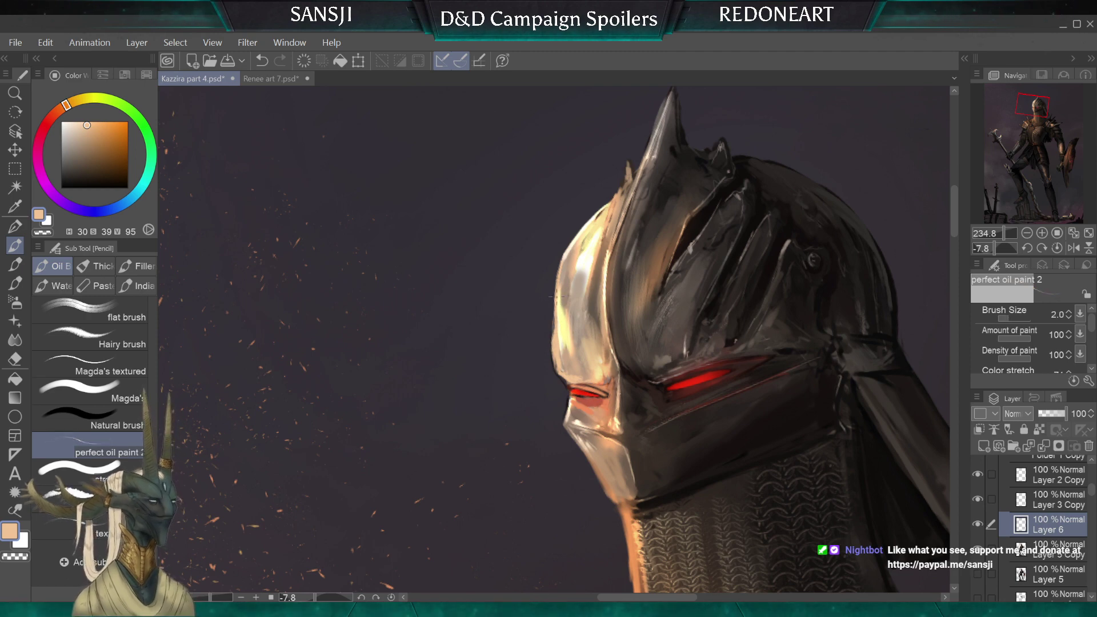
{"action": "key", "text": "bracketright"}
{"action": "left_click", "coordinate": [561, 371], "text": "alt"}
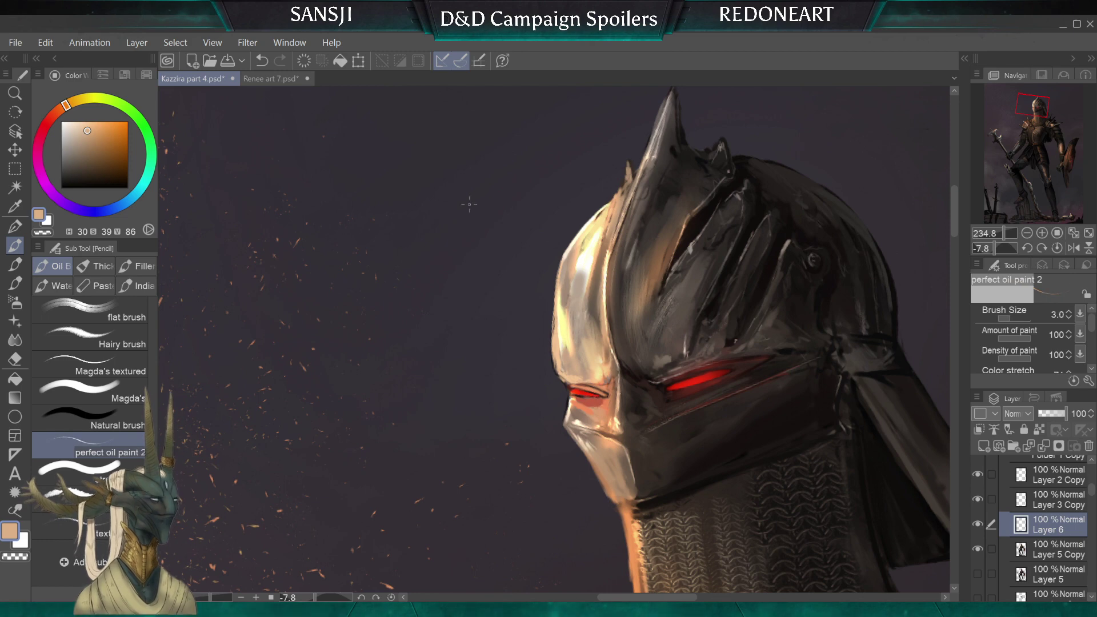
Touch up the brow just above the lit-side eye in sampled burnt and pale orange using perfect oil paint 2 at size 4
{"action": "left_click", "coordinate": [595, 378], "text": "alt"}
{"action": "key", "text": "bracketright"}
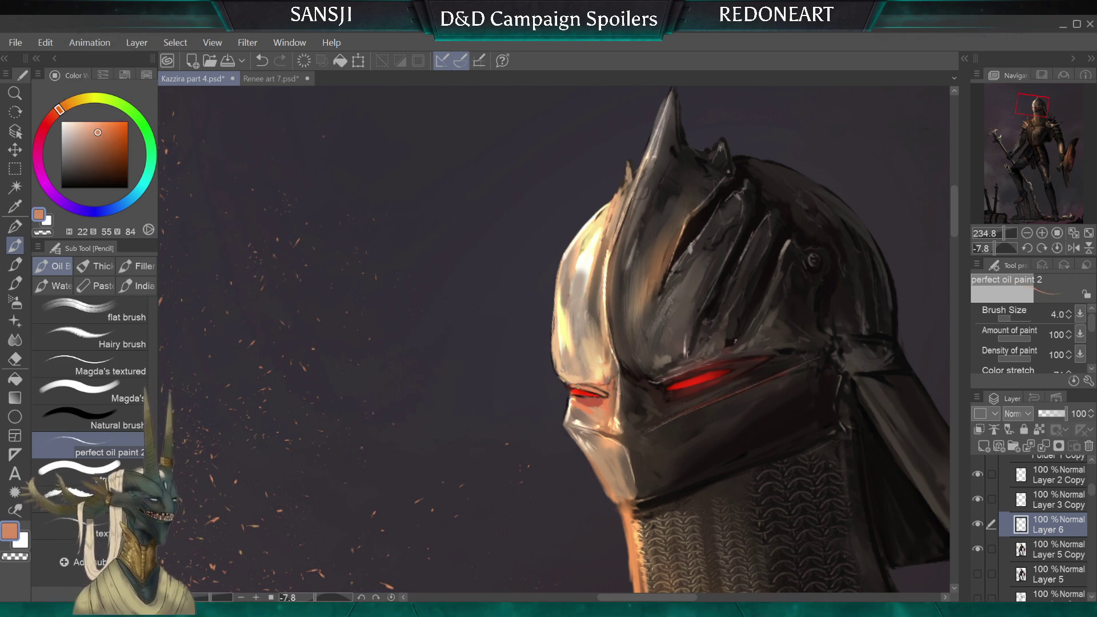
{"action": "left_click", "coordinate": [579, 386], "text": "alt"}
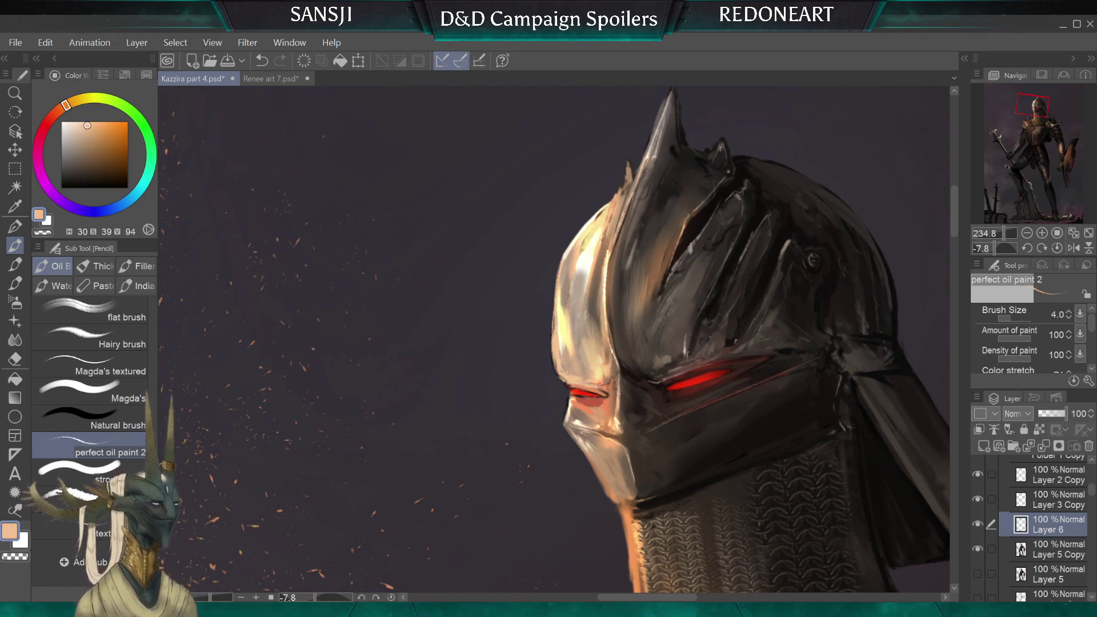
{"action": "key", "text": "bracketleft"}
{"action": "key", "text": "bracketleft"}
{"action": "scroll", "coordinate": [622, 321], "scroll_direction": "down", "scroll_amount": 5}
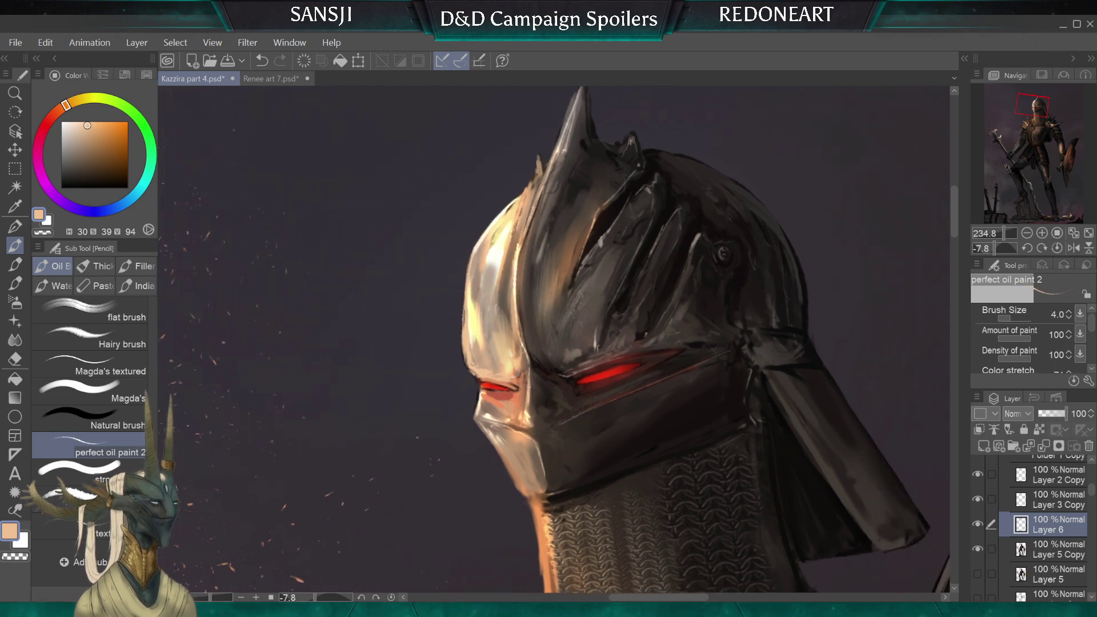
{"action": "scroll", "coordinate": [622, 321], "scroll_direction": "down", "scroll_amount": 3}
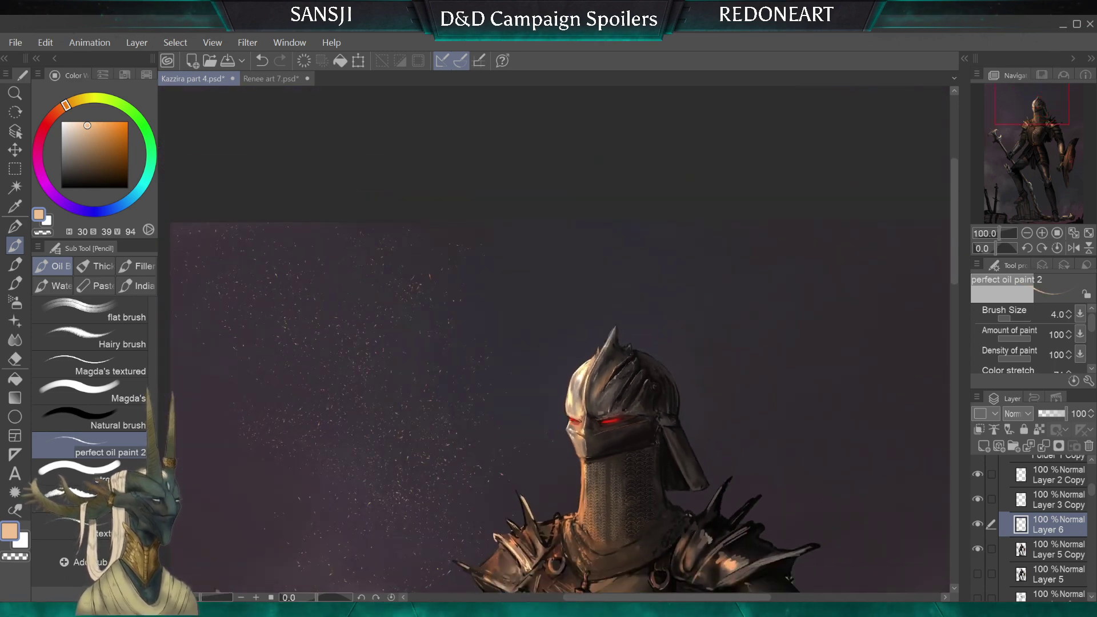
Soften the new paint along the helmet's lit front and eye with the Soft eraser at sizes 40 down to 7
{"action": "left_click", "coordinate": [15, 359]}
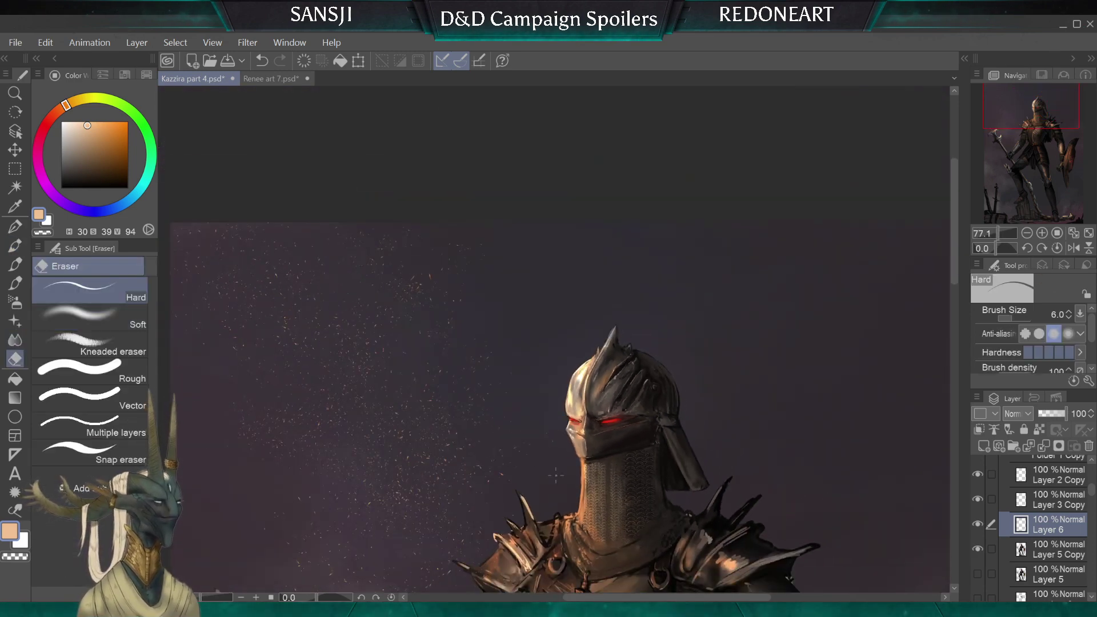
{"action": "left_click", "coordinate": [90, 314]}
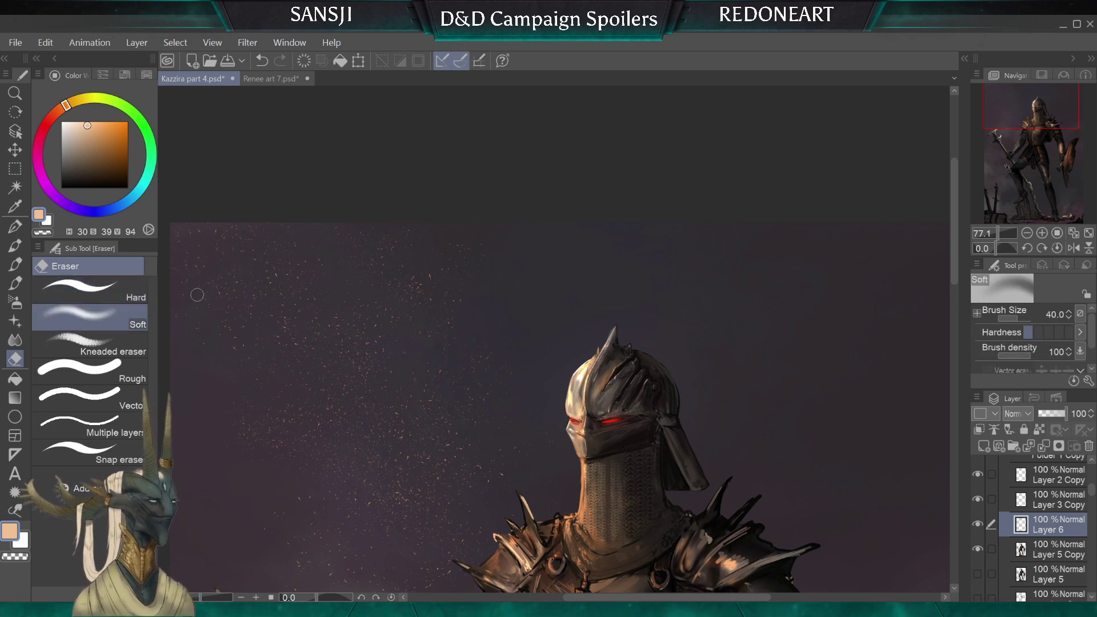
{"action": "left_click_drag", "start_coordinate": [570, 419], "coordinate": [558, 385]}
{"action": "key", "text": "bracketleft"}
{"action": "key", "text": "bracketleft"}
{"action": "key", "text": "bracketleft"}
{"action": "key", "text": "bracketleft"}
{"action": "key", "text": "bracketleft"}
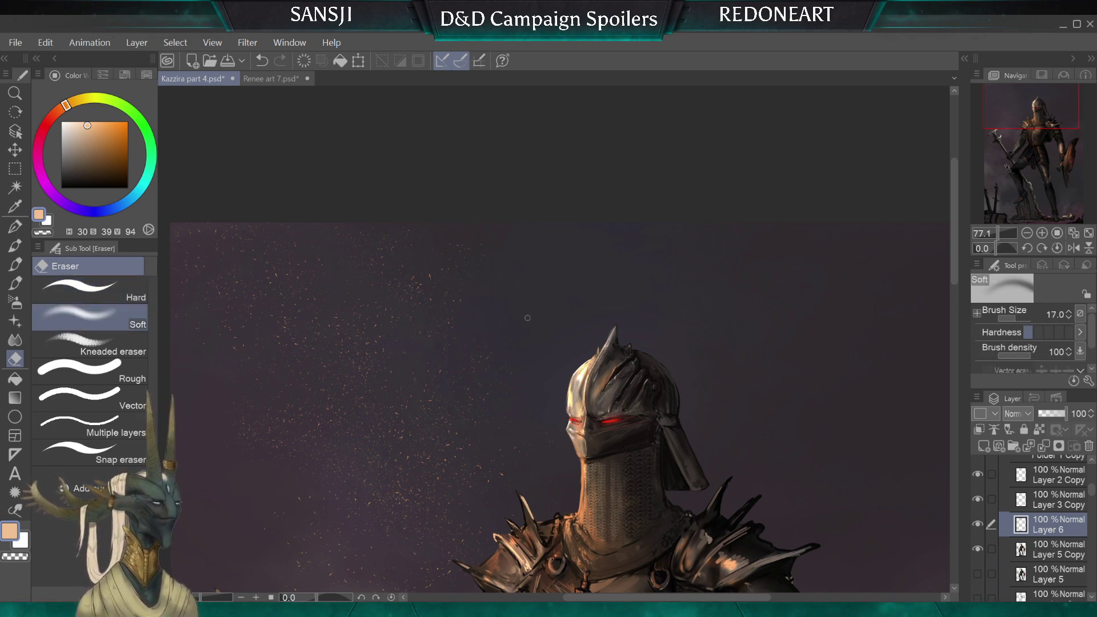
{"action": "left_click_drag", "start_coordinate": [523, 304], "coordinate": [564, 148]}
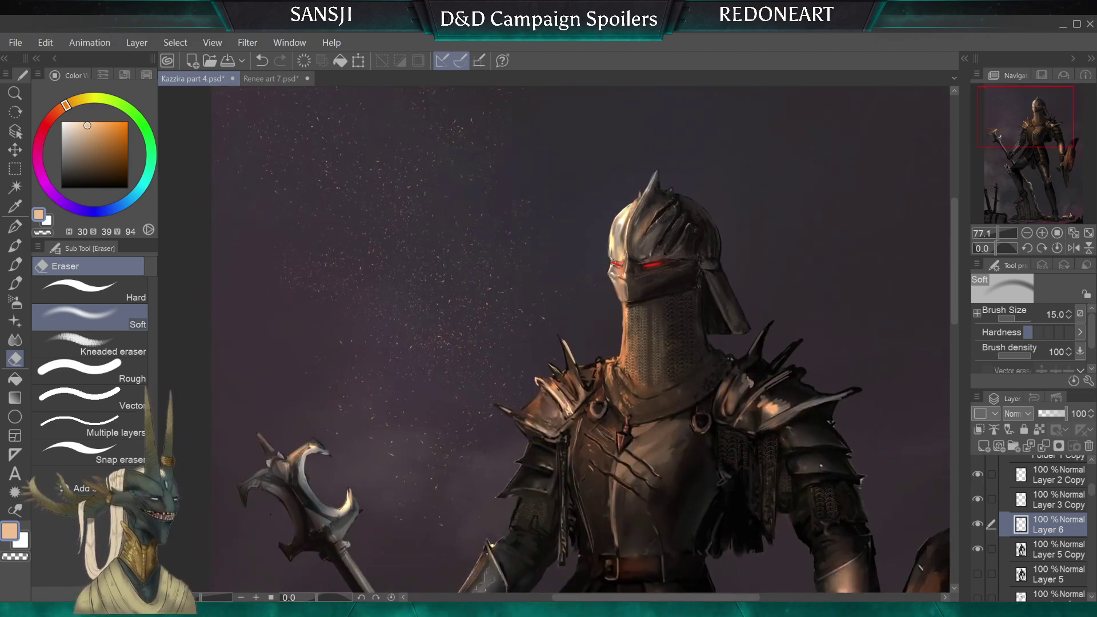
{"action": "key", "text": "bracketleft"}
{"action": "key", "text": "bracketleft"}
{"action": "key", "text": "bracketleft"}
{"action": "key", "text": "bracketleft"}
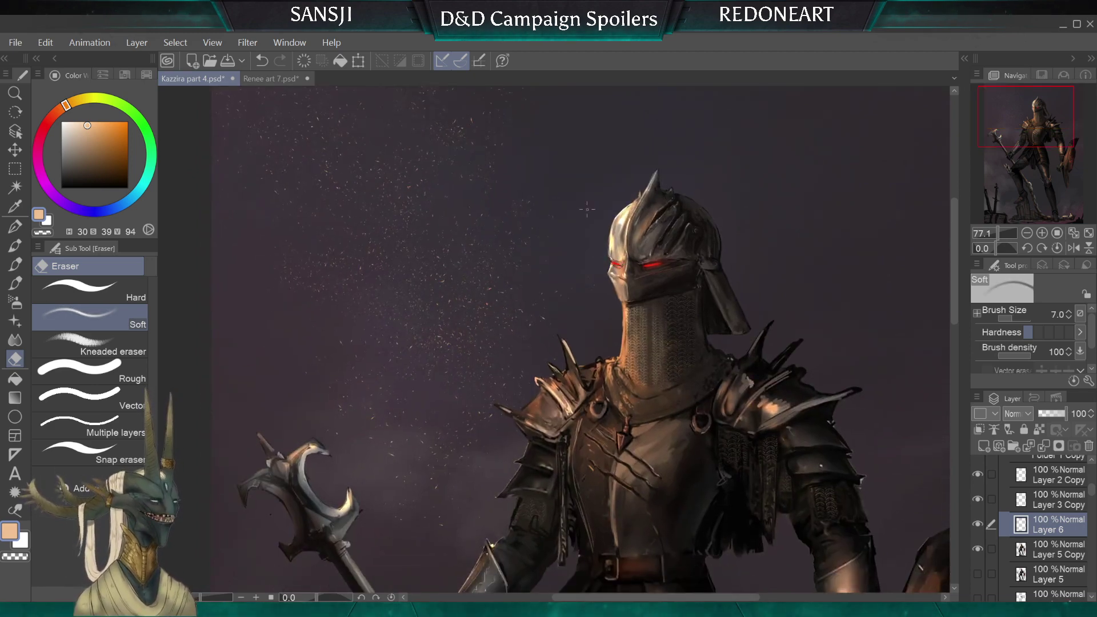
Define the chin's underside where it meets the neck in sampled near-black and orange, using perfect oil paint 2 at sizes 2.5 to 5
{"action": "left_click", "coordinate": [15, 246]}
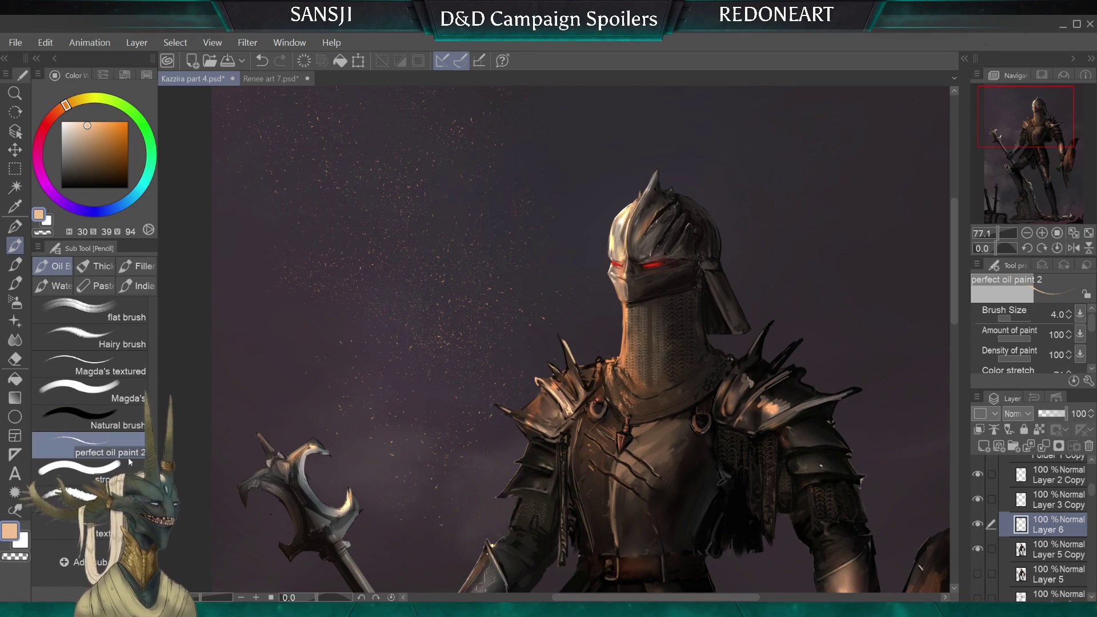
{"action": "key", "text": "bracketleft"}
{"action": "scroll", "coordinate": [613, 248], "scroll_direction": "up", "scroll_amount": 5}
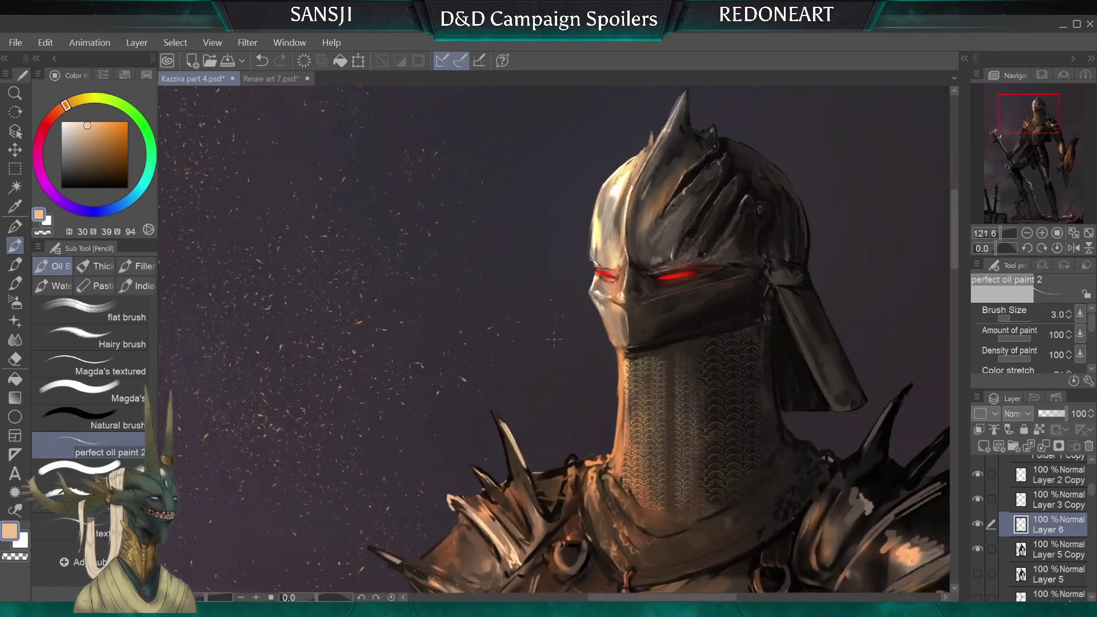
{"action": "left_click", "coordinate": [645, 371], "text": "alt"}
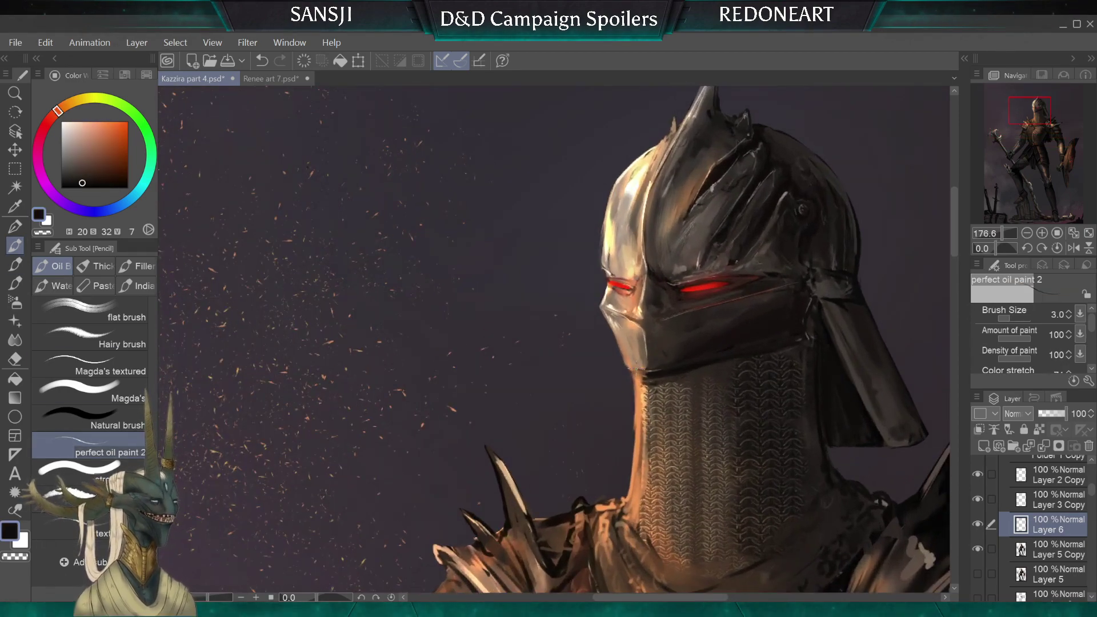
{"action": "left_click", "coordinate": [638, 380], "text": "alt"}
{"action": "key", "text": "bracketleft"}
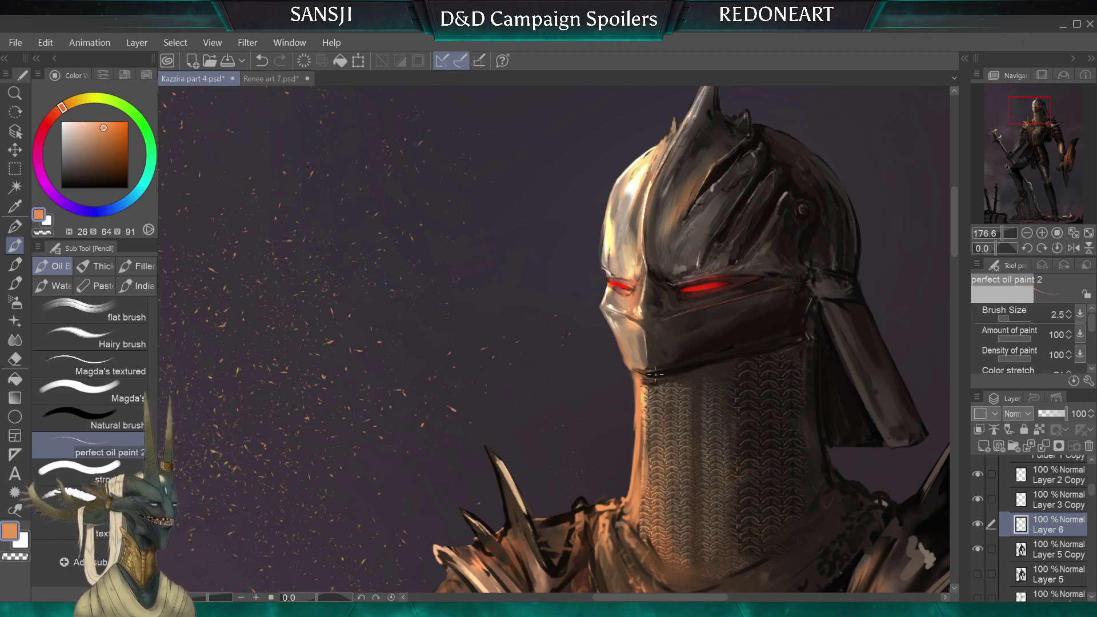
{"action": "key", "text": "bracketright"}
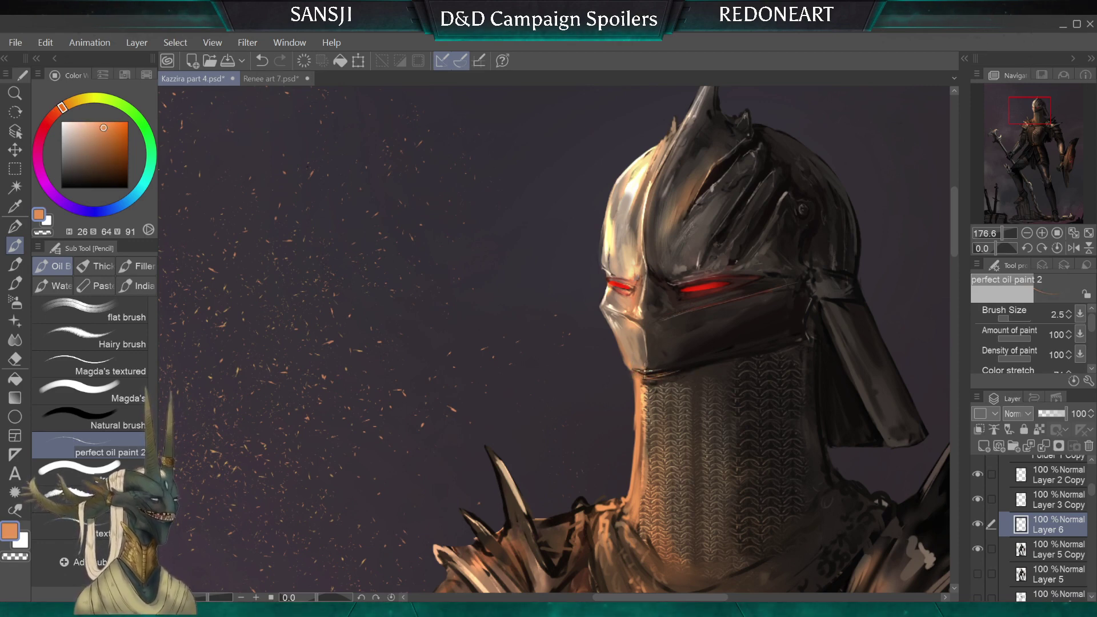
{"action": "key", "text": "bracketright"}
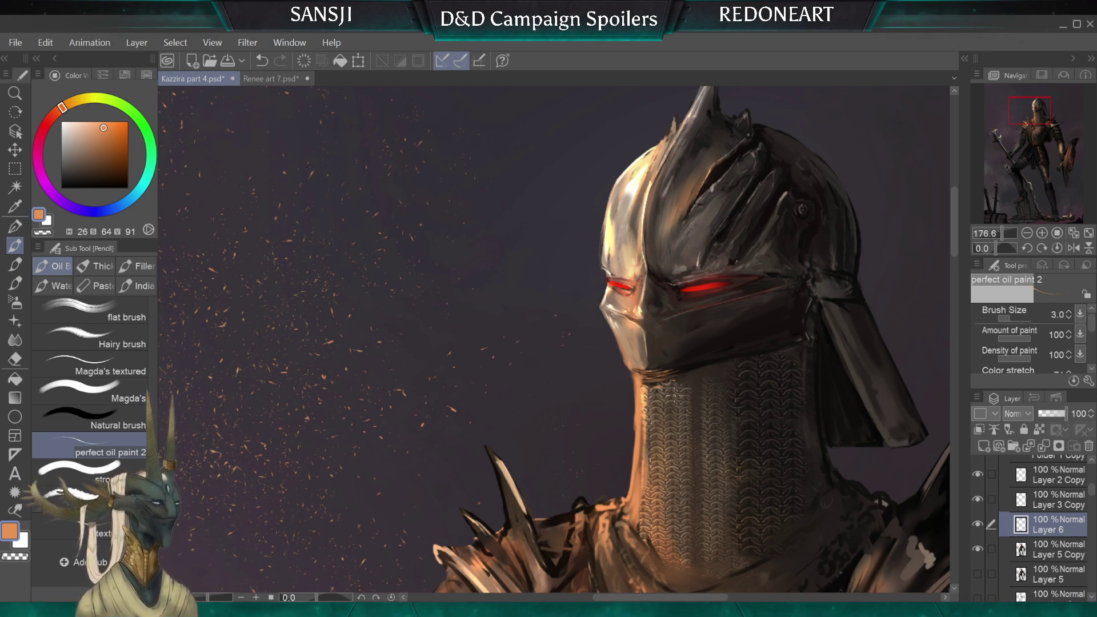
{"action": "key", "text": "bracketright"}
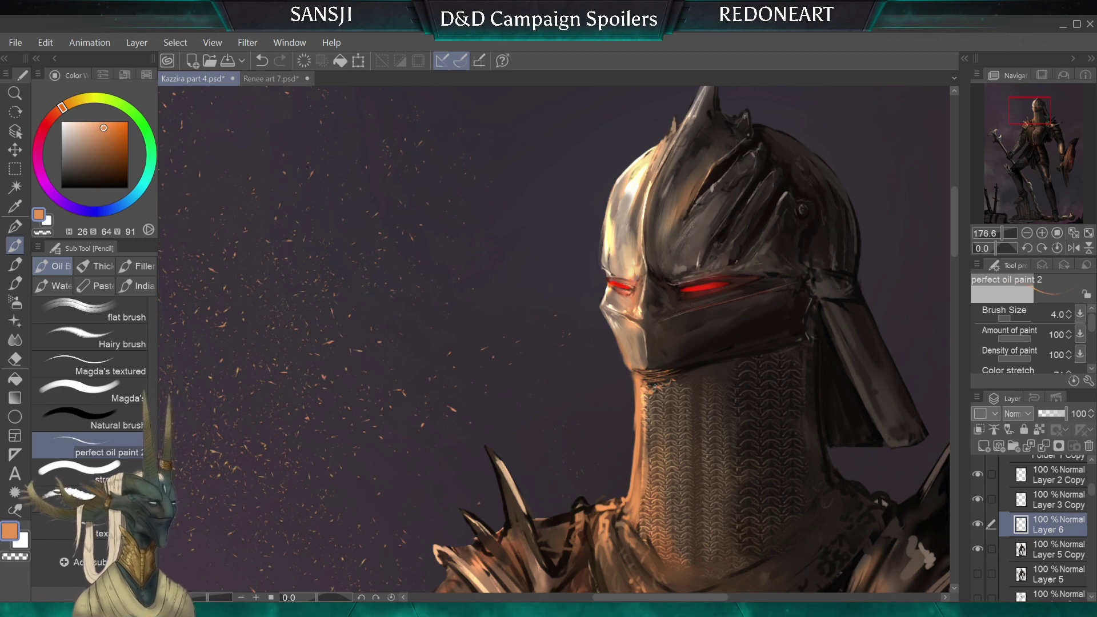
{"action": "key", "text": "bracketright"}
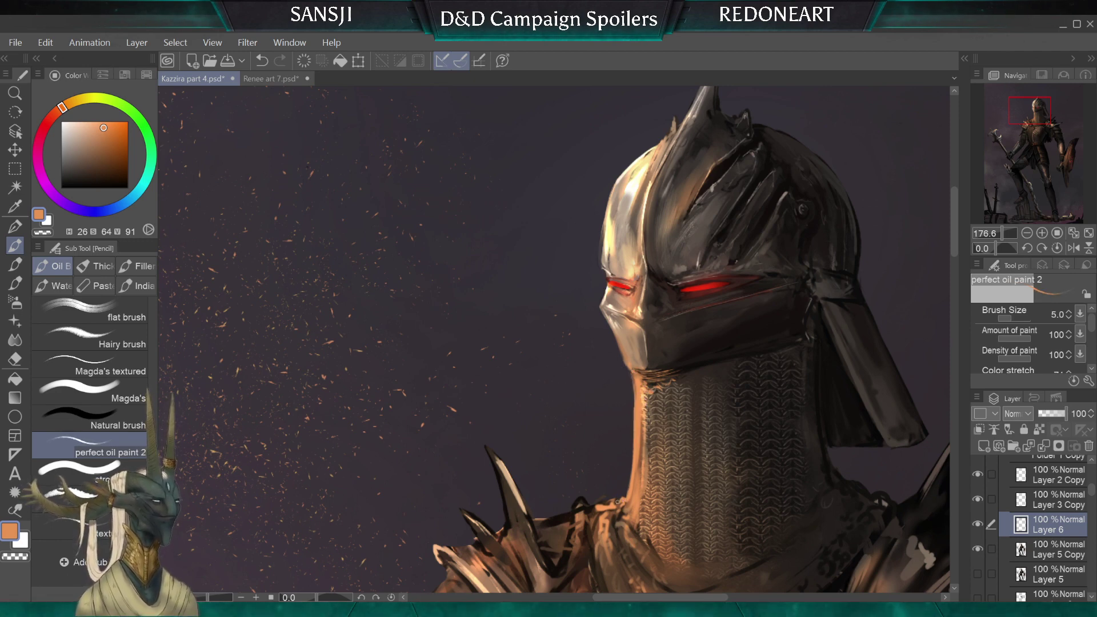
Refine the lit edge of the chainmail neck in sampled dark brown, using perfect oil paint 2 at sizes 4 to 7
{"action": "left_click", "coordinate": [634, 527], "text": "alt"}
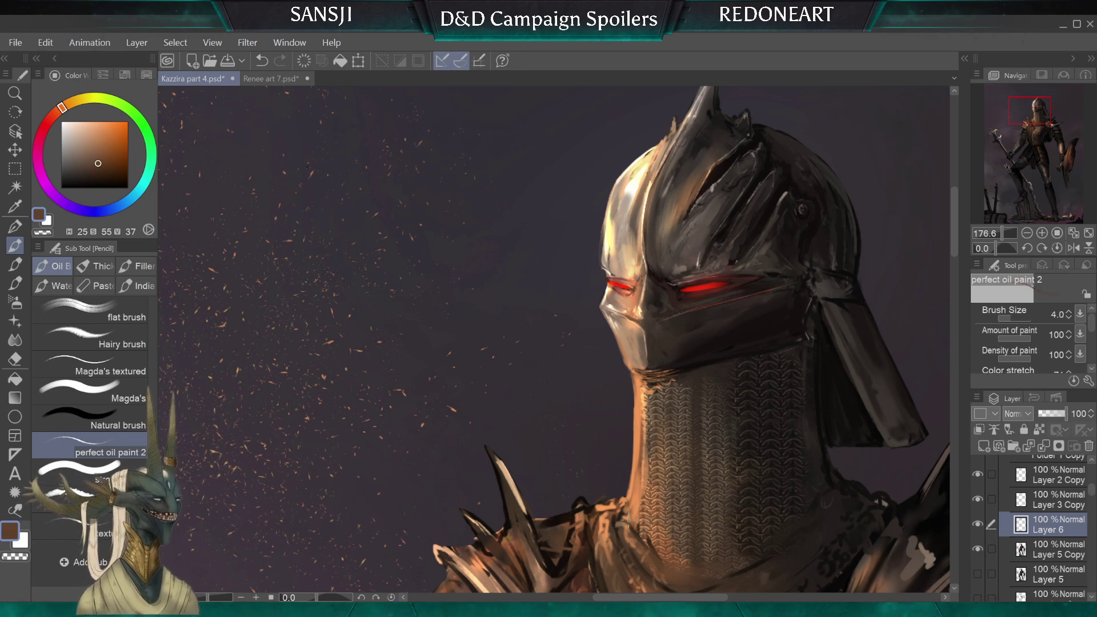
{"action": "key", "text": "bracketleft"}
{"action": "key", "text": "bracketleft"}
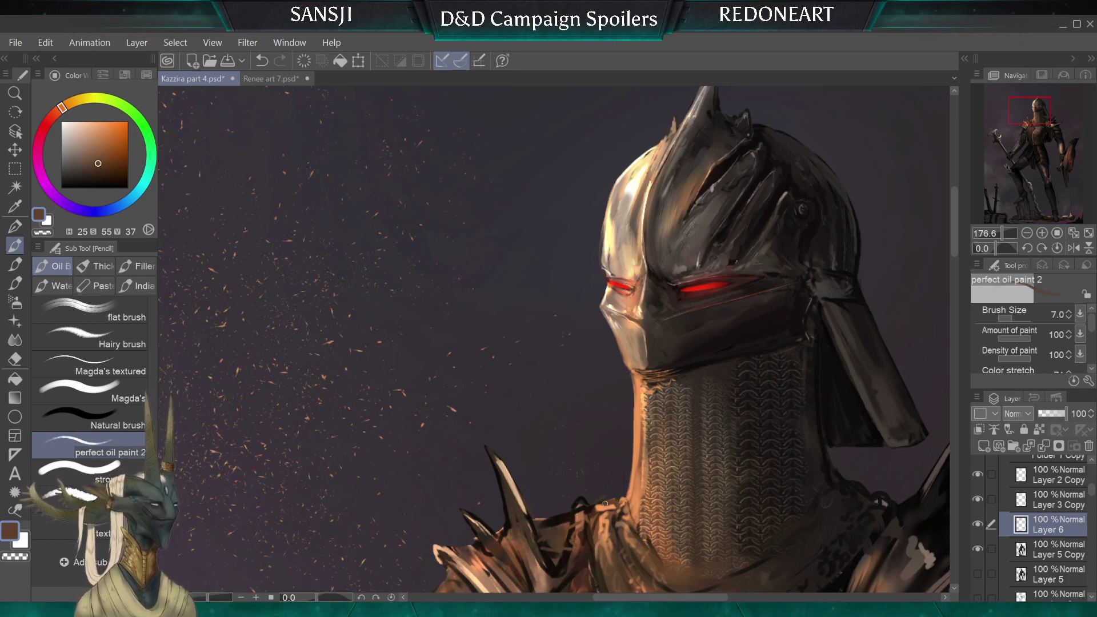
{"action": "key", "text": "bracketright"}
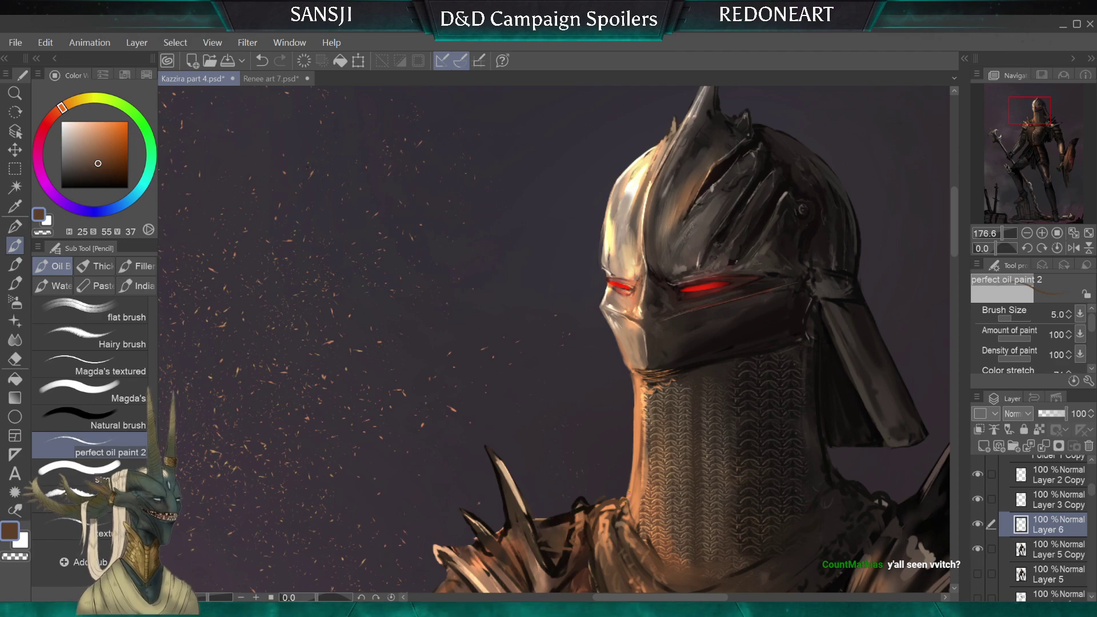
{"action": "left_click_drag", "start_coordinate": [636, 421], "coordinate": [629, 498]}
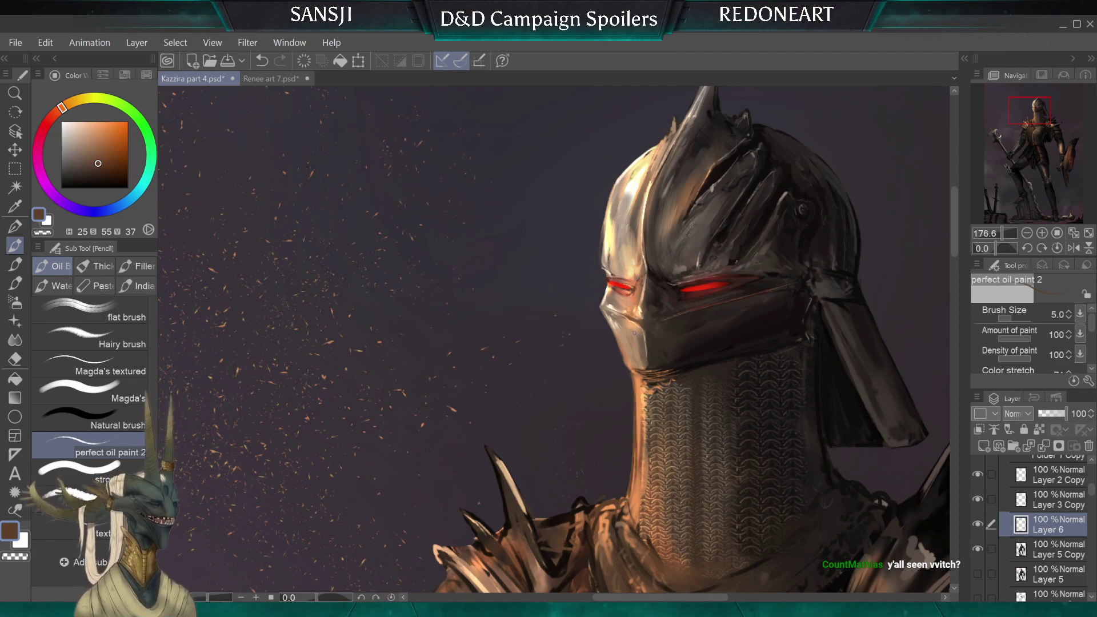
Touch up the helmet's jaw edge above the neck in sampled medium brown, using perfect oil paint 2 at sizes 2.5 and 2
{"action": "scroll", "coordinate": [635, 309], "scroll_direction": "down", "scroll_amount": 5}
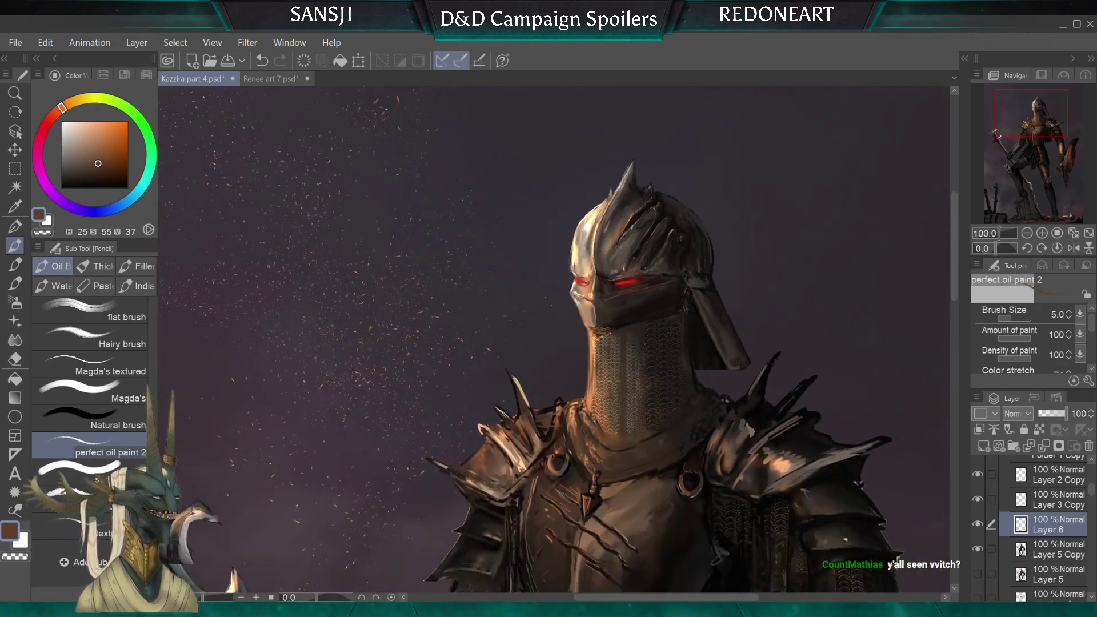
{"action": "scroll", "coordinate": [635, 309], "scroll_direction": "down", "scroll_amount": 4}
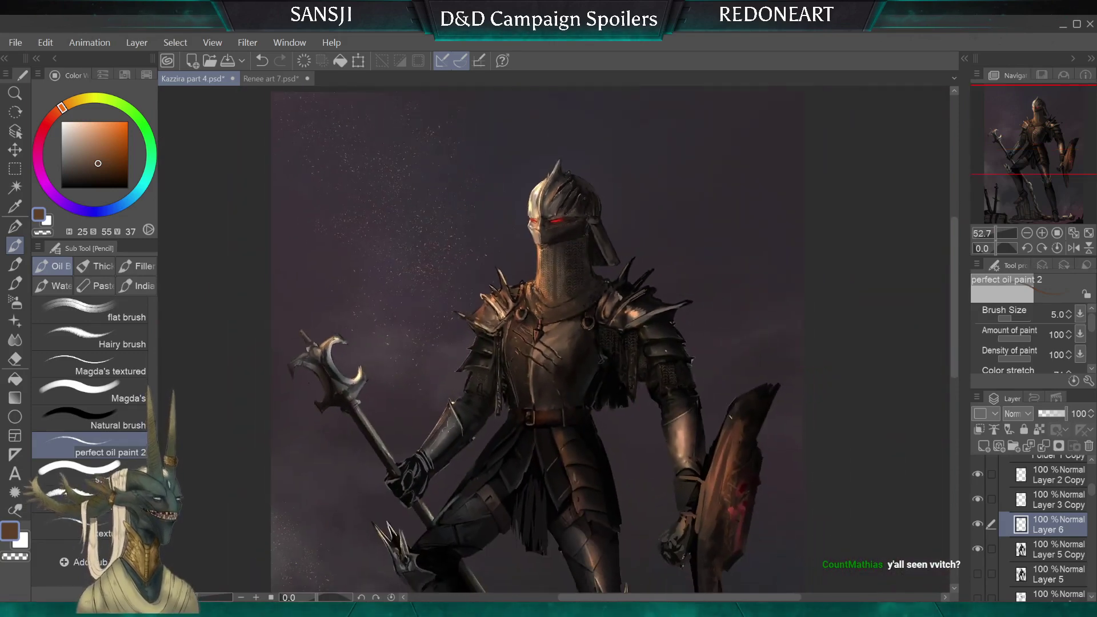
{"action": "scroll", "coordinate": [582, 377], "scroll_direction": "down", "scroll_amount": 3}
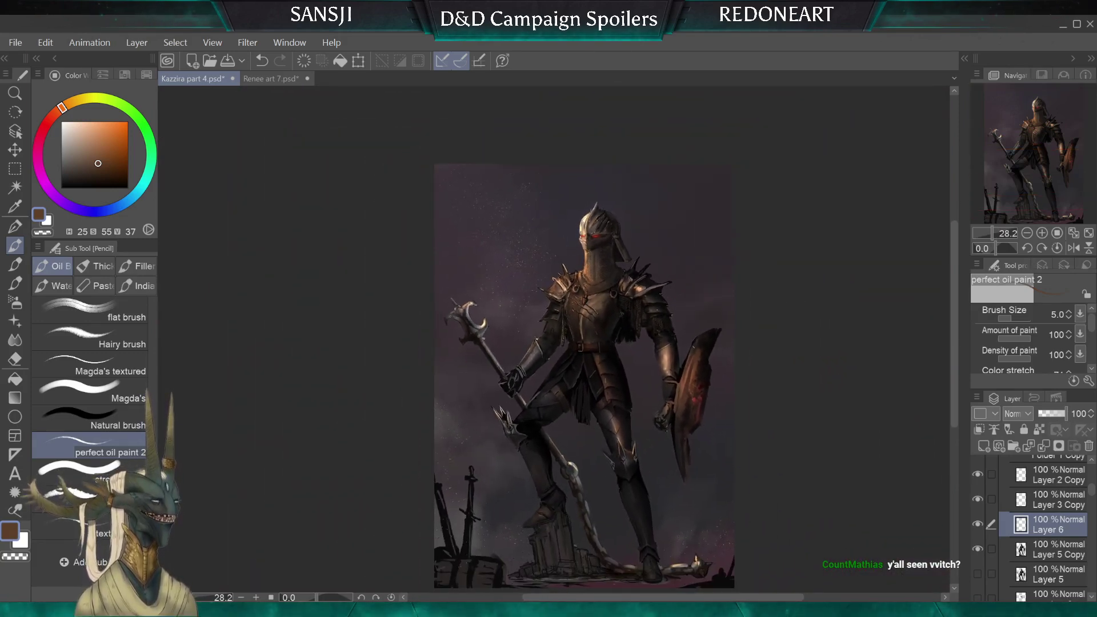
{"action": "scroll", "coordinate": [556, 201], "scroll_direction": "up", "scroll_amount": 4}
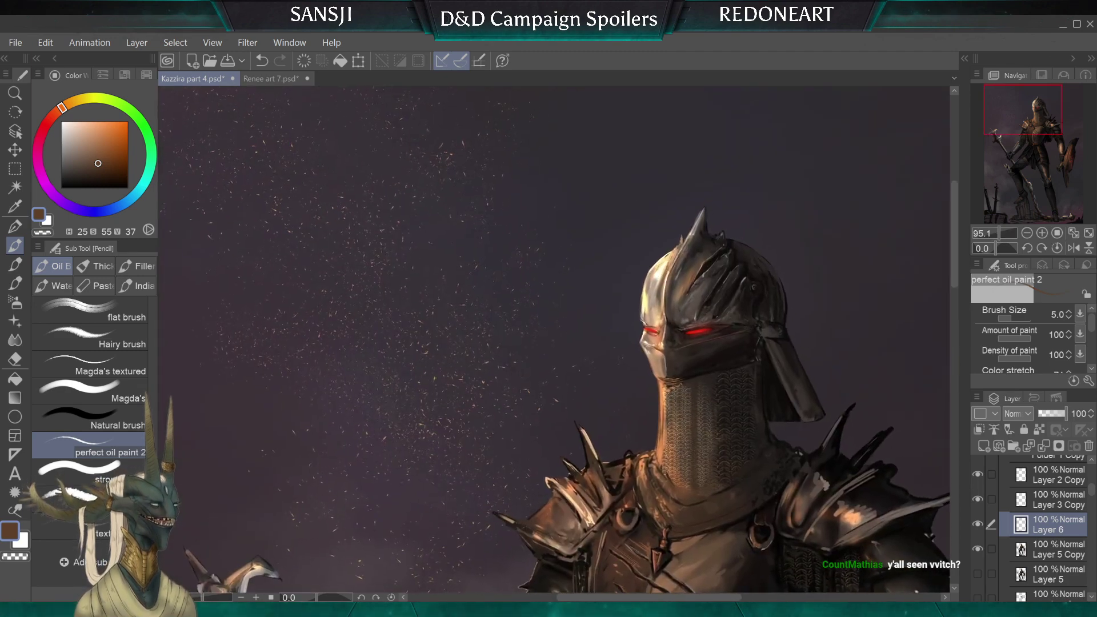
{"action": "left_click", "coordinate": [675, 378], "text": "alt"}
{"action": "key", "text": "bracketleft"}
{"action": "key", "text": "bracketleft"}
{"action": "key", "text": "bracketleft"}
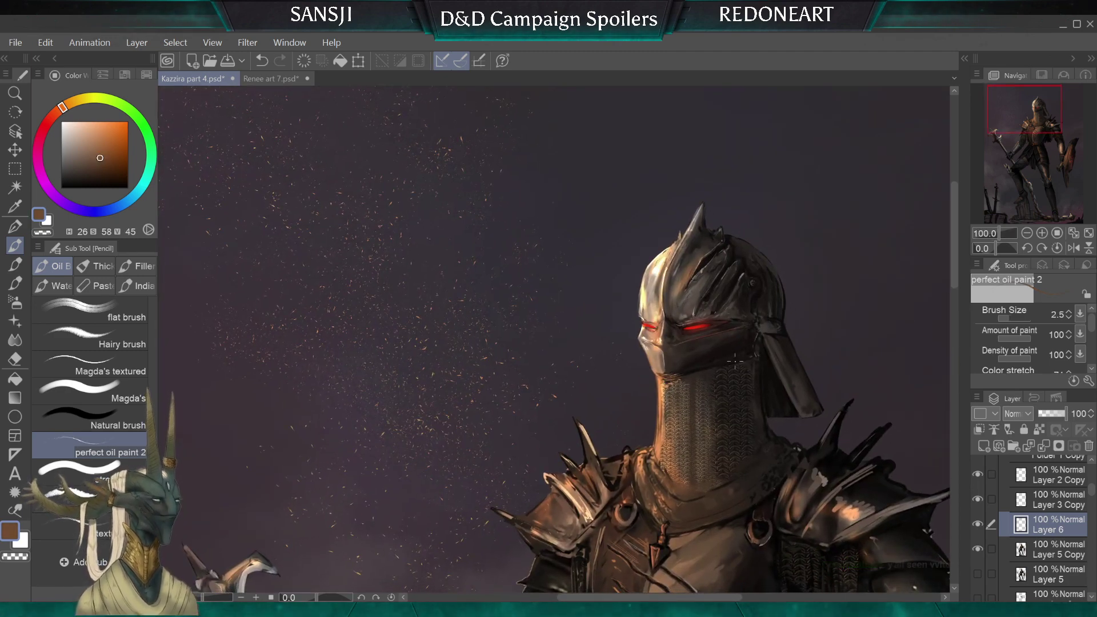
{"action": "key", "text": "bracketright"}
{"action": "key", "text": "bracketright"}
{"action": "key", "text": "bracketright"}
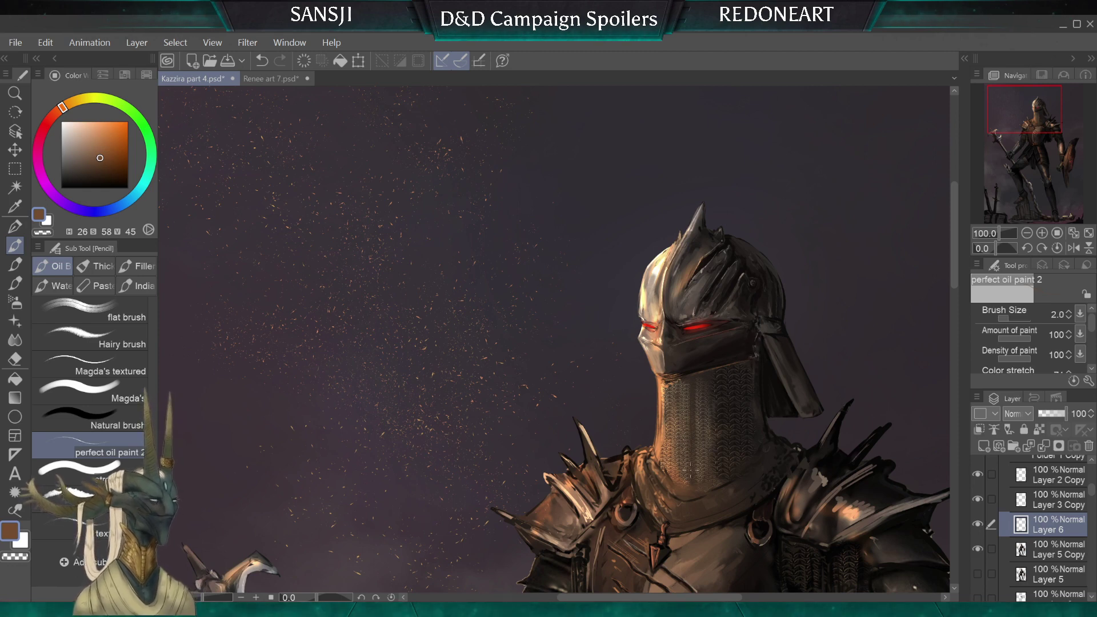
Add fine brown strokes along the lower edge of the helmet's rear flap, using perfect oil paint 2 at sizes 2 to 3
{"action": "key", "text": "bracketleft"}
{"action": "key", "text": "bracketleft"}
{"action": "key", "text": "bracketright"}
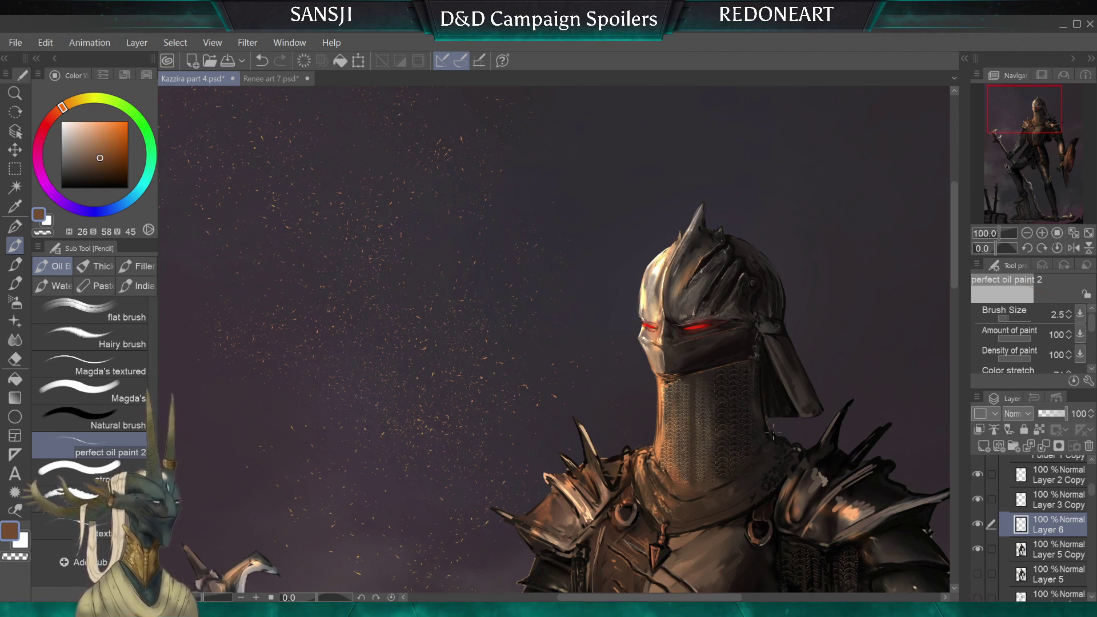
{"action": "key", "text": "bracketright"}
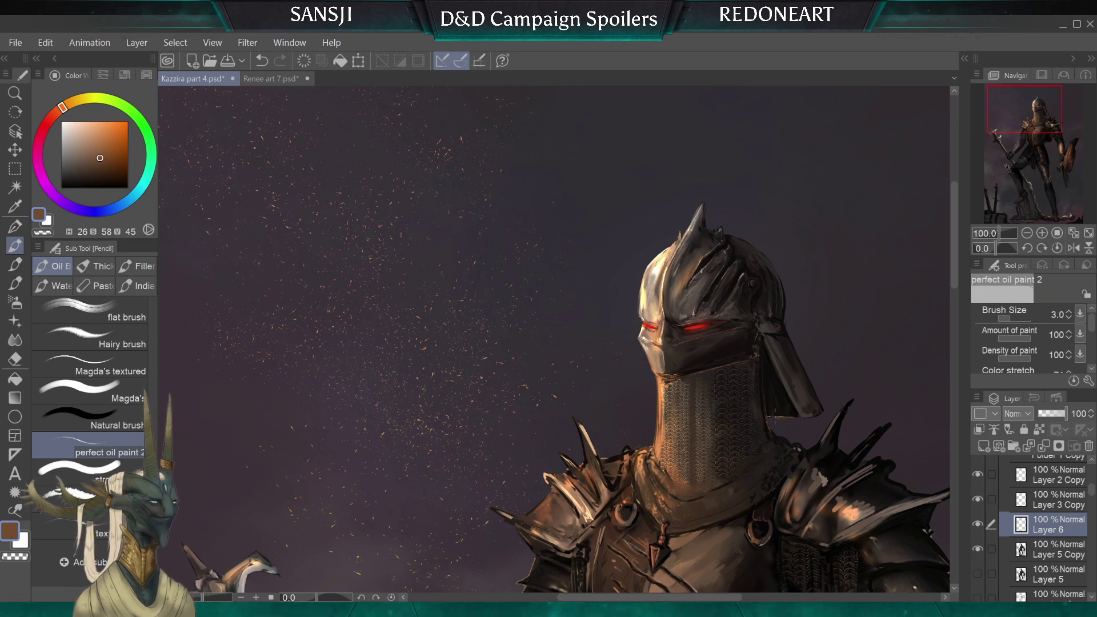
{"action": "key", "text": "bracketleft"}
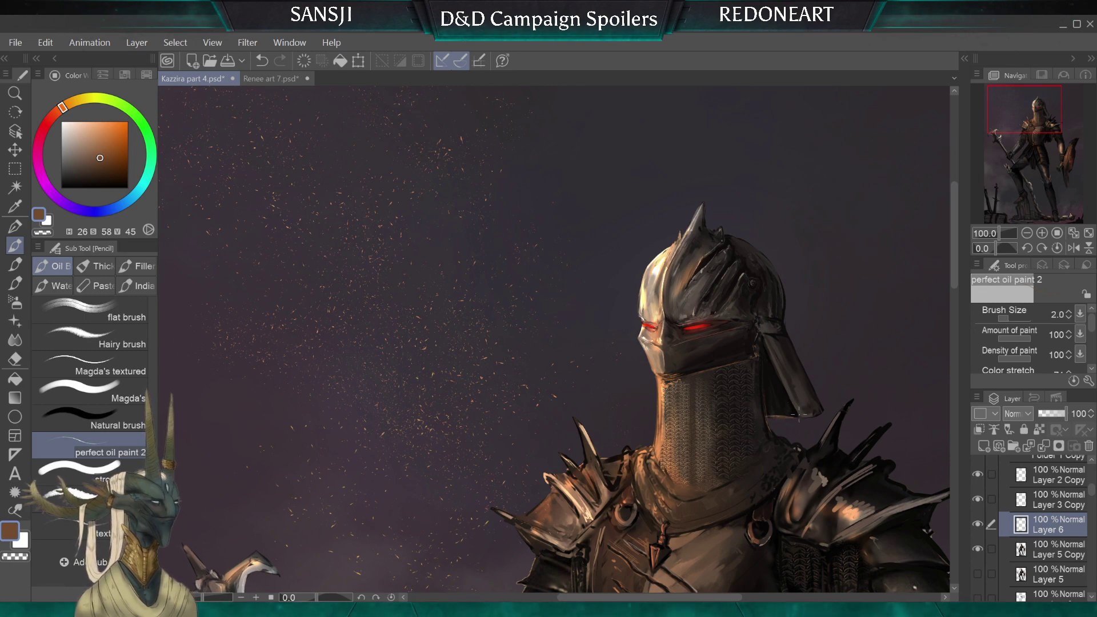
Paint the gap between the thigh plates below the belt with the Chainmail6 brush at size 150, in grey-brown and sampled near-black
{"action": "scroll", "coordinate": [614, 355], "scroll_direction": "down", "scroll_amount": 5}
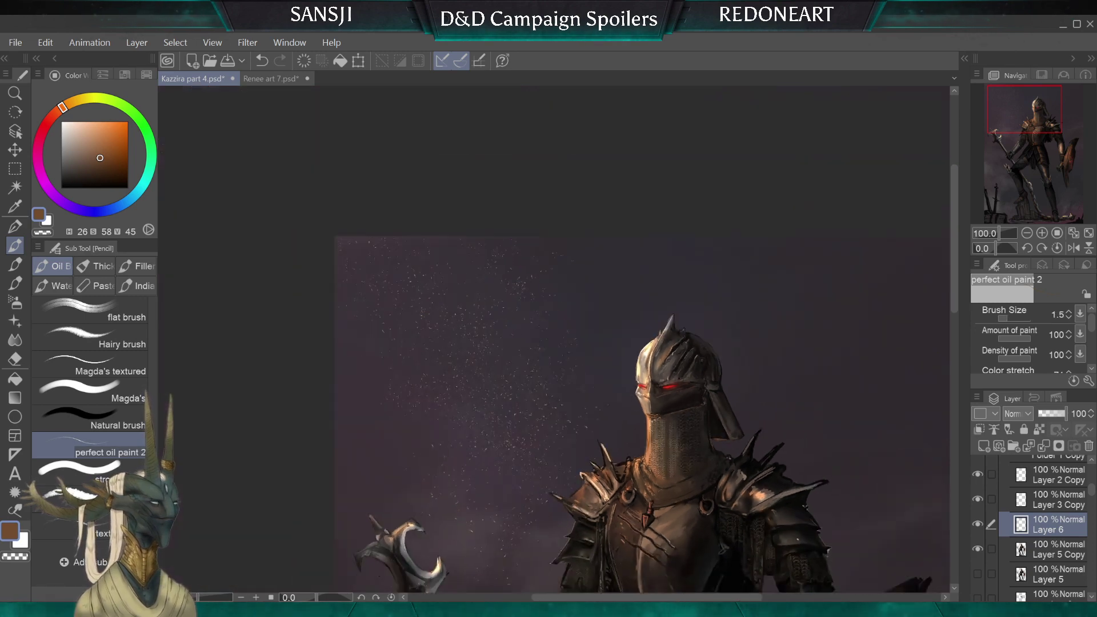
{"action": "scroll", "coordinate": [615, 400], "scroll_direction": "down", "scroll_amount": 1}
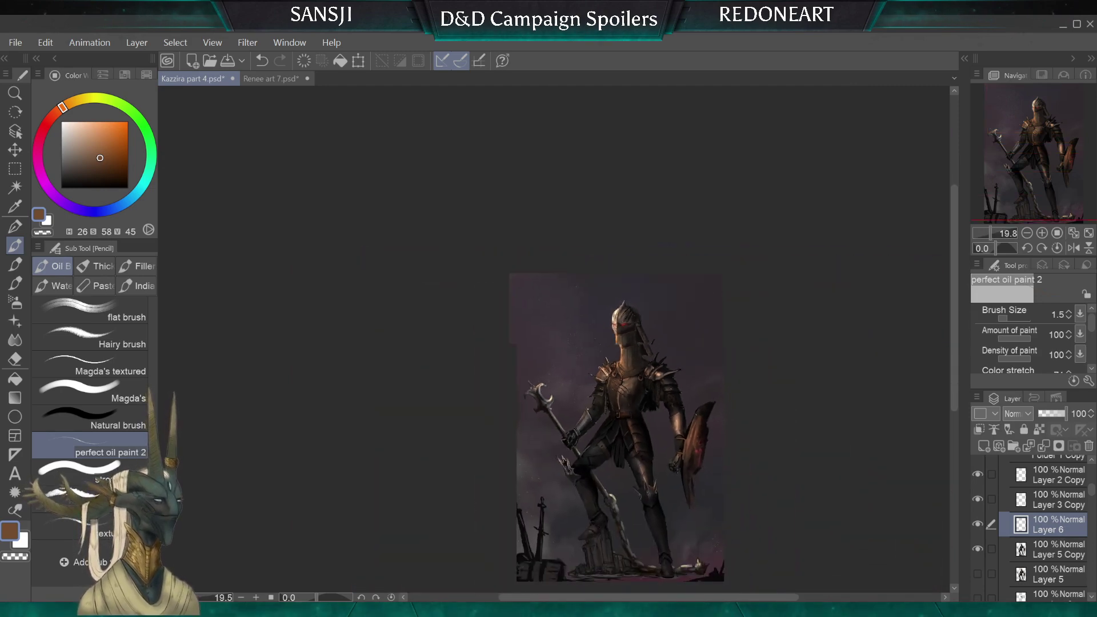
{"action": "scroll", "coordinate": [615, 400], "scroll_direction": "up", "scroll_amount": 3}
{"action": "scroll", "coordinate": [615, 354], "scroll_direction": "up", "scroll_amount": 1}
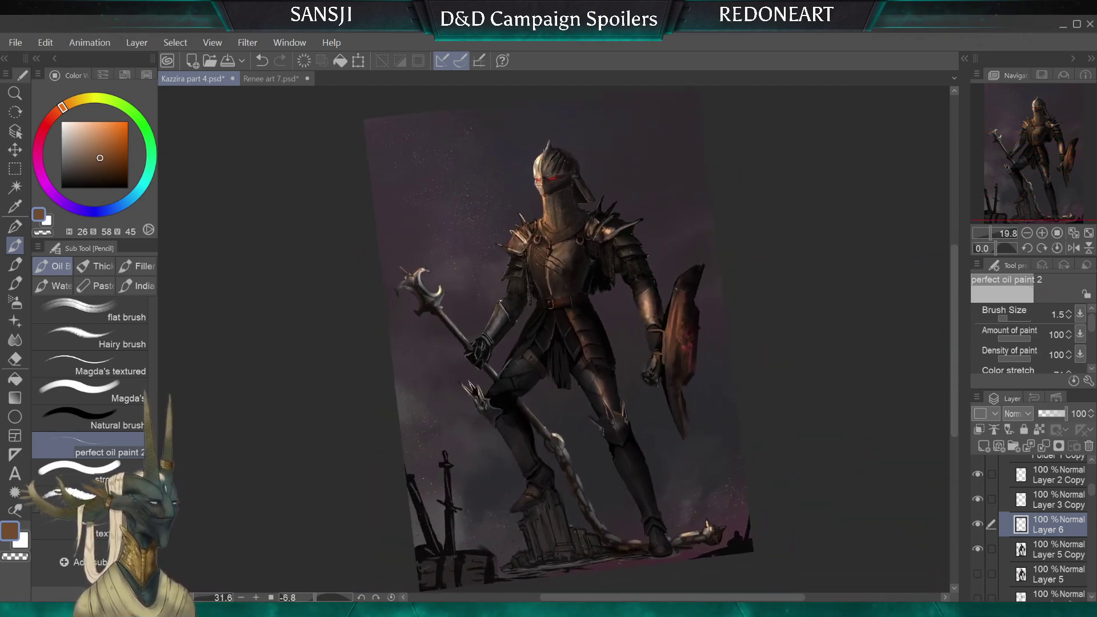
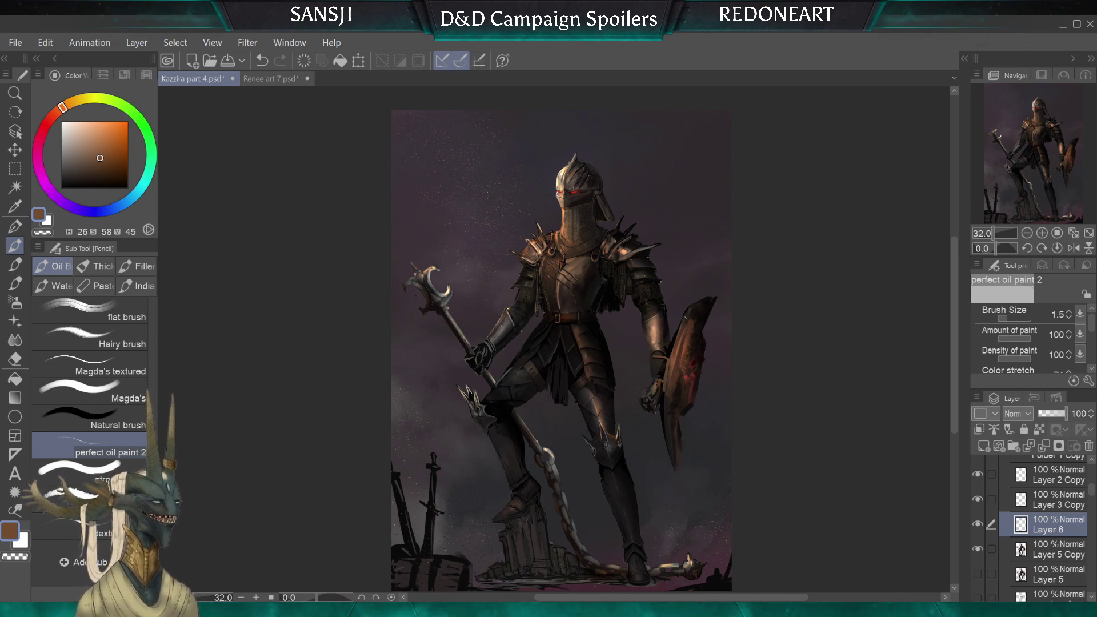
{"action": "left_click", "coordinate": [15, 264]}
{"action": "left_click", "coordinate": [15, 284]}
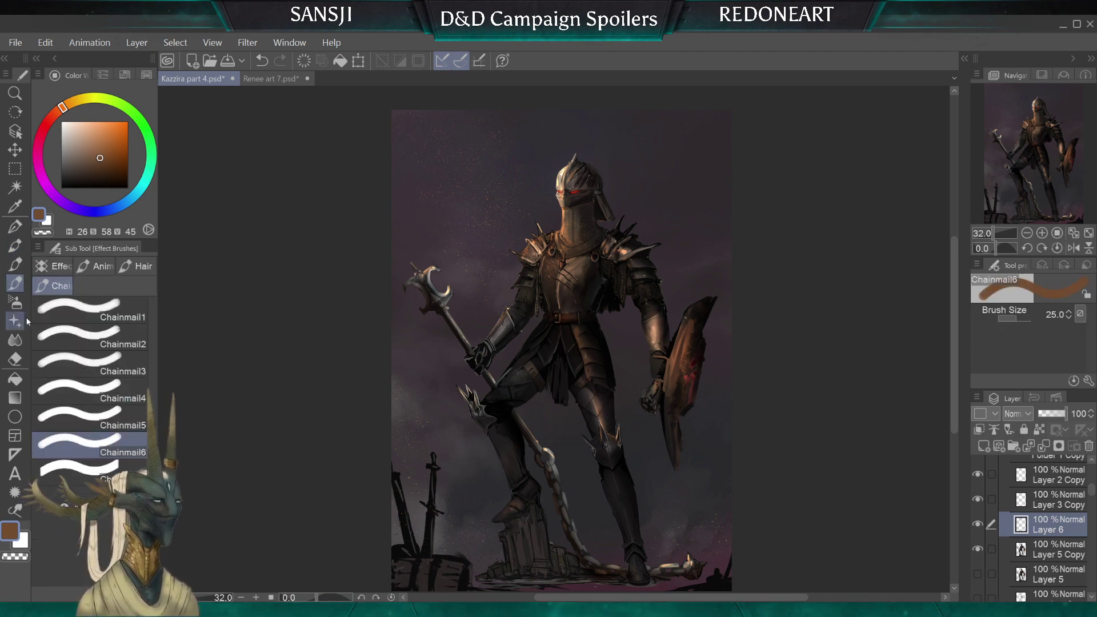
{"action": "left_click", "coordinate": [72, 163]}
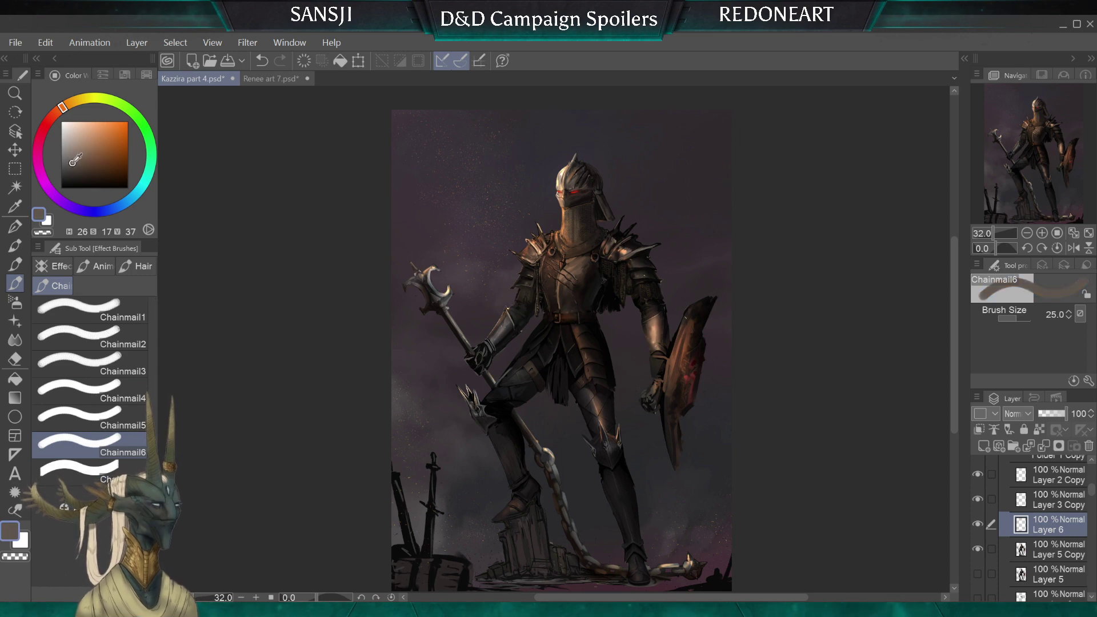
{"action": "key", "text": "bracketright"}
{"action": "key", "text": "bracketright"}
{"action": "key", "text": "bracketright"}
{"action": "key", "text": "bracketright"}
{"action": "key", "text": "bracketright"}
{"action": "key", "text": "bracketright"}
{"action": "key", "text": "bracketright"}
{"action": "key", "text": "bracketright"}
{"action": "key", "text": "bracketright"}
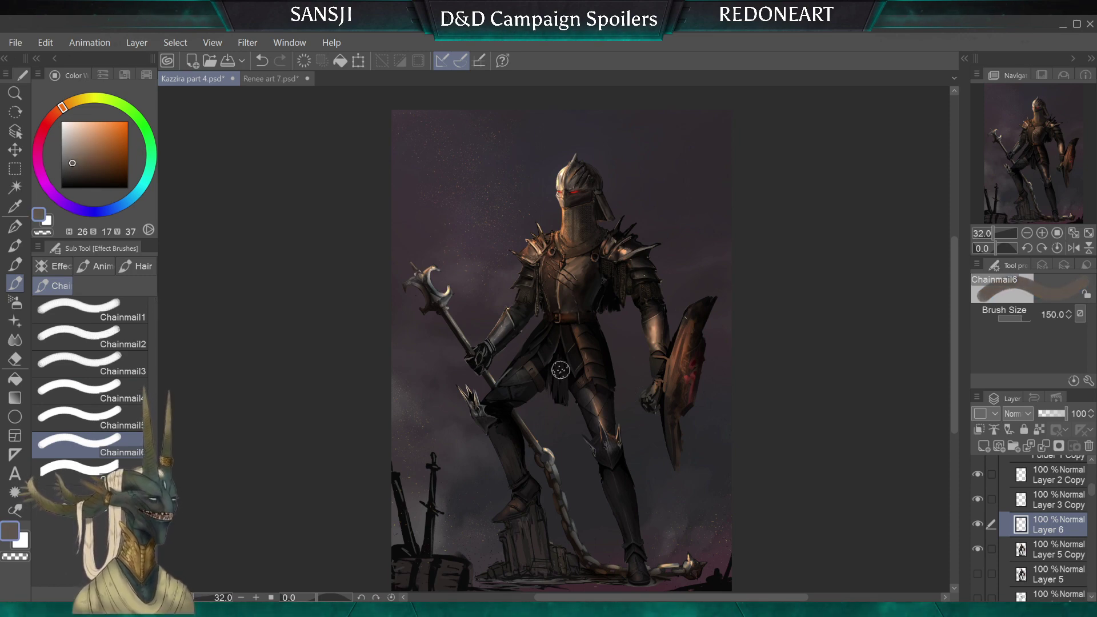
{"action": "left_click", "coordinate": [559, 365]}
{"action": "left_click", "coordinate": [568, 357], "text": "alt"}
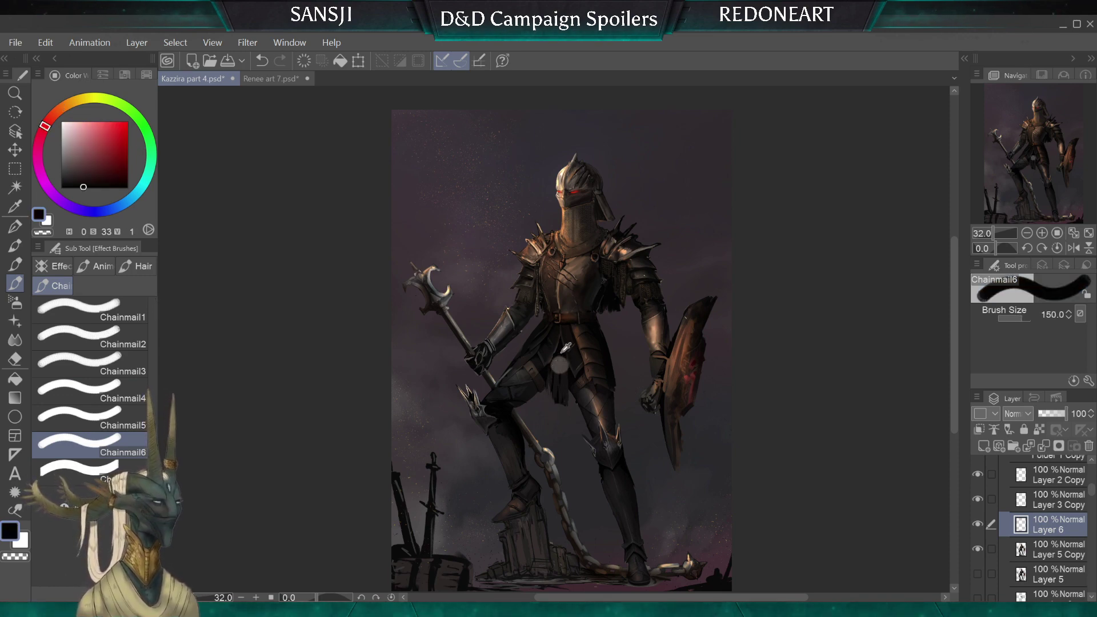
{"action": "left_click_drag", "start_coordinate": [560, 365], "coordinate": [560, 384]}
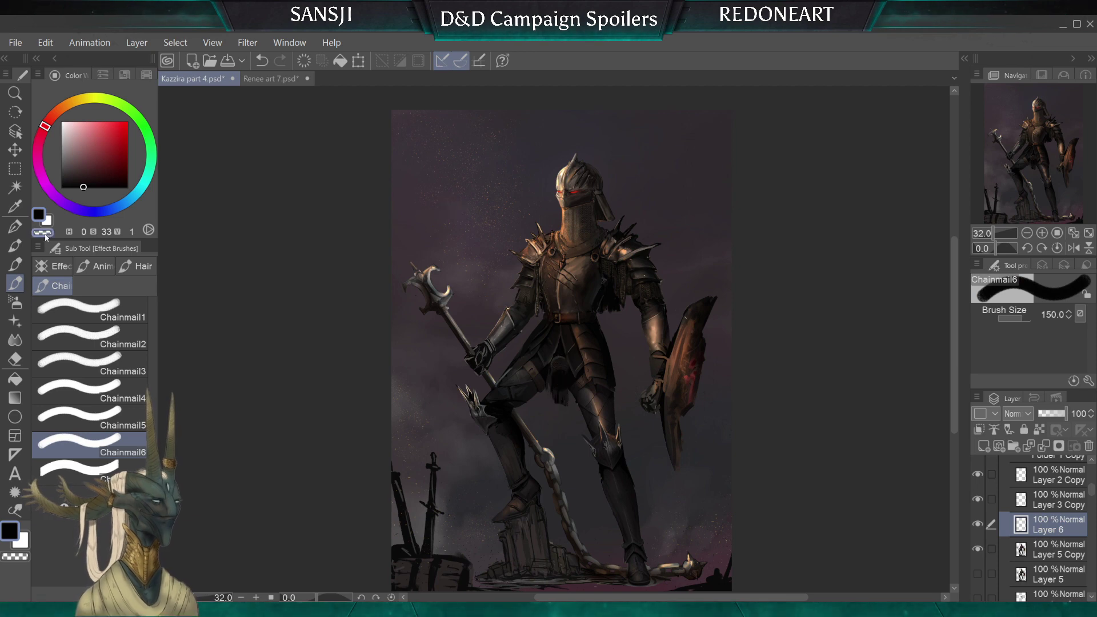
Erase the new chainmail paint over the central waist cloth with the Soft eraser at sizes 50 to 80
{"action": "key", "text": "e"}
{"action": "key", "text": "bracketright"}
{"action": "key", "text": "bracketright"}
{"action": "key", "text": "bracketright"}
{"action": "key", "text": "bracketright"}
{"action": "key", "text": "bracketright"}
{"action": "key", "text": "bracketright"}
{"action": "key", "text": "bracketright"}
{"action": "key", "text": "bracketright"}
{"action": "key", "text": "bracketright"}
{"action": "key", "text": "bracketright"}
{"action": "key", "text": "bracketright"}
{"action": "key", "text": "bracketright"}
{"action": "key", "text": "bracketright"}
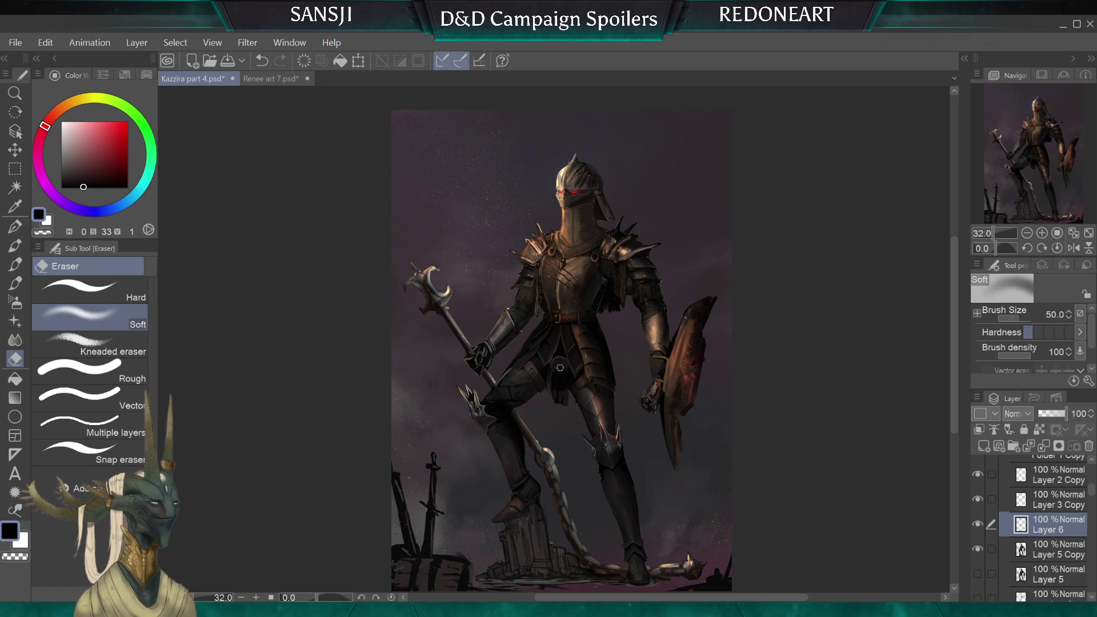
{"action": "left_click_drag", "start_coordinate": [559, 379], "coordinate": [559, 348]}
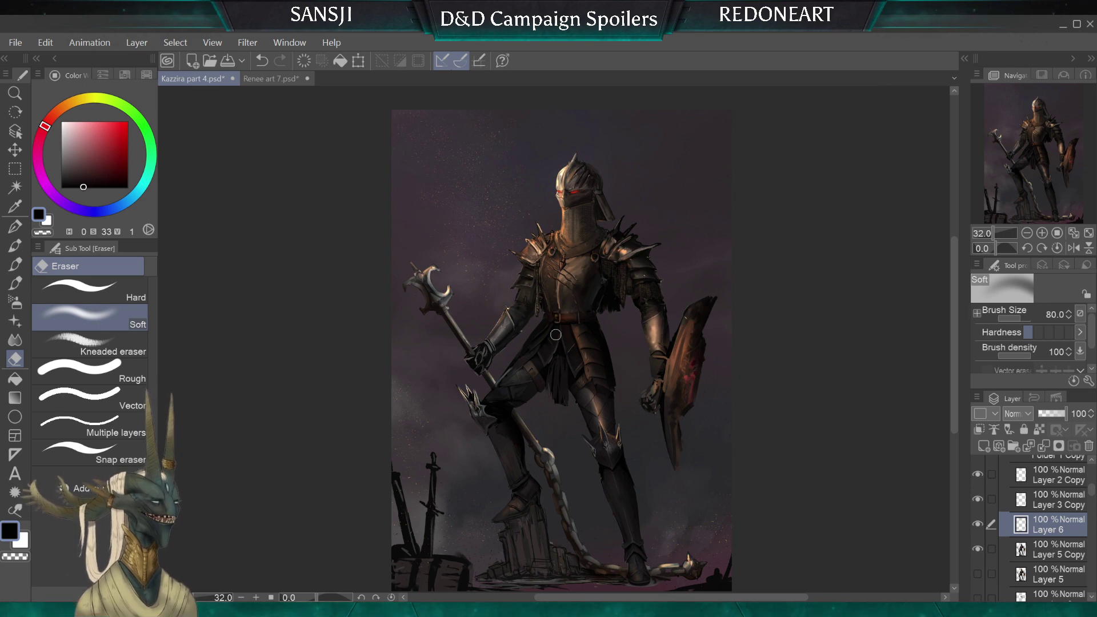
Repaint near-black chainmail over the central cloth below the belt with the Chainmail6 brush, enlarging it to 250 and reducing it to 200
{"action": "left_click", "coordinate": [16, 283]}
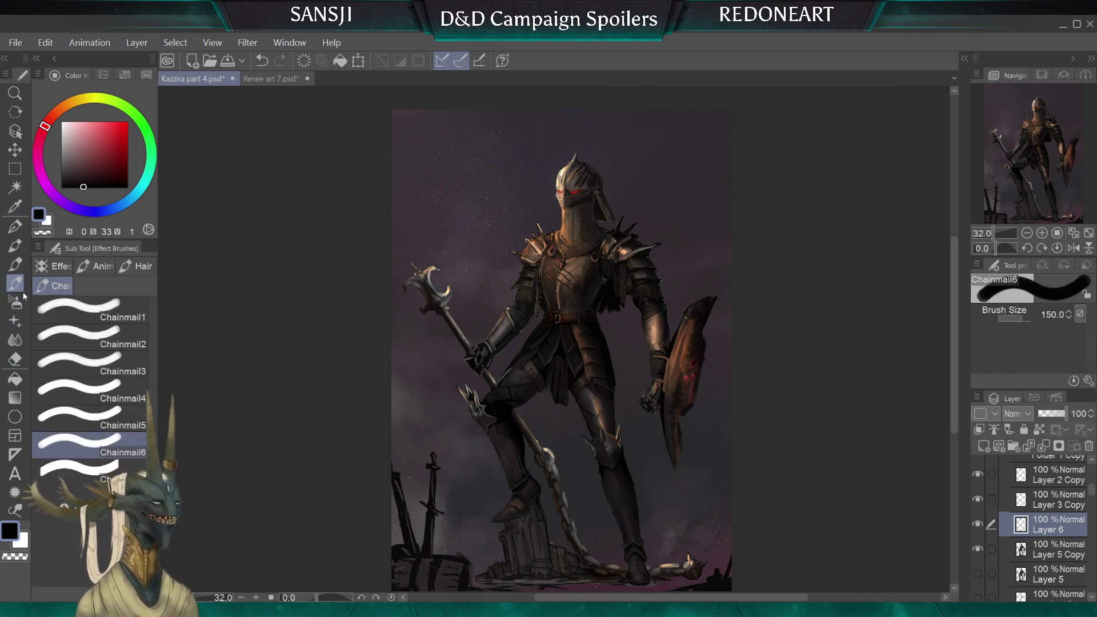
{"action": "key", "text": "bracketright"}
{"action": "key", "text": "bracketright"}
{"action": "key", "text": "bracketright"}
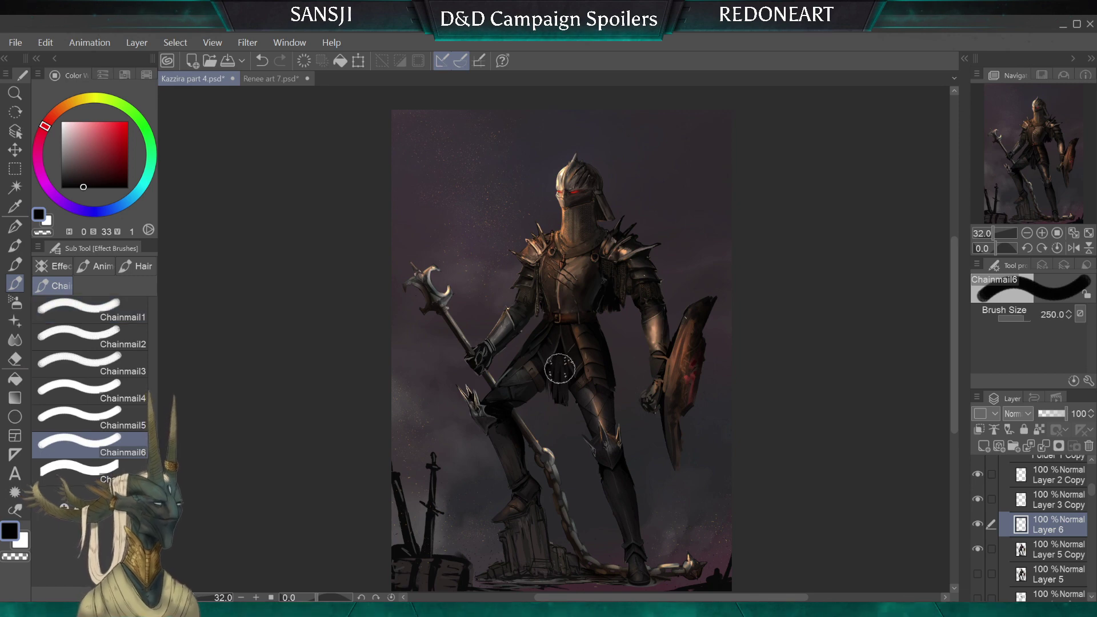
{"action": "key", "text": "bracketleft"}
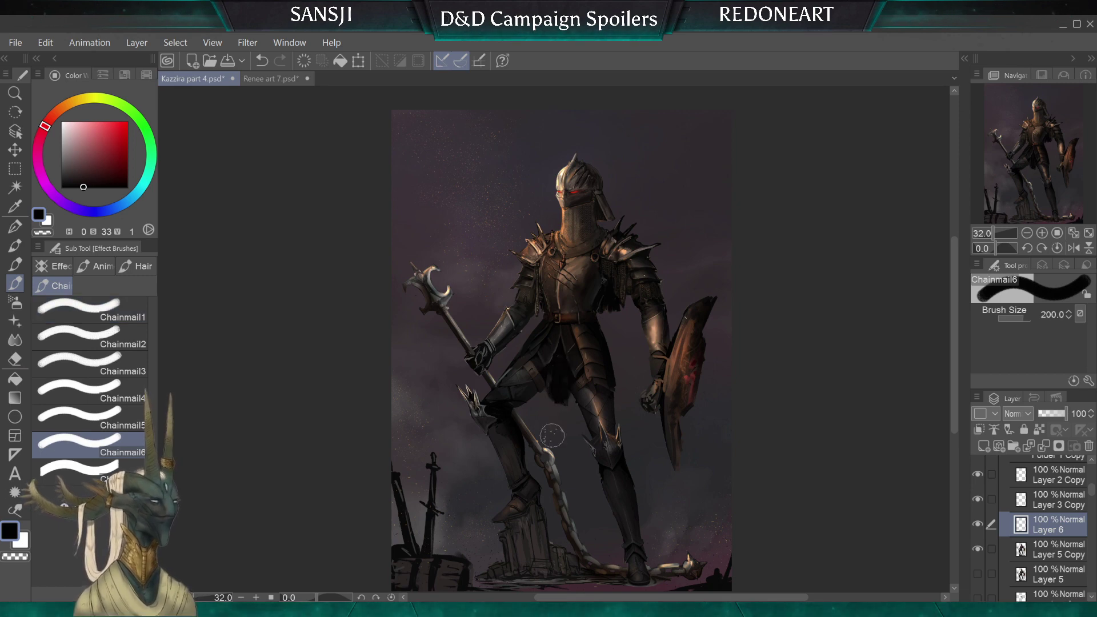
Paint dark olive-brown chainmail over the central waist cloth with Chainmail6 at size 250, and trim its excess with the Soft eraser at sizes 250 to 80
{"action": "left_click", "coordinate": [584, 240], "text": "alt"}
{"action": "left_click_drag", "start_coordinate": [561, 362], "coordinate": [562, 394]}
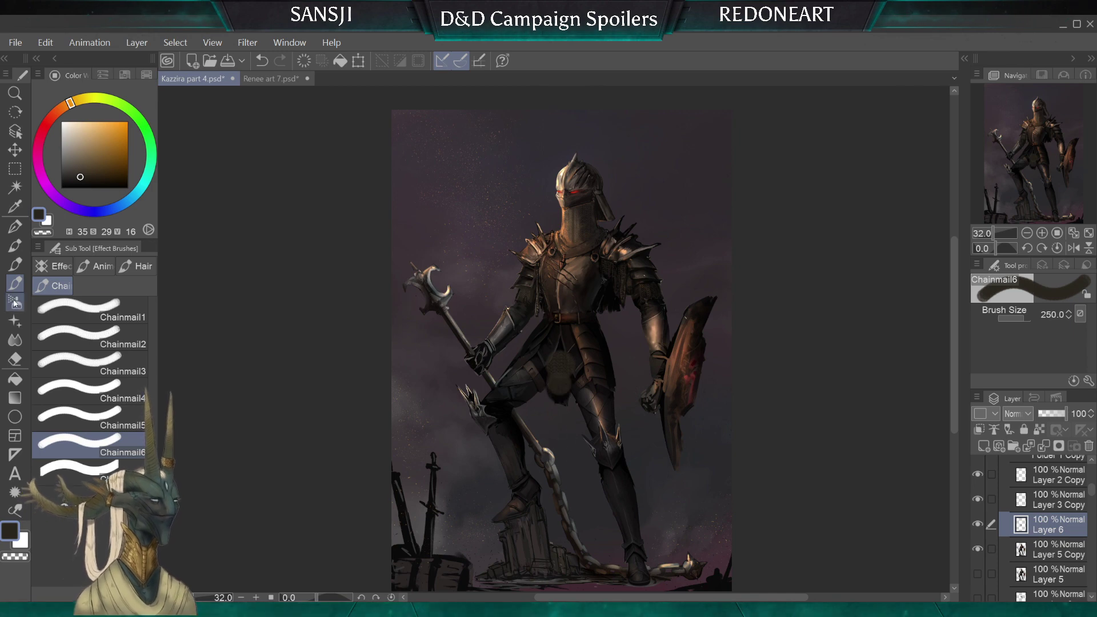
{"action": "left_click", "coordinate": [15, 358]}
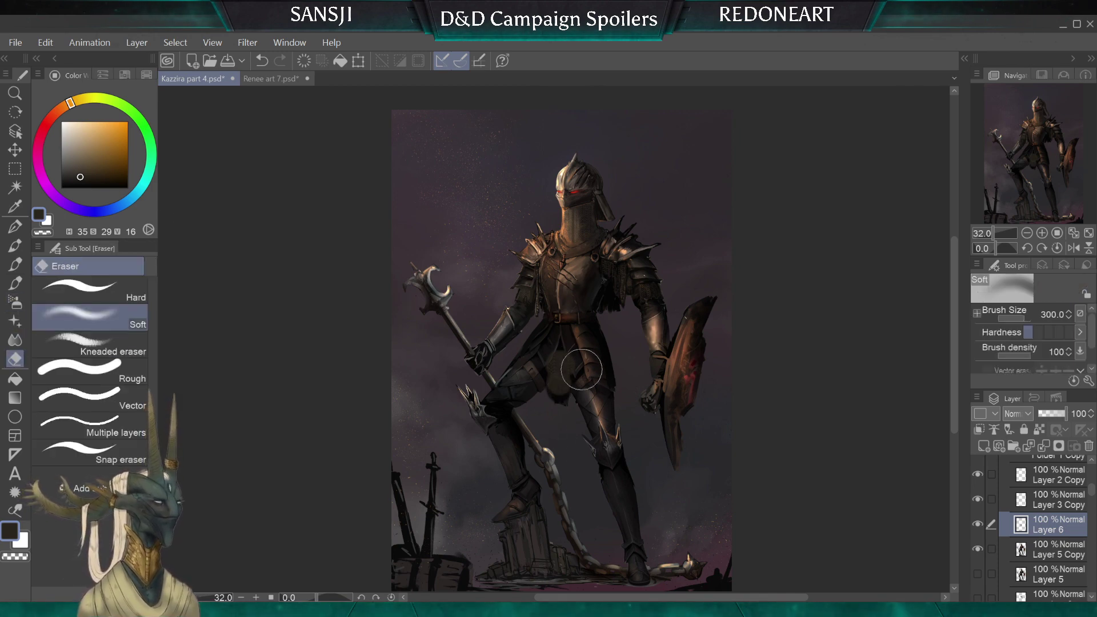
{"action": "key", "text": "bracketleft"}
{"action": "key", "text": "bracketleft"}
{"action": "key", "text": "bracketleft"}
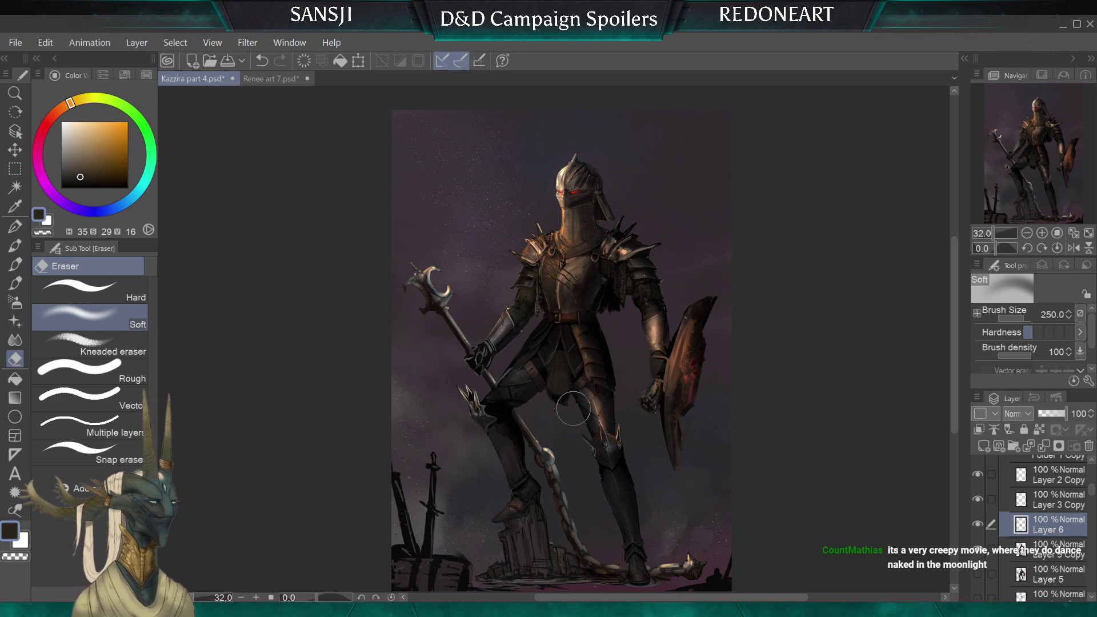
{"action": "key", "text": "bracketright"}
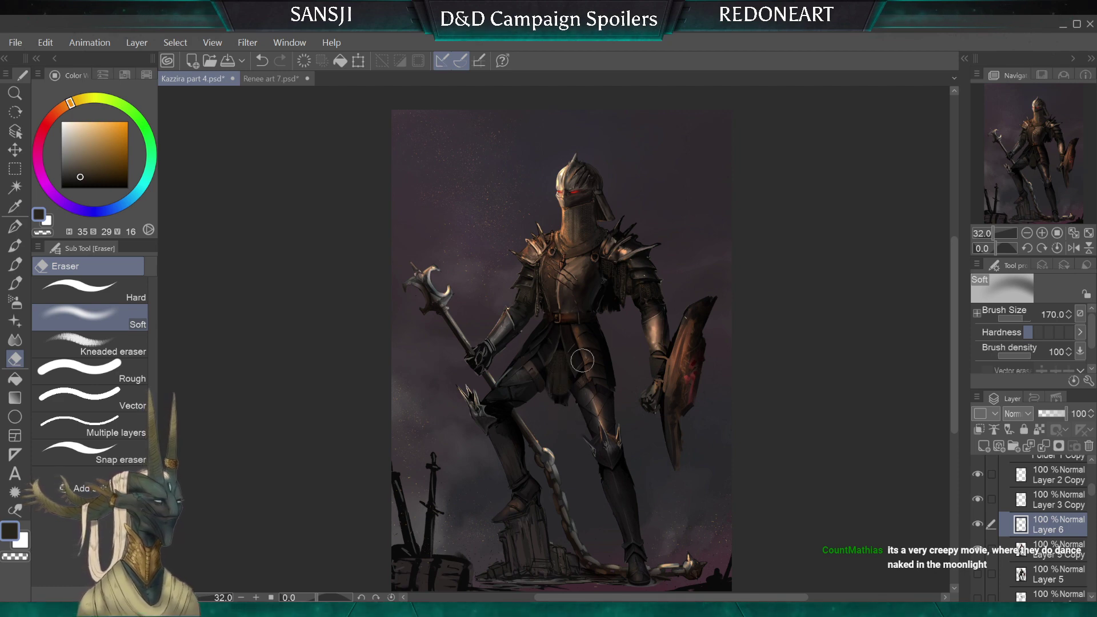
{"action": "key", "text": "bracketleft"}
{"action": "key", "text": "bracketleft"}
{"action": "key", "text": "bracketleft"}
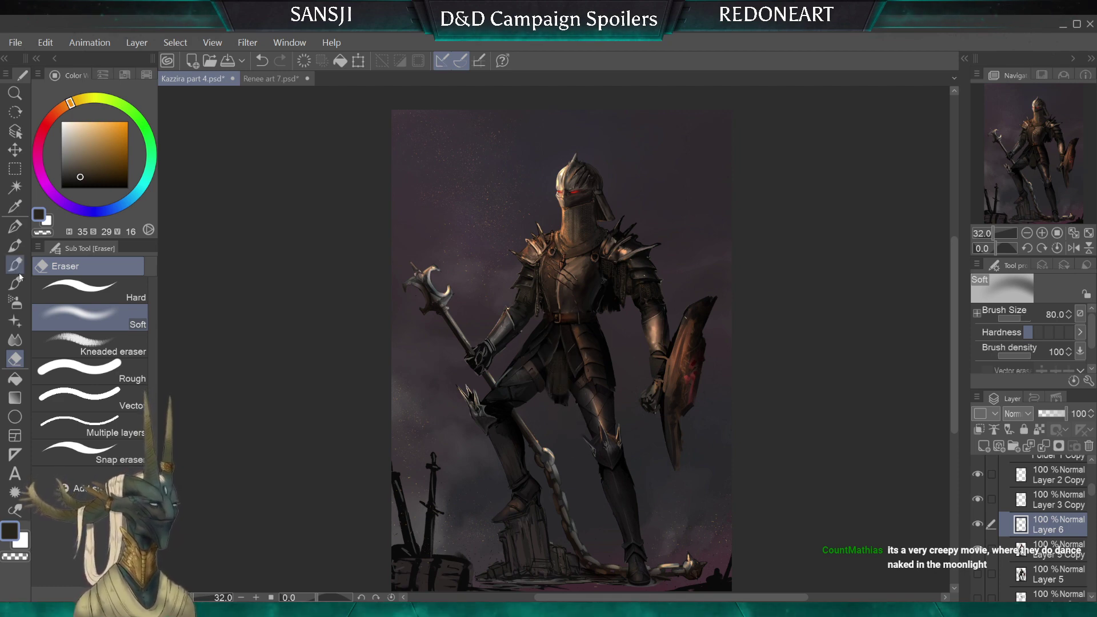
Darken the central cloth and its edges below the belt with sampled near-black, using perfect oil paint 2 at sizes 3 to 25
{"action": "left_click", "coordinate": [14, 247]}
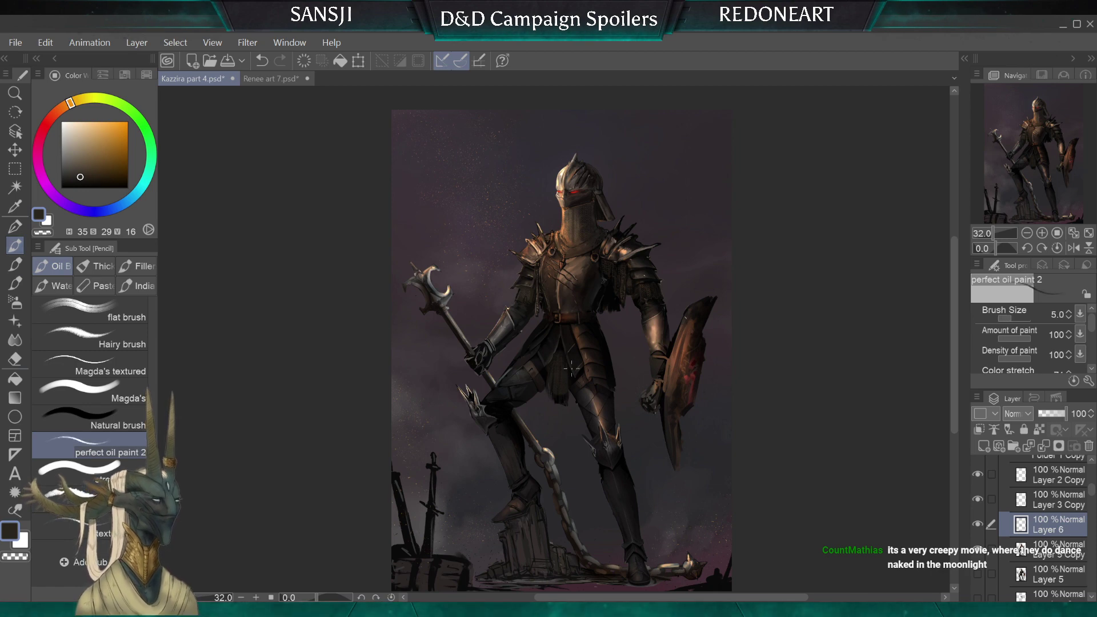
{"action": "left_click", "coordinate": [562, 347], "text": "alt"}
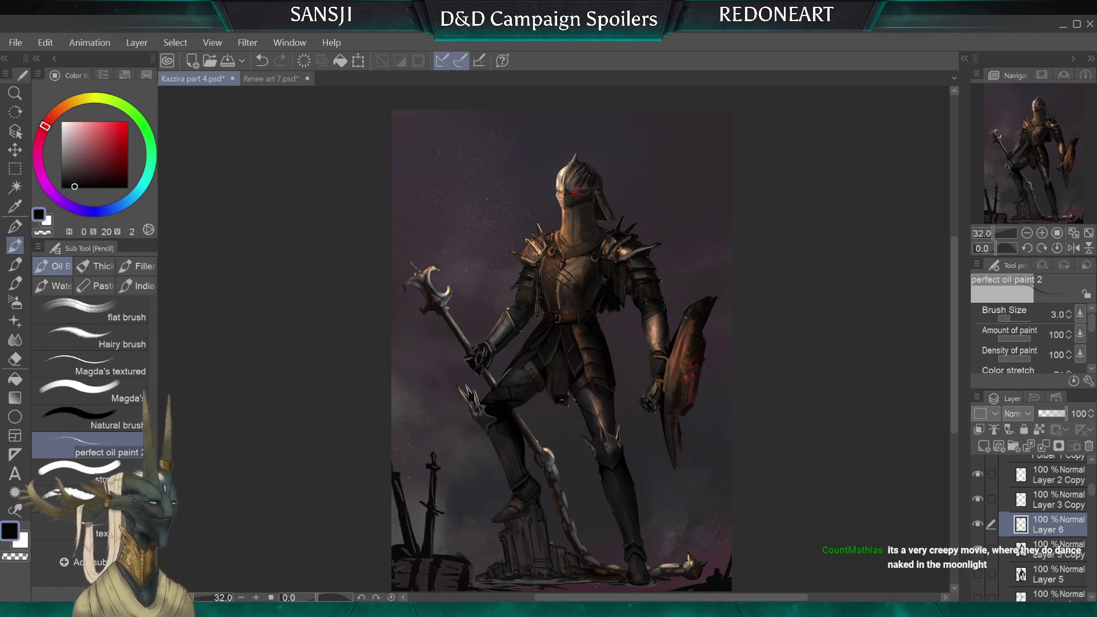
{"action": "key", "text": "bracketright"}
{"action": "left_click", "coordinate": [567, 375], "text": "alt"}
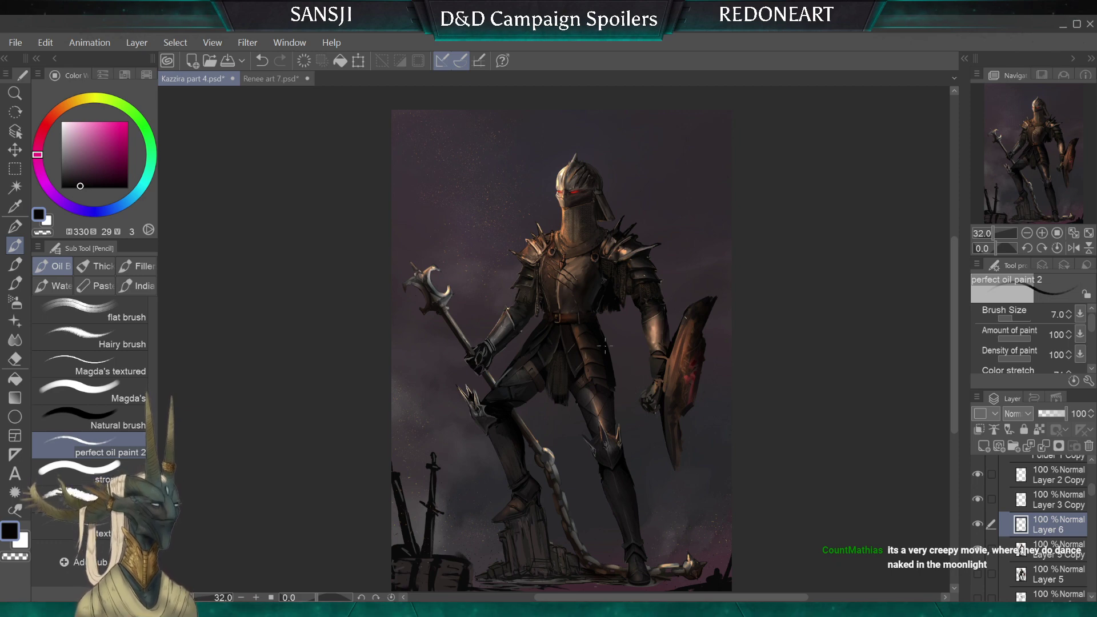
{"action": "left_click", "coordinate": [559, 353], "text": "alt"}
{"action": "key", "text": "bracketright"}
{"action": "key", "text": "bracketright"}
{"action": "key", "text": "bracketright"}
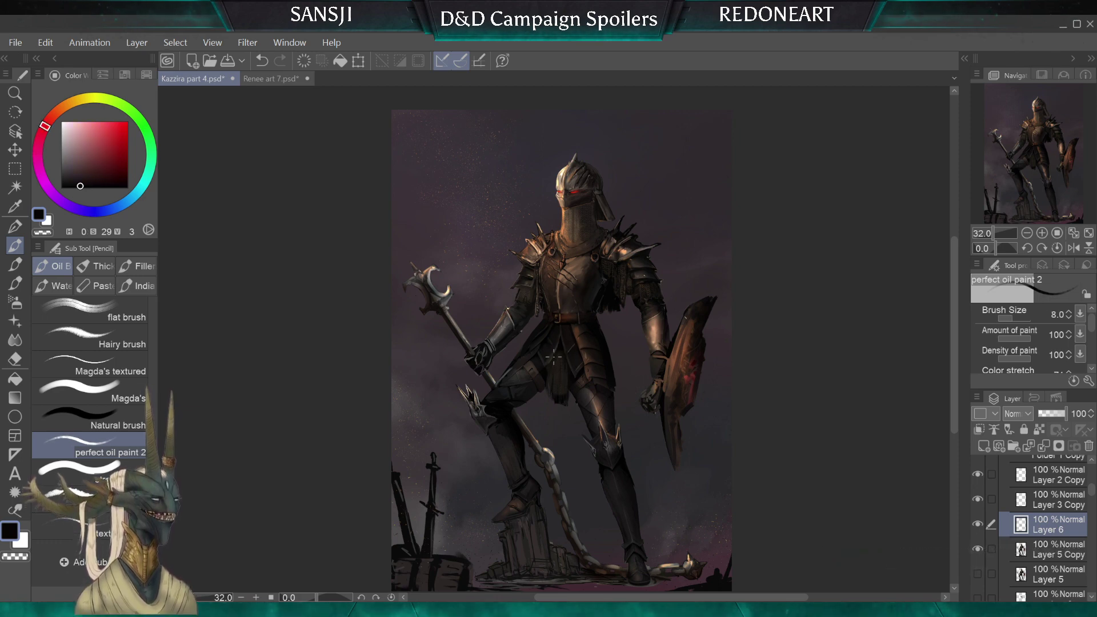
{"action": "key", "text": "bracketright"}
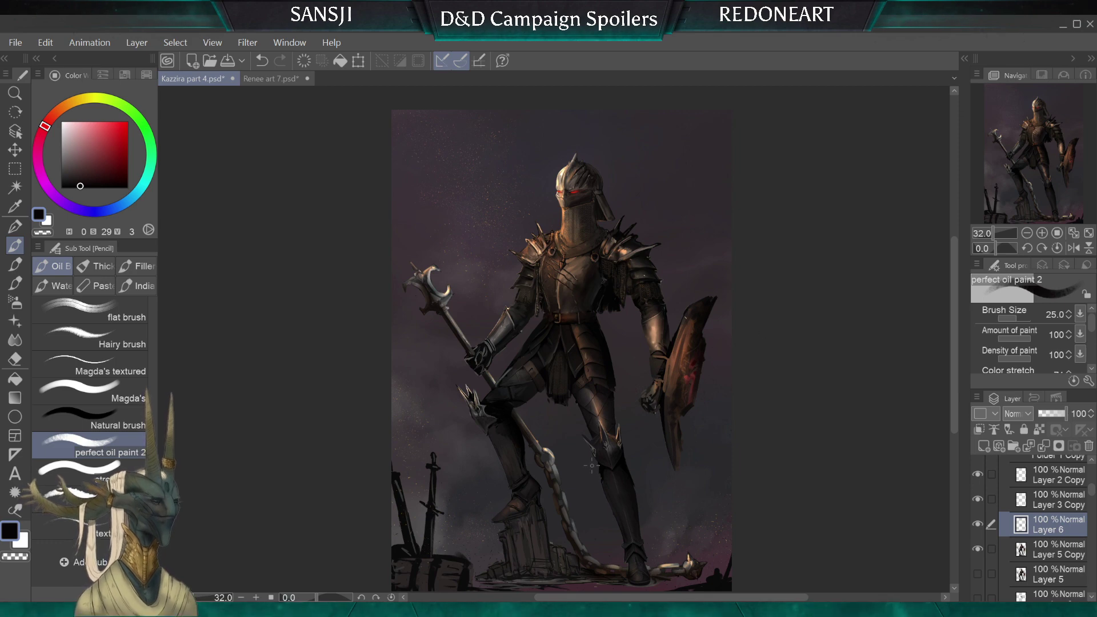
Shade the links of the hanging chain near the raised foot in near-black, using perfect oil paint 2 at sizes 12 down to 5
{"action": "scroll", "coordinate": [674, 441], "scroll_direction": "down", "scroll_amount": 1}
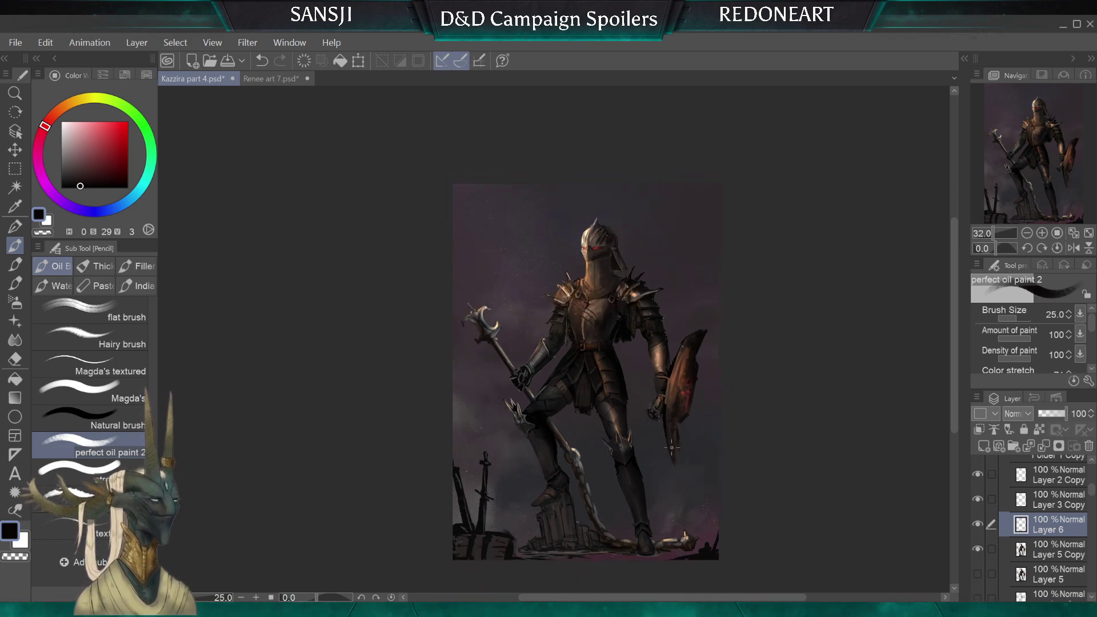
{"action": "scroll", "coordinate": [672, 448], "scroll_direction": "up", "scroll_amount": 1}
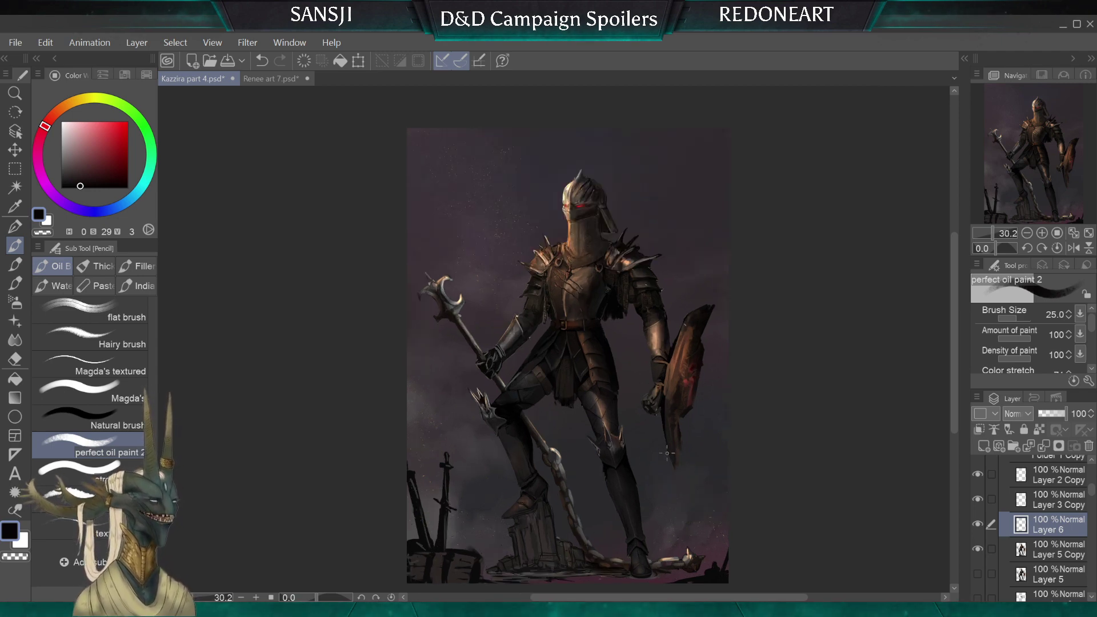
{"action": "scroll", "coordinate": [655, 464], "scroll_direction": "down", "scroll_amount": 2}
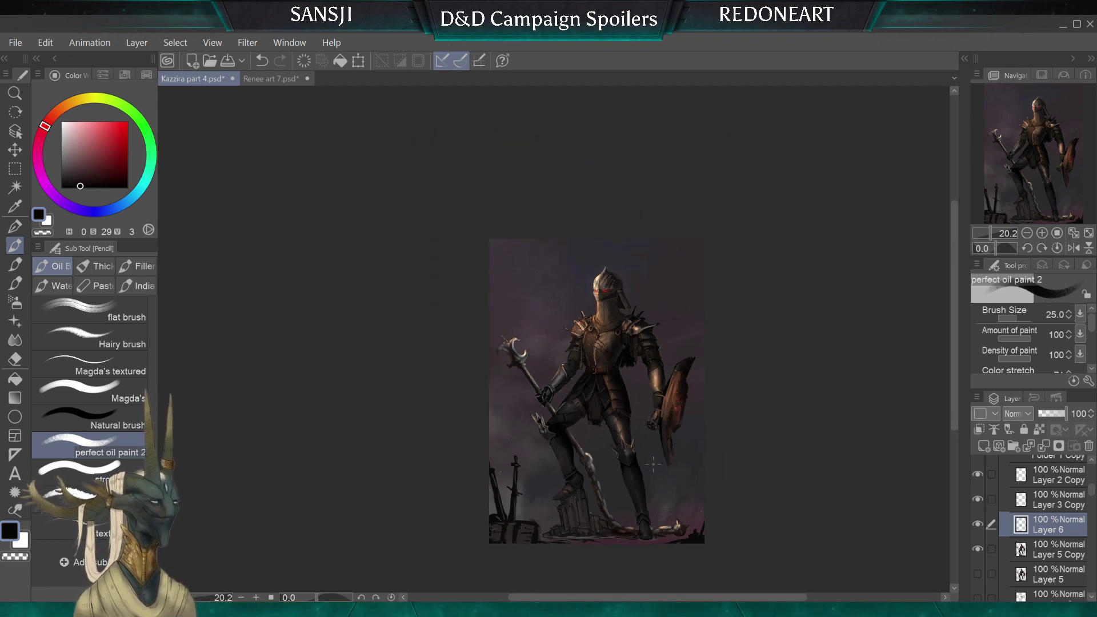
{"action": "scroll", "coordinate": [653, 463], "scroll_direction": "up", "scroll_amount": 3}
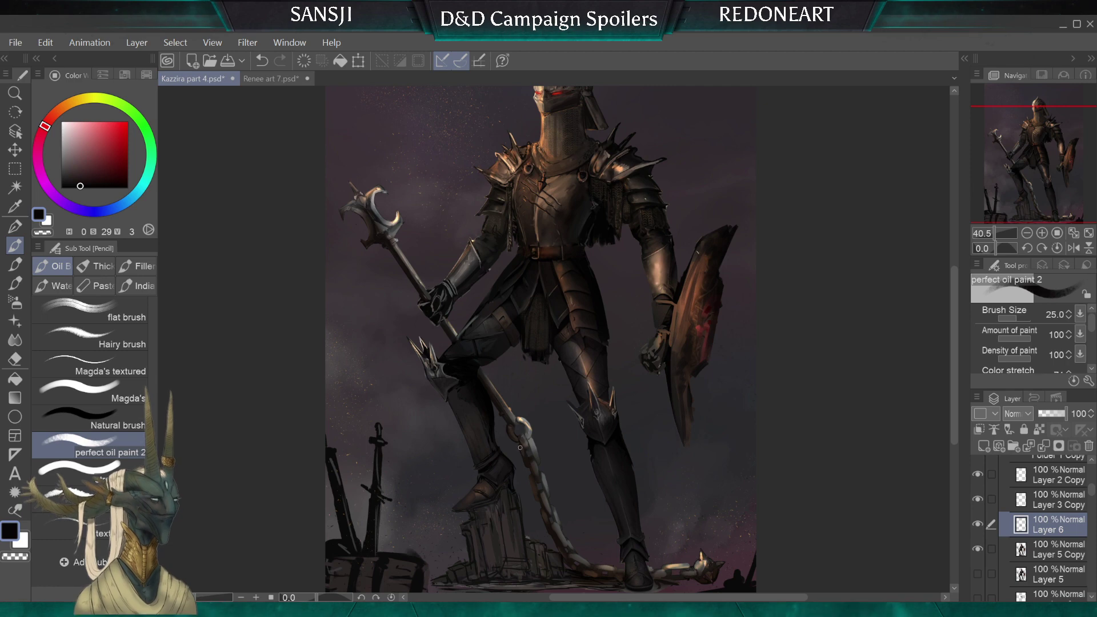
{"action": "key", "text": "bracketleft"}
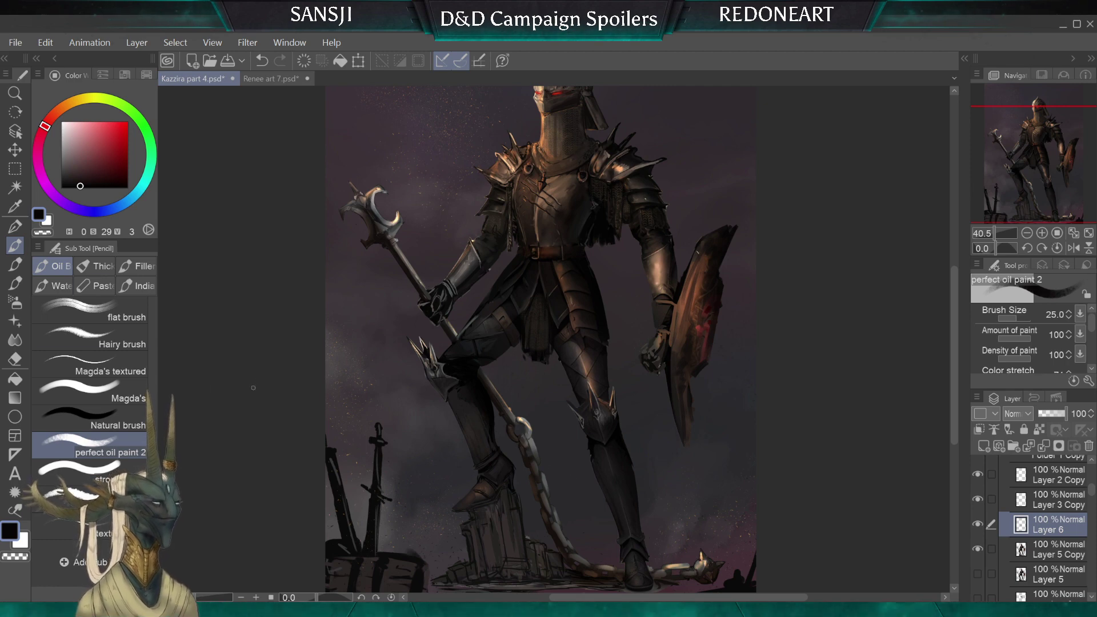
{"action": "key", "text": "bracketleft"}
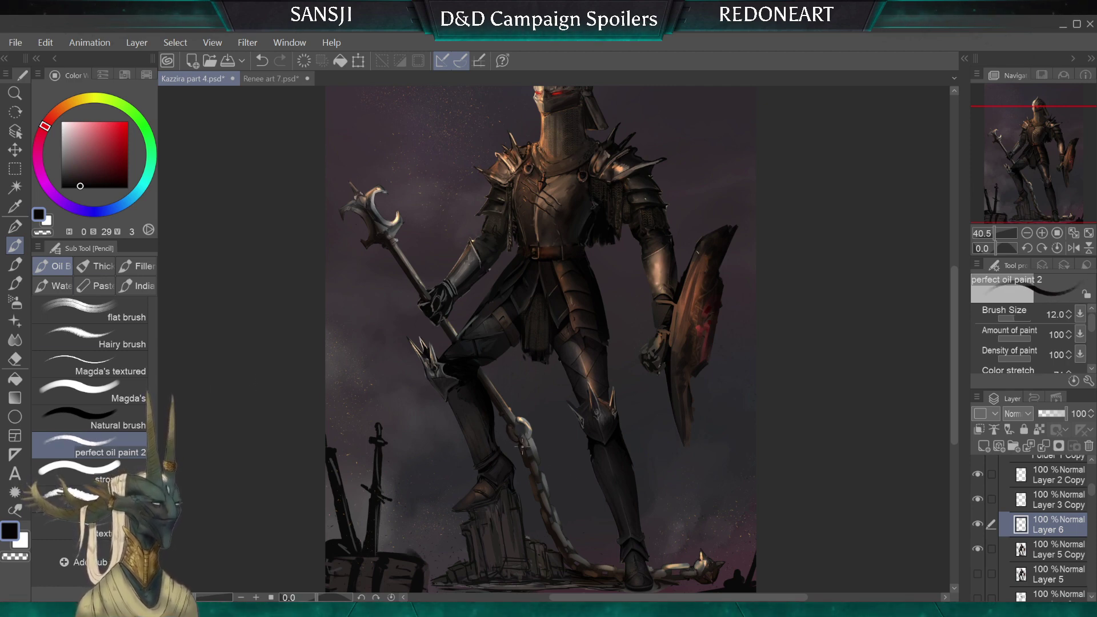
{"action": "key", "text": "bracketleft"}
{"action": "key", "text": "bracketleft"}
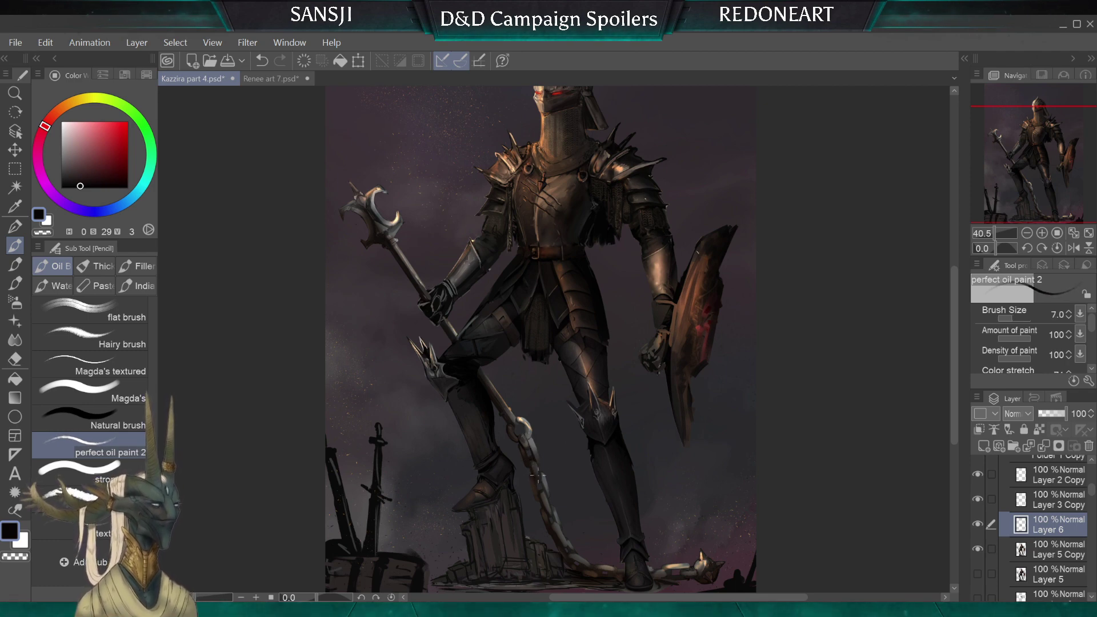
{"action": "key", "text": "bracketleft"}
{"action": "key", "text": "bracketleft"}
{"action": "key", "text": "bracketleft"}
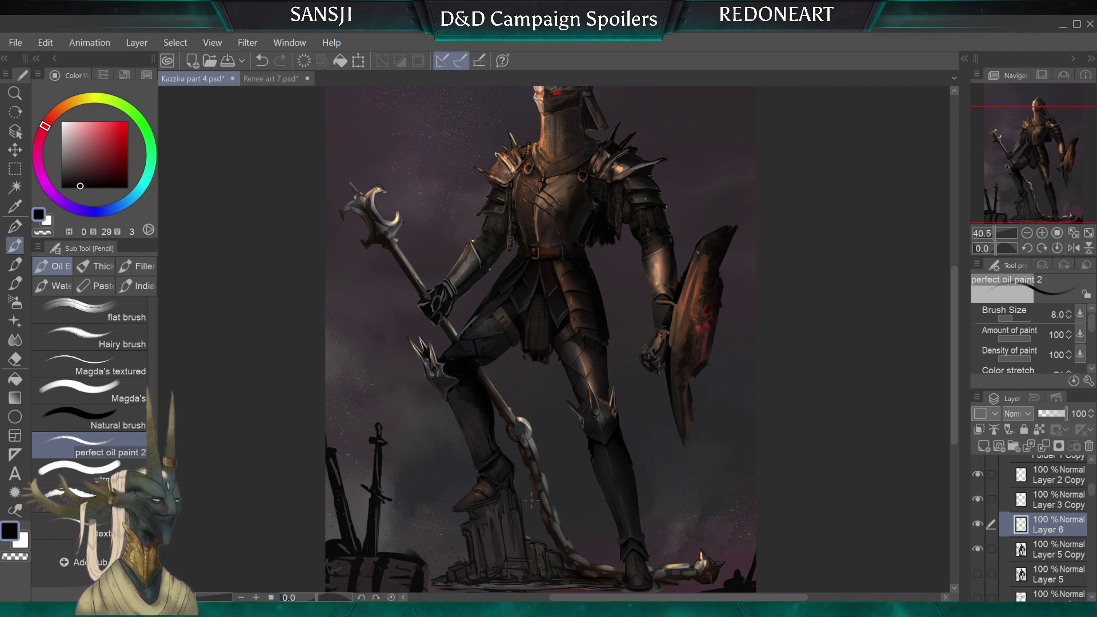
{"action": "scroll", "coordinate": [374, 409], "scroll_direction": "down", "scroll_amount": 1}
{"action": "scroll", "coordinate": [399, 415], "scroll_direction": "down", "scroll_amount": 1}
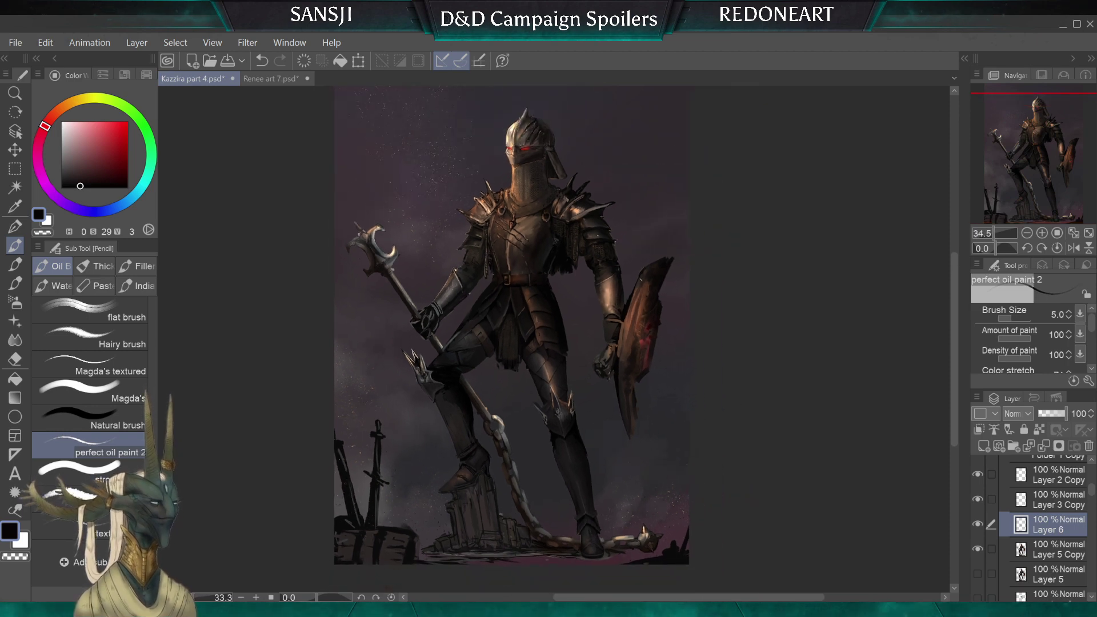
{"action": "left_click_drag", "start_coordinate": [399, 415], "coordinate": [464, 440]}
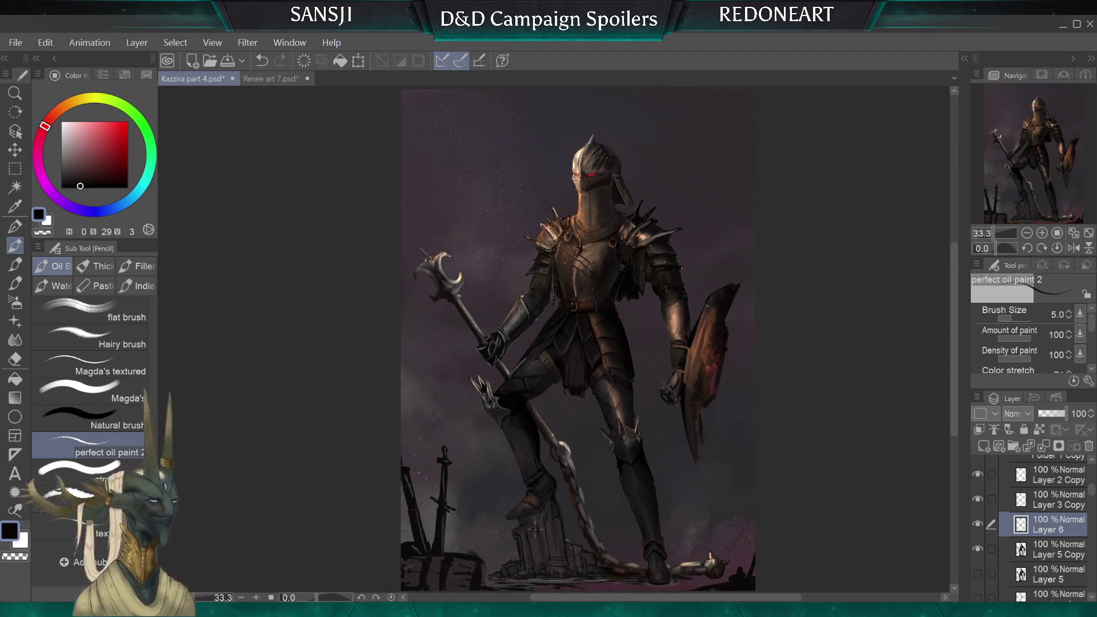
{"action": "left_click", "coordinate": [15, 359]}
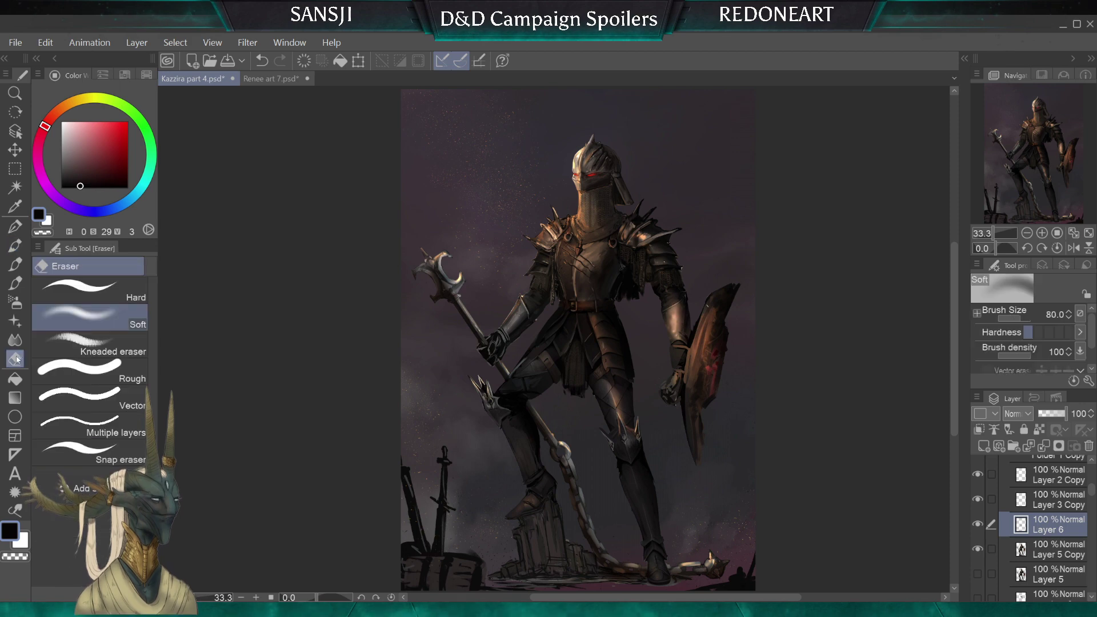
{"action": "key", "text": "bracketright"}
{"action": "key", "text": "bracketright"}
{"action": "key", "text": "bracketright"}
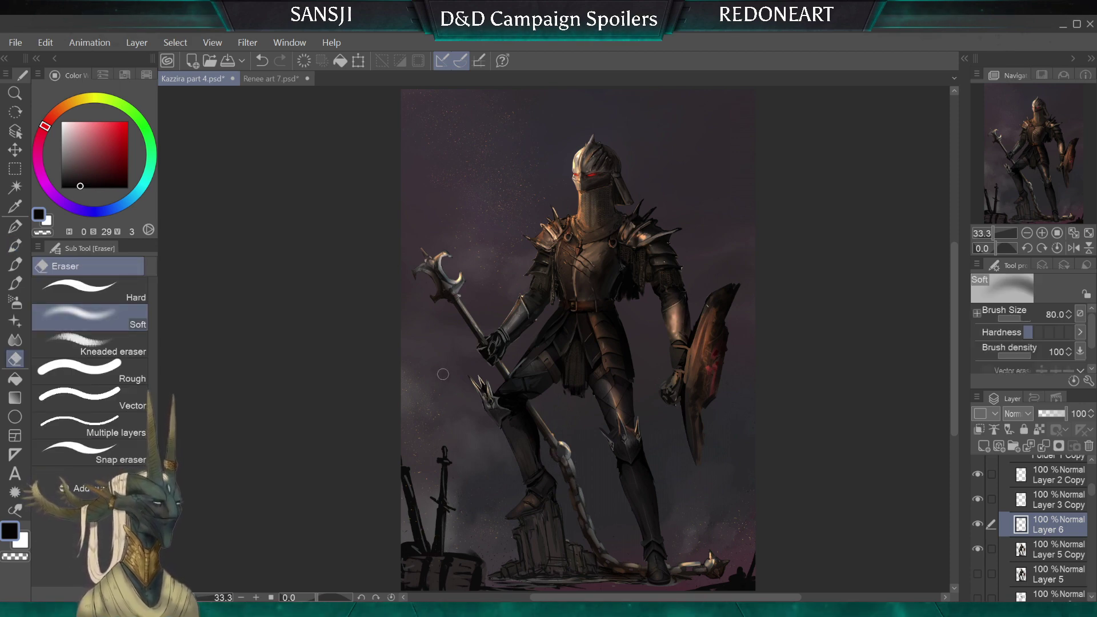
Add near-black strokes to the lower part of the shield with perfect oil paint 2 at sizes 7 to 10
{"action": "left_click", "coordinate": [15, 245]}
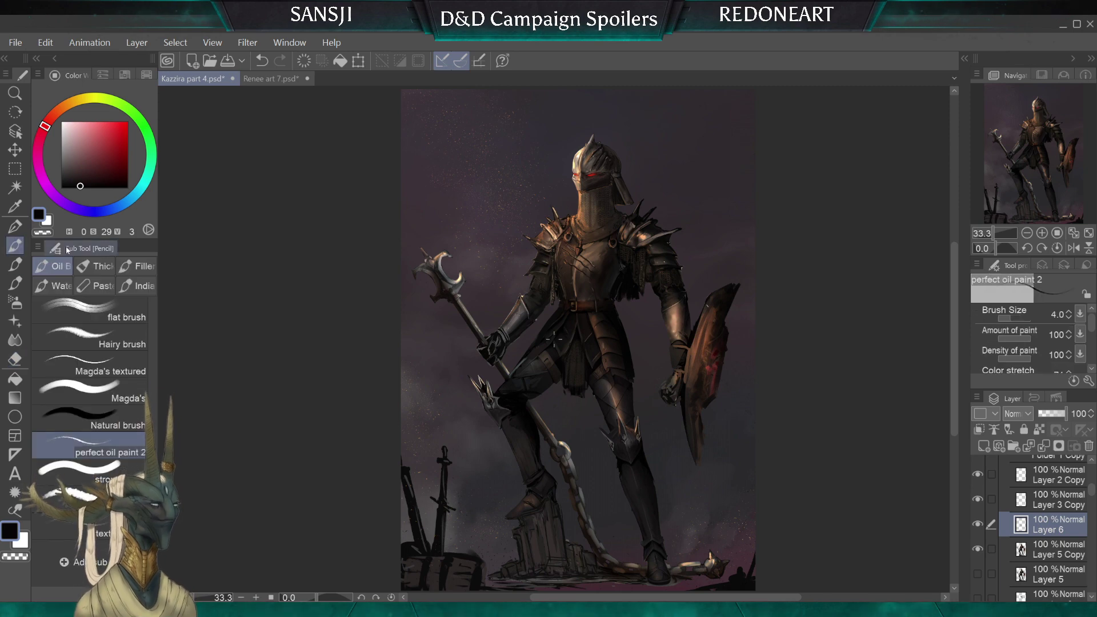
{"action": "left_click_drag", "start_coordinate": [554, 339], "coordinate": [495, 327]}
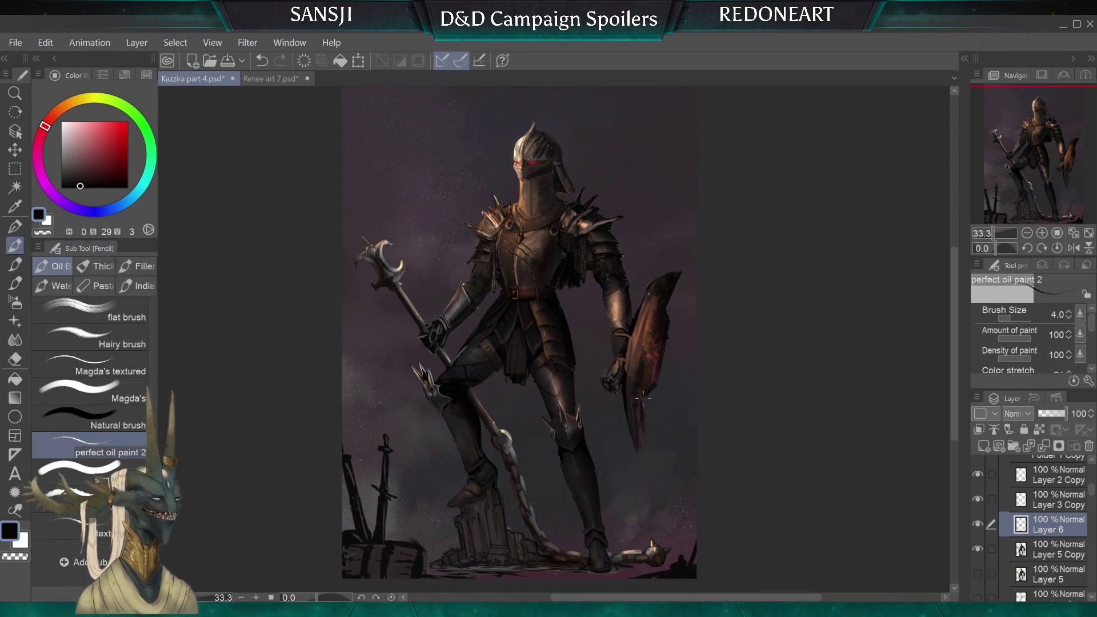
{"action": "key", "text": "bracketright"}
{"action": "key", "text": "bracketright"}
{"action": "key", "text": "bracketright"}
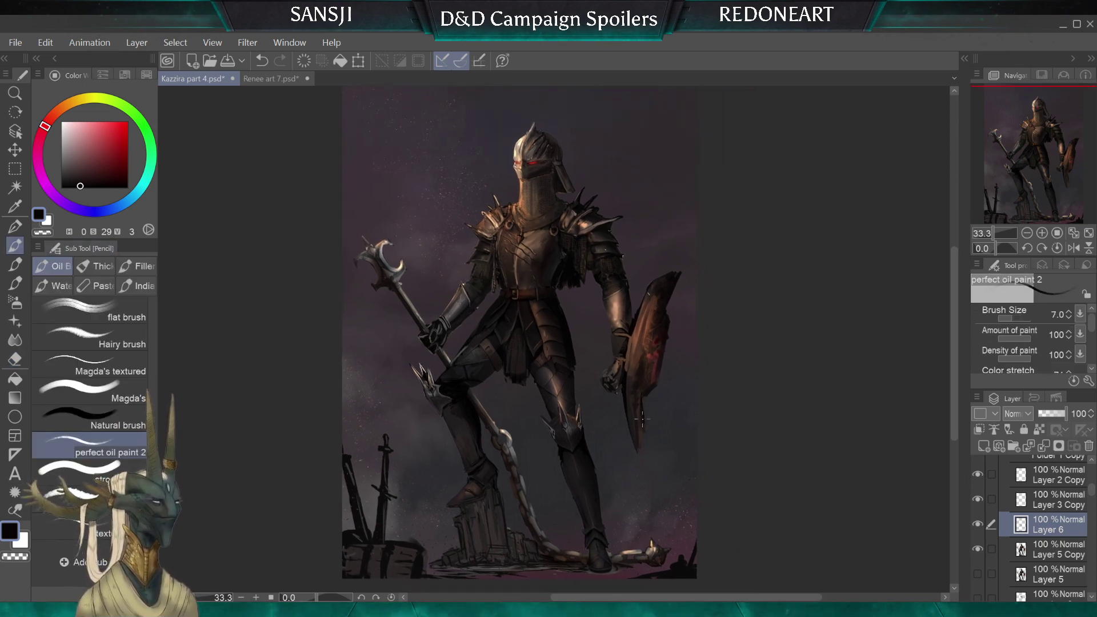
{"action": "key", "text": "bracketright"}
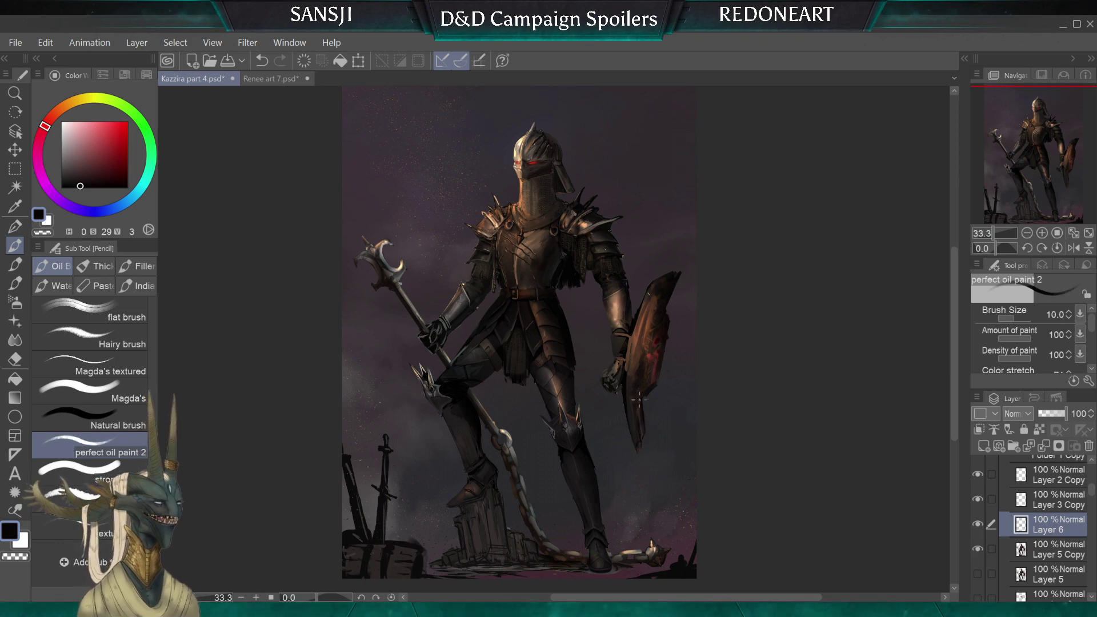
{"action": "key", "text": "bracketleft"}
{"action": "key", "text": "bracketleft"}
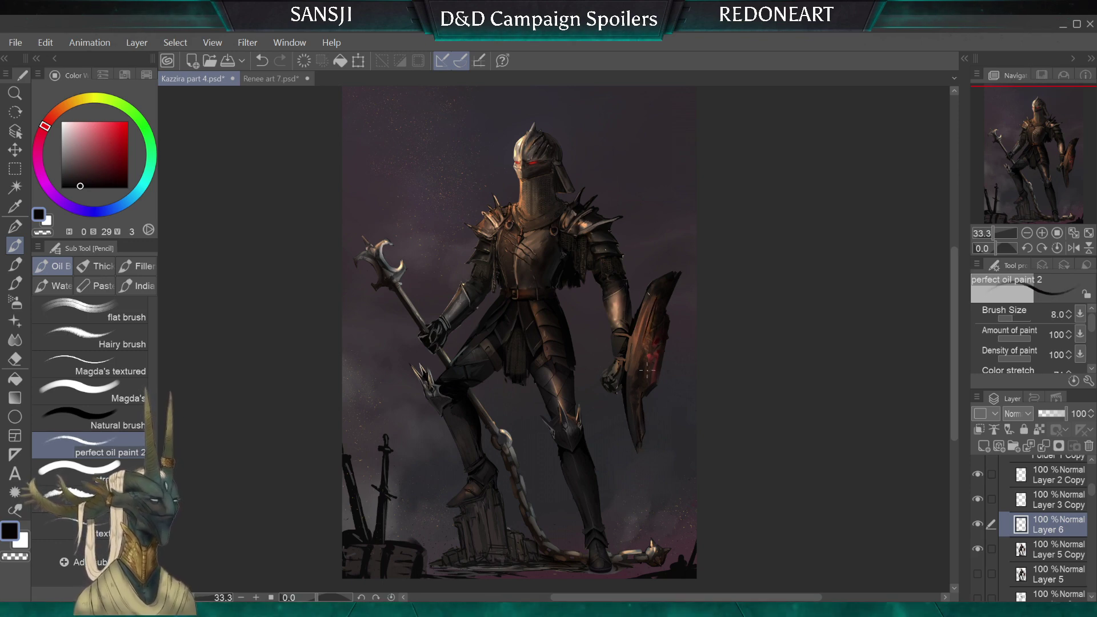
Paint sampled dark reddish-brown shading across the shield face with perfect oil paint 2 at sizes 8 to 20
{"action": "left_click", "coordinate": [655, 354], "text": "alt"}
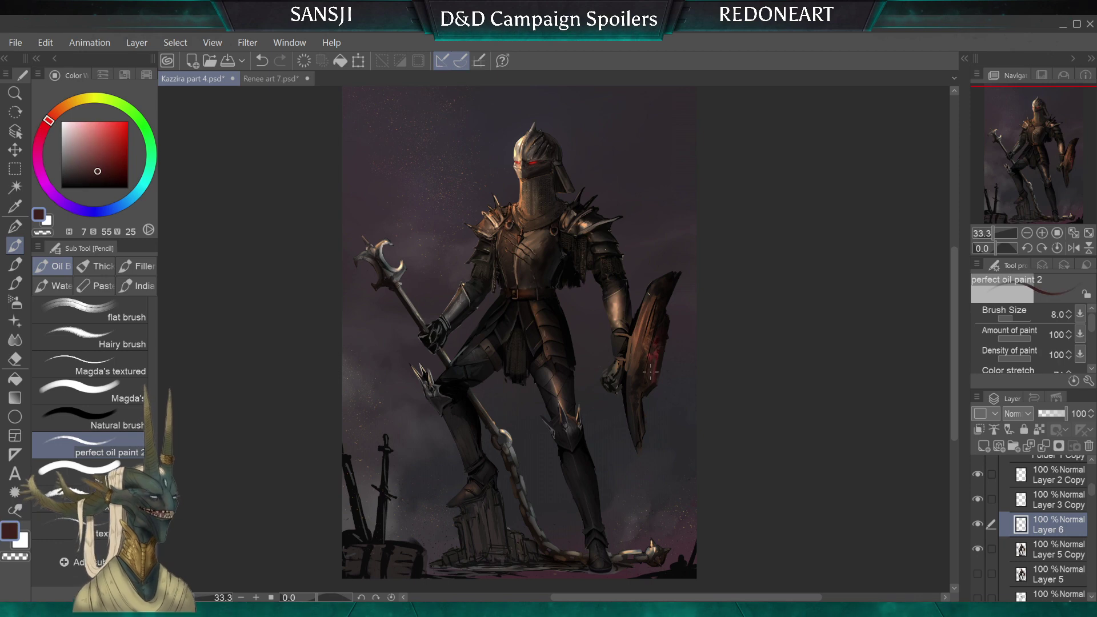
{"action": "key", "text": "bracketright"}
{"action": "key", "text": "bracketright"}
{"action": "key", "text": "bracketright"}
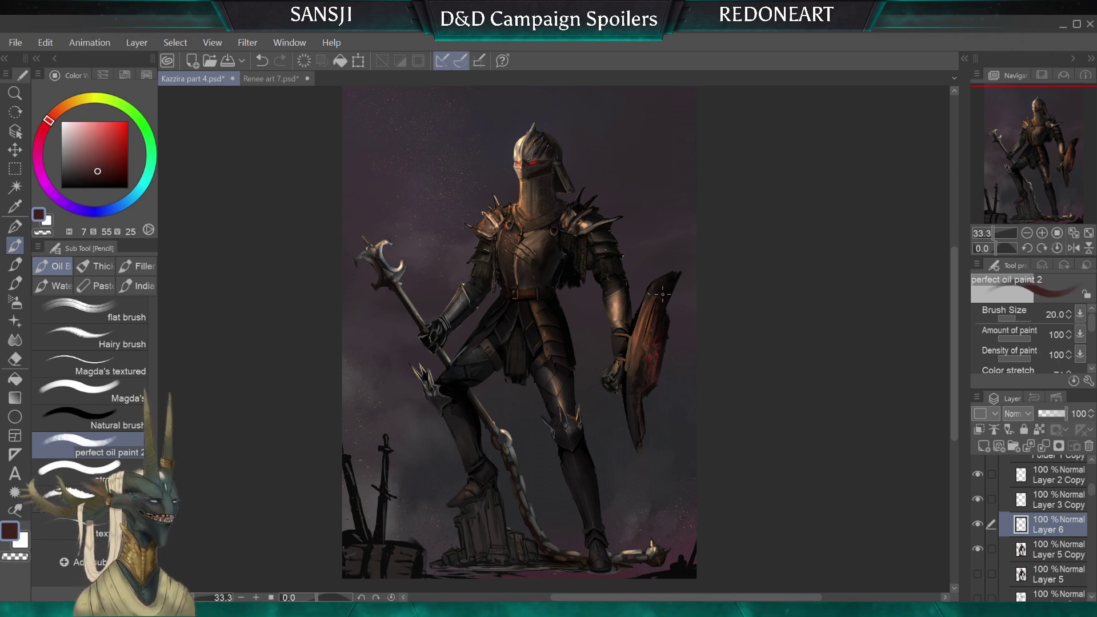
{"action": "key", "text": "bracketright"}
{"action": "key", "text": "bracketright"}
{"action": "key", "text": "bracketright"}
{"action": "key", "text": "bracketright"}
{"action": "key", "text": "bracketright"}
{"action": "key", "text": "bracketright"}
{"action": "key", "text": "bracketleft"}
{"action": "key", "text": "bracketleft"}
{"action": "key", "text": "bracketleft"}
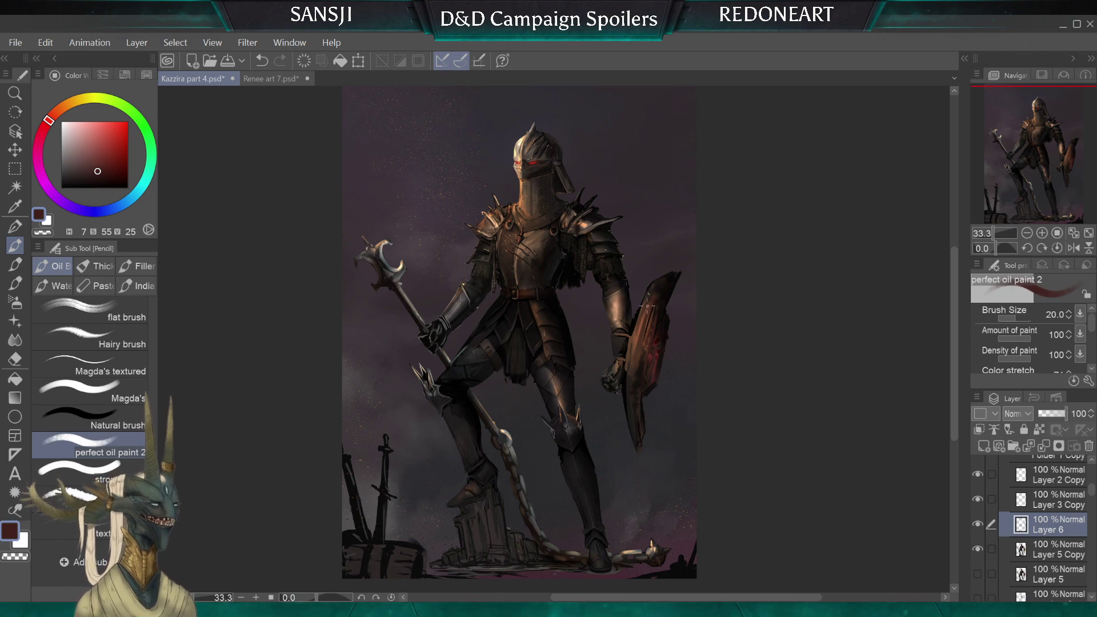
Sample the shield's orange-brown and paint lighter strokes toward its lower tip with perfect oil paint 2 at sizes 10 to 7
{"action": "left_click", "coordinate": [641, 331], "text": "alt"}
{"action": "key", "text": "bracketleft"}
{"action": "key", "text": "bracketleft"}
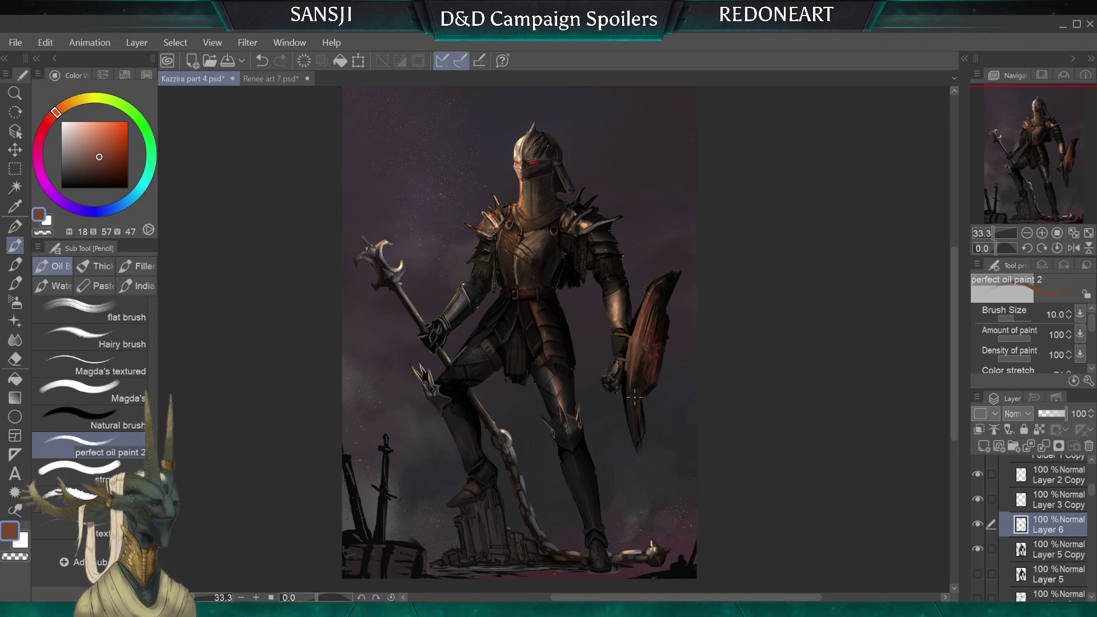
{"action": "key", "text": "bracketleft"}
{"action": "key", "text": "bracketleft"}
{"action": "key", "text": "bracketleft"}
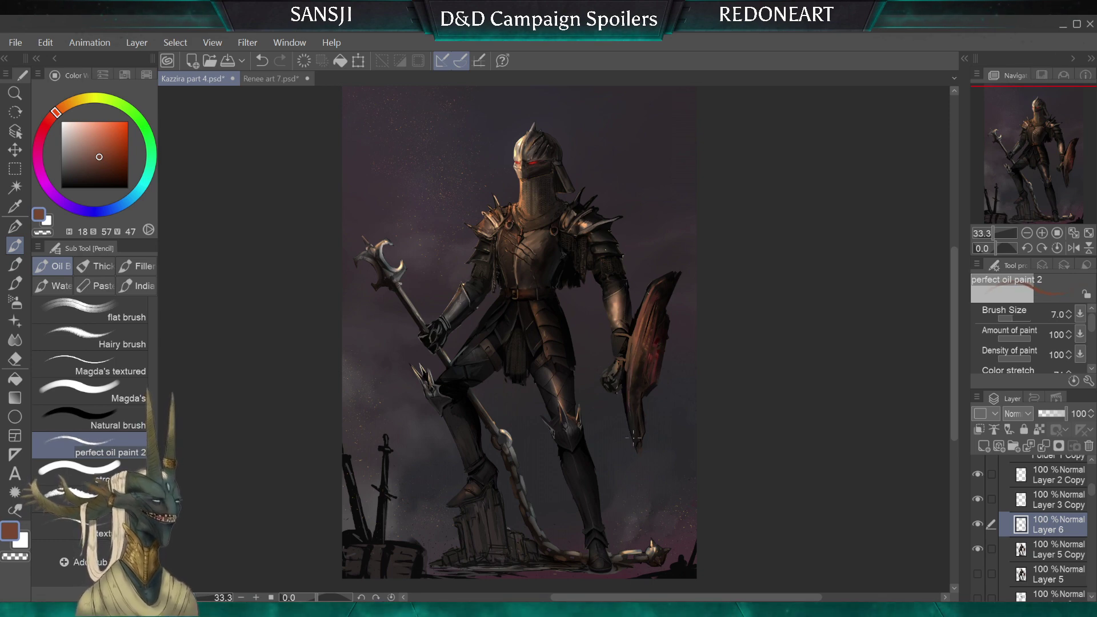
Add fine orange-brown streaks to the shield's lower half with perfect oil paint 2, varying the size between 0.7 and 4
{"action": "key", "text": "bracketleft"}
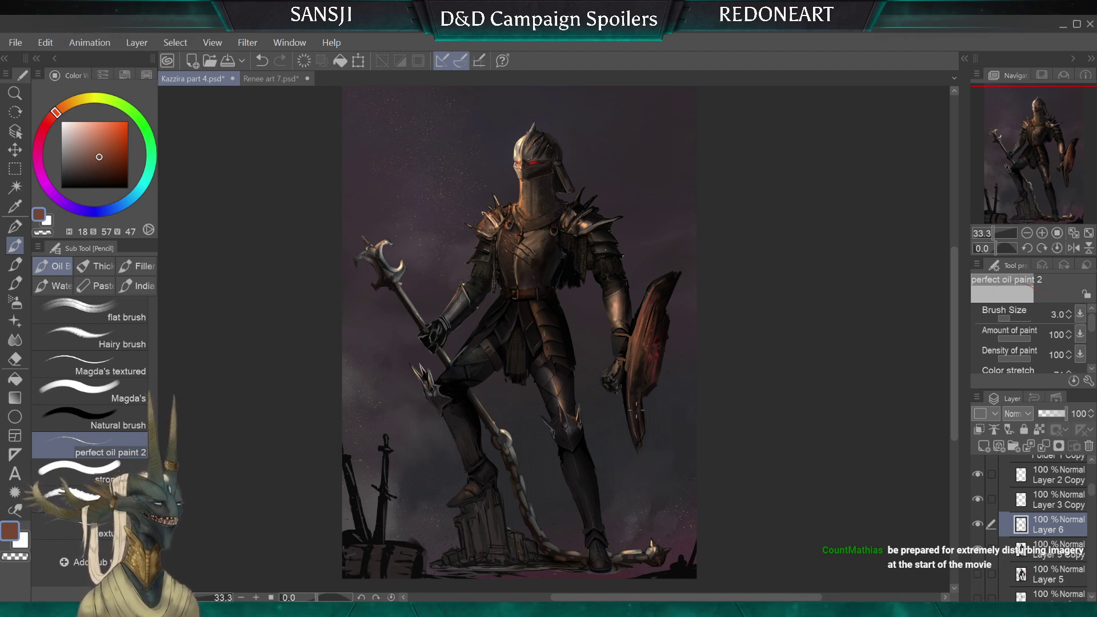
{"action": "key", "text": "bracketleft"}
{"action": "key", "text": "bracketleft"}
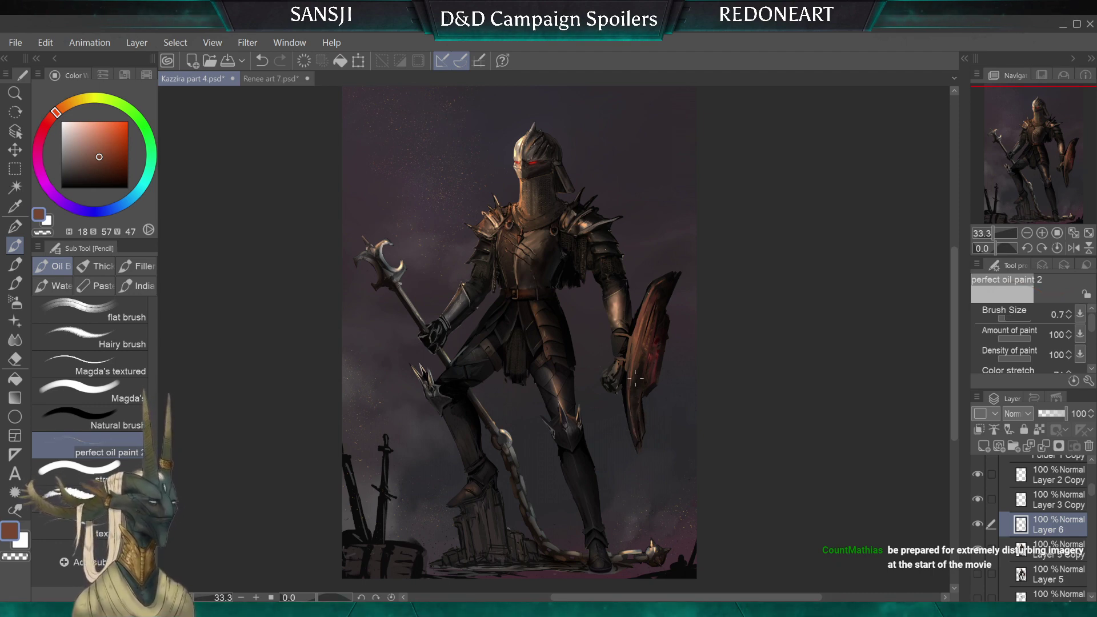
{"action": "key", "text": "bracketright"}
{"action": "key", "text": "bracketright"}
{"action": "key", "text": "bracketright"}
{"action": "key", "text": "bracketright"}
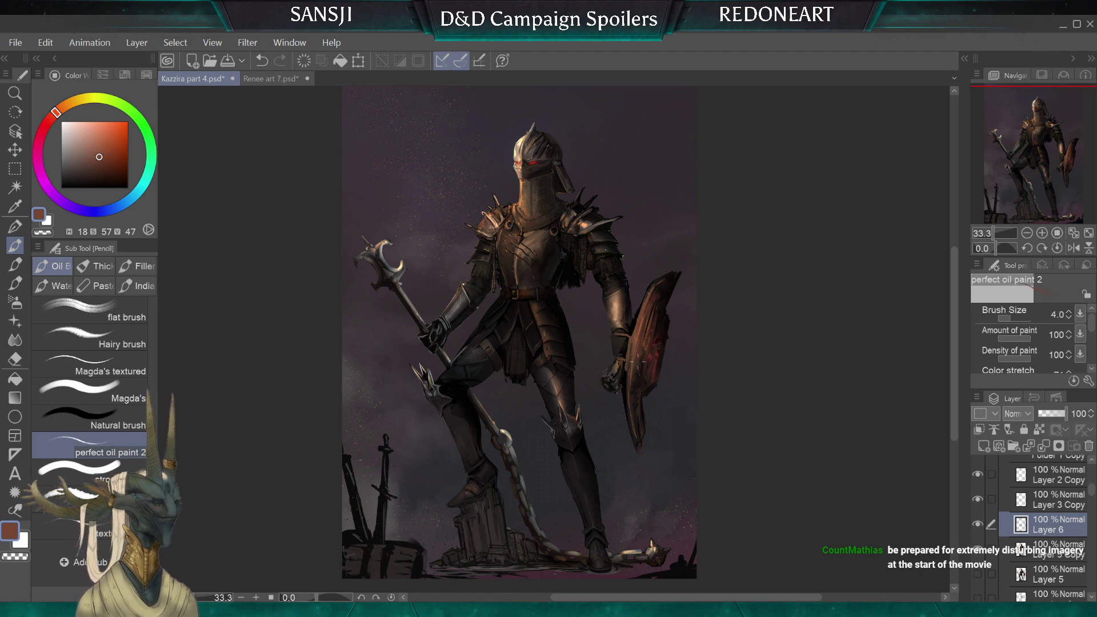
Add more orange-brown streaks over the shield face with perfect oil paint 2 at sizes 4 to 6
{"action": "key", "text": "bracketright"}
{"action": "key", "text": "bracketright"}
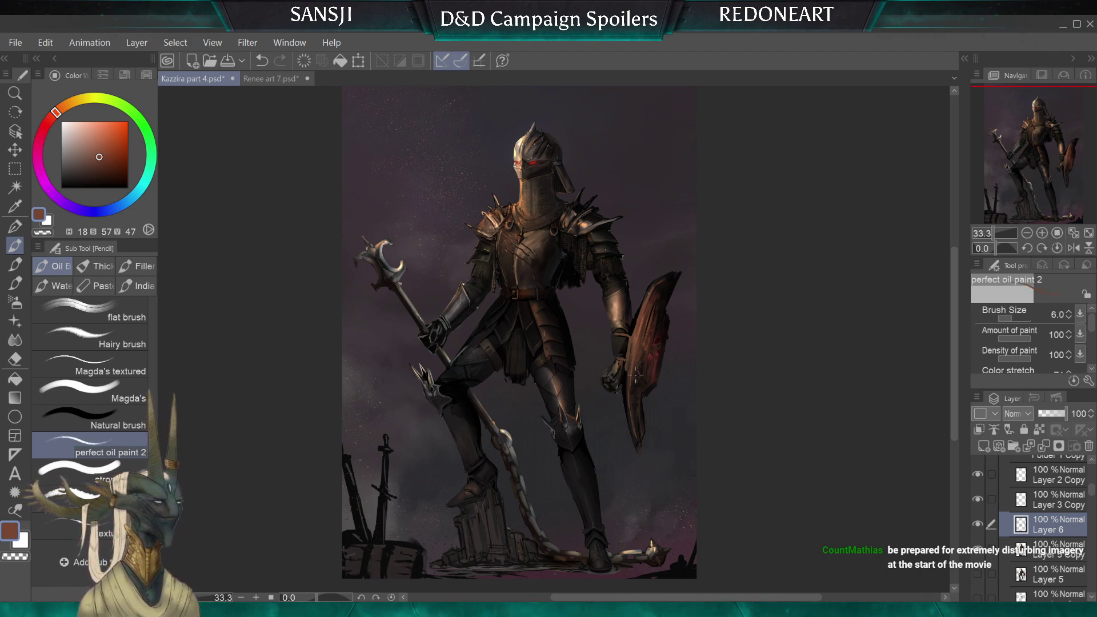
{"action": "key", "text": "bracketleft"}
{"action": "key", "text": "bracketleft"}
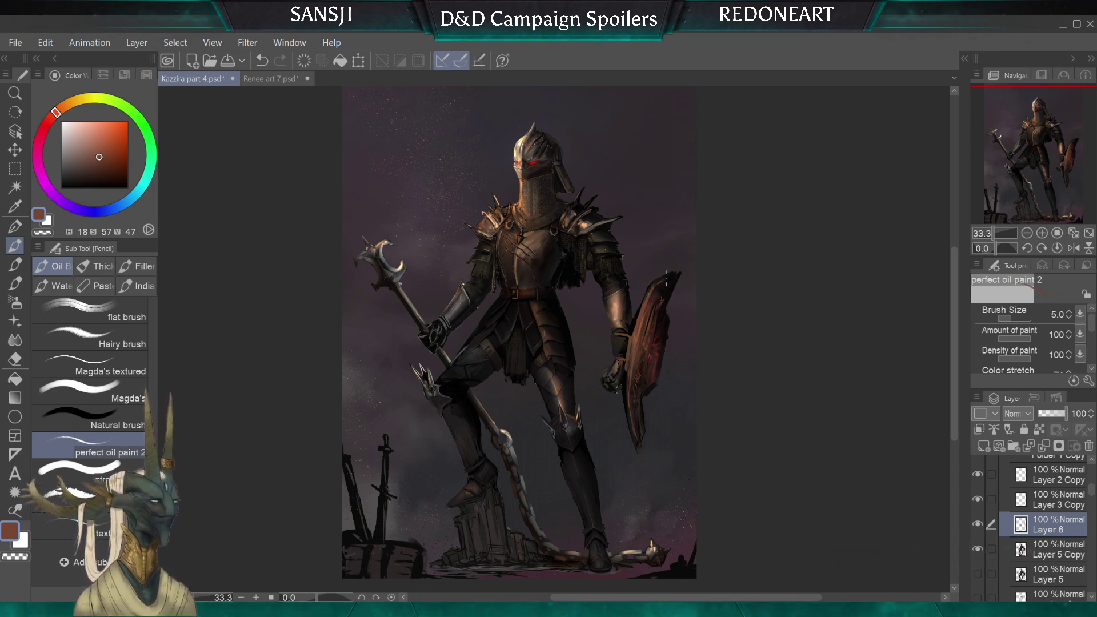
{"action": "key", "text": "bracketleft"}
{"action": "key", "text": "bracketleft"}
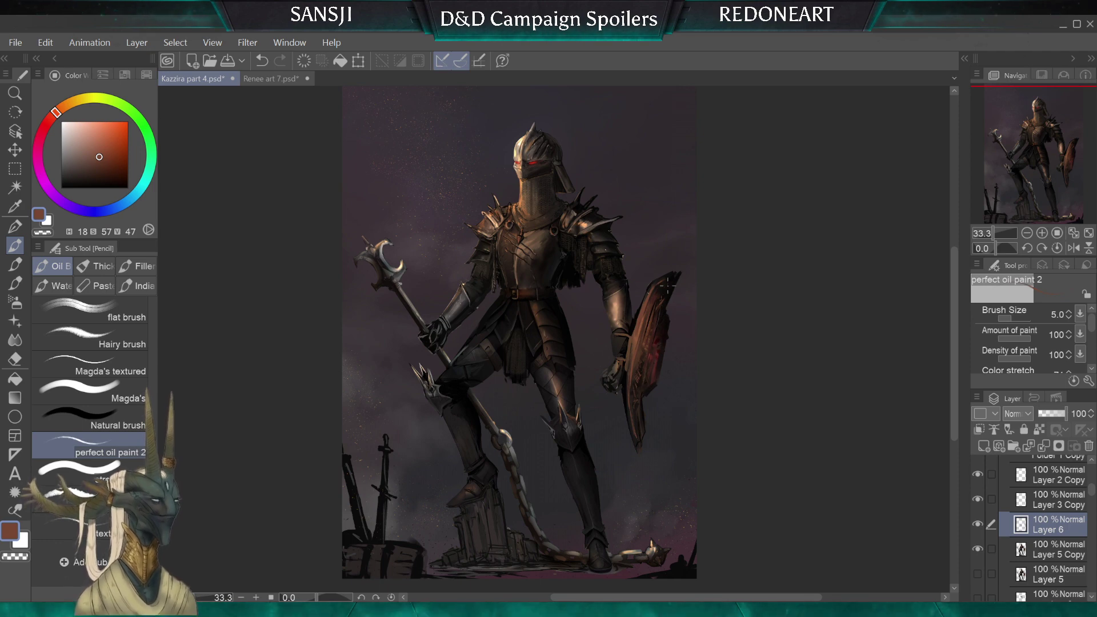
Sample near-black from the shield and paint thin dark strokes on its lower half at sizes 5 to 7
{"action": "left_click", "coordinate": [663, 326], "text": "alt"}
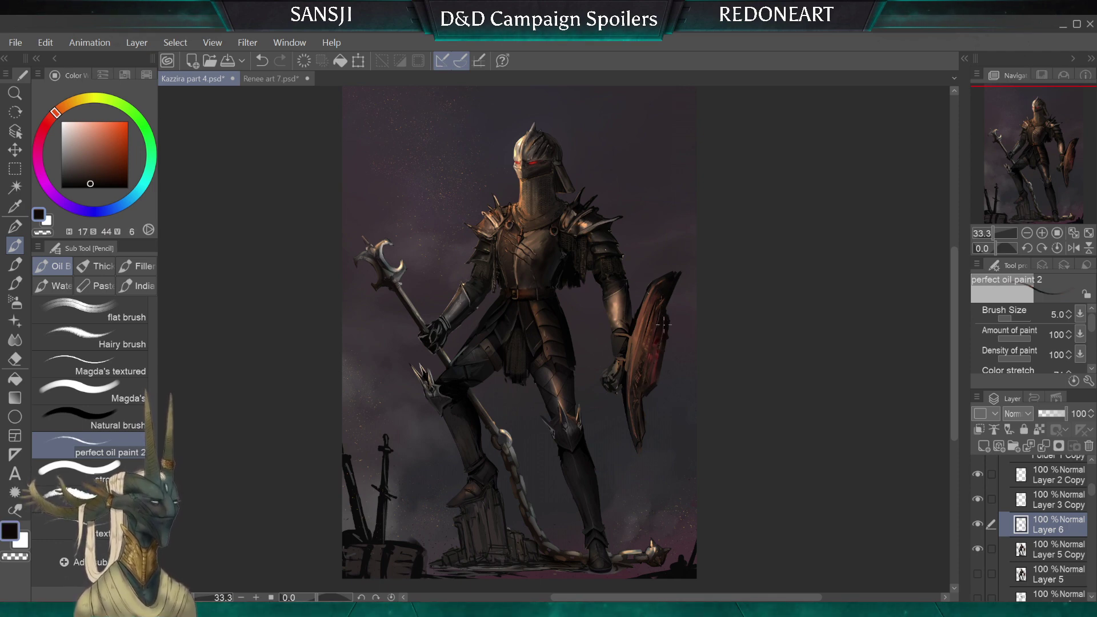
{"action": "left_click", "coordinate": [652, 388], "text": "alt"}
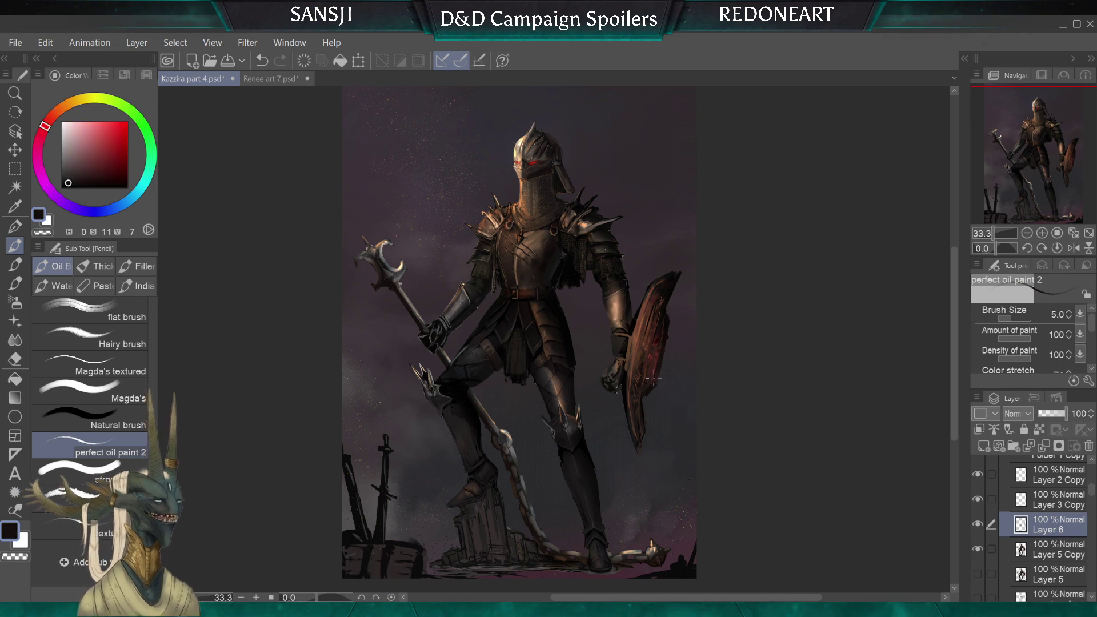
{"action": "key", "text": "]"}
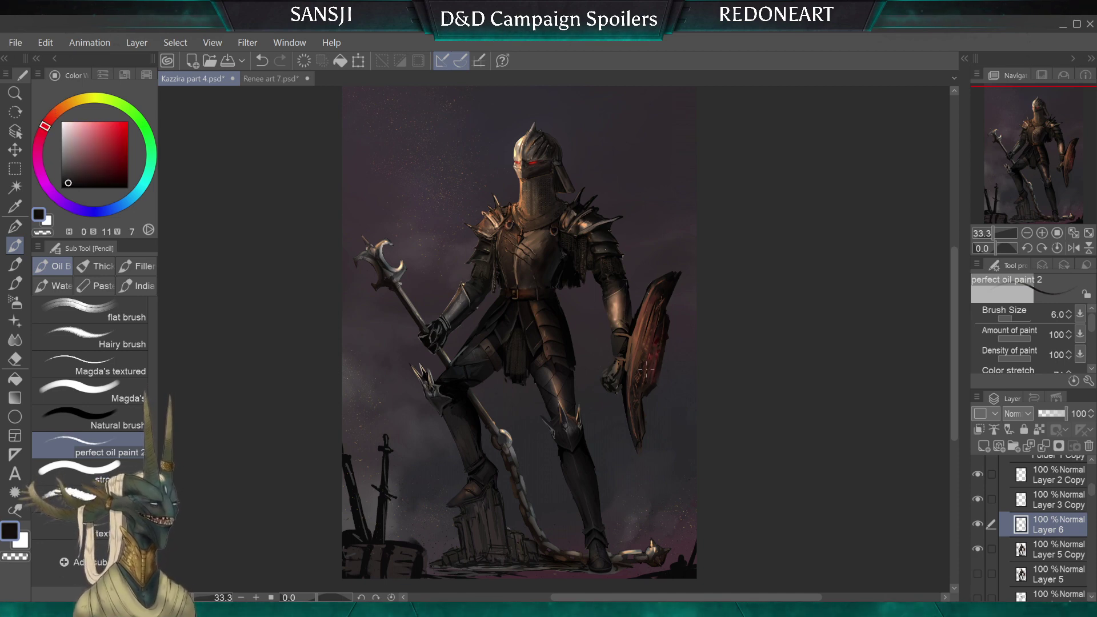
{"action": "key", "text": "bracketright"}
{"action": "key", "text": "bracketright"}
{"action": "key", "text": "bracketright"}
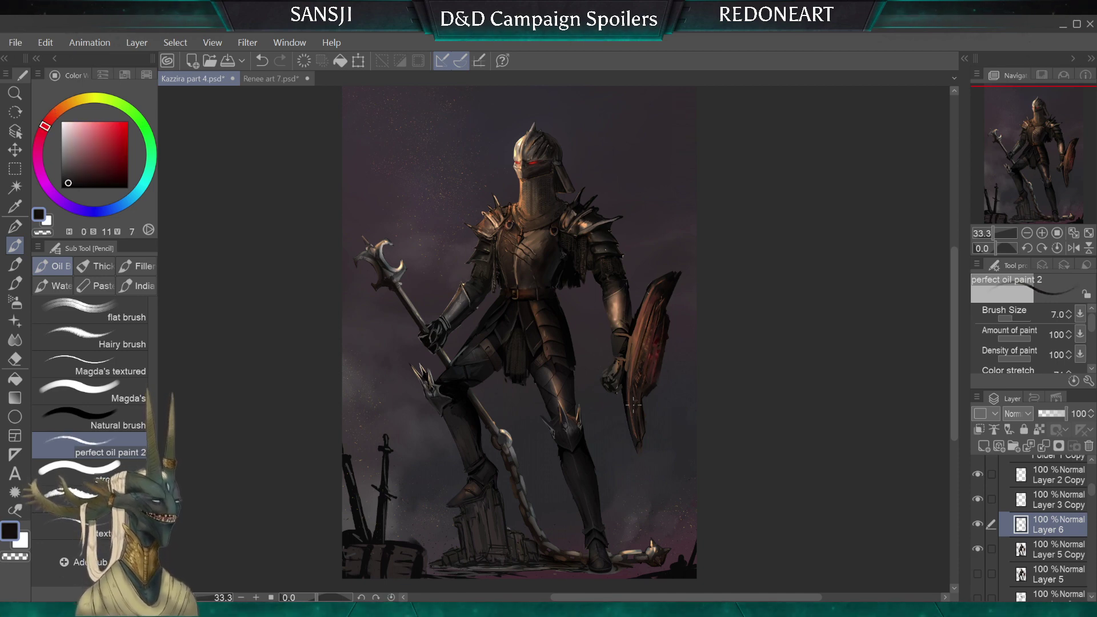
Paint broader near-black shading over the shield face with perfect oil paint 2 at sizes 15 to 17
{"action": "key", "text": "bracketright"}
{"action": "key", "text": "bracketright"}
{"action": "key", "text": "bracketright"}
{"action": "key", "text": "bracketright"}
{"action": "key", "text": "bracketright"}
{"action": "key", "text": "bracketright"}
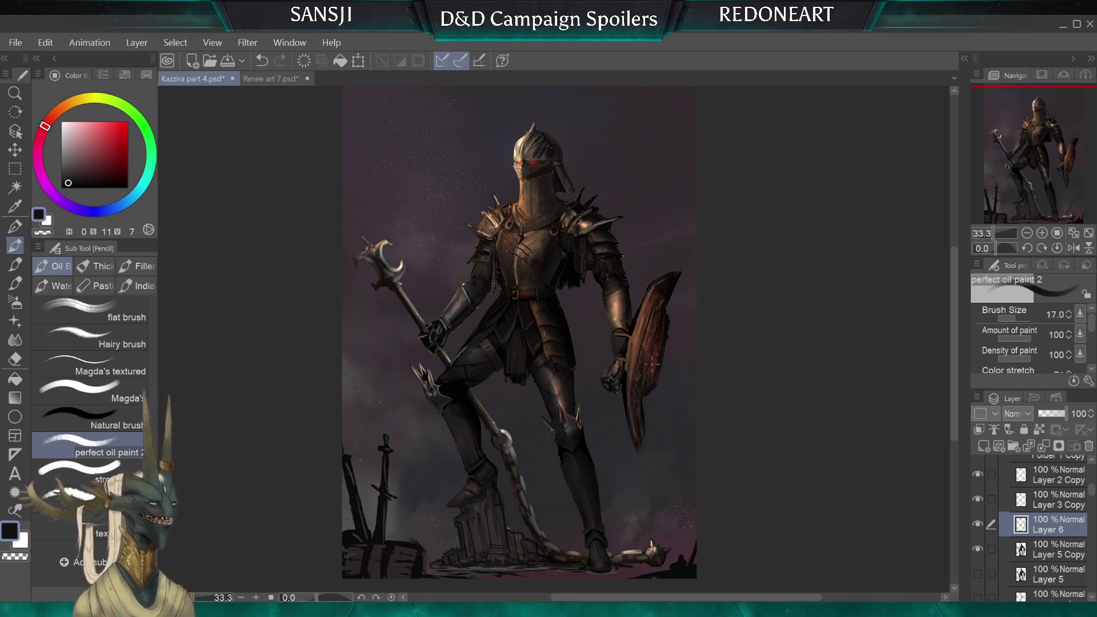
{"action": "key", "text": "bracketleft"}
{"action": "key", "text": "bracketleft"}
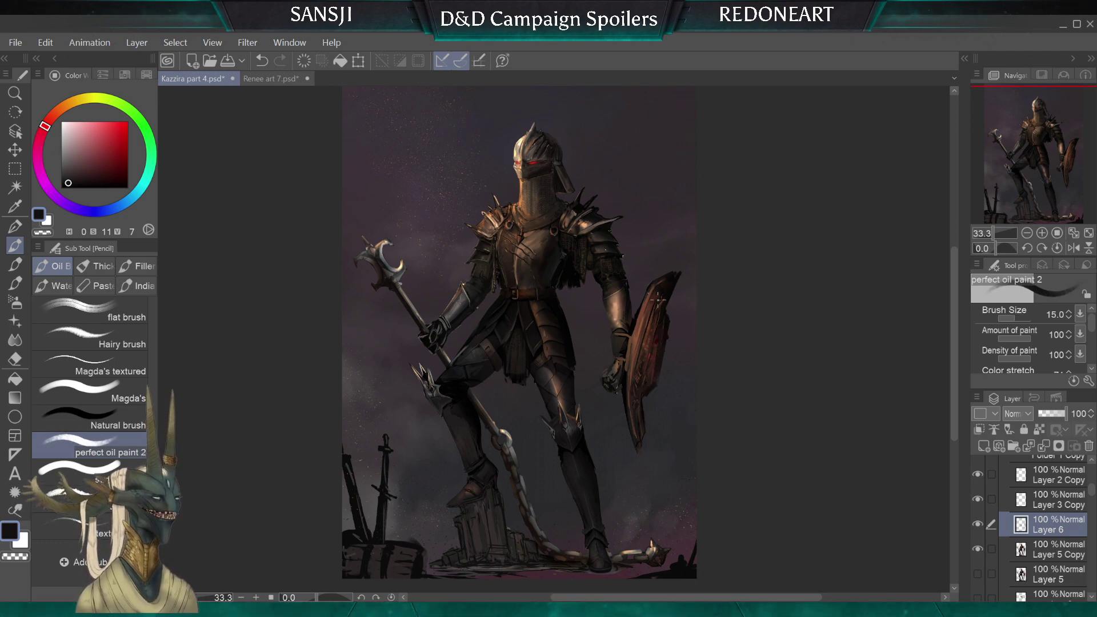
{"action": "key", "text": "bracketright"}
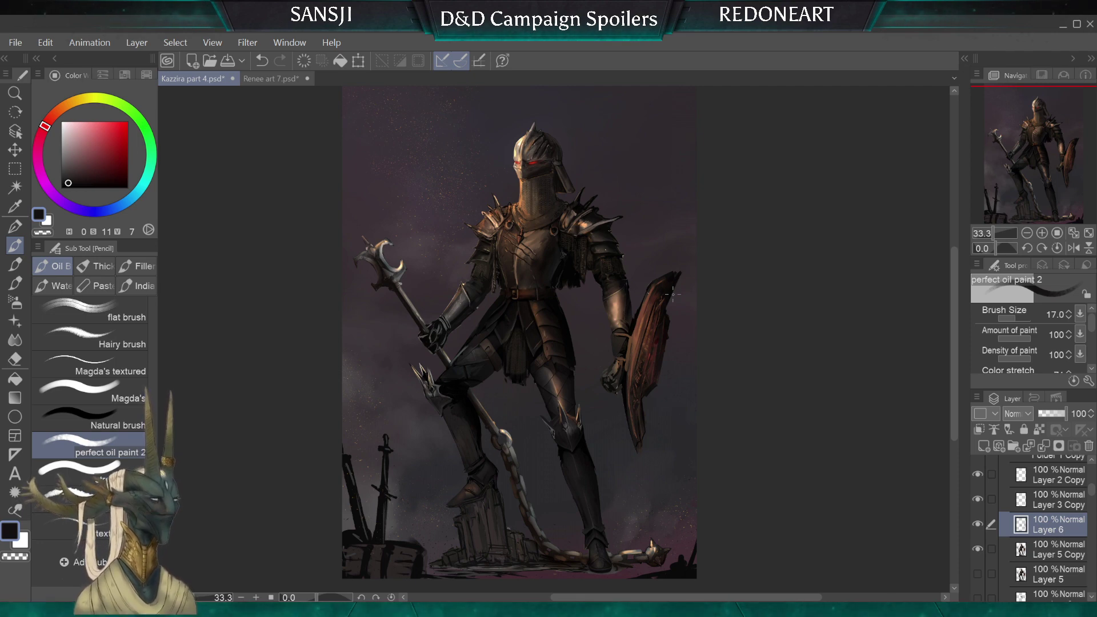
Sample dark reddish-brown near the shield's upper tip and shade its upper half at brush size 40
{"action": "left_click", "coordinate": [666, 291], "text": "alt"}
{"action": "key", "text": "bracketright"}
{"action": "key", "text": "bracketright"}
{"action": "key", "text": "bracketright"}
{"action": "key", "text": "bracketright"}
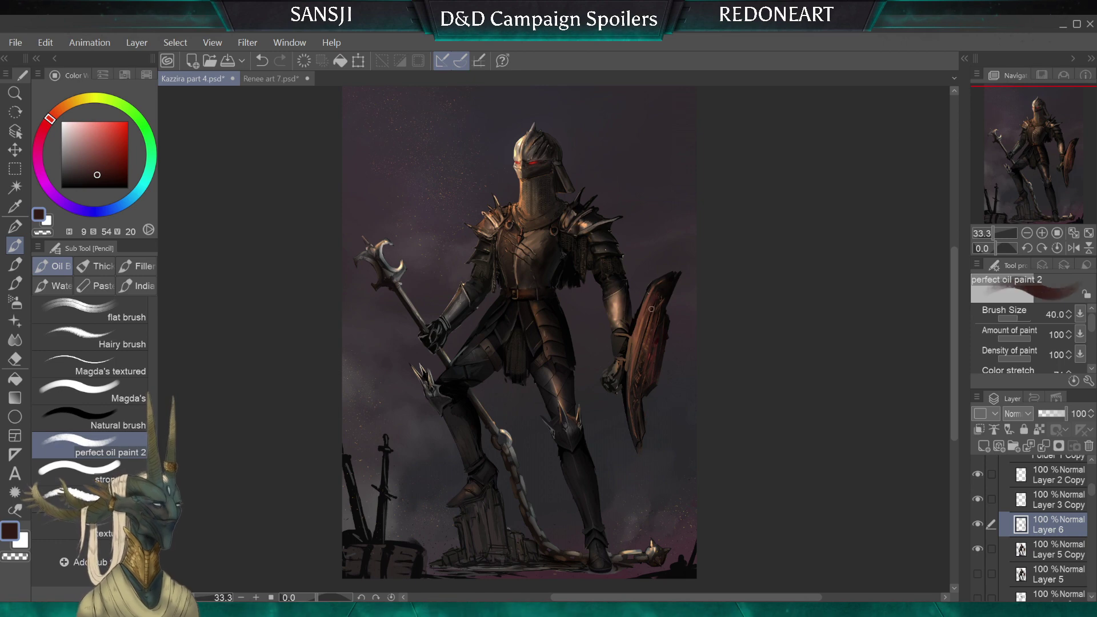
Sample near-black from the shield's upper tip and darken the upper half, reducing the brush size from 30 to 12
{"action": "left_click", "coordinate": [667, 285], "text": "alt"}
{"action": "key", "text": "bracketleft"}
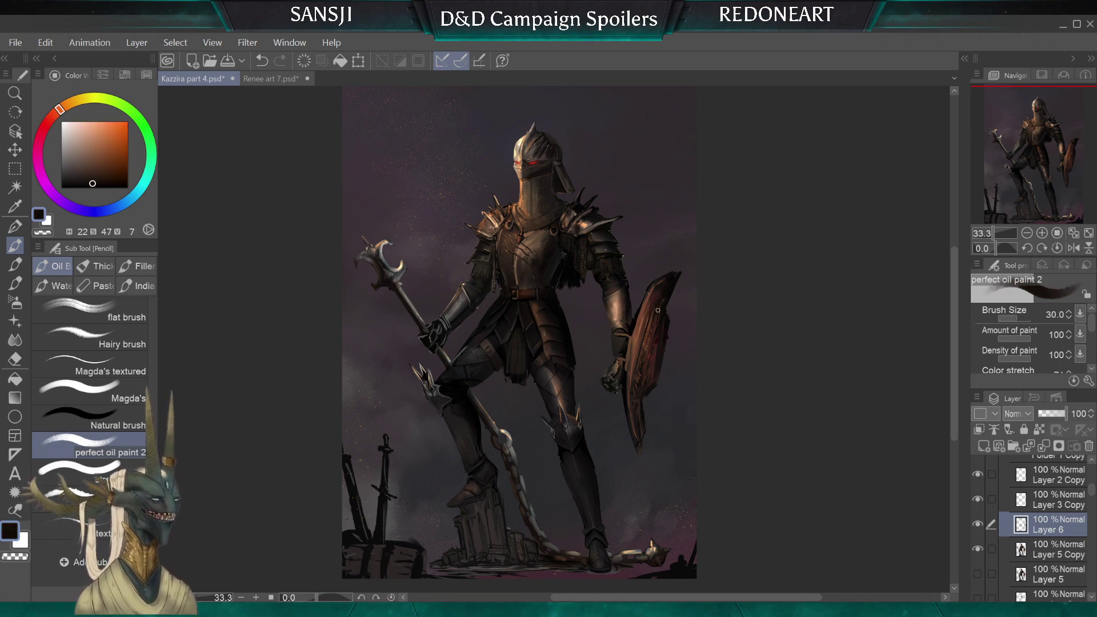
{"action": "key", "text": "bracketleft"}
{"action": "key", "text": "bracketleft"}
{"action": "key", "text": "bracketleft"}
{"action": "key", "text": "bracketleft"}
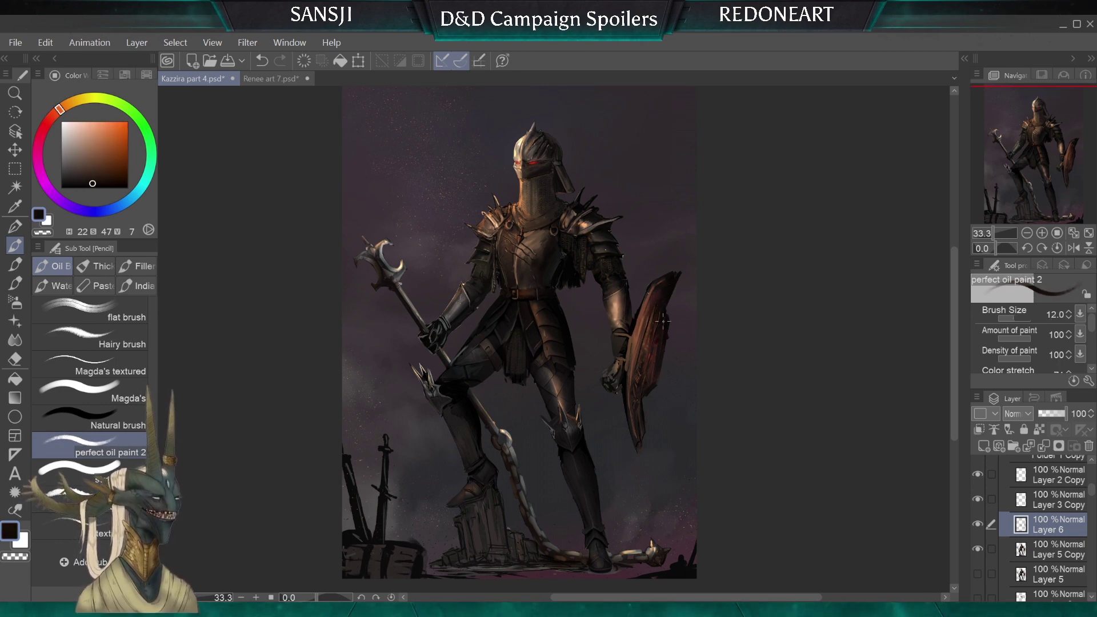
Paint near-black wood-grain cracks down the shield with perfect oil paint 2 at sizes 6 to 12
{"action": "key", "text": "alt"}
{"action": "key", "text": "bracketleft"}
{"action": "key", "text": "bracketleft"}
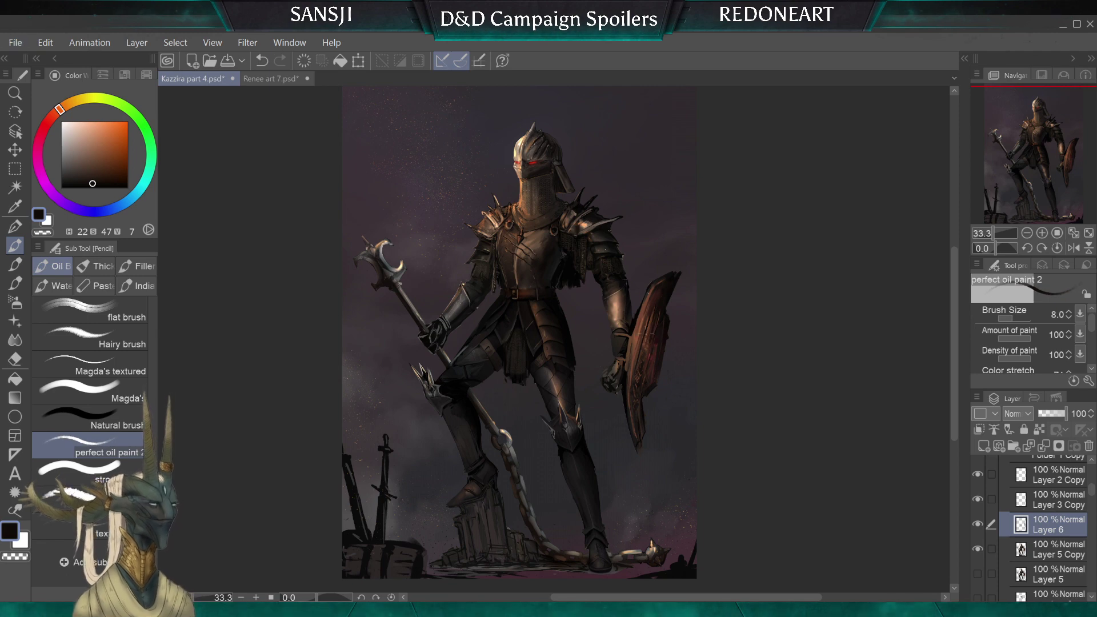
{"action": "key", "text": "bracketleft"}
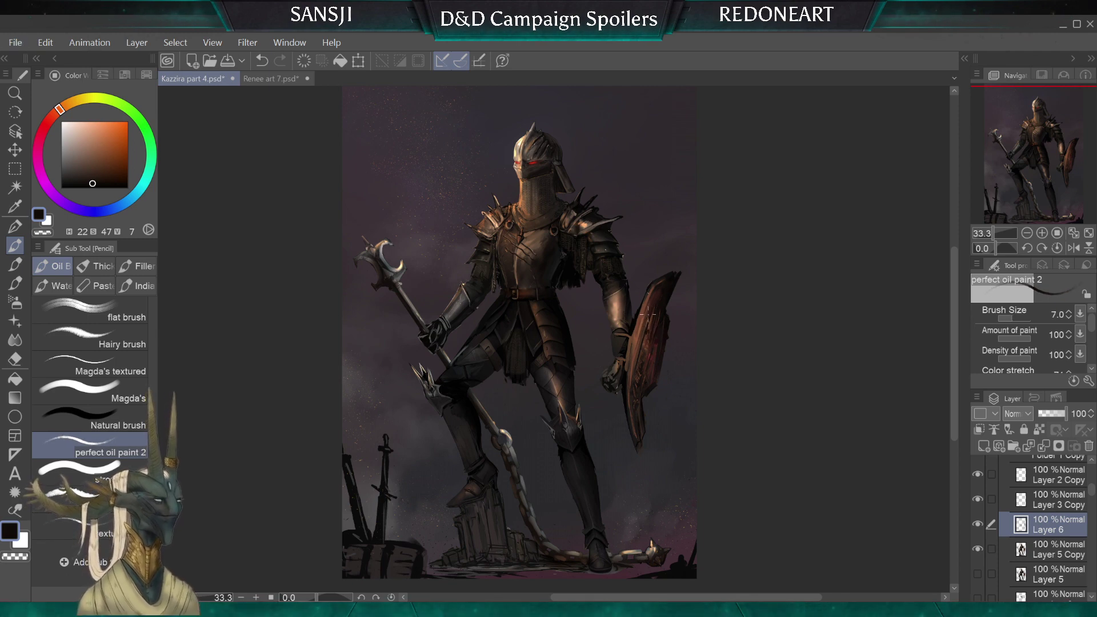
{"action": "key", "text": "bracketright"}
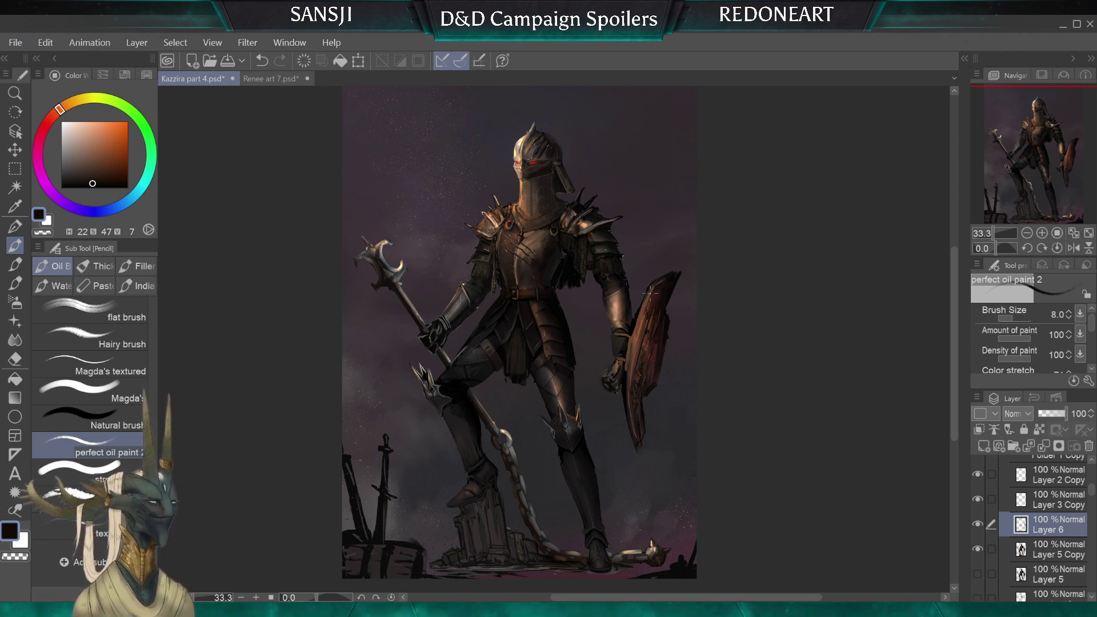
{"action": "key", "text": "bracketright"}
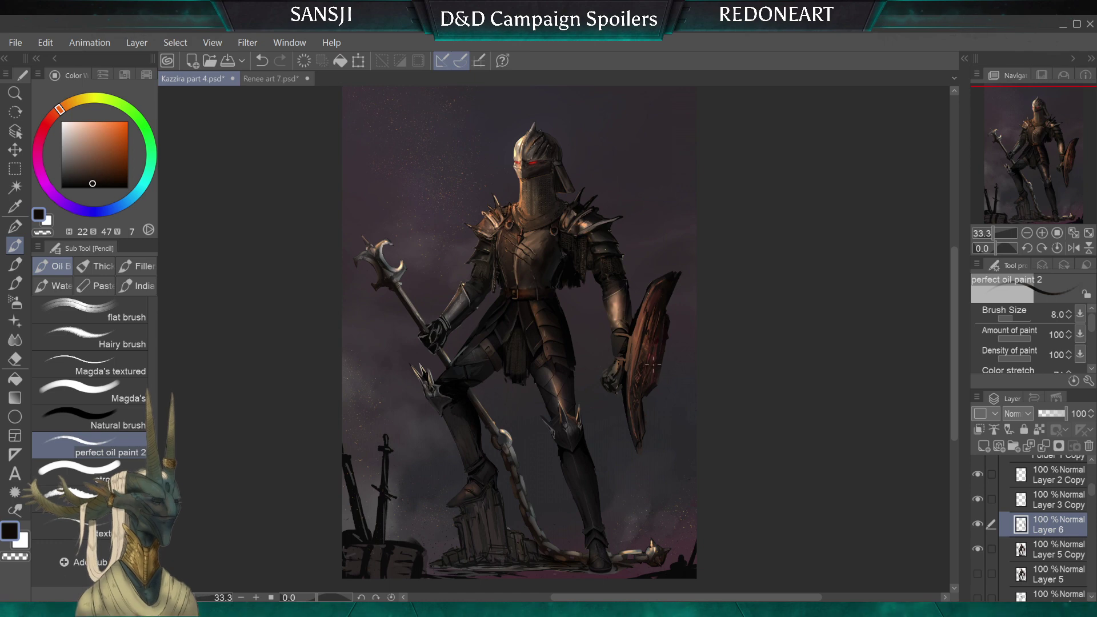
{"action": "key", "text": "bracketleft"}
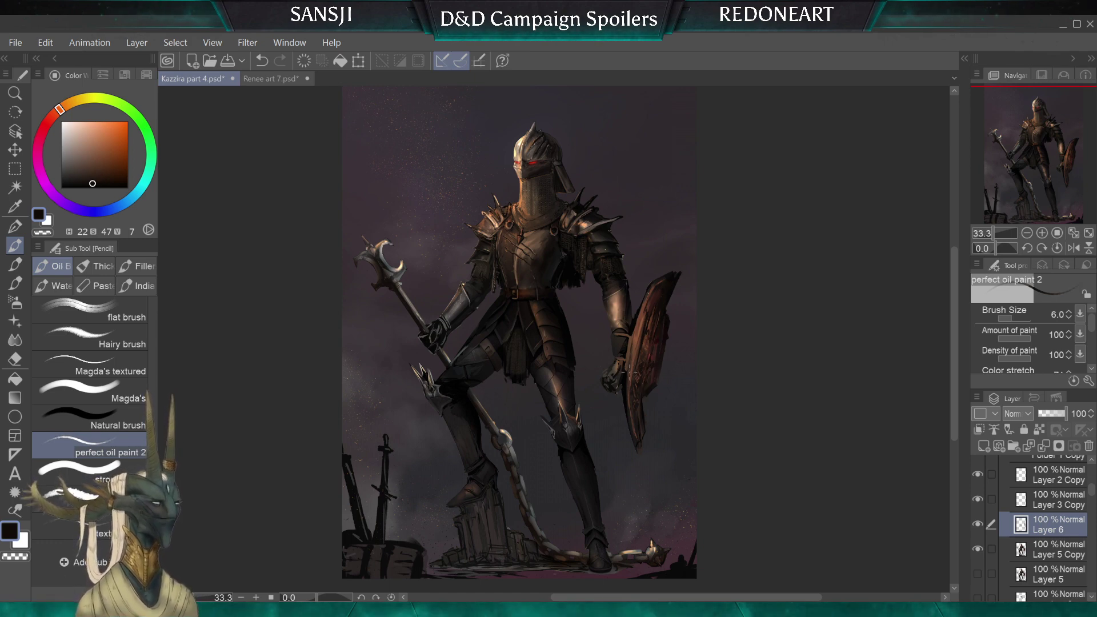
{"action": "key", "text": "bracketright"}
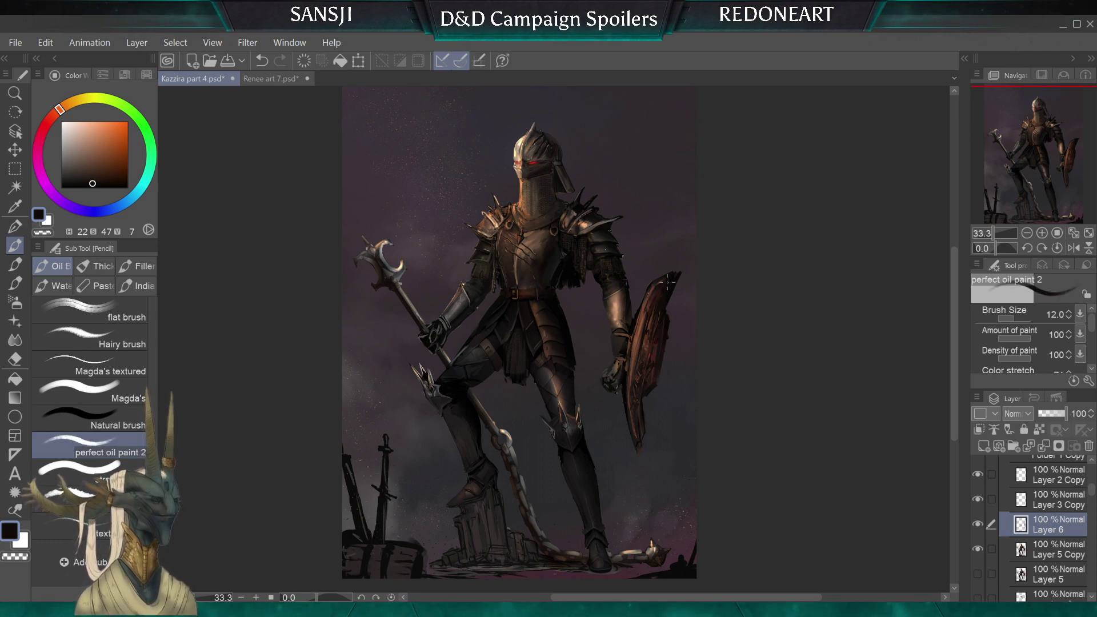
{"action": "key", "text": "bracketleft"}
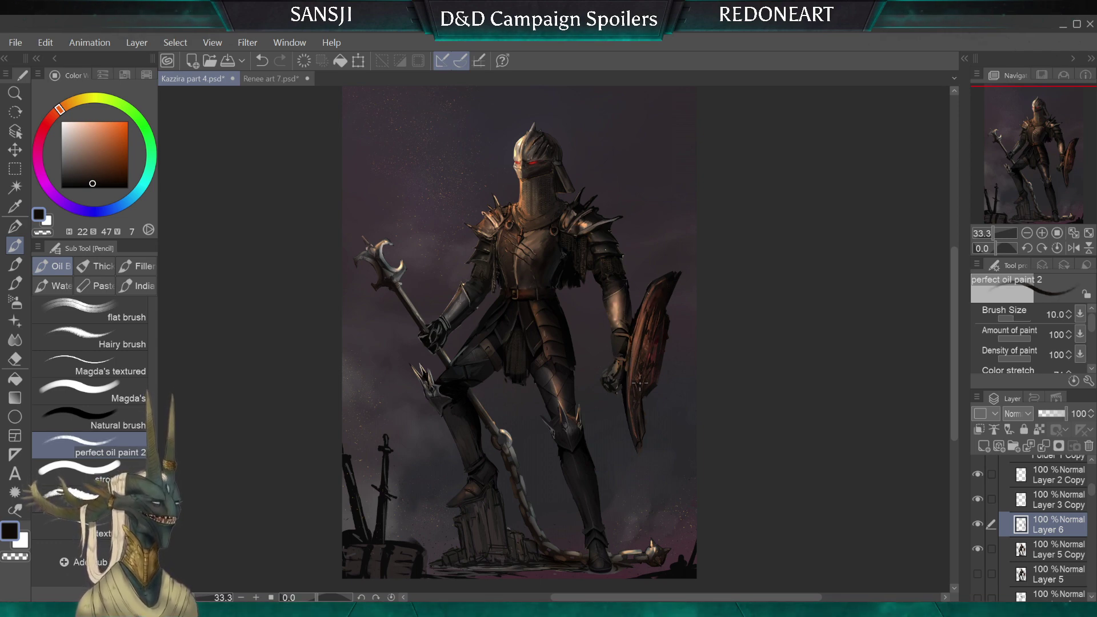
Sample dark browns from the shield's lower half and blend its shading at brush sizes 15 to 20
{"action": "left_click", "coordinate": [640, 382], "text": "alt"}
{"action": "key", "text": "bracketright"}
{"action": "key", "text": "bracketright"}
{"action": "left_click", "coordinate": [650, 376], "text": "alt"}
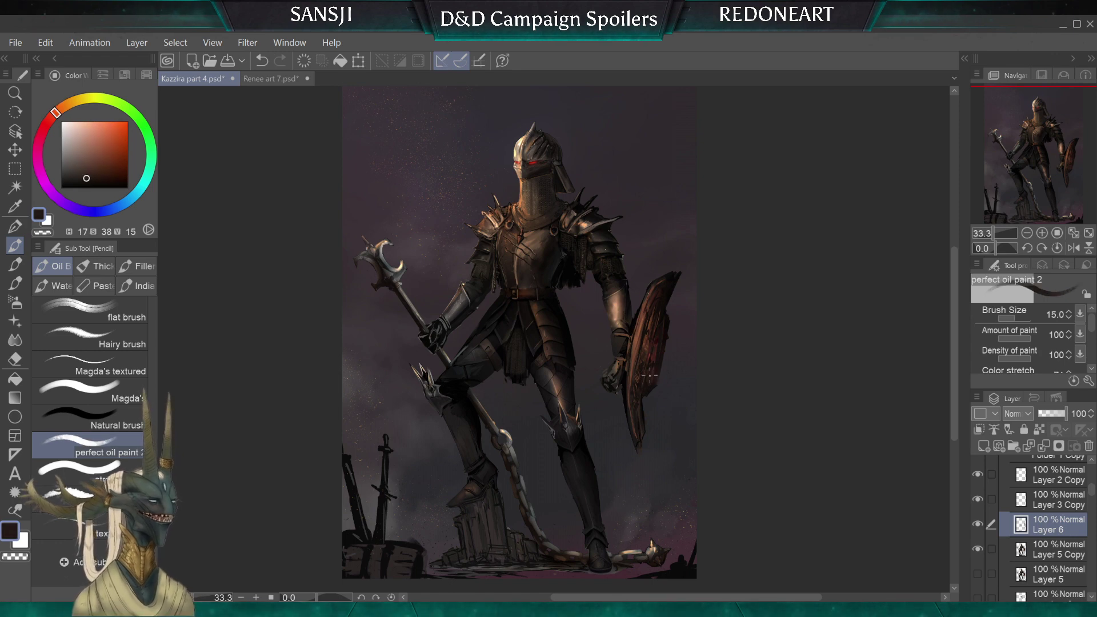
{"action": "key", "text": "bracketright"}
{"action": "left_click", "coordinate": [647, 388], "text": "alt"}
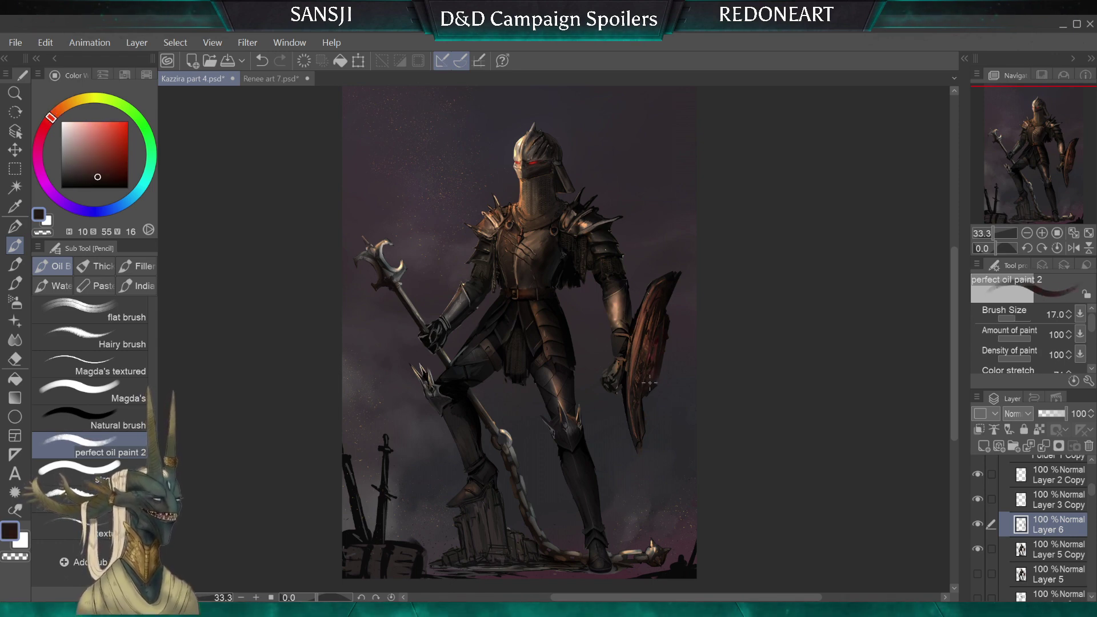
{"action": "key", "text": "bracketright"}
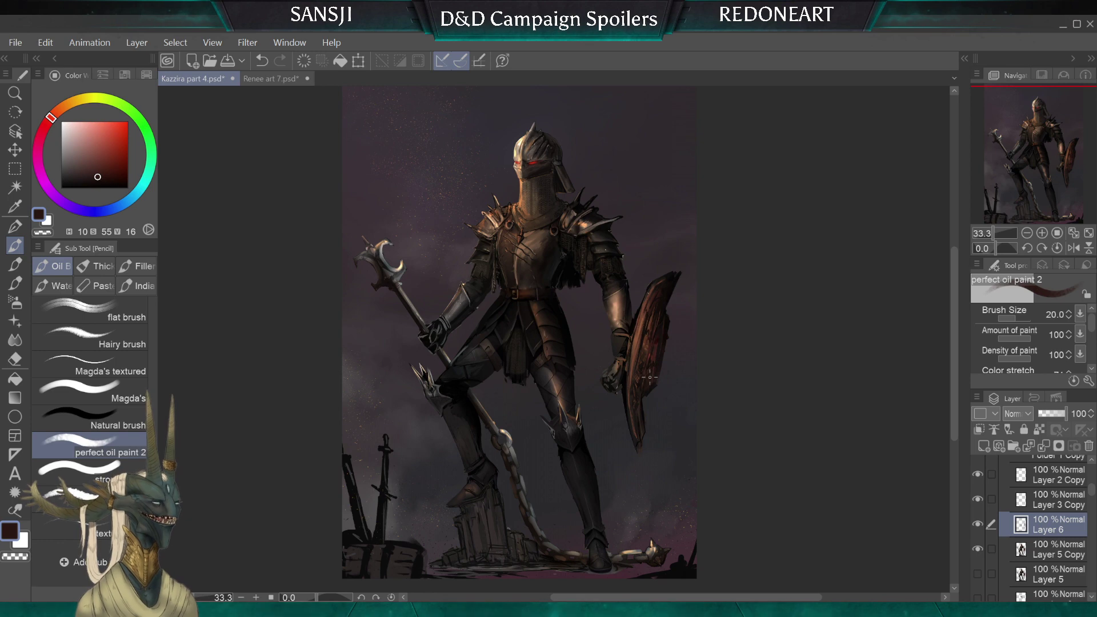
Sample a lighter reddish-brown from the shield's lower half and touch up the wood there at brush size 12
{"action": "key", "text": "bracketleft"}
{"action": "key", "text": "bracketleft"}
{"action": "key", "text": "bracketleft"}
{"action": "left_click", "coordinate": [651, 374], "text": "alt"}
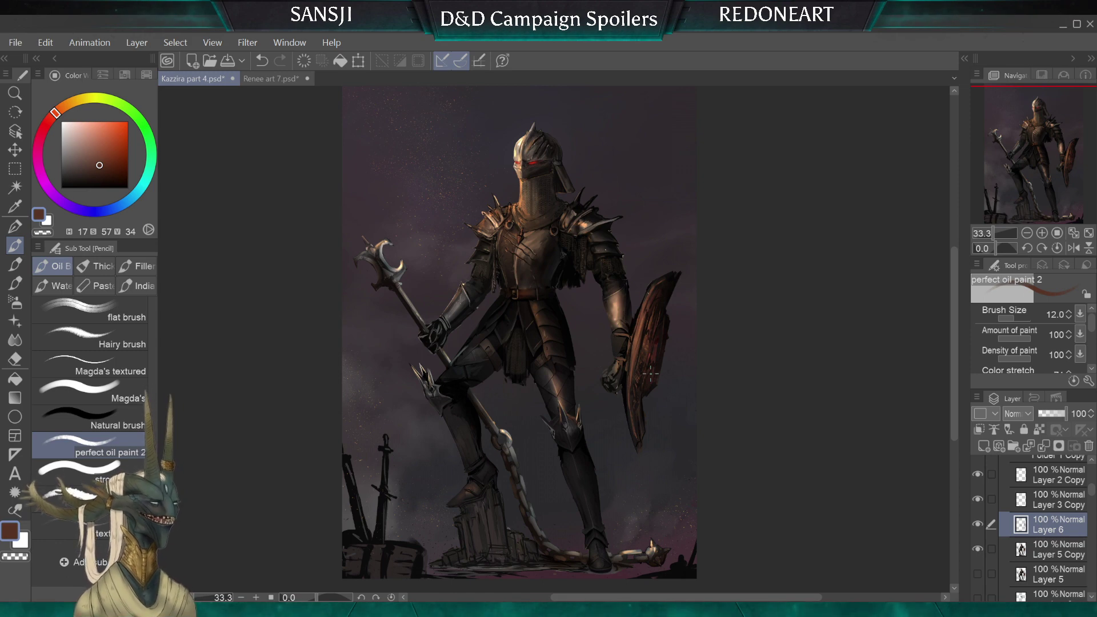
Sample brown and near-black around the shield-arm wrist and repaint the wrist beside the shield at sizes 15 to 20
{"action": "left_click_drag", "start_coordinate": [651, 374], "coordinate": [670, 383]}
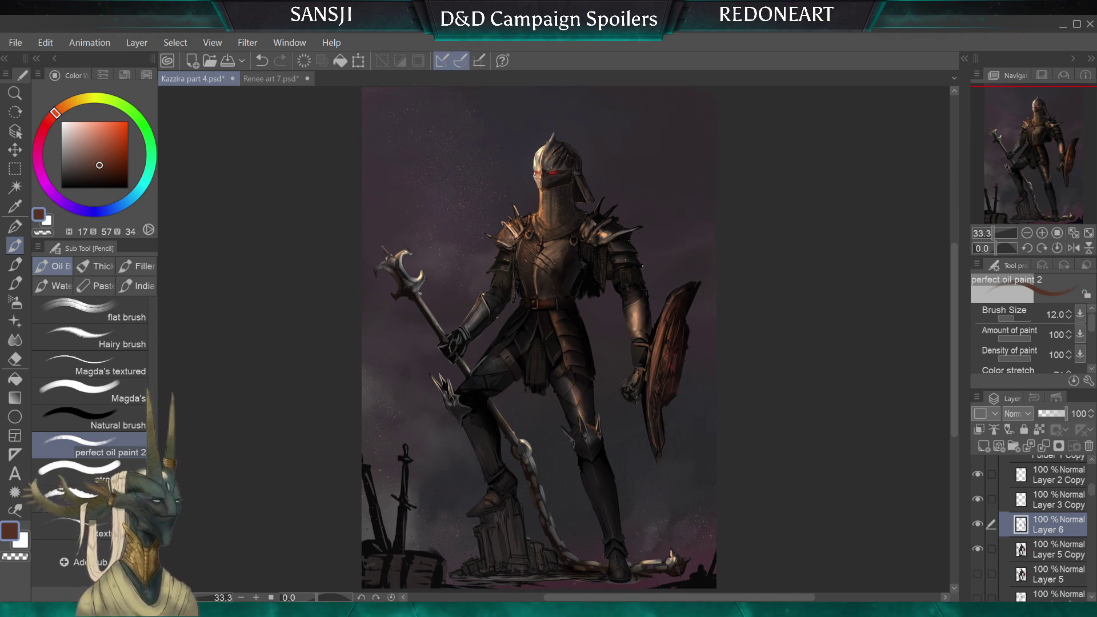
{"action": "left_click", "coordinate": [647, 342], "text": "alt"}
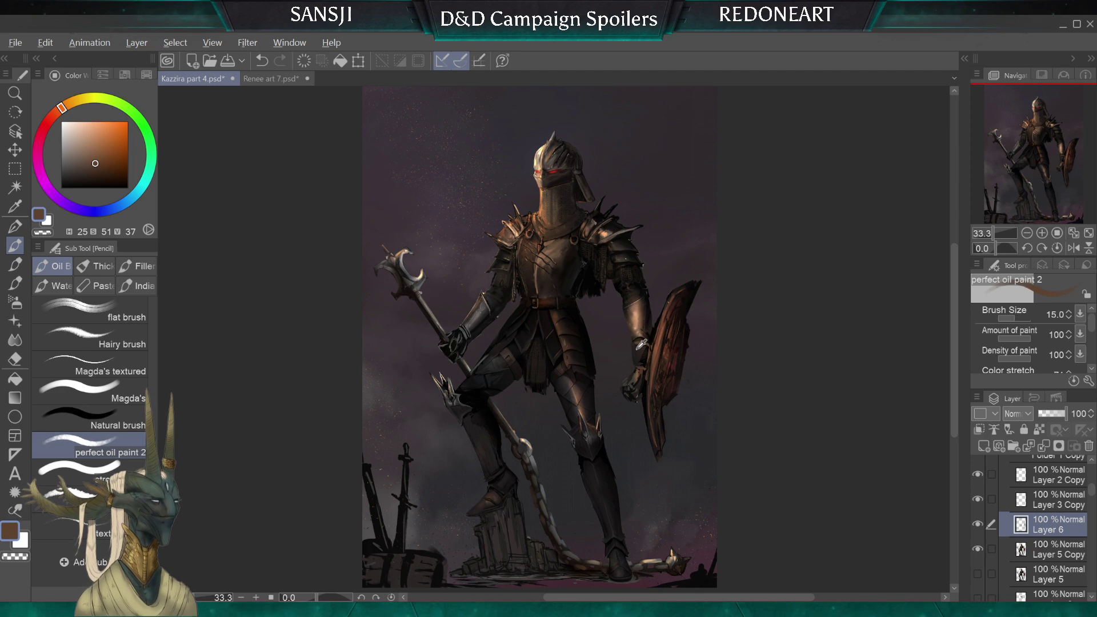
{"action": "left_click", "coordinate": [640, 346], "text": "alt"}
{"action": "key", "text": "]"}
{"action": "key", "text": "]"}
{"action": "left_click", "coordinate": [649, 354], "text": "alt"}
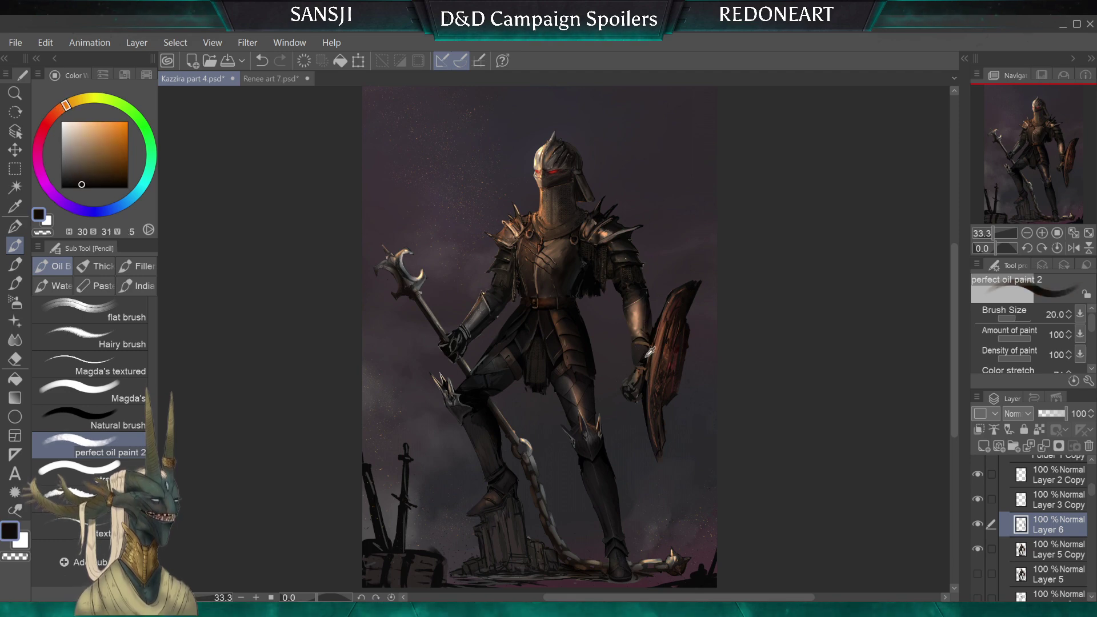
{"action": "key", "text": "bracketleft"}
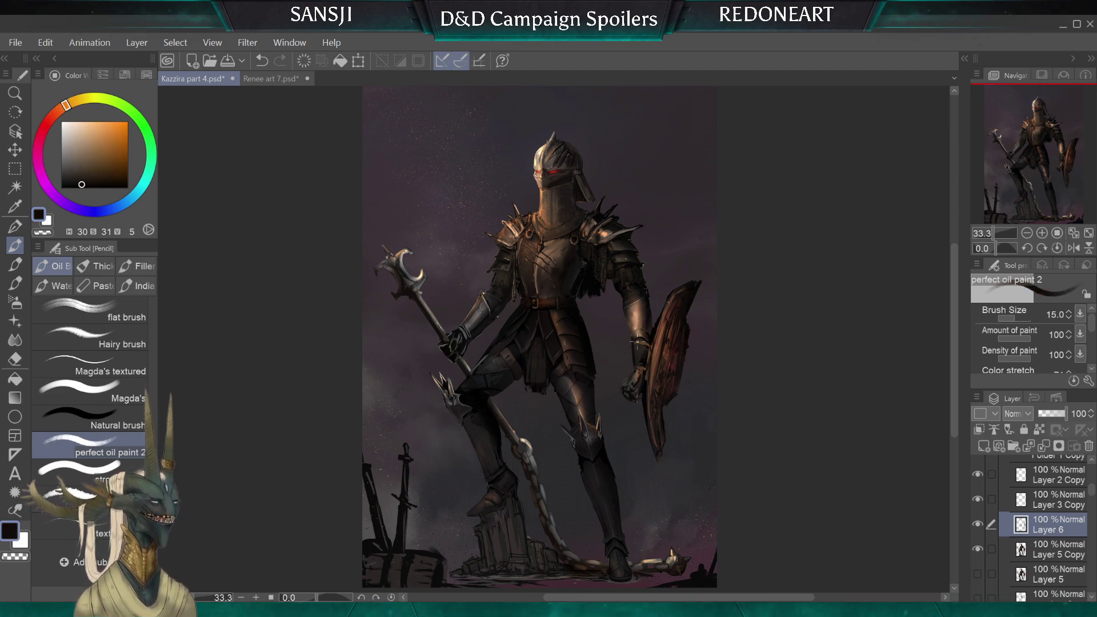
{"action": "key", "text": "bracketleft"}
Sample dark brown from the shield-arm forearm and paint its shading with perfect oil paint 2 around size 20
{"action": "left_click", "coordinate": [649, 330], "text": "alt"}
{"action": "key", "text": "bracketright"}
{"action": "key", "text": "bracketright"}
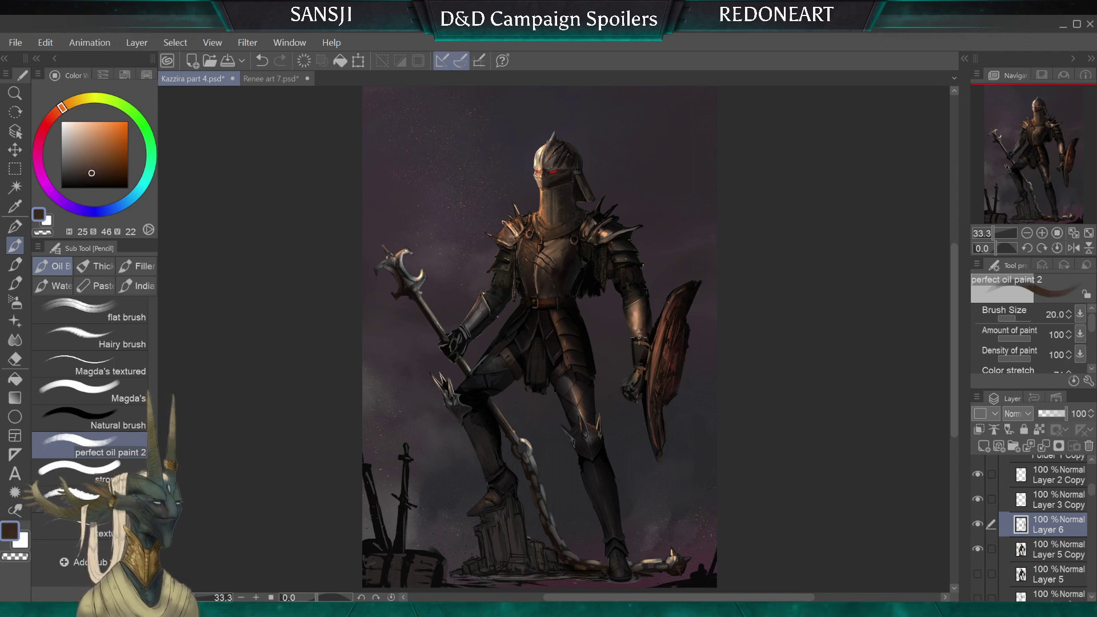
{"action": "key", "text": "bracketright"}
{"action": "key", "text": "bracketleft"}
{"action": "key", "text": "bracketleft"}
Sample dark tones around the shield arm's elbow and deepen the shading there at brush sizes 15 to 25
{"action": "left_click", "coordinate": [637, 268], "text": "alt"}
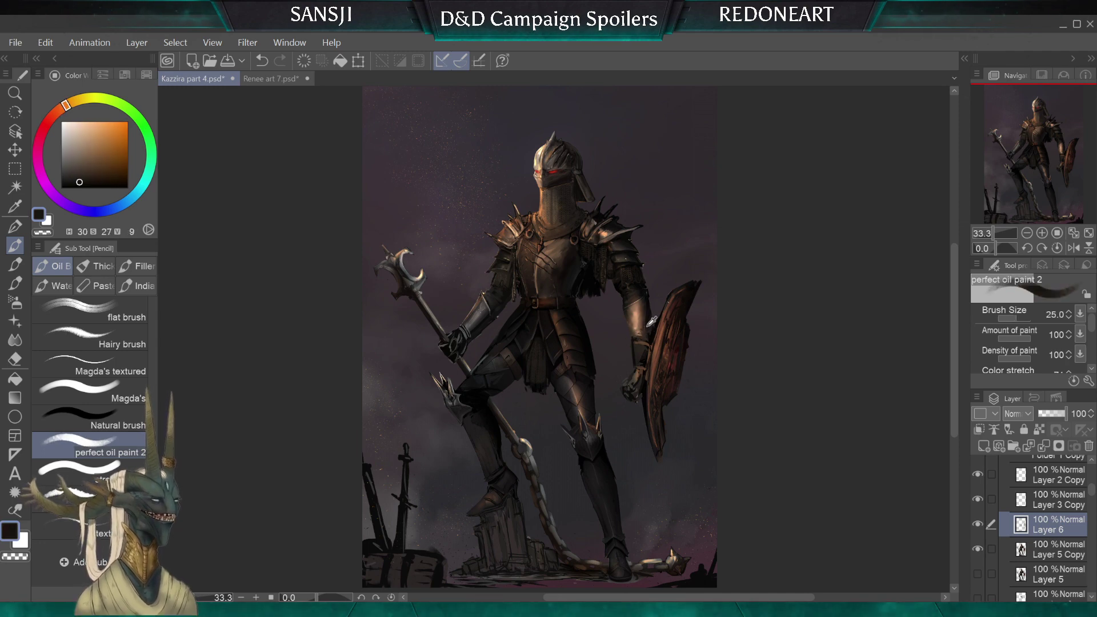
{"action": "left_click", "coordinate": [641, 296], "text": "alt"}
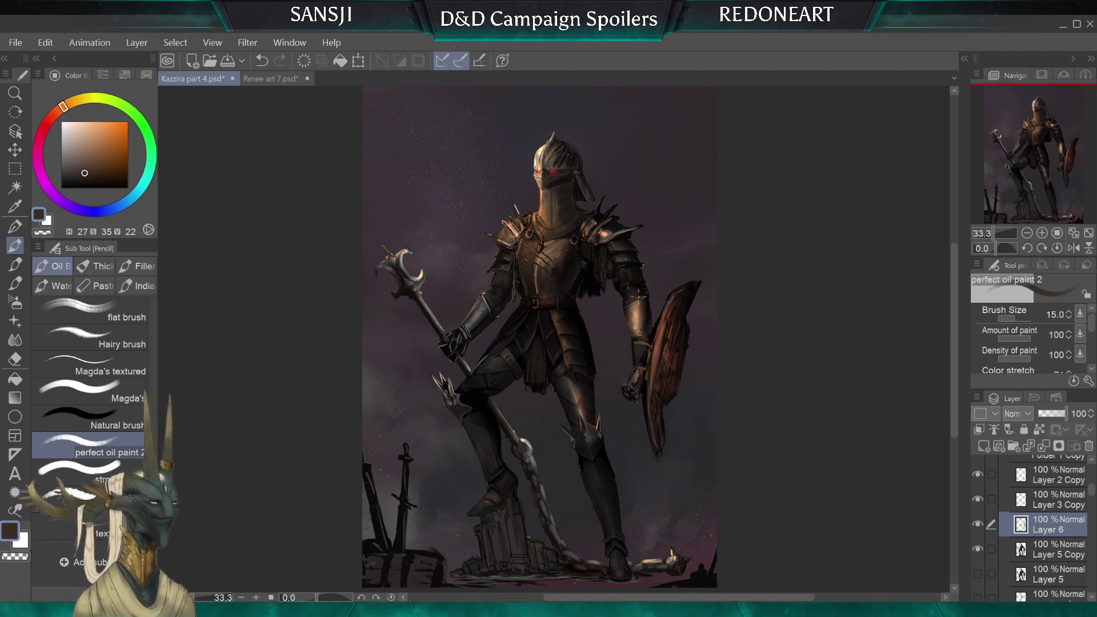
{"action": "left_click", "coordinate": [640, 293], "text": "alt"}
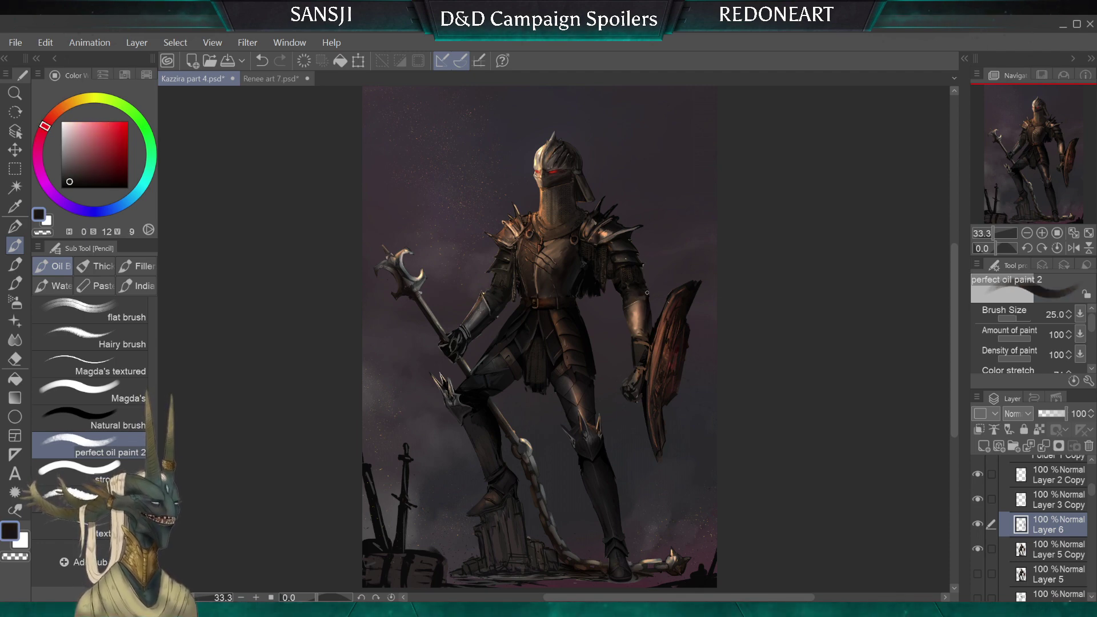
{"action": "key", "text": "bracketright"}
{"action": "left_click", "coordinate": [656, 330], "text": "alt"}
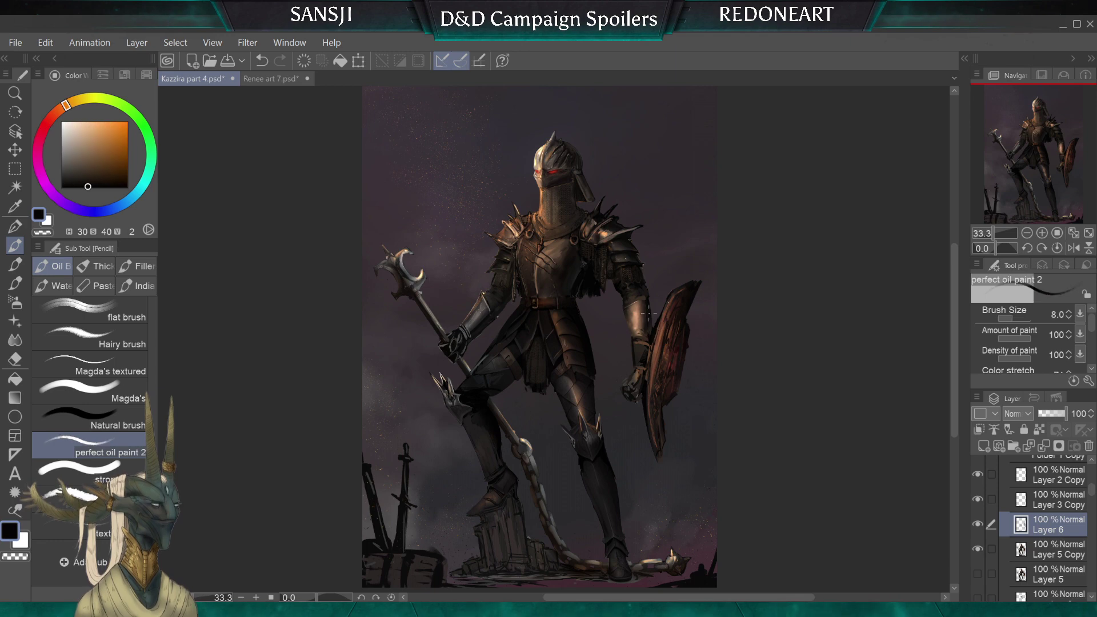
Refine the shield-arm forearm's edge and wrist with near-black strokes, varying the brush size between 4 and 12
{"action": "key", "text": "bracketleft"}
{"action": "key", "text": "bracketleft"}
{"action": "key", "text": "bracketleft"}
{"action": "key", "text": "bracketleft"}
{"action": "key", "text": "bracketleft"}
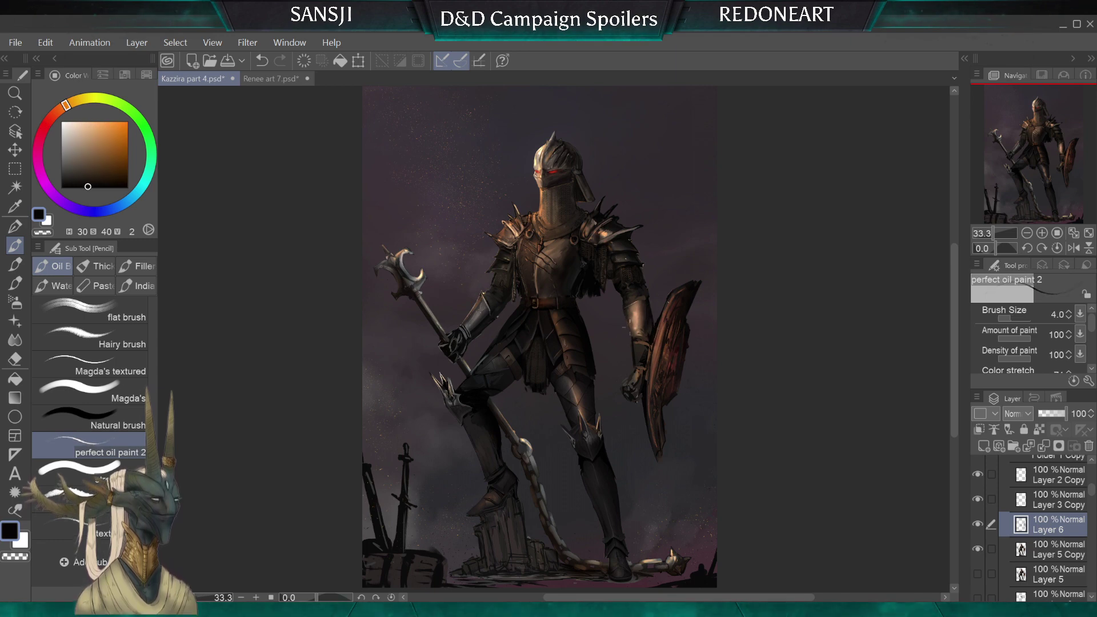
{"action": "key", "text": "bracketright"}
{"action": "key", "text": "bracketright"}
{"action": "key", "text": "bracketright"}
{"action": "key", "text": "bracketright"}
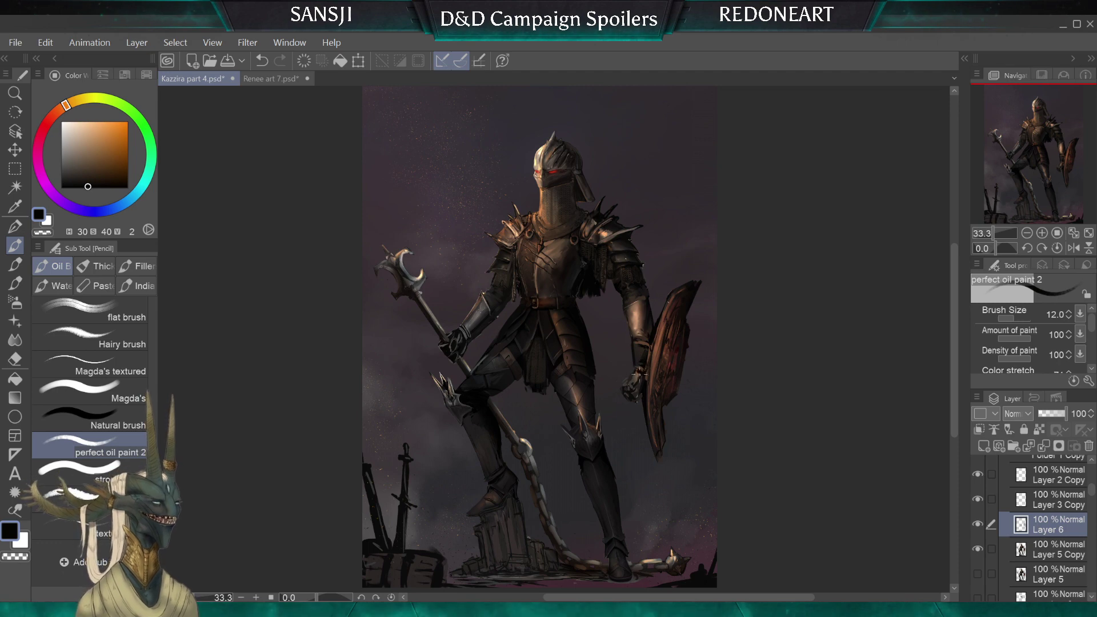
Sample dark tones around the shield-arm wrist and hand and repaint their shading with brush sizes from 10 to 50
{"action": "key", "text": "bracketleft"}
{"action": "key", "text": "alt"}
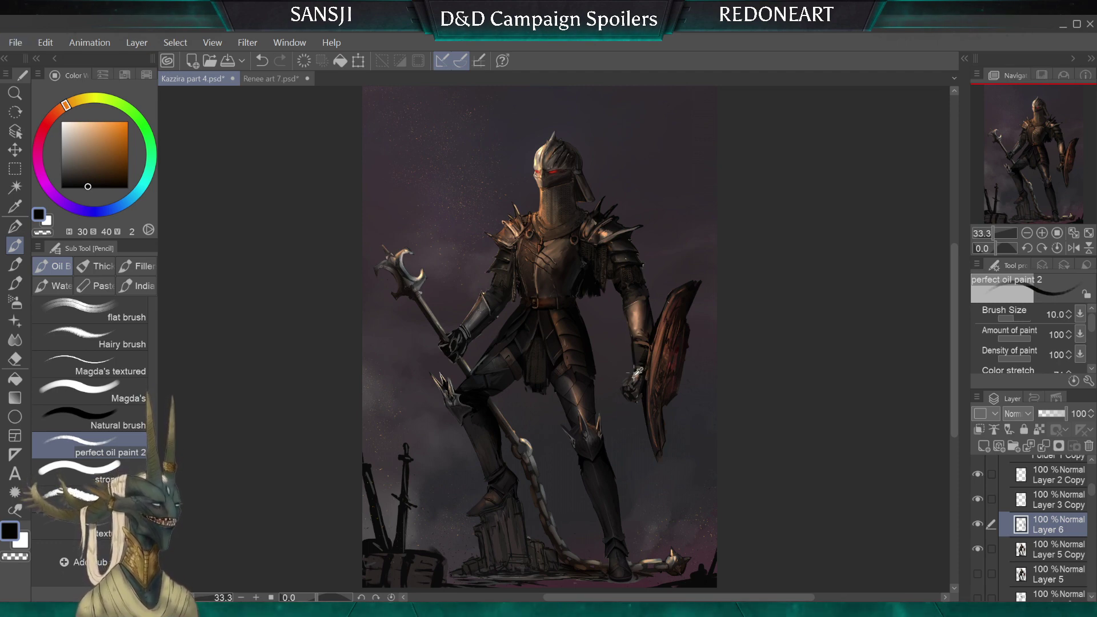
{"action": "left_click", "coordinate": [638, 368], "text": "alt"}
{"action": "key", "text": "bracketright"}
{"action": "key", "text": "bracketright"}
{"action": "key", "text": "bracketright"}
{"action": "key", "text": "bracketright"}
{"action": "left_click", "coordinate": [636, 357], "text": "alt"}
{"action": "key", "text": "bracketright"}
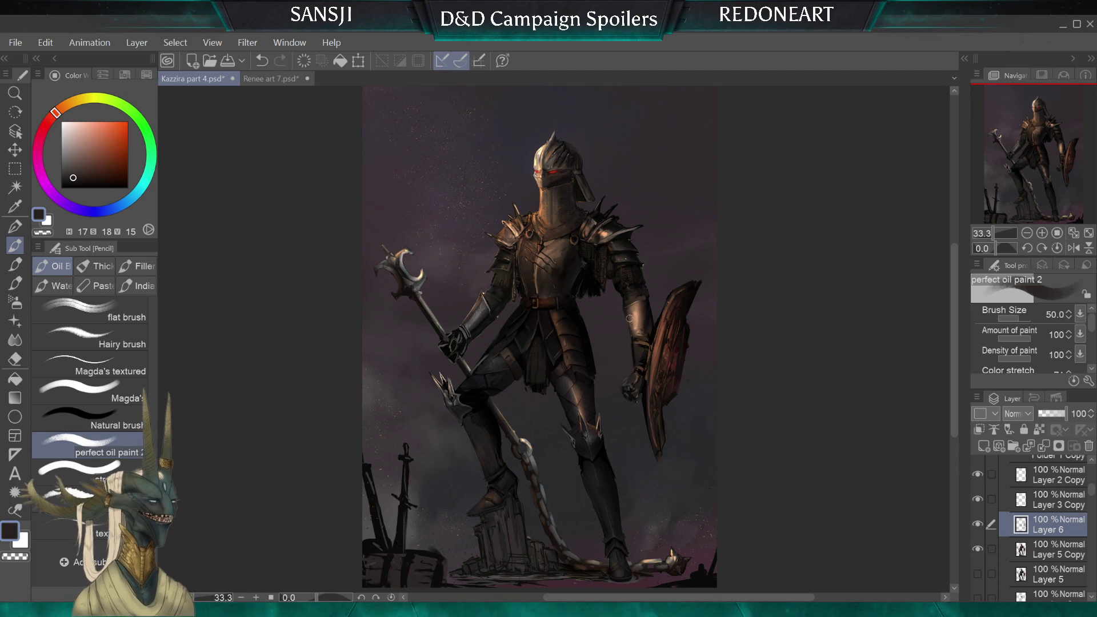
Sample near-black from the gauntleted fist beside the shield and darken the hand, reducing the brush size from 40 to 12
{"action": "key", "text": "bracketright"}
{"action": "key", "text": "bracketright"}
{"action": "left_click", "coordinate": [631, 397], "text": "alt"}
{"action": "key", "text": "bracketright"}
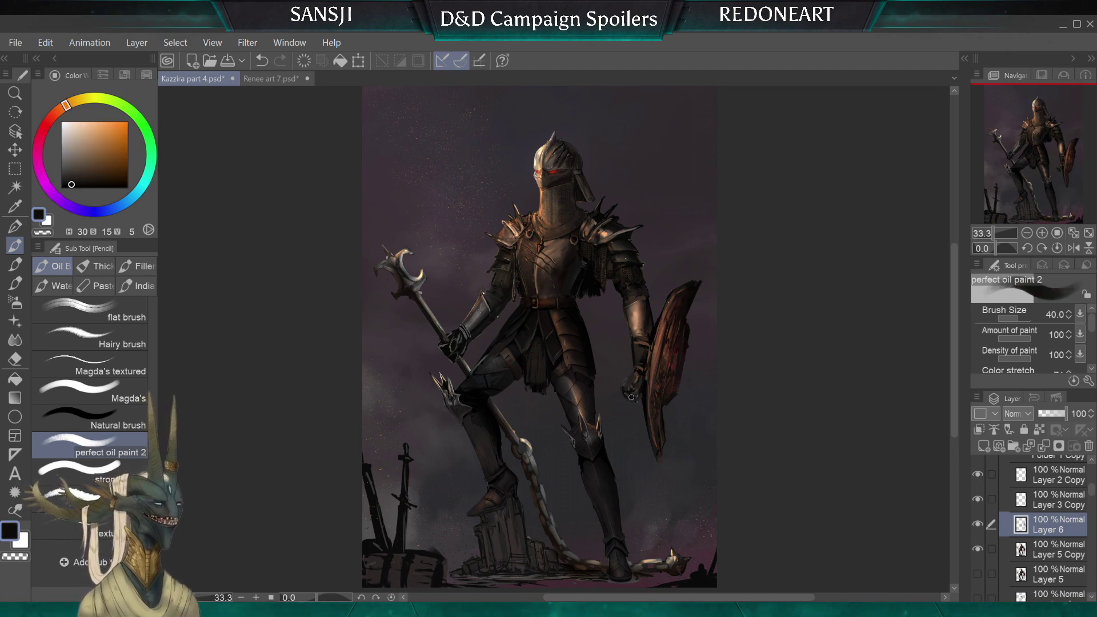
{"action": "key", "text": "bracketleft"}
{"action": "key", "text": "bracketleft"}
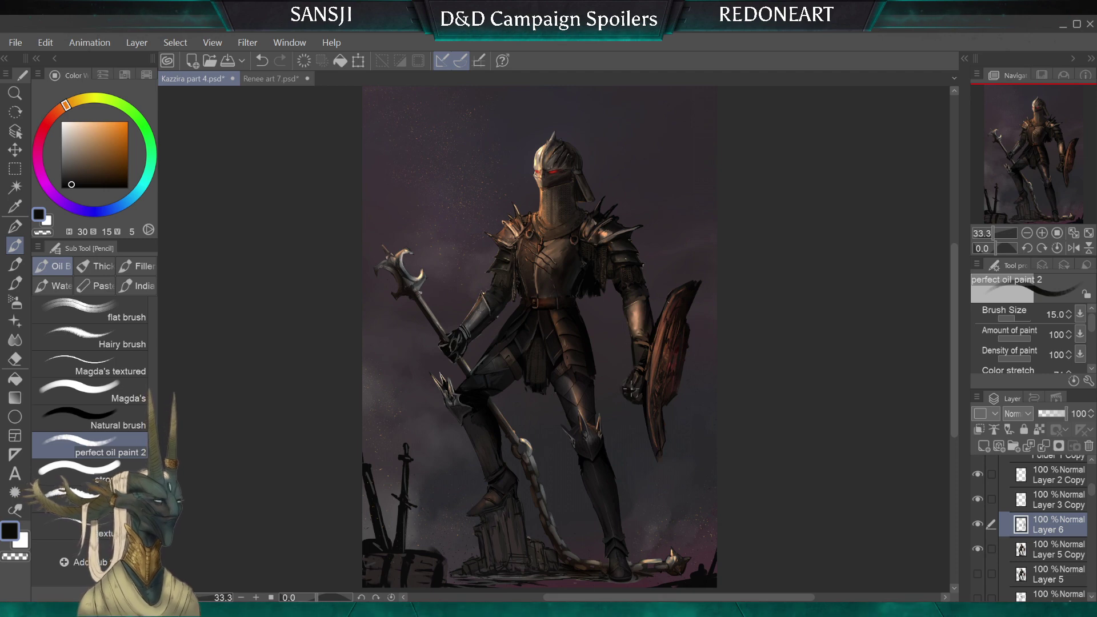
{"action": "key", "text": "bracketright"}
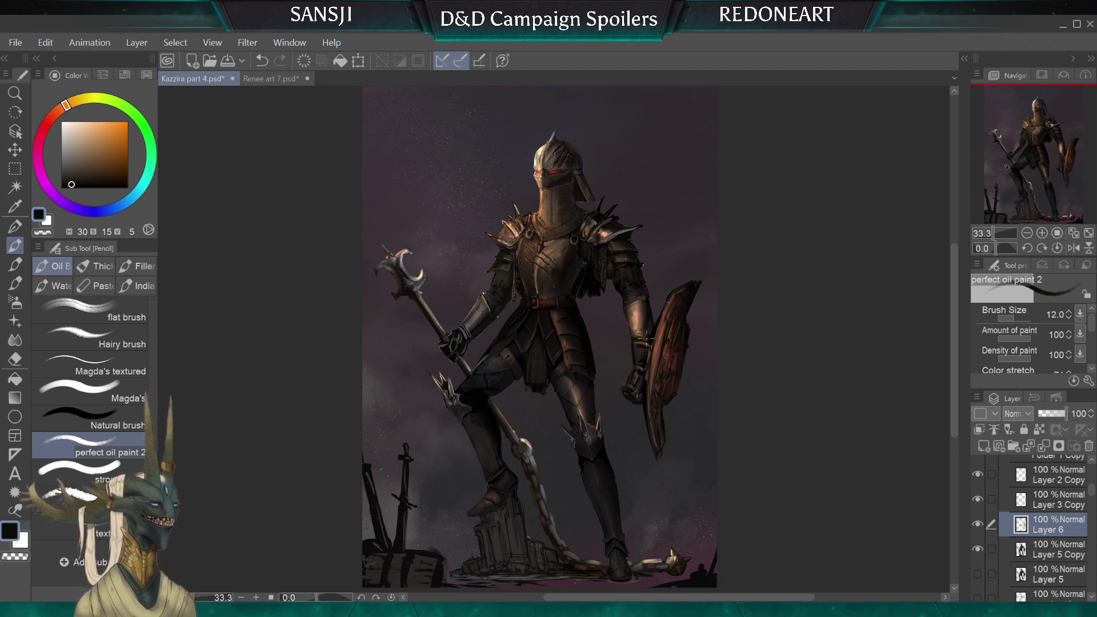
Sample dark brown from the shield-arm wrist and blend the wrist into the gauntlet at brush sizes 30 down to 12
{"action": "left_click", "coordinate": [639, 349], "text": "alt"}
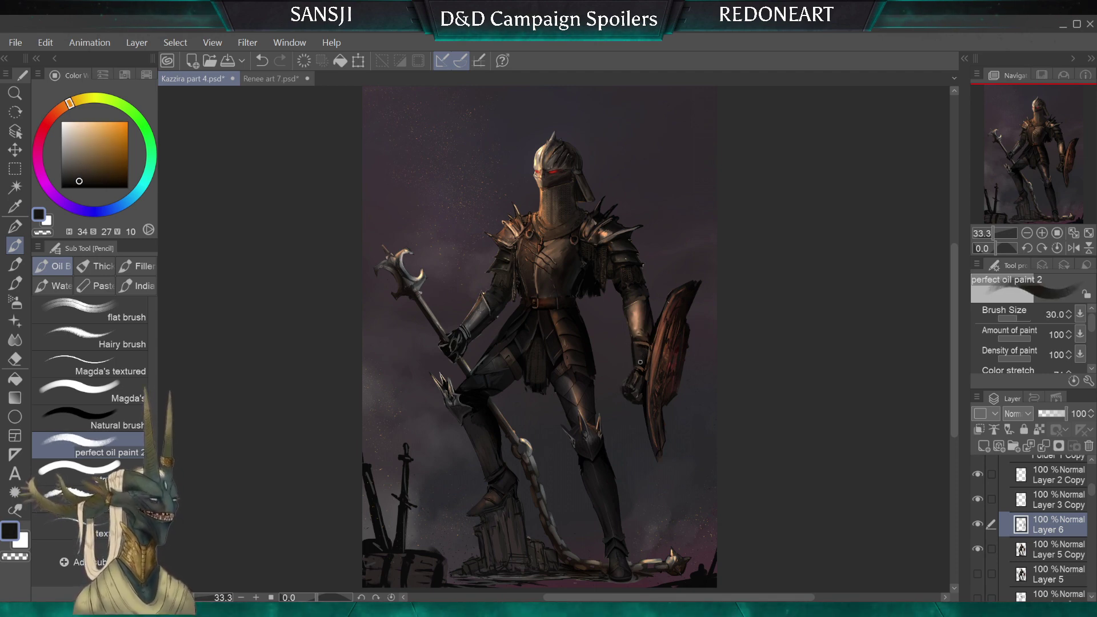
{"action": "key", "text": "bracketleft"}
{"action": "key", "text": "bracketright"}
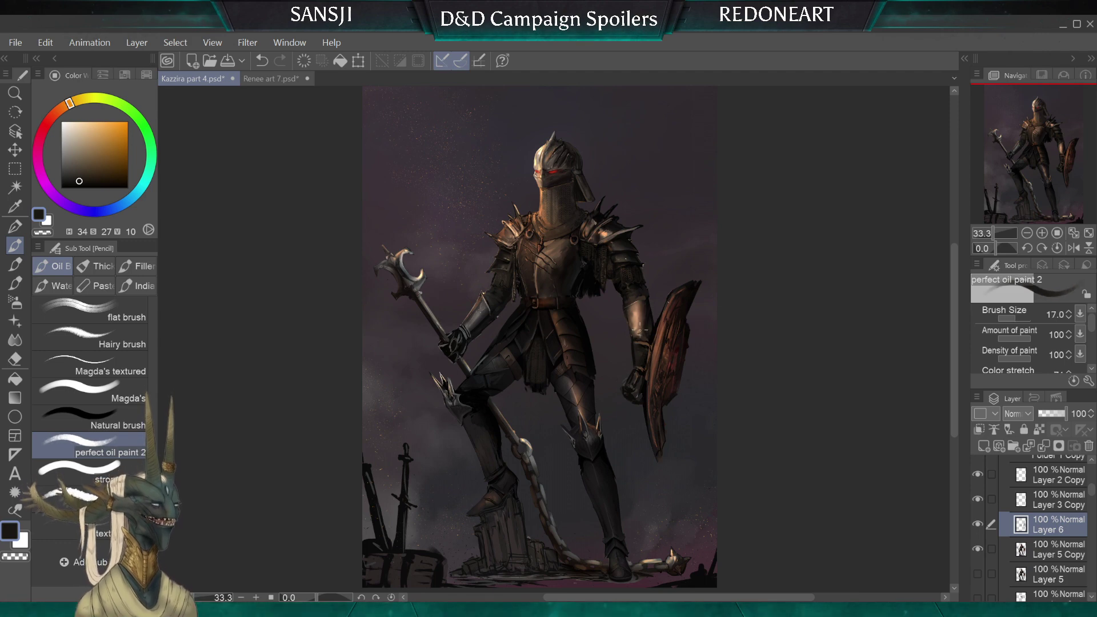
{"action": "key", "text": "bracketleft"}
{"action": "key", "text": "bracketleft"}
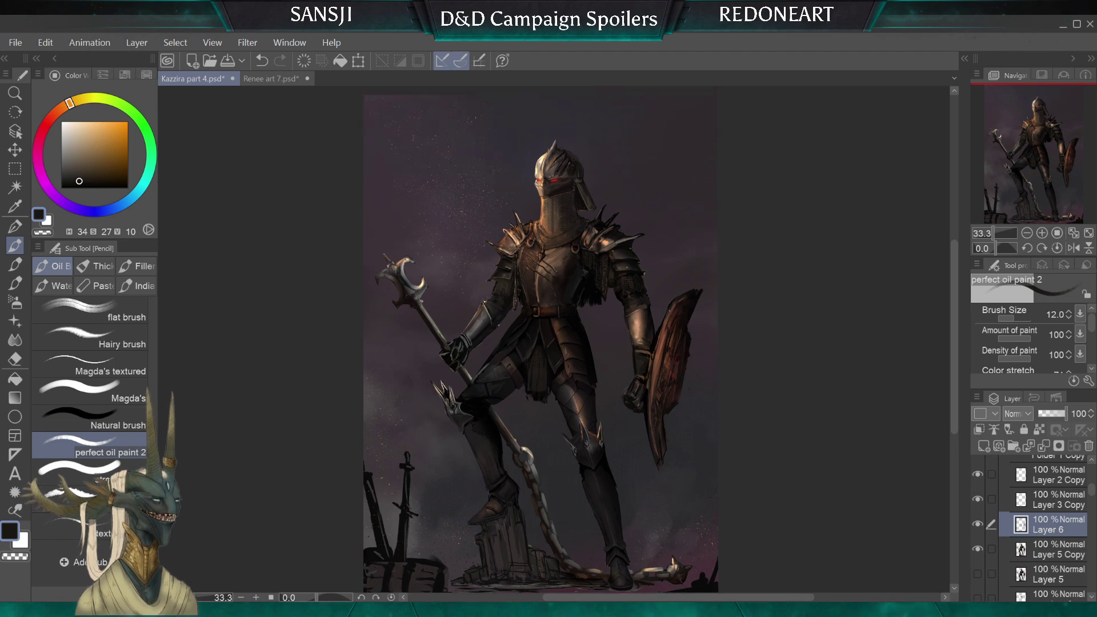
Sample near-black beside the shield and refine the mace arm's elbow and forearm edge with brush sizes between 7 and 12
{"action": "scroll", "coordinate": [520, 209], "scroll_direction": "up", "scroll_amount": 3}
{"action": "left_click", "coordinate": [702, 392], "text": "alt"}
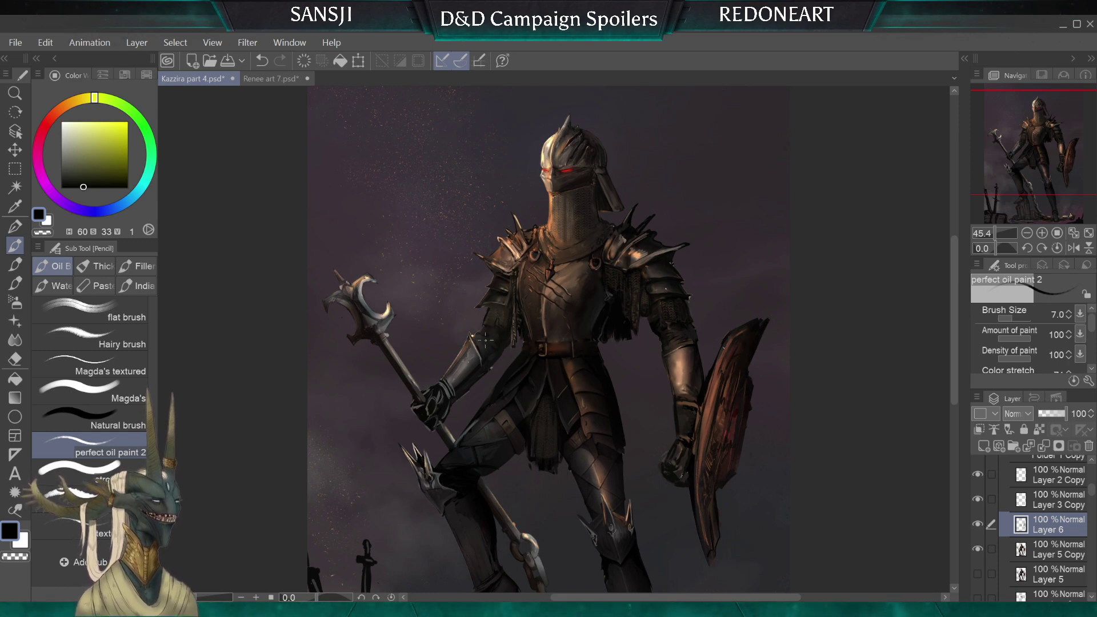
{"action": "key", "text": "bracketright"}
{"action": "key", "text": "bracketright"}
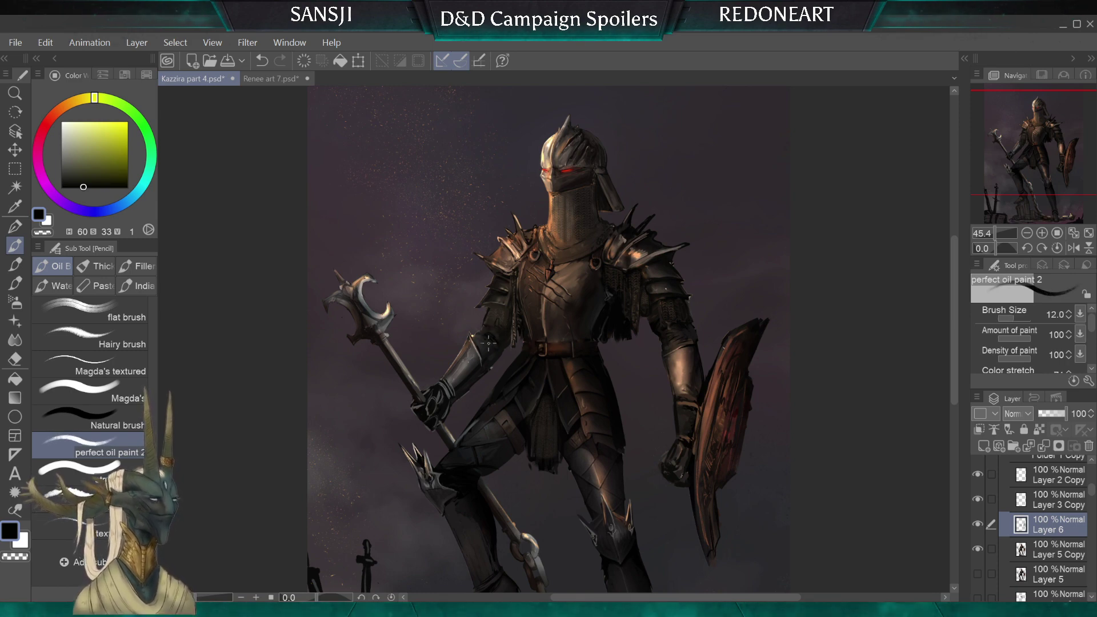
{"action": "key", "text": "bracketright"}
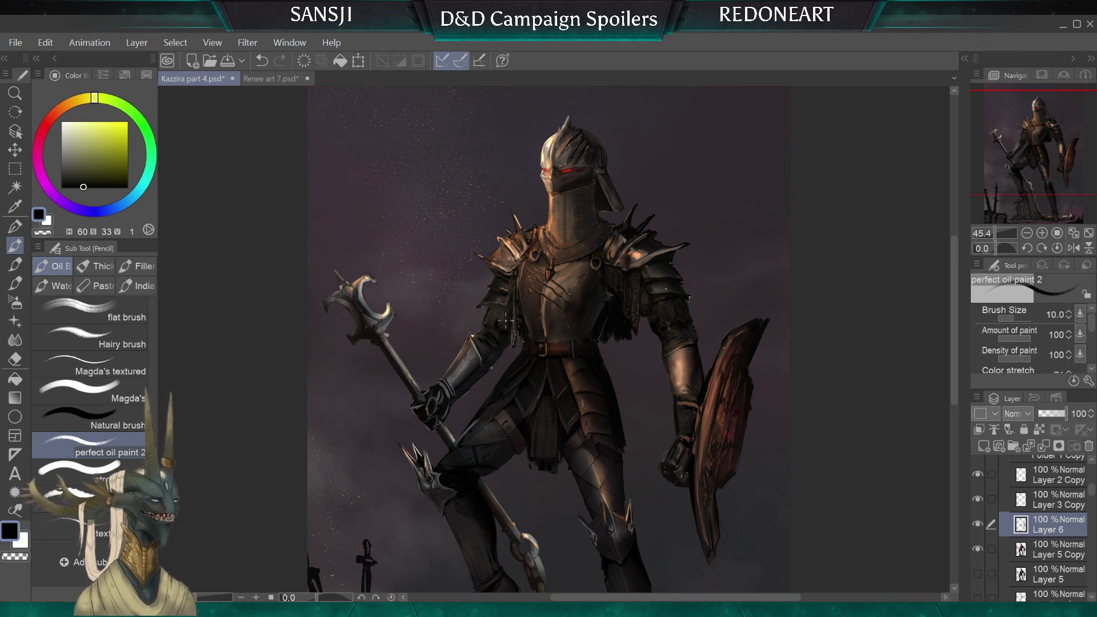
{"action": "key", "text": "bracketright"}
{"action": "key", "text": "bracketright"}
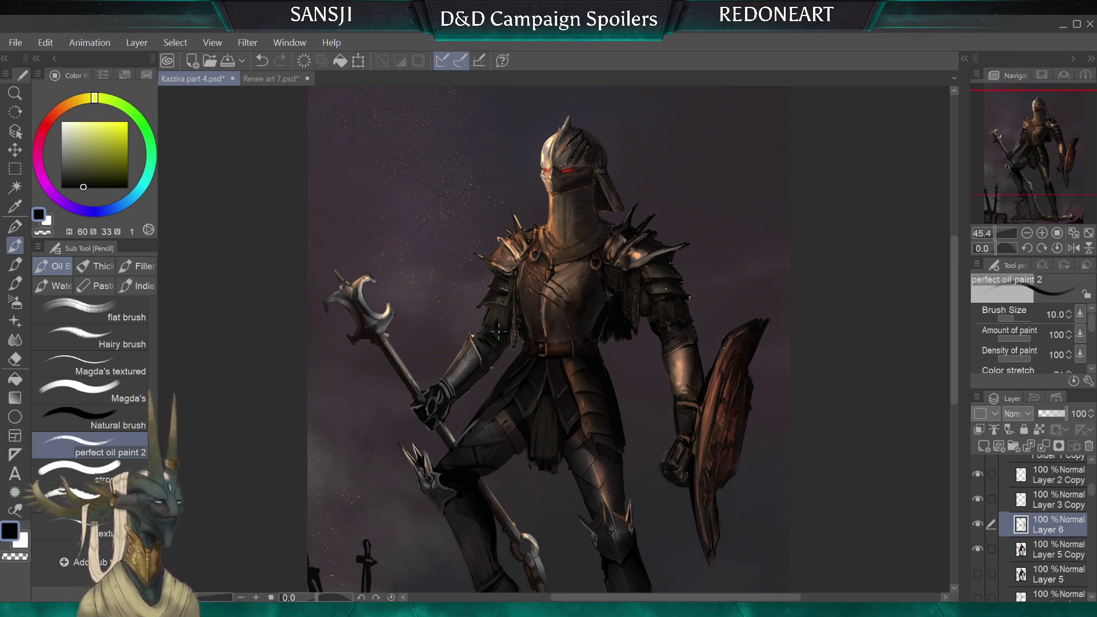
{"action": "key", "text": "bracketright"}
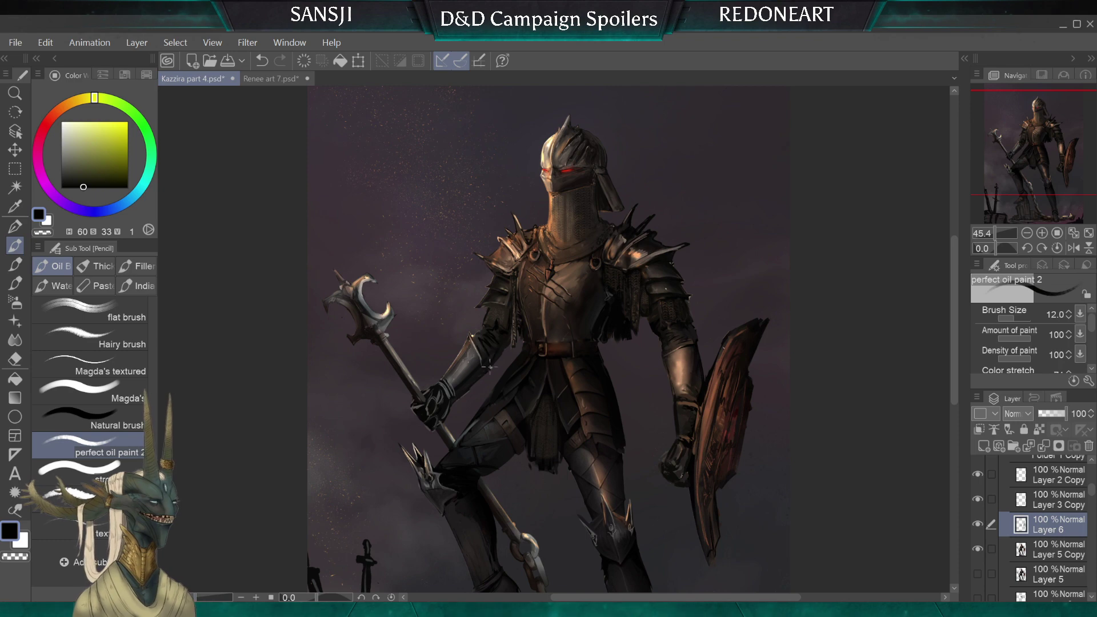
{"action": "key", "text": "bracketleft"}
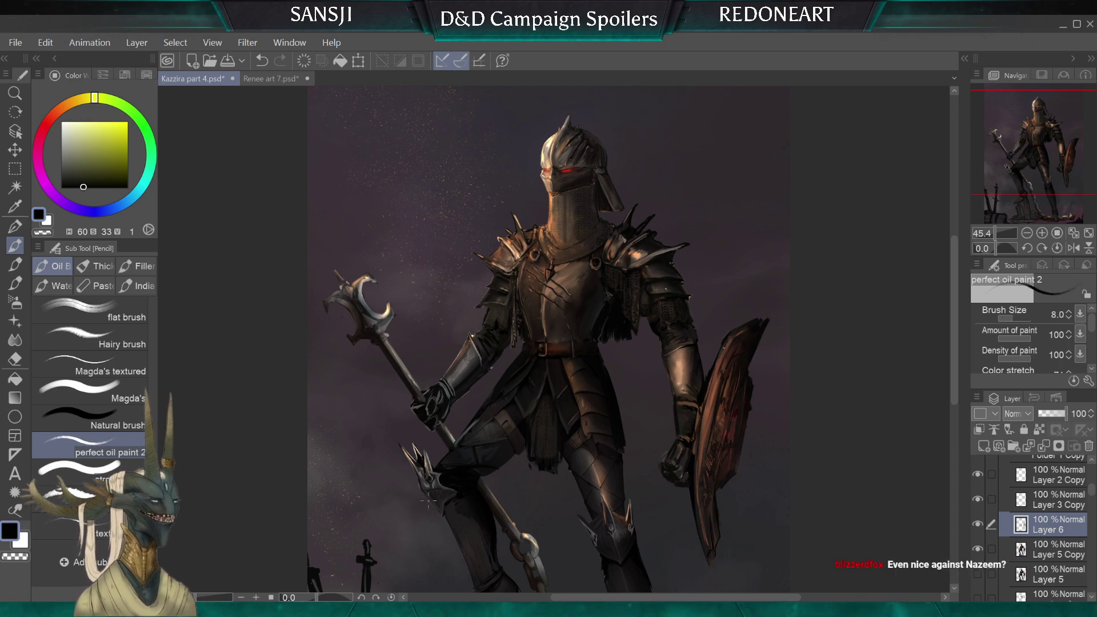
{"action": "key", "text": "bracketright"}
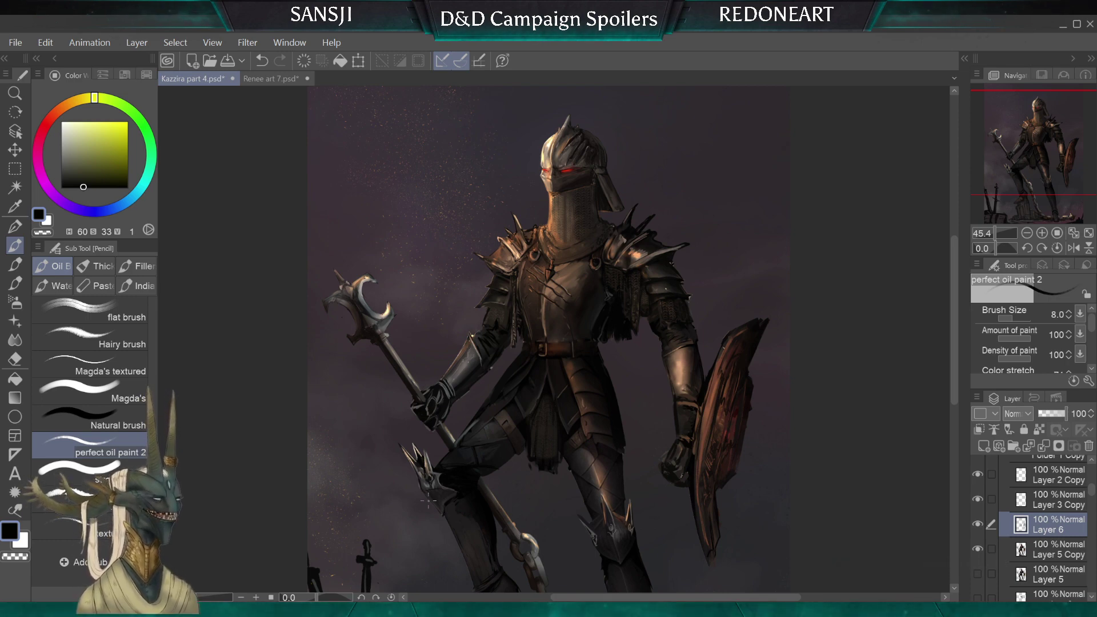
Fit the whole knight in view and save the painting
{"action": "scroll", "coordinate": [428, 501], "scroll_direction": "down", "scroll_amount": 3}
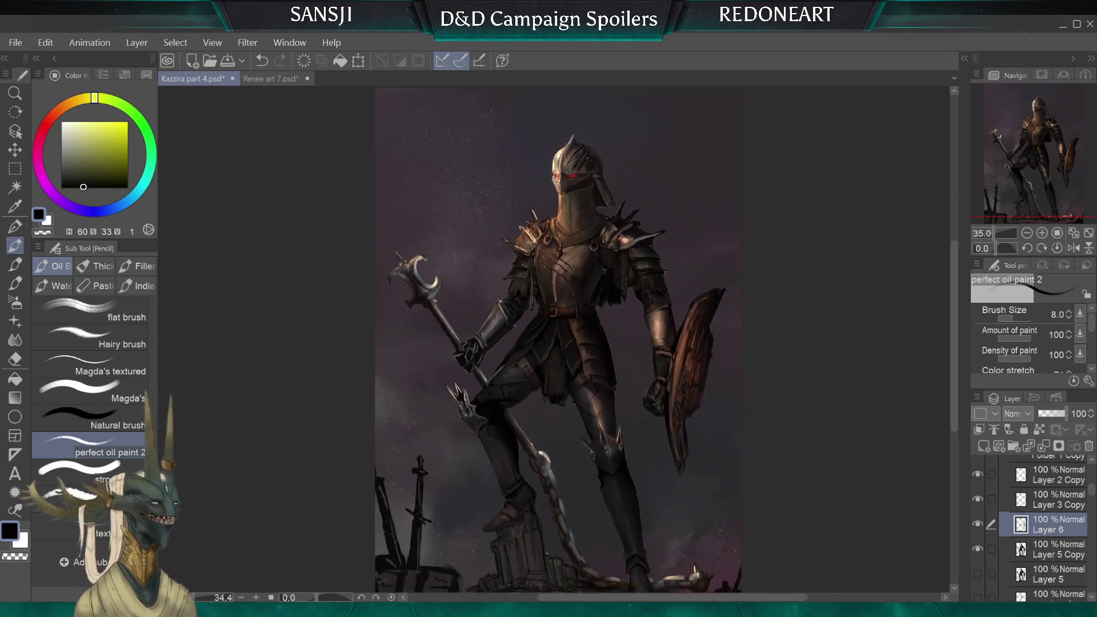
{"action": "left_click_drag", "start_coordinate": [569, 336], "coordinate": [589, 337]}
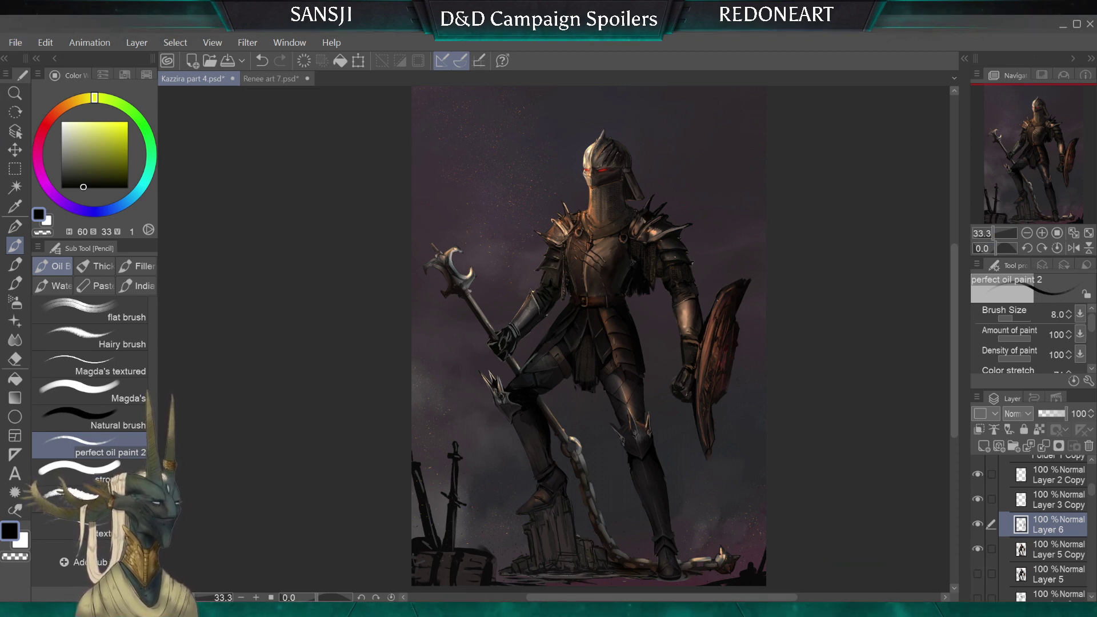
{"action": "key", "text": "ctrl+s"}
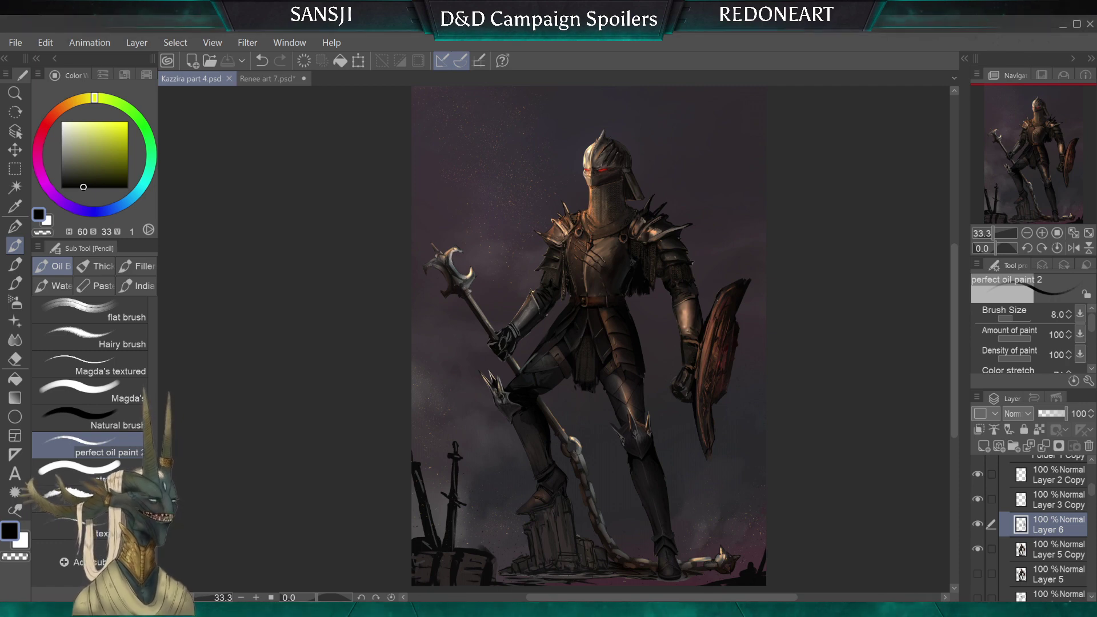